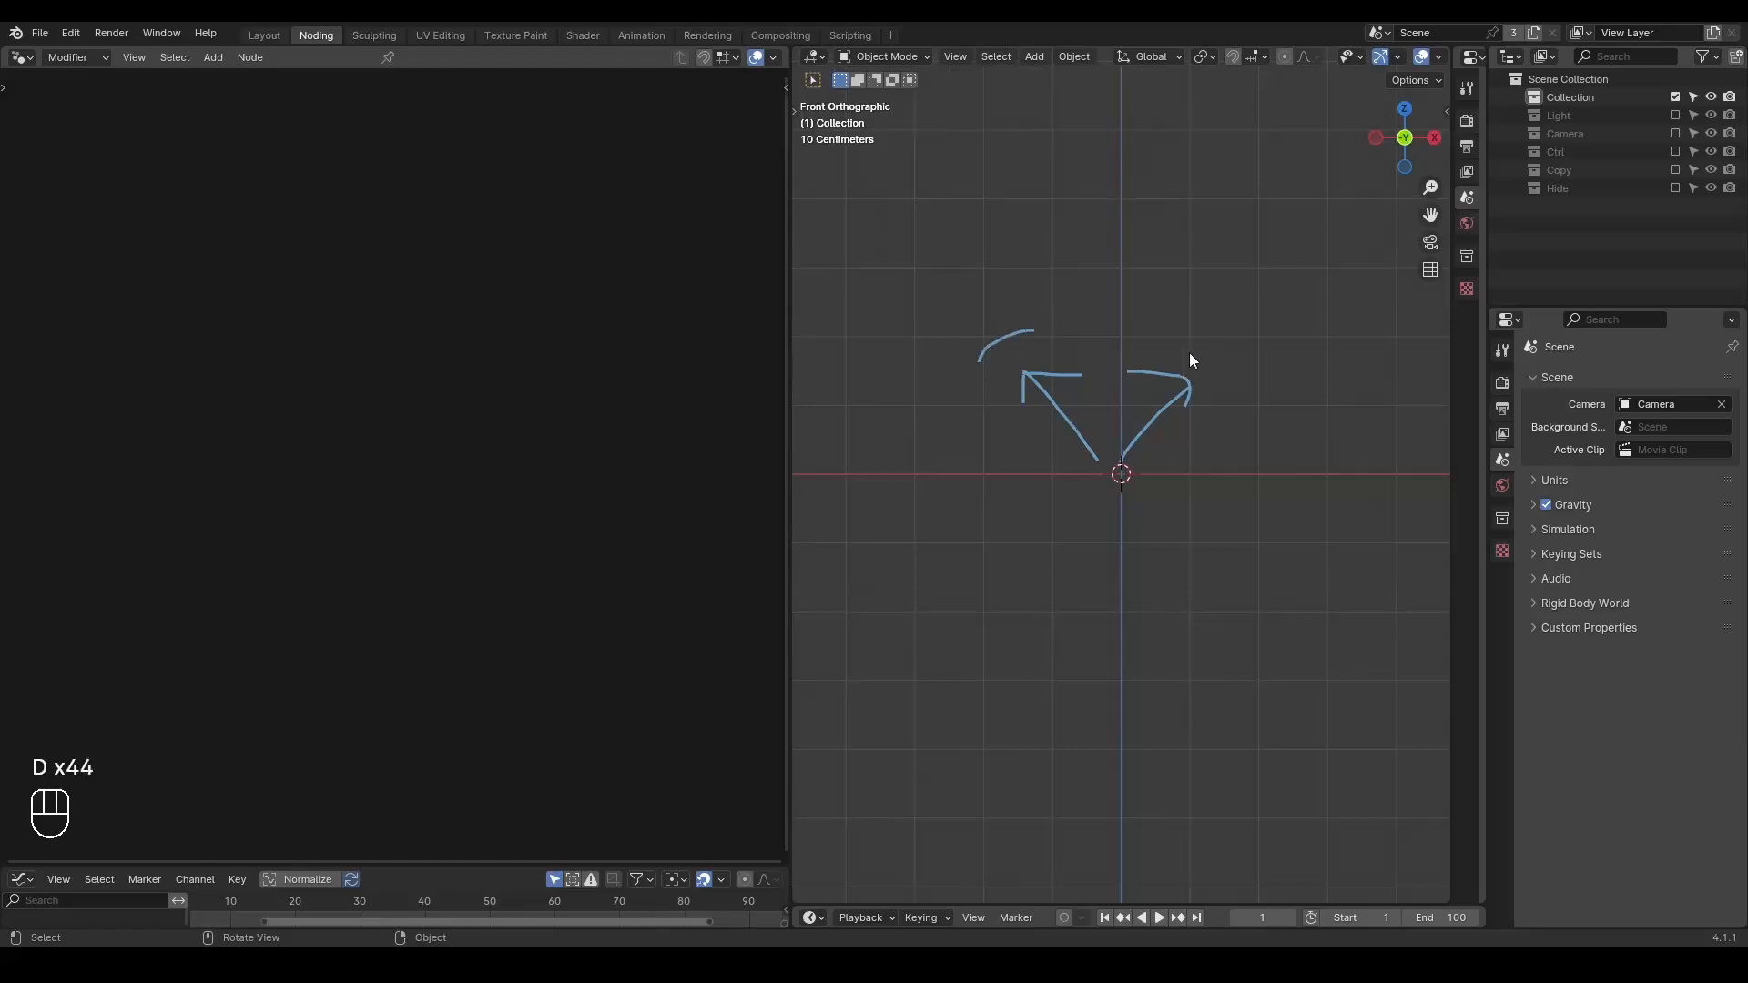
- Annotate the front view with three short corner strokes around the two sketched arrows
{"action": "left_click_drag", "start_coordinate": [1200, 348], "coordinate": [1227, 381]}
{"action": "left_click_drag", "start_coordinate": [980, 511], "coordinate": [1031, 535]}
{"action": "left_click_drag", "start_coordinate": [1234, 518], "coordinate": [1216, 550]}
- Add a plane mesh at the origin and create a new geometry node tree on it
{"action": "key", "text": "shift+a"}
{"action": "mouse_move", "coordinate": [1092, 285]}
{"action": "left_click", "coordinate": [1158, 286]}
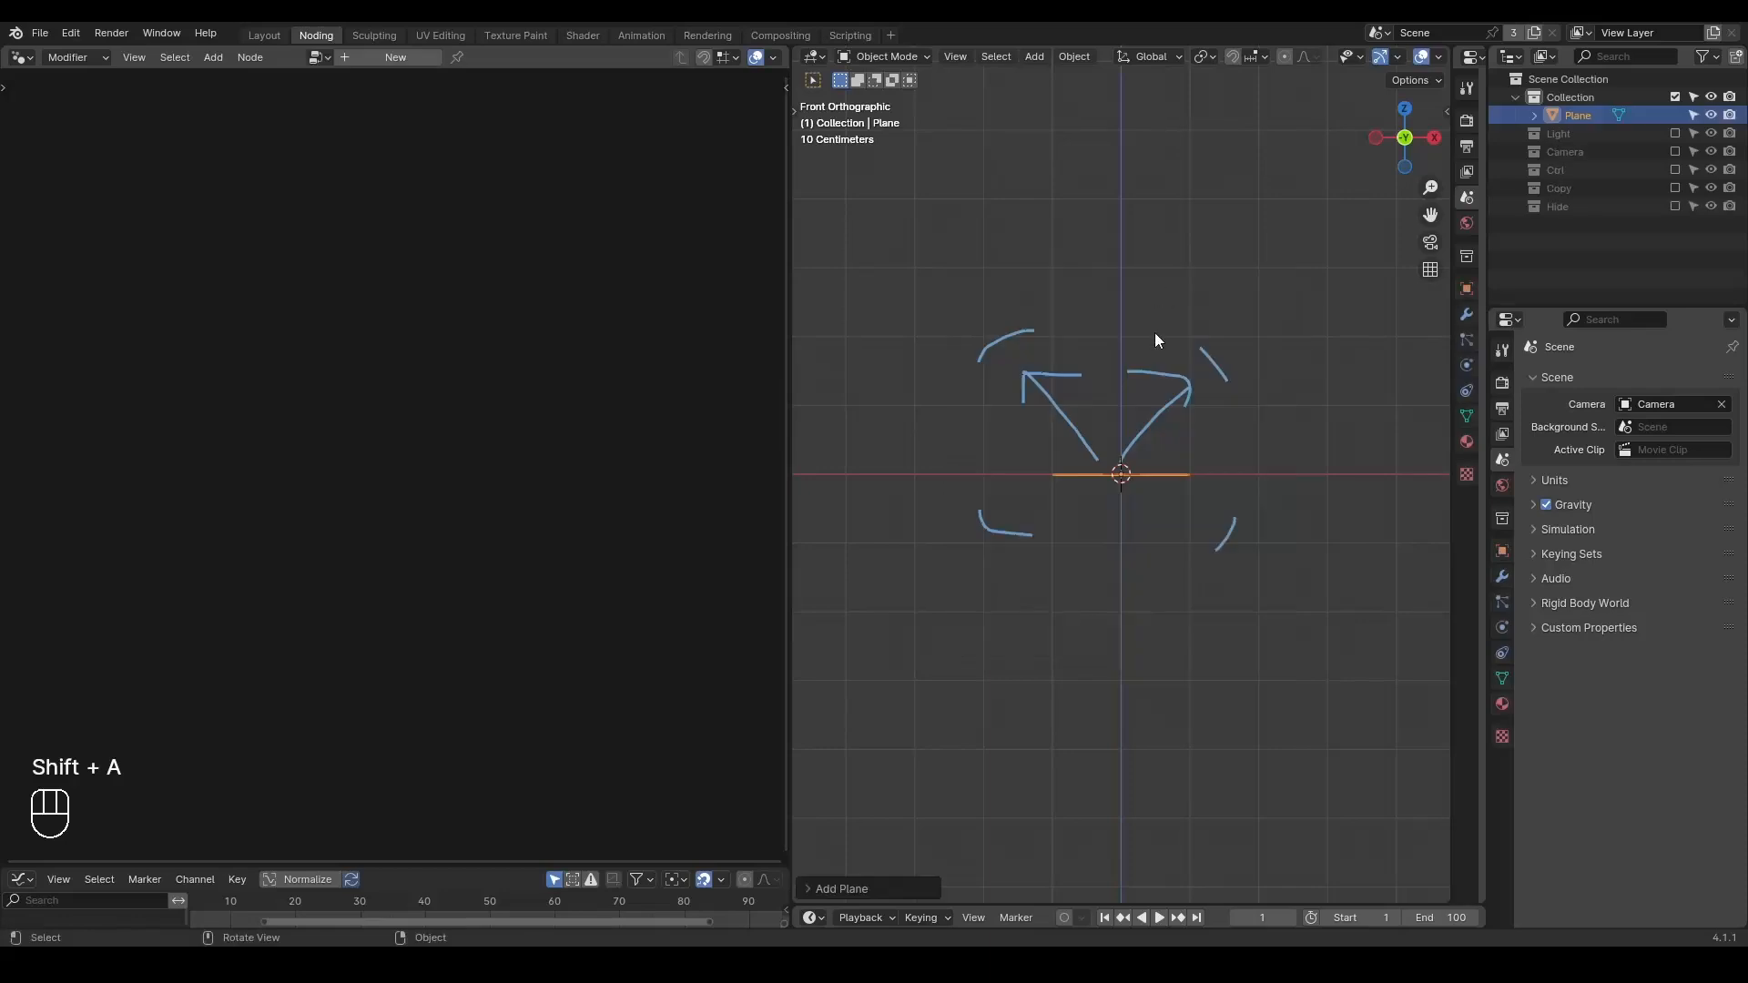
{"action": "middle_click_drag", "start_coordinate": [1160, 288], "coordinate": [1114, 439]}
{"action": "scroll", "coordinate": [1117, 433], "scroll_direction": "up", "scroll_amount": 2}
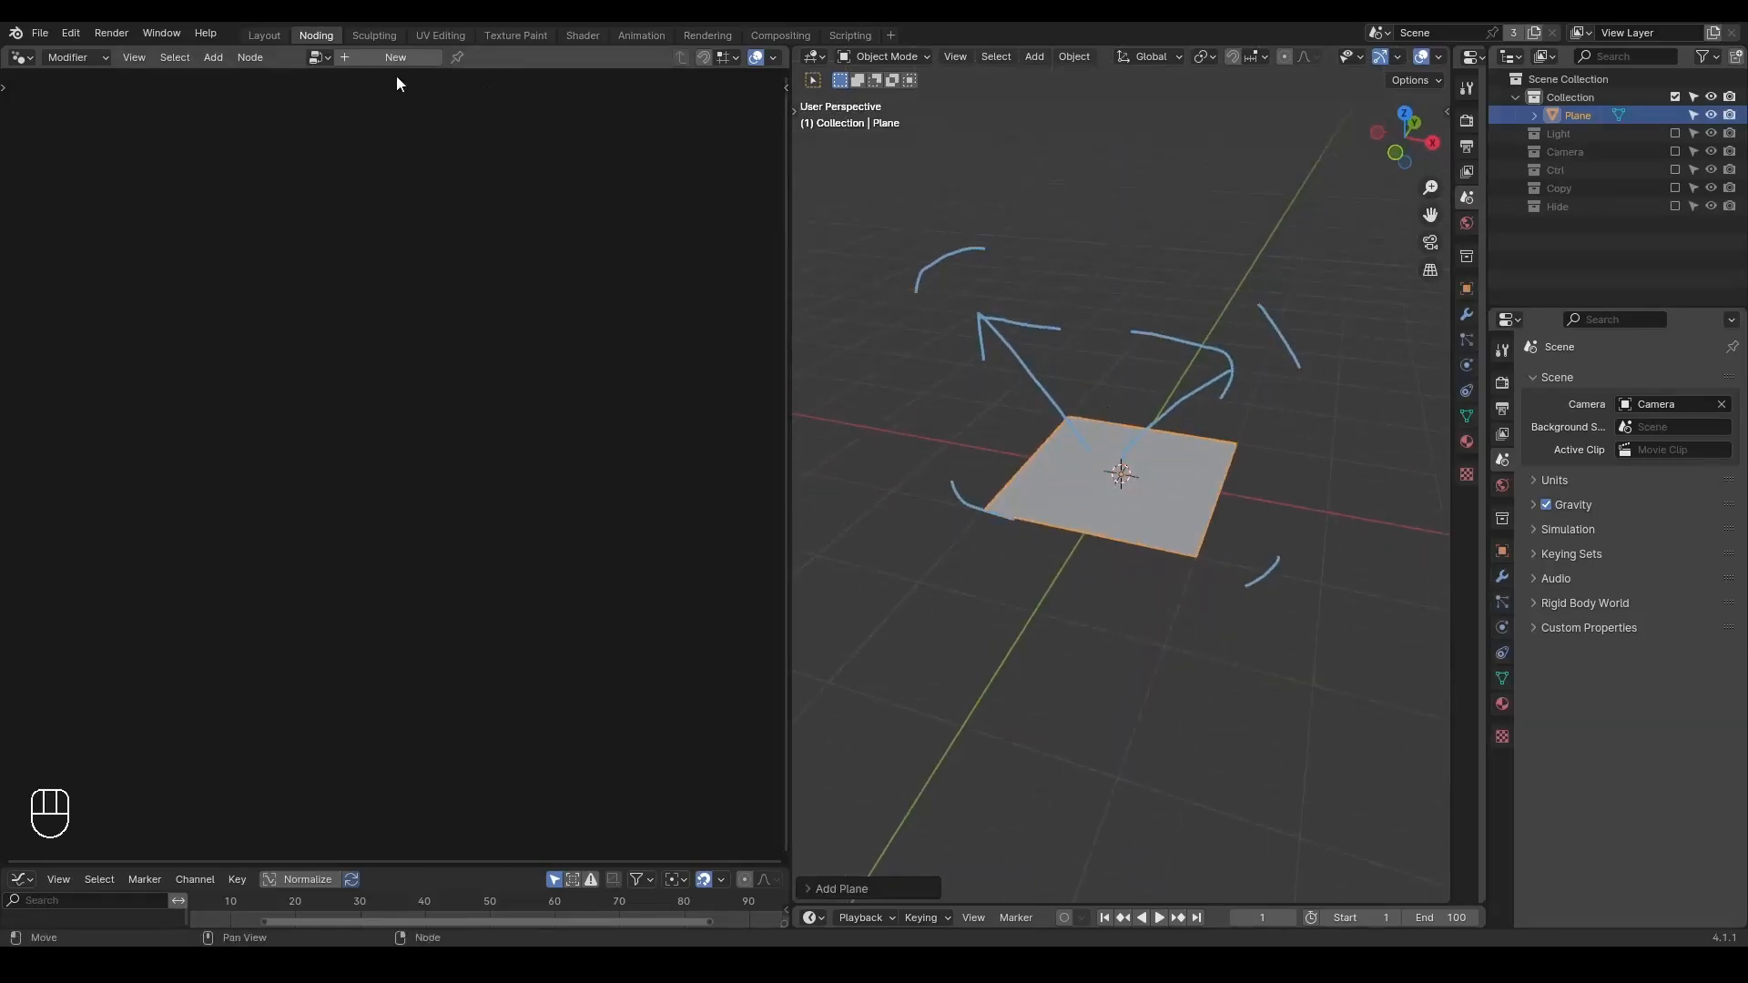
{"action": "left_click", "coordinate": [366, 57]}
{"action": "key", "text": "Home"}
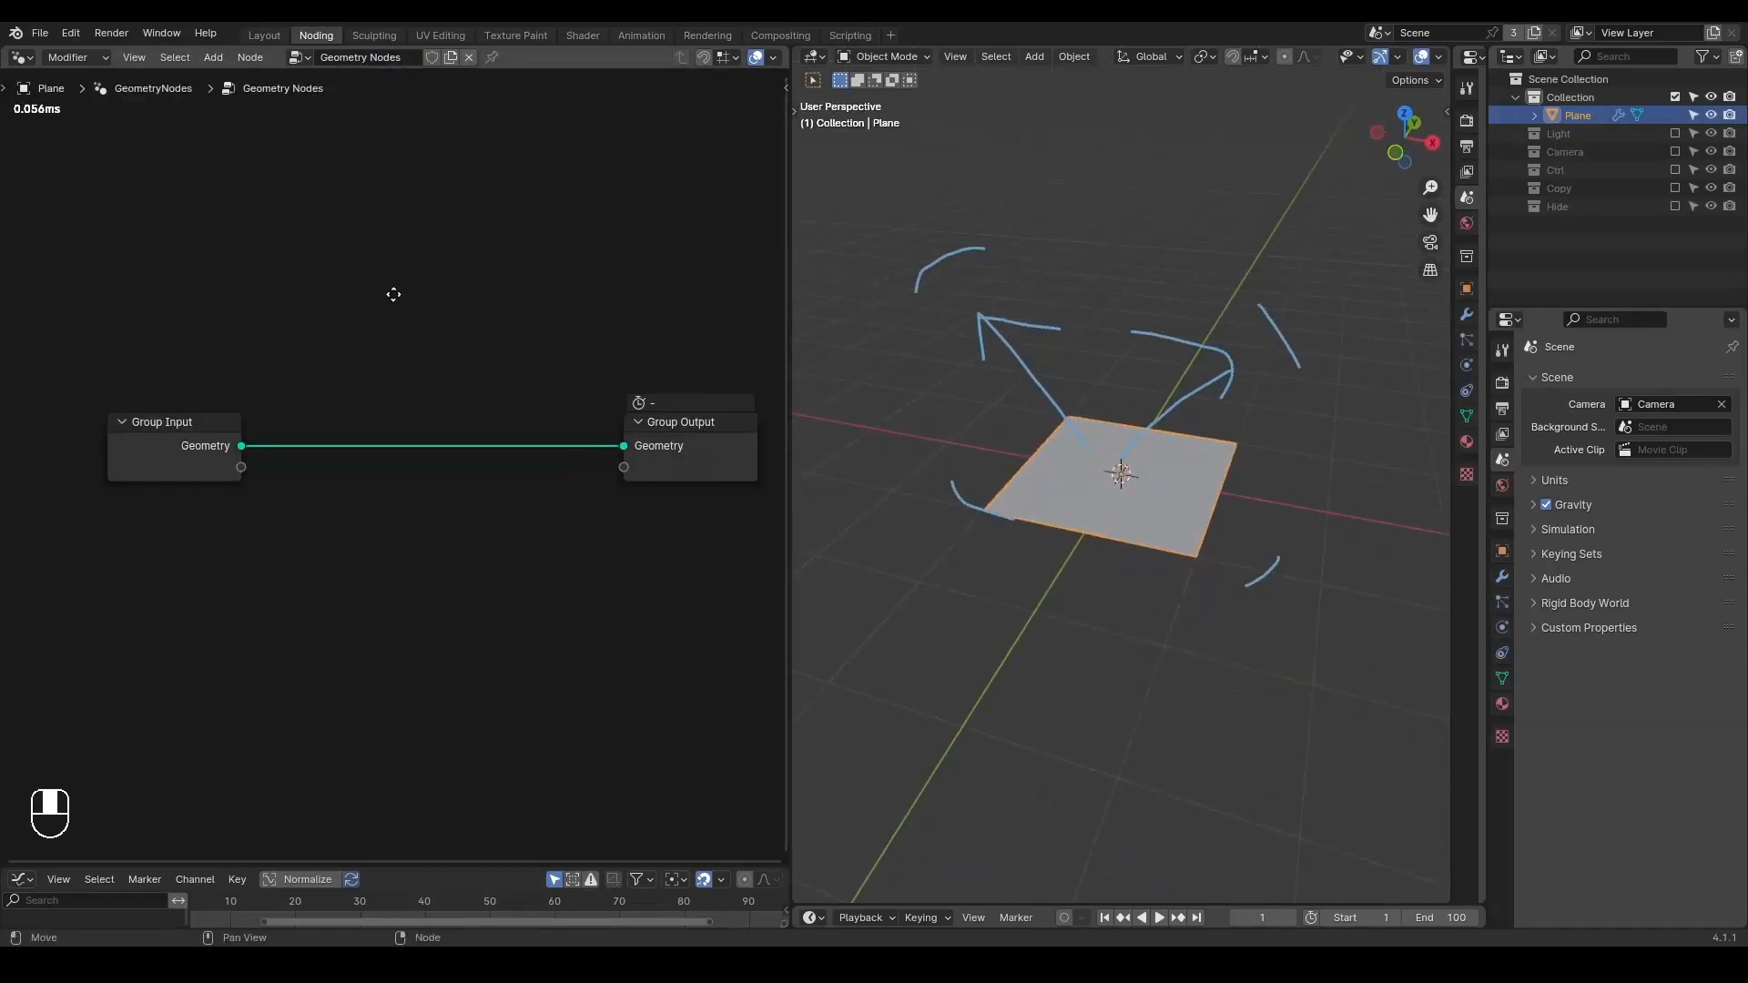
{"action": "key", "text": "d"}
{"action": "key", "text": "d"}
{"action": "key", "text": "d"}
{"action": "key", "text": "d"}
{"action": "key", "text": "d"}
{"action": "key", "text": "d"}
{"action": "key", "text": "d"}
{"action": "key", "text": "d"}
{"action": "key", "text": "d"}
{"action": "key", "text": "d"}
{"action": "key", "text": "d"}
{"action": "key", "text": "d"}
{"action": "key", "text": "d"}
{"action": "key", "text": "d"}
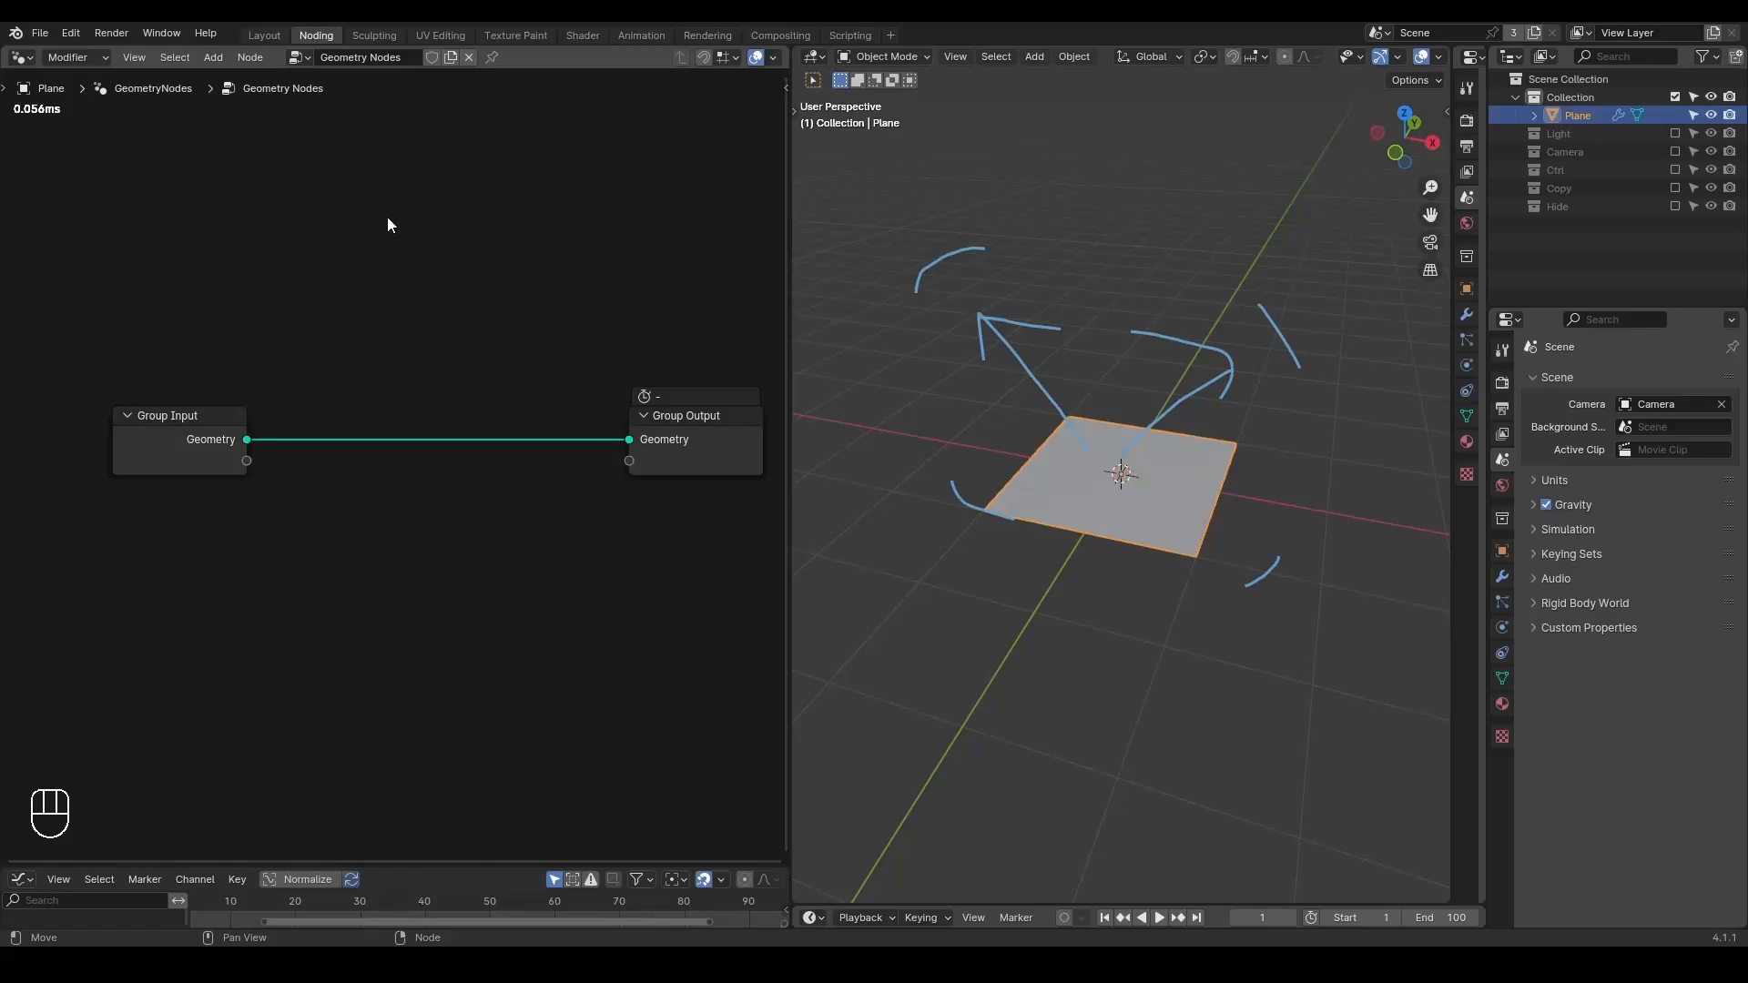
- Delete the Group Input node from the plane's geometry node tree
{"action": "key", "text": "shift+ctrl+alt+q"}
{"action": "left_click_drag", "start_coordinate": [347, 290], "coordinate": [80, 565]}
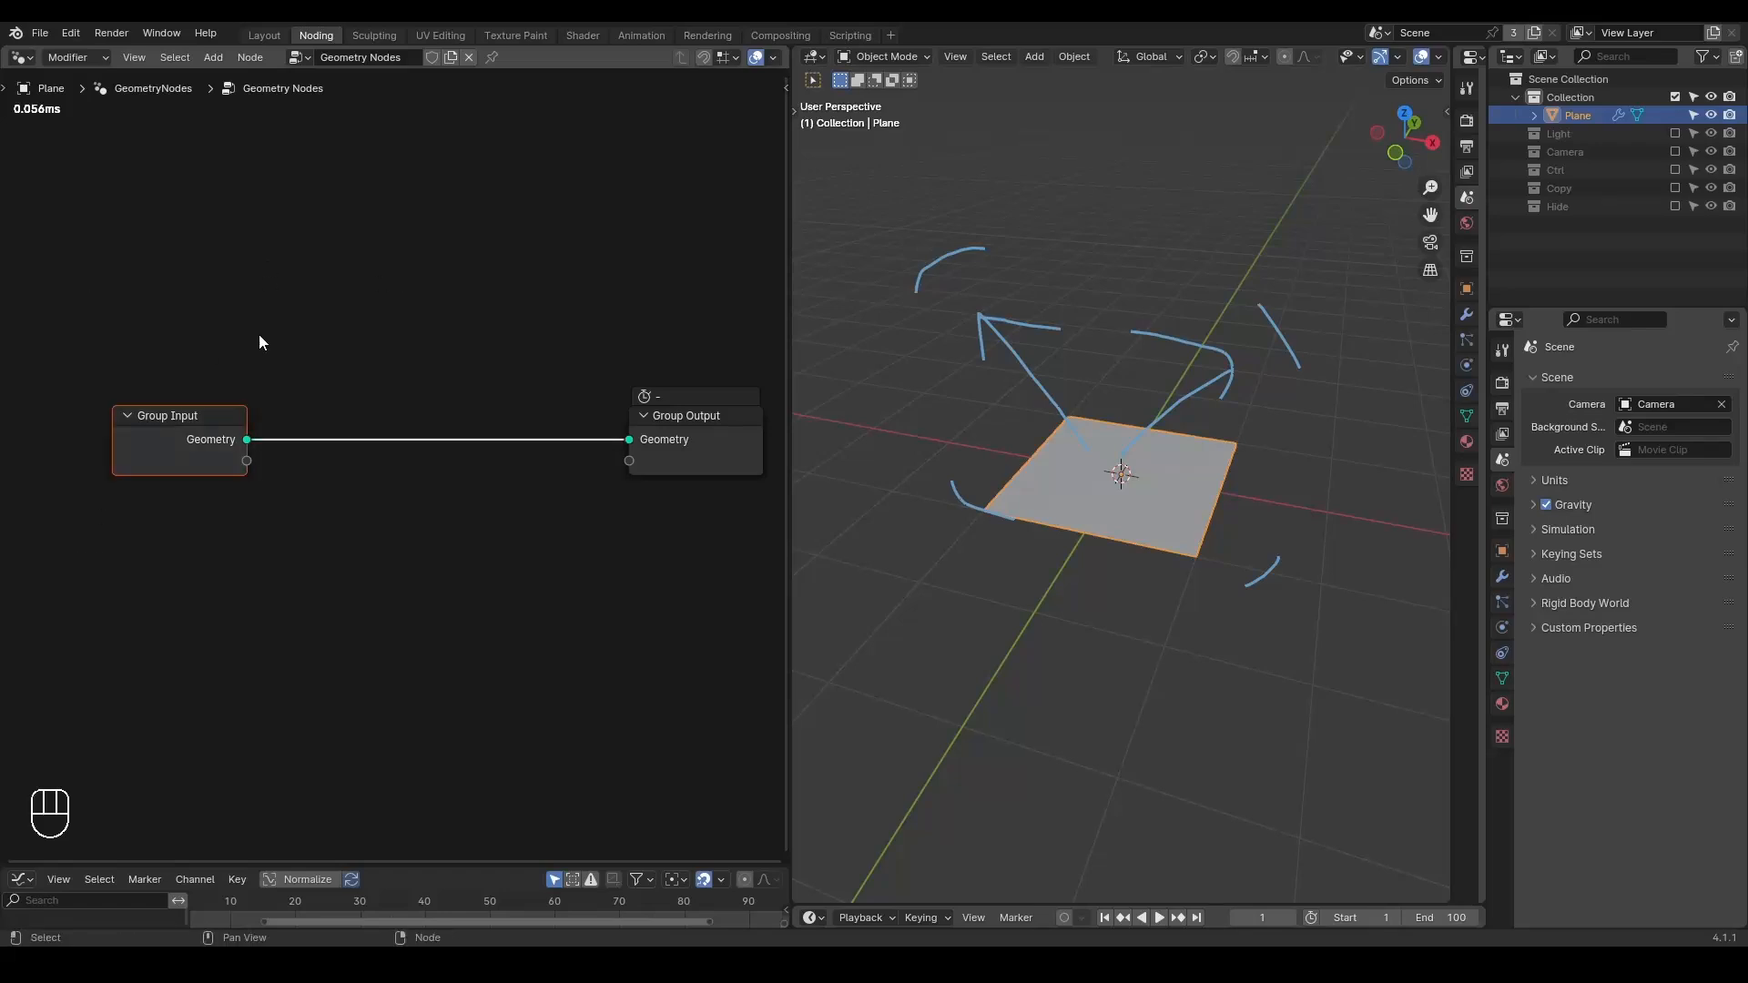
{"action": "key", "text": "x"}
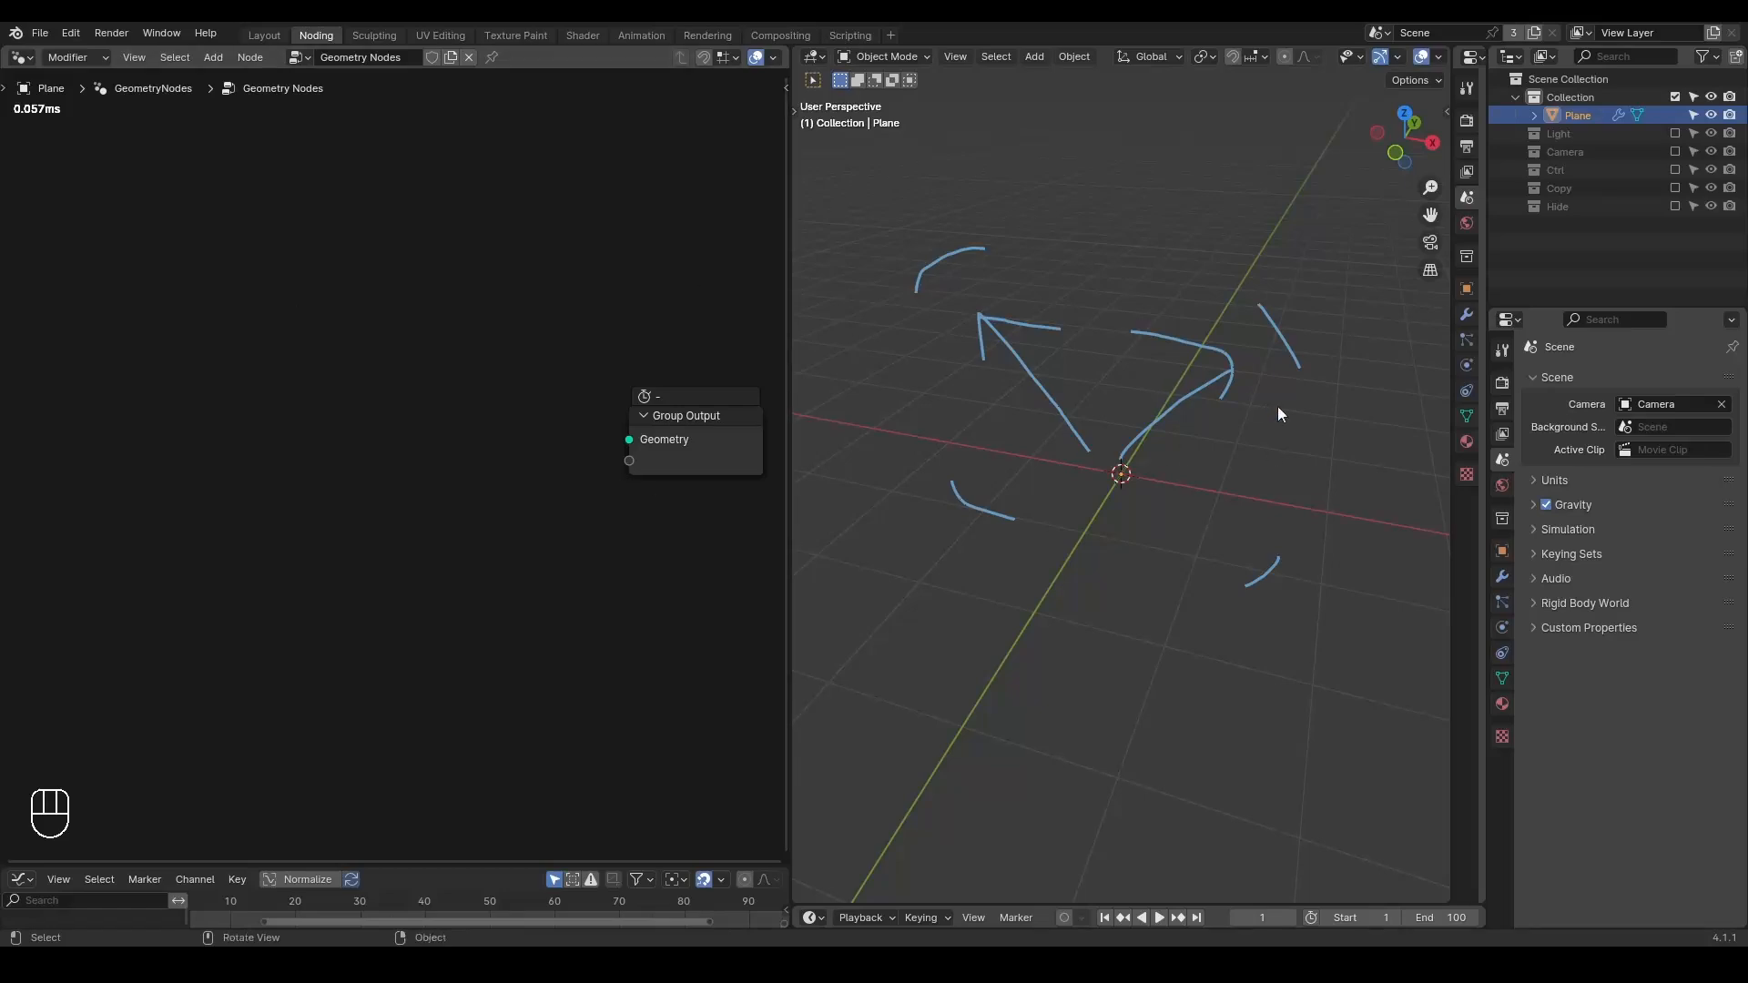
- Annotate a loop around the world origin in the 3D view
{"action": "middle_click_drag", "start_coordinate": [1090, 406], "coordinate": [1100, 394]}
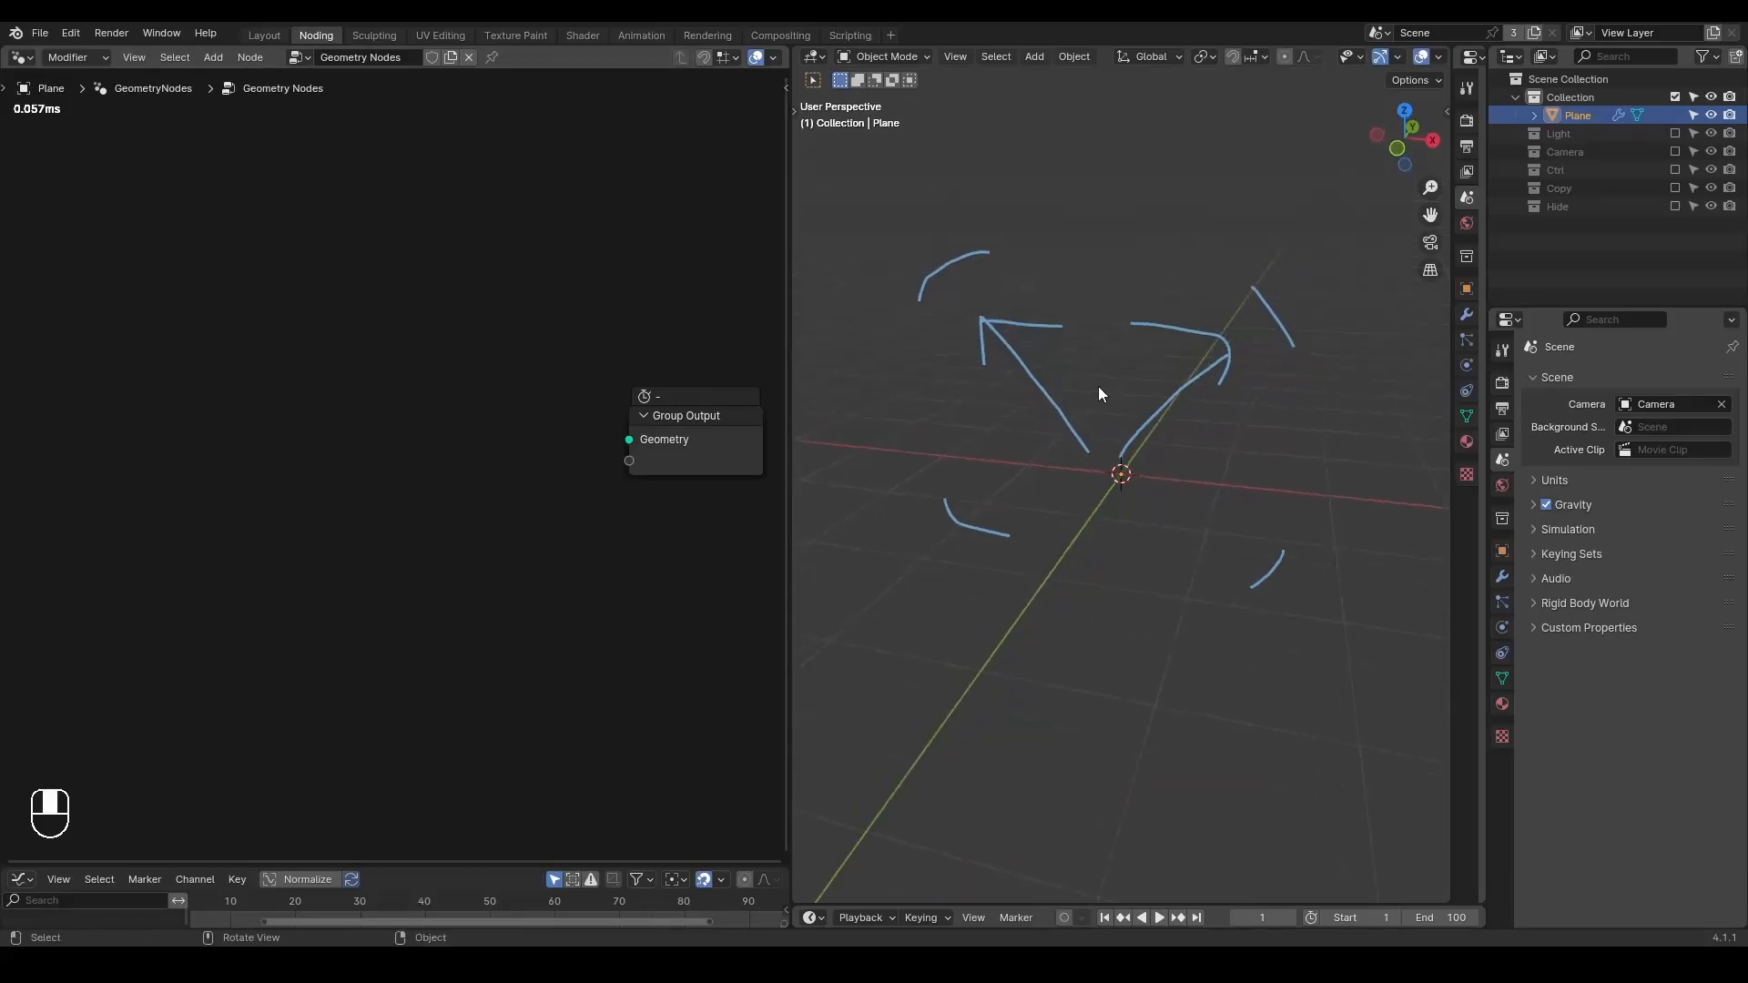
{"action": "left_click_drag", "start_coordinate": [1145, 418], "coordinate": [1129, 407]}
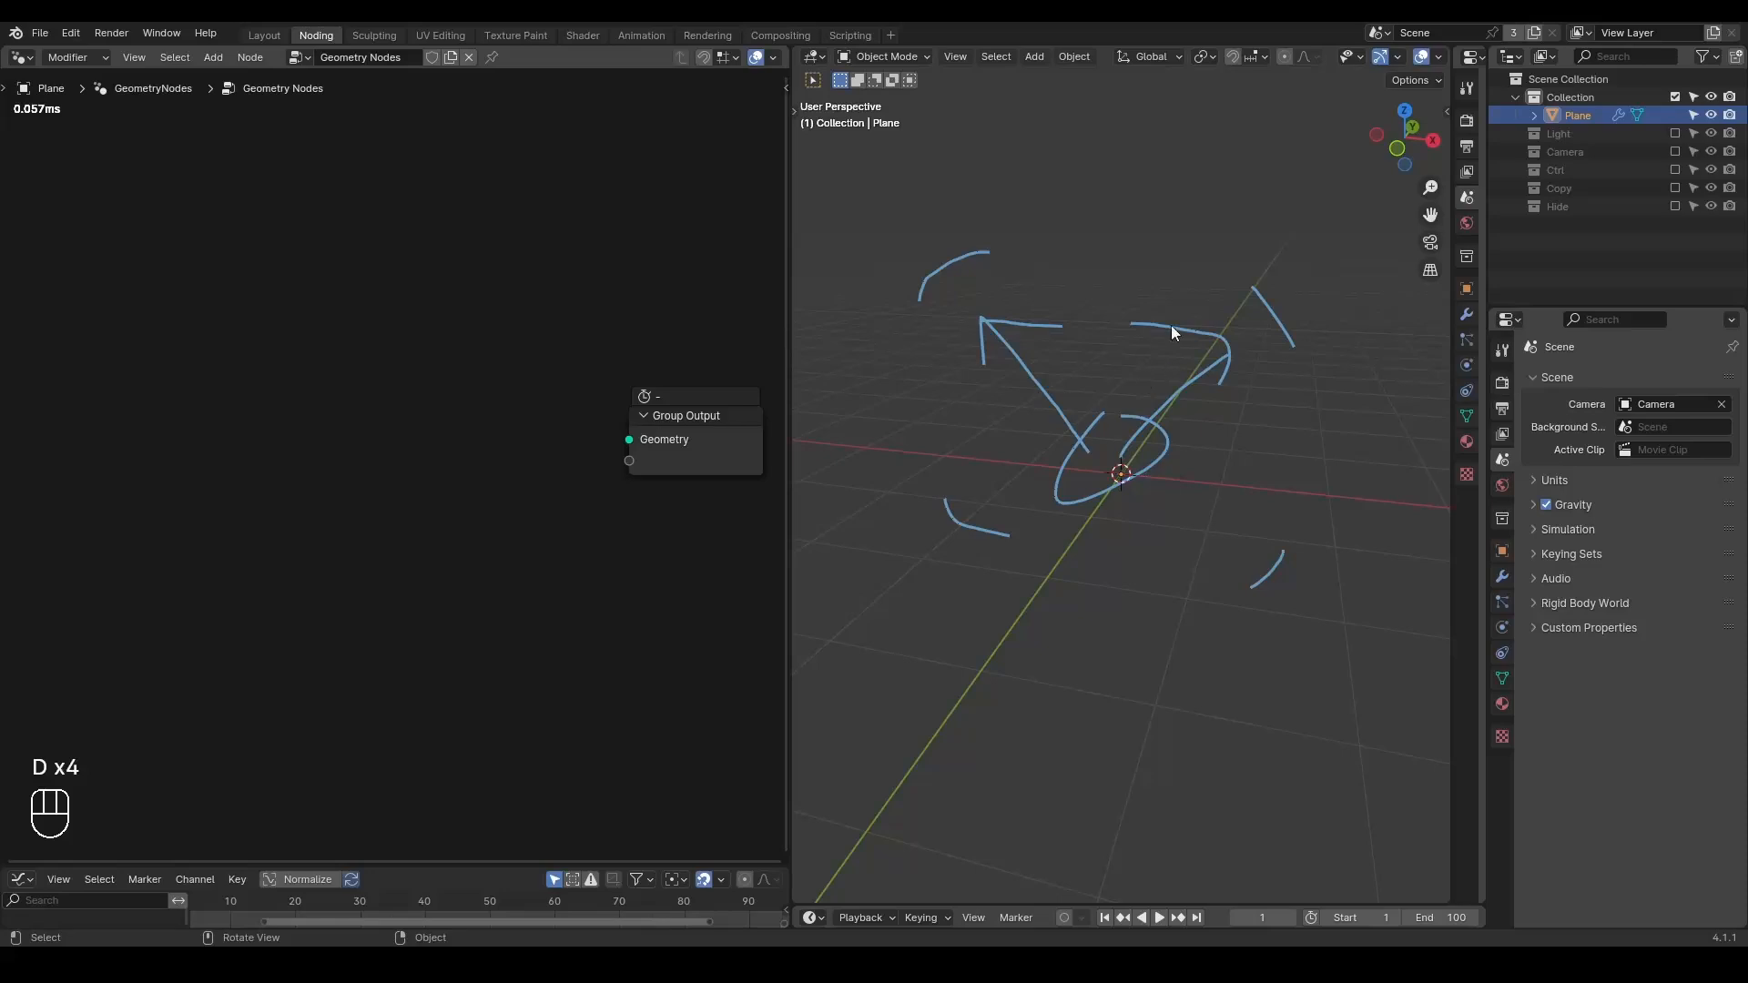
{"action": "key", "text": "d"}
{"action": "key", "text": "d"}
- Add a G_Point Instance Geometry node and connect its Instances output to the Group Output's Geometry
{"action": "key", "text": "ctrl+a"}
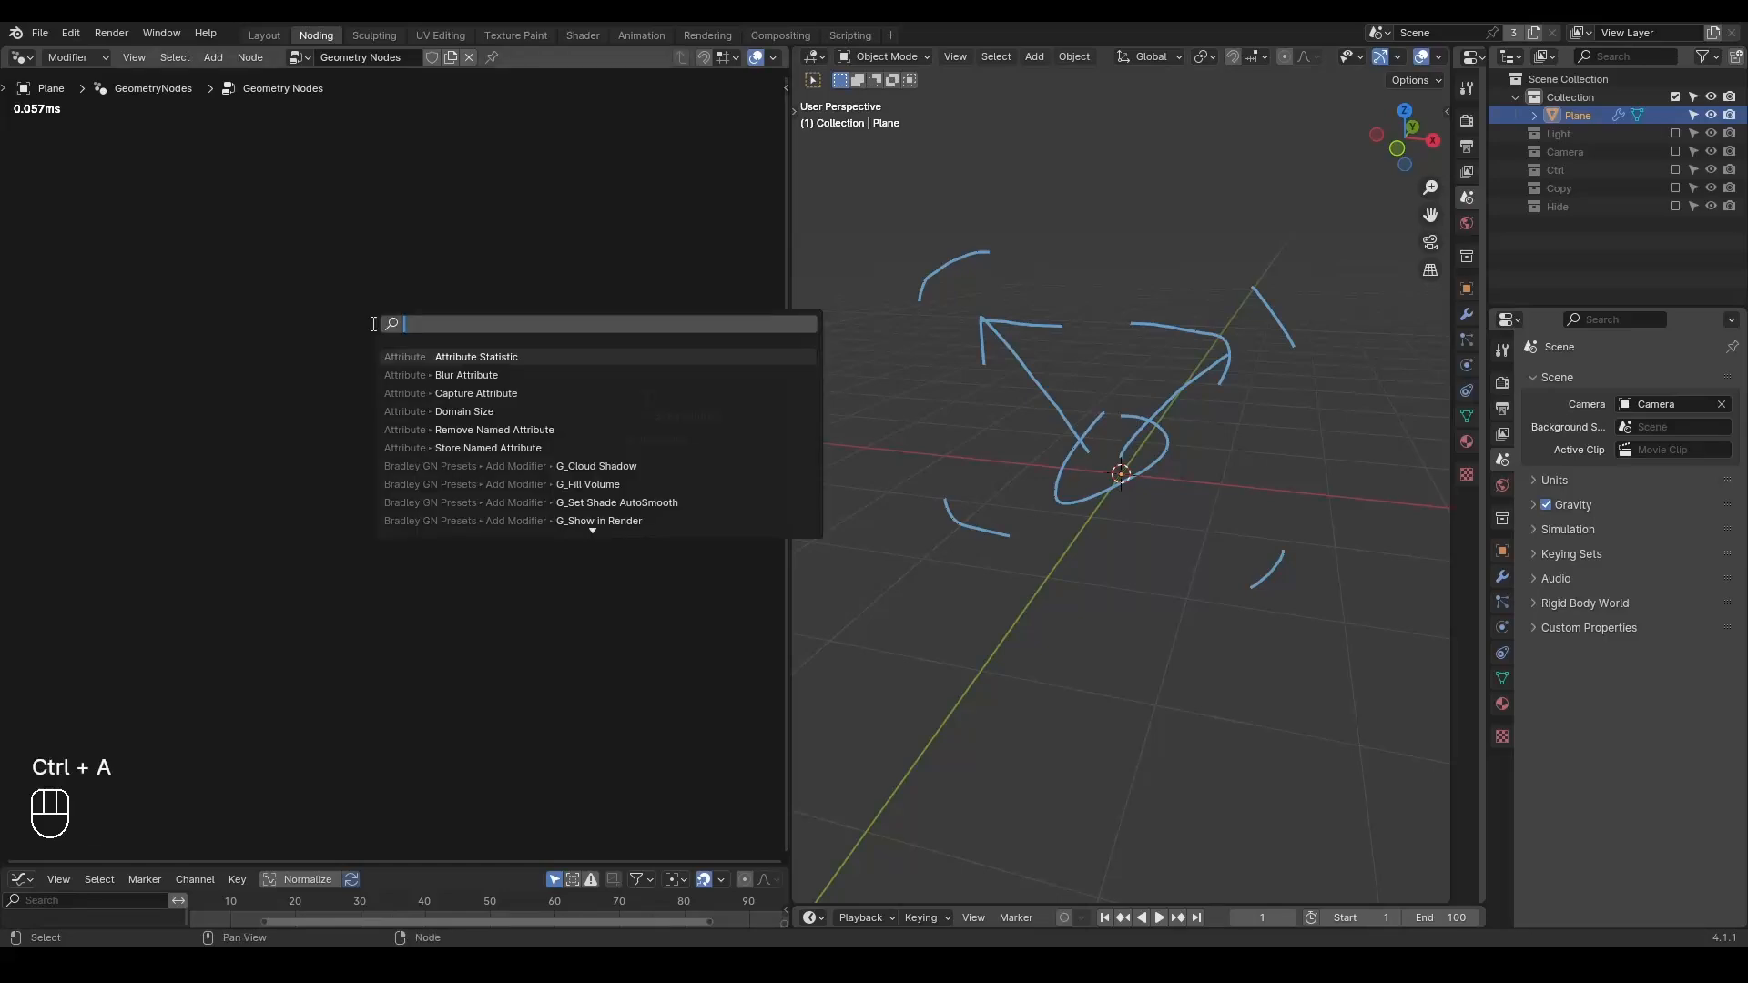
{"action": "type", "text": "point"}
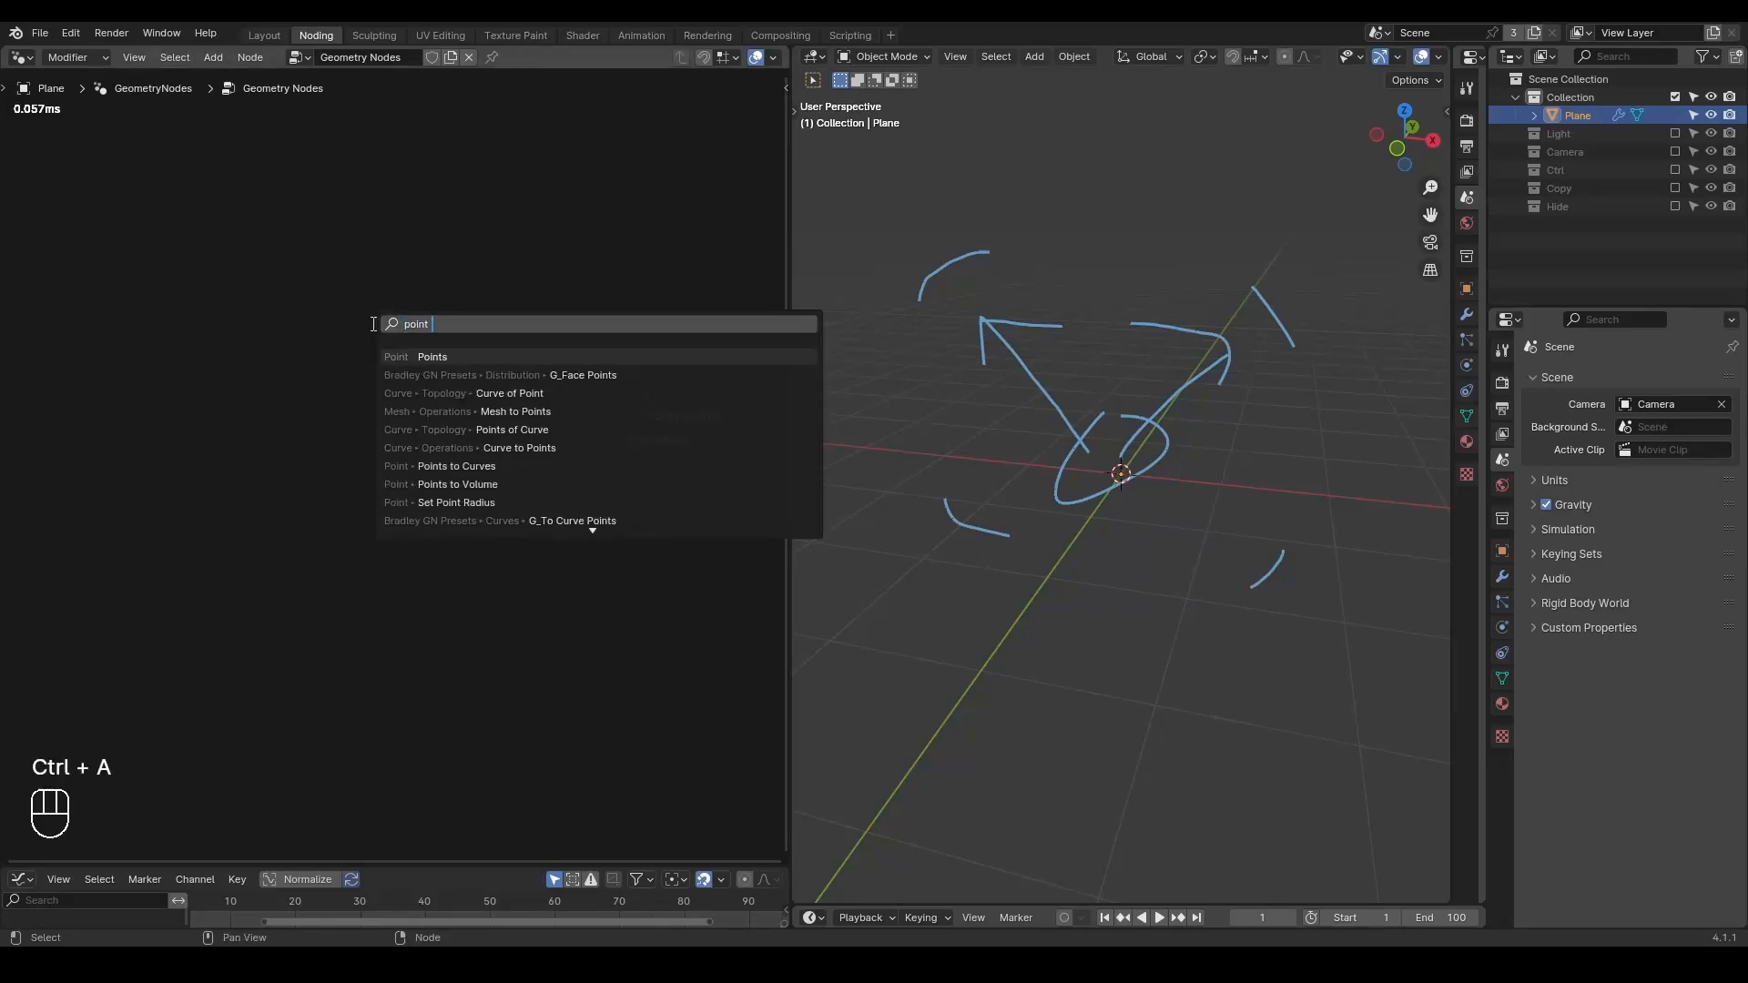
{"action": "type", "text": " instance"}
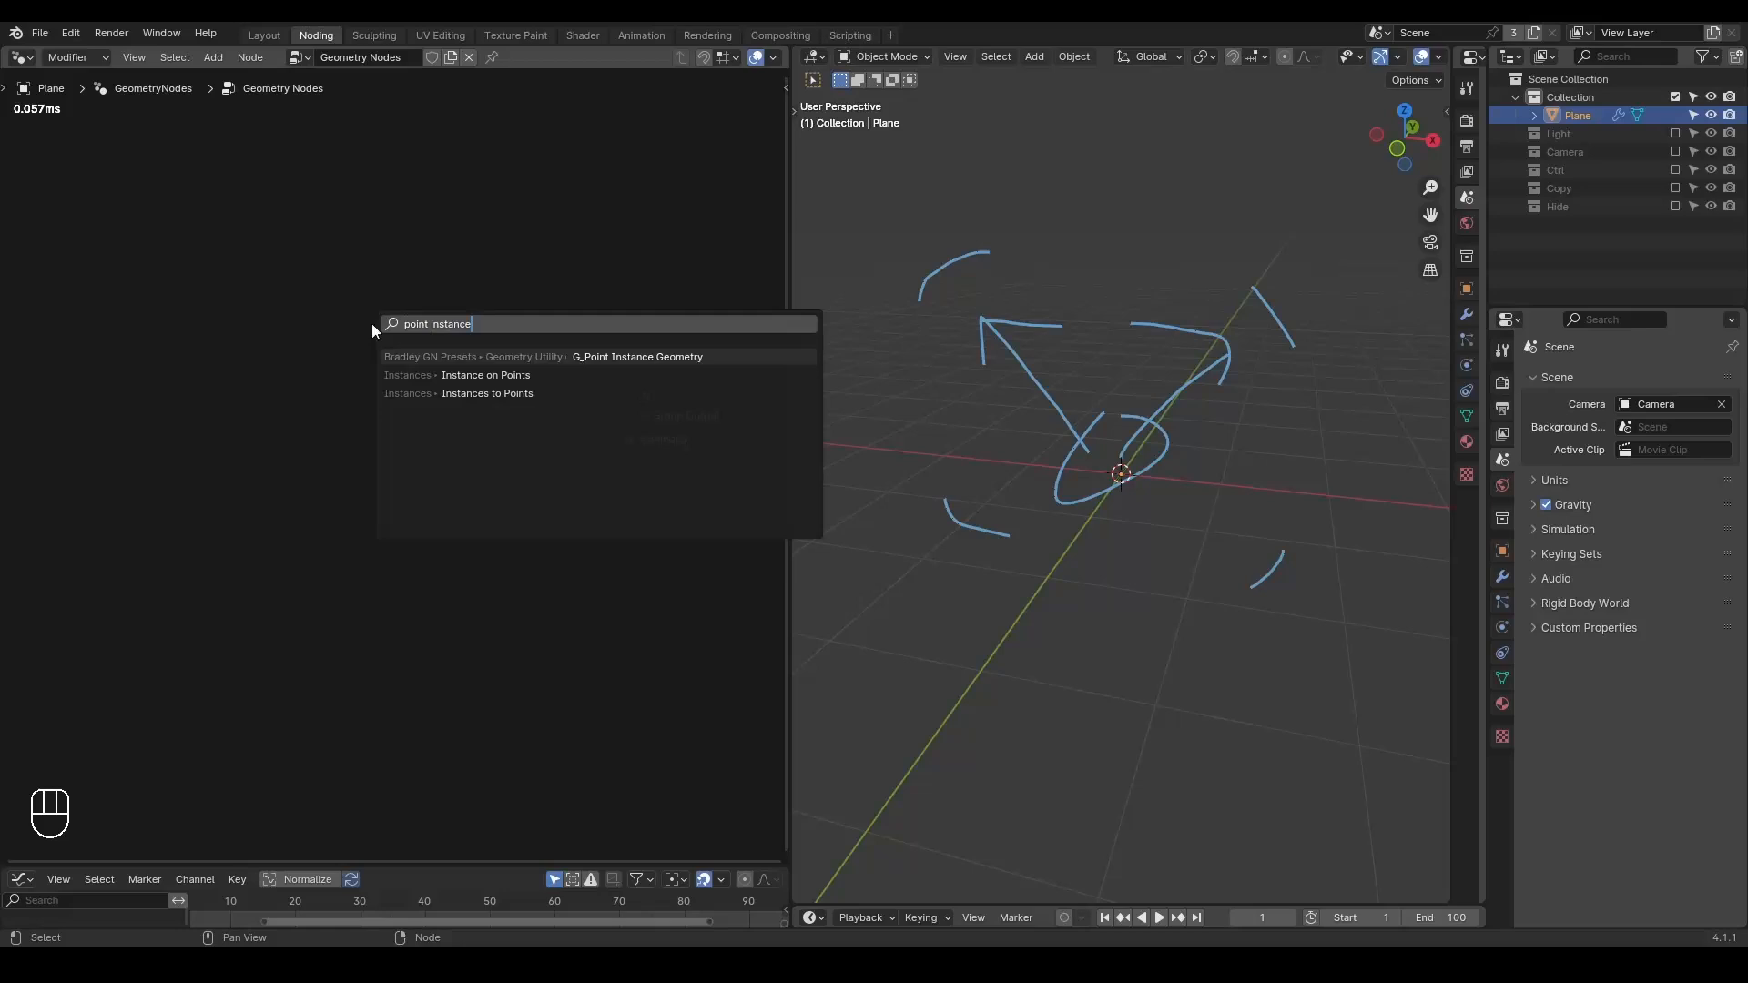
{"action": "key", "text": "Return"}
{"action": "left_click", "coordinate": [451, 373]}
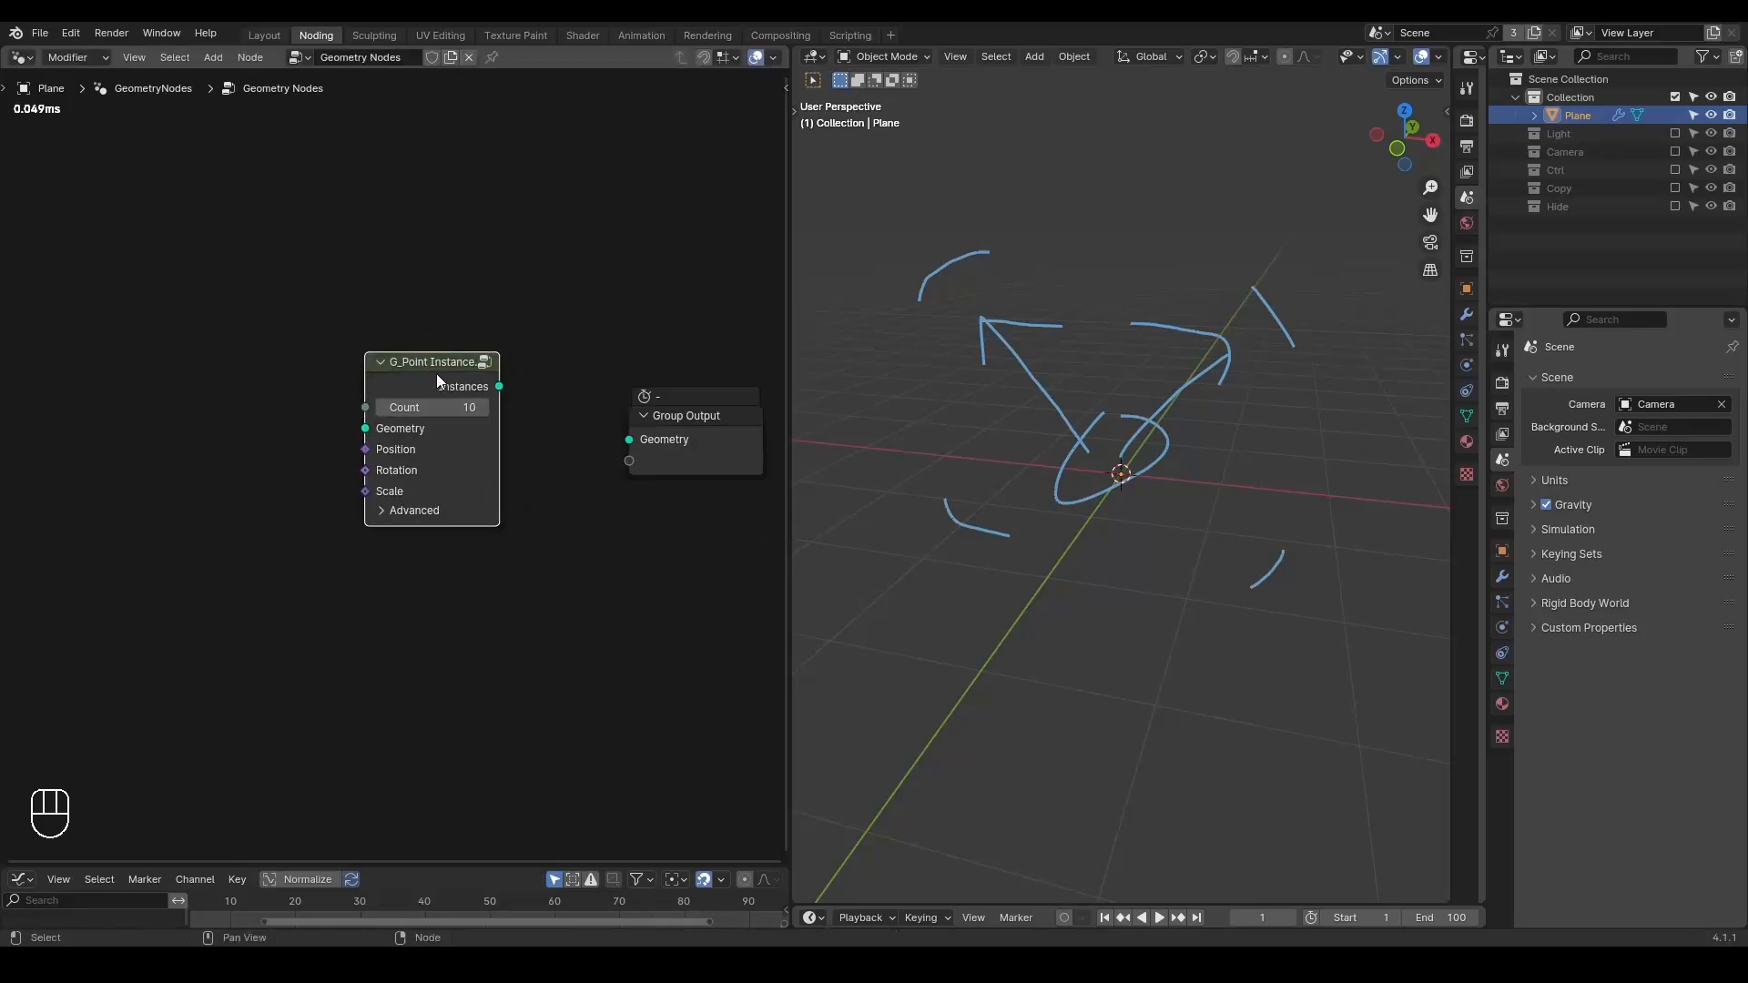
{"action": "left_click", "coordinate": [446, 379], "text": "alt+shift"}
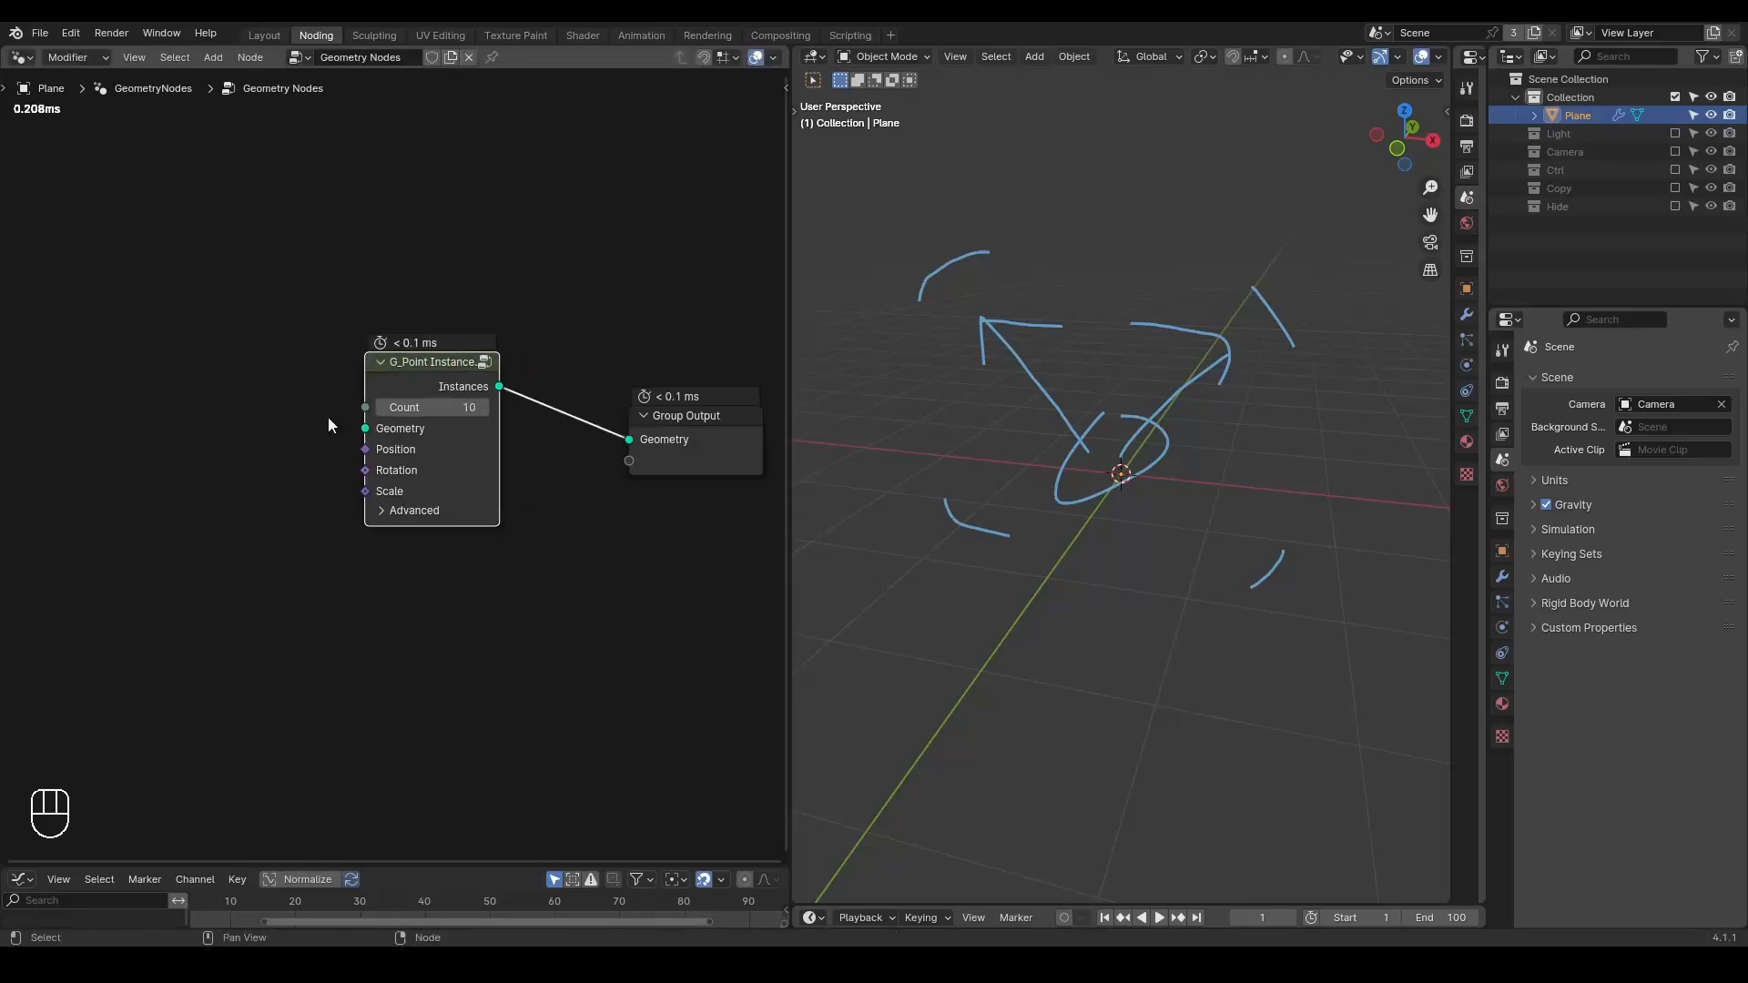
- Add a G_Curve Linear node and connect its Curves output to the Point Instance node's Geometry input
{"action": "middle_click_drag", "start_coordinate": [328, 417], "coordinate": [445, 385]}
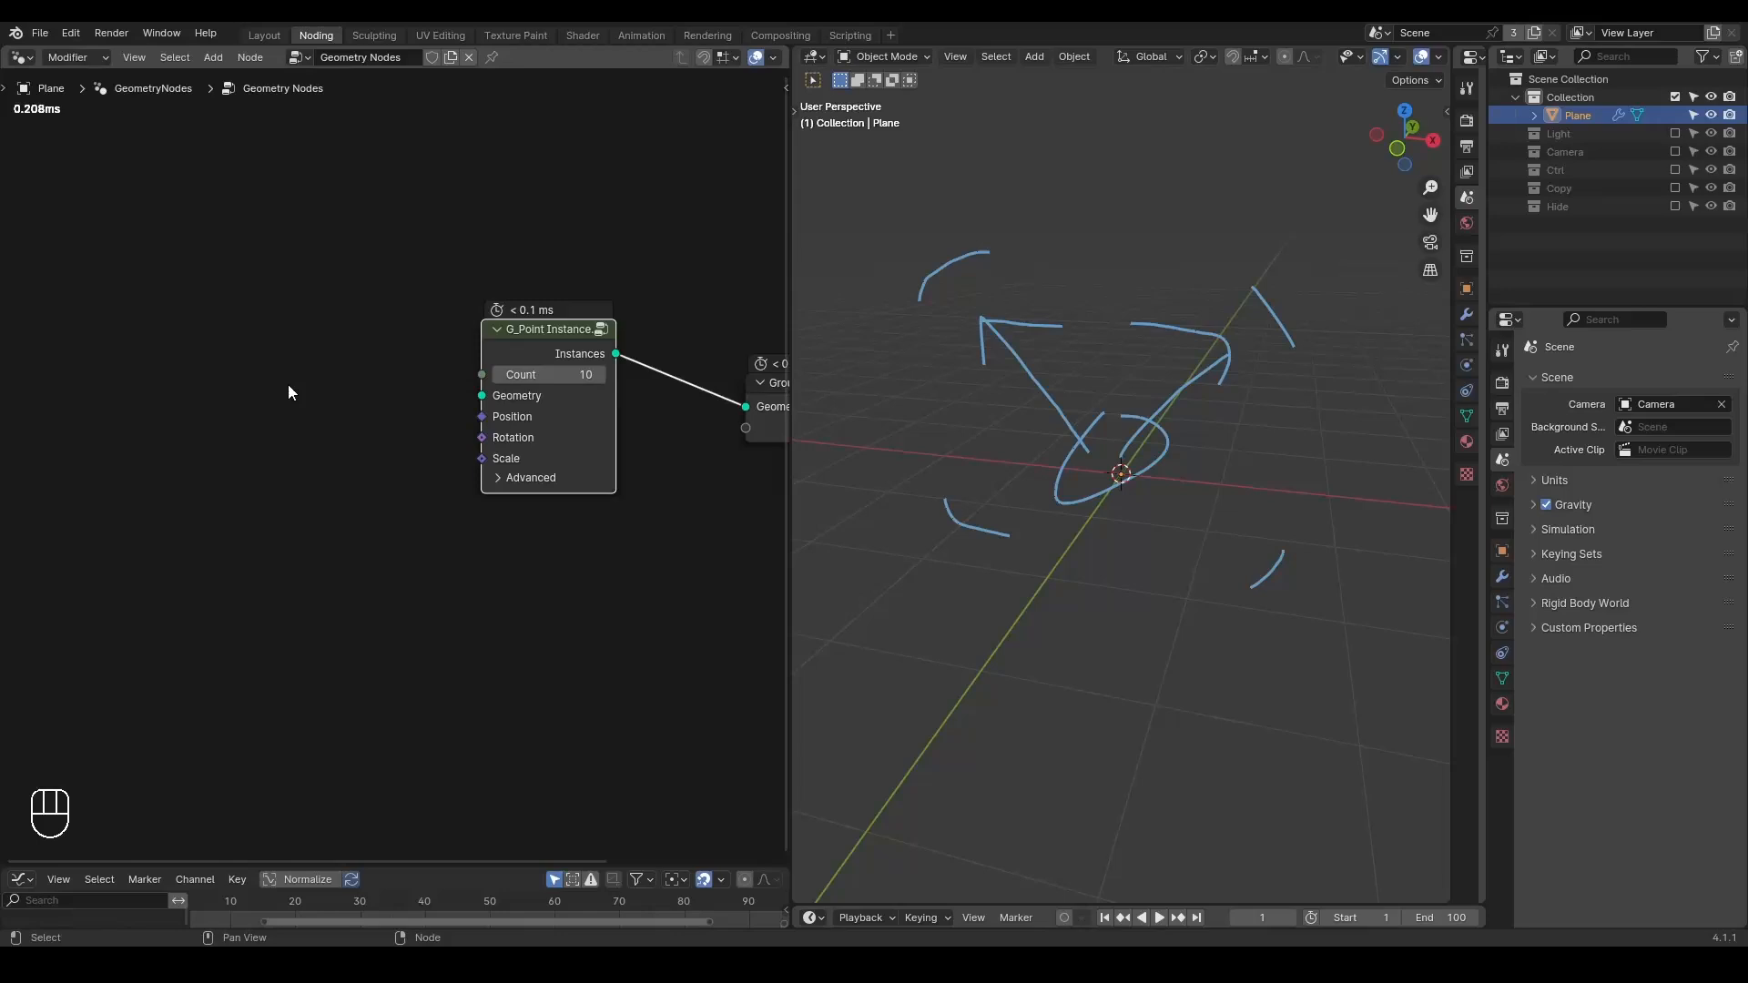
{"action": "key", "text": "shift+ctrl+alt+q"}
{"action": "left_click", "coordinate": [201, 306]}
{"action": "key", "text": "ctrl+a"}
{"action": "type", "text": "curve linear"}
{"action": "key", "text": "Escape"}
{"action": "key", "text": "ctrl+a"}
{"action": "type", "text": "curve linear"}
{"action": "key", "text": "Return"}
{"action": "left_click", "coordinate": [385, 393]}
{"action": "left_click_drag", "start_coordinate": [366, 380], "coordinate": [480, 395]}
{"action": "middle_click_drag", "start_coordinate": [444, 542], "coordinate": [383, 493]}
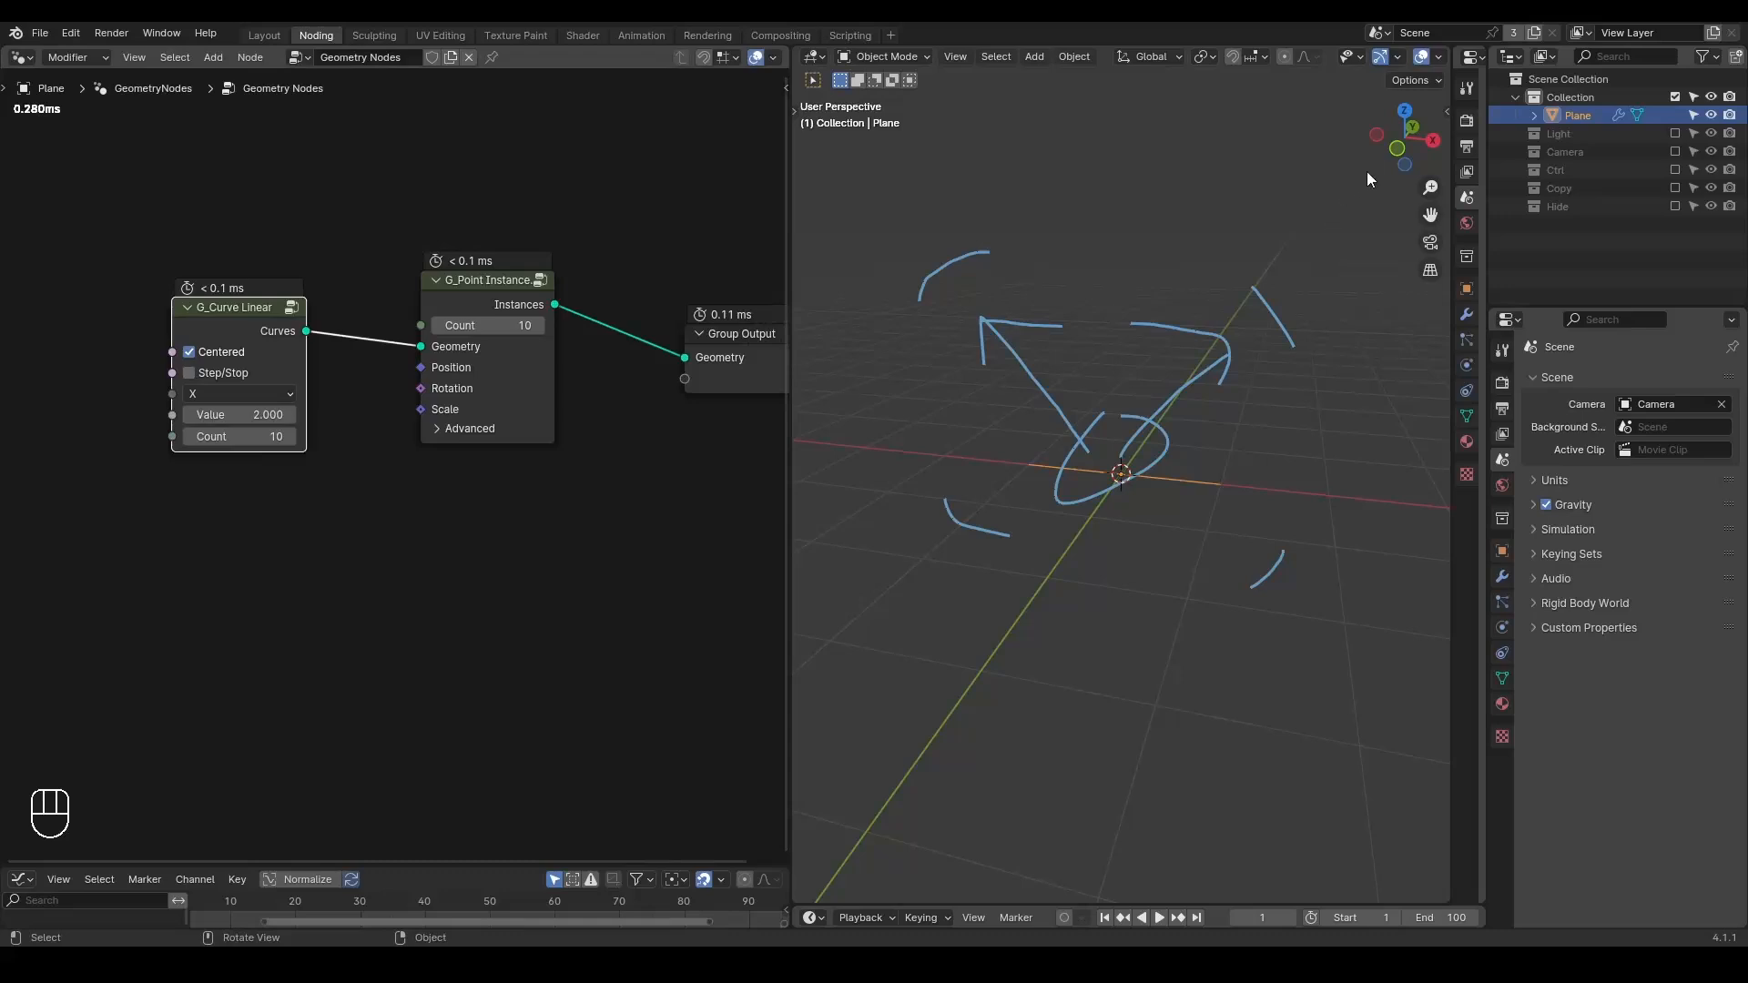
- Annotate two arrows leading away from the origin, one upward and one downward
{"action": "left_click", "coordinate": [1394, 151]}
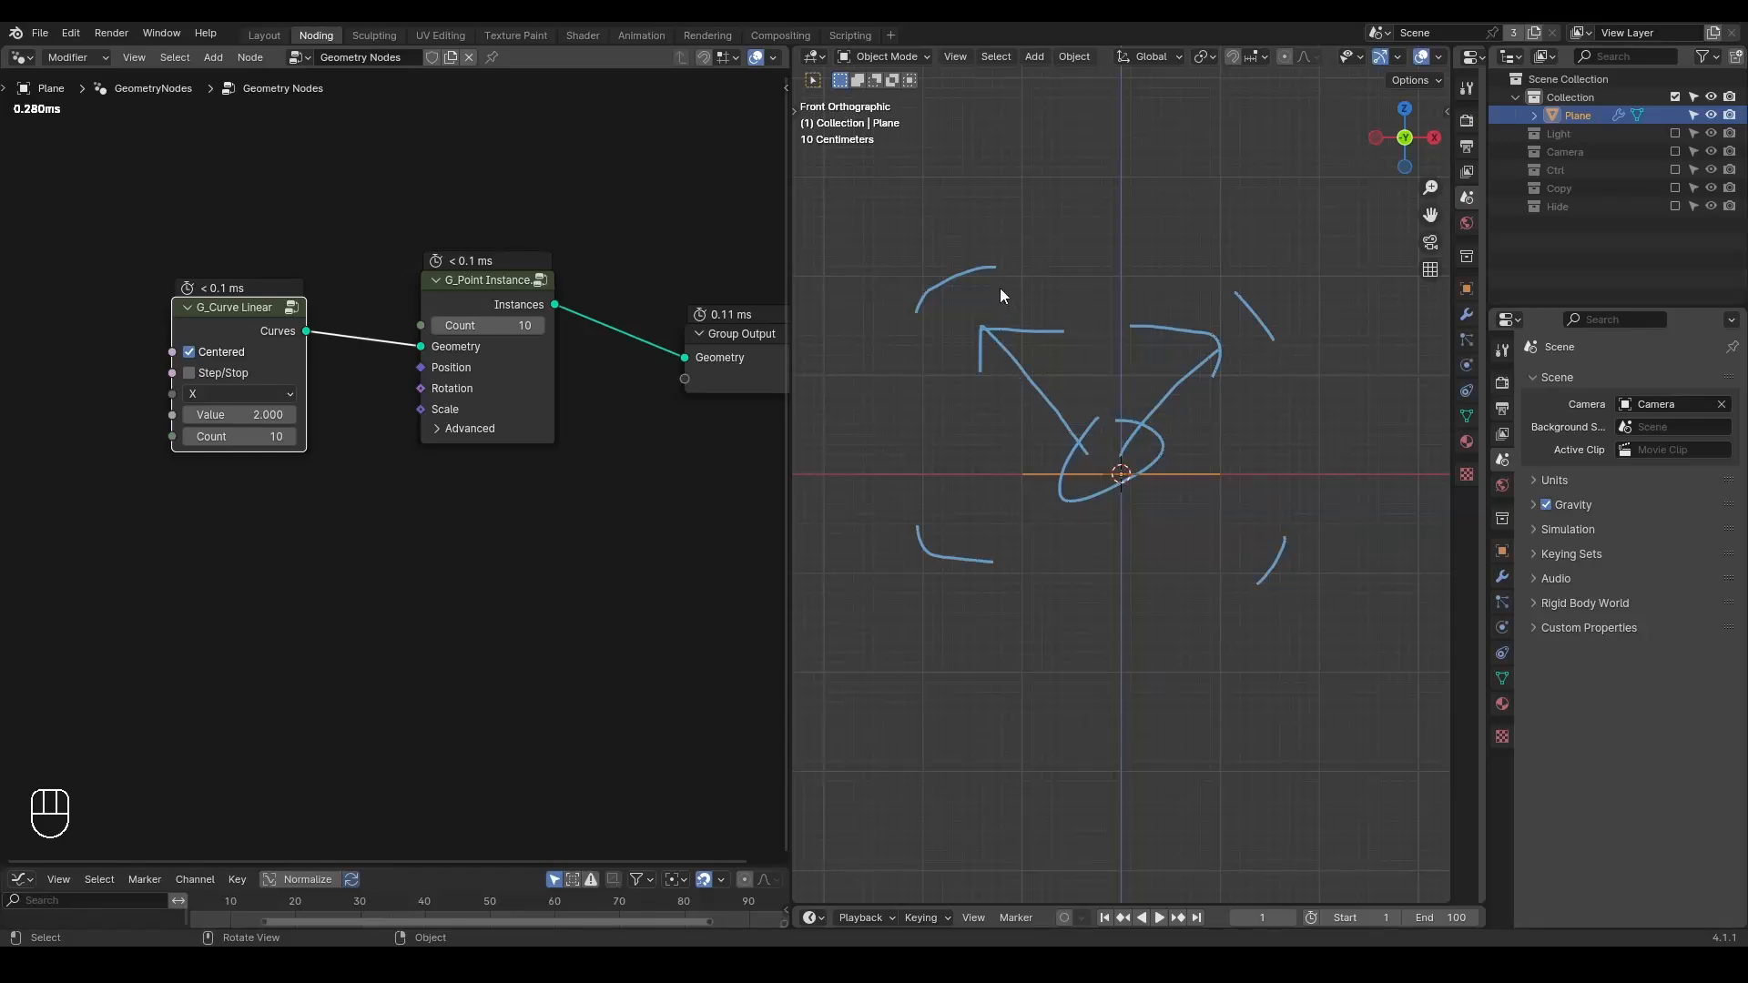
{"action": "mouse_move", "coordinate": [1136, 361]}
{"action": "middle_mouse_down"}
{"action": "mouse_move", "coordinate": [1170, 430]}
{"action": "mouse_move", "coordinate": [1130, 410]}
{"action": "middle_mouse_up"}
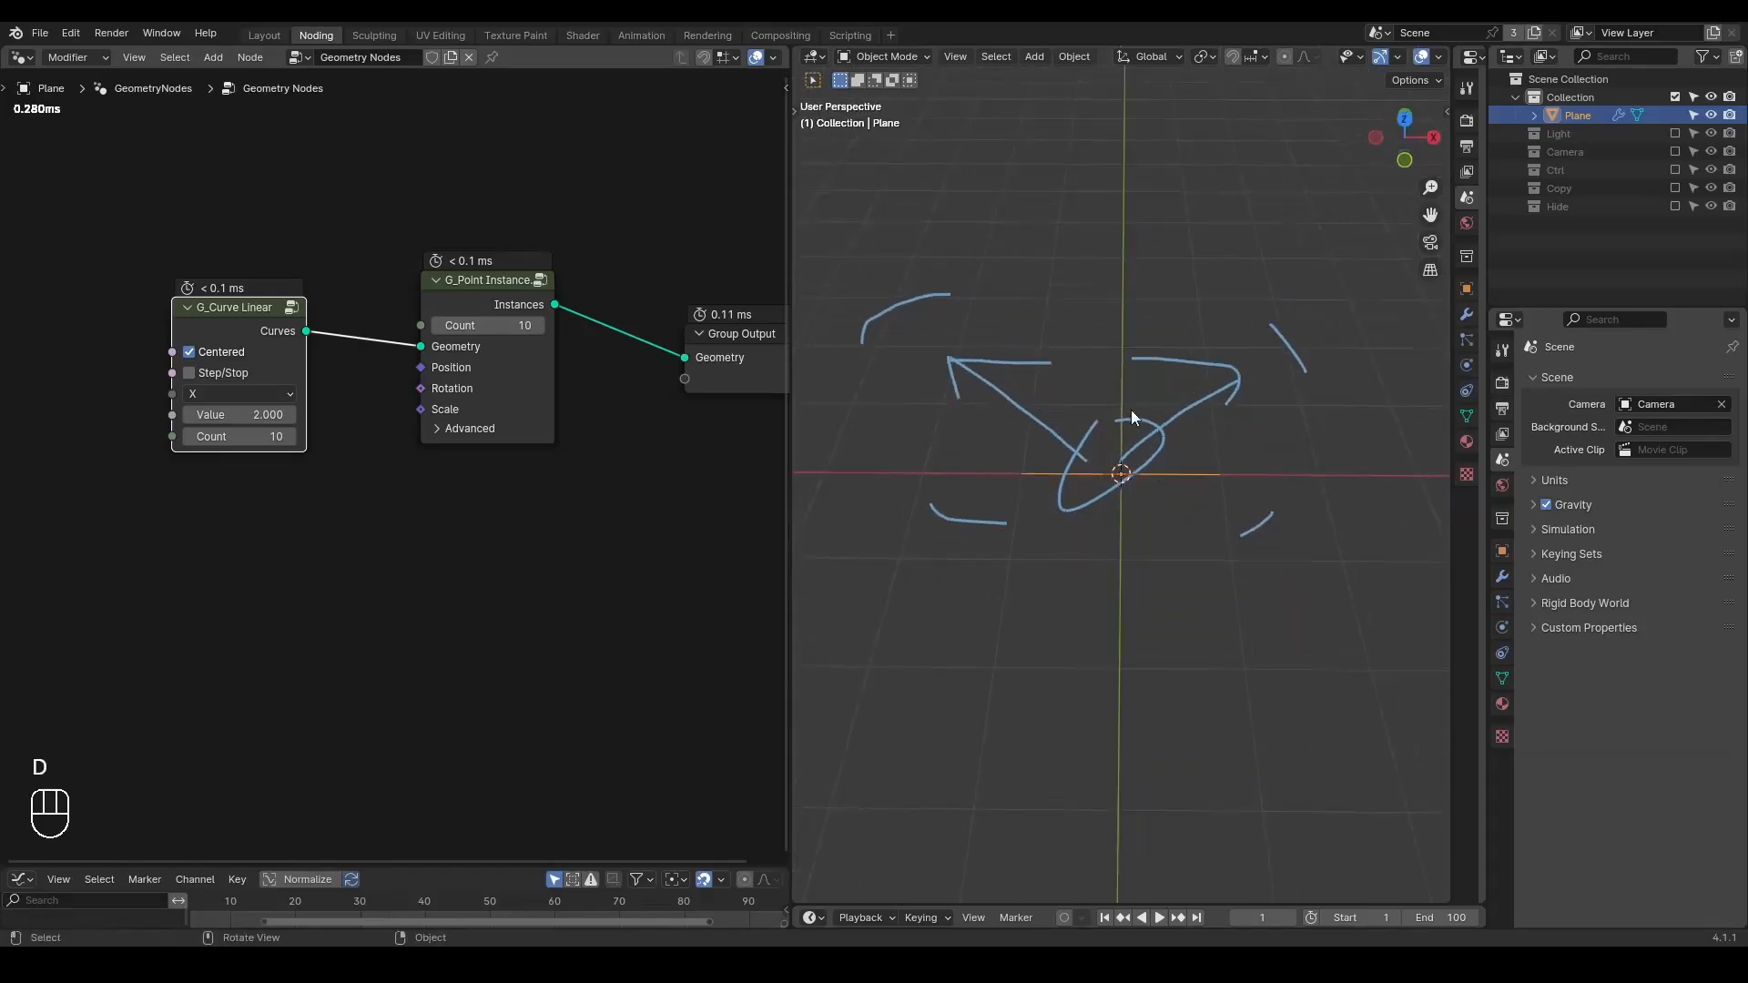
{"action": "mouse_move", "coordinate": [1102, 420]}
{"action": "left_mouse_down"}
{"action": "mouse_move", "coordinate": [1160, 270]}
{"action": "mouse_move", "coordinate": [1184, 293]}
{"action": "left_mouse_up"}
{"action": "mouse_move", "coordinate": [1122, 484]}
{"action": "left_mouse_down"}
{"action": "mouse_move", "coordinate": [1138, 576]}
{"action": "mouse_move", "coordinate": [1189, 567]}
{"action": "left_mouse_up"}
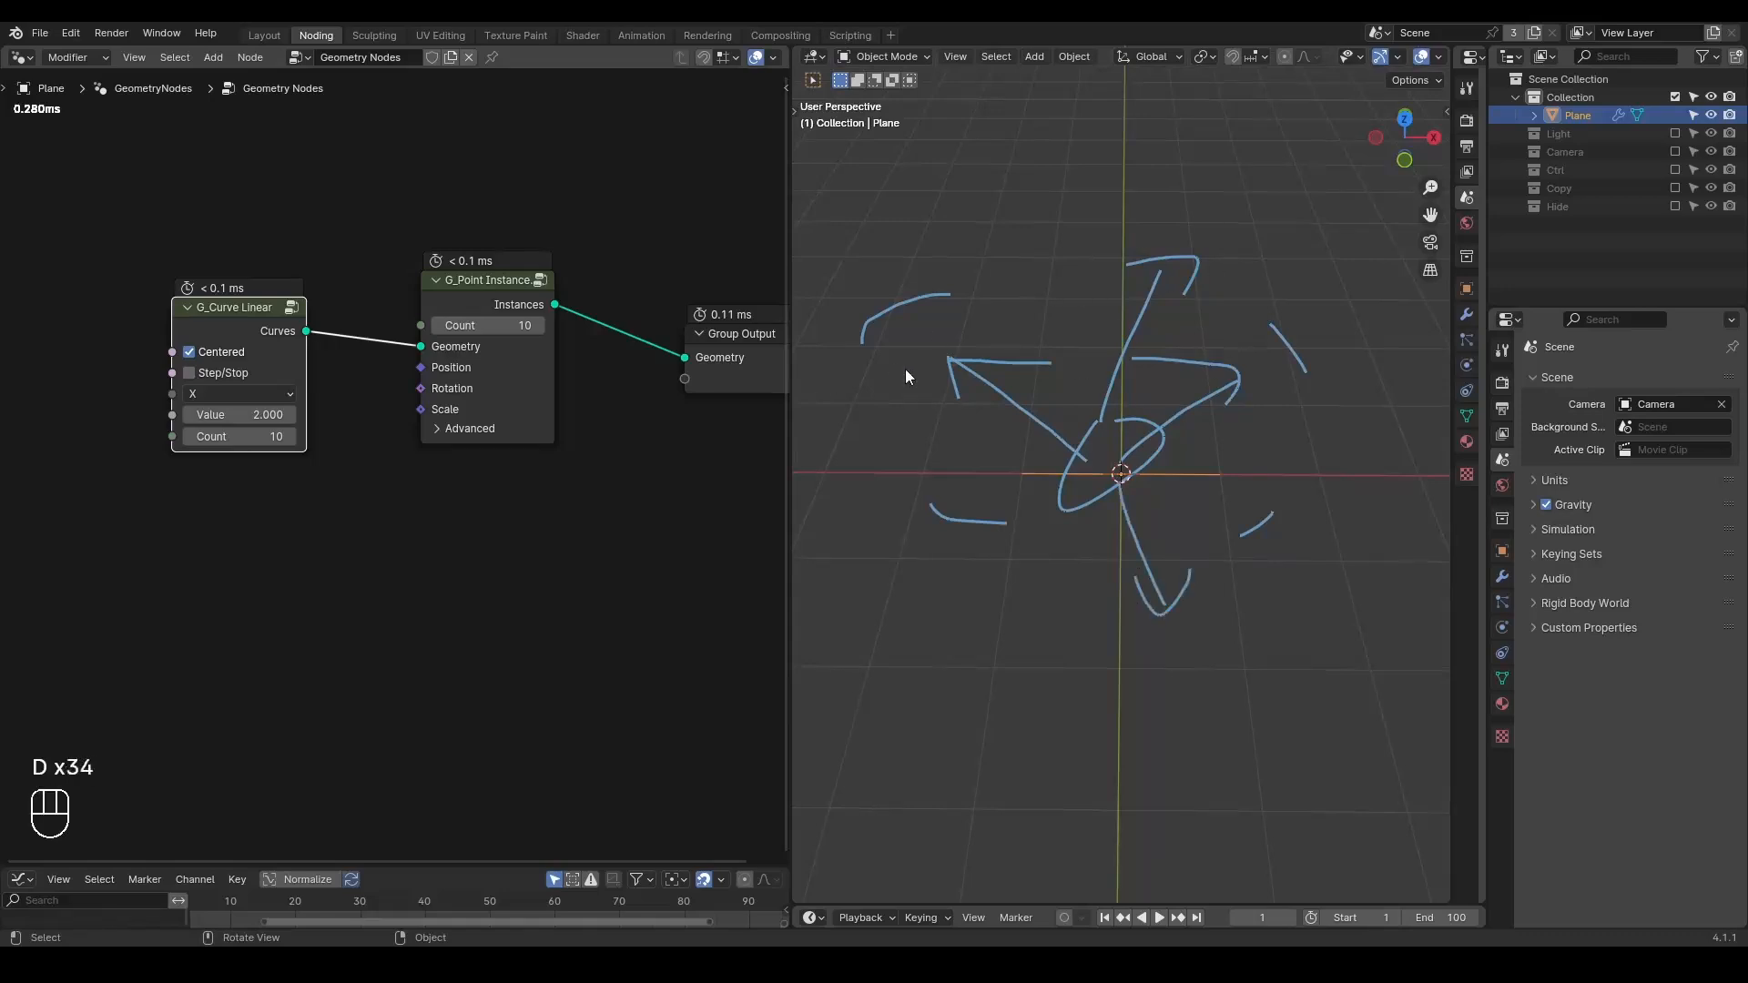
- Erase all annotation strokes around the origin and return to the front orthographic view
{"action": "mouse_move", "coordinate": [1041, 248]}
{"action": "right_mouse_down"}
{"action": "mouse_move", "coordinate": [1296, 256]}
{"action": "mouse_move", "coordinate": [1354, 352]}
{"action": "mouse_move", "coordinate": [1189, 538]}
{"action": "right_mouse_up"}
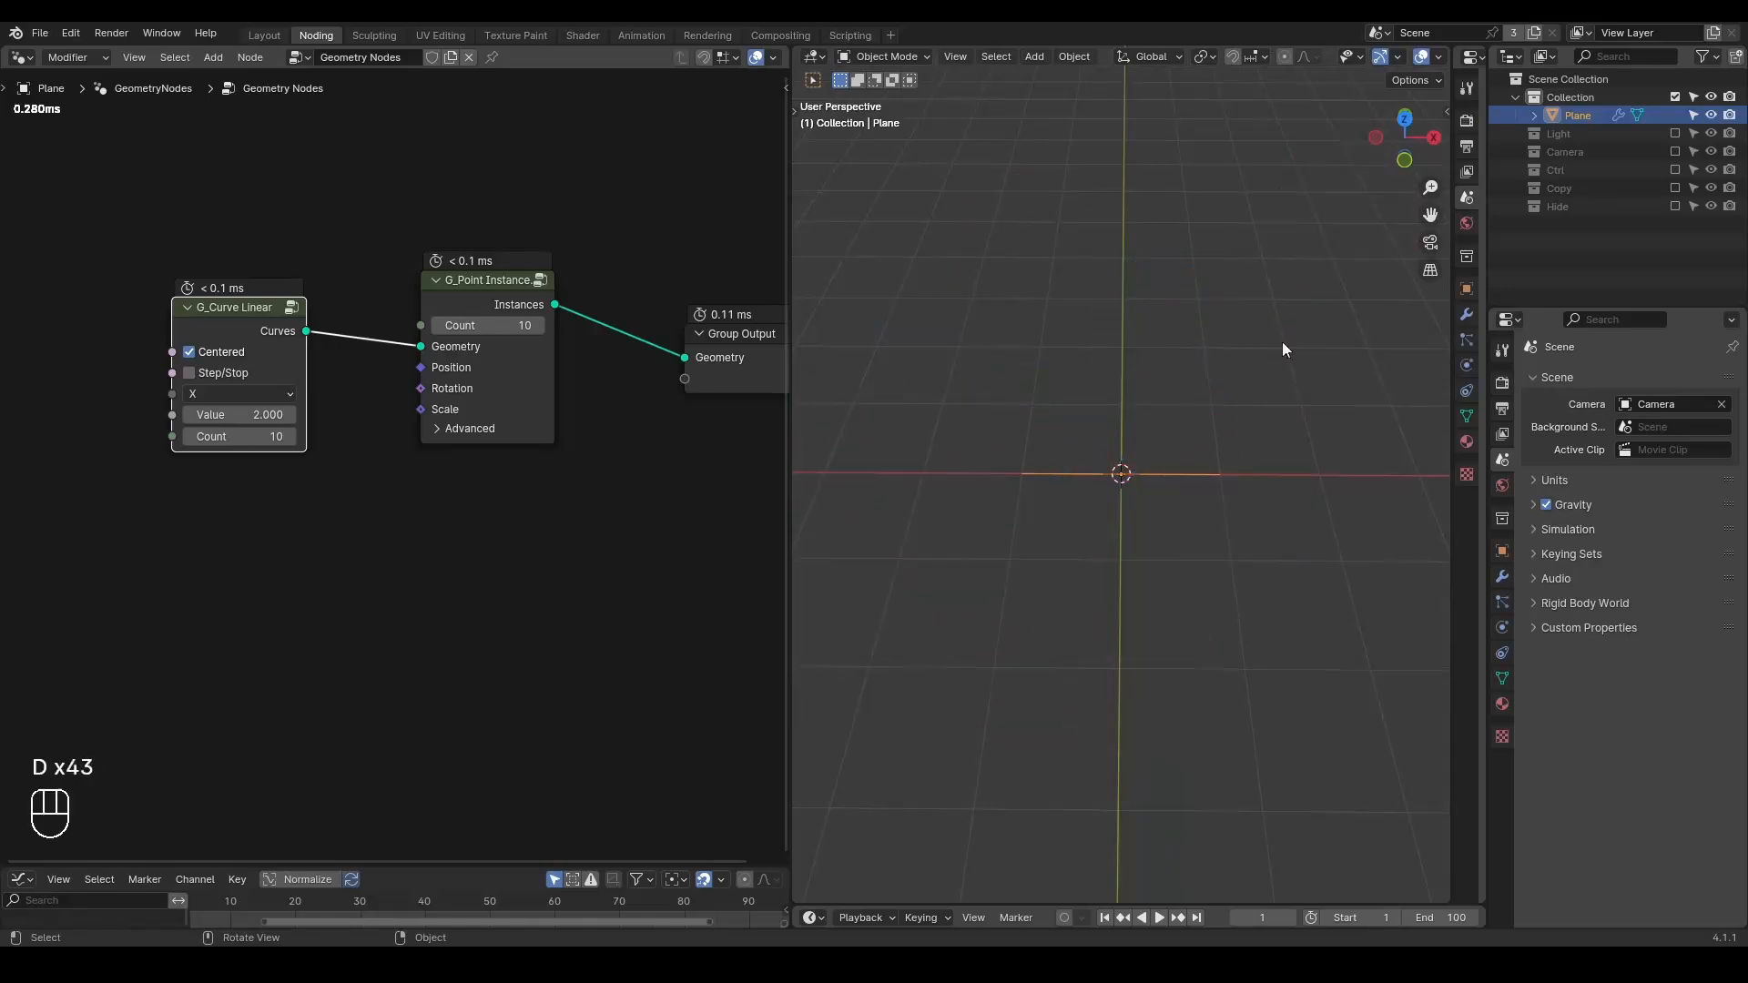
{"action": "left_click", "coordinate": [1407, 166]}
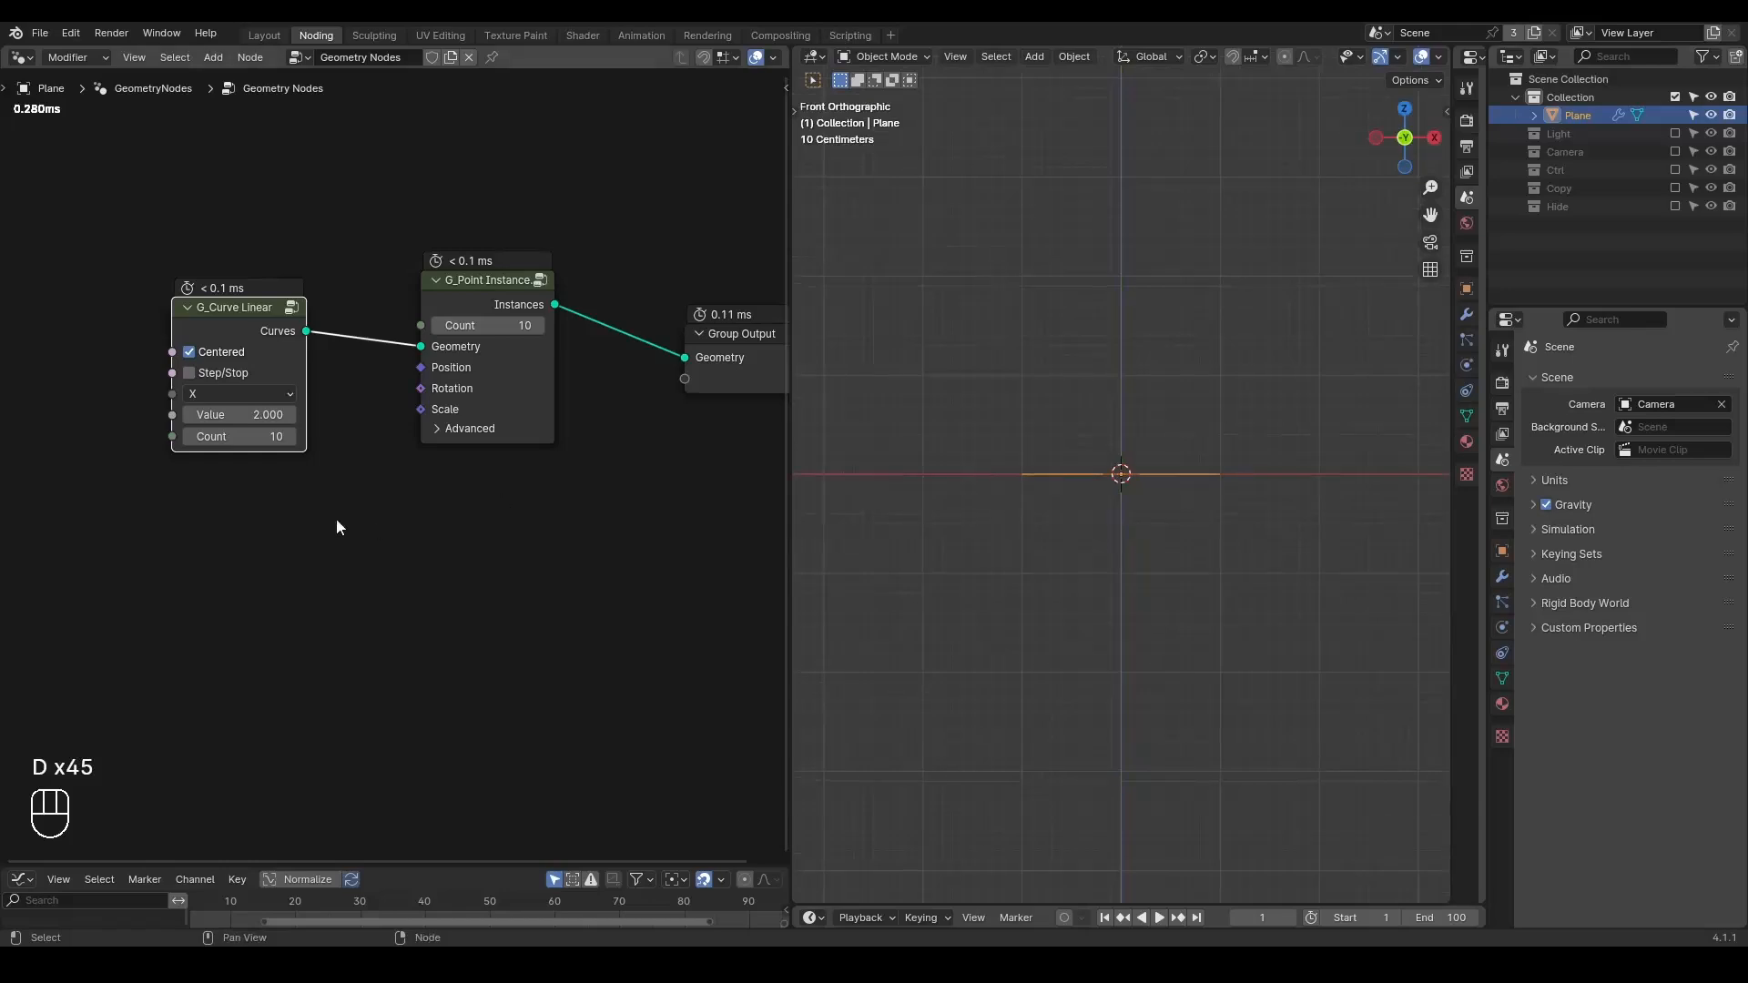
- Add a G_Combine Euler Rotation node and connect its Rotation output to the Point Instance node's Rotation input
{"action": "middle_click_drag", "start_coordinate": [377, 522], "coordinate": [393, 429]}
{"action": "key", "text": "ctrl+a"}
{"action": "type", "text": "combine euler"}
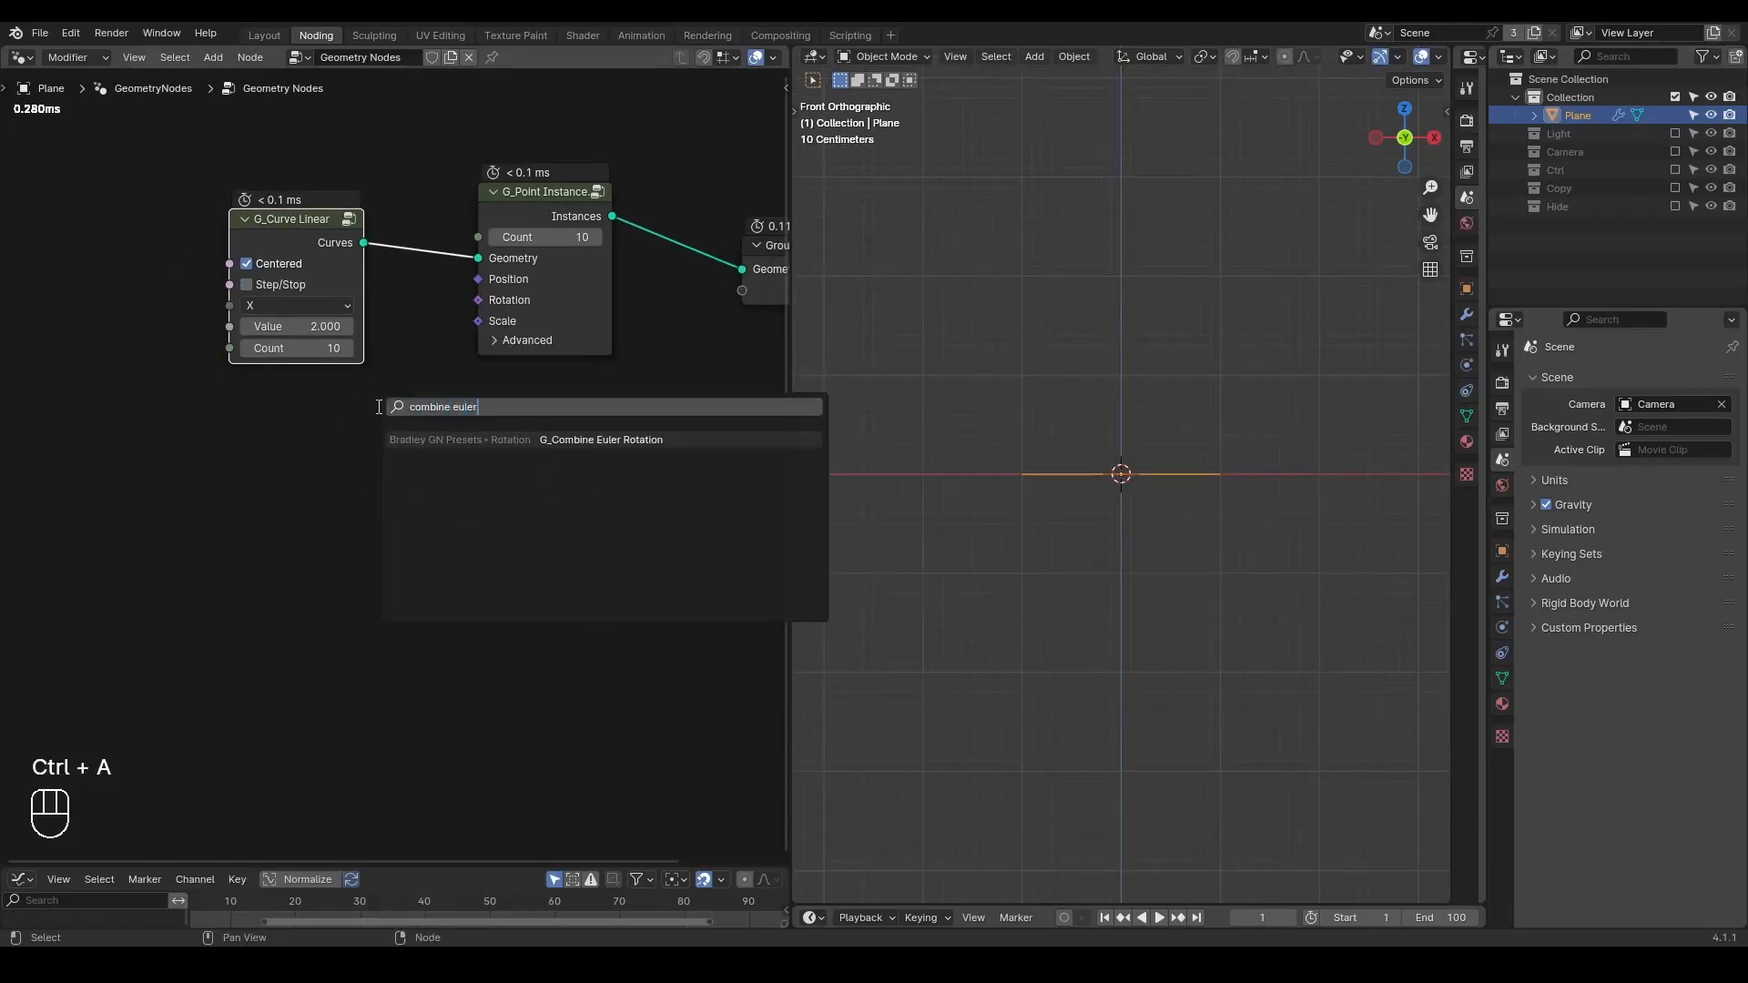
{"action": "key", "text": "Return"}
{"action": "left_click", "coordinate": [308, 413]}
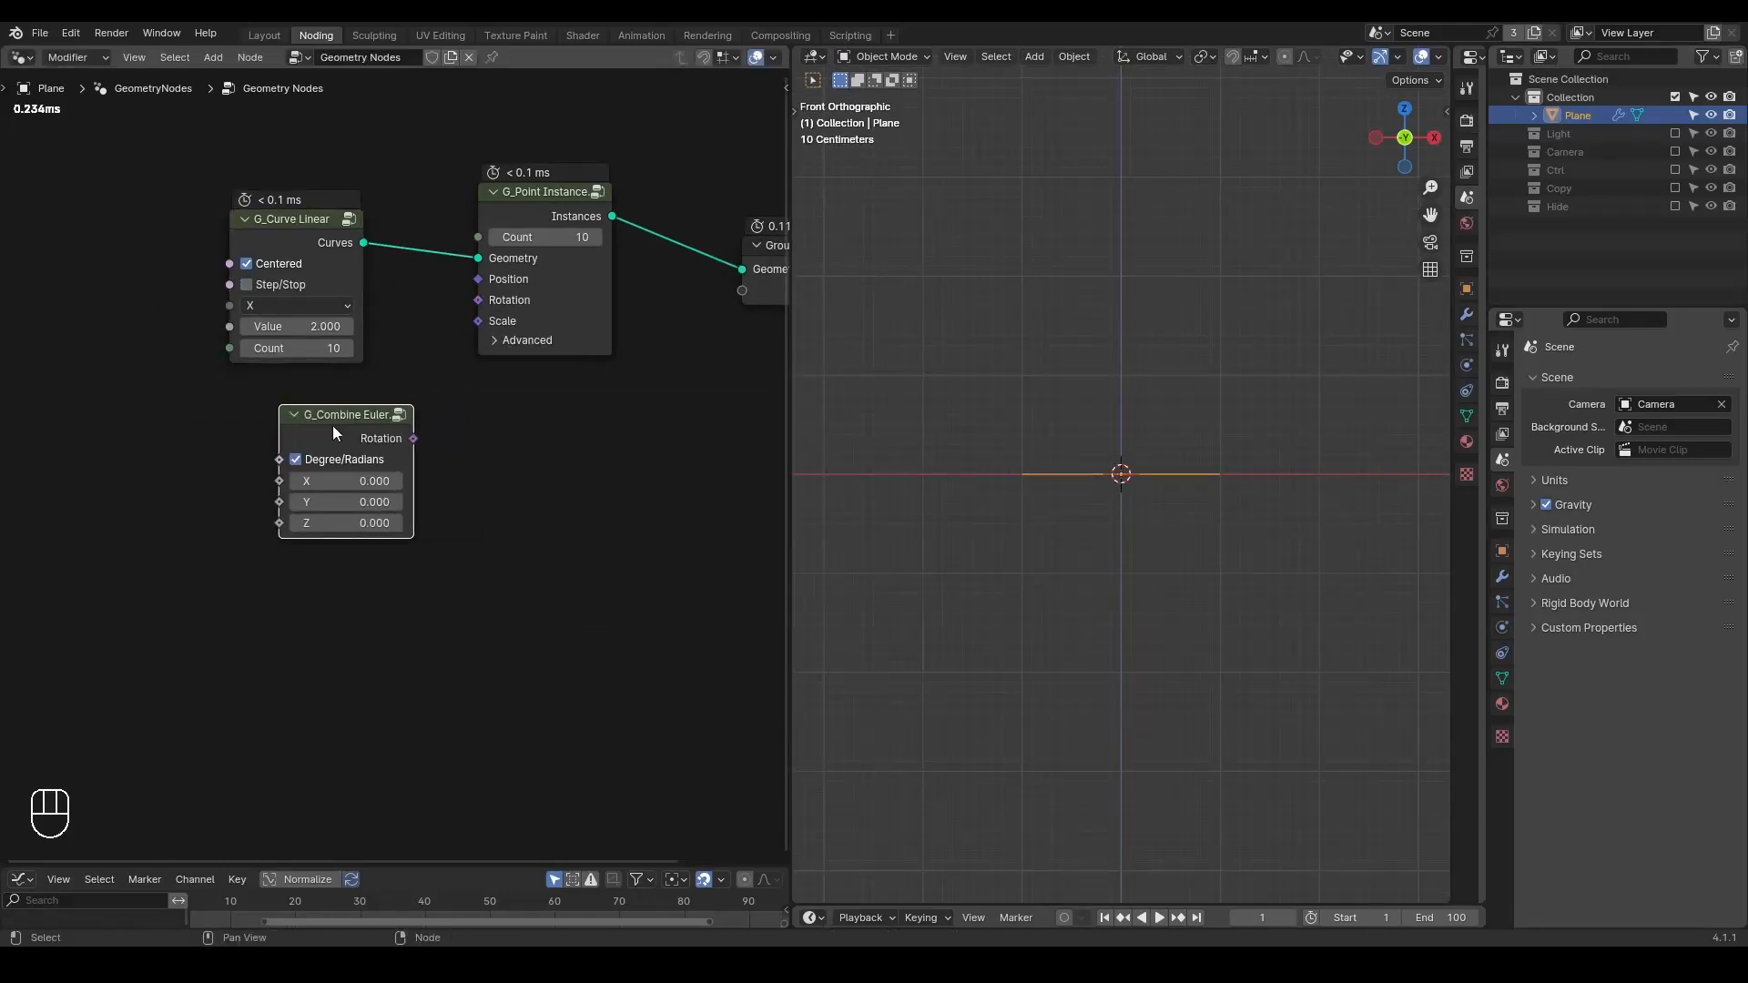
{"action": "left_click_drag", "start_coordinate": [414, 437], "coordinate": [478, 299]}
{"action": "middle_click_drag", "start_coordinate": [355, 407], "coordinate": [307, 404]}
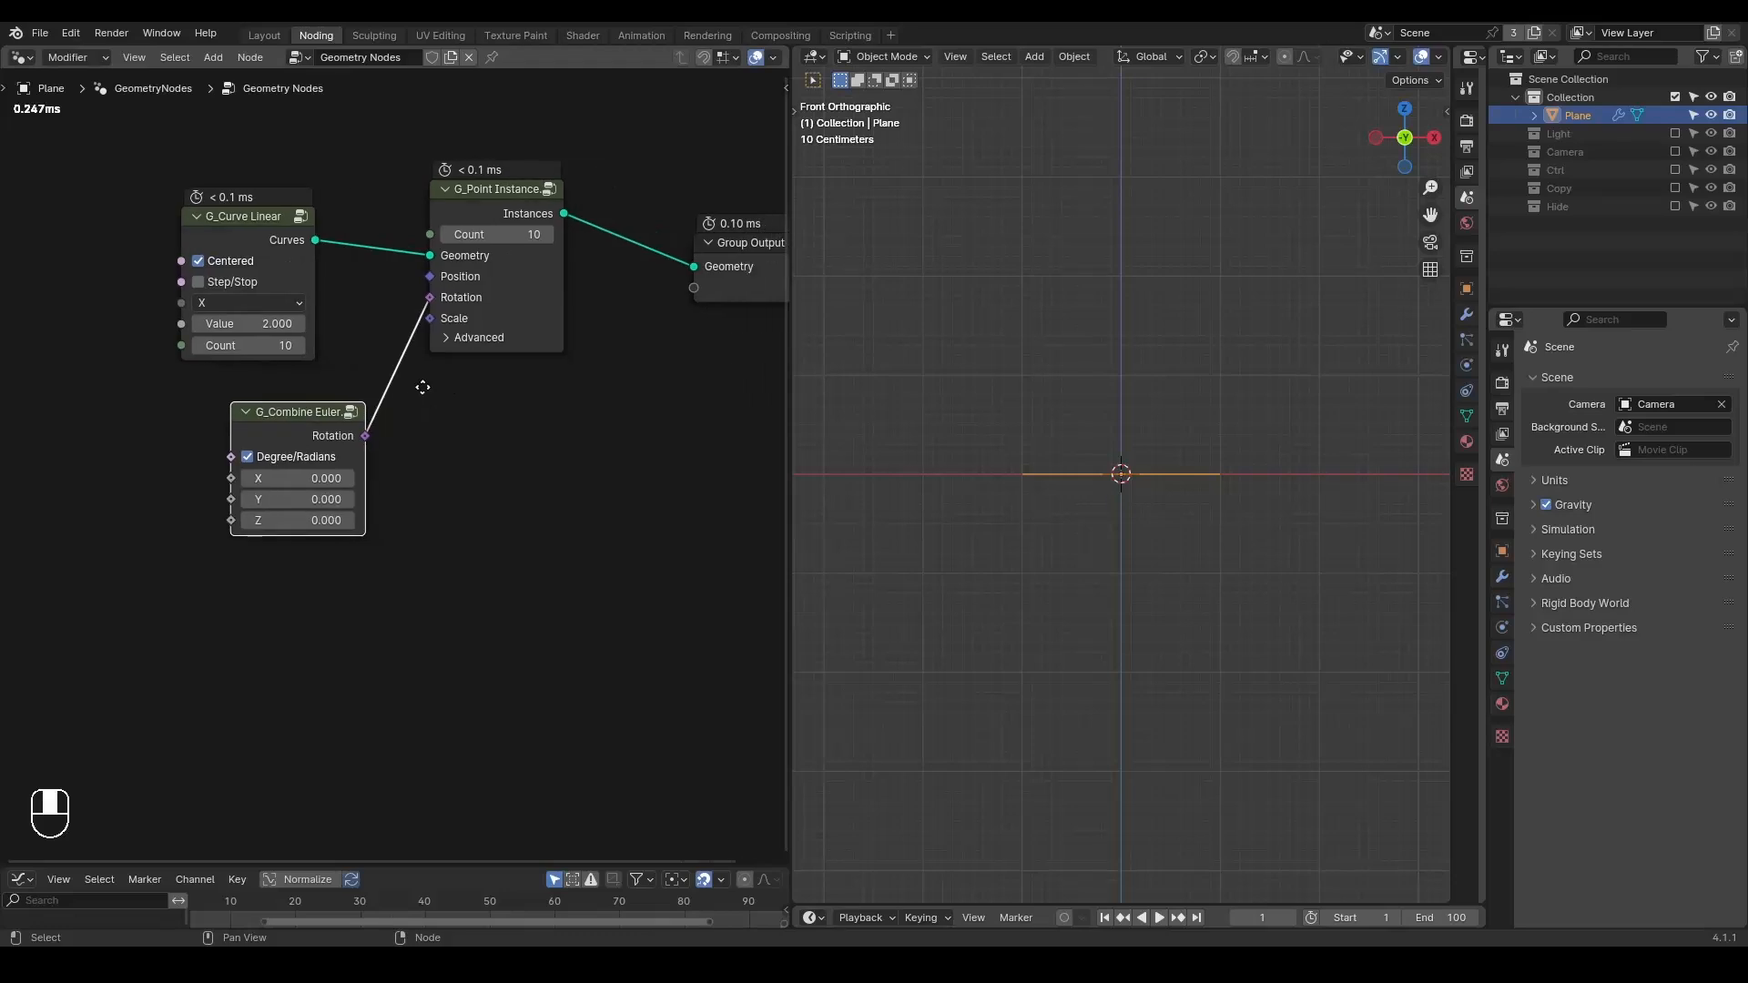
- Insert a Translate Instances node between Point Instance and Group Output, with a Z translation of 1.77 m
{"action": "key", "text": "ctrl+a"}
{"action": "type", "text": "transla"}
{"action": "key", "text": "Return"}
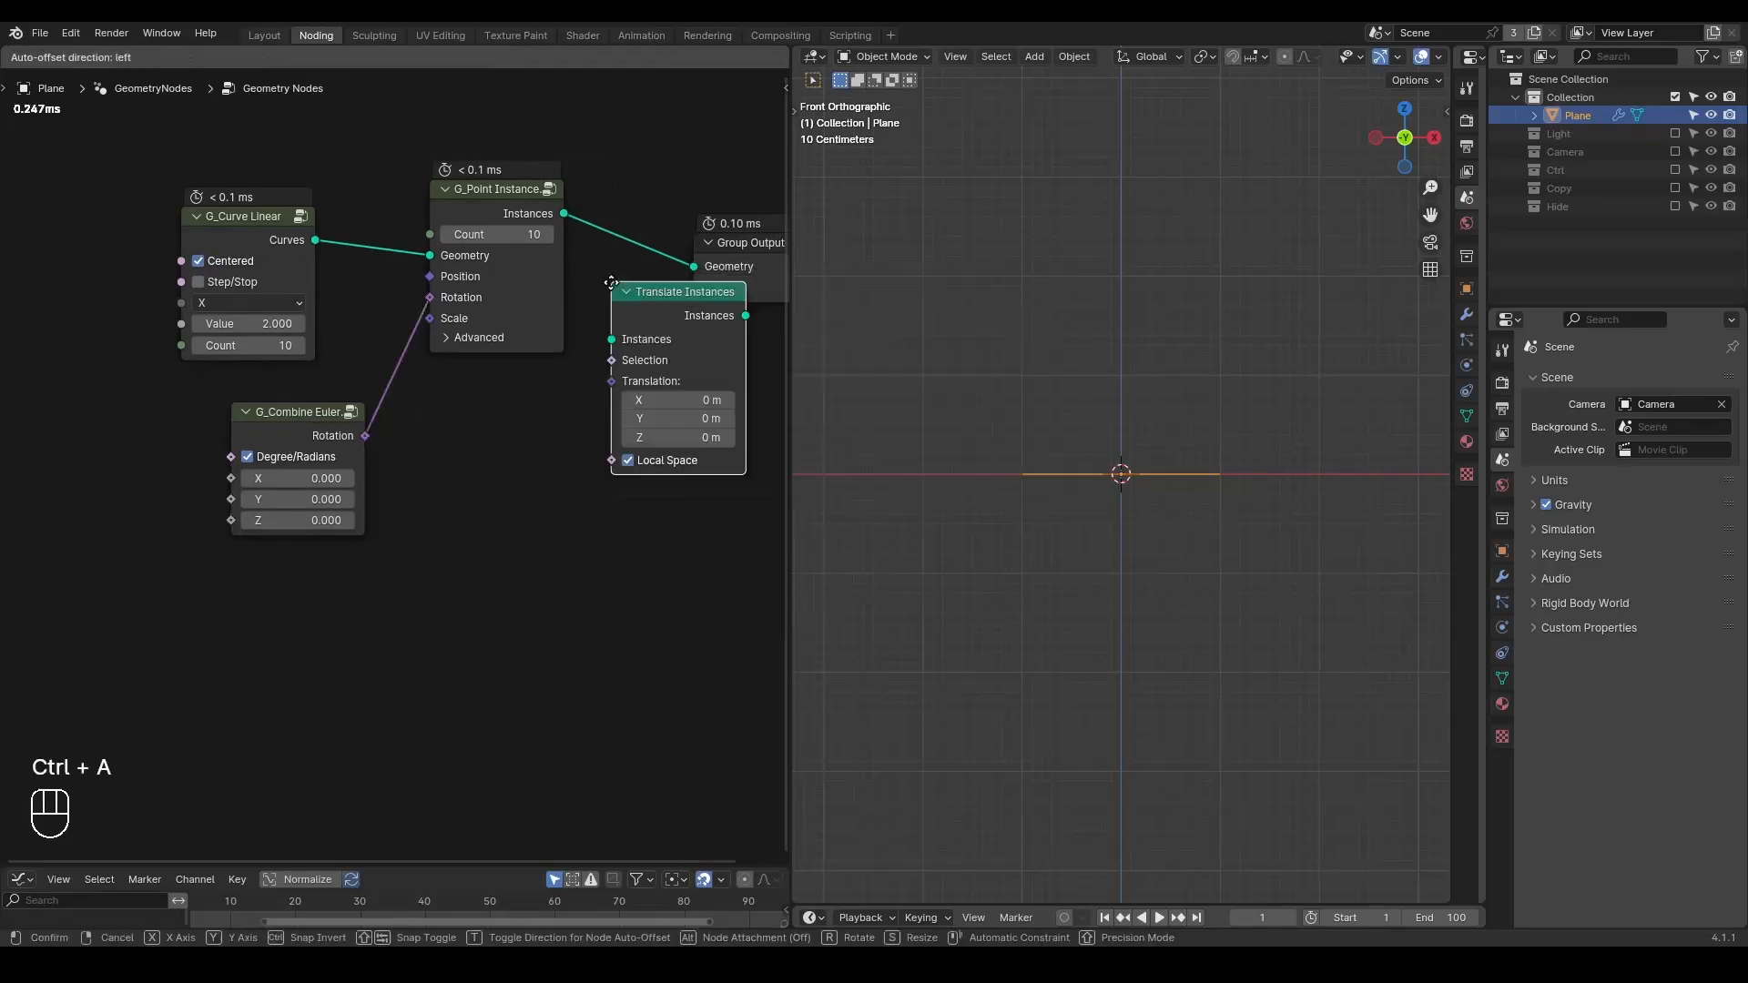
{"action": "left_click", "coordinate": [482, 191]}
{"action": "left_click_drag", "start_coordinate": [544, 349], "coordinate": [546, 350], "text": "shift"}
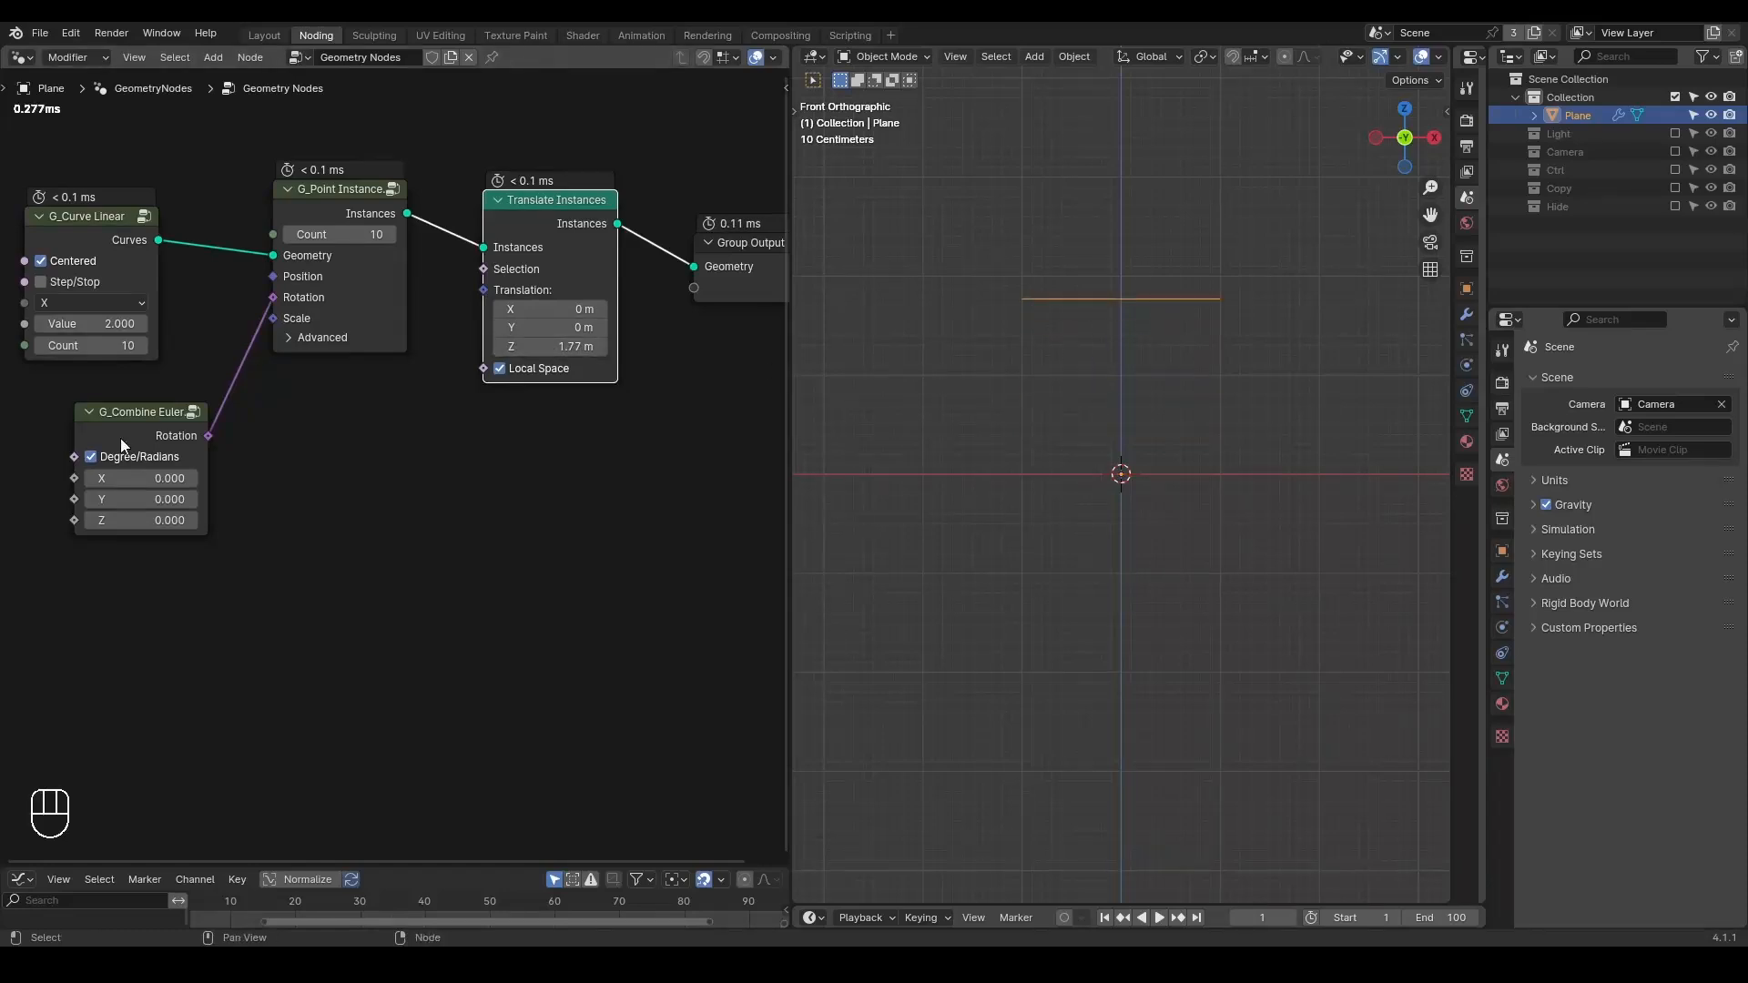
- Try out a different Y rotation on the Combine Euler node and reset it to 0
{"action": "middle_click_drag", "start_coordinate": [121, 439], "coordinate": [355, 383]}
{"action": "mouse_move", "coordinate": [393, 446]}
{"action": "left_mouse_down"}
{"action": "mouse_move", "coordinate": [510, 446]}
{"action": "mouse_move", "coordinate": [357, 446]}
{"action": "mouse_move", "coordinate": [404, 446]}
{"action": "left_mouse_up"}
{"action": "left_click", "coordinate": [379, 445]}
{"action": "type", "text": "0"}
{"action": "key", "text": "Return"}
- Add a G_Randomness node in Var. Only mode with its Var. set to 6.283
{"action": "middle_click_drag", "start_coordinate": [95, 509], "coordinate": [241, 471]}
{"action": "key", "text": "ctrl+a"}
{"action": "type", "text": "randomne"}
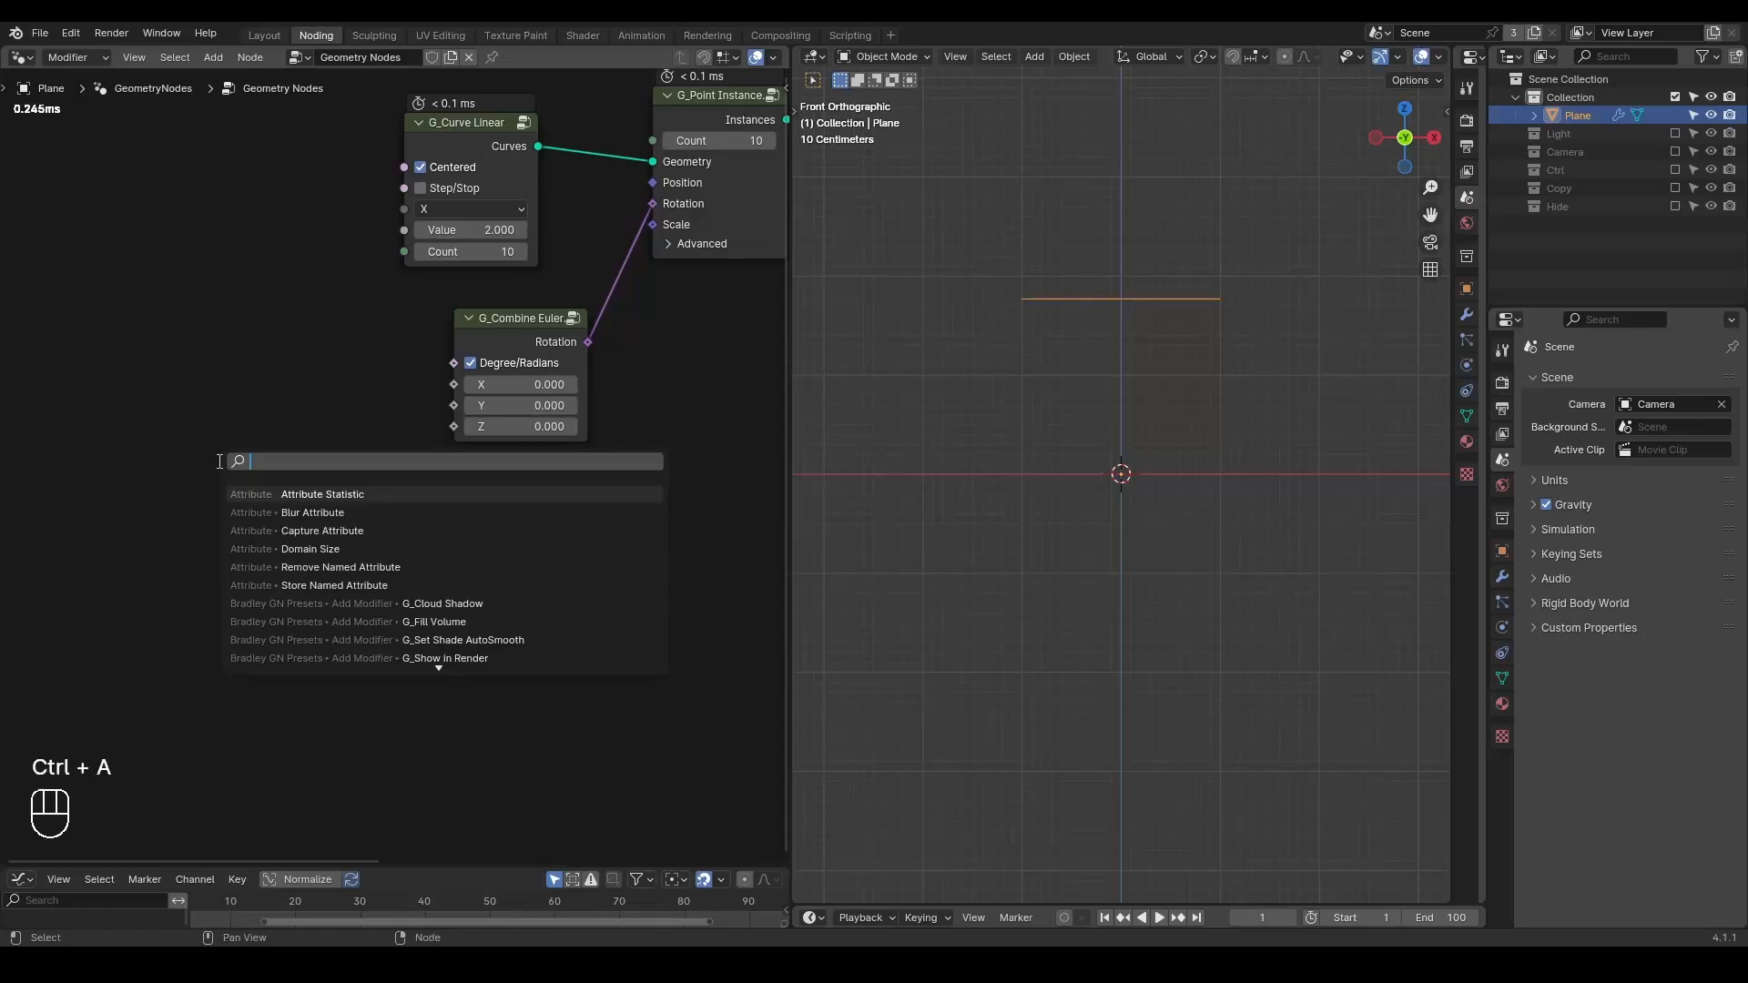
{"action": "key", "text": "Return"}
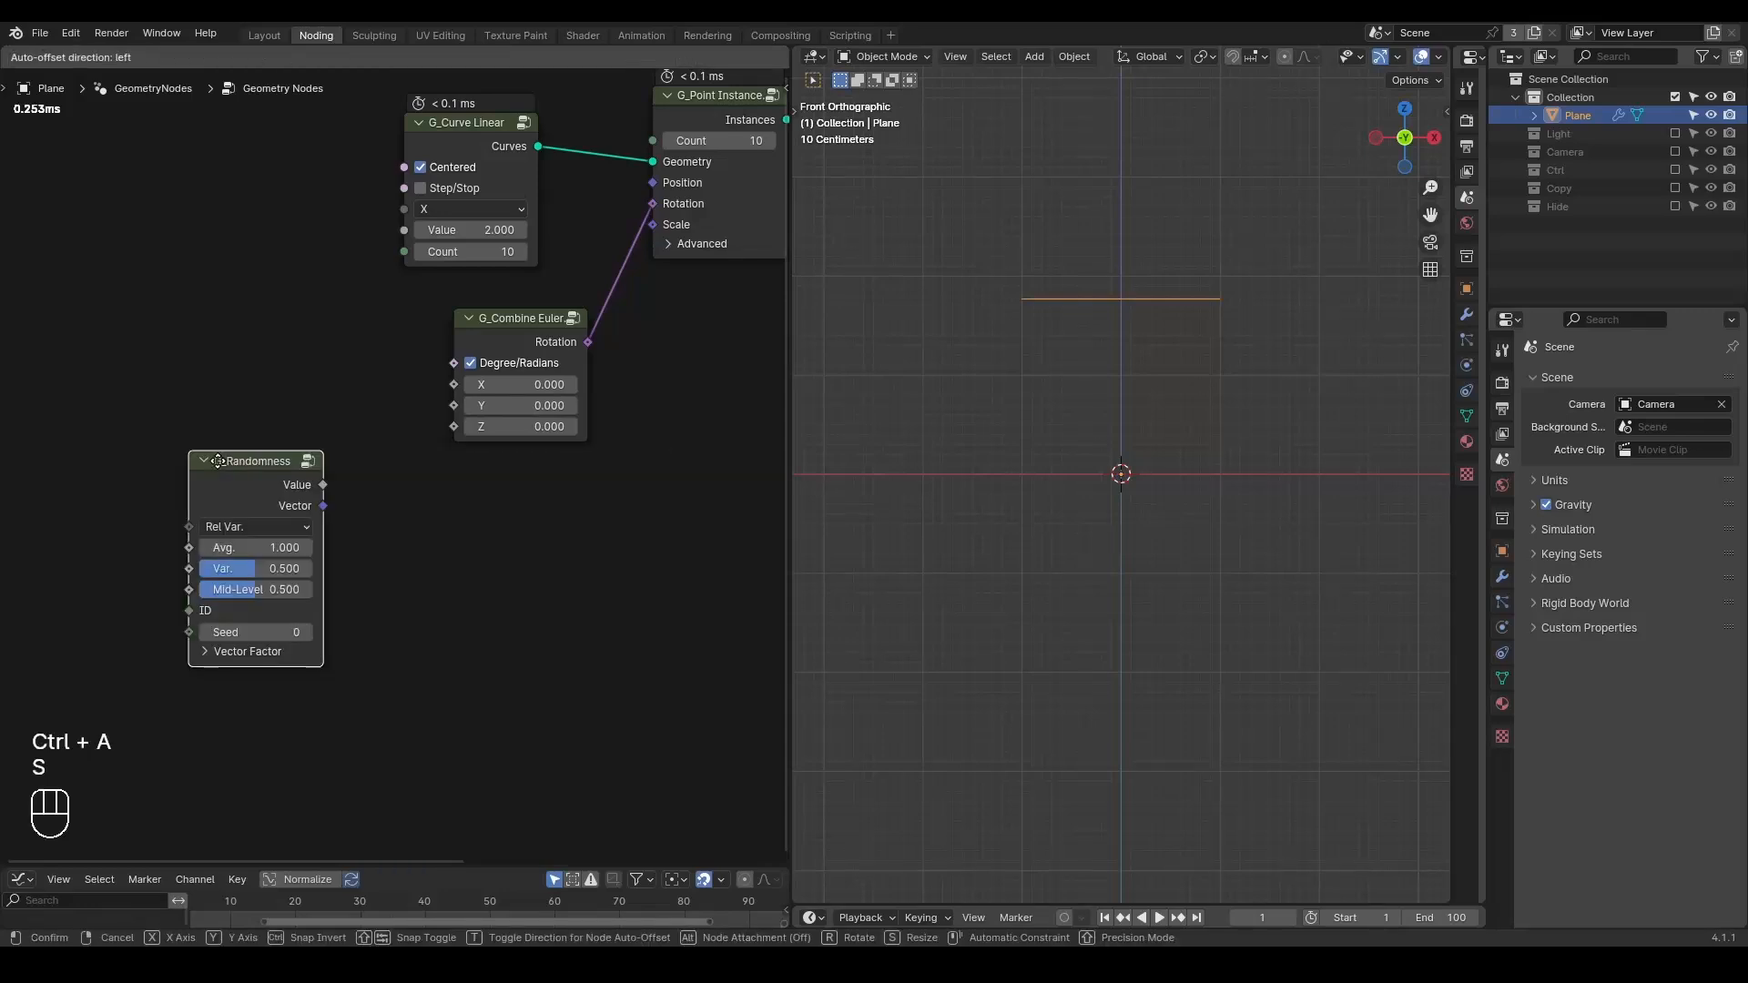
{"action": "left_click", "coordinate": [228, 401]}
{"action": "left_click", "coordinate": [266, 474]}
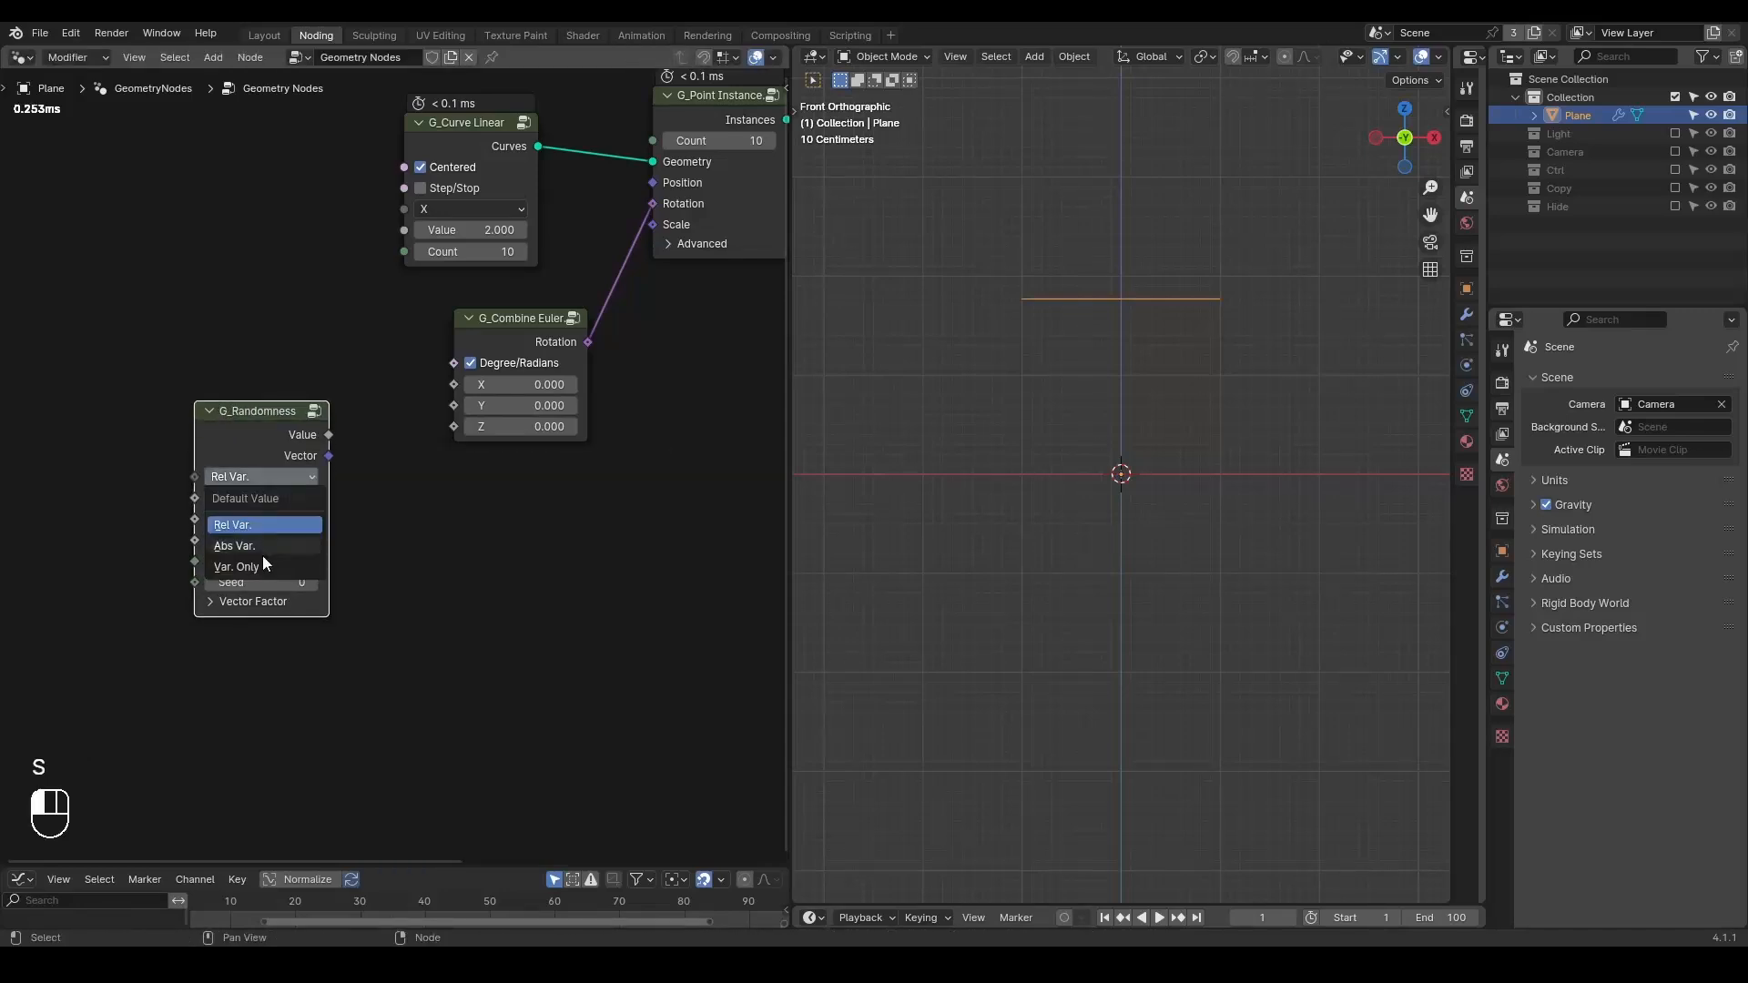
{"action": "left_click", "coordinate": [238, 567]}
{"action": "left_click", "coordinate": [259, 526]}
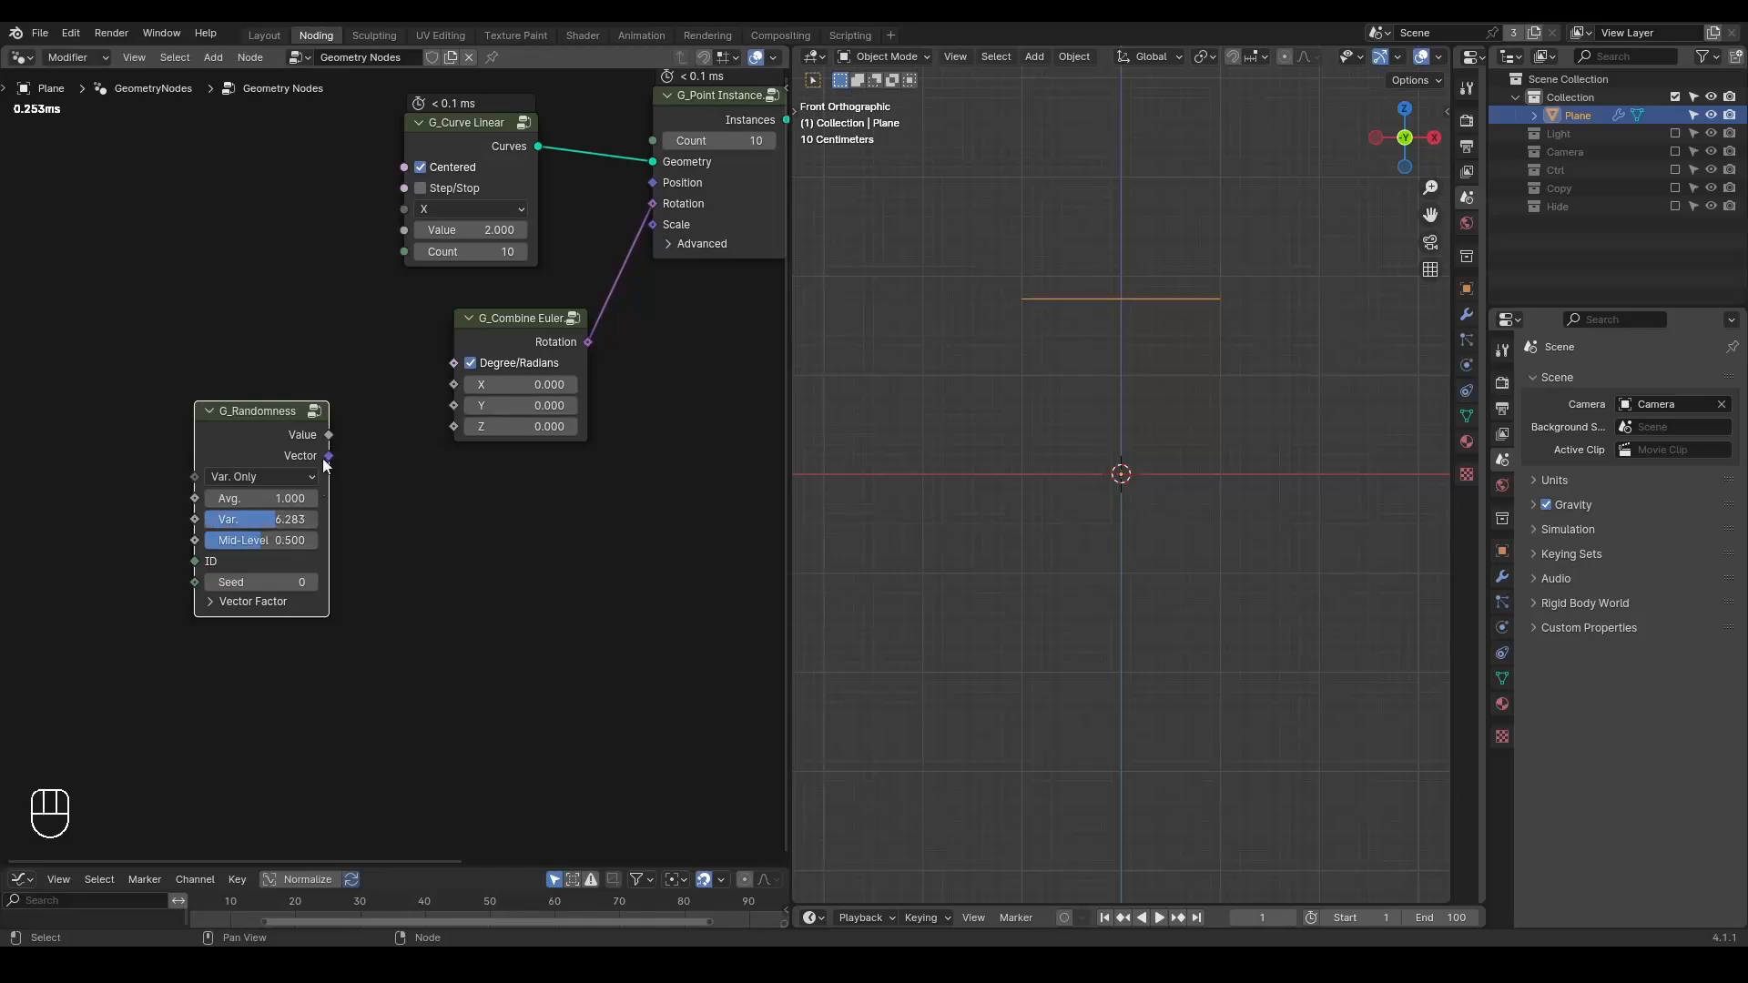
- Connect the Randomness node's Value to the Combine Euler node's Y input and turn off Degree/Radians
{"action": "left_click_drag", "start_coordinate": [327, 436], "coordinate": [450, 406]}
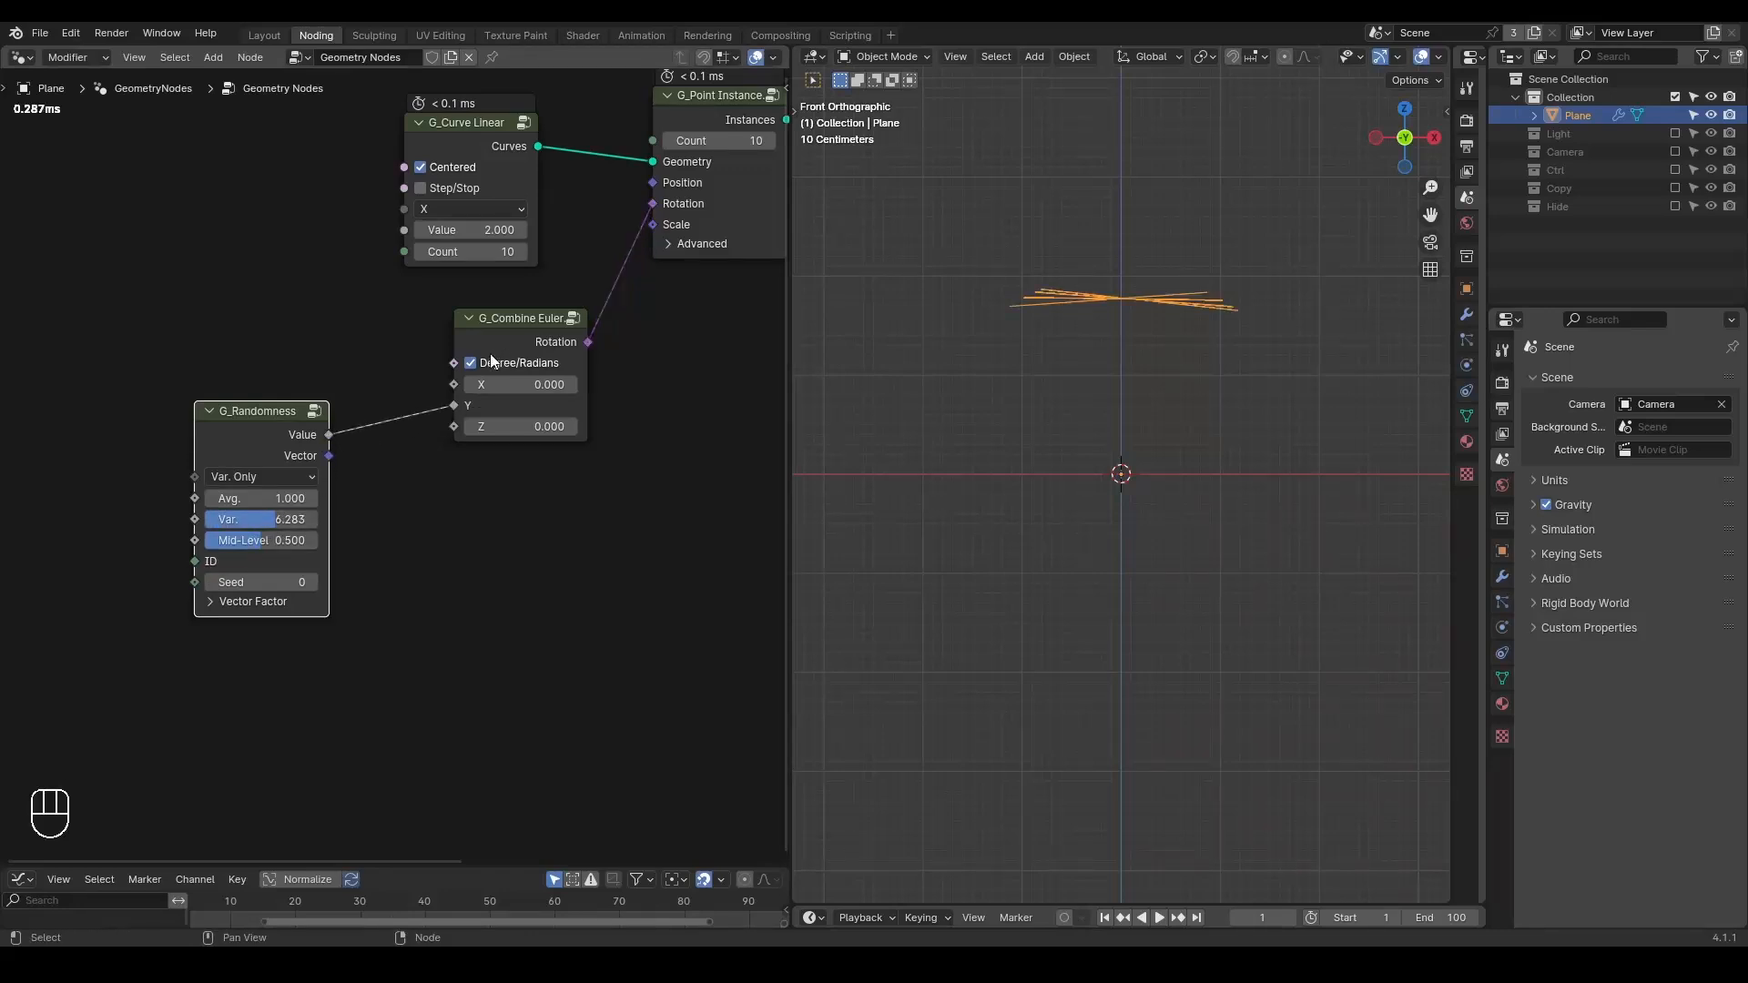
{"action": "left_click", "coordinate": [498, 363]}
{"action": "left_click_drag", "start_coordinate": [262, 450], "coordinate": [305, 437]}
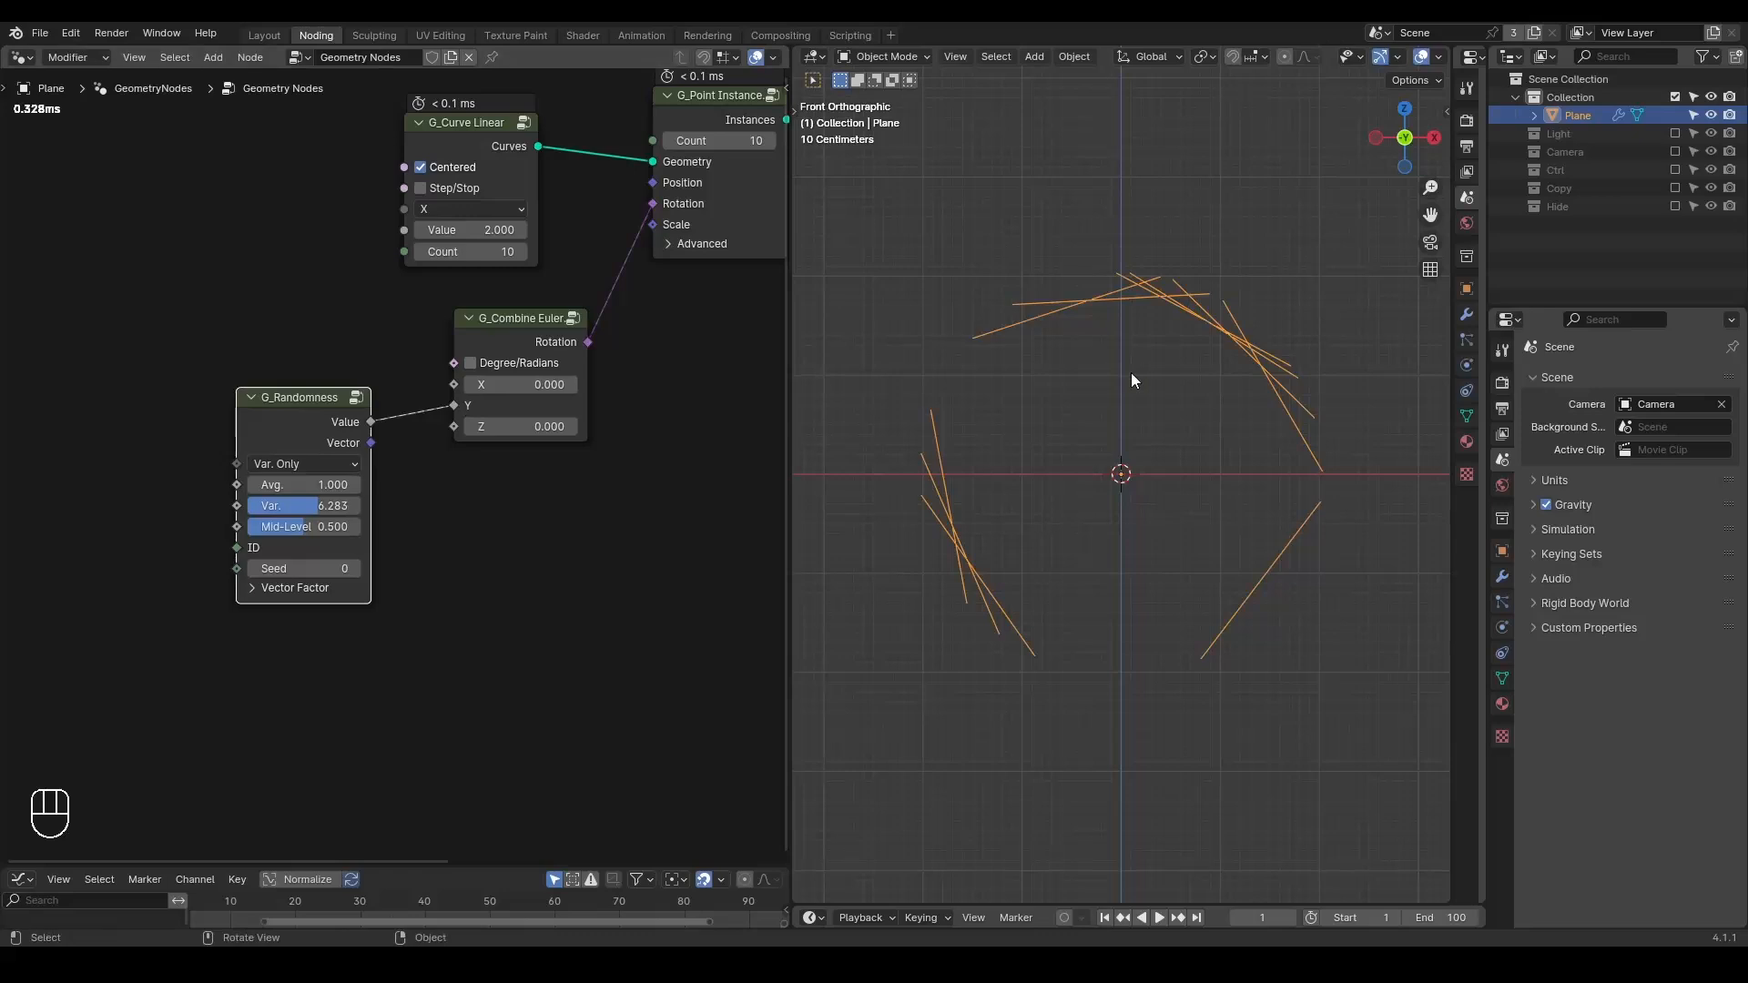
- Set the Curve Linear node's Value to 1.000 and the Point Instance node's Count to 73
{"action": "middle_click_drag", "start_coordinate": [1100, 399], "coordinate": [1067, 367], "text": "shift"}
{"action": "scroll", "coordinate": [1067, 368], "scroll_direction": "down", "scroll_amount": 1}
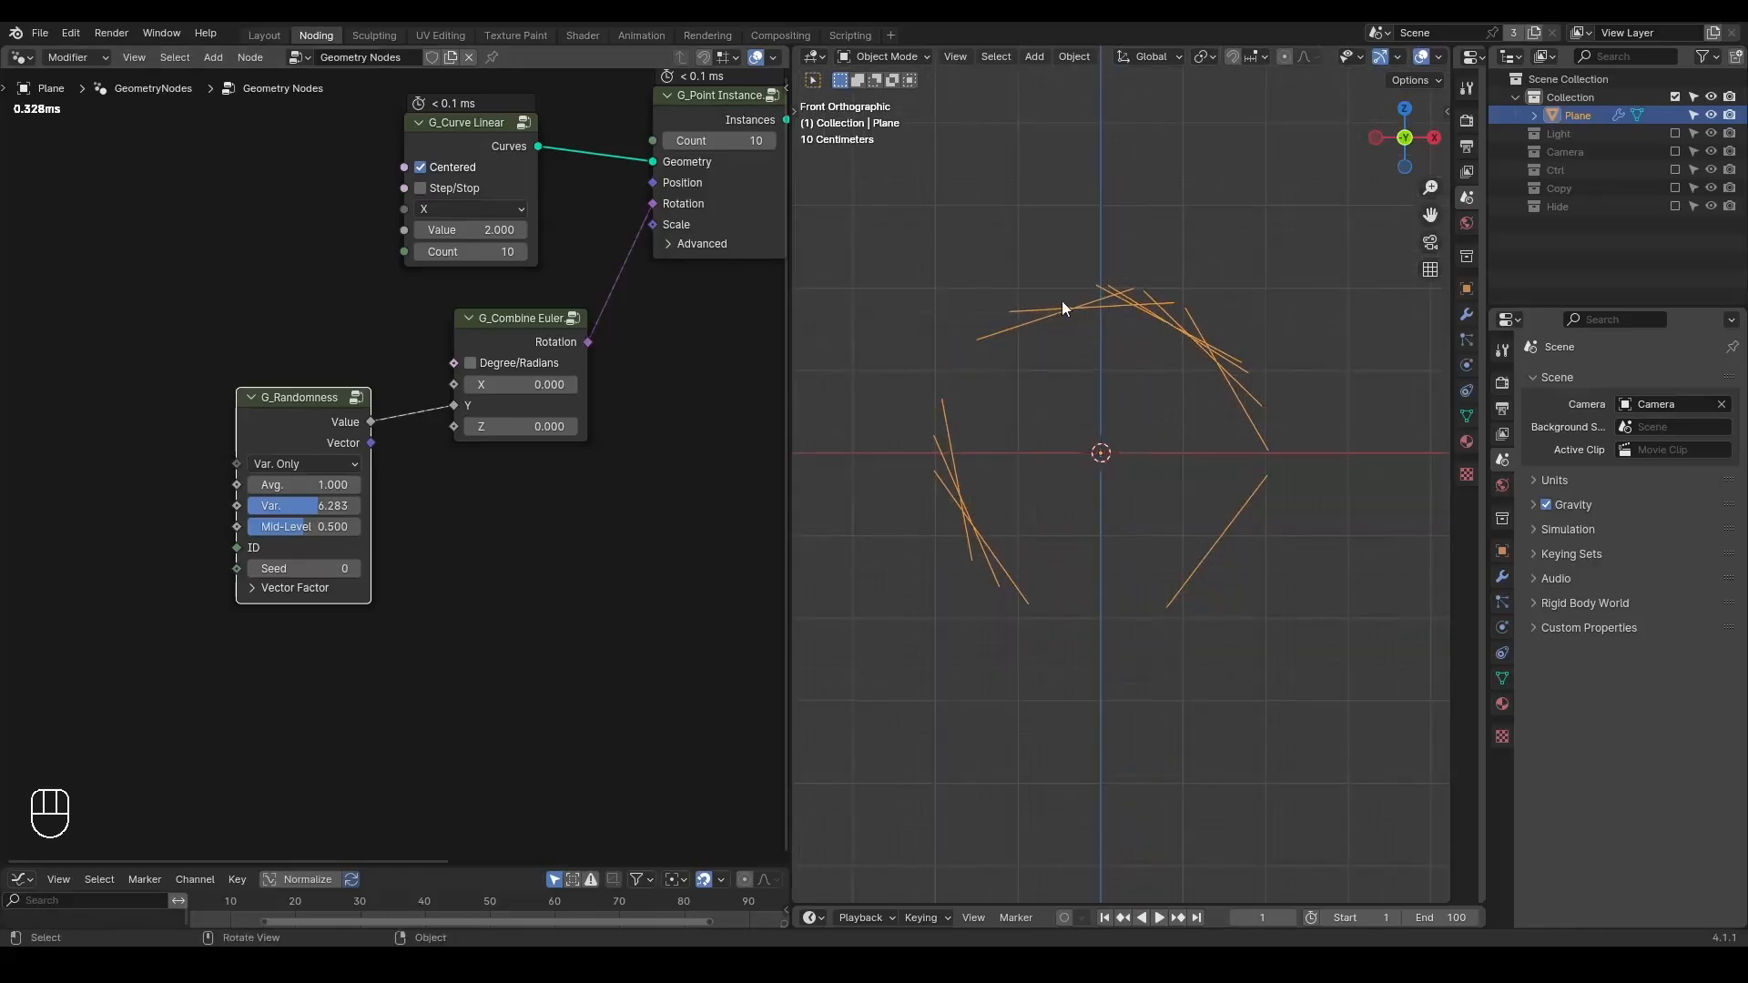
{"action": "middle_click_drag", "start_coordinate": [497, 223], "coordinate": [416, 279]}
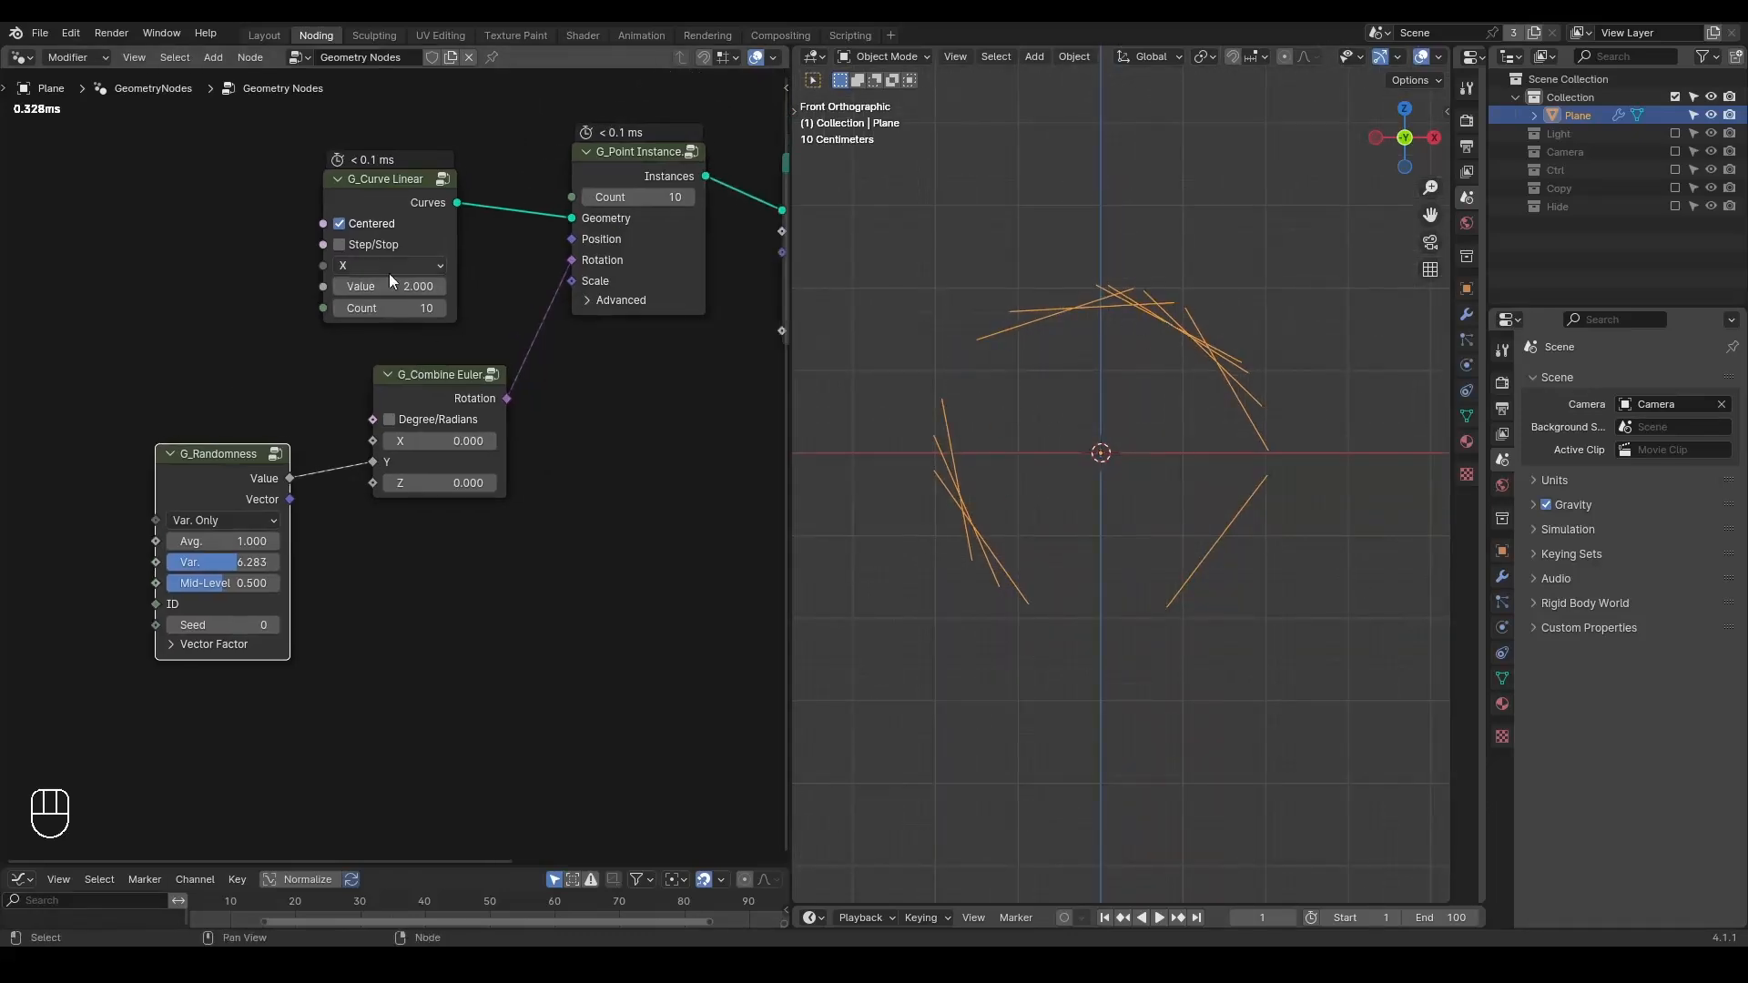
{"action": "left_click_drag", "start_coordinate": [380, 288], "coordinate": [401, 288], "text": "shift"}
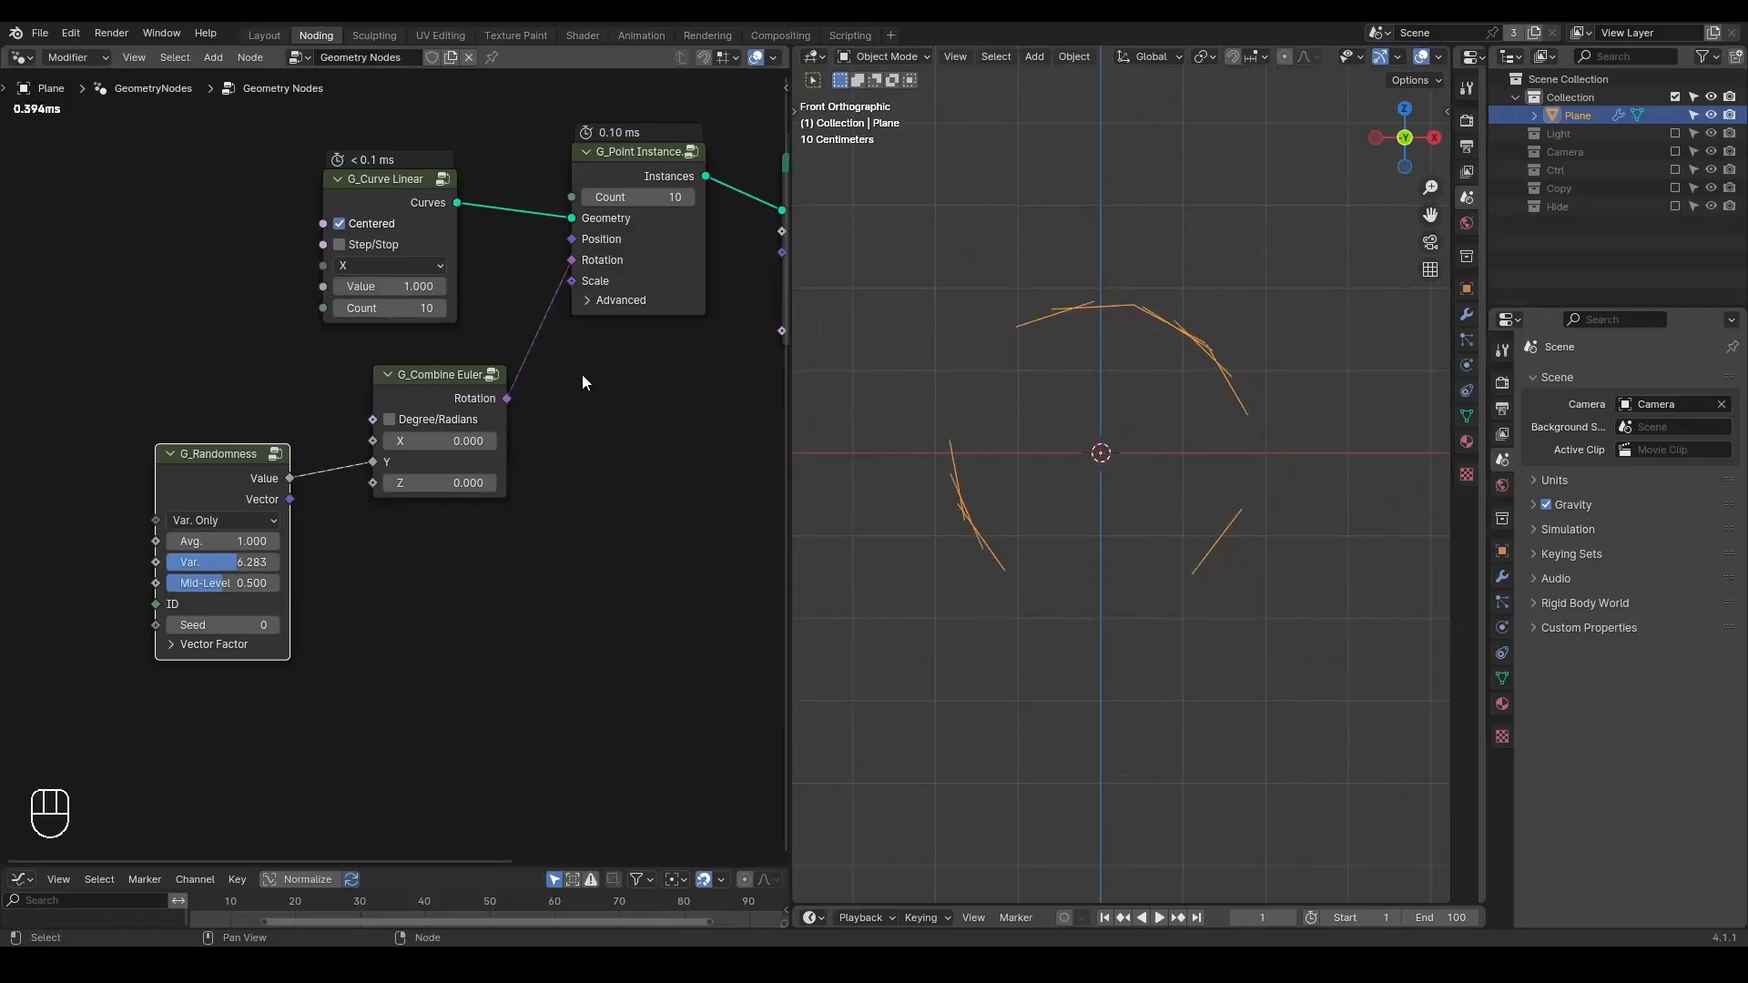
{"action": "middle_click_drag", "start_coordinate": [582, 375], "coordinate": [474, 394]}
{"action": "left_click_drag", "start_coordinate": [533, 219], "coordinate": [588, 219]}
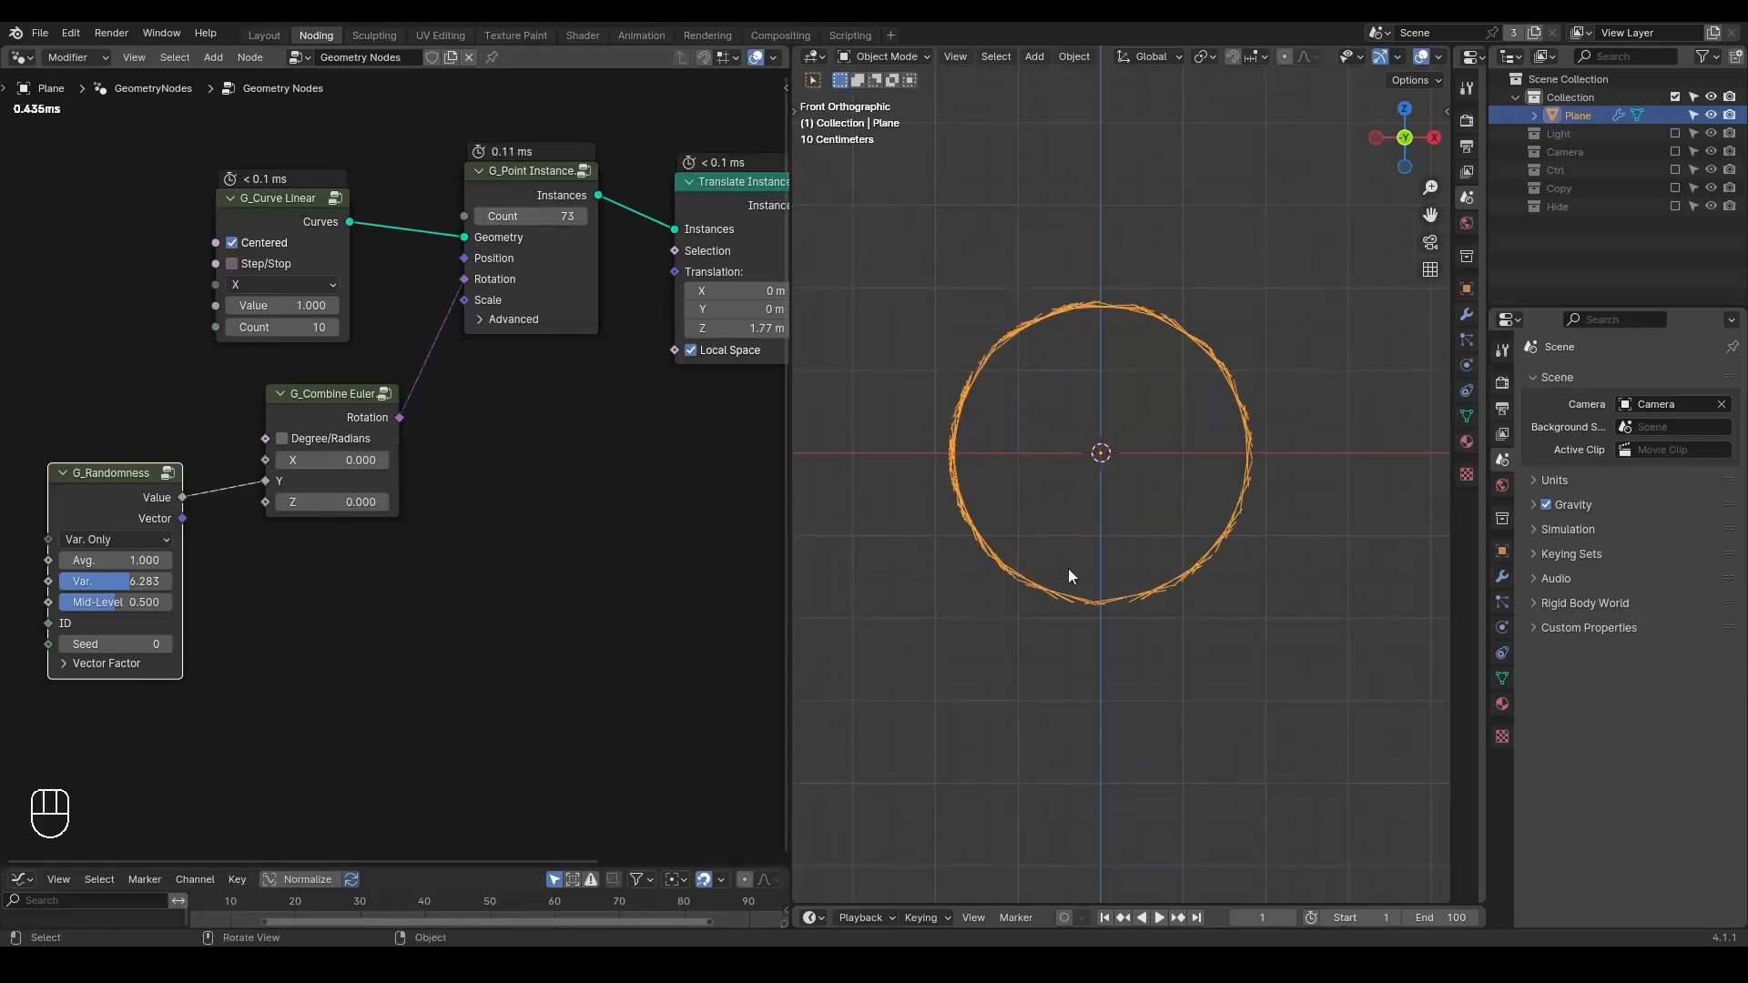
- Move the Translate Instances node farther from the Point Instance node and set its Z translation to 2.05 m
{"action": "middle_click_drag", "start_coordinate": [604, 374], "coordinate": [455, 373]}
{"action": "middle_click_drag", "start_coordinate": [640, 176], "coordinate": [501, 181]}
{"action": "left_click_drag", "start_coordinate": [447, 129], "coordinate": [688, 278]}
{"action": "key", "text": "g"}
{"action": "left_click", "coordinate": [771, 234]}
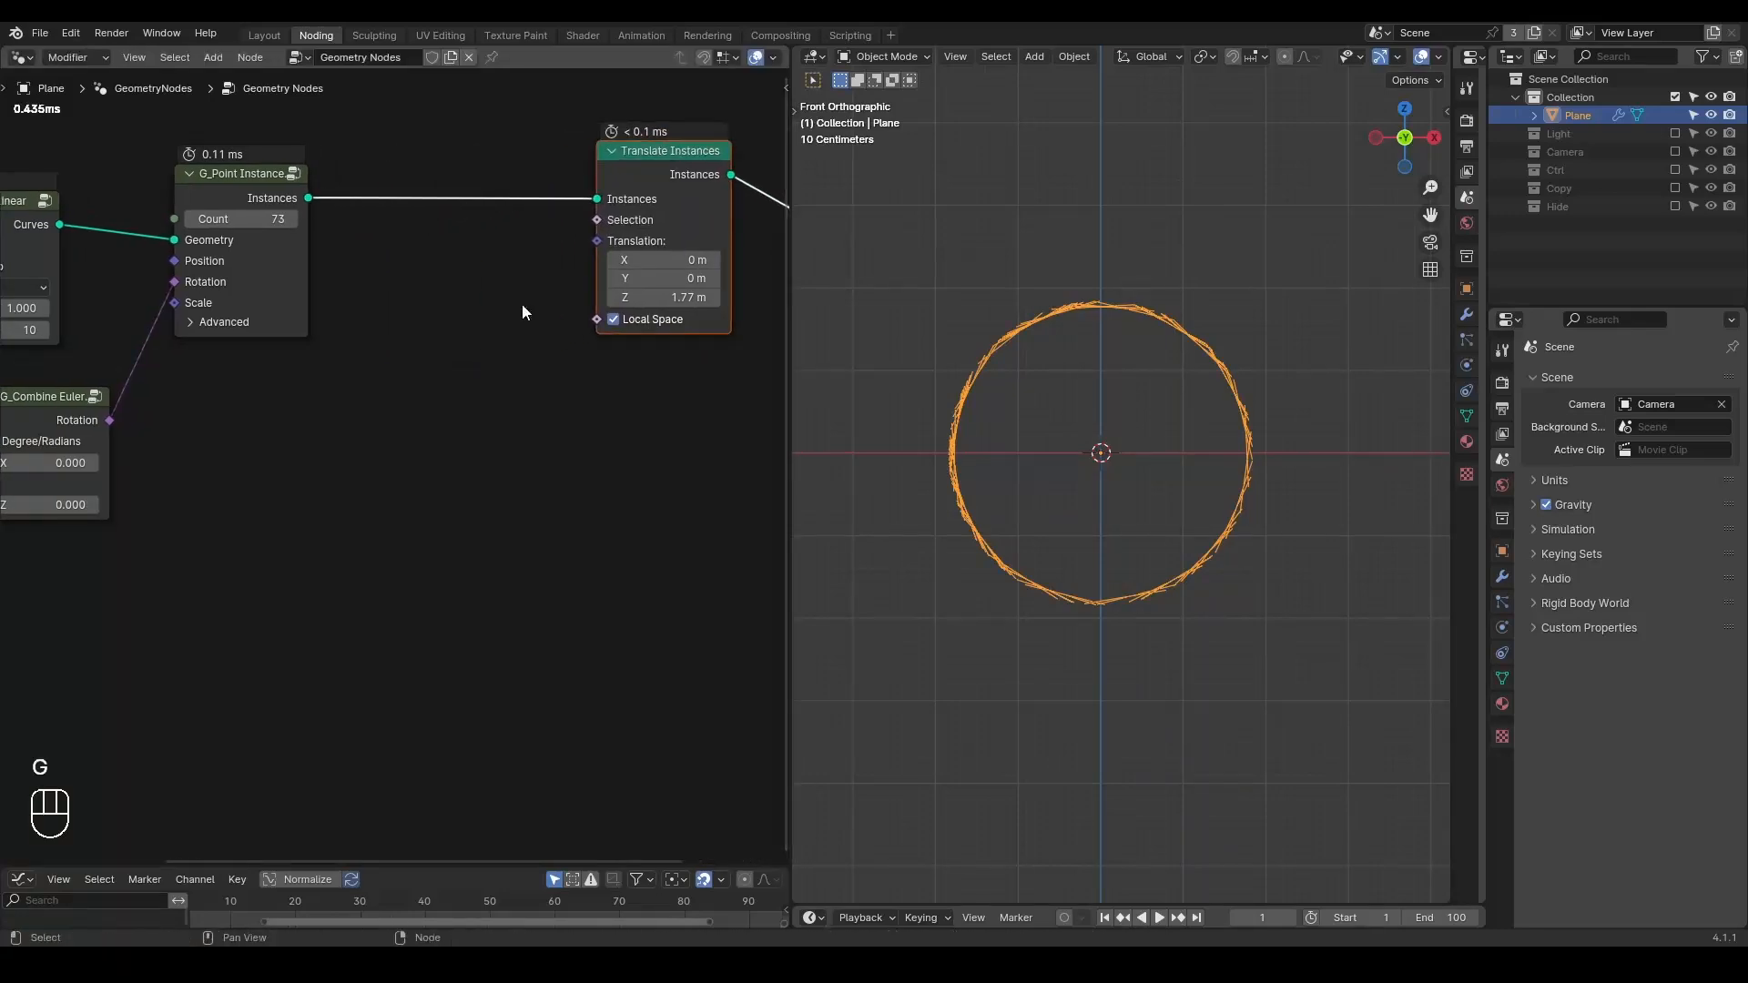
{"action": "mouse_move", "coordinate": [669, 296]}
{"action": "left_mouse_down", "text": "shift"}
{"action": "mouse_move", "coordinate": [637, 297]}
{"action": "mouse_move", "coordinate": [719, 297]}
{"action": "mouse_move", "coordinate": [610, 296]}
{"action": "mouse_move", "coordinate": [644, 297]}
{"action": "left_mouse_up", "text": "shift"}
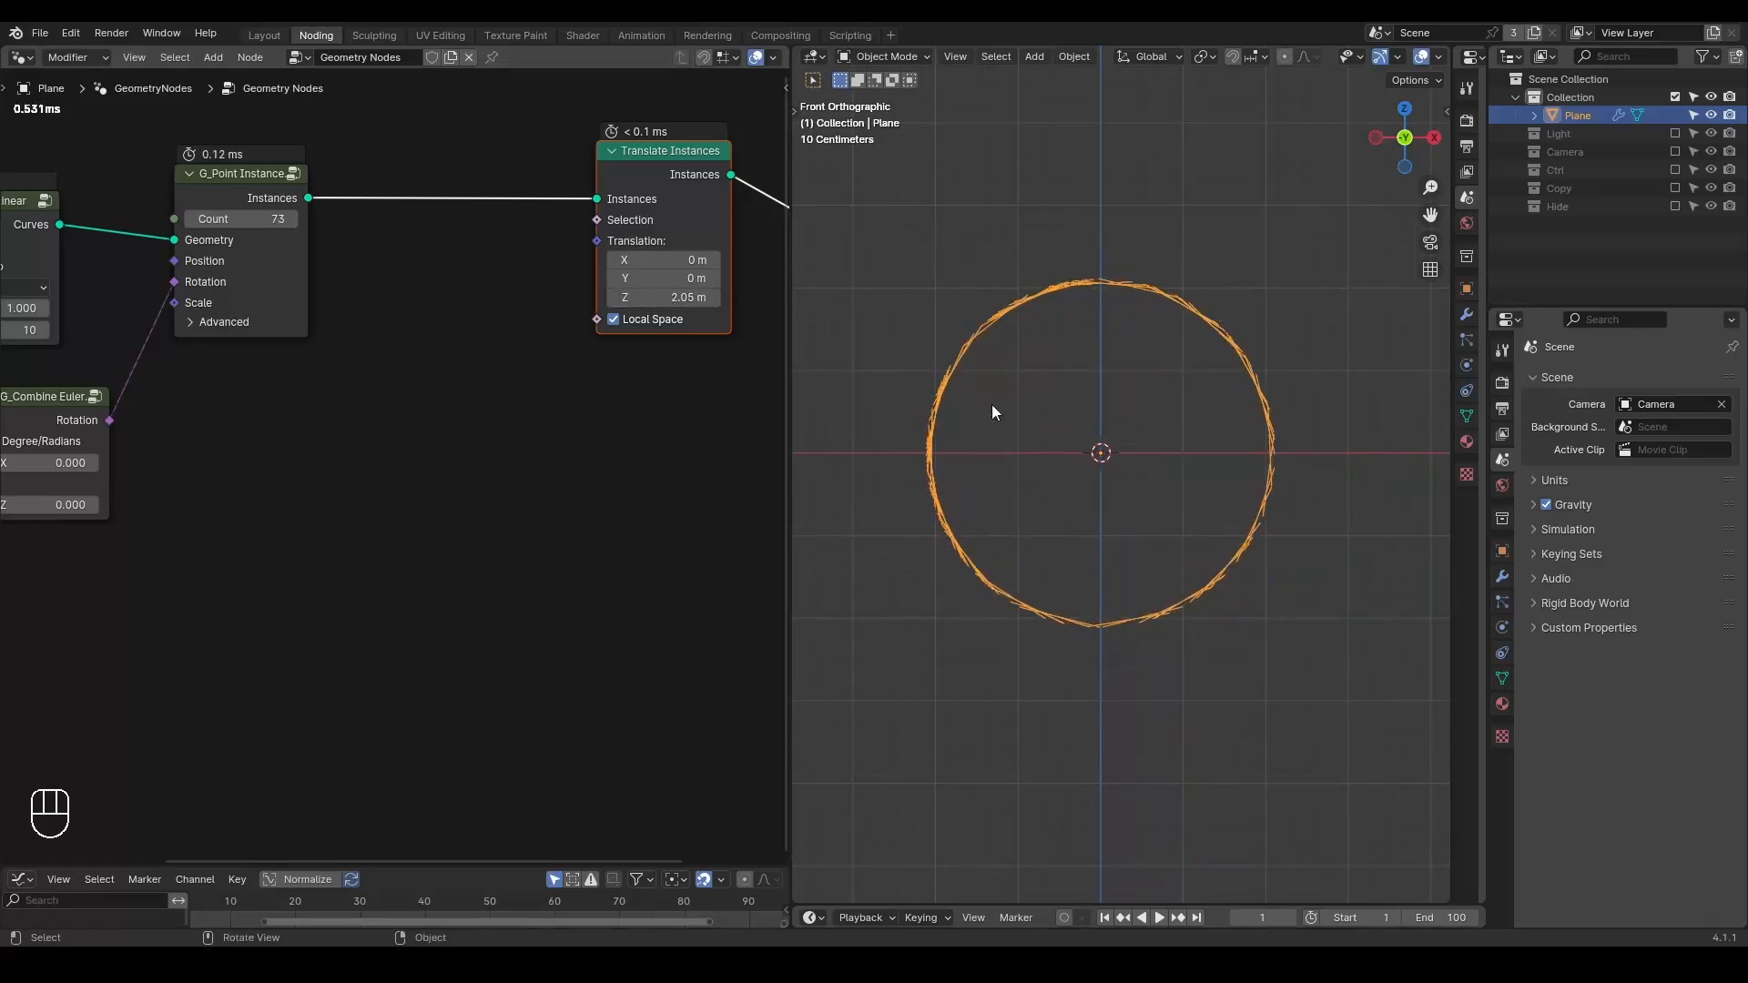
- Add a Combine XYZ node and connect its Vector to the Translate Instances node's Translation input
{"action": "key", "text": "ctrl+a"}
{"action": "type", "text": "combine xyz"}
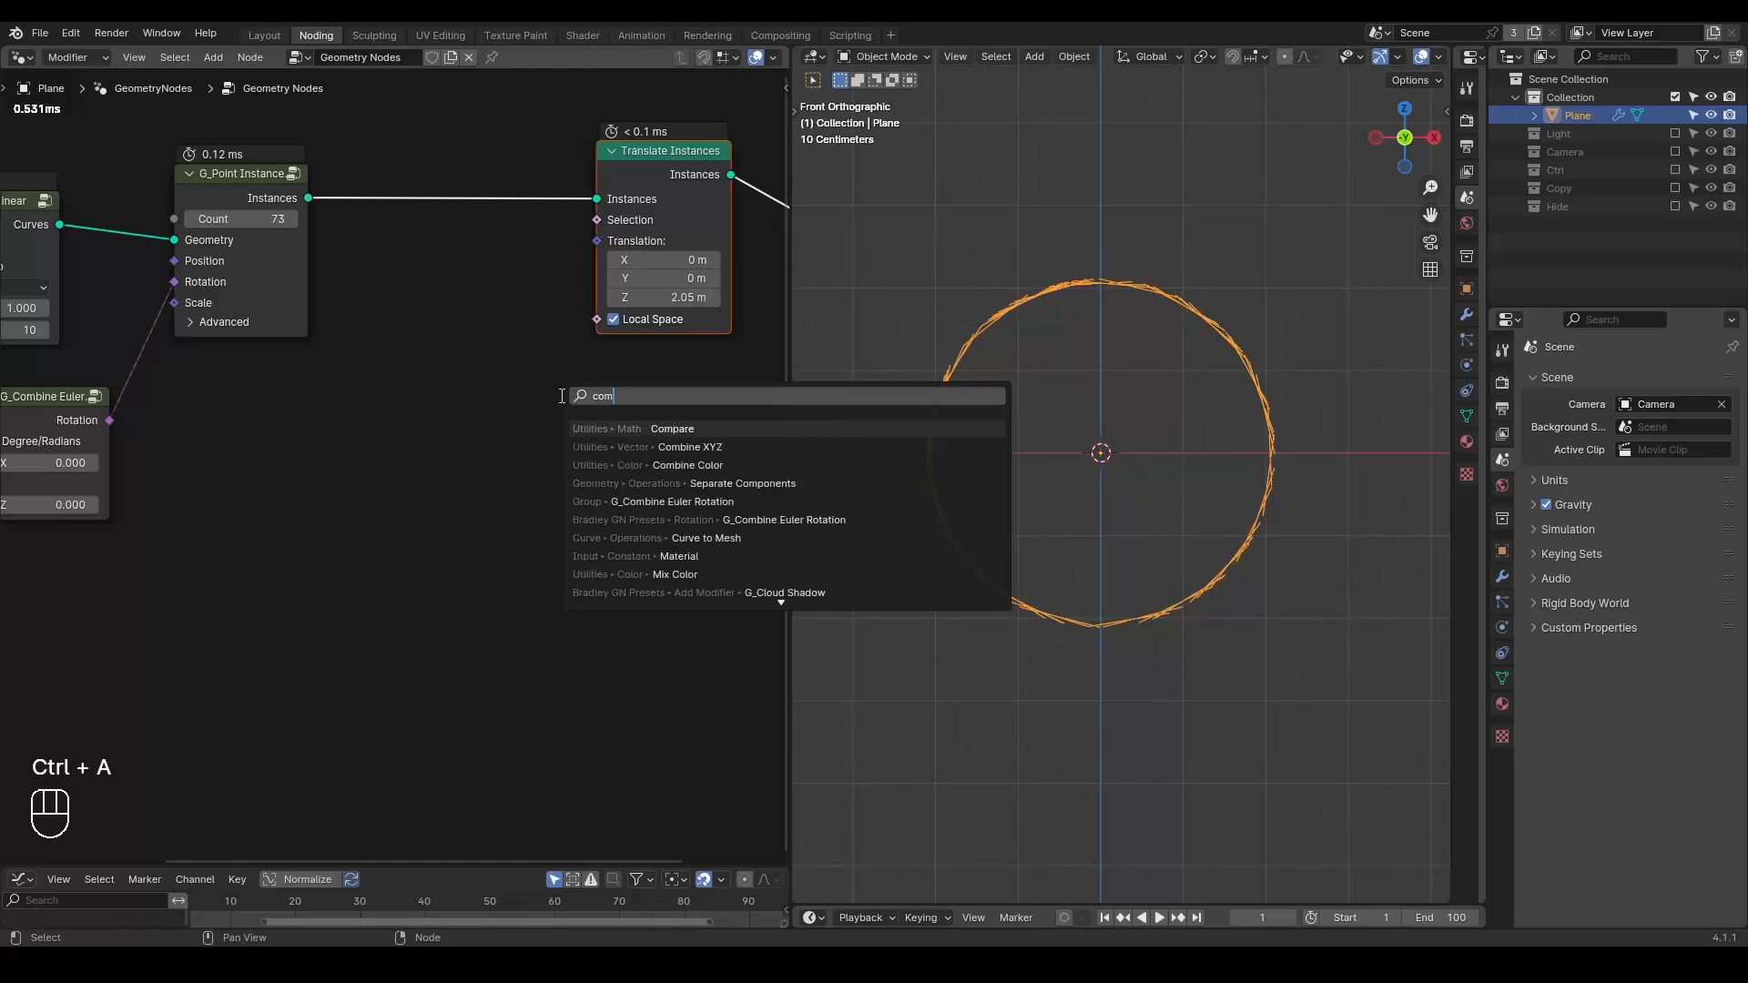
{"action": "key", "text": "Return"}
{"action": "left_click", "coordinate": [514, 371]}
{"action": "left_click_drag", "start_coordinate": [648, 405], "coordinate": [595, 240]}
- Add a G_Delay Falloff node between the Combine Euler and Combine XYZ nodes
{"action": "key", "text": "ctrl+a"}
{"action": "type", "text": "delay"}
{"action": "key", "text": "Return"}
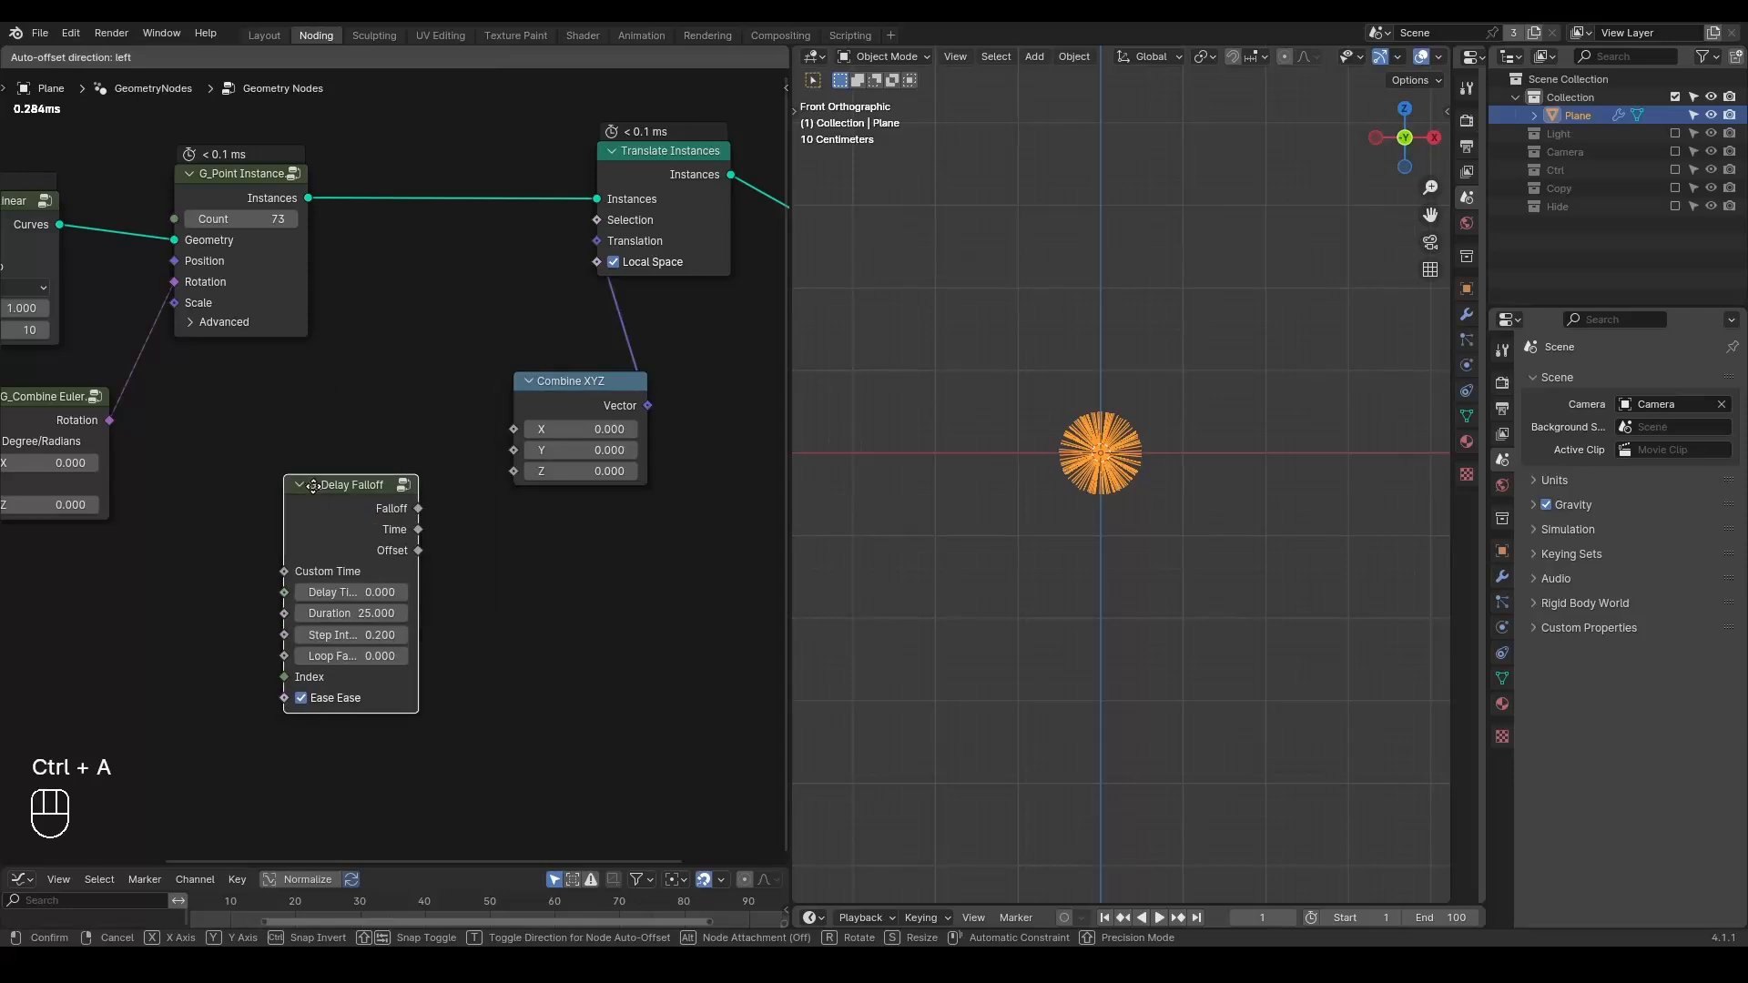
{"action": "left_click", "coordinate": [321, 481]}
{"action": "middle_click_drag", "start_coordinate": [321, 481], "coordinate": [410, 407]}
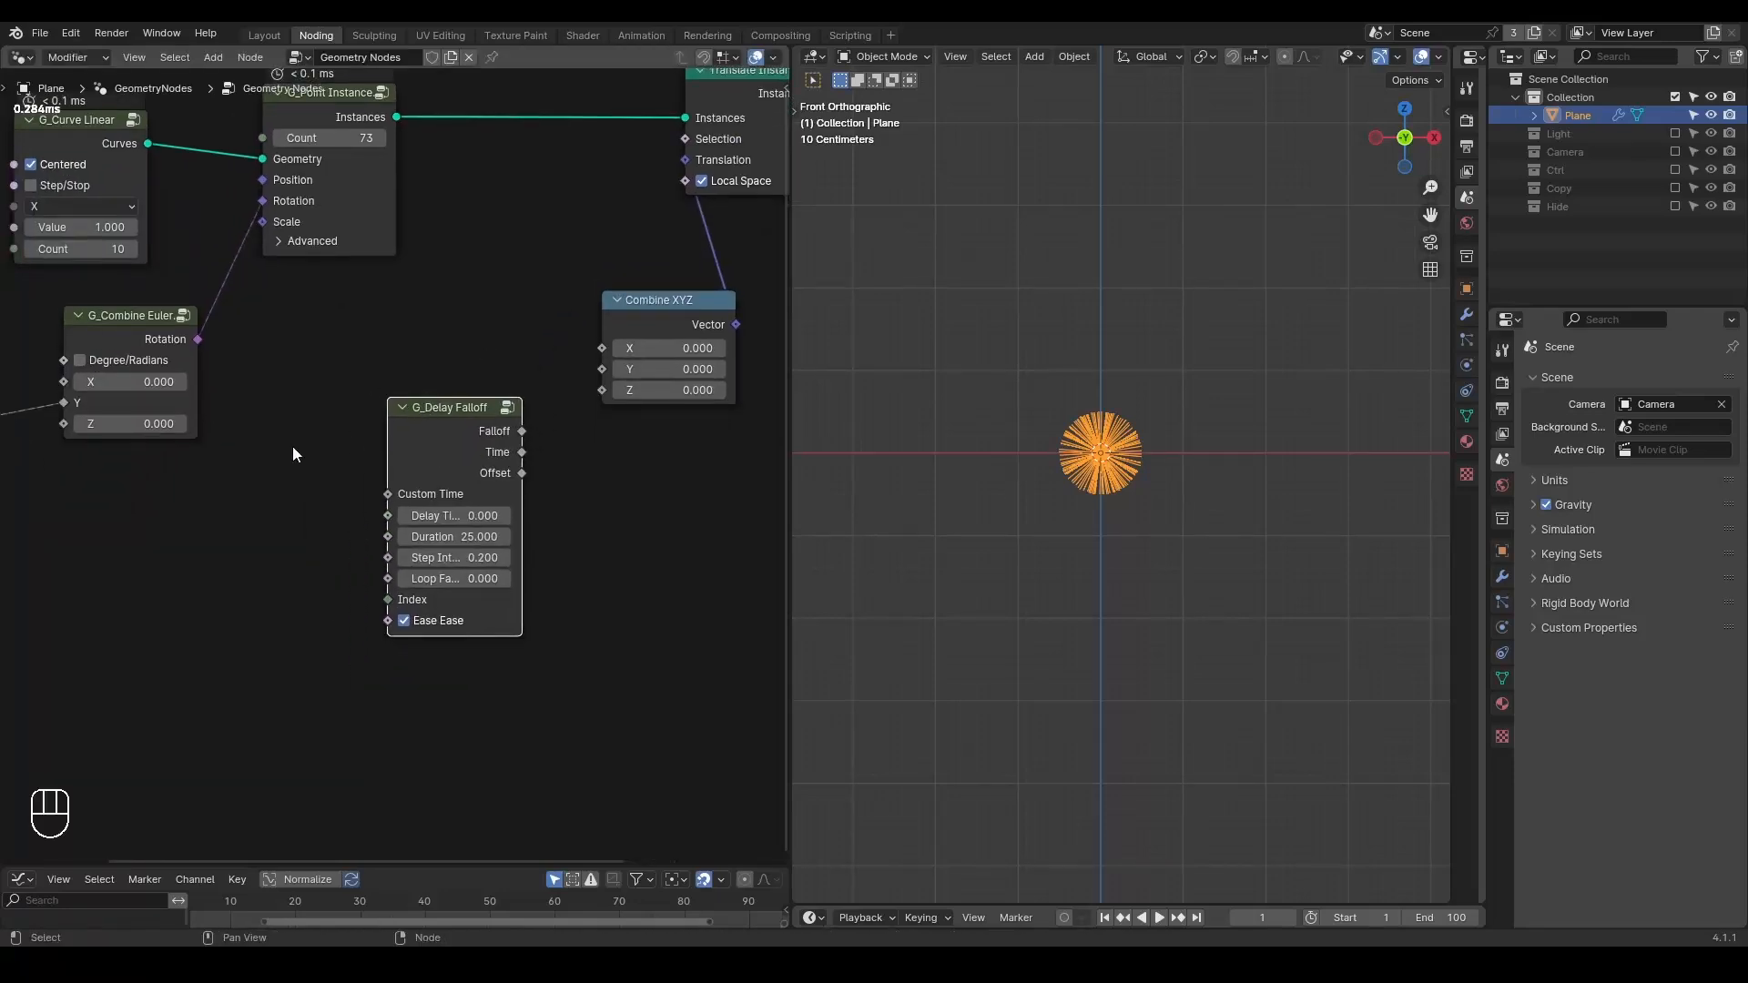
- Add an Index node beside the Delay Falloff node's Index input
{"action": "key", "text": "ctrl+a"}
{"action": "type", "text": "index"}
{"action": "key", "text": "Return"}
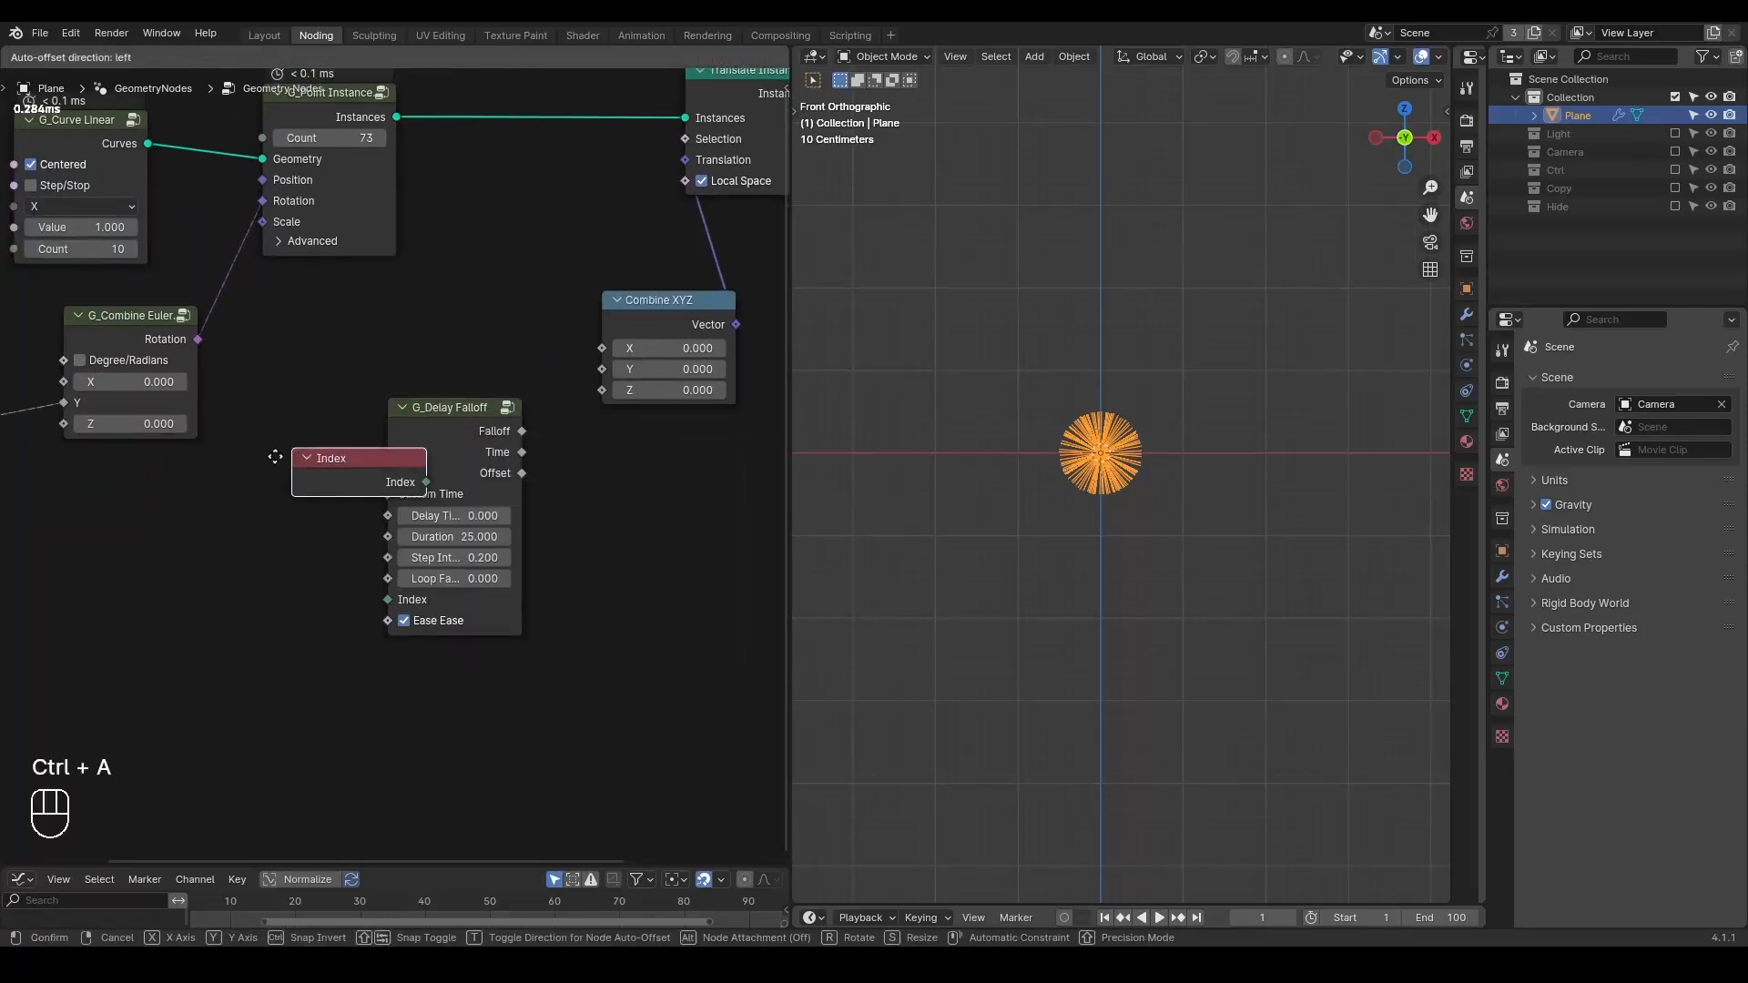
{"action": "left_click", "coordinate": [110, 588]}
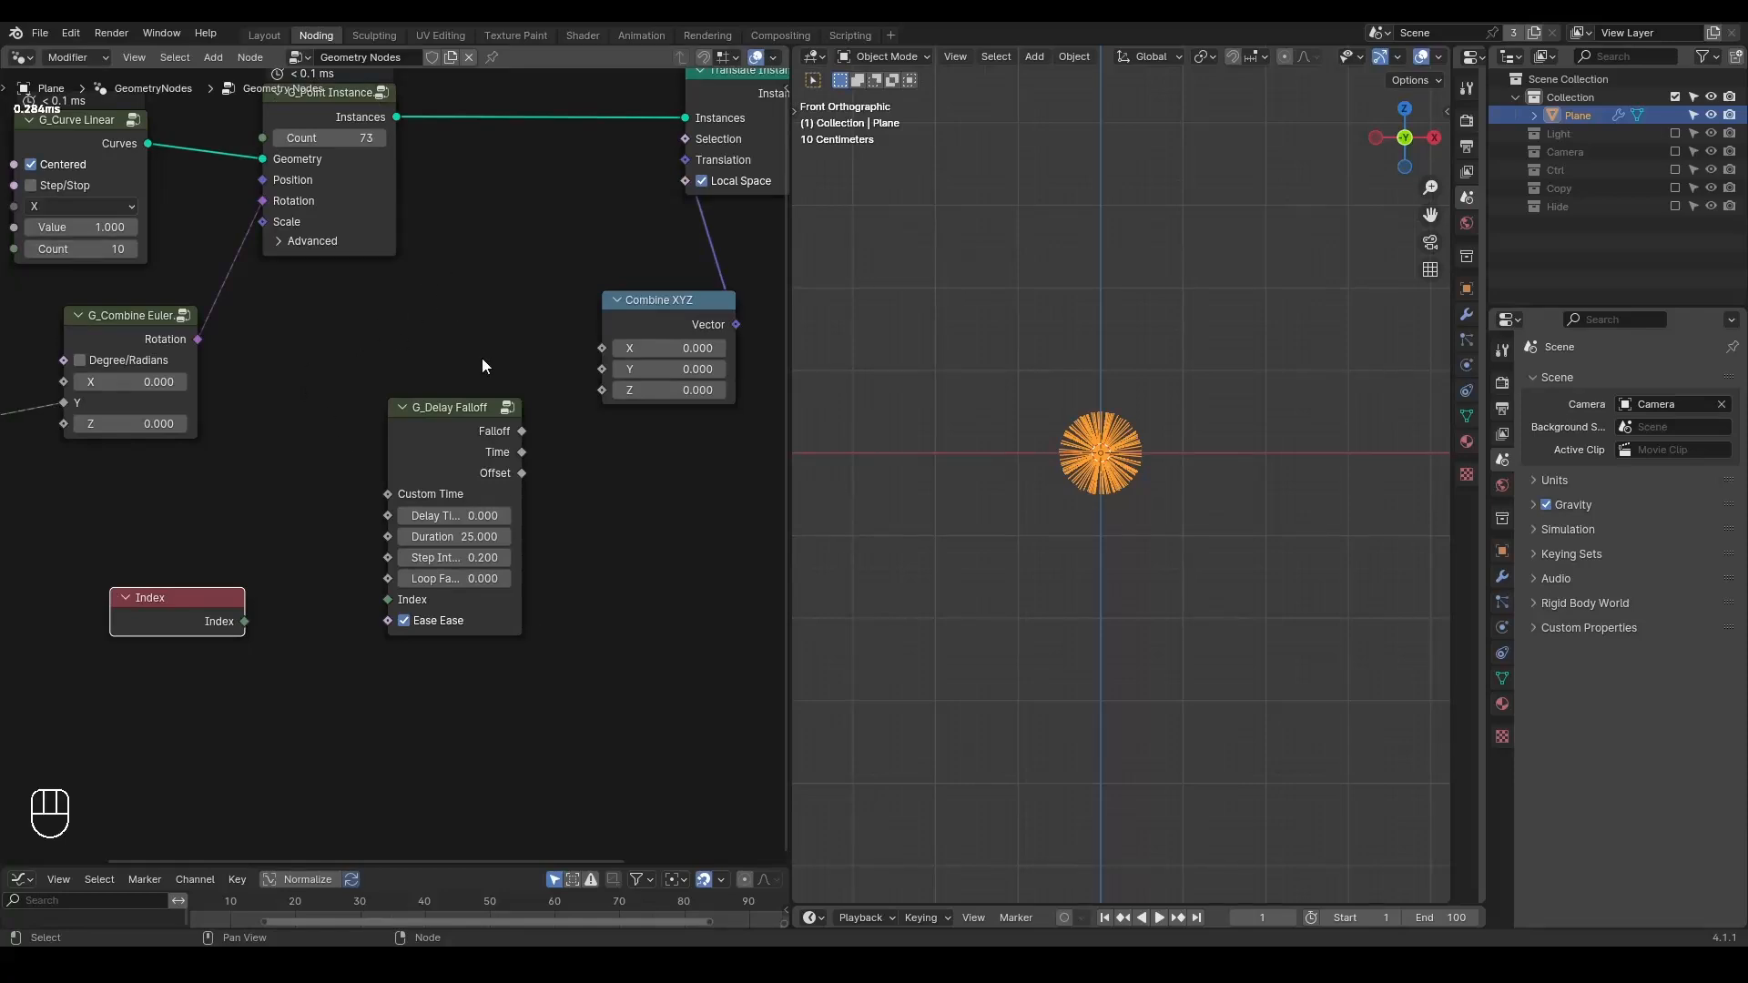
- Connect the Delay Falloff node's Falloff to the Combine XYZ node's Z input and widen the Delay Falloff node
{"action": "left_click_drag", "start_coordinate": [522, 431], "coordinate": [593, 391]}
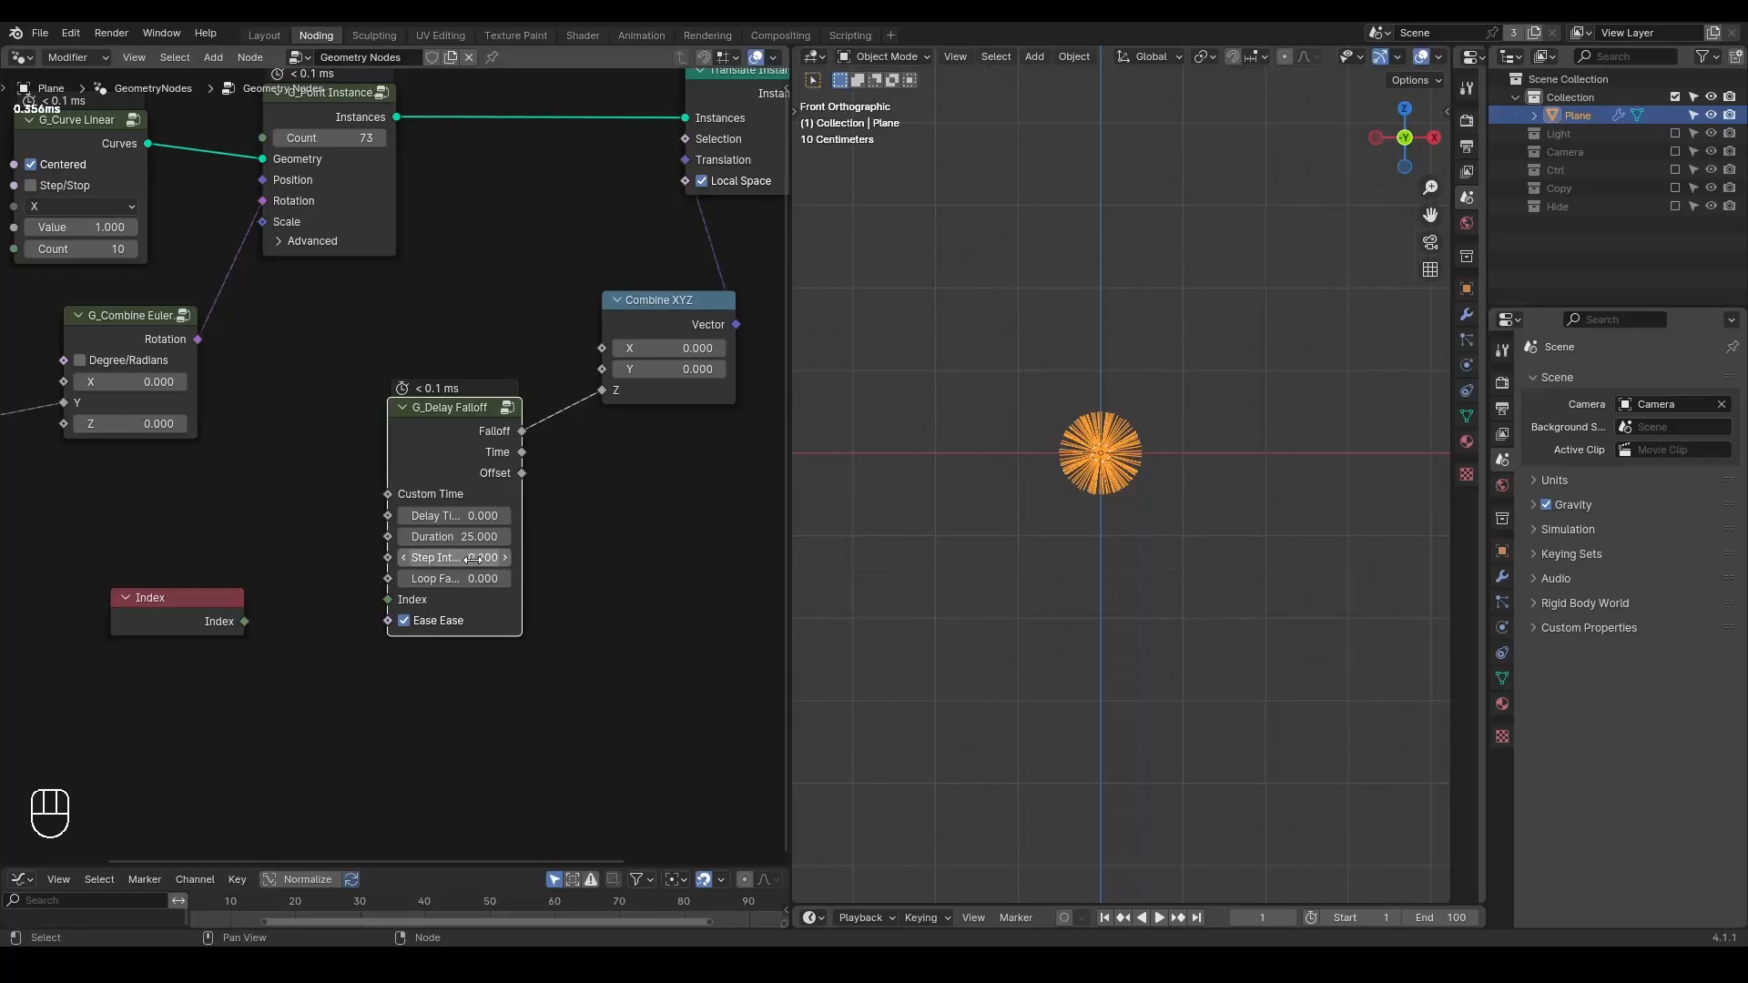
{"action": "left_click_drag", "start_coordinate": [386, 433], "coordinate": [348, 433]}
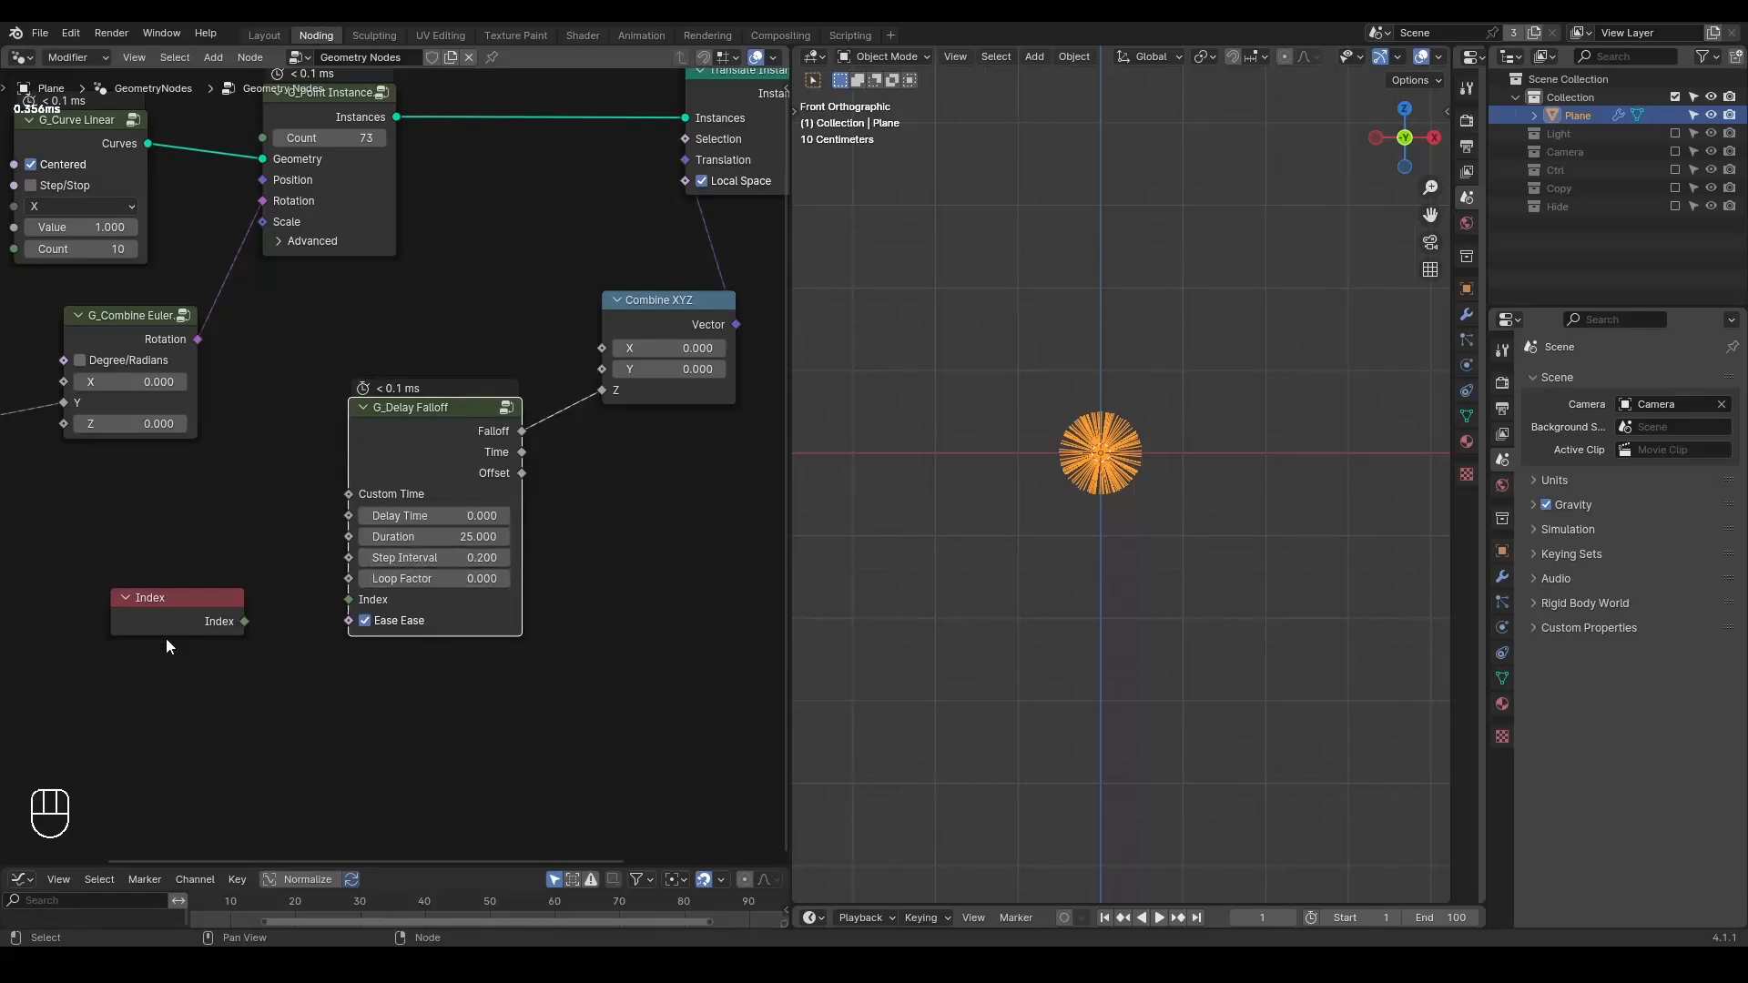
- Annotate the node editor with a handwritten 0 and 1 beneath the Index node
{"action": "left_click_drag", "start_coordinate": [155, 677], "coordinate": [175, 661]}
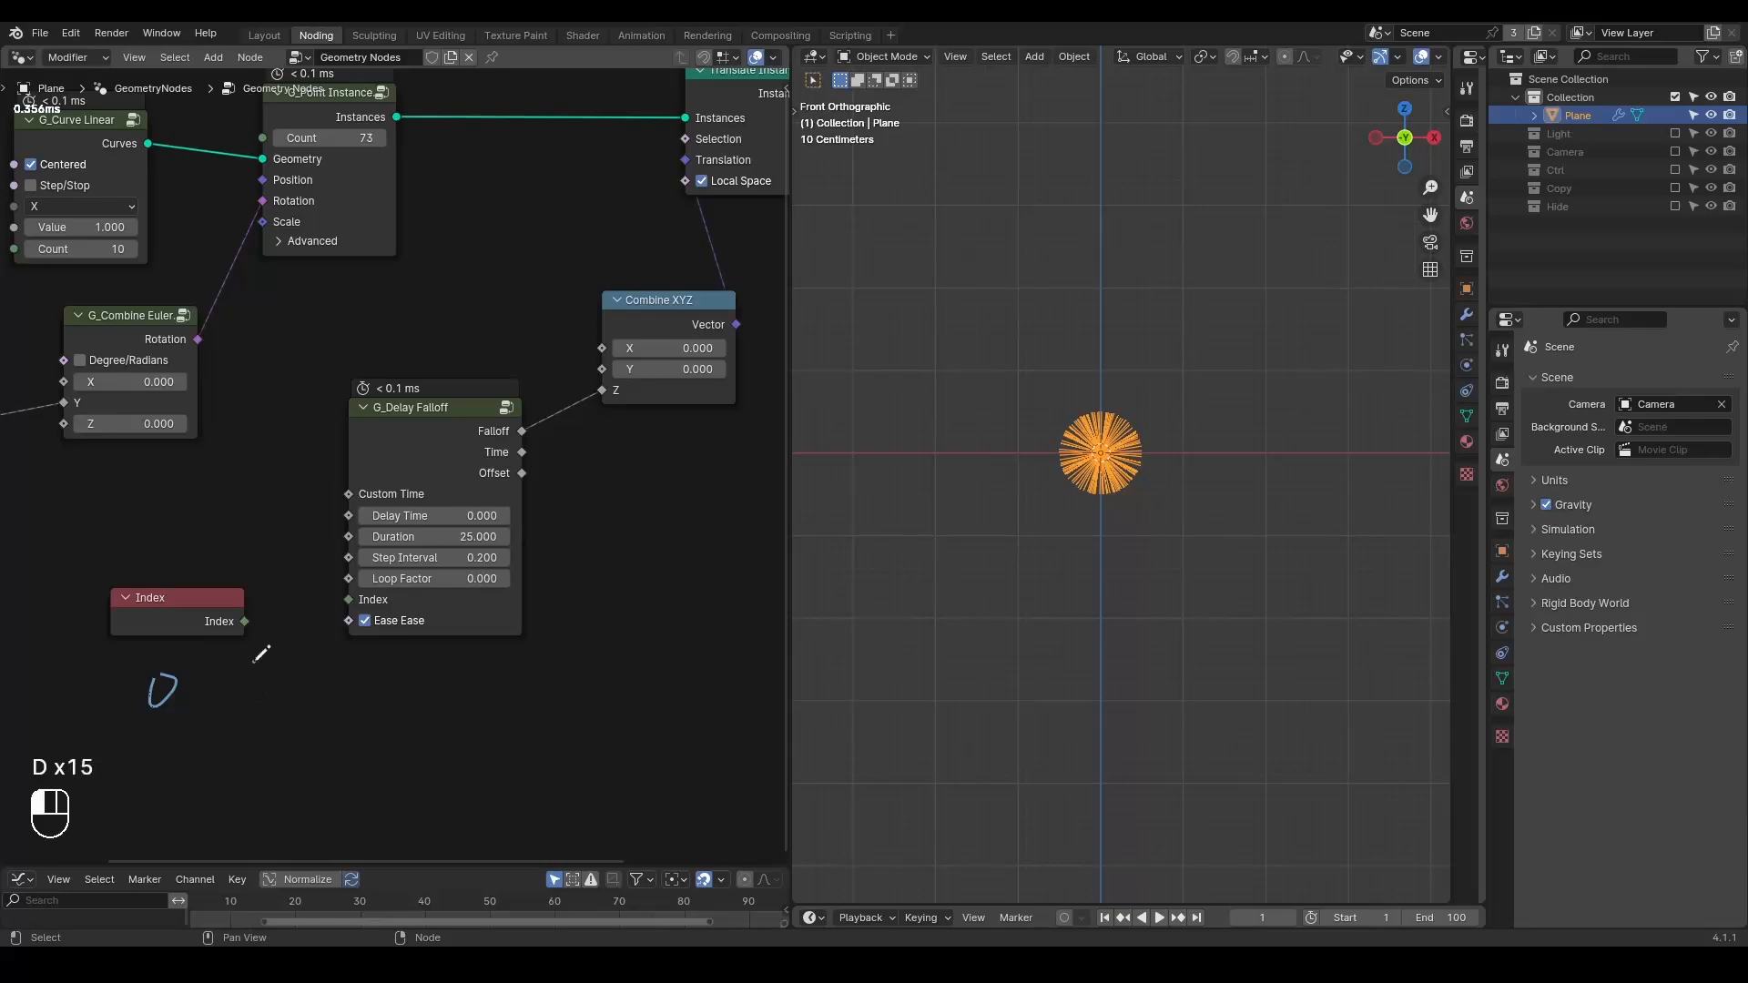
{"action": "key", "text": "d"}
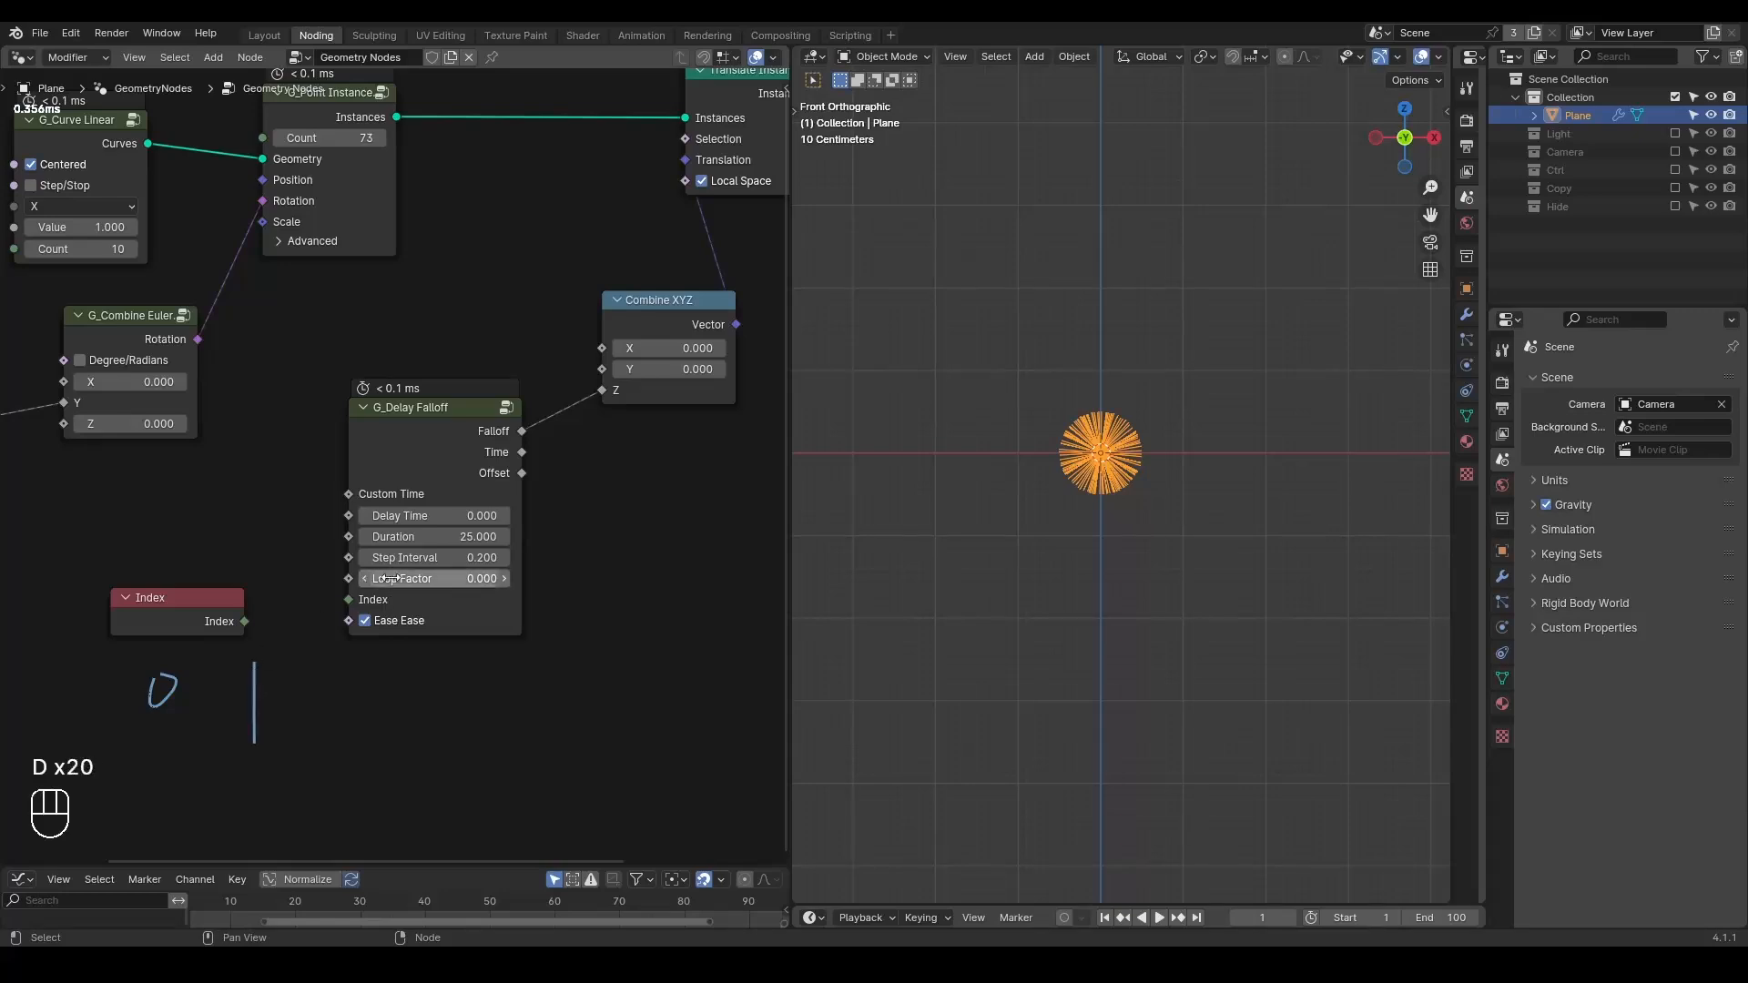
- Set the Delay Falloff node's Step Interval to 2.000
{"action": "left_click", "coordinate": [443, 557]}
{"action": "key", "text": "Return"}
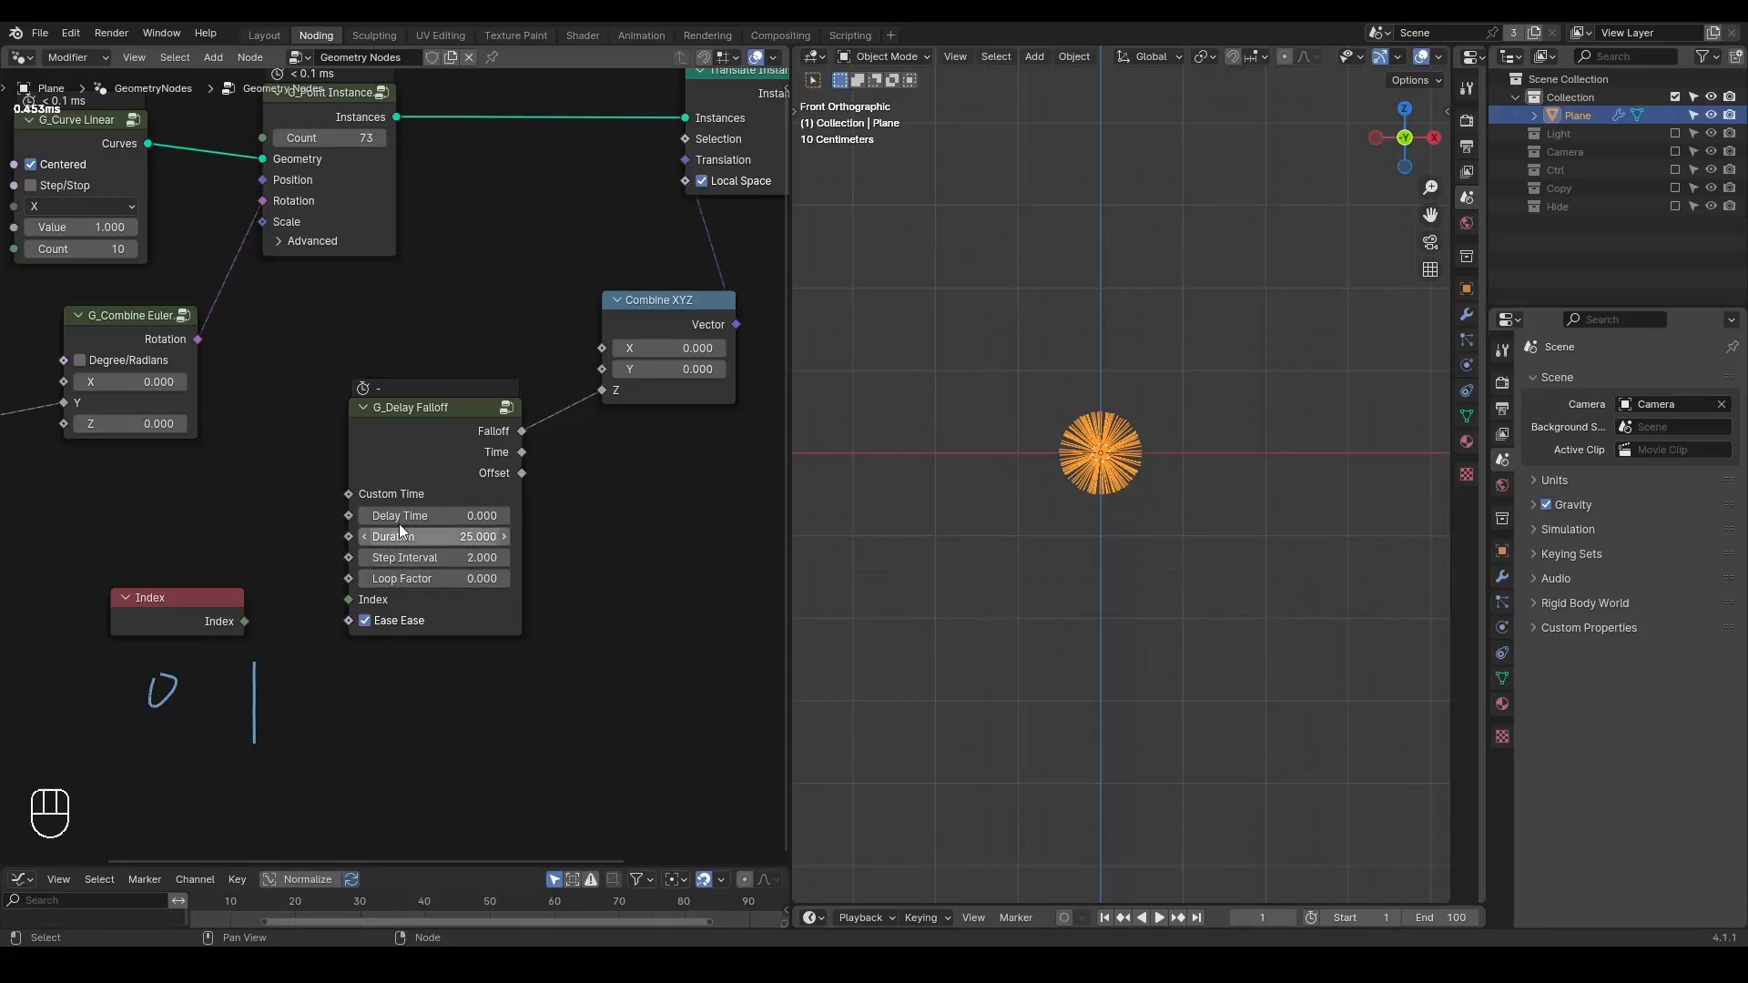
- Annotate the Delay Falloff node's outputs with a circle and a 0 with an arrow, and erase those strokes
{"action": "mouse_move", "coordinate": [469, 394]}
{"action": "left_mouse_down"}
{"action": "mouse_move", "coordinate": [453, 490]}
{"action": "mouse_move", "coordinate": [510, 384]}
{"action": "left_mouse_up"}
{"action": "mouse_move", "coordinate": [571, 473]}
{"action": "left_mouse_down"}
{"action": "mouse_move", "coordinate": [575, 509]}
{"action": "mouse_move", "coordinate": [601, 498]}
{"action": "left_mouse_up"}
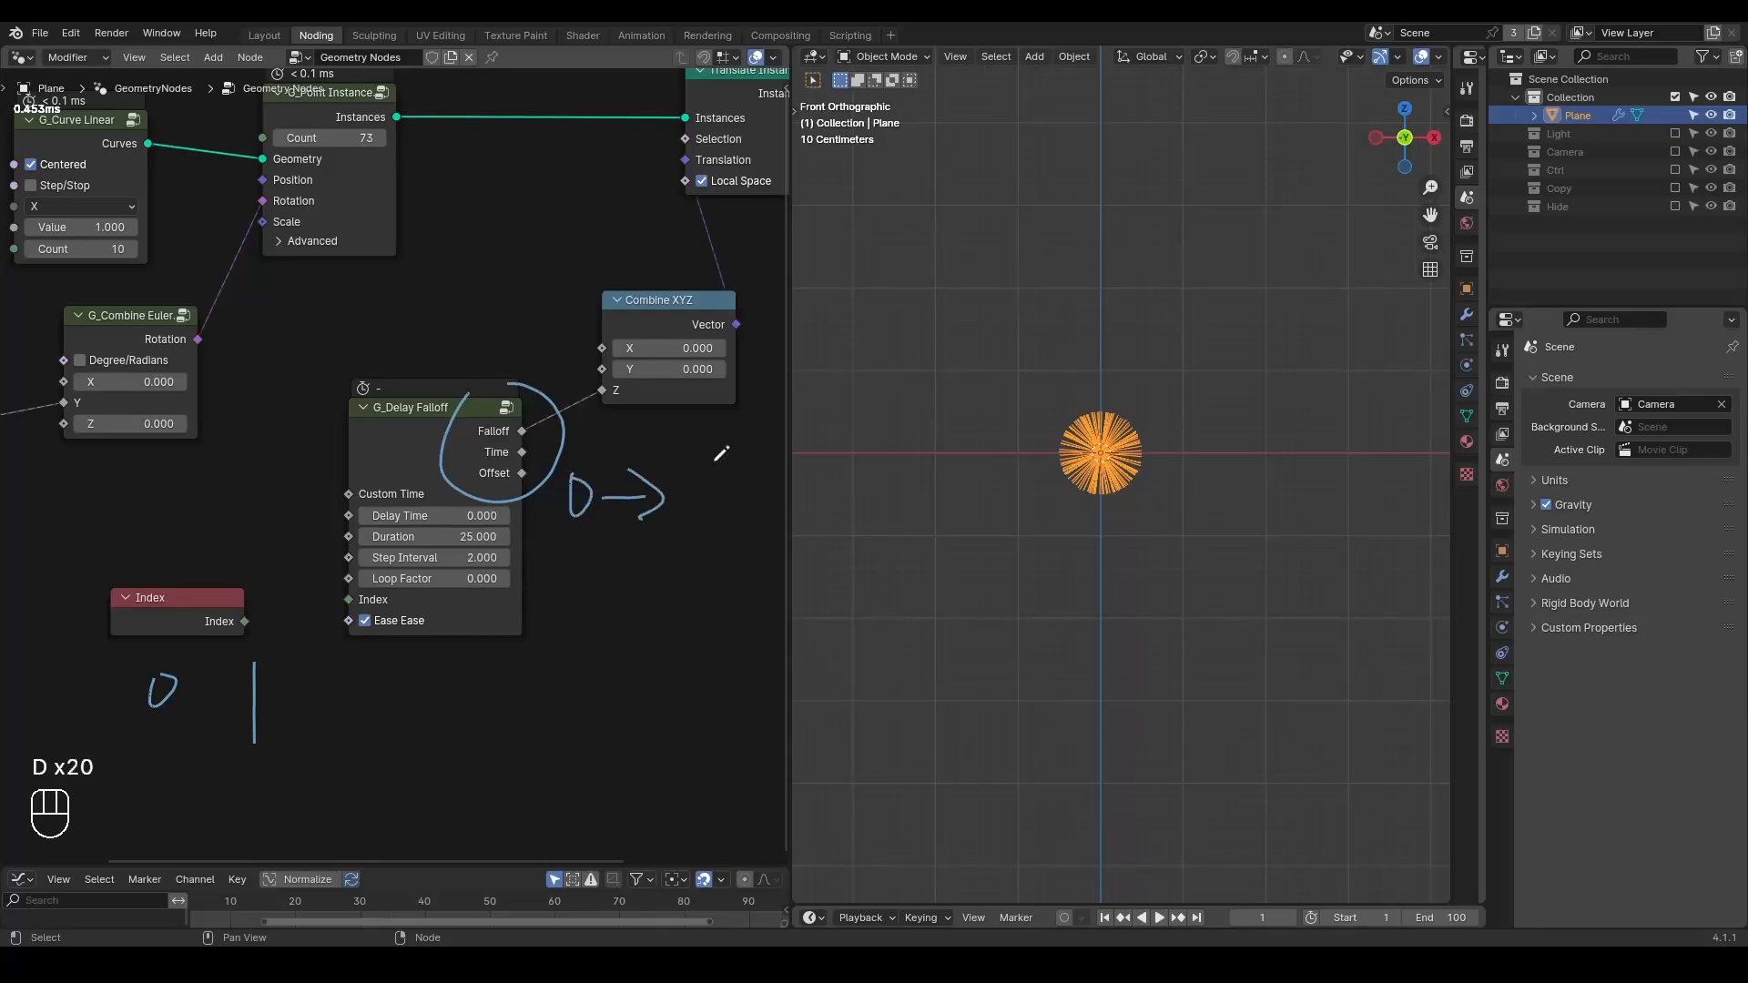
{"action": "mouse_move", "coordinate": [507, 404]}
{"action": "right_mouse_down"}
{"action": "mouse_move", "coordinate": [754, 515]}
{"action": "mouse_move", "coordinate": [546, 488]}
{"action": "right_mouse_up"}
- Move the Combine XYZ, Translate Instances and Group Output nodes farther from the Delay Falloff node
{"action": "mouse_move", "coordinate": [611, 458]}
{"action": "middle_mouse_down"}
{"action": "mouse_move", "coordinate": [545, 467]}
{"action": "mouse_move", "coordinate": [378, 596]}
{"action": "middle_mouse_up"}
{"action": "scroll", "coordinate": [383, 582], "scroll_direction": "down", "scroll_amount": 4}
{"action": "left_click_drag", "start_coordinate": [691, 205], "coordinate": [425, 479]}
{"action": "key", "text": "g"}
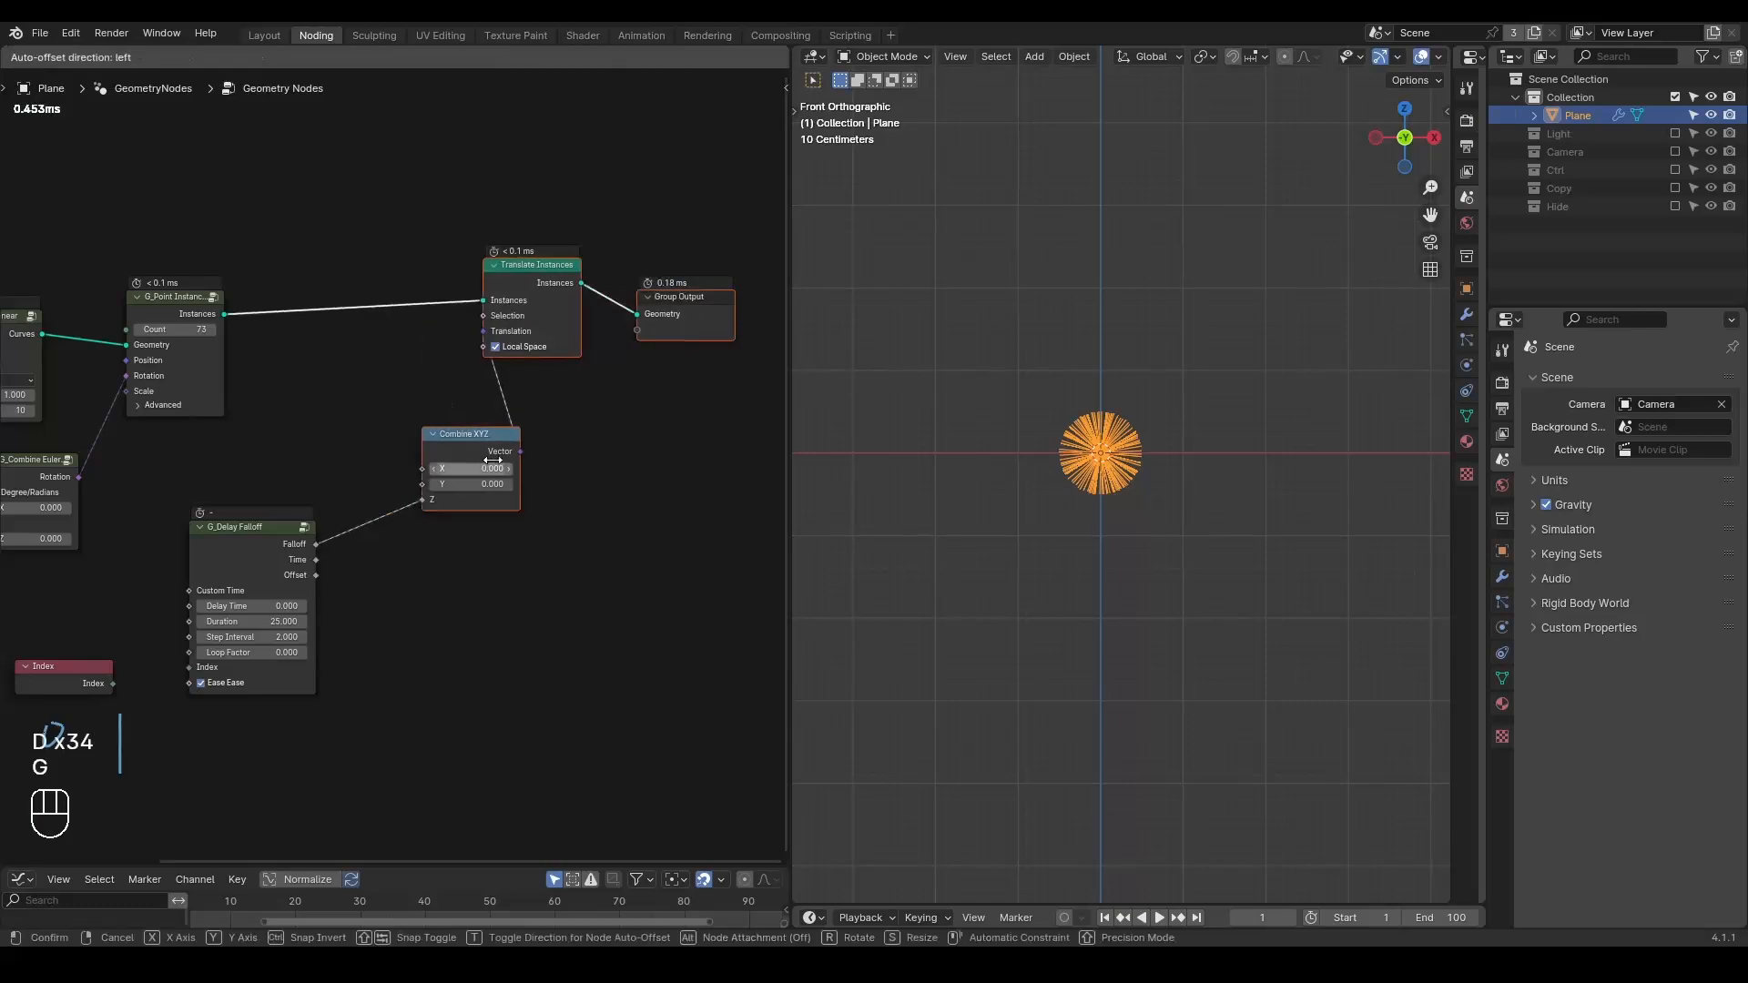
{"action": "left_click", "coordinate": [619, 440]}
- Insert a G_Remap 0-1 node between the Delay Falloff node's Falloff and the Combine XYZ node's Z, with To Max set to 3.000
{"action": "left_click", "coordinate": [384, 415]}
{"action": "key", "text": "ctrl+a"}
{"action": "type", "text": "remap"}
{"action": "key", "text": "Return"}
{"action": "left_click", "coordinate": [412, 480]}
{"action": "middle_click_drag", "start_coordinate": [445, 625], "coordinate": [494, 499]}
{"action": "scroll", "coordinate": [493, 500], "scroll_direction": "up", "scroll_amount": 3}
{"action": "mouse_move", "coordinate": [521, 434]}
{"action": "left_mouse_down"}
{"action": "mouse_move", "coordinate": [565, 433]}
{"action": "mouse_move", "coordinate": [510, 434]}
{"action": "left_mouse_up"}
- Play the animation to check how the line instances move outward
{"action": "scroll", "coordinate": [1133, 384], "scroll_direction": "down", "scroll_amount": 3}
{"action": "key", "text": "space"}
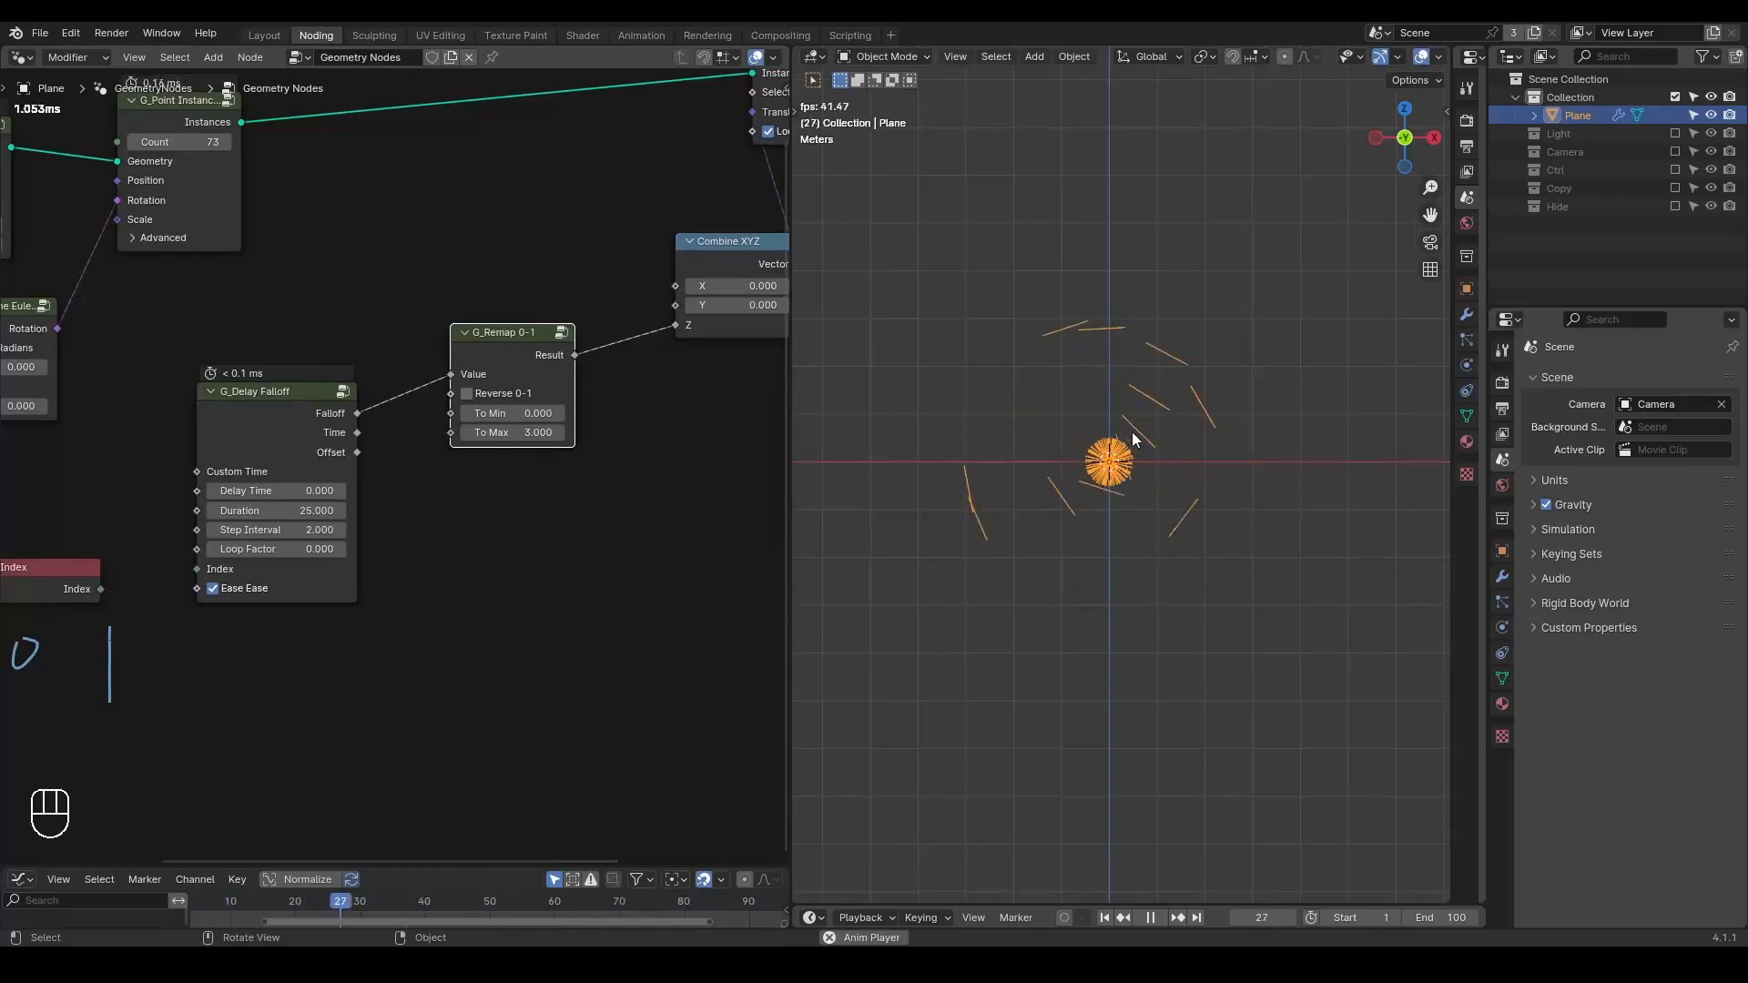
{"action": "key", "text": "space"}
- Set the scene's end frame to 5555
{"action": "double_click", "coordinate": [1443, 917]}
{"action": "type", "text": "5555"}
{"action": "key", "text": "Return"}
- Rewind to the first frame and play the longer animation to check the staggered motion
{"action": "key", "text": "shift+space"}
{"action": "key", "text": "space"}
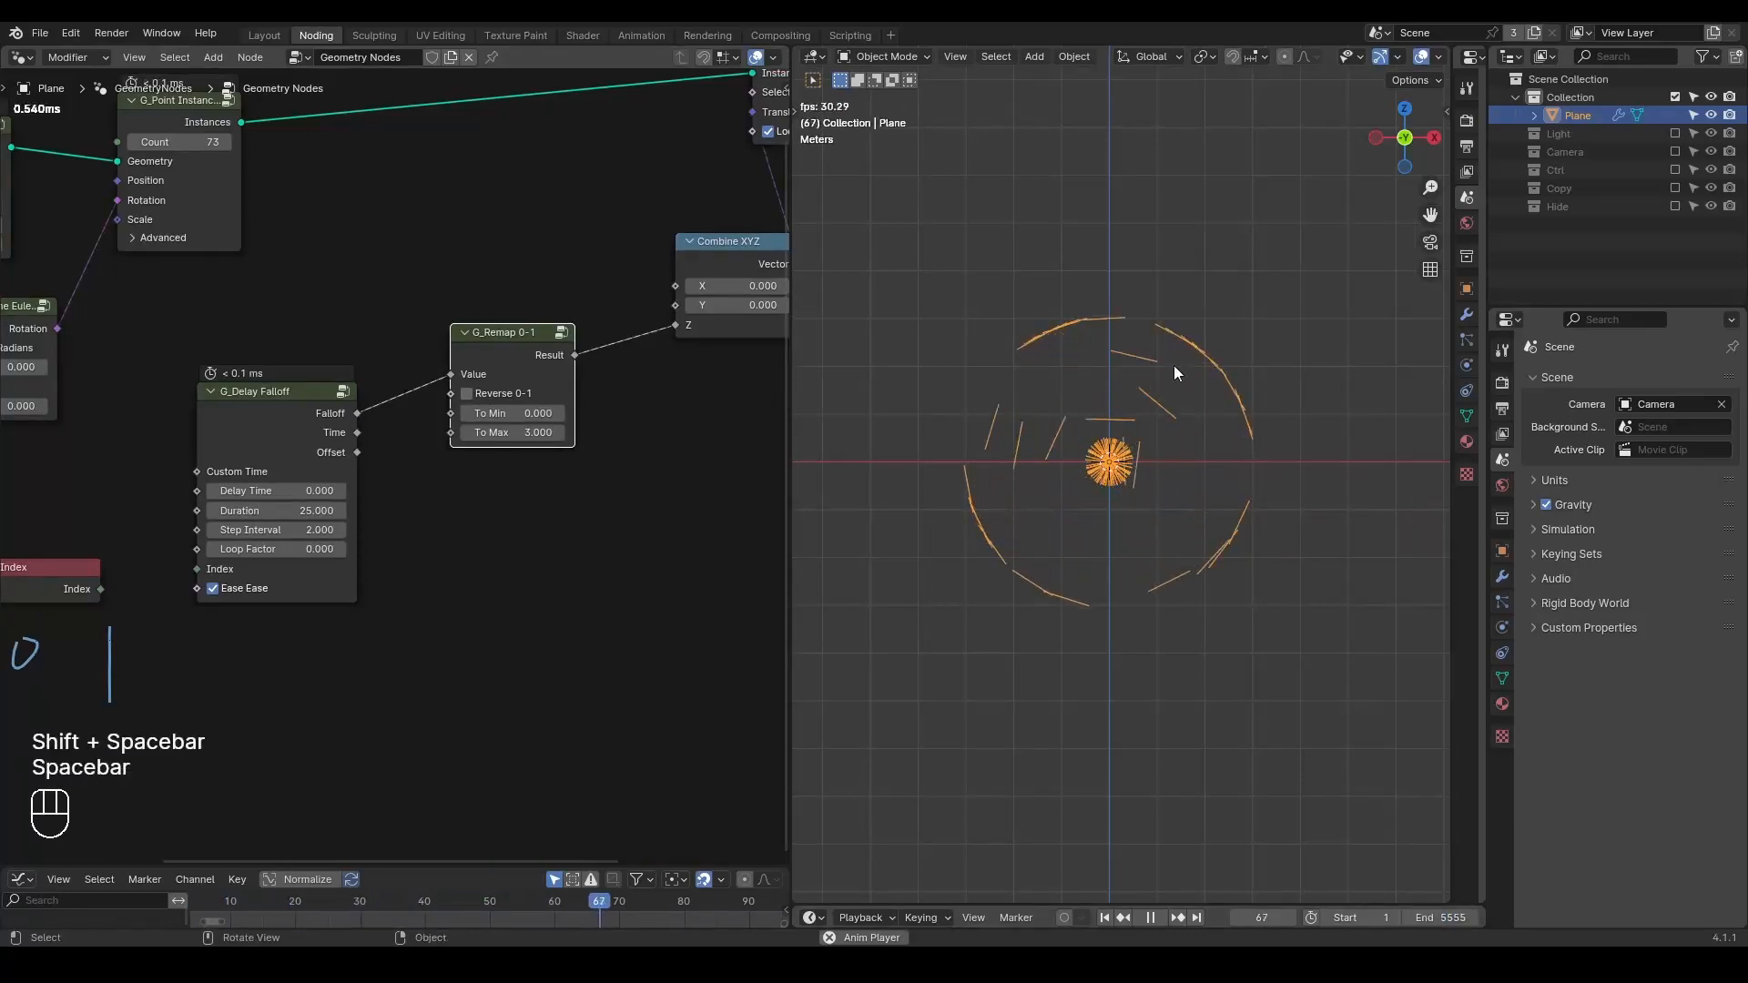
{"action": "key", "text": "space"}
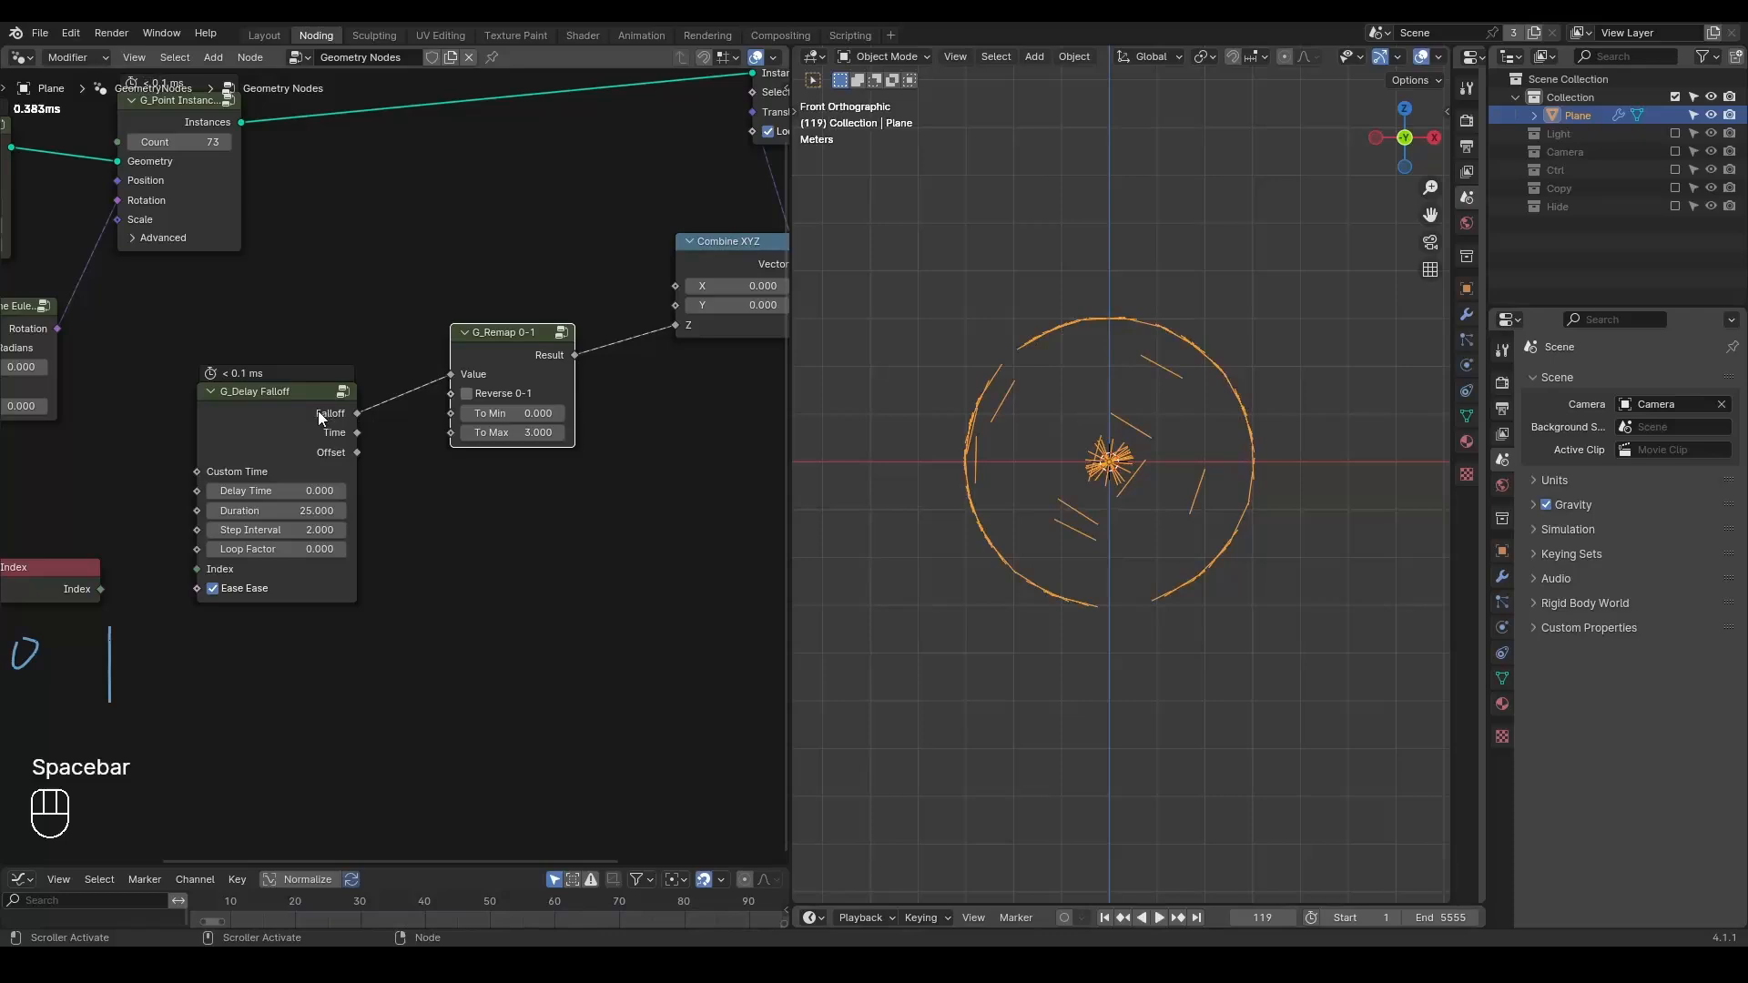
- Annotate the viewport with a 0 and an outward-pointing arrow inside the circle of lines
{"action": "middle_click_drag", "start_coordinate": [319, 411], "coordinate": [444, 351]}
{"action": "left_click_drag", "start_coordinate": [408, 331], "coordinate": [443, 319]}
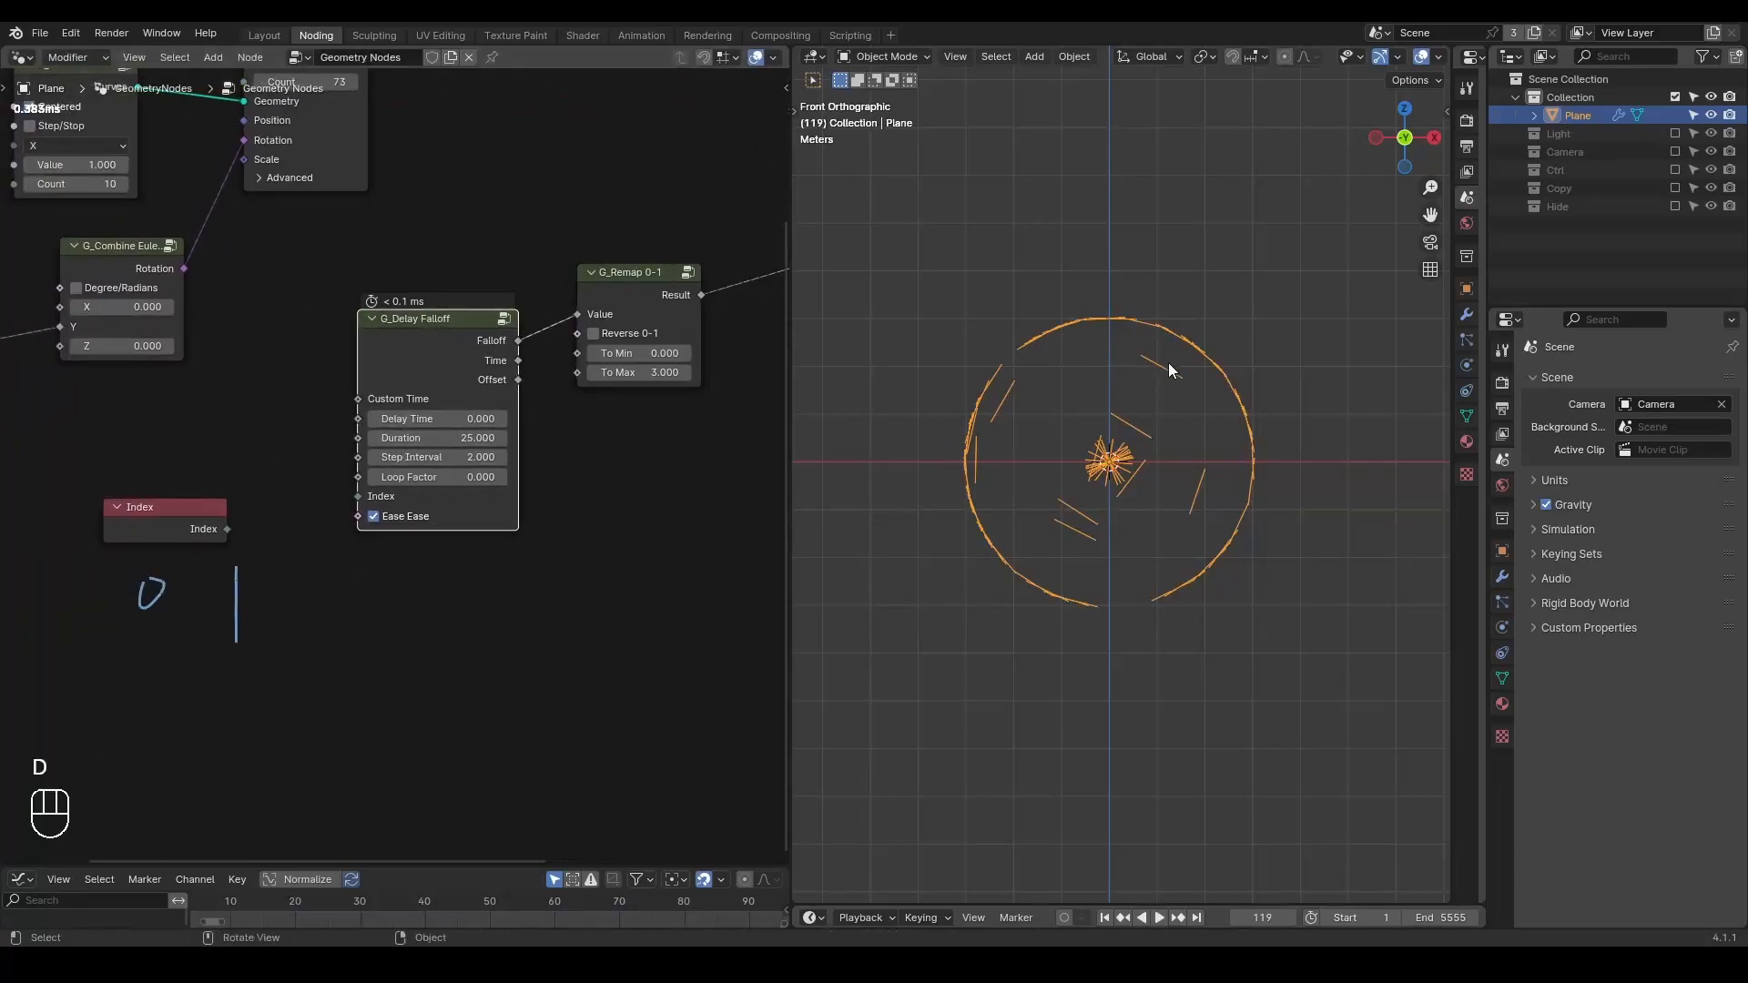
{"action": "left_click_drag", "start_coordinate": [1165, 443], "coordinate": [1200, 356]}
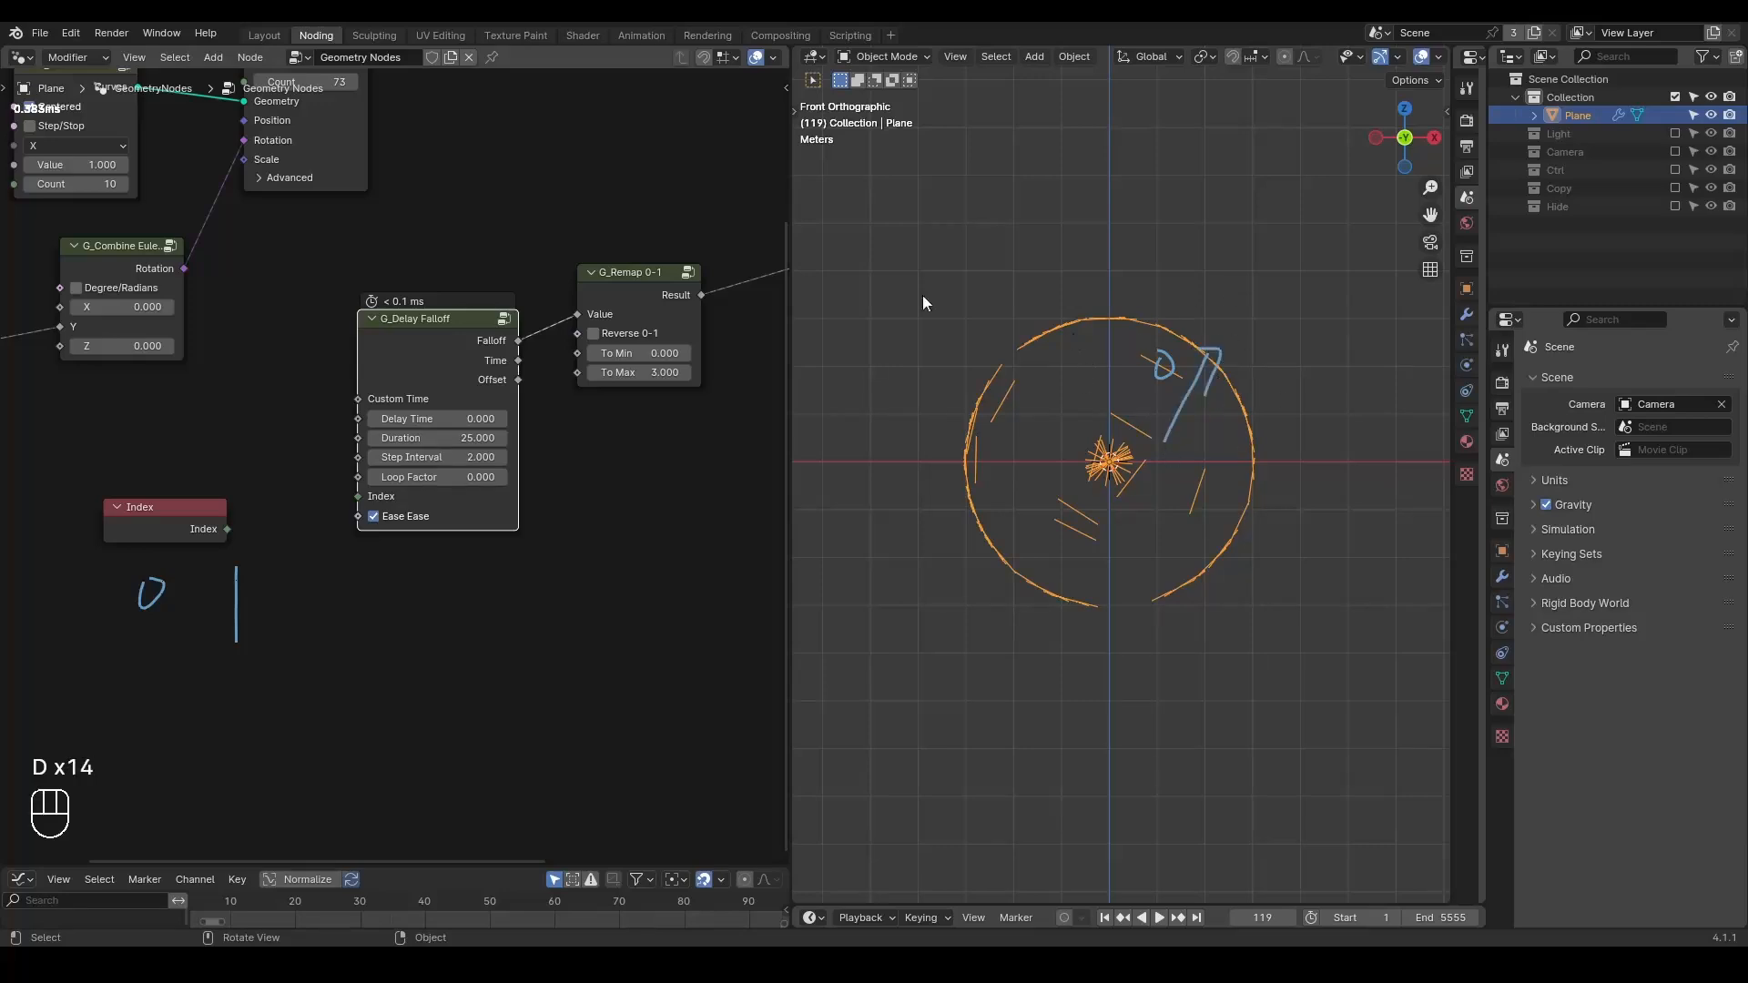
- Play the animation until all lines reach the circle, rewind to the first frame and replay the beginning
{"action": "middle_click_drag", "start_coordinate": [459, 274], "coordinate": [538, 401]}
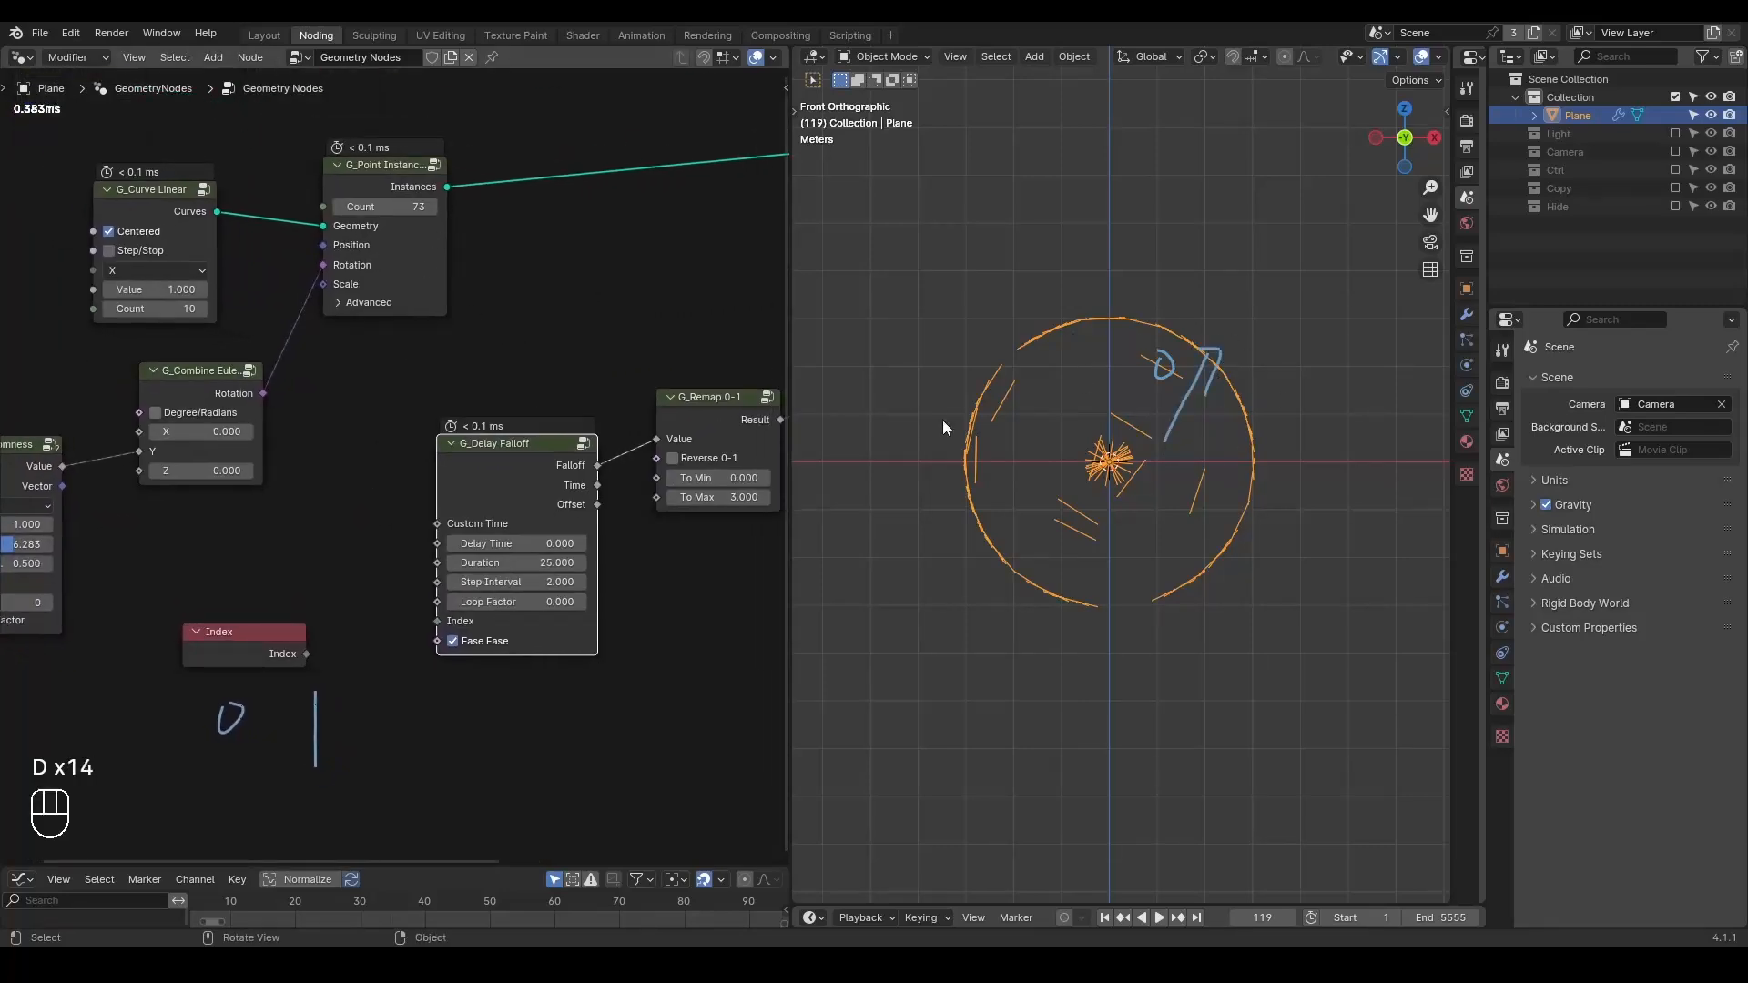
{"action": "key", "text": "space"}
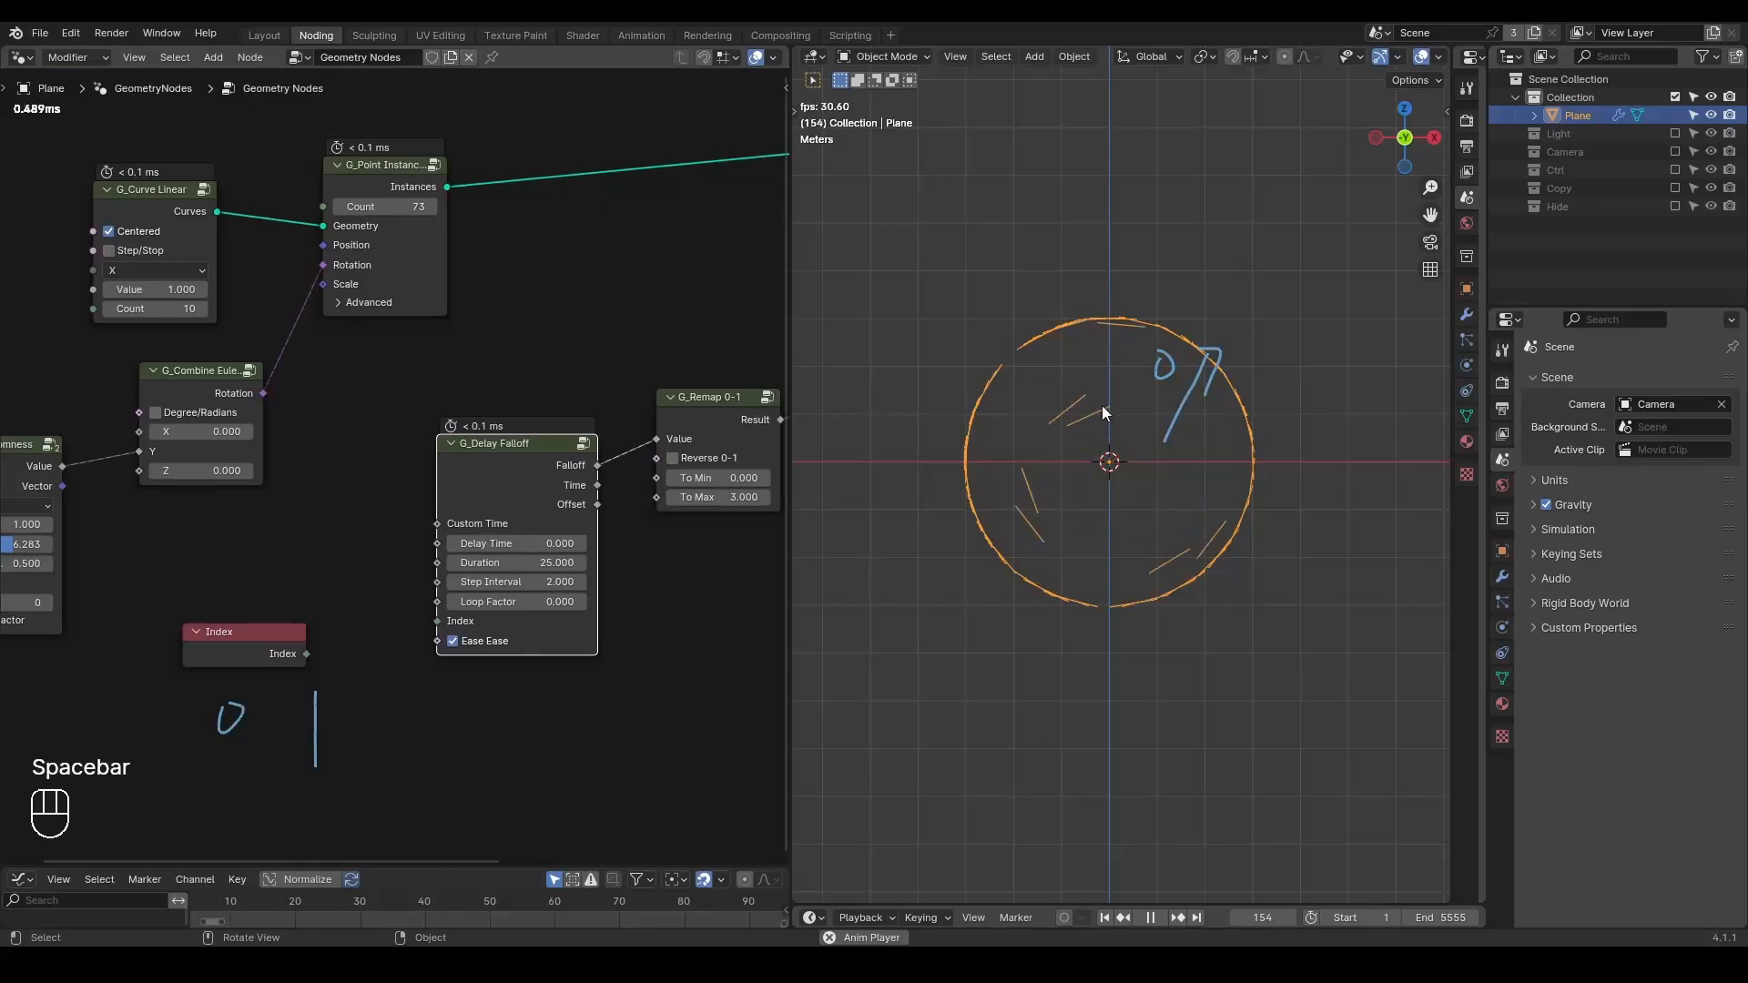
{"action": "key", "text": "space"}
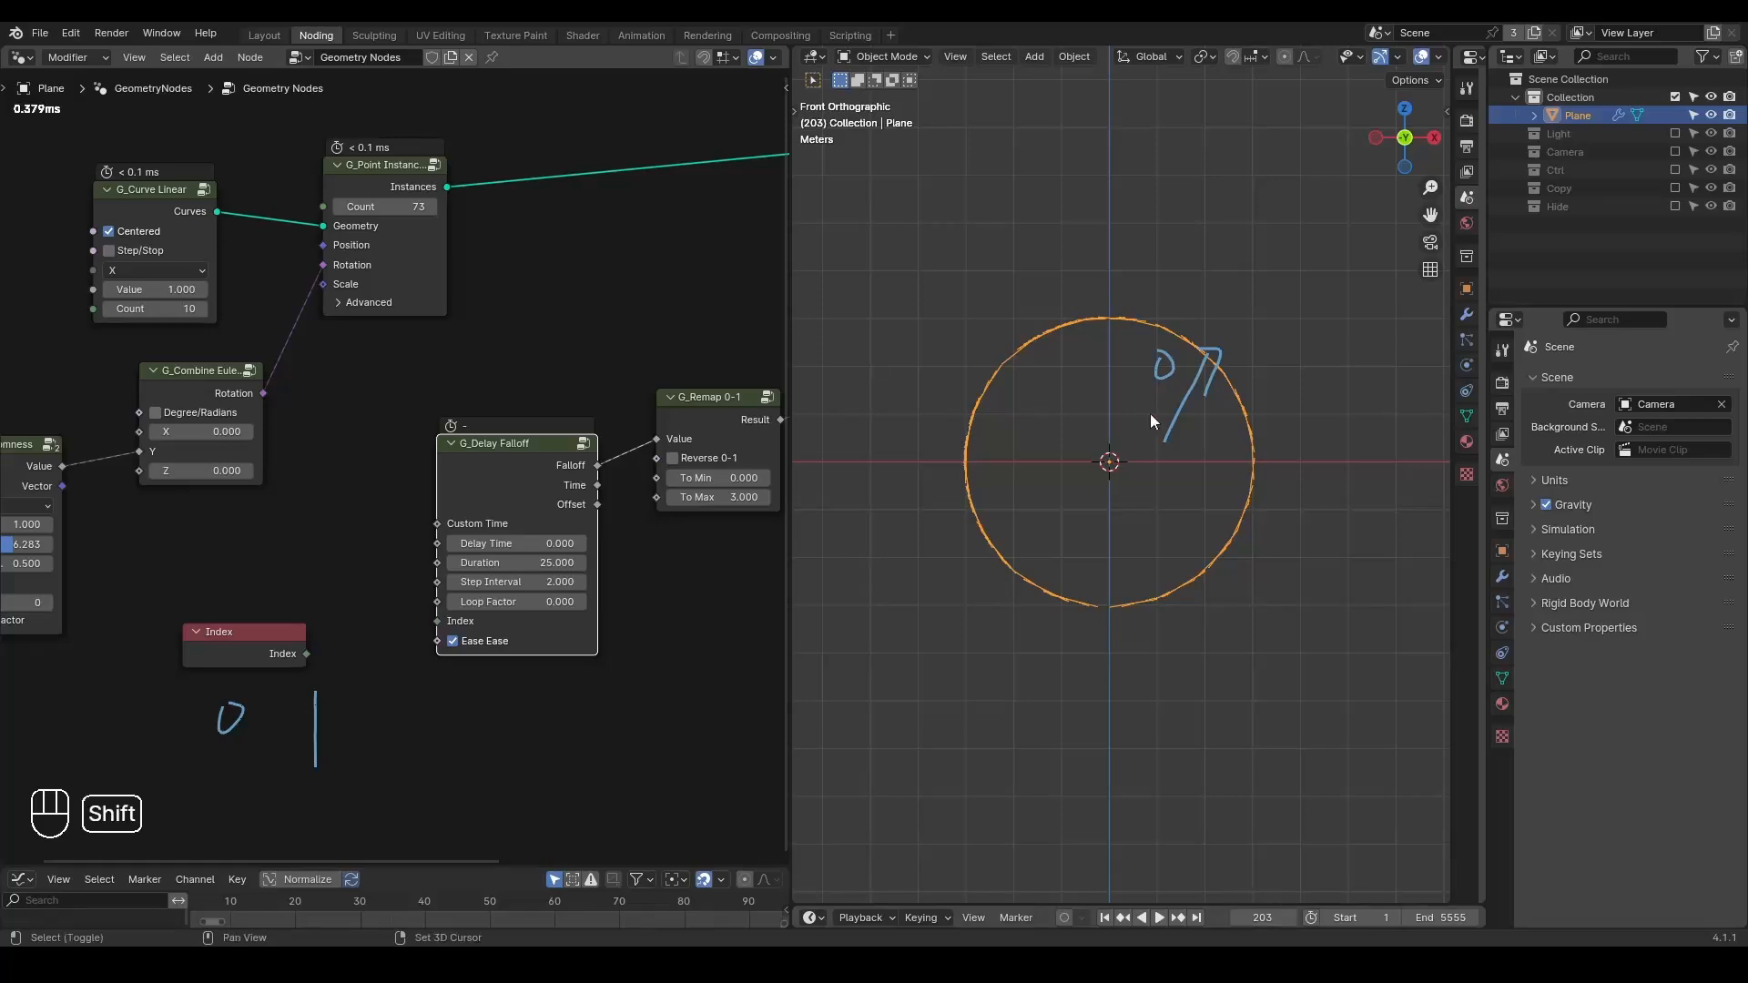
{"action": "key", "text": "shift+space"}
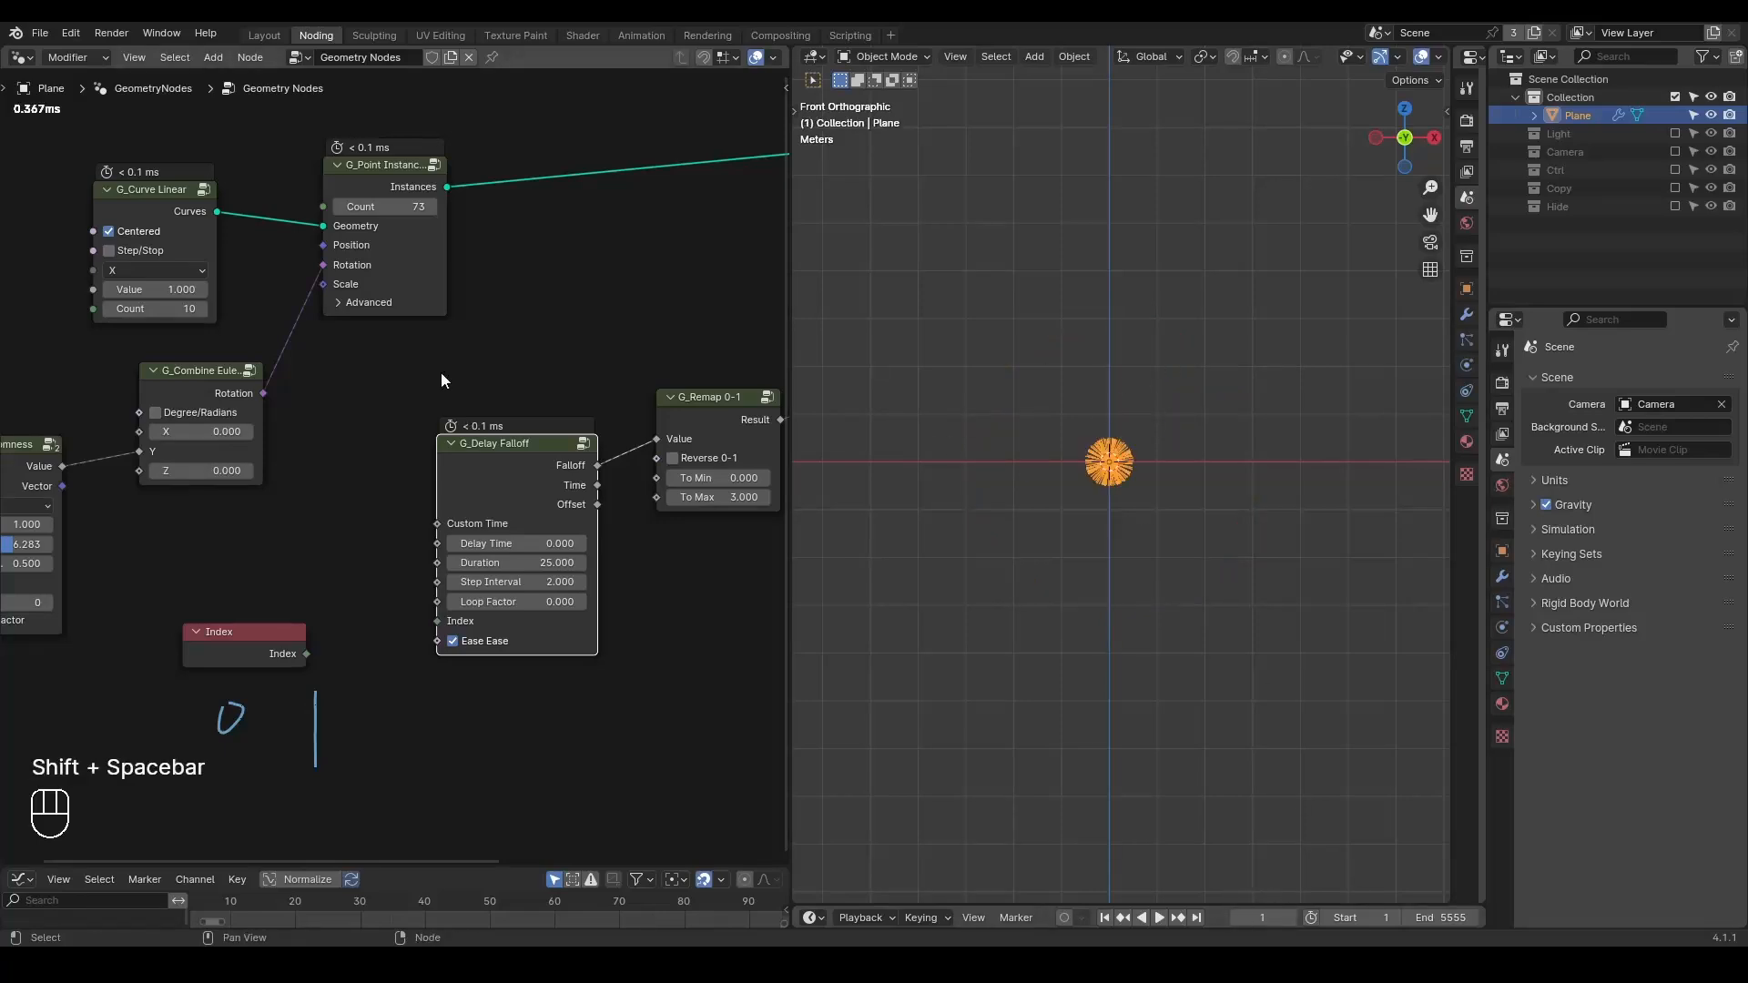
{"action": "key", "text": "shift+ctrl+alt+q"}
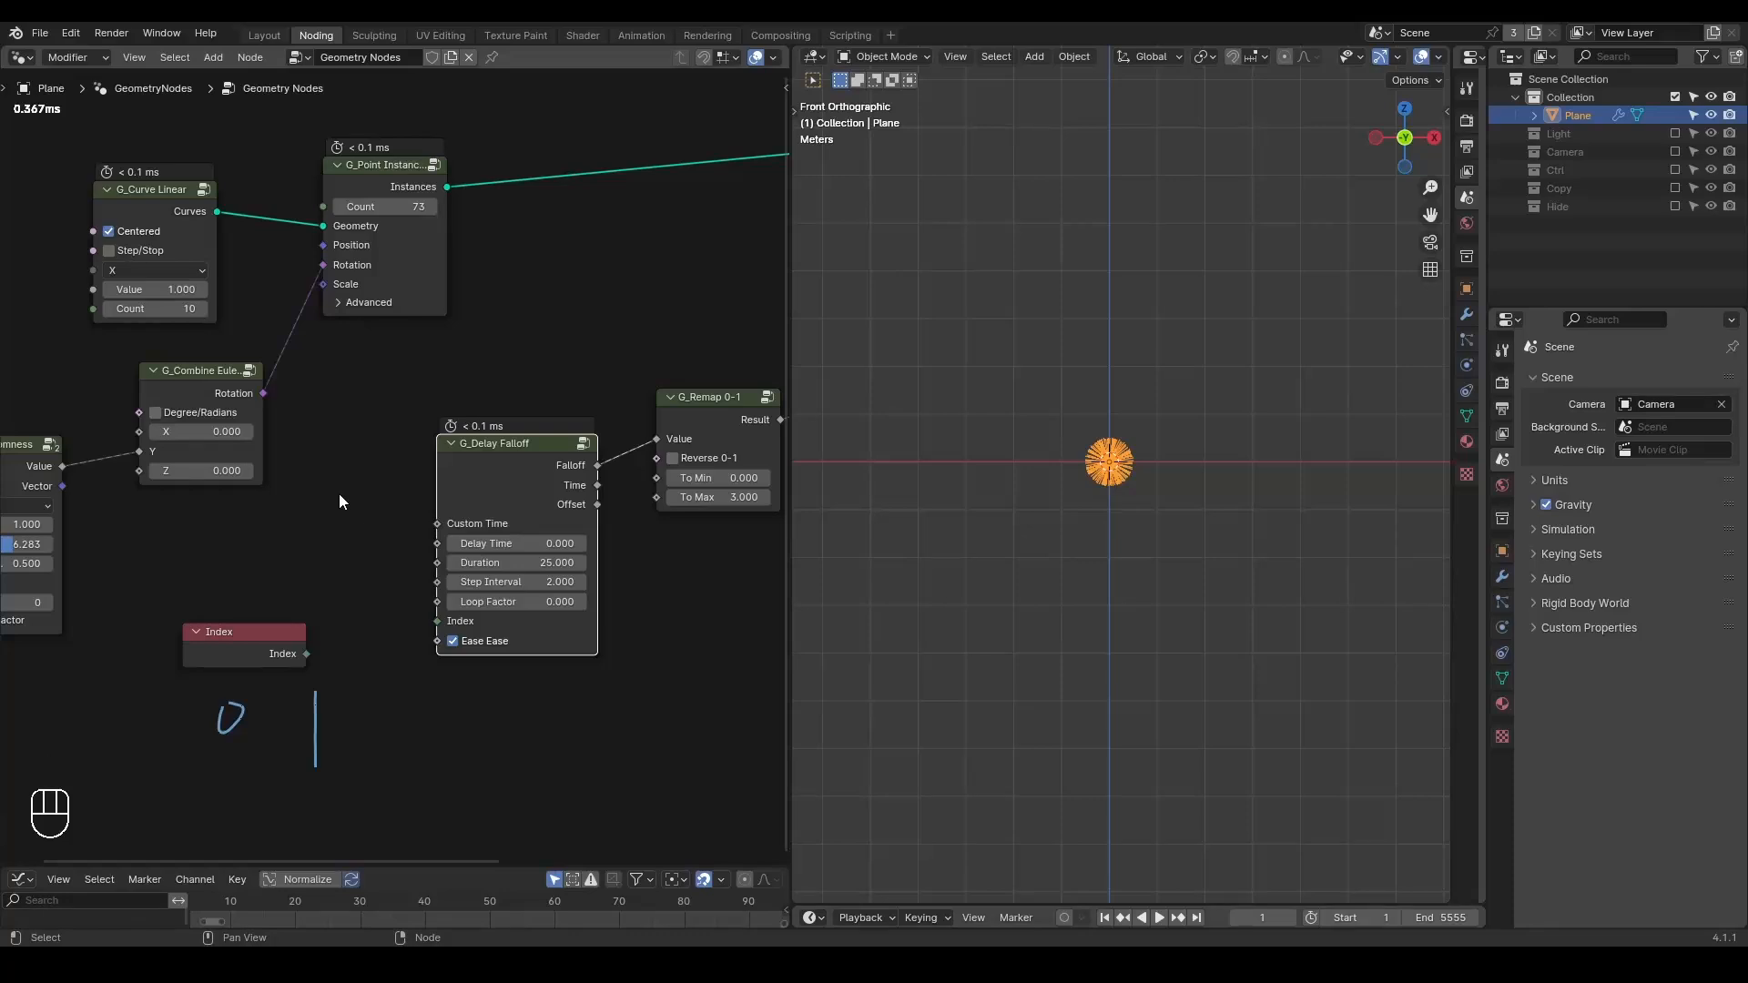
{"action": "key", "text": "space"}
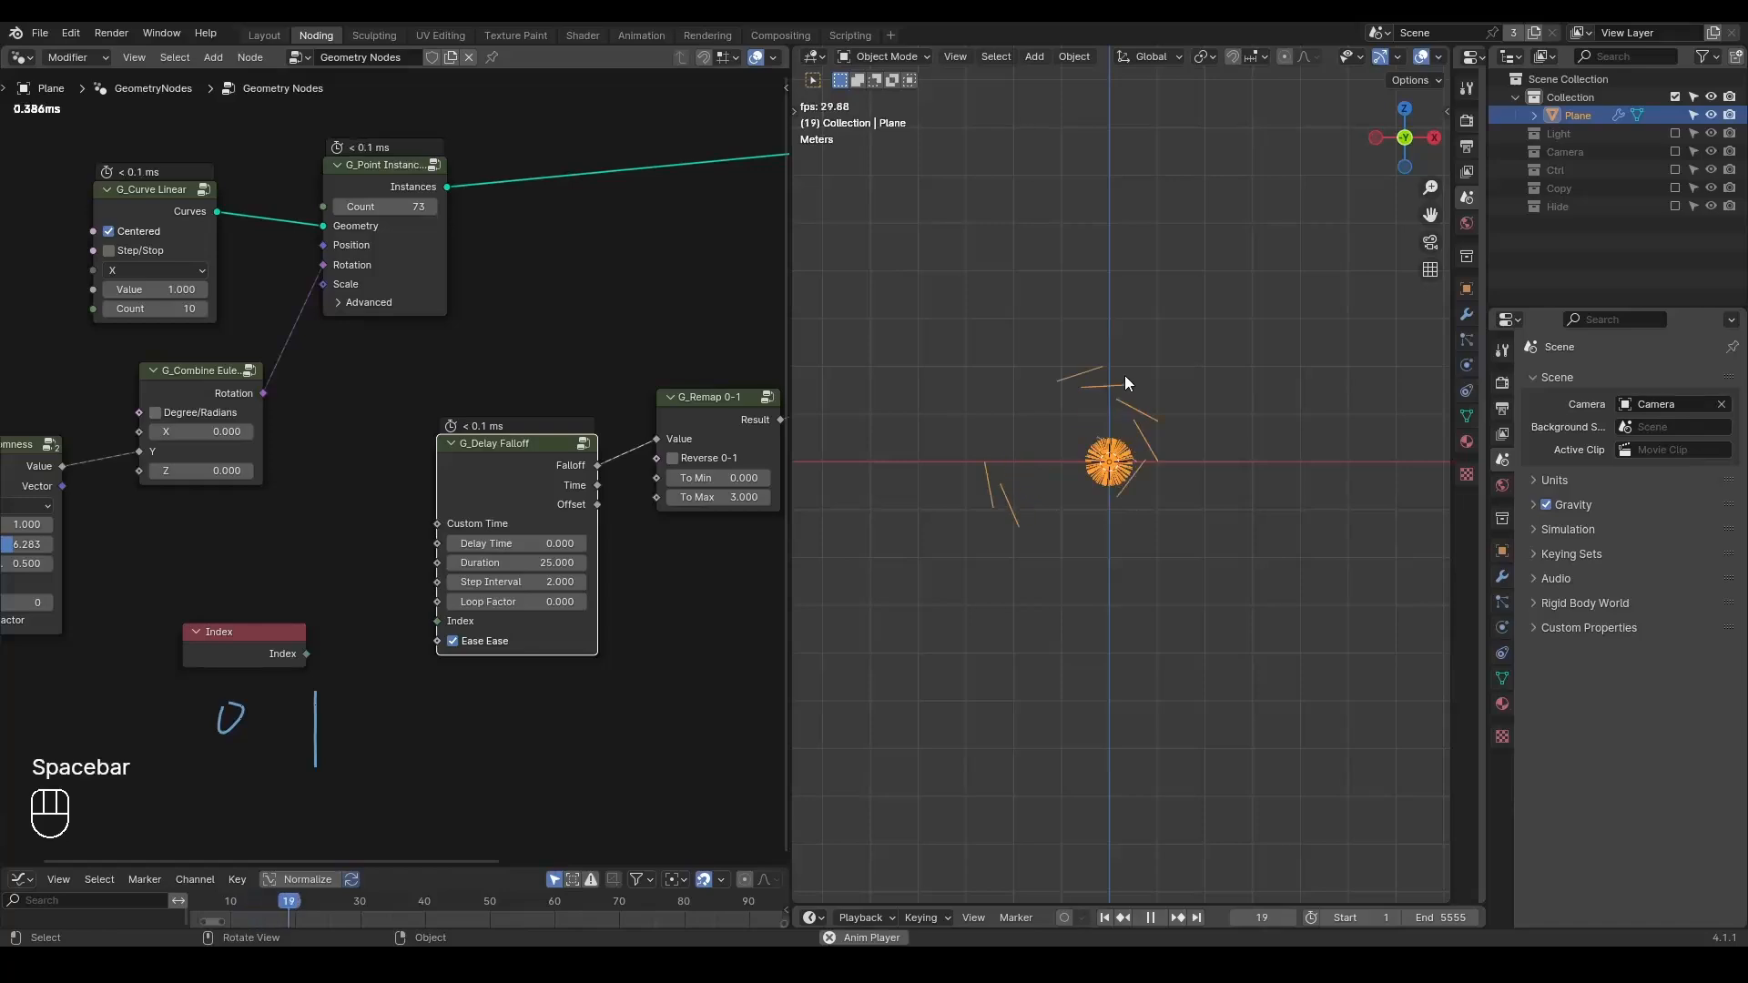
{"action": "key", "text": "space"}
- Erase the handwritten 0 and 1 beneath the Index node and delete the Index node
{"action": "middle_click_drag", "start_coordinate": [397, 418], "coordinate": [570, 338]}
{"action": "key", "text": "d"}
{"action": "mouse_move", "coordinate": [506, 464]}
{"action": "right_mouse_down"}
{"action": "mouse_move", "coordinate": [369, 700]}
{"action": "mouse_move", "coordinate": [454, 711]}
{"action": "right_mouse_up"}
{"action": "key", "text": "x"}
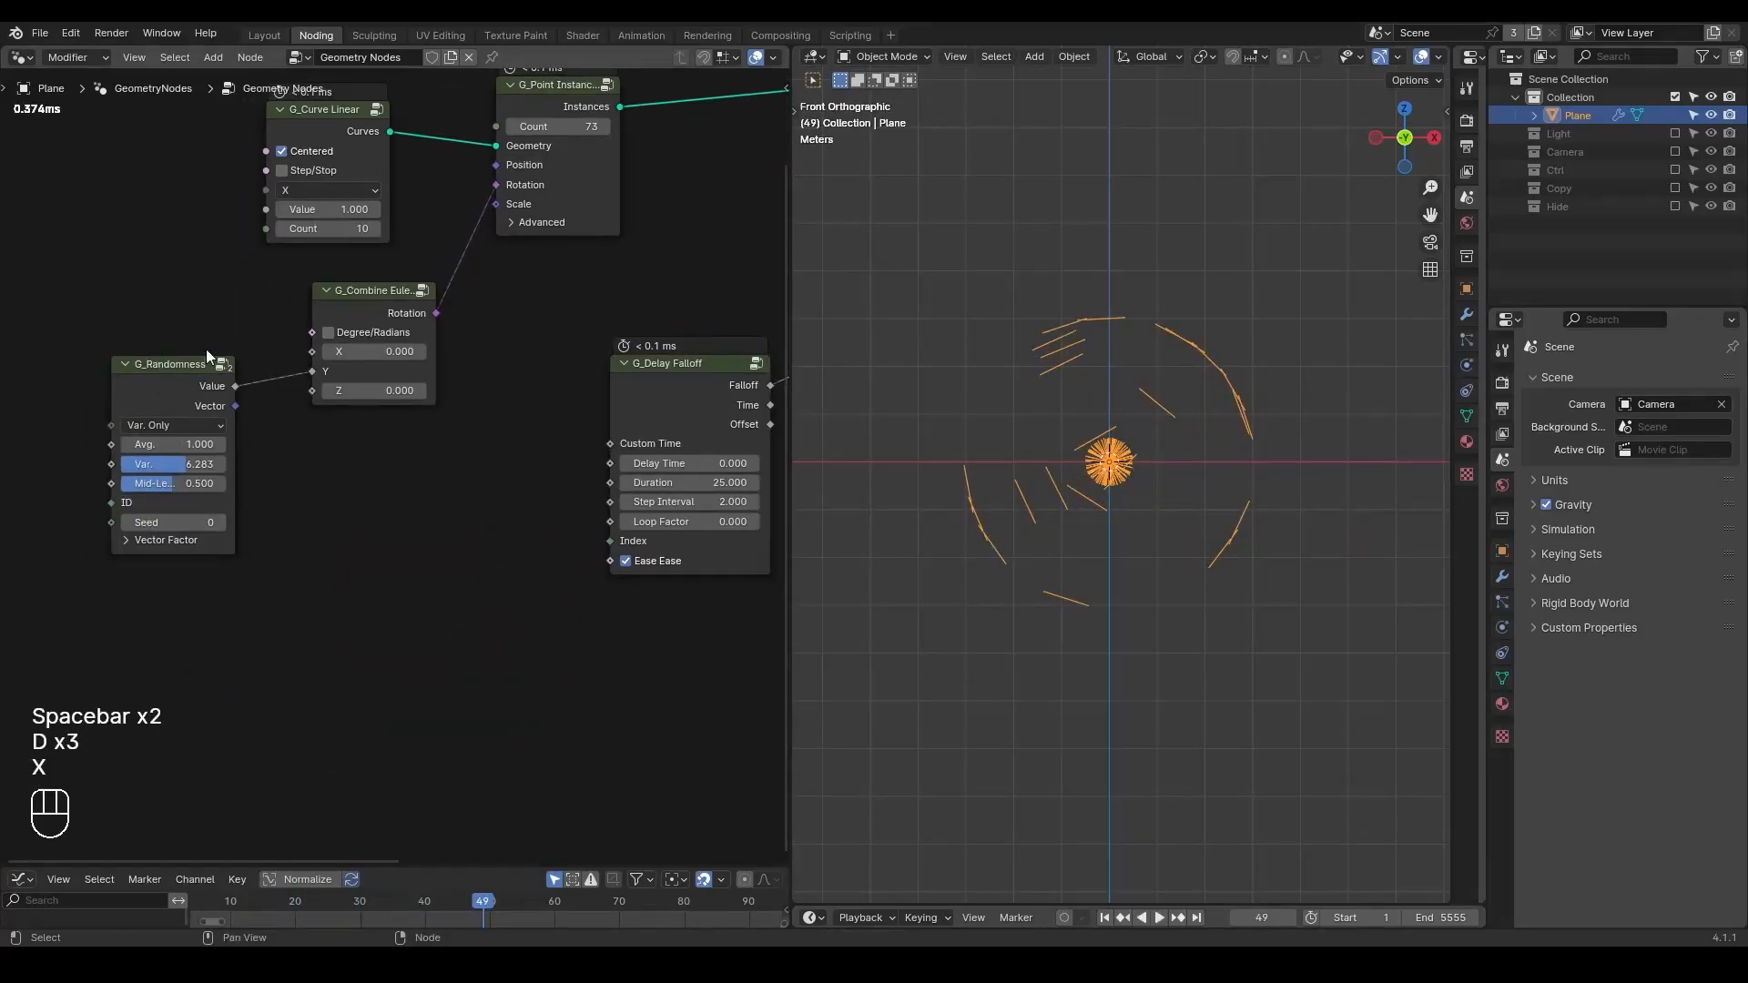
- Move the Curve Linear, Point Instance, Combine Euler and Randomness nodes farther from the Delay Falloff node
{"action": "middle_click_drag", "start_coordinate": [404, 353], "coordinate": [390, 345]}
{"action": "middle_click_drag", "start_coordinate": [468, 396], "coordinate": [472, 396]}
{"action": "scroll", "coordinate": [472, 396], "scroll_direction": "down", "scroll_amount": 2}
{"action": "left_click_drag", "start_coordinate": [536, 117], "coordinate": [158, 536]}
{"action": "key", "text": "g"}
{"action": "left_click", "coordinate": [385, 338]}
{"action": "left_click", "coordinate": [484, 459]}
{"action": "scroll", "coordinate": [484, 461], "scroll_direction": "up", "scroll_amount": 3}
{"action": "middle_click_drag", "start_coordinate": [516, 498], "coordinate": [499, 440]}
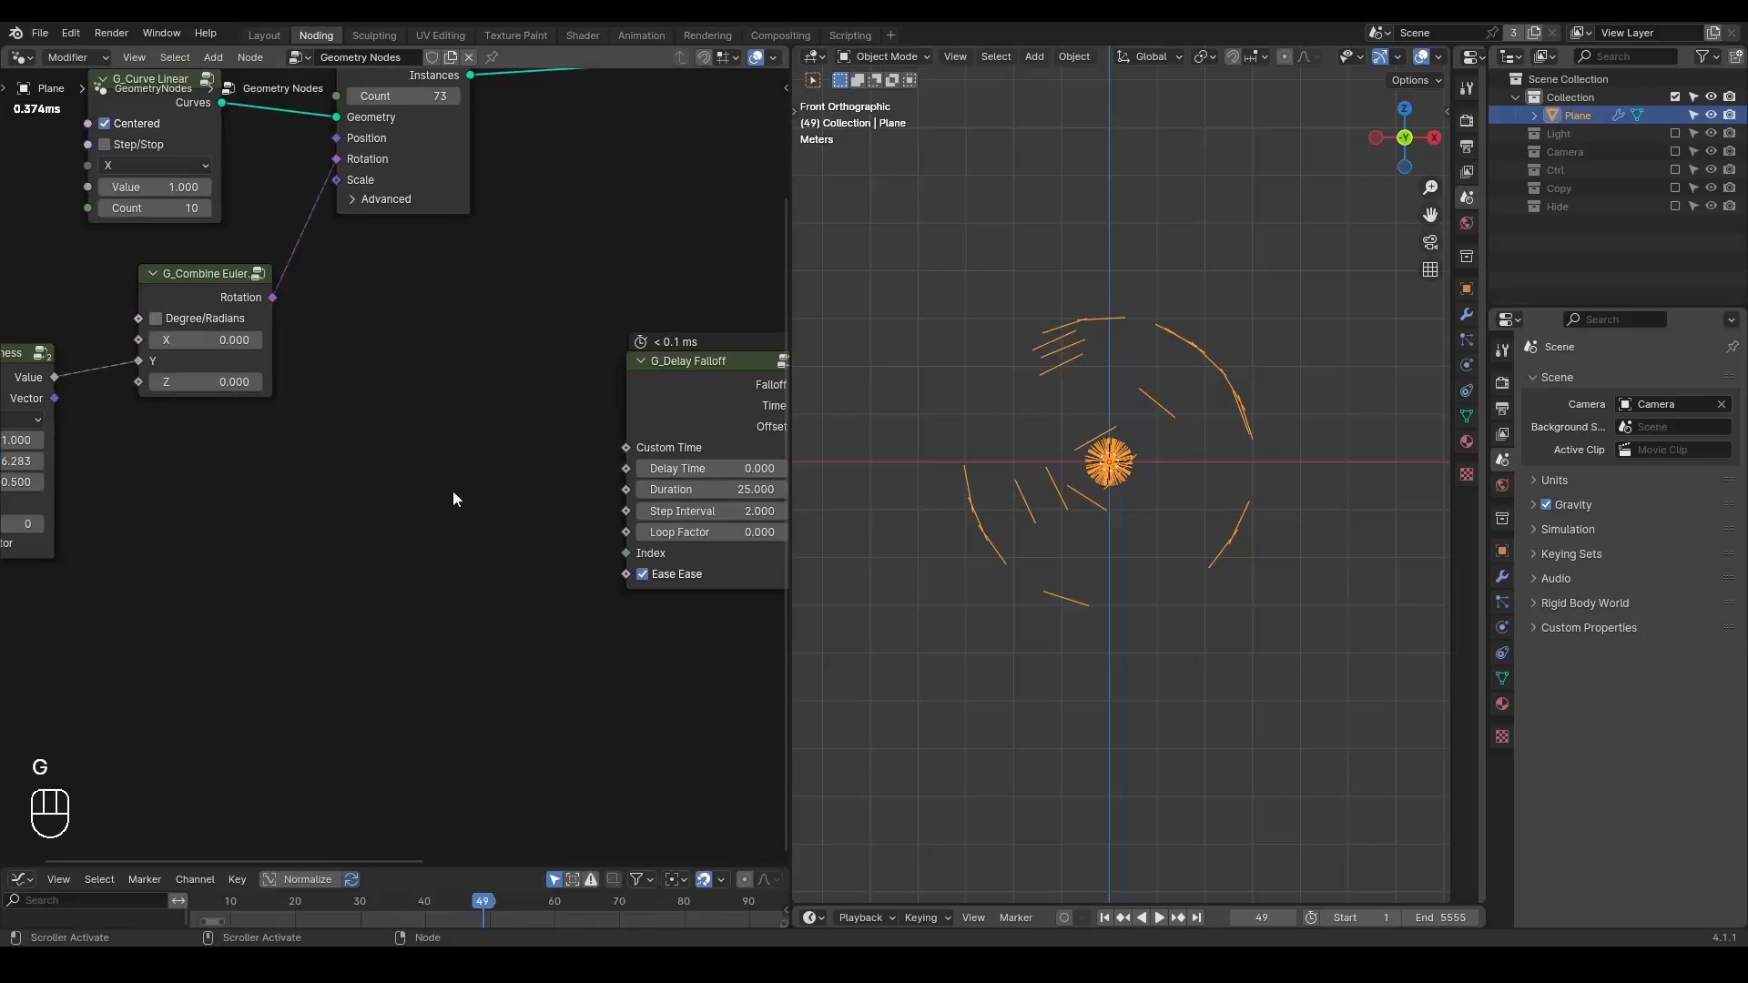
{"action": "middle_click_drag", "start_coordinate": [512, 535], "coordinate": [445, 517]}
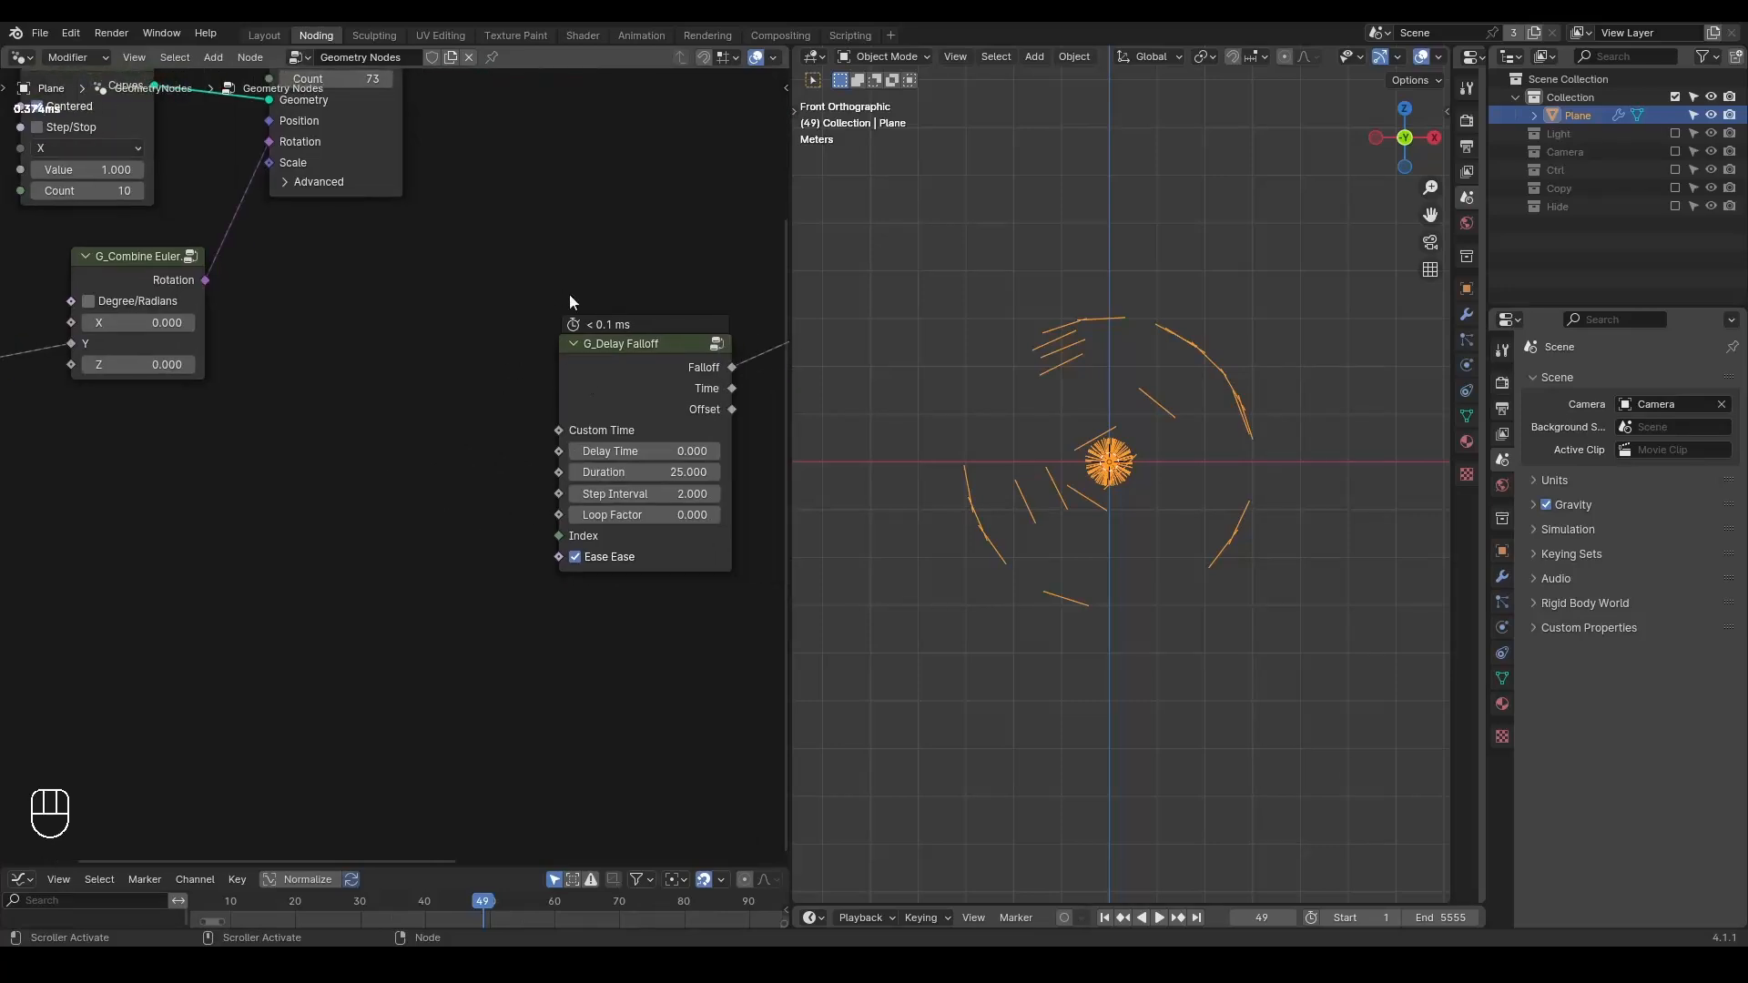
- Add a G_Index Randomize node and connect its New Index to the Delay Falloff node's Index input
{"action": "key", "text": "ctrl+a"}
{"action": "type", "text": "index rand"}
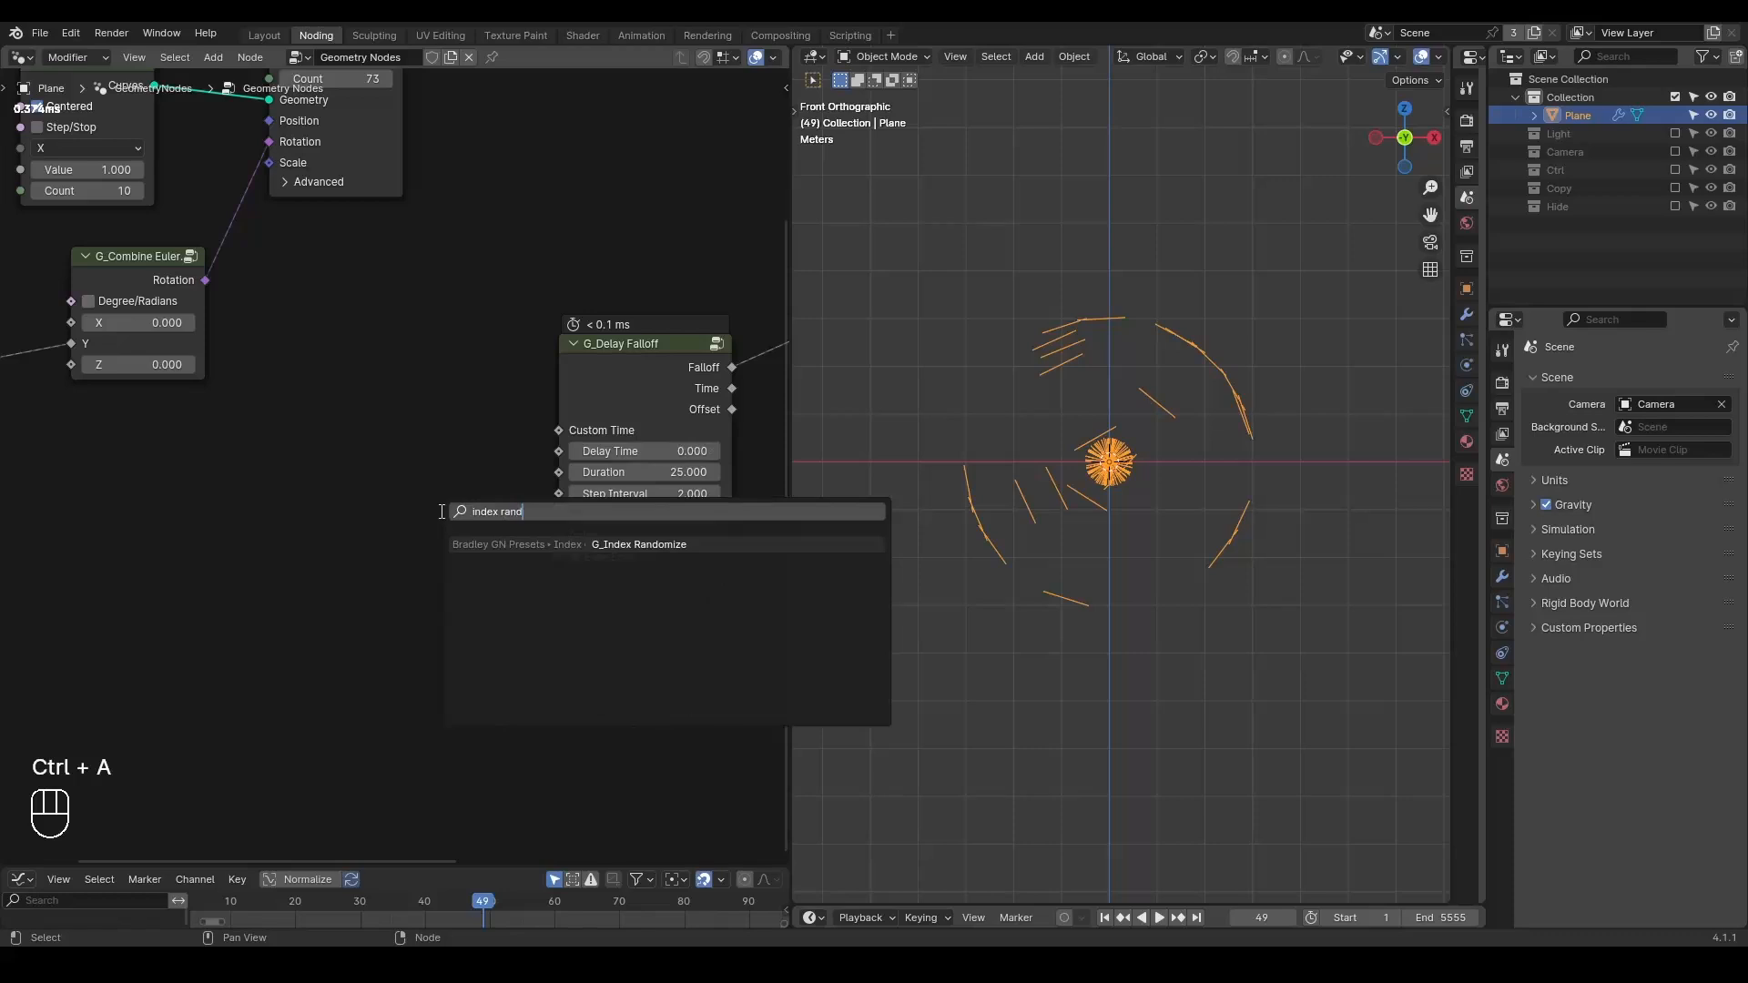
{"action": "key", "text": "Return"}
{"action": "left_click", "coordinate": [269, 459]}
{"action": "left_click_drag", "start_coordinate": [389, 484], "coordinate": [402, 490]}
{"action": "left_click_drag", "start_coordinate": [561, 535], "coordinate": [559, 535]}
{"action": "left_click_drag", "start_coordinate": [392, 482], "coordinate": [419, 506]}
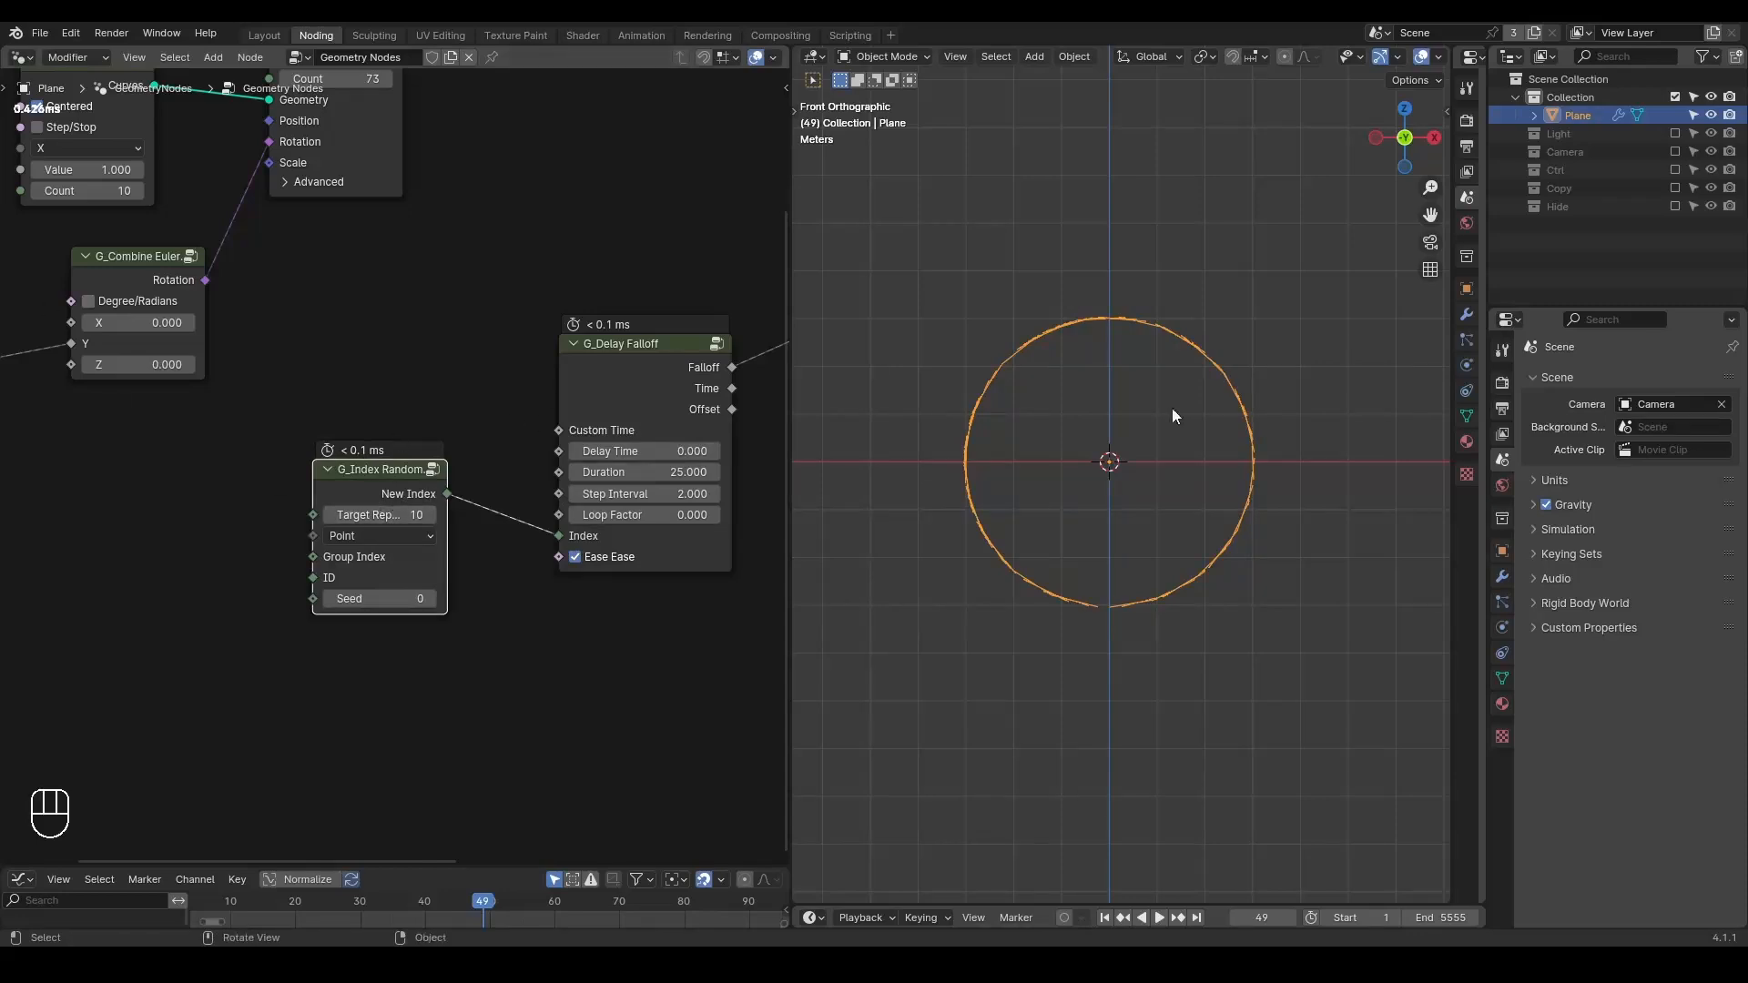
- Rewind and play the animation to check the effect of the Index Randomize node
{"action": "key", "text": "shift+space"}
{"action": "key", "text": "space"}
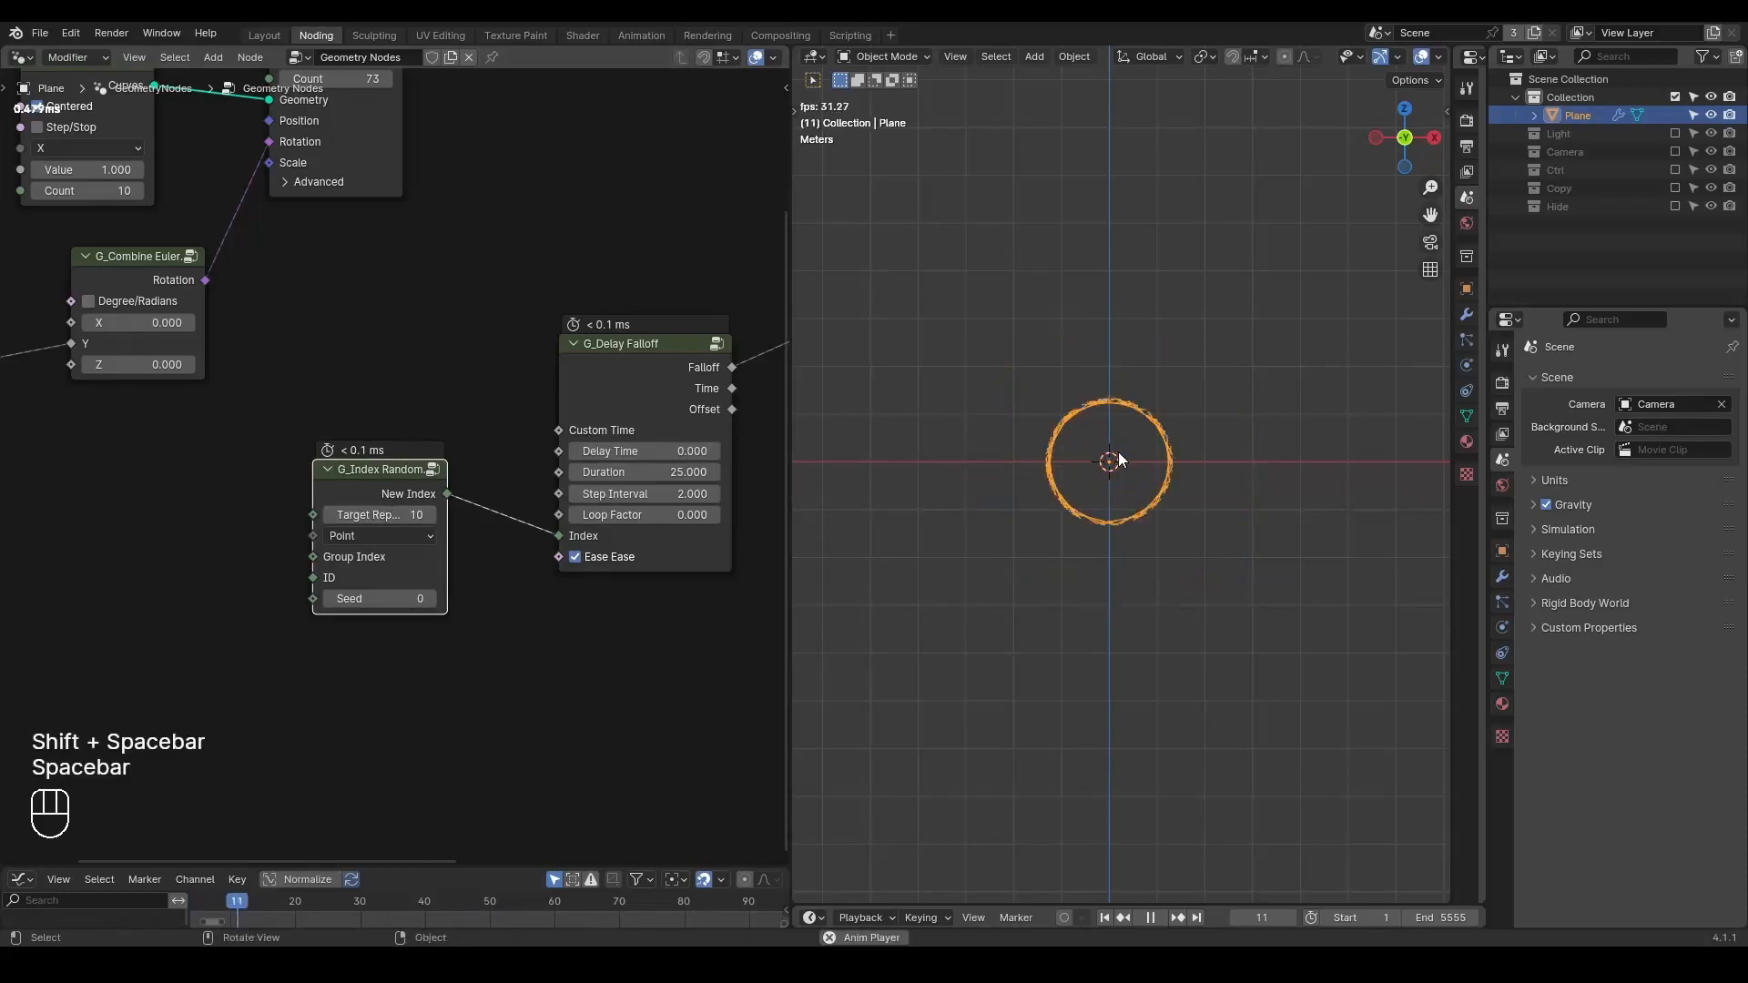
{"action": "key", "text": "space"}
{"action": "mouse_move", "coordinate": [449, 358]}
{"action": "middle_mouse_down"}
{"action": "mouse_move", "coordinate": [263, 447]}
{"action": "mouse_move", "coordinate": [331, 364]}
{"action": "middle_mouse_up"}
{"action": "scroll", "coordinate": [263, 447], "scroll_direction": "down", "scroll_amount": 3}
{"action": "scroll", "coordinate": [262, 446], "scroll_direction": "down", "scroll_amount": 3}
{"action": "key", "text": "d"}
{"action": "left_click_drag", "start_coordinate": [591, 174], "coordinate": [606, 177]}
{"action": "mouse_move", "coordinate": [607, 177]}
{"action": "right_mouse_down"}
{"action": "mouse_move", "coordinate": [618, 208]}
{"action": "mouse_move", "coordinate": [583, 237]}
{"action": "right_mouse_up"}
- Set the Index Randomize node's domain to Instance
{"action": "middle_click_drag", "start_coordinate": [226, 480], "coordinate": [472, 362]}
{"action": "middle_click_drag", "start_coordinate": [409, 519], "coordinate": [437, 394], "text": "ctrl"}
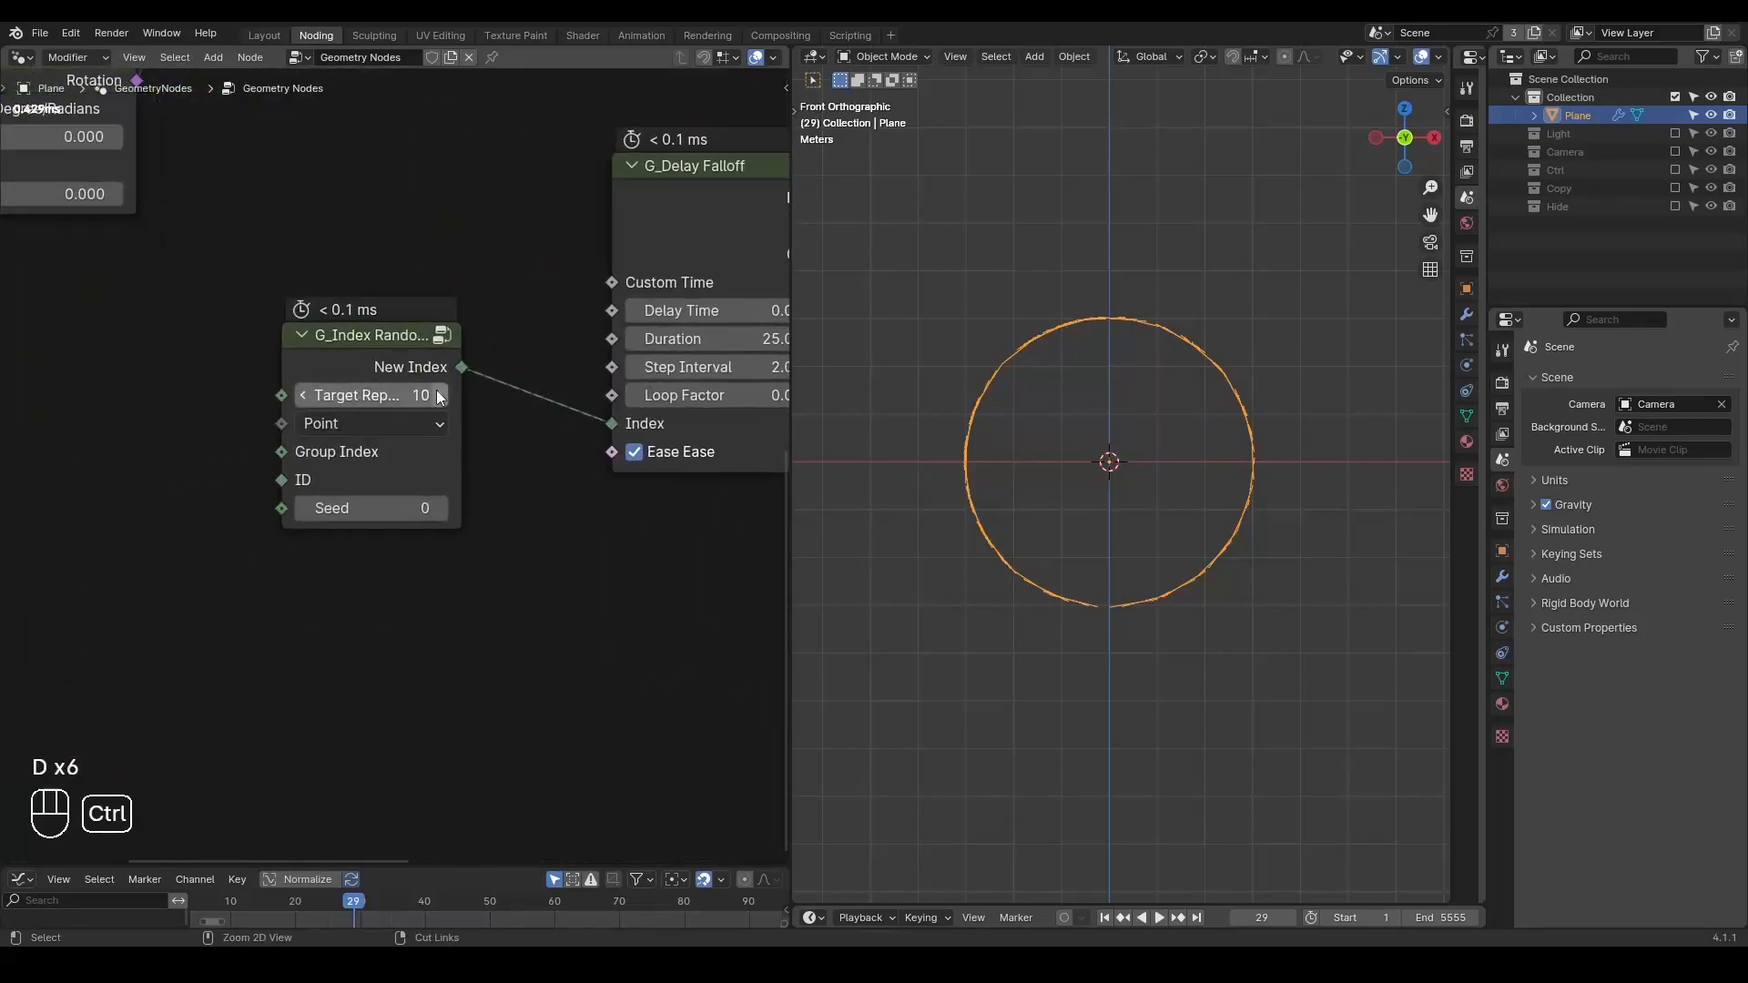
{"action": "left_click", "coordinate": [359, 420]}
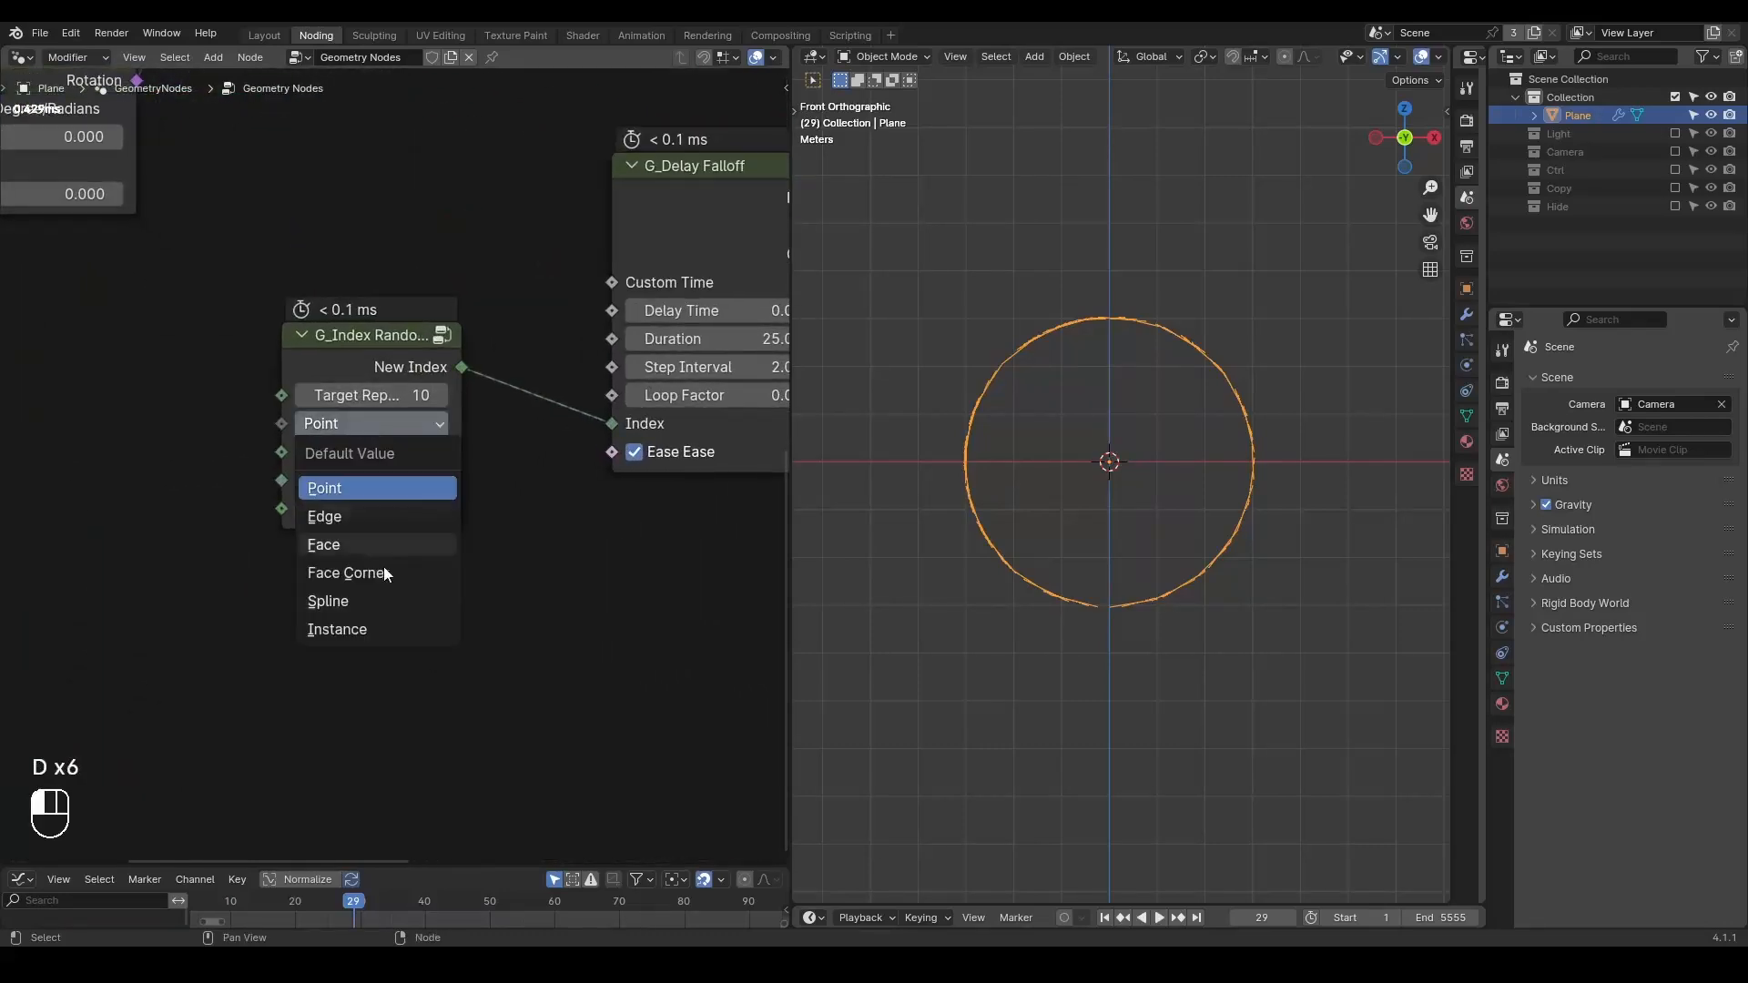
{"action": "left_click", "coordinate": [390, 618]}
- Replay the animation from the first frame to check the randomized timing of the instances
{"action": "key", "text": "shift+space"}
{"action": "key", "text": "space"}
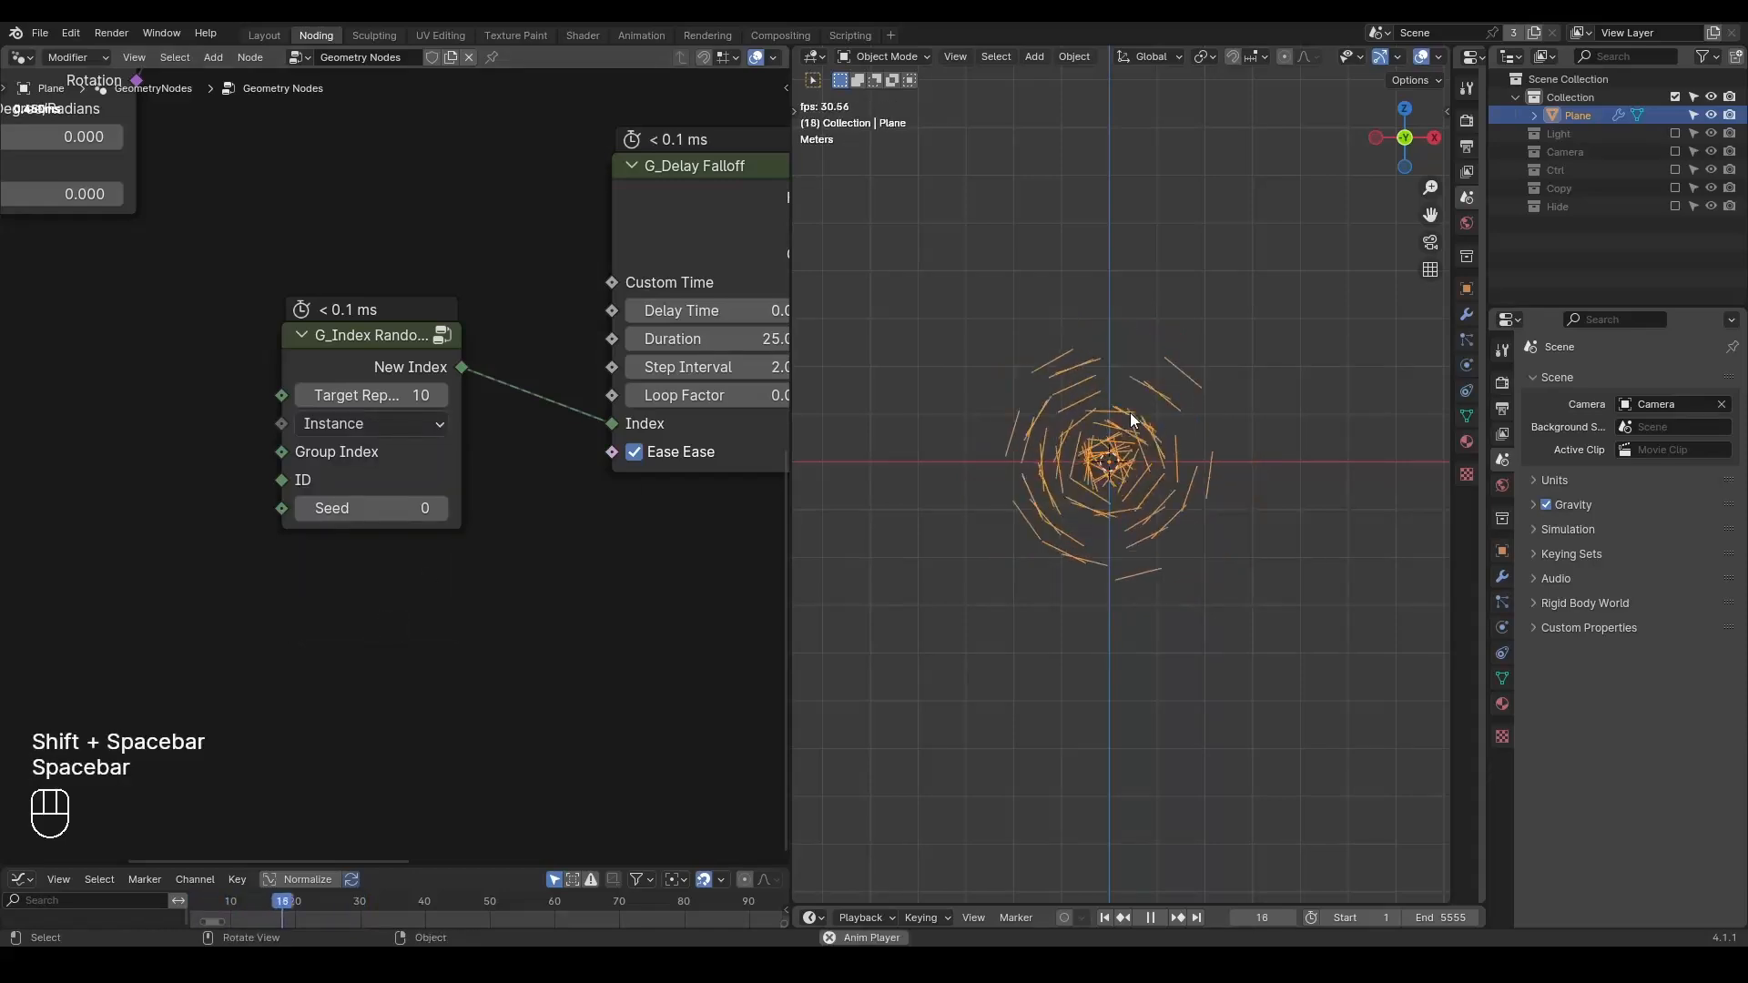
{"action": "key", "text": "shift+space"}
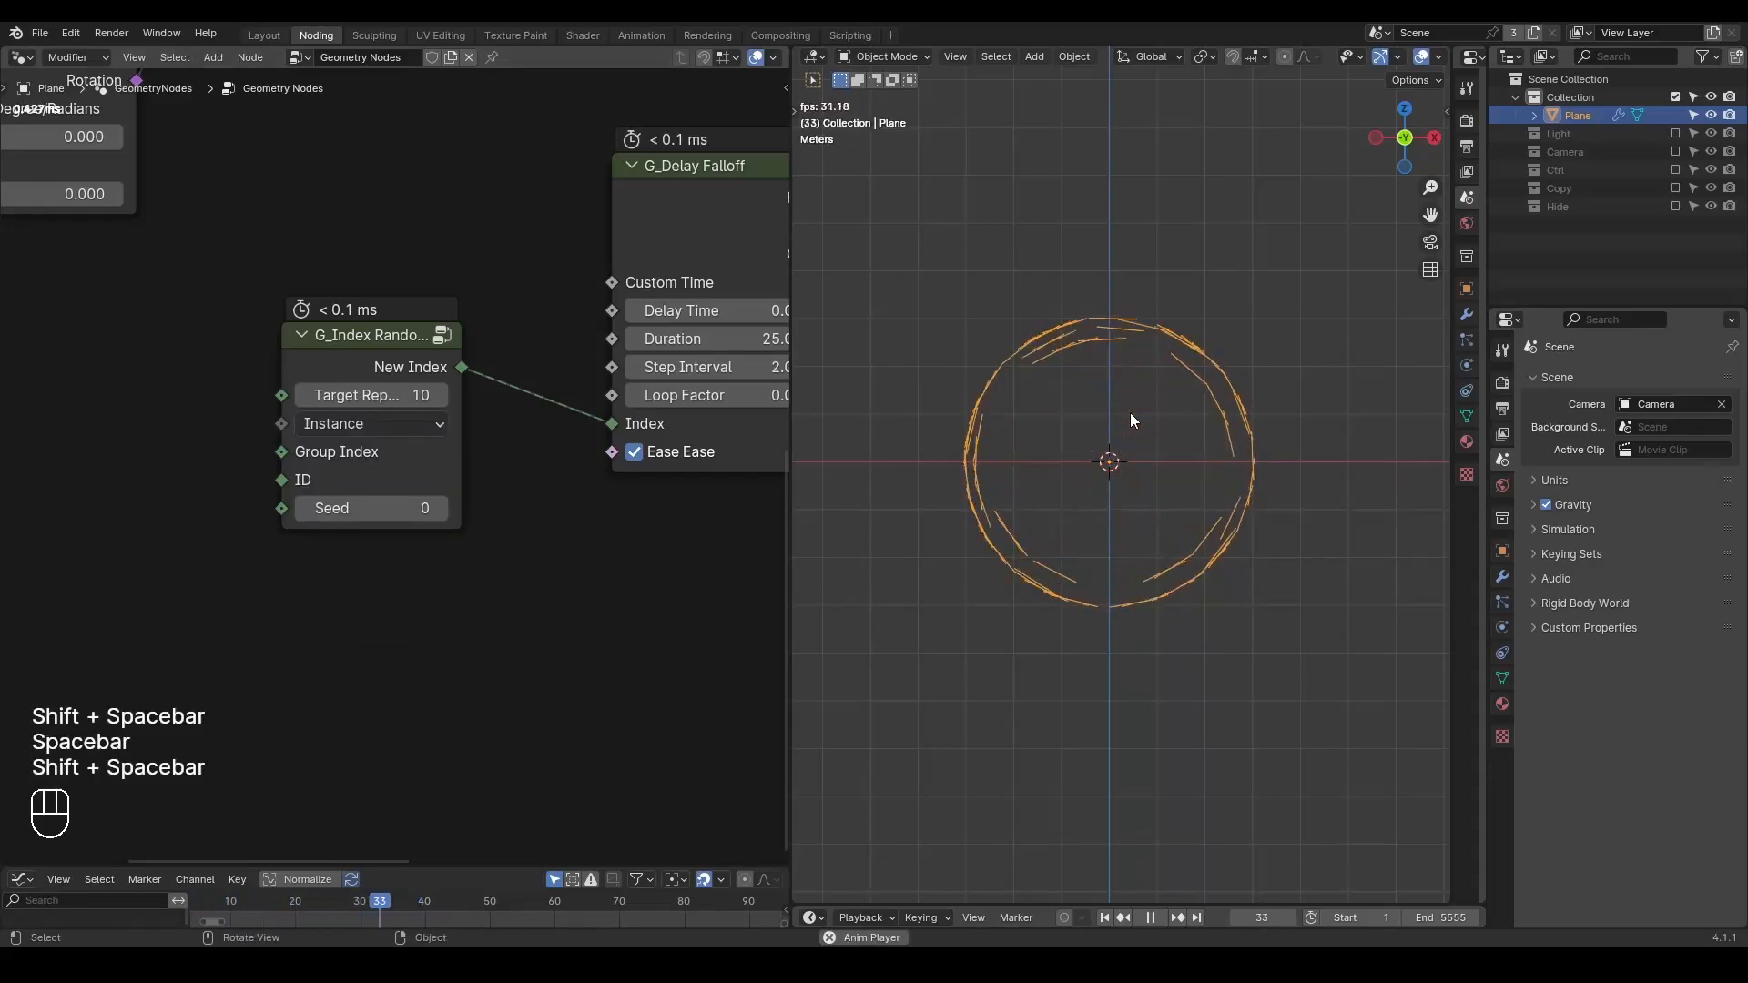
- Replay the animation once more and set the G_Index Randomize node's Target Repeat to 9
{"action": "key", "text": "space"}
{"action": "key", "text": "shift+space"}
{"action": "key", "text": "space"}
{"action": "key", "text": "space"}
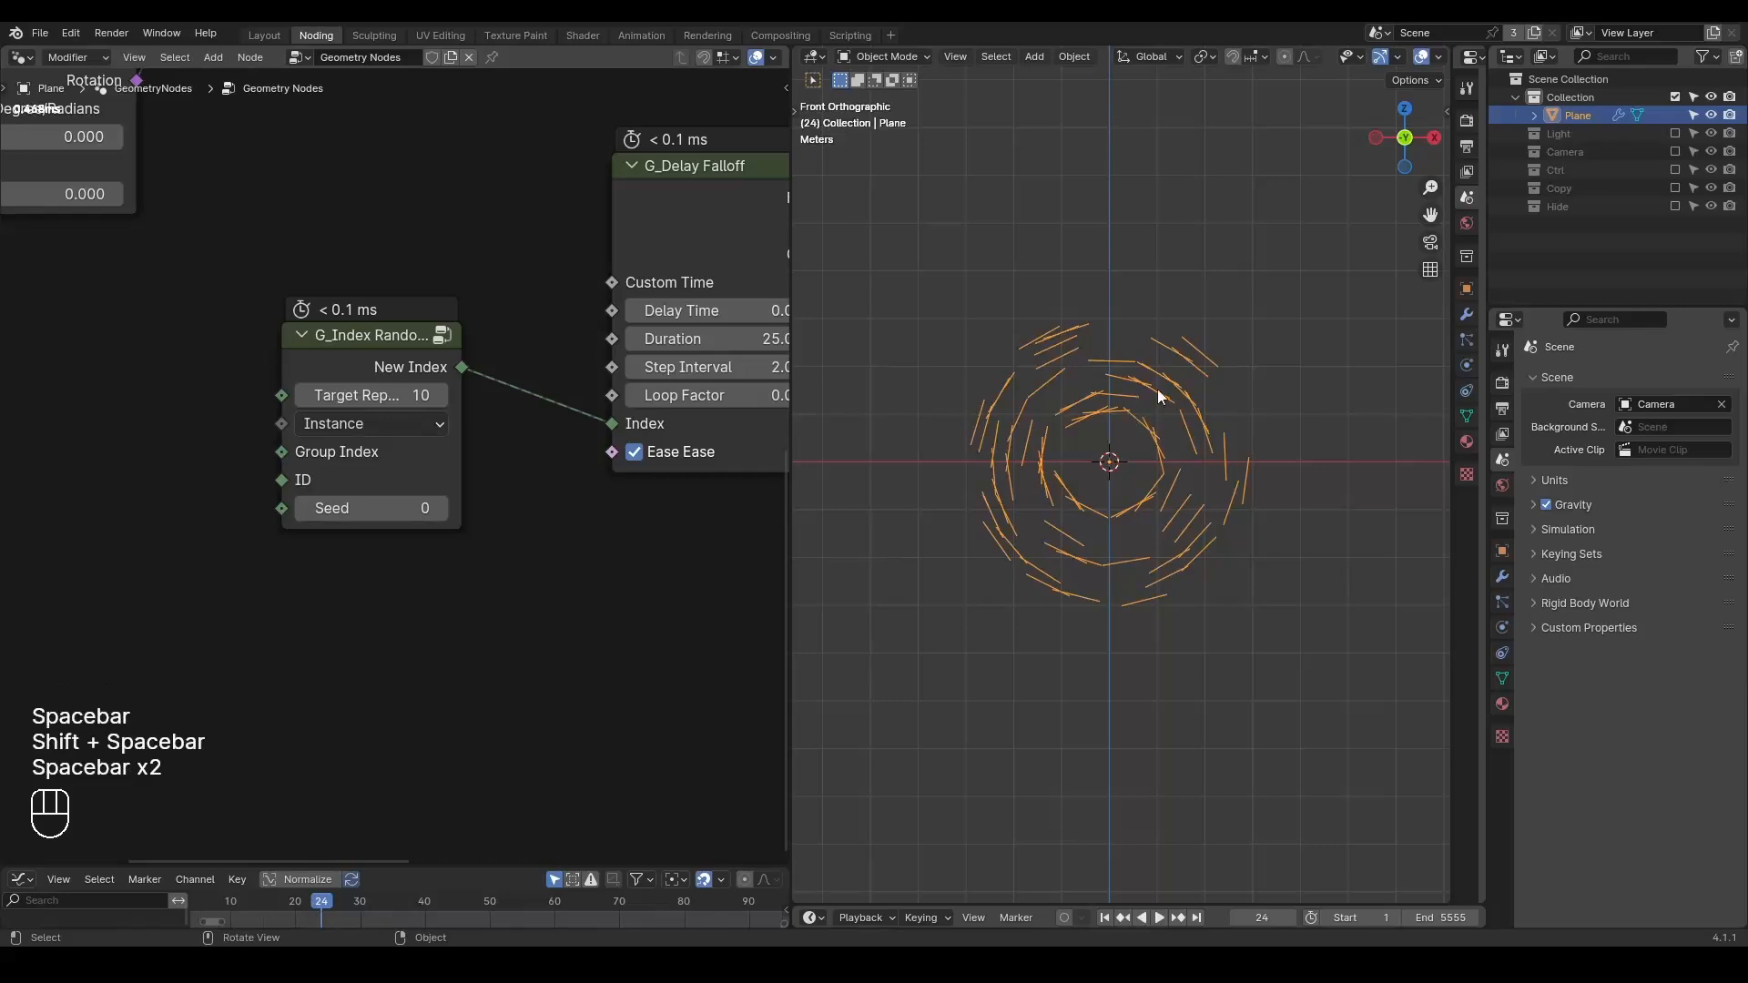
{"action": "mouse_move", "coordinate": [405, 397]}
{"action": "left_mouse_down"}
{"action": "mouse_move", "coordinate": [364, 397]}
{"action": "mouse_move", "coordinate": [389, 397]}
{"action": "left_mouse_up"}
- Play the animation from the first frame to check the timing with the new Target Repeat value
{"action": "key", "text": "shift+space"}
{"action": "key", "text": "space"}
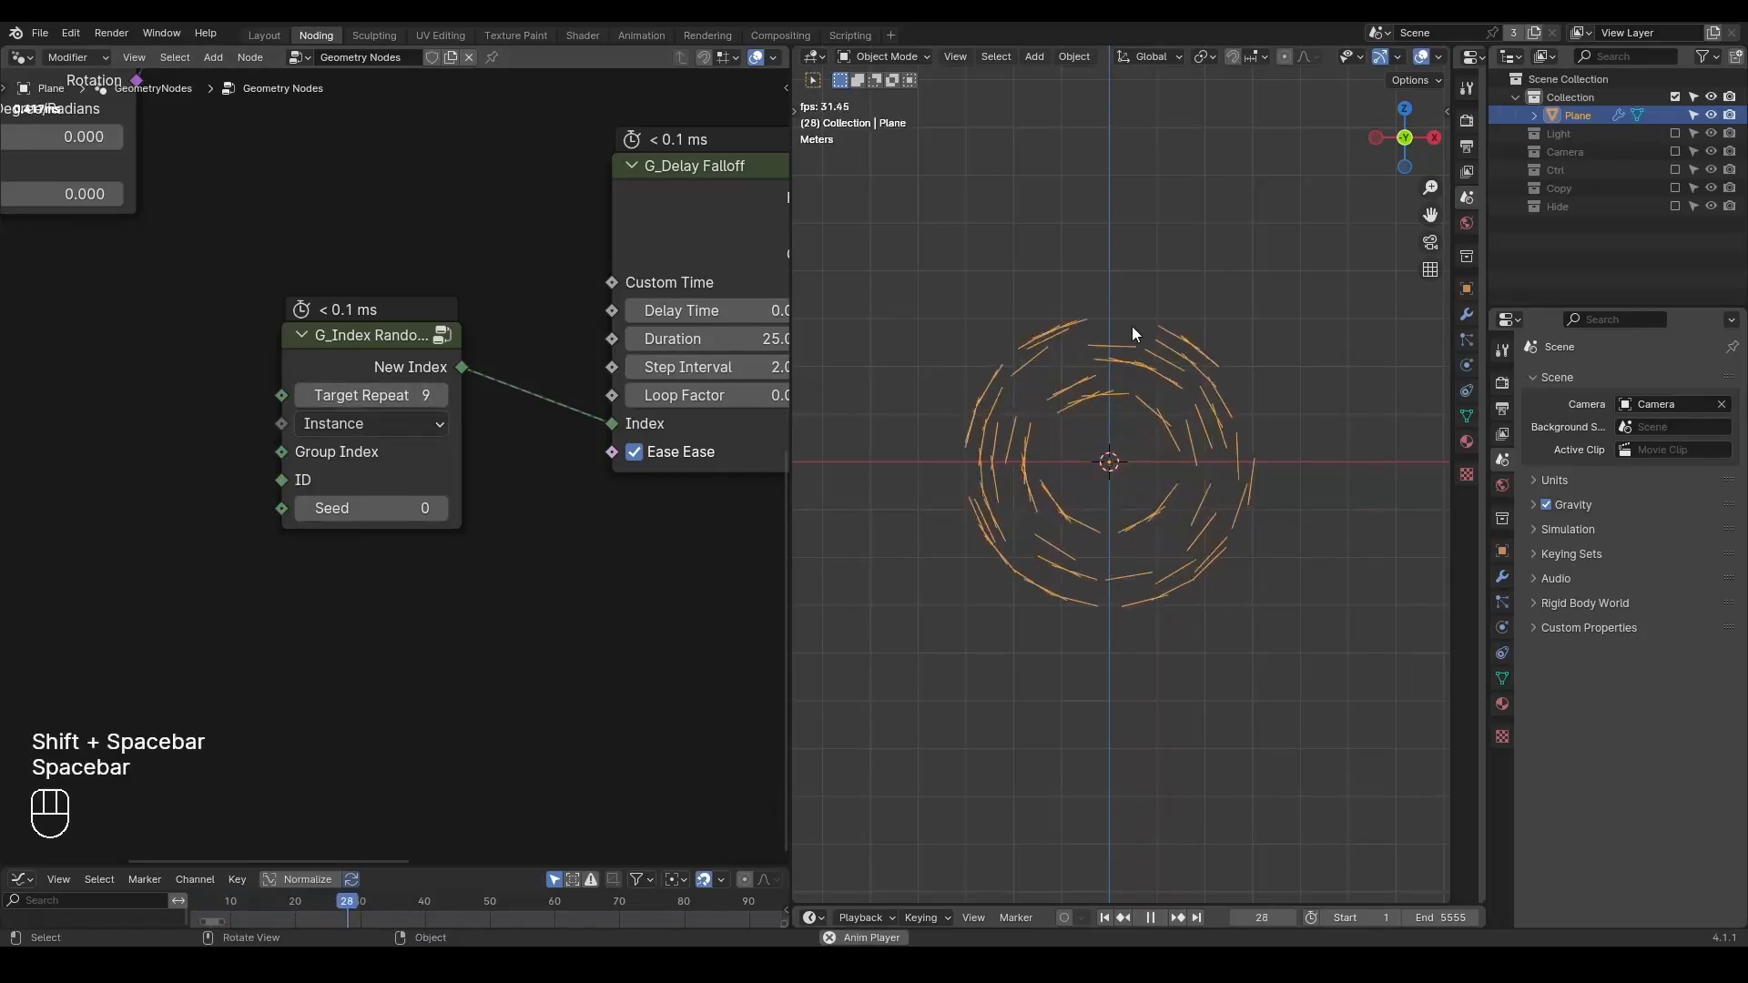
{"action": "key", "text": "shift+space"}
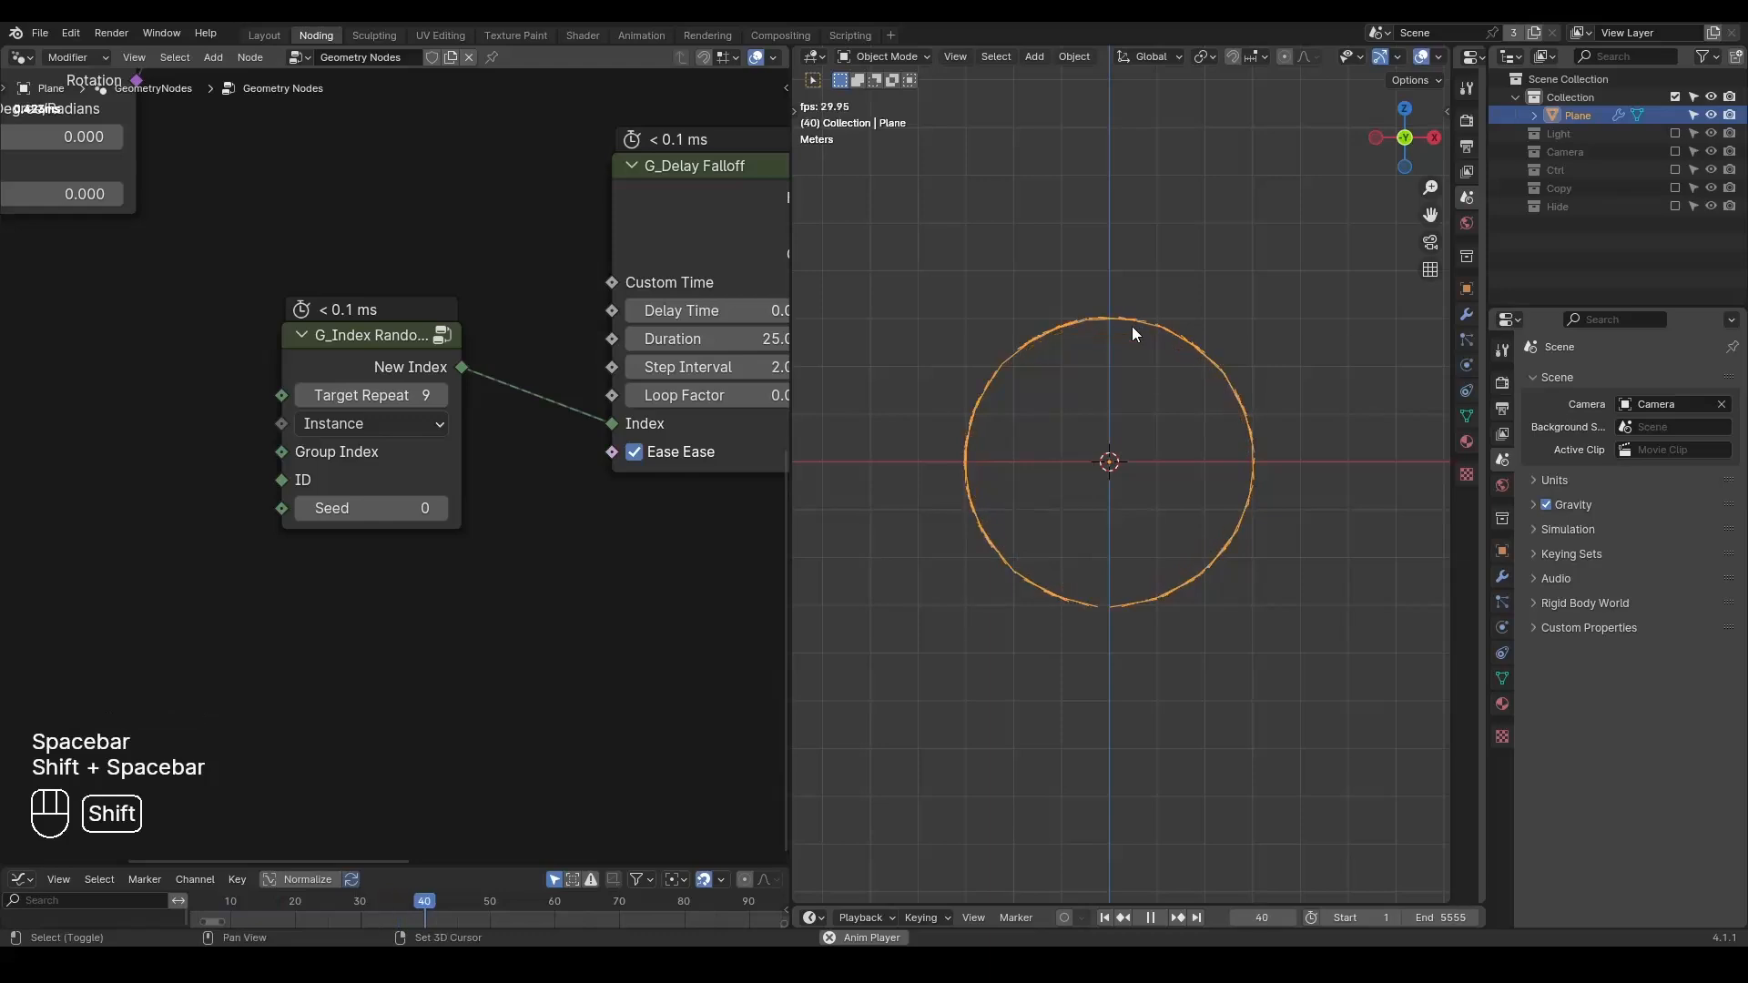
{"action": "key", "text": "shift+space"}
{"action": "key", "text": "space"}
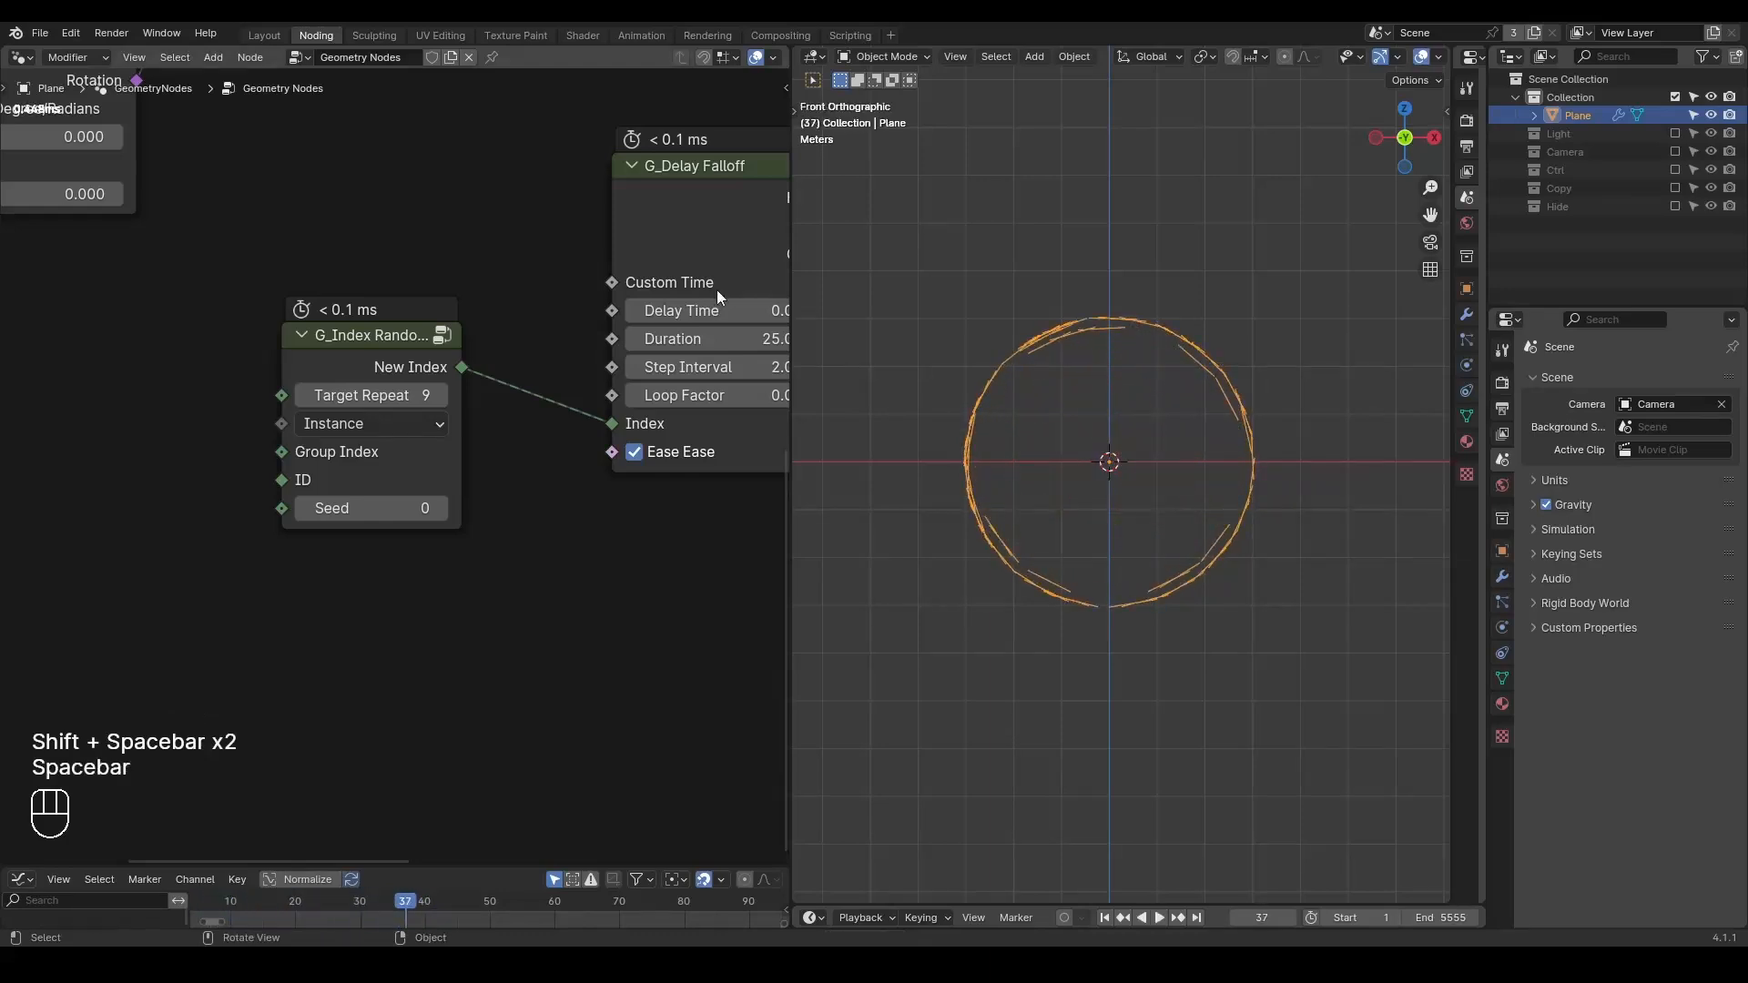
- Try a G_Index Converge node, connecting its New Index to the G_Delay Falloff node's Index in place of G_Index Randomize
{"action": "middle_click_drag", "start_coordinate": [400, 251], "coordinate": [376, 317]}
{"action": "left_click_drag", "start_coordinate": [355, 414], "coordinate": [338, 518]}
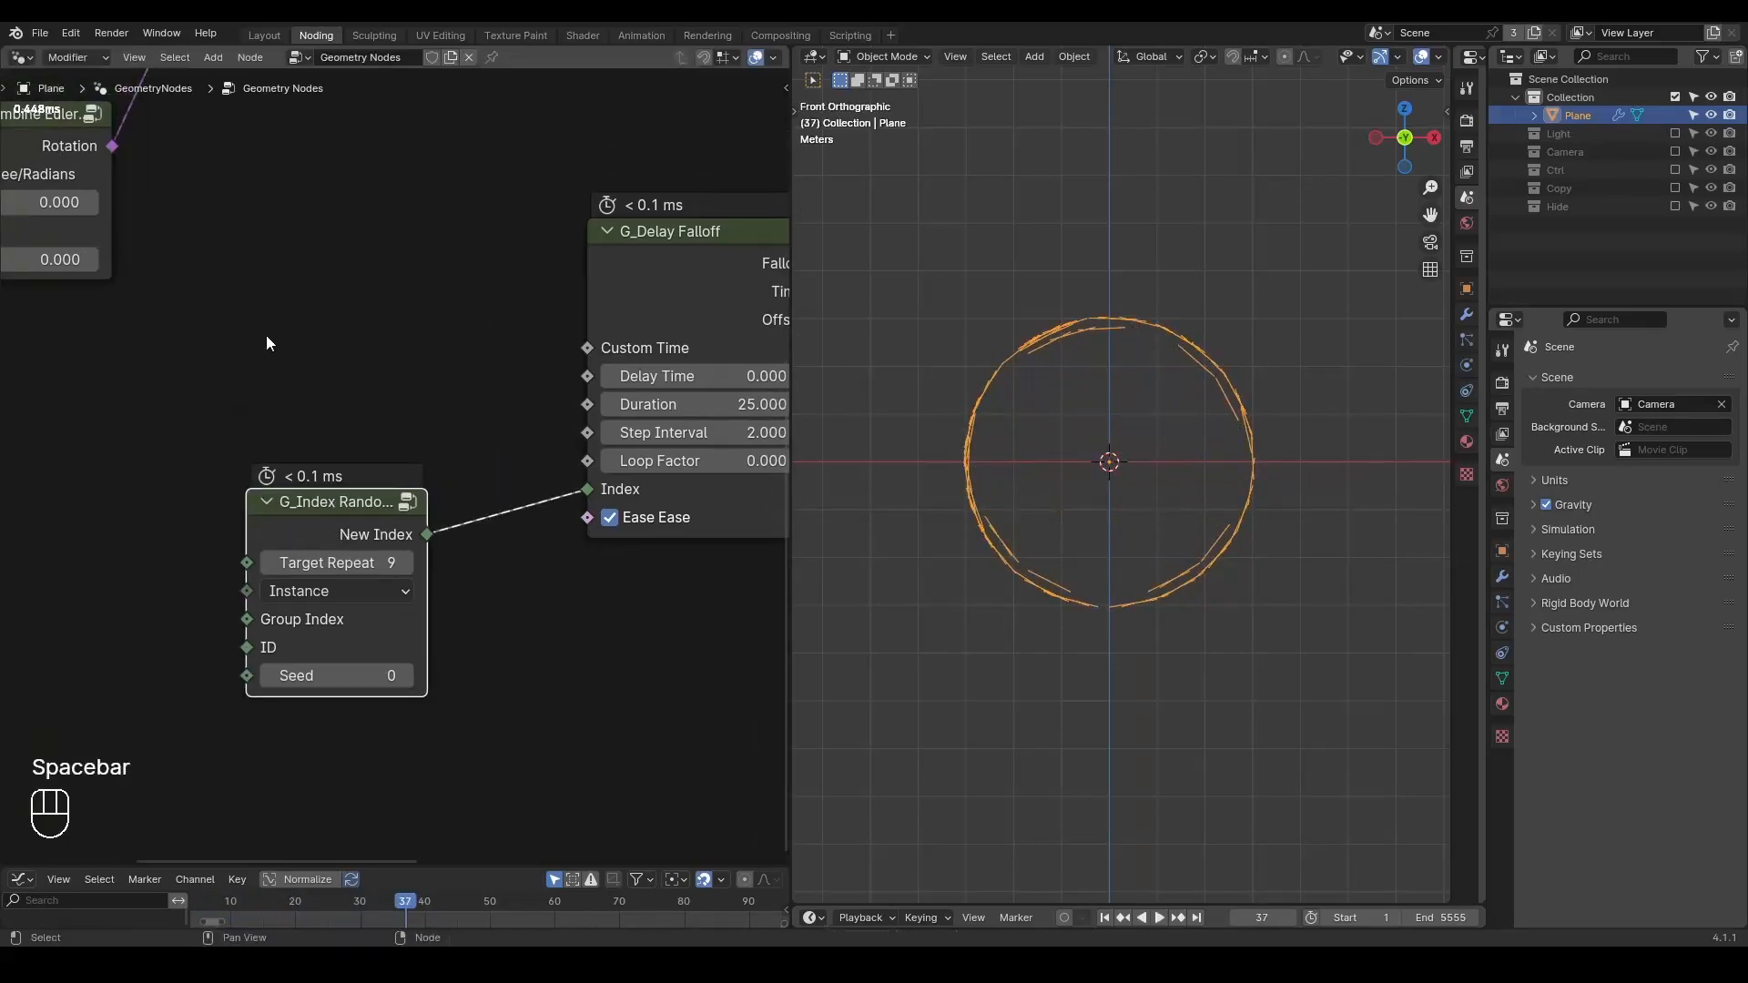
{"action": "key", "text": "ctrl+a"}
{"action": "type", "text": "index converge"}
{"action": "key", "text": "Return"}
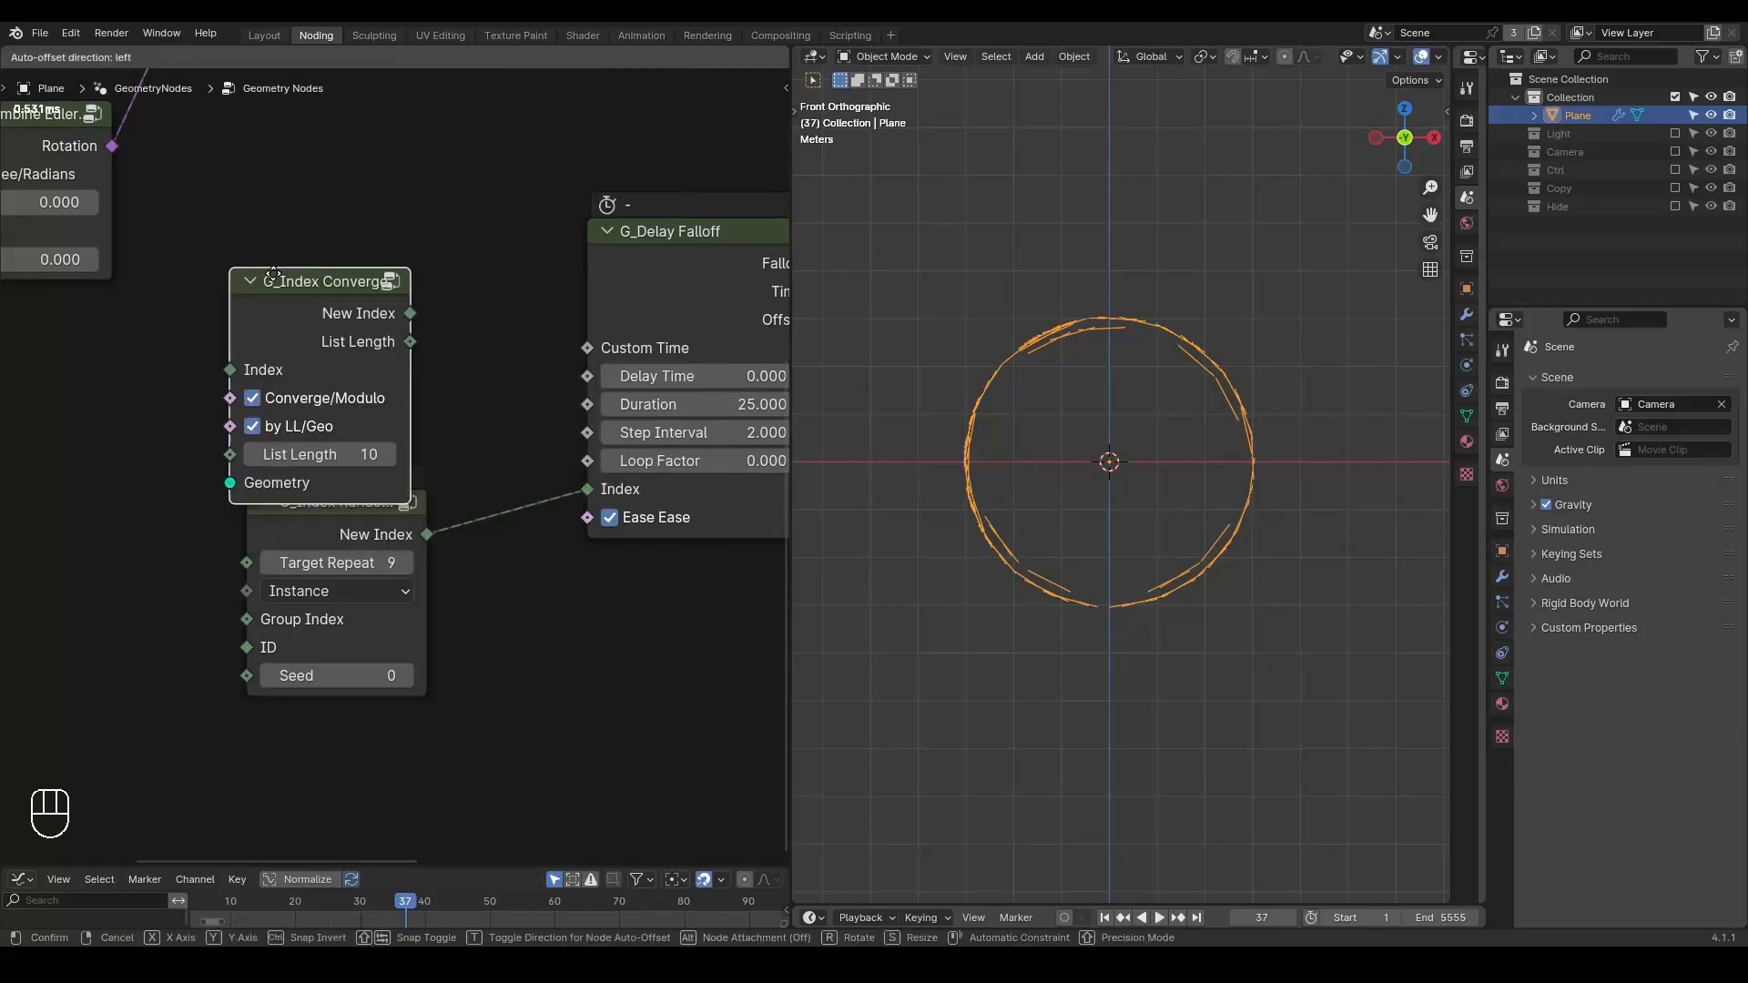
{"action": "left_click_drag", "start_coordinate": [422, 239], "coordinate": [585, 488]}
- Play the animation from the first frame to examine the effect of the G_Index Converge node
{"action": "key", "text": "shift+space"}
{"action": "key", "text": "space"}
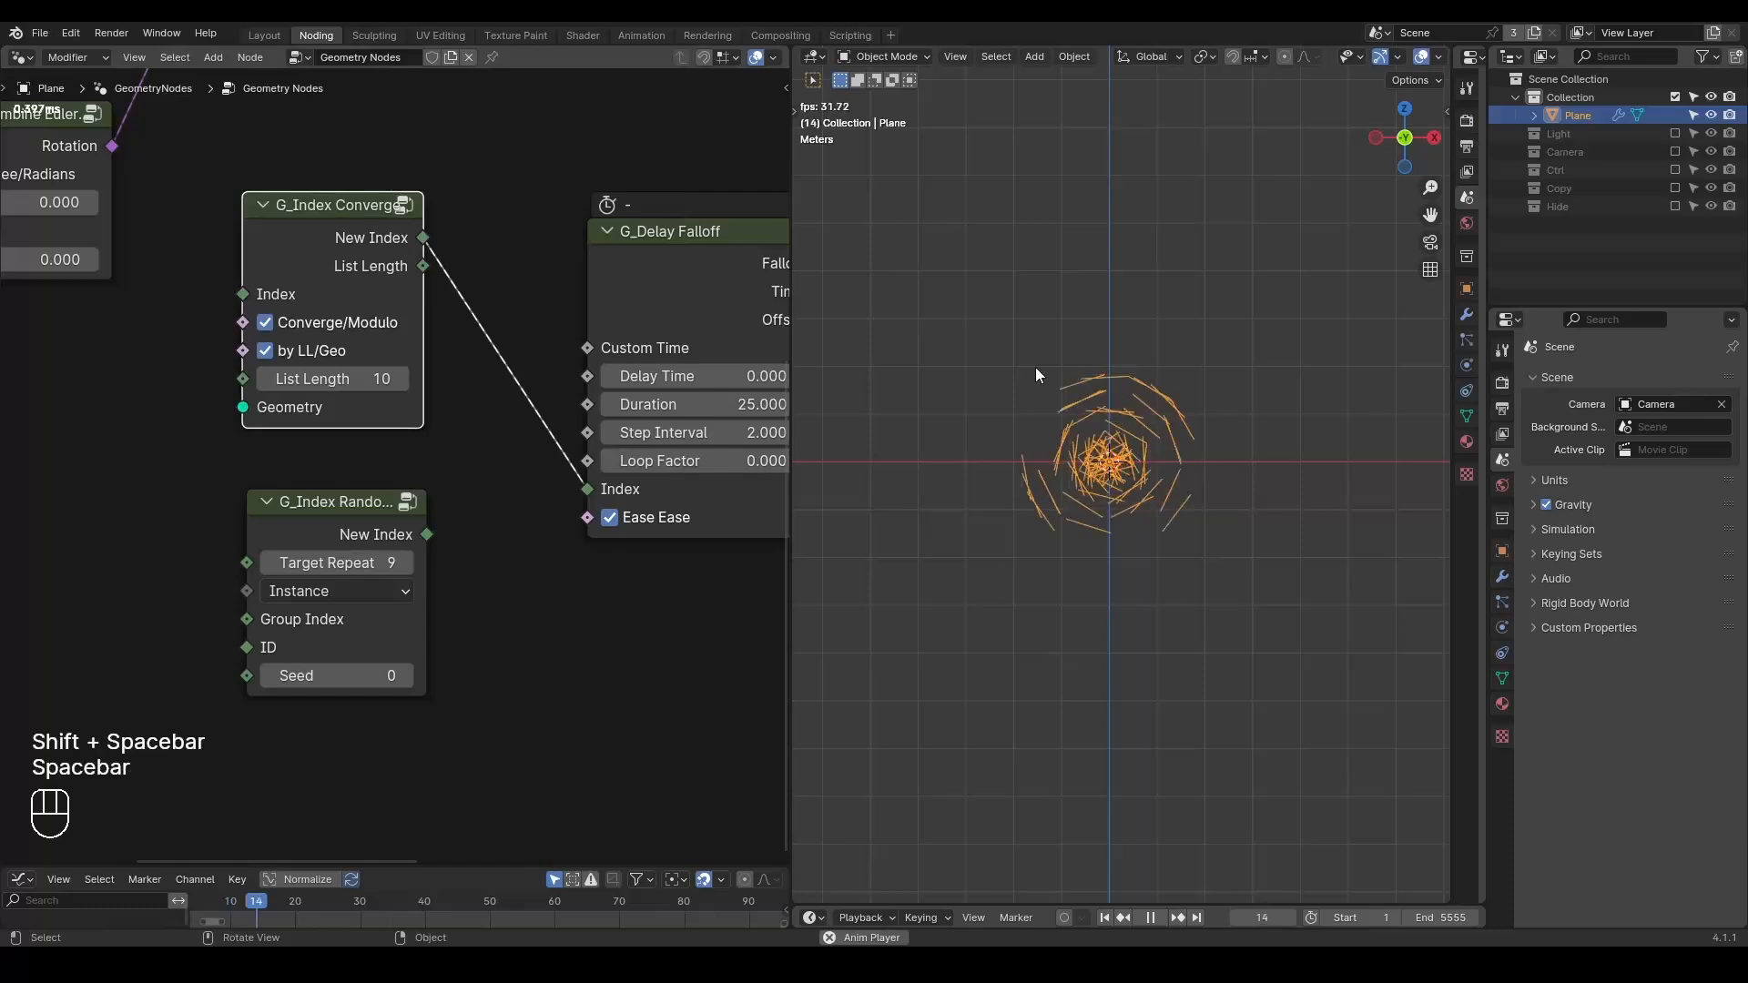
{"action": "key", "text": "space"}
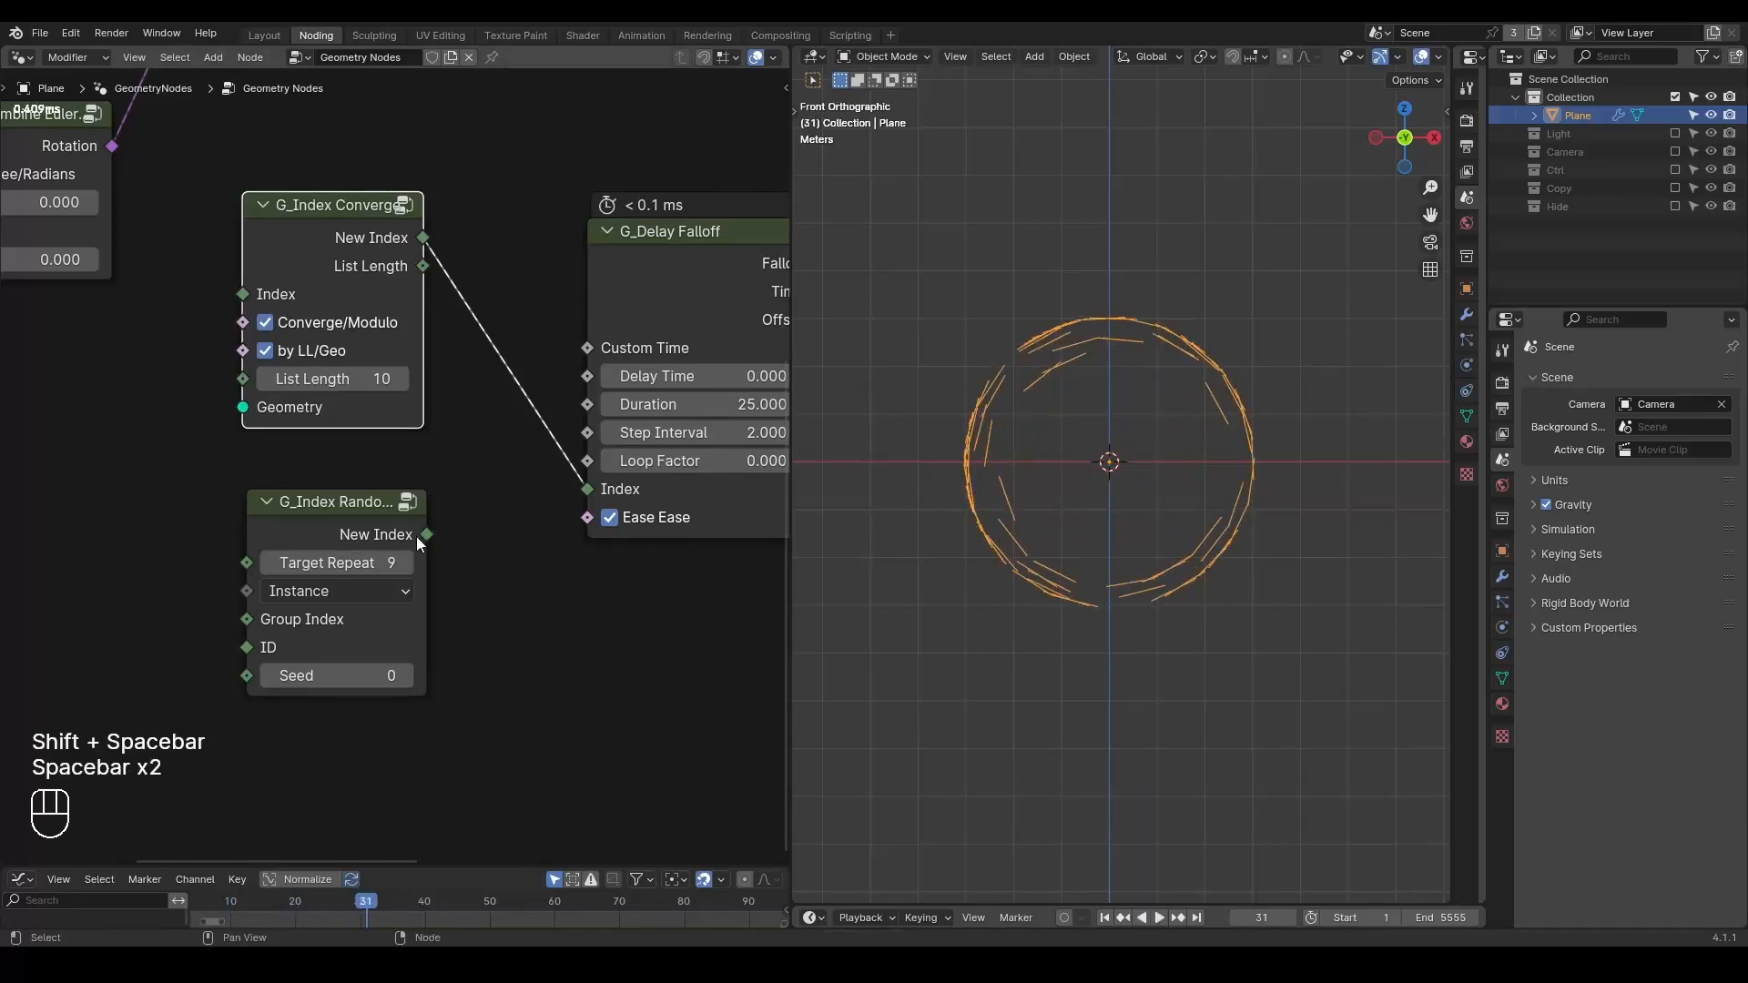
- Reconnect G_Index Randomize's New Index to G_Delay Falloff's Index and delete the G_Index Converge node
{"action": "left_click_drag", "start_coordinate": [423, 537], "coordinate": [500, 515]}
{"action": "left_click", "coordinate": [402, 239]}
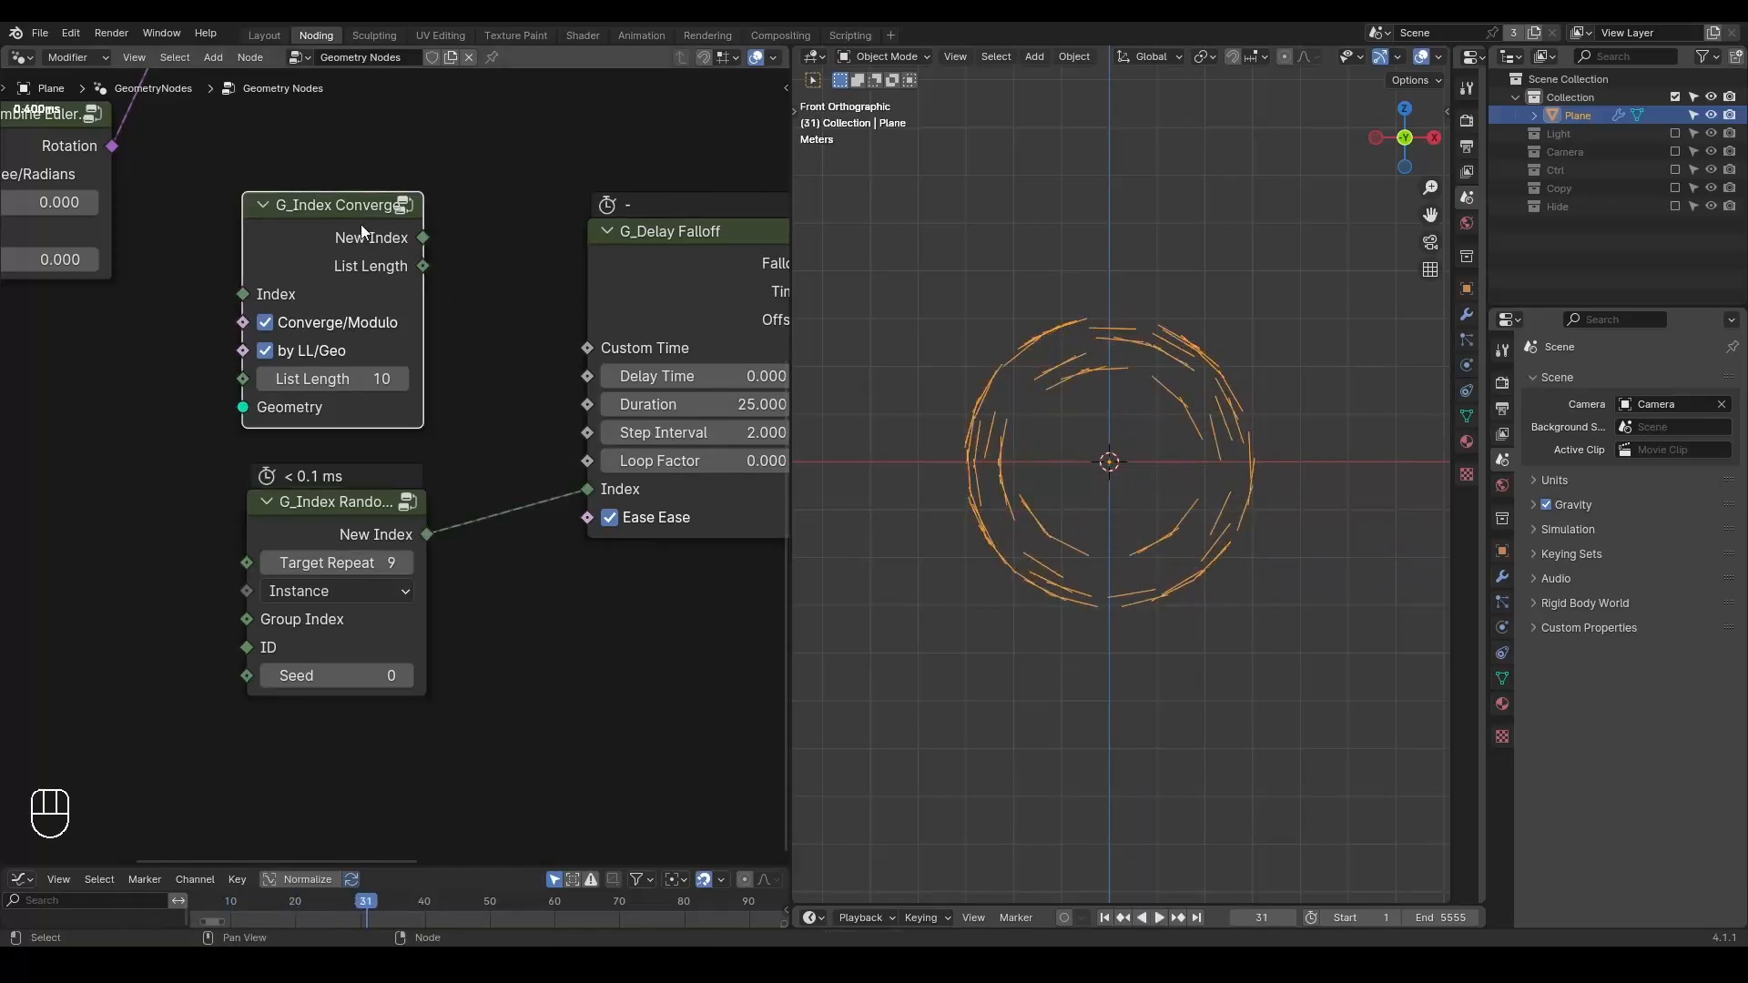
{"action": "key", "text": "x"}
{"action": "left_click_drag", "start_coordinate": [287, 518], "coordinate": [328, 474]}
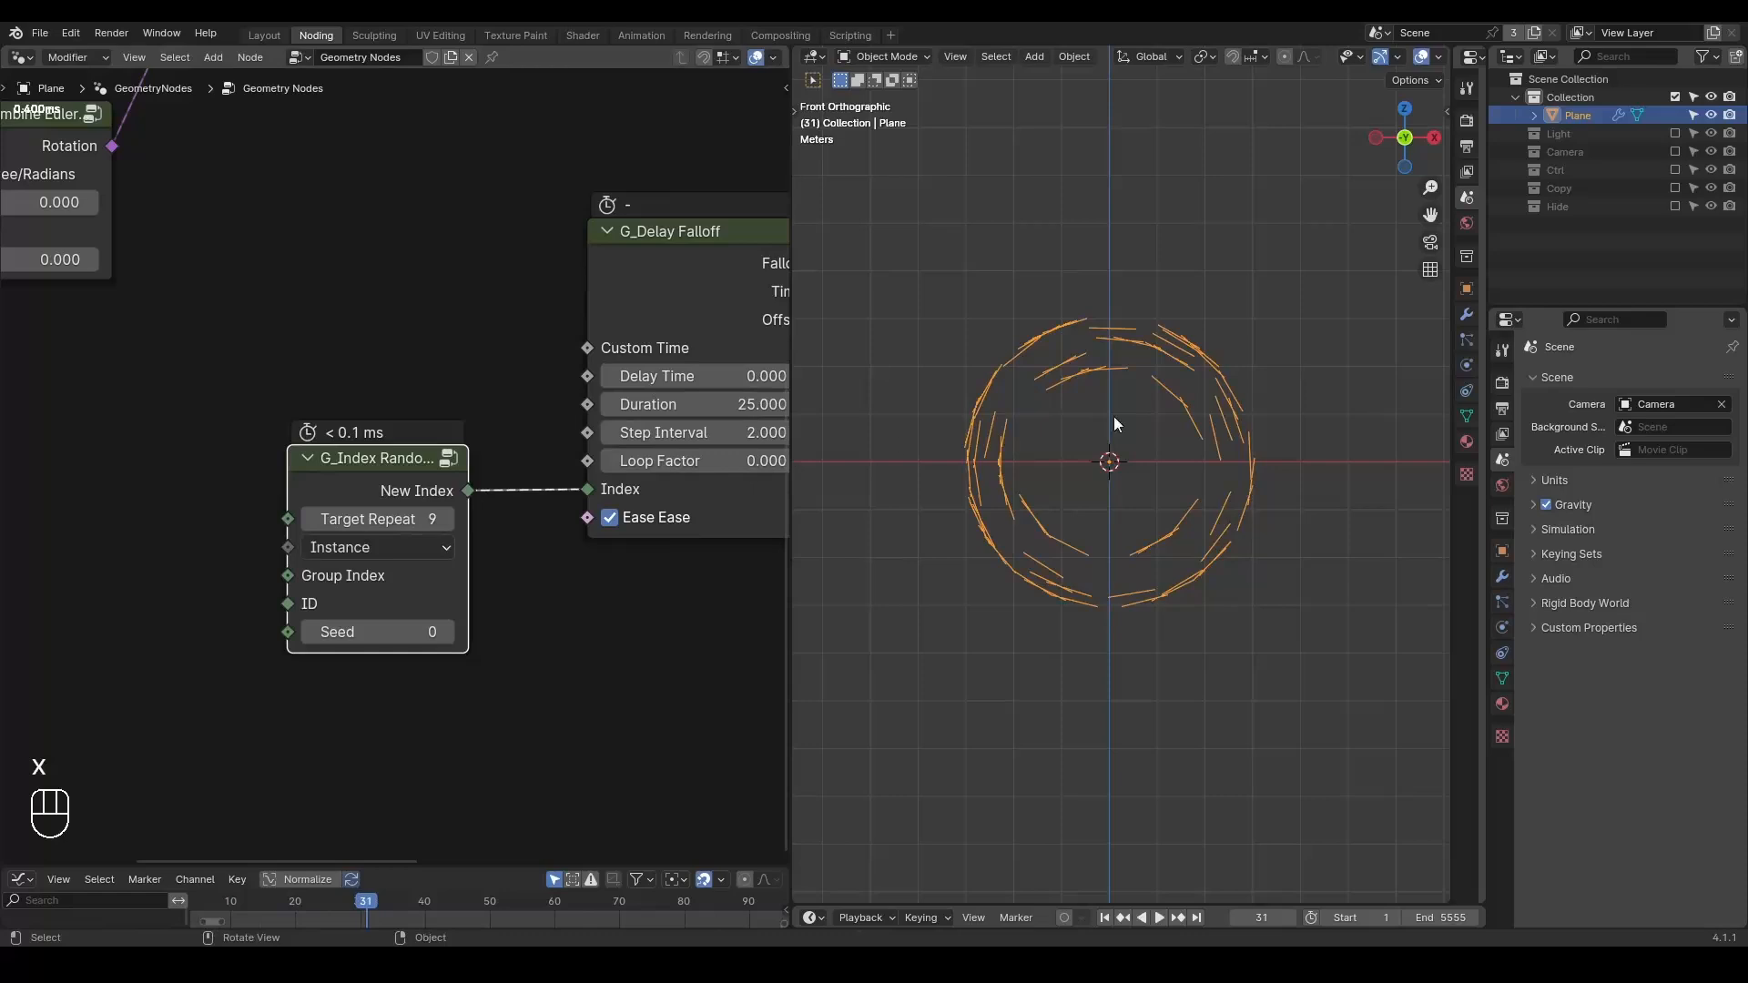
- Replay the animation several times from the first frame to examine the randomized outward motion of the lines
{"action": "key", "text": "shift+space"}
{"action": "key", "text": "space"}
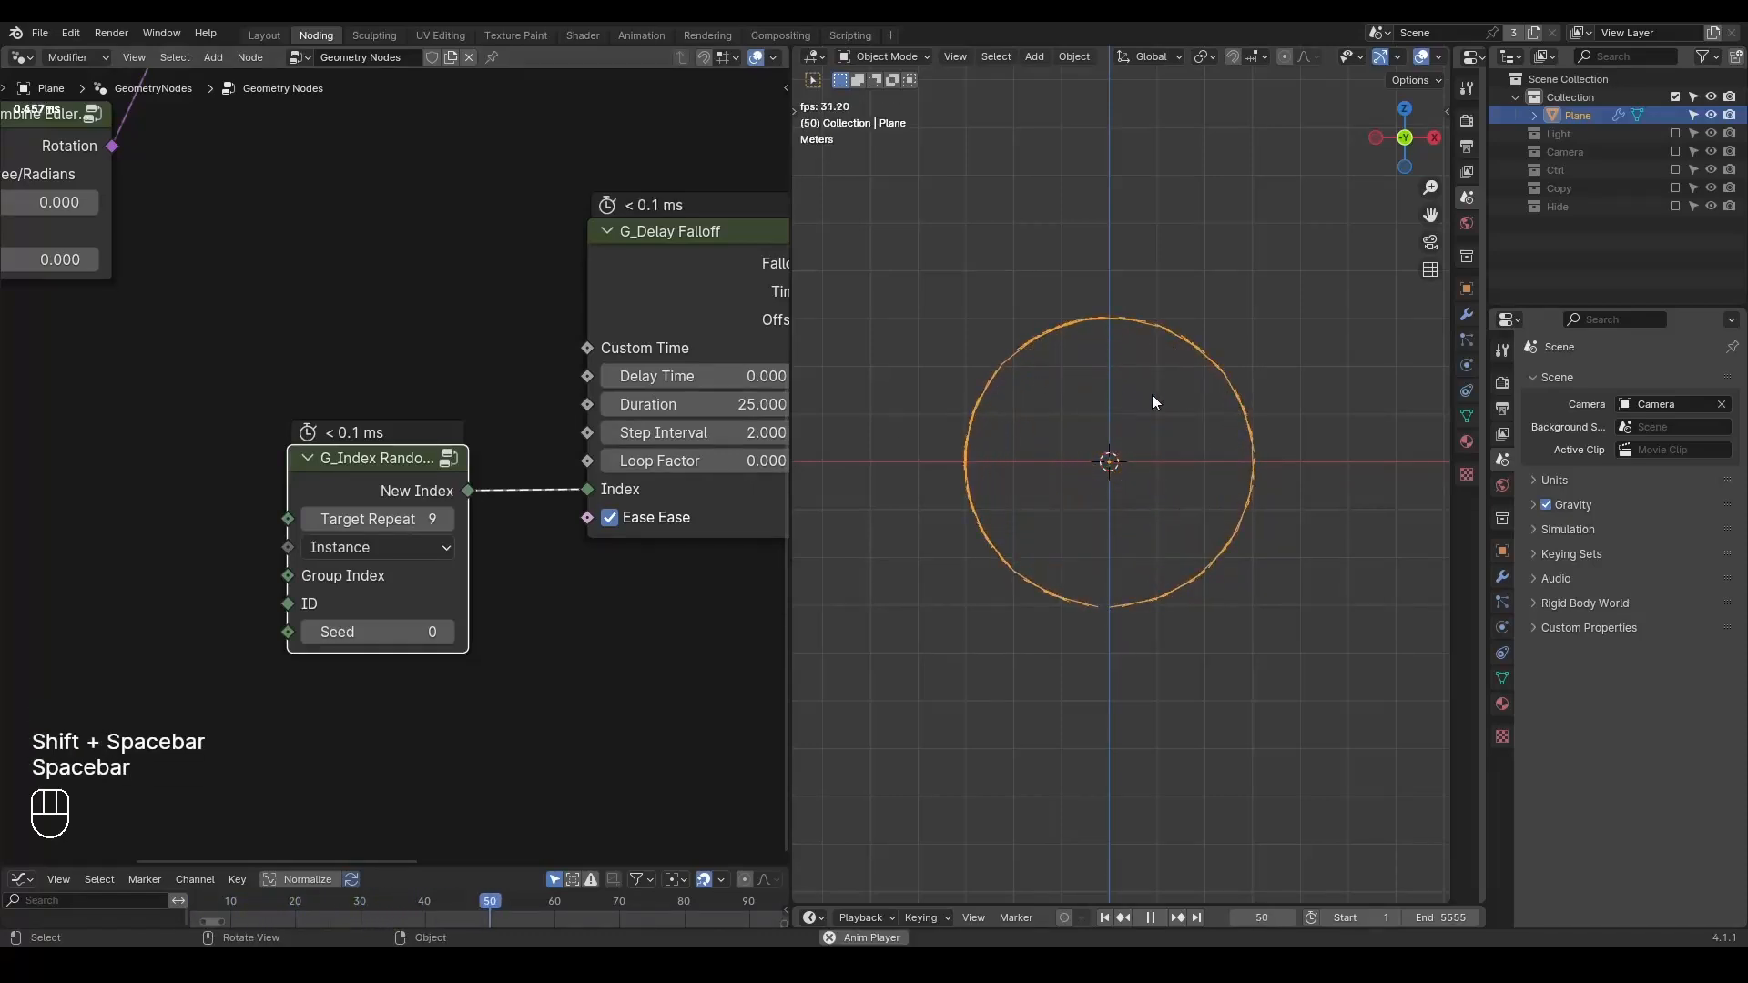
{"action": "key", "text": "space"}
{"action": "key", "text": "shift+space"}
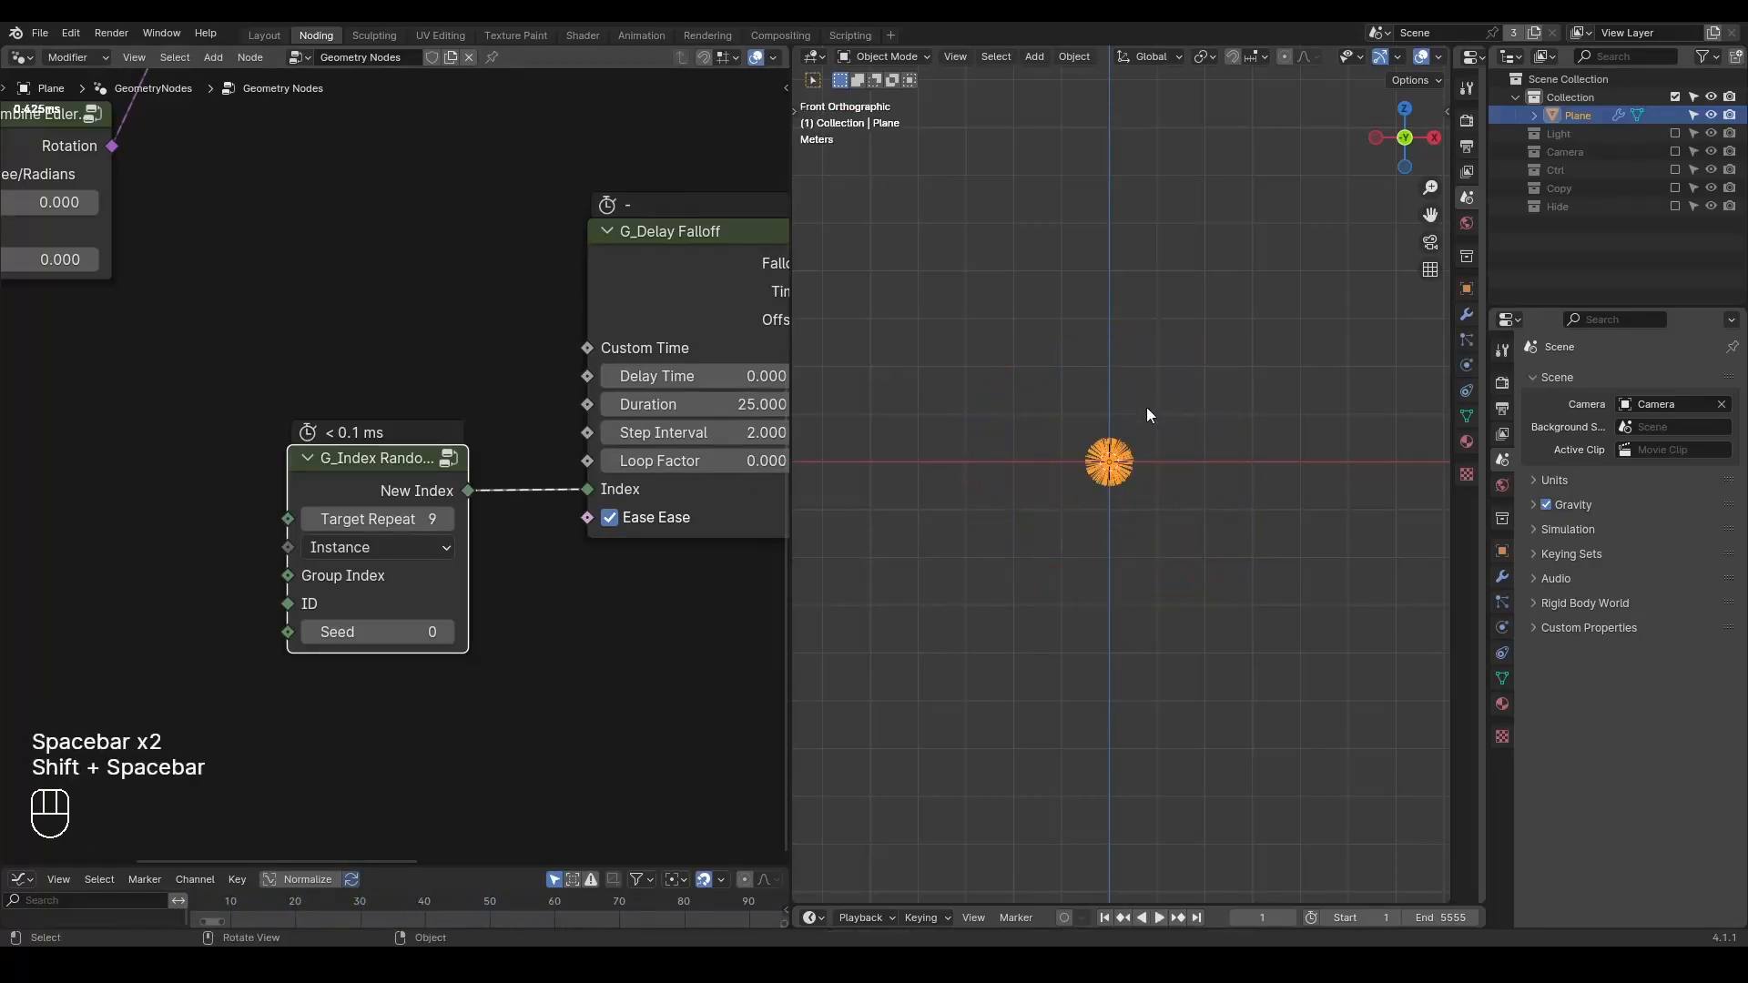
{"action": "key", "text": "space"}
{"action": "key", "text": "space"}
{"action": "key", "text": "shift+space"}
{"action": "key", "text": "space"}
{"action": "key", "text": "space"}
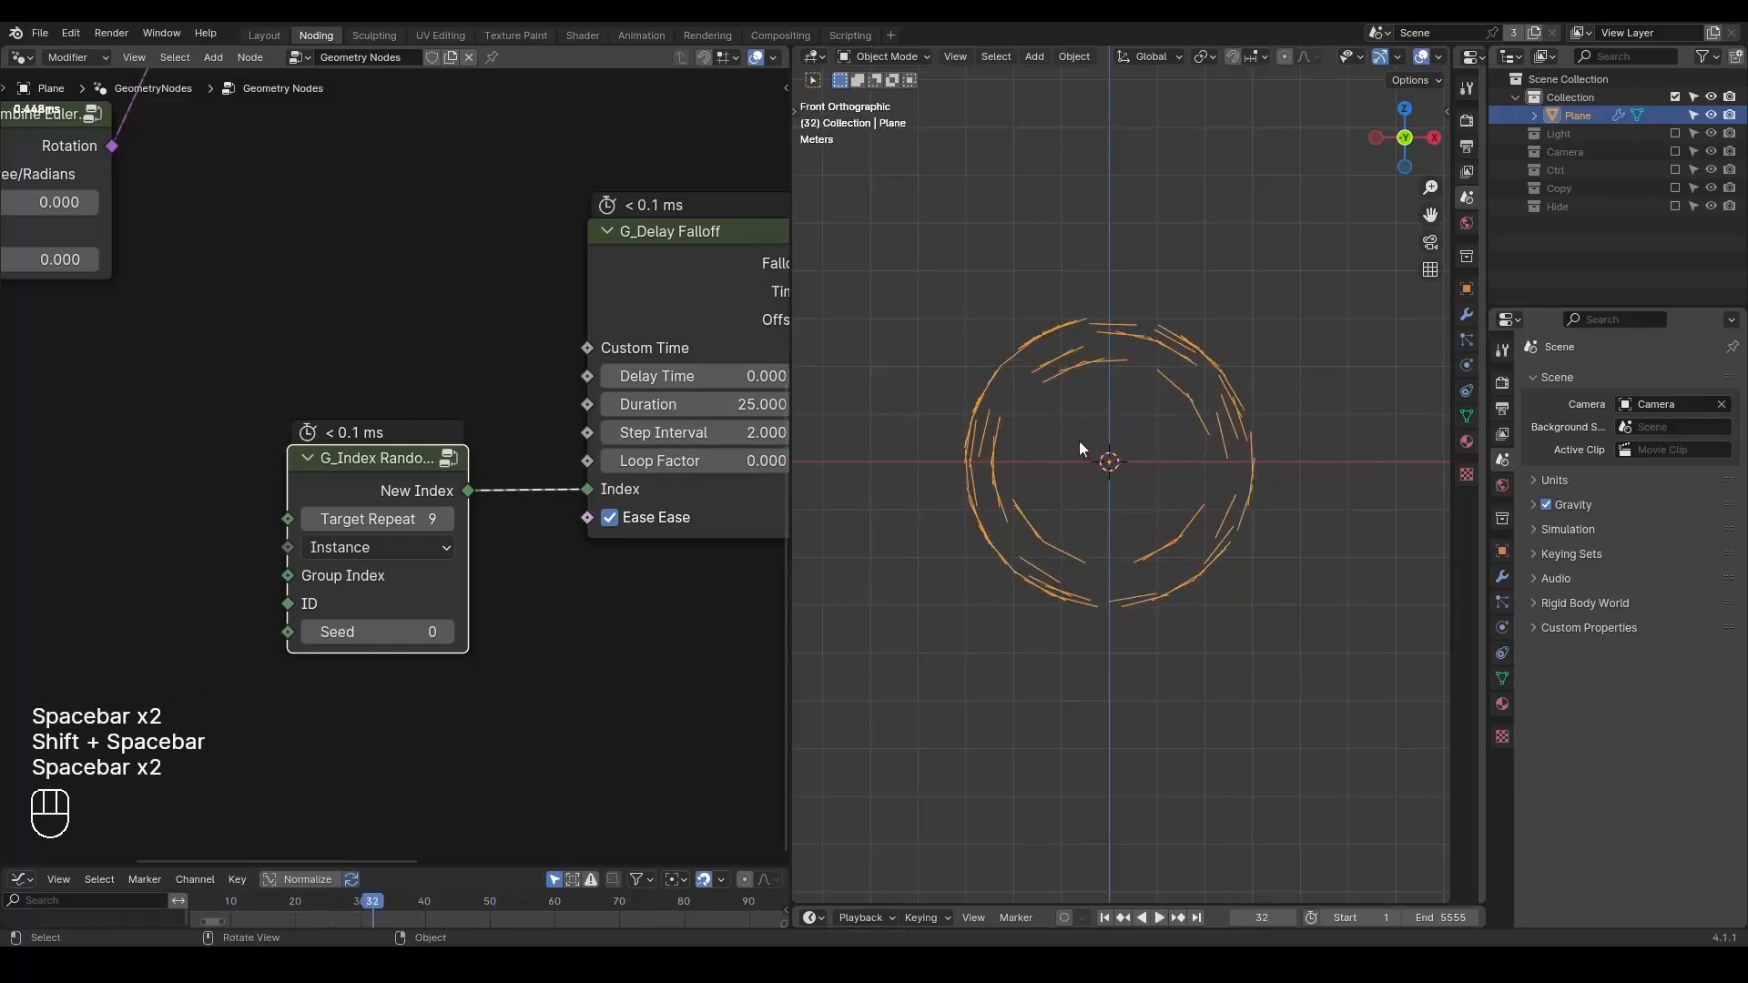
- Return to the first frame and insert a Scale Instances node between the point instancing and Translate Instances nodes
{"action": "scroll", "coordinate": [596, 279], "scroll_direction": "down", "scroll_amount": 4}
{"action": "middle_click_drag", "start_coordinate": [642, 264], "coordinate": [471, 341]}
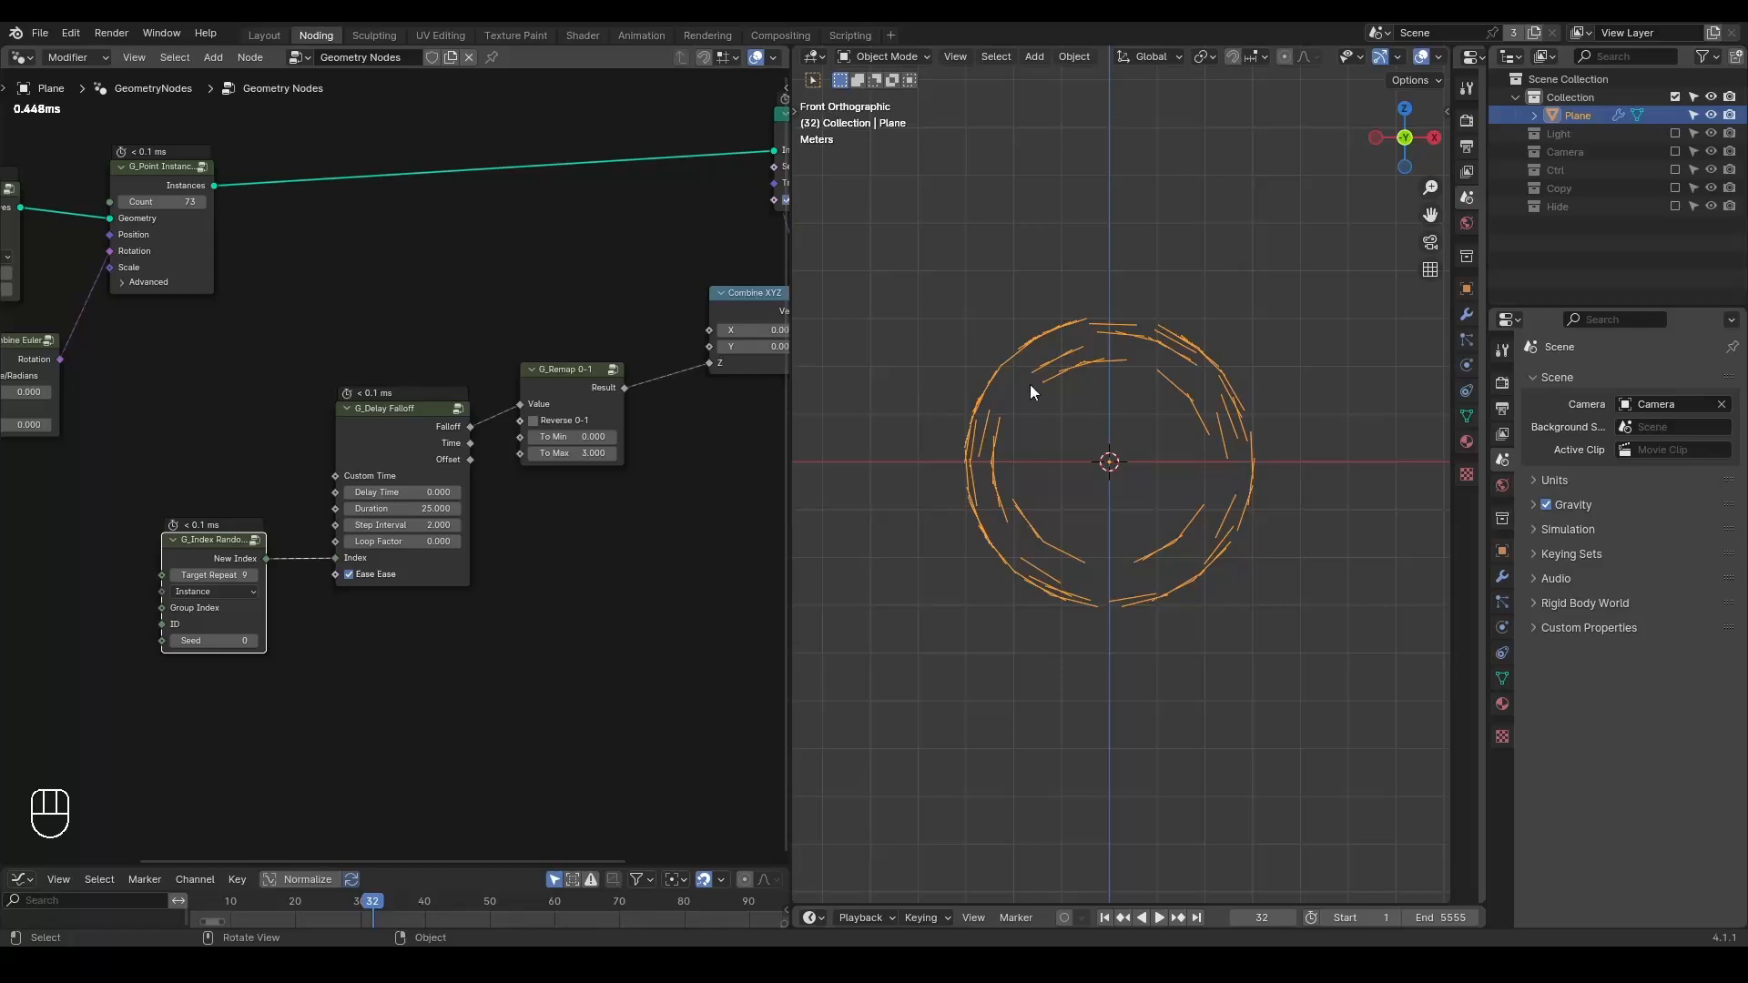
{"action": "key", "text": "shift+space"}
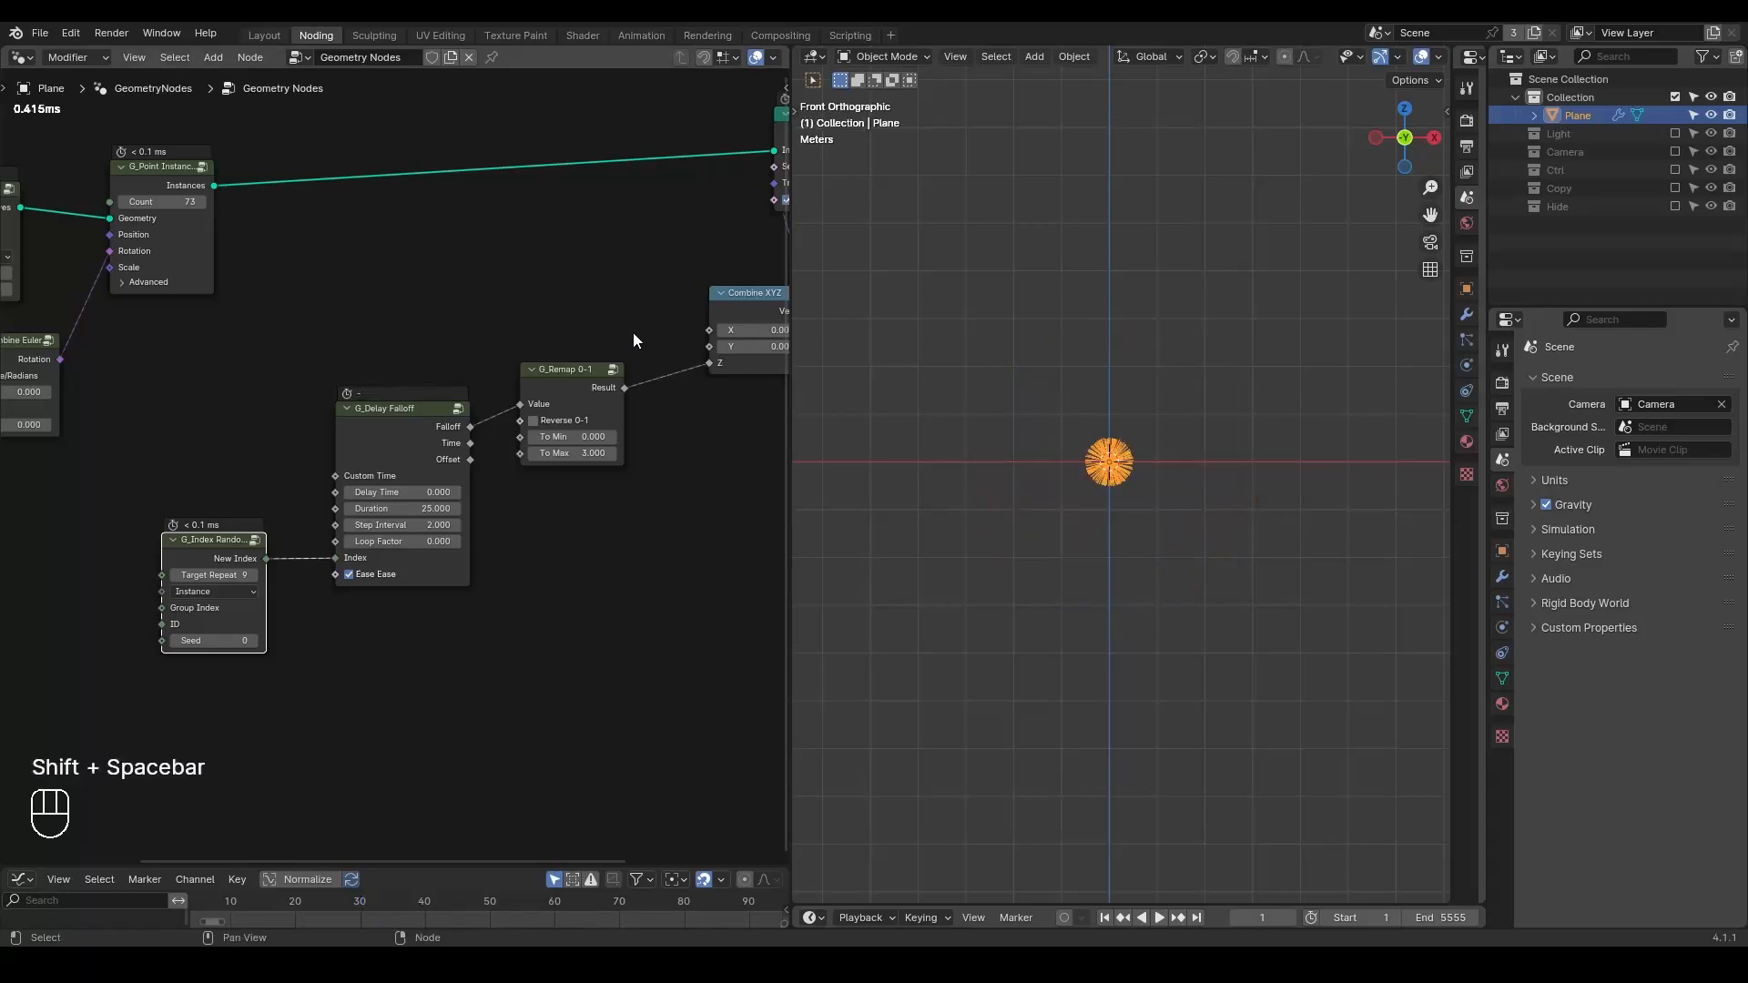
{"action": "key", "text": "shift+ctrl+alt+w"}
{"action": "key", "text": "shift+ctrl+alt+q"}
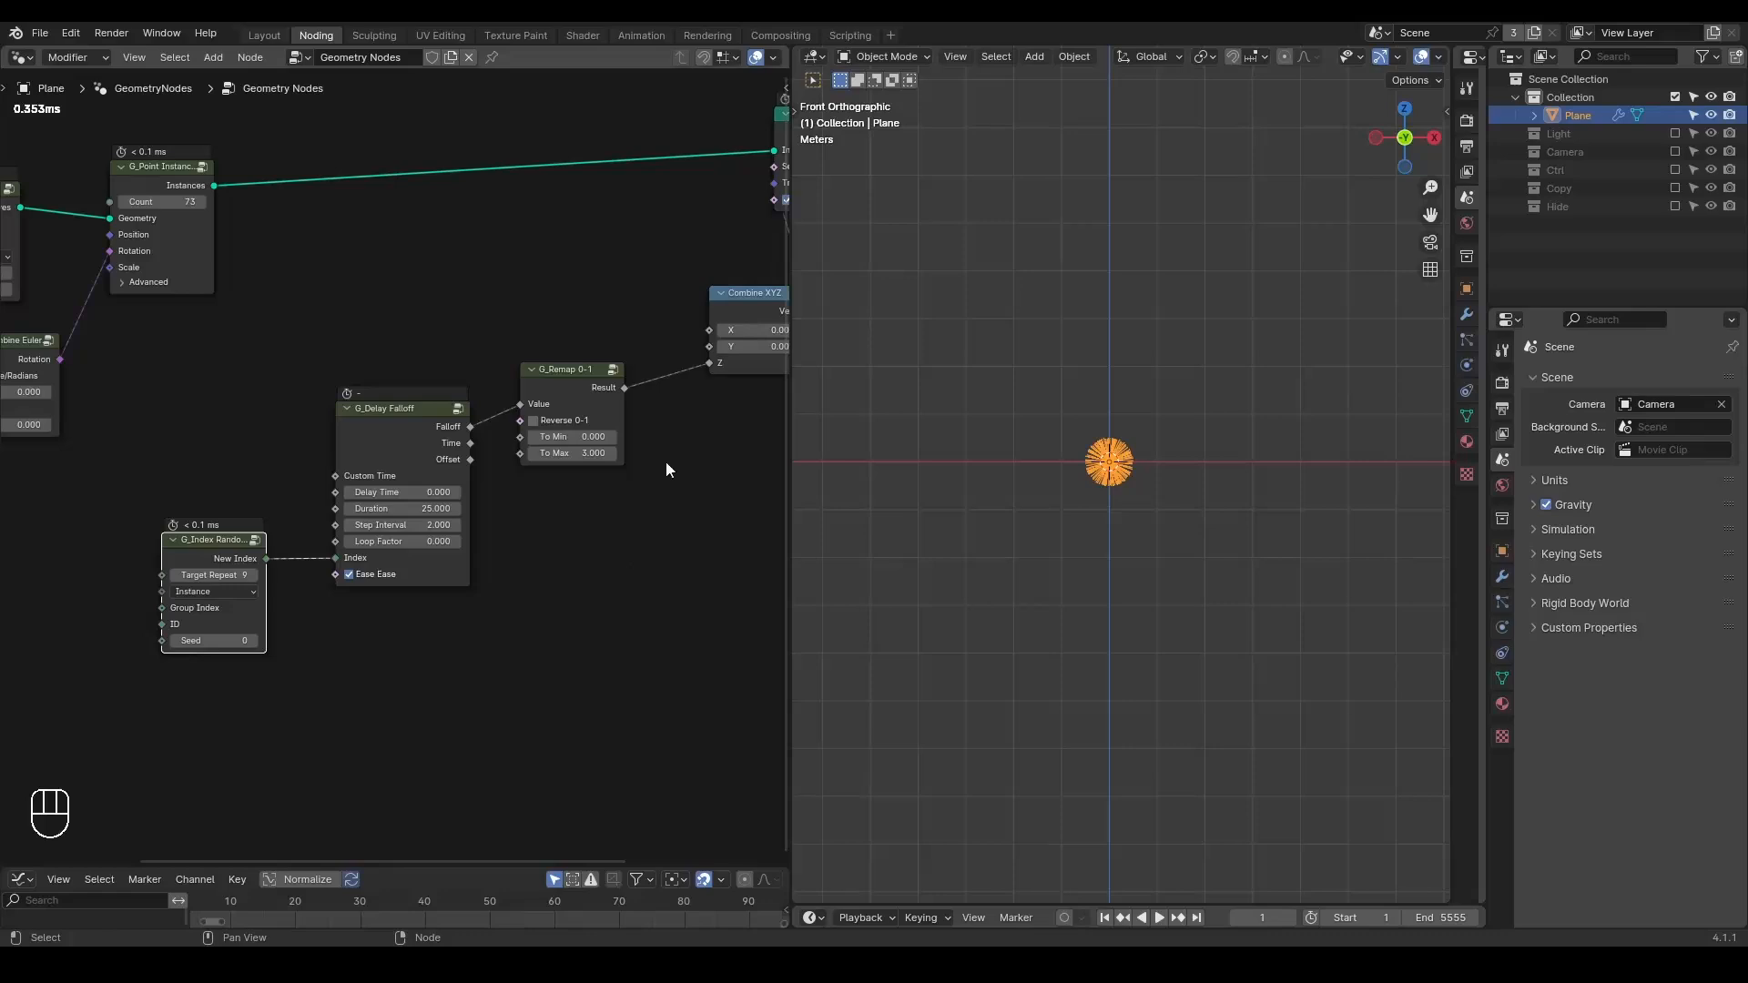
{"action": "middle_click_drag", "start_coordinate": [598, 273], "coordinate": [506, 369]}
{"action": "key", "text": "ctrl+a"}
{"action": "type", "text": "scal"}
{"action": "key", "text": "Down"}
{"action": "key", "text": "Down"}
{"action": "key", "text": "Return"}
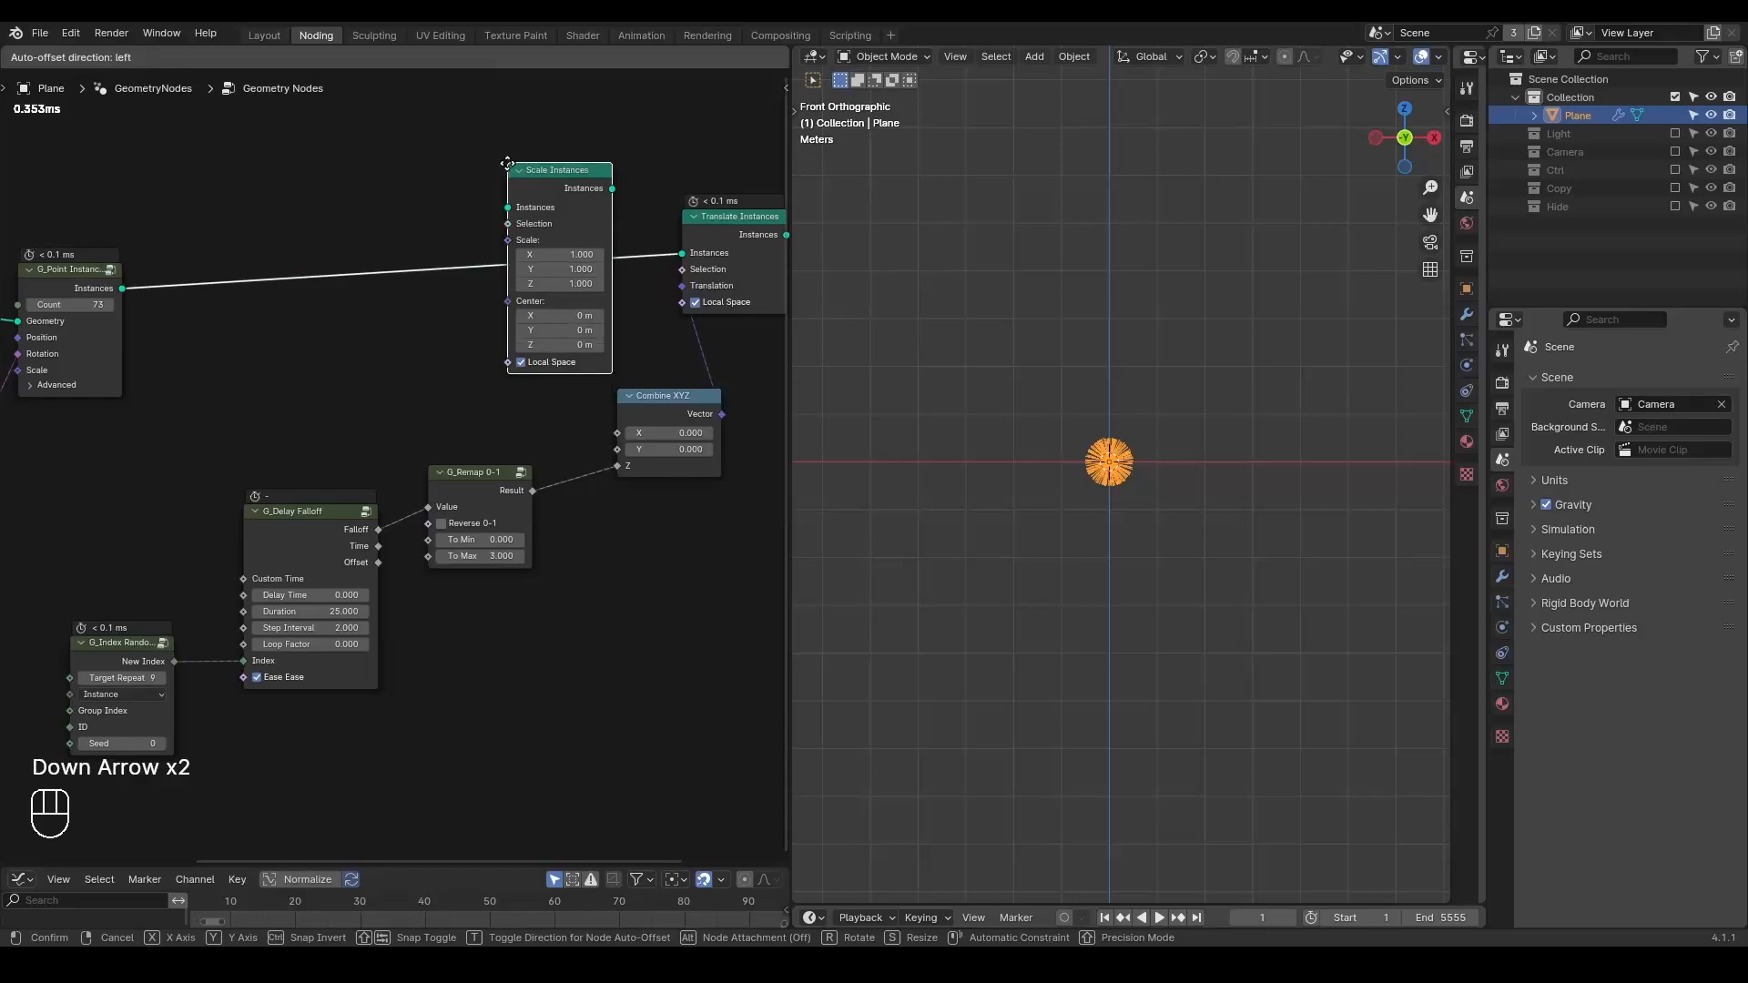
{"action": "left_click", "coordinate": [465, 190]}
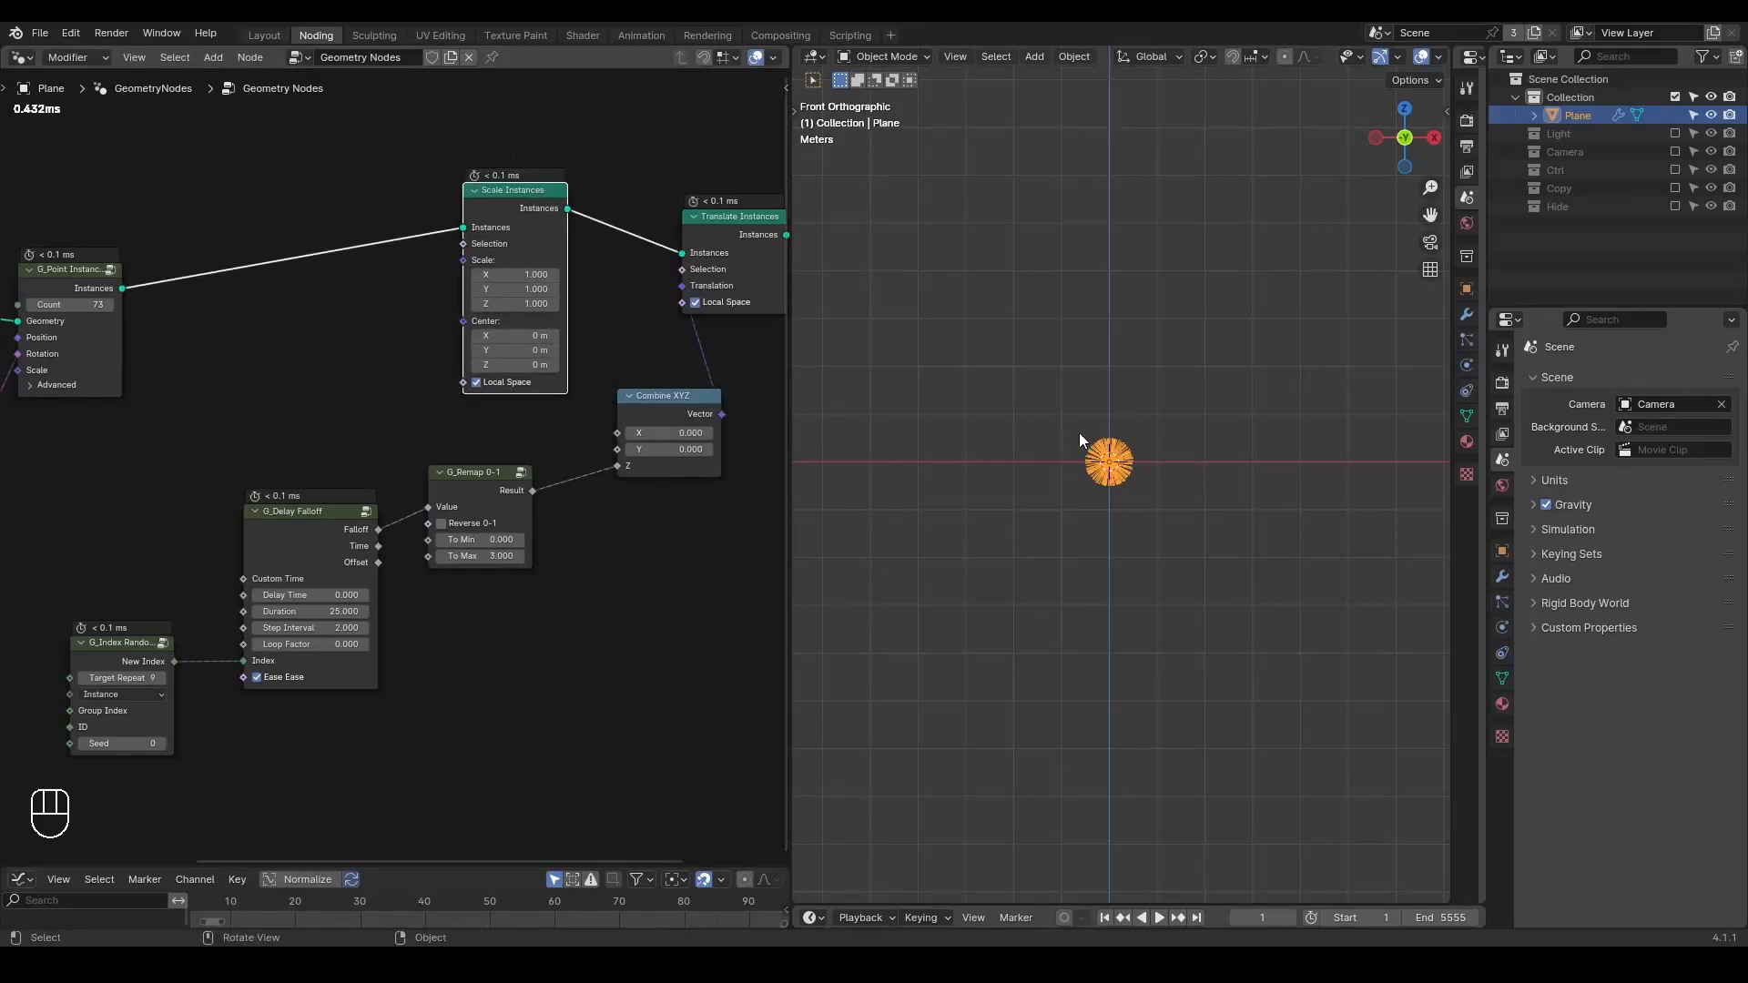
- Move the G_Delay Falloff and G_Index Randomize nodes away from G_Remap 0-1 to make room for another node
{"action": "middle_click_drag", "start_coordinate": [290, 516], "coordinate": [413, 428]}
{"action": "left_click_drag", "start_coordinate": [415, 350], "coordinate": [255, 551]}
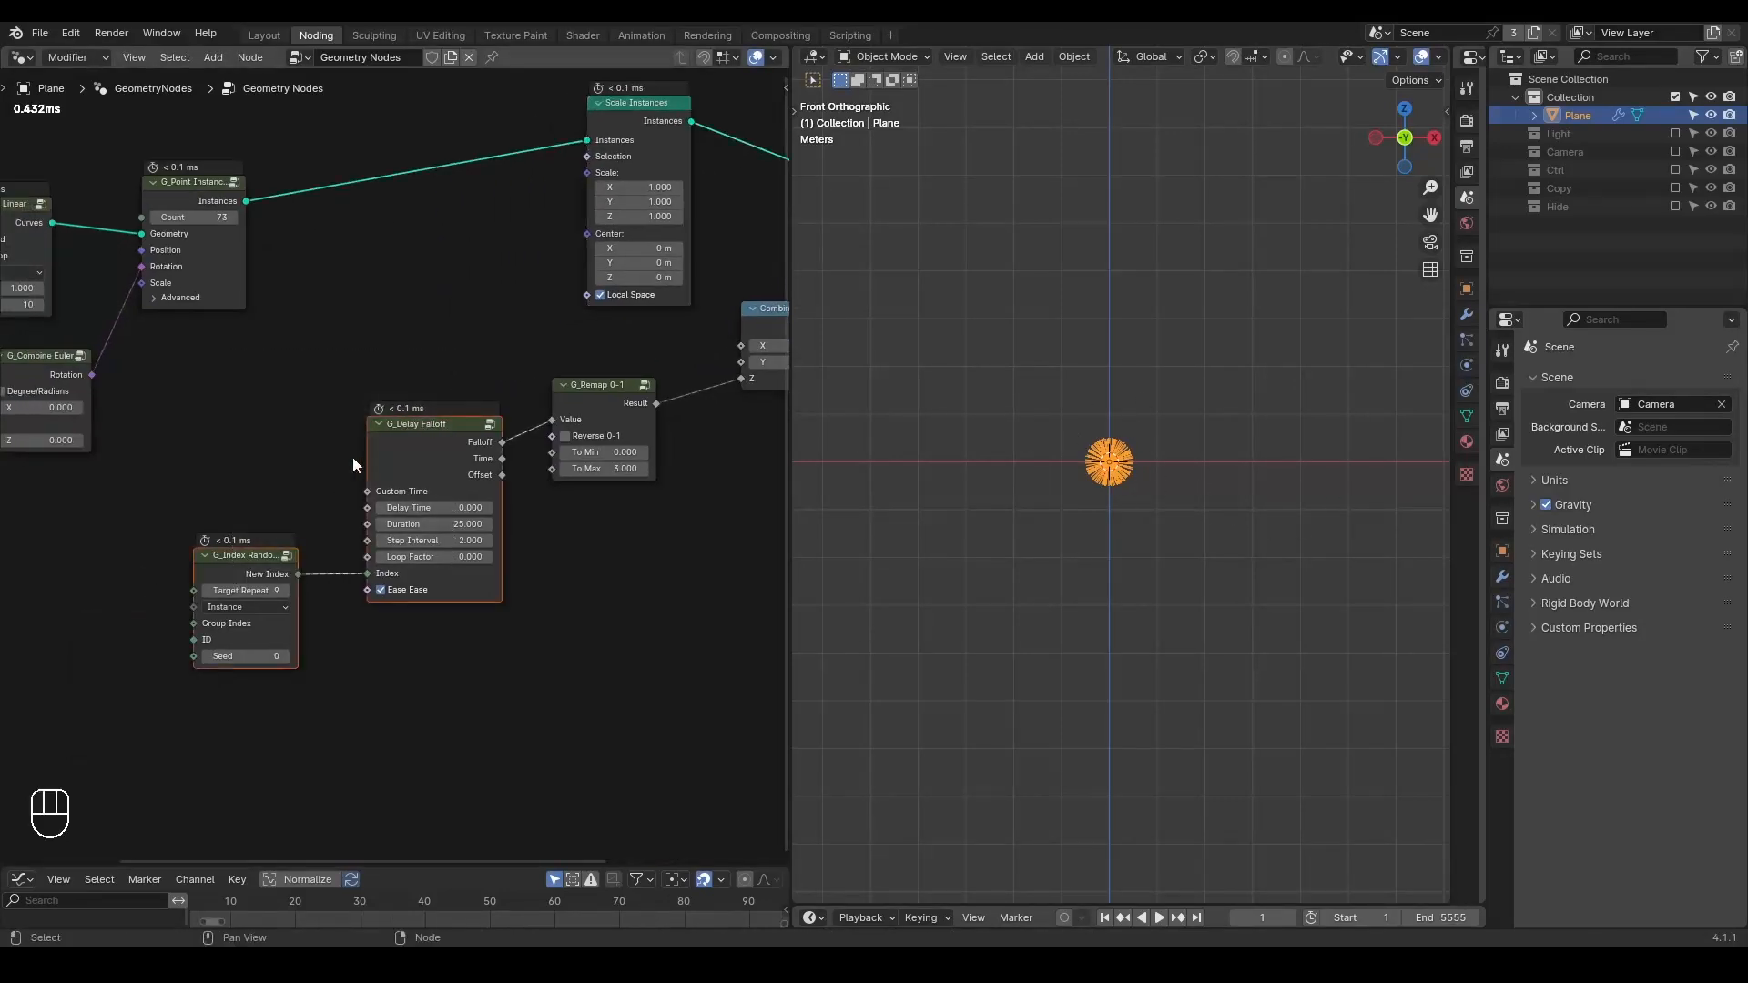
{"action": "key", "text": "g"}
{"action": "left_click", "coordinate": [148, 501]}
- Add a Float Curve node with its Value fed by G_Delay Falloff's Falloff output, and annotate the 0–1 range below it
{"action": "left_click_drag", "start_coordinate": [287, 478], "coordinate": [373, 342]}
{"action": "type", "text": "float c"}
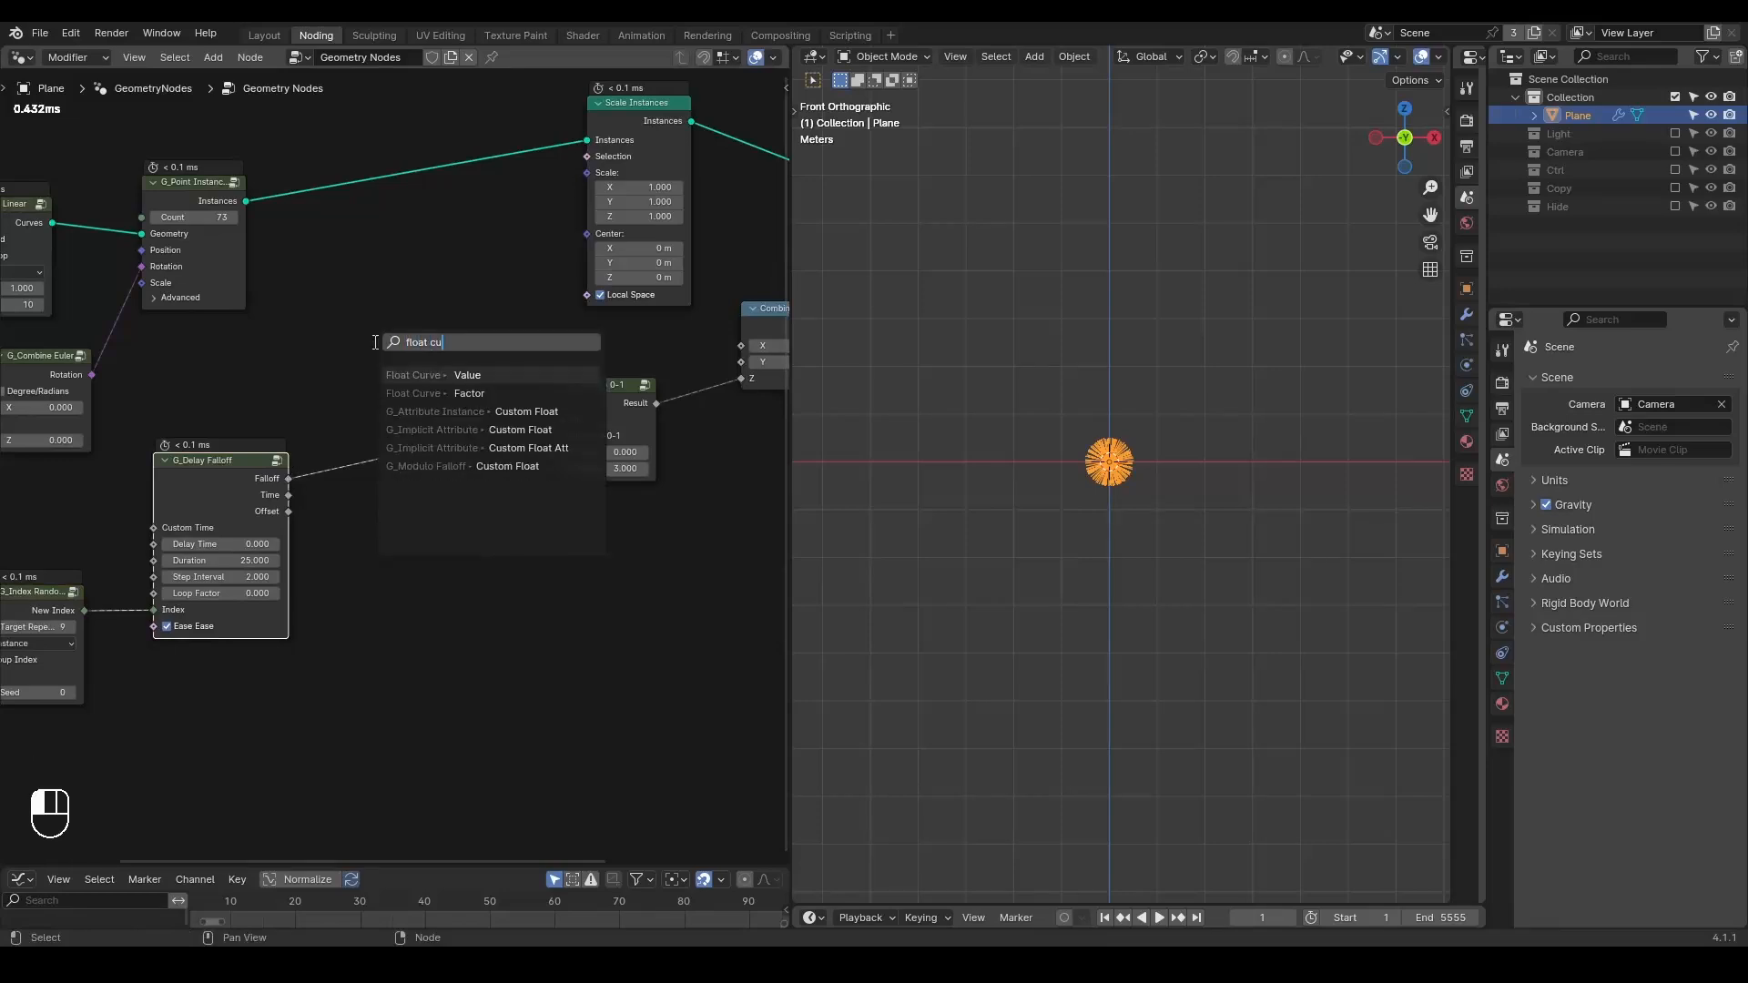
{"action": "type", "text": "u"}
{"action": "key", "text": "Return"}
{"action": "left_click", "coordinate": [339, 205]}
{"action": "left_click_drag", "start_coordinate": [371, 568], "coordinate": [393, 550]}
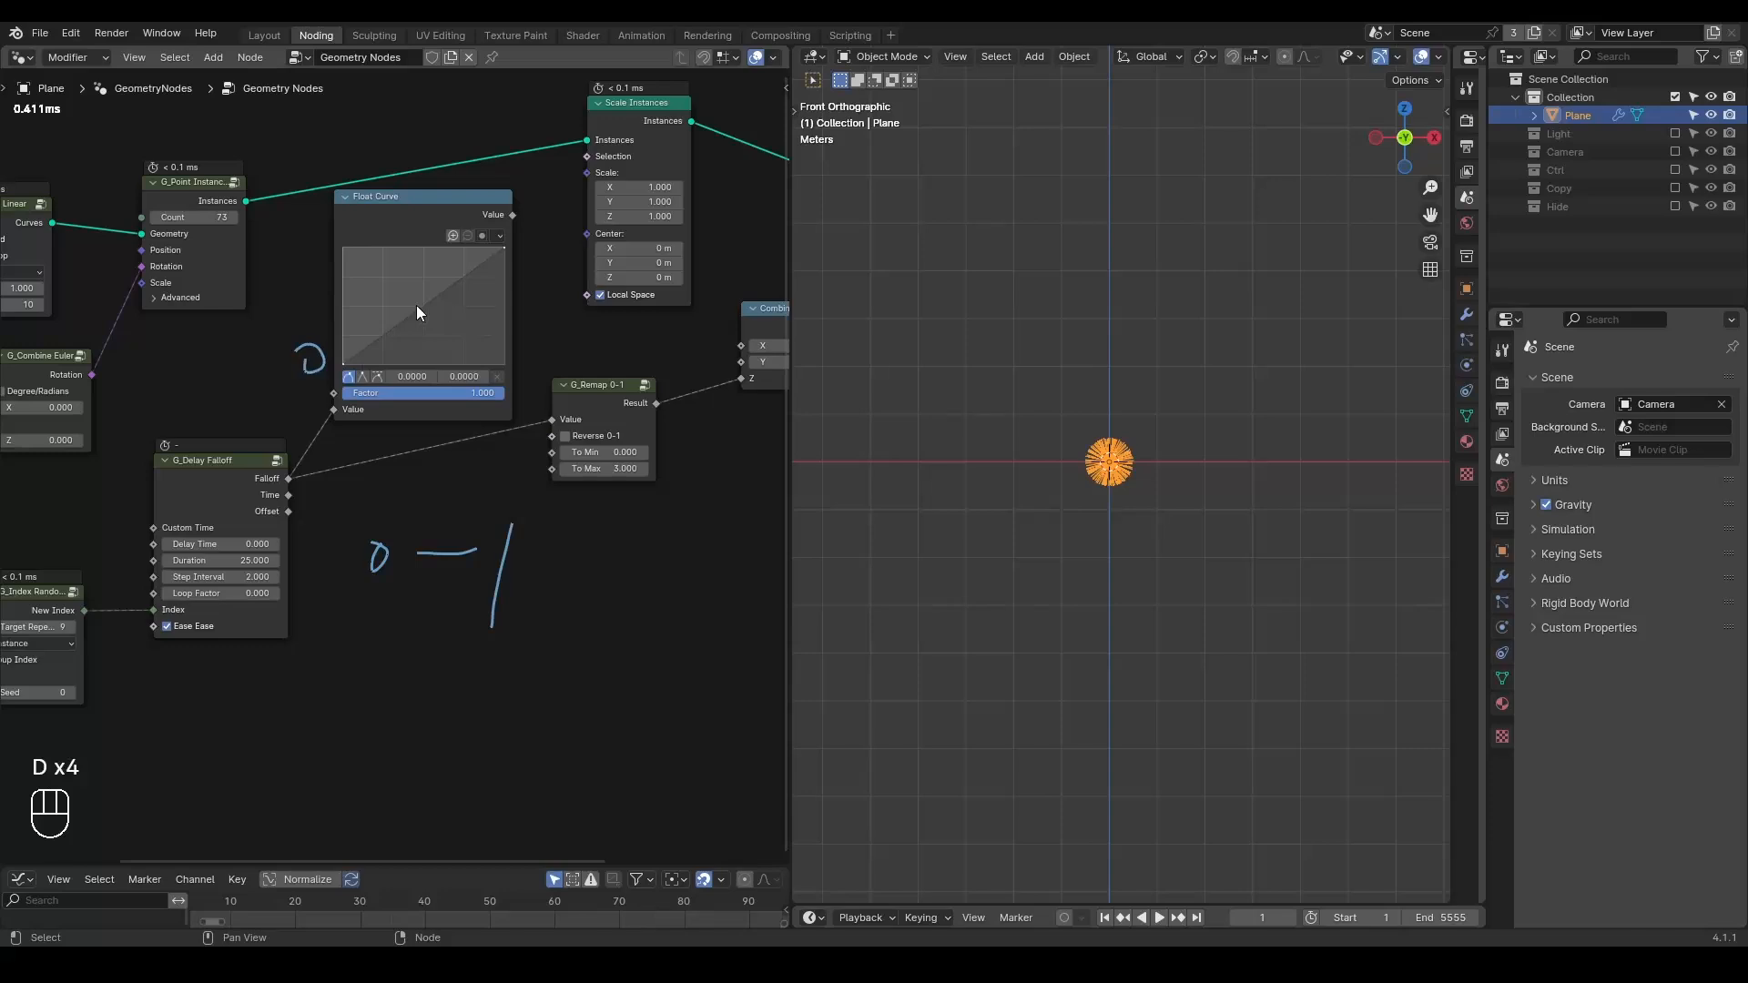
- Shape the Float Curve as an arch peaking at 1 near the middle and ending at 0, and connect it to Scale Instances' Scale
{"action": "left_click_drag", "start_coordinate": [422, 309], "coordinate": [419, 247]}
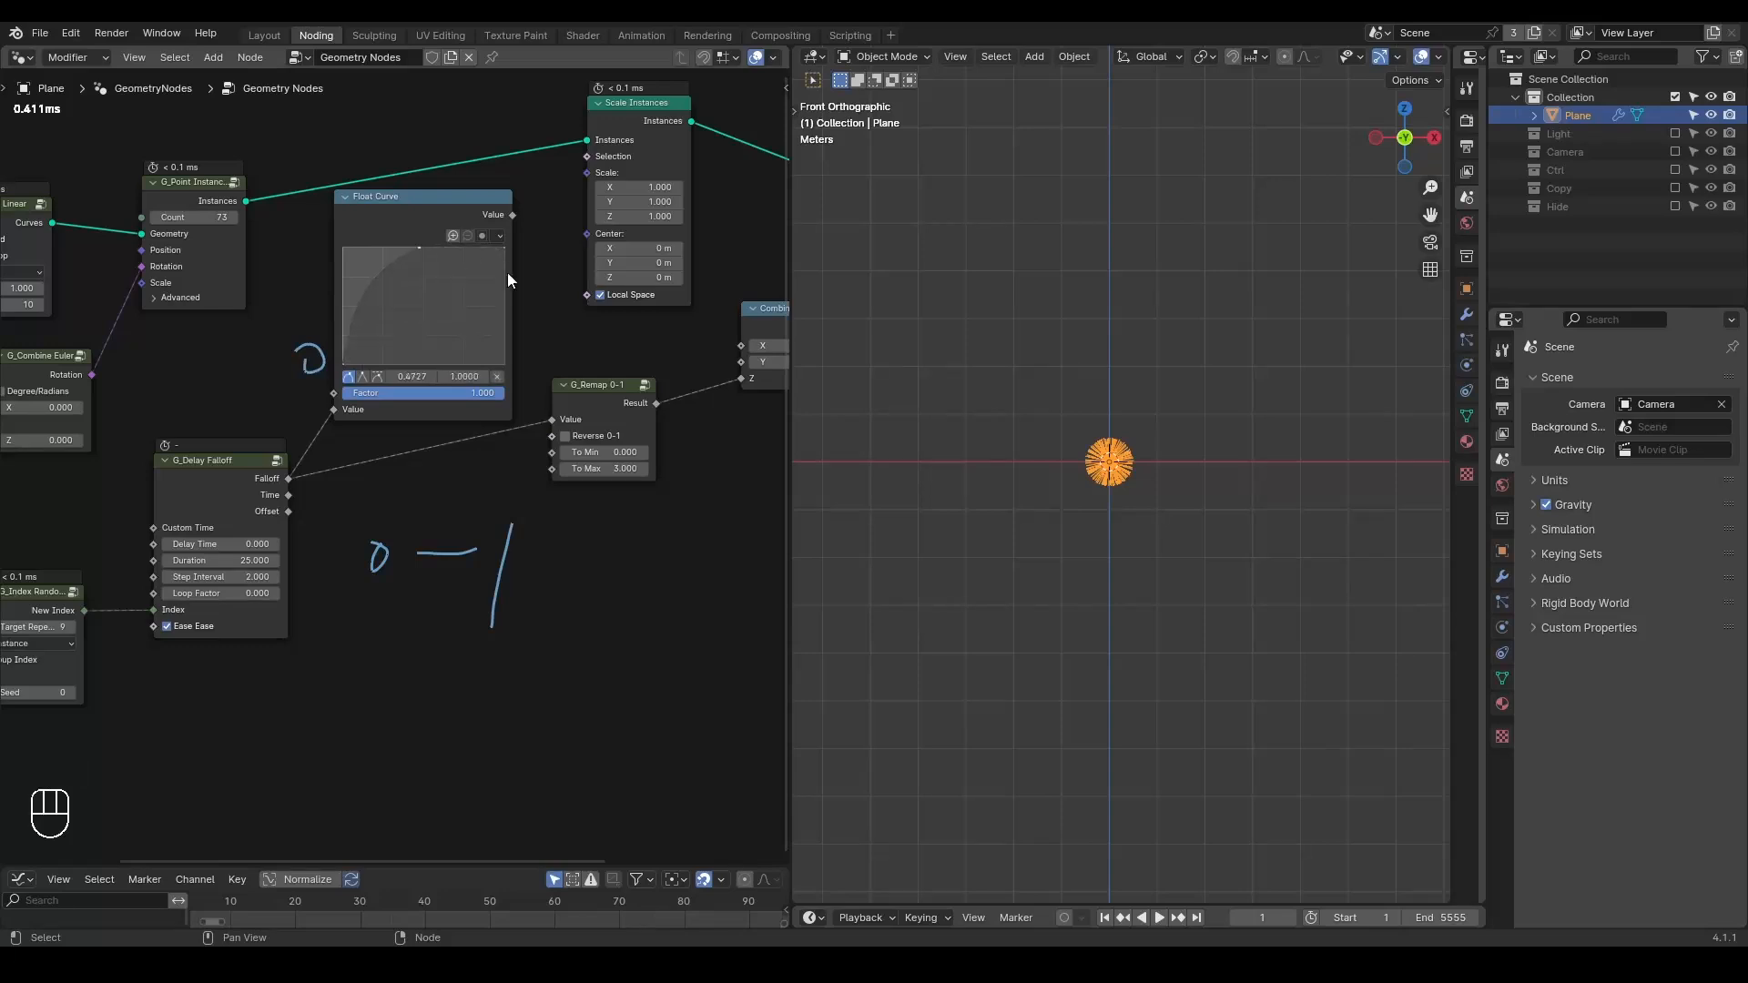
{"action": "left_click_drag", "start_coordinate": [505, 247], "coordinate": [505, 357]}
{"action": "left_click_drag", "start_coordinate": [511, 215], "coordinate": [588, 174]}
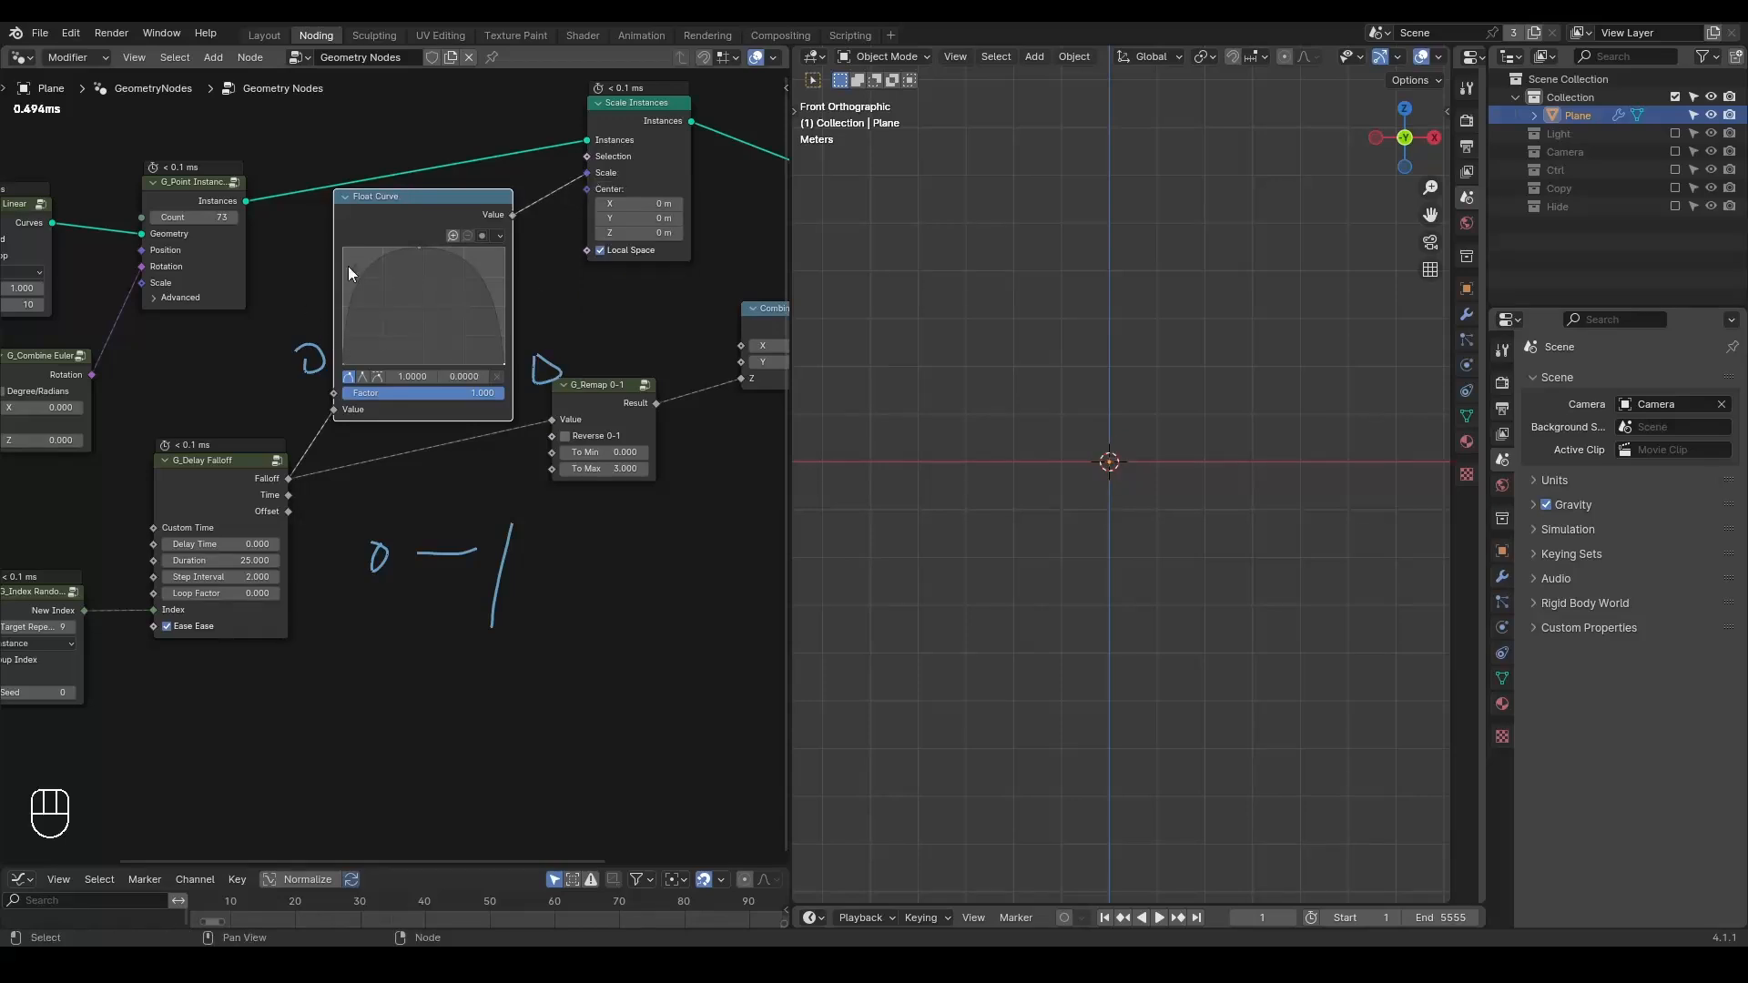
- Play the animation from the first frame to check the curve-driven scaling of the instances
{"action": "key", "text": "space"}
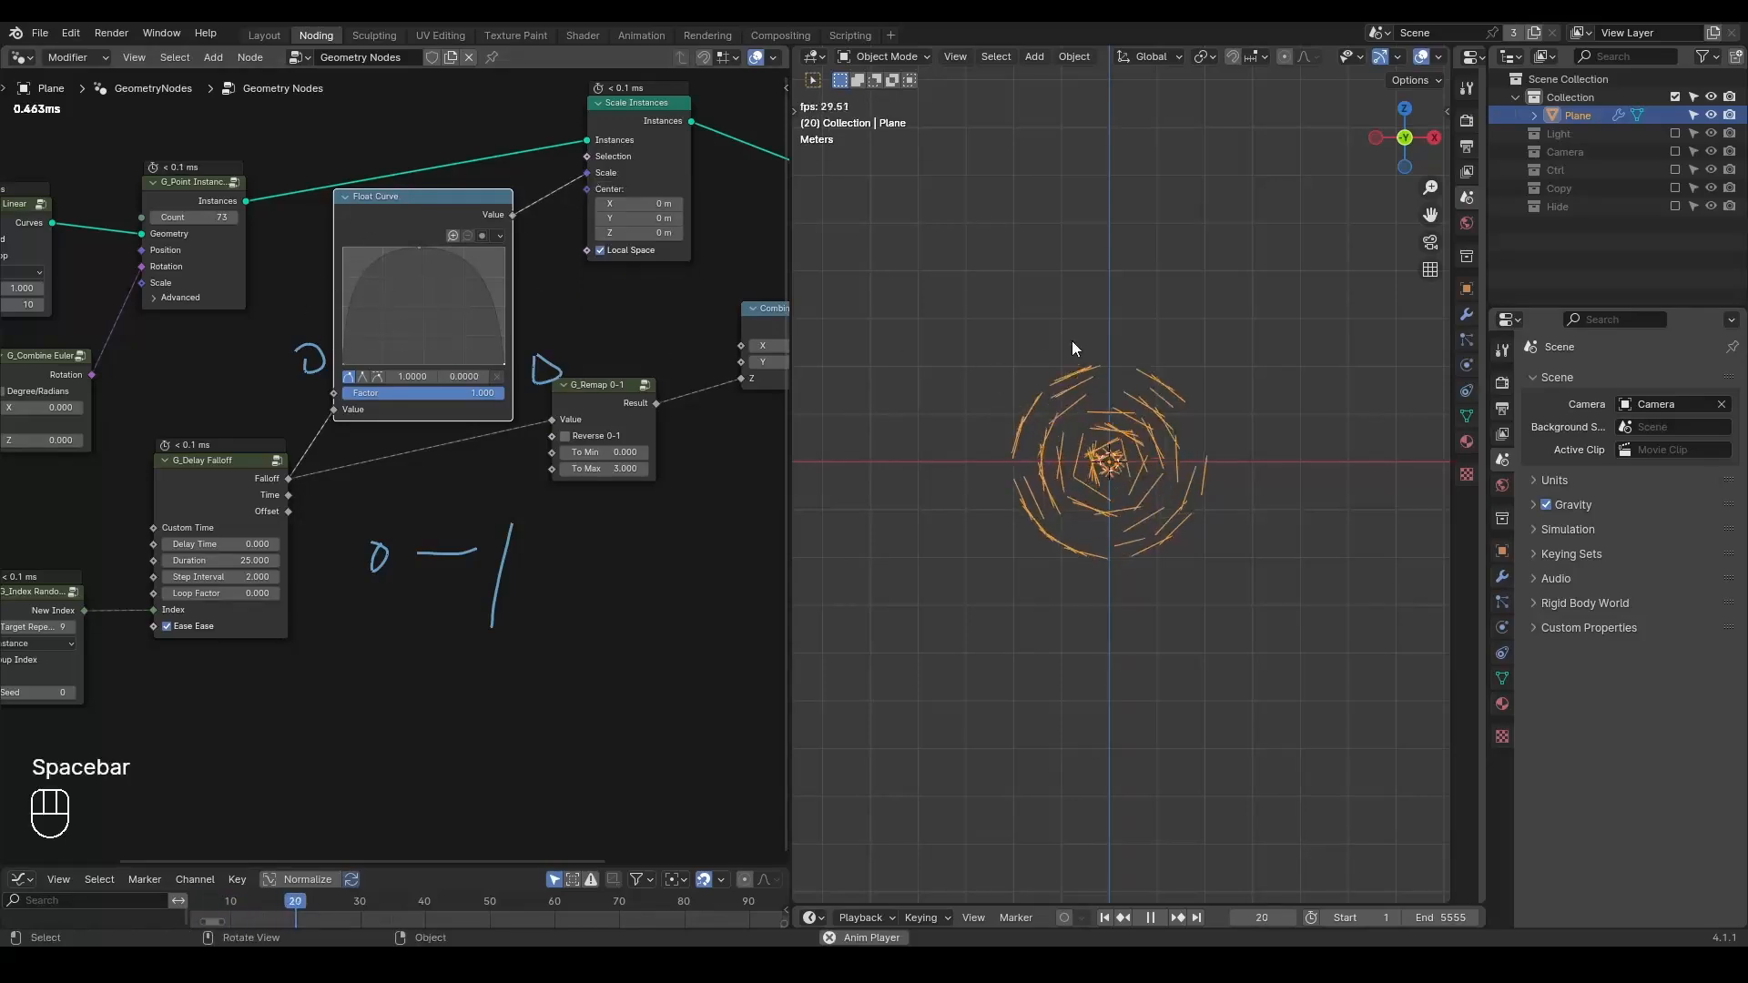
{"action": "key", "text": "space"}
{"action": "key", "text": "shift+space"}
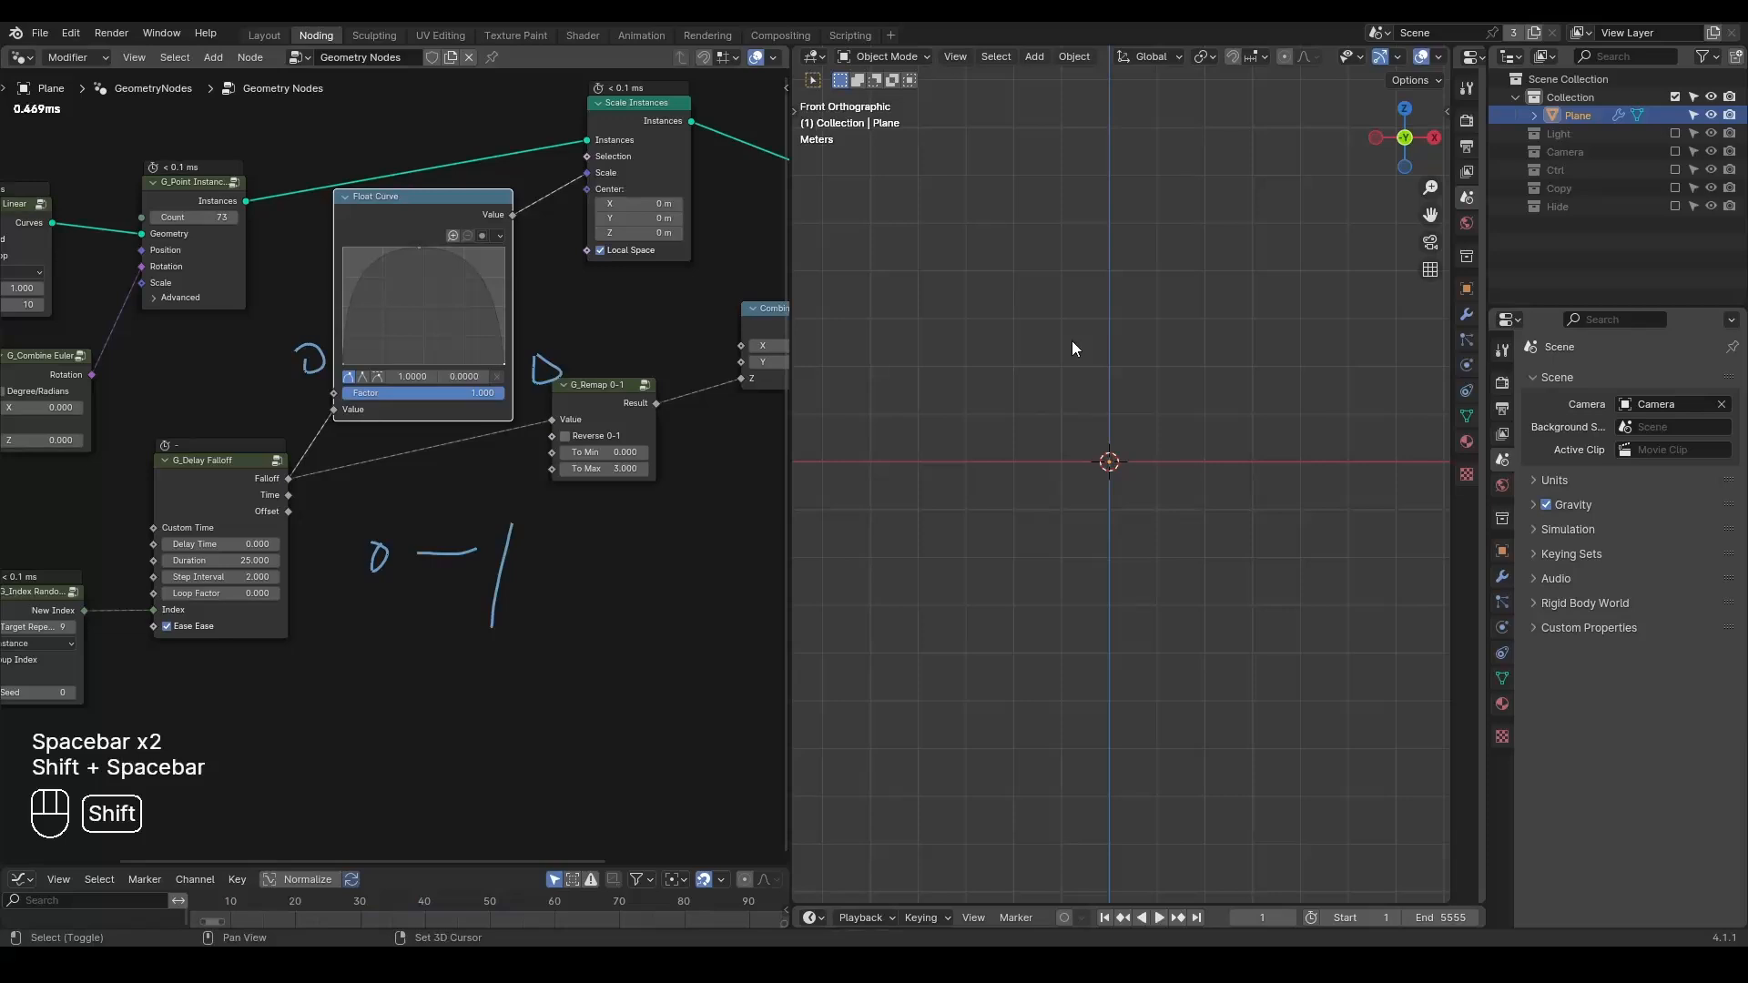
{"action": "key", "text": "space"}
{"action": "key", "text": "space"}
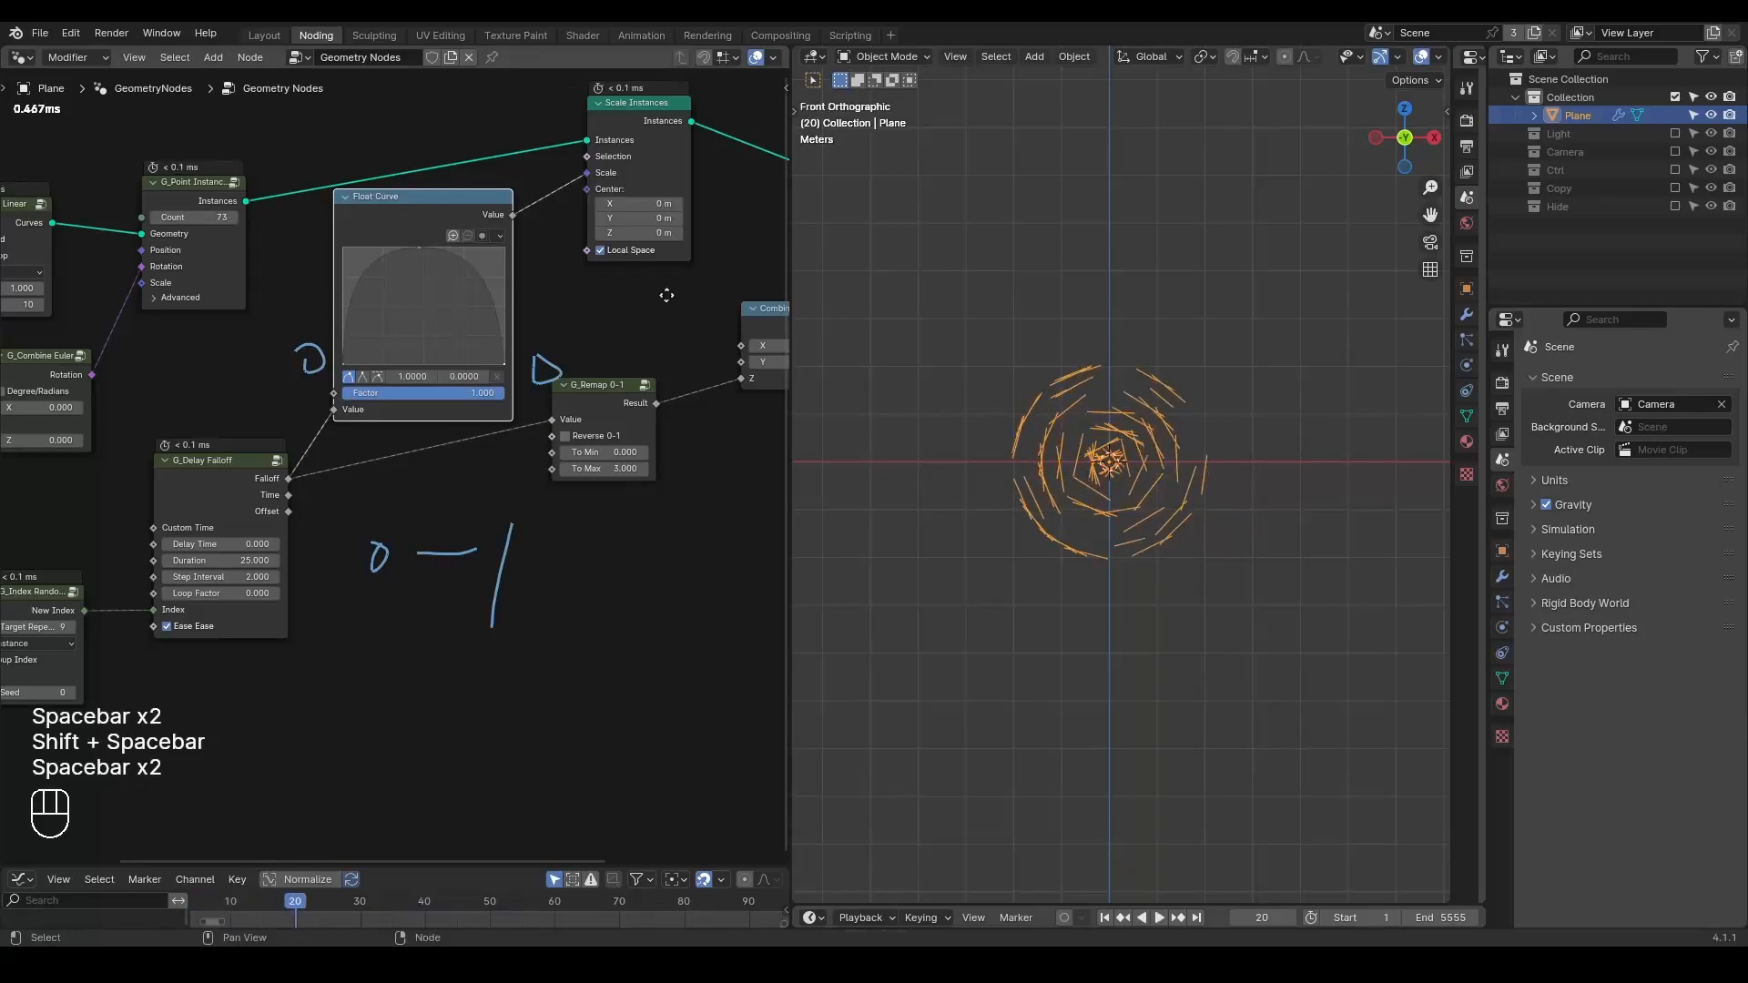
- Reposition the Scale Instances node slightly and replay in short bursts to examine how the lines scale as they move outward
{"action": "middle_click_drag", "start_coordinate": [668, 292], "coordinate": [488, 344]}
{"action": "left_click_drag", "start_coordinate": [482, 189], "coordinate": [522, 200]}
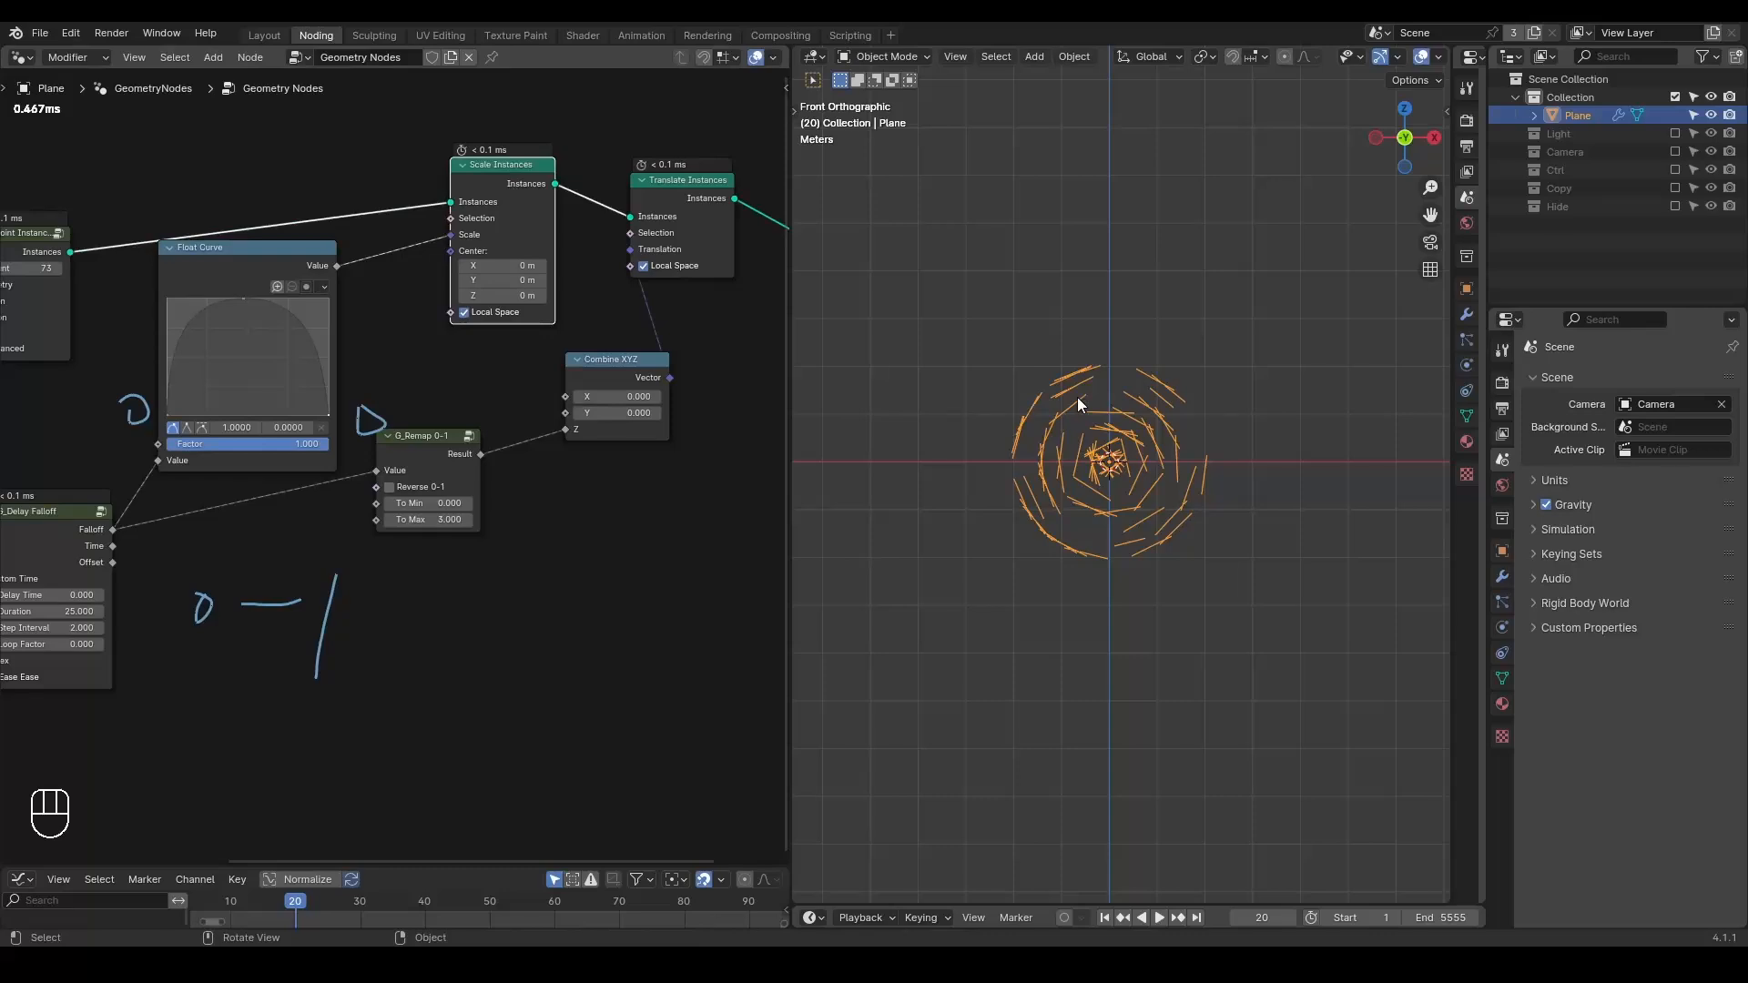
{"action": "key", "text": "space"}
{"action": "key", "text": "space"}
{"action": "key", "text": "shift+space"}
{"action": "key", "text": "space"}
{"action": "key", "text": "space"}
{"action": "key", "text": "space"}
{"action": "key", "text": "space"}
{"action": "key", "text": "space"}
{"action": "key", "text": "space"}
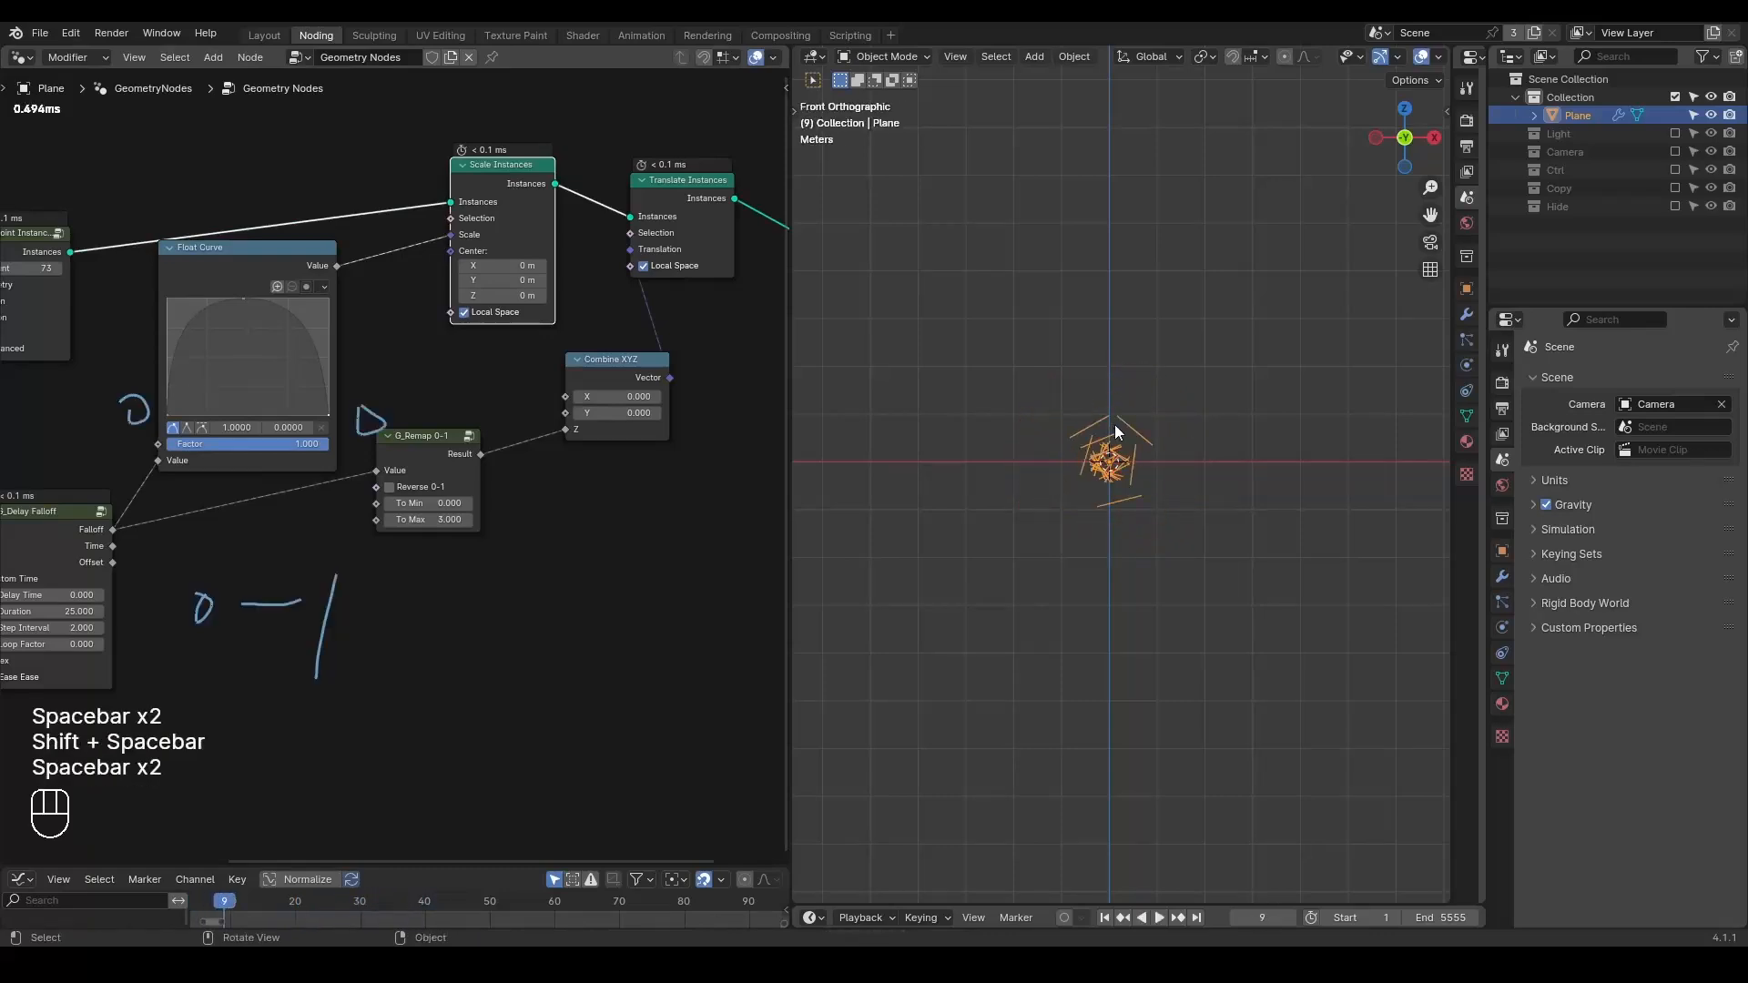
{"action": "key", "text": "space"}
{"action": "key", "text": "space"}
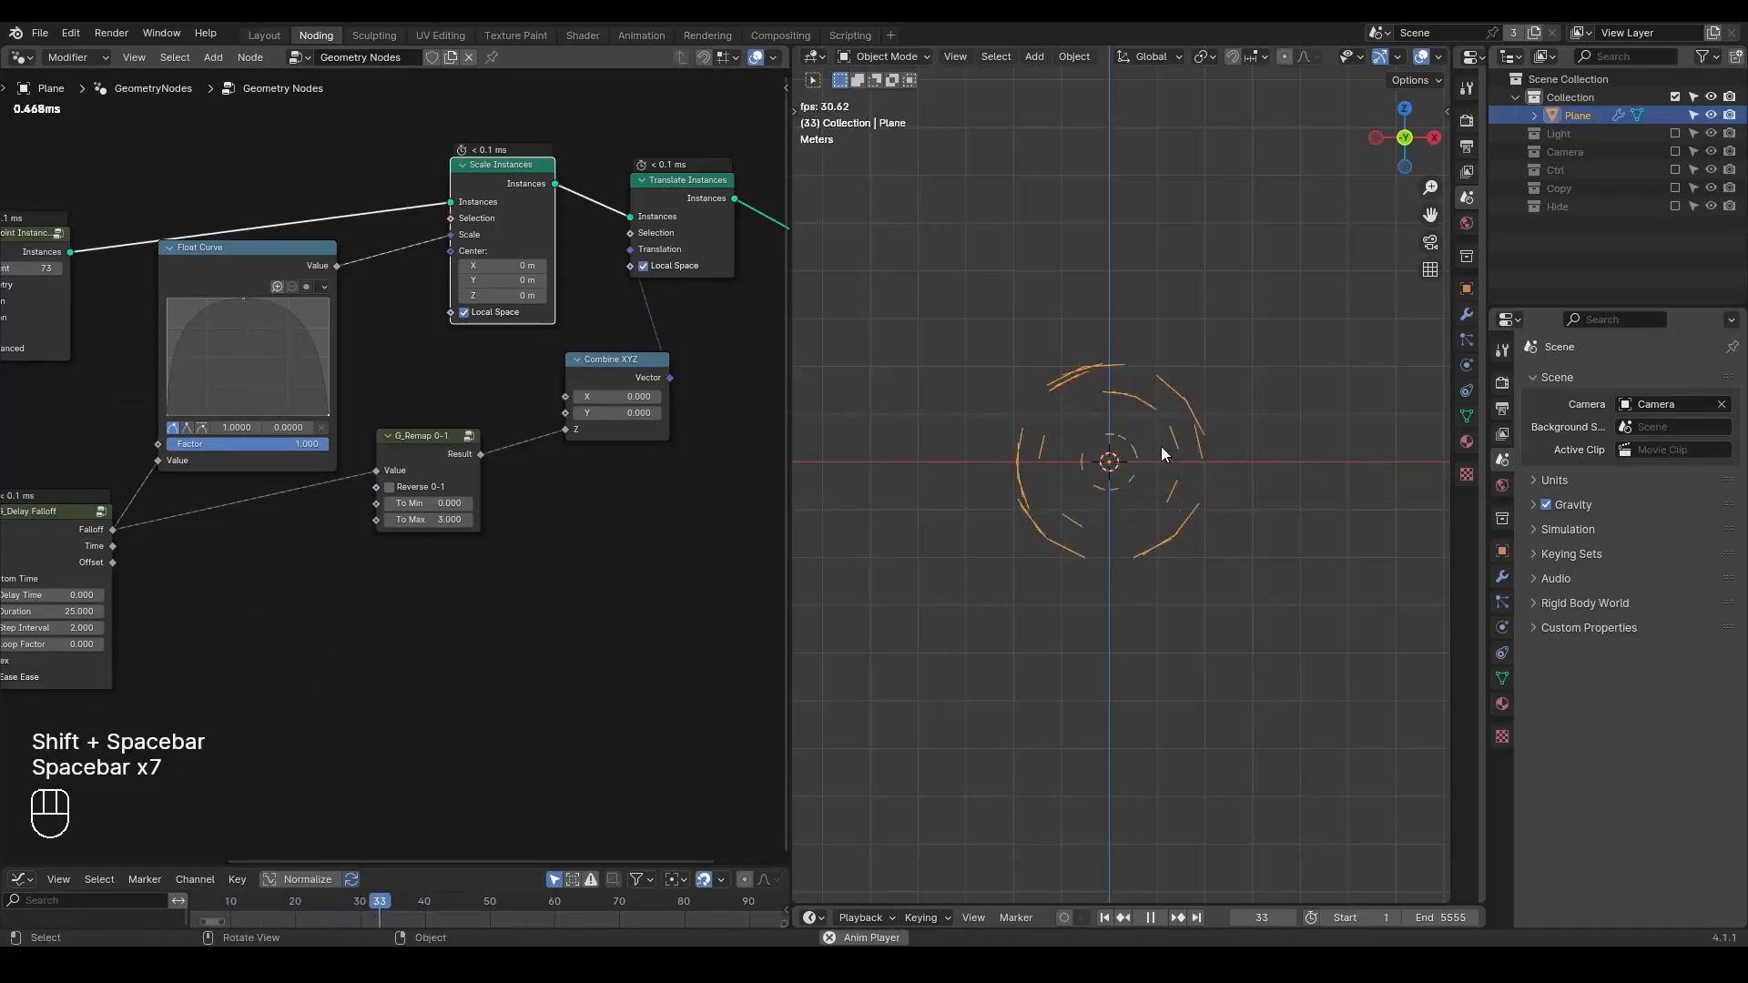
- Move Scale Instances after Translate Instances, reconnect the Float Curve's Value to its Scale, and place the Float Curve below Combine XYZ
{"action": "middle_click_drag", "start_coordinate": [527, 263], "coordinate": [477, 264]}
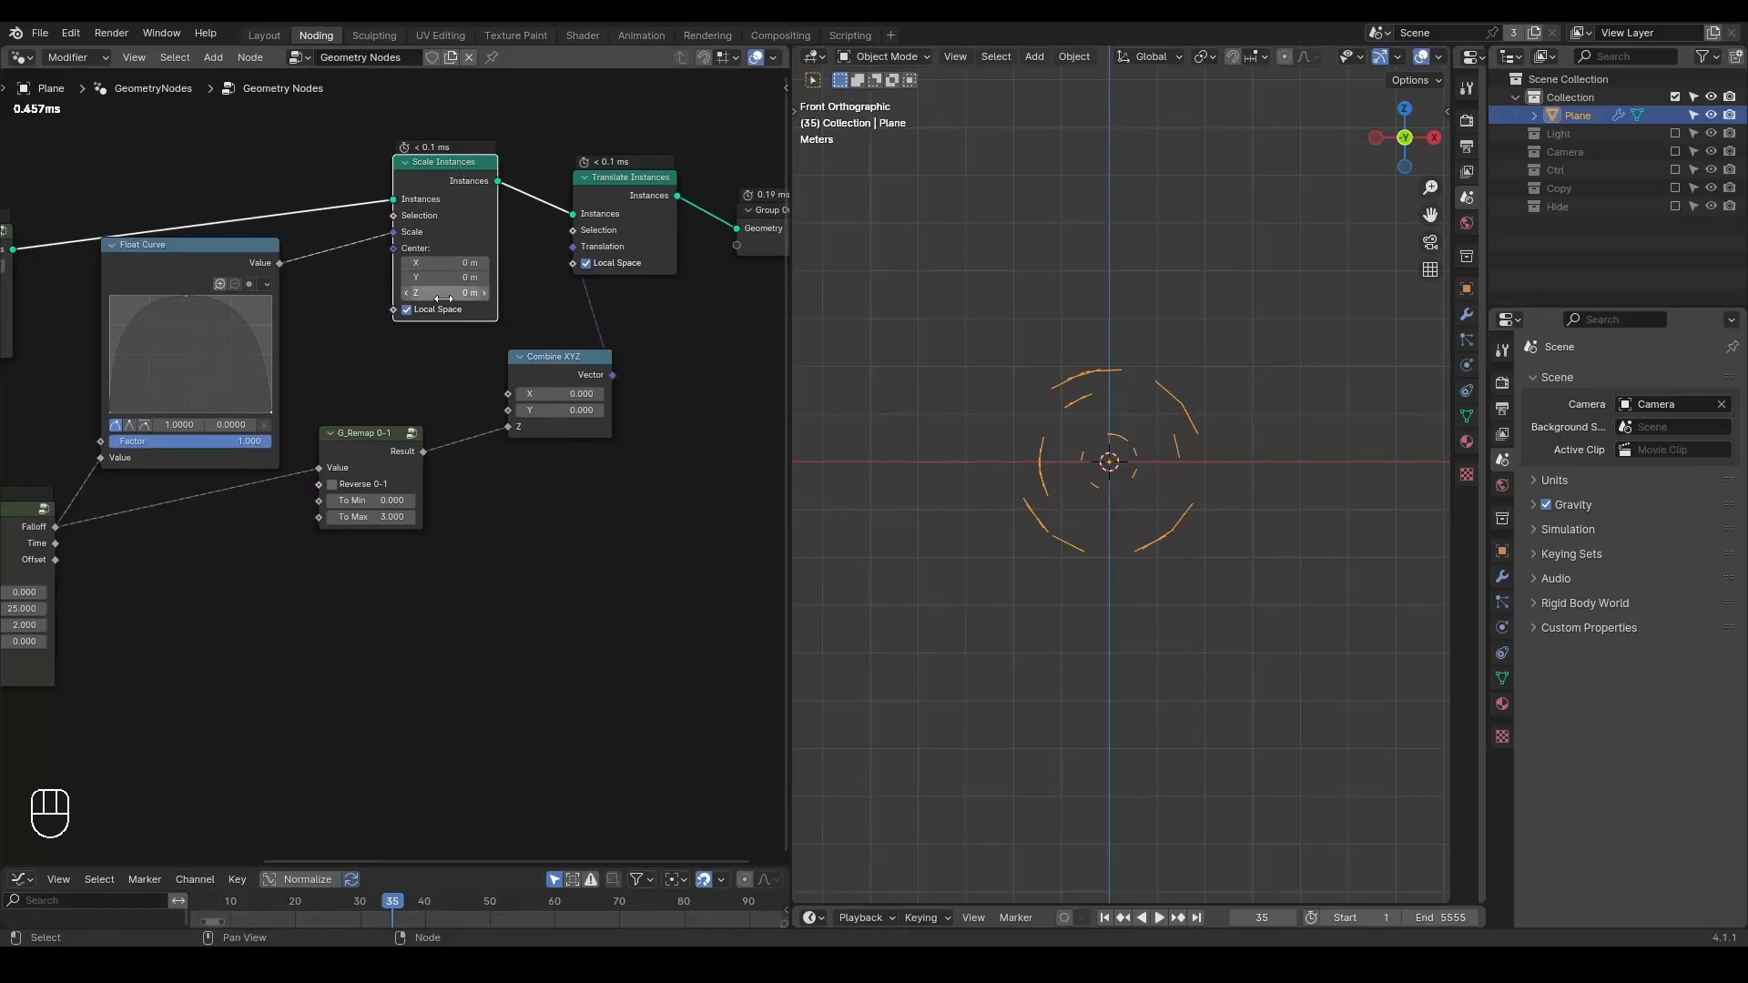
{"action": "left_click_drag", "start_coordinate": [439, 166], "coordinate": [720, 164], "text": "alt"}
{"action": "left_click_drag", "start_coordinate": [279, 263], "coordinate": [573, 223]}
{"action": "left_click_drag", "start_coordinate": [227, 254], "coordinate": [444, 511]}
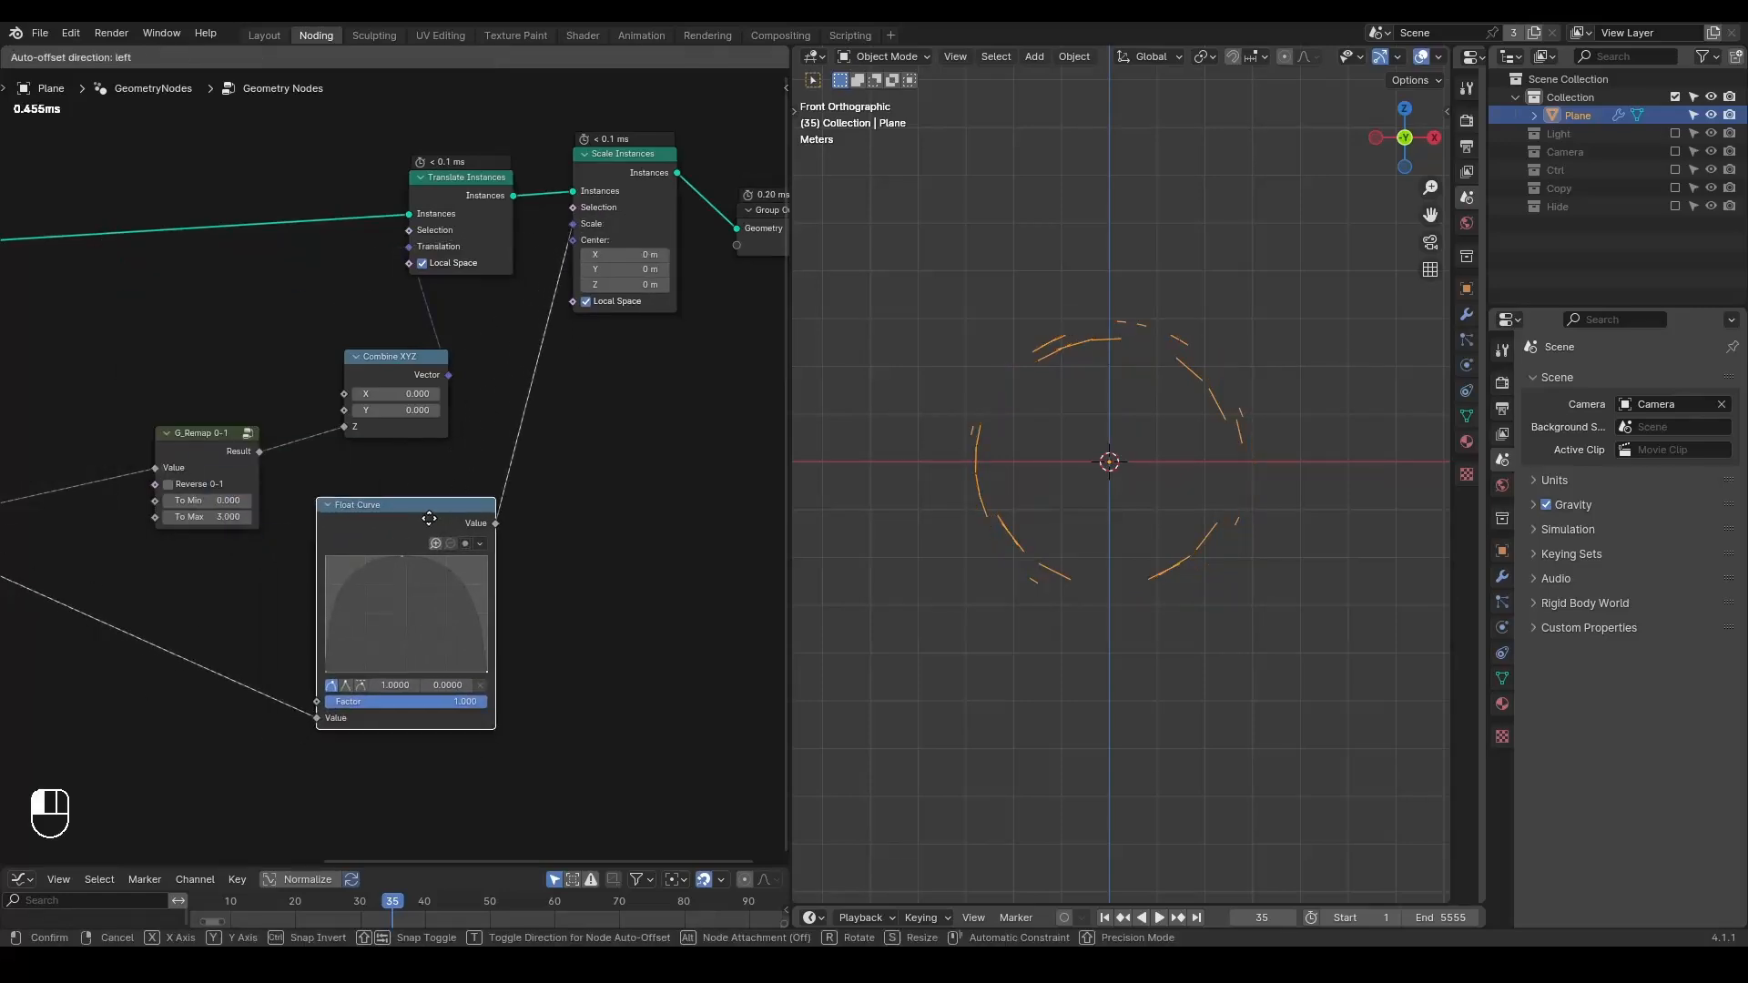
- Replay the animation from the first frame to check the scaling with Scale Instances placed after the translation
{"action": "key", "text": "shift+space"}
{"action": "key", "text": "space"}
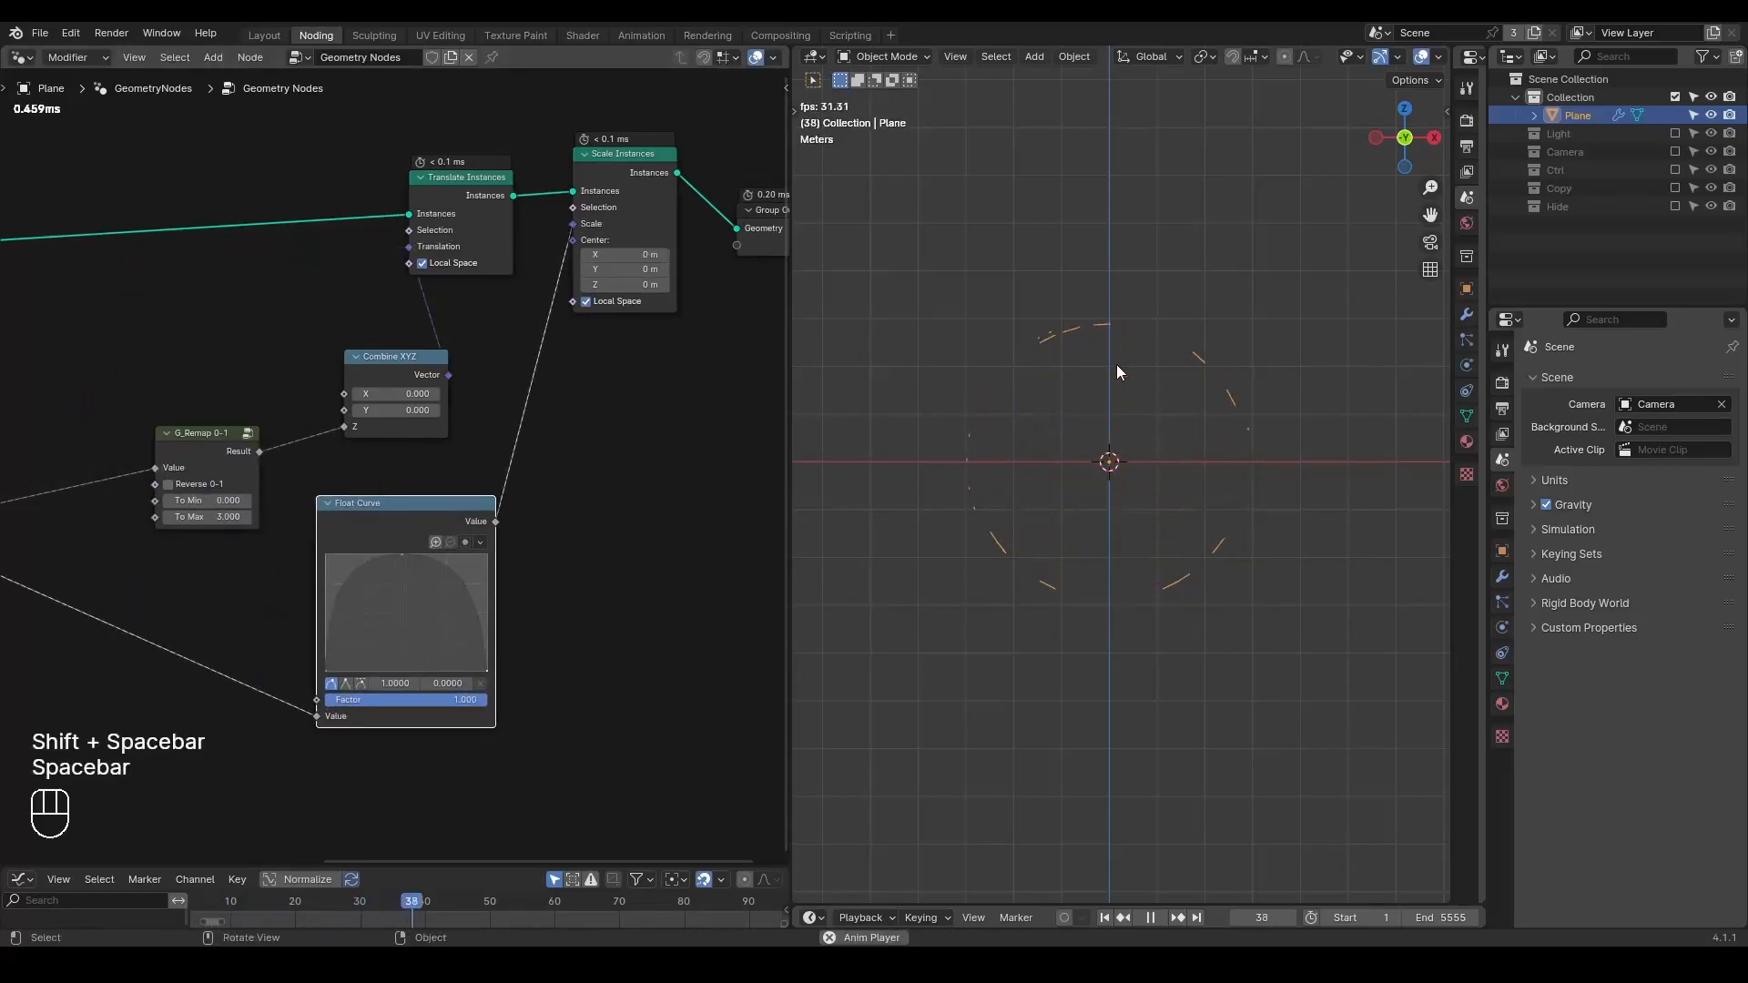
{"action": "key", "text": "shift+space"}
{"action": "key", "text": "shift+space"}
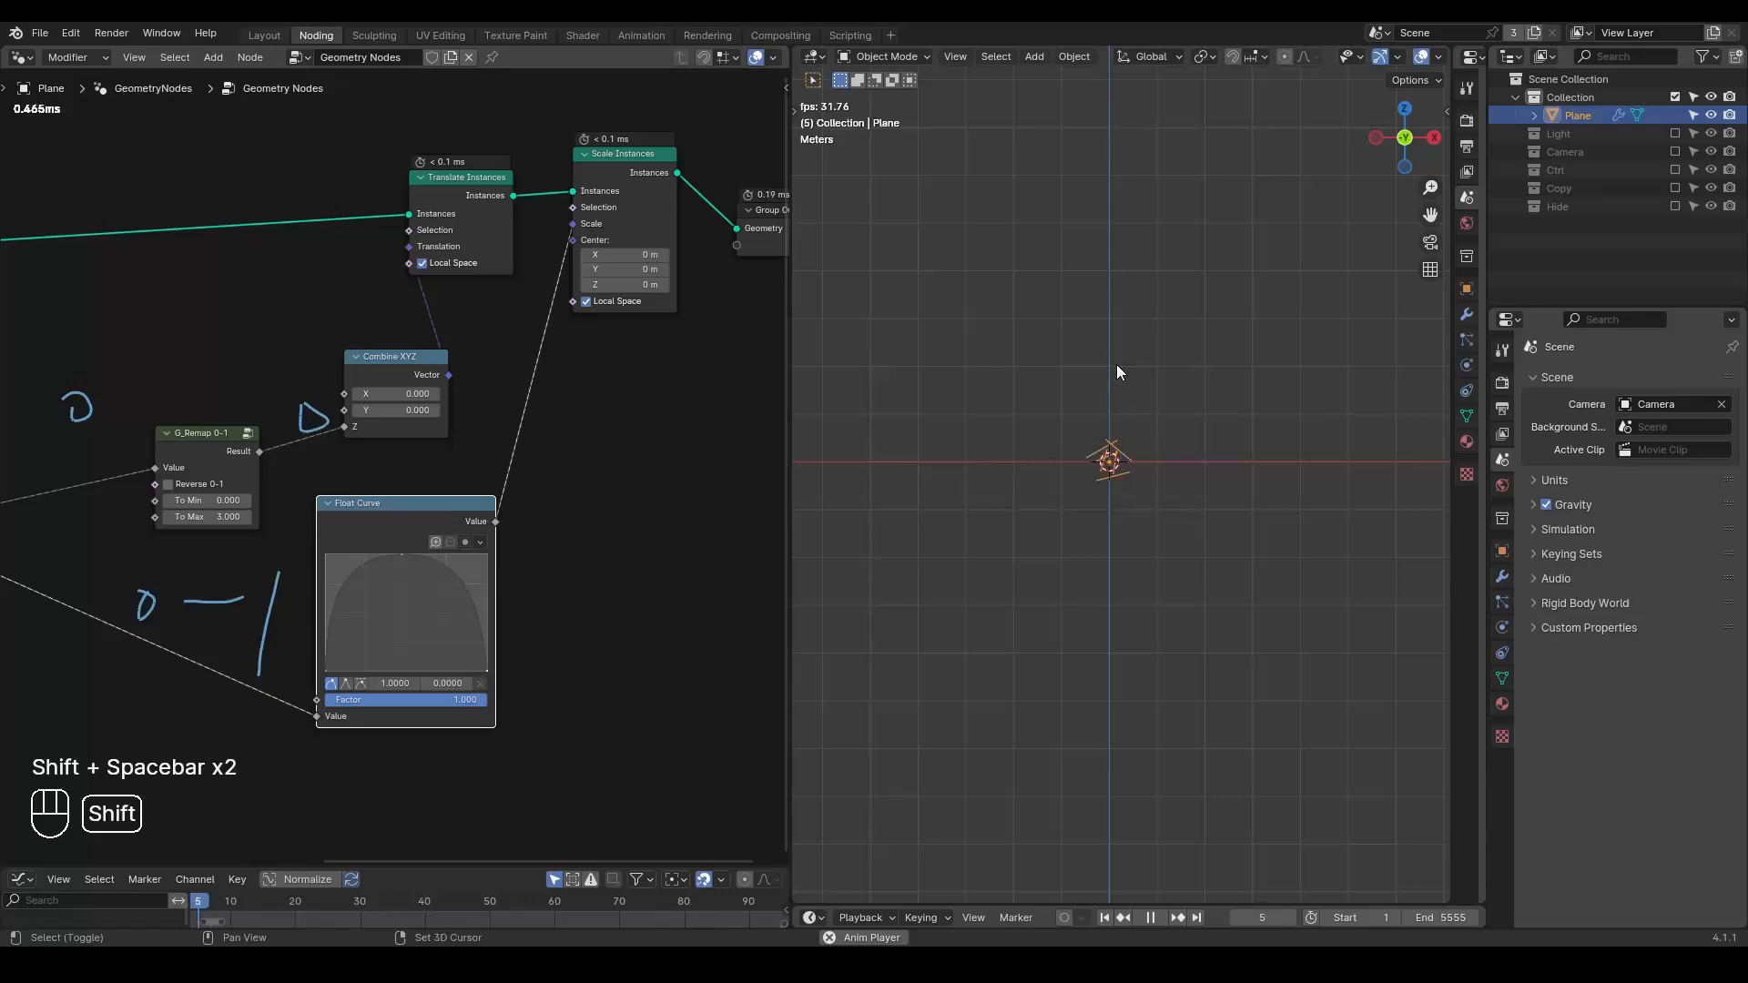
{"action": "key", "text": "shift+space"}
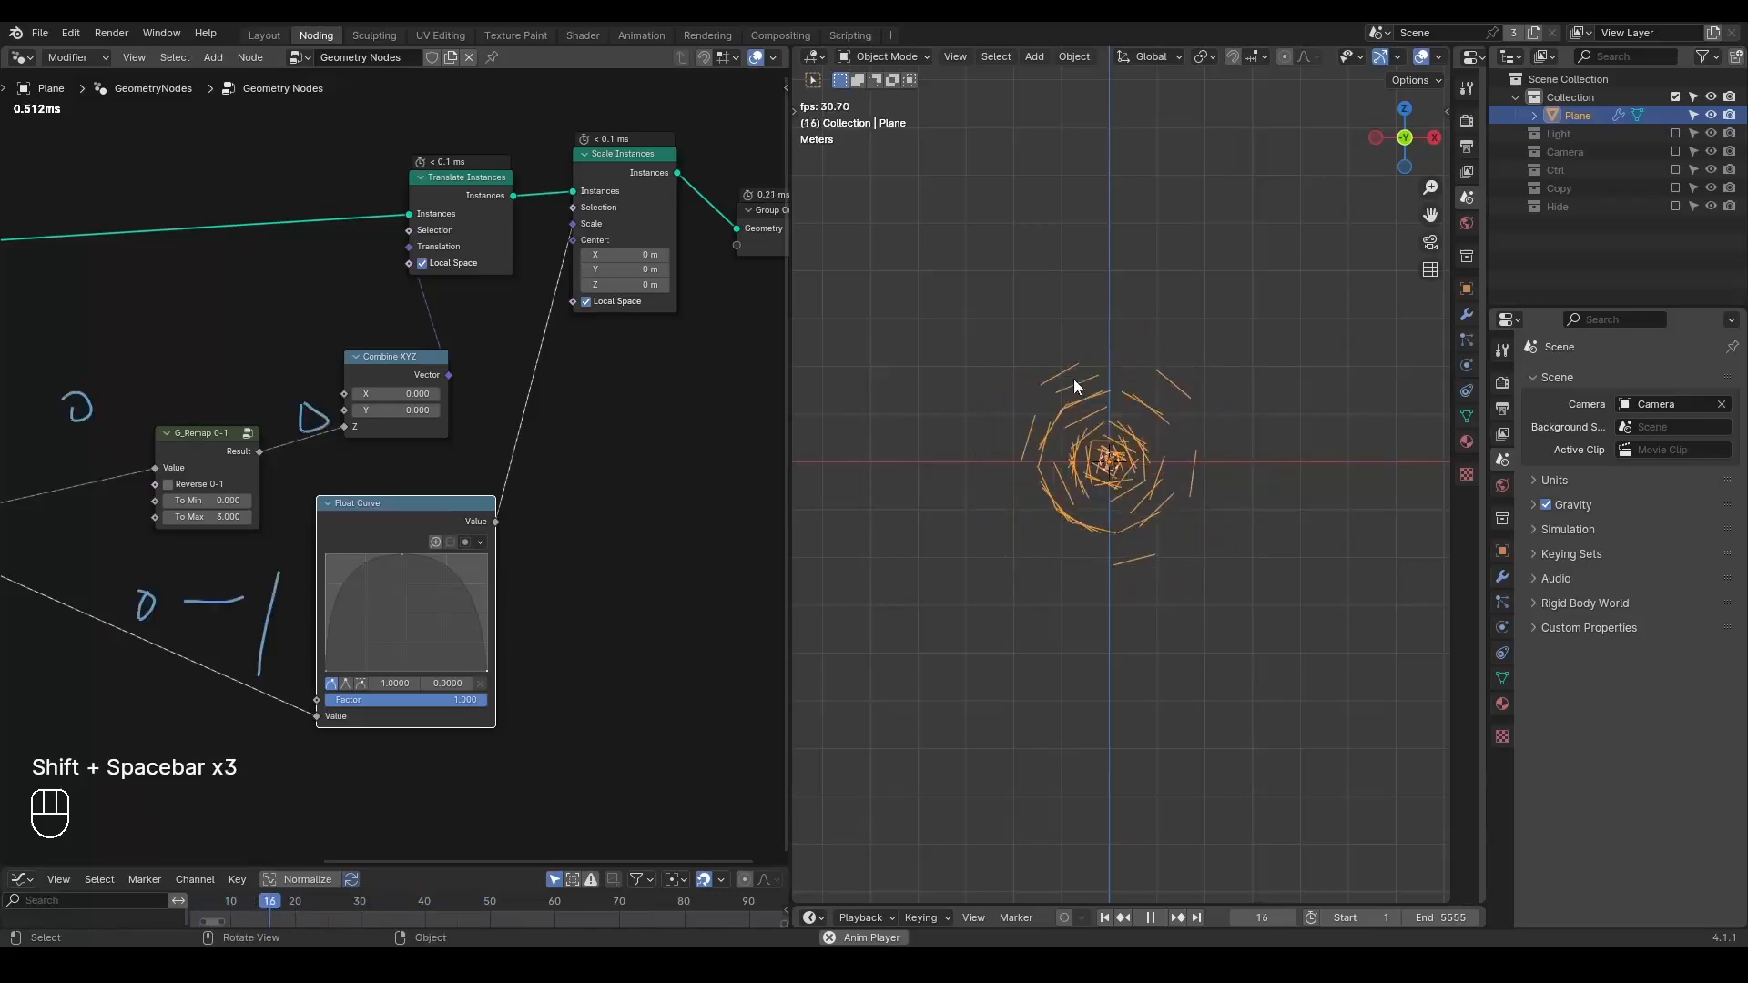
{"action": "key", "text": "space"}
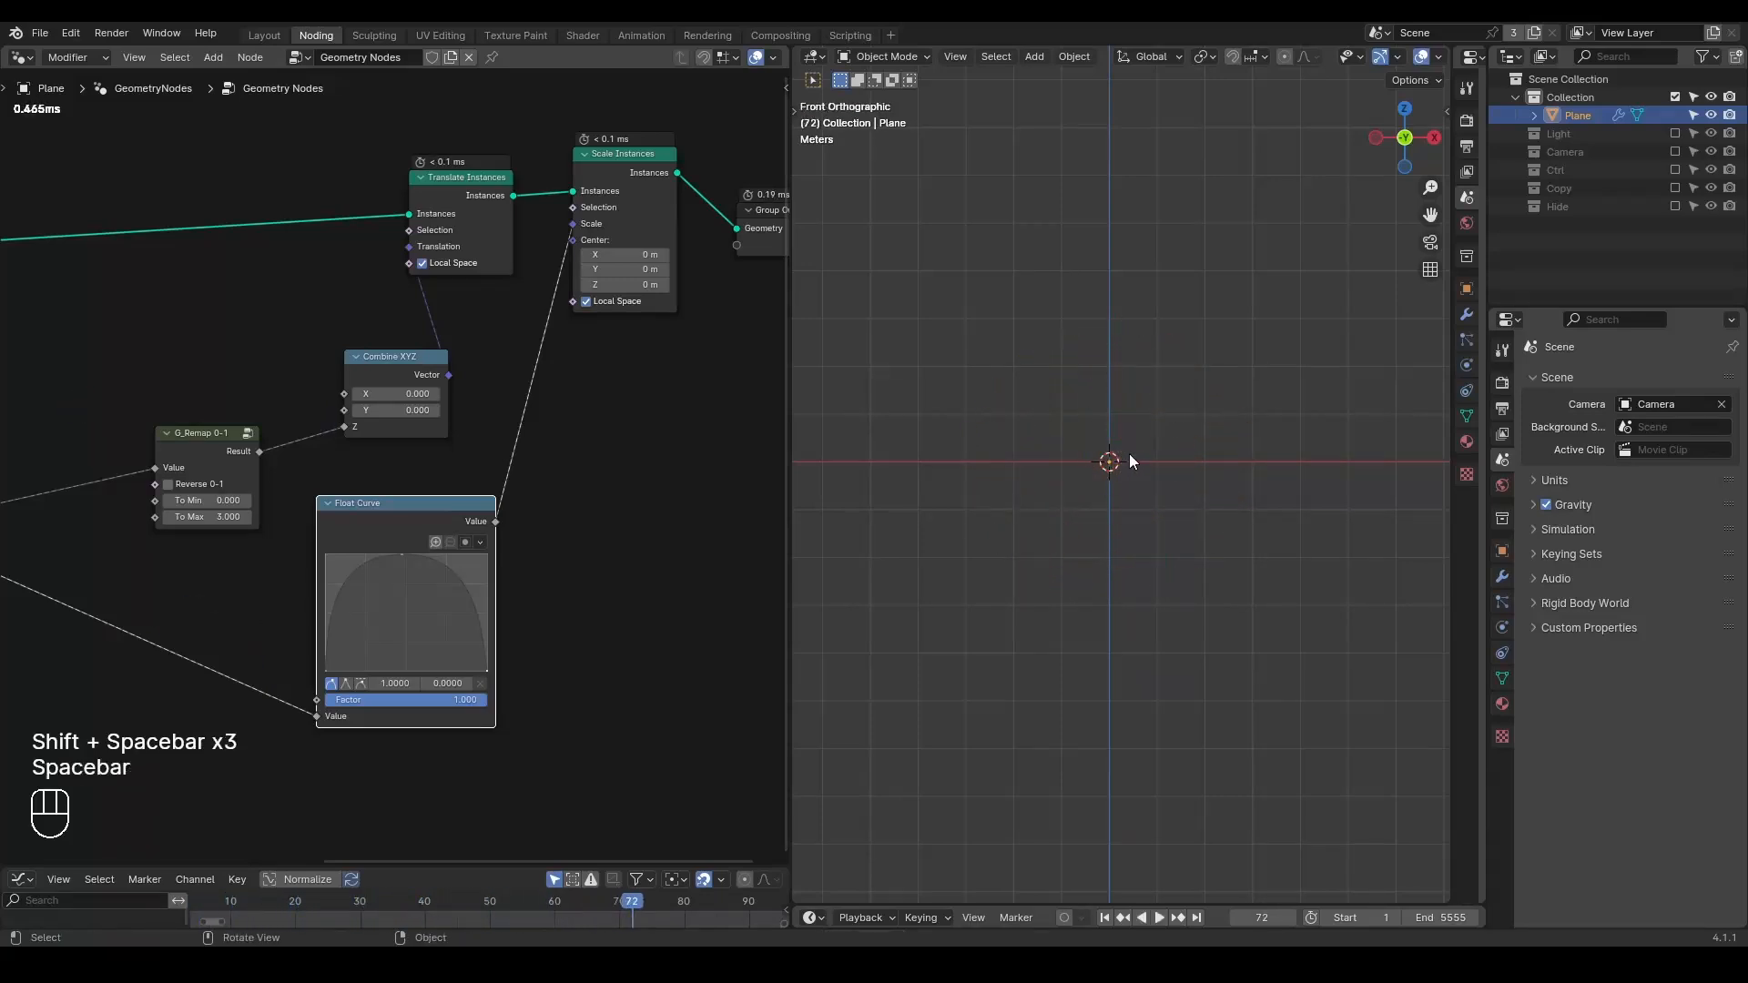
- Replay the animation from the first frame several times to examine how the lines scale while moving outward
{"action": "key", "text": "shift+space"}
{"action": "key", "text": "space"}
{"action": "key", "text": "space"}
{"action": "key", "text": "space"}
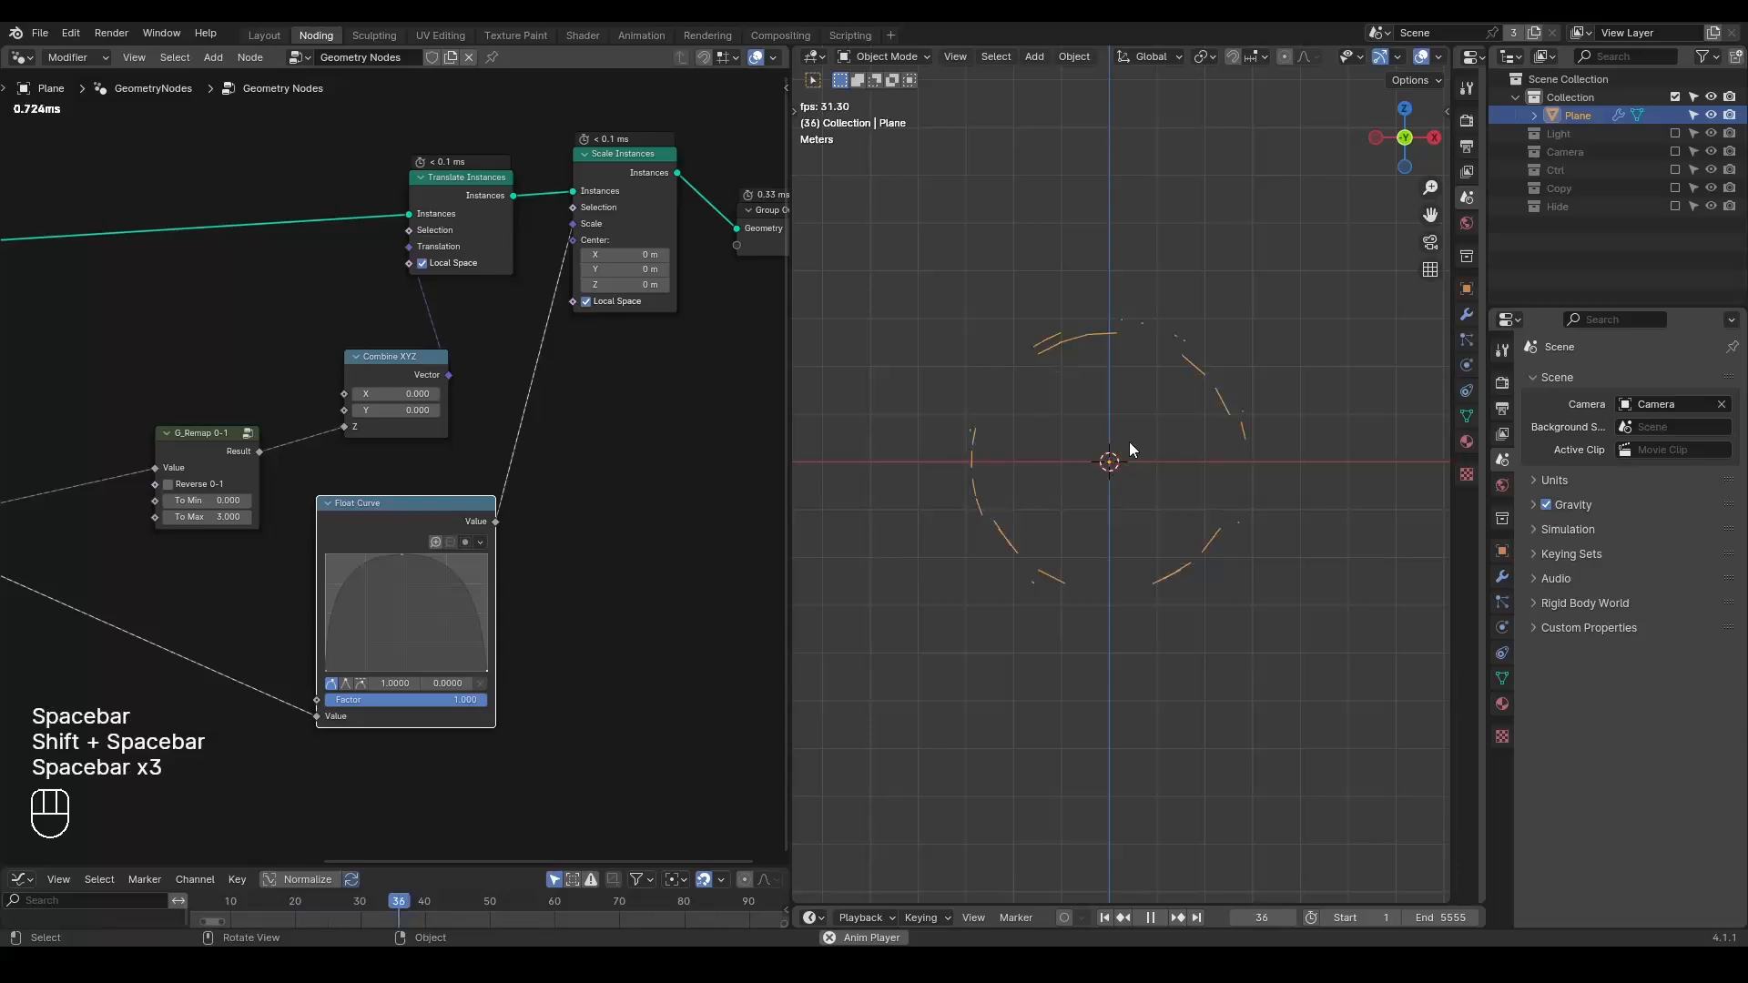
{"action": "key", "text": "shift+space"}
{"action": "key", "text": "shift+space"}
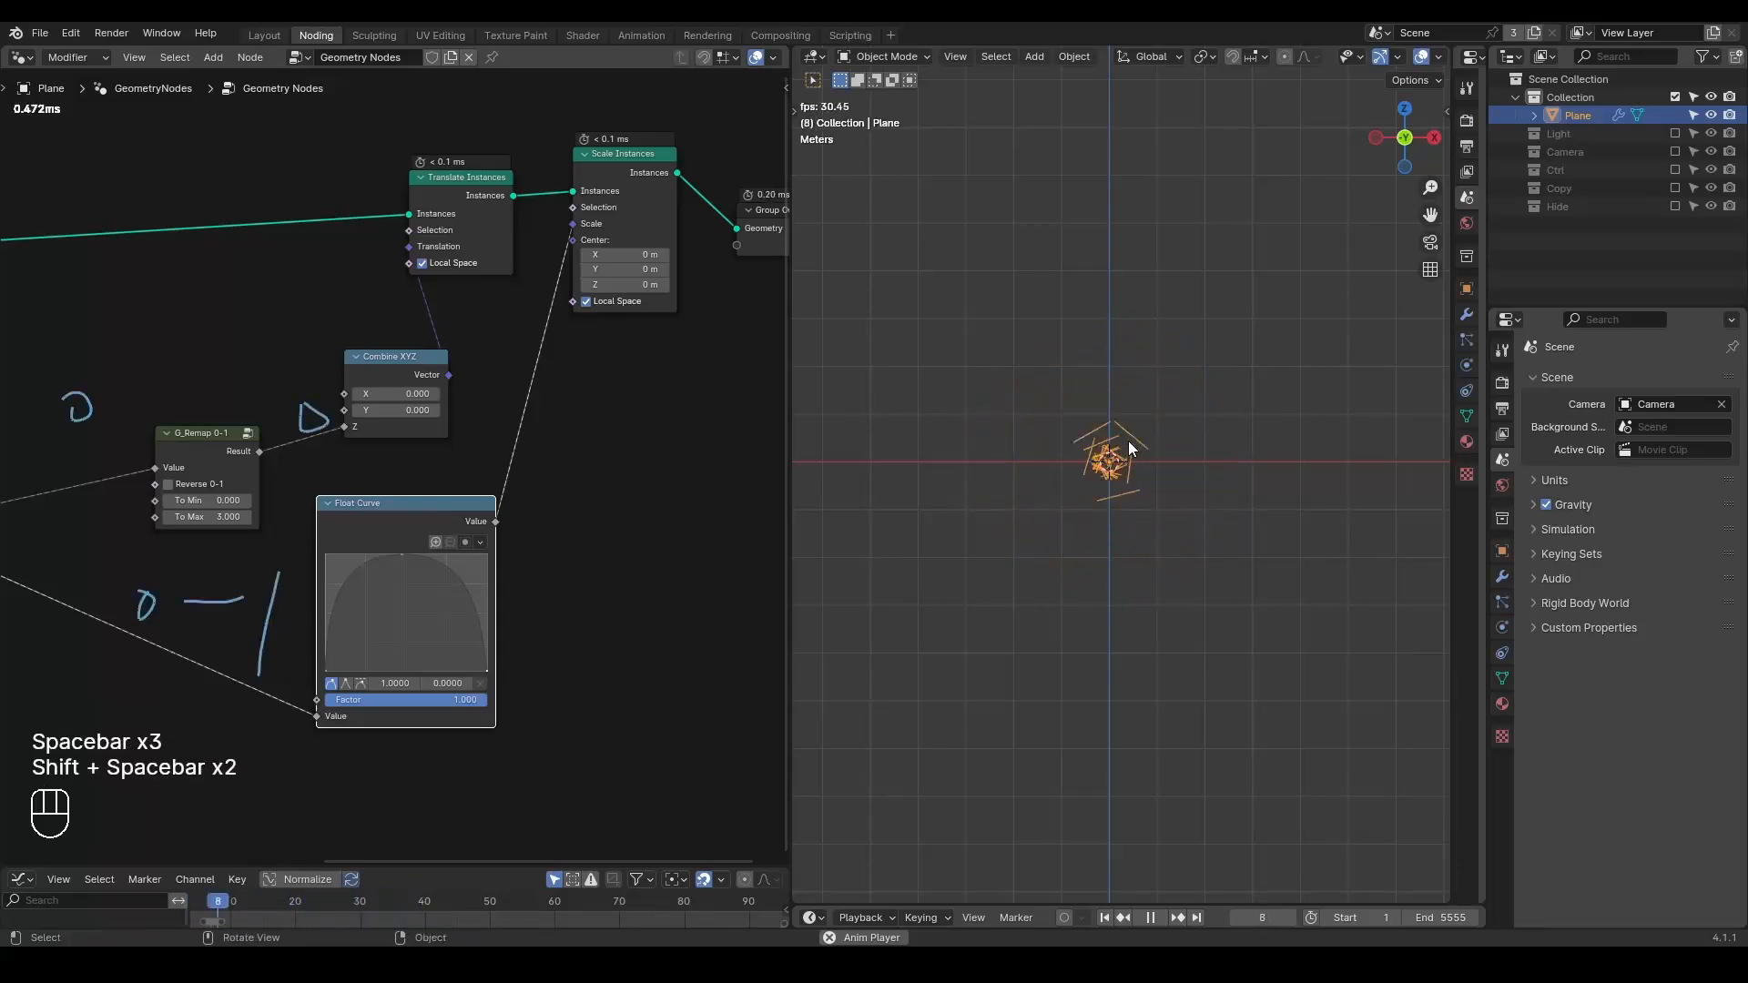
{"action": "key", "text": "shift+space"}
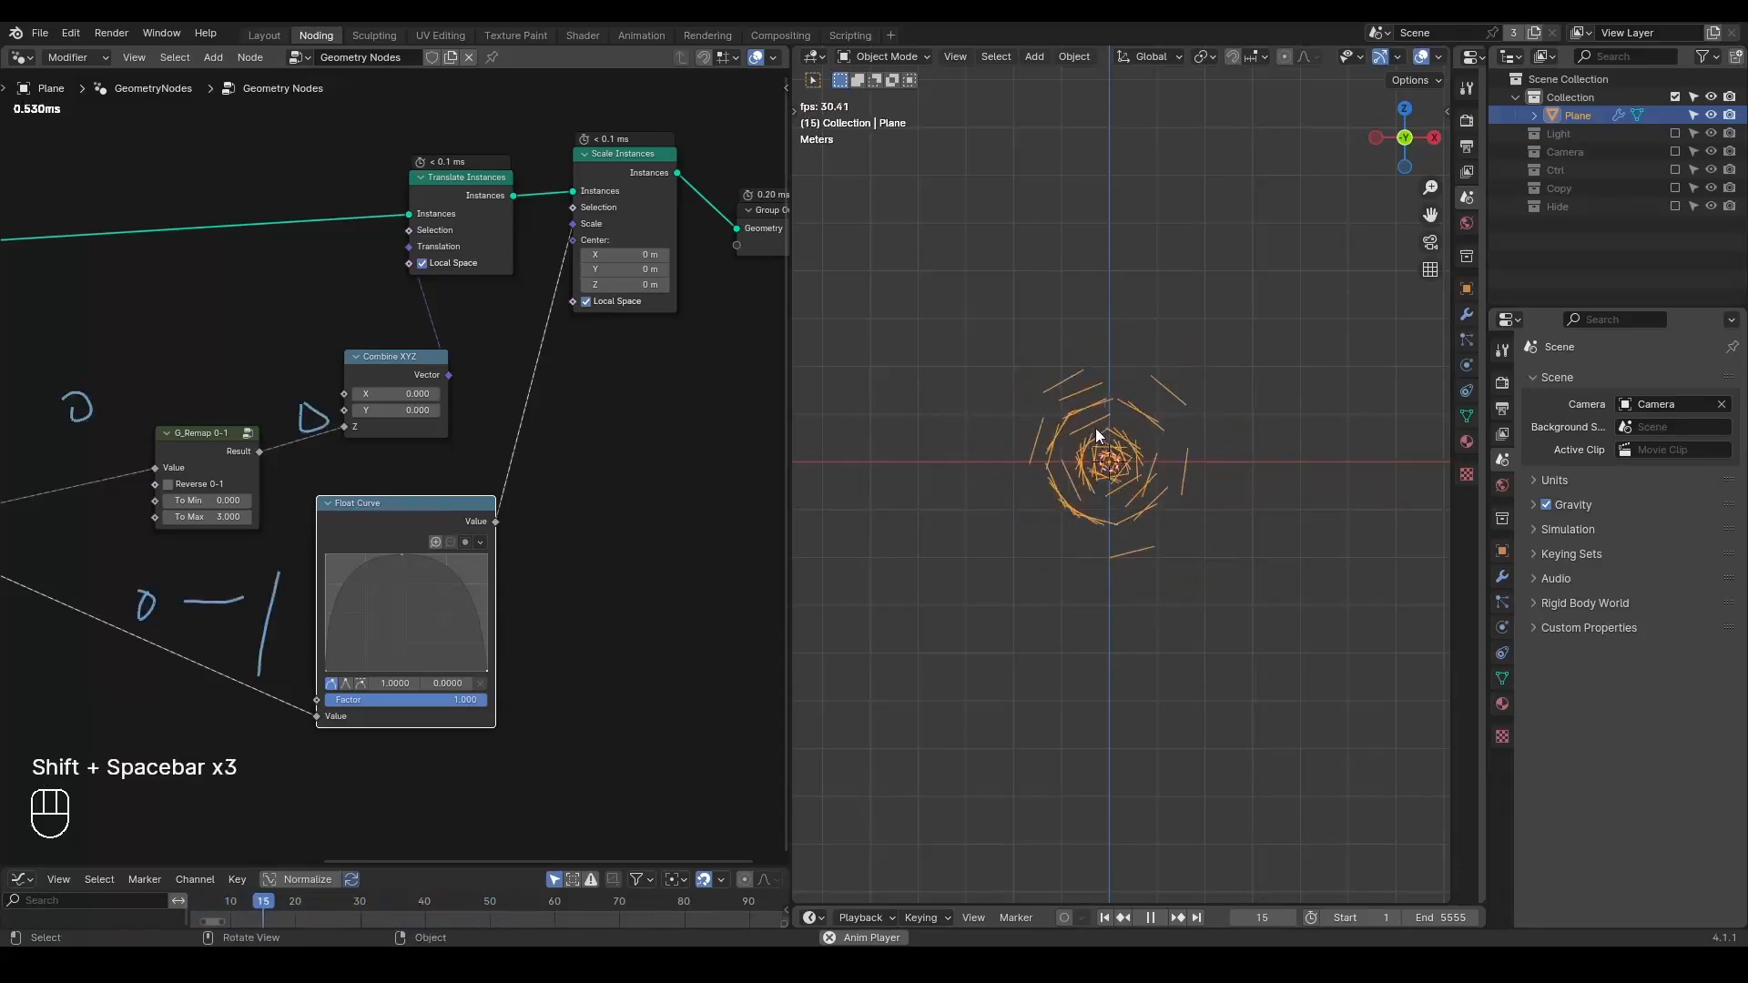
{"action": "key", "text": "space"}
{"action": "key", "text": "shift+space"}
{"action": "key", "text": "space"}
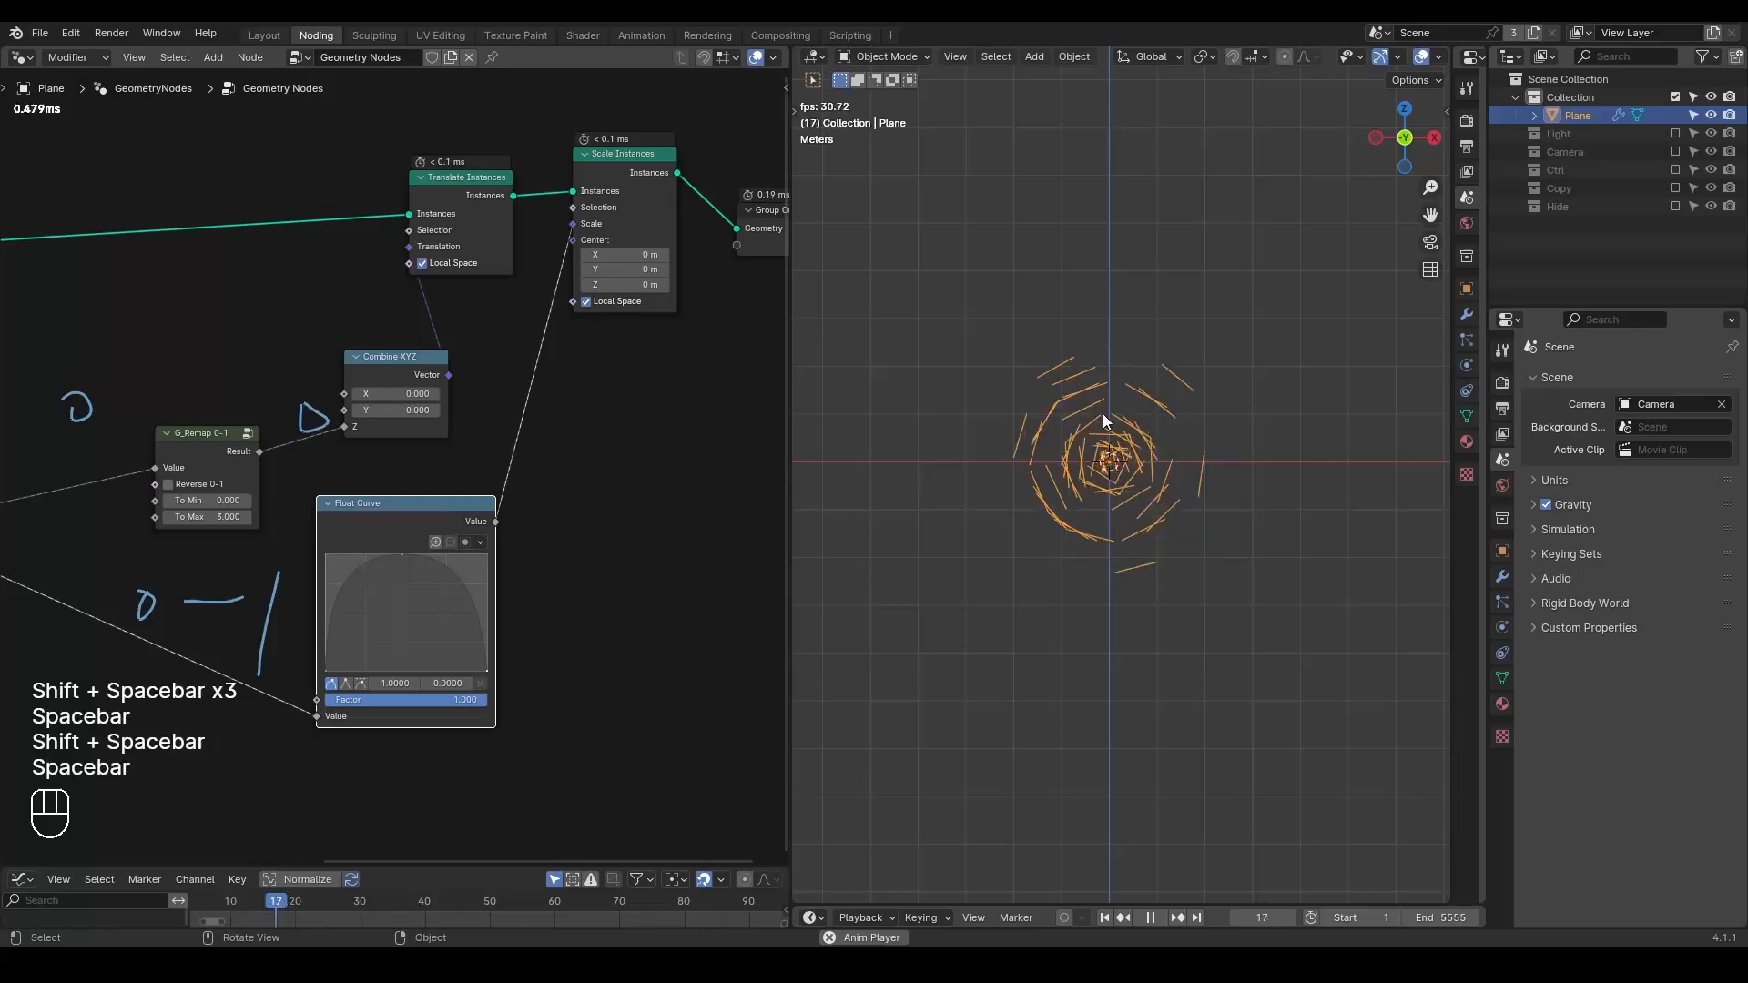
{"action": "key", "text": "shift+space"}
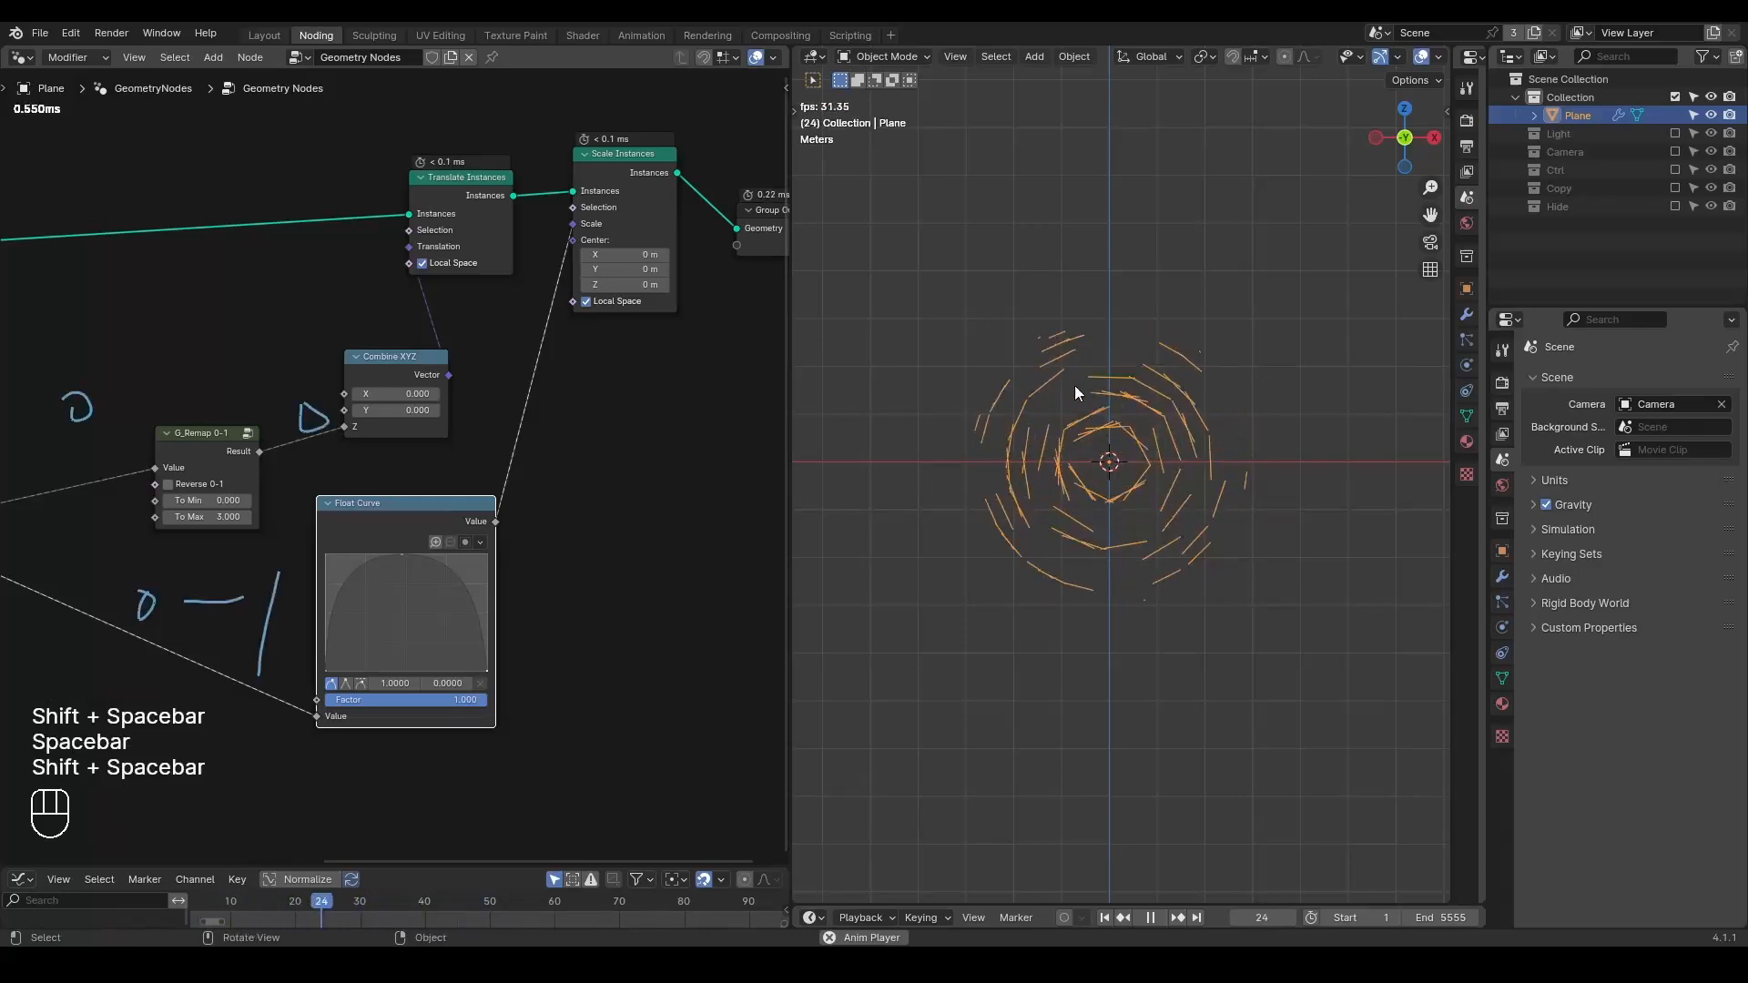
{"action": "key", "text": "shift+space"}
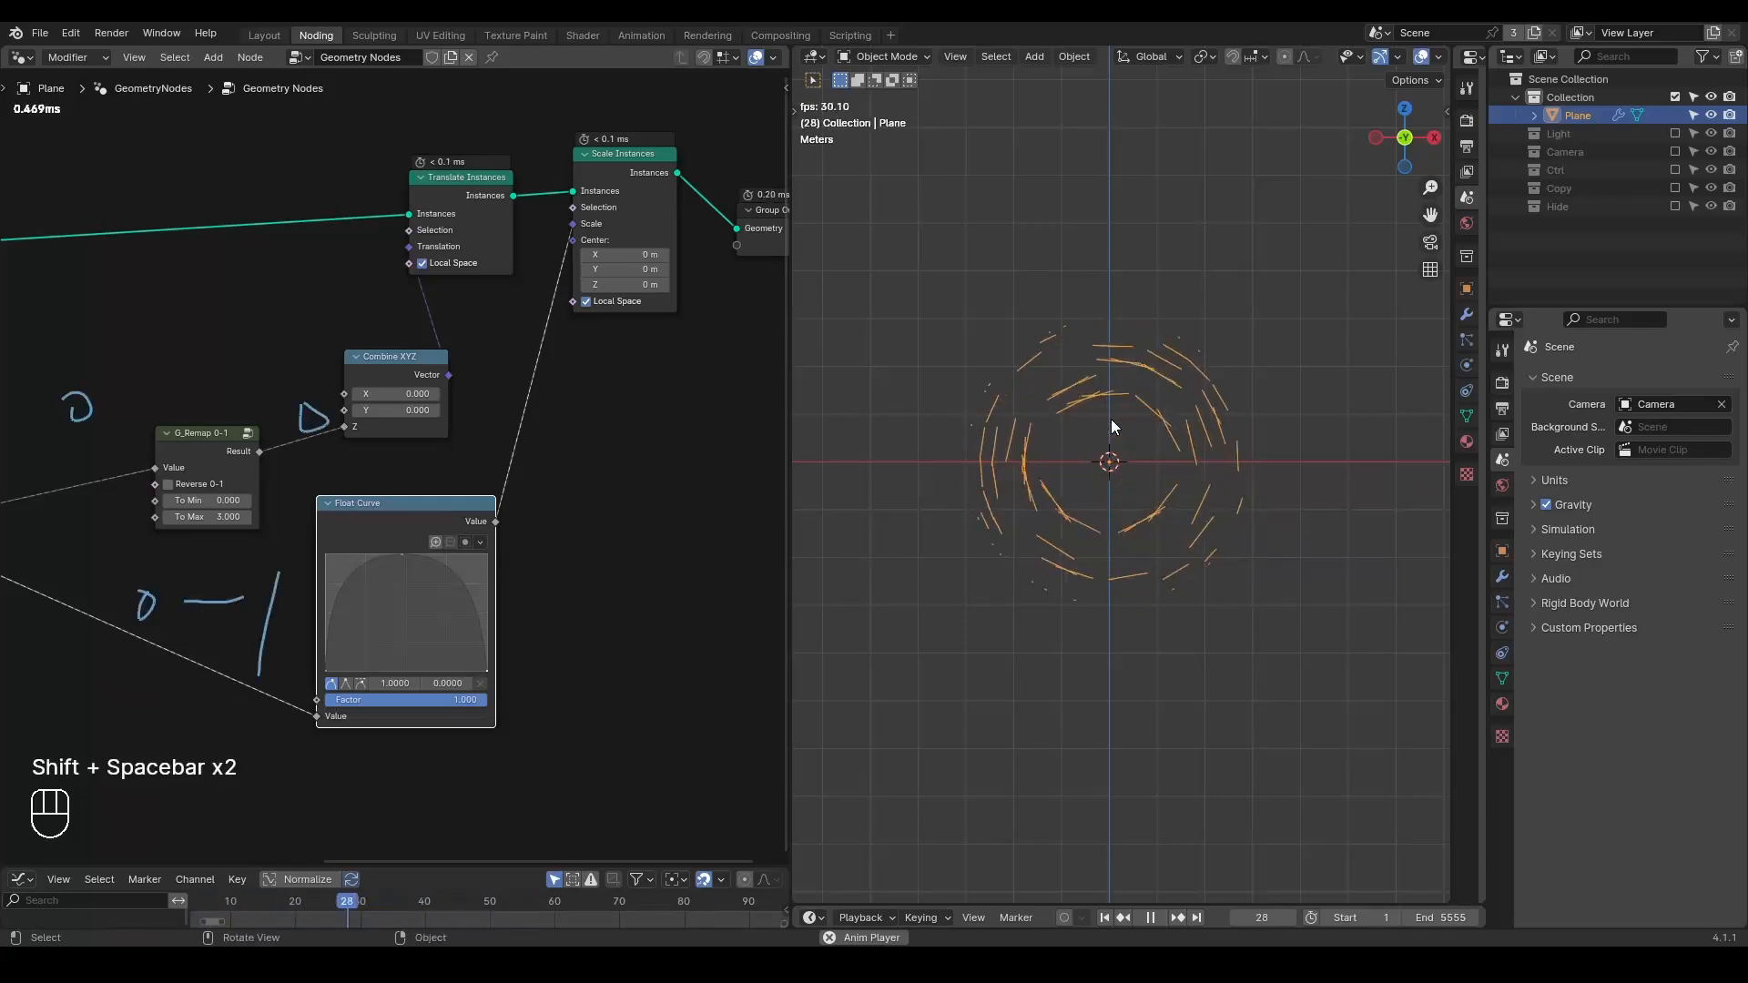
{"action": "key", "text": "space"}
- Move the G_Remap 0-1 and Combine XYZ nodes up and back toward the start of the chain, clear of the Float Curve
{"action": "middle_click_drag", "start_coordinate": [400, 414], "coordinate": [503, 340]}
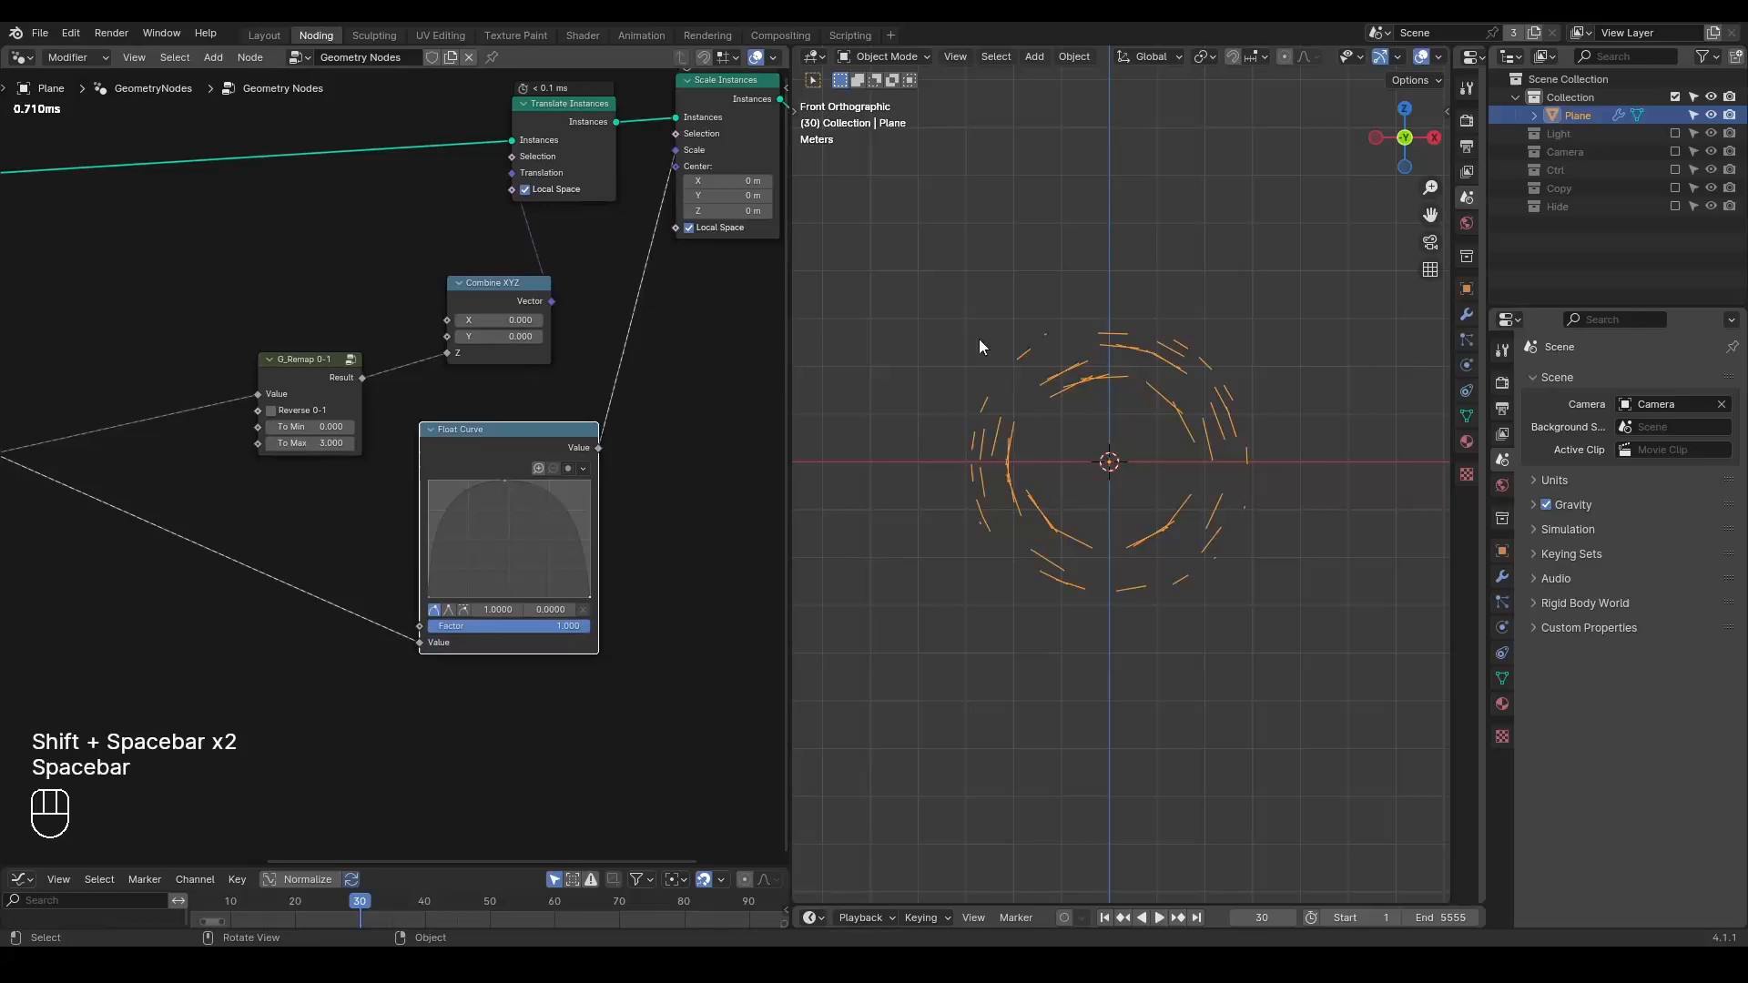
{"action": "left_click", "coordinate": [319, 375]}
{"action": "left_click_drag", "start_coordinate": [319, 375], "coordinate": [105, 281]}
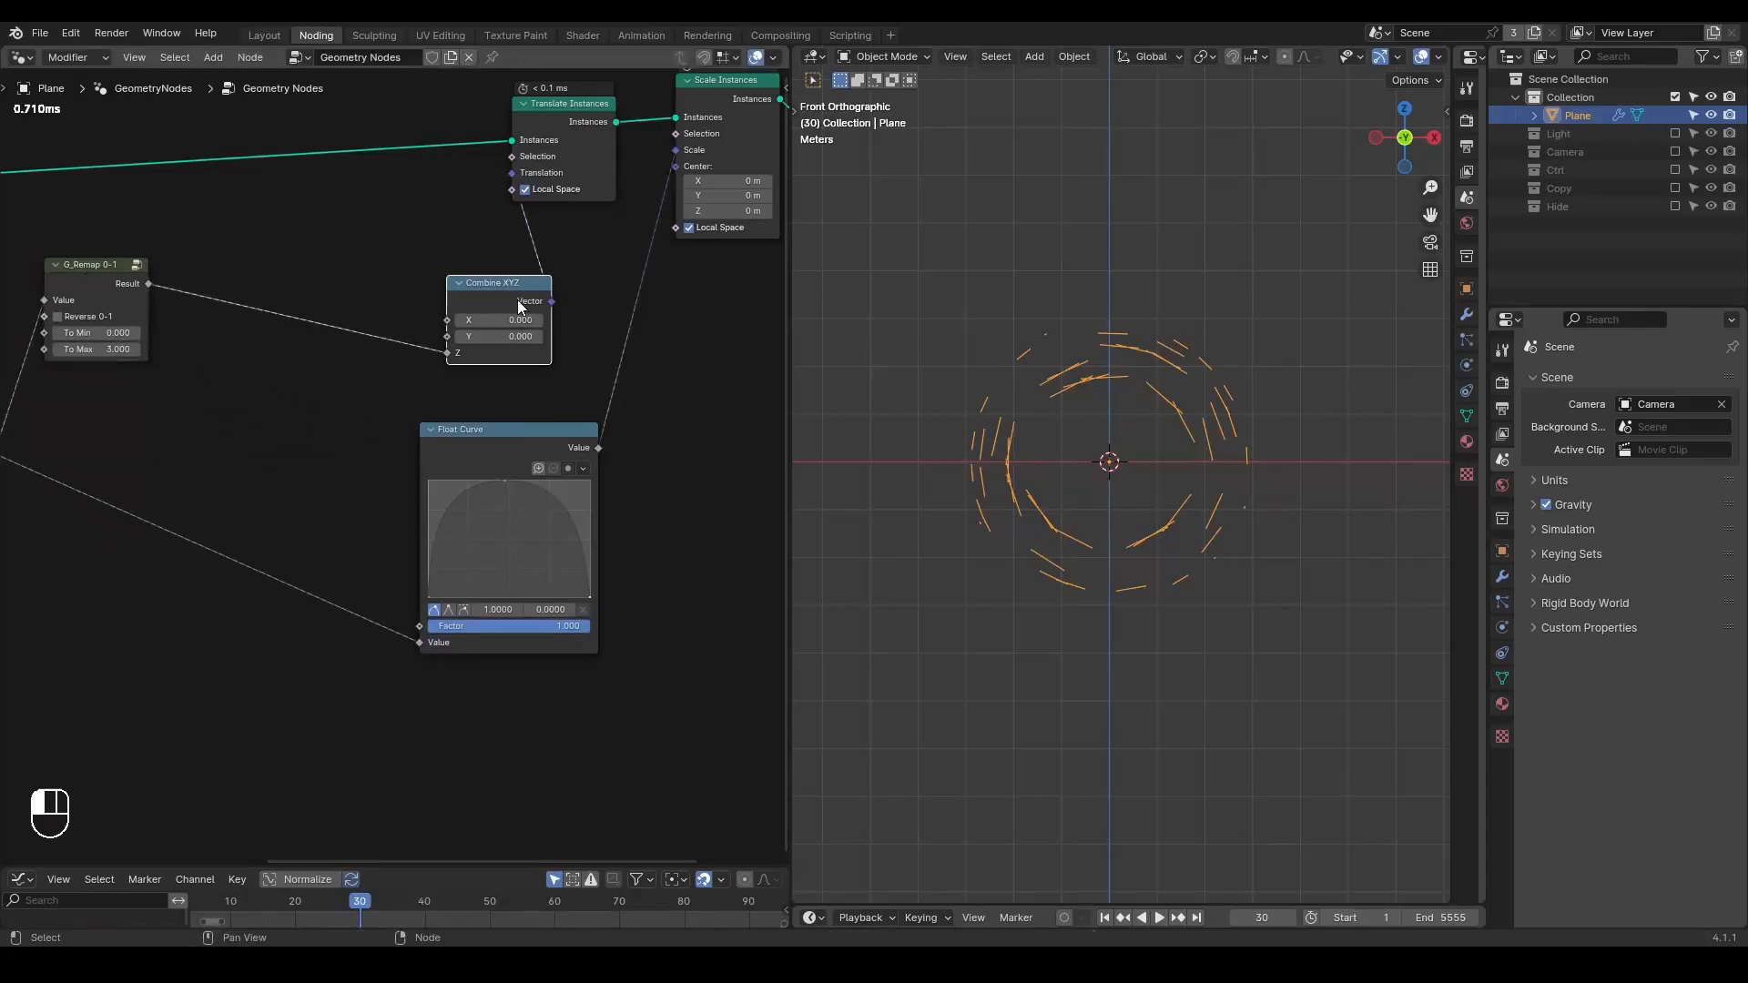
{"action": "left_click_drag", "start_coordinate": [517, 298], "coordinate": [328, 217]}
- Play the animation from the first frame to judge the speed of the outward movement
{"action": "key", "text": "shift+space"}
{"action": "key", "text": "space"}
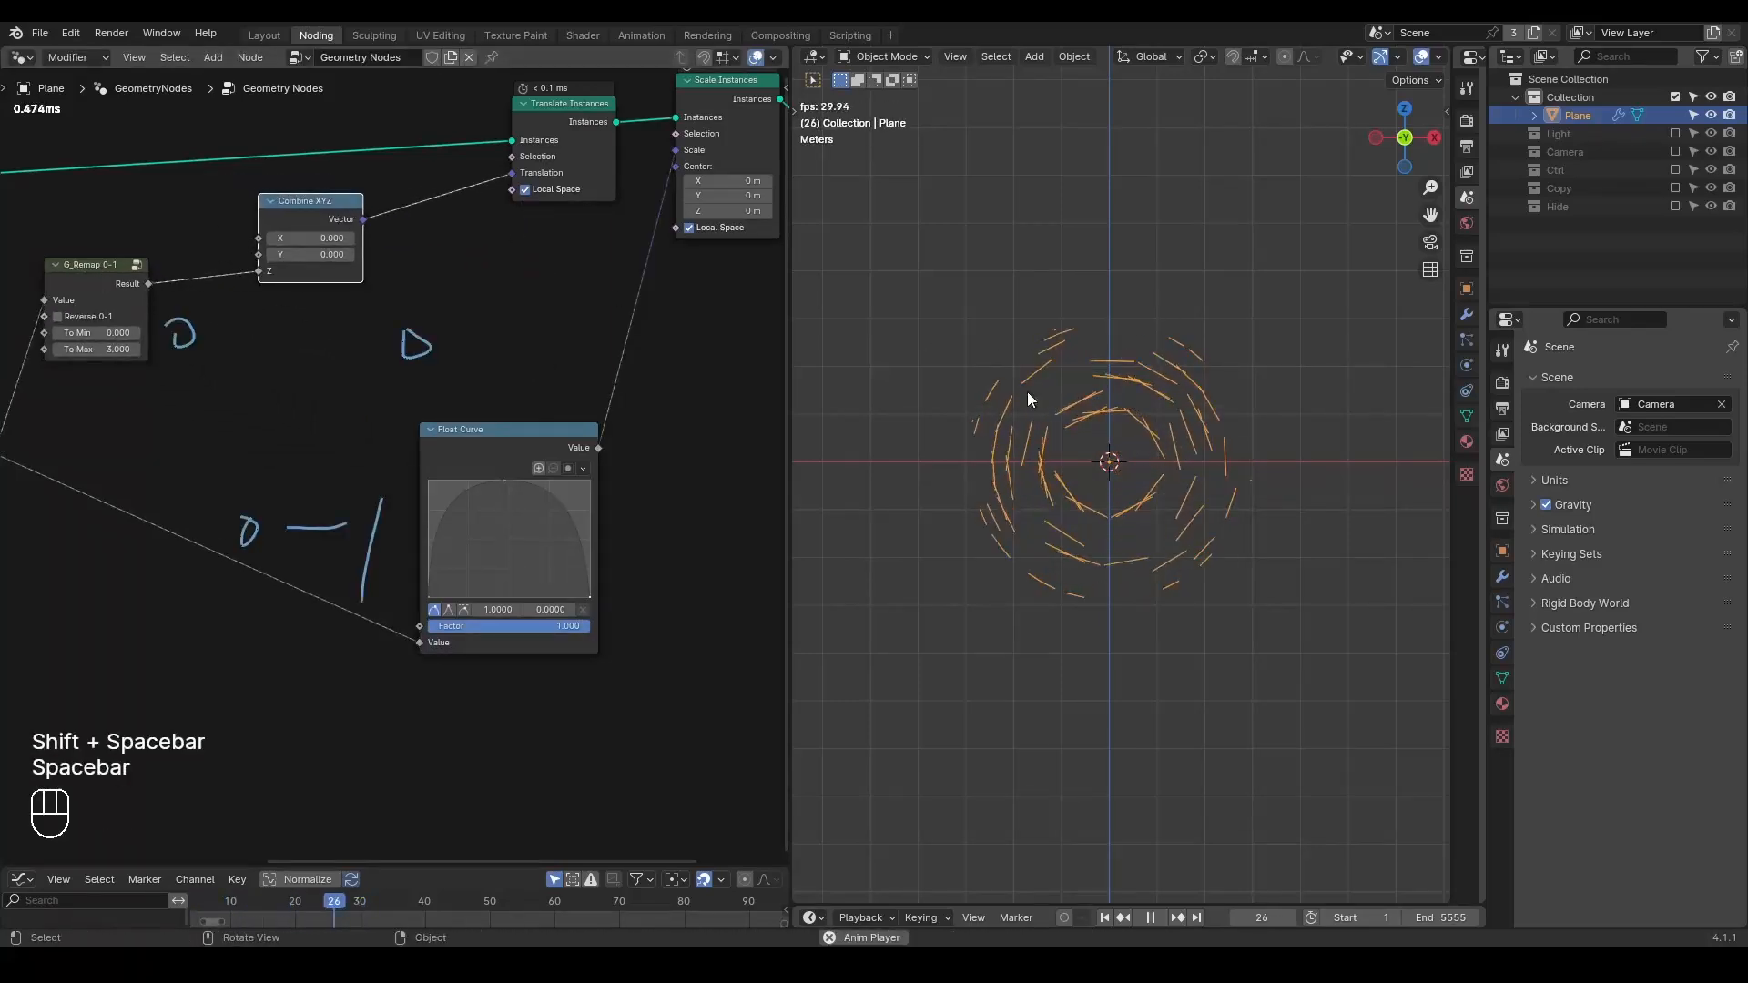
{"action": "key", "text": "shift+space"}
{"action": "key", "text": "space"}
- Set the G_Delay Falloff node's Duration to 55 and play the animation from the start to check it
{"action": "middle_click_drag", "start_coordinate": [178, 481], "coordinate": [592, 373]}
{"action": "left_click", "coordinate": [340, 430]}
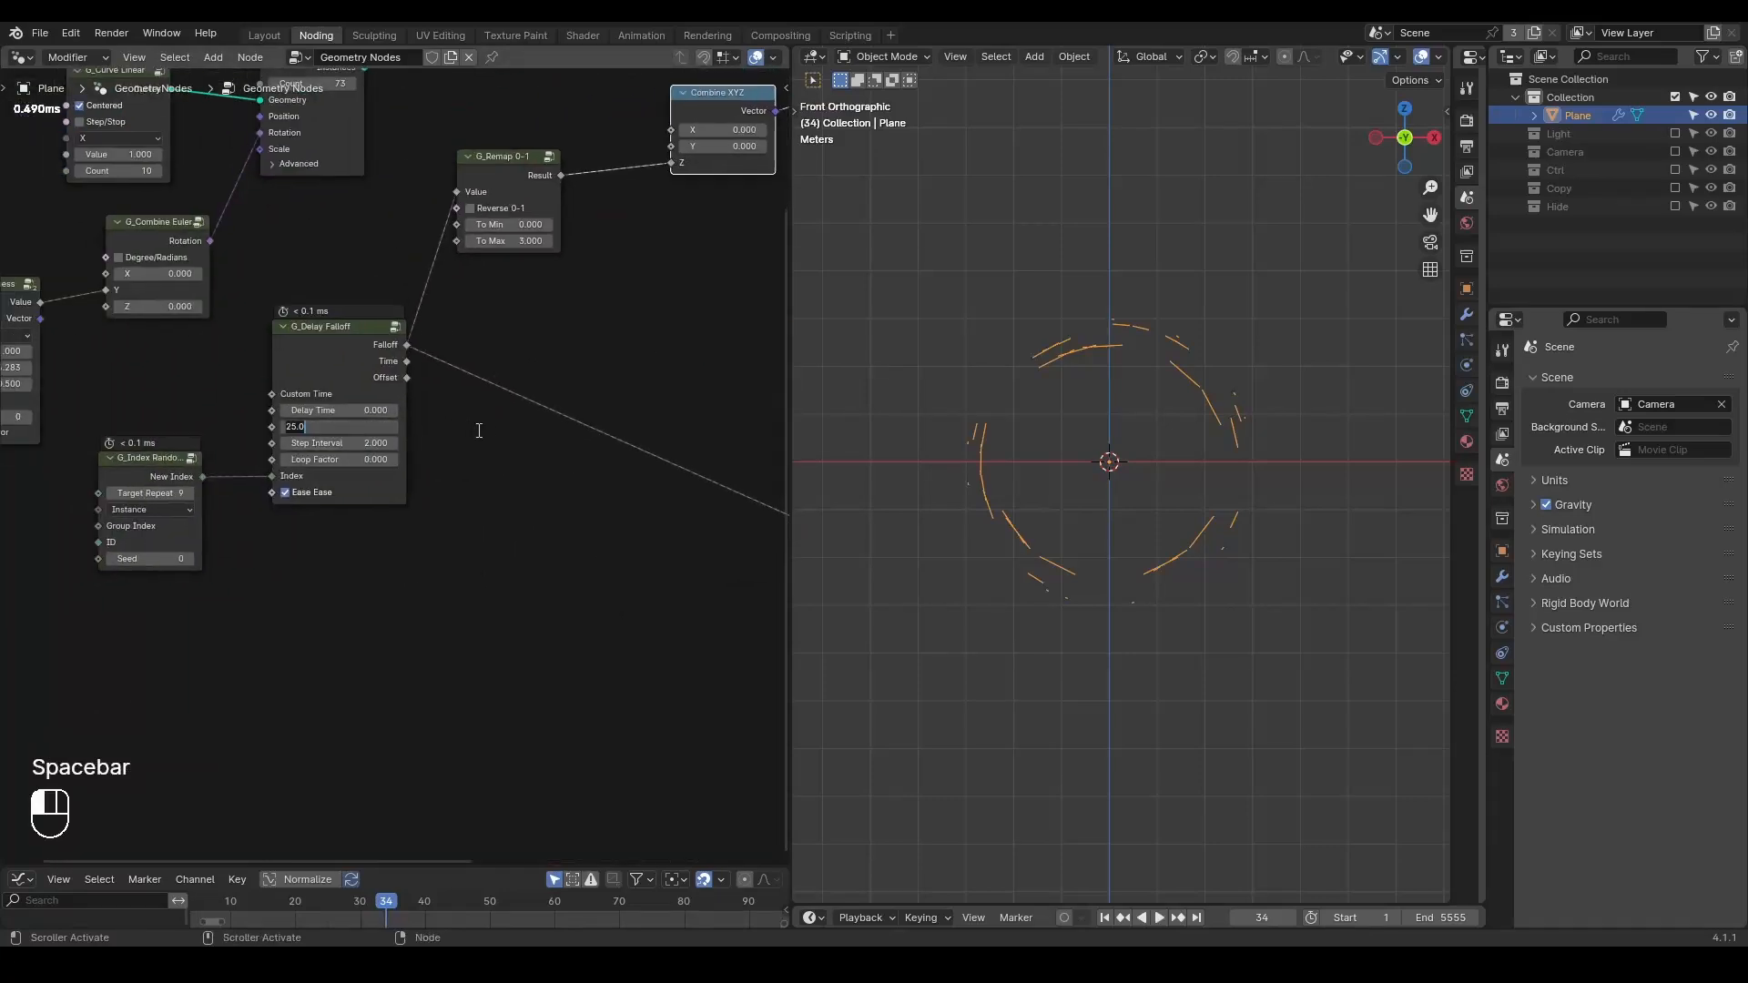
{"action": "type", "text": "55"}
{"action": "key", "text": "Return"}
{"action": "key", "text": "shift+space"}
{"action": "key", "text": "space"}
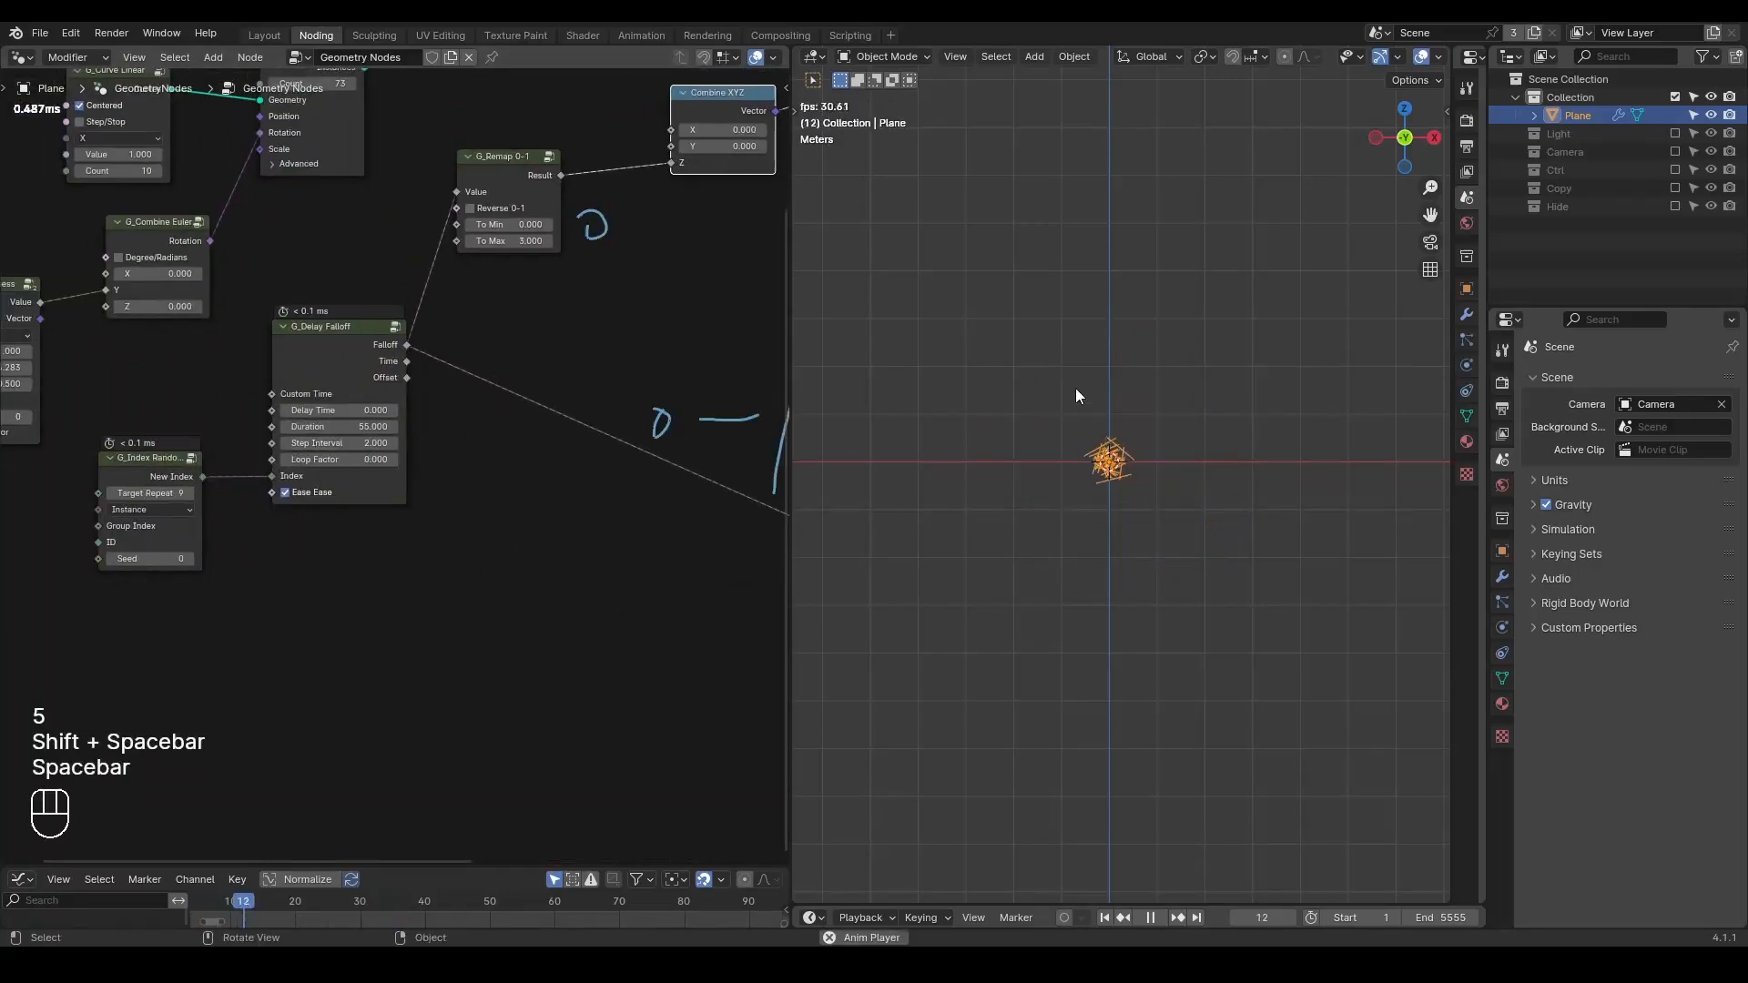
{"action": "key", "text": "space"}
- Raise the G_Delay Falloff node's Step Interval to 8.5 and replay the animation to check the stagger
{"action": "left_click_drag", "start_coordinate": [339, 441], "coordinate": [419, 441]}
{"action": "key", "text": "shift+space"}
{"action": "key", "text": "space"}
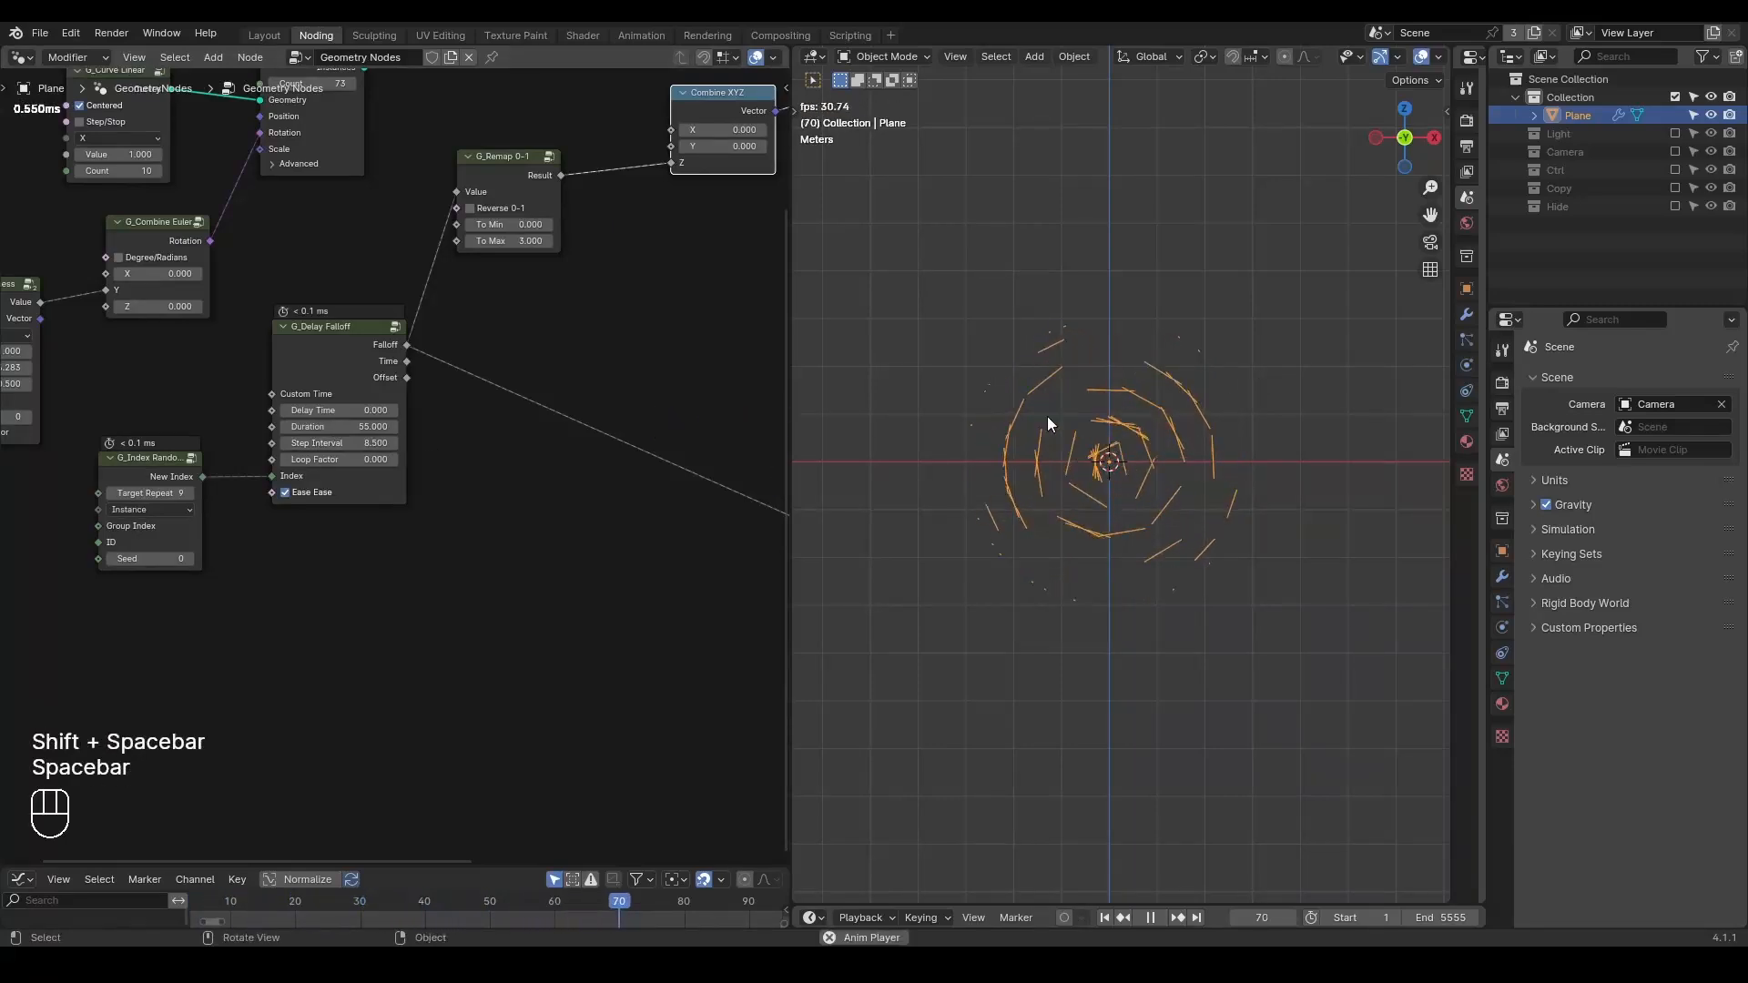
{"action": "key", "text": "space"}
- Make room before Group Output and insert a Realize Instances node after Scale Instances
{"action": "middle_click_drag", "start_coordinate": [558, 270], "coordinate": [685, 514]}
{"action": "left_click_drag", "start_coordinate": [641, 314], "coordinate": [854, 242]}
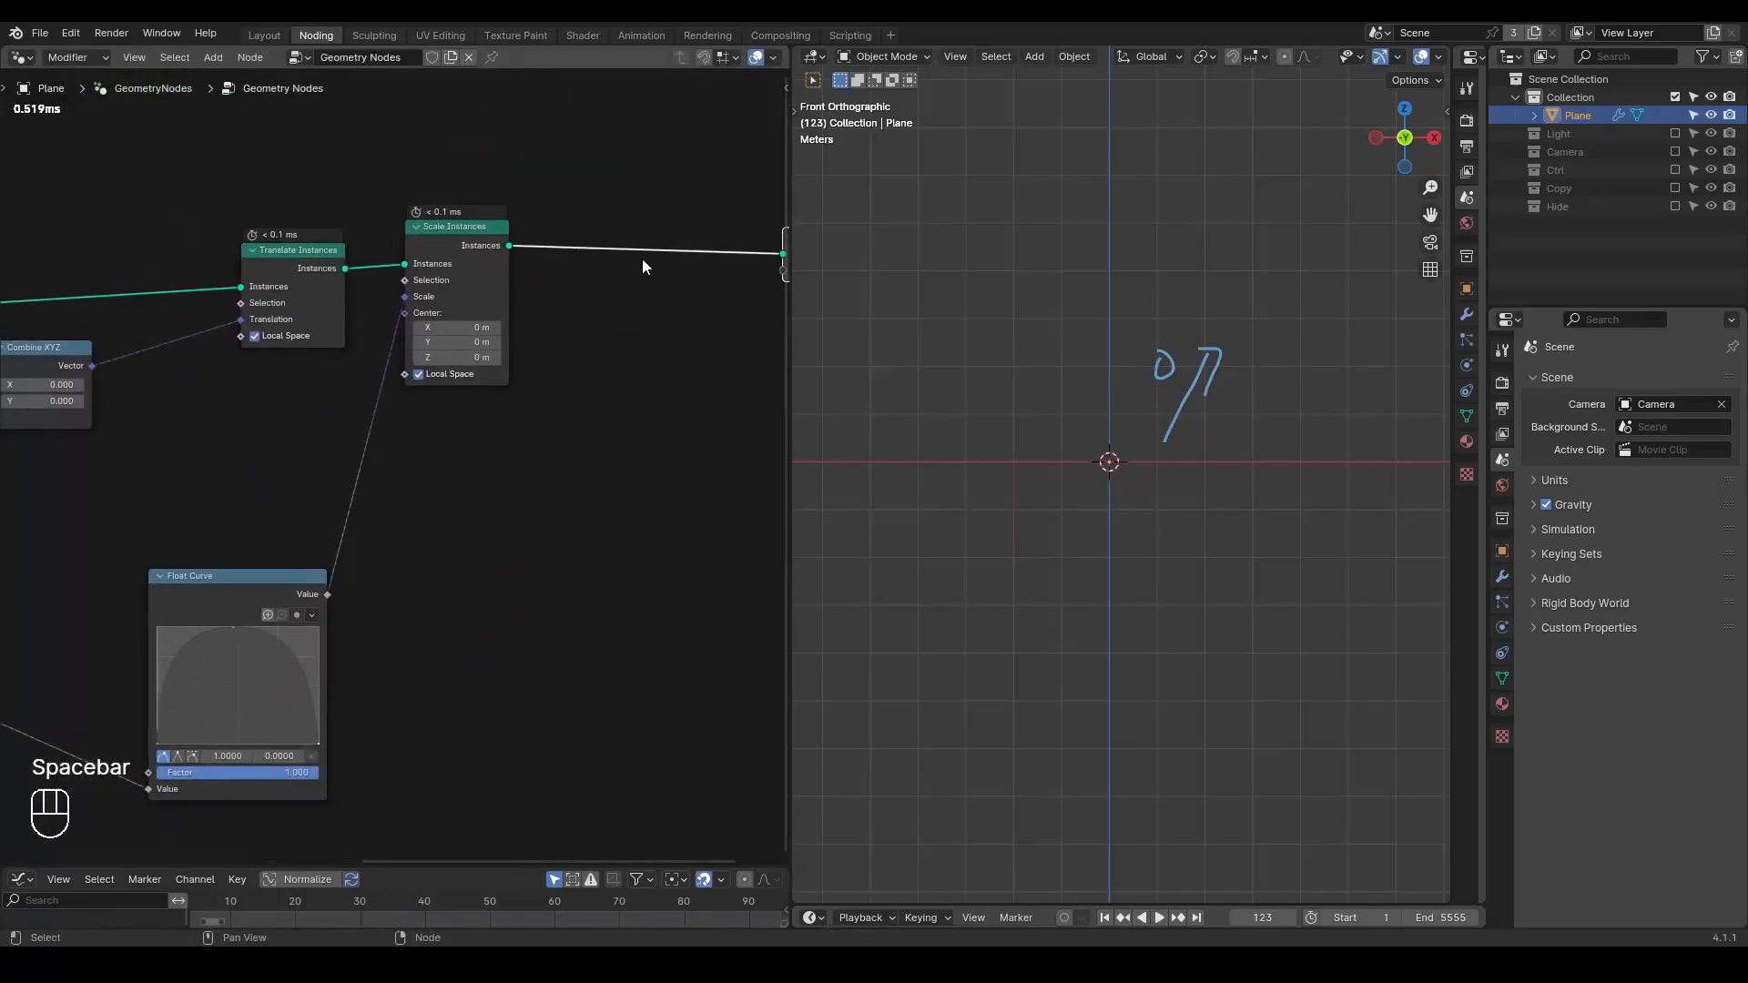
{"action": "key", "text": "ctrl+a"}
{"action": "type", "text": "realize"}
{"action": "key", "text": "Return"}
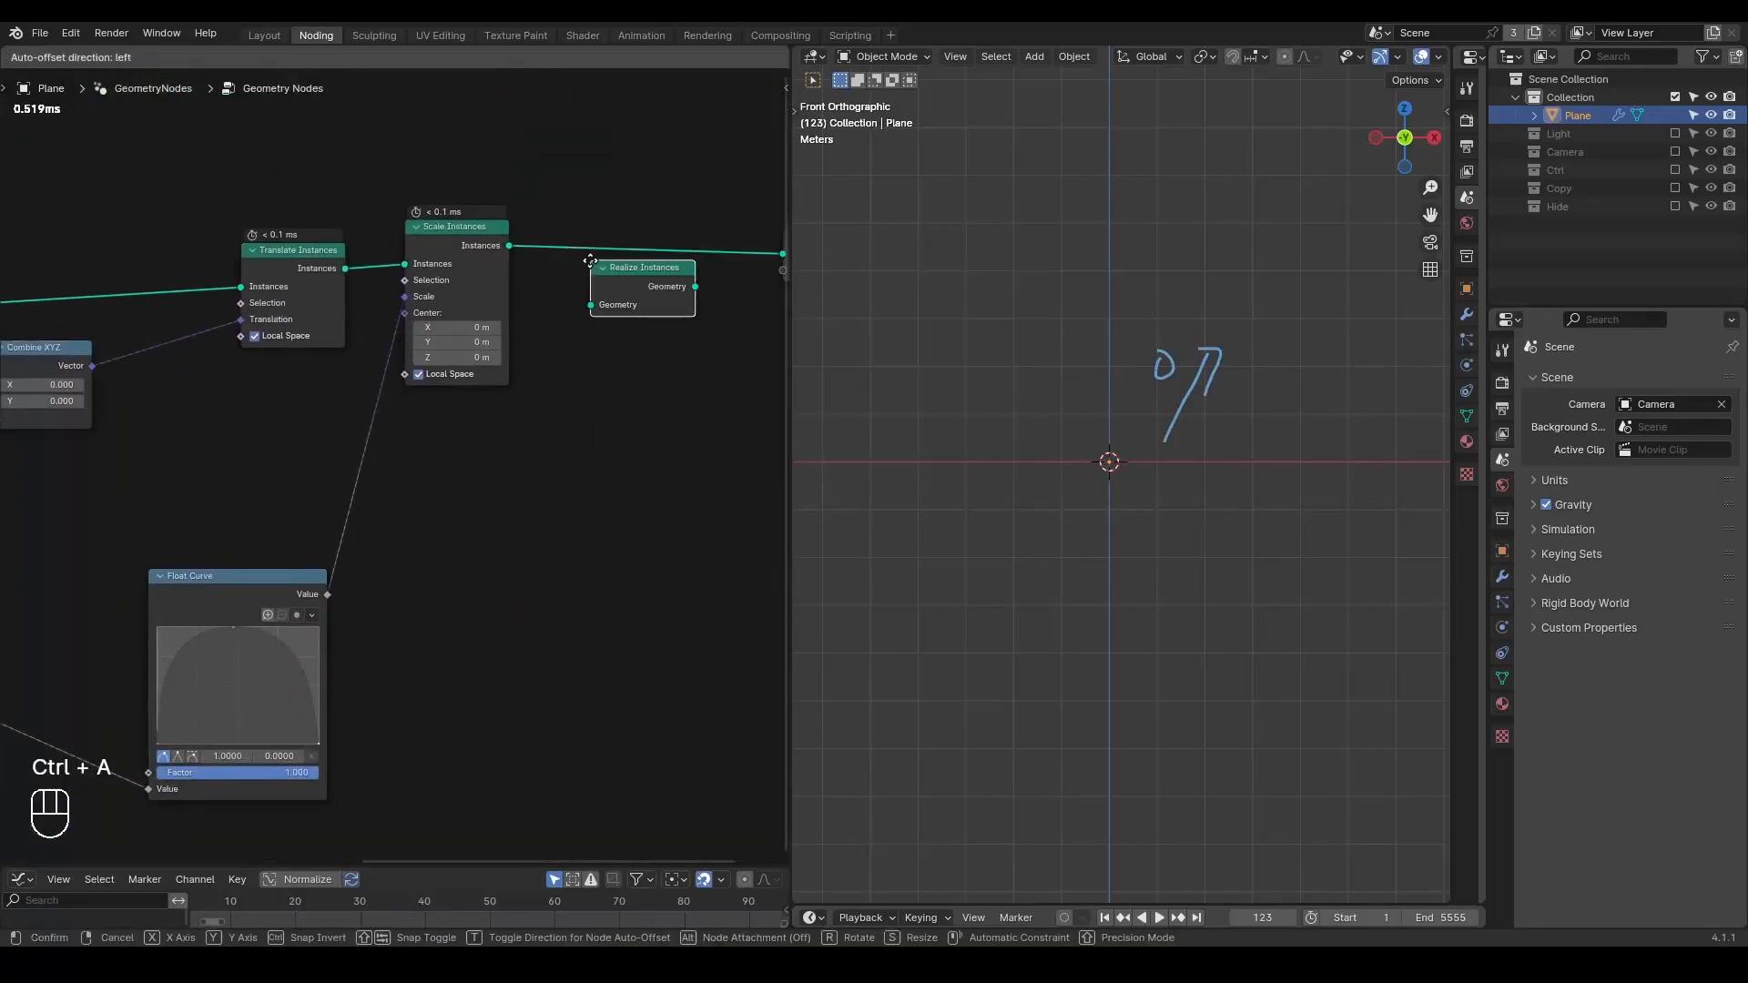
{"action": "left_click", "coordinate": [544, 233]}
- Insert a Set Position node between Realize Instances and Group Output
{"action": "middle_click_drag", "start_coordinate": [620, 349], "coordinate": [488, 363]}
{"action": "key", "text": "ctrl+a"}
{"action": "type", "text": "set posi"}
{"action": "key", "text": "Return"}
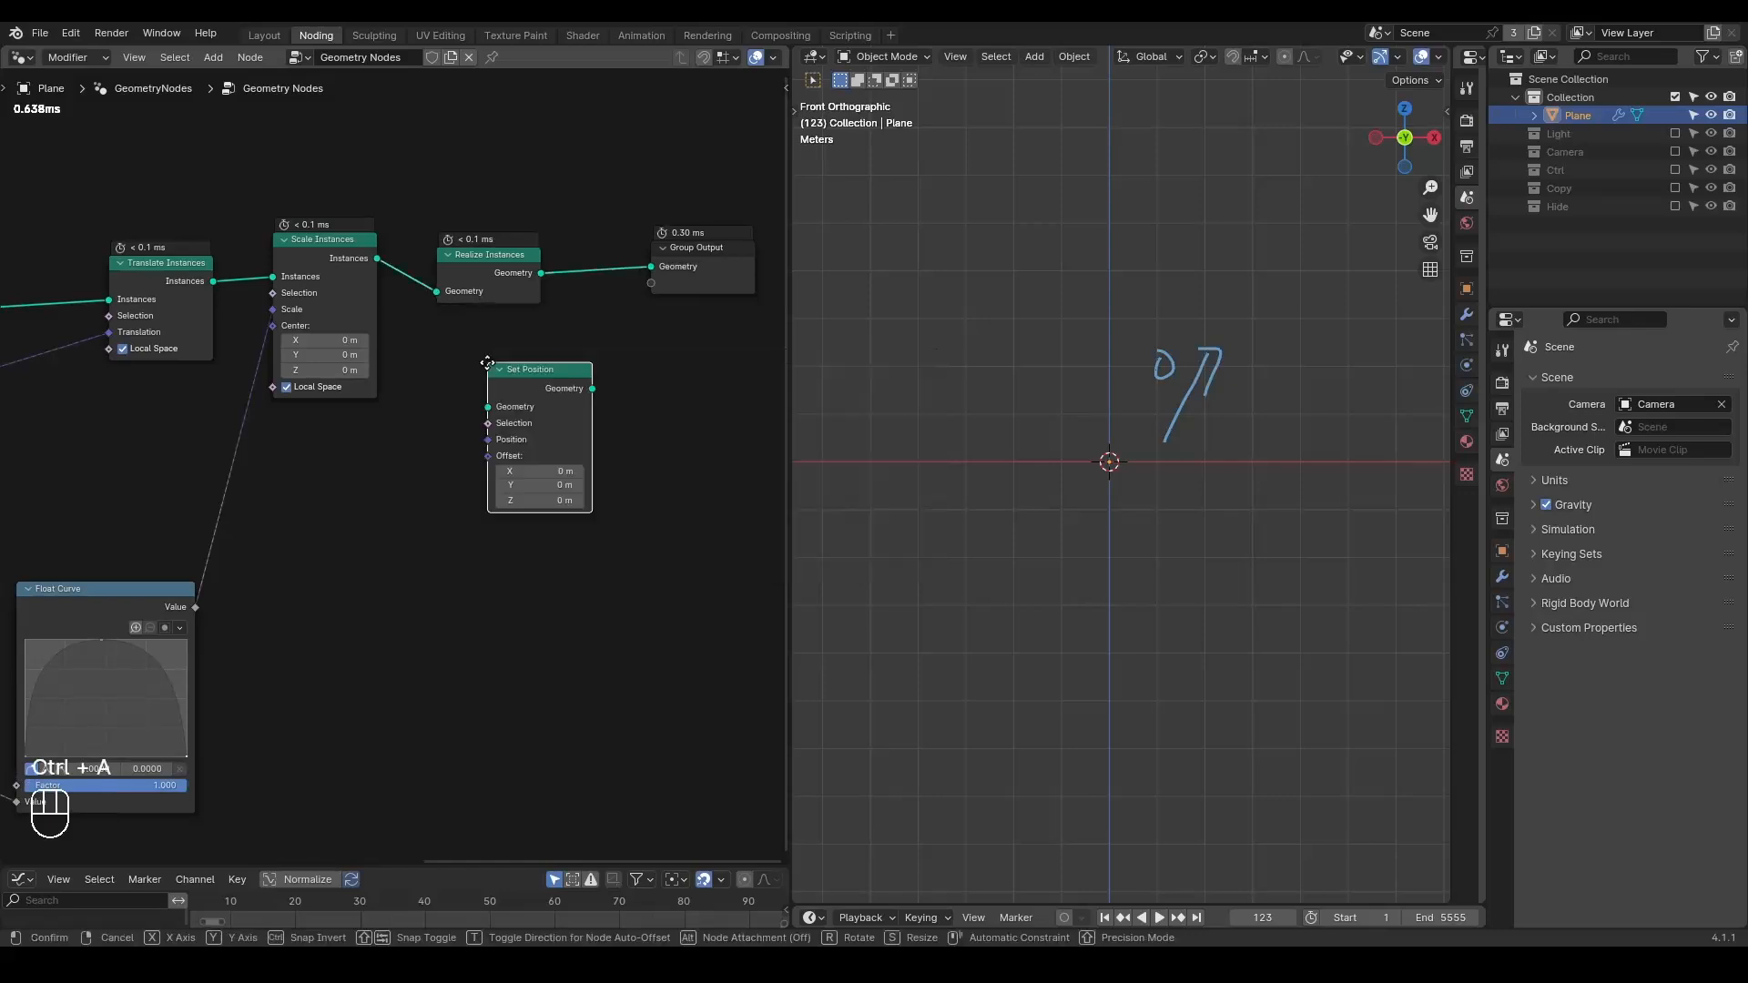
{"action": "left_click", "coordinate": [606, 202]}
- Add a G_Noise 3D node below Set Position and connect its Color output to the Offset input
{"action": "middle_click_drag", "start_coordinate": [547, 396], "coordinate": [545, 358]}
{"action": "key", "text": "ctrl+a"}
{"action": "type", "text": "noise 3D"}
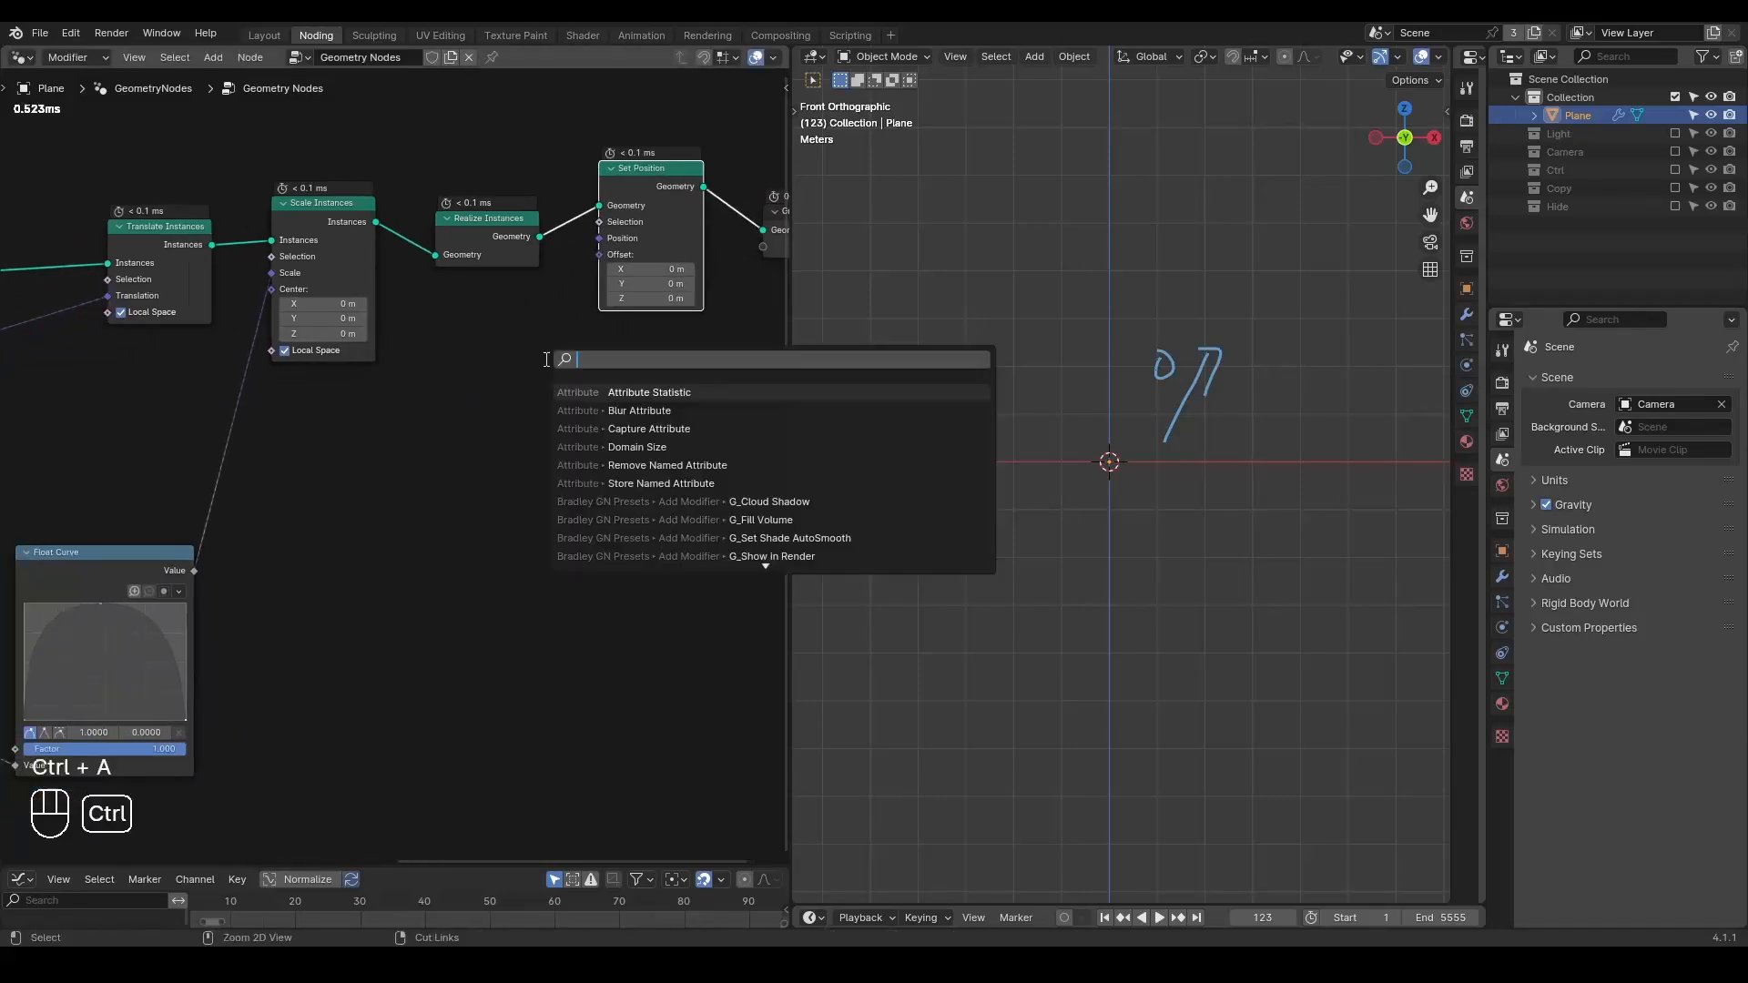
{"action": "key", "text": "Return"}
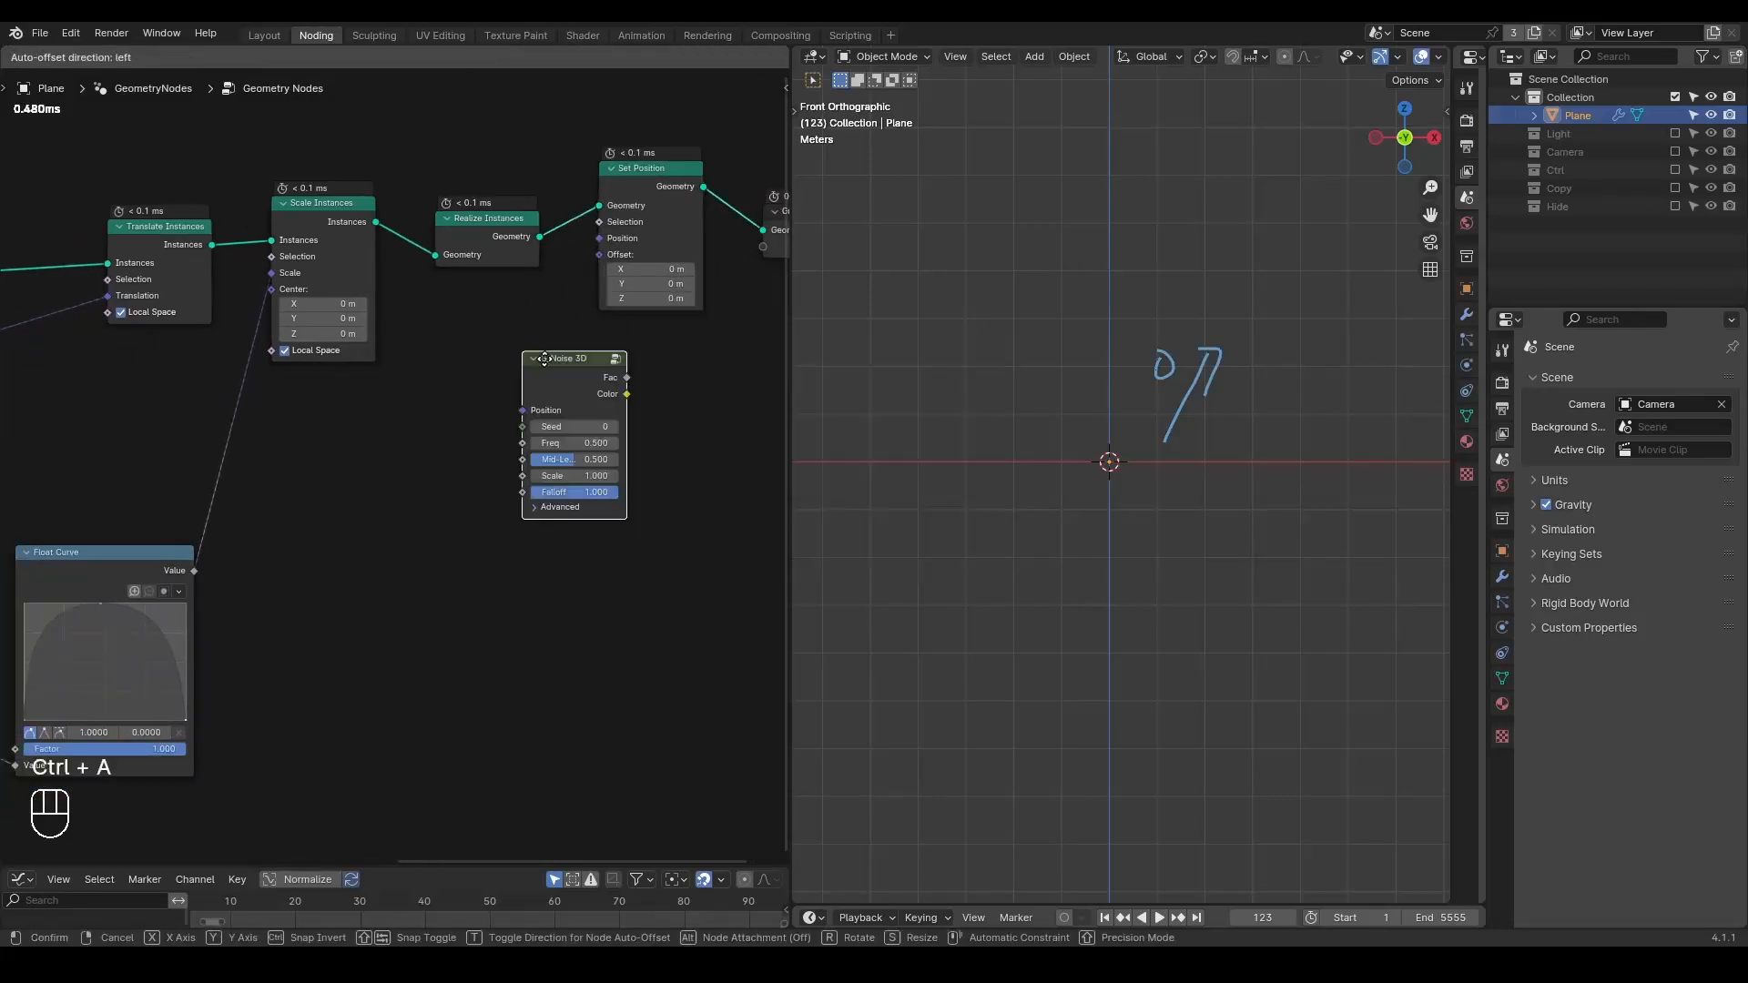
{"action": "left_click", "coordinate": [555, 372]}
{"action": "left_click_drag", "start_coordinate": [556, 368], "coordinate": [601, 257]}
- Move the Set Position and Group Output nodes together farther along the chain to make room for the noise node
{"action": "middle_click_drag", "start_coordinate": [717, 172], "coordinate": [647, 129]}
{"action": "left_click_drag", "start_coordinate": [686, 117], "coordinate": [522, 249]}
{"action": "key", "text": "g"}
{"action": "left_click", "coordinate": [705, 62]}
- Play the animation from the first frame and examine the noise-distorted lines up close in the viewport
{"action": "key", "text": "space"}
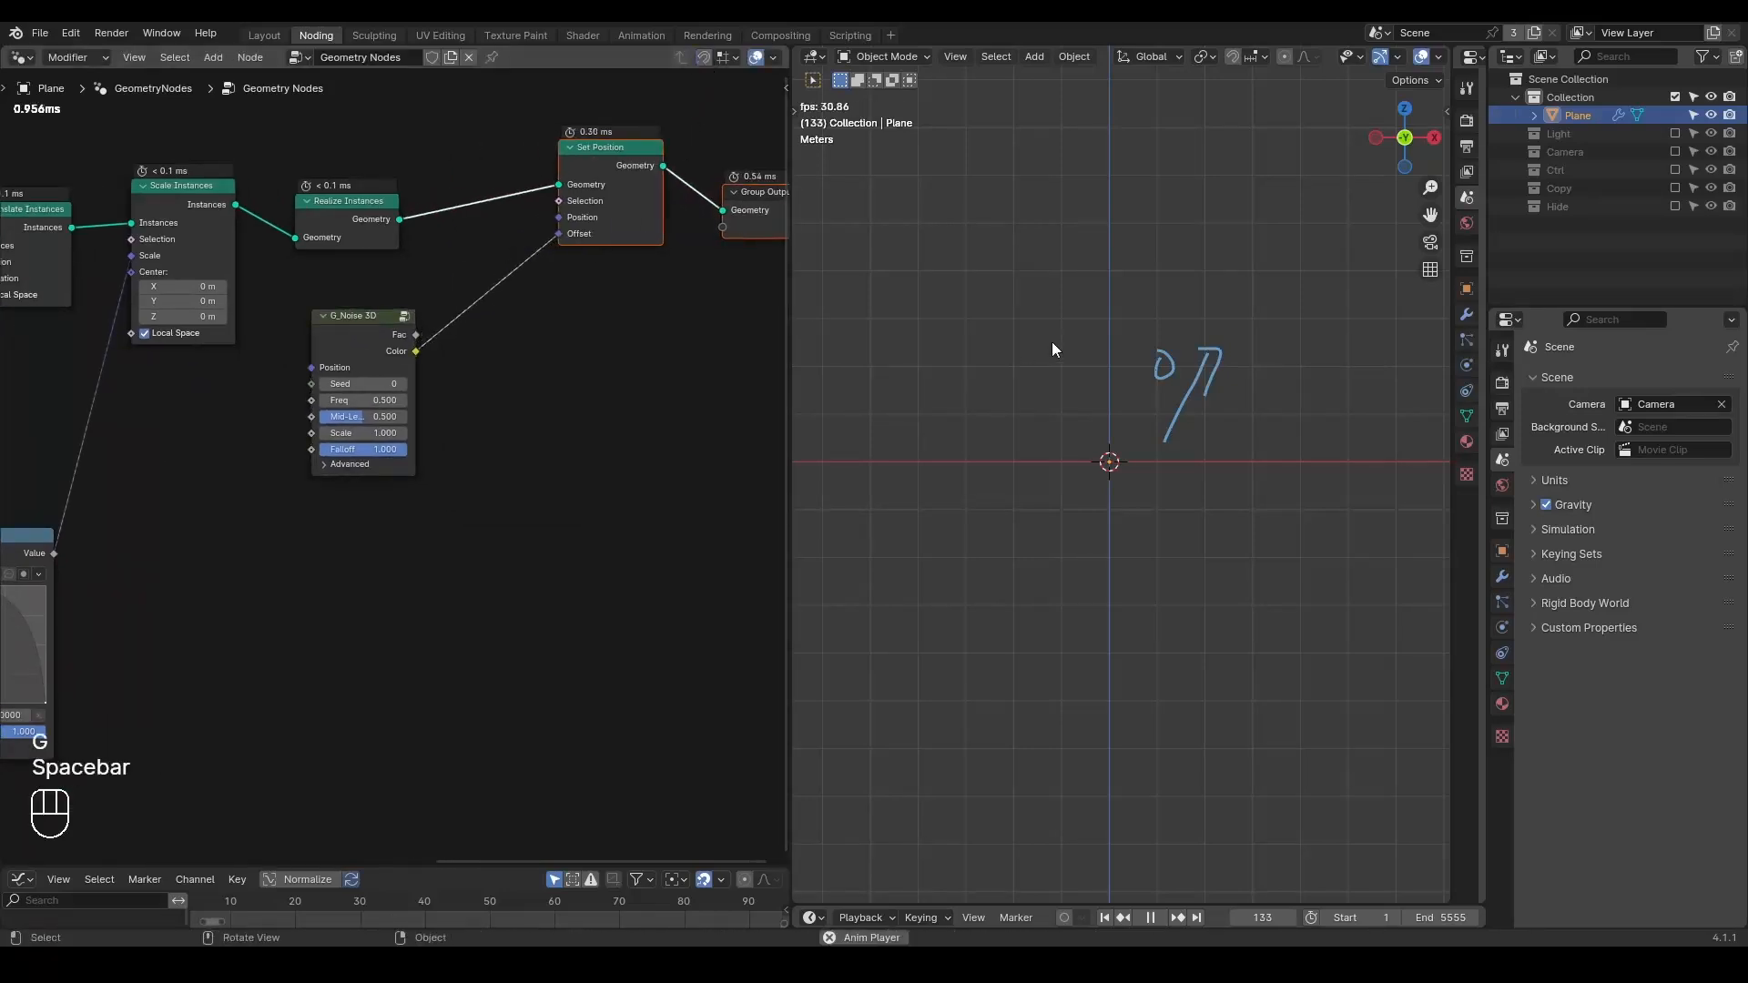
{"action": "key", "text": "space"}
{"action": "key", "text": "shift+space"}
{"action": "key", "text": "space"}
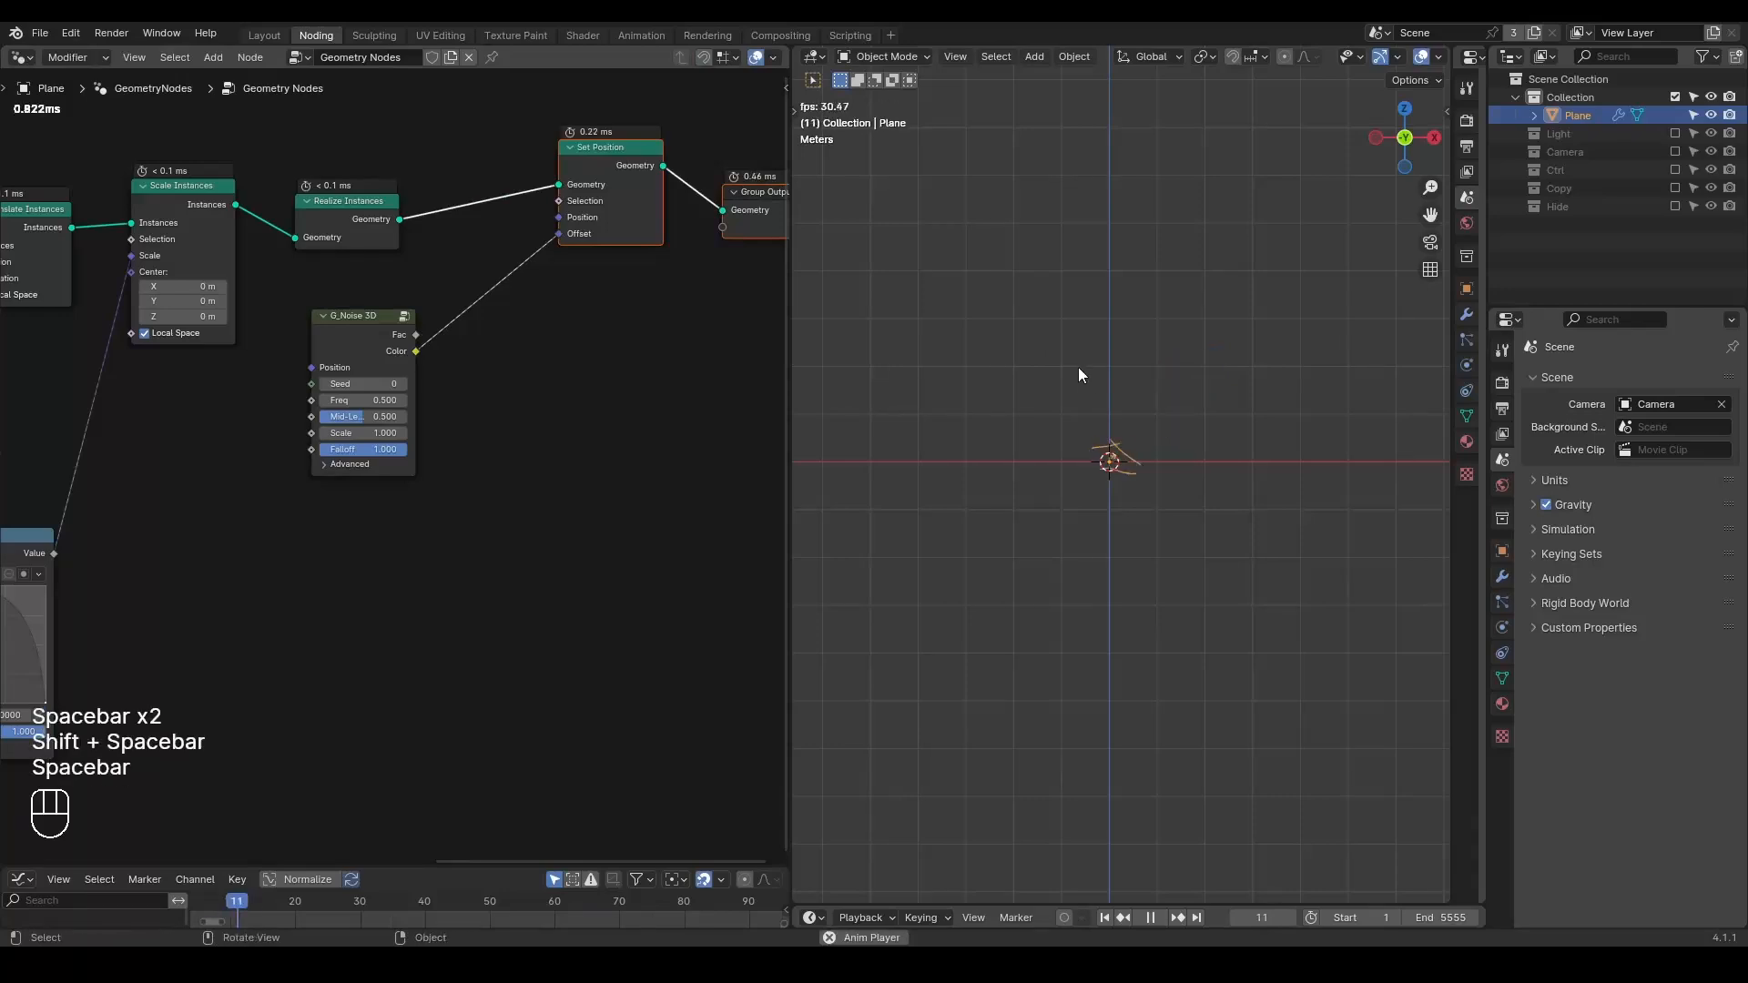
{"action": "key", "text": "space"}
{"action": "scroll", "coordinate": [1149, 381], "scroll_direction": "up", "scroll_amount": 5}
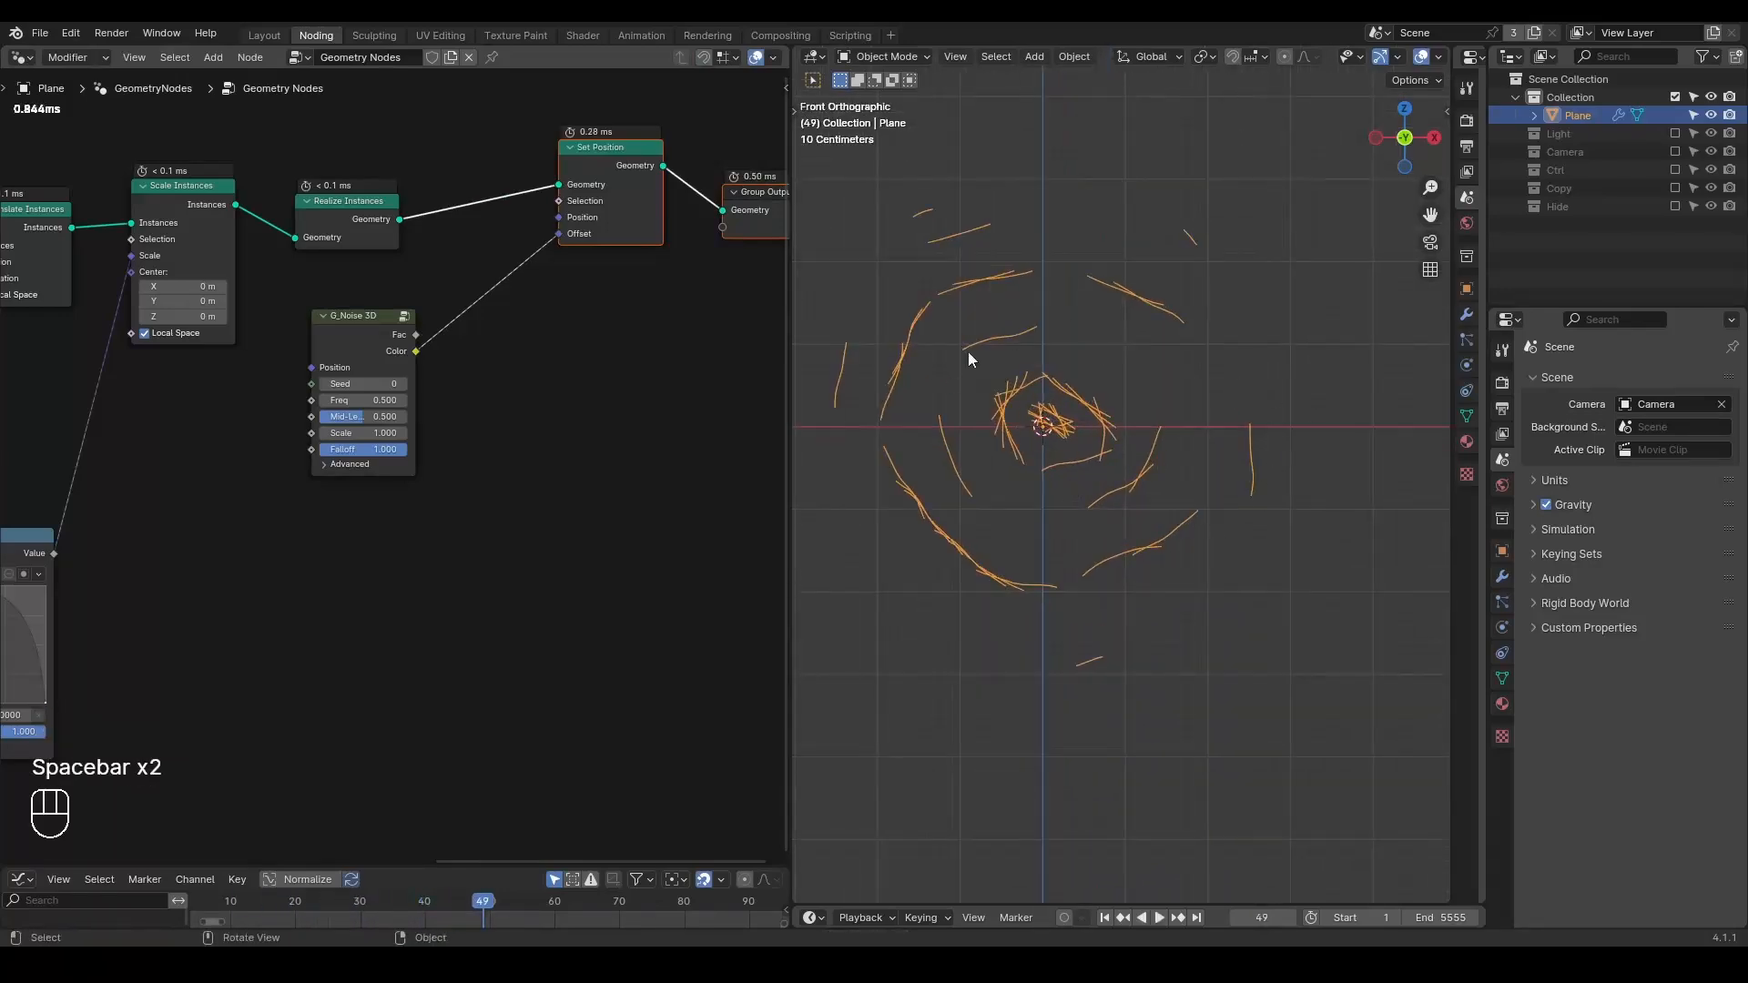
{"action": "middle_click_drag", "start_coordinate": [1020, 394], "coordinate": [1113, 390], "text": "shift"}
- Reposition the G_Noise 3D and Realize Instances nodes to free space ahead of the noise inputs
{"action": "left_click_drag", "start_coordinate": [323, 320], "coordinate": [288, 441]}
{"action": "scroll", "coordinate": [434, 415], "scroll_direction": "up", "scroll_amount": 1}
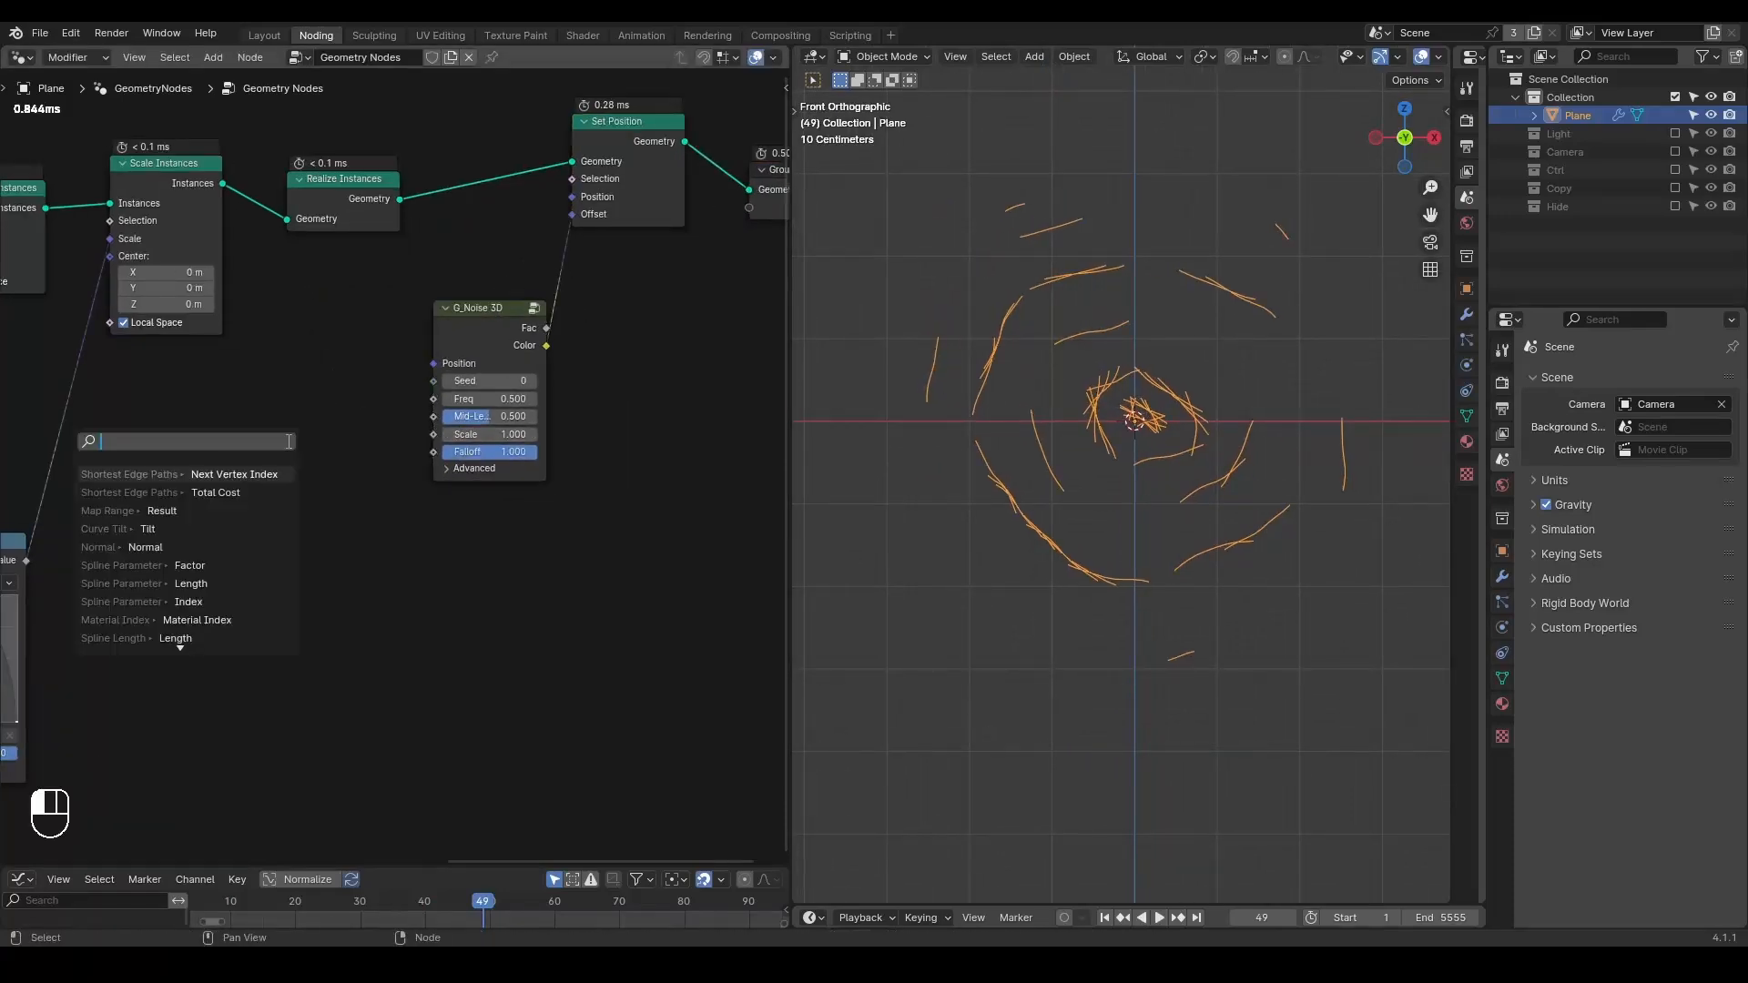
{"action": "key", "text": "Escape"}
{"action": "middle_click_drag", "start_coordinate": [217, 395], "coordinate": [338, 466]}
{"action": "left_click_drag", "start_coordinate": [423, 294], "coordinate": [478, 274]}
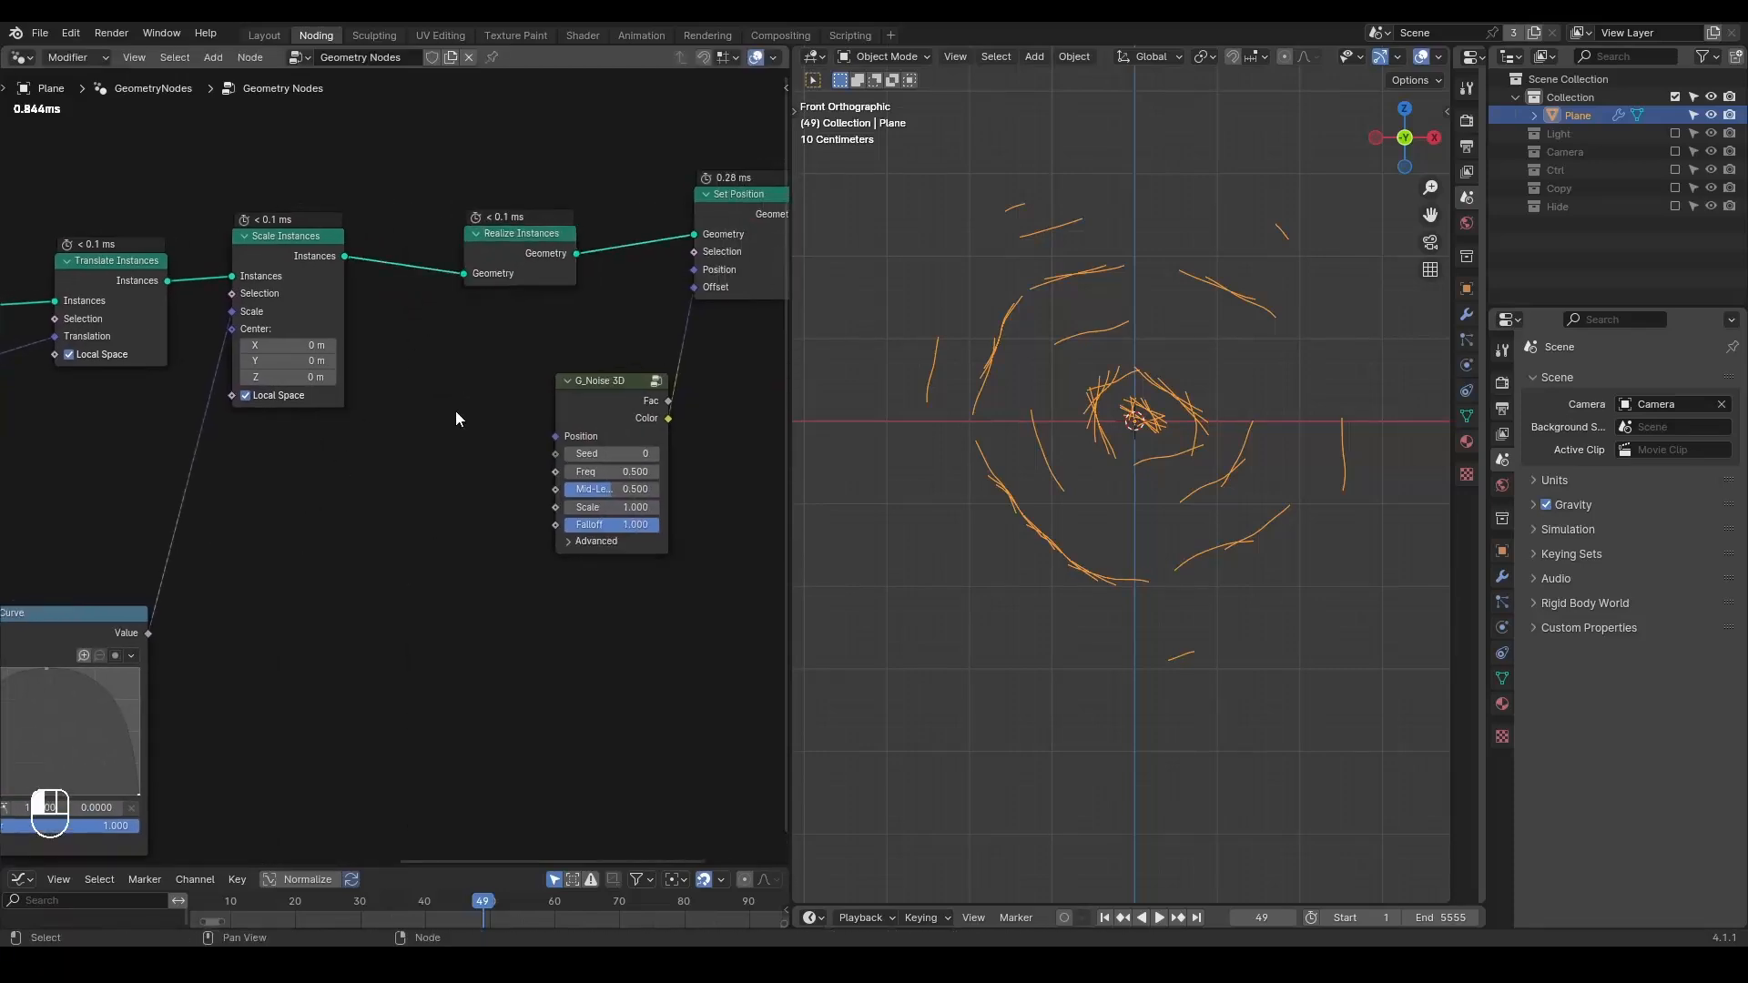
- Add a G_Spline Info node and connect its Spline Index to the G_Noise 3D node's Seed
{"action": "key", "text": "ctrl+a"}
{"action": "type", "text": "spline info"}
{"action": "key", "text": "Return"}
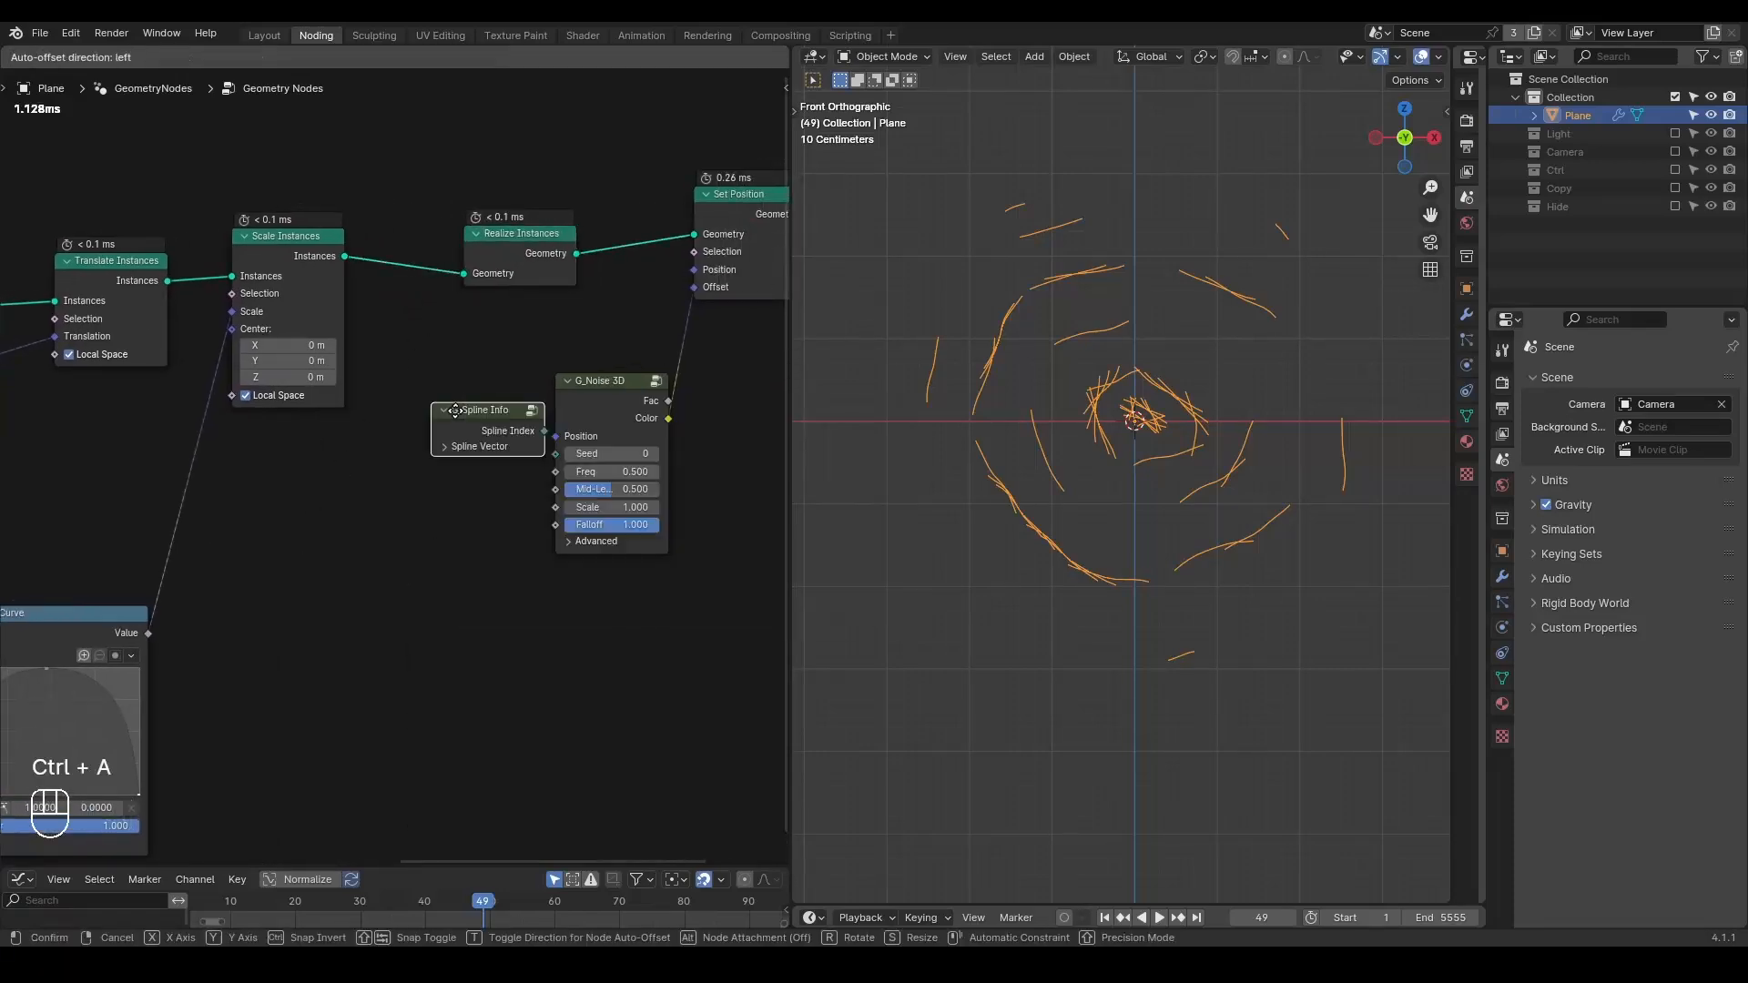
{"action": "left_click", "coordinate": [319, 478]}
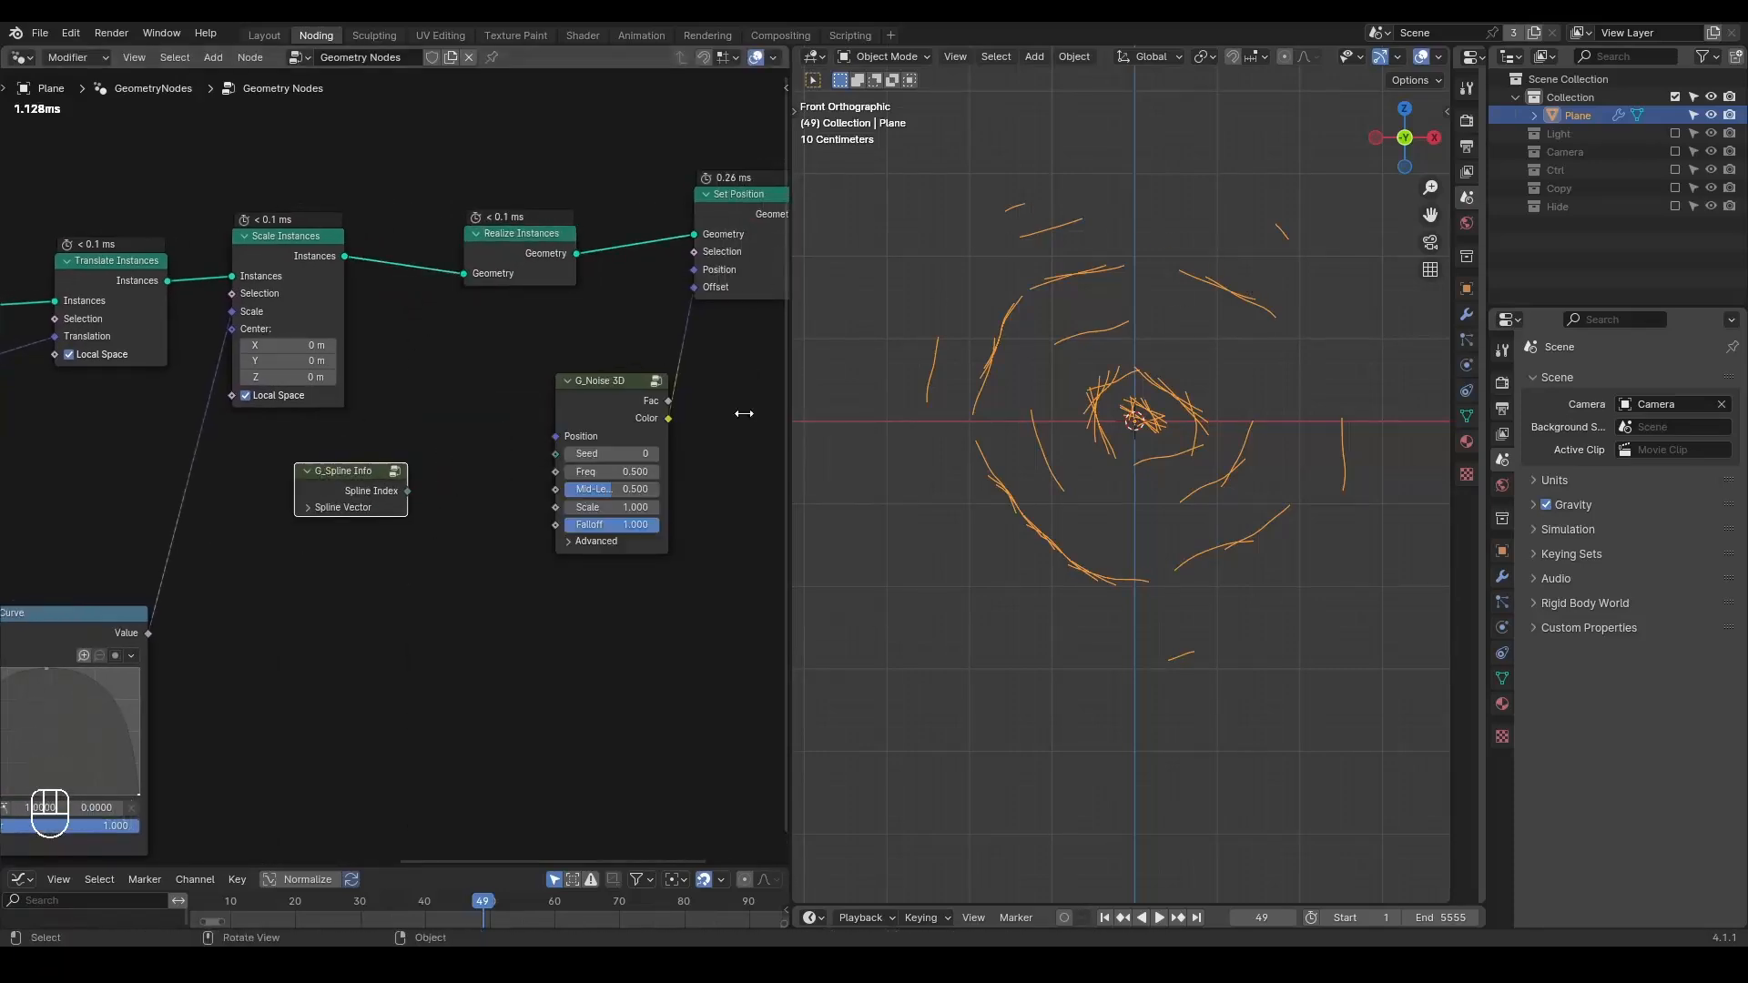
{"action": "left_click_drag", "start_coordinate": [407, 492], "coordinate": [552, 452]}
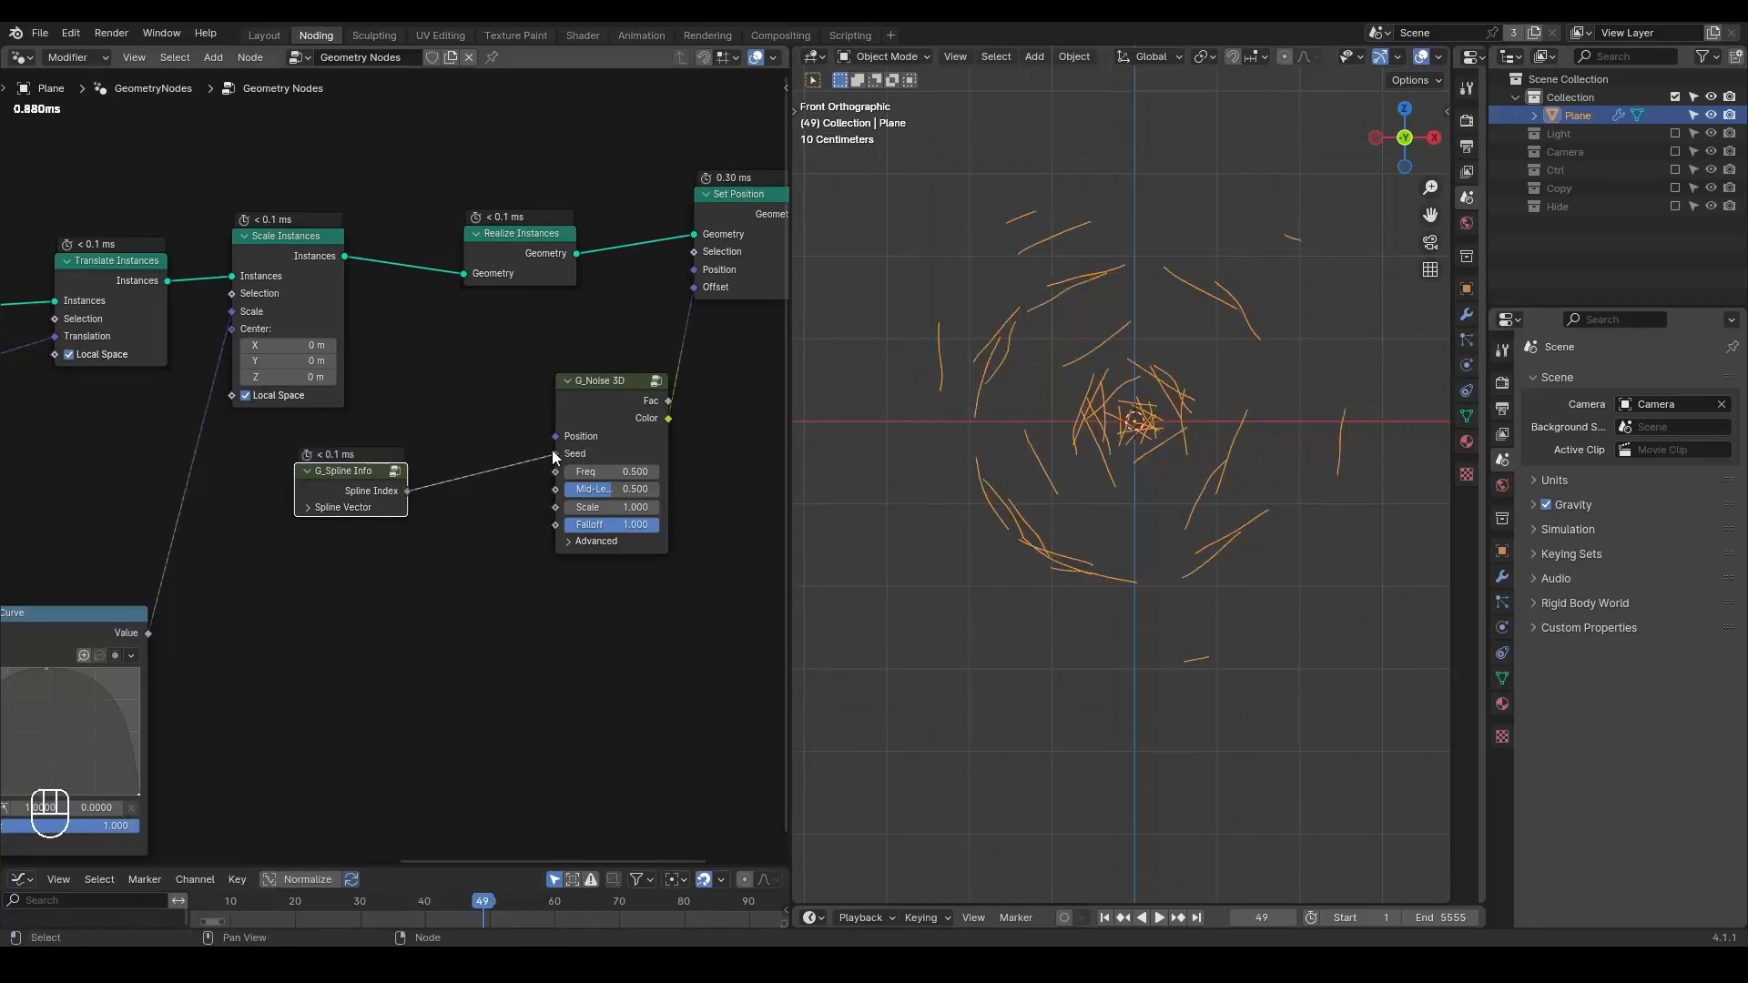
- Raise the G_Noise 3D node's Freq to 1.020 and replay the animation to check the line distortion
{"action": "middle_click_drag", "start_coordinate": [574, 498], "coordinate": [519, 472]}
{"action": "scroll", "coordinate": [519, 473], "scroll_direction": "up", "scroll_amount": 2}
{"action": "left_click_drag", "start_coordinate": [577, 441], "coordinate": [777, 441], "text": "shift"}
{"action": "key", "text": "space"}
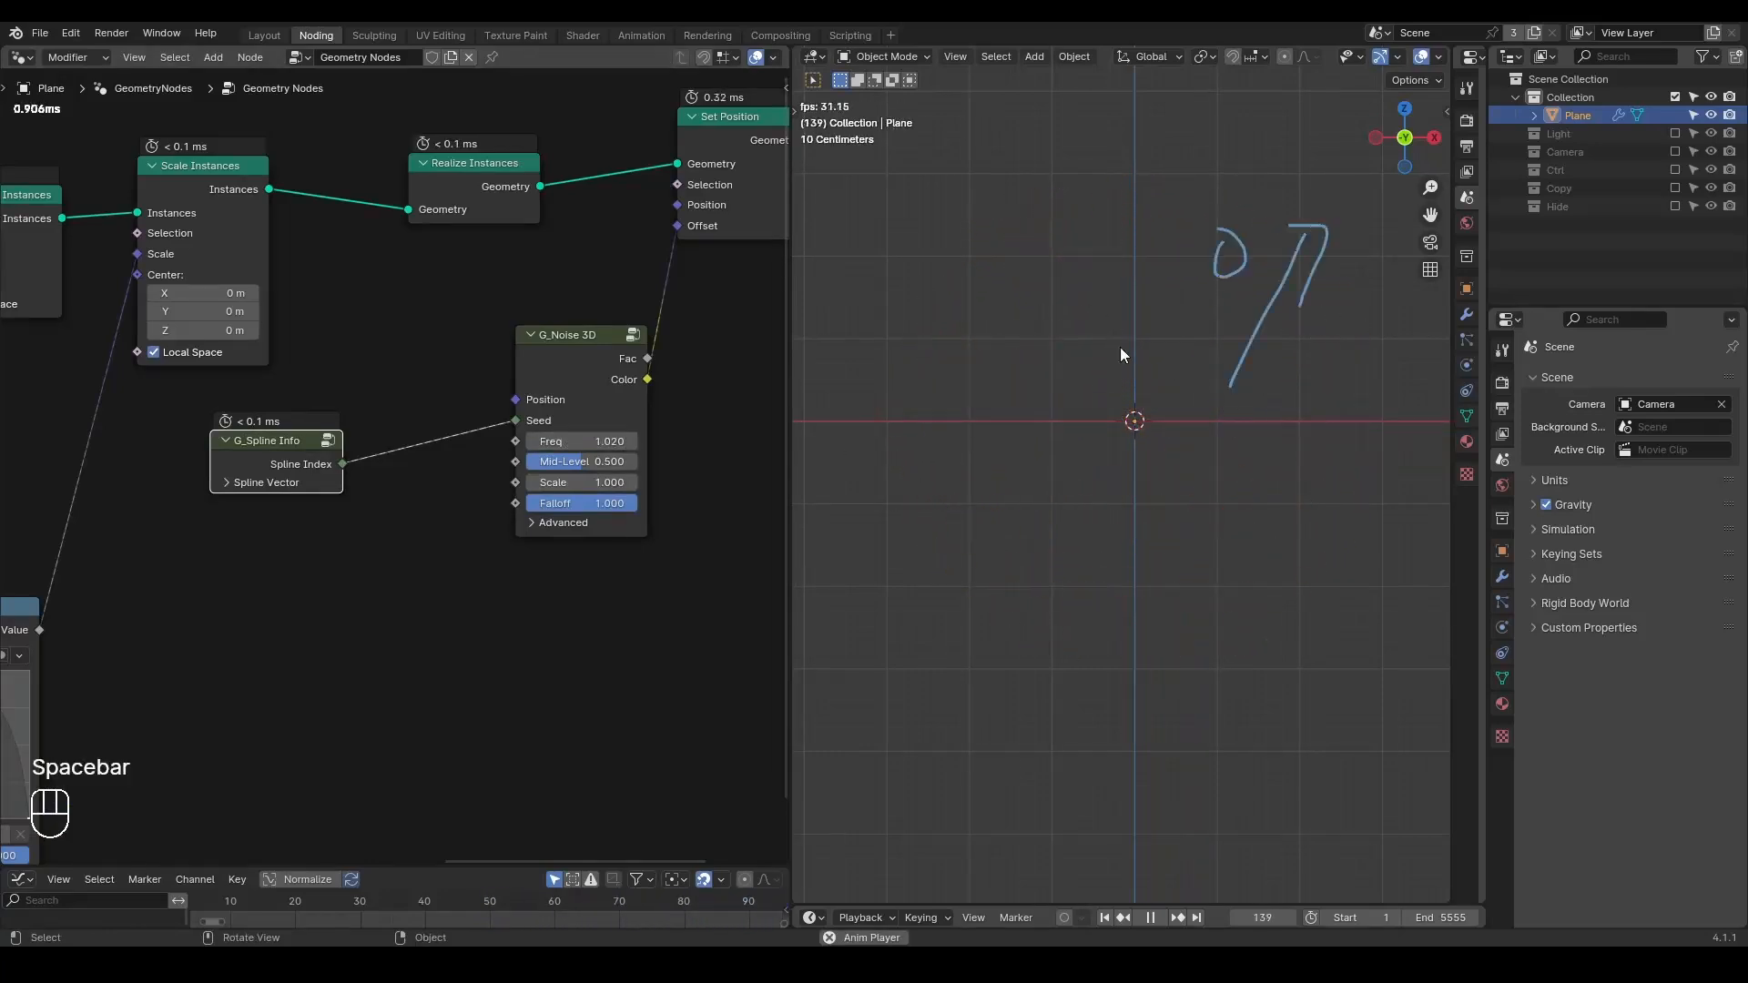
{"action": "key", "text": "shift+space"}
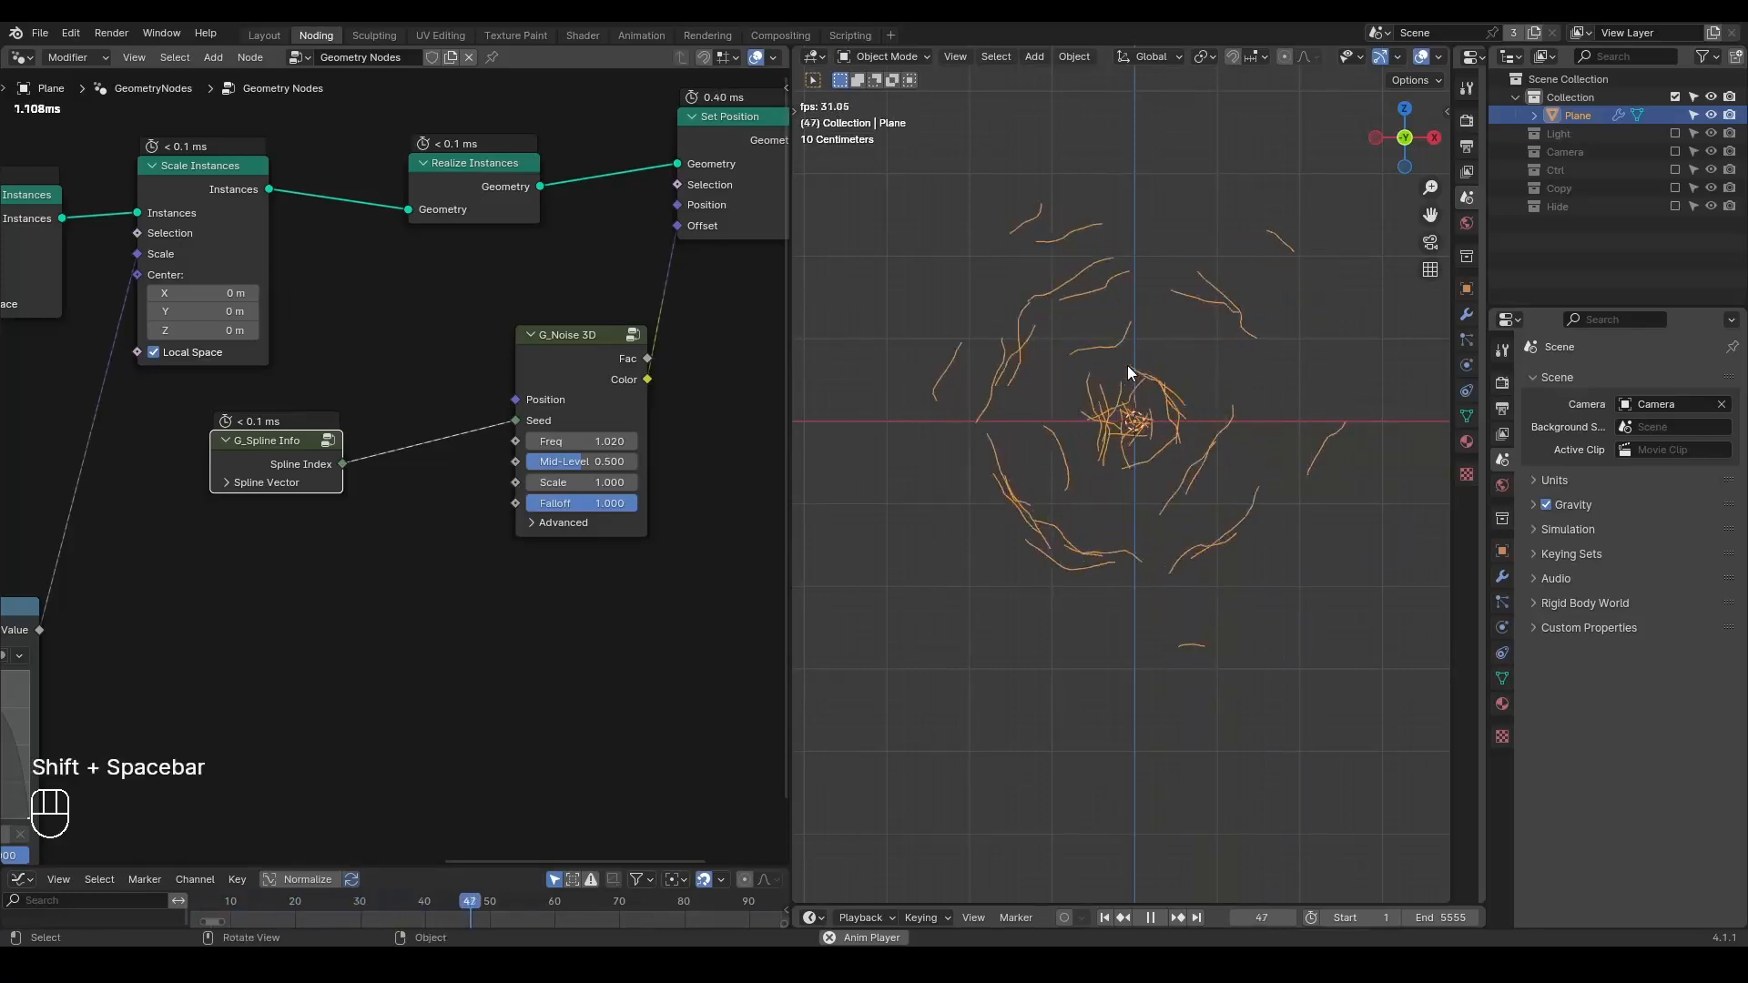
{"action": "key", "text": "space"}
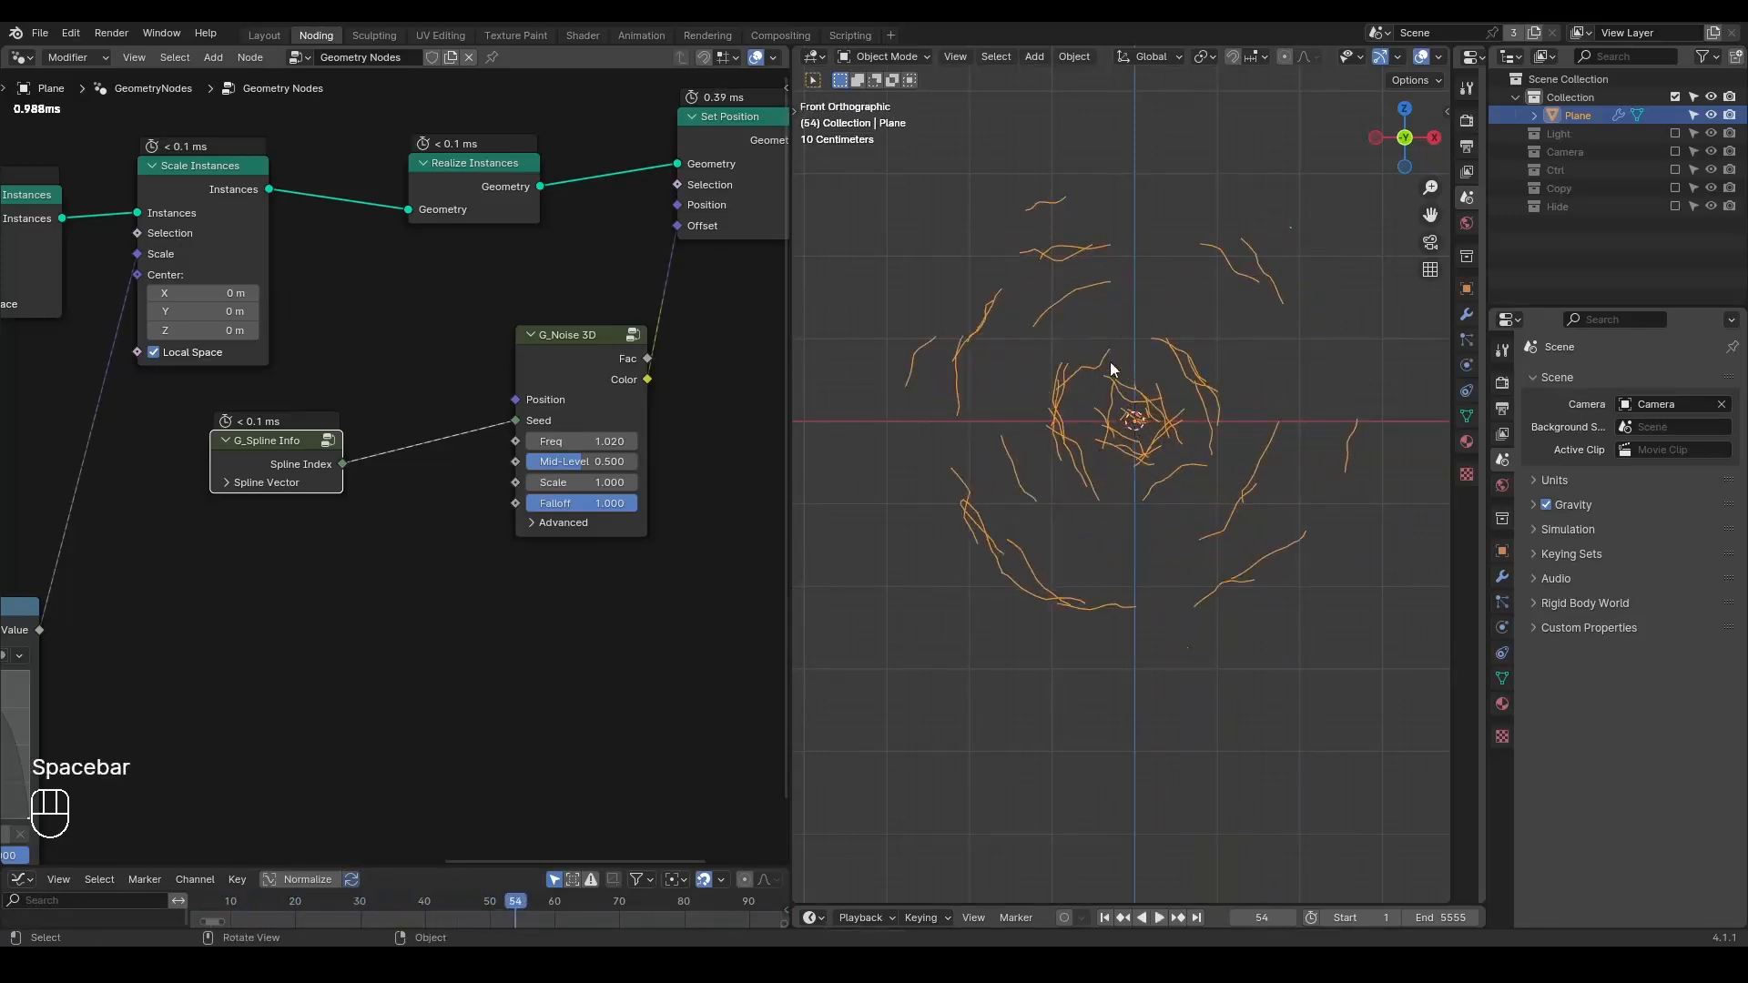
- Lower the G_Curve Linear node's Count to 5 and then to 4, playing the animation in between to check the line shapes
{"action": "scroll", "coordinate": [1100, 457], "scroll_direction": "down", "scroll_amount": 1}
{"action": "middle_click_drag", "start_coordinate": [5, 413], "coordinate": [1, 331]}
{"action": "scroll", "coordinate": [527, 395], "scroll_direction": "up", "scroll_amount": 1}
{"action": "mouse_move", "coordinate": [491, 334]}
{"action": "left_mouse_down"}
{"action": "mouse_move", "coordinate": [420, 334]}
{"action": "mouse_move", "coordinate": [484, 334]}
{"action": "mouse_move", "coordinate": [448, 333]}
{"action": "left_mouse_up"}
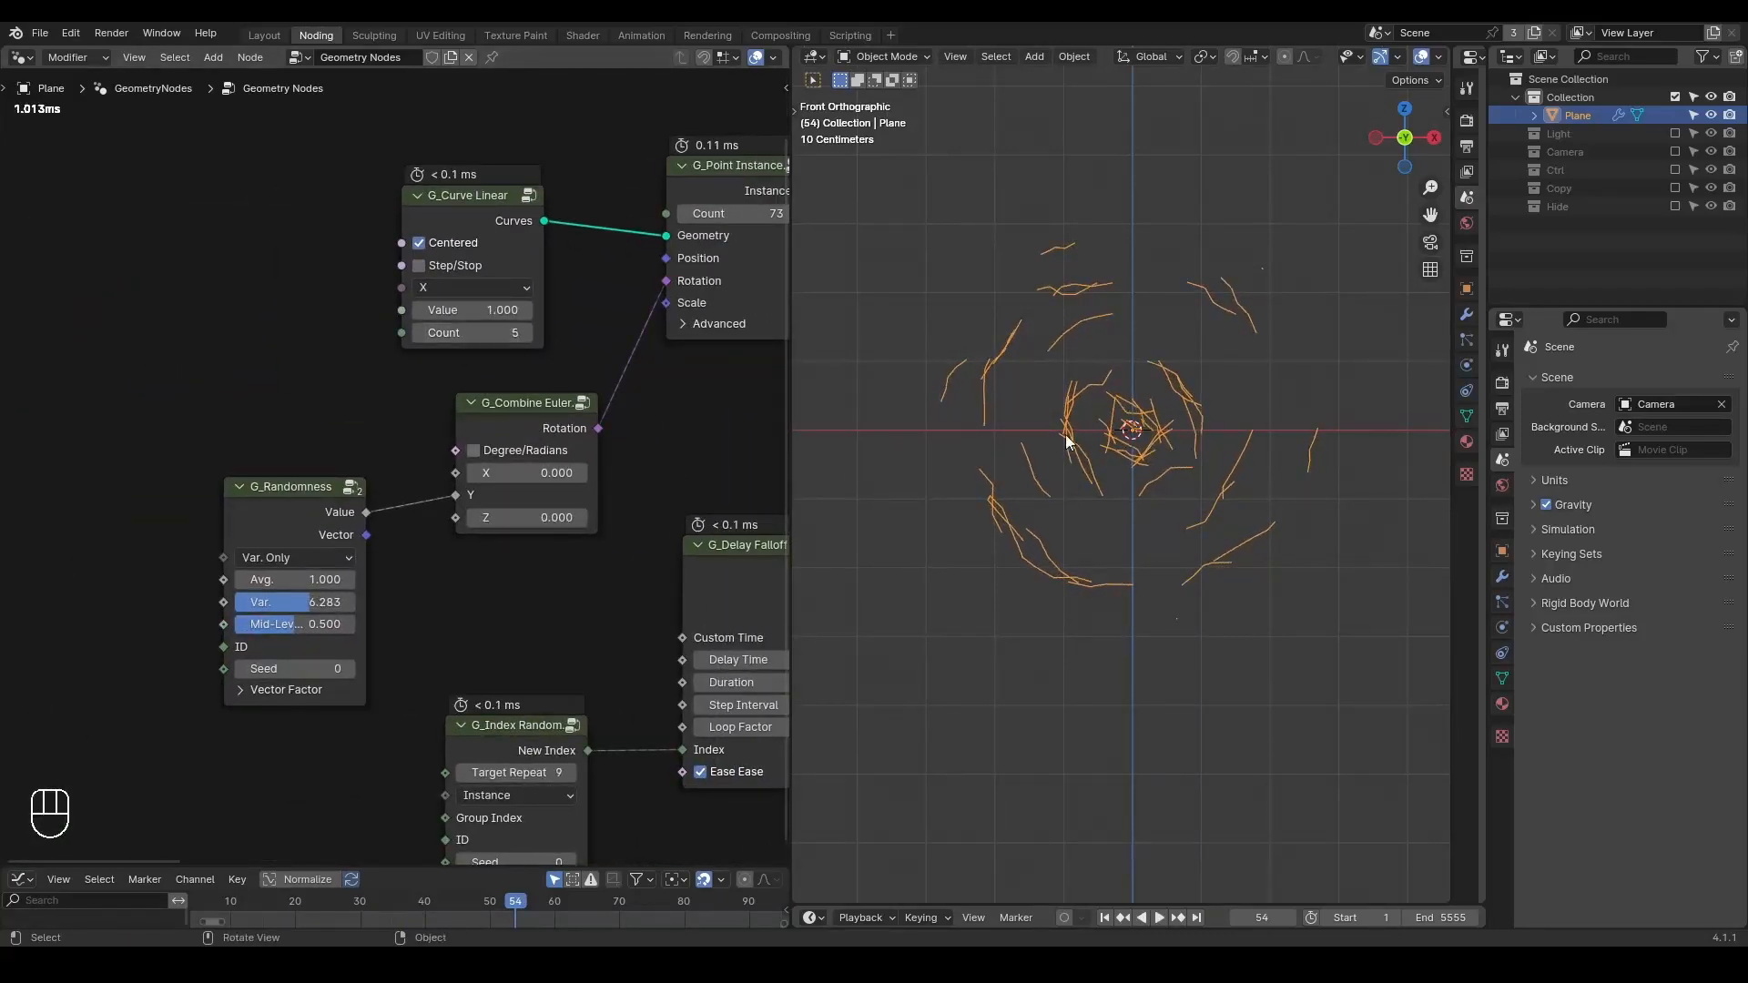
{"action": "key", "text": "space"}
{"action": "key", "text": "space"}
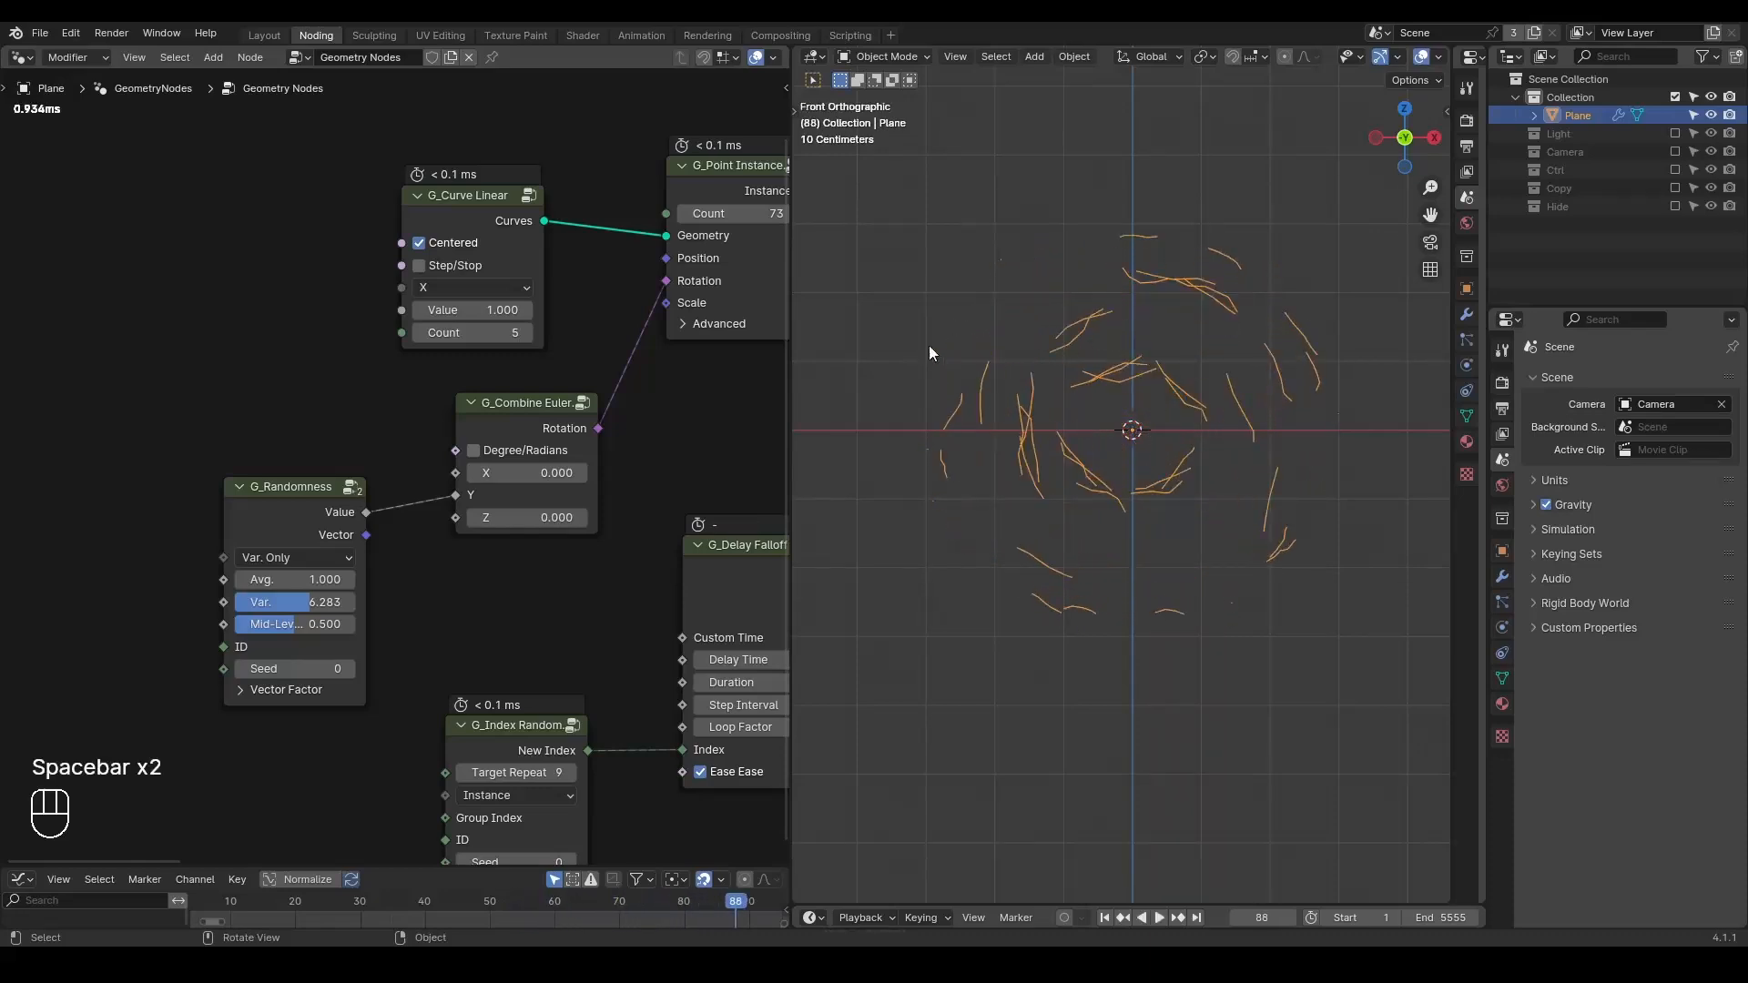
{"action": "left_click_drag", "start_coordinate": [484, 332], "coordinate": [466, 332]}
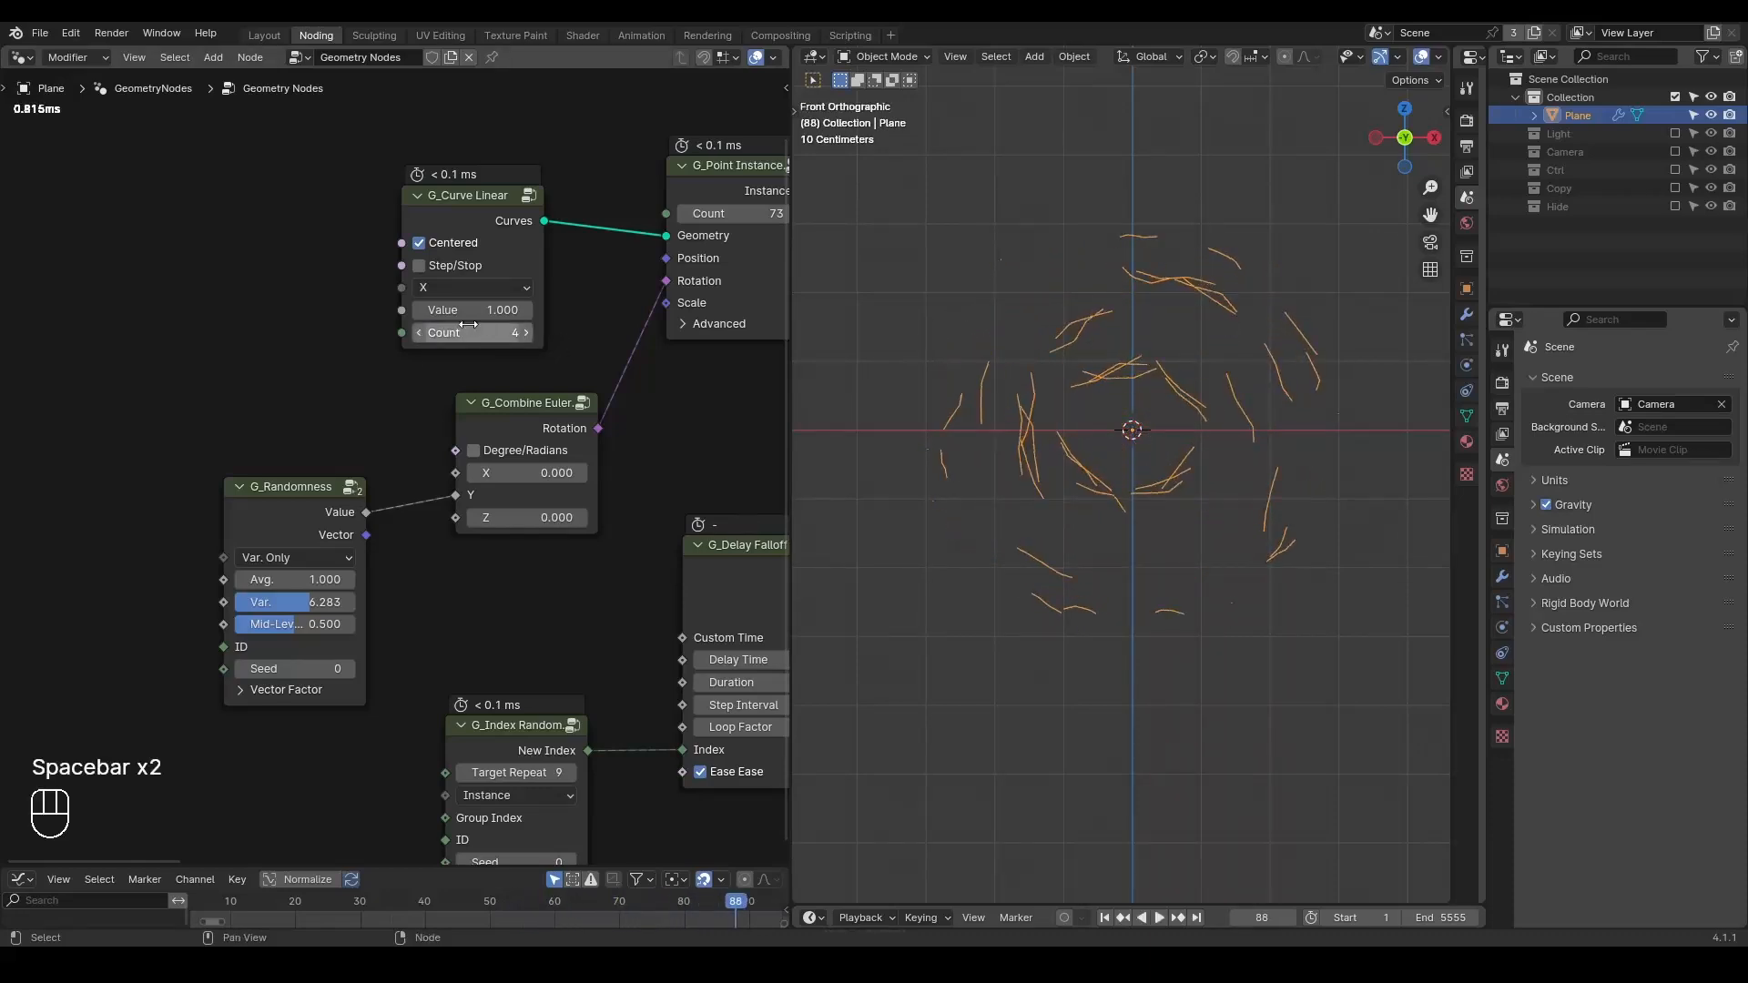
{"action": "left_click", "coordinate": [418, 332]}
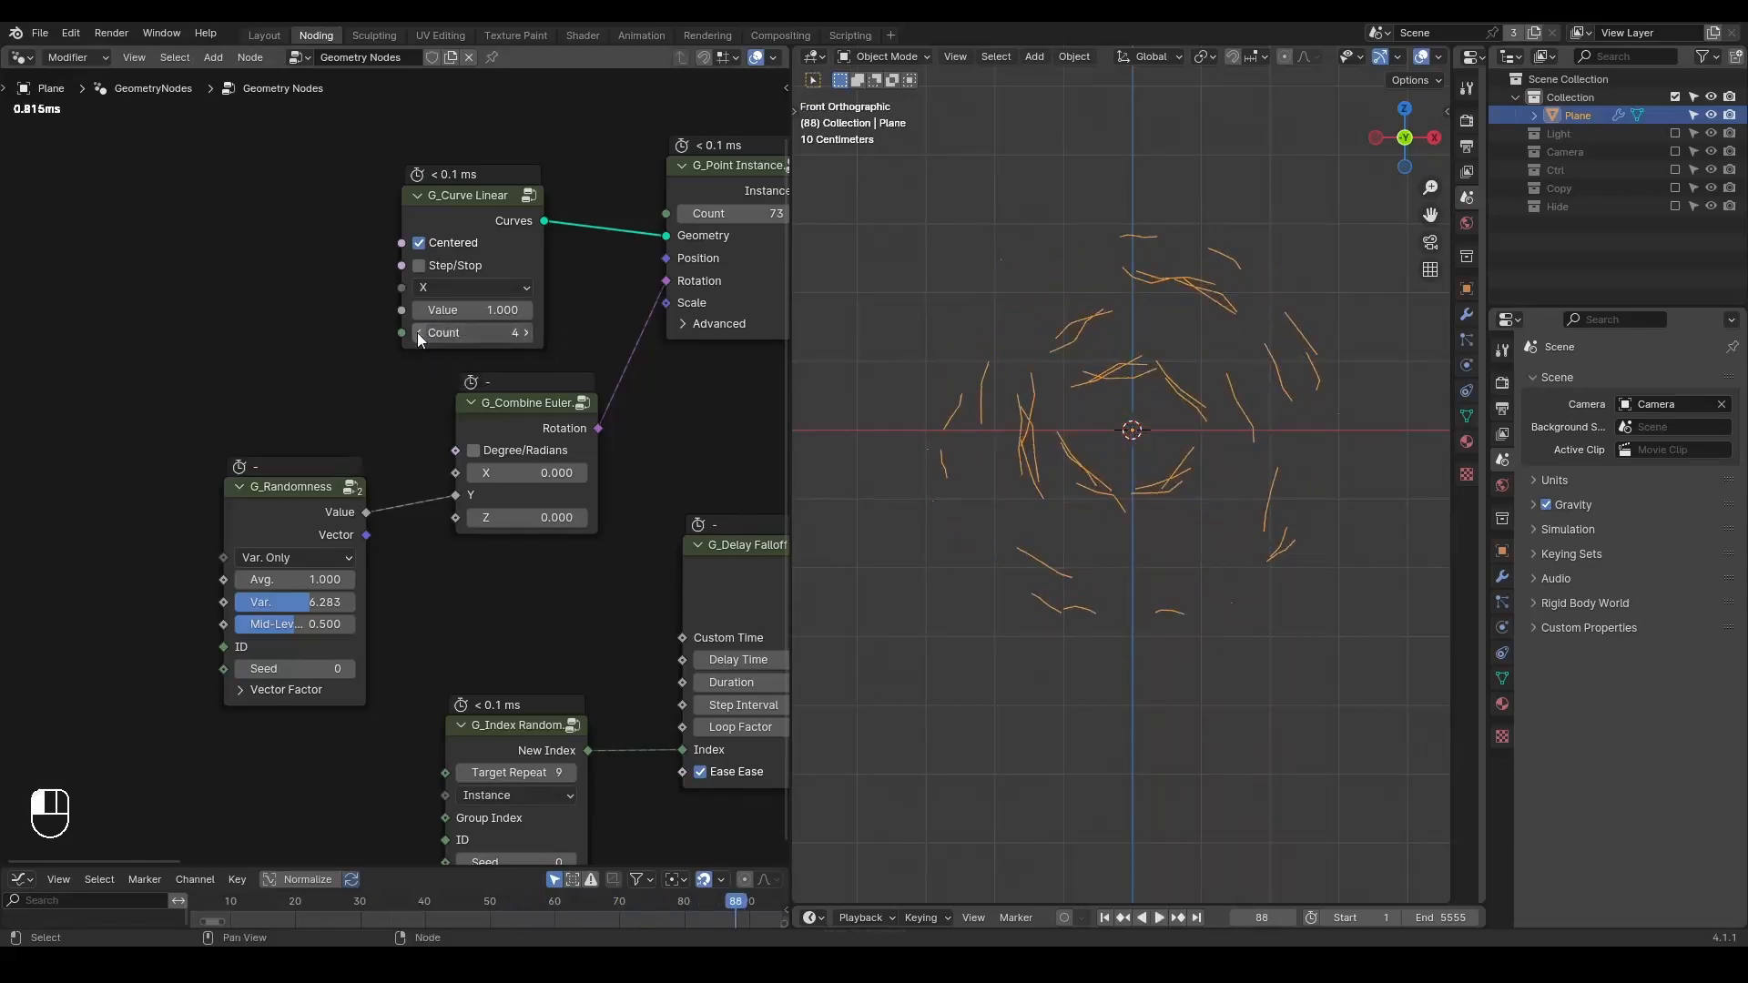
- Insert a Resample Curve node between Realize Instances and Set Position and set its Count to 49
{"action": "middle_click_drag", "start_coordinate": [579, 325], "coordinate": [313, 234]}
{"action": "key", "text": "ctrl+a"}
{"action": "type", "text": "resample"}
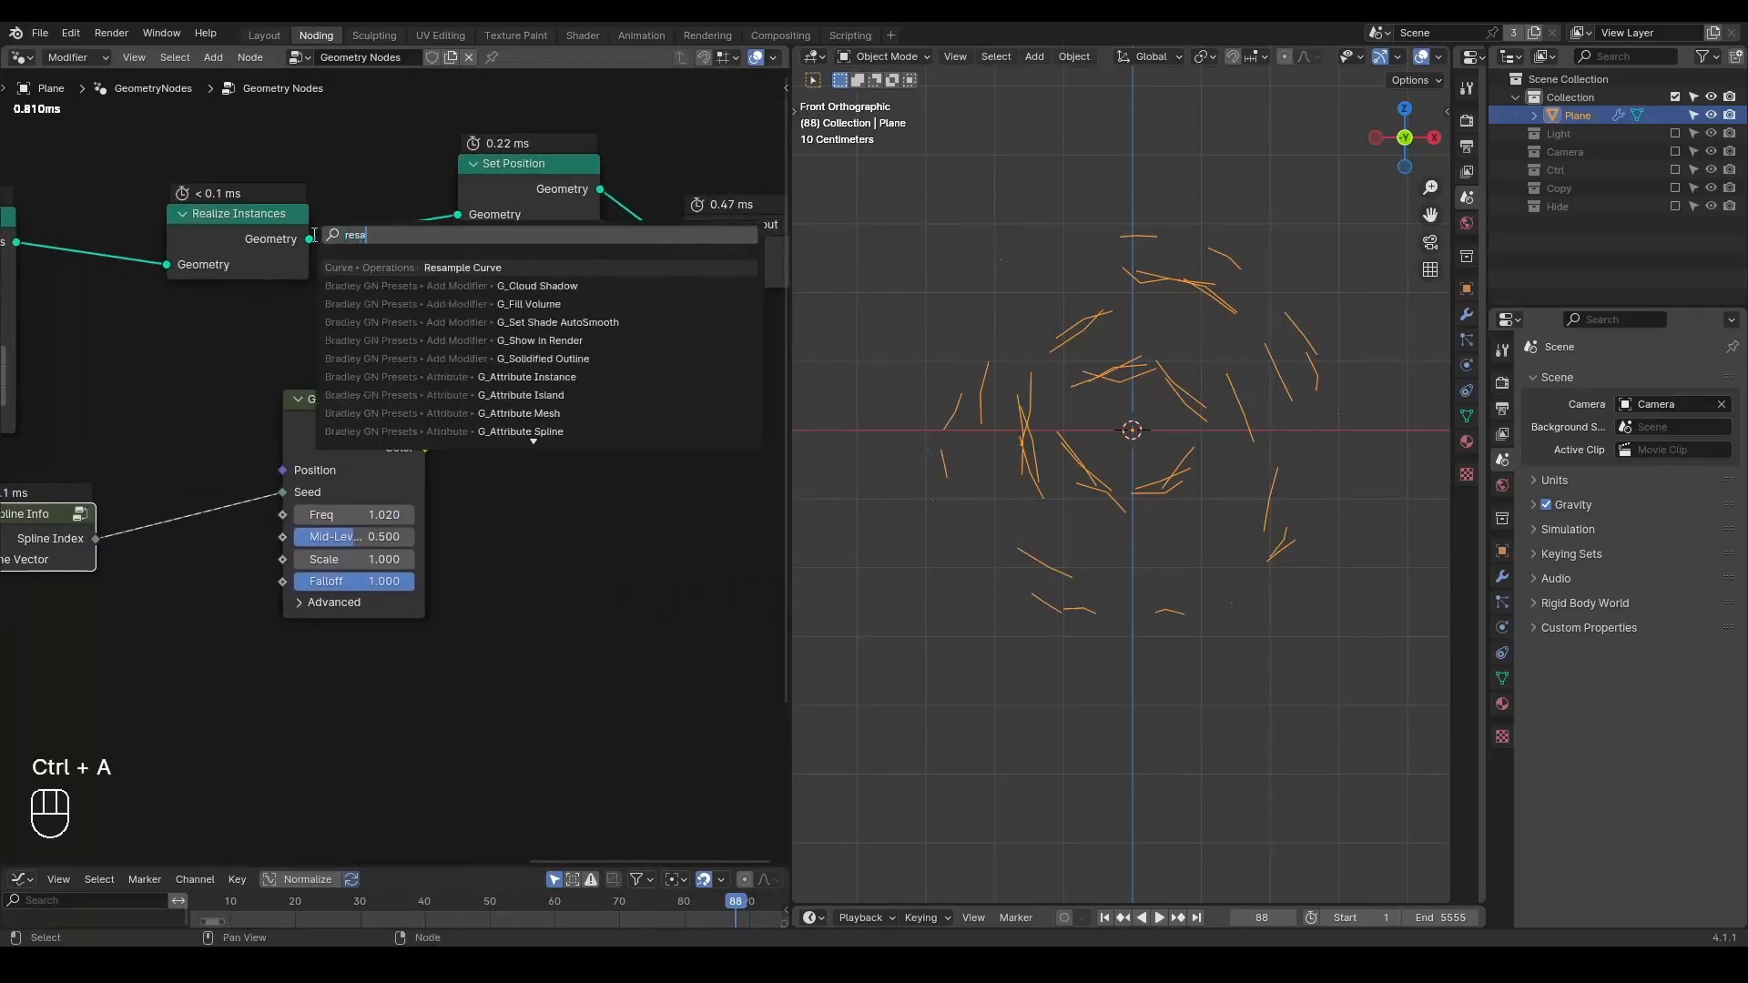
{"action": "key", "text": "Return"}
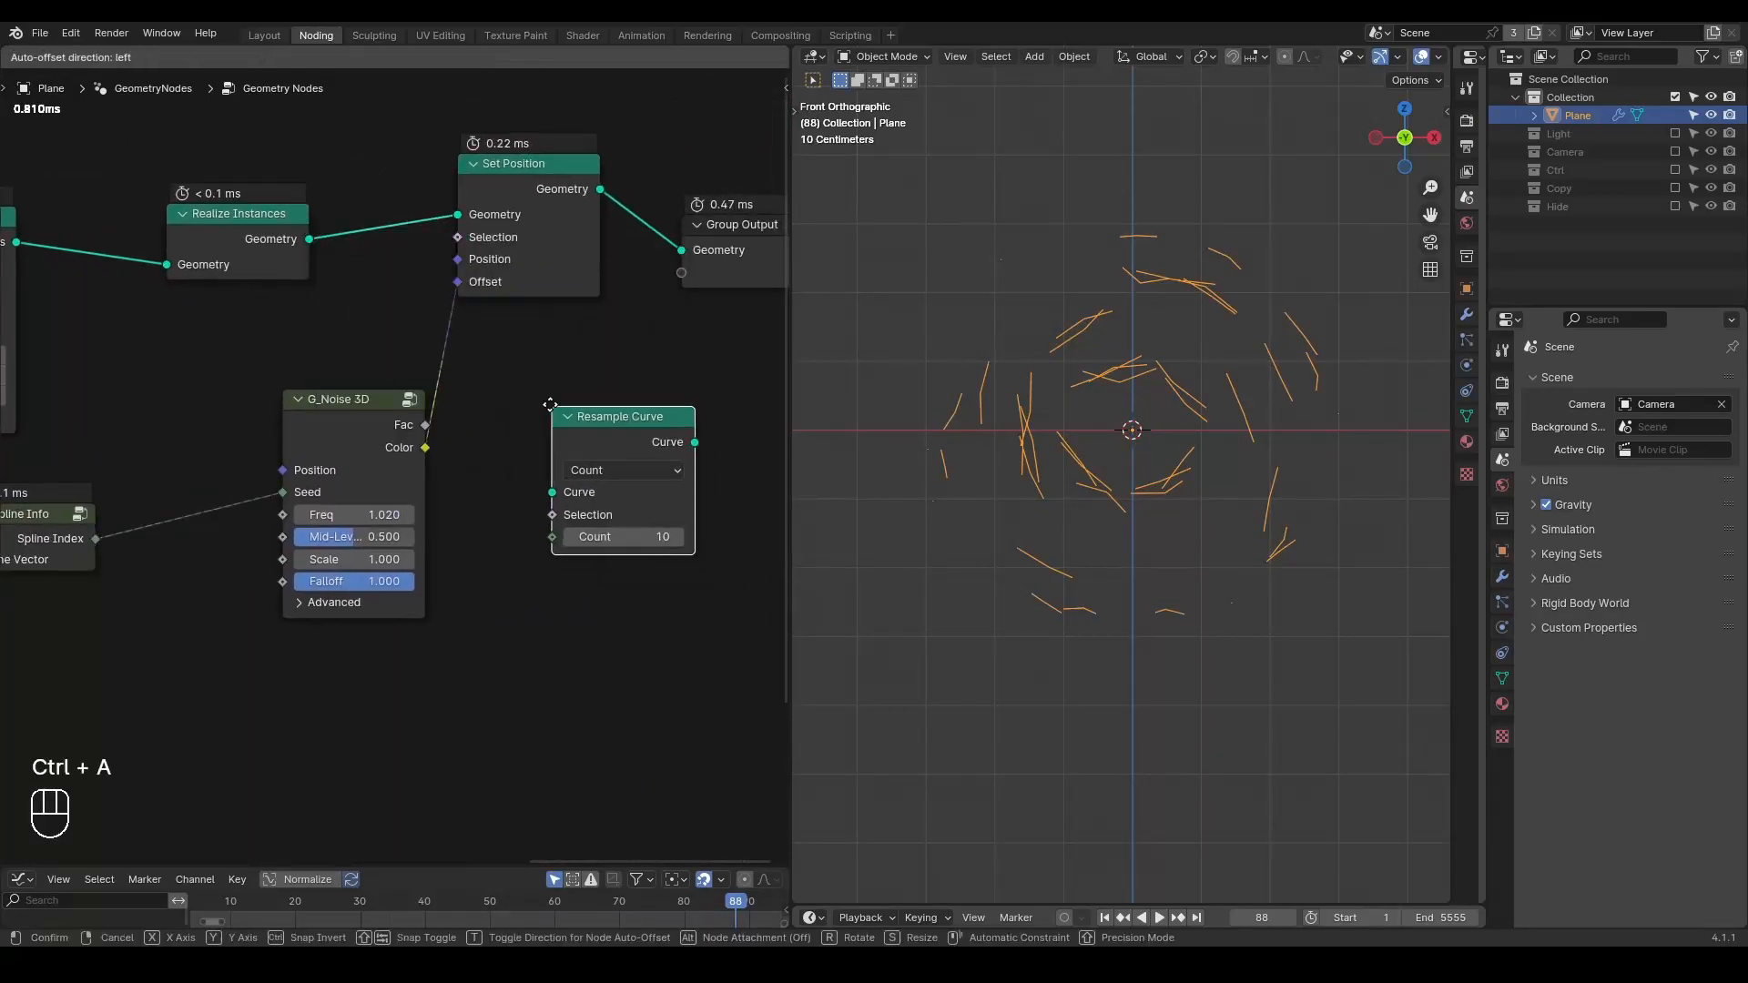
{"action": "left_click", "coordinate": [324, 135]}
{"action": "left_click_drag", "start_coordinate": [304, 273], "coordinate": [346, 273]}
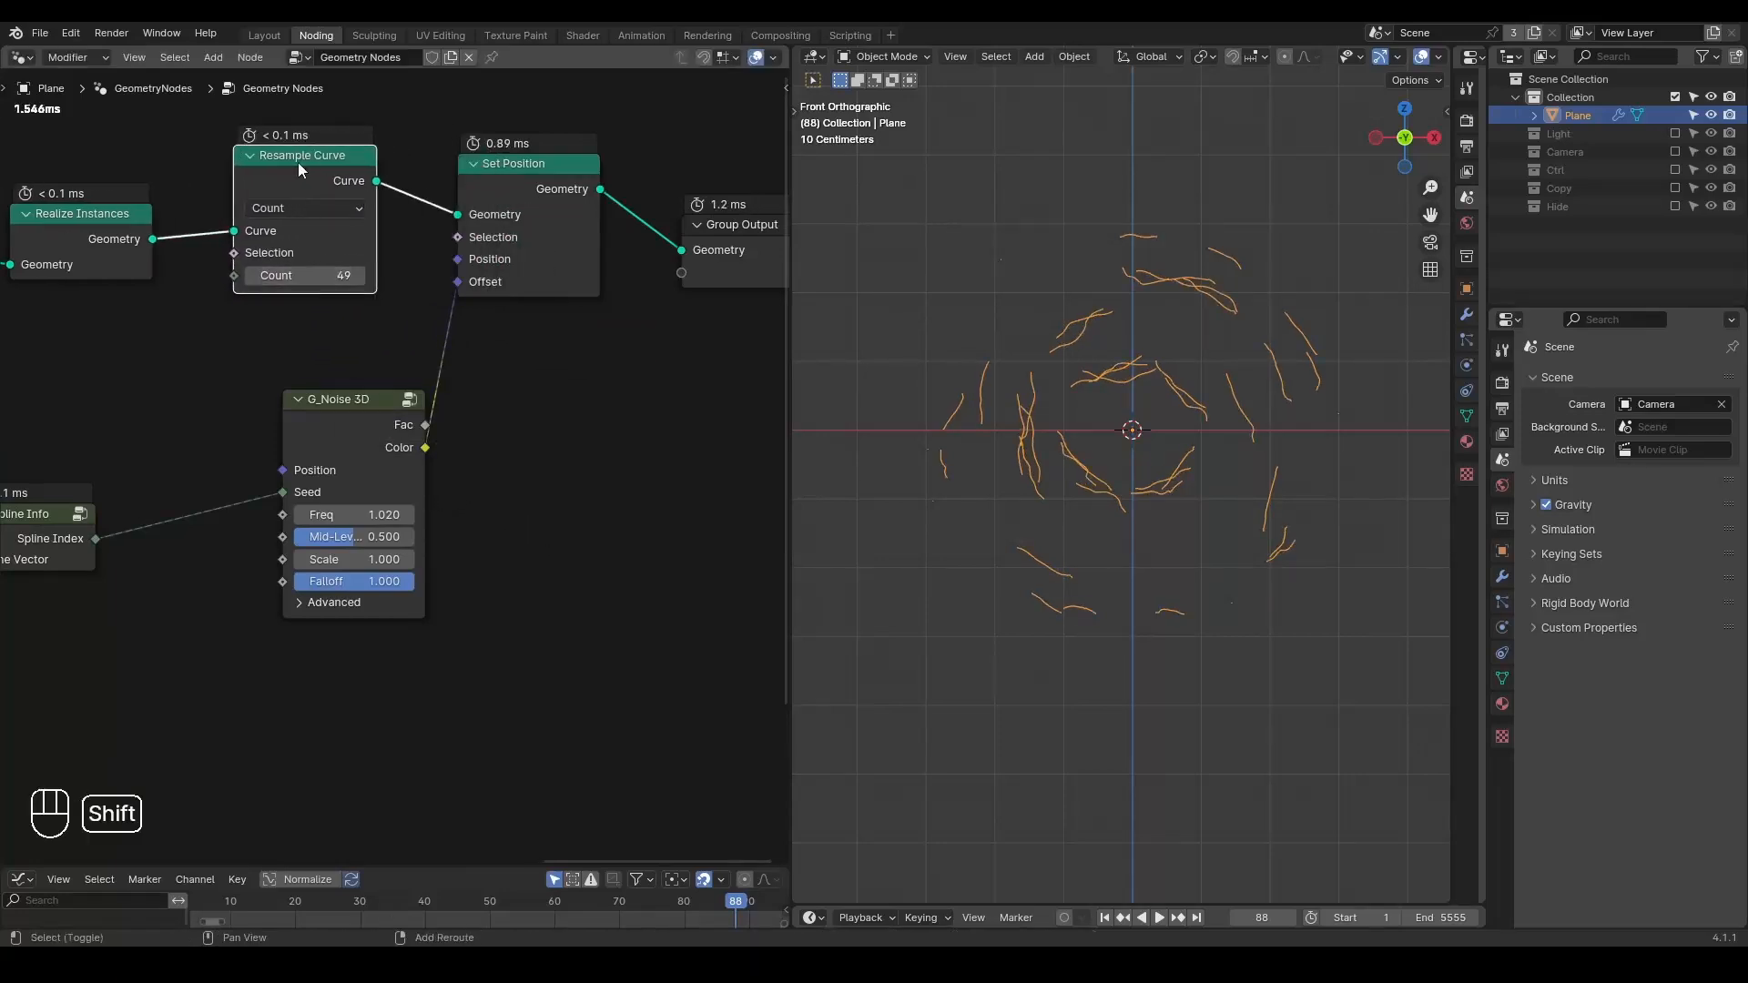
- Duplicate the Resample Curve node, insert the copy between Set Position and Group Output, and set its Count to 5
{"action": "key", "text": "shift+d"}
{"action": "left_click", "coordinate": [524, 164]}
{"action": "left_click_drag", "start_coordinate": [528, 273], "coordinate": [511, 273]}
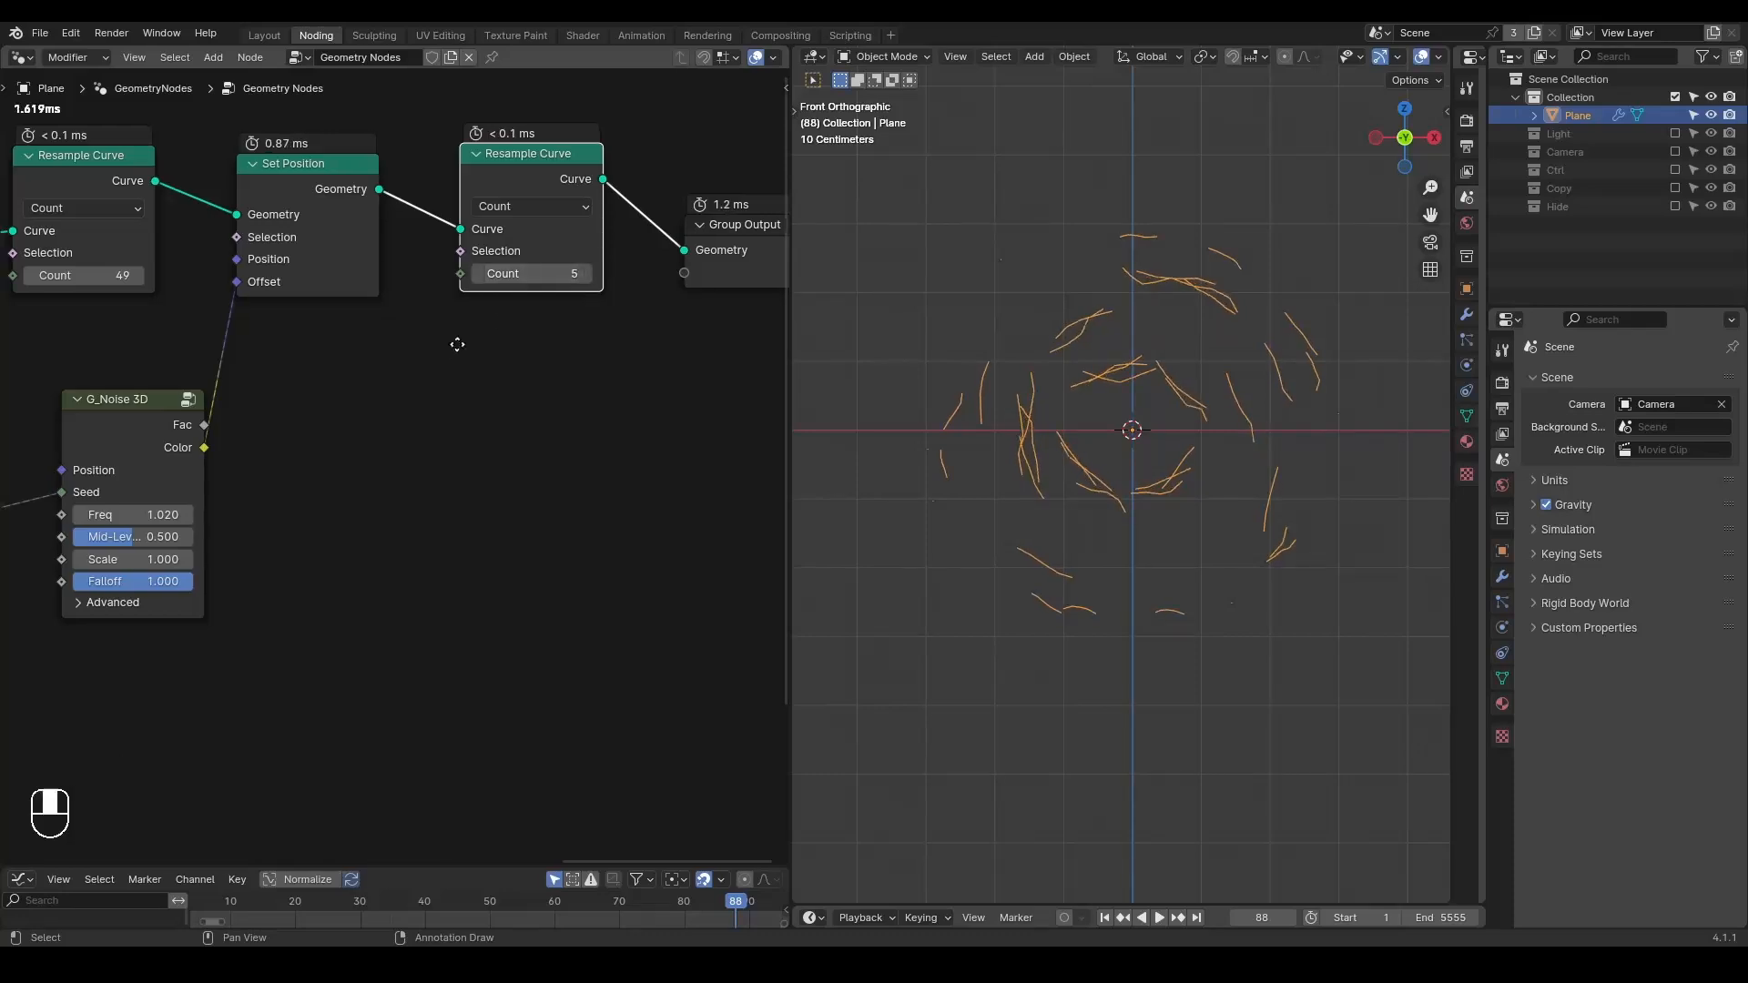
- Mute and unmute the first Resample Curve node repeatedly to compare how it affects the line shapes
{"action": "middle_click_drag", "start_coordinate": [451, 352], "coordinate": [566, 338]}
{"action": "left_click", "coordinate": [197, 160]}
{"action": "key", "text": "m"}
{"action": "key", "text": "m"}
{"action": "key", "text": "m"}
{"action": "key", "text": "m"}
{"action": "key", "text": "m"}
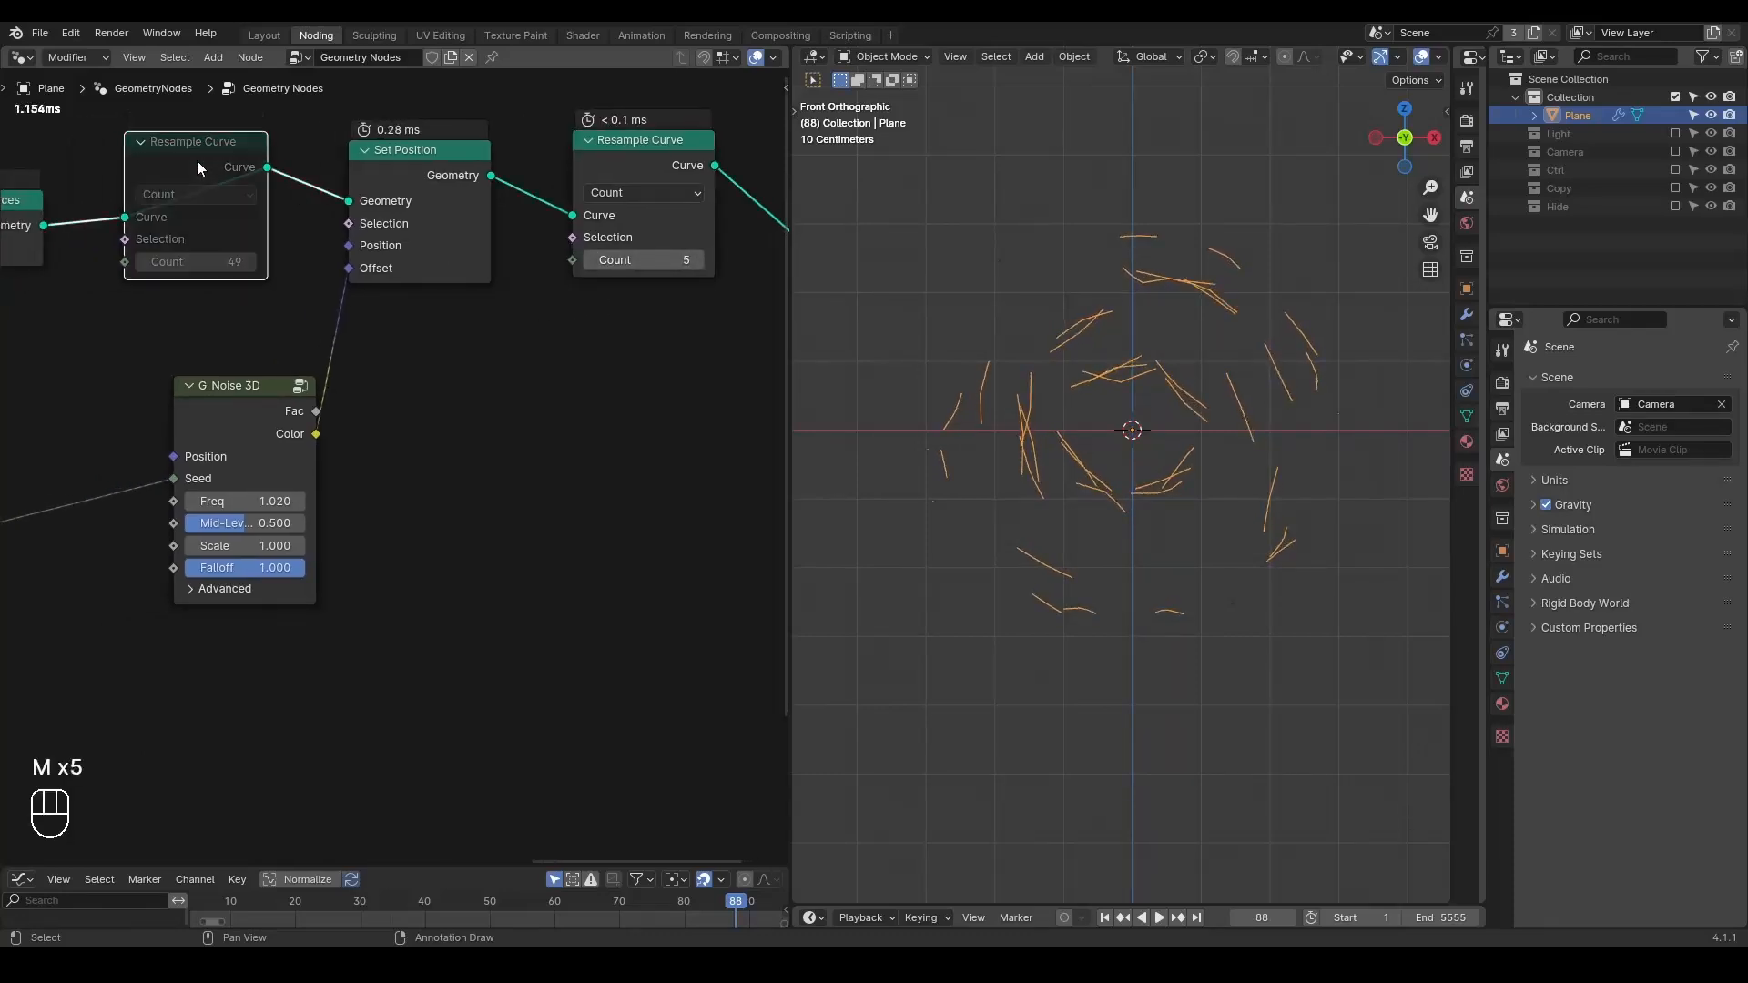
{"action": "key", "text": "m"}
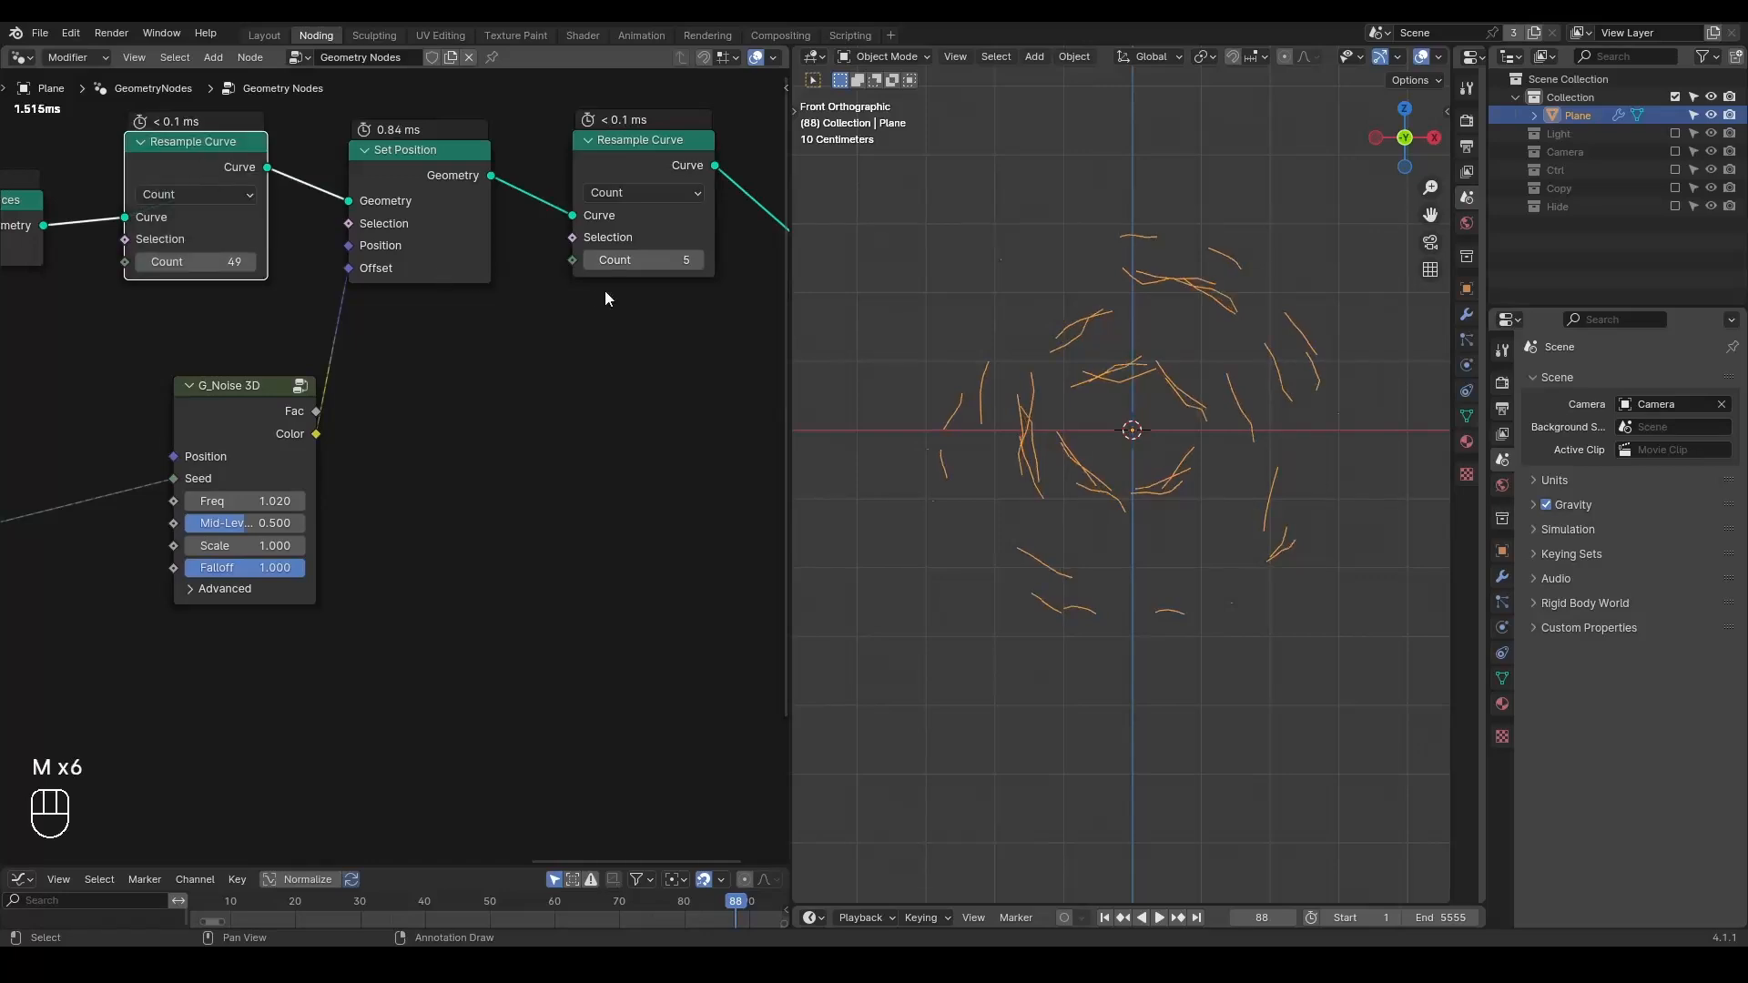
- Set the G_Noise 3D node's Scale to 1.900 and drive Set Position's Offset from its Color output, tidying the G_Spline Info node's placement
{"action": "middle_click_drag", "start_coordinate": [398, 457], "coordinate": [537, 400]}
{"action": "left_click_drag", "start_coordinate": [406, 489], "coordinate": [502, 489], "text": "shift"}
{"action": "middle_click_drag", "start_coordinate": [559, 380], "coordinate": [427, 483]}
{"action": "left_click_drag", "start_coordinate": [434, 220], "coordinate": [468, 220]}
{"action": "left_click_drag", "start_coordinate": [639, 201], "coordinate": [661, 201]}
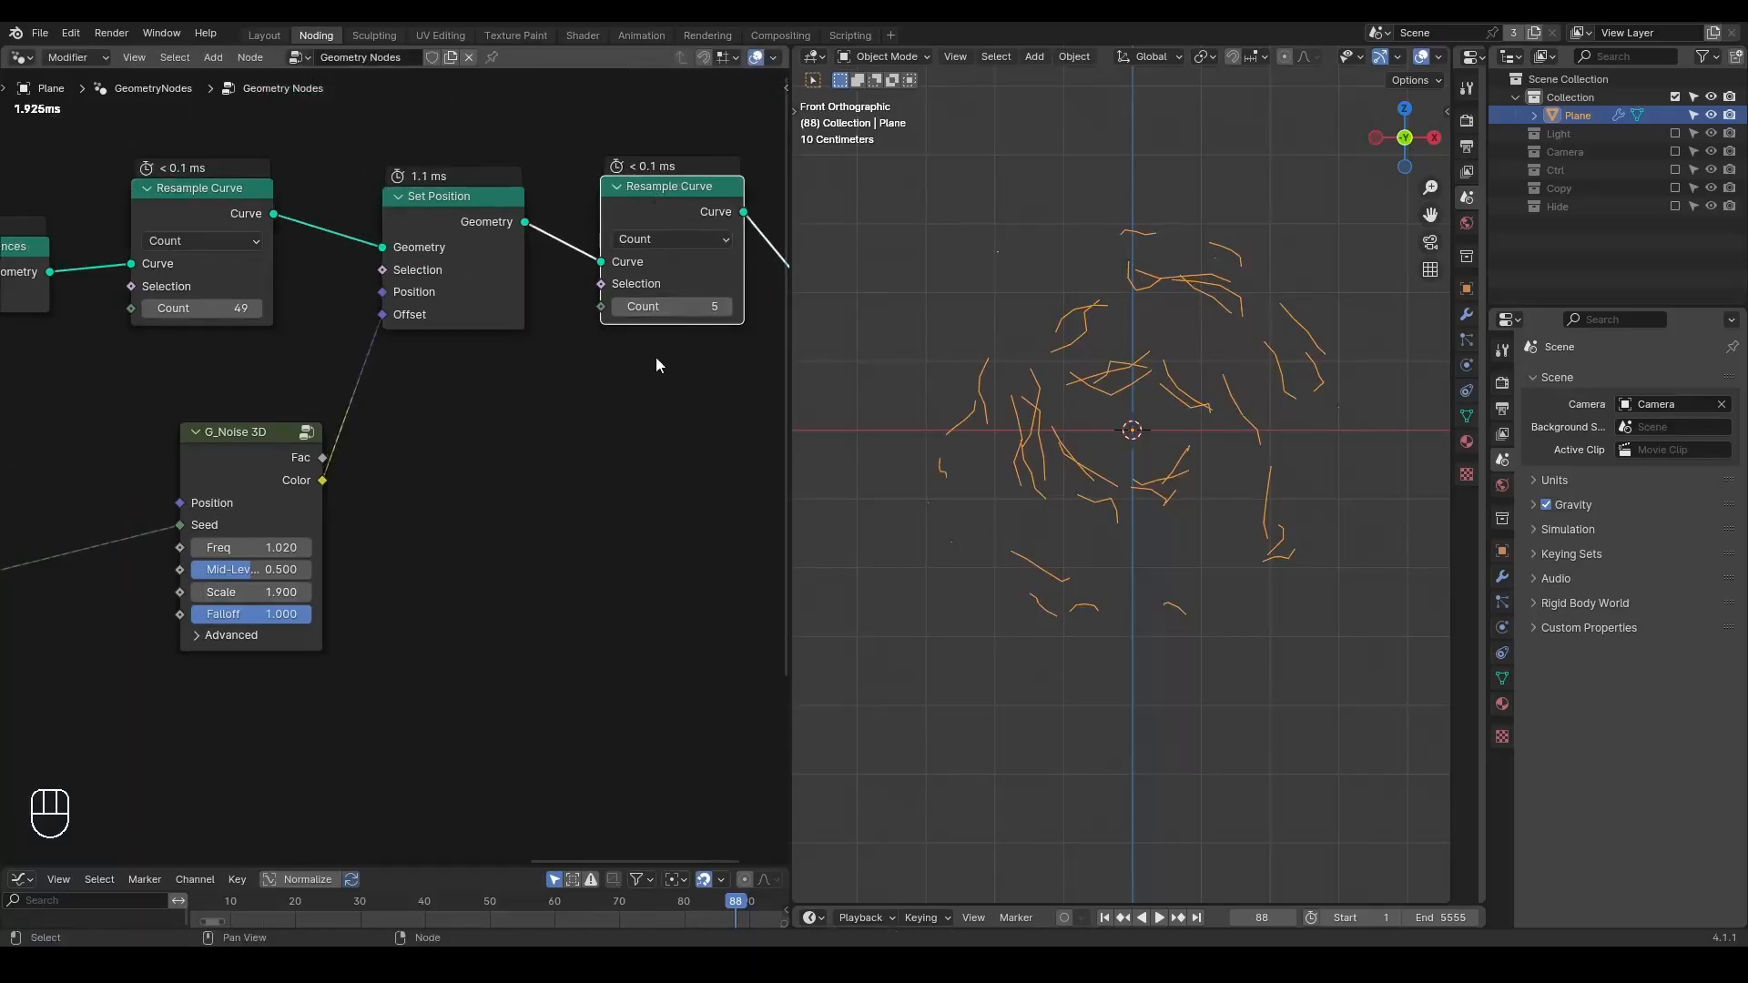
{"action": "middle_click_drag", "start_coordinate": [405, 492], "coordinate": [558, 479]}
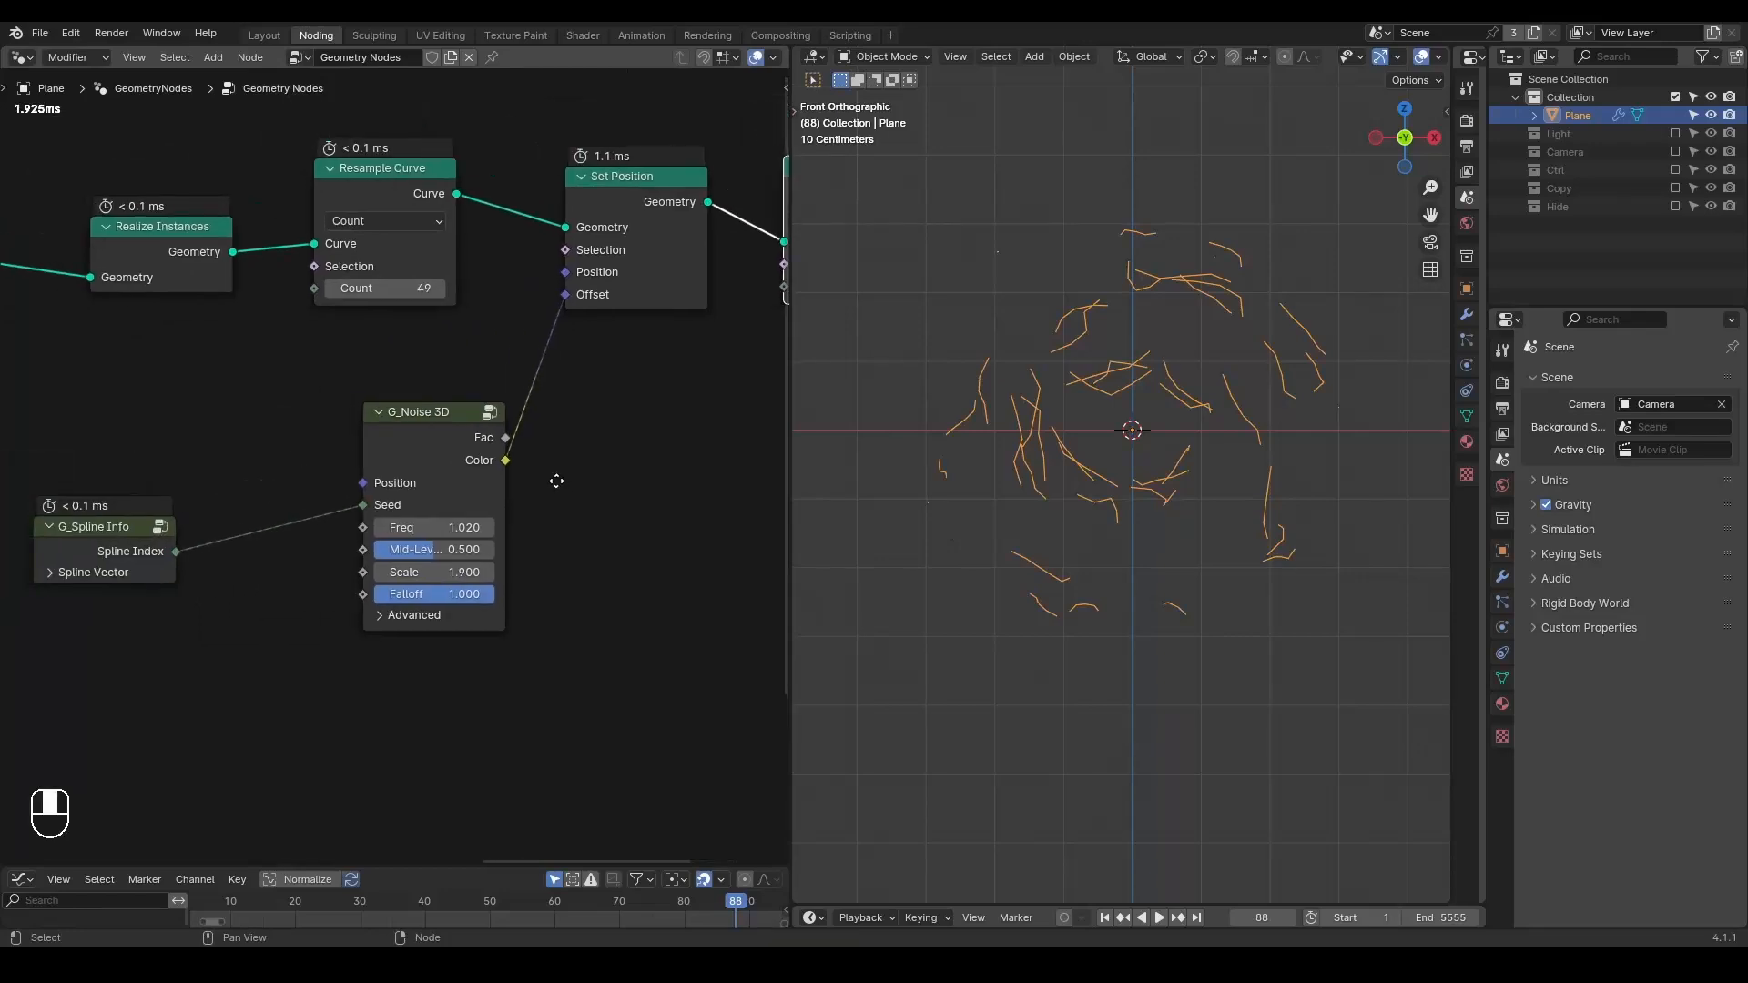
{"action": "left_click_drag", "start_coordinate": [168, 526], "coordinate": [214, 510]}
{"action": "middle_click_drag", "start_coordinate": [544, 439], "coordinate": [434, 442]}
{"action": "scroll", "coordinate": [434, 442], "scroll_direction": "down", "scroll_amount": 1}
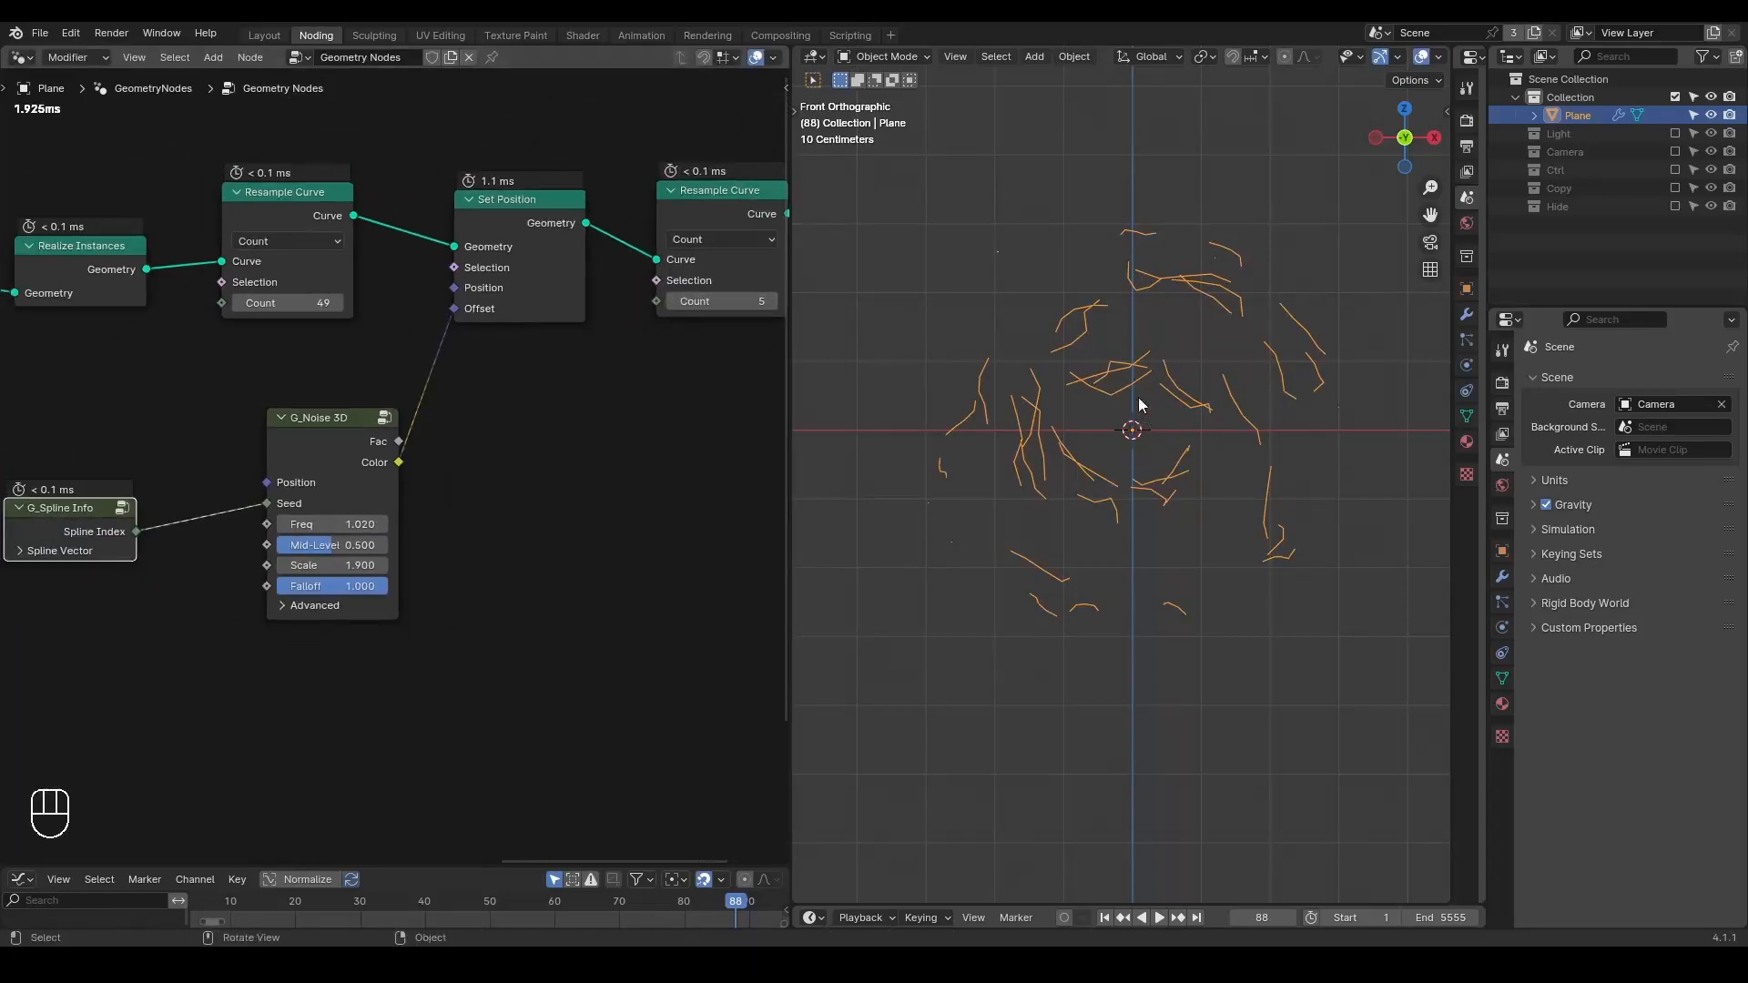
- Replay the animation from the first frame to check the noise-distorted lines
{"action": "key", "text": "shift+space"}
{"action": "key", "text": "space"}
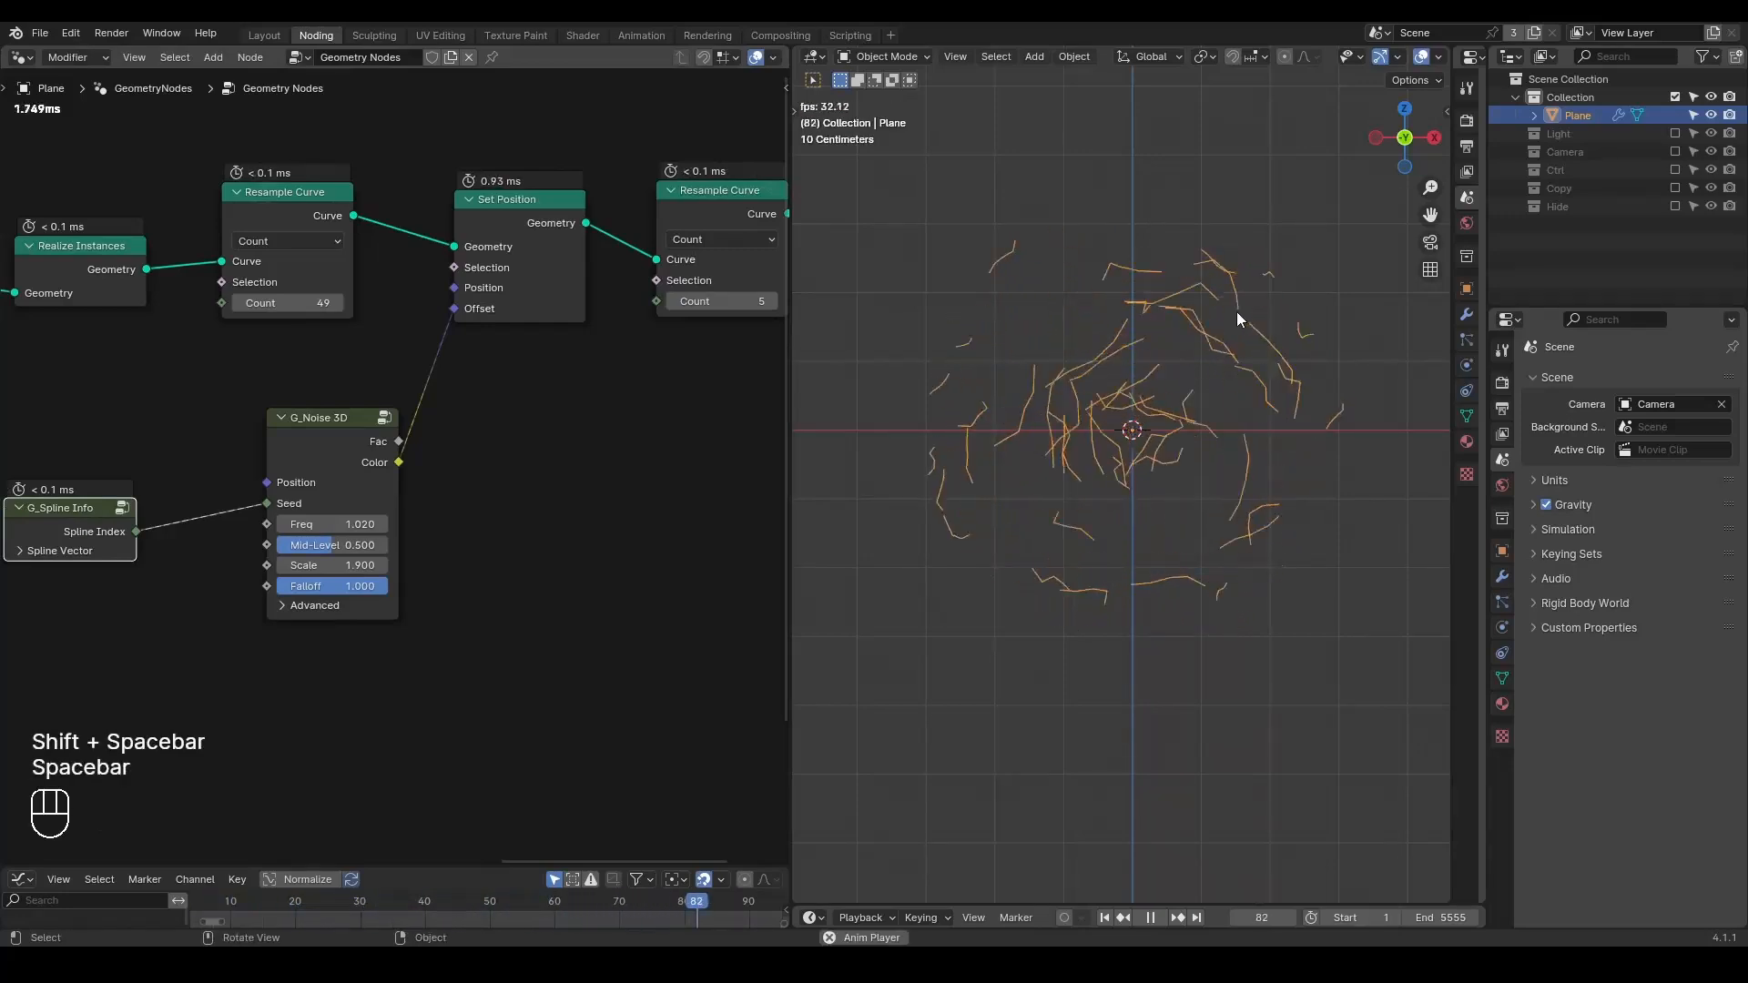
{"action": "key", "text": "space"}
{"action": "key", "text": "shift+space"}
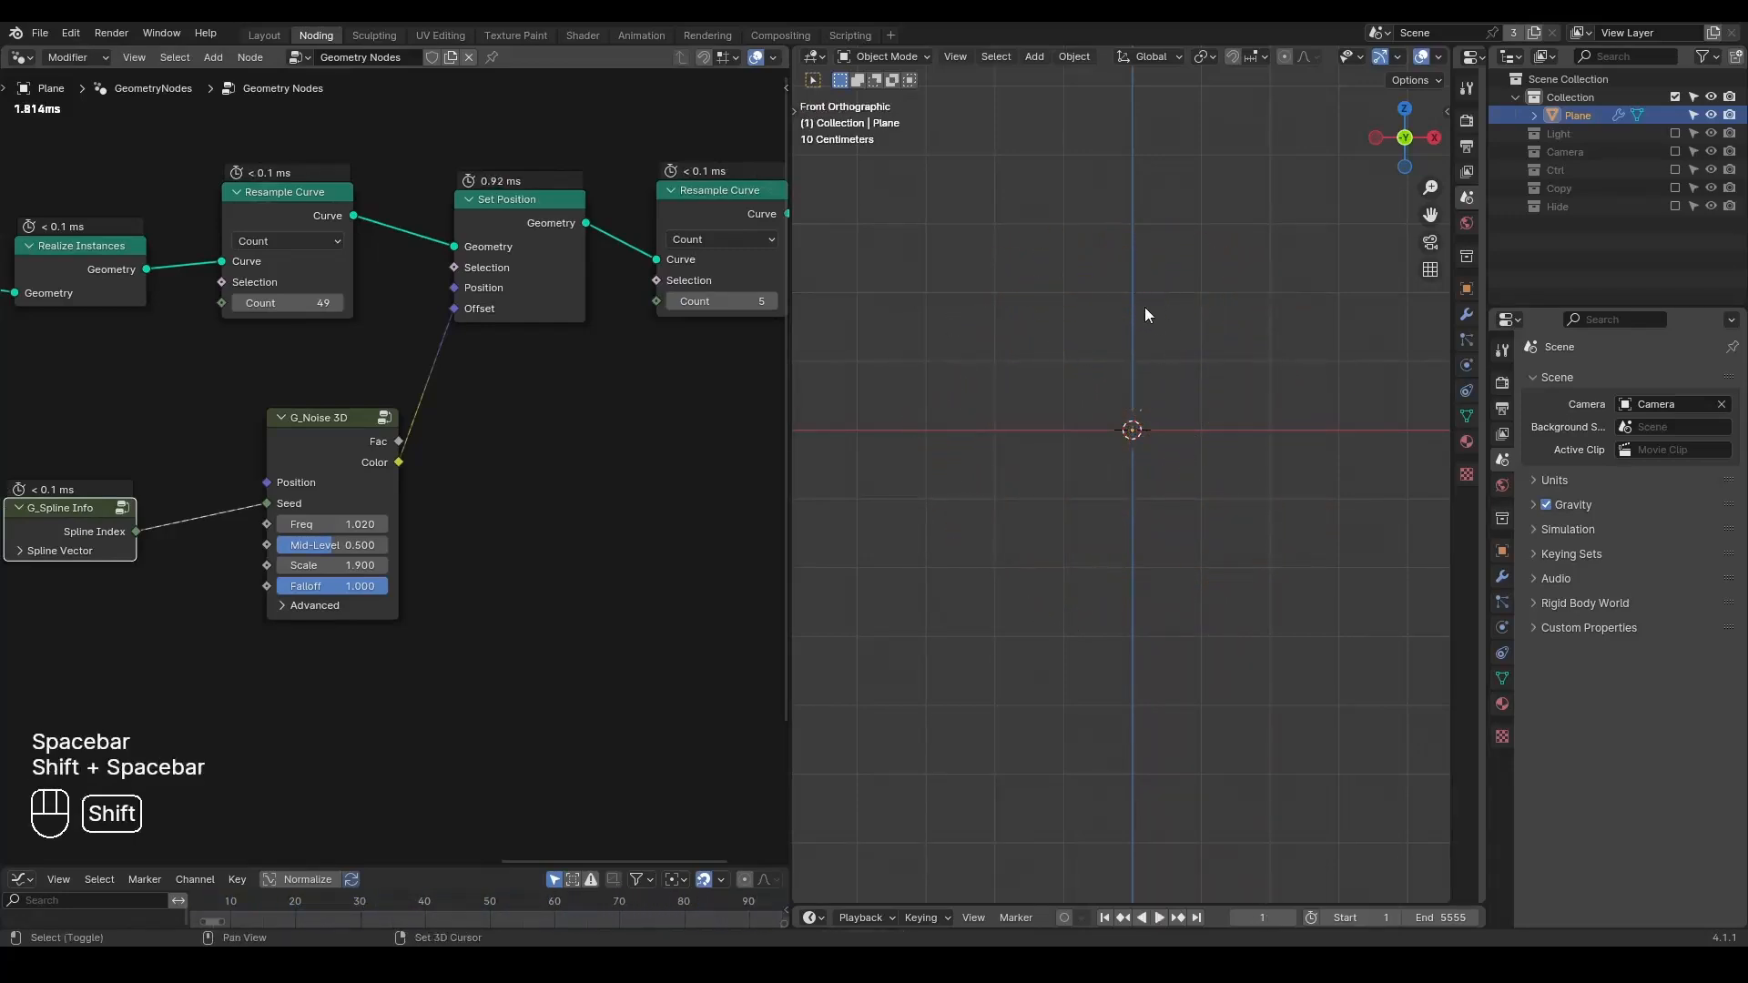
{"action": "key", "text": "space"}
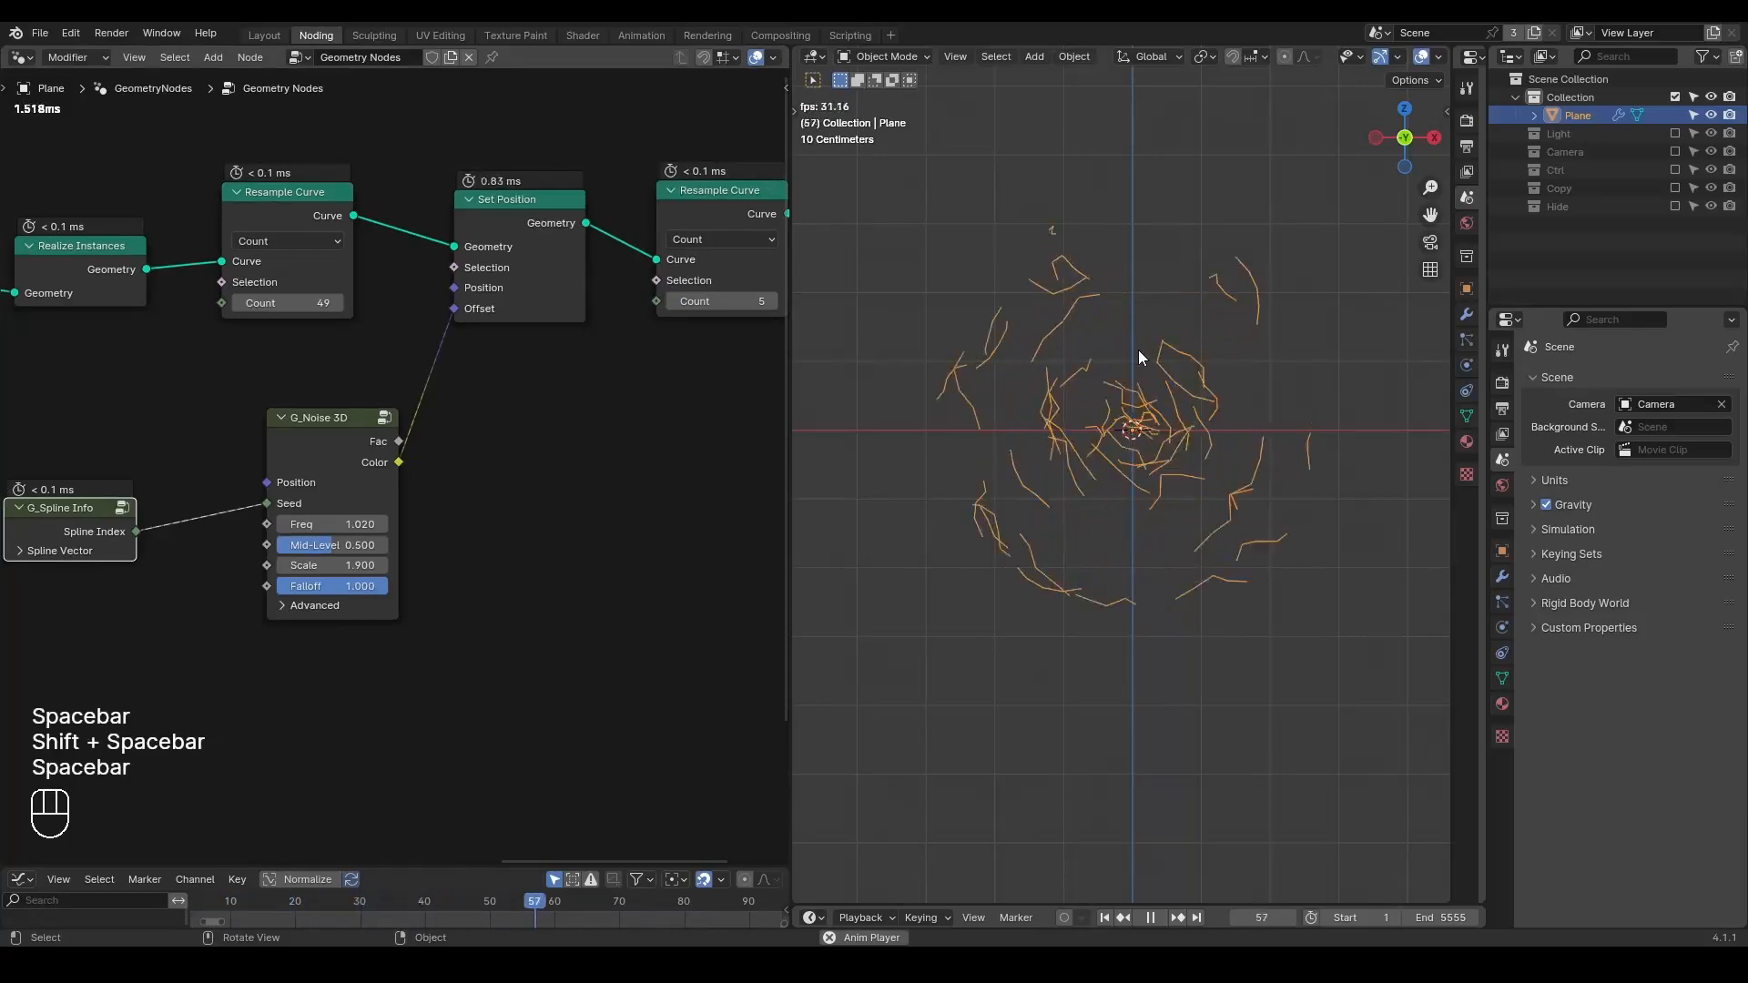
{"action": "key", "text": "space"}
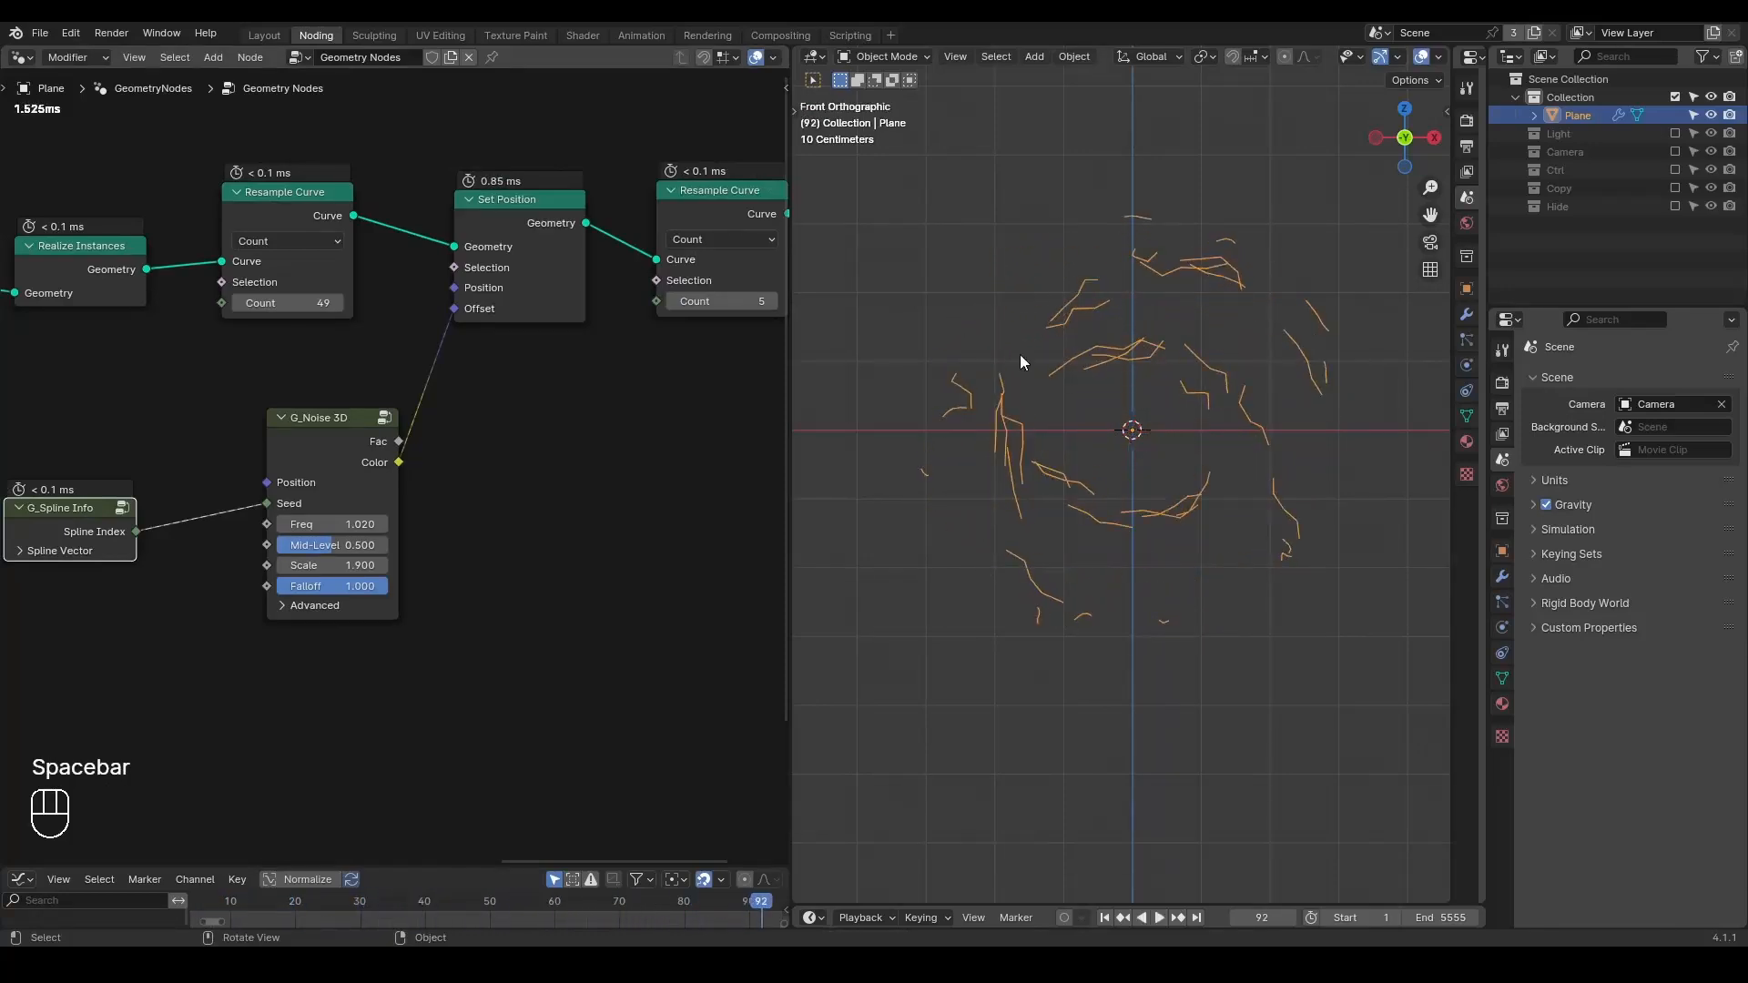
{"action": "key", "text": "shift+space"}
- Insert a G_Bevel Curve node between the last Resample Curve node and Group Output
{"action": "middle_click_drag", "start_coordinate": [607, 426], "coordinate": [256, 441]}
{"action": "left_click_drag", "start_coordinate": [526, 293], "coordinate": [657, 238]}
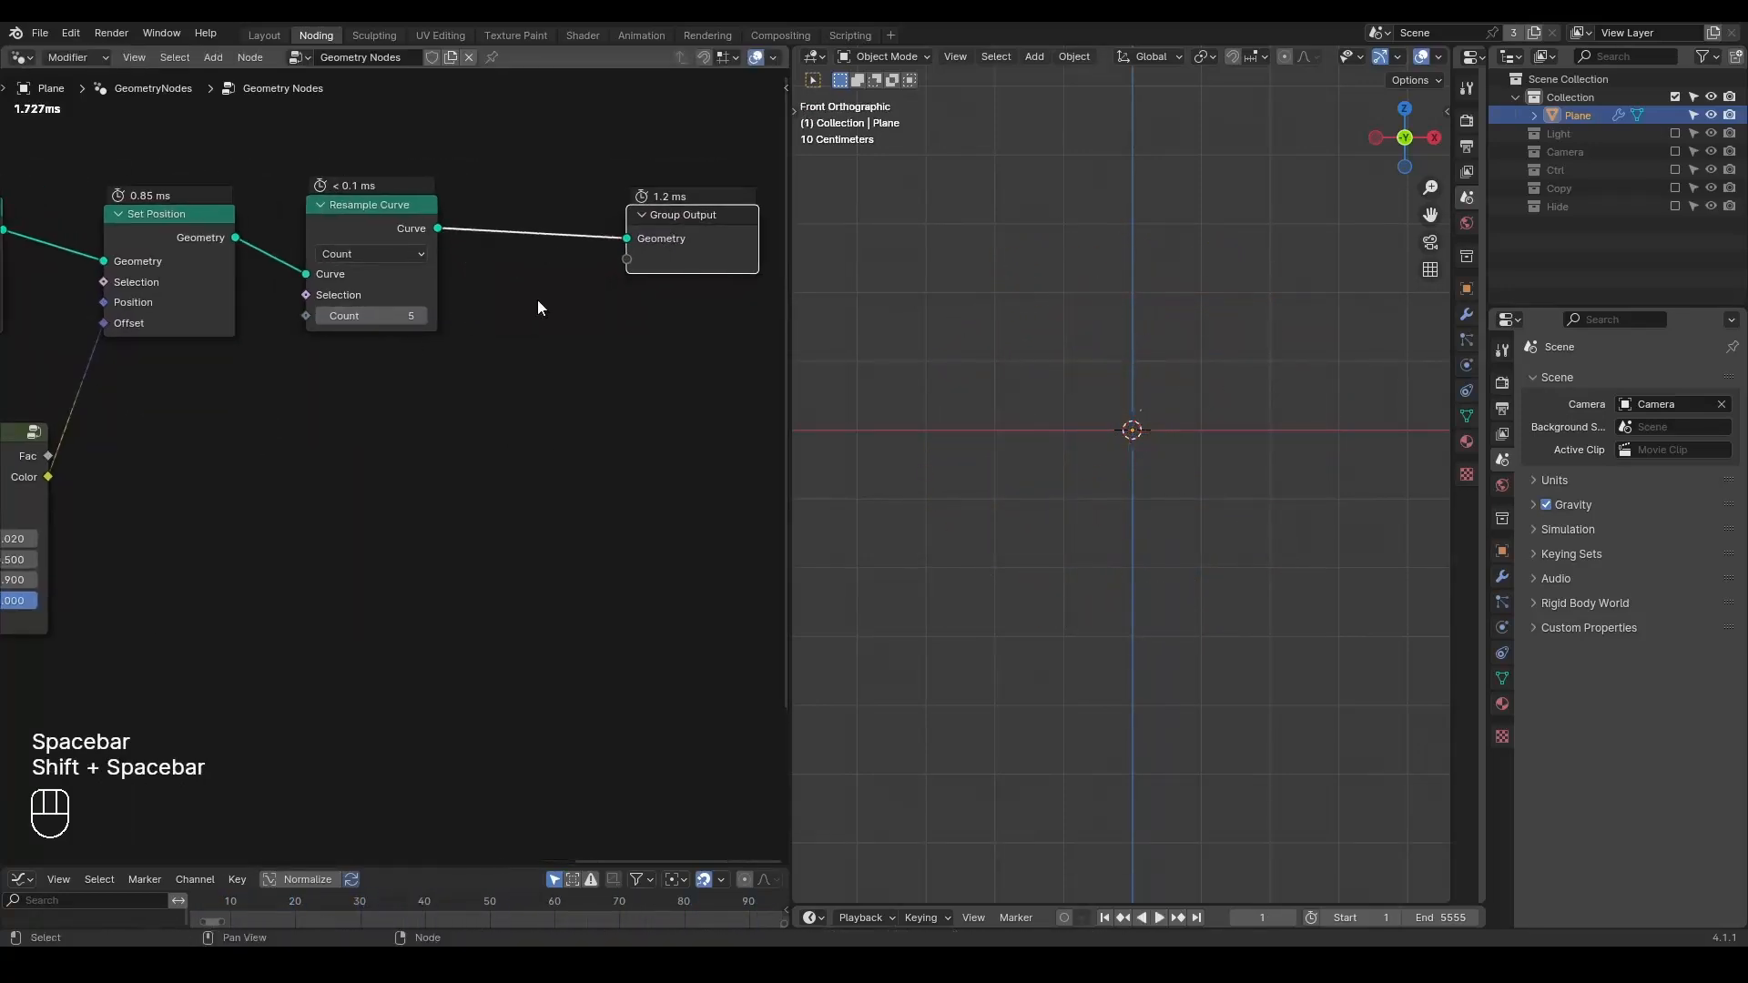
{"action": "key", "text": "ctrl+a"}
{"action": "type", "text": "bevel"}
{"action": "key", "text": "Return"}
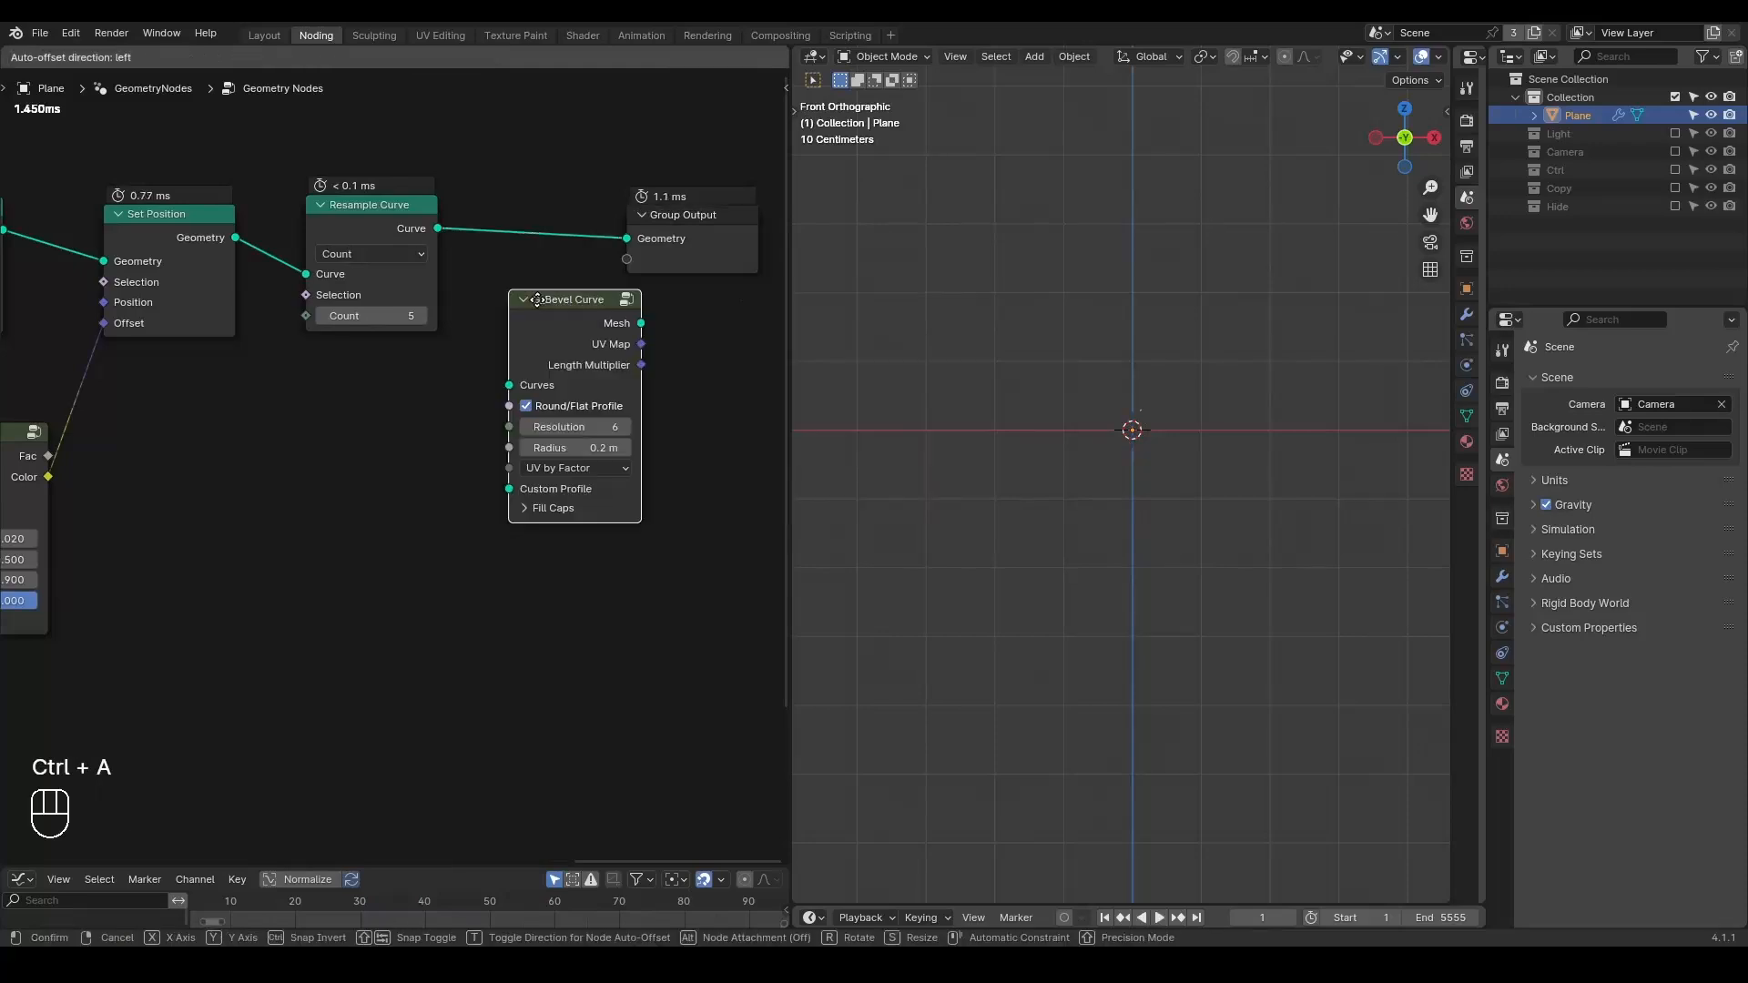
{"action": "left_click", "coordinate": [485, 212]}
- Turn off Round/Flat Profile on the G_Bevel Curve node and move it with Group Output to make room before it
{"action": "mouse_move", "coordinate": [339, 489]}
{"action": "middle_mouse_down"}
{"action": "mouse_move", "coordinate": [547, 428]}
{"action": "mouse_move", "coordinate": [331, 523]}
{"action": "middle_mouse_up"}
{"action": "left_click", "coordinate": [657, 265]}
{"action": "left_click", "coordinate": [332, 523]}
{"action": "left_click_drag", "start_coordinate": [663, 157], "coordinate": [300, 328]}
{"action": "key", "text": "g"}
{"action": "left_click", "coordinate": [448, 306]}
{"action": "left_click", "coordinate": [447, 306]}
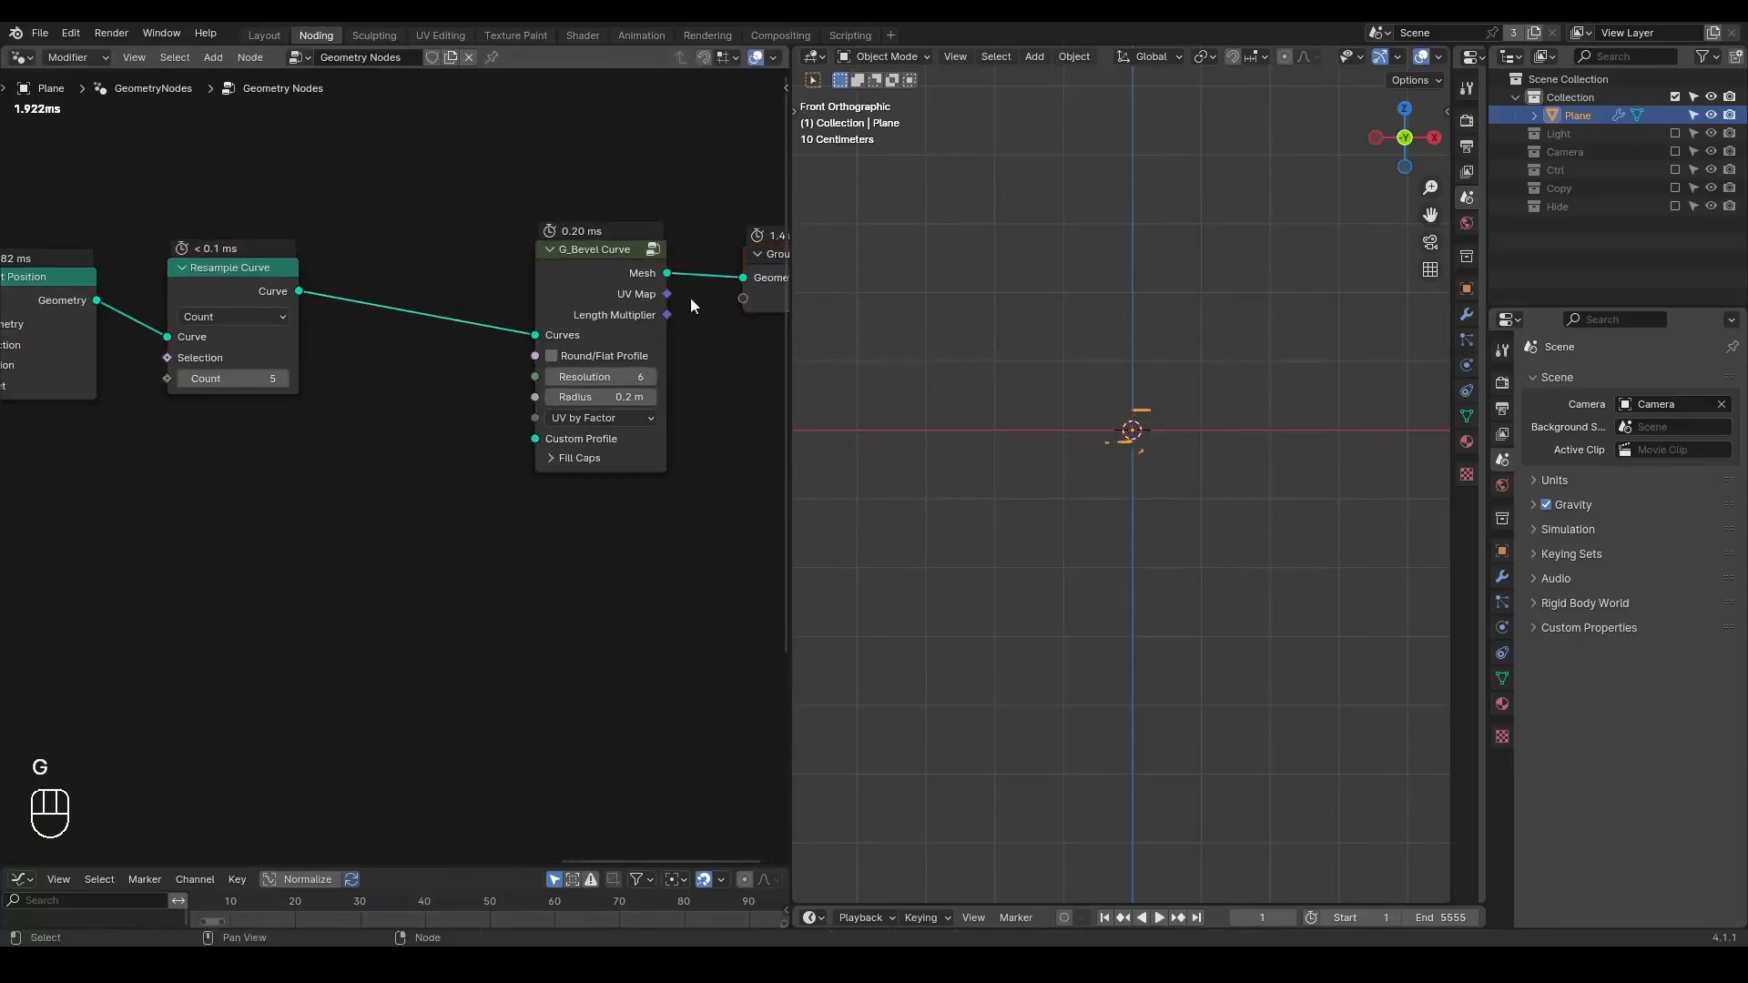
- Play the animation and orbit around the beveled strips to examine their orientation
{"action": "key", "text": "shift+space"}
{"action": "key", "text": "space"}
{"action": "key", "text": "space"}
{"action": "middle_click_drag", "start_coordinate": [1080, 369], "coordinate": [1171, 466]}
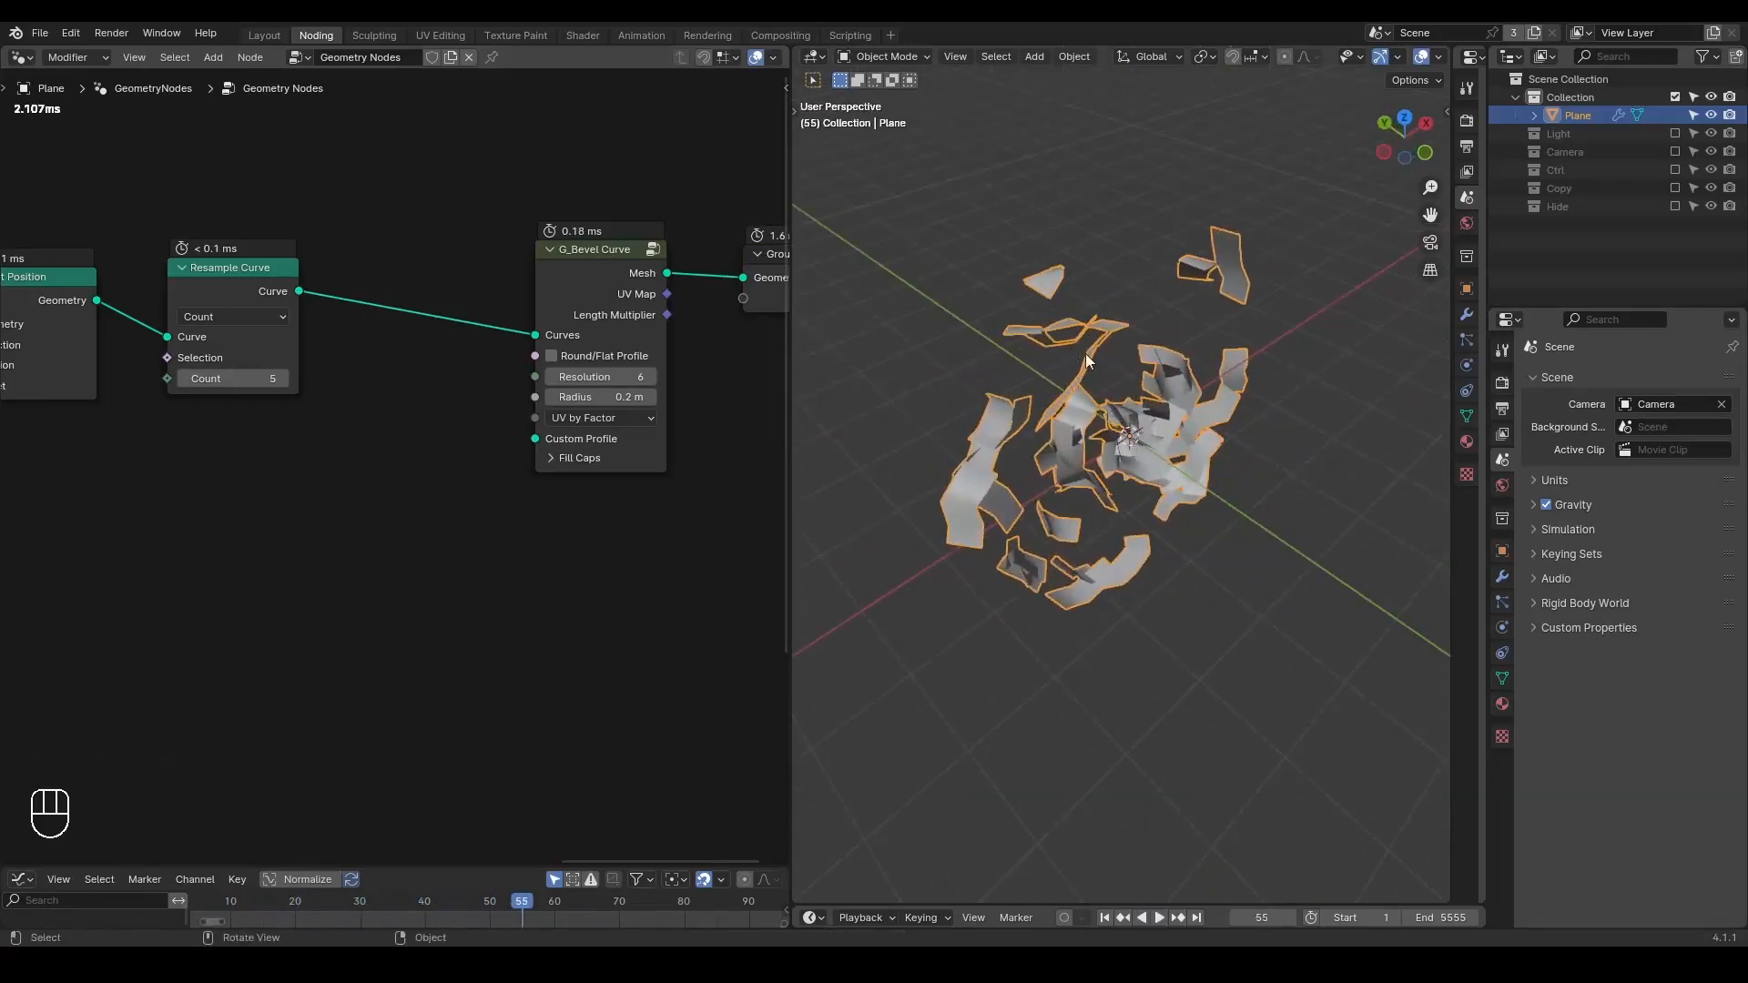
- Insert a G_Set Curve Tilt alignment node between the last Resample Curve and G_Bevel Curve nodes
{"action": "key", "text": "shift+a"}
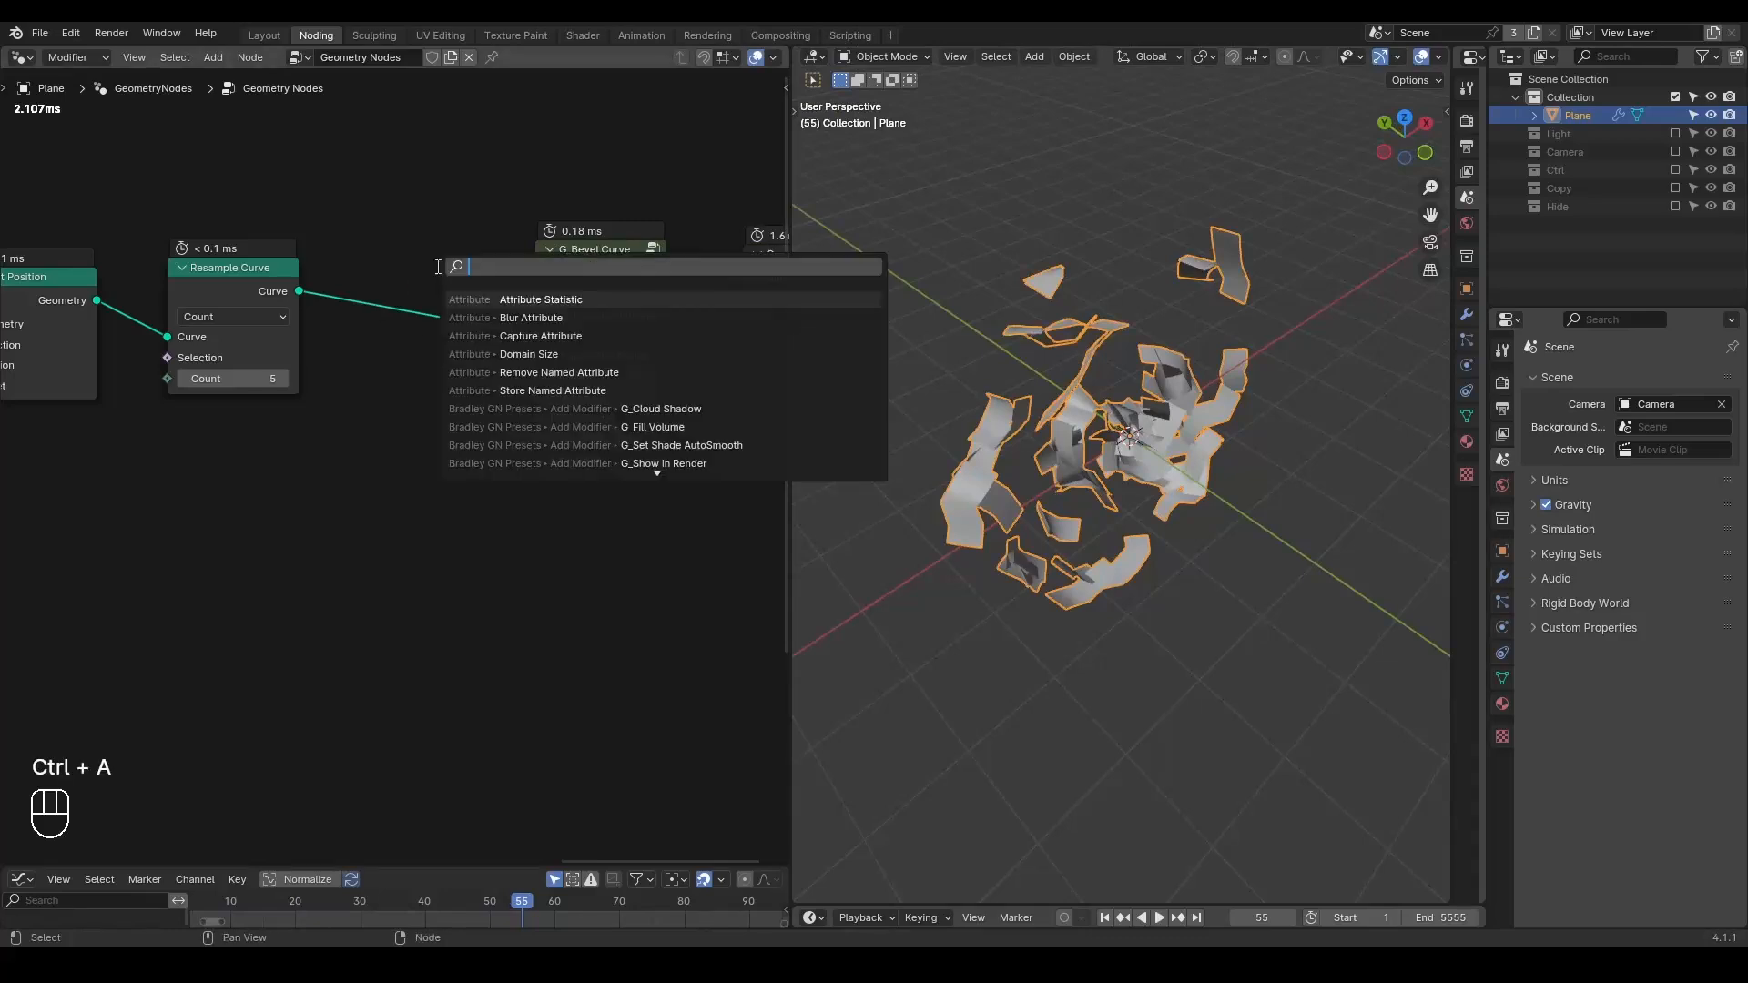
{"action": "type", "text": "title"}
{"action": "key", "text": "BackSpace"}
{"action": "key", "text": "BackSpace"}
{"action": "key", "text": "BackSpace"}
{"action": "type", "text": "lt alig"}
{"action": "key", "text": "Return"}
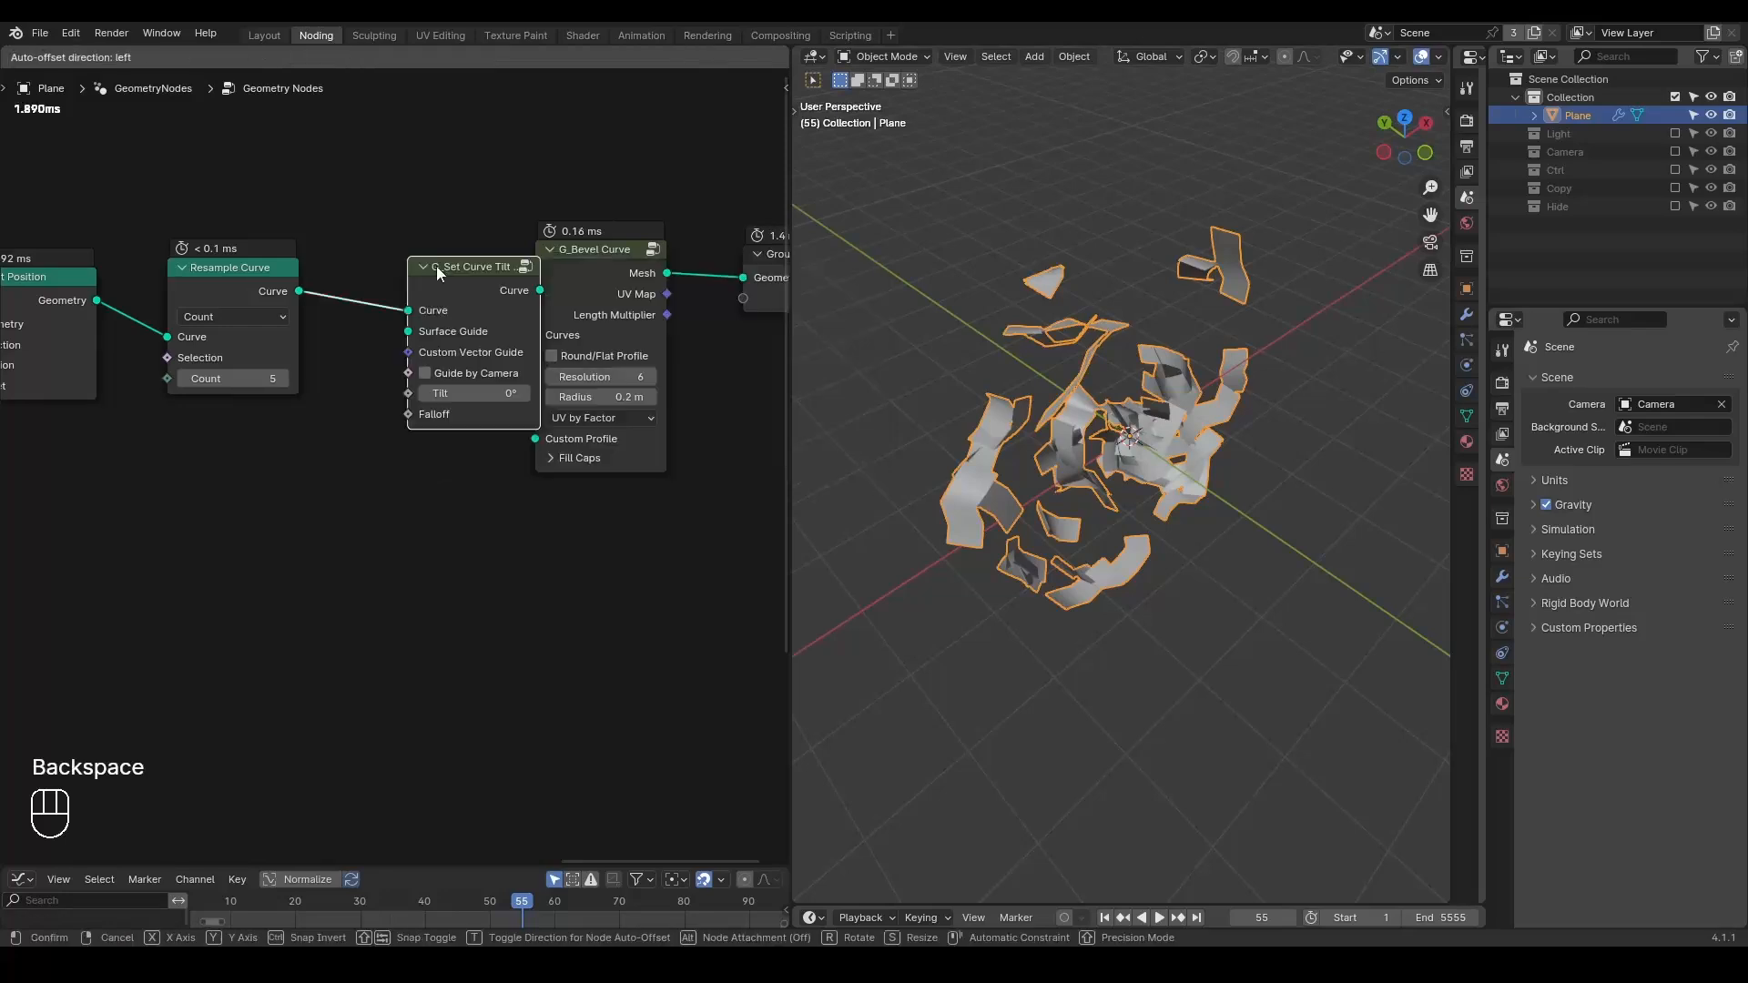
{"action": "left_click", "coordinate": [355, 266]}
- Enable Guide by Camera on the curve tilt node, collapse the node, and replay the animation in front view
{"action": "middle_click_drag", "start_coordinate": [1207, 568], "coordinate": [1291, 215]}
{"action": "left_click", "coordinate": [1398, 160]}
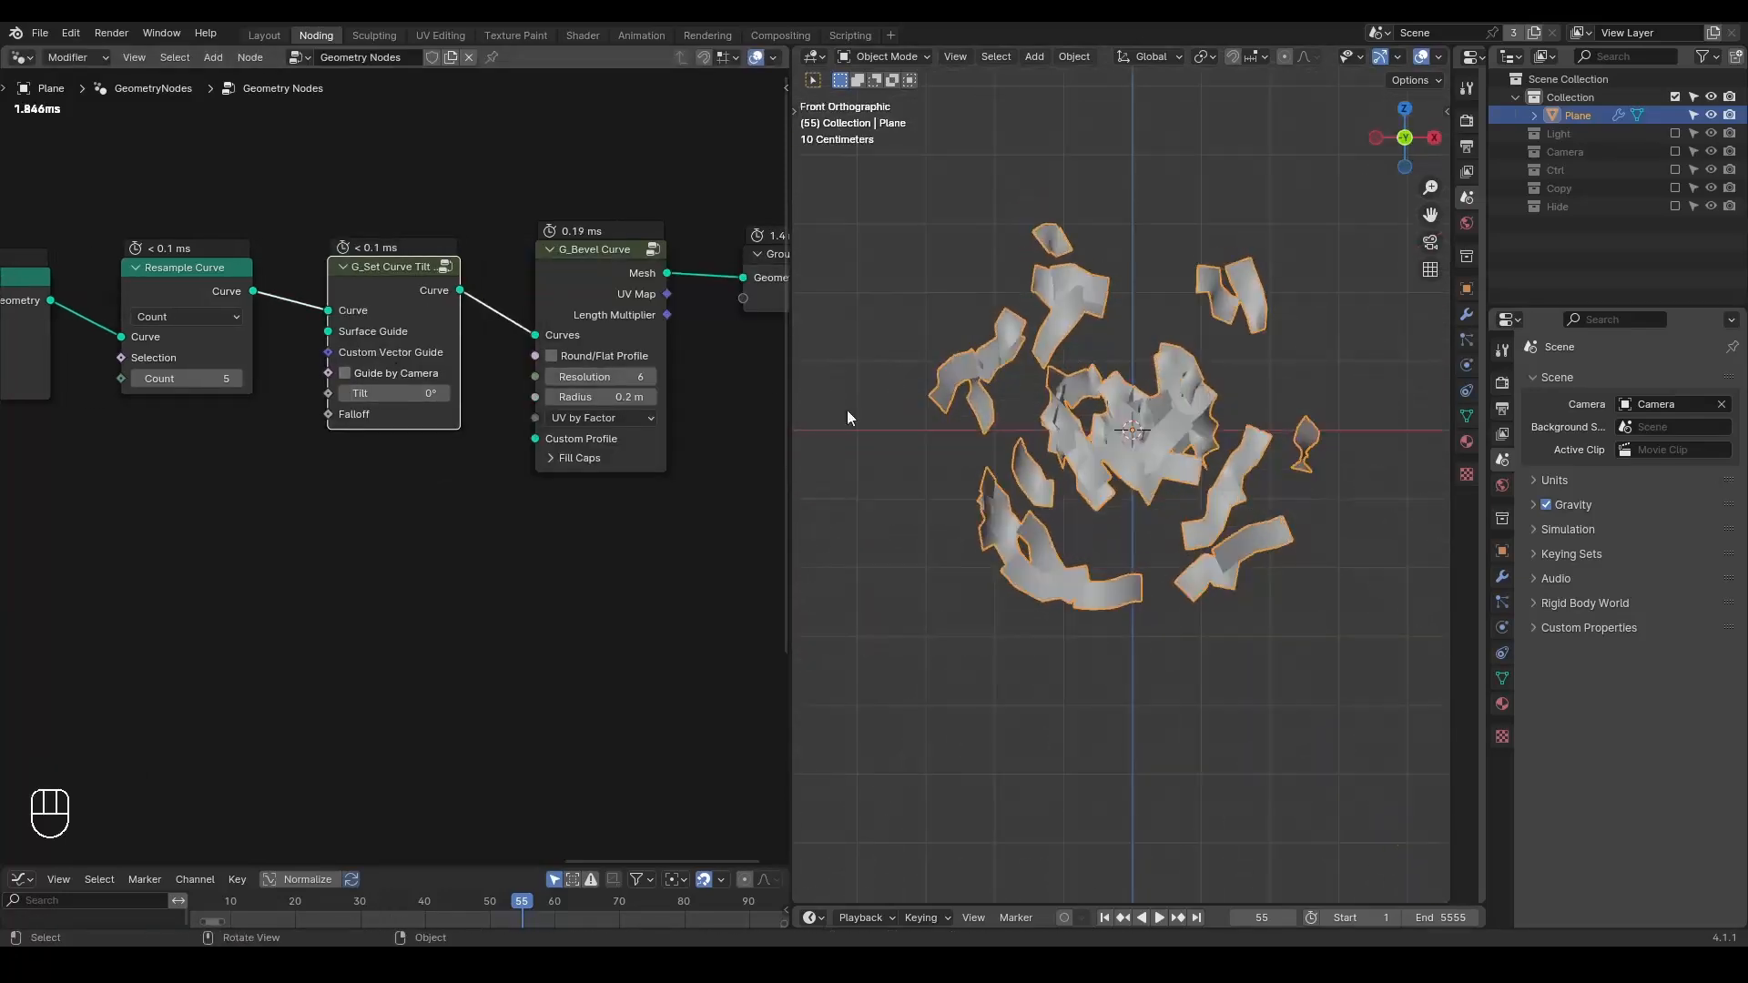
{"action": "left_click", "coordinate": [345, 373]}
{"action": "key", "text": "h"}
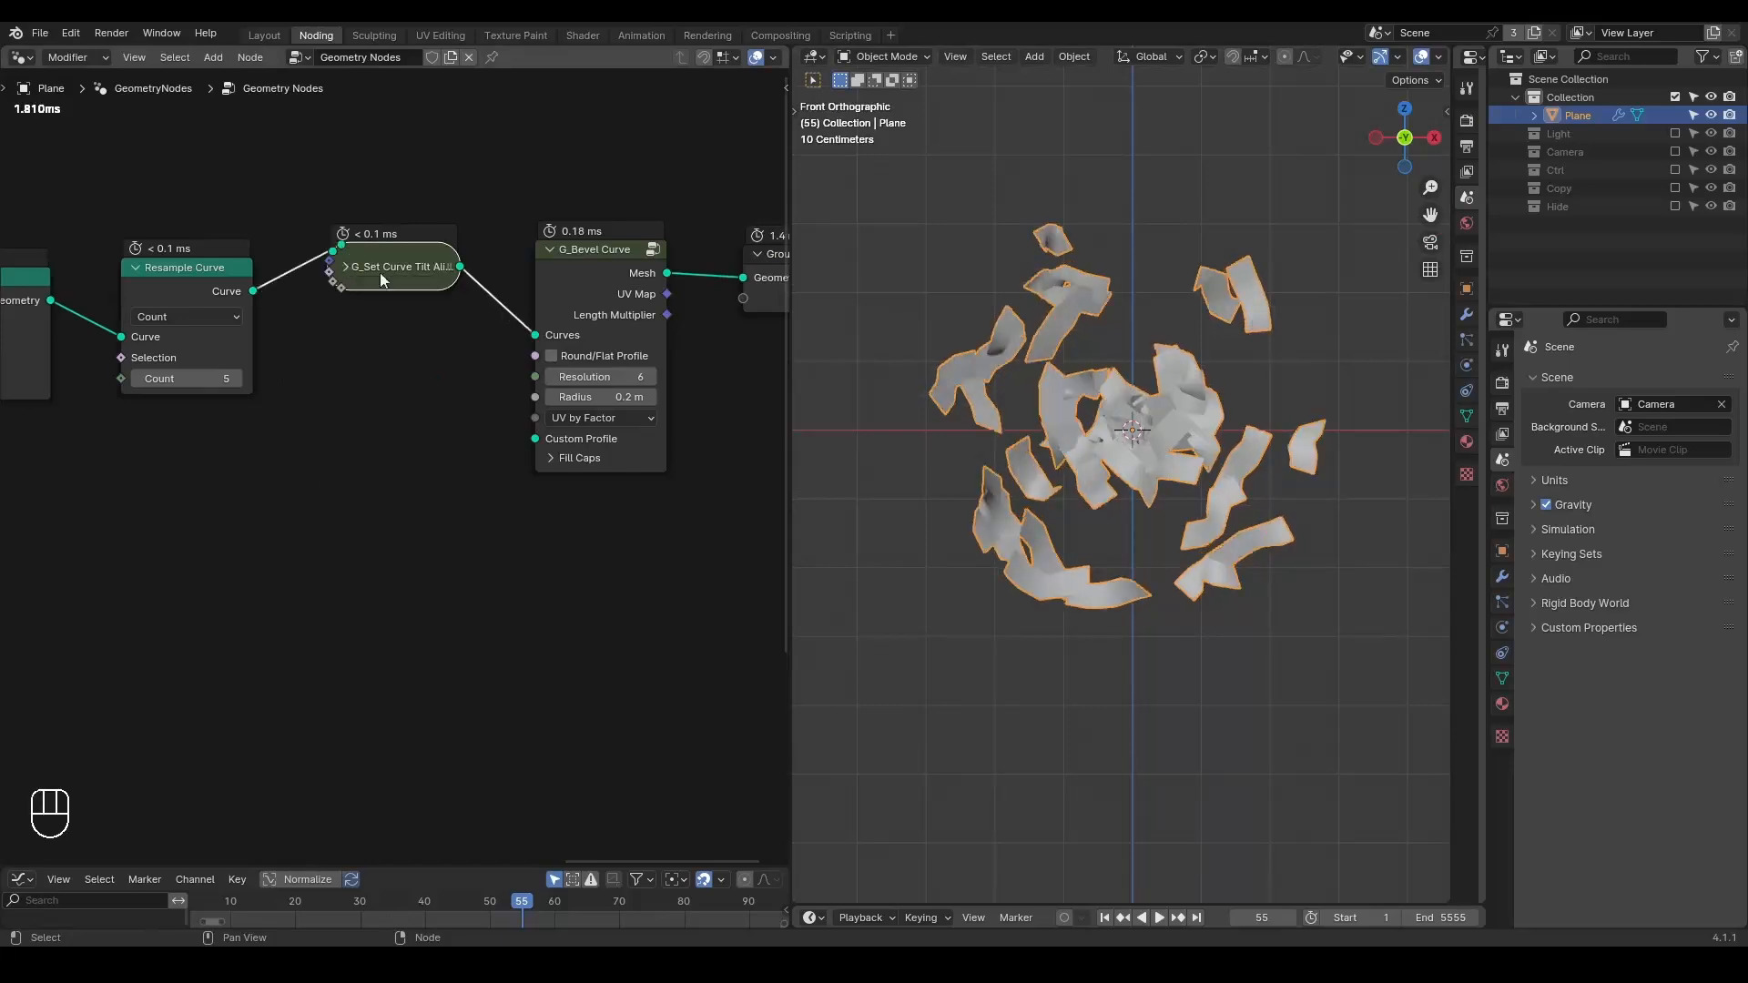
{"action": "key", "text": "shift+space"}
{"action": "key", "text": "space"}
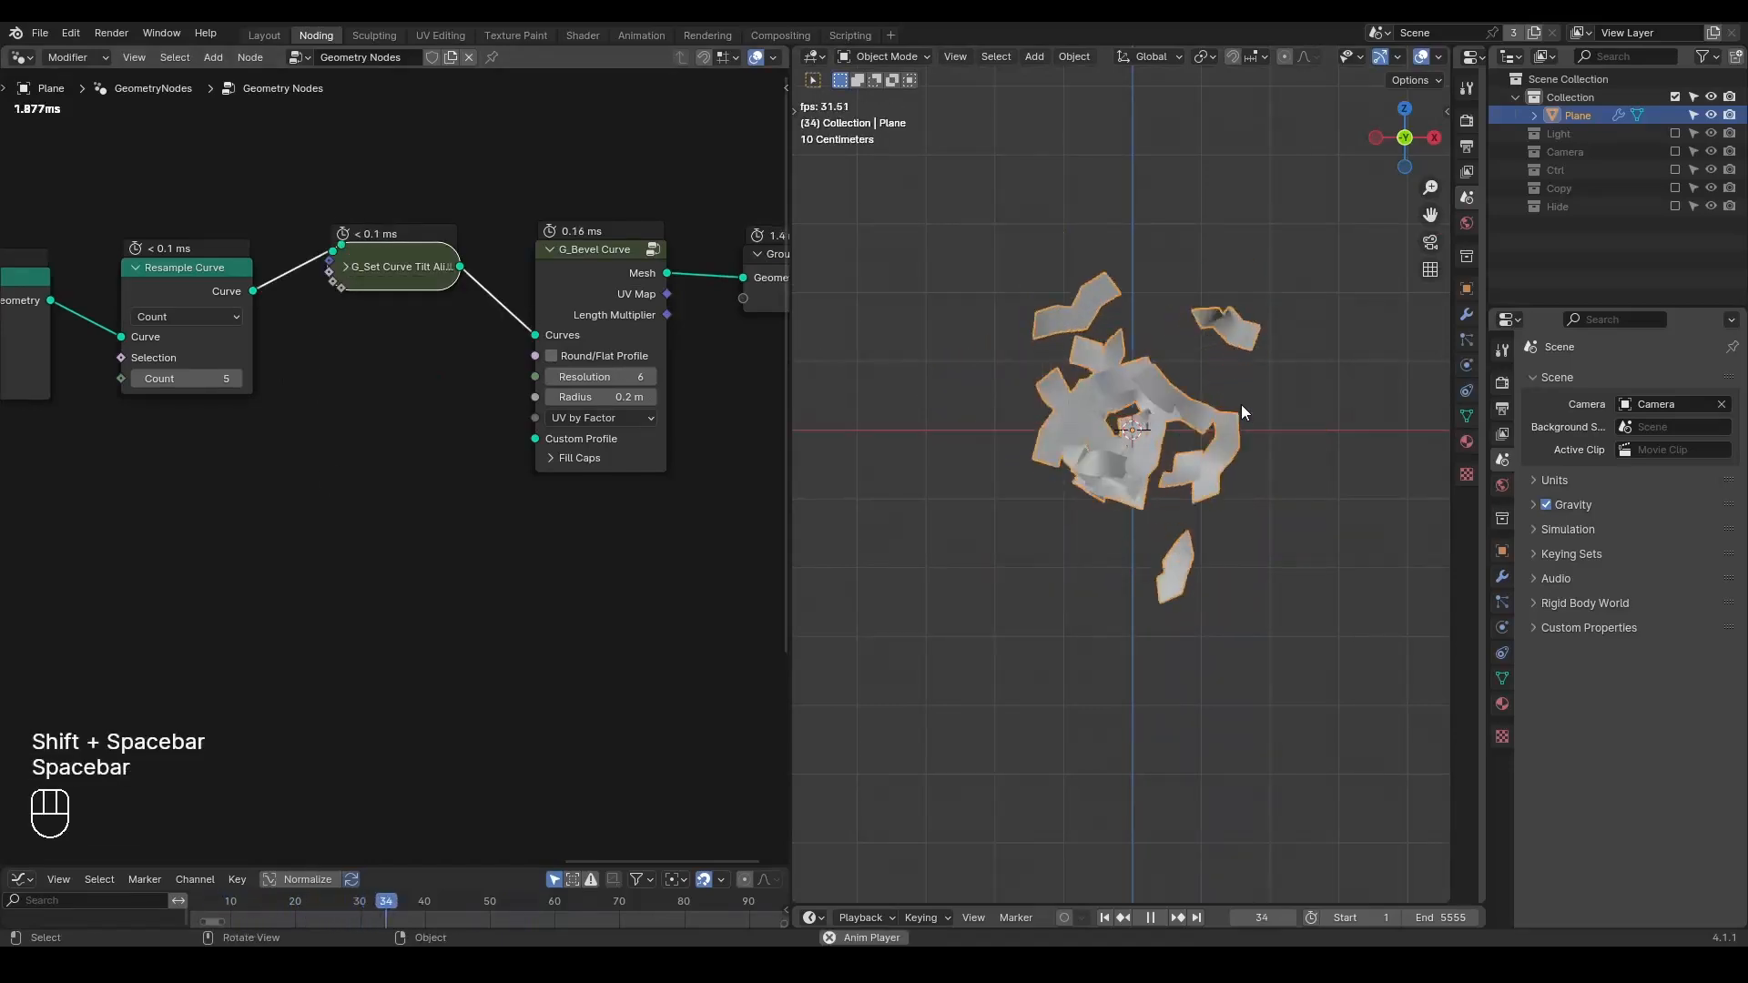
{"action": "key", "text": "space"}
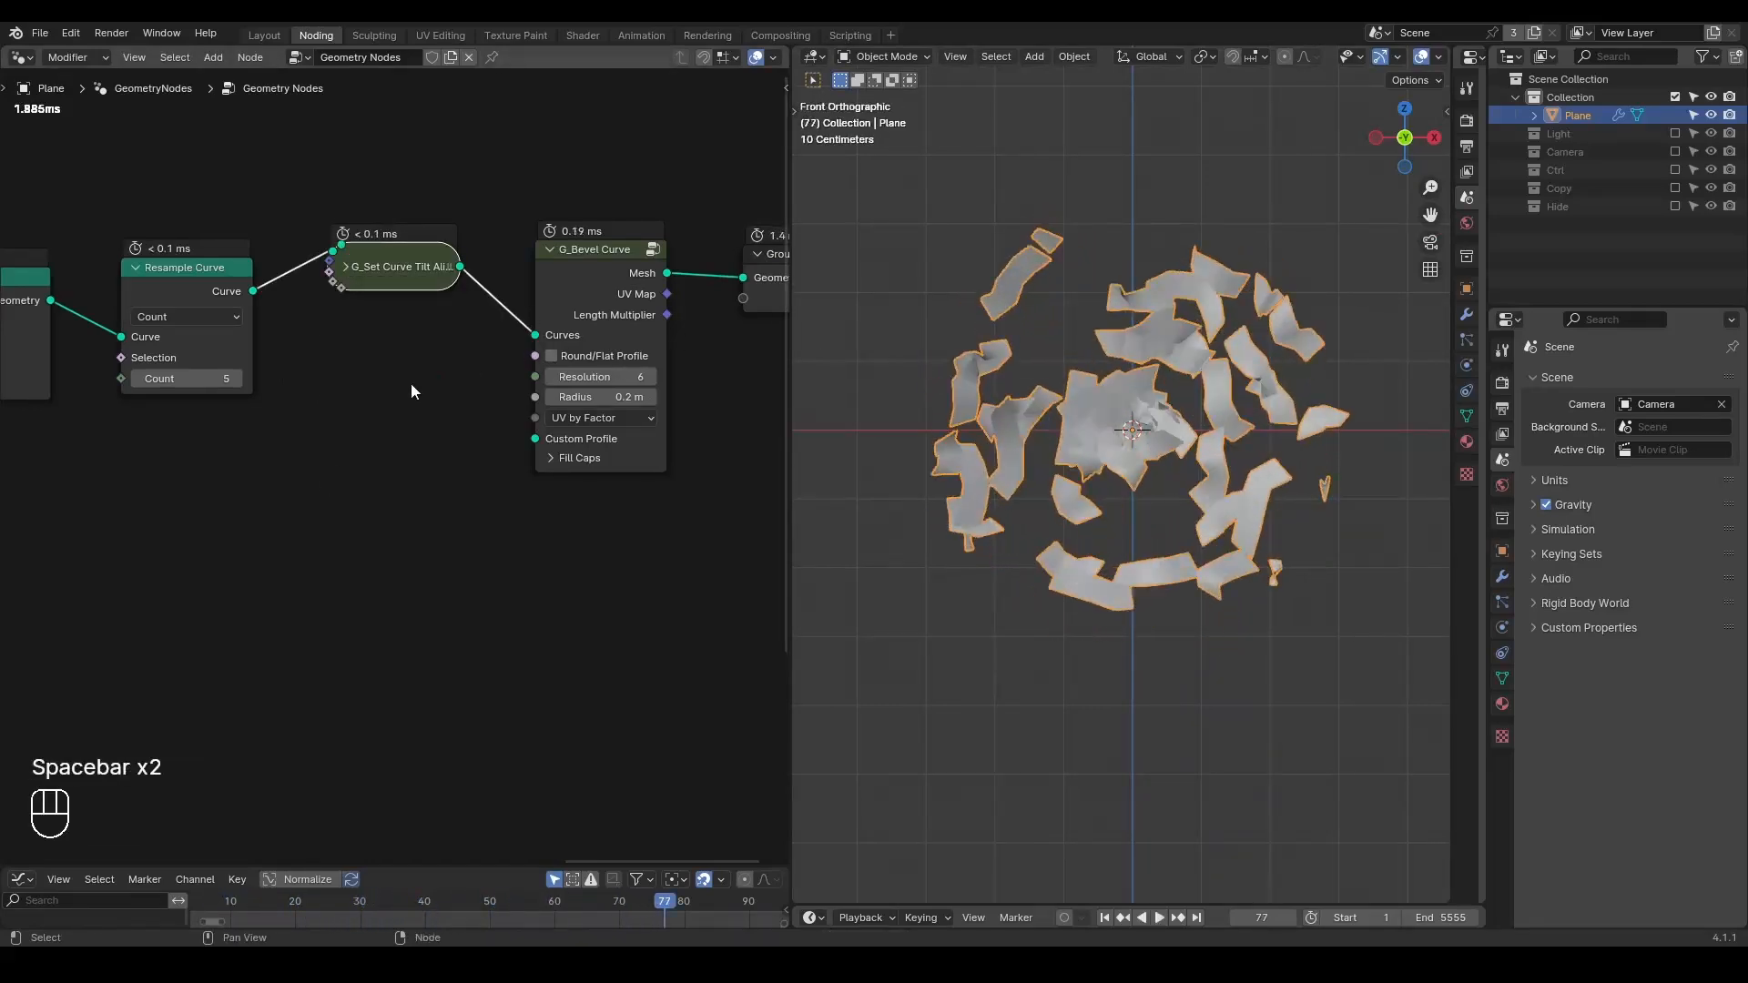
- Add a G_Value Precision node with 10's Exponent 2 and connect its Value to the G_Bevel Curve node's Radius
{"action": "middle_click_drag", "start_coordinate": [412, 391], "coordinate": [424, 348]}
{"action": "key", "text": "ctrl+a"}
{"action": "type", "text": "value prec"}
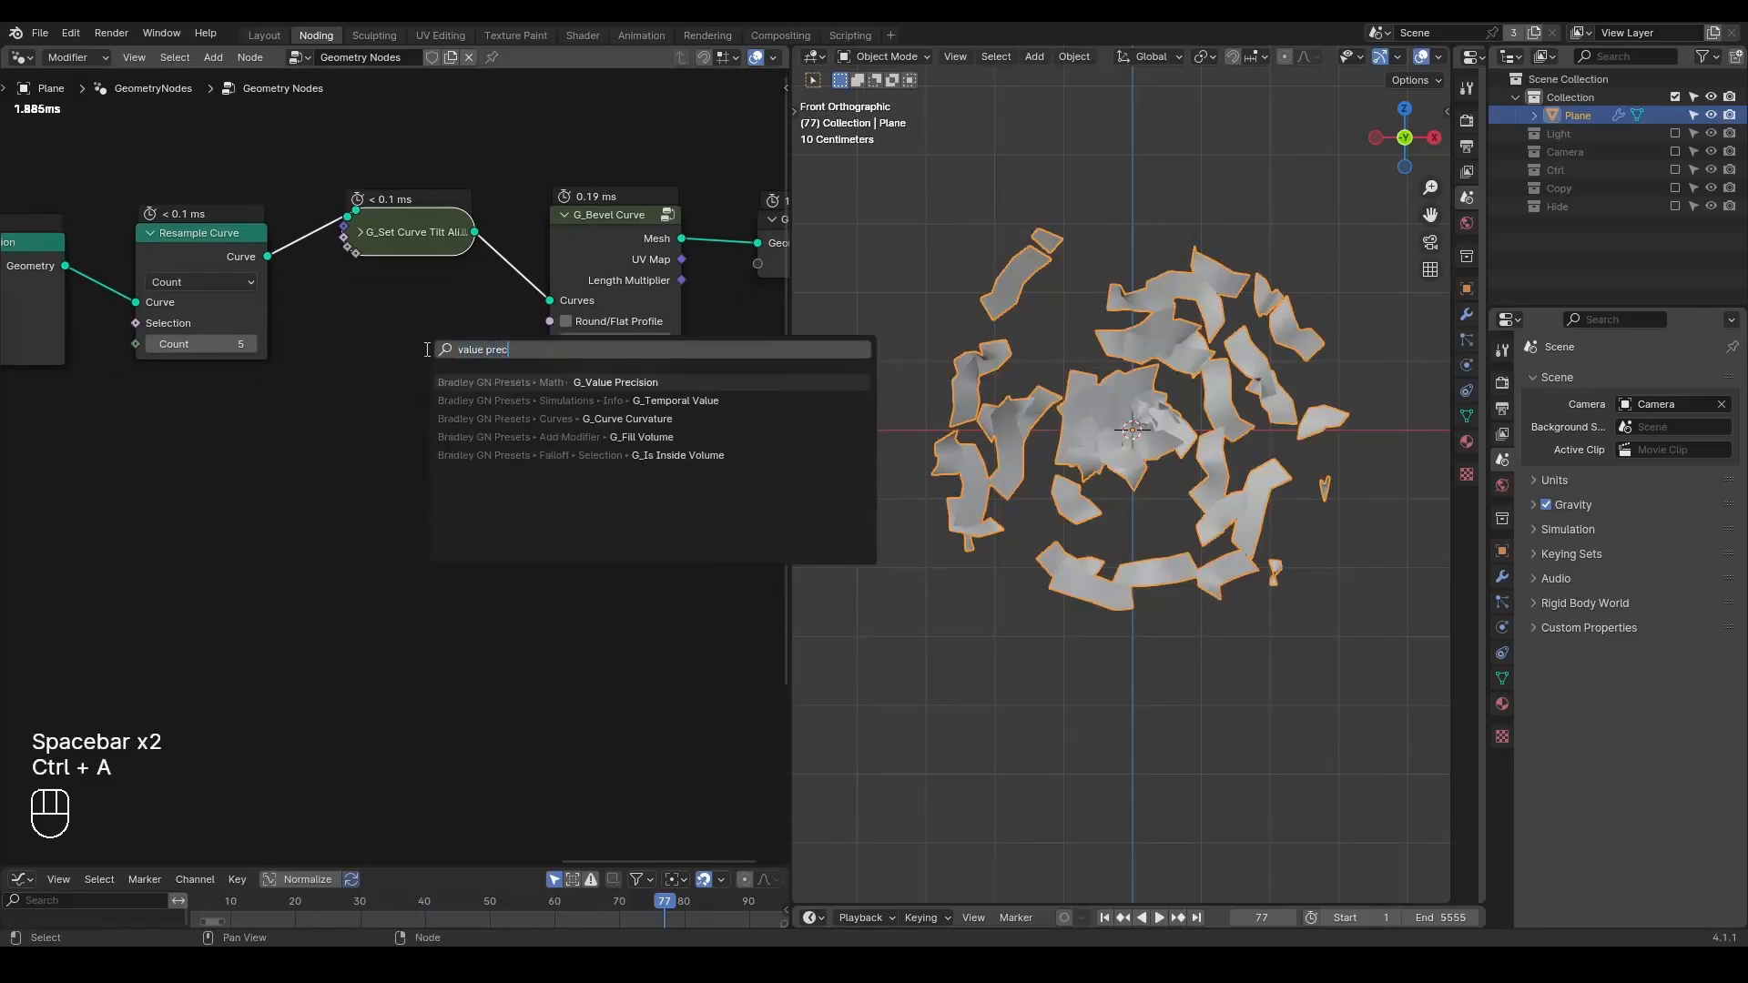
{"action": "key", "text": "Return"}
{"action": "left_click_drag", "start_coordinate": [462, 442], "coordinate": [557, 360]}
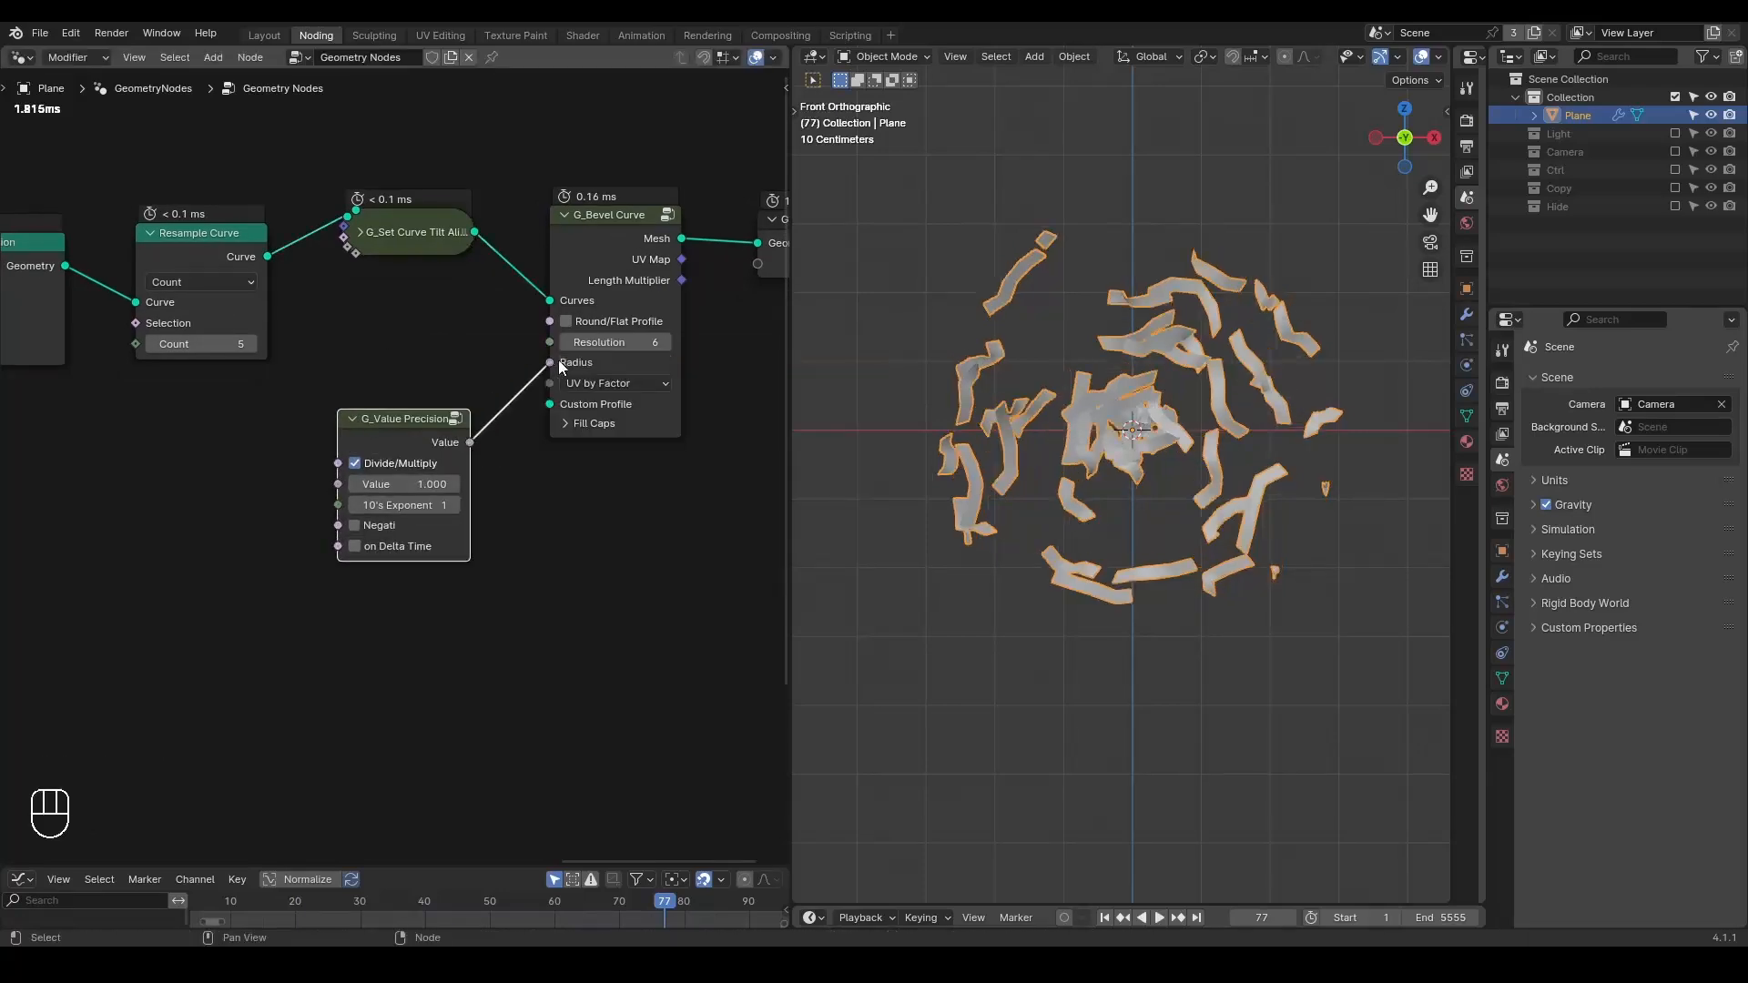
{"action": "left_click", "coordinate": [452, 506]}
- Replay the animation to check the strip width and raise the G_Value Precision node's Value to 2.230
{"action": "key", "text": "shift+space"}
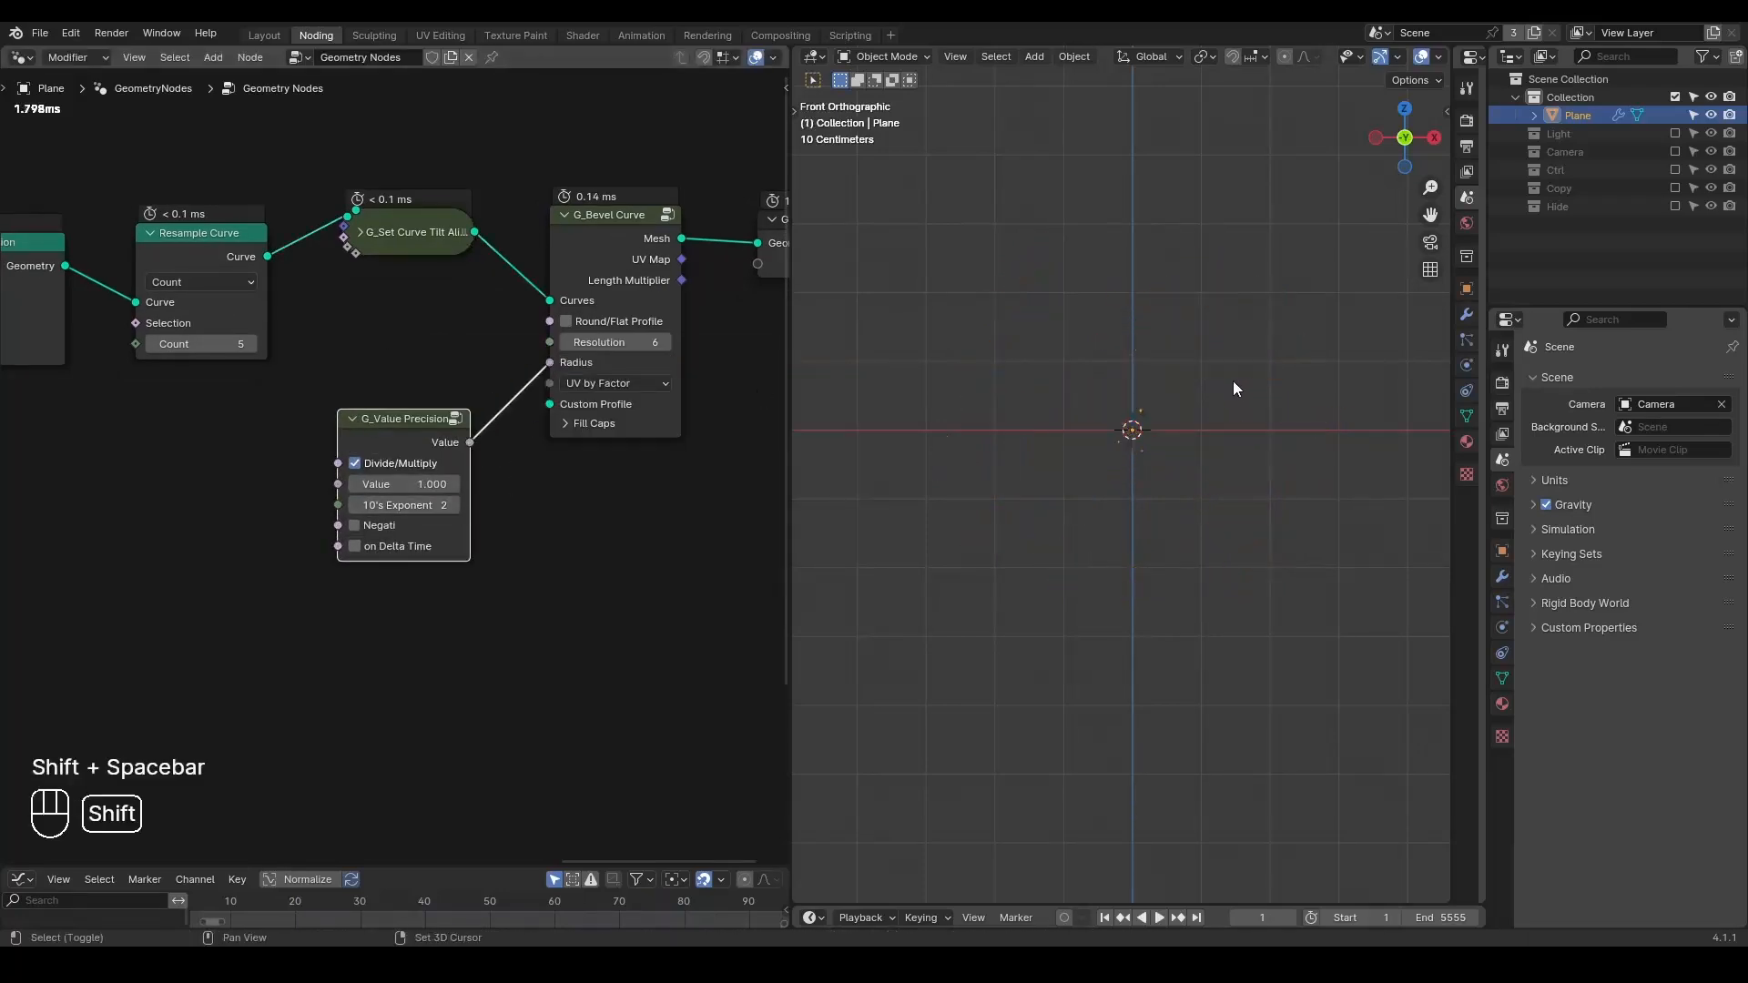
{"action": "key", "text": "alt+q"}
{"action": "key", "text": "alt+q"}
{"action": "key", "text": "space"}
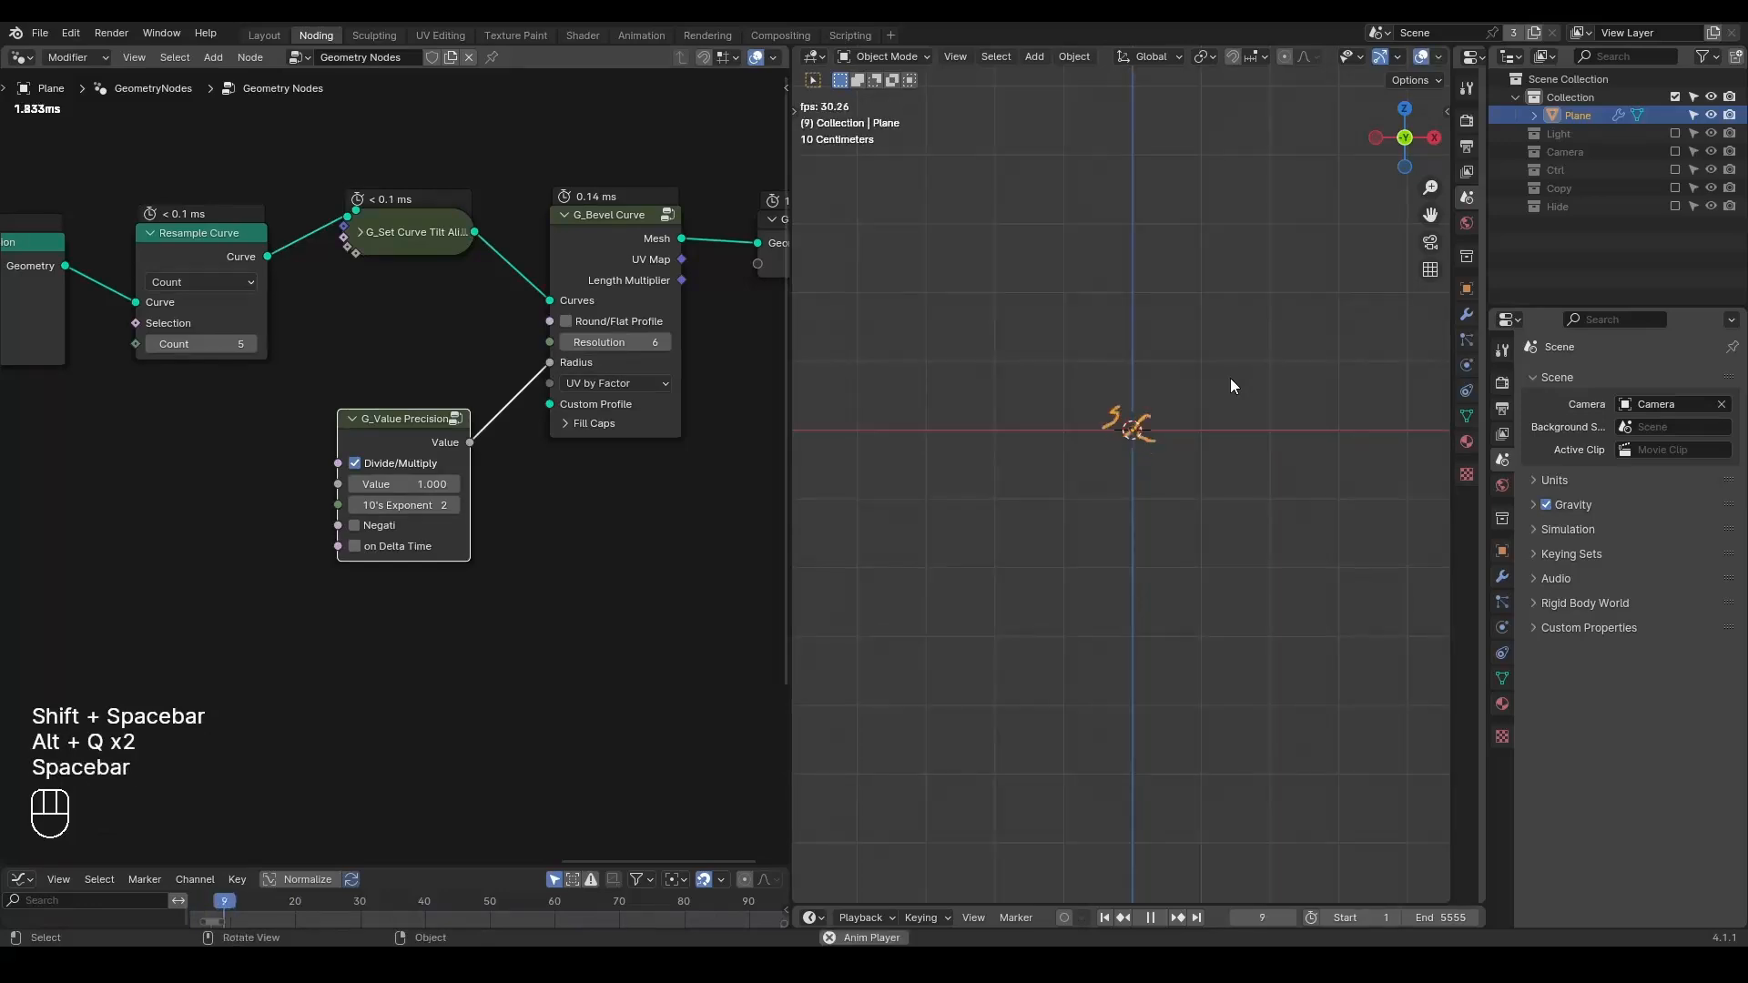
{"action": "key", "text": "space"}
{"action": "left_click_drag", "start_coordinate": [385, 484], "coordinate": [405, 484], "text": "shift"}
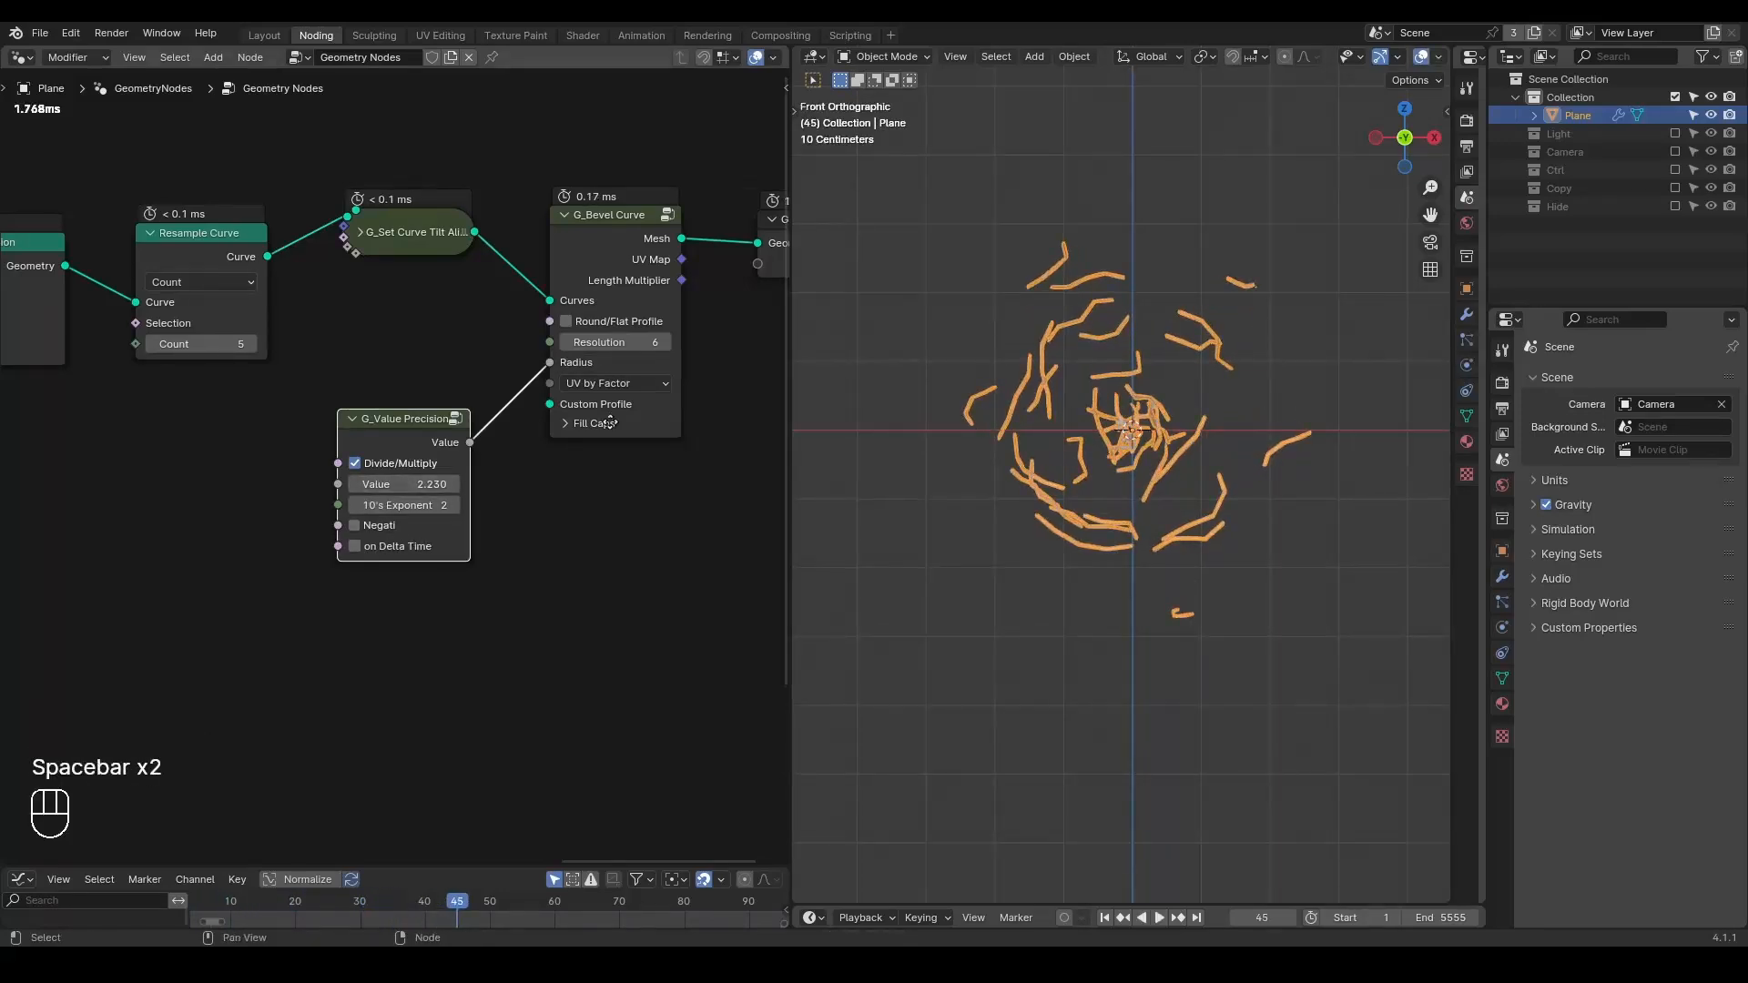
- Make room before G_Bevel Curve and insert a Set Curve Radius node between it and the curve tilt node
{"action": "middle_click_drag", "start_coordinate": [620, 426], "coordinate": [467, 453]}
{"action": "left_click_drag", "start_coordinate": [725, 119], "coordinate": [362, 315]}
{"action": "key", "text": "g"}
{"action": "left_click", "coordinate": [689, 278]}
{"action": "key", "text": "ctrl+a"}
{"action": "type", "text": "set"}
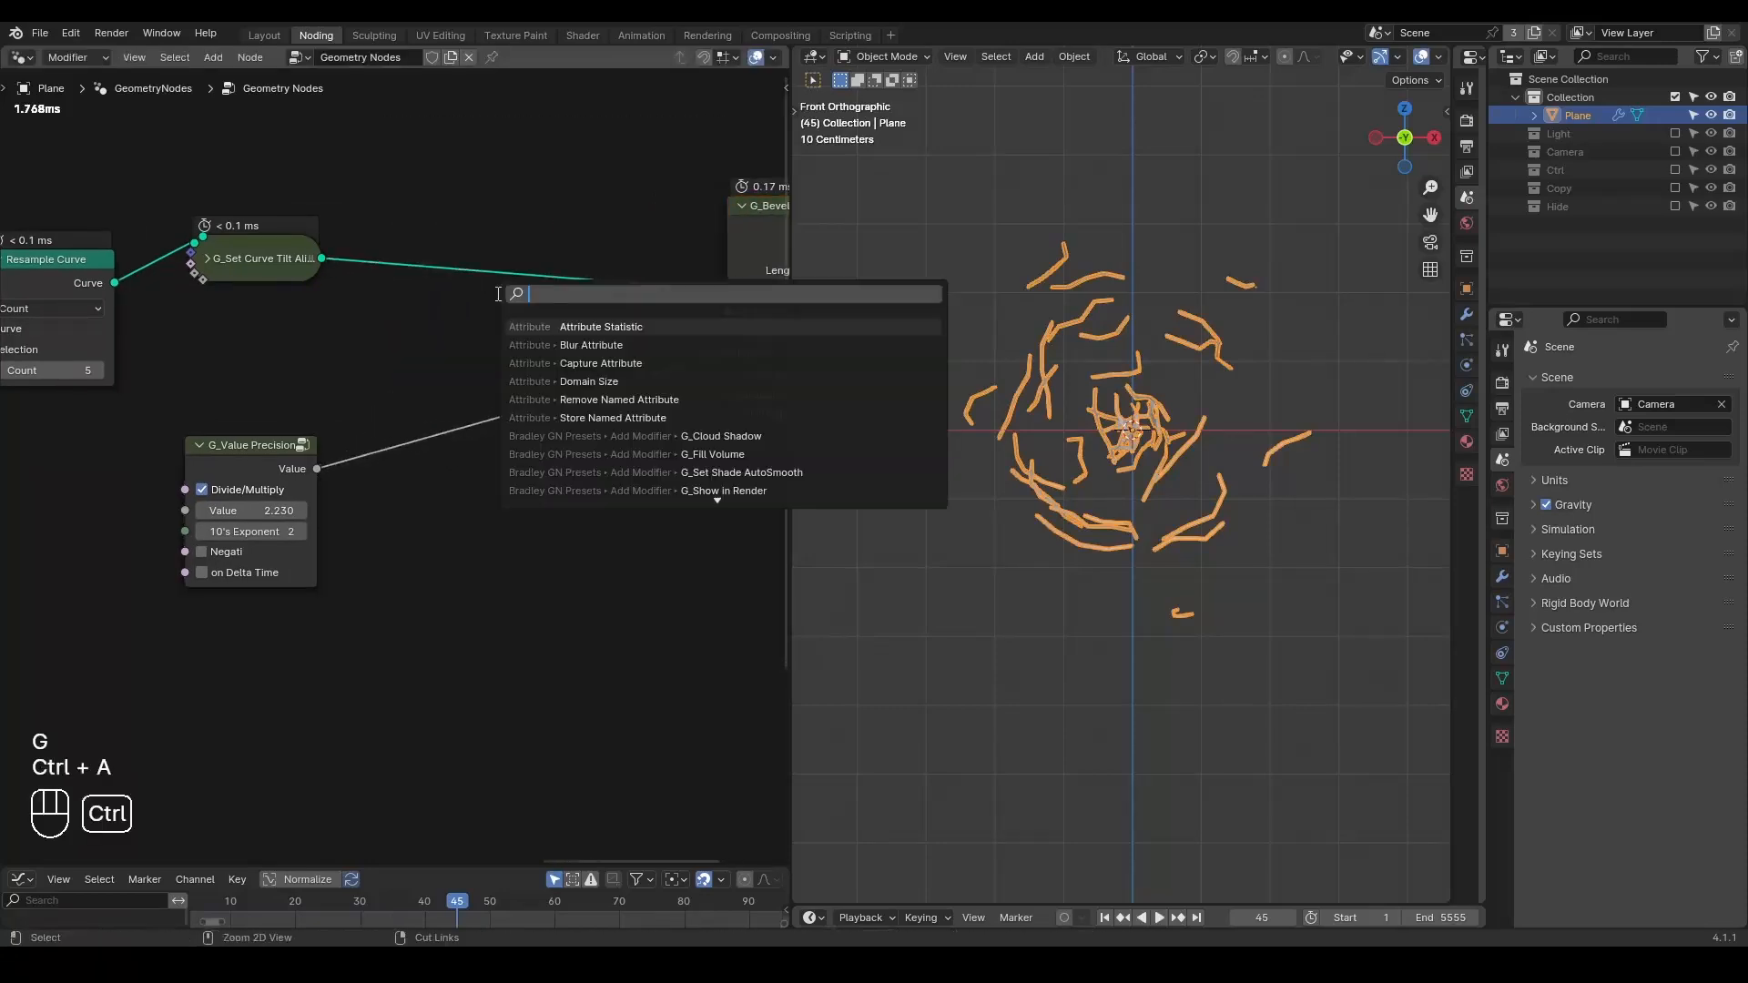
{"action": "type", "text": " curve rad"}
{"action": "key", "text": "Return"}
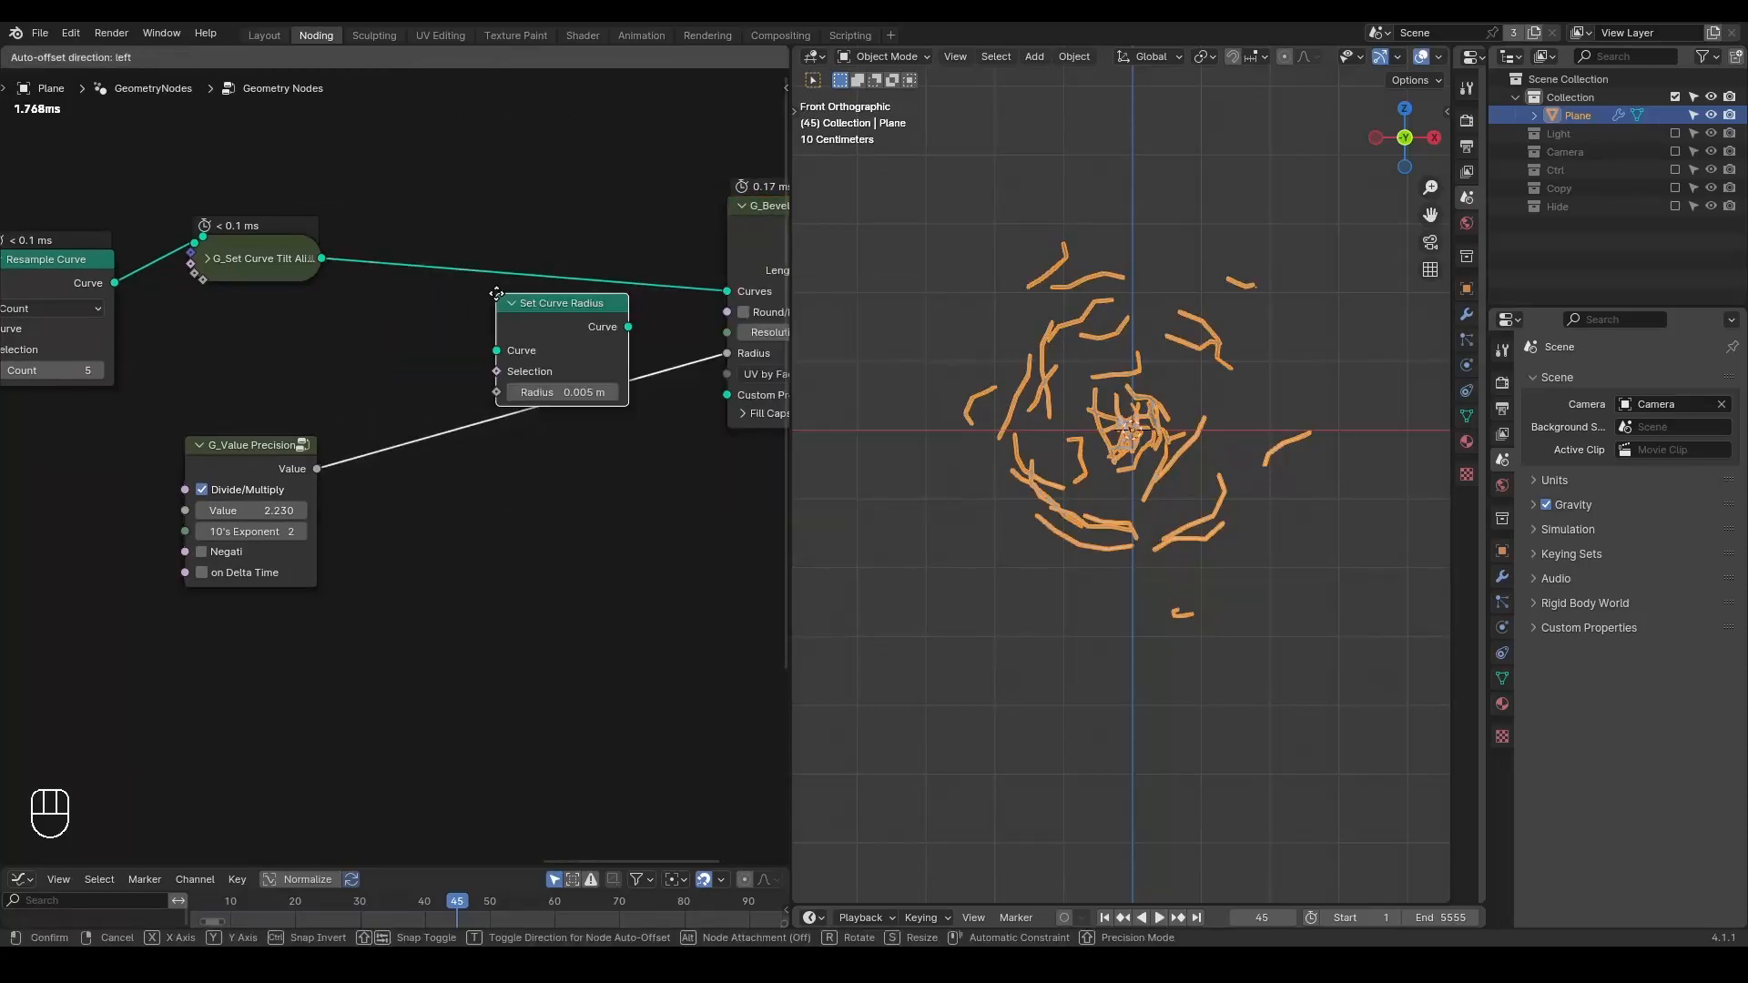
{"action": "left_click", "coordinate": [462, 253]}
- Move the G_Value Precision node out of the way and add a Spline Parameter node
{"action": "left_click_drag", "start_coordinate": [248, 489], "coordinate": [367, 718]}
{"action": "key", "text": "ctrl+a"}
{"action": "type", "text": "spline"}
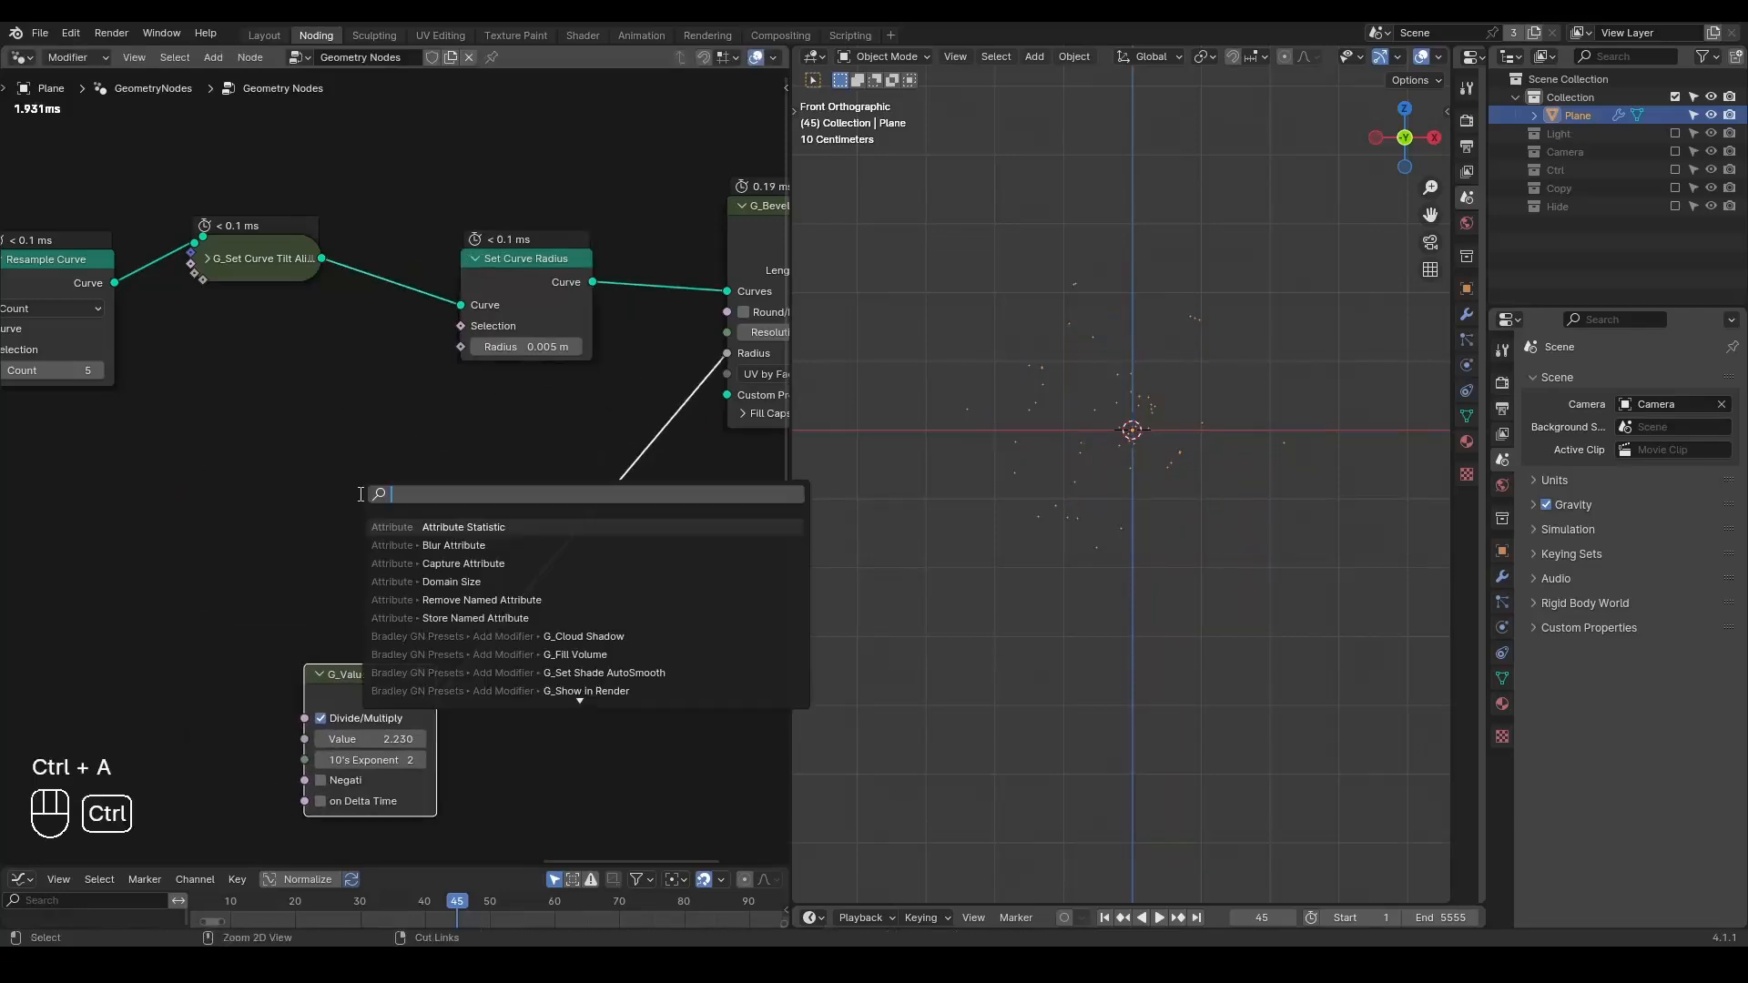
{"action": "type", "text": " para"}
{"action": "key", "text": "Return"}
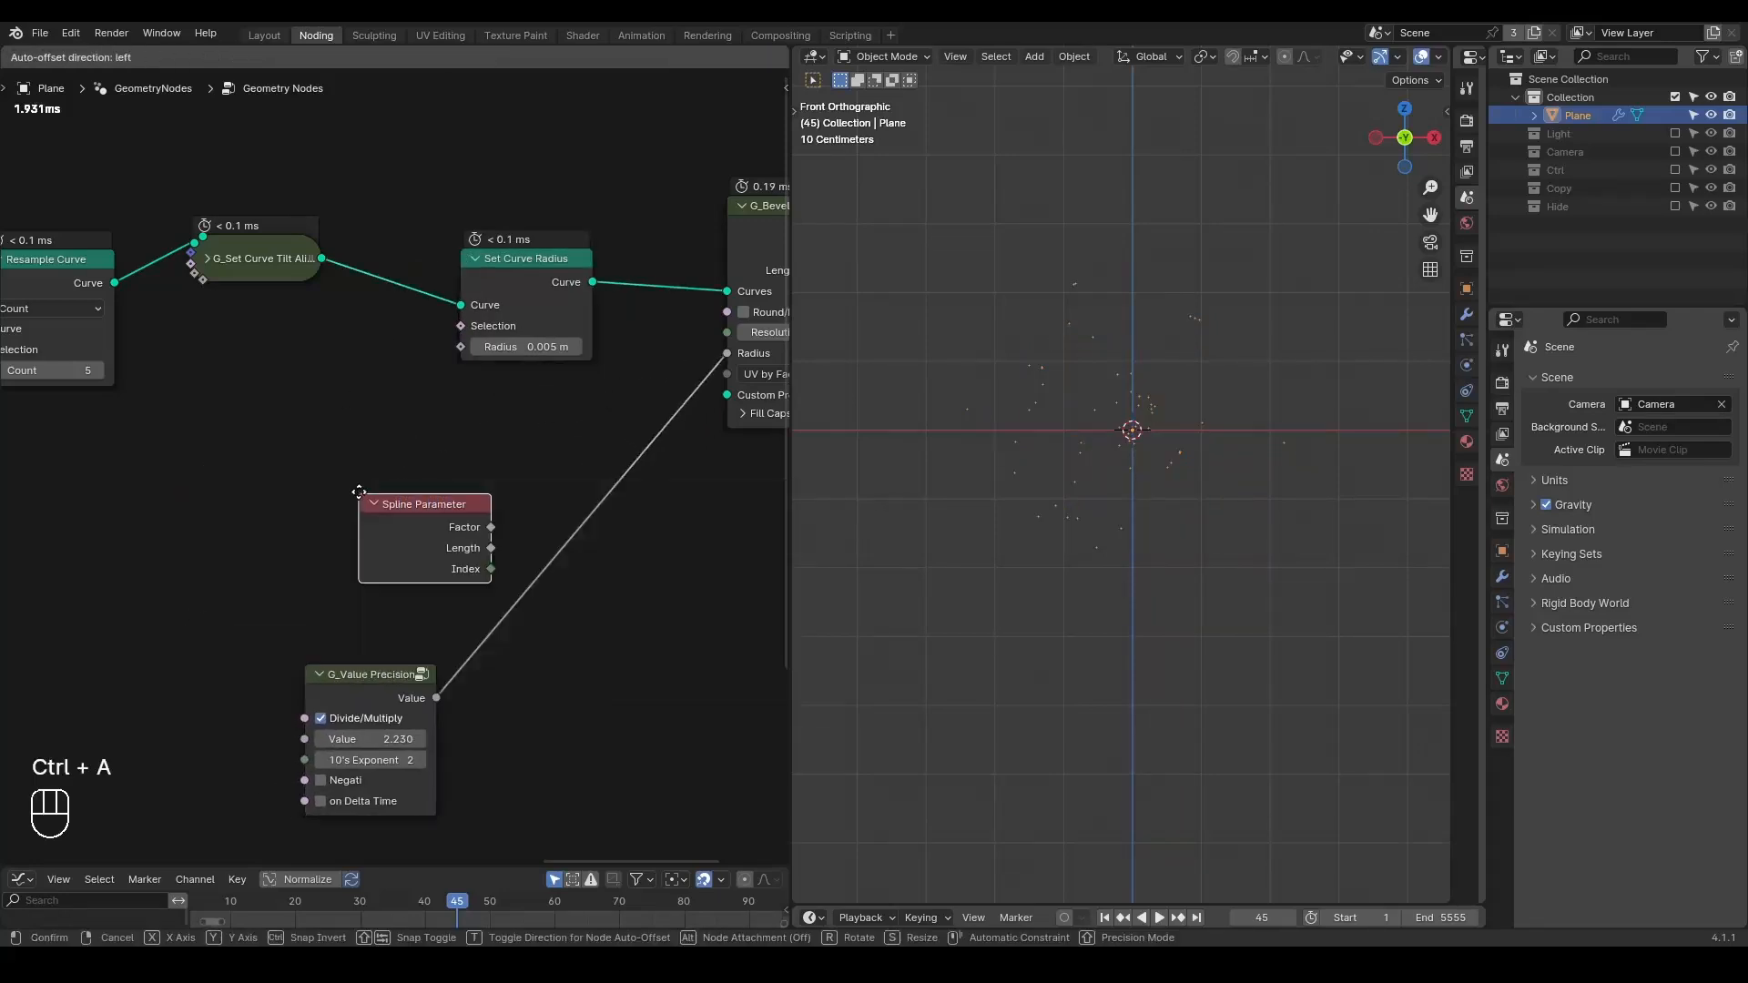
{"action": "left_click", "coordinate": [153, 544]}
- Add a Float Curve node with its Value input fed by the Spline Parameter node's Factor
{"action": "key", "text": "ctrl+a"}
{"action": "type", "text": "float cur"}
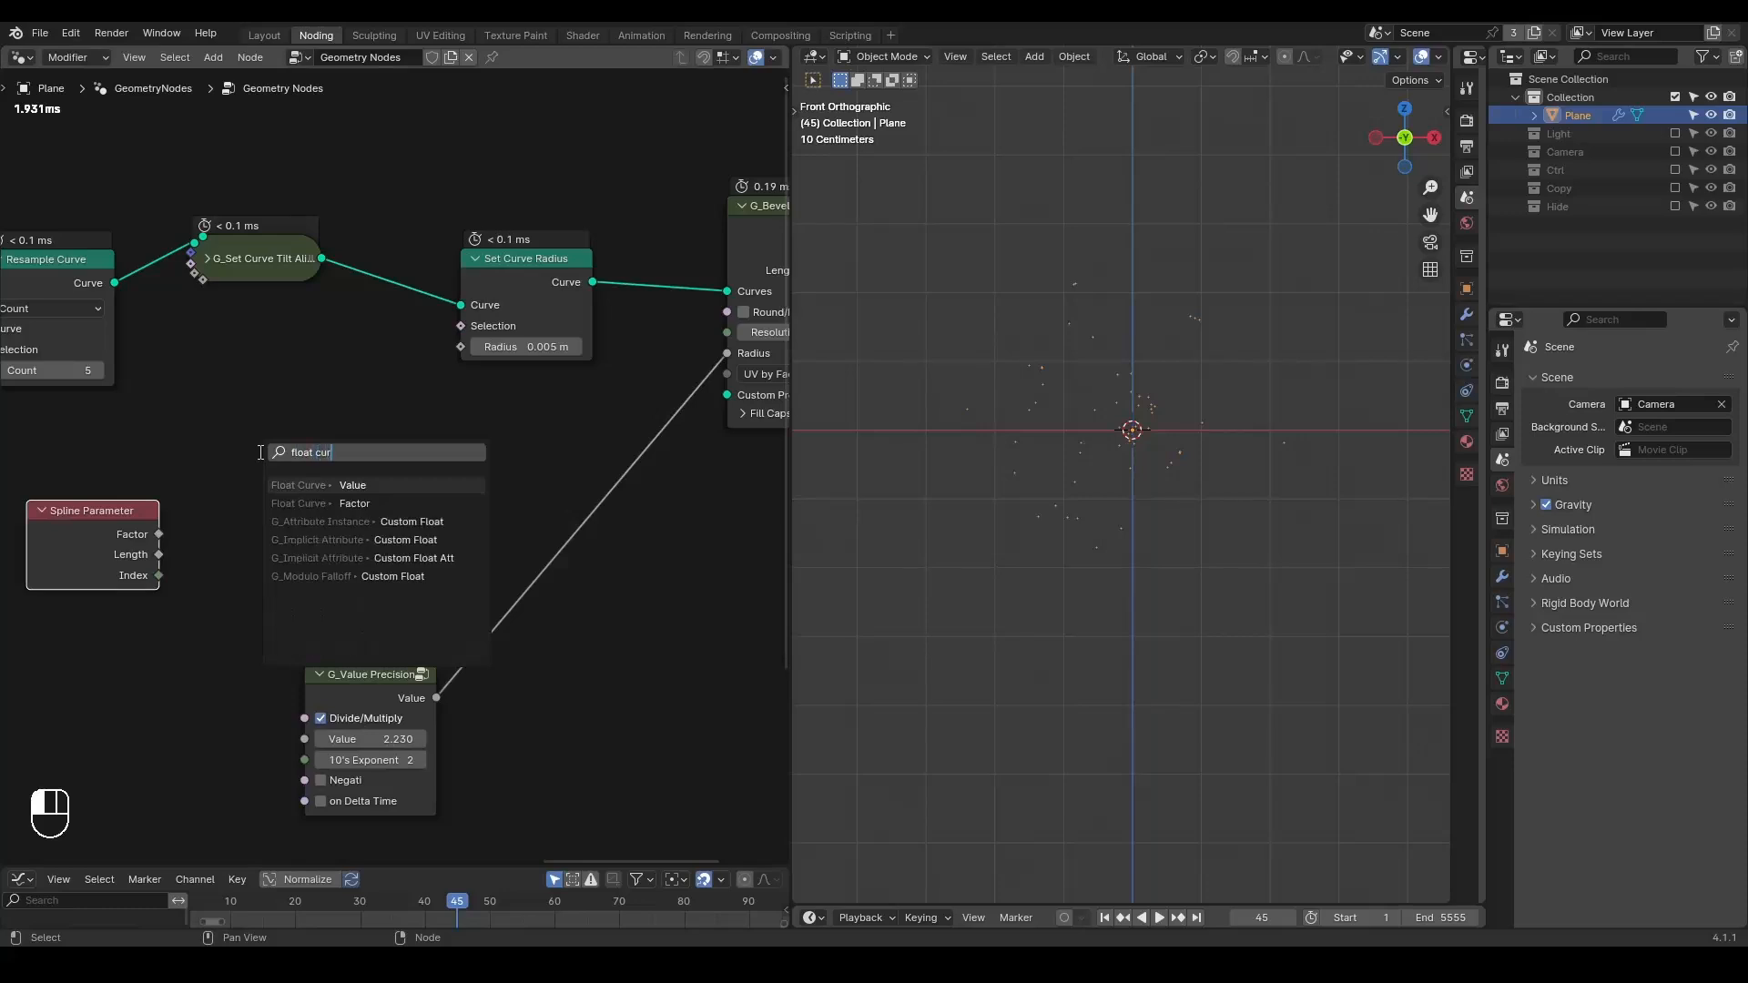
{"action": "key", "text": "Return"}
{"action": "left_click", "coordinate": [205, 359]}
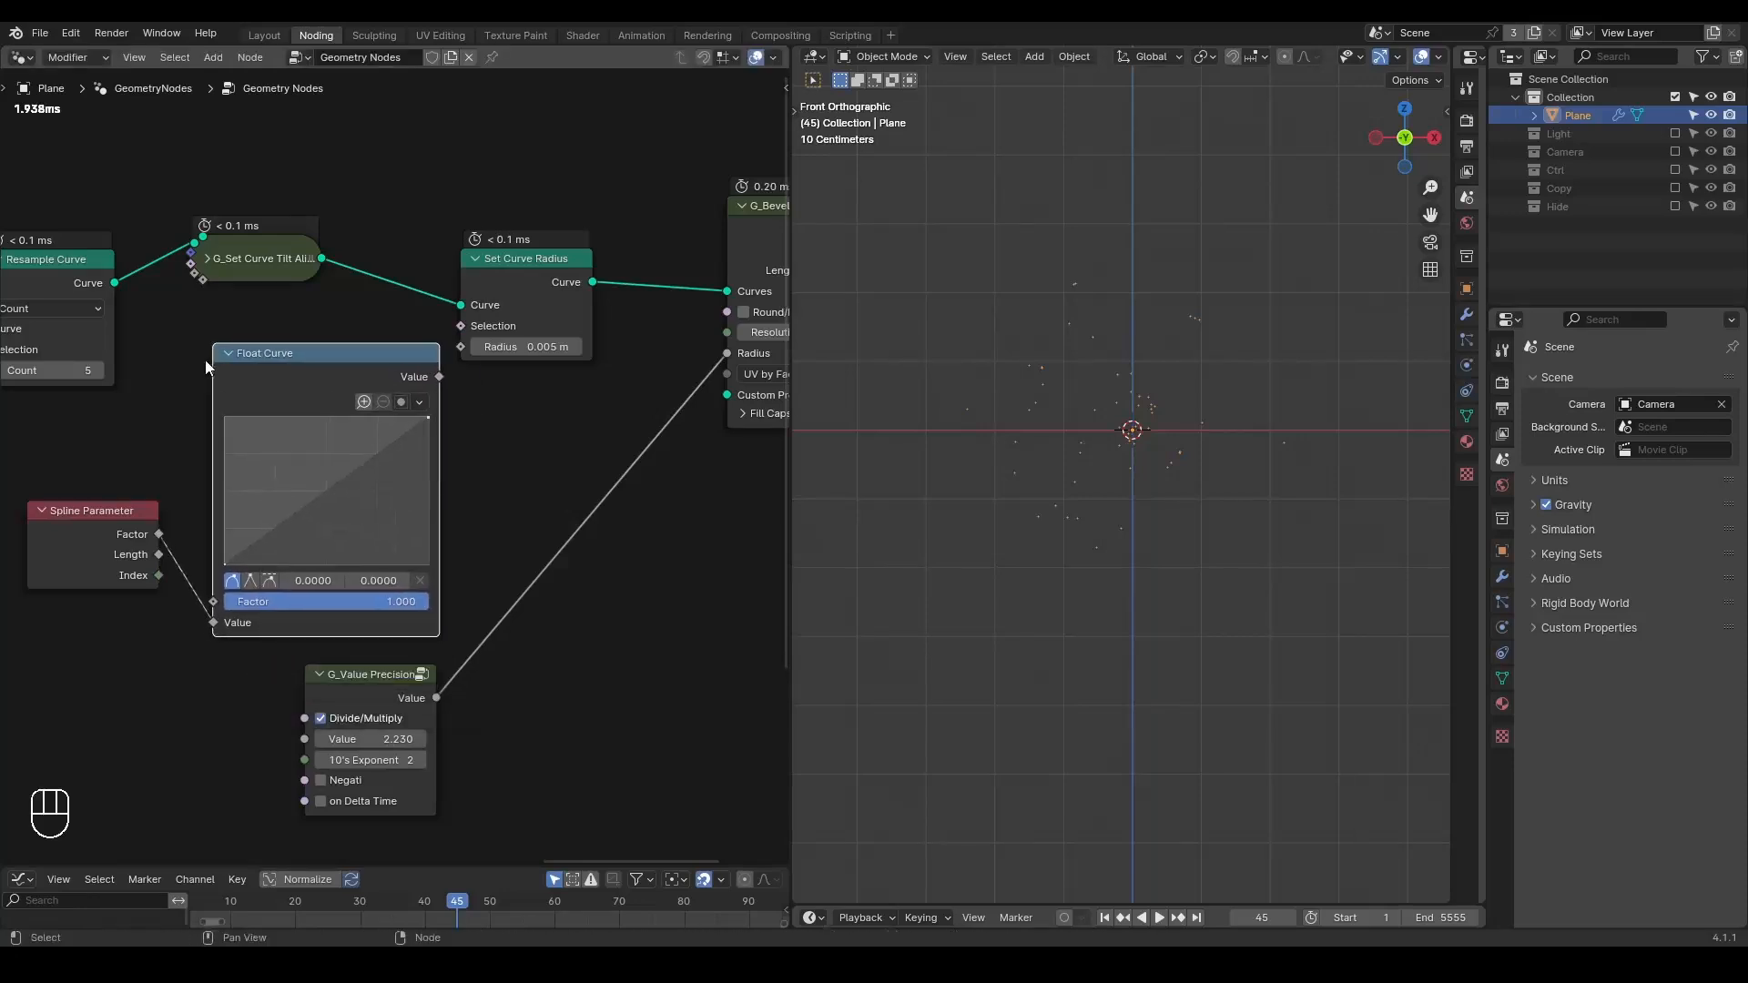
- Shape the Float Curve into an arch with zero ends and a peak at 0.4954, 1.0000, and connect it to Set Curve Radius's Radius
{"action": "left_click_drag", "start_coordinate": [342, 483], "coordinate": [317, 417]}
{"action": "left_click_drag", "start_coordinate": [429, 418], "coordinate": [428, 564]}
{"action": "left_click_drag", "start_coordinate": [322, 421], "coordinate": [325, 417]}
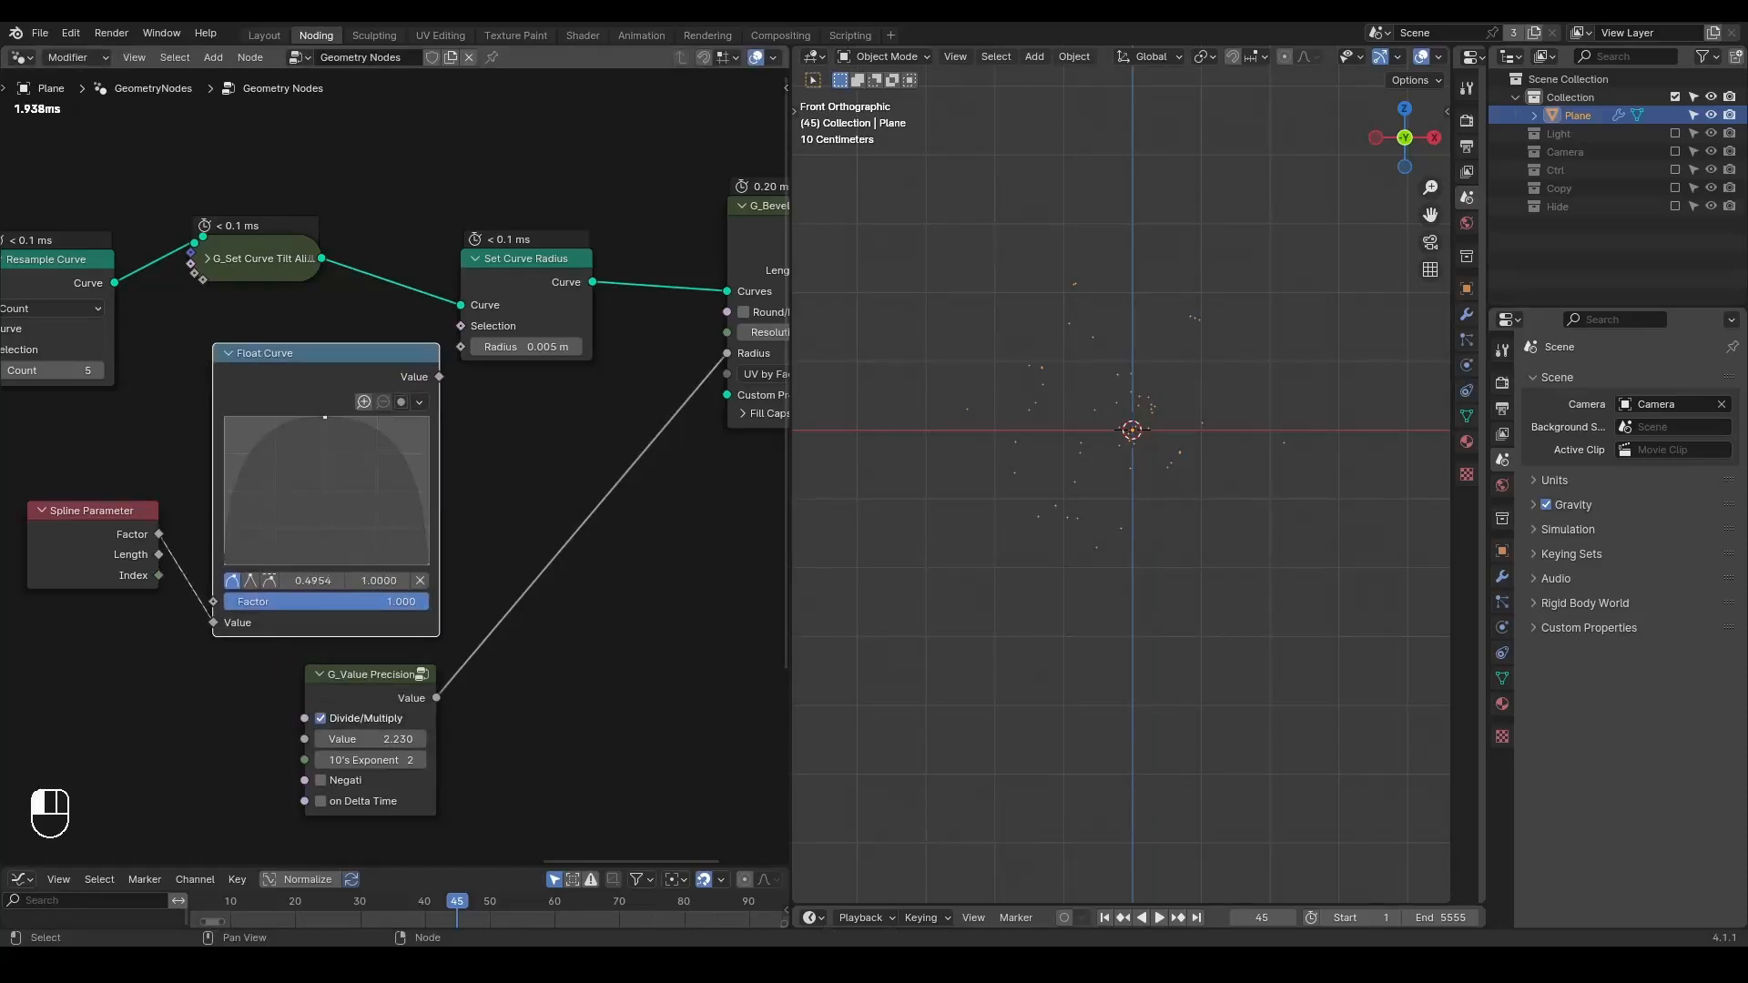
{"action": "left_click_drag", "start_coordinate": [438, 377], "coordinate": [460, 347]}
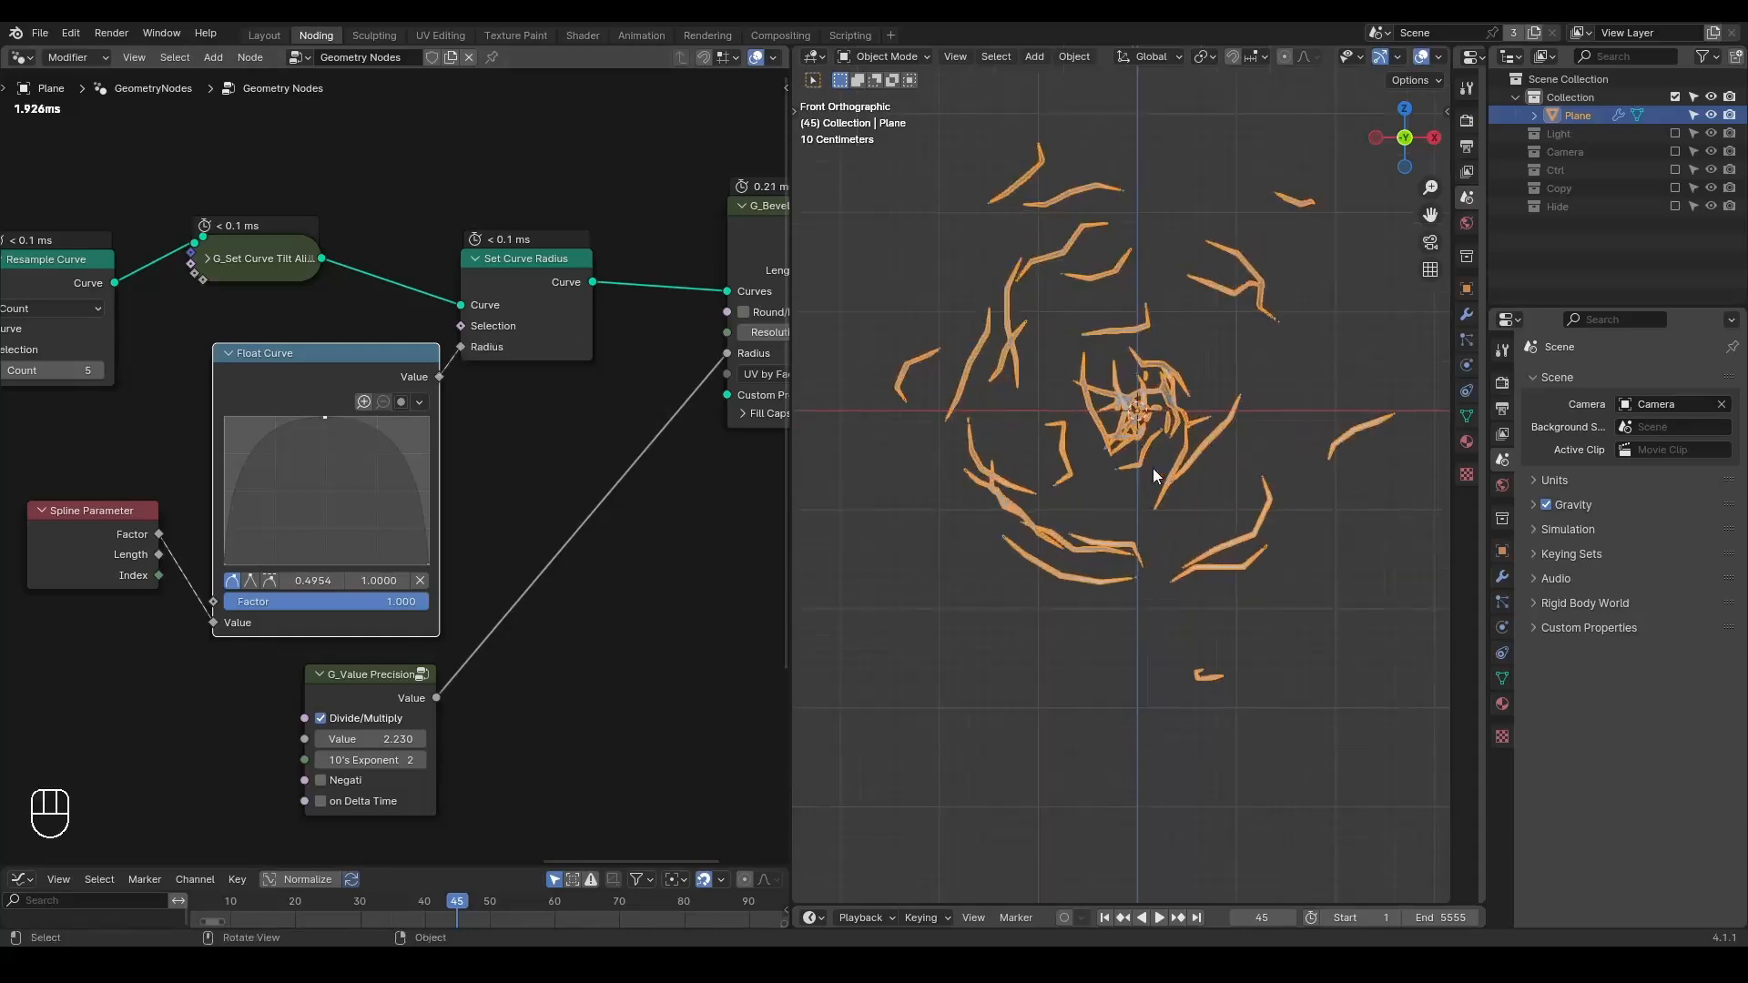
- Hide the viewport overlays and examine the tapered ends of the lines up close
{"action": "middle_click_drag", "start_coordinate": [1123, 455], "coordinate": [1159, 470], "text": "shift"}
{"action": "key", "text": "alt+q"}
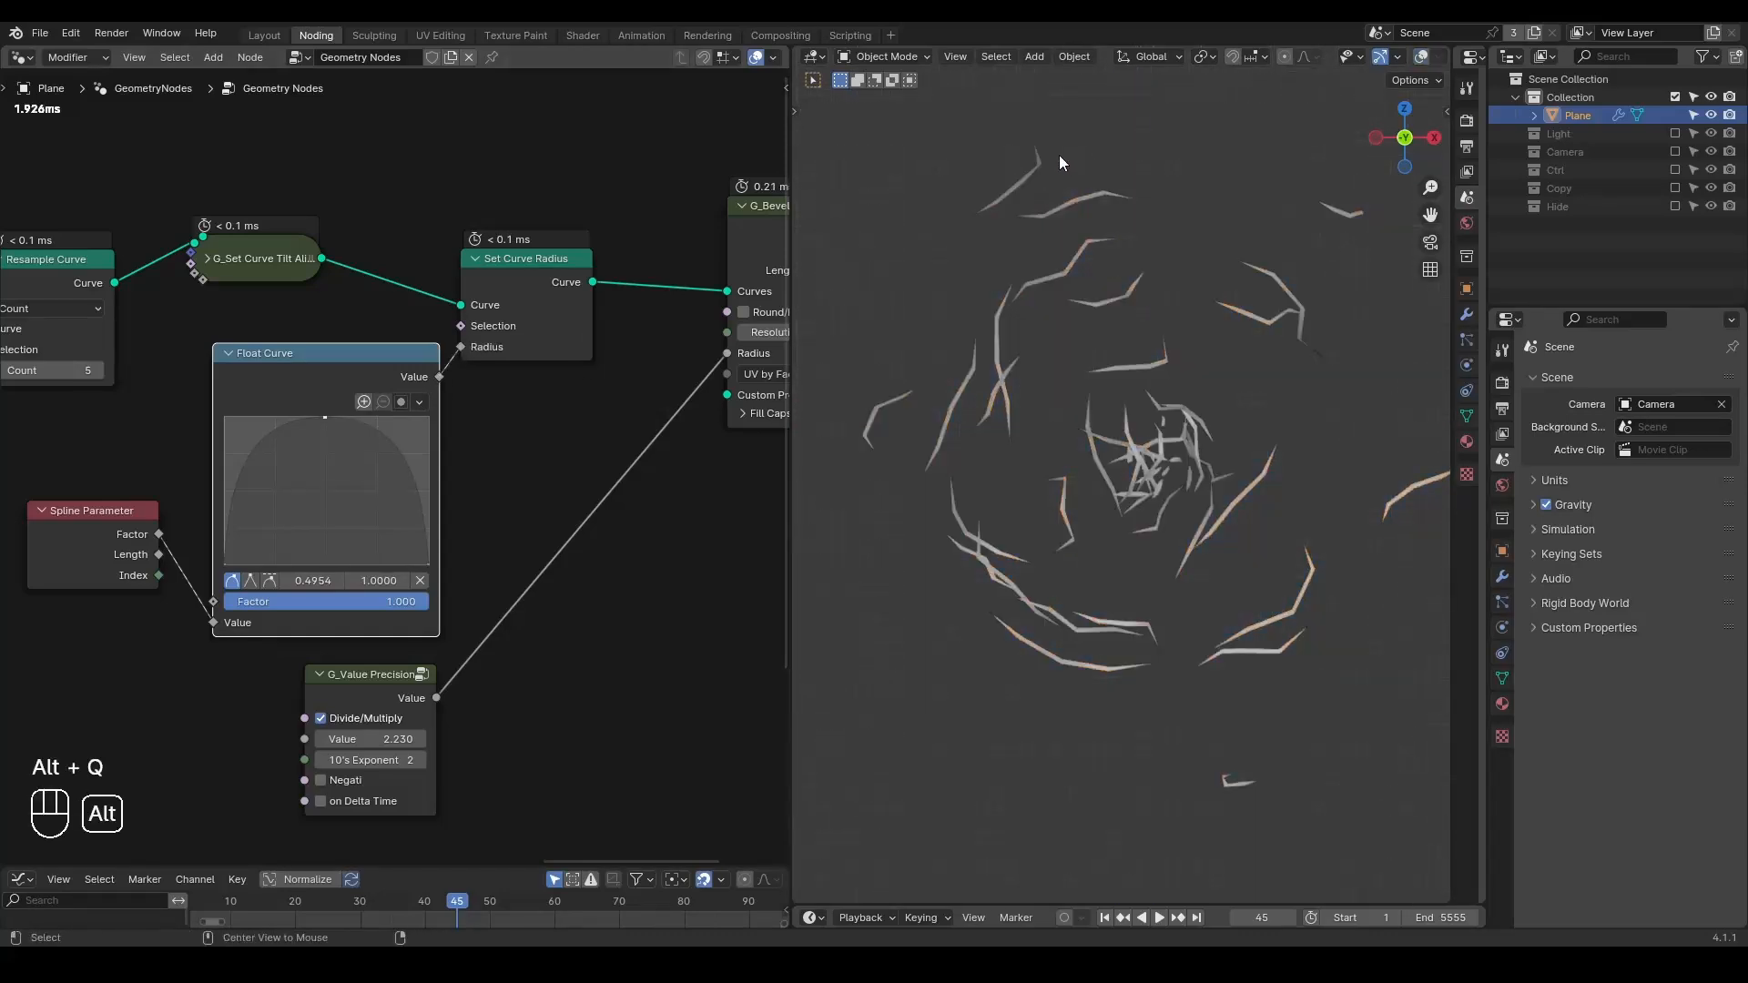
{"action": "key", "text": "d"}
{"action": "key", "text": "d"}
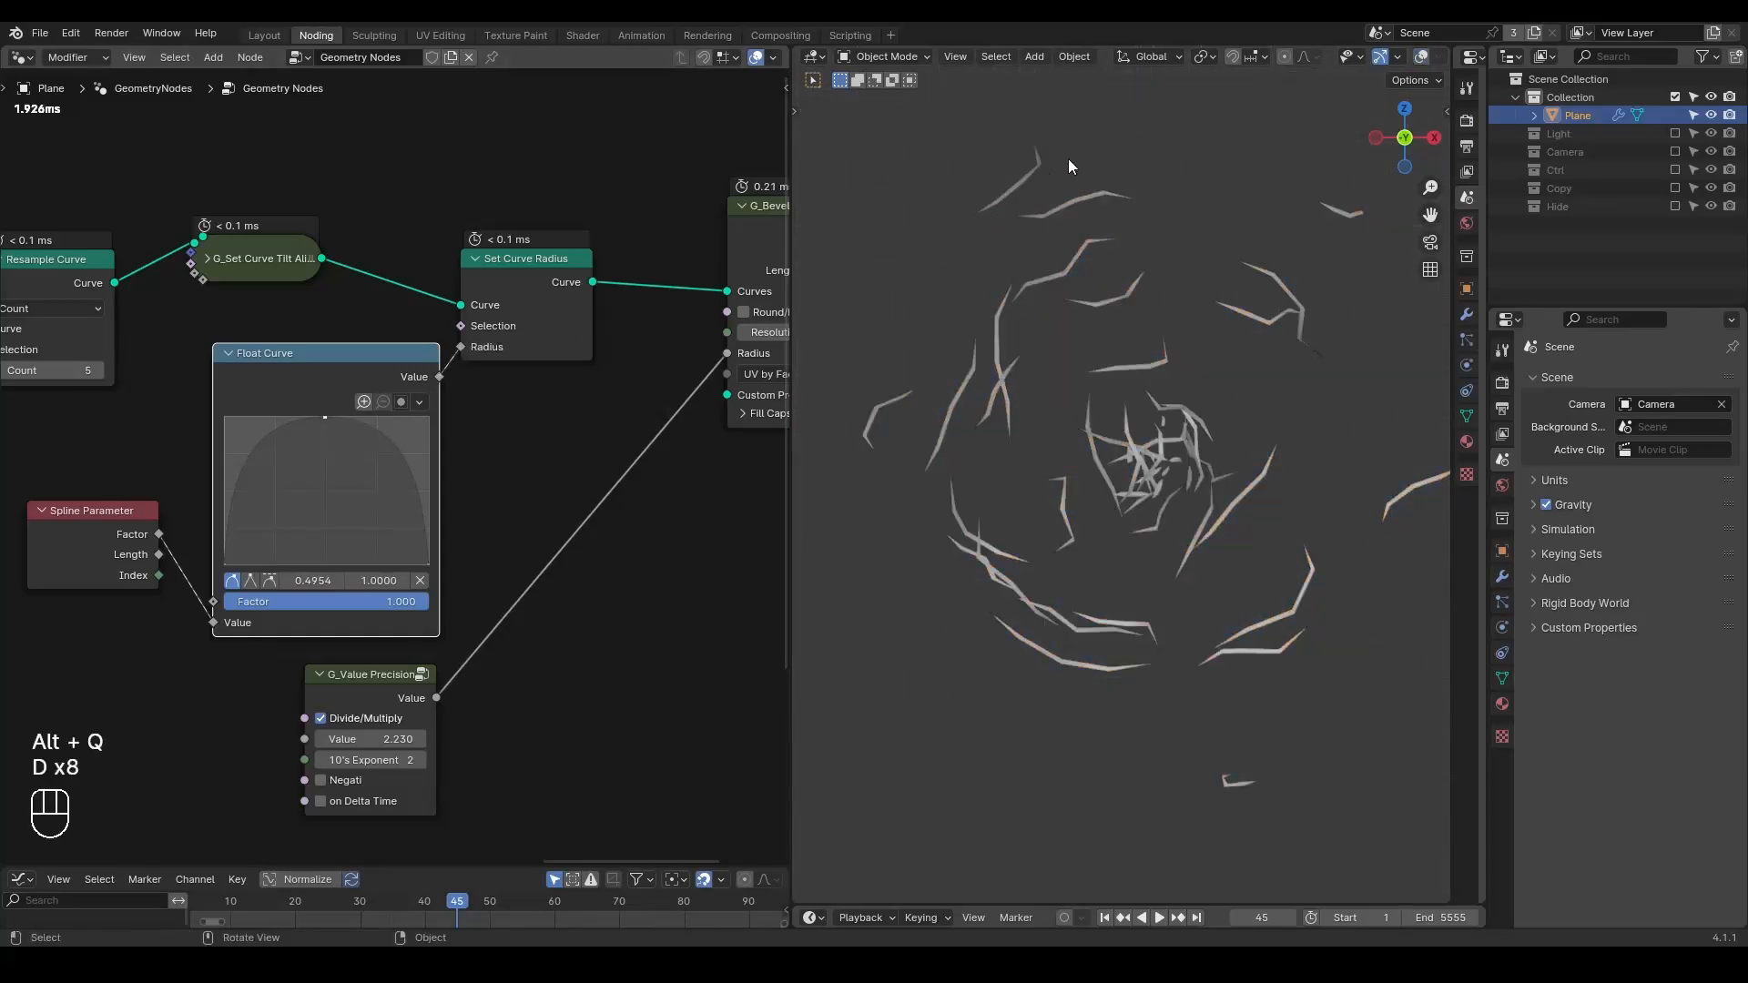
- Turn the viewport overlays back on
{"action": "key", "text": "alt+q"}
{"action": "key", "text": "d"}
{"action": "key", "text": "d"}
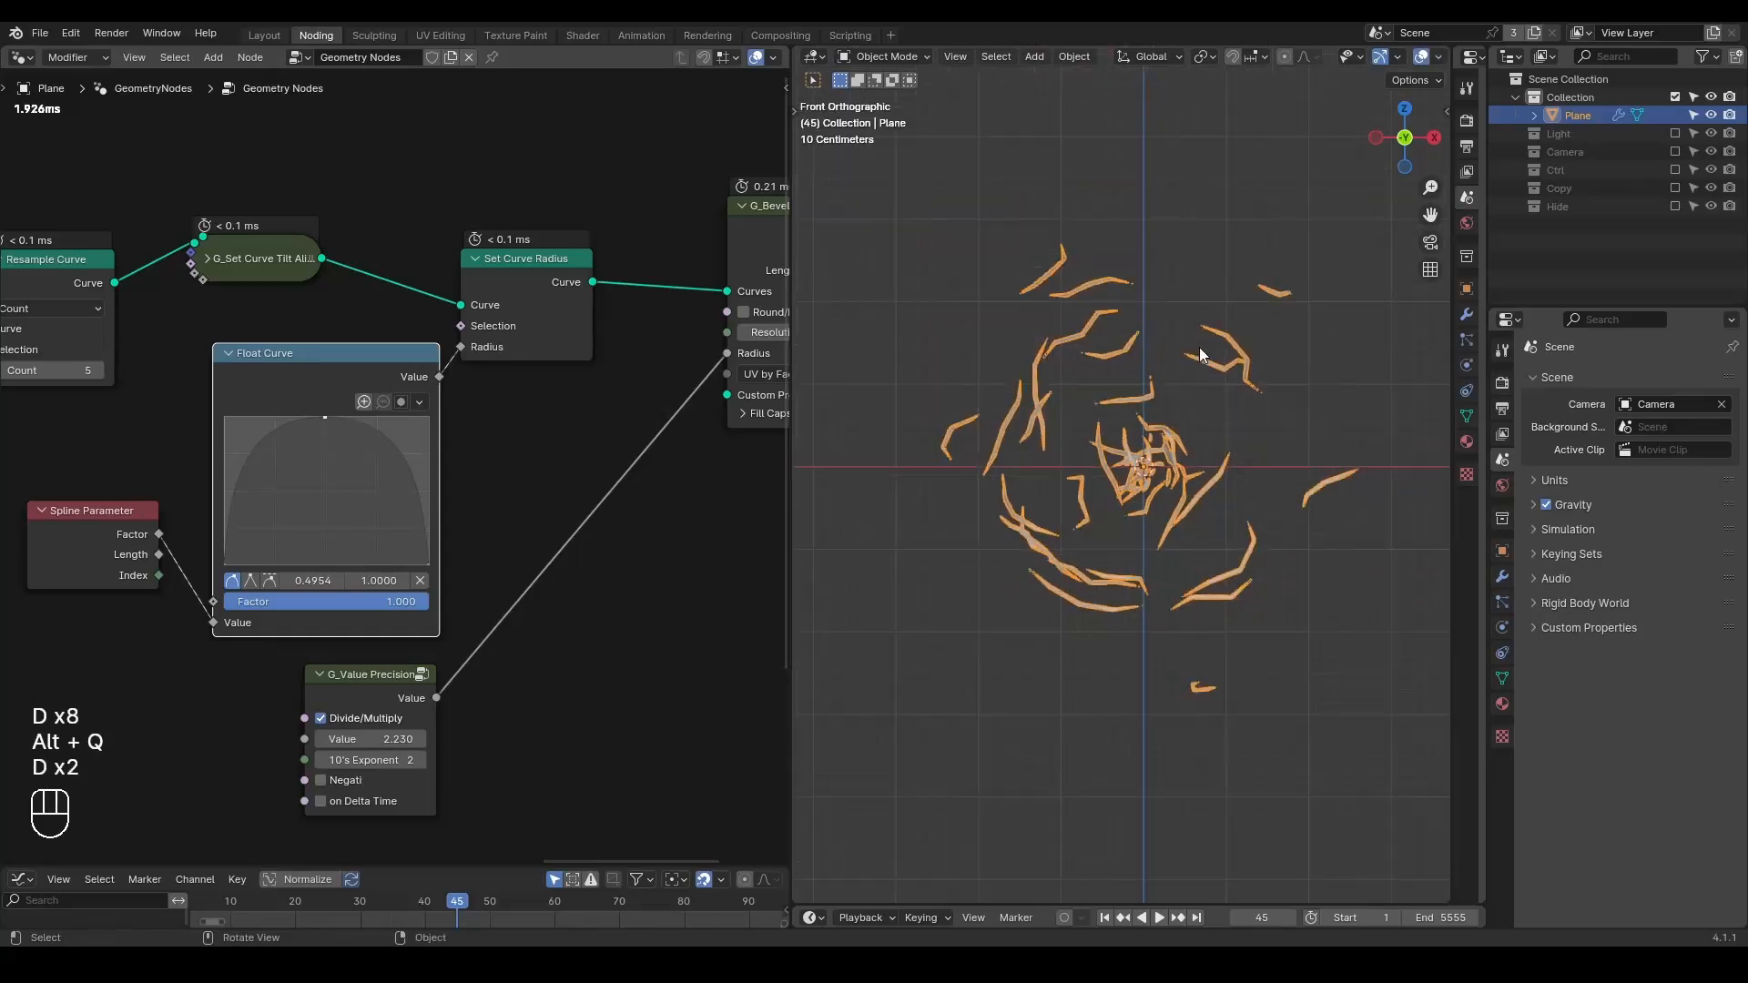
- Play the animation several times from the first frame and examine how the tapered lines shrink as they move outward
{"action": "key", "text": "shift+space"}
{"action": "key", "text": "space"}
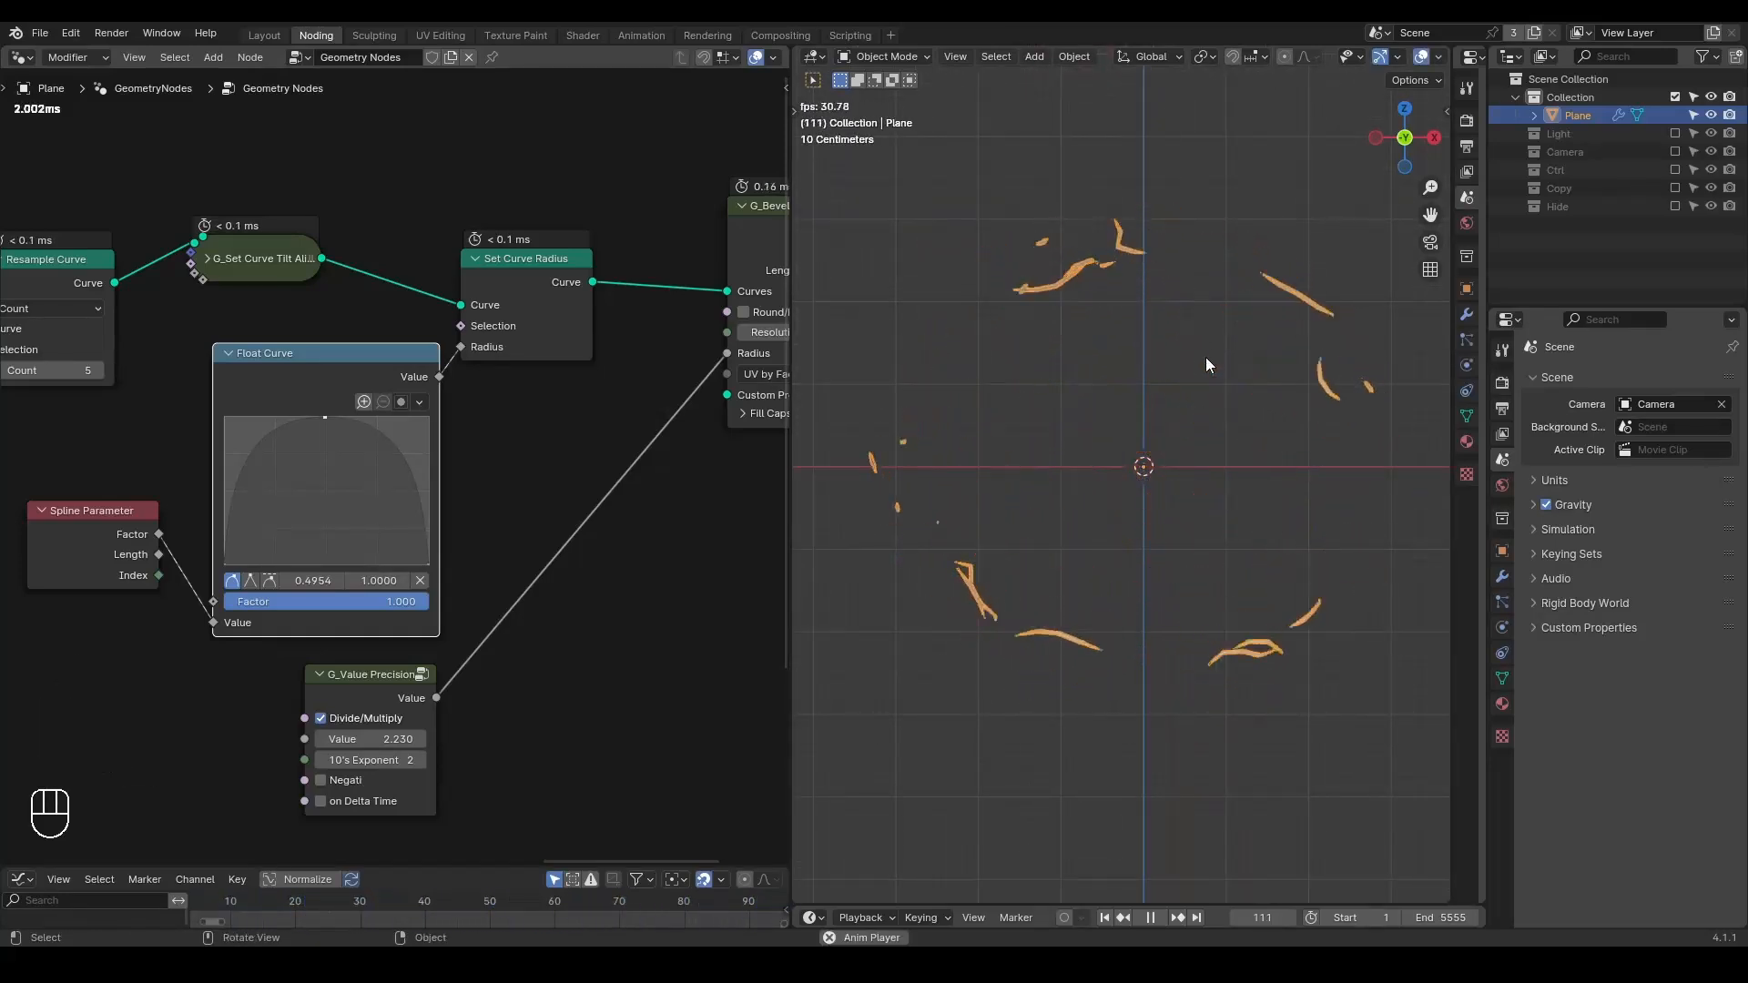
{"action": "key", "text": "space"}
{"action": "key", "text": "shift+space"}
{"action": "key", "text": "space"}
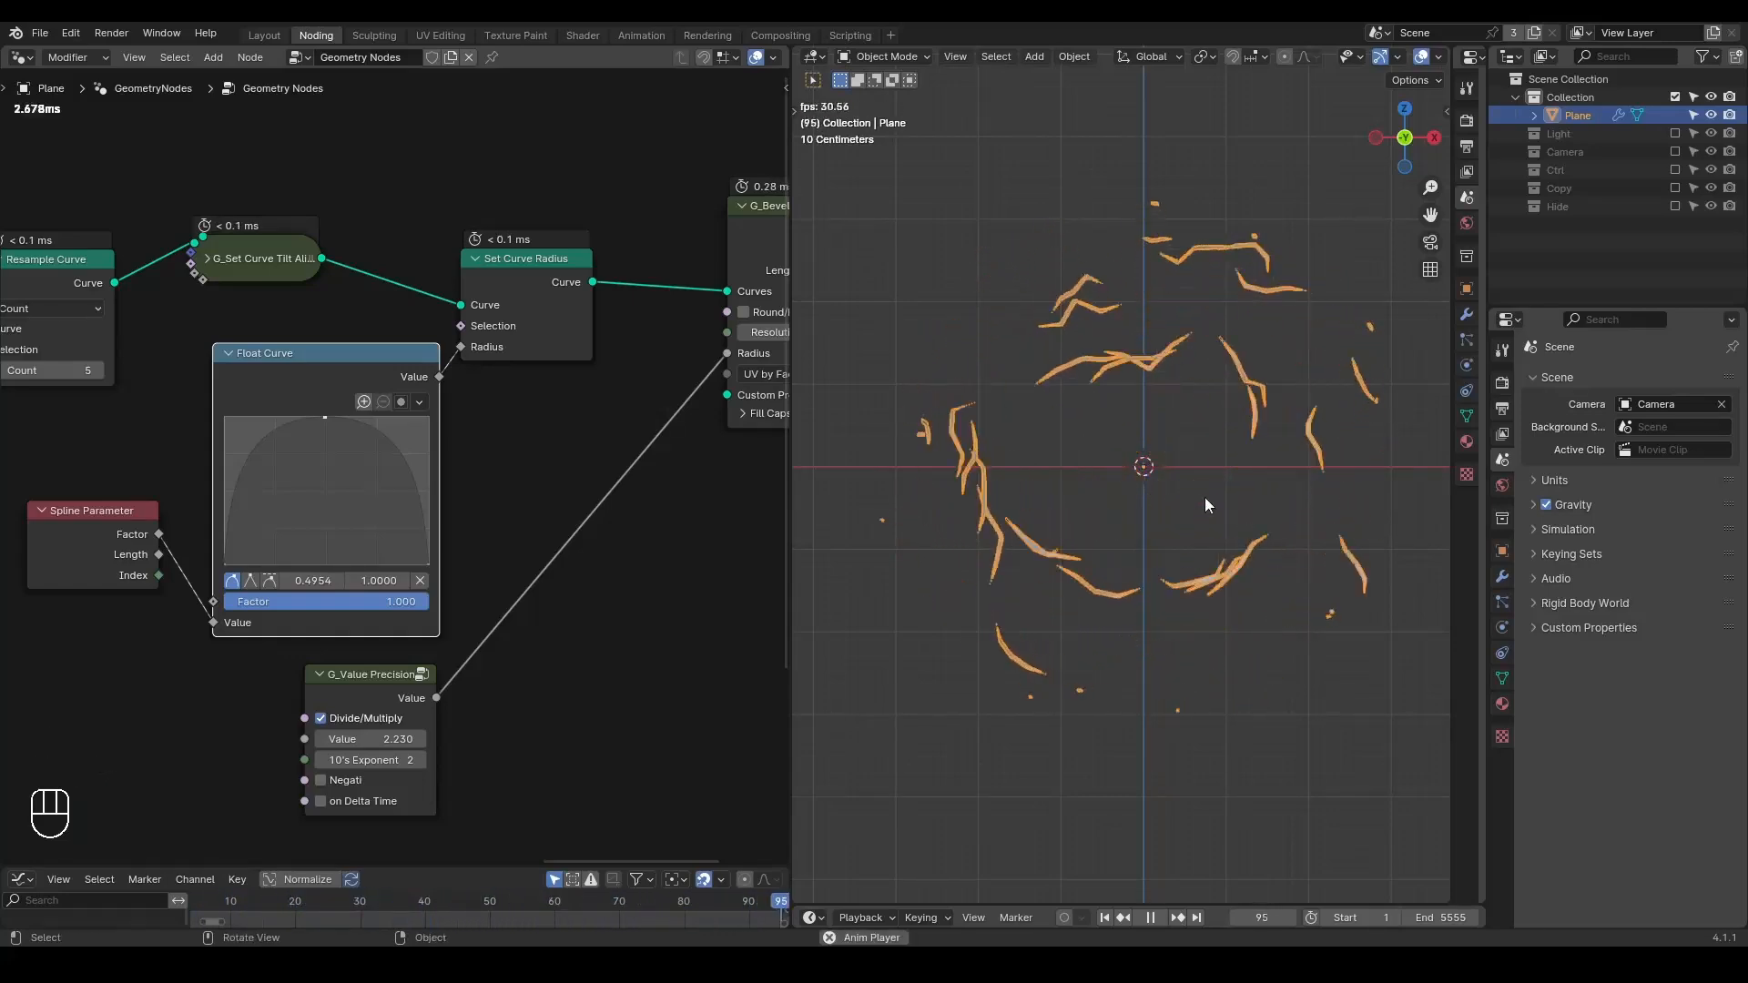
{"action": "key", "text": "space"}
{"action": "key", "text": "shift+space"}
{"action": "key", "text": "space"}
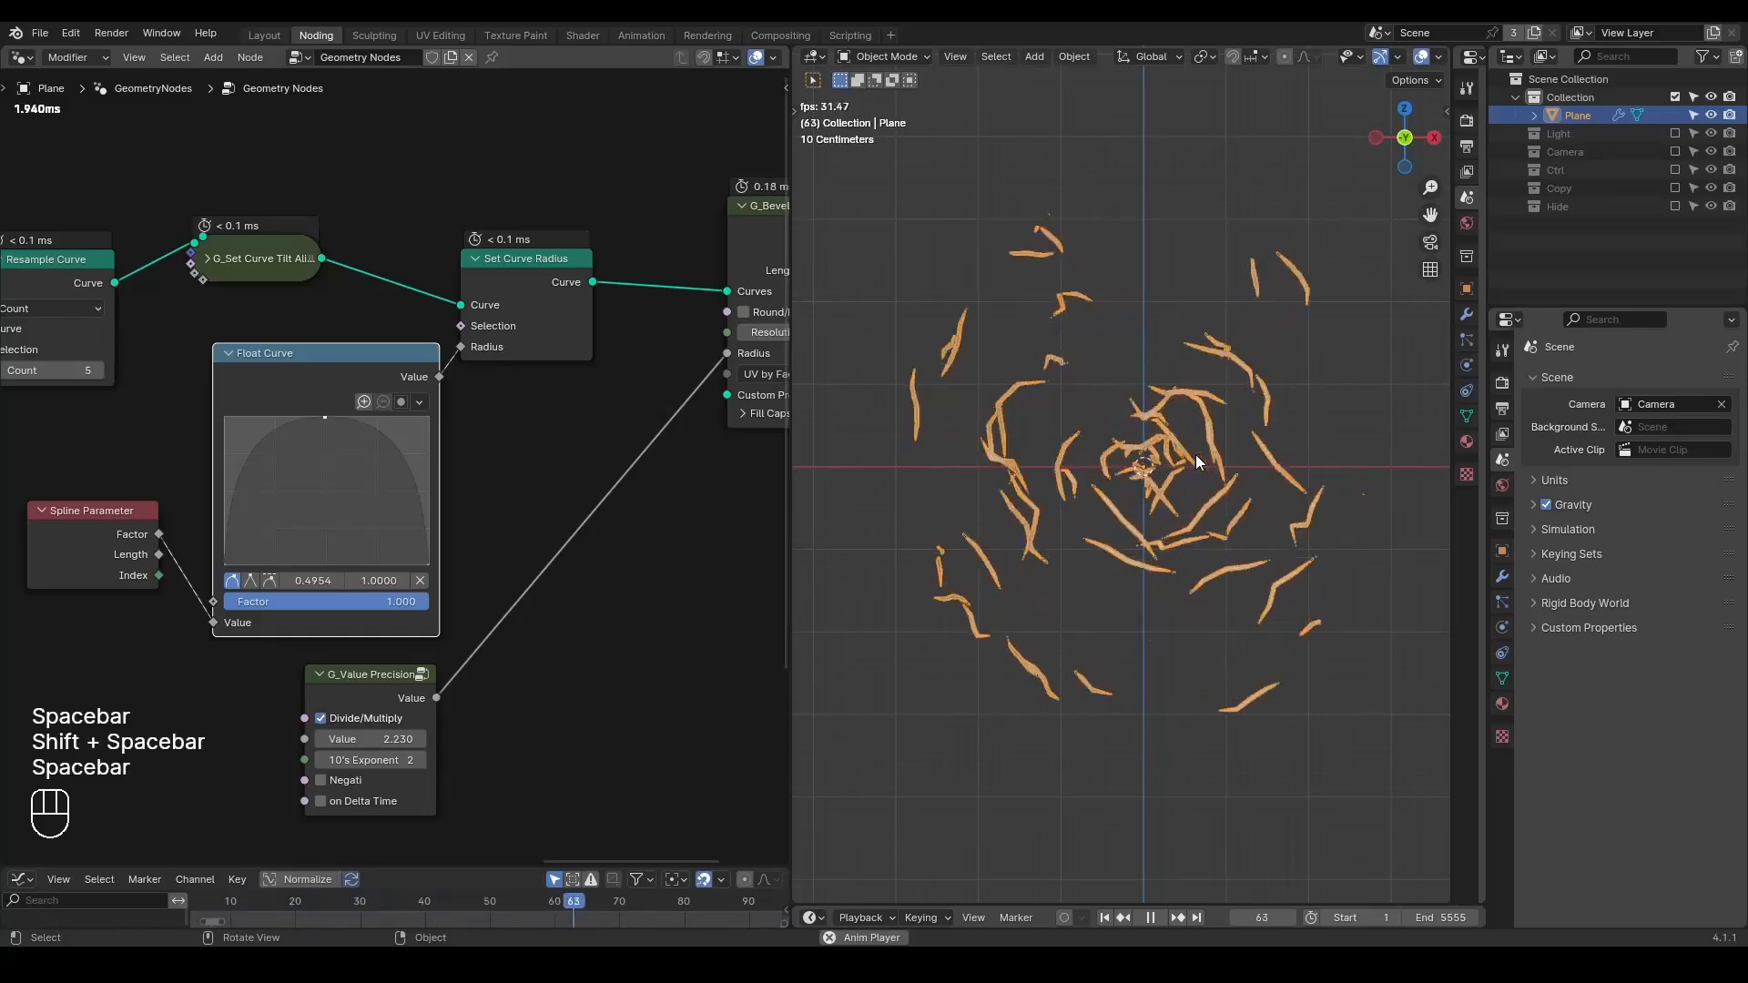
{"action": "key", "text": "space"}
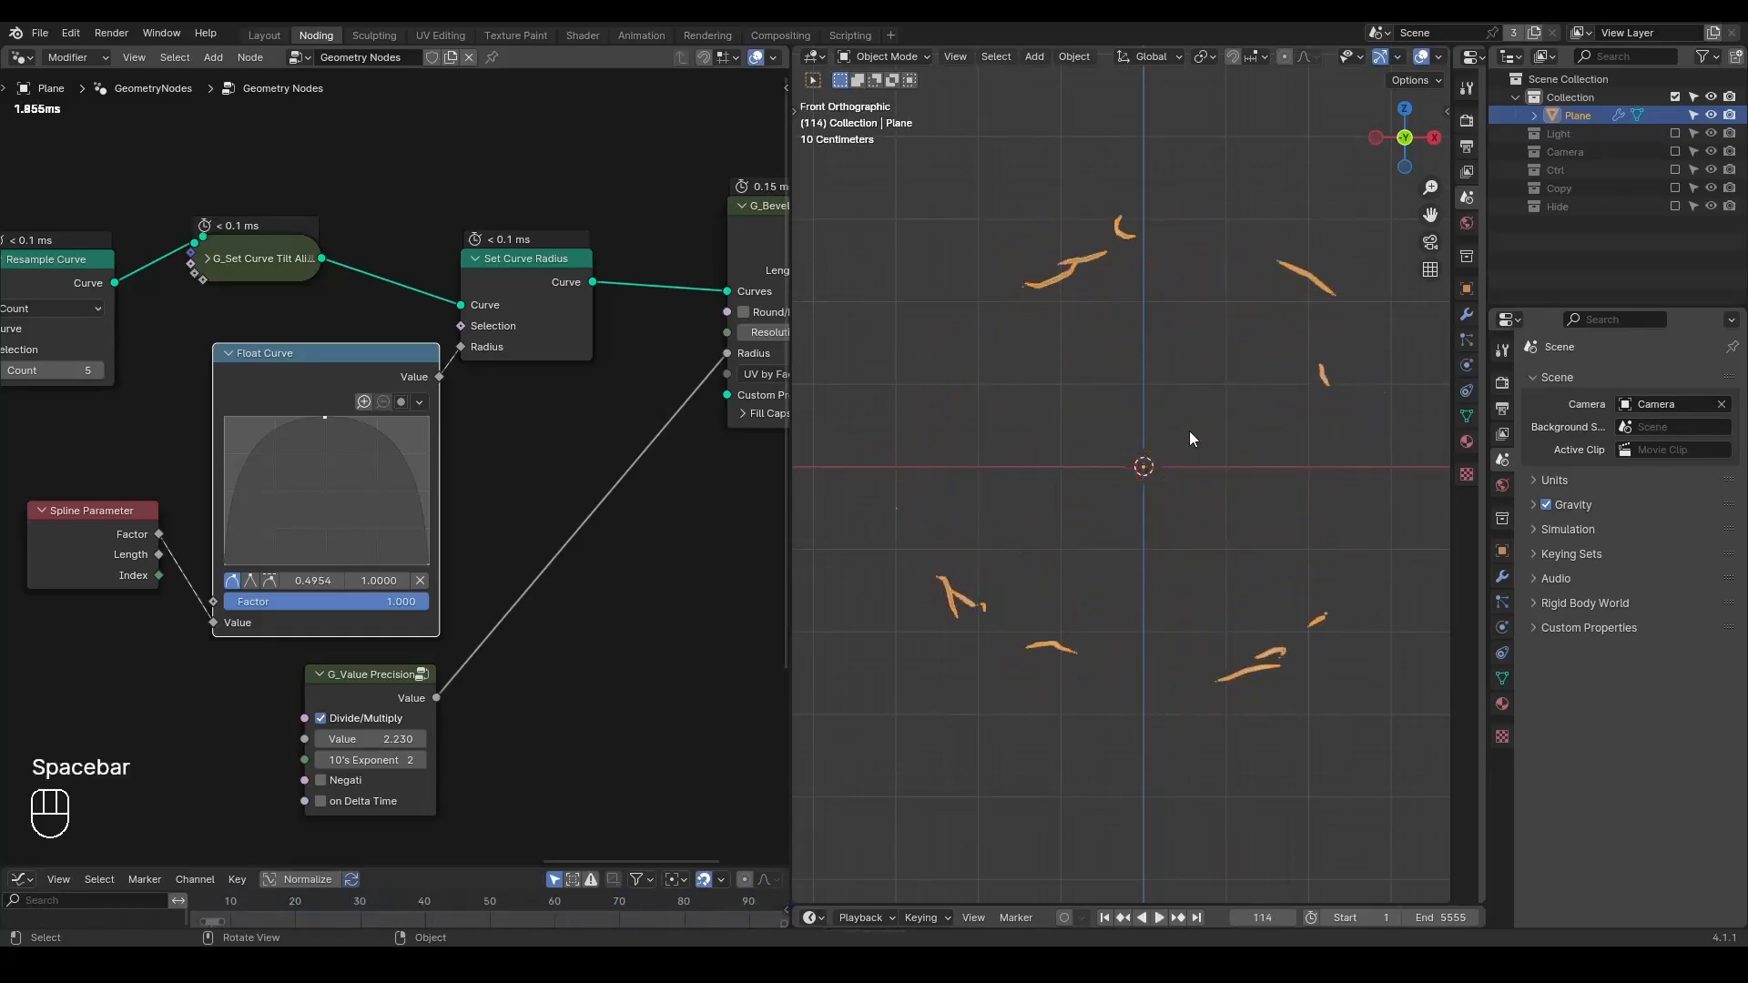
- Mute the Scale Instances node
{"action": "middle_click_drag", "start_coordinate": [155, 445], "coordinate": [752, 280]}
{"action": "middle_click_drag", "start_coordinate": [489, 319], "coordinate": [770, 308], "text": "ctrl"}
{"action": "middle_click_drag", "start_coordinate": [374, 362], "coordinate": [407, 377]}
{"action": "left_click", "coordinate": [364, 199]}
{"action": "key", "text": "m"}
{"action": "scroll", "coordinate": [405, 386], "scroll_direction": "down", "scroll_amount": 2}
{"action": "scroll", "coordinate": [355, 478], "scroll_direction": "down", "scroll_amount": 2}
- Move the Spline Parameter and its radius Float Curve to the free space below the G_Noise 3D node
{"action": "middle_click_drag", "start_coordinate": [355, 477], "coordinate": [211, 400]}
{"action": "scroll", "coordinate": [398, 441], "scroll_direction": "down", "scroll_amount": 3}
{"action": "key", "text": "ctrl+a"}
{"action": "middle_click_drag", "start_coordinate": [560, 349], "coordinate": [458, 333]}
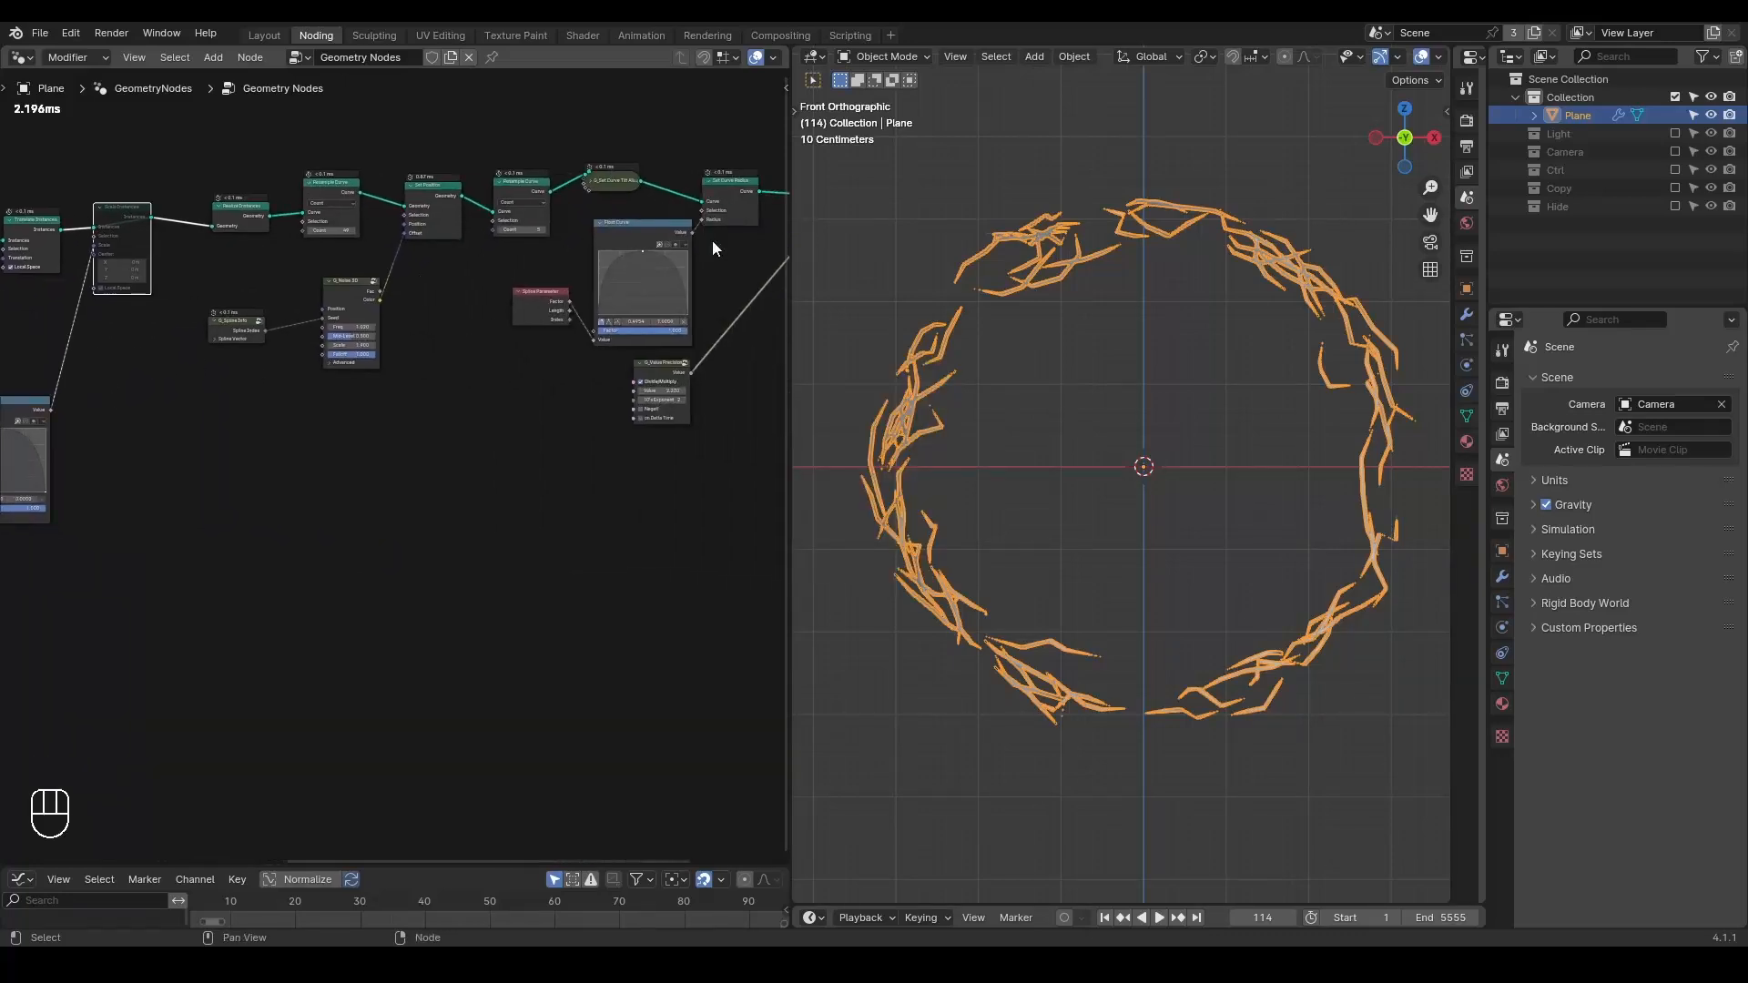
{"action": "left_click_drag", "start_coordinate": [542, 291], "coordinate": [214, 441]}
{"action": "left_click_drag", "start_coordinate": [625, 240], "coordinate": [317, 414]}
{"action": "middle_click_drag", "start_coordinate": [317, 414], "coordinate": [367, 400]}
{"action": "scroll", "coordinate": [367, 401], "scroll_direction": "up", "scroll_amount": 1}
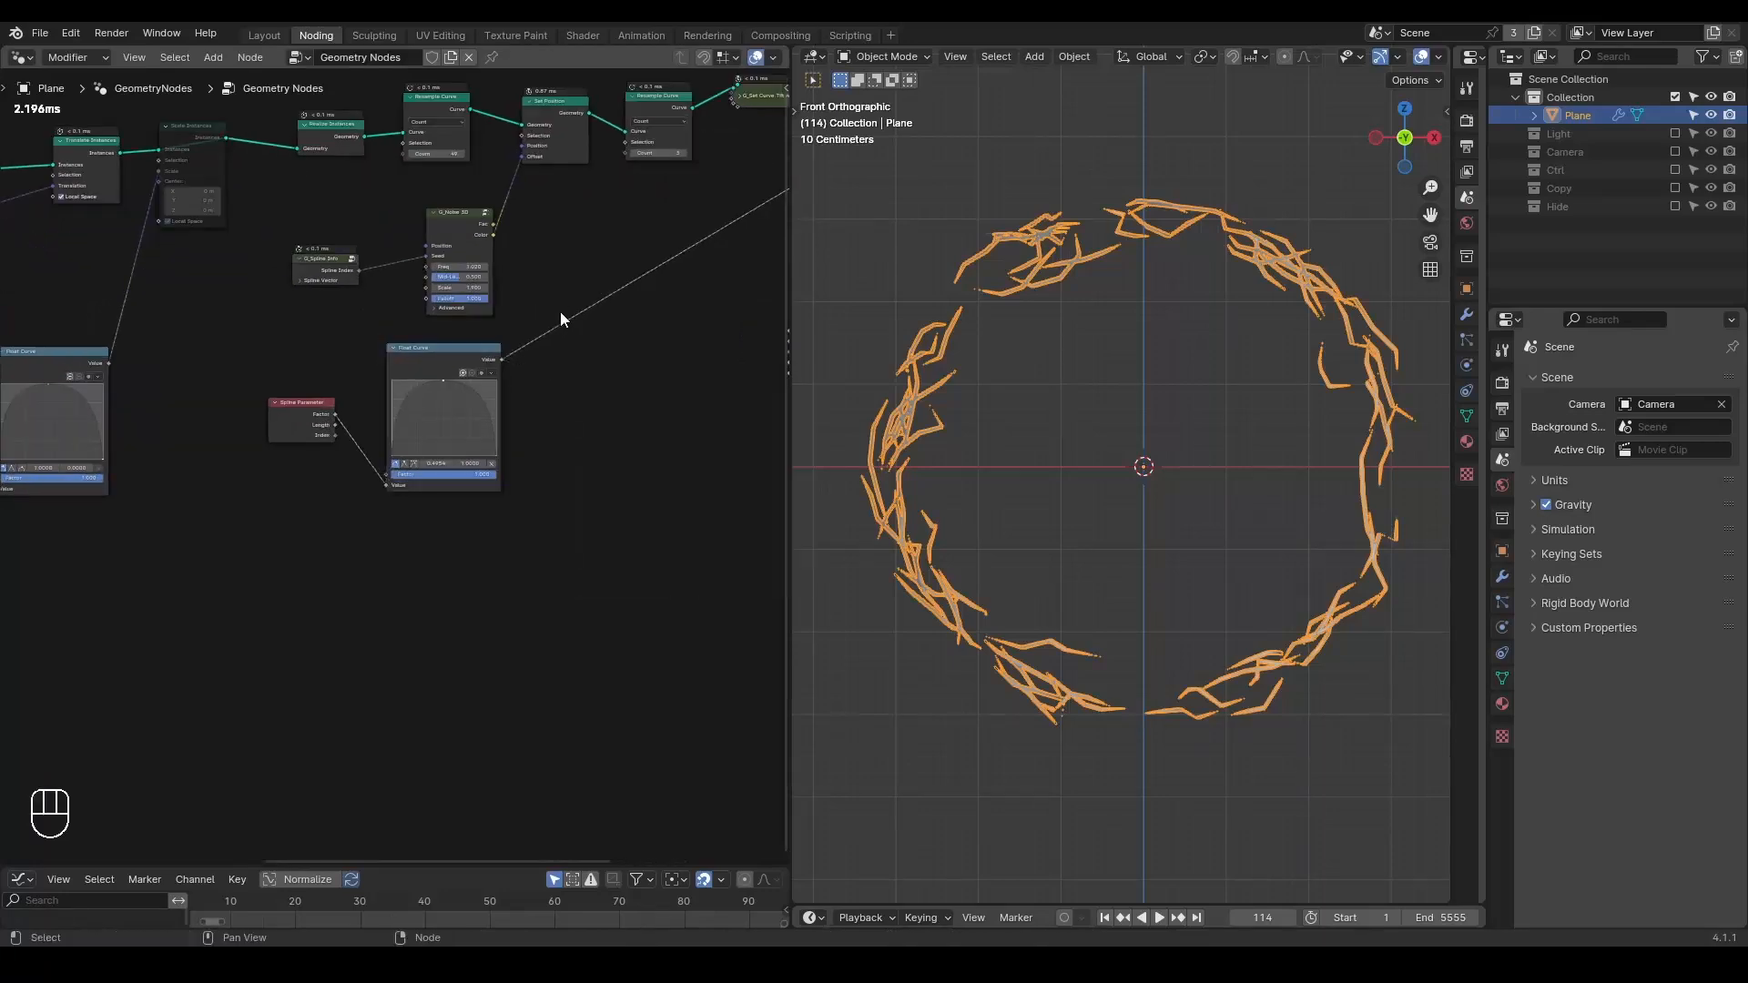
- Insert a G_Remap 0-1 node on the link between the radius Float Curve and Set Curve Radius
{"action": "key", "text": "ctrl+a"}
{"action": "type", "text": "remap"}
{"action": "key", "text": "Return"}
{"action": "left_click", "coordinate": [560, 311]}
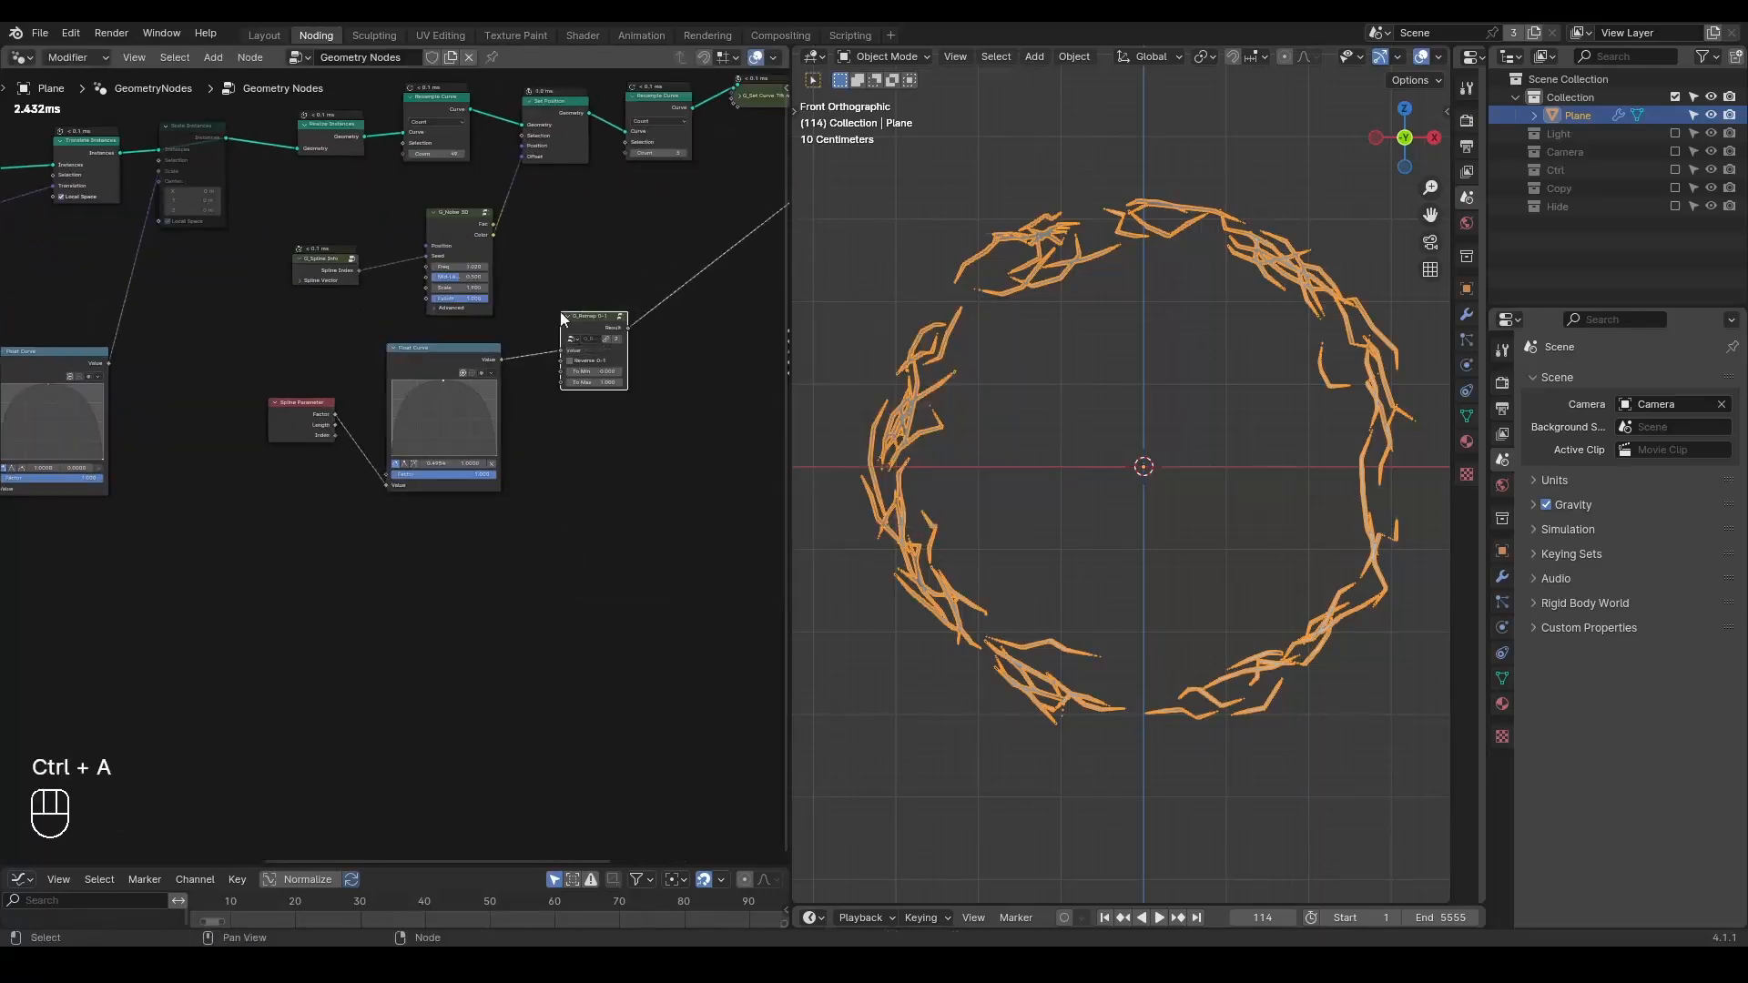
- Insert a Capture Attribute node between Scale Instances and Realize Instances, with its domain set to Instance
{"action": "middle_click_drag", "start_coordinate": [325, 369], "coordinate": [400, 386]}
{"action": "key", "text": "ctrl+a"}
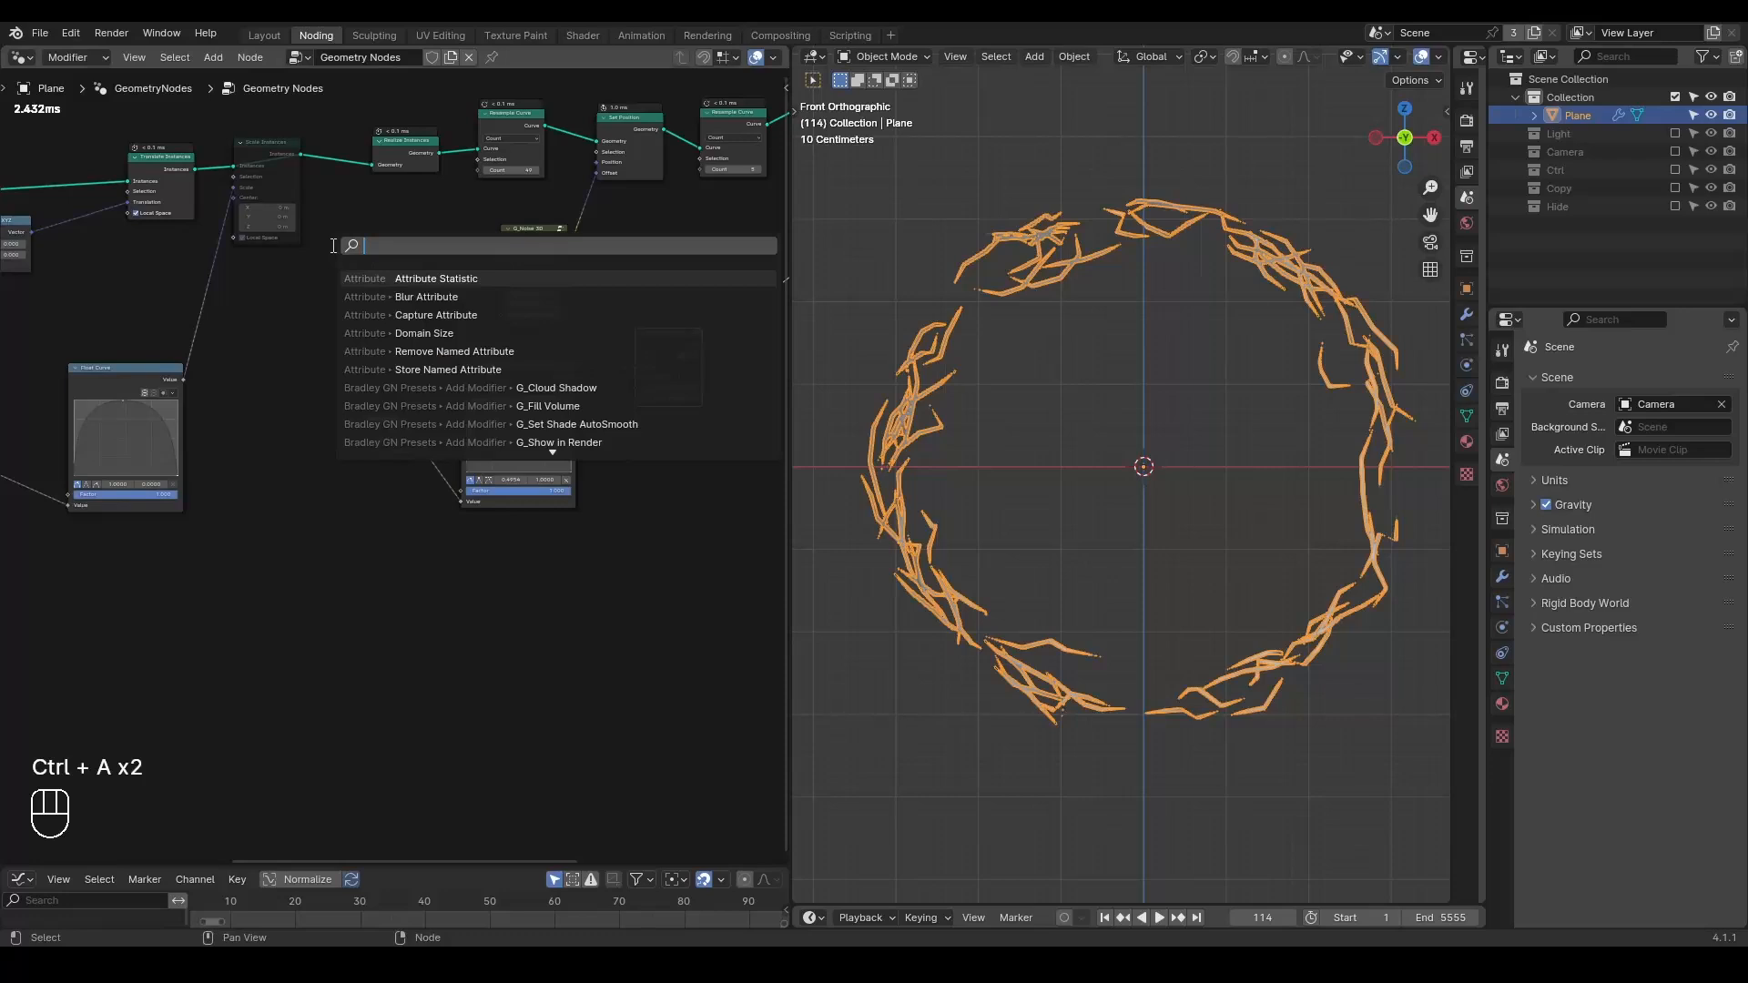
{"action": "type", "text": "capture"}
{"action": "key", "text": "Return"}
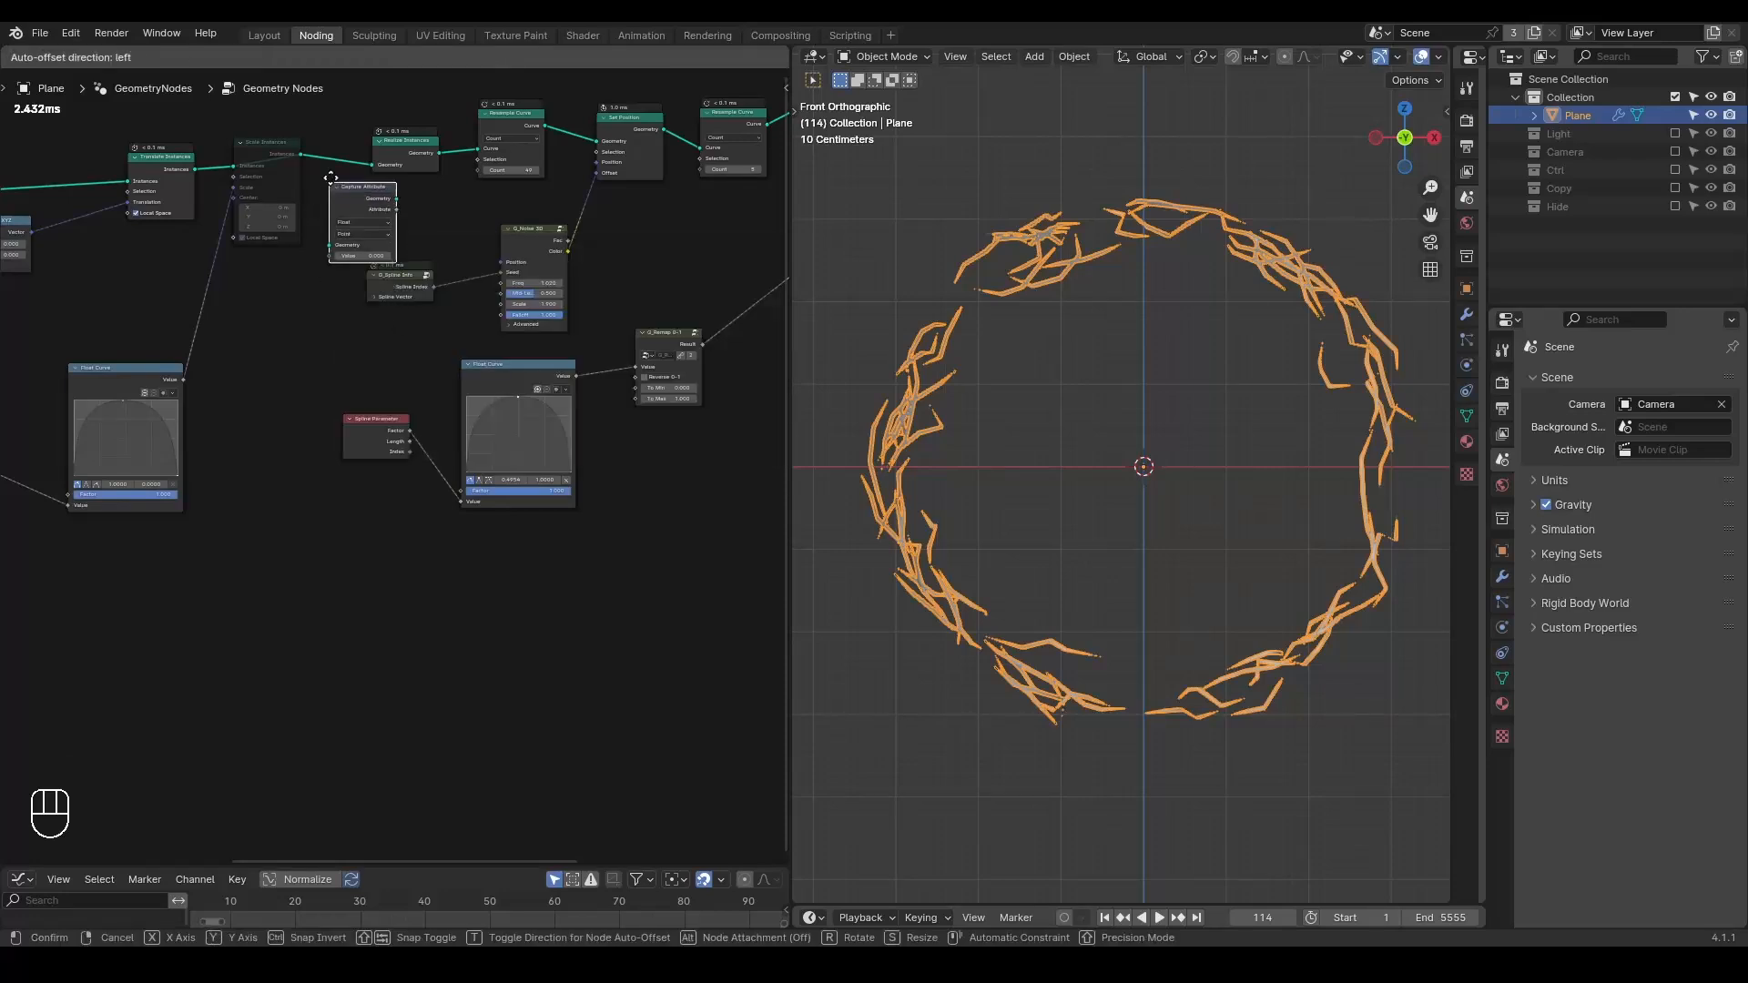
{"action": "left_click", "coordinate": [282, 283]}
{"action": "scroll", "coordinate": [435, 430], "scroll_direction": "up", "scroll_amount": 4}
{"action": "left_click", "coordinate": [499, 224]}
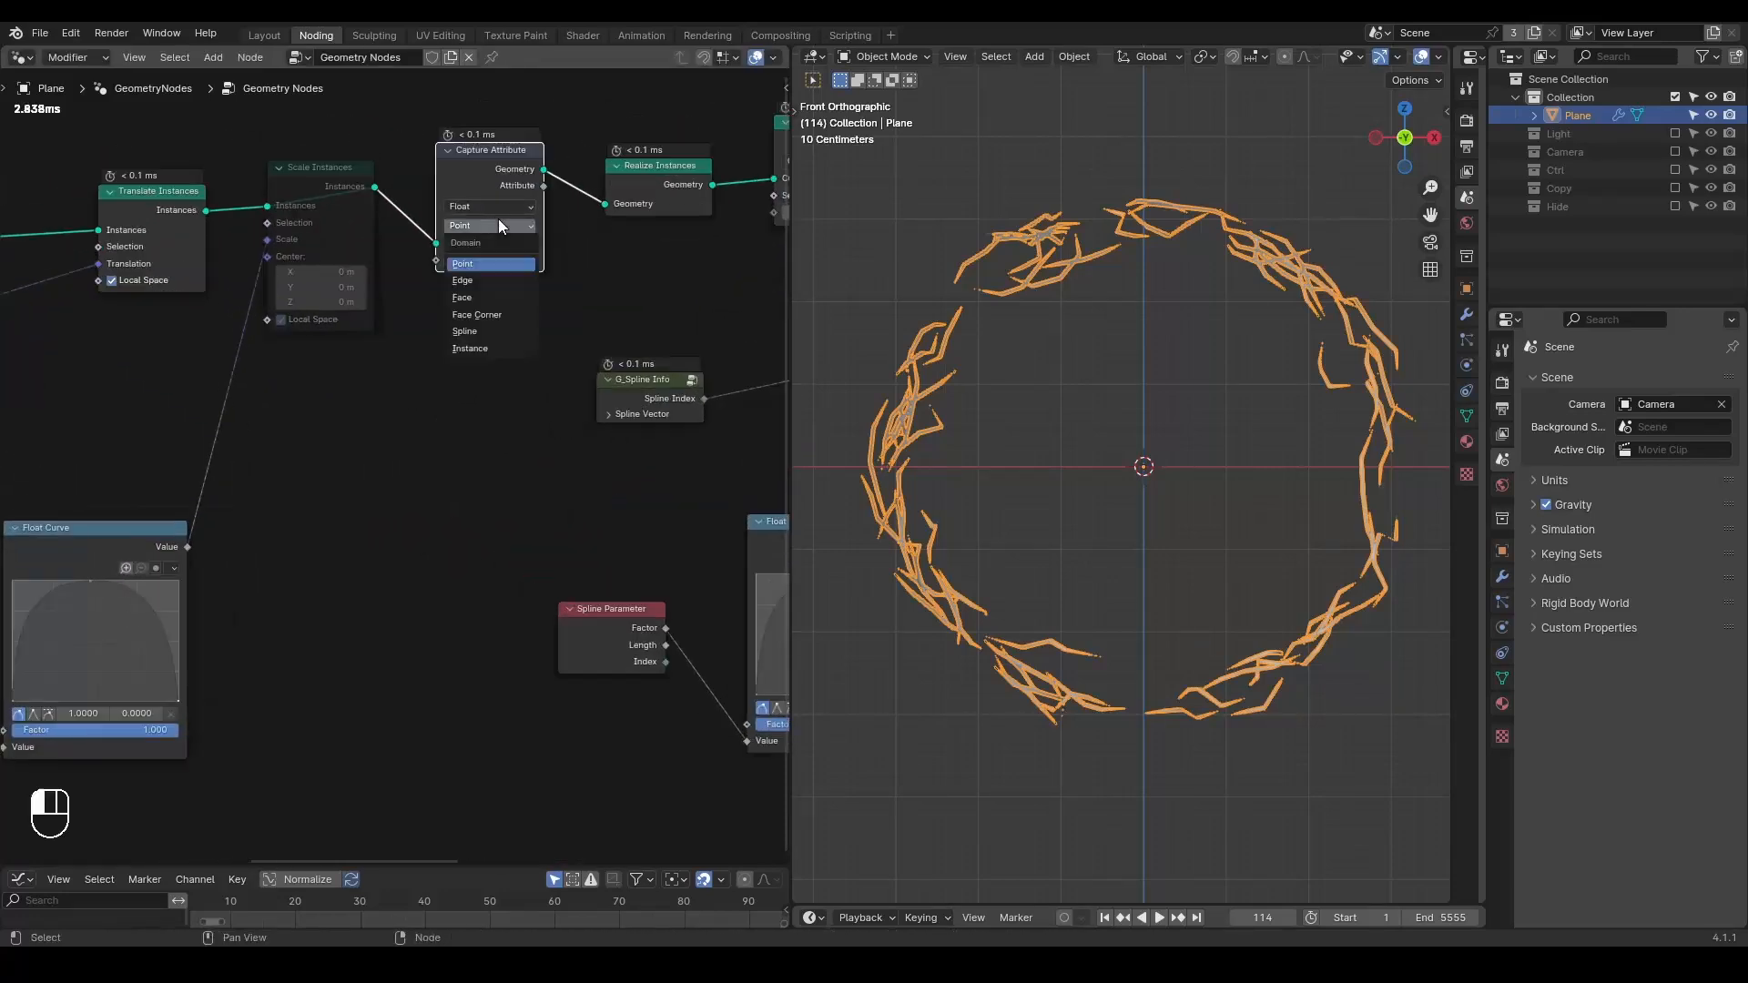
{"action": "left_click", "coordinate": [500, 351]}
- Feed the instance-scale Float Curve's Value into Capture Attribute's Value, and connect its Attribute output to G_Remap 0-1's To Max
{"action": "scroll", "coordinate": [346, 445], "scroll_direction": "down", "scroll_amount": 2}
{"action": "left_click_drag", "start_coordinate": [217, 535], "coordinate": [427, 290]}
{"action": "middle_click_drag", "start_coordinate": [425, 417], "coordinate": [785, 197]}
{"action": "scroll", "coordinate": [180, 330], "scroll_direction": "down", "scroll_amount": 1}
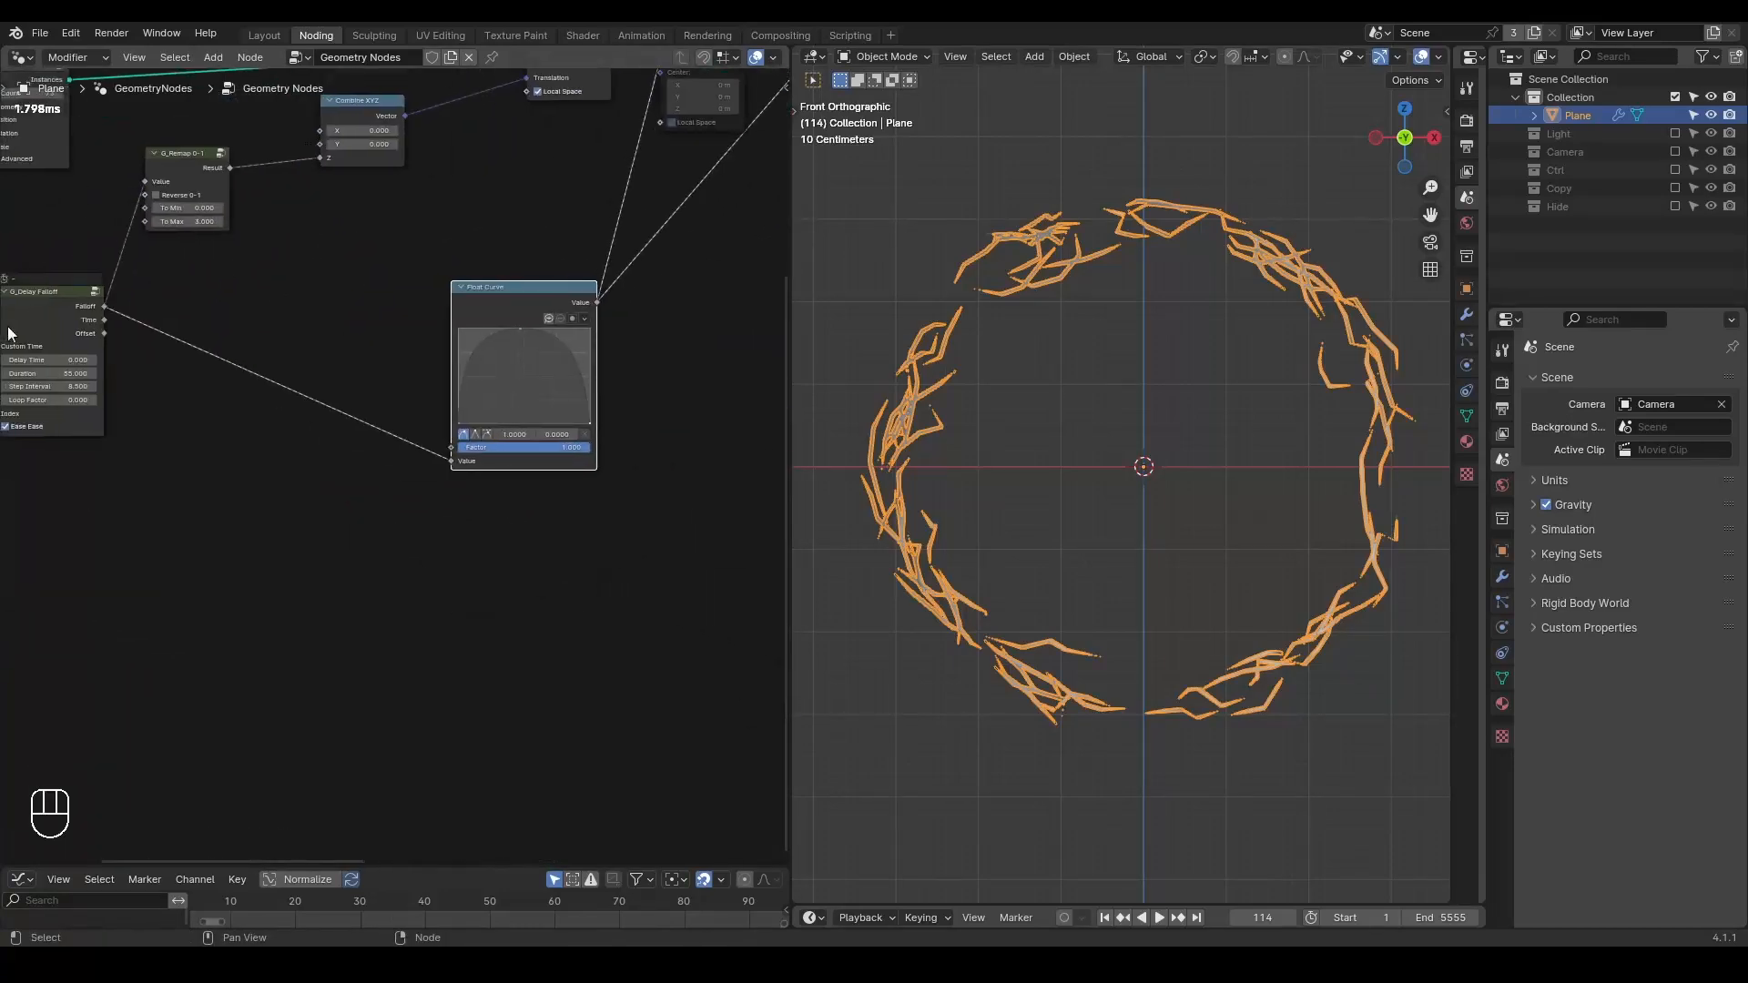
{"action": "middle_click_drag", "start_coordinate": [8, 330], "coordinate": [222, 300]}
{"action": "right_click_drag", "start_coordinate": [33, 353], "coordinate": [143, 375]}
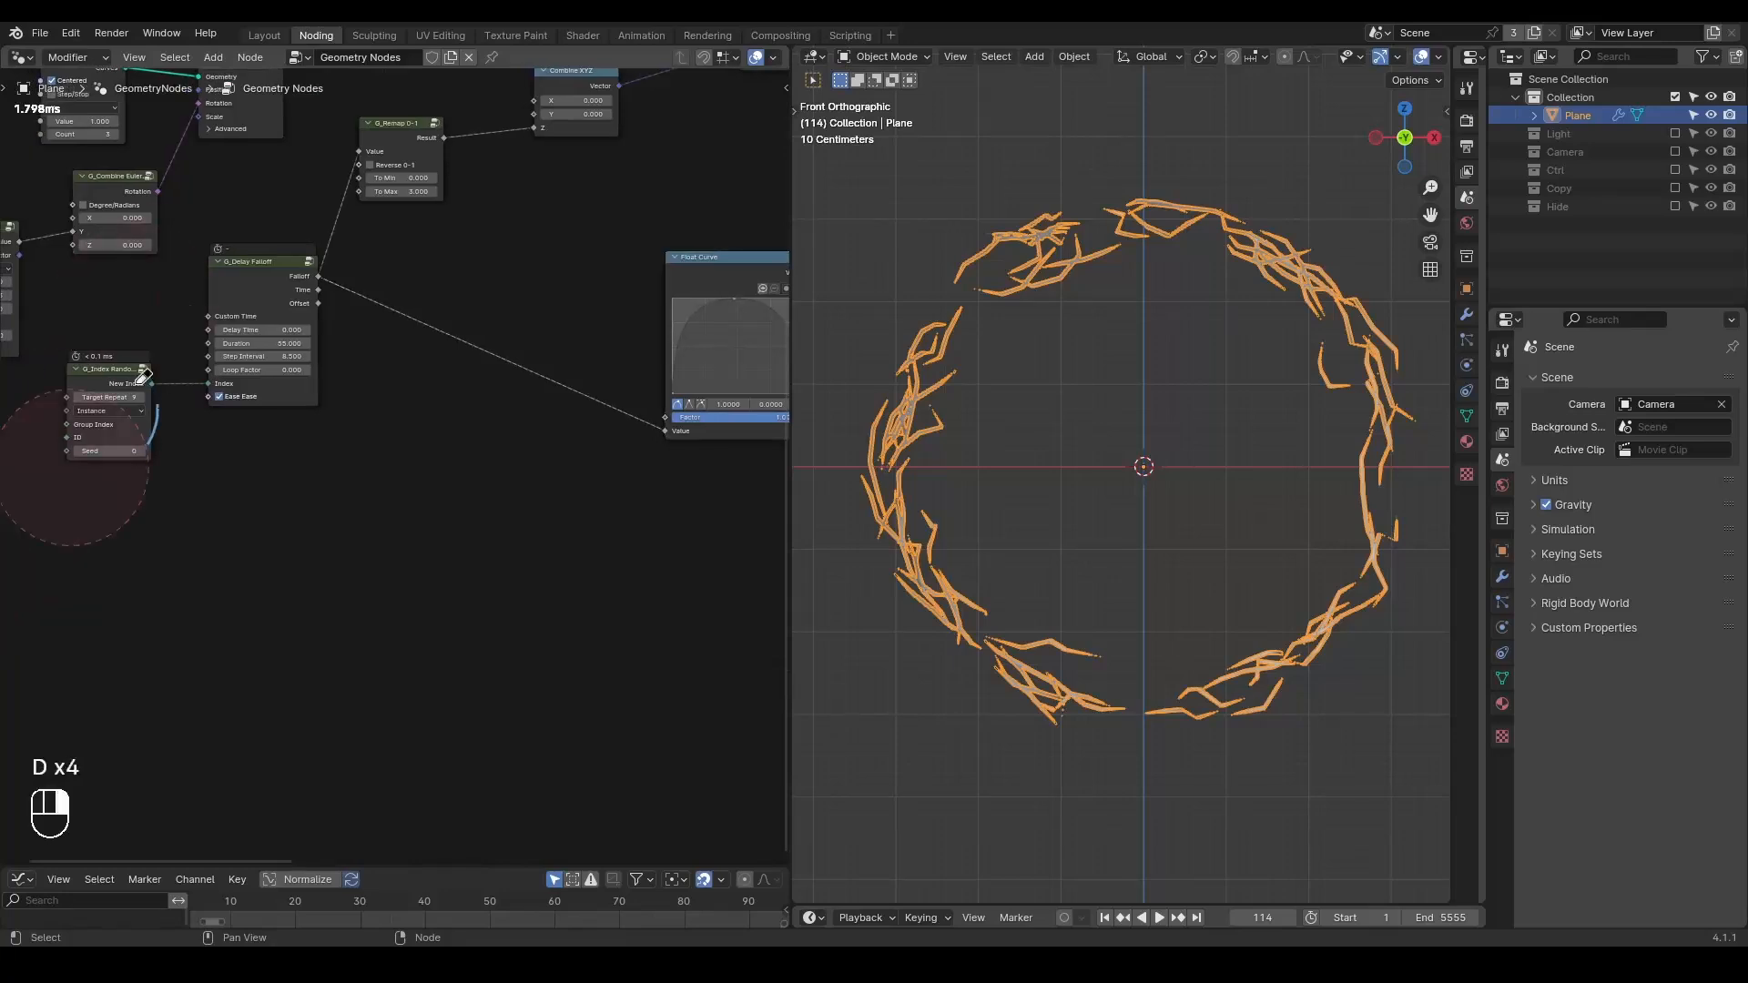
{"action": "middle_click_drag", "start_coordinate": [605, 349], "coordinate": [638, 526]}
{"action": "left_click_drag", "start_coordinate": [336, 164], "coordinate": [377, 255]}
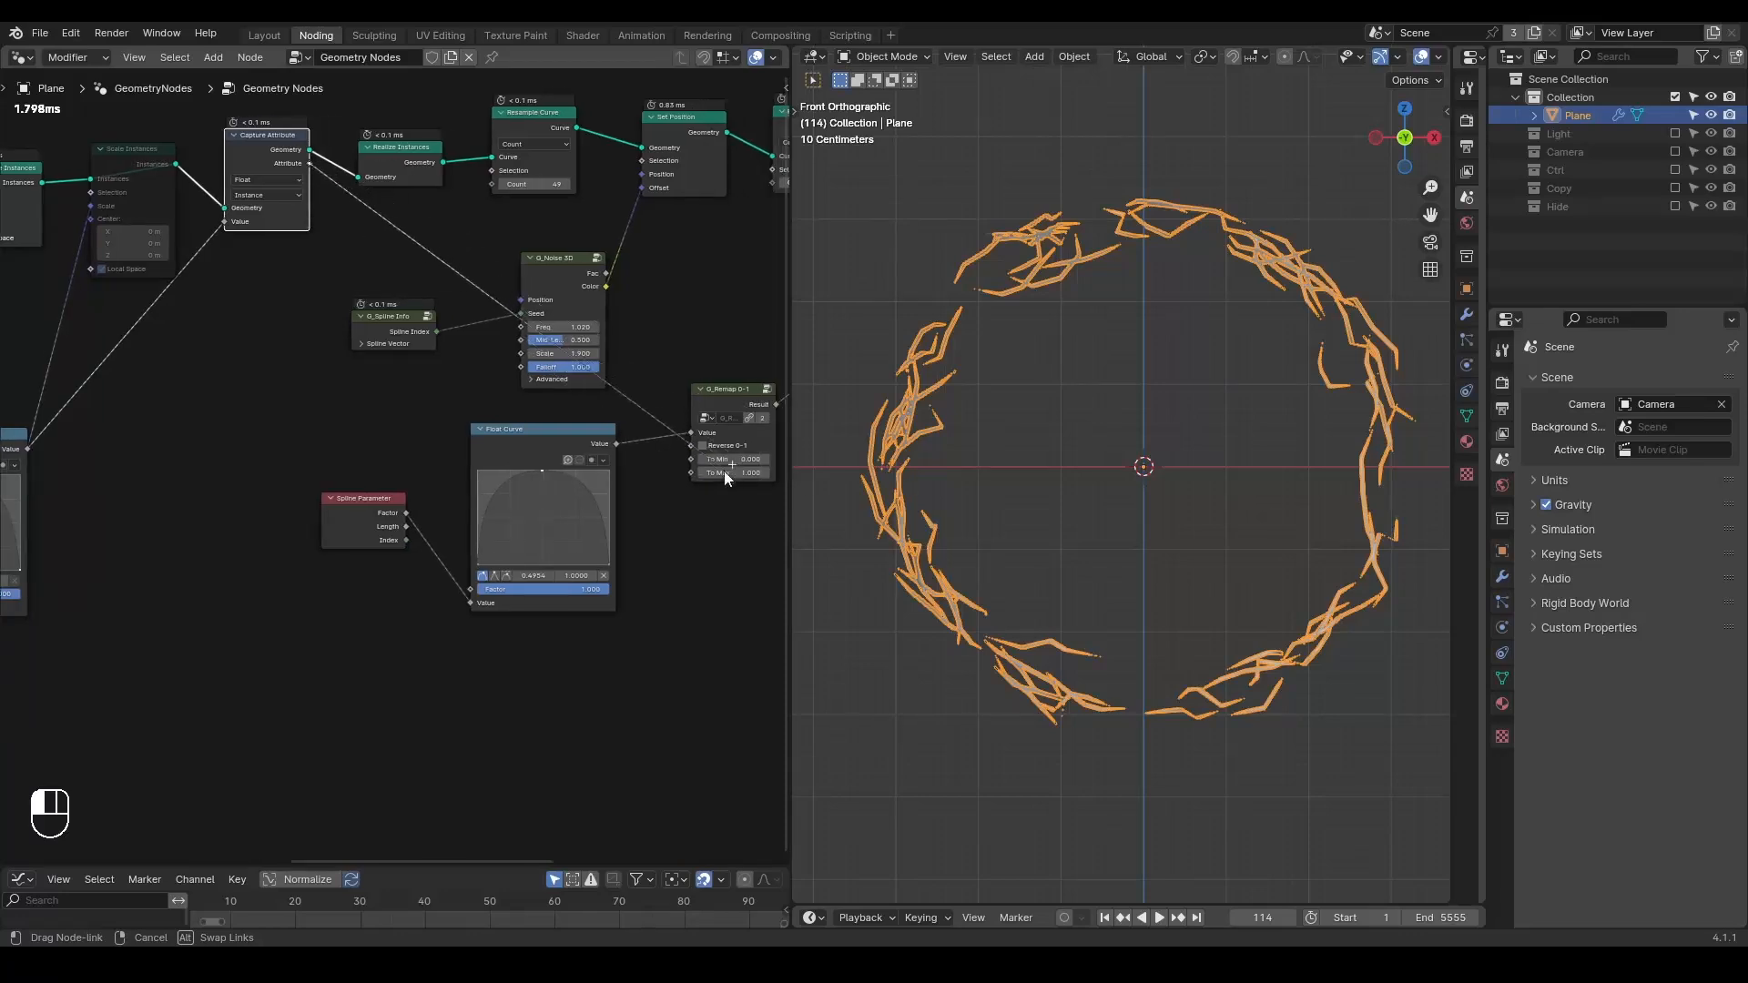
{"action": "left_click_drag", "start_coordinate": [697, 479], "coordinate": [698, 479]}
{"action": "key", "text": "d"}
{"action": "left_click_drag", "start_coordinate": [369, 123], "coordinate": [387, 132]}
{"action": "right_click_drag", "start_coordinate": [441, 132], "coordinate": [270, 184]}
{"action": "key", "text": "d"}
{"action": "right_click_drag", "start_coordinate": [369, 223], "coordinate": [491, 205]}
- Replay the animation from the first frame and examine how the lines thin out at the start and end of their motion
{"action": "key", "text": "shift+space"}
{"action": "key", "text": "space"}
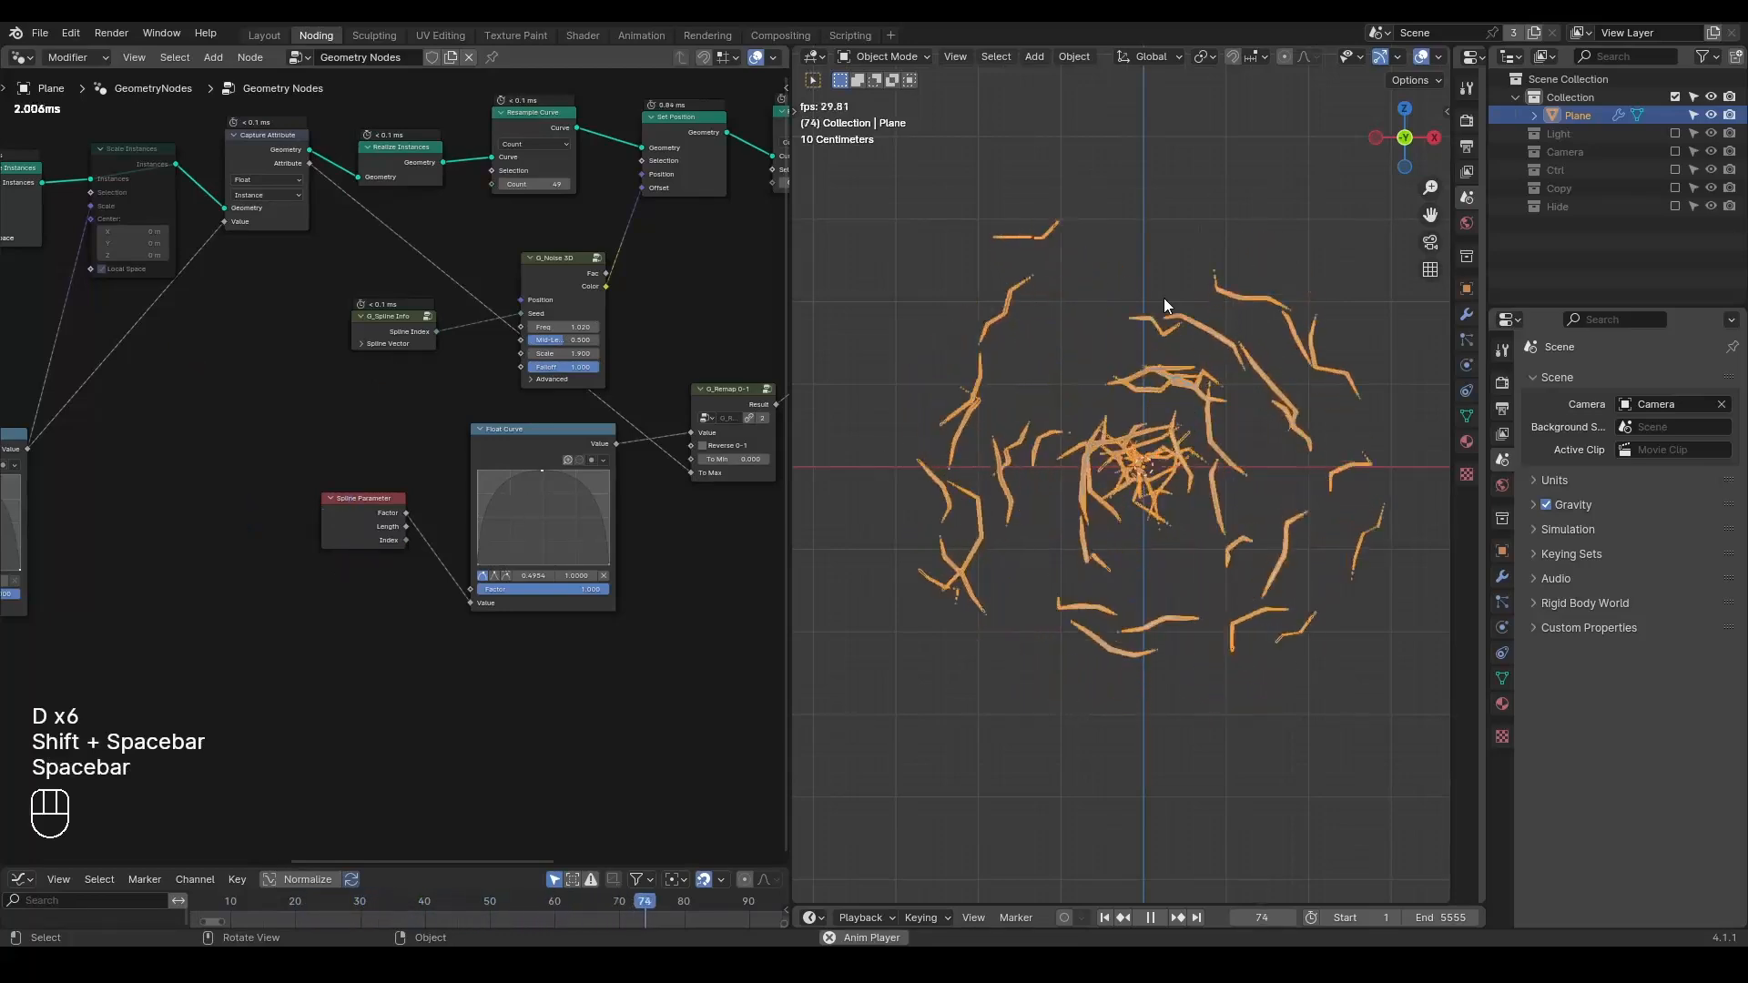
{"action": "key", "text": "space"}
{"action": "key", "text": "space"}
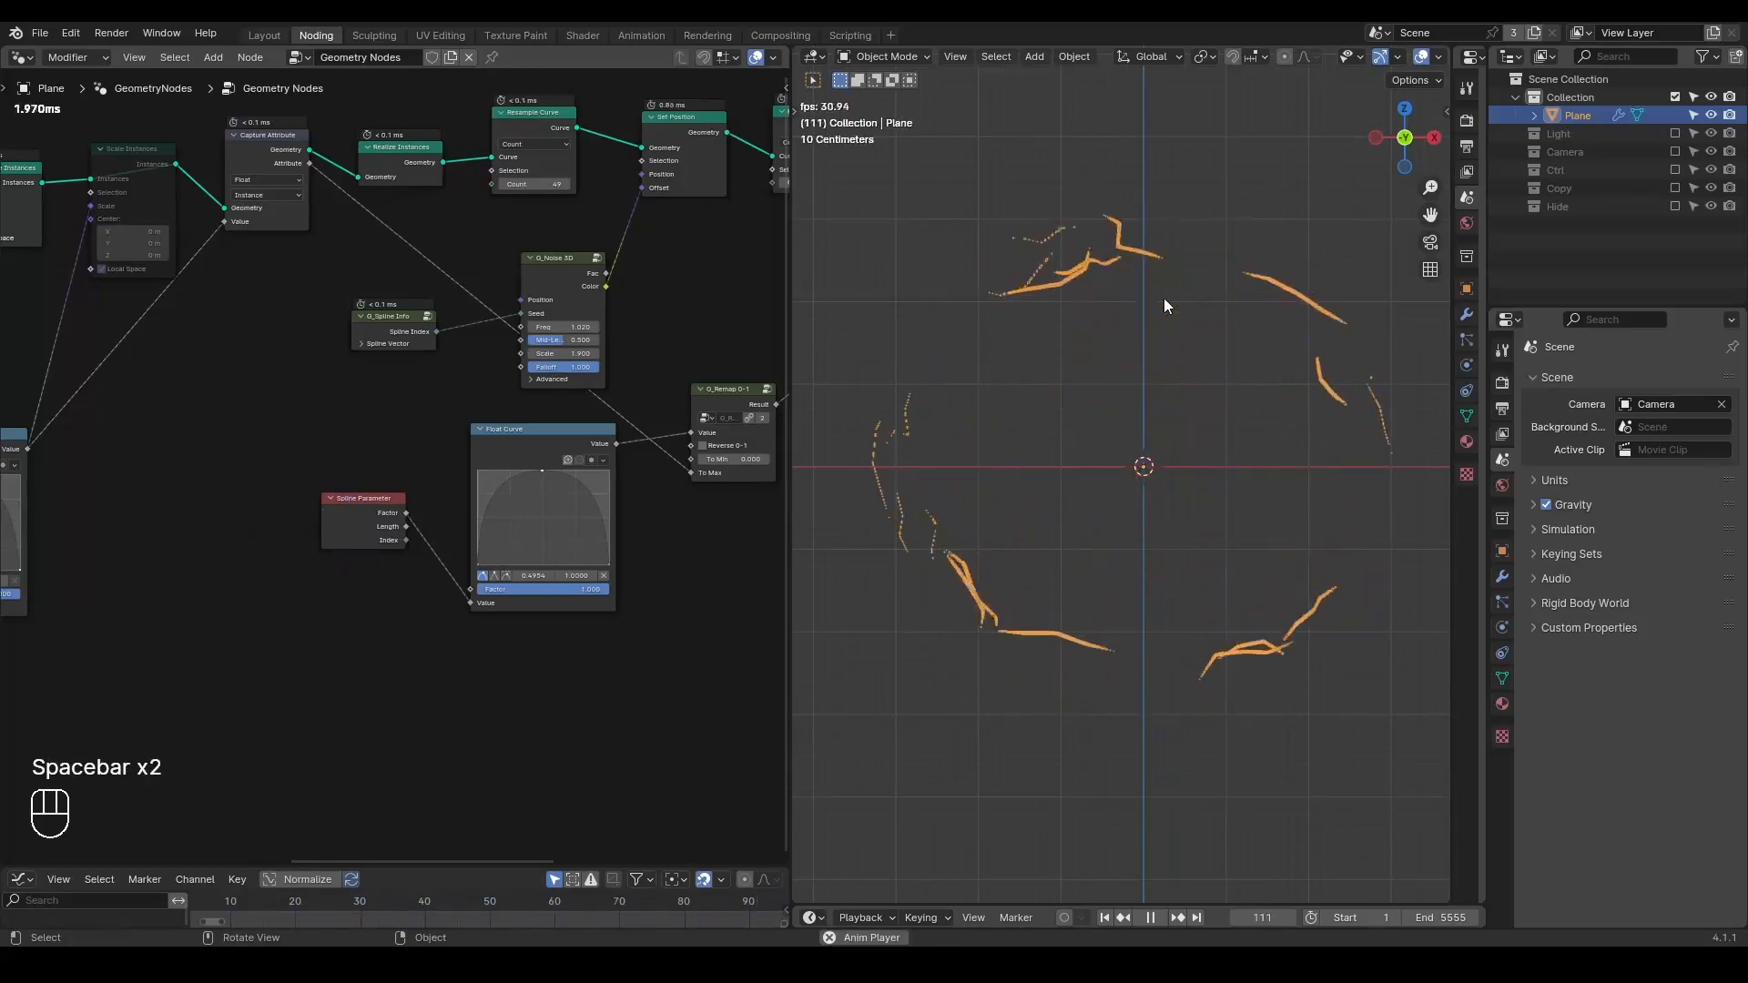
{"action": "key", "text": "shift+space"}
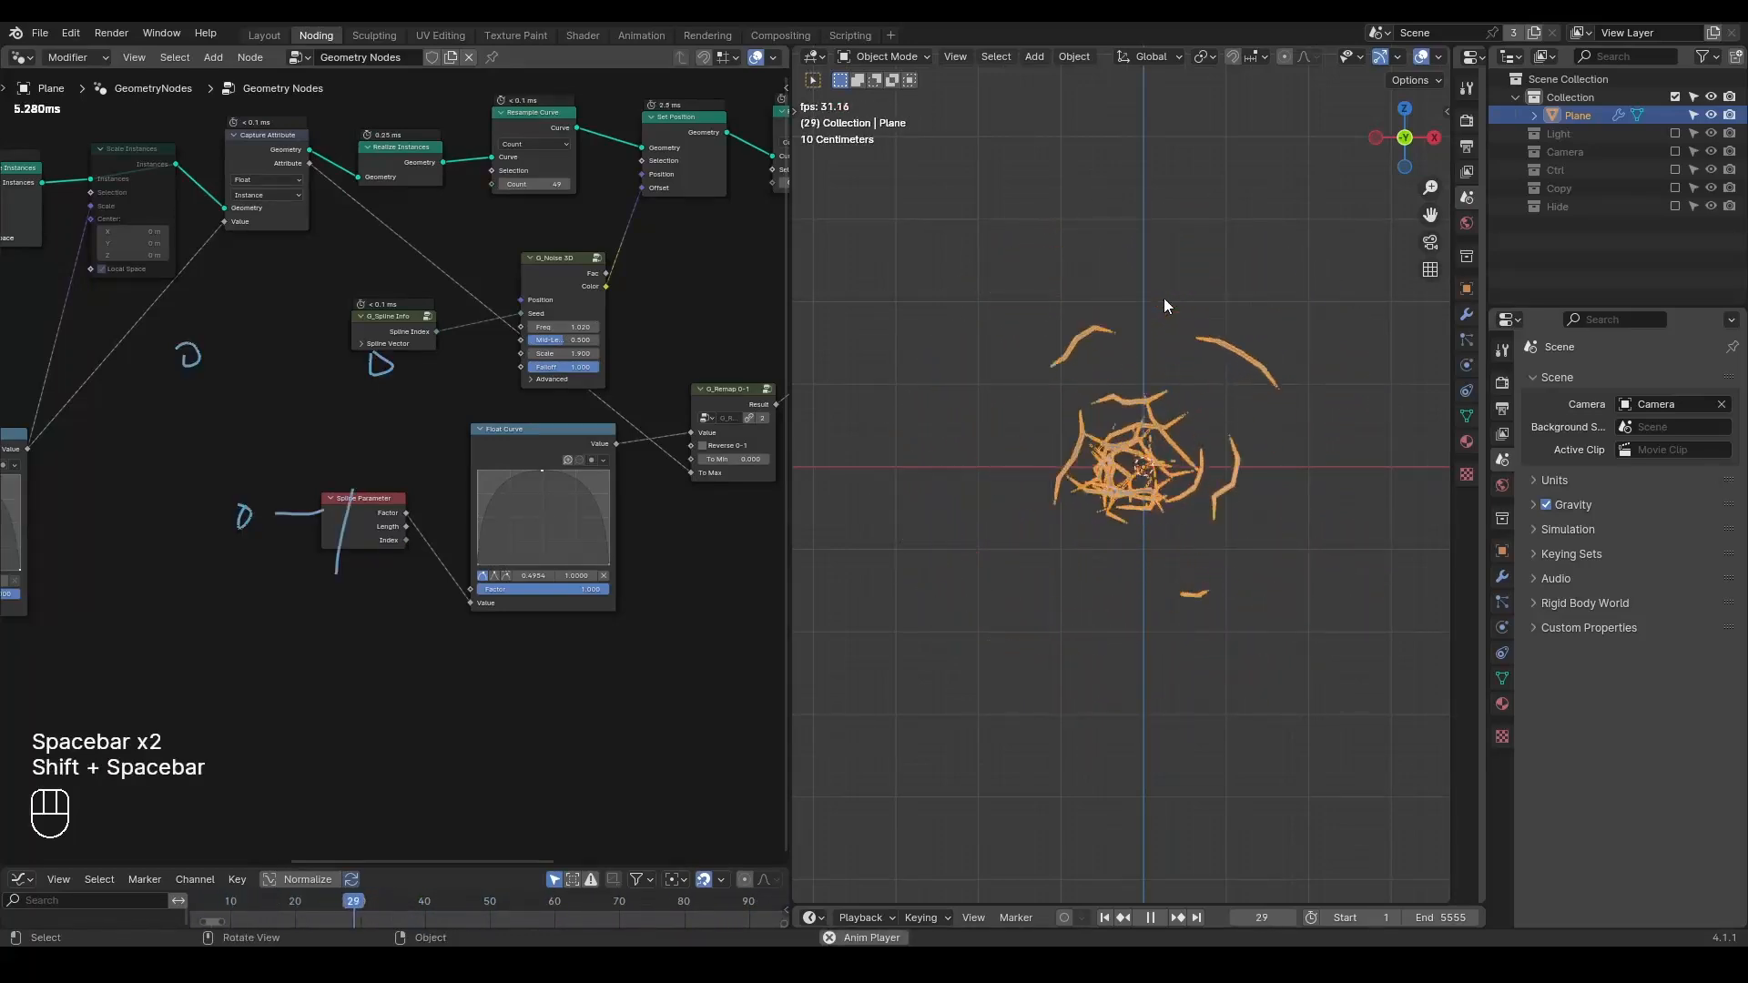
{"action": "key", "text": "shift+space"}
{"action": "key", "text": "space"}
{"action": "key", "text": "space"}
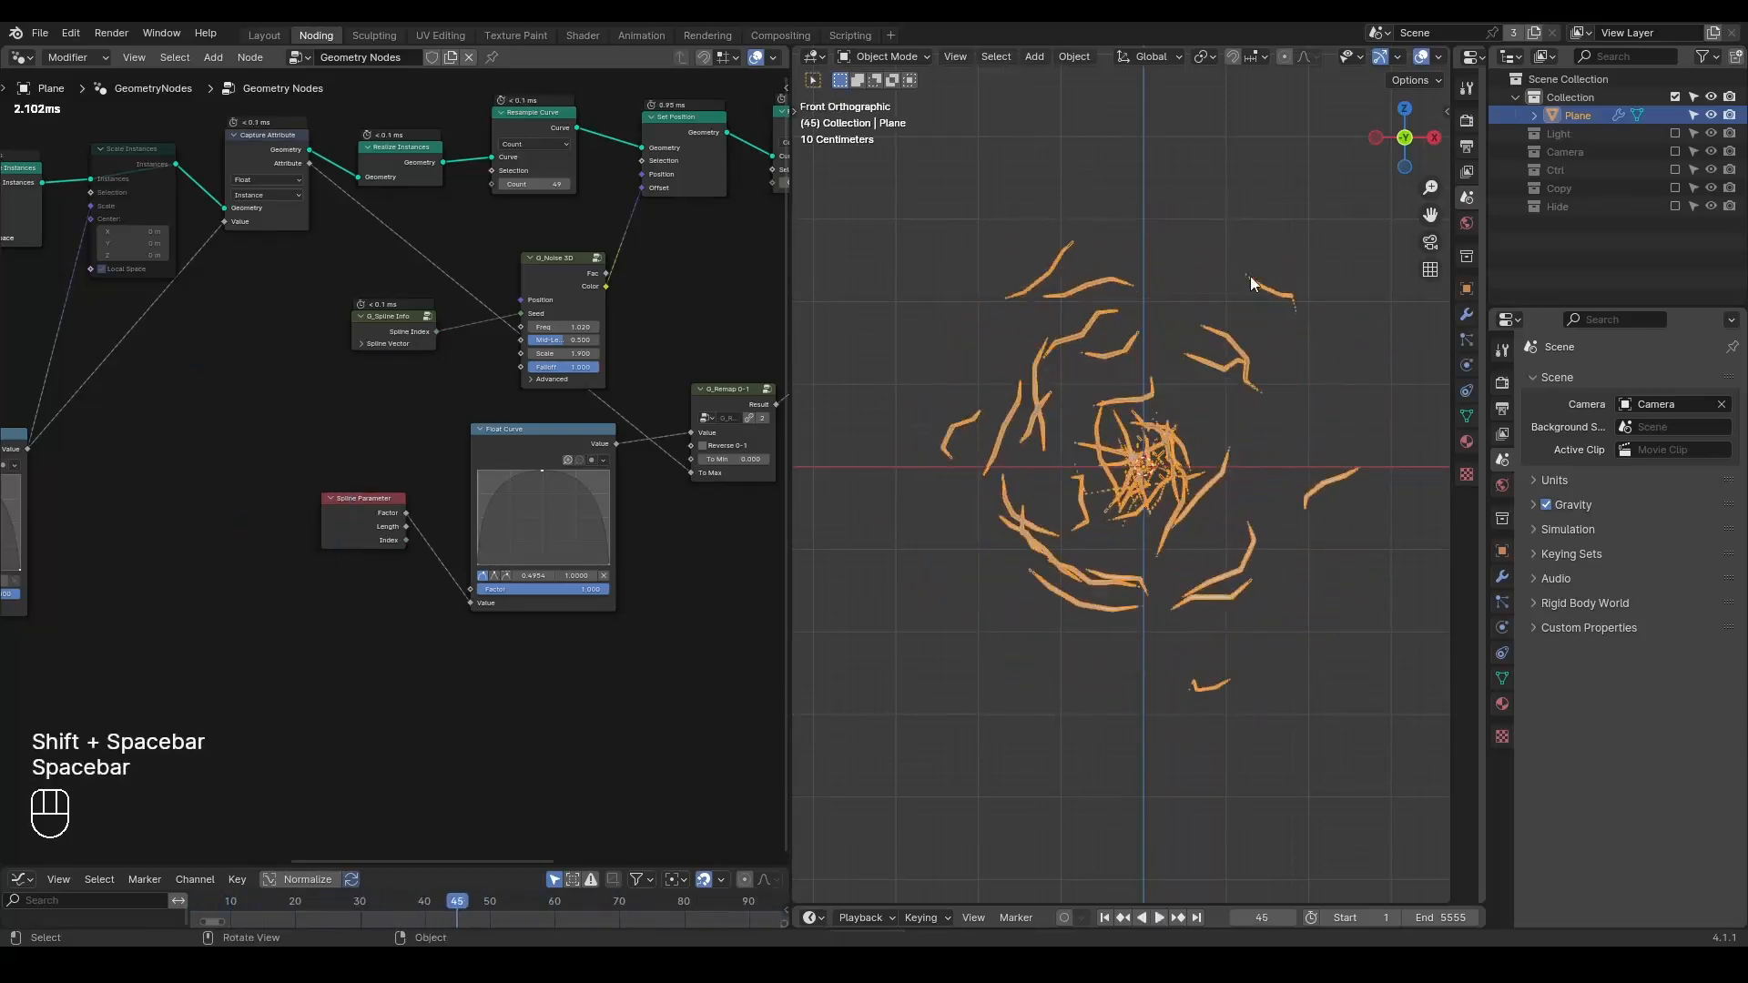
{"action": "key", "text": "space"}
{"action": "key", "text": "d"}
{"action": "left_click_drag", "start_coordinate": [1045, 220], "coordinate": [995, 247]}
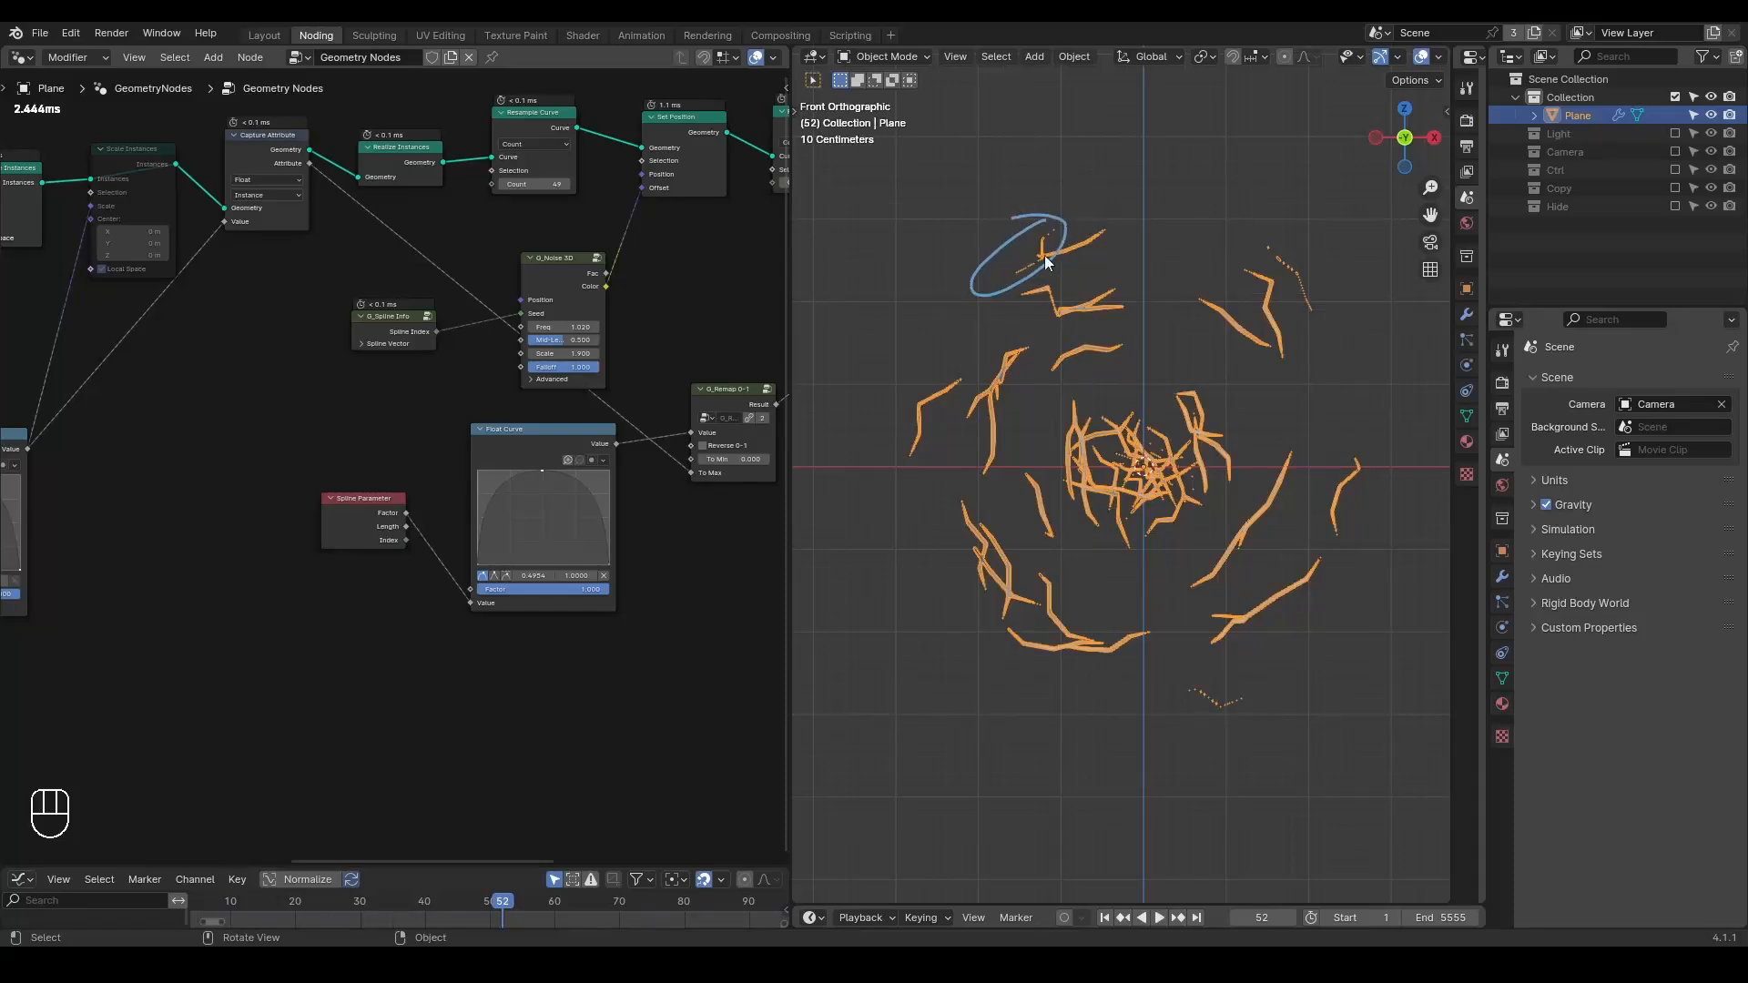
{"action": "key", "text": "shift+space"}
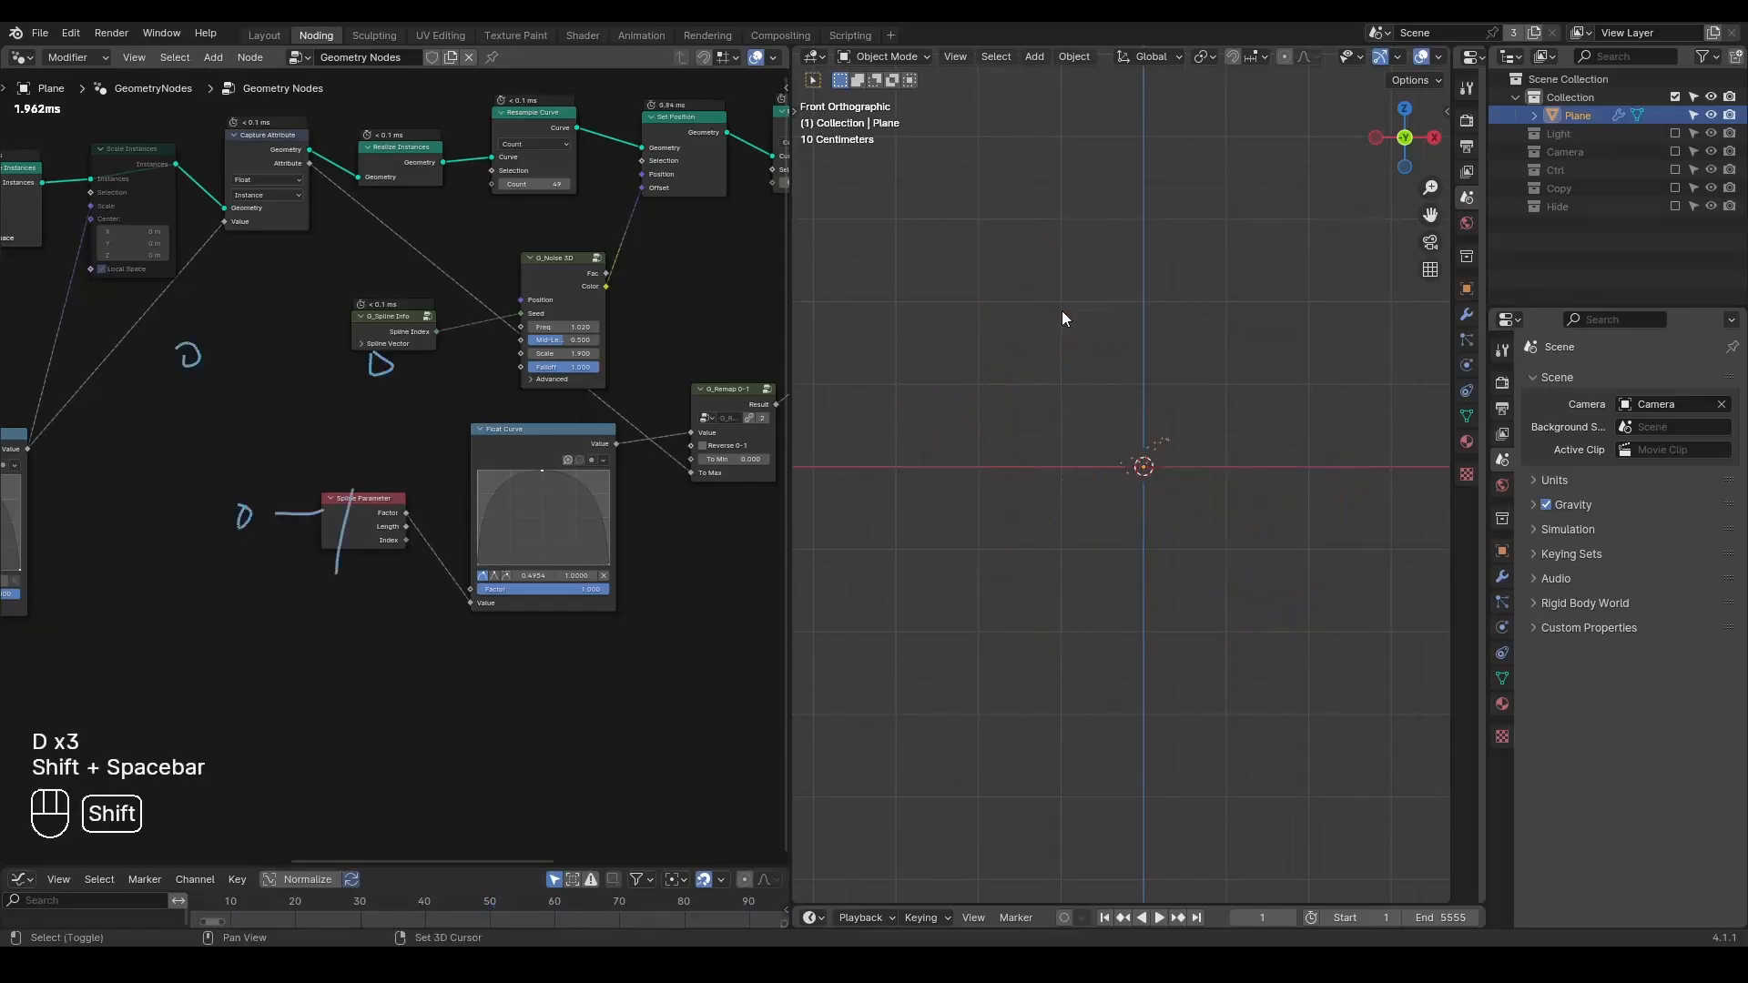
{"action": "key", "text": "space"}
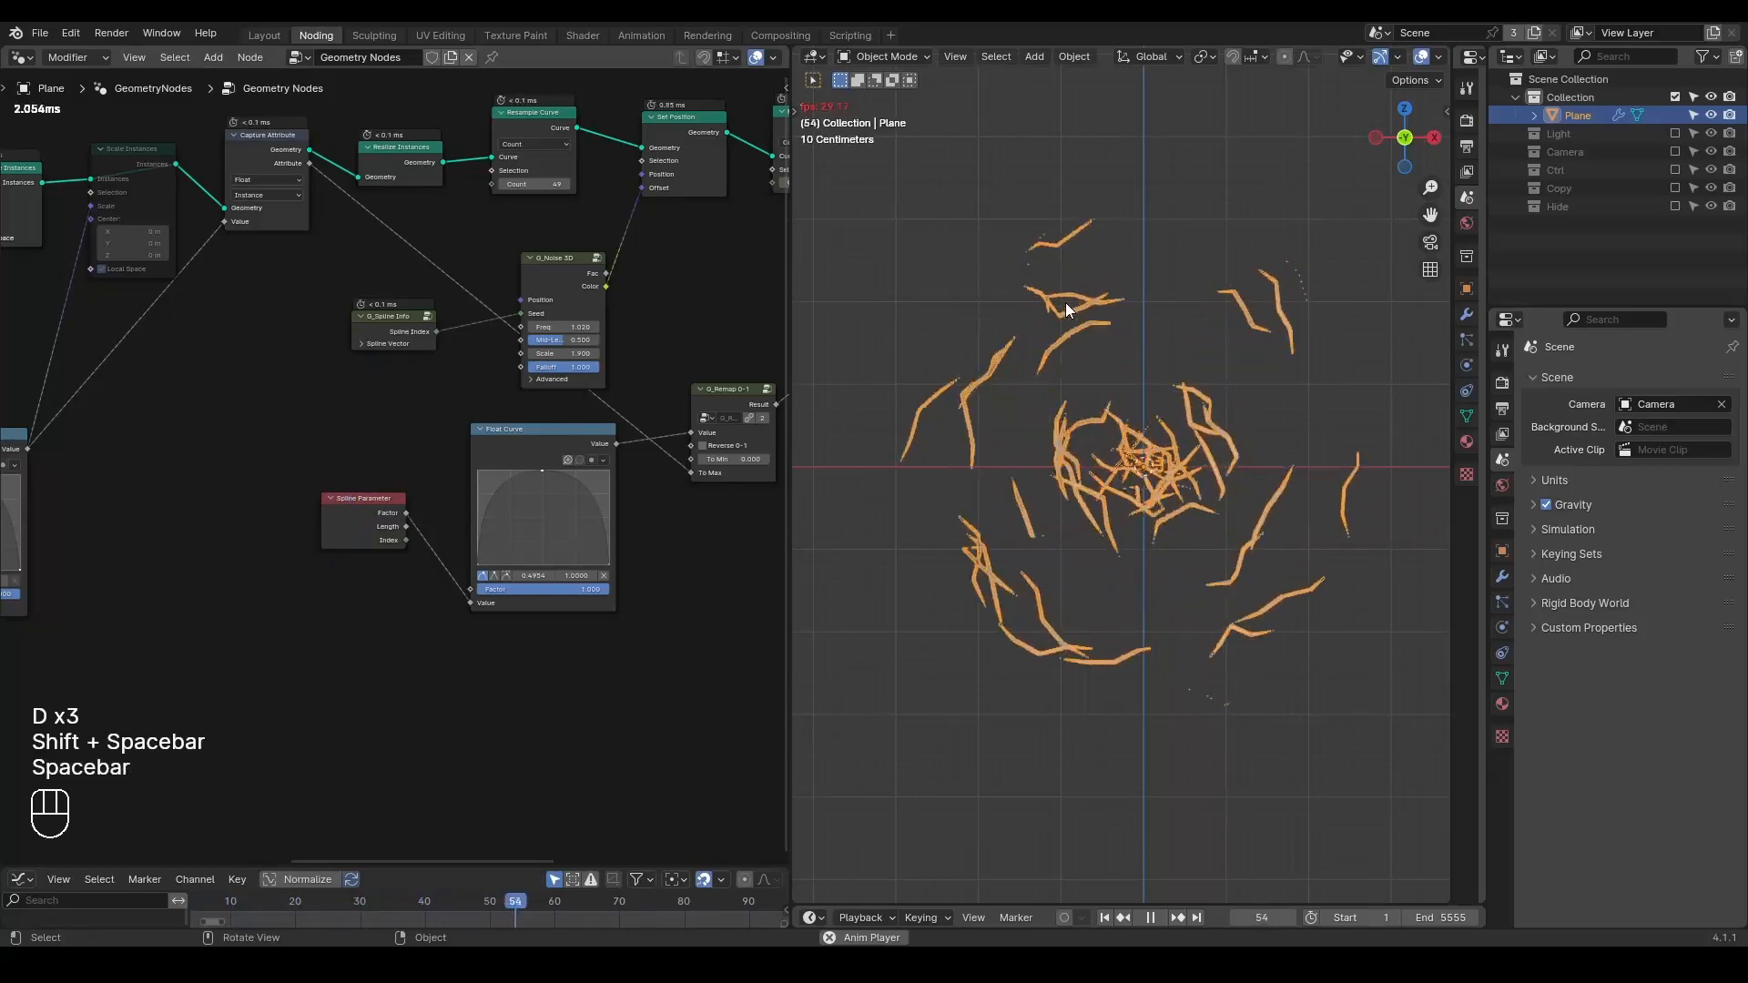
{"action": "key", "text": "space"}
- Unmute the Scale Instances node and replay the animation from the first frame
{"action": "middle_click_drag", "start_coordinate": [392, 351], "coordinate": [519, 334]}
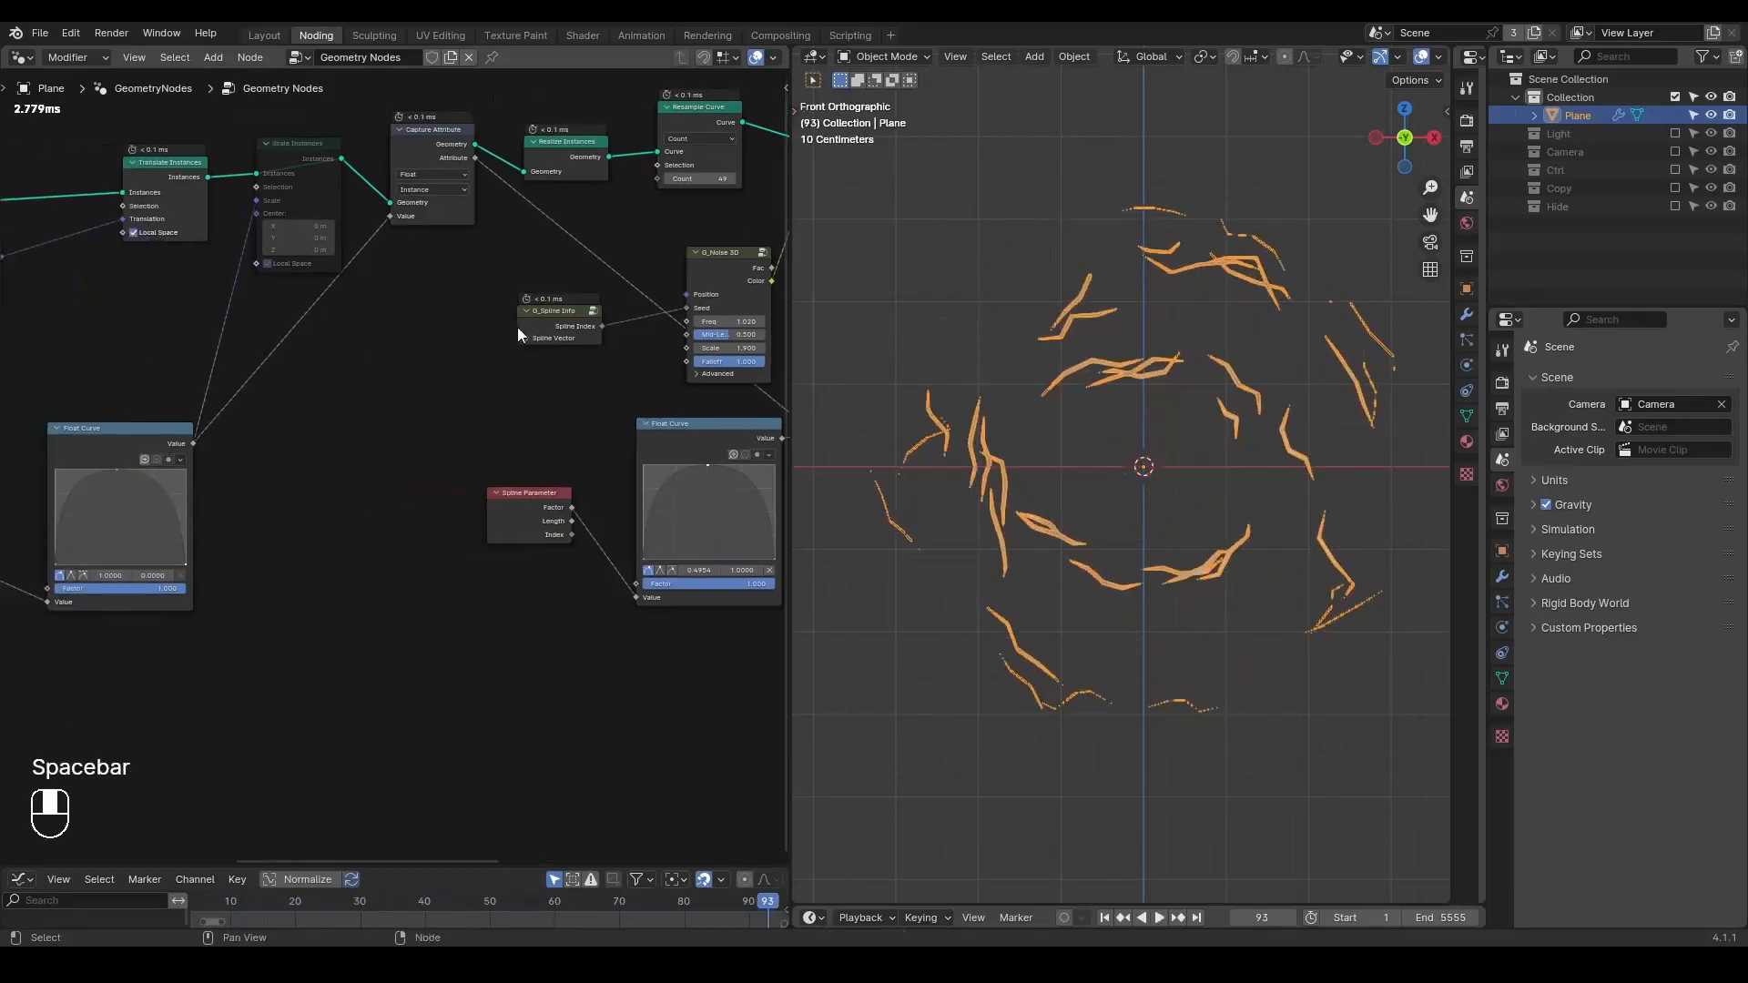
{"action": "key", "text": "m"}
{"action": "key", "text": "shift+space"}
{"action": "key", "text": "space"}
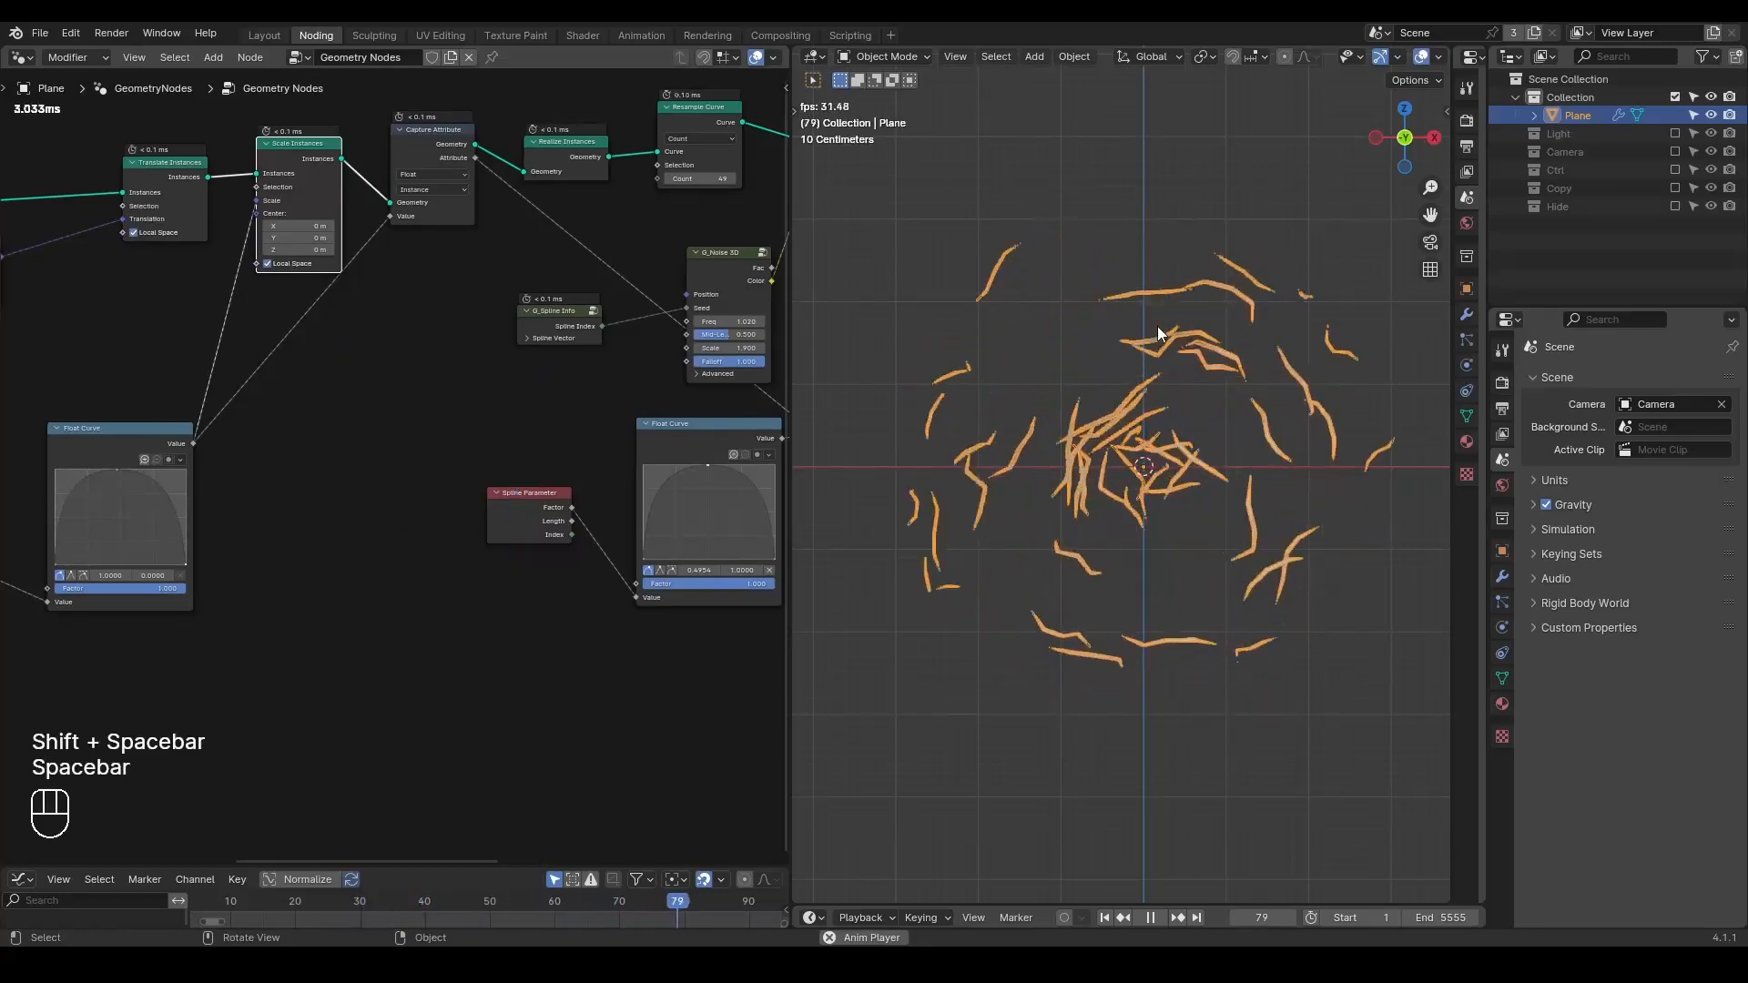
{"action": "key", "text": "space"}
- Toggle muting on the G_Remap 0-1 node and replay the animation to compare the lines' thickness with and without it
{"action": "middle_click_drag", "start_coordinate": [546, 374], "coordinate": [337, 384]}
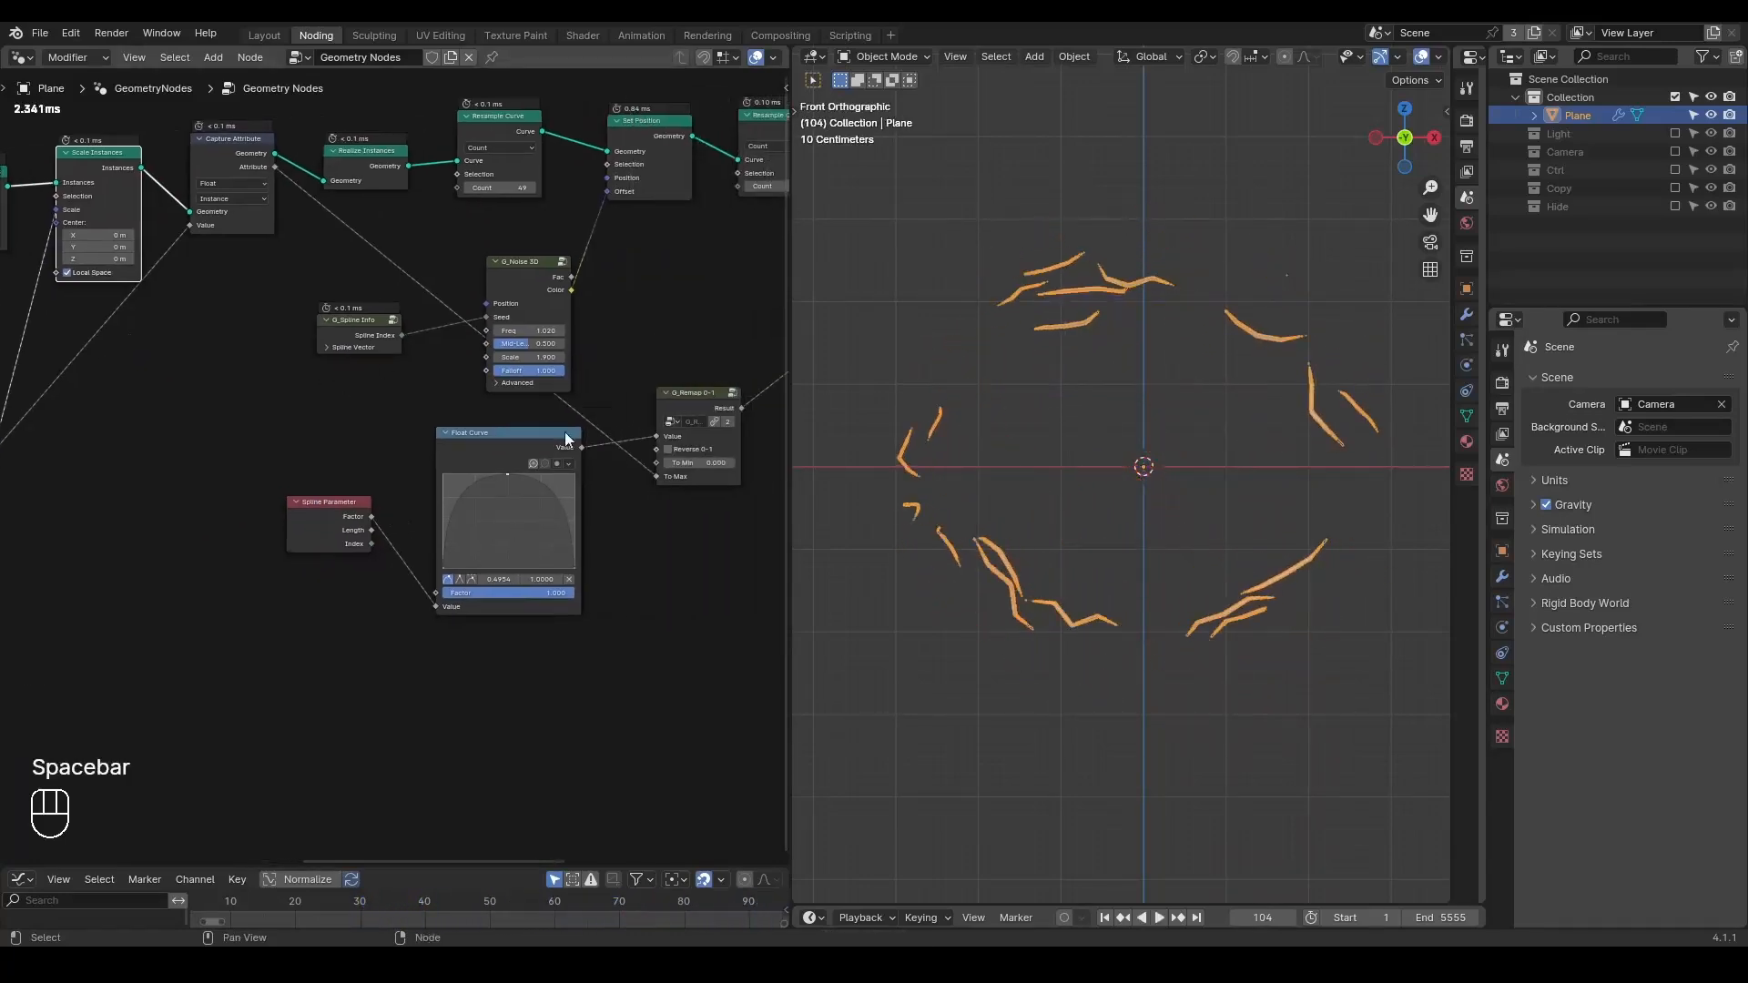
{"action": "left_click", "coordinate": [686, 401]}
{"action": "key", "text": "m"}
{"action": "key", "text": "m"}
{"action": "key", "text": "m"}
{"action": "key", "text": "m"}
{"action": "key", "text": "space"}
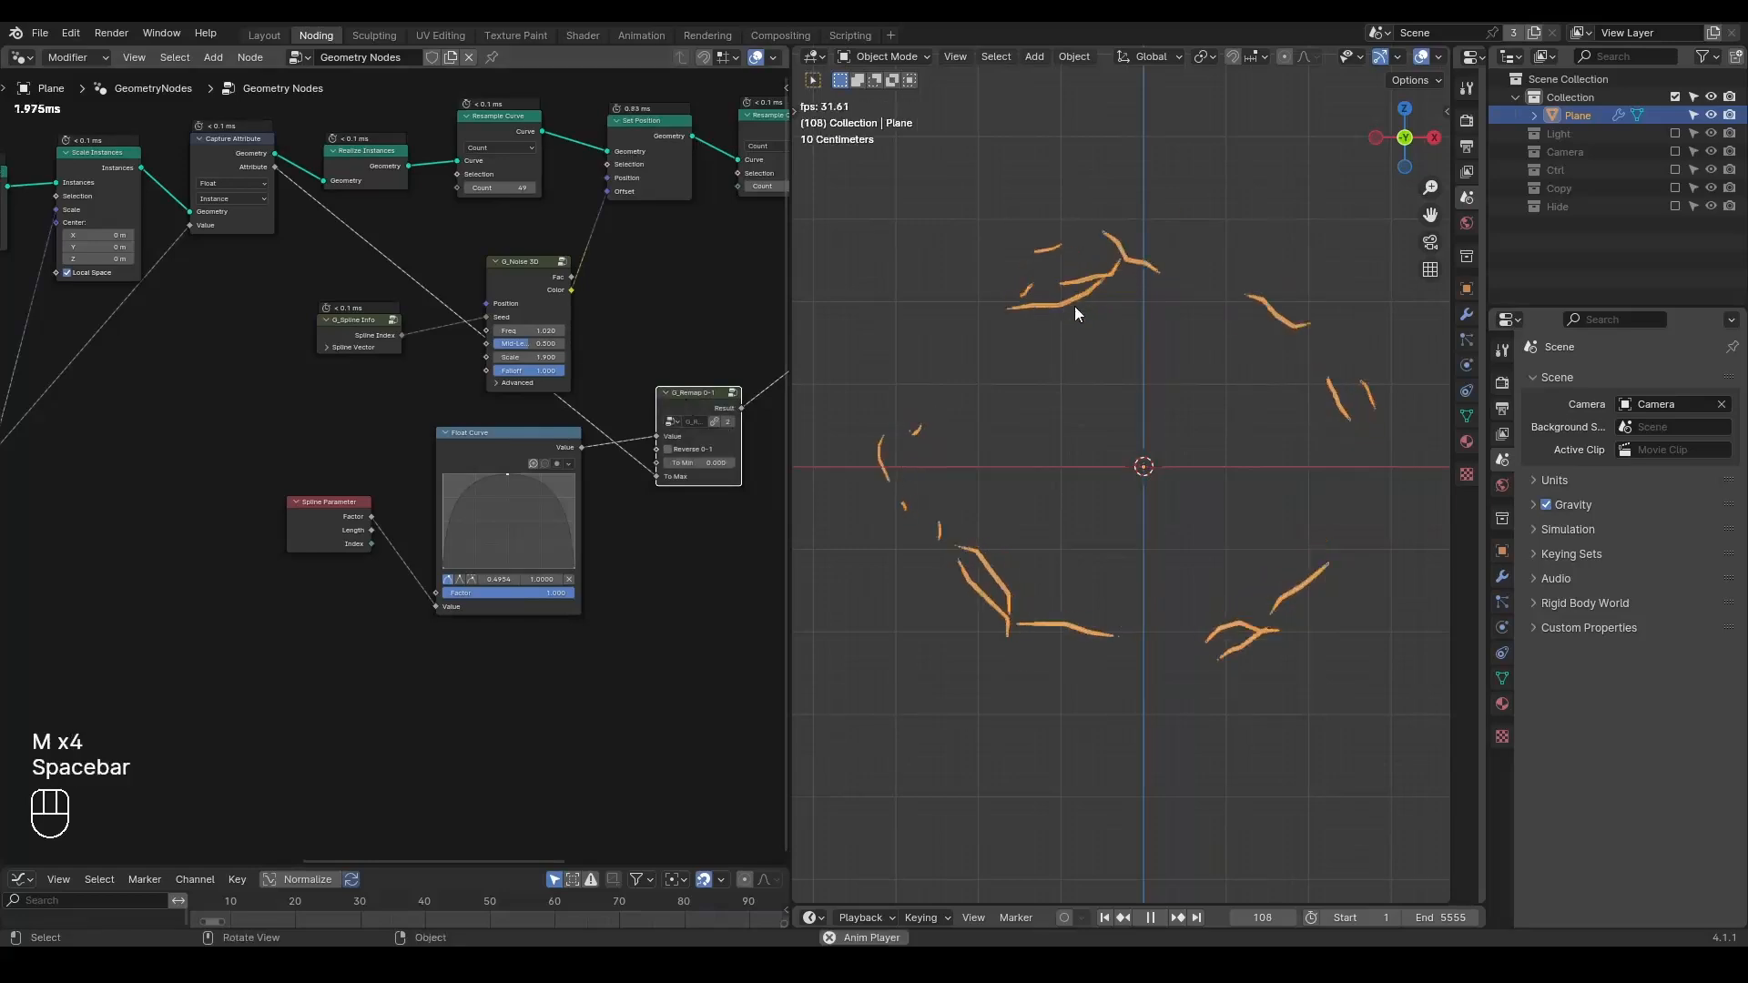
{"action": "key", "text": "shift+space"}
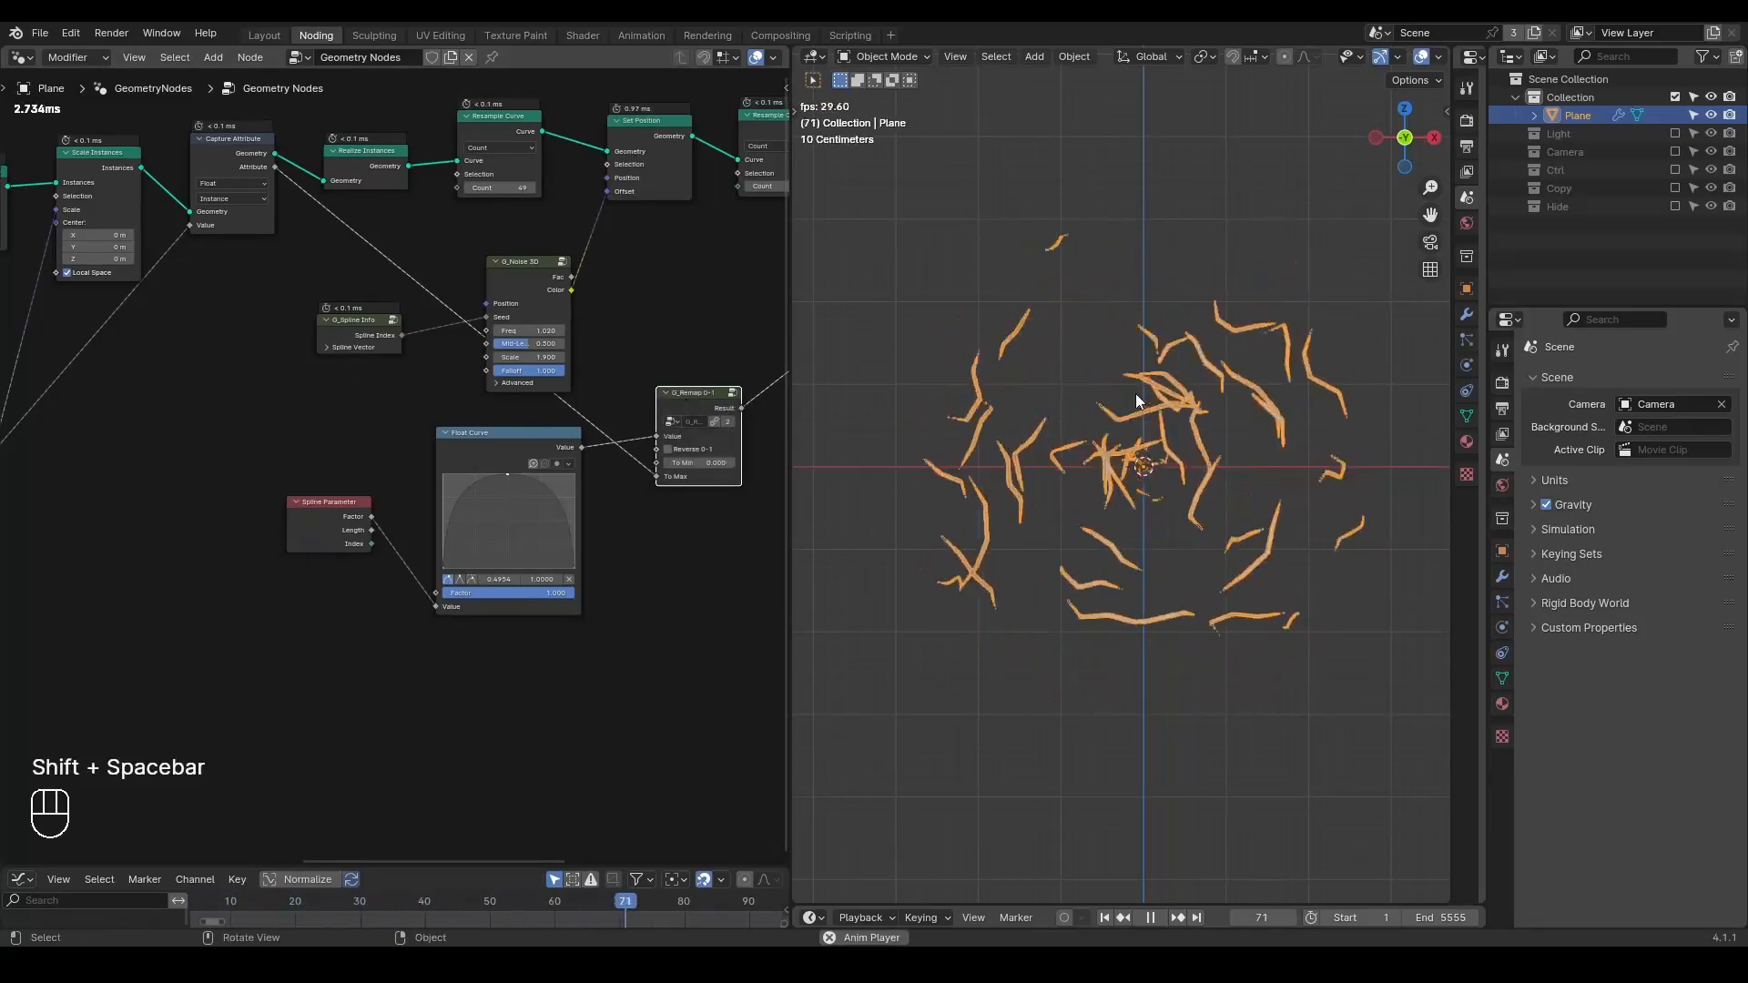
{"action": "key", "text": "space"}
- Return to the first frame and erase the annotation strokes in the node editor
{"action": "key", "text": "shift+space"}
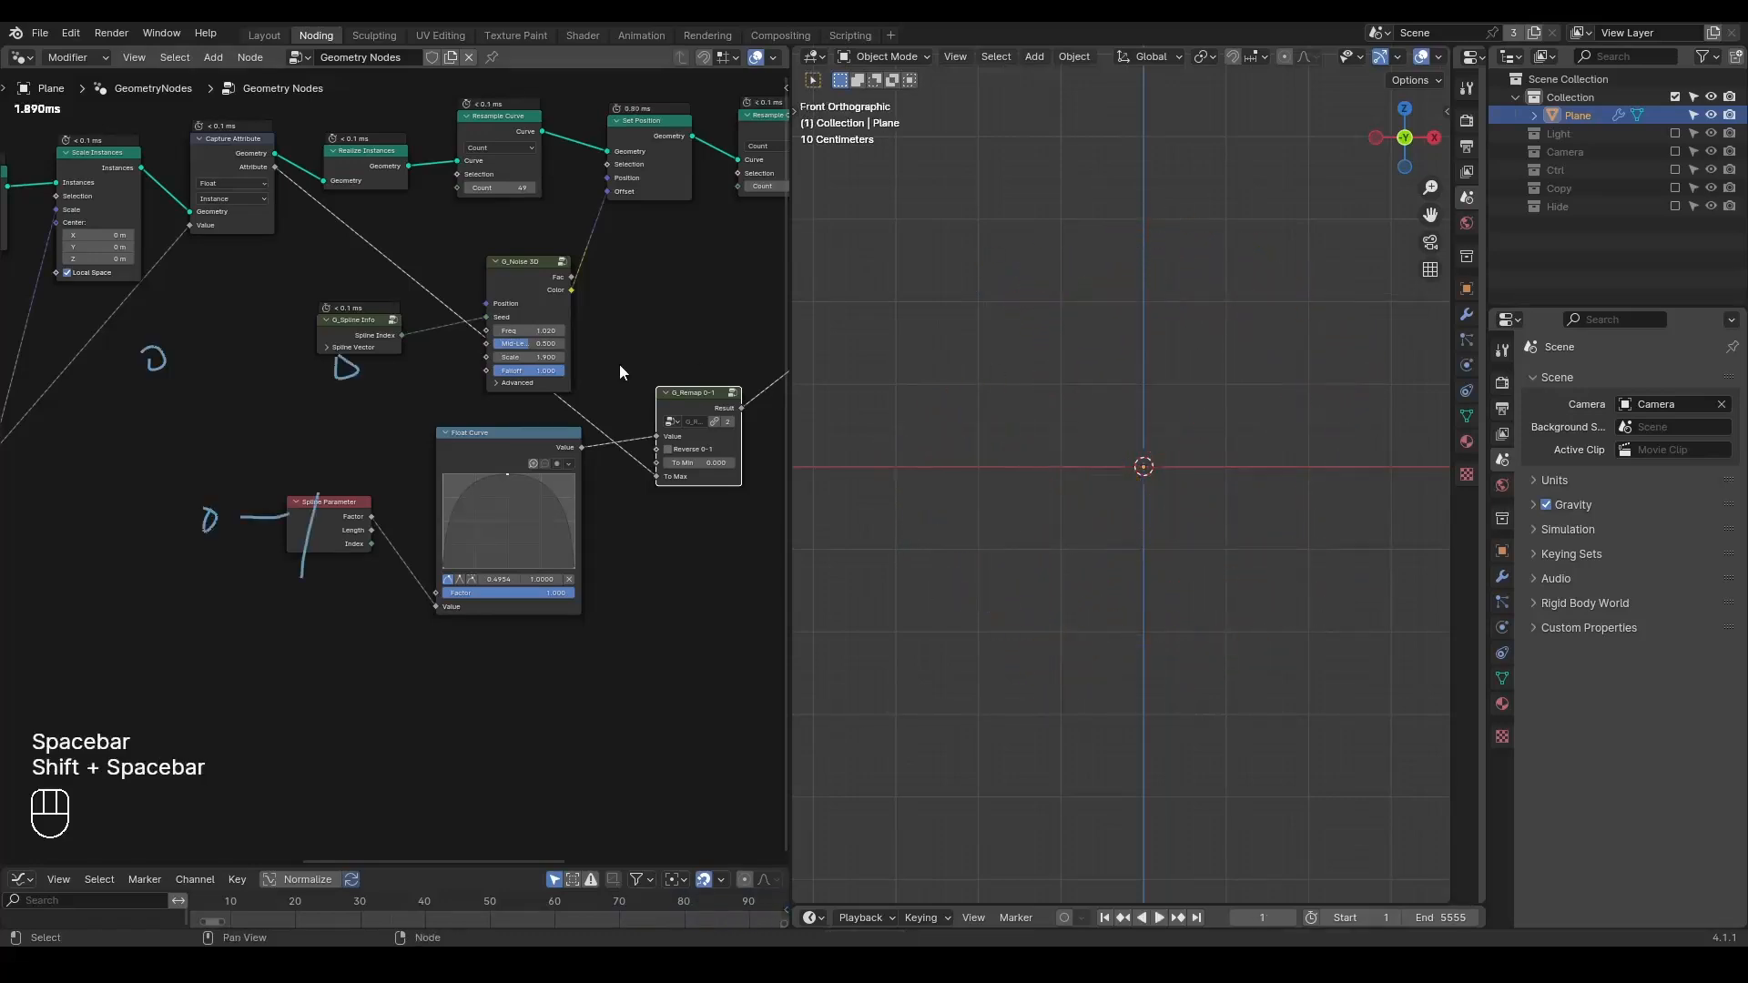
{"action": "key", "text": "d"}
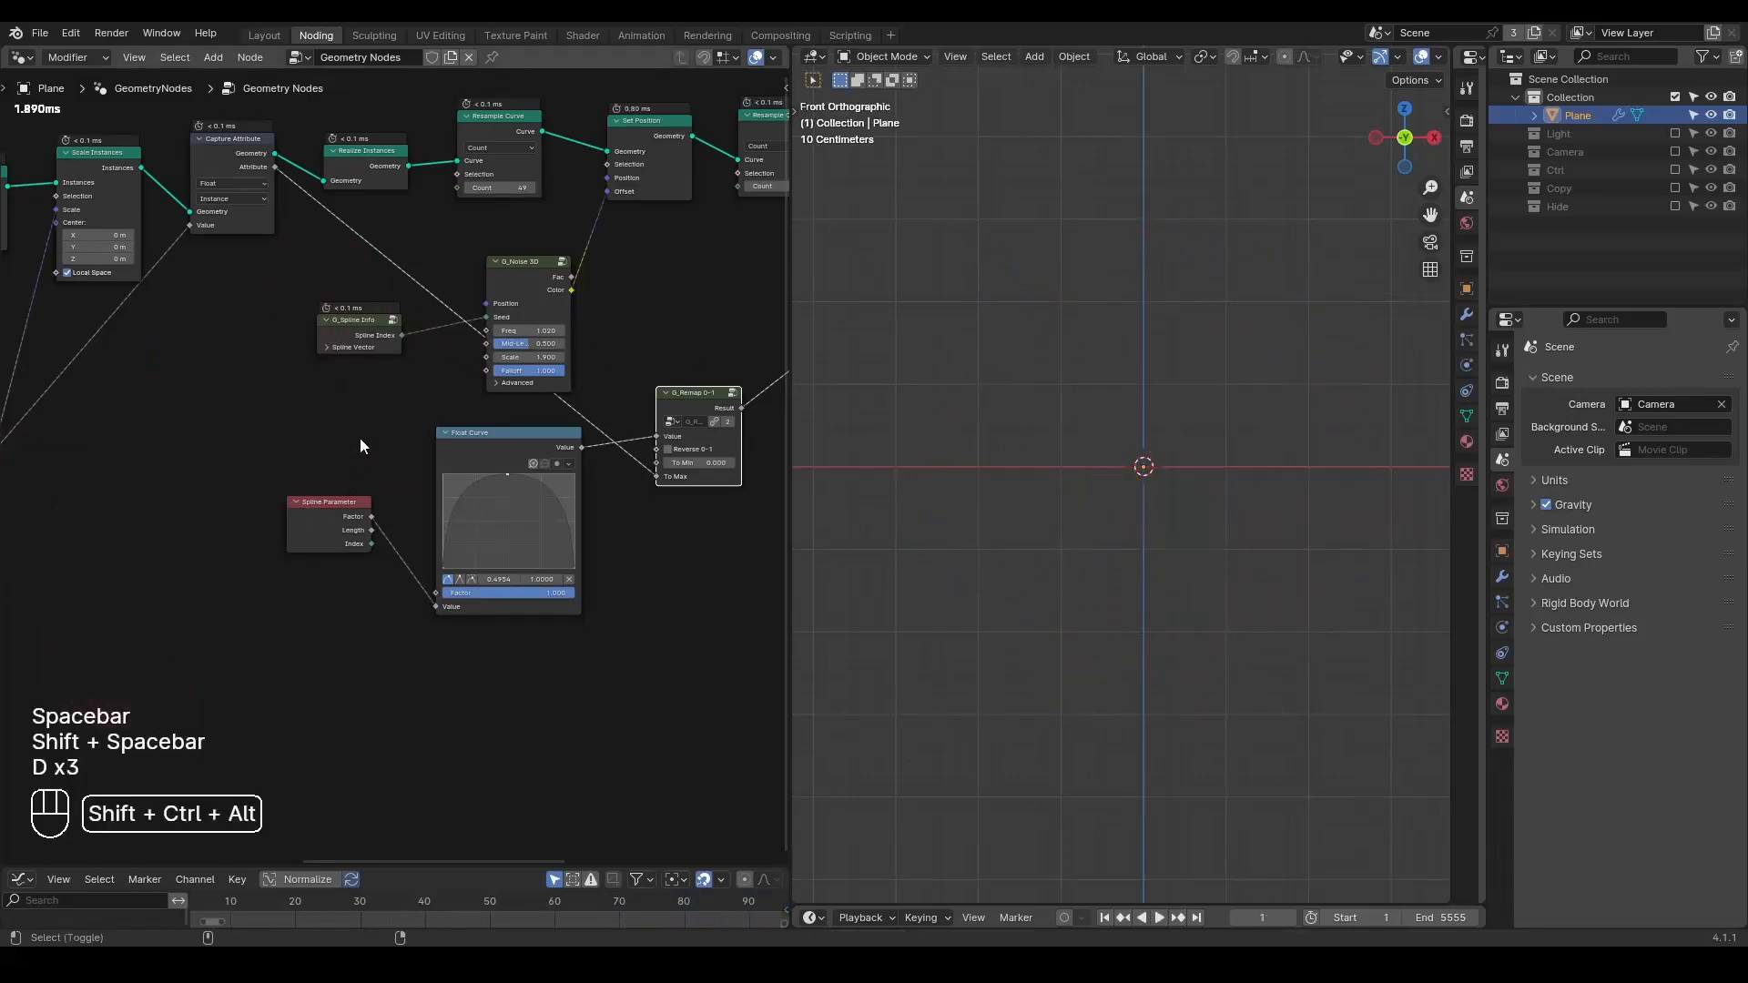
{"action": "key", "text": "shift+ctrl+alt+q"}
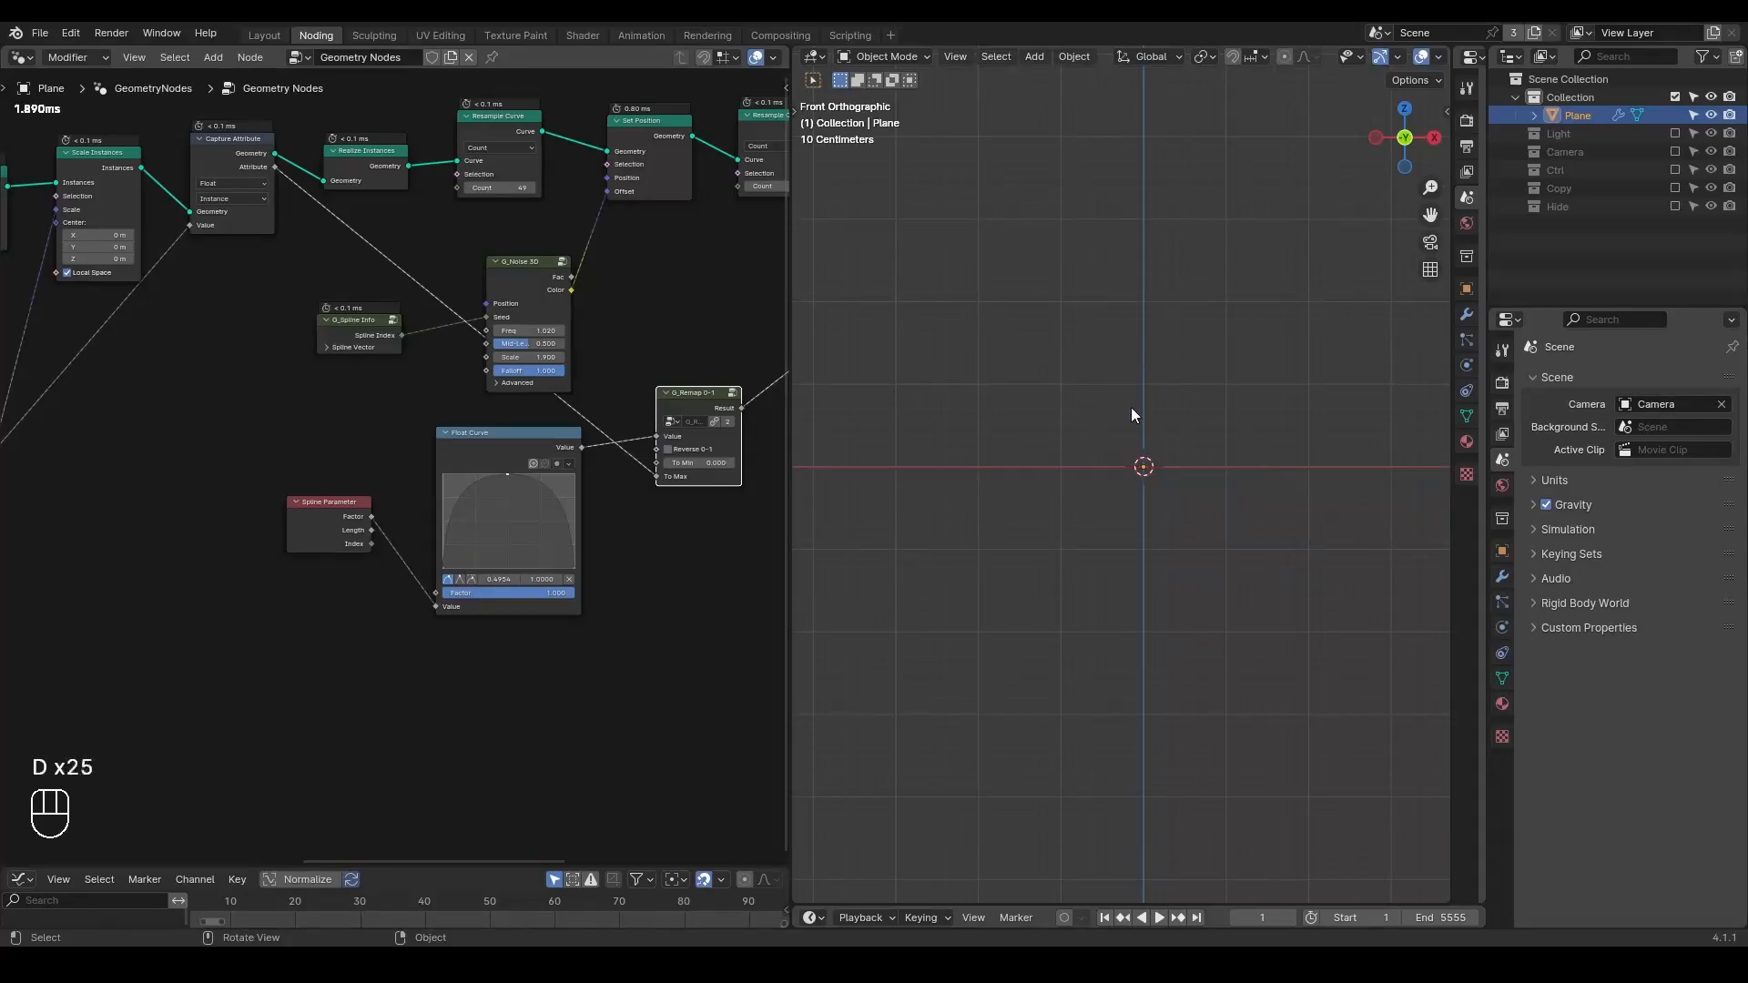
{"action": "left_click_drag", "start_coordinate": [1173, 334], "coordinate": [988, 373]}
{"action": "left_click_drag", "start_coordinate": [1013, 367], "coordinate": [1175, 323]}
{"action": "mouse_move", "coordinate": [1166, 259]}
{"action": "left_mouse_down"}
{"action": "mouse_move", "coordinate": [1031, 294]}
{"action": "mouse_move", "coordinate": [945, 341]}
{"action": "left_mouse_up"}
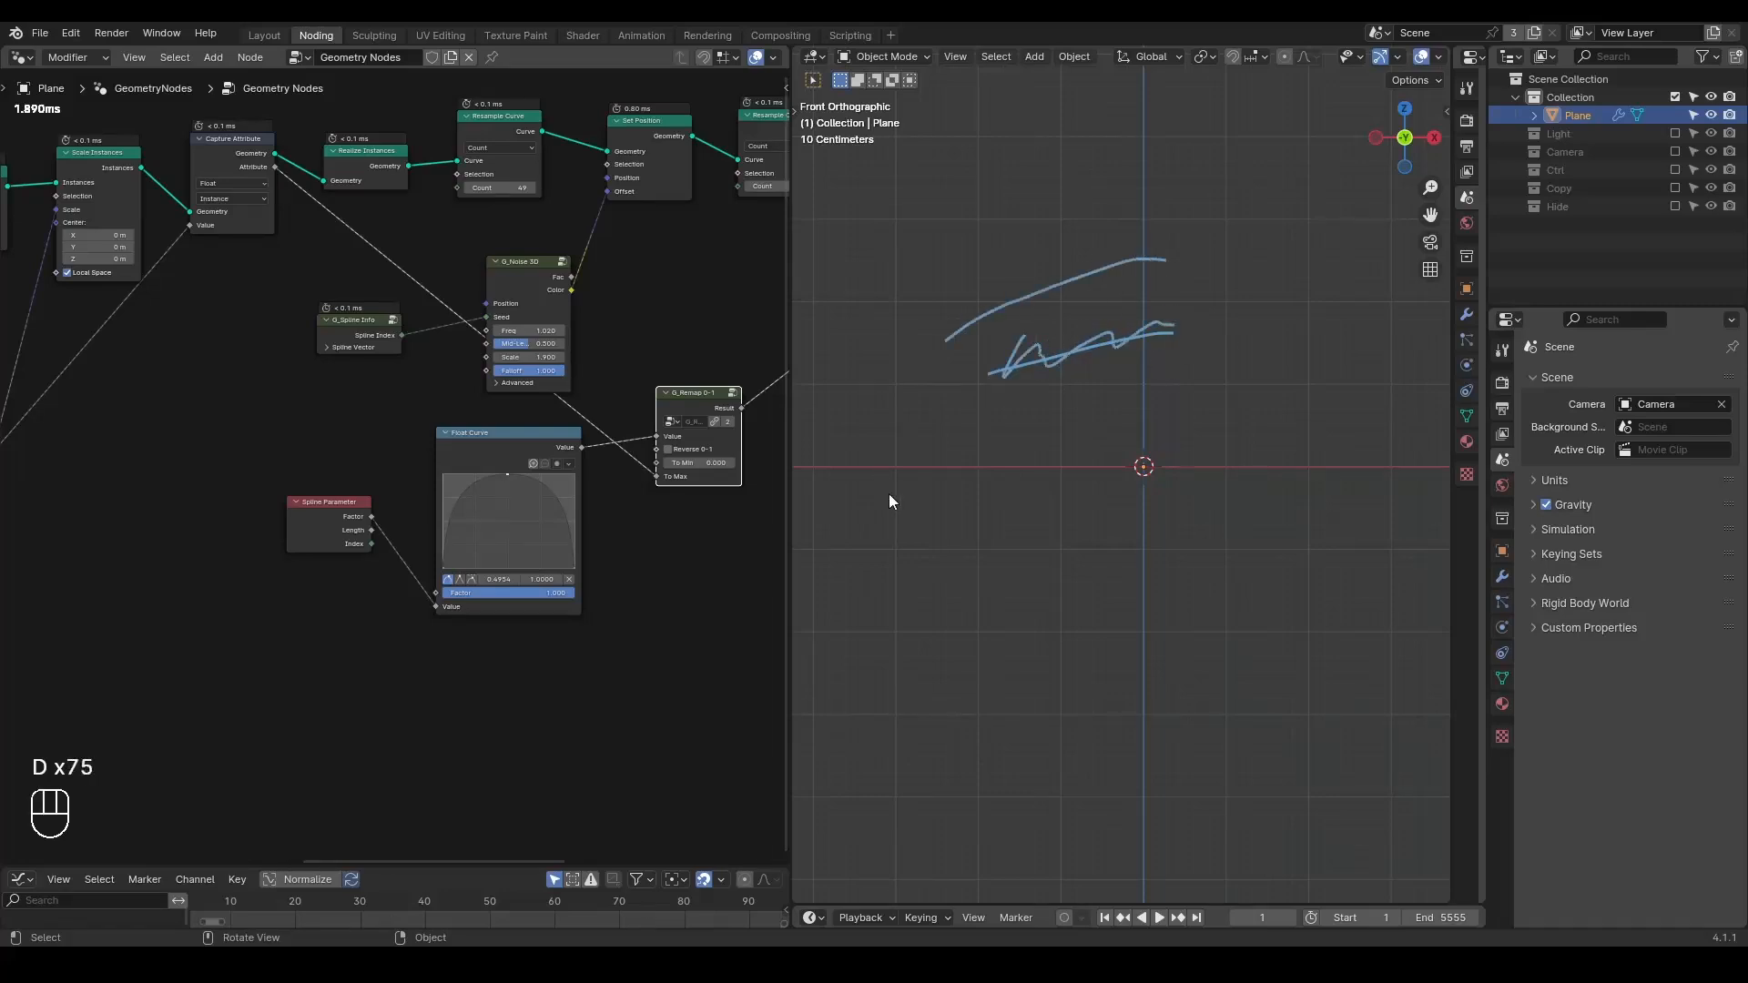
{"action": "mouse_move", "coordinate": [1036, 393]}
{"action": "right_mouse_down"}
{"action": "mouse_move", "coordinate": [1241, 215]}
{"action": "mouse_move", "coordinate": [975, 429]}
{"action": "right_mouse_up"}
- Move Group Output farther from G_Bevel Curve and place G_Value Precision just below Set Curve Radius
{"action": "mouse_move", "coordinate": [701, 285]}
{"action": "middle_mouse_down"}
{"action": "mouse_move", "coordinate": [407, 376]}
{"action": "mouse_move", "coordinate": [31, 406]}
{"action": "mouse_move", "coordinate": [692, 417]}
{"action": "middle_mouse_up"}
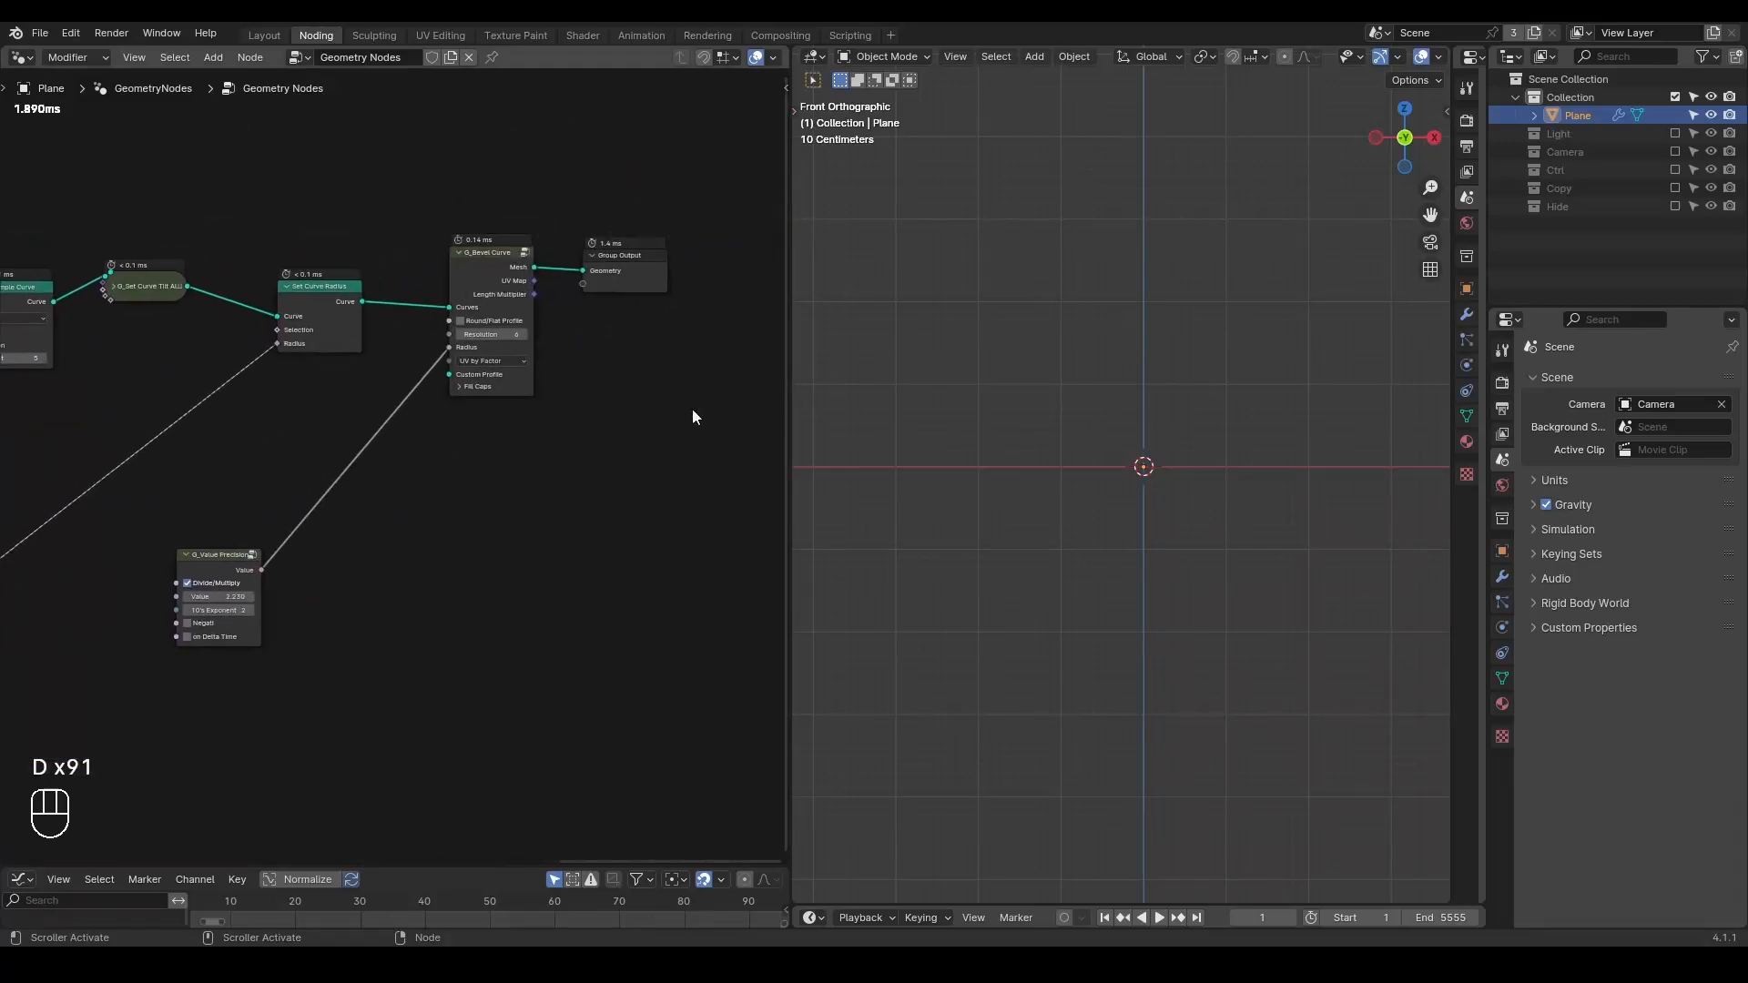
{"action": "left_click_drag", "start_coordinate": [608, 244], "coordinate": [737, 228]}
{"action": "left_click_drag", "start_coordinate": [217, 553], "coordinate": [339, 386]}
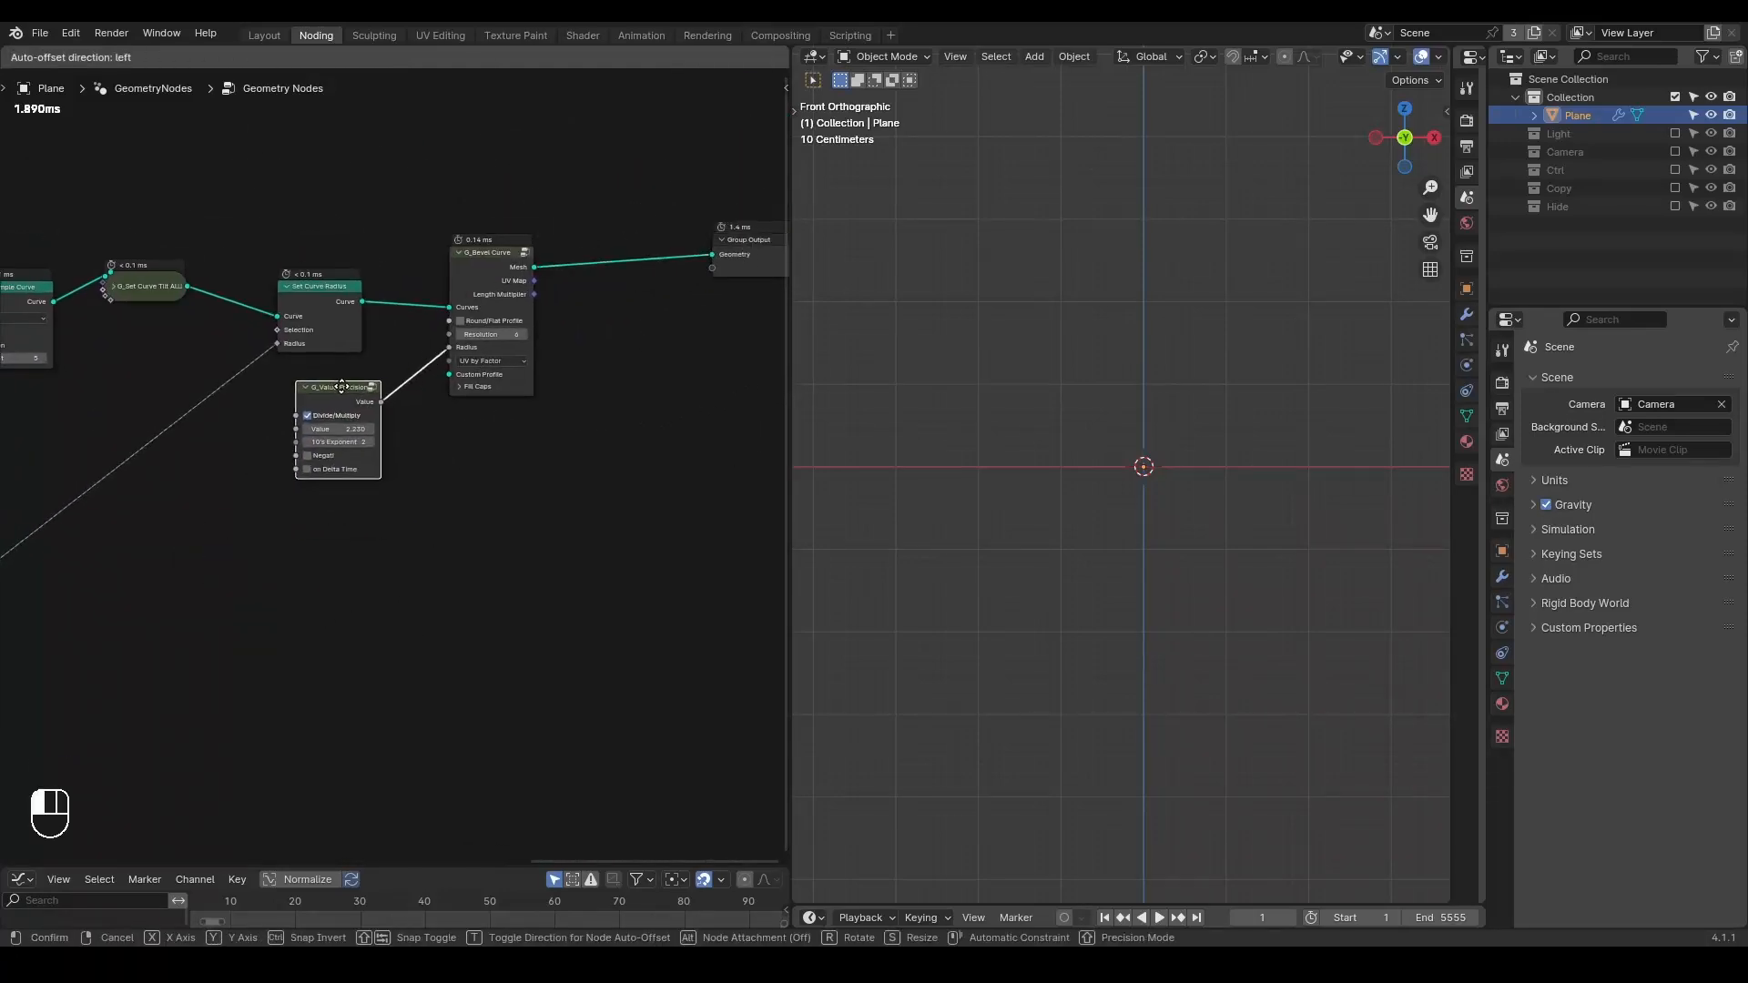
{"action": "scroll", "coordinate": [515, 378], "scroll_direction": "up", "scroll_amount": 2}
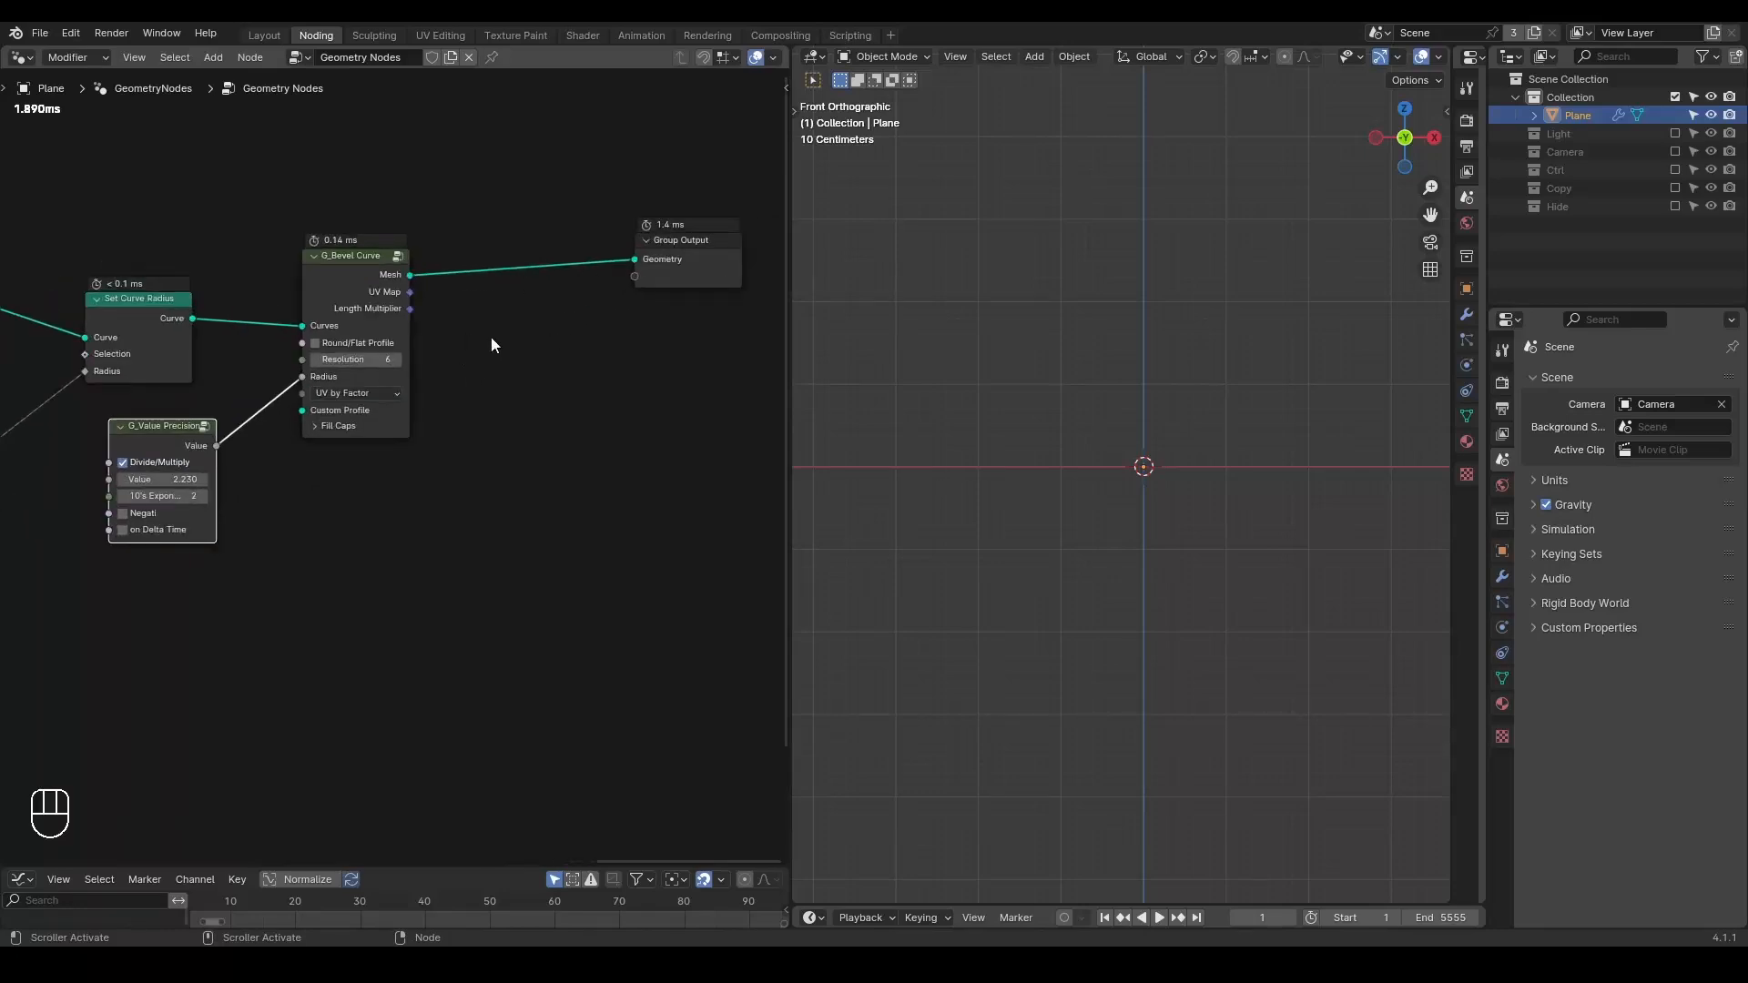
- Play the animation from the first frame and stop it at frame 41
{"action": "key", "text": "ctrl+a"}
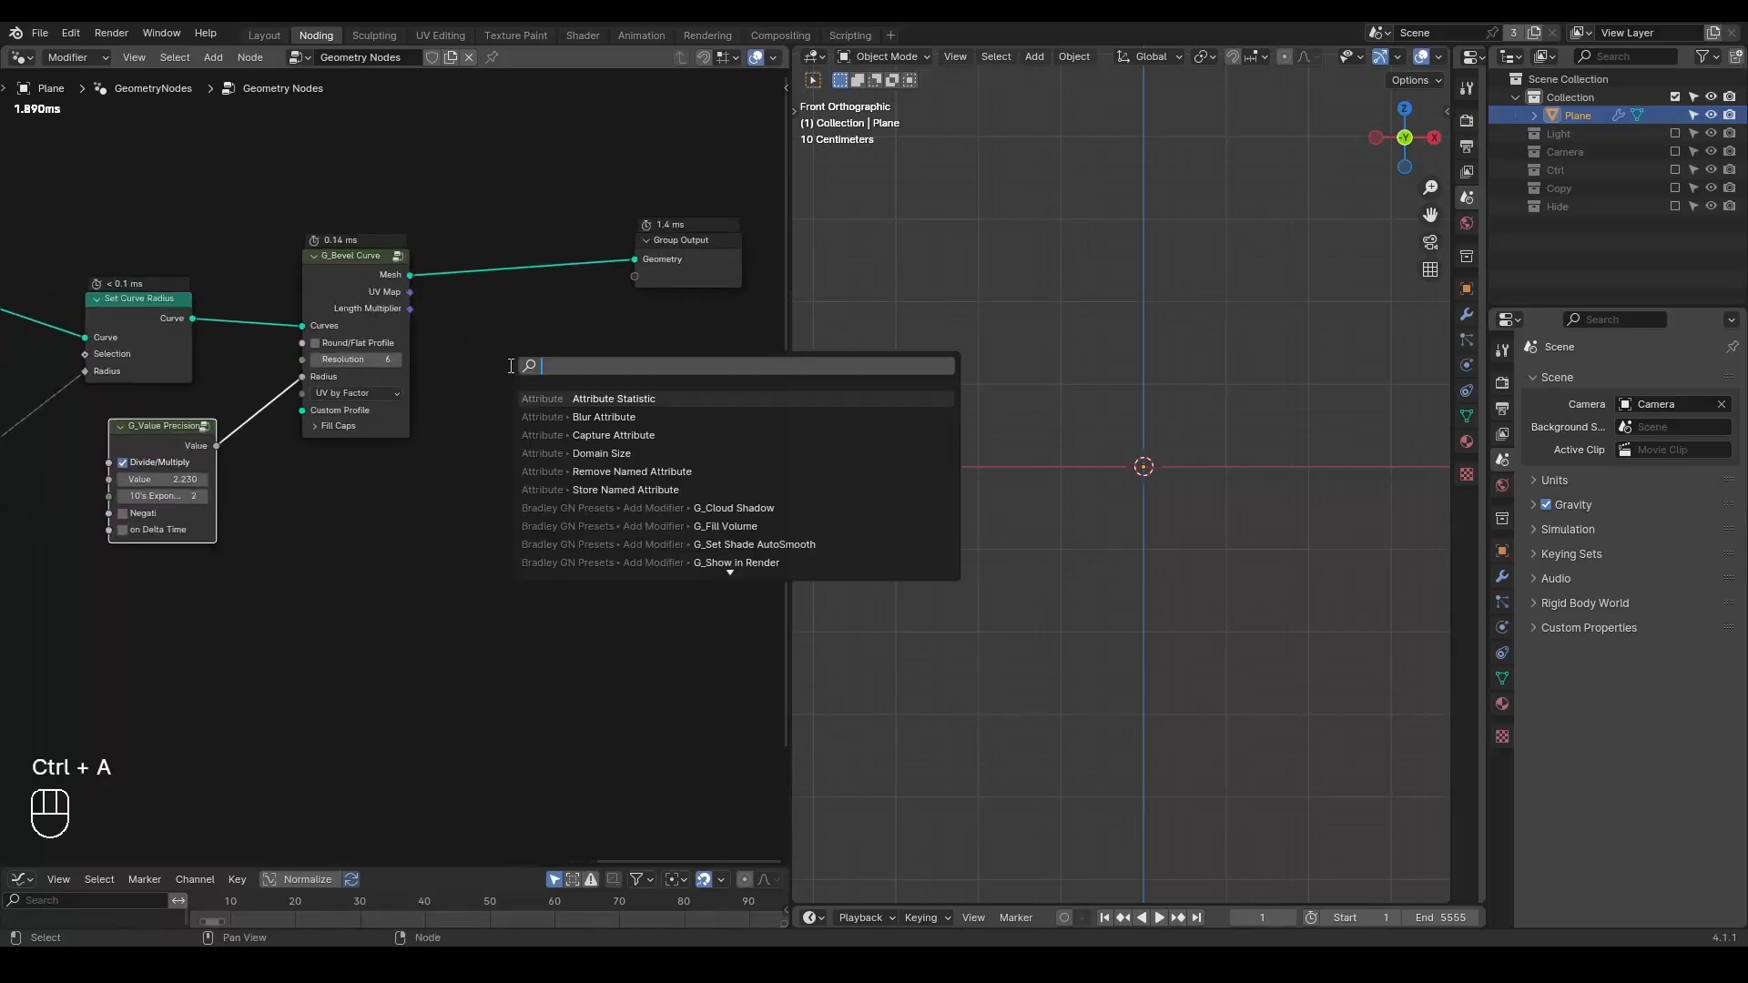
{"action": "key", "text": "space"}
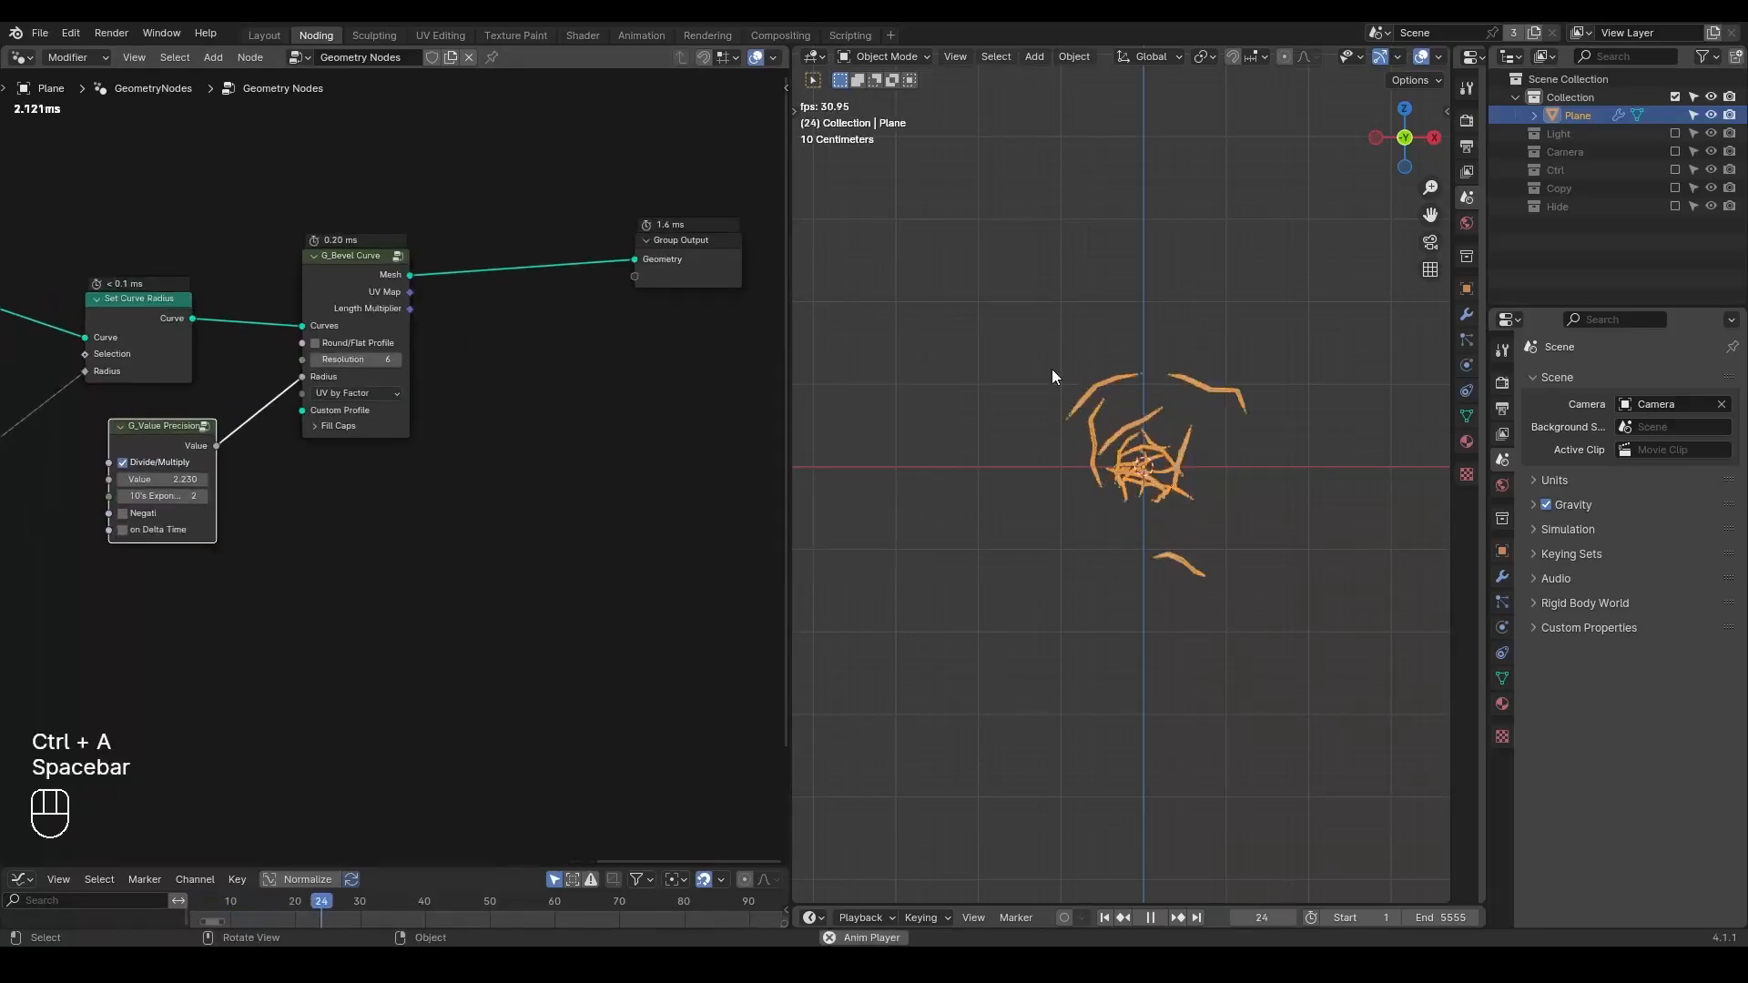
{"action": "key", "text": "space"}
- Insert a G_Show in Render node between G_Bevel Curve and Group Output
{"action": "key", "text": "ctrl+a"}
{"action": "type", "text": "show"}
{"action": "key", "text": "Return"}
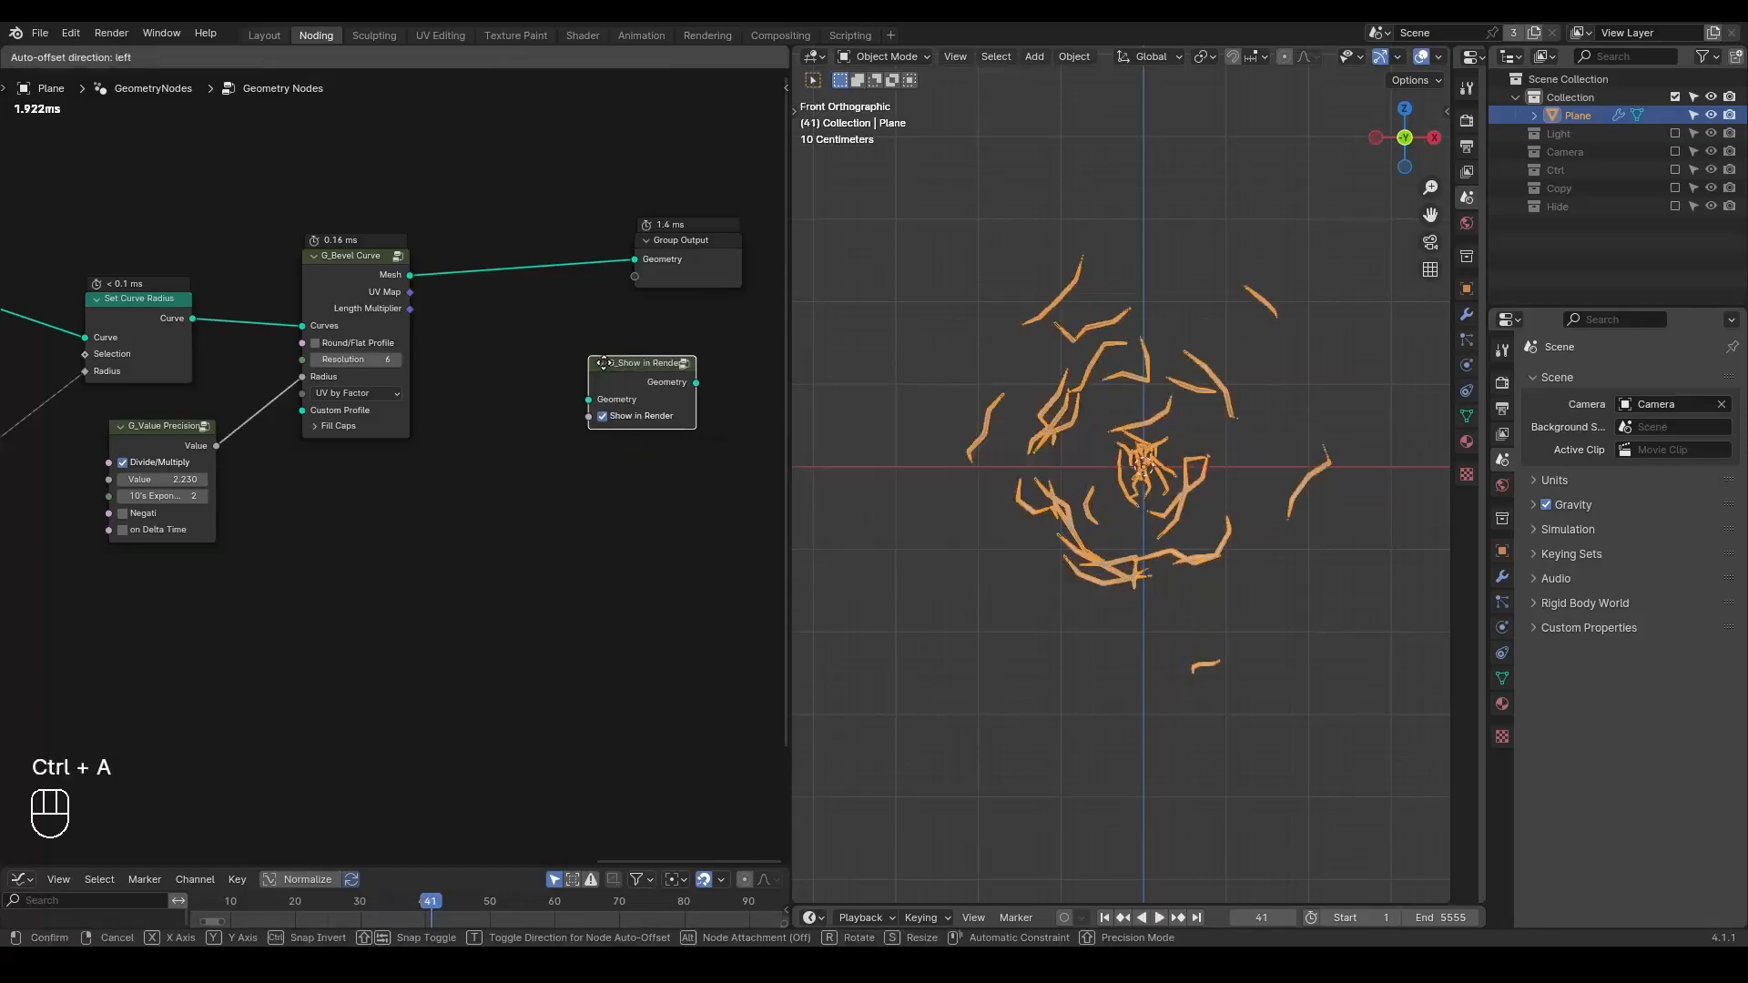
{"action": "left_click", "coordinate": [547, 230]}
- Switch the Show in Render option off and on several times to compare the geometry in the viewport
{"action": "left_click", "coordinate": [505, 288]}
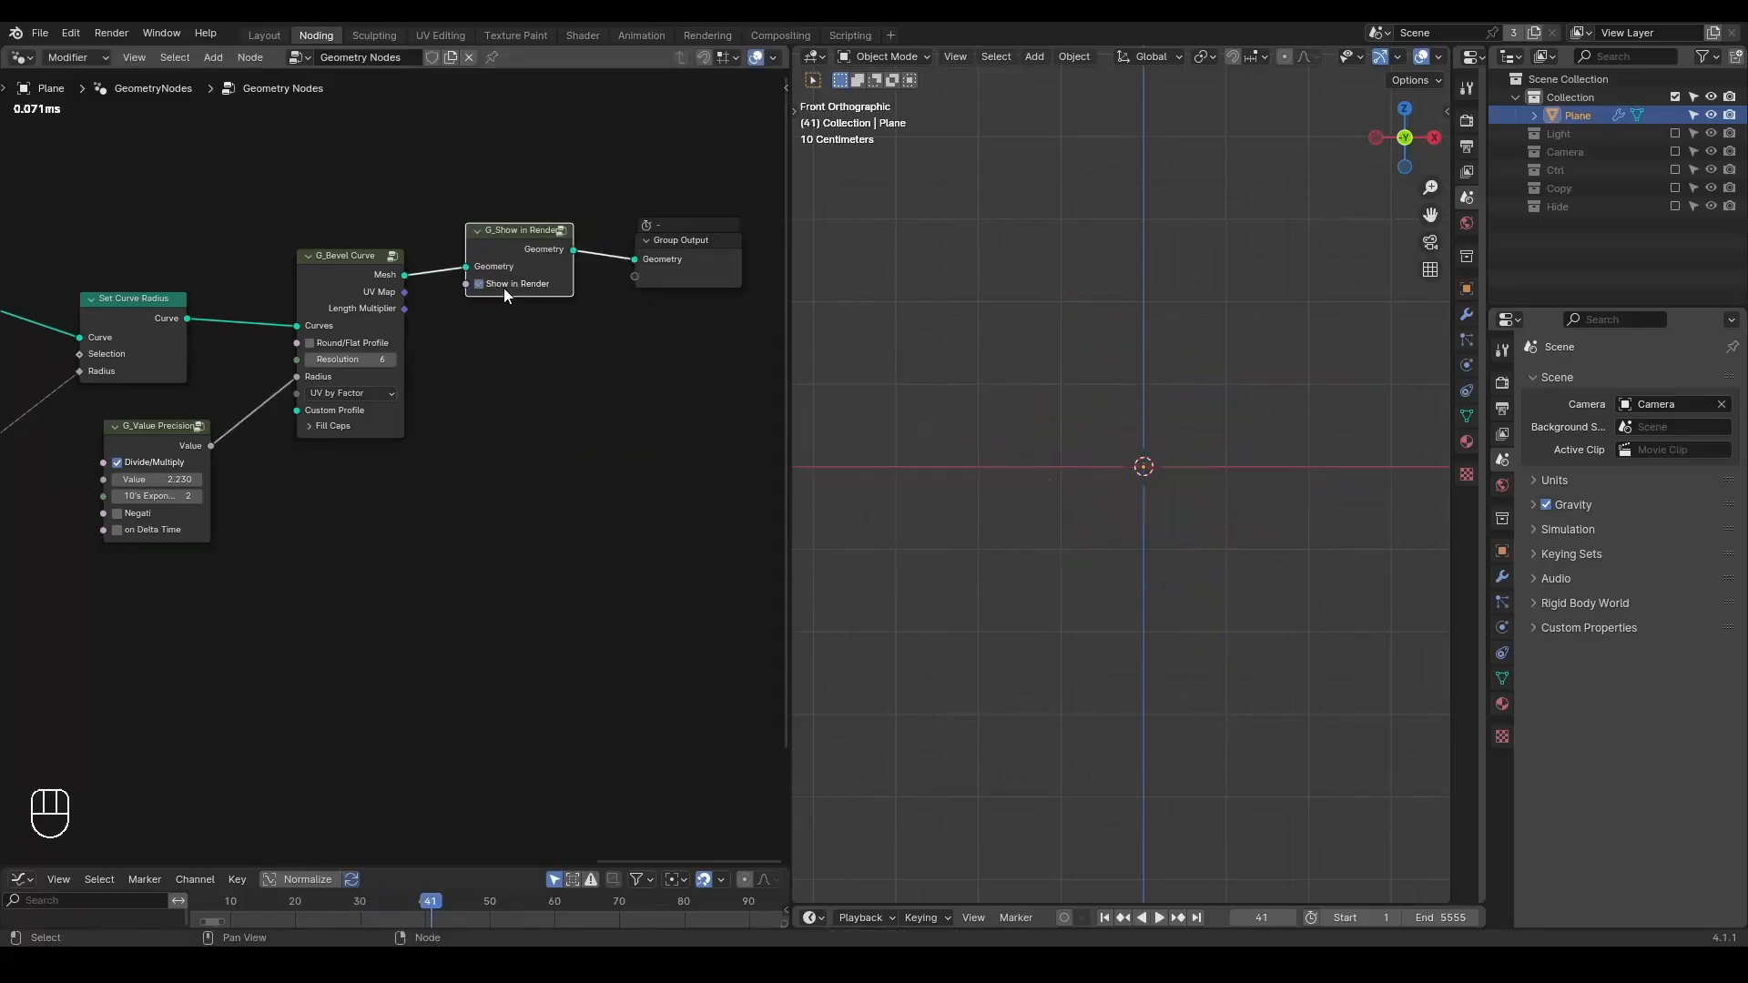
{"action": "left_click", "coordinate": [505, 287]}
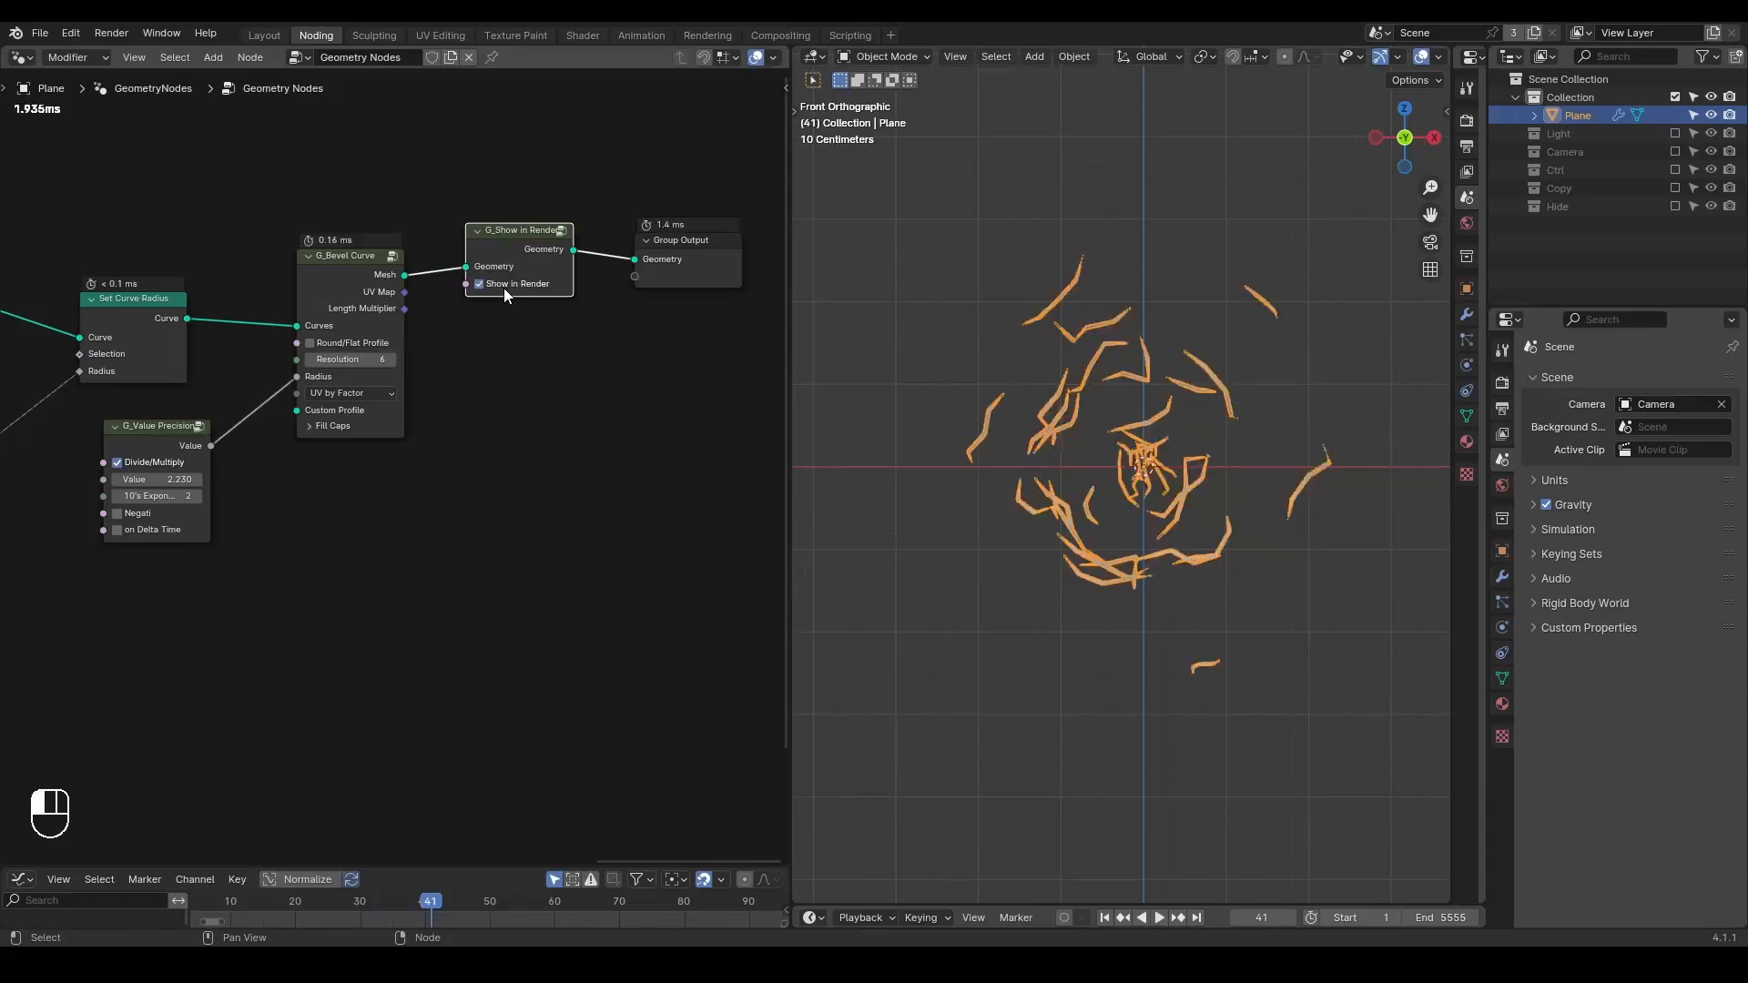
{"action": "left_click", "coordinate": [504, 287]}
{"action": "left_click", "coordinate": [504, 288]}
{"action": "left_click", "coordinate": [504, 288]}
{"action": "left_click", "coordinate": [504, 288]}
- Insert a Switch node between G_Show in Render and Group Output, and mute G_Show in Render
{"action": "middle_click_drag", "start_coordinate": [559, 213], "coordinate": [488, 265]}
{"action": "scroll", "coordinate": [539, 261], "scroll_direction": "up", "scroll_amount": 1}
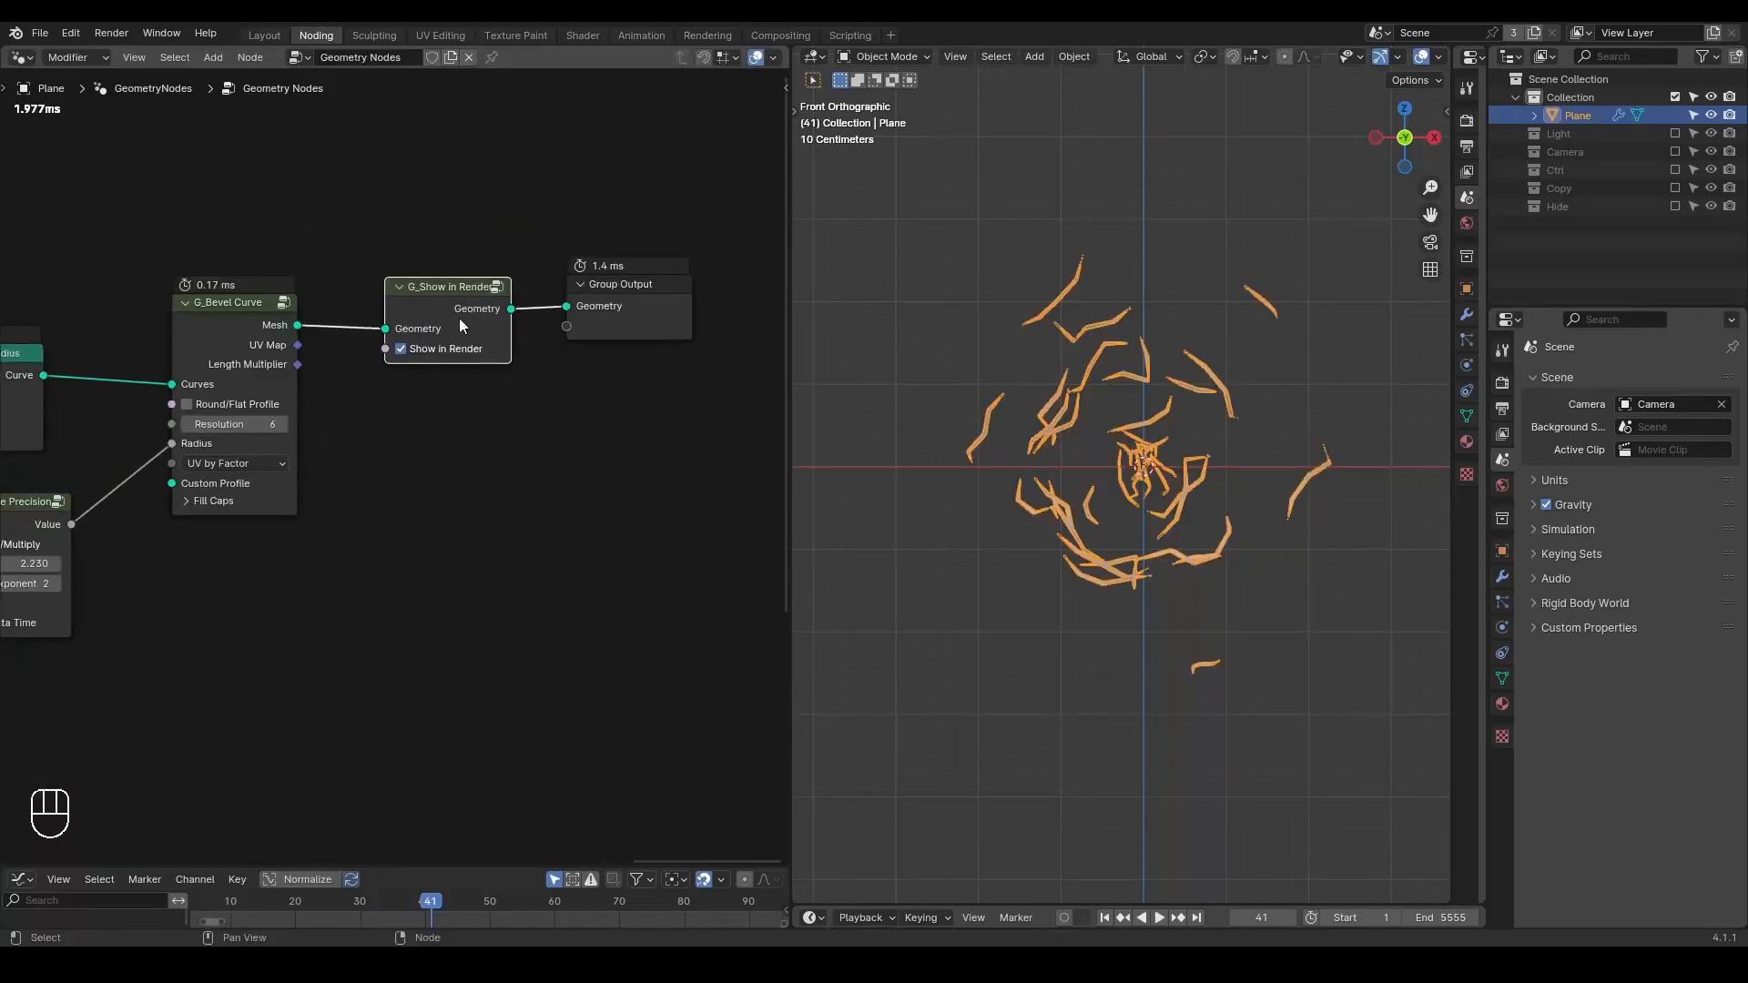
{"action": "key", "text": "ctrl+a"}
{"action": "type", "text": "switch"}
{"action": "key", "text": "Return"}
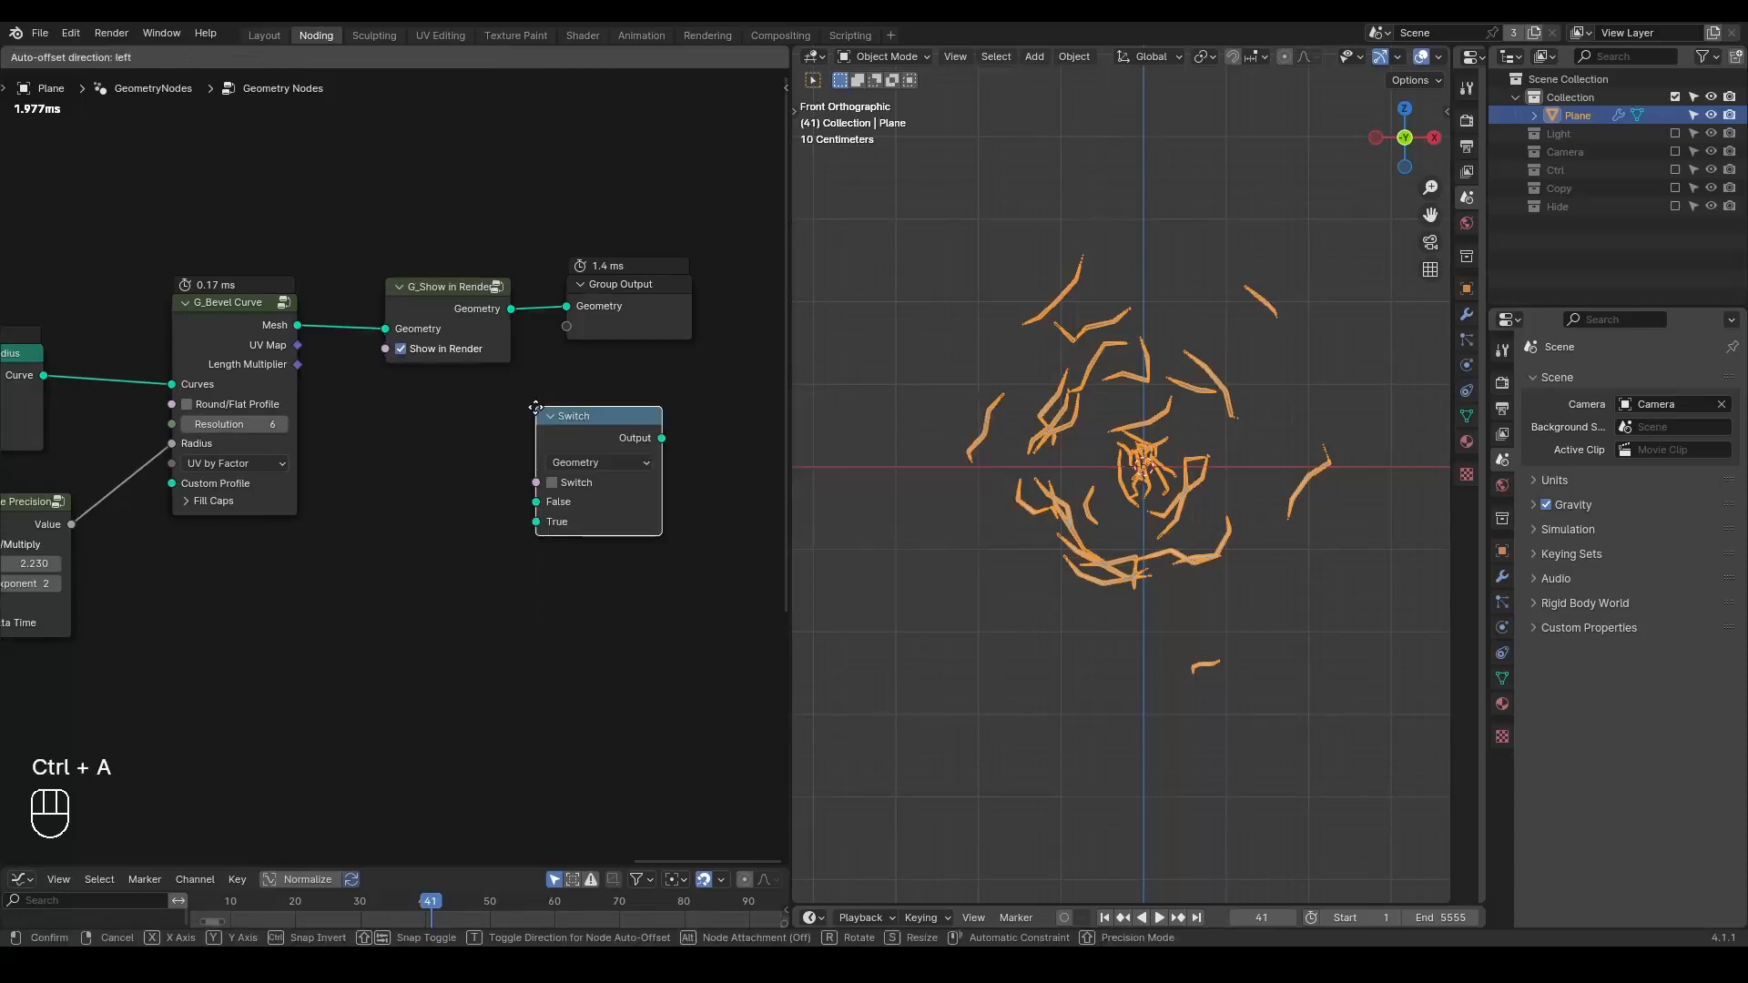
{"action": "left_click", "coordinate": [369, 253]}
{"action": "left_click", "coordinate": [273, 305]}
{"action": "key", "text": "m"}
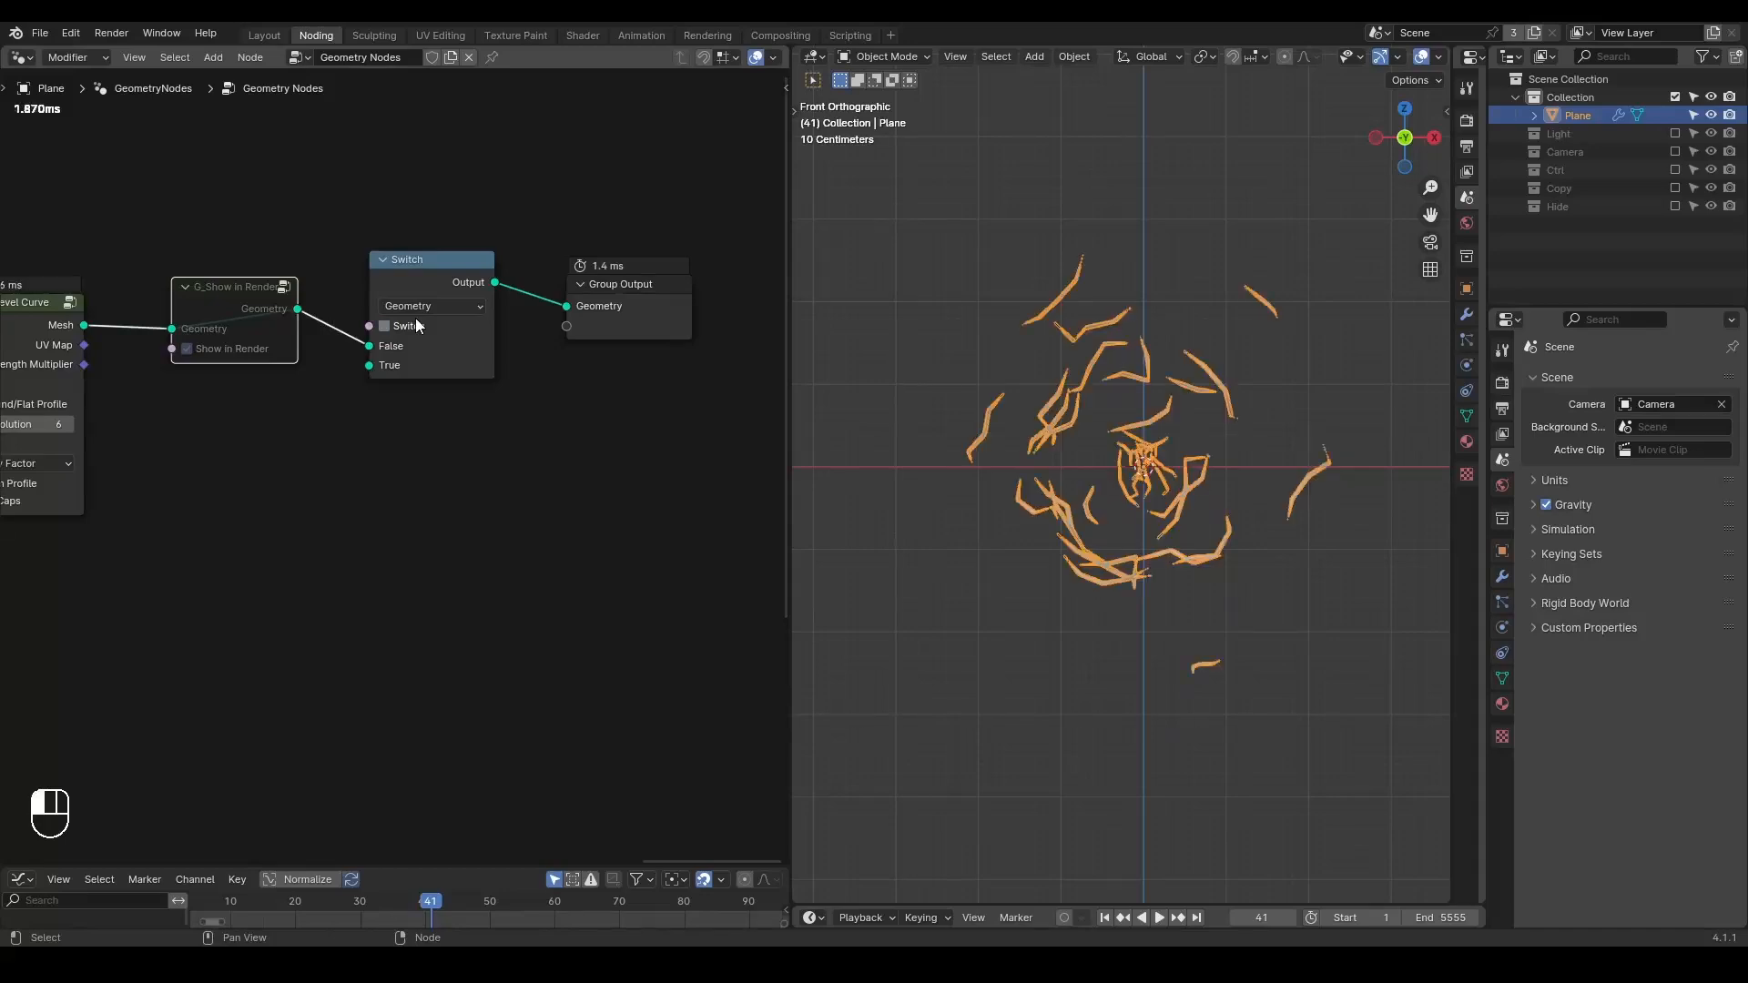
- Add a Position node below G_Show in Render and connect it to the Switch node's Switch input
{"action": "scroll", "coordinate": [496, 466], "scroll_direction": "up", "scroll_amount": 1}
{"action": "left_click", "coordinate": [589, 249]}
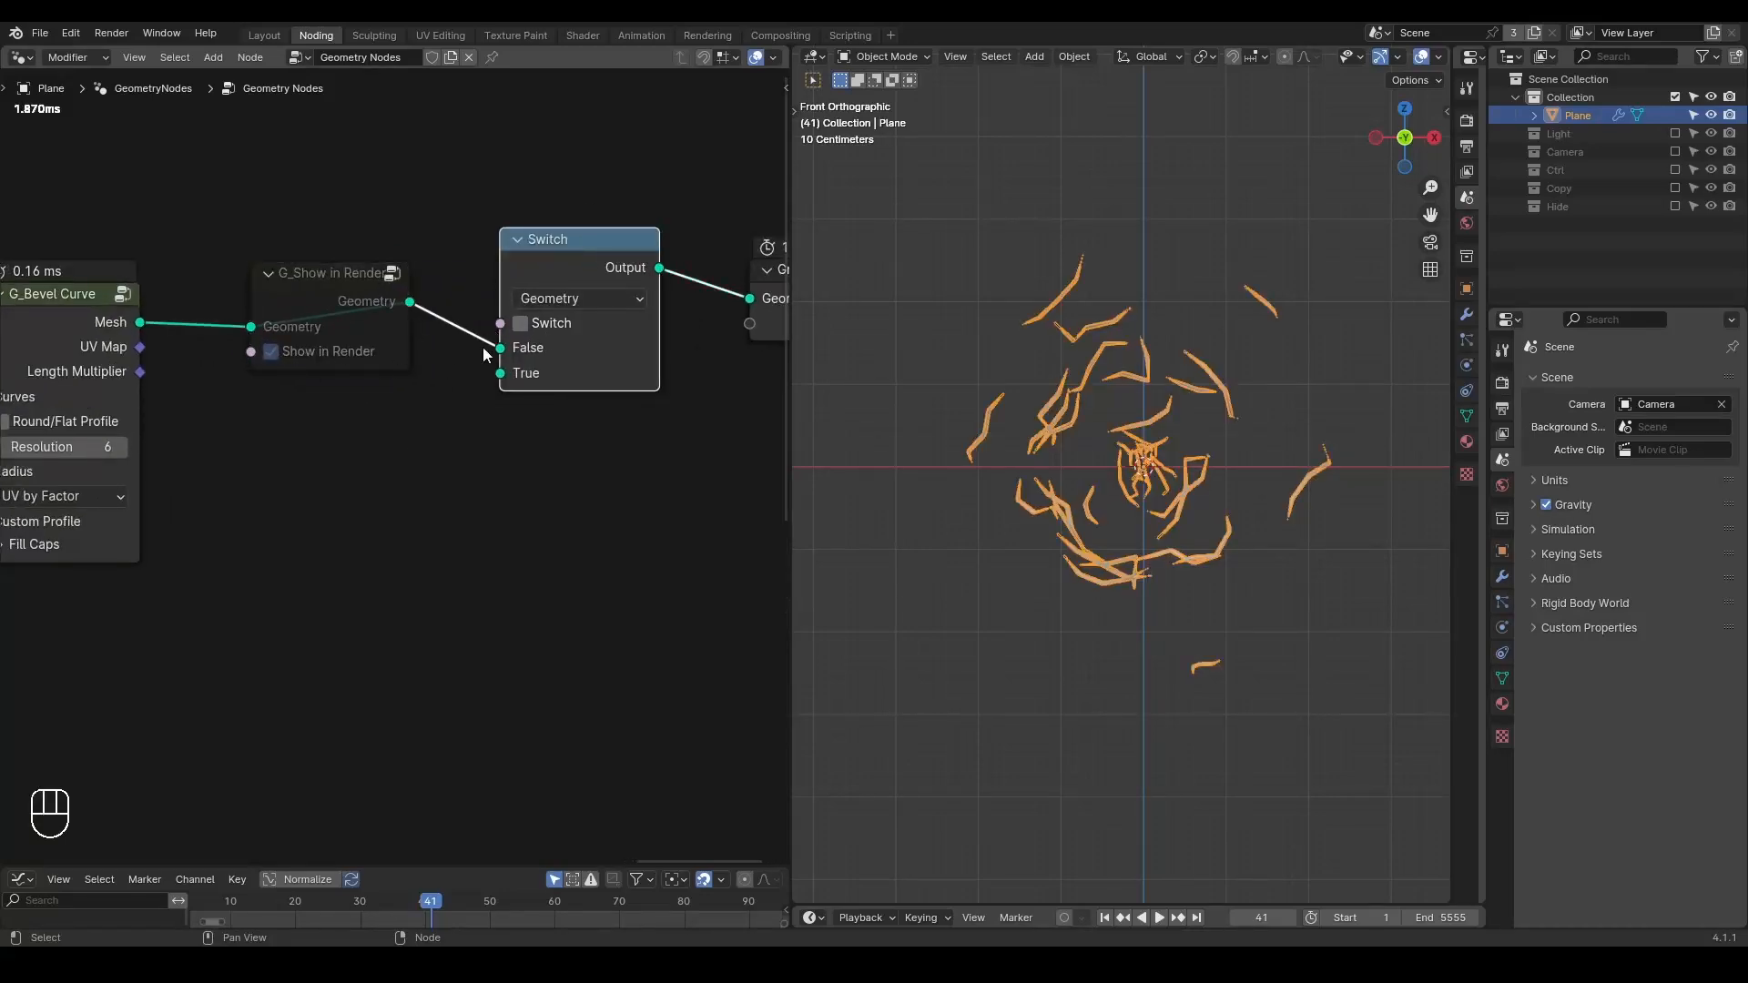
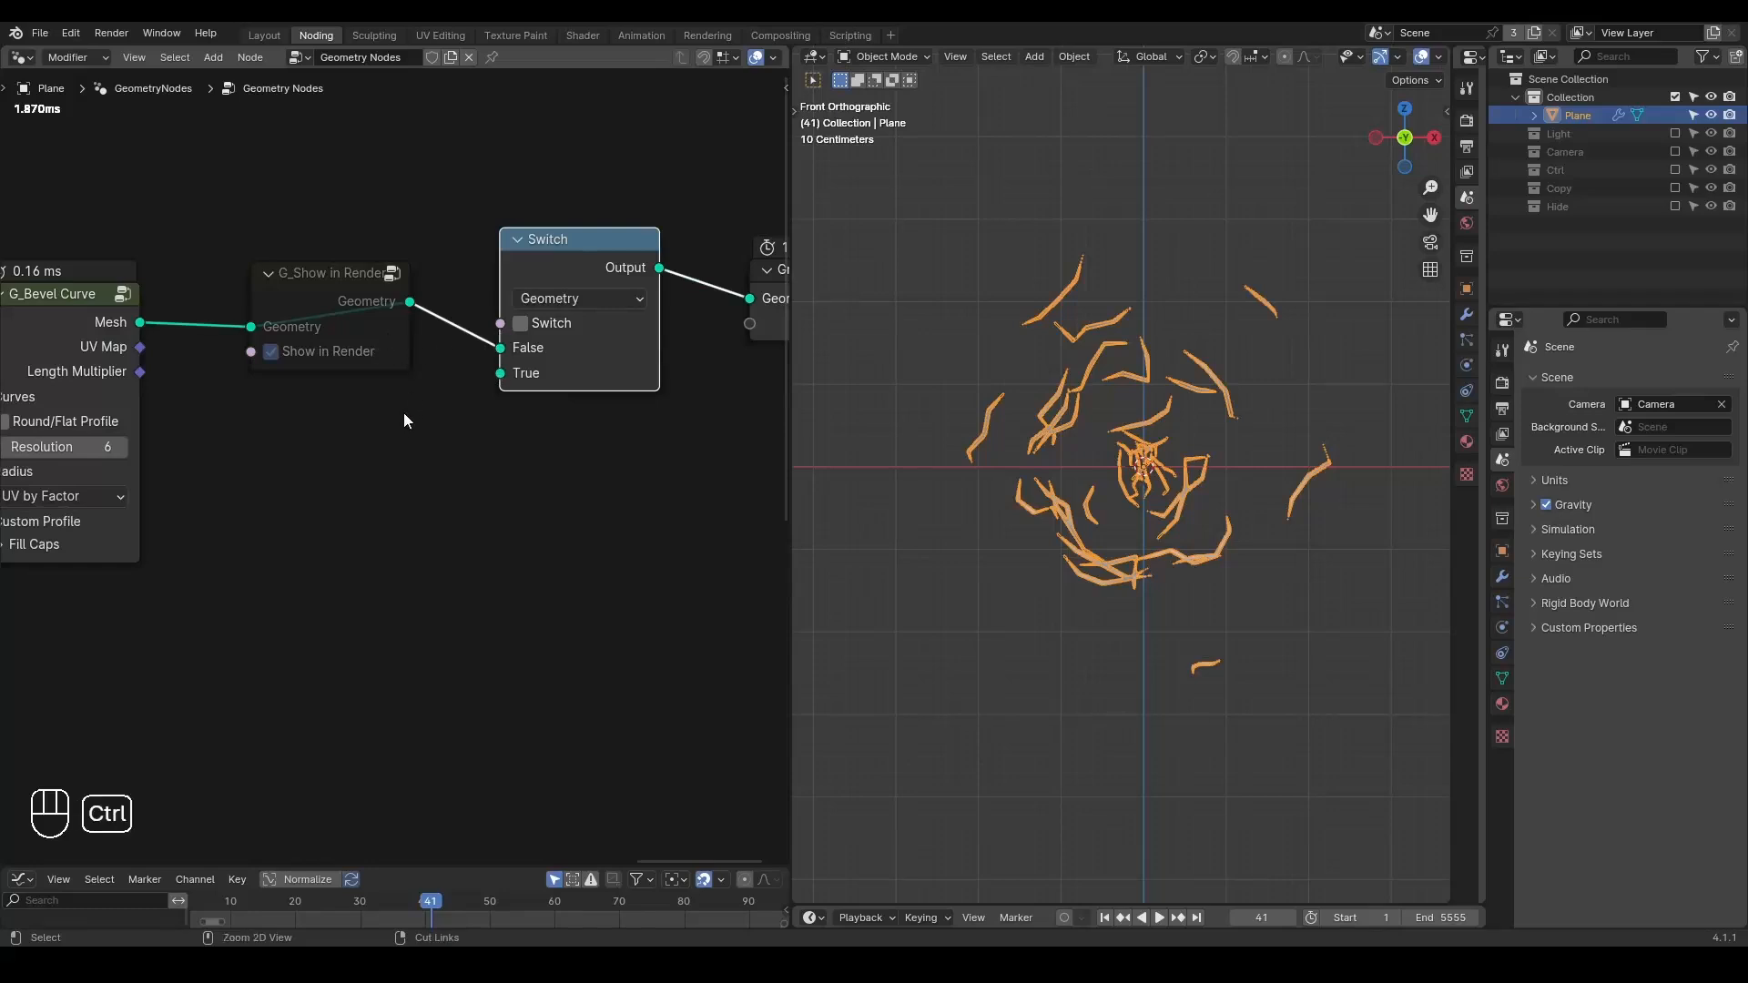
{"action": "key", "text": "ctrl+a"}
{"action": "type", "text": "position"}
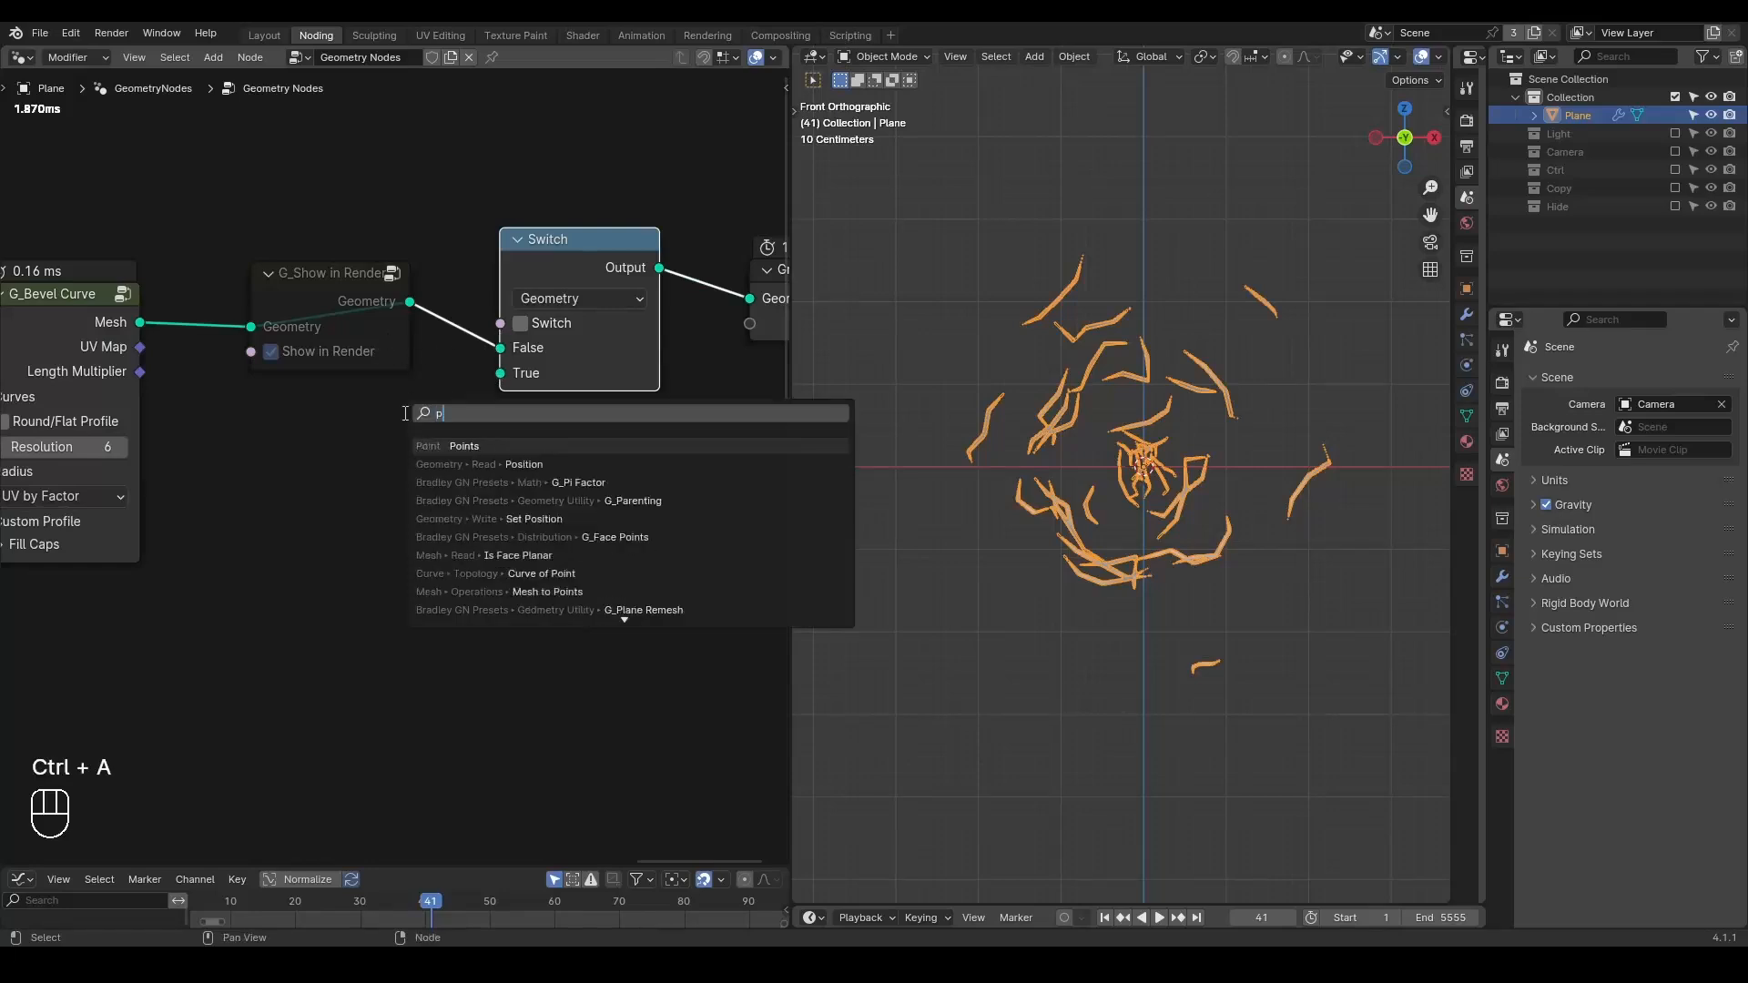
{"action": "key", "text": "Return"}
{"action": "left_click_drag", "start_coordinate": [390, 467], "coordinate": [500, 324]}
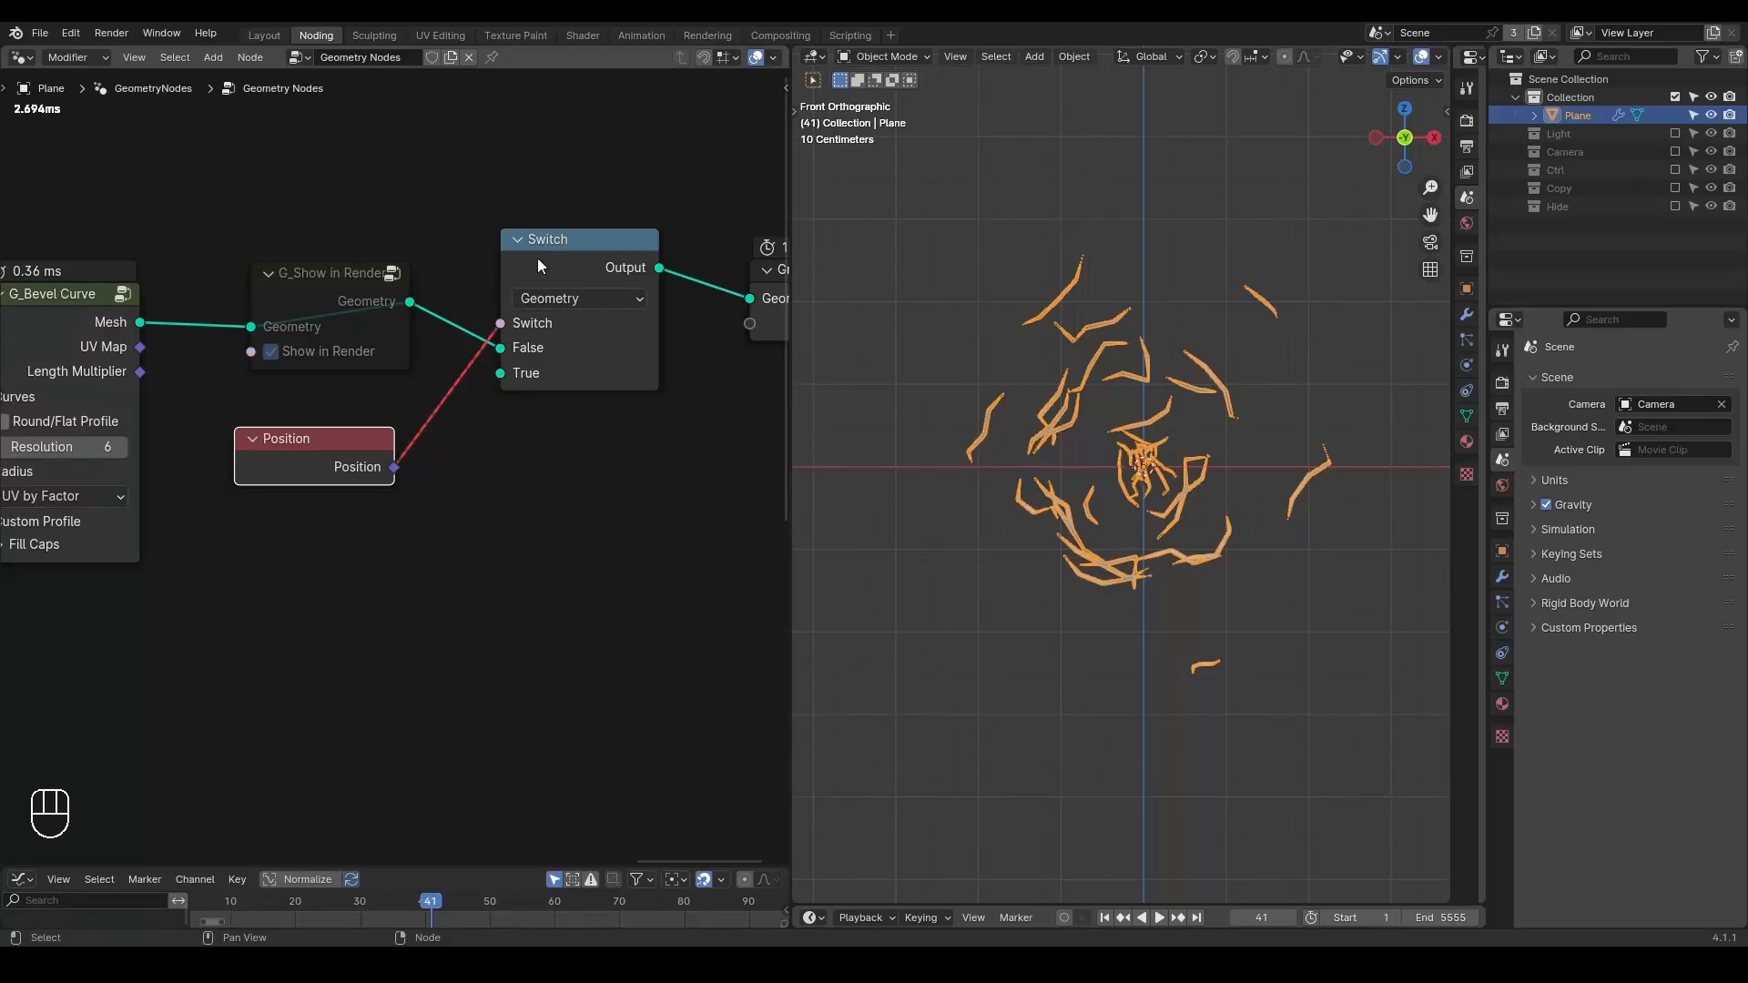
- Delete the Switch and Position nodes while keeping G_Show in Render connected to Group Output
{"action": "left_click", "coordinate": [567, 261]}
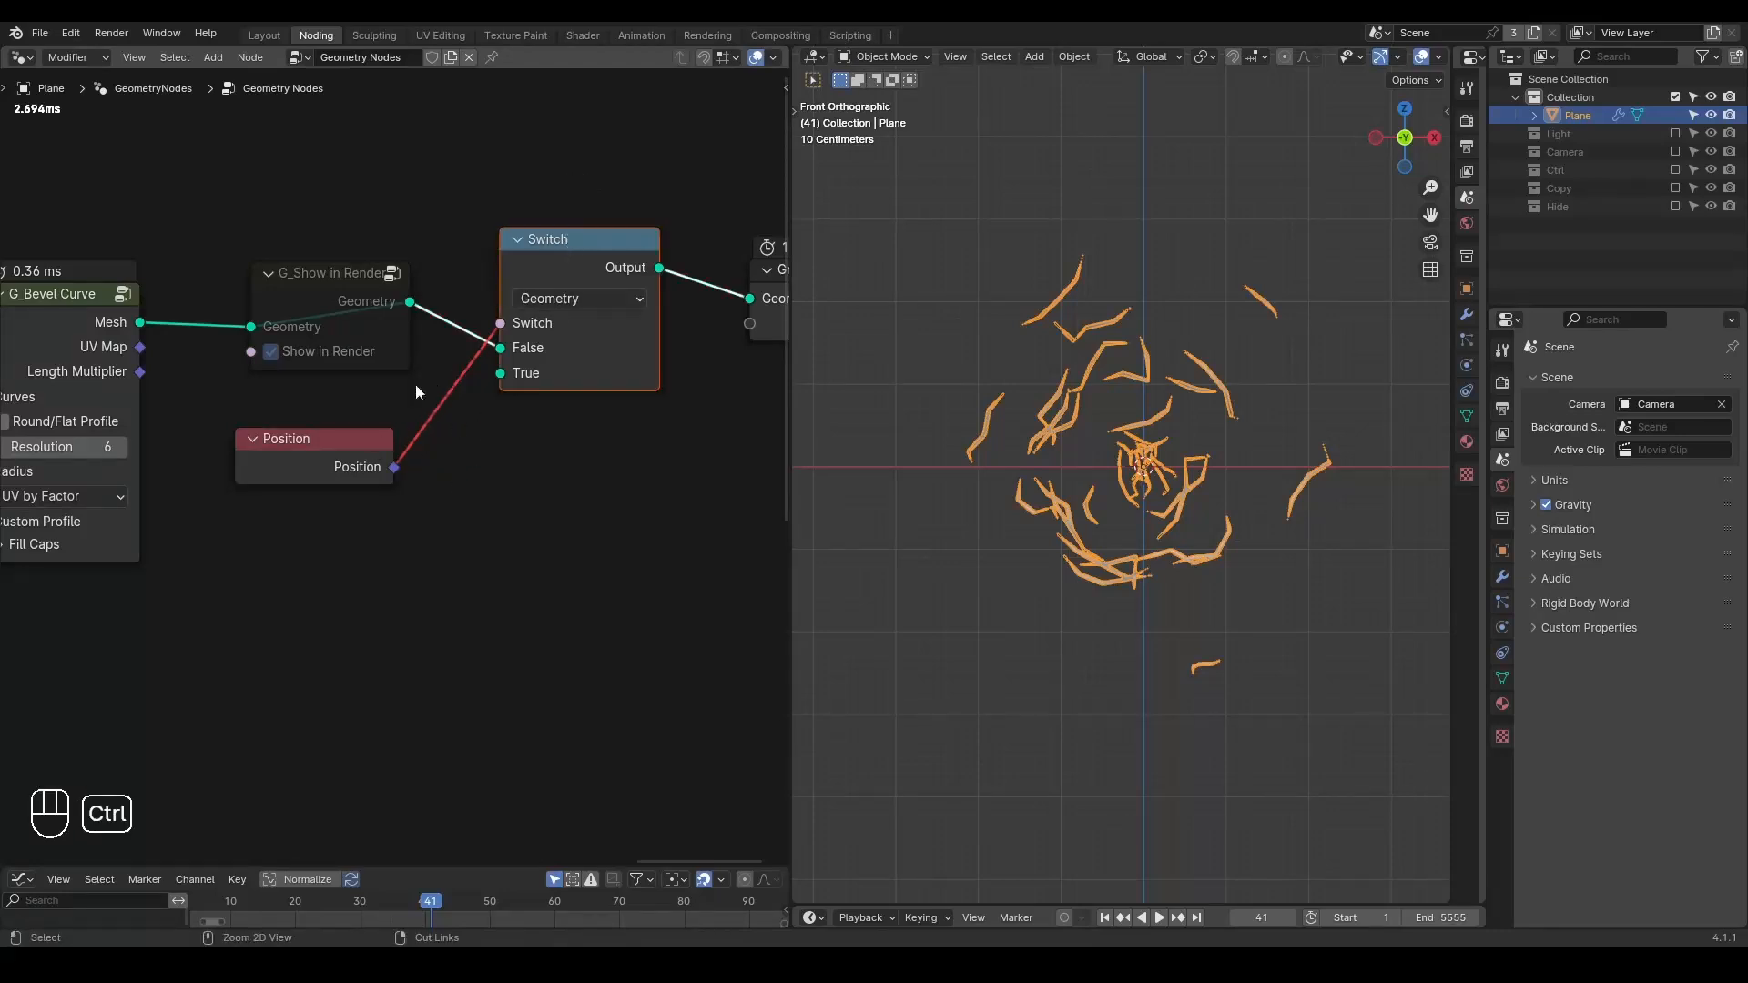
{"action": "key", "text": "ctrl+x"}
{"action": "left_click", "coordinate": [368, 450]}
{"action": "key", "text": "ctrl+x"}
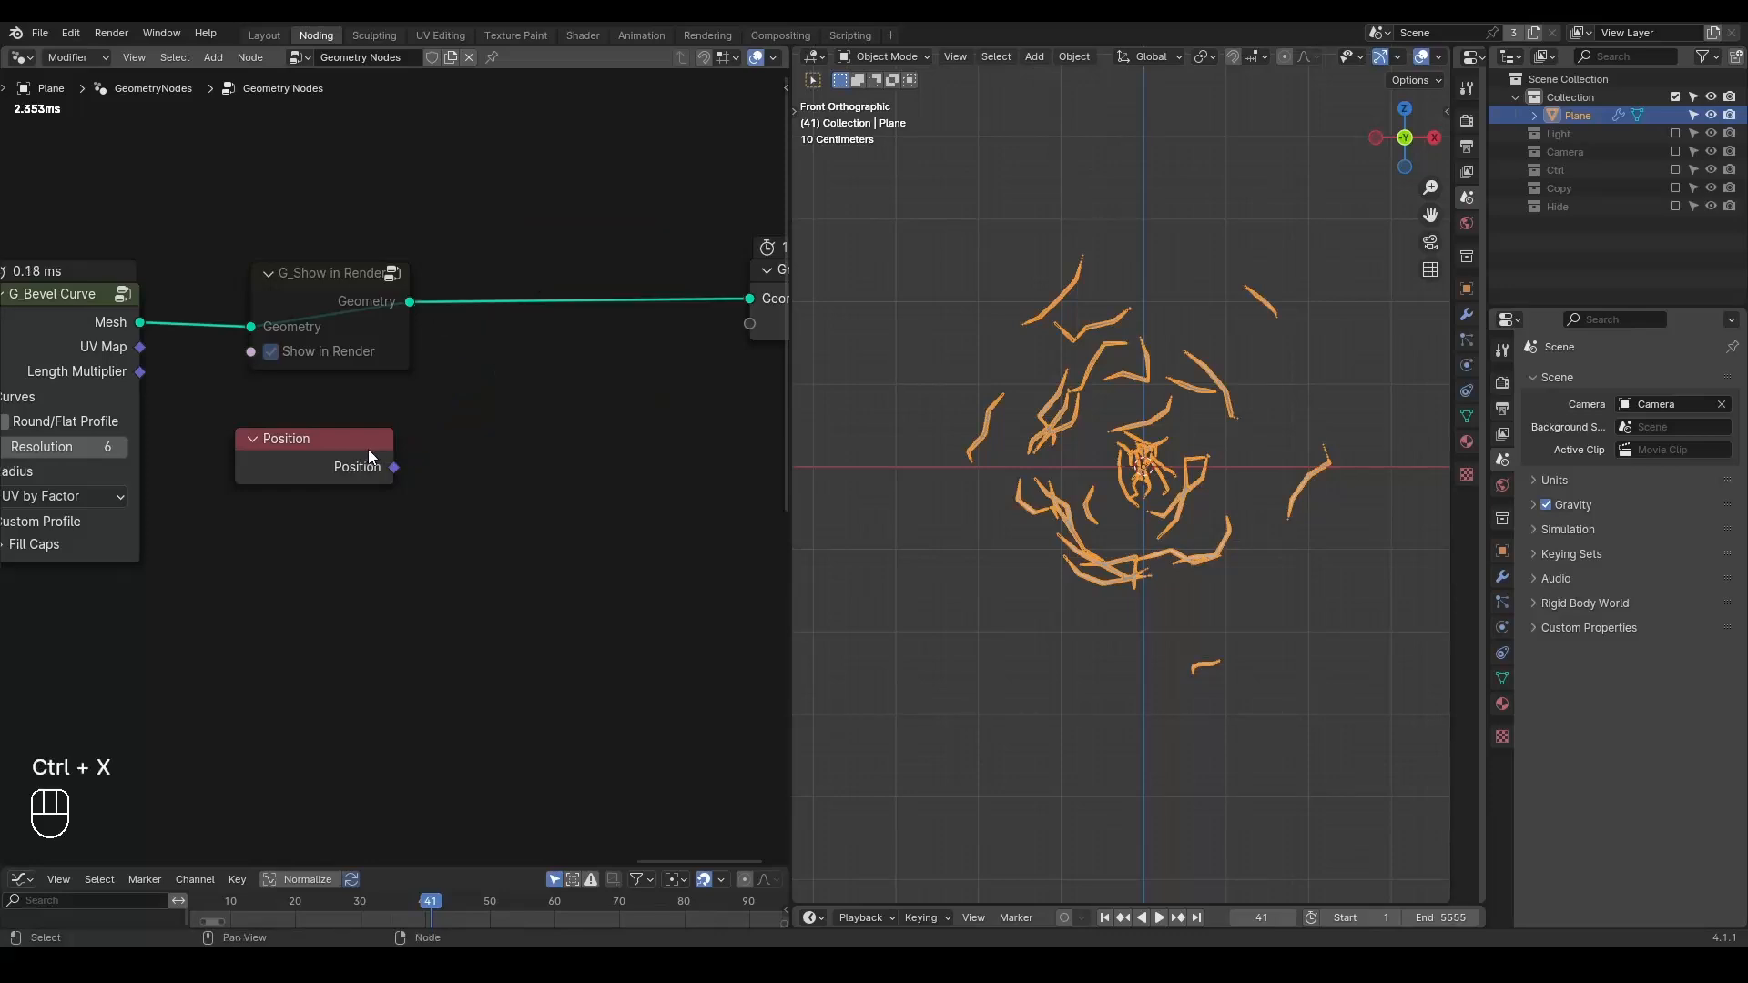
- Move G_Show in Render midway between its neighbours, unmute it, and toggle its Show in Render option repeatedly, leaving it enabled
{"action": "left_click_drag", "start_coordinate": [329, 293], "coordinate": [434, 279]}
{"action": "key", "text": "m"}
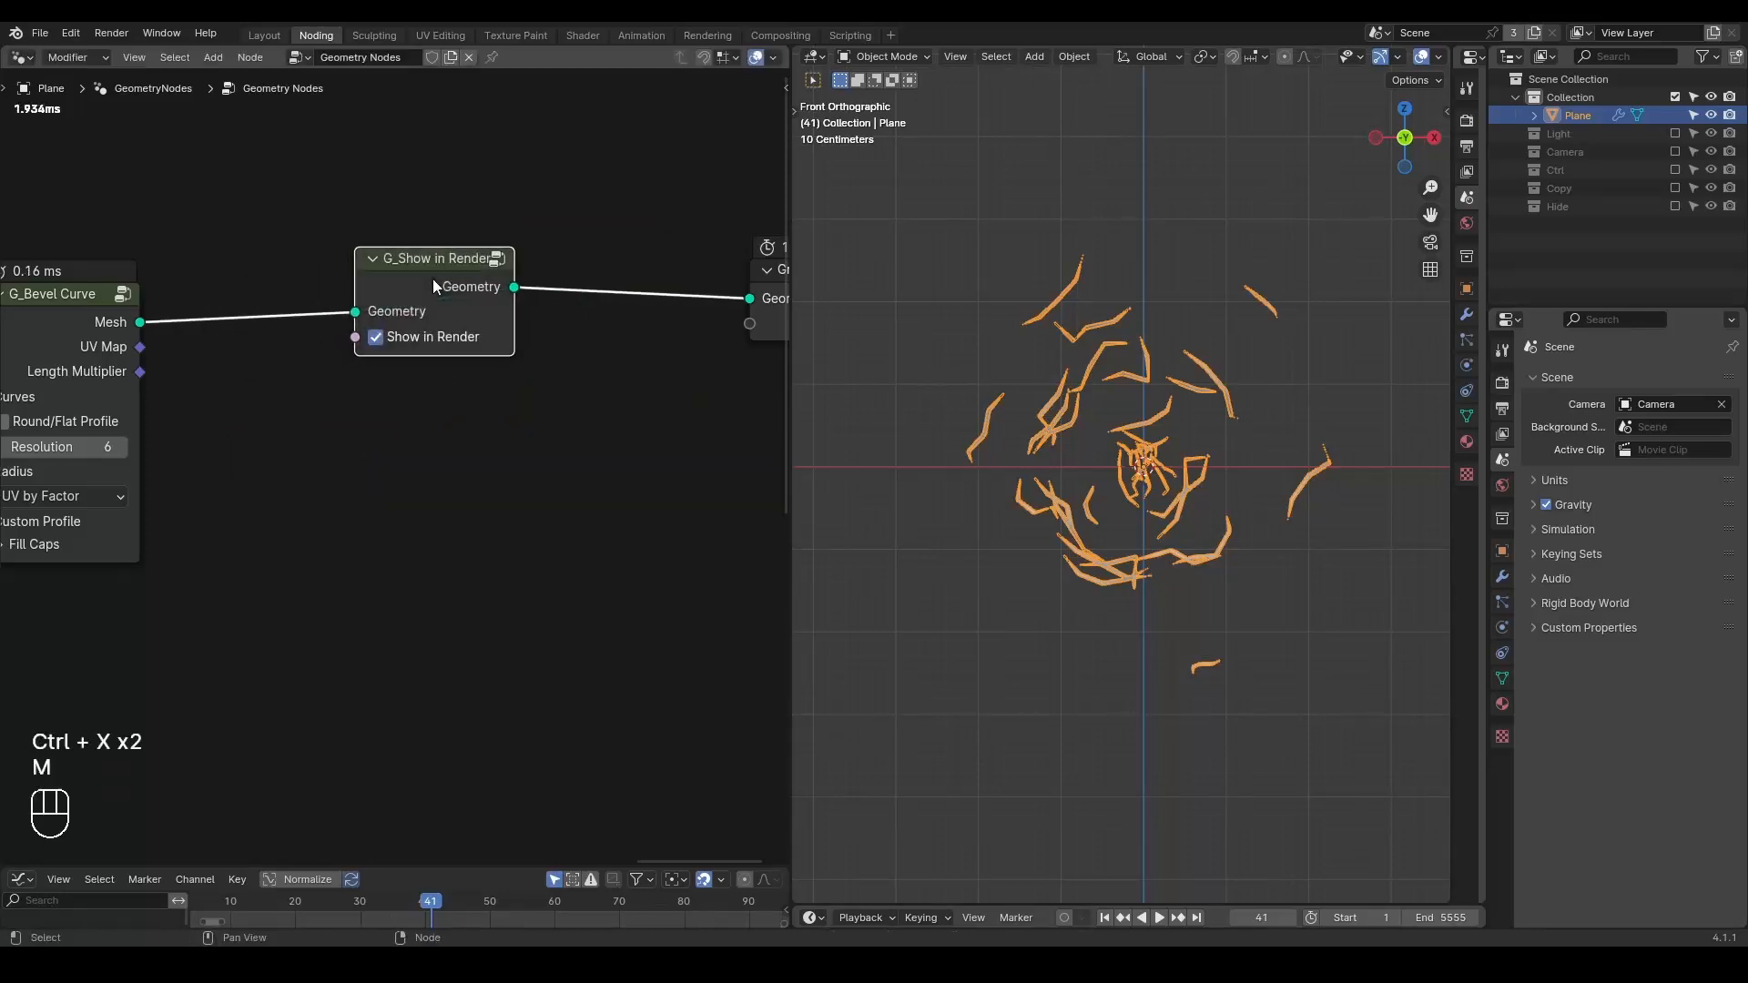
{"action": "left_click", "coordinate": [377, 337]}
{"action": "left_click", "coordinate": [377, 337]}
{"action": "left_click", "coordinate": [377, 338]}
{"action": "left_click", "coordinate": [377, 338]}
{"action": "left_click", "coordinate": [377, 338]}
{"action": "left_click", "coordinate": [381, 336]}
{"action": "left_click", "coordinate": [380, 336]}
{"action": "left_click", "coordinate": [380, 336]}
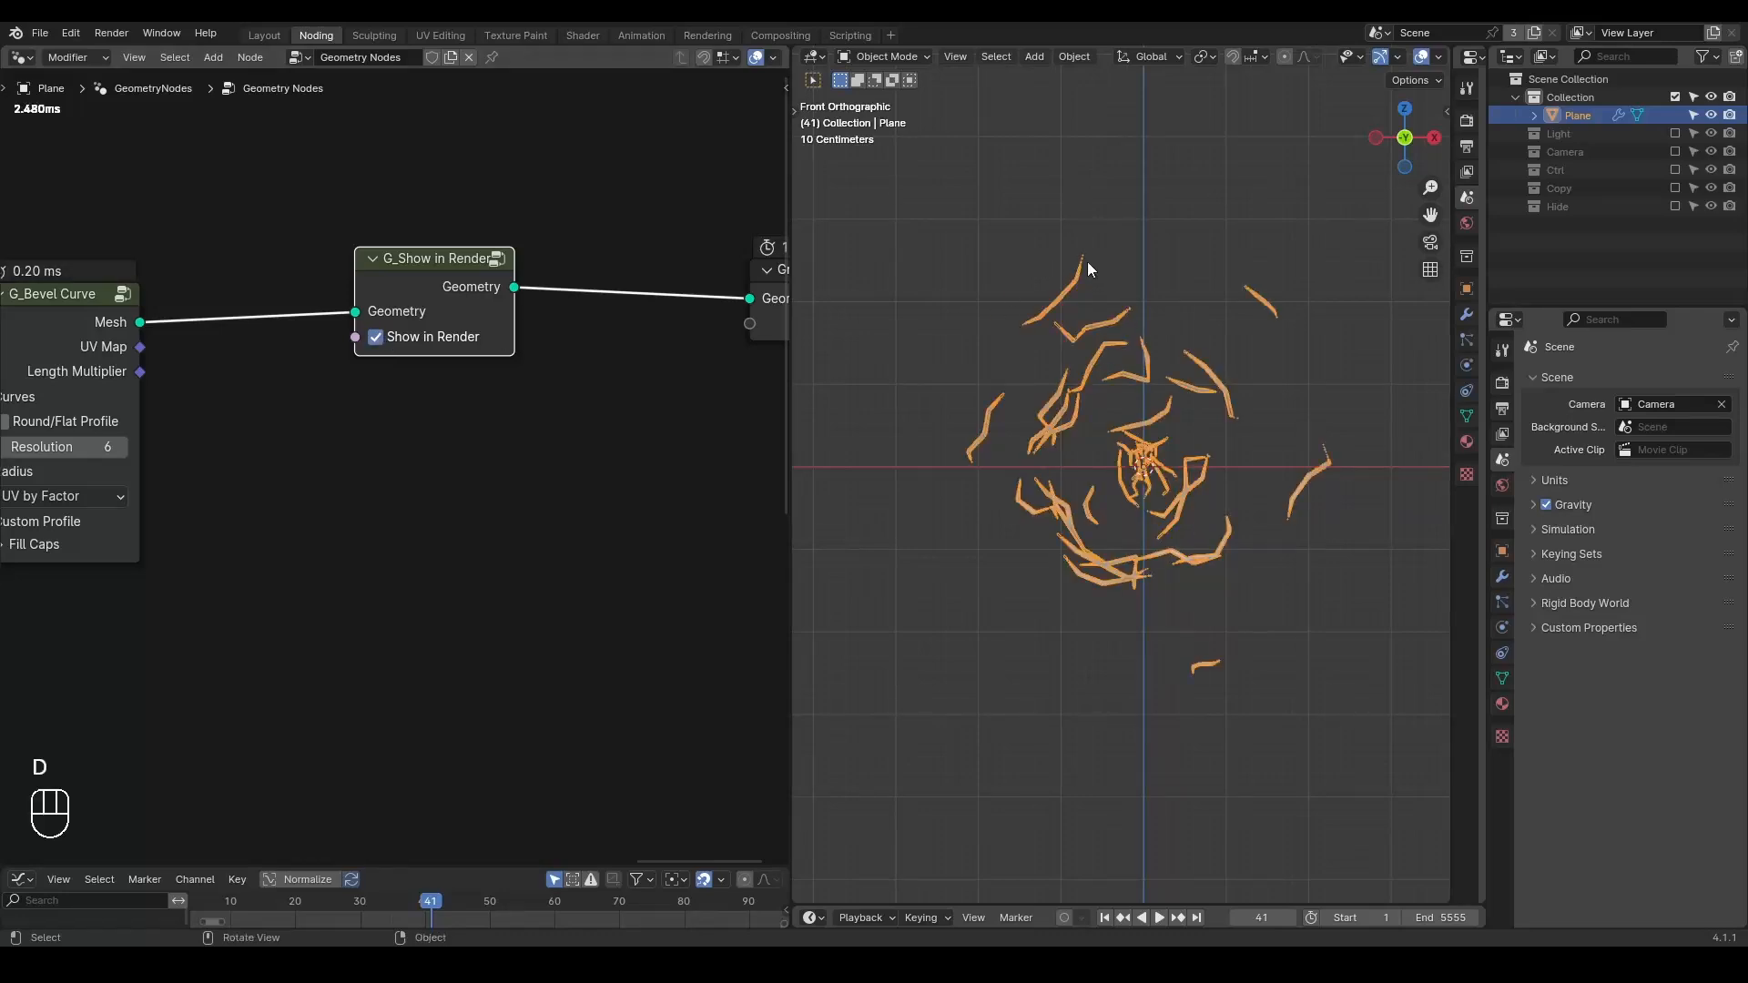
- Draw annotation strokes in the viewport along several of the individual lines
{"action": "left_click_drag", "start_coordinate": [1058, 310], "coordinate": [1053, 315]}
{"action": "mouse_move", "coordinate": [1006, 394]}
{"action": "left_mouse_down"}
{"action": "mouse_move", "coordinate": [967, 448]}
{"action": "mouse_move", "coordinate": [1083, 535]}
{"action": "left_mouse_up"}
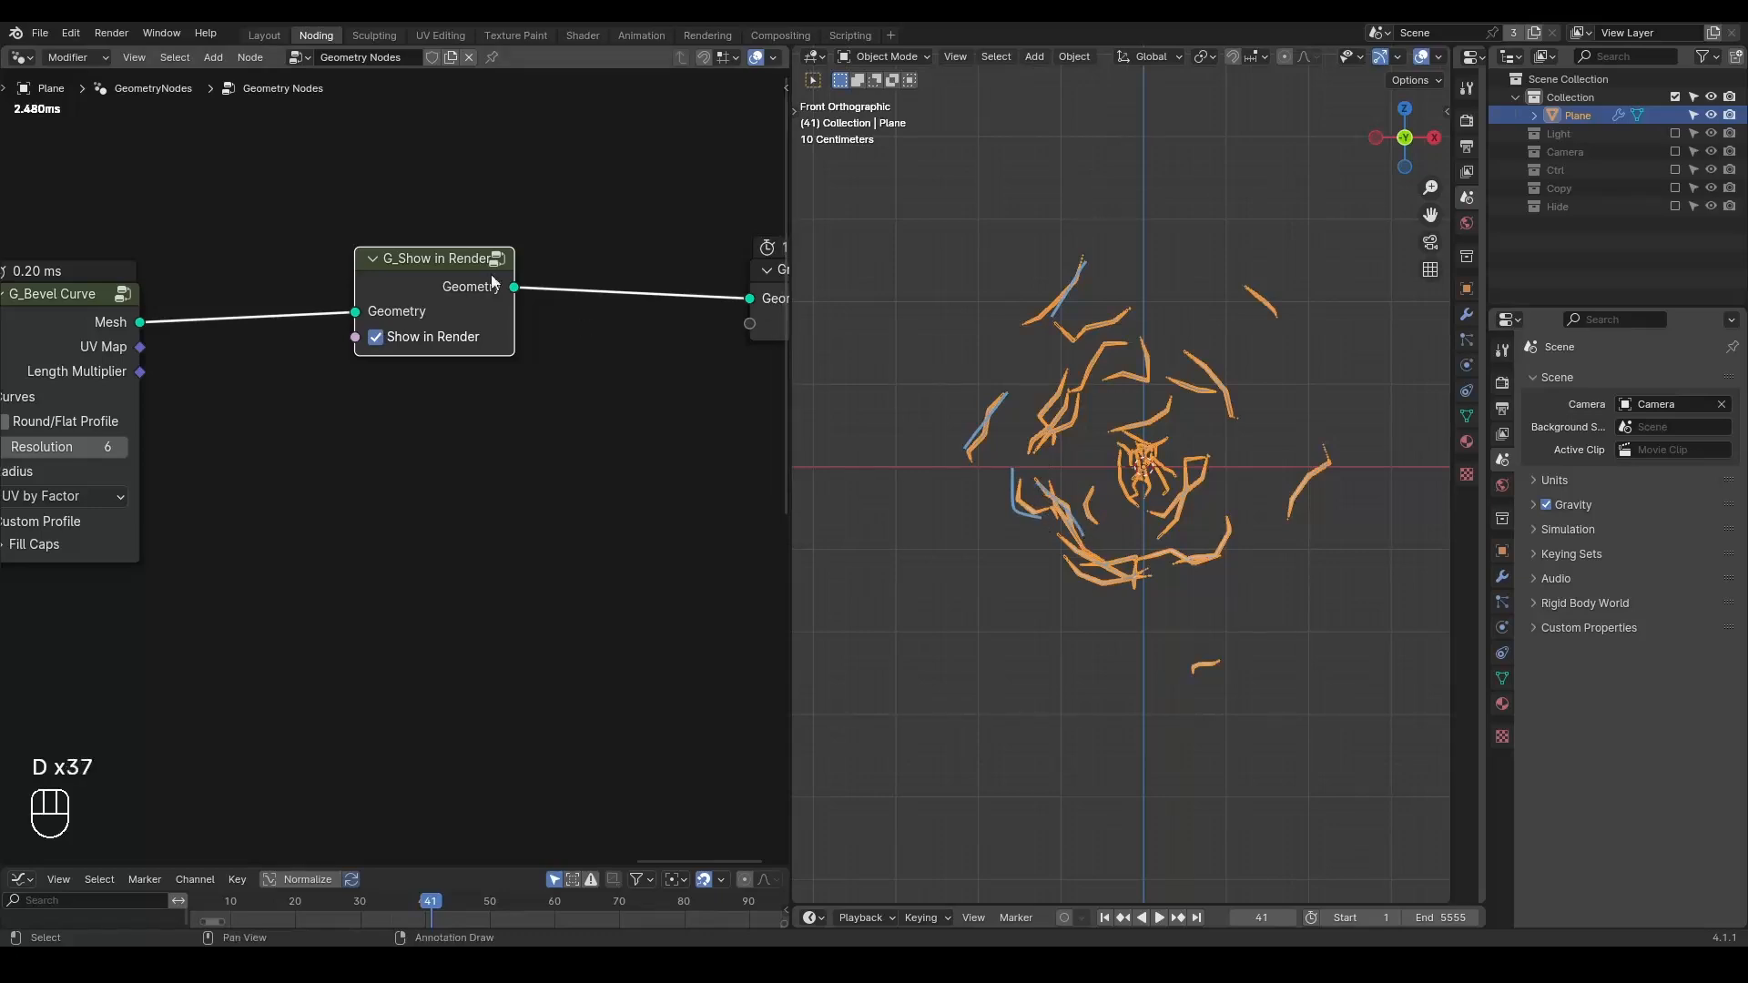
- Delete G_Show in Render while keeping G_Bevel Curve connected to Group Output, and search the nodes to add for "separate"
{"action": "key", "text": "x"}
{"action": "left_click", "coordinate": [108, 310], "text": "alt+shift"}
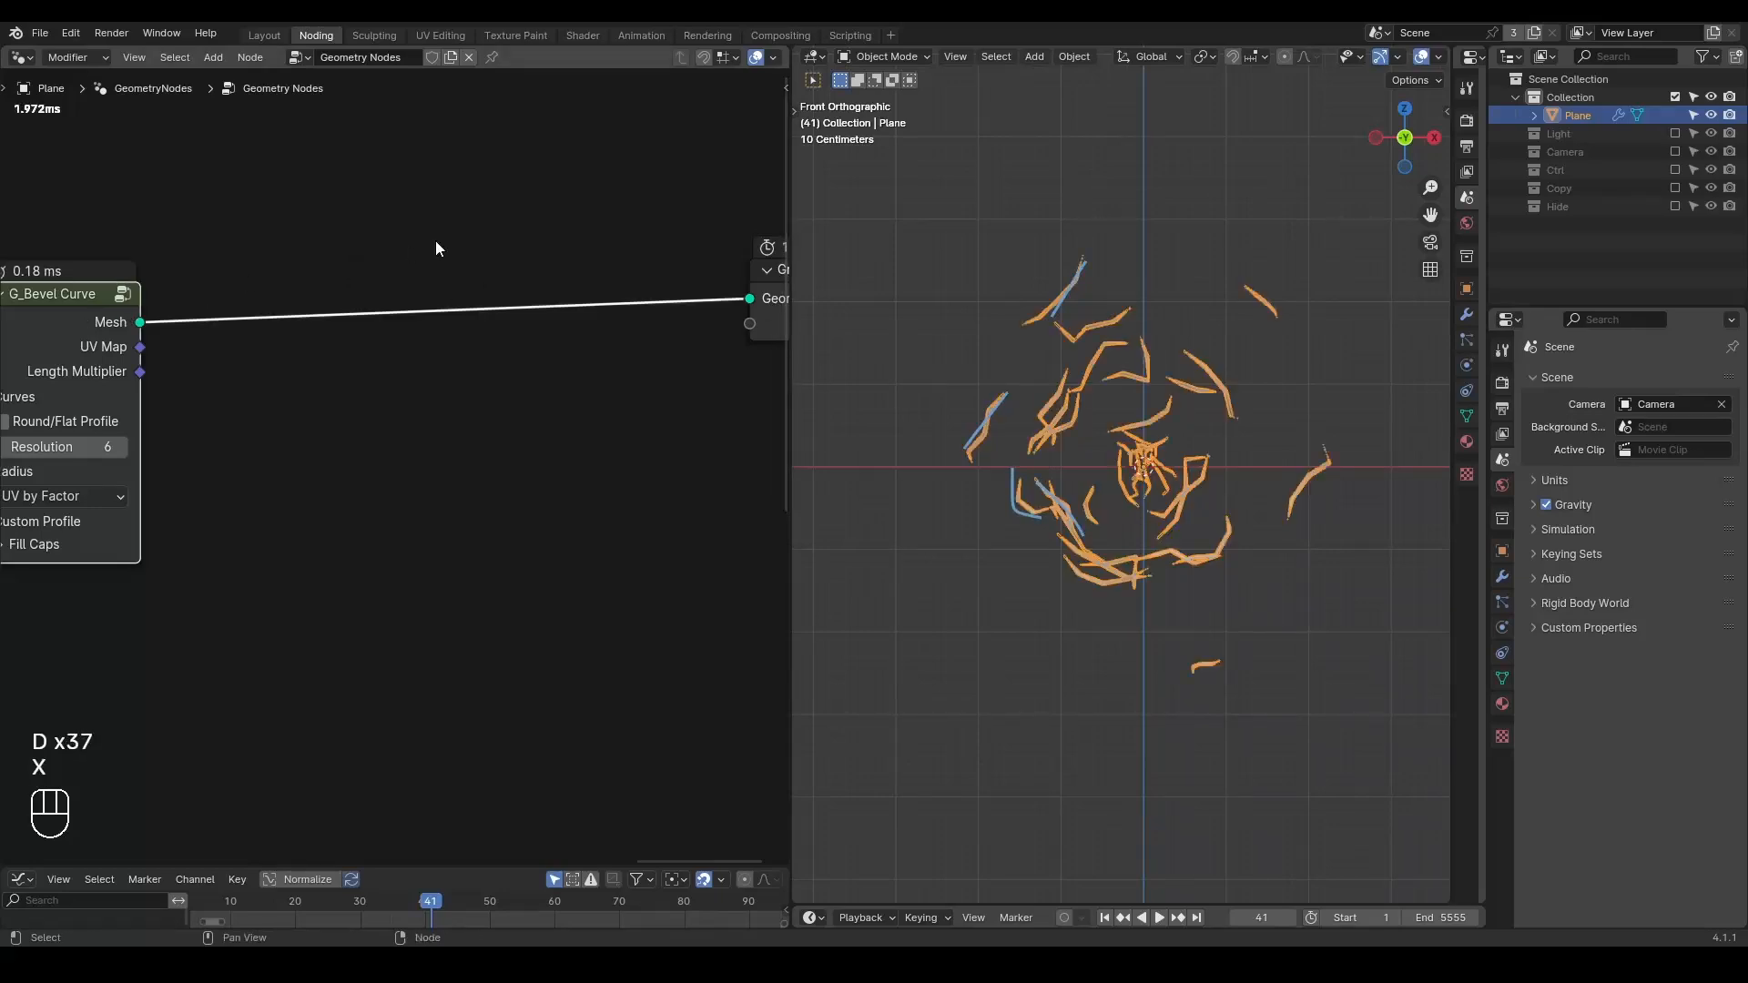
{"action": "key", "text": "ctrl+a"}
{"action": "type", "text": "de"}
{"action": "key", "text": "BackSpace"}
{"action": "key", "text": "BackSpace"}
{"action": "type", "text": "separate"}
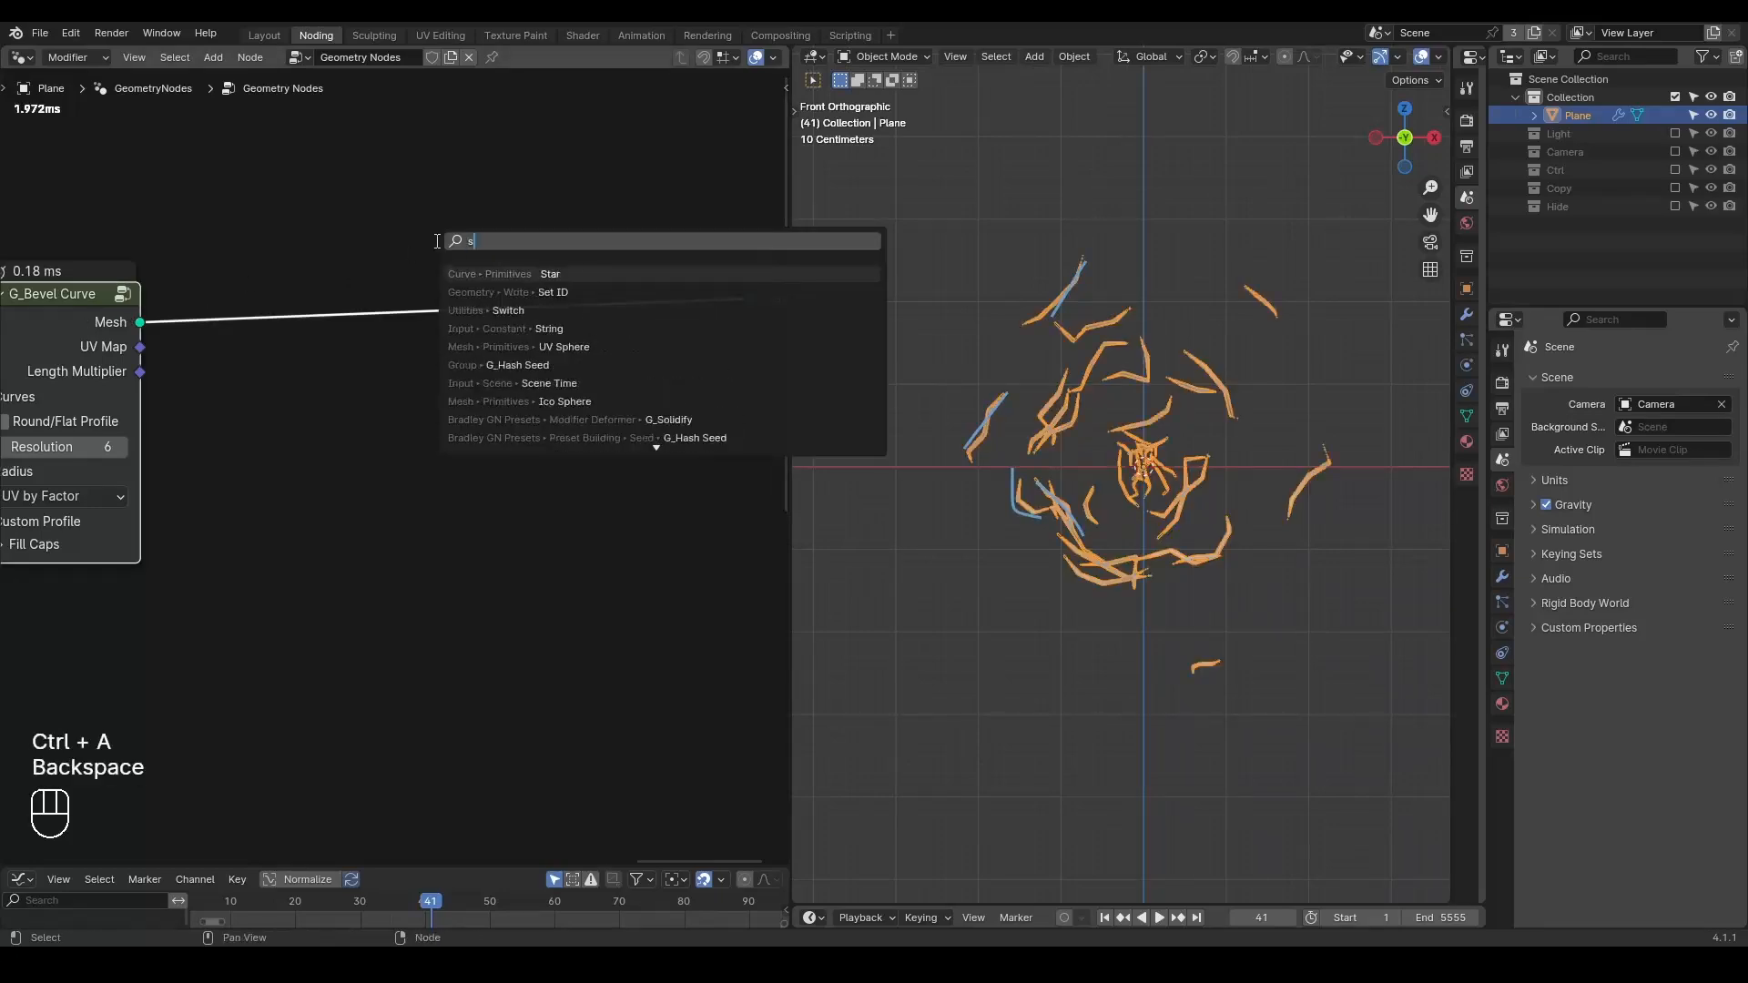
- Add a Separate Geometry node near the G_Bevel Curve node
{"action": "key", "text": "Down"}
{"action": "key", "text": "Down"}
{"action": "key", "text": "Return"}
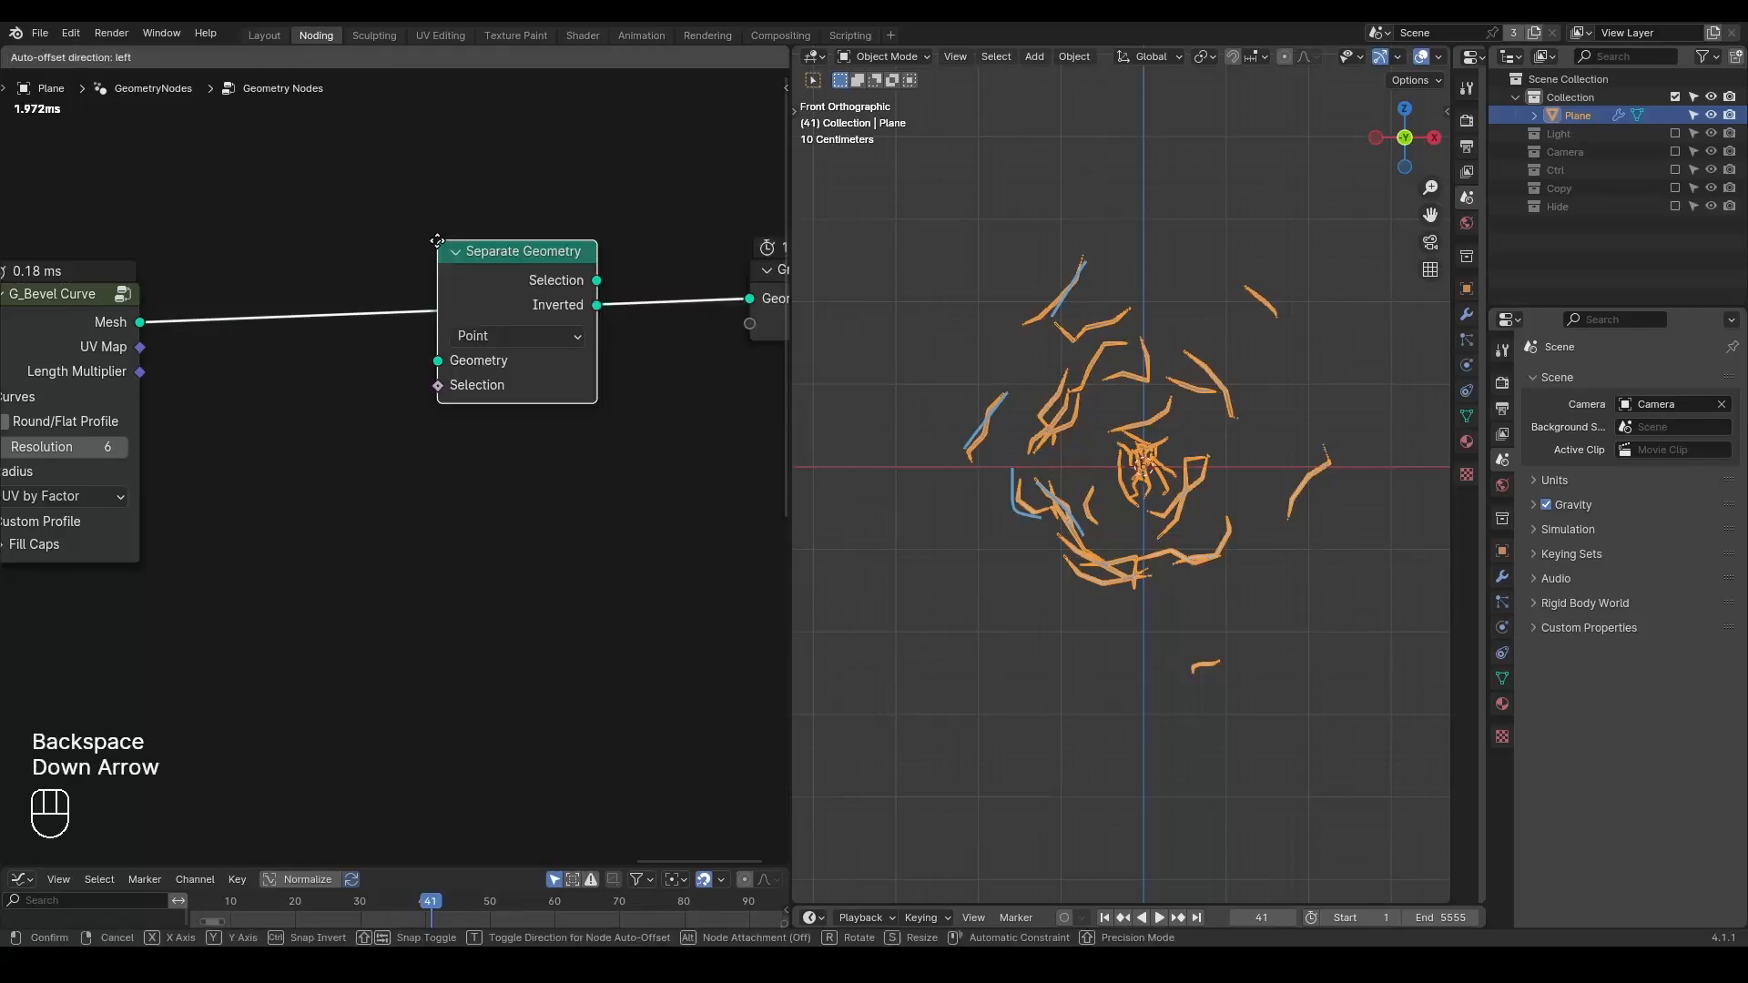
{"action": "left_click", "coordinate": [263, 379]}
{"action": "scroll", "coordinate": [253, 388], "scroll_direction": "down", "scroll_amount": 3}
{"action": "middle_click_drag", "start_coordinate": [253, 388], "coordinate": [497, 294]}
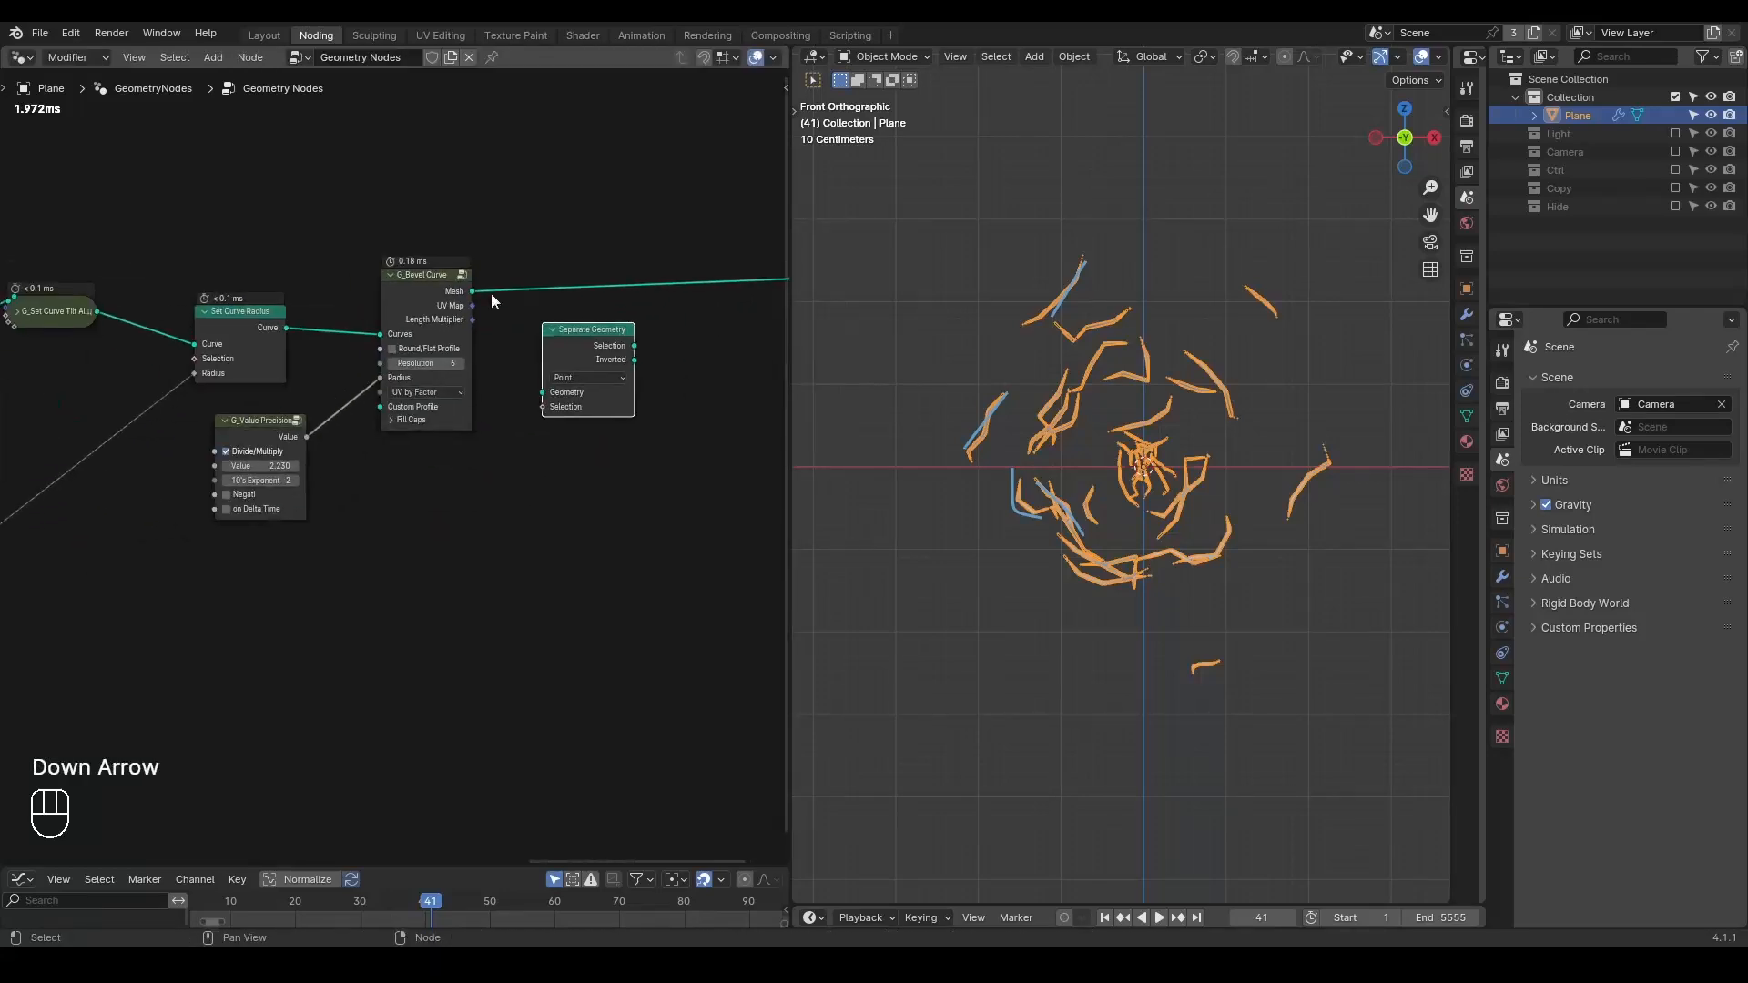
- Make room beside G_Bevel Curve and its value node, and insert Separate Geometry between Set Curve Radius and G_Bevel Curve
{"action": "left_click_drag", "start_coordinate": [278, 421], "coordinate": [341, 423]}
{"action": "left_click_drag", "start_coordinate": [462, 193], "coordinate": [325, 452]}
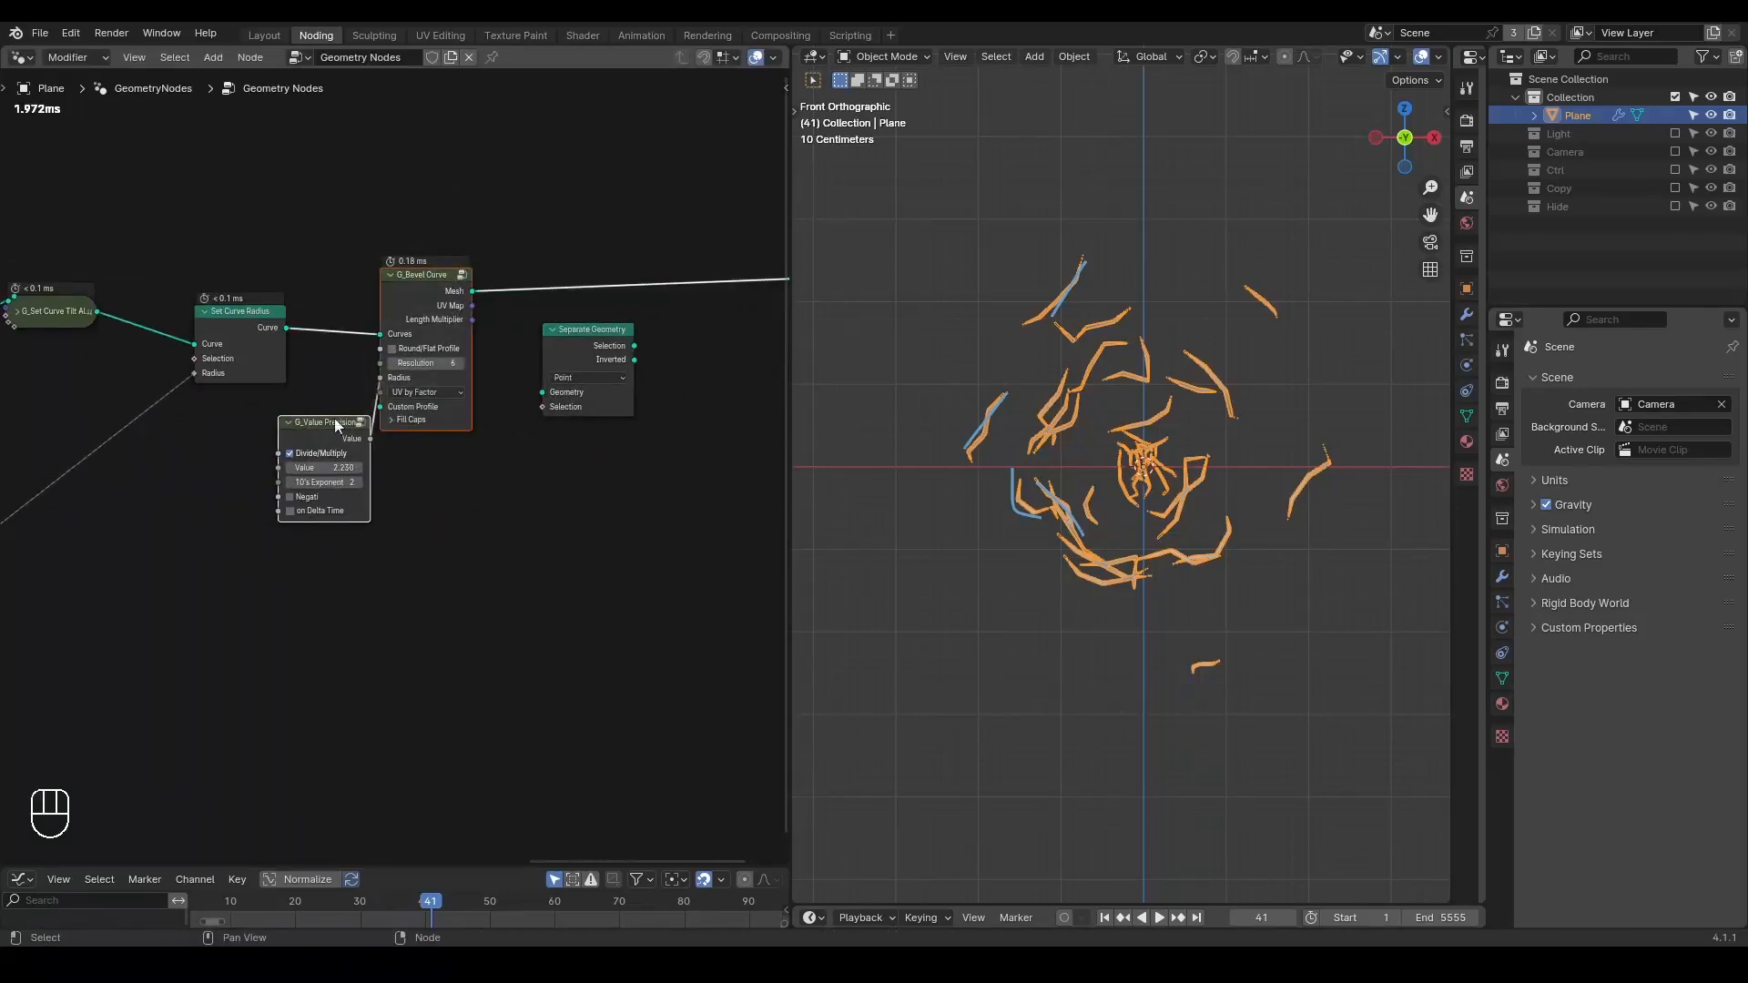
{"action": "key", "text": "g"}
{"action": "left_click", "coordinate": [666, 381]}
{"action": "left_click_drag", "start_coordinate": [587, 354], "coordinate": [497, 306]}
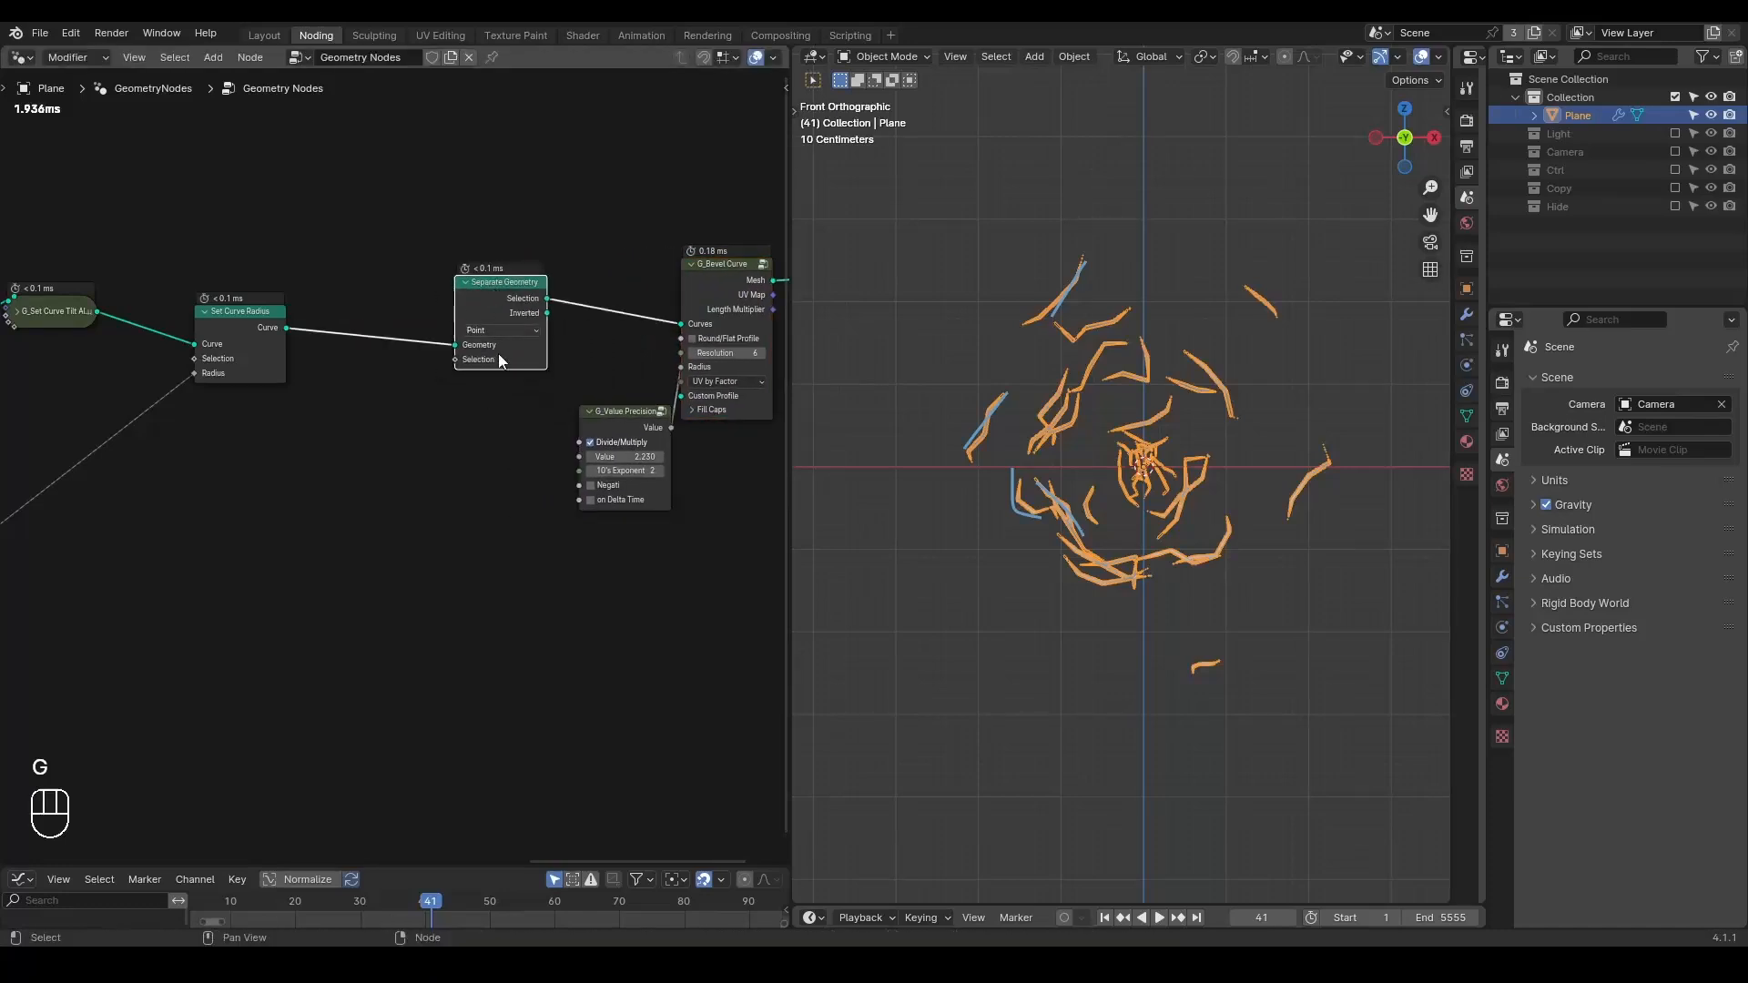
- Set the Separate Geometry domain to Spline and place the node nearer to G_Bevel Curve
{"action": "scroll", "coordinate": [505, 351], "scroll_direction": "up", "scroll_amount": 5}
{"action": "left_click", "coordinate": [561, 262]}
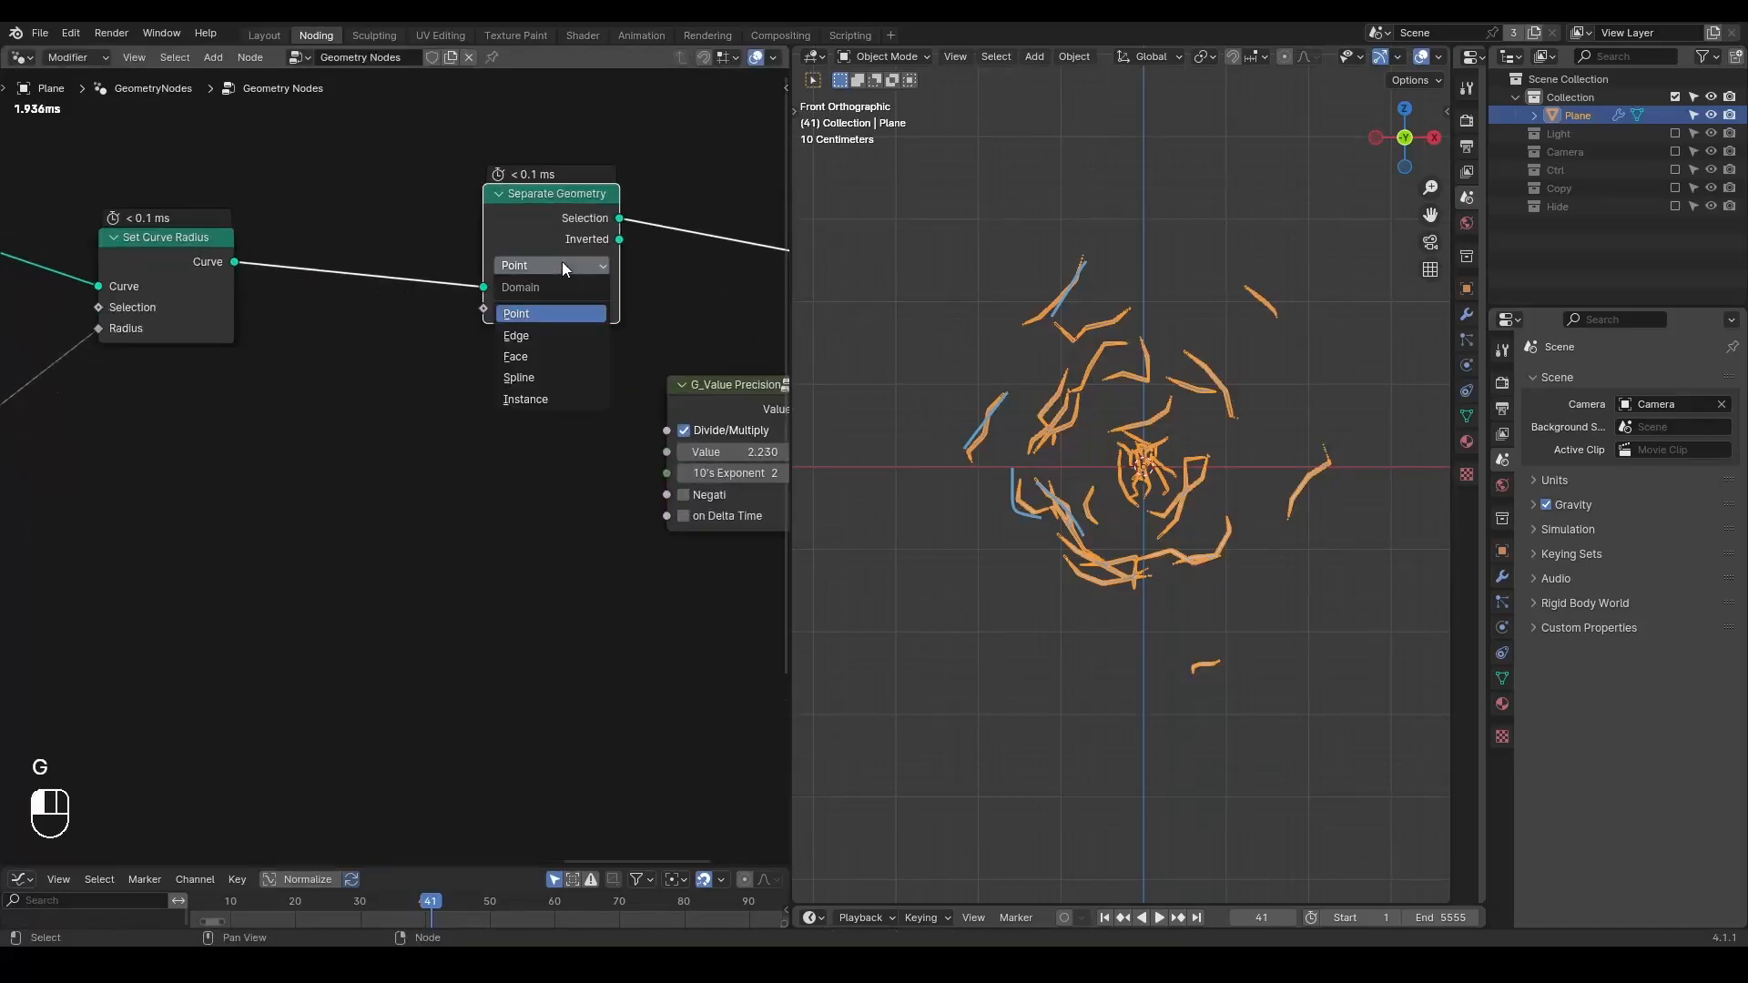
{"action": "left_click", "coordinate": [568, 375]}
{"action": "middle_click_drag", "start_coordinate": [552, 363], "coordinate": [515, 384]}
{"action": "scroll", "coordinate": [516, 384], "scroll_direction": "down", "scroll_amount": 1}
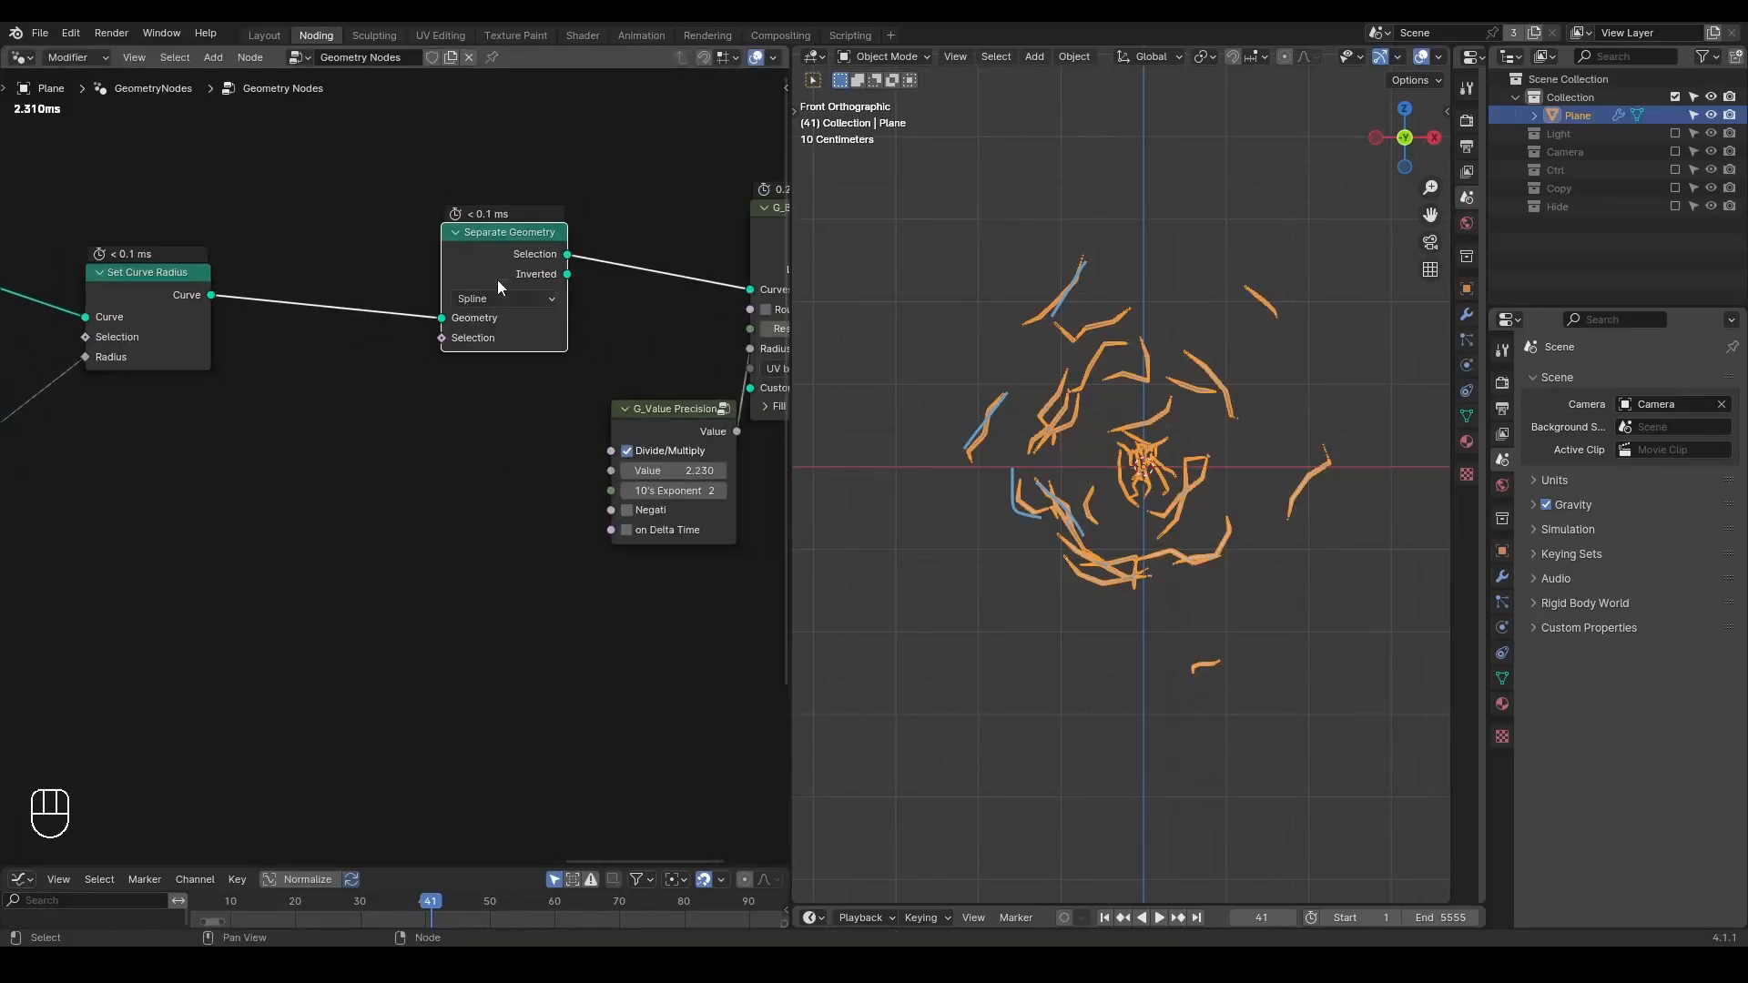
{"action": "left_click_drag", "start_coordinate": [499, 261], "coordinate": [549, 238]}
- Add a G_Modulo Falloff node below the link between Set Curve Radius and Separate Geometry
{"action": "key", "text": "ctrl+a"}
{"action": "type", "text": "modulo"}
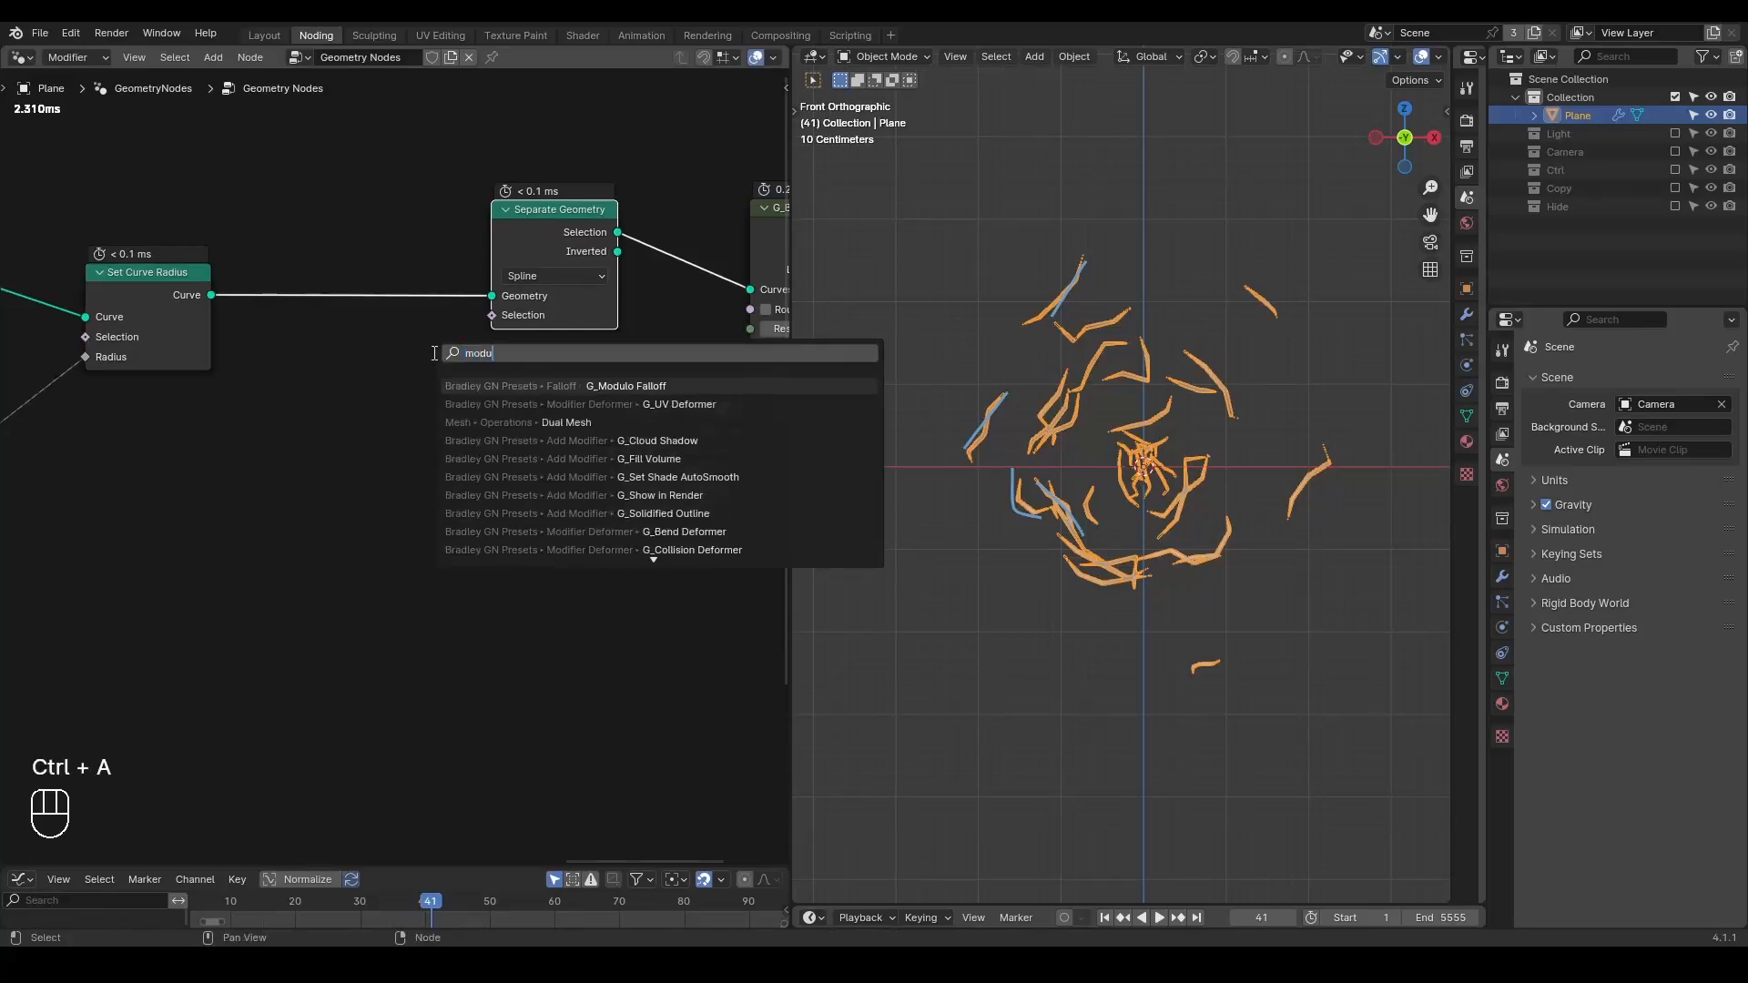
{"action": "key", "text": "Return"}
{"action": "left_click", "coordinate": [262, 446]}
{"action": "middle_click_drag", "start_coordinate": [270, 506], "coordinate": [407, 419]}
{"action": "scroll", "coordinate": [370, 467], "scroll_direction": "up", "scroll_amount": 1}
{"action": "scroll", "coordinate": [407, 419], "scroll_direction": "up", "scroll_amount": 3}
- Circle the Custom Float input with an annotation, then go to frame 65 and underline the Steps value
{"action": "left_click_drag", "start_coordinate": [344, 391], "coordinate": [313, 408]}
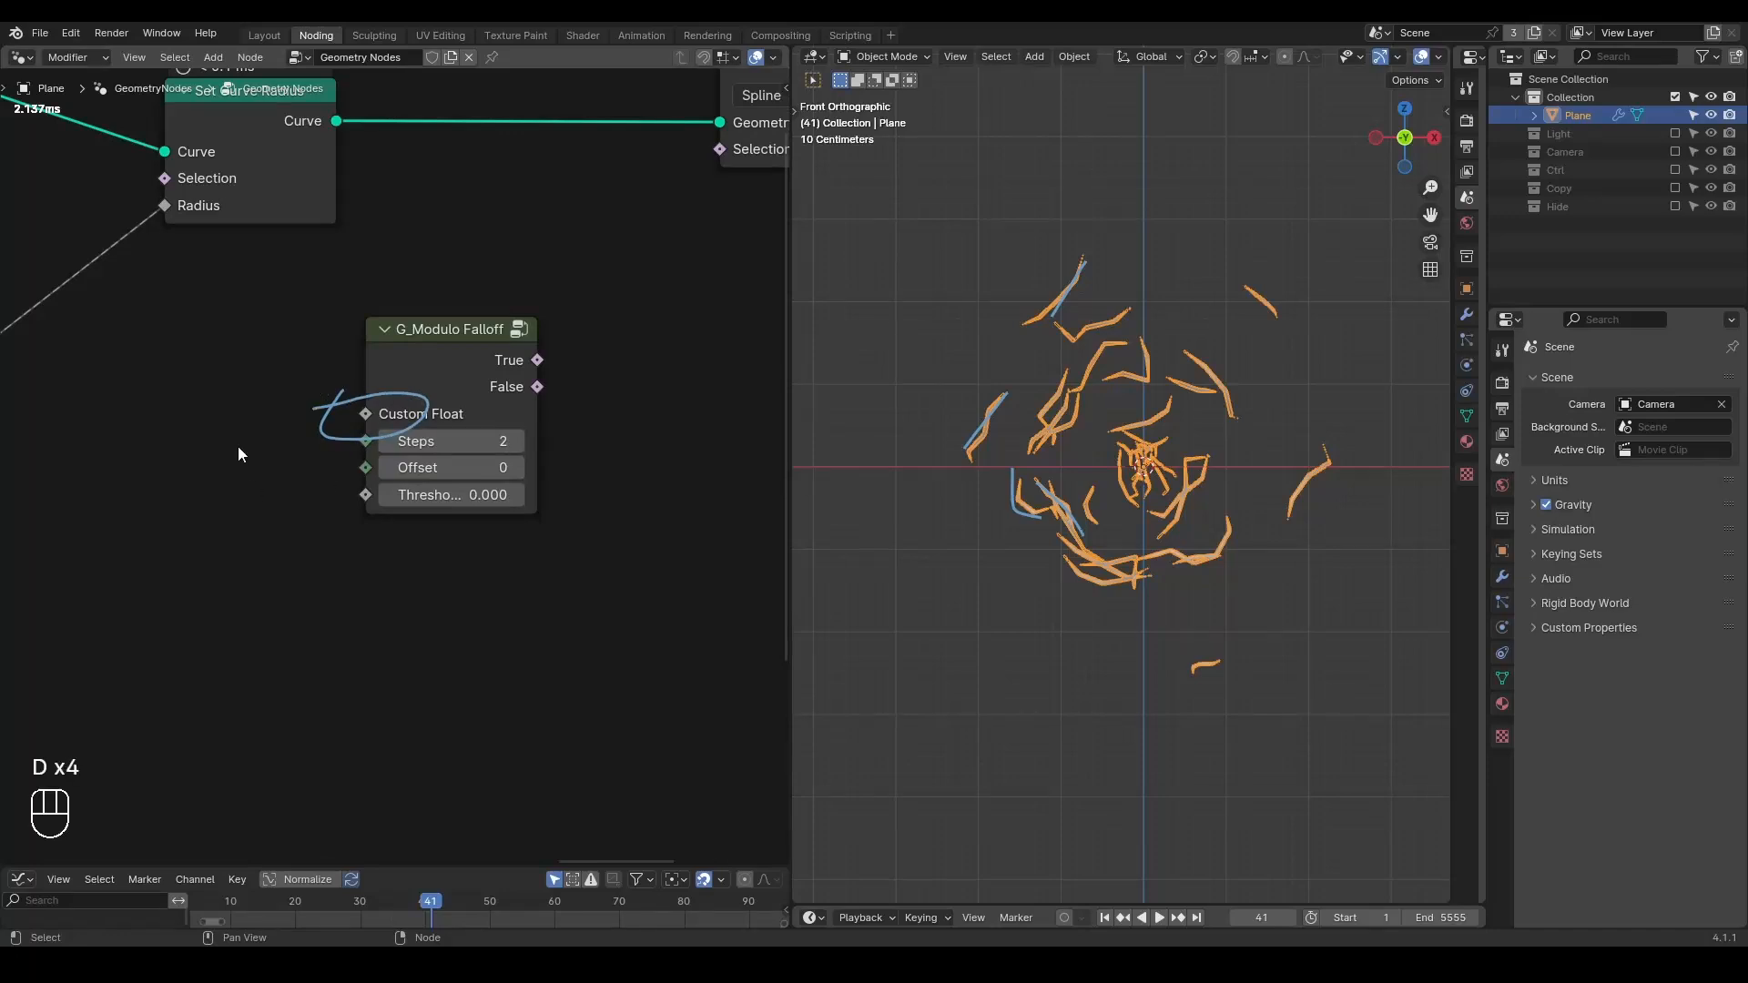
{"action": "left_click_drag", "start_coordinate": [1262, 918], "coordinate": [1320, 918]}
{"action": "middle_click_drag", "start_coordinate": [549, 351], "coordinate": [488, 402]}
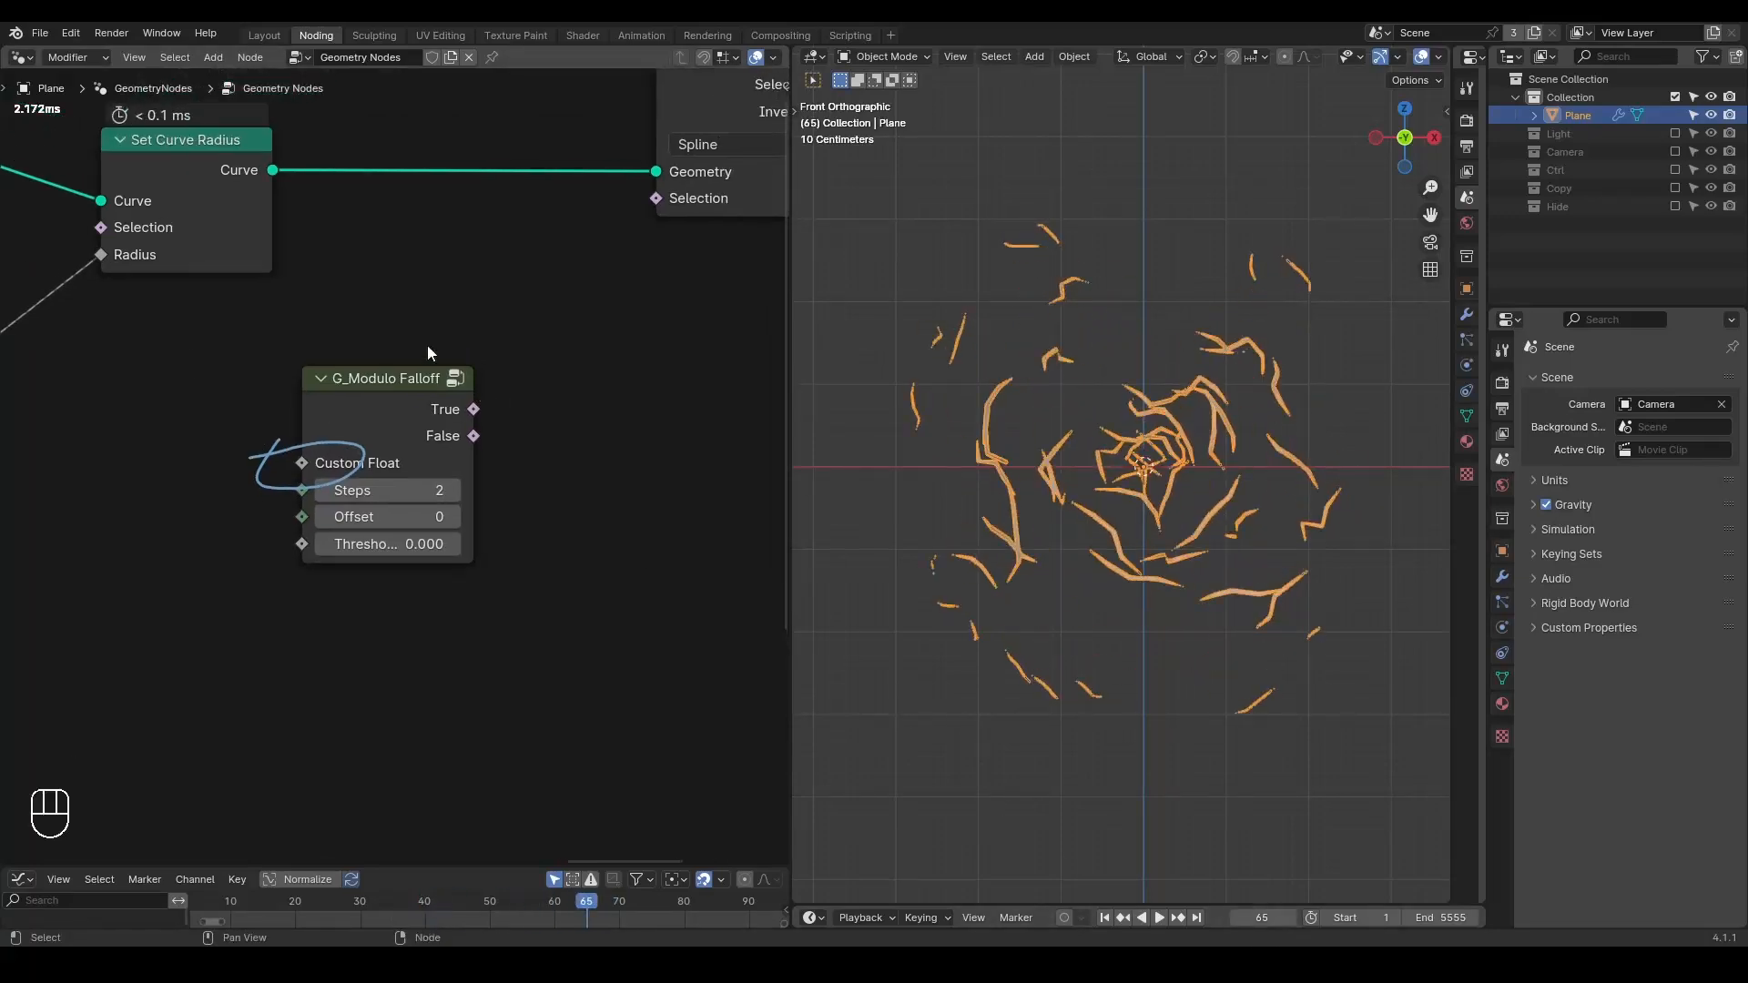
{"action": "key", "text": "d"}
{"action": "left_click_drag", "start_coordinate": [278, 508], "coordinate": [478, 502]}
- Connect G_Modulo Falloff's True output to Separate Geometry's Selection input and play the animation
{"action": "middle_click_drag", "start_coordinate": [484, 424], "coordinate": [423, 473]}
{"action": "left_click_drag", "start_coordinate": [418, 460], "coordinate": [594, 255]}
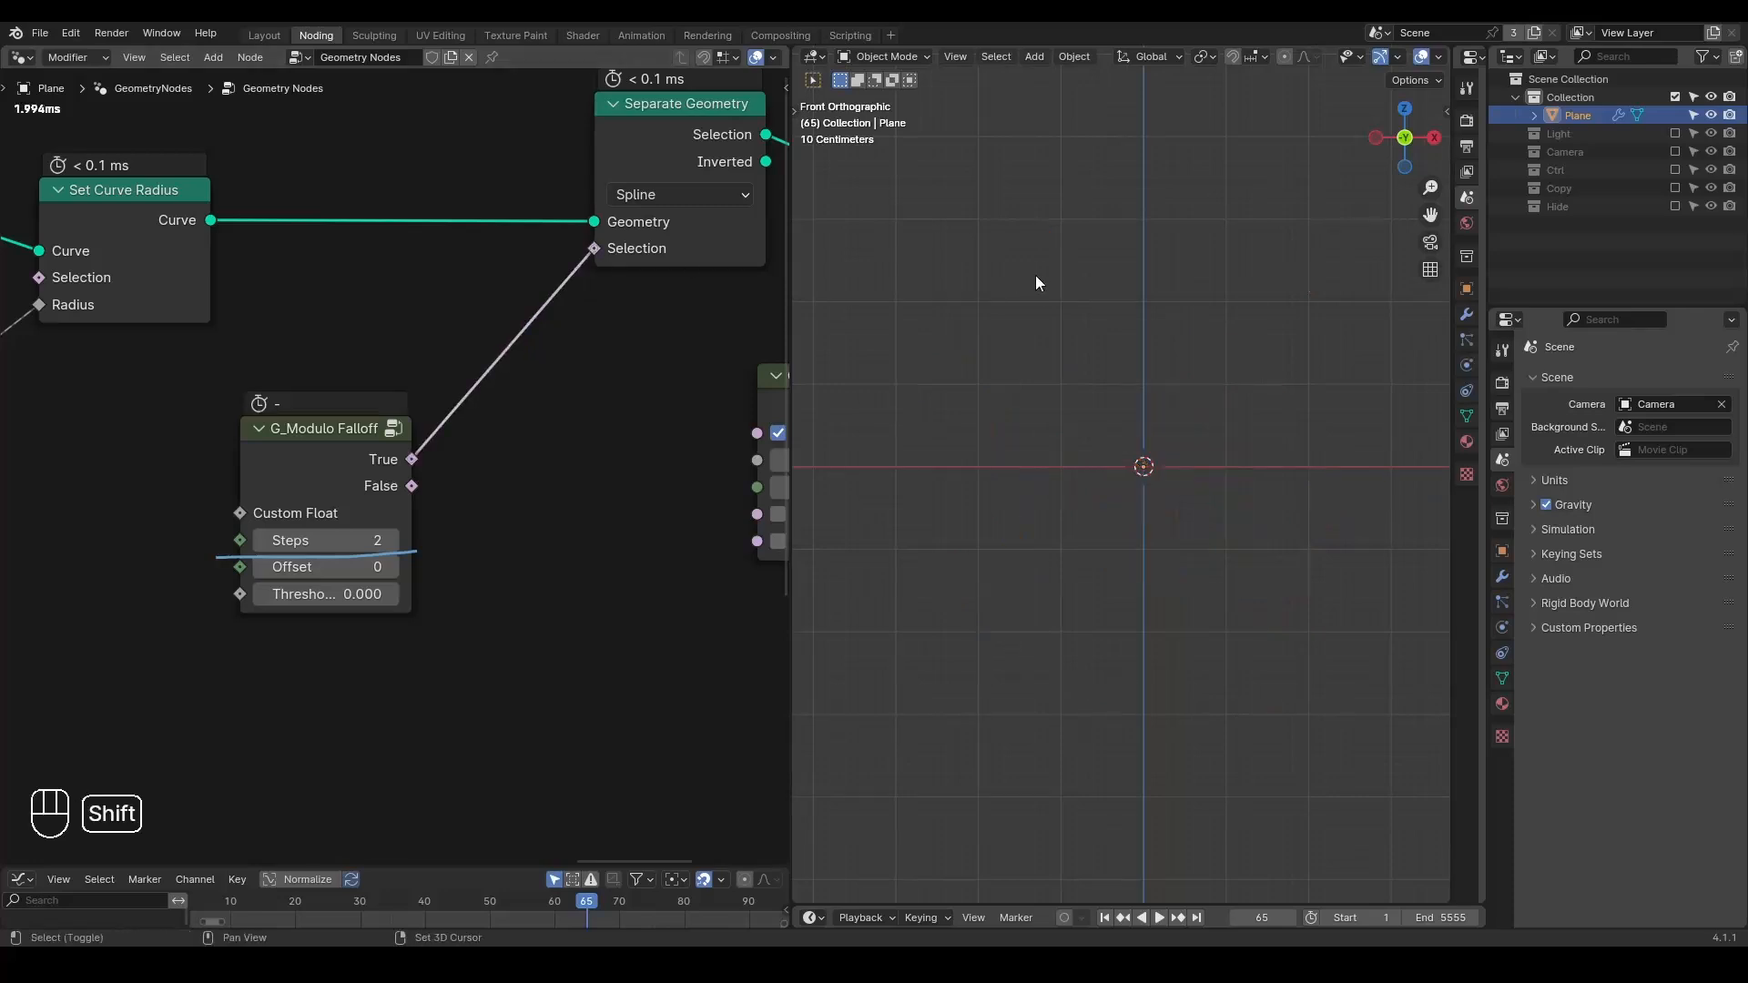
{"action": "key", "text": "shift+space"}
{"action": "key", "text": "space"}
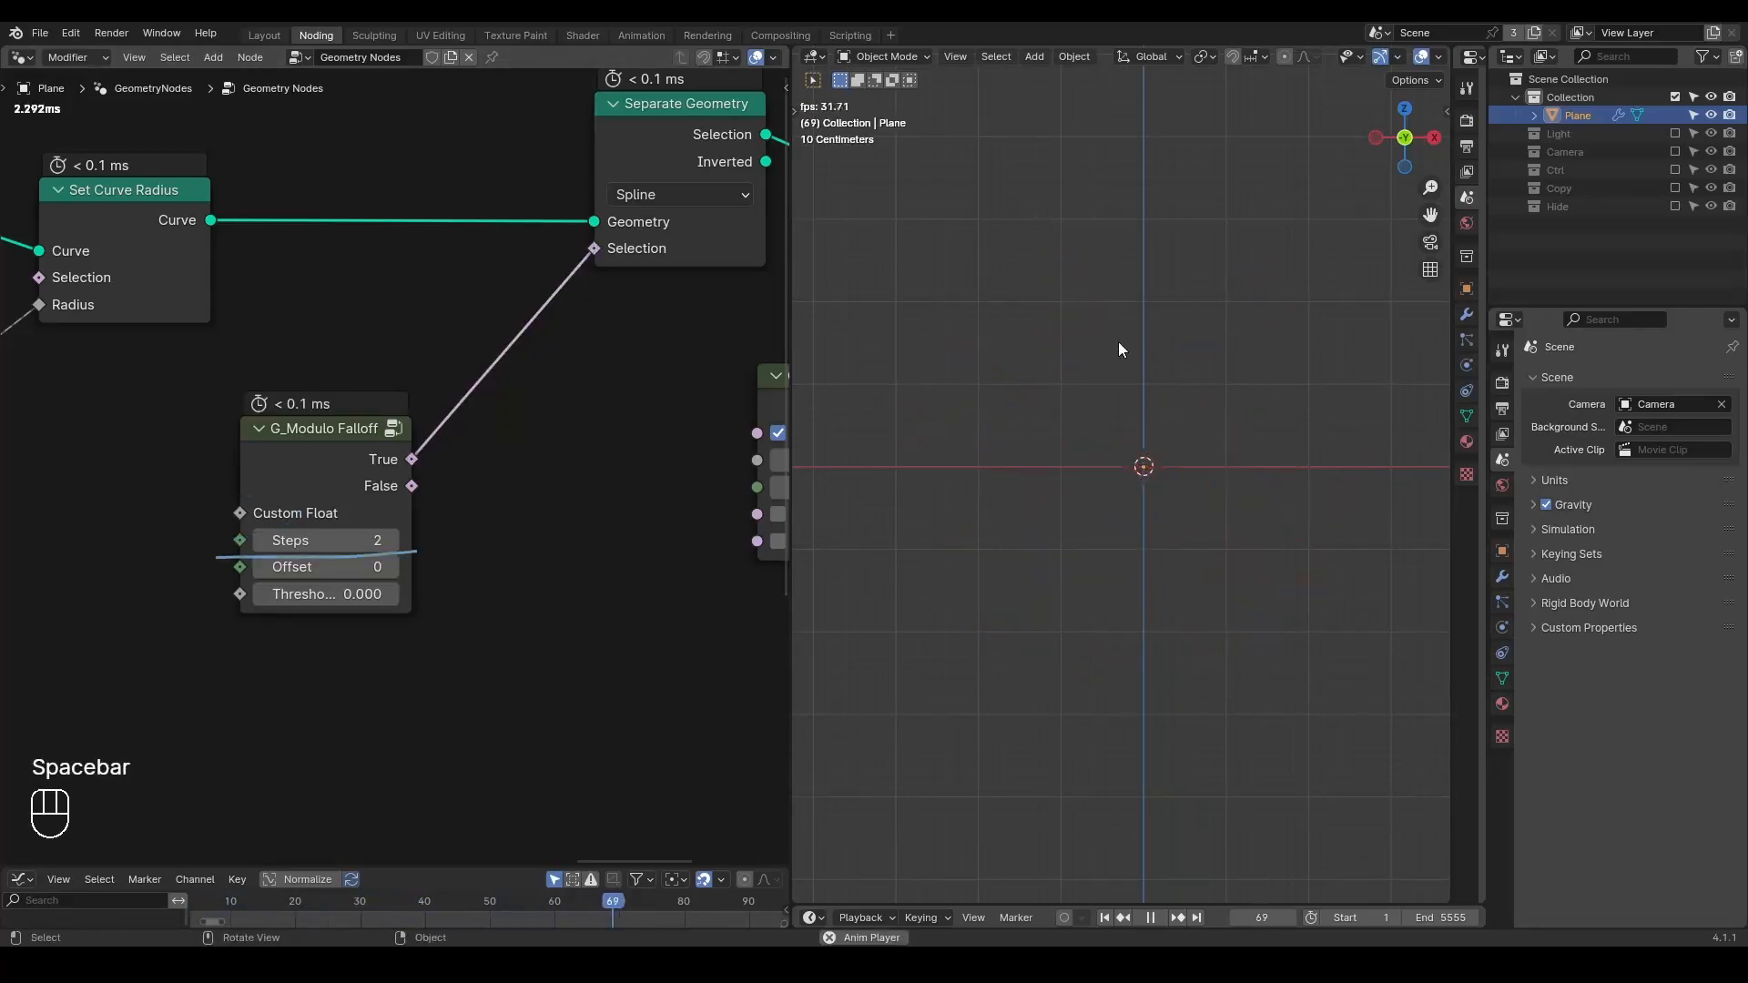
{"action": "key", "text": "shift+space"}
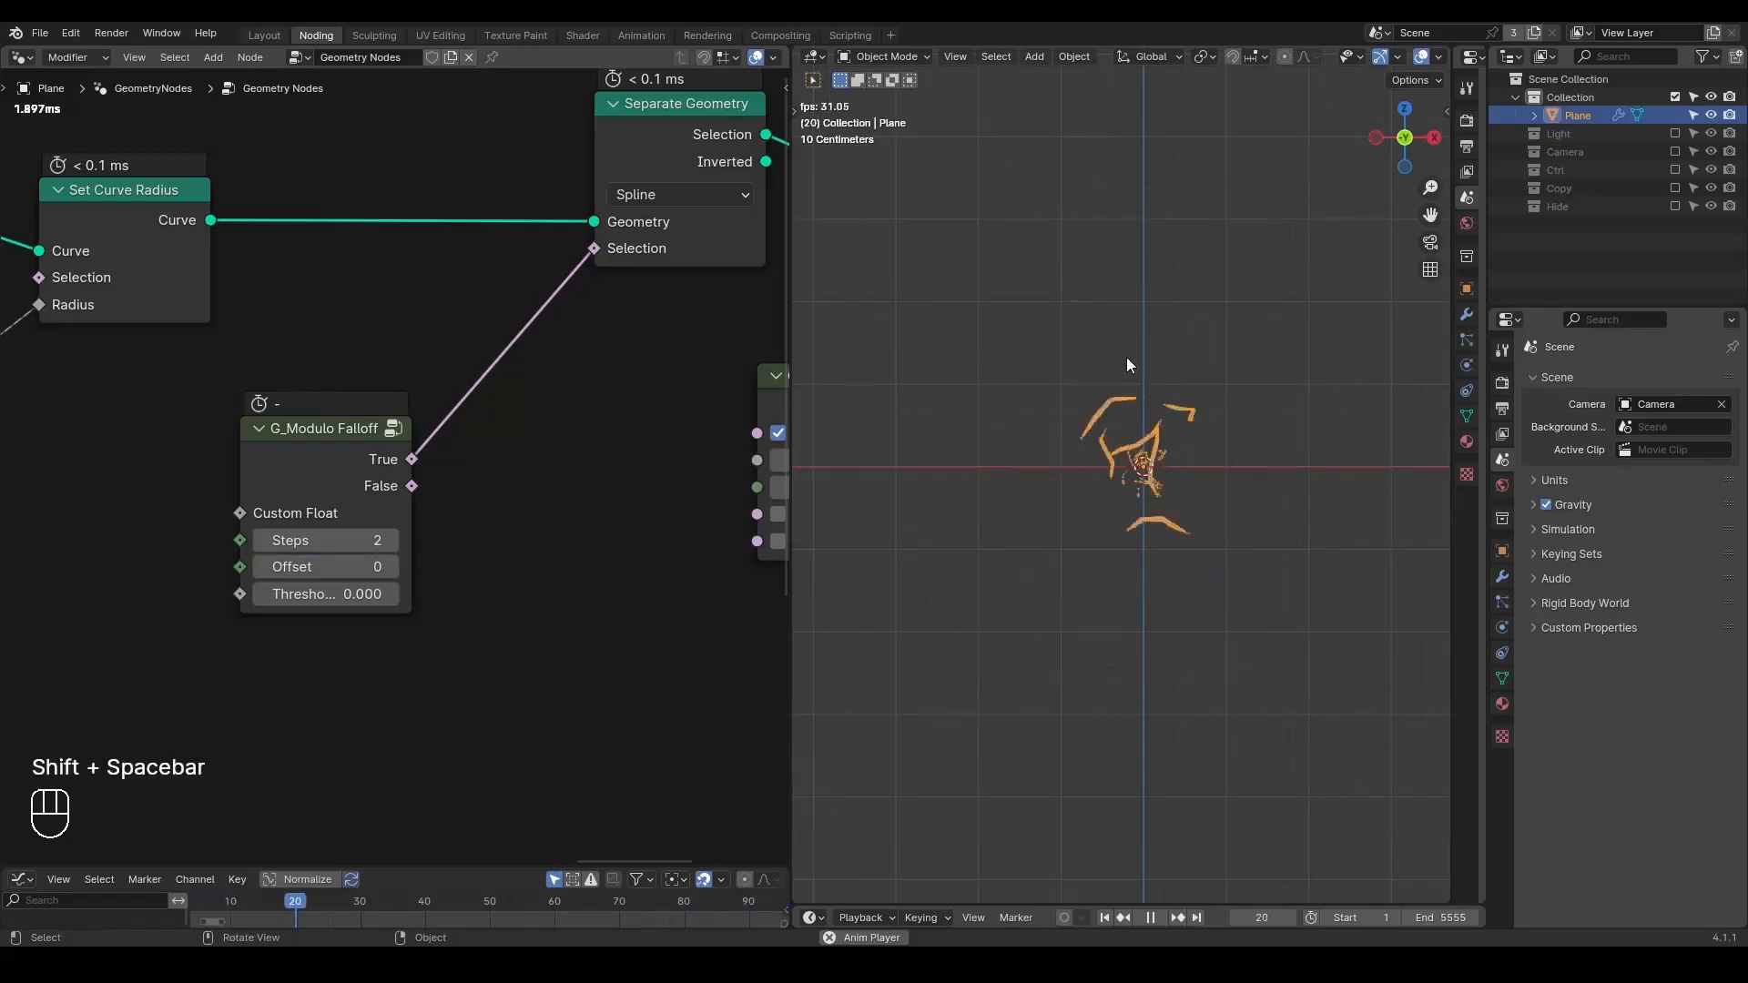
{"action": "key", "text": "space"}
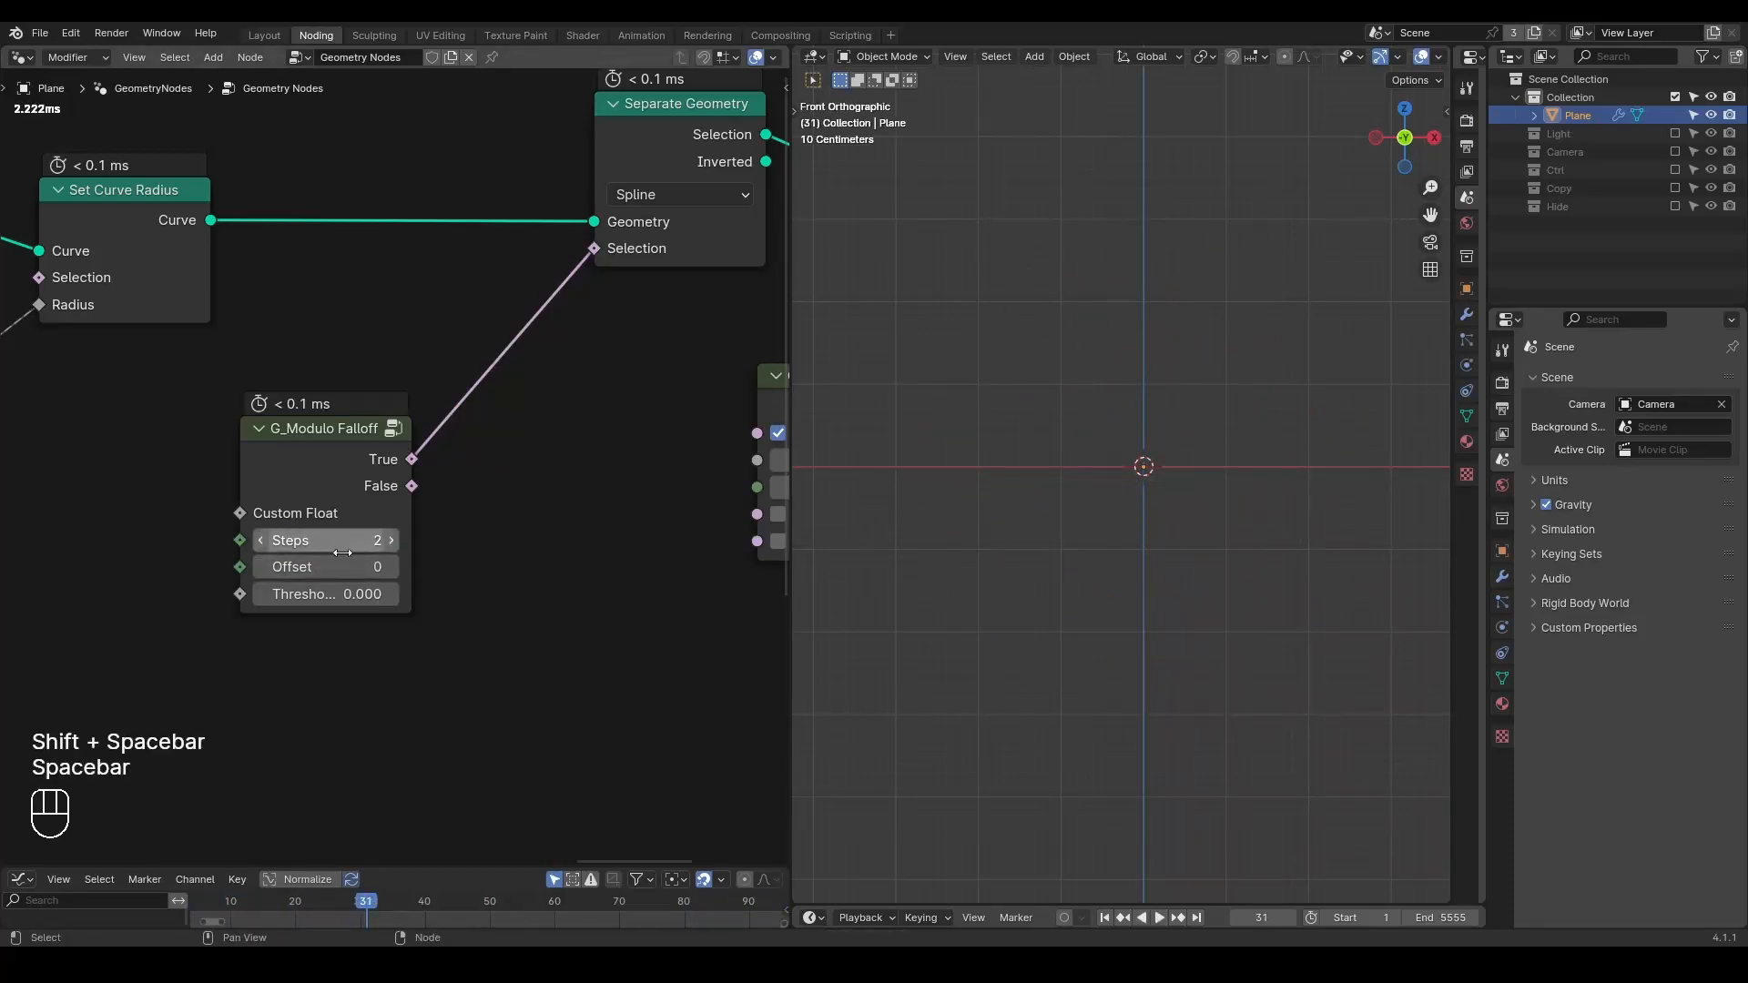
- Set the Steps of G_Modulo Falloff to 4 and play the animation to check the strands
{"action": "left_click_drag", "start_coordinate": [360, 534], "coordinate": [457, 543]}
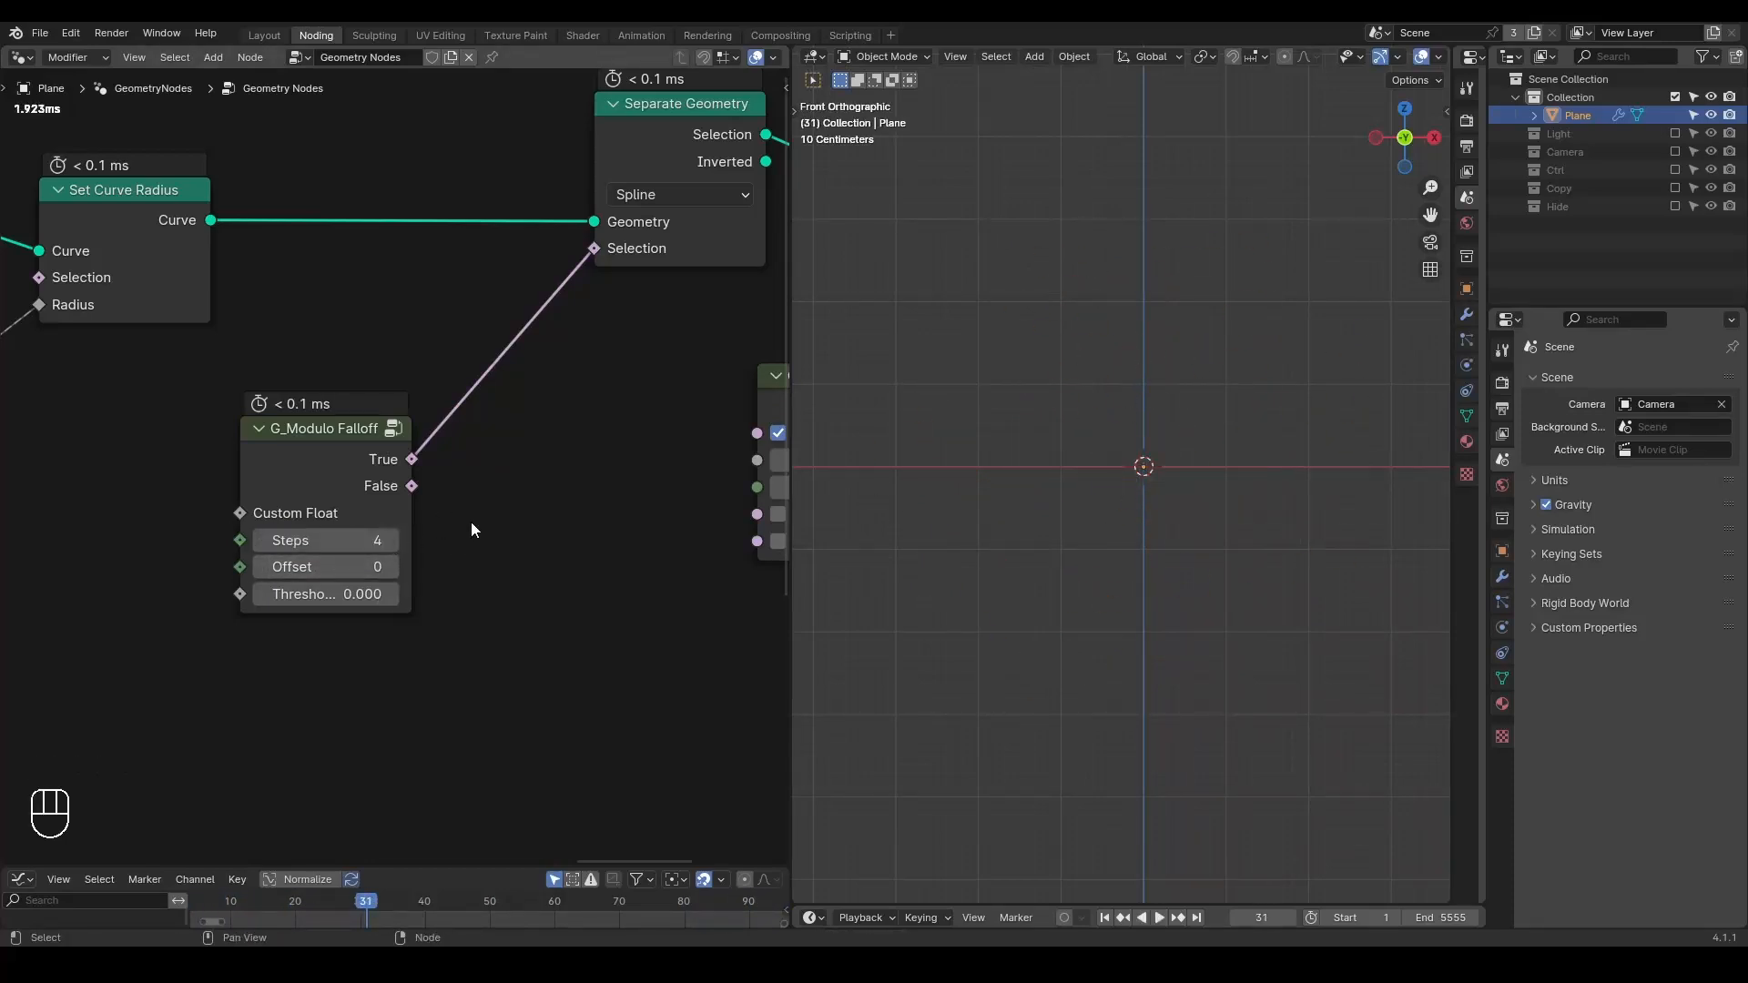
{"action": "left_click", "coordinate": [368, 540]}
{"action": "key", "text": "Return"}
{"action": "key", "text": "space"}
{"action": "key", "text": "space"}
{"action": "key", "text": "space"}
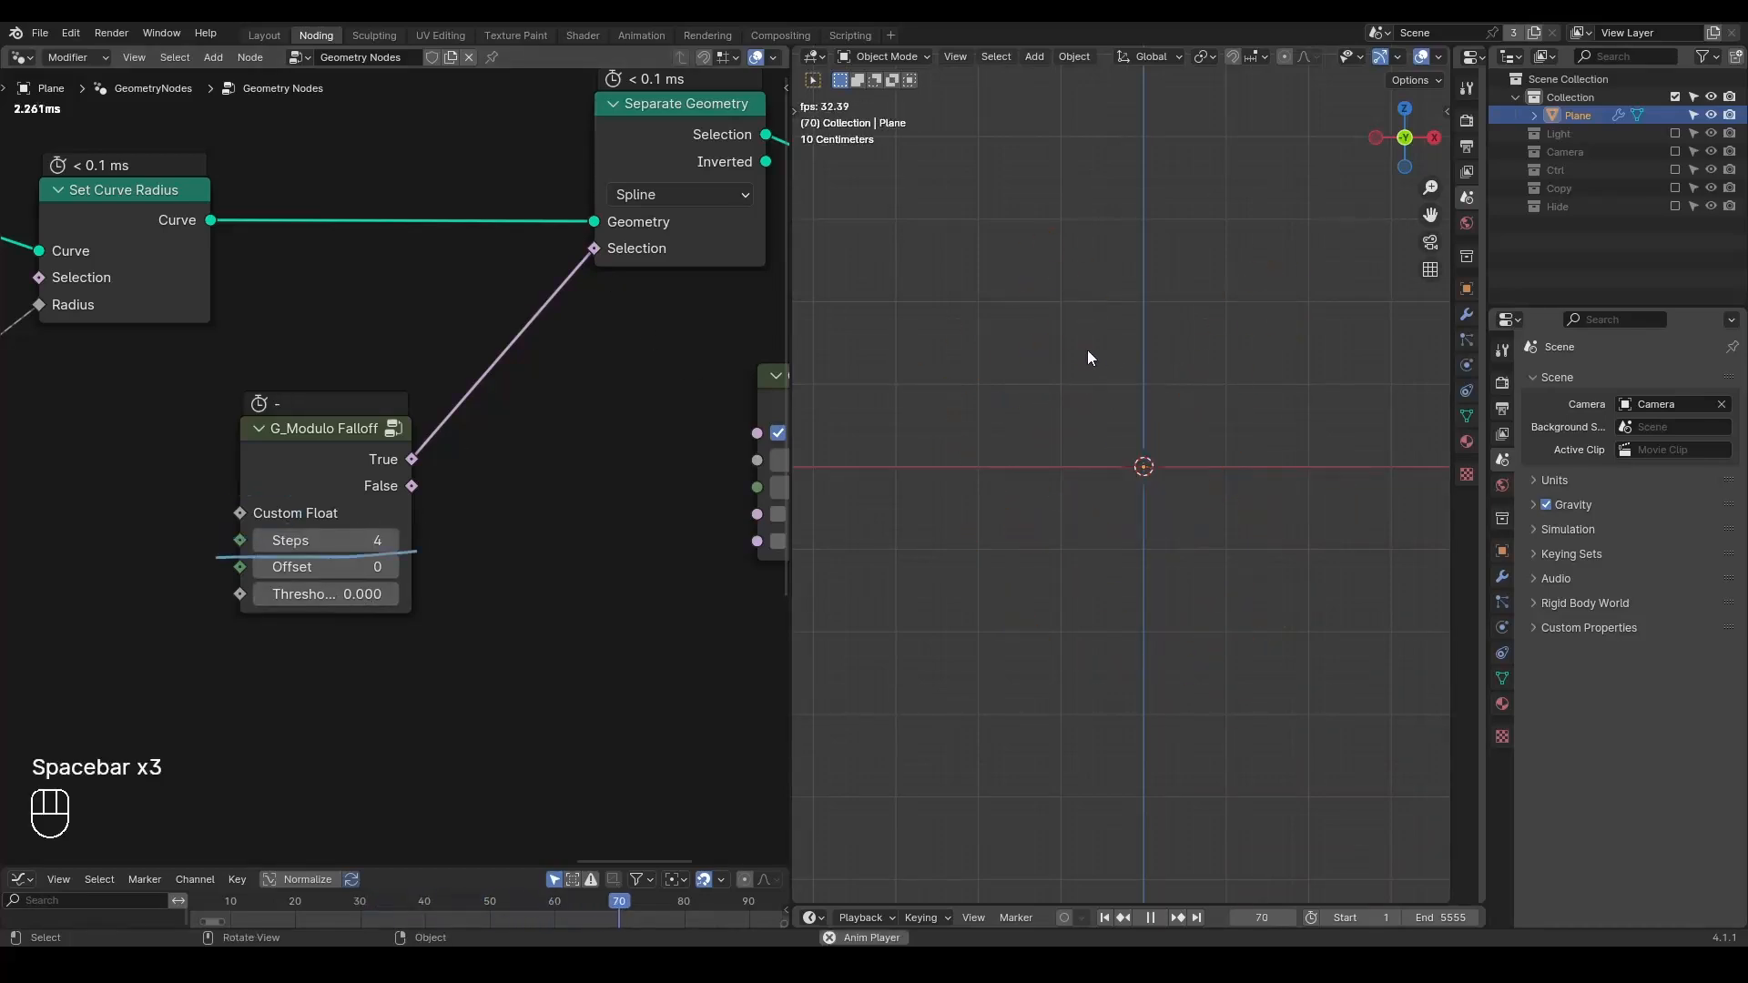
{"action": "key", "text": "shift+space"}
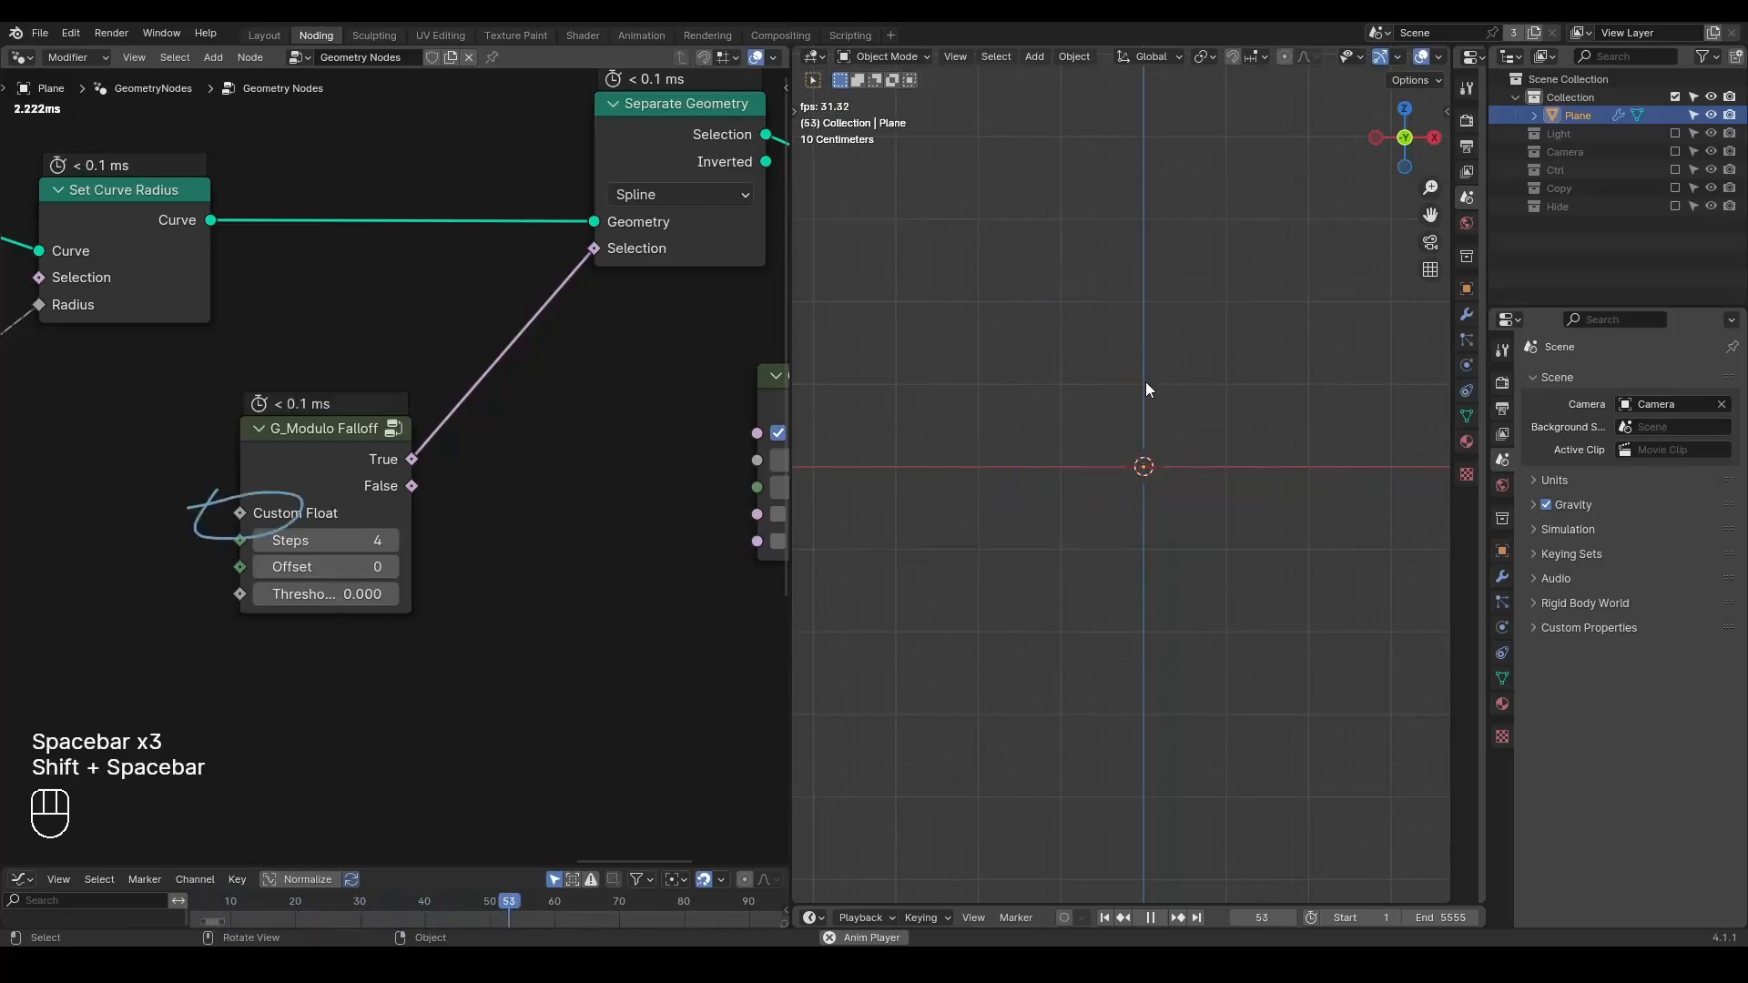
{"action": "key", "text": "space"}
- Erase the annotation circle around the Custom Float input
{"action": "middle_click_drag", "start_coordinate": [489, 434], "coordinate": [529, 374]}
{"action": "key", "text": "d"}
{"action": "mouse_move", "coordinate": [346, 428]}
{"action": "right_mouse_down"}
{"action": "mouse_move", "coordinate": [188, 507]}
{"action": "mouse_move", "coordinate": [250, 481]}
{"action": "right_mouse_up"}
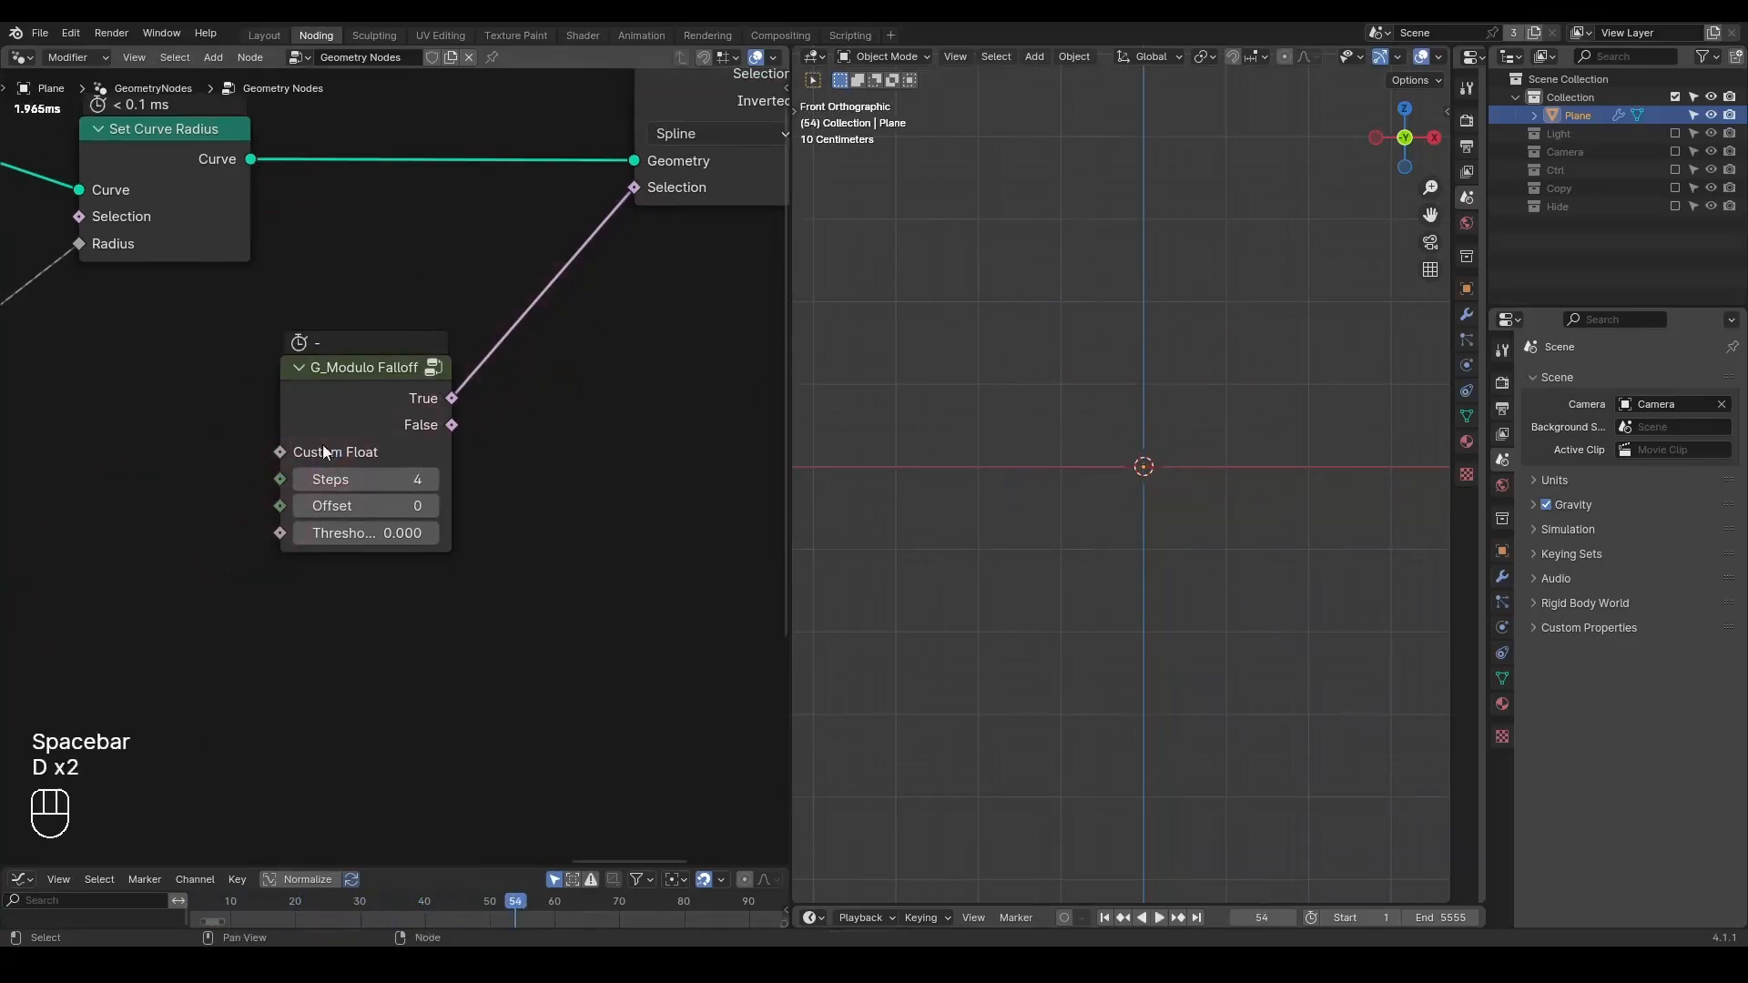
- Mute the Separate Geometry node
{"action": "middle_click_drag", "start_coordinate": [684, 93], "coordinate": [544, 221]}
{"action": "left_click", "coordinate": [566, 198]}
{"action": "key", "text": "n"}
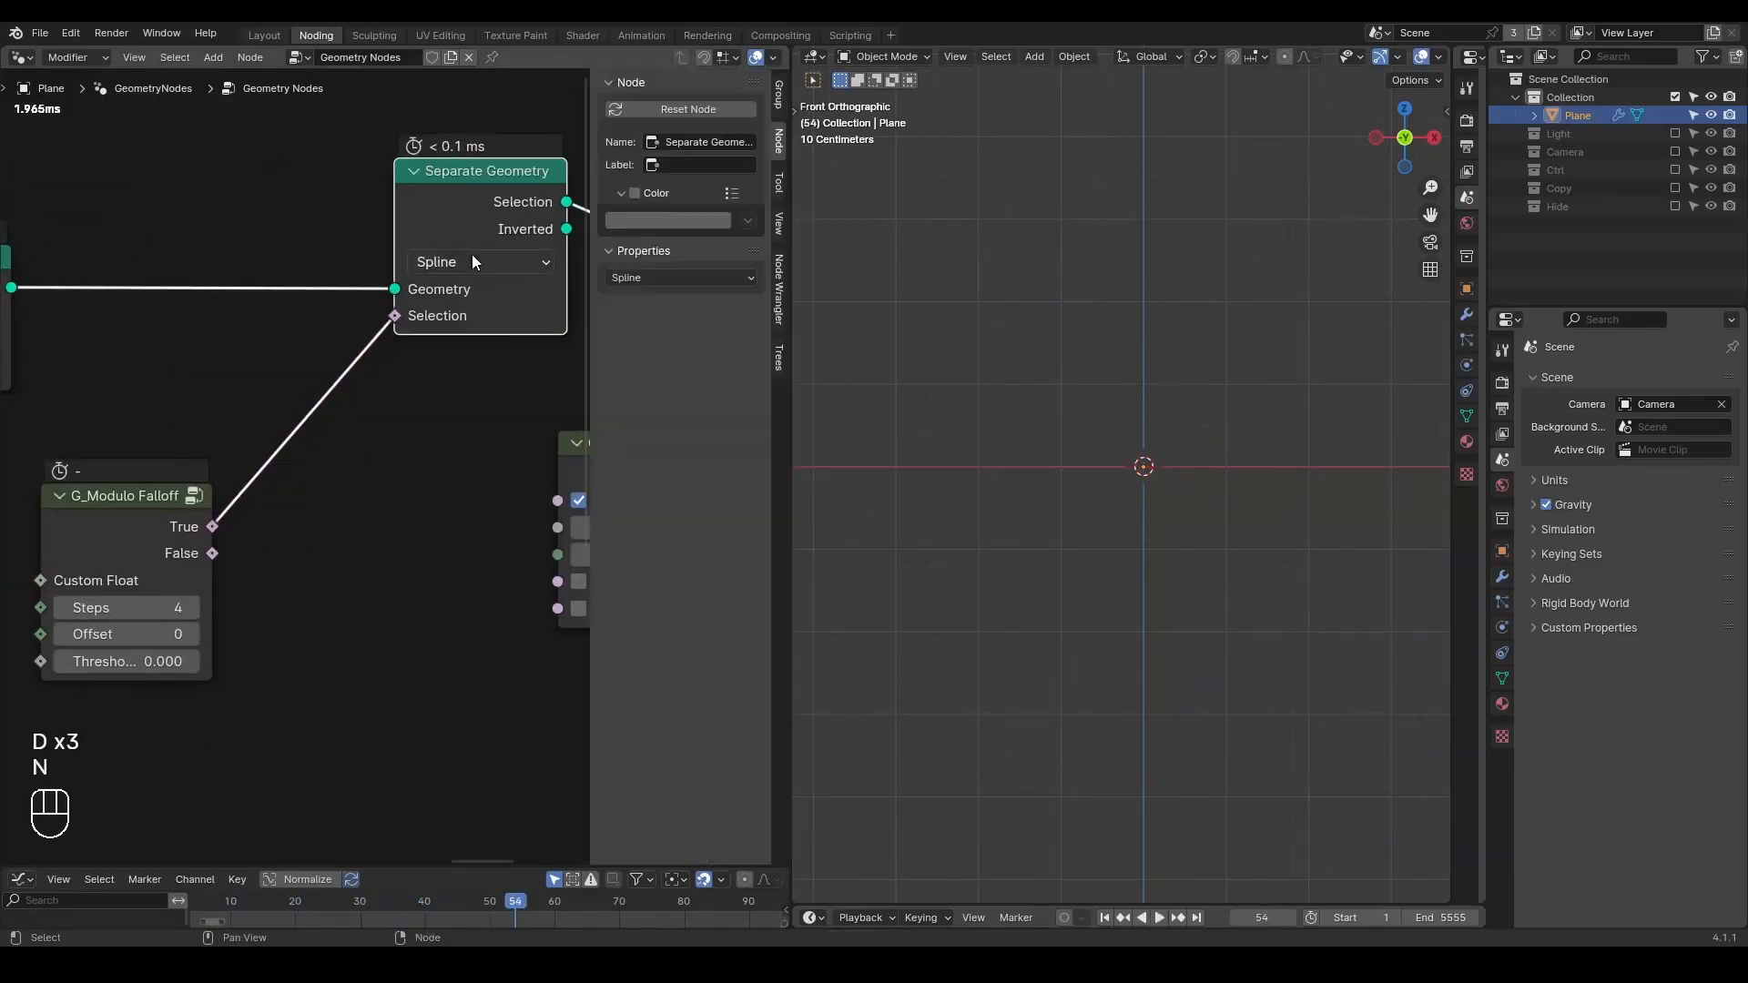
{"action": "key", "text": "n"}
{"action": "key", "text": "m"}
- Add a G_Show in Render node before Separate Geometry and drive its Show in Render input with G_Modulo Falloff's True output
{"action": "key", "text": "ctrl+a"}
{"action": "type", "text": "g_show"}
{"action": "key", "text": "Return"}
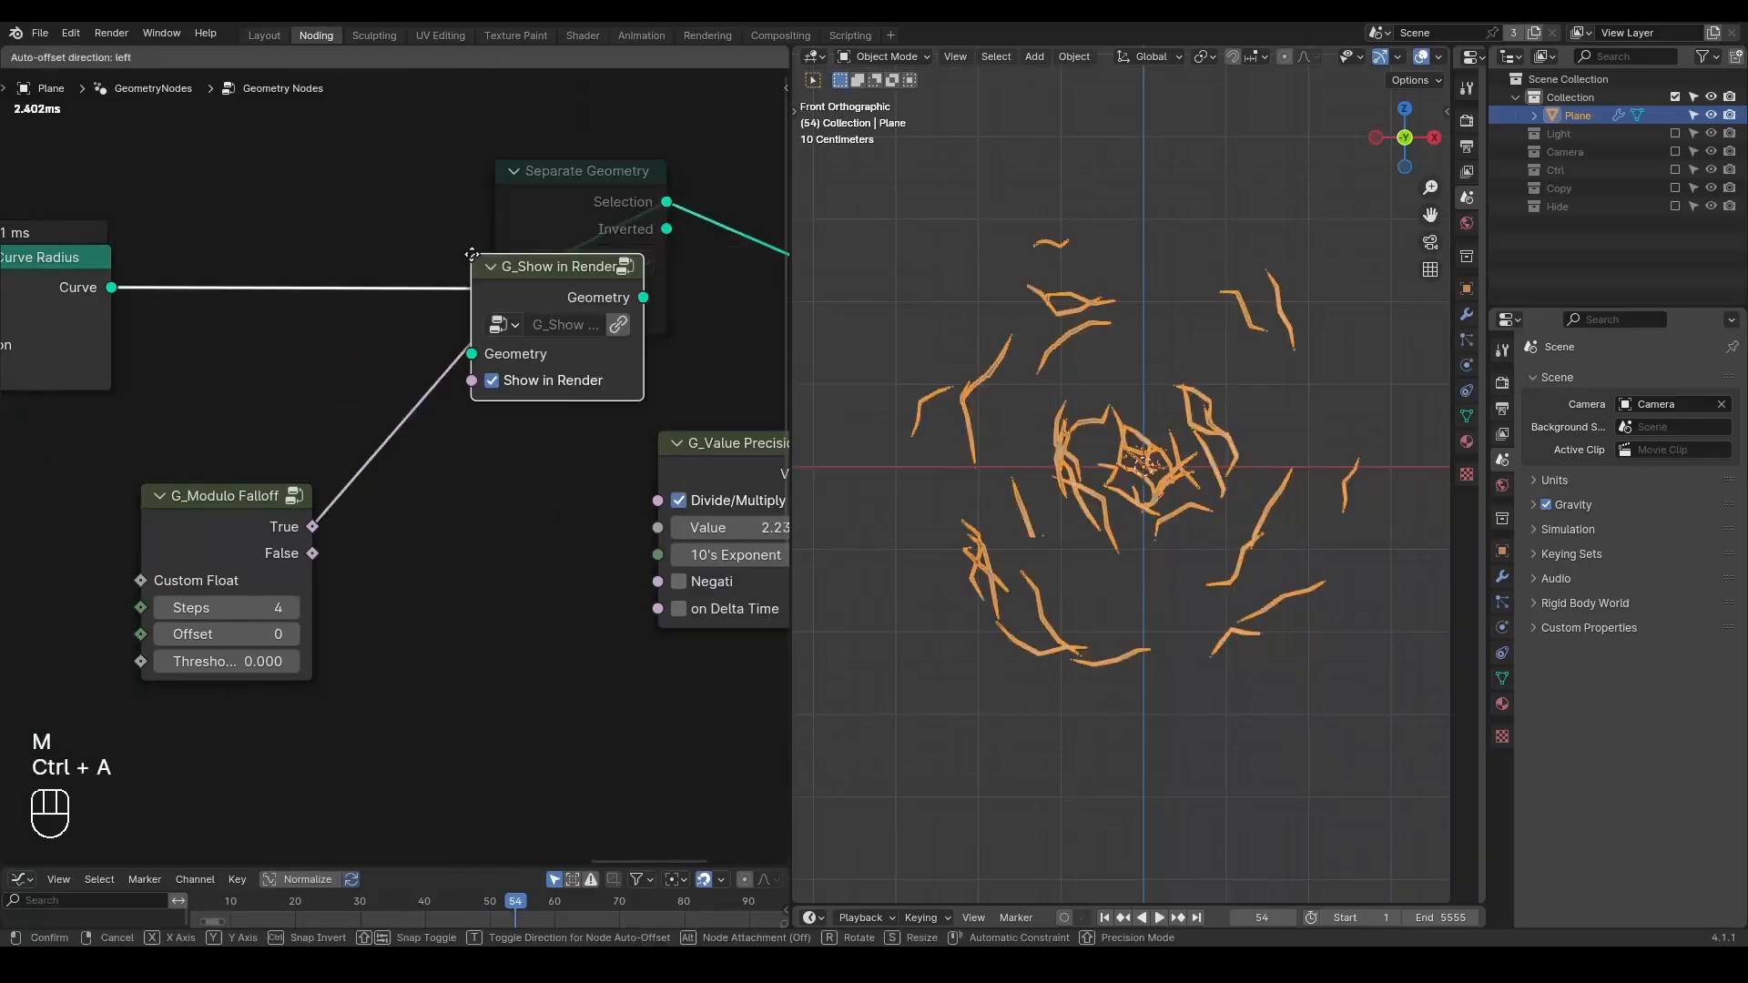
{"action": "left_click", "coordinate": [227, 217]}
{"action": "left_click_drag", "start_coordinate": [312, 526], "coordinate": [225, 343]}
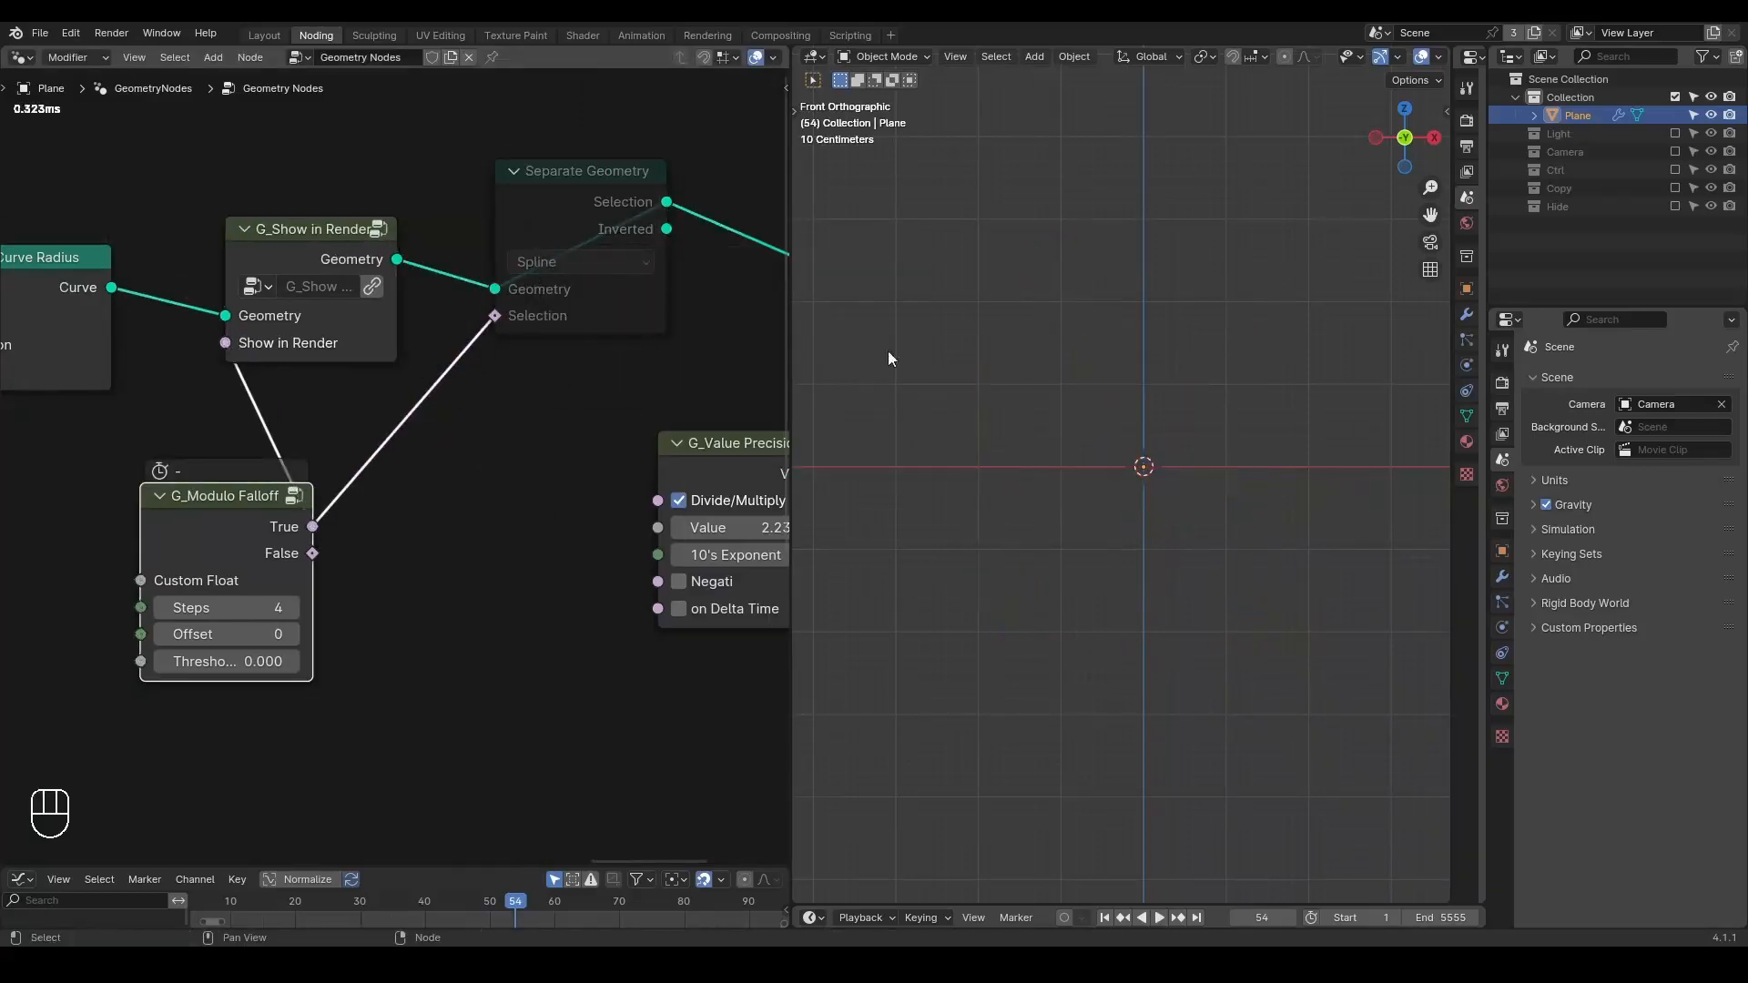
- Play the animation with G_Show in Render active, then mute that node
{"action": "key", "text": "space"}
{"action": "key", "text": "space"}
{"action": "left_click", "coordinate": [297, 248]}
{"action": "key", "text": "m"}
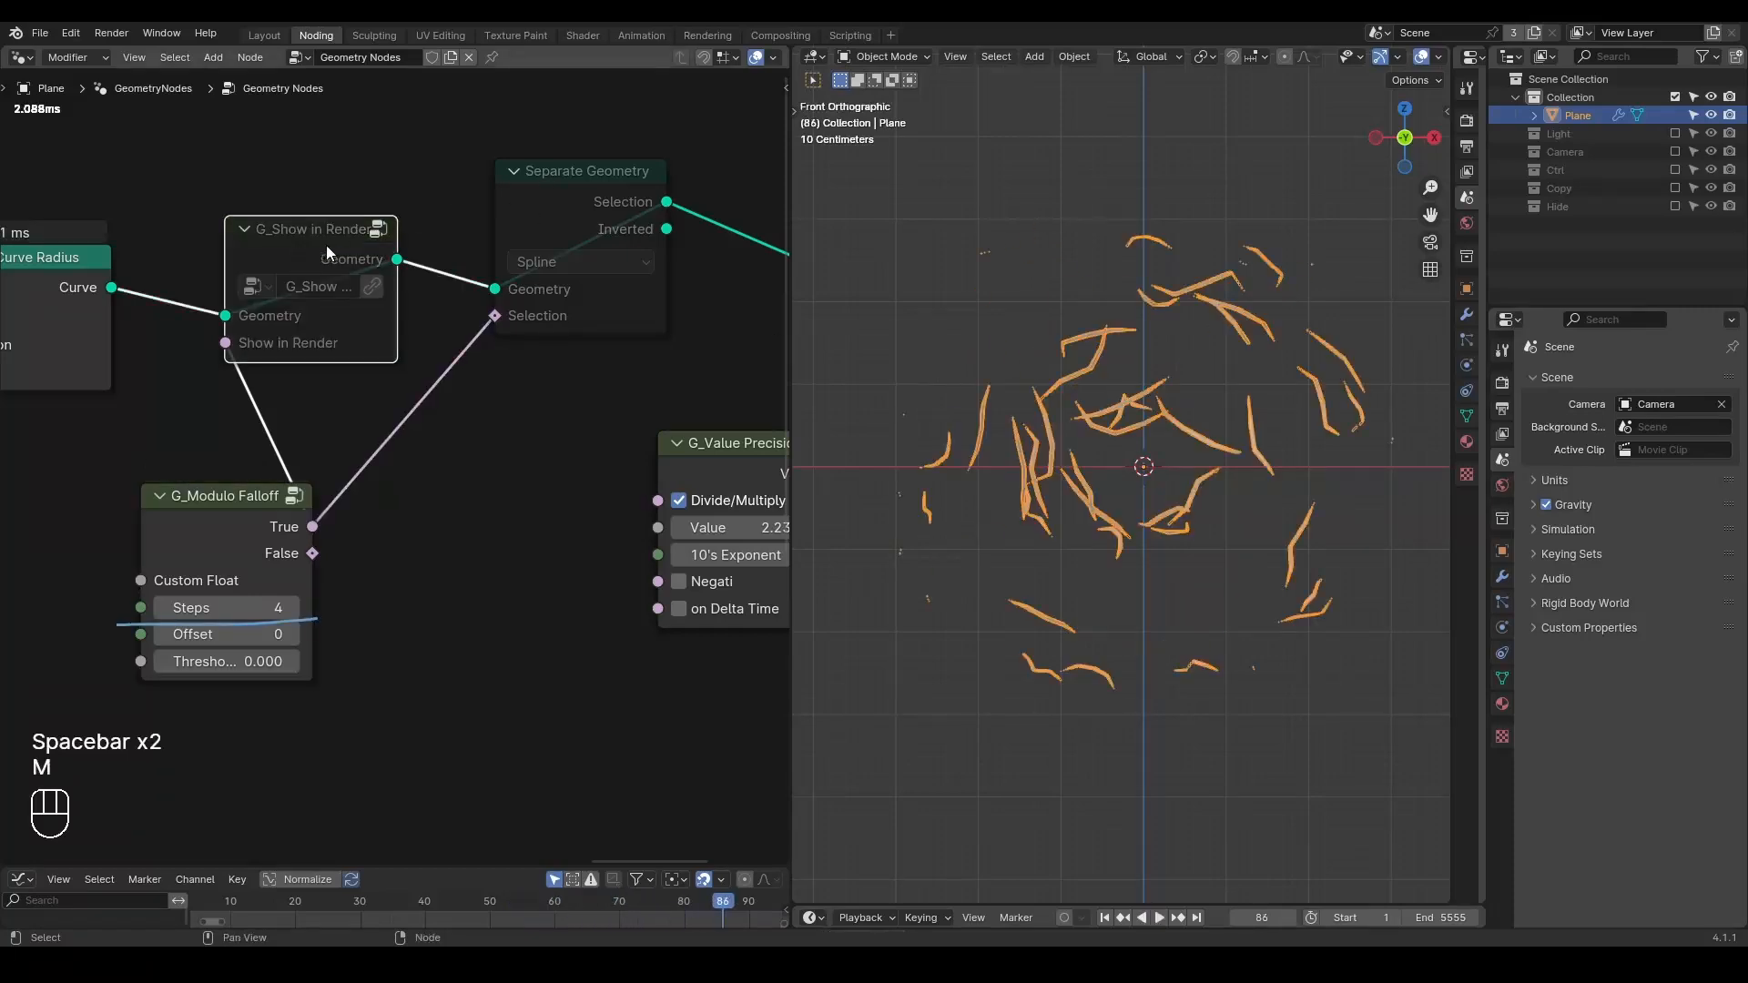
- Move Separate Geometry and G_Modulo Falloff slightly apart and erase the annotation line under Steps
{"action": "left_click_drag", "start_coordinate": [637, 215], "coordinate": [654, 212]}
{"action": "left_click_drag", "start_coordinate": [256, 544], "coordinate": [233, 560]}
{"action": "key", "text": "d"}
{"action": "key", "text": "d"}
{"action": "key", "text": "d"}
- Add a G_Spline Info node and connect its Spline Index output to G_Modulo Falloff's Offset input
{"action": "key", "text": "ctrl+a"}
{"action": "type", "text": "spline info"}
{"action": "key", "text": "Return"}
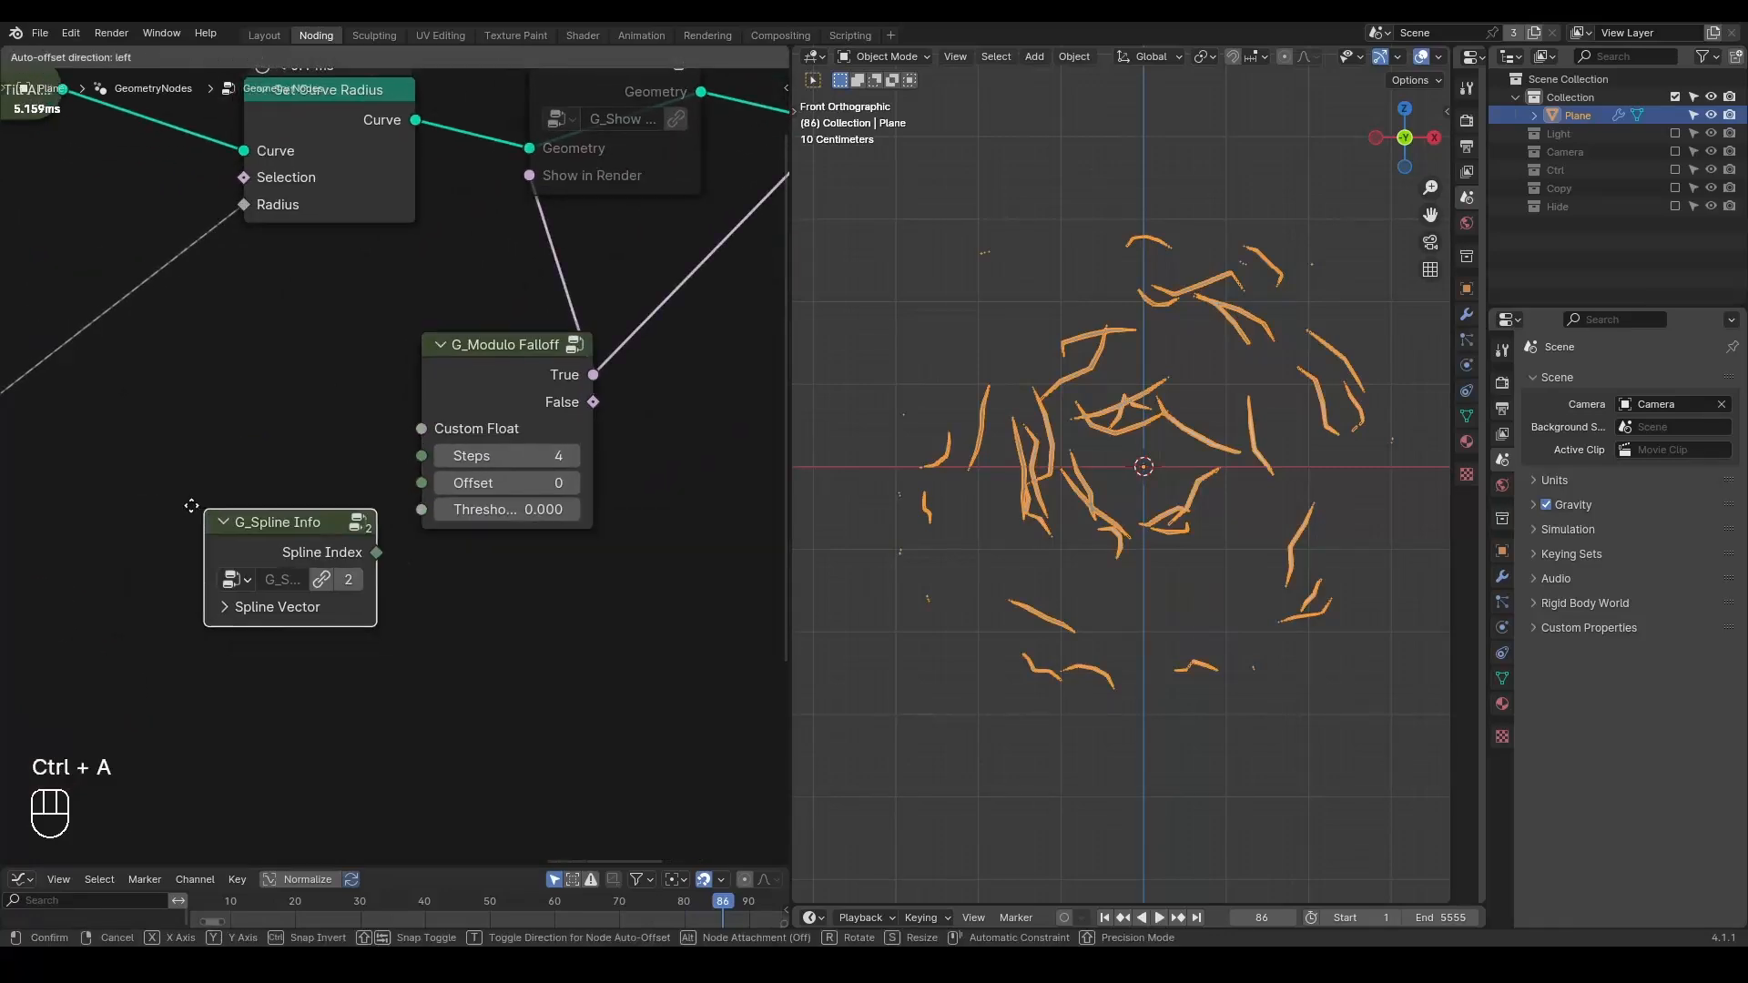
{"action": "left_click", "coordinate": [78, 475]}
{"action": "left_click_drag", "start_coordinate": [263, 522], "coordinate": [421, 484]}
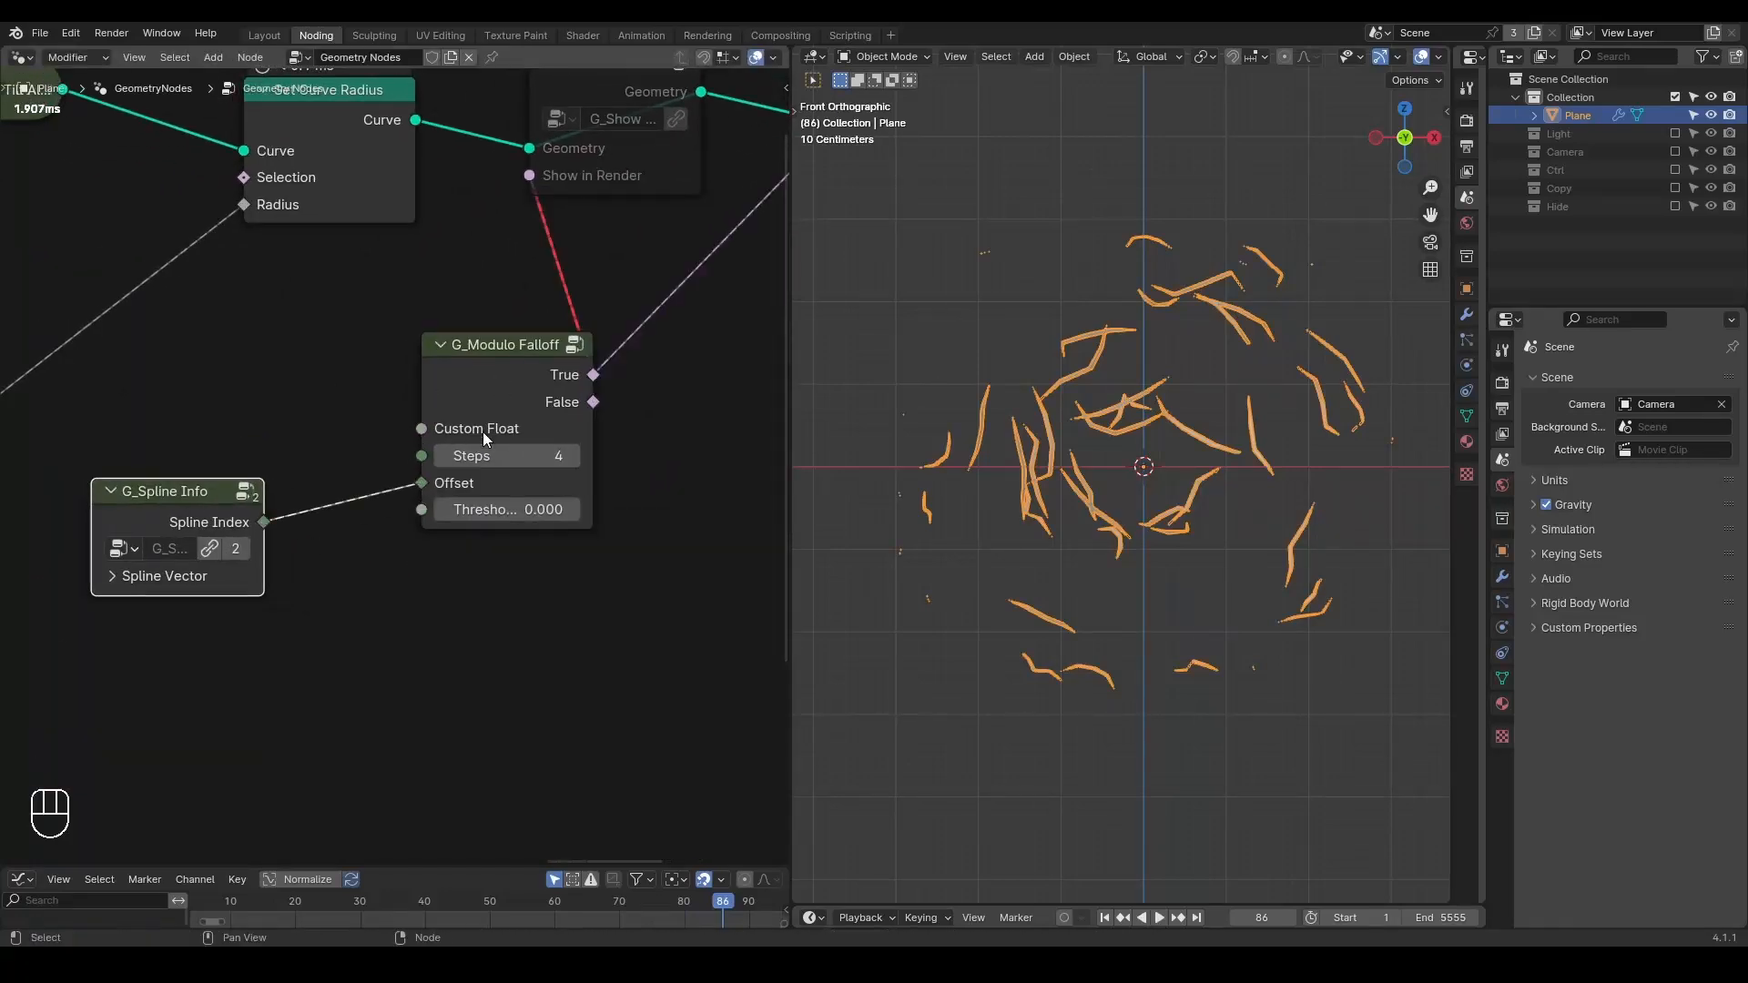
- Delete the G_Show in Render node while keeping the curve link, and play the animation from the first frame
{"action": "middle_click_drag", "start_coordinate": [482, 431], "coordinate": [360, 553]}
{"action": "left_click", "coordinate": [491, 190]}
{"action": "mouse_move", "coordinate": [418, 362]}
{"action": "left_mouse_down"}
{"action": "mouse_move", "coordinate": [496, 372]}
{"action": "mouse_move", "coordinate": [643, 458]}
{"action": "left_mouse_up"}
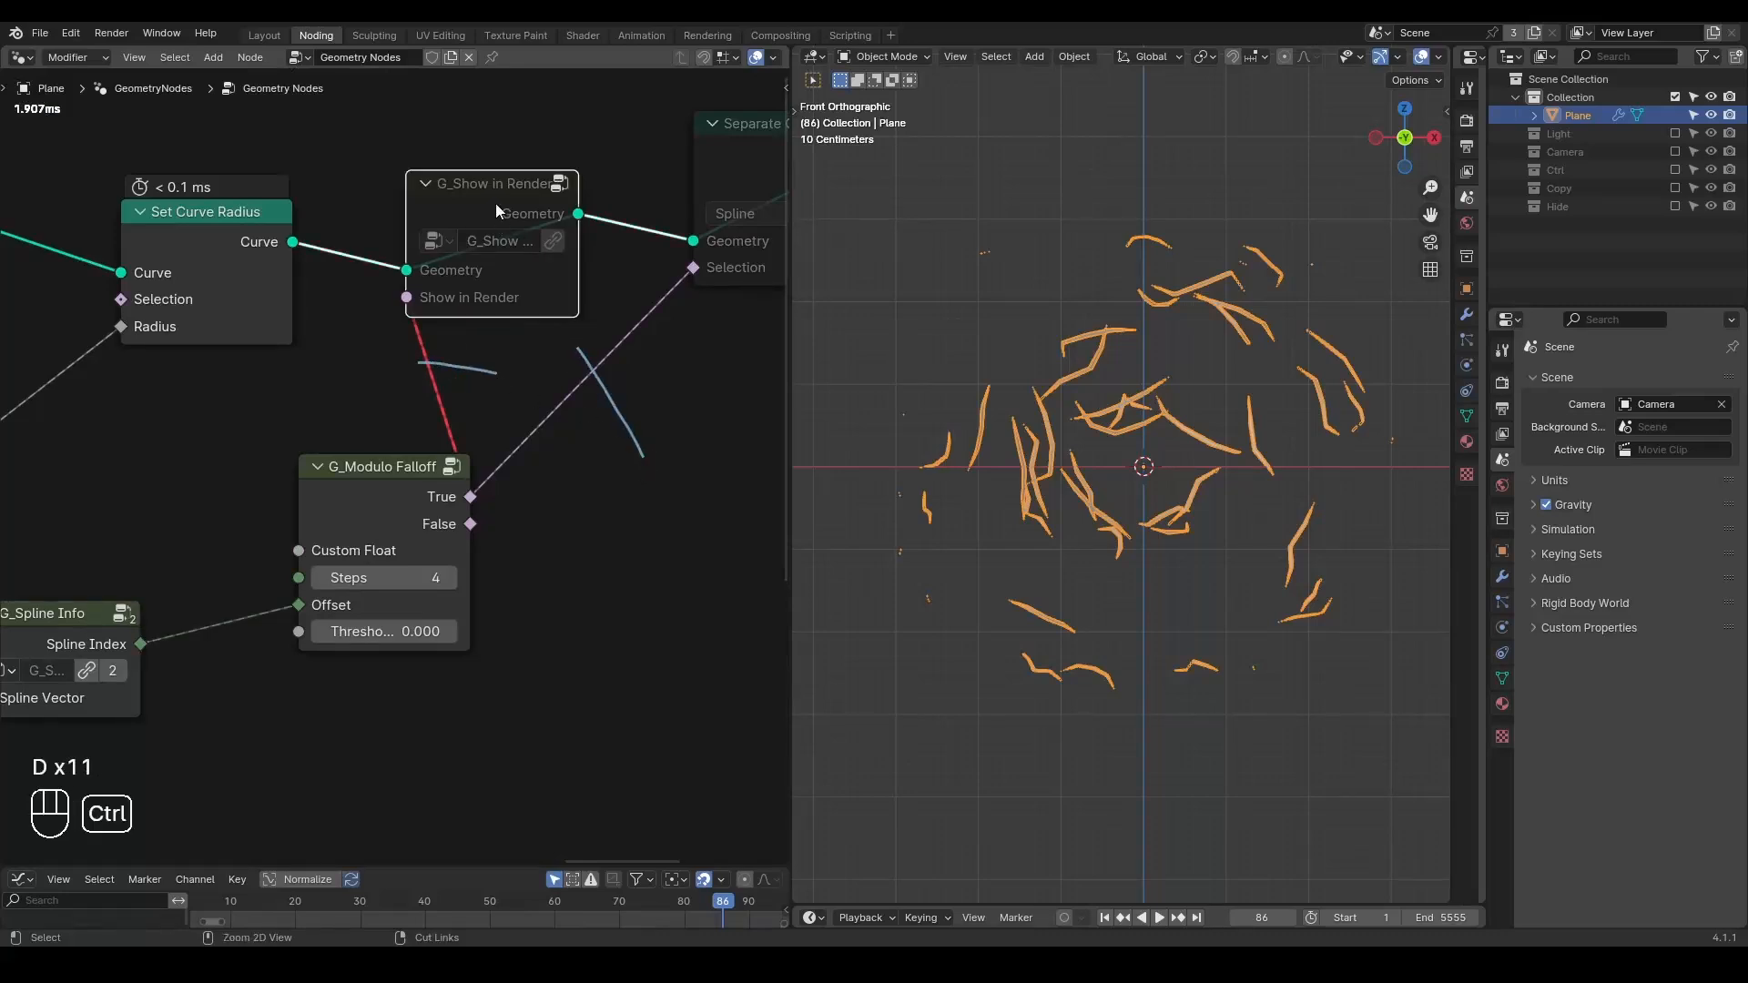
{"action": "key", "text": "ctrl+x"}
{"action": "mouse_move", "coordinate": [473, 368]}
{"action": "right_mouse_down"}
{"action": "mouse_move", "coordinate": [343, 395]}
{"action": "mouse_move", "coordinate": [616, 547]}
{"action": "right_mouse_up"}
{"action": "key", "text": "shift+space"}
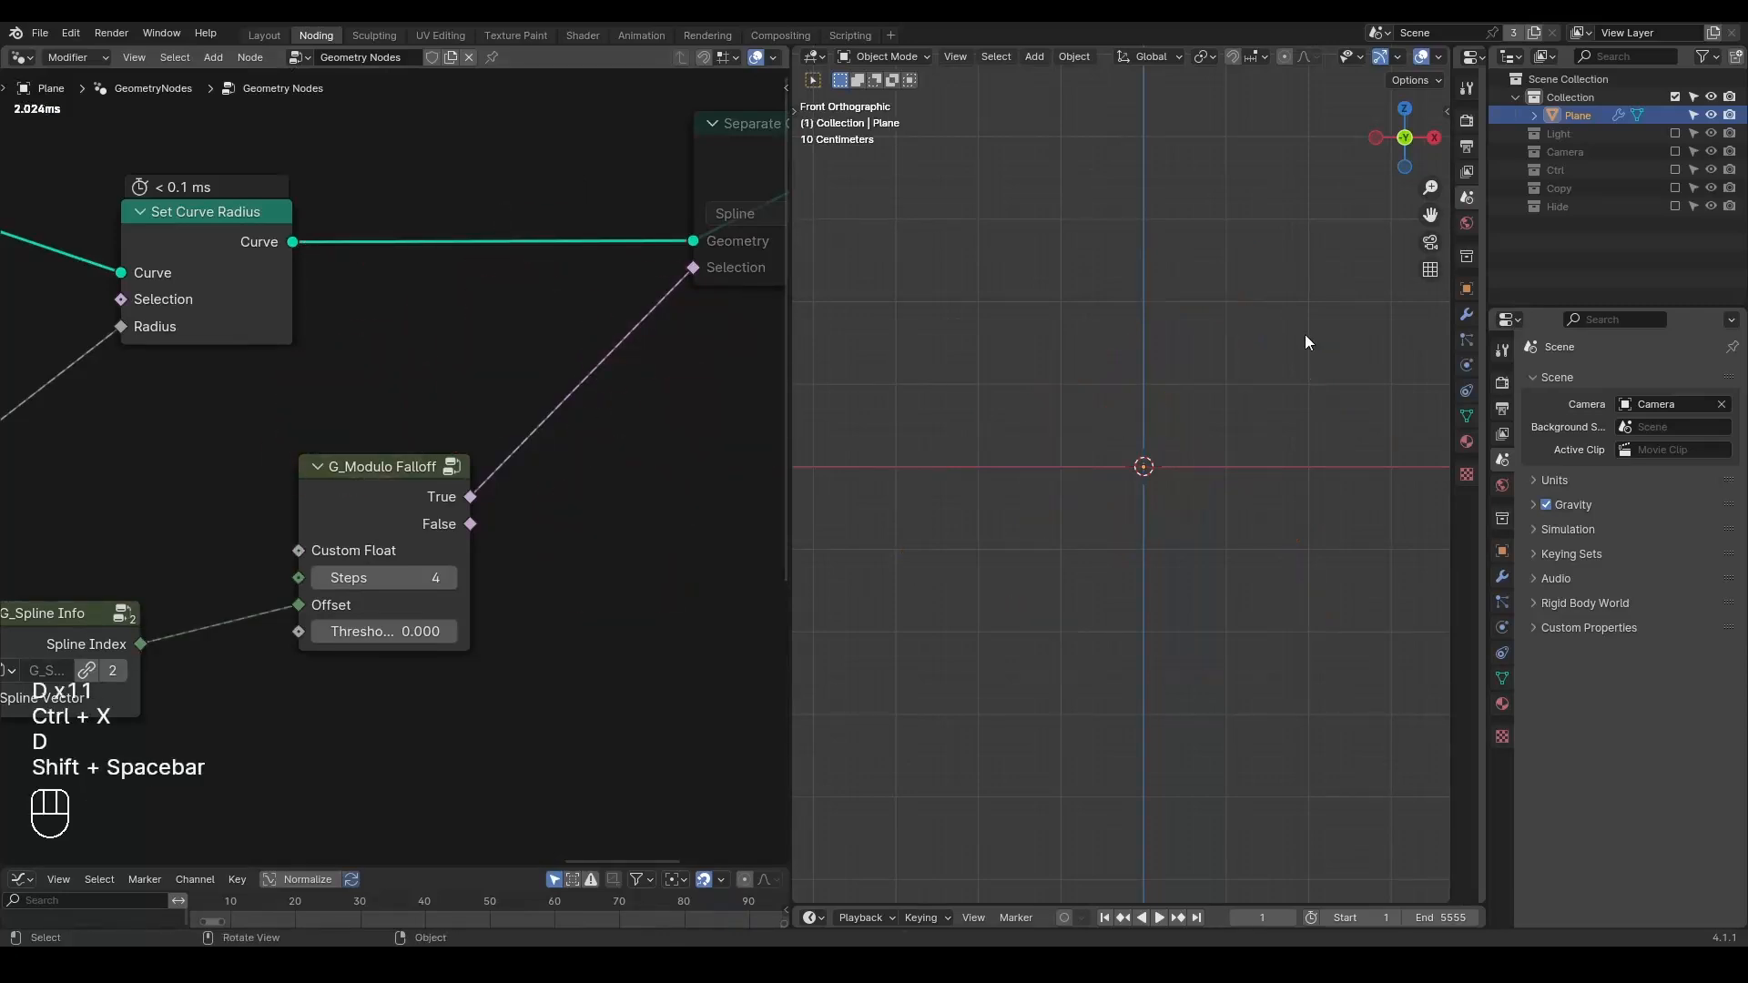
{"action": "key", "text": "space"}
{"action": "key", "text": "space"}
- Move the G_Spline Info and G_Modulo Falloff nodes closer to Separate Geometry
{"action": "middle_click_drag", "start_coordinate": [432, 438], "coordinate": [552, 342]}
{"action": "left_click_drag", "start_coordinate": [169, 538], "coordinate": [262, 488]}
{"action": "middle_click_drag", "start_coordinate": [474, 413], "coordinate": [348, 513]}
{"action": "left_click_drag", "start_coordinate": [369, 502], "coordinate": [445, 466]}
{"action": "middle_click_drag", "start_coordinate": [534, 402], "coordinate": [374, 486]}
- Unmute the Separate Geometry node and play the animation from the start
{"action": "left_click", "coordinate": [604, 233]}
{"action": "key", "text": "m"}
{"action": "middle_click_drag", "start_coordinate": [424, 427], "coordinate": [626, 271]}
{"action": "key", "text": "shift+space"}
{"action": "key", "text": "space"}
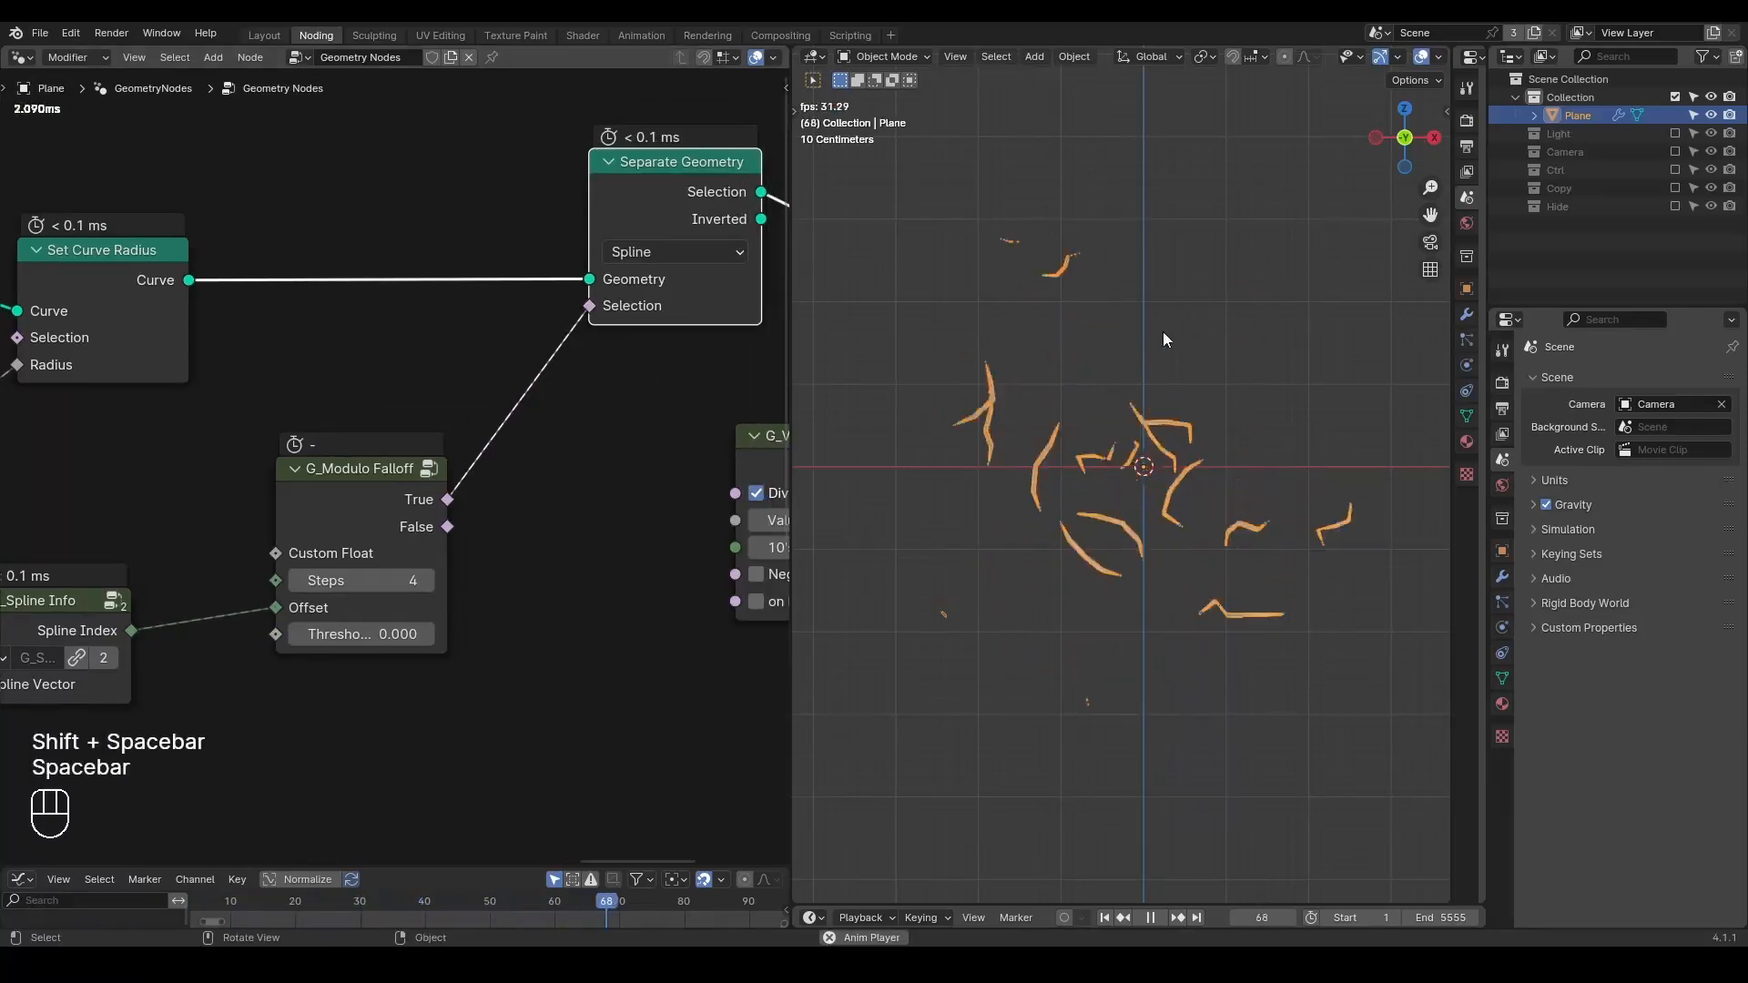
{"action": "key", "text": "space"}
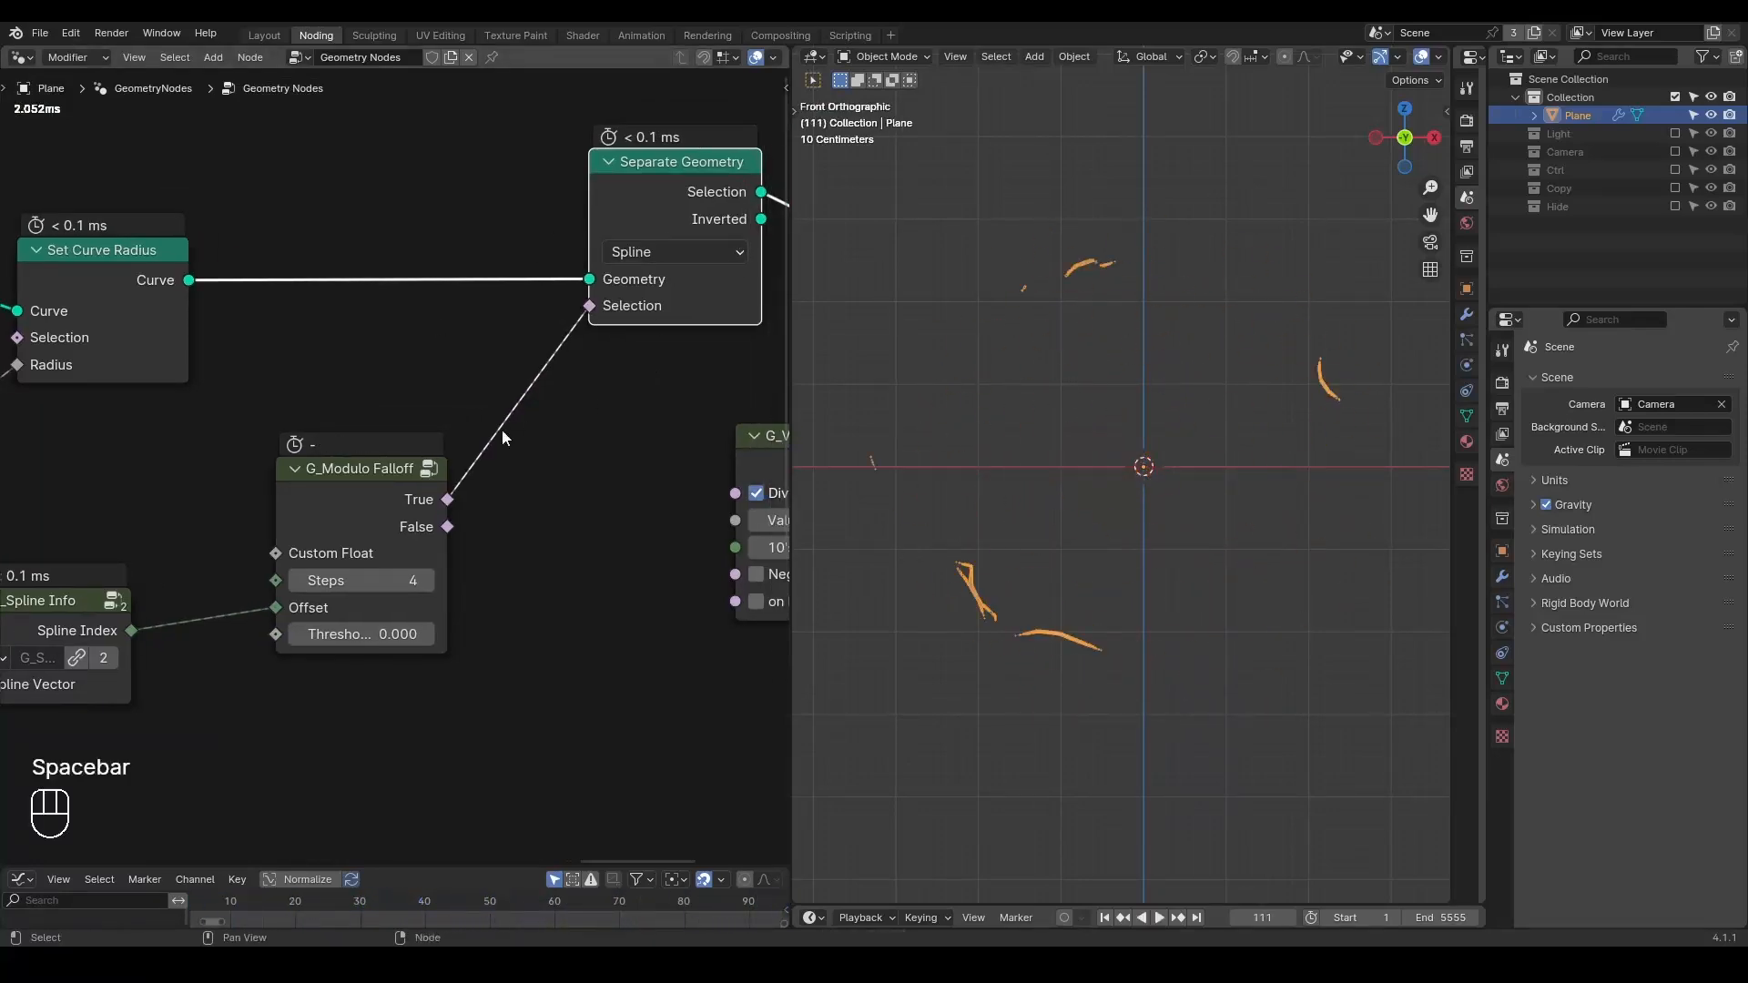
- Mute the link from Spline Index to the falloff's Offset input and play the animation from the start
{"action": "middle_click_drag", "start_coordinate": [368, 511], "coordinate": [467, 444]}
{"action": "right_click_drag", "start_coordinate": [266, 407], "coordinate": [327, 601], "text": "ctrl+alt"}
{"action": "key", "text": "shift+space"}
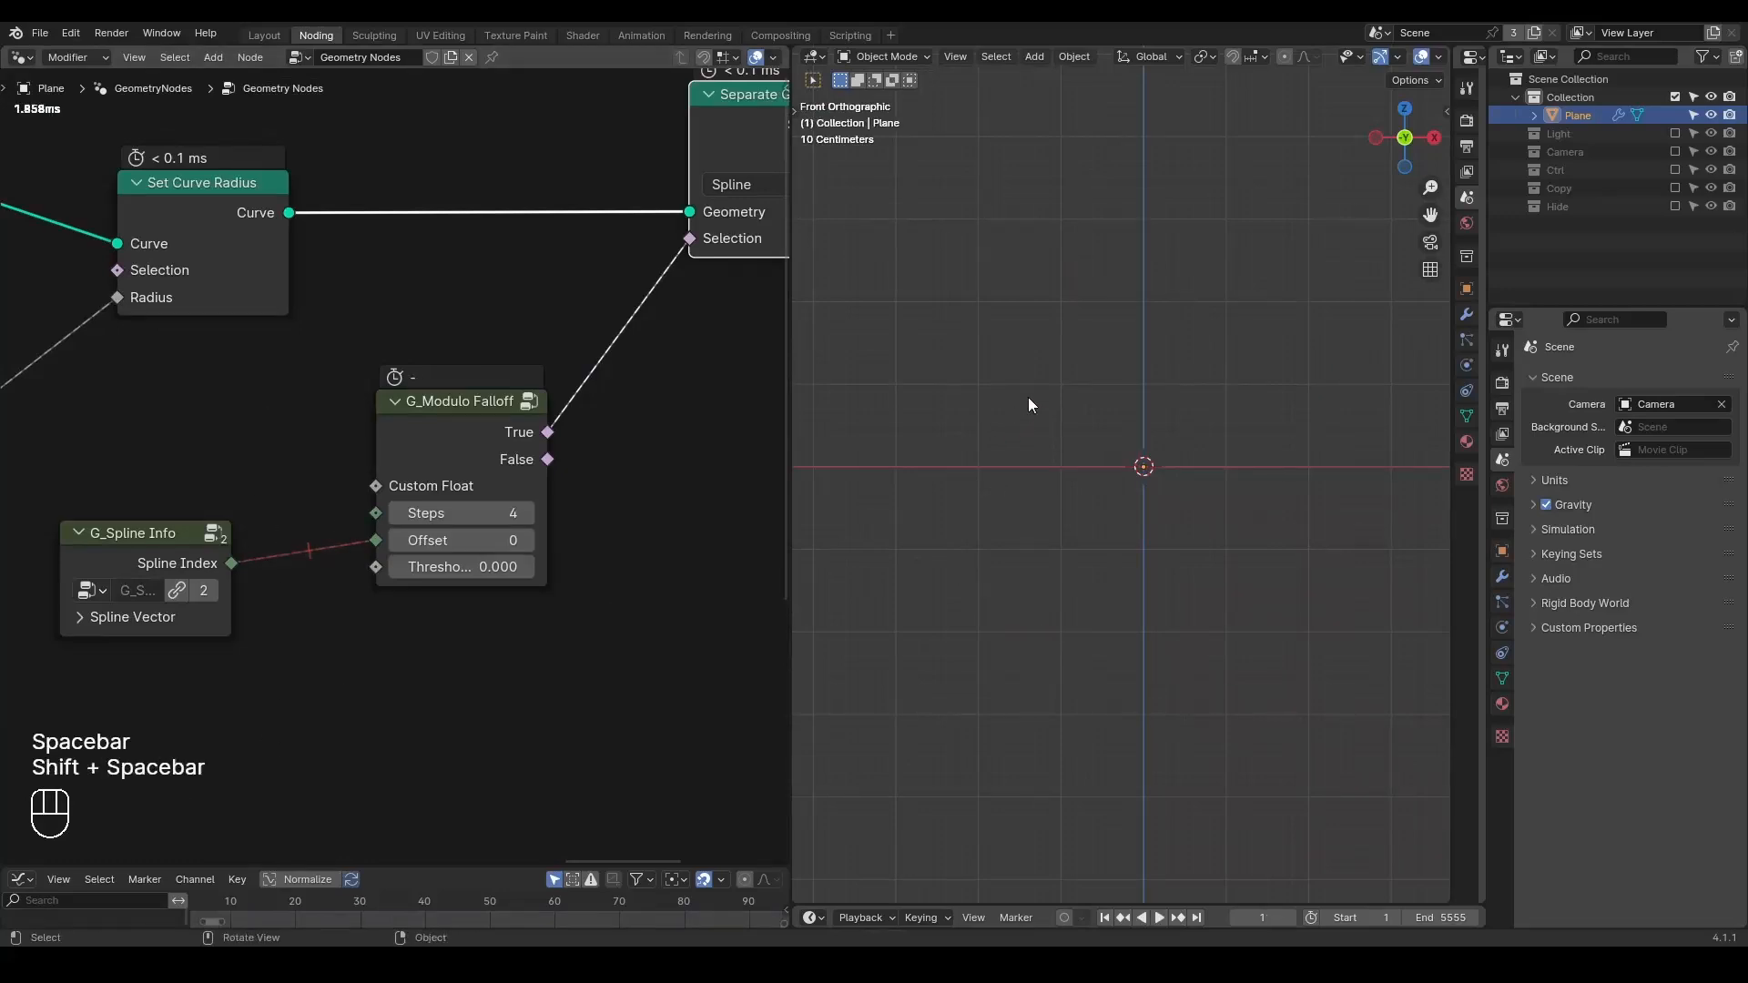
{"action": "key", "text": "space"}
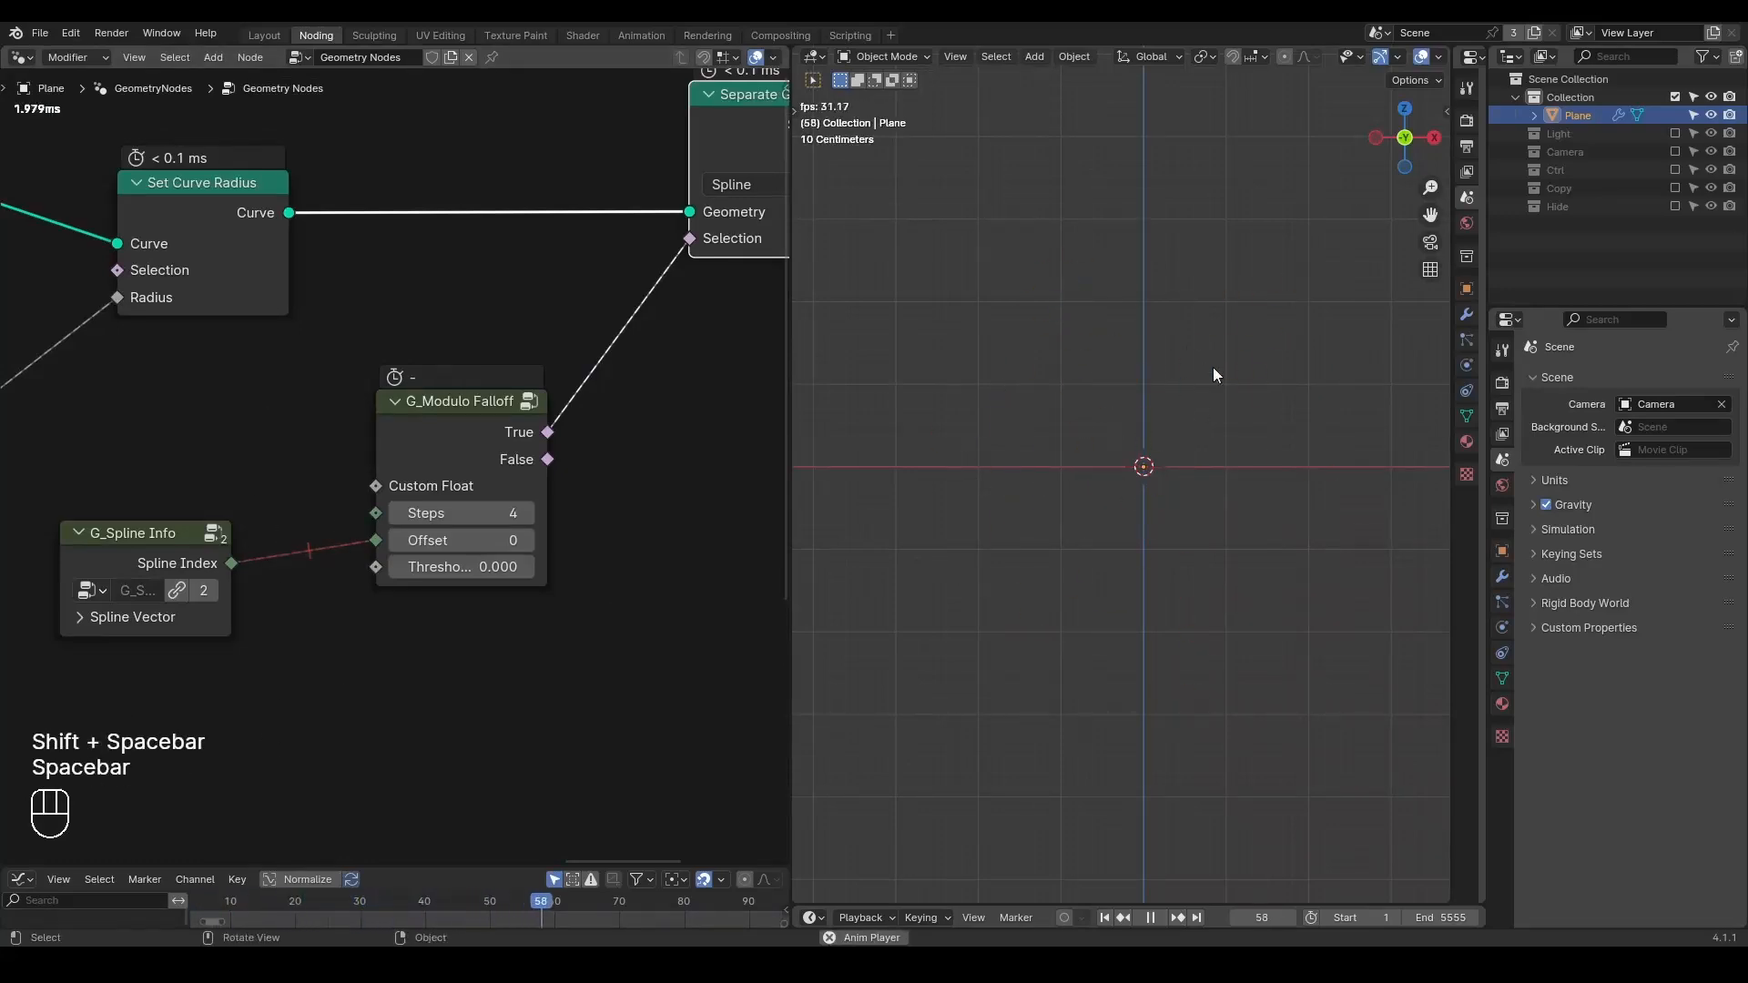
{"action": "key", "text": "space"}
- Set the Steps of G_Modulo Falloff to 5 and play the animation
{"action": "left_click", "coordinate": [523, 516]}
{"action": "key", "text": "BackSpace"}
{"action": "type", "text": "5"}
{"action": "key", "text": "Return"}
{"action": "key", "text": "space"}
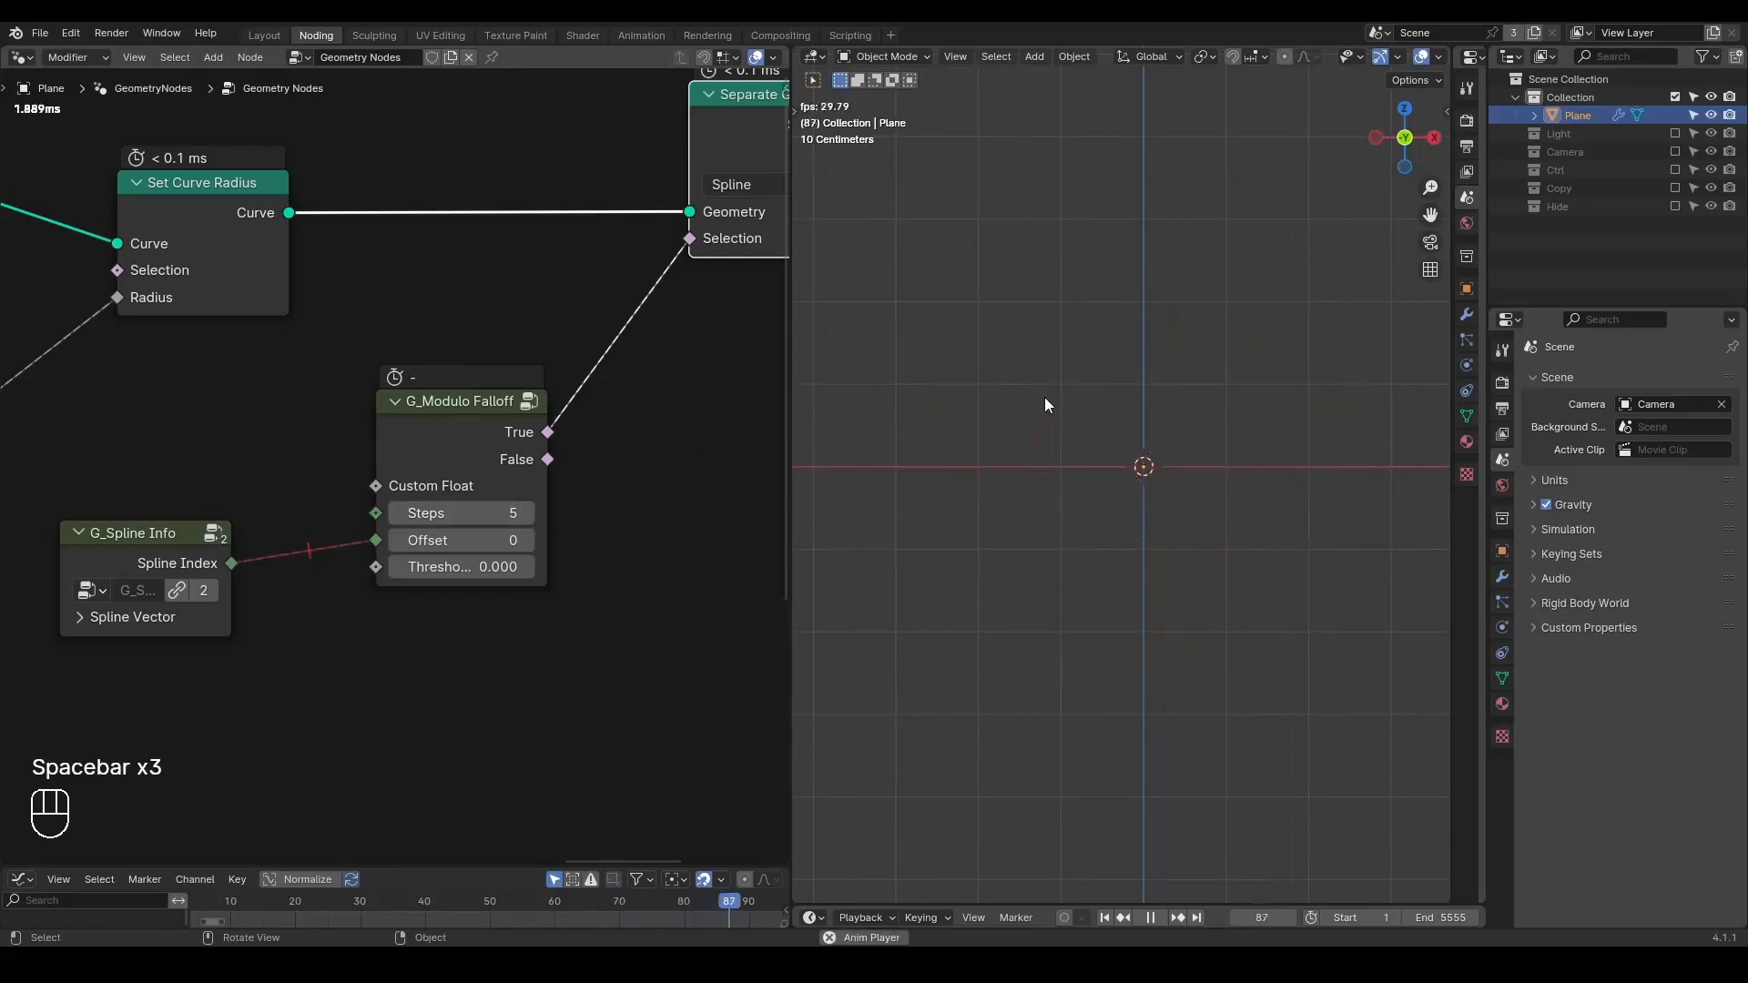
{"action": "key", "text": "space"}
- Try a G_Modulo Falloff threshold of 0.558 and play the animation from the start
{"action": "left_click_drag", "start_coordinate": [446, 566], "coordinate": [518, 567]}
{"action": "key", "text": "shift+space"}
{"action": "key", "text": "space"}
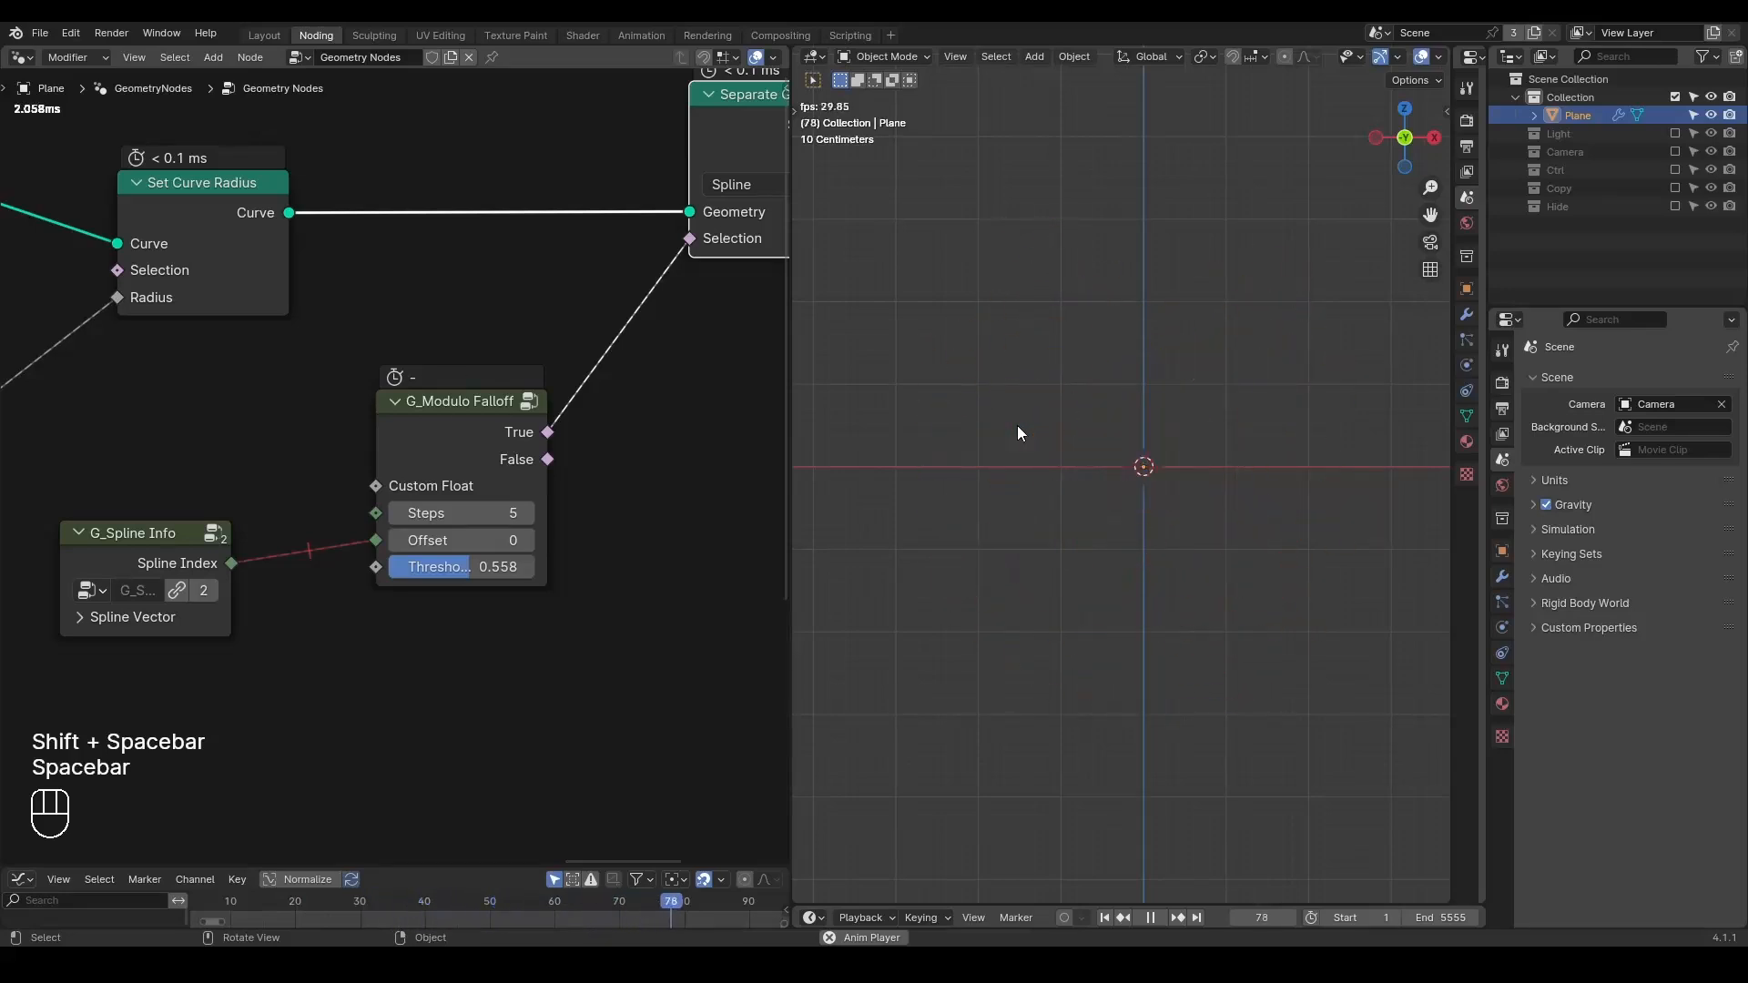
{"action": "key", "text": "space"}
- Set the G_Modulo Falloff threshold to 0.267, play the animation and return to the first frame
{"action": "left_click_drag", "start_coordinate": [496, 566], "coordinate": [455, 567]}
{"action": "key", "text": "shift+space"}
{"action": "key", "text": "space"}
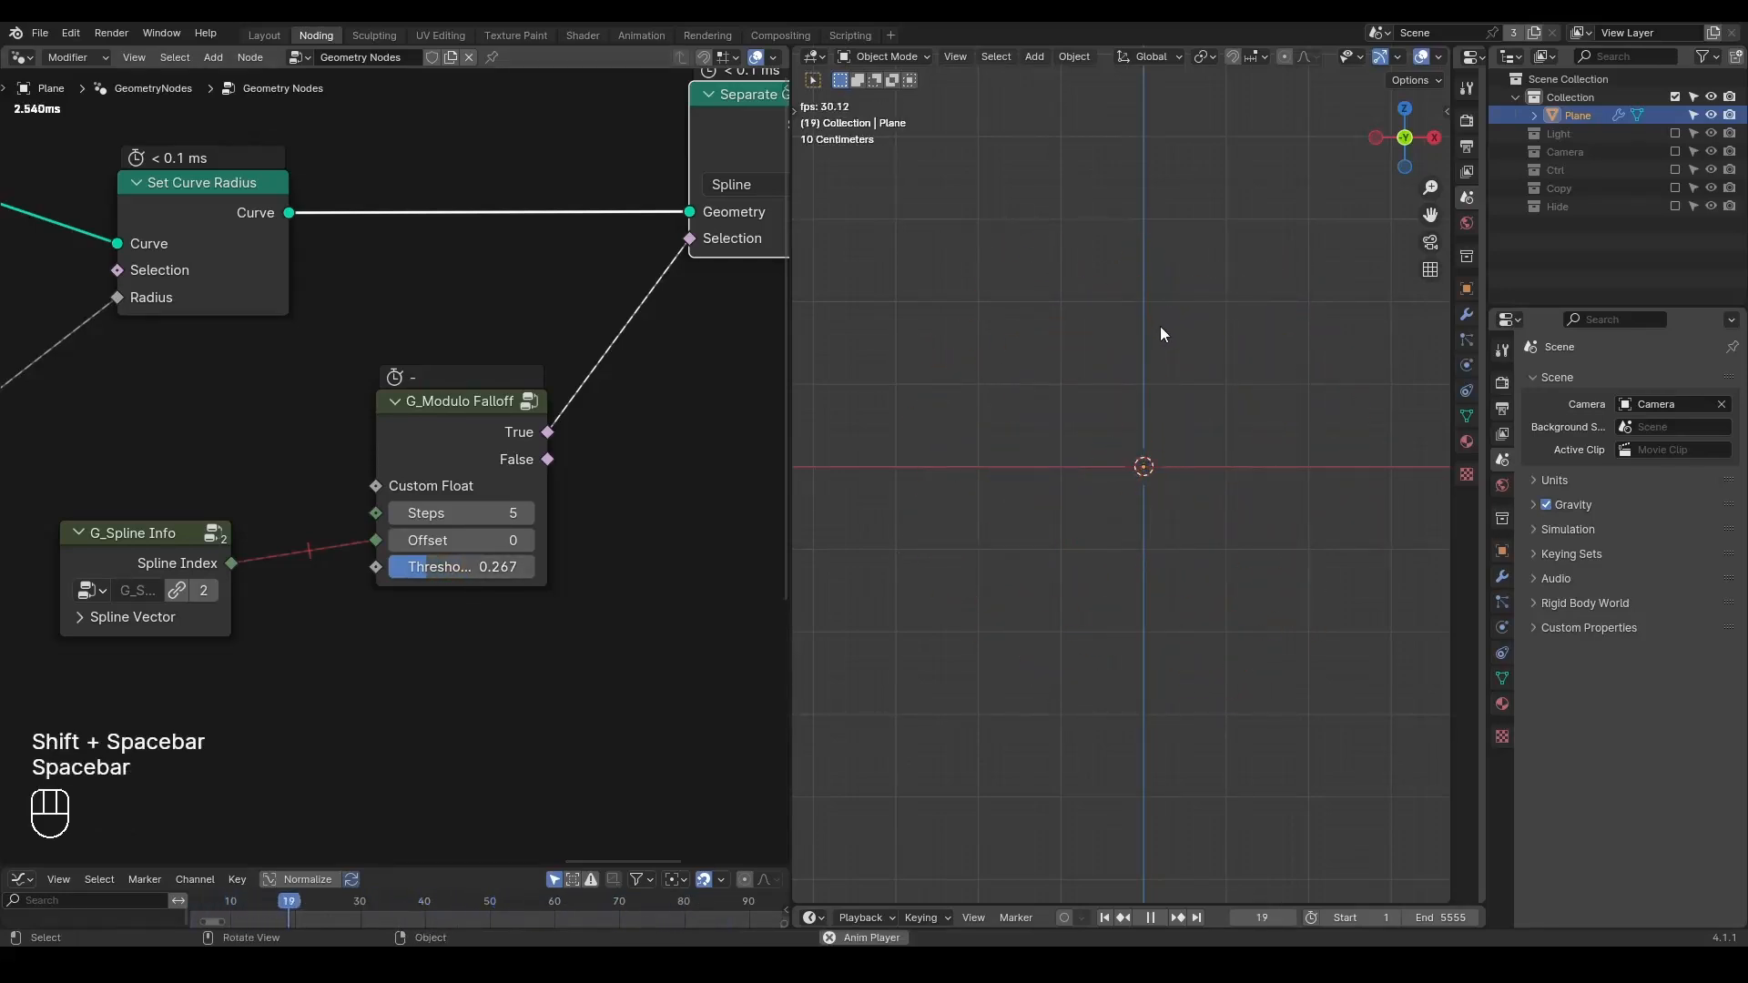
{"action": "key", "text": "space"}
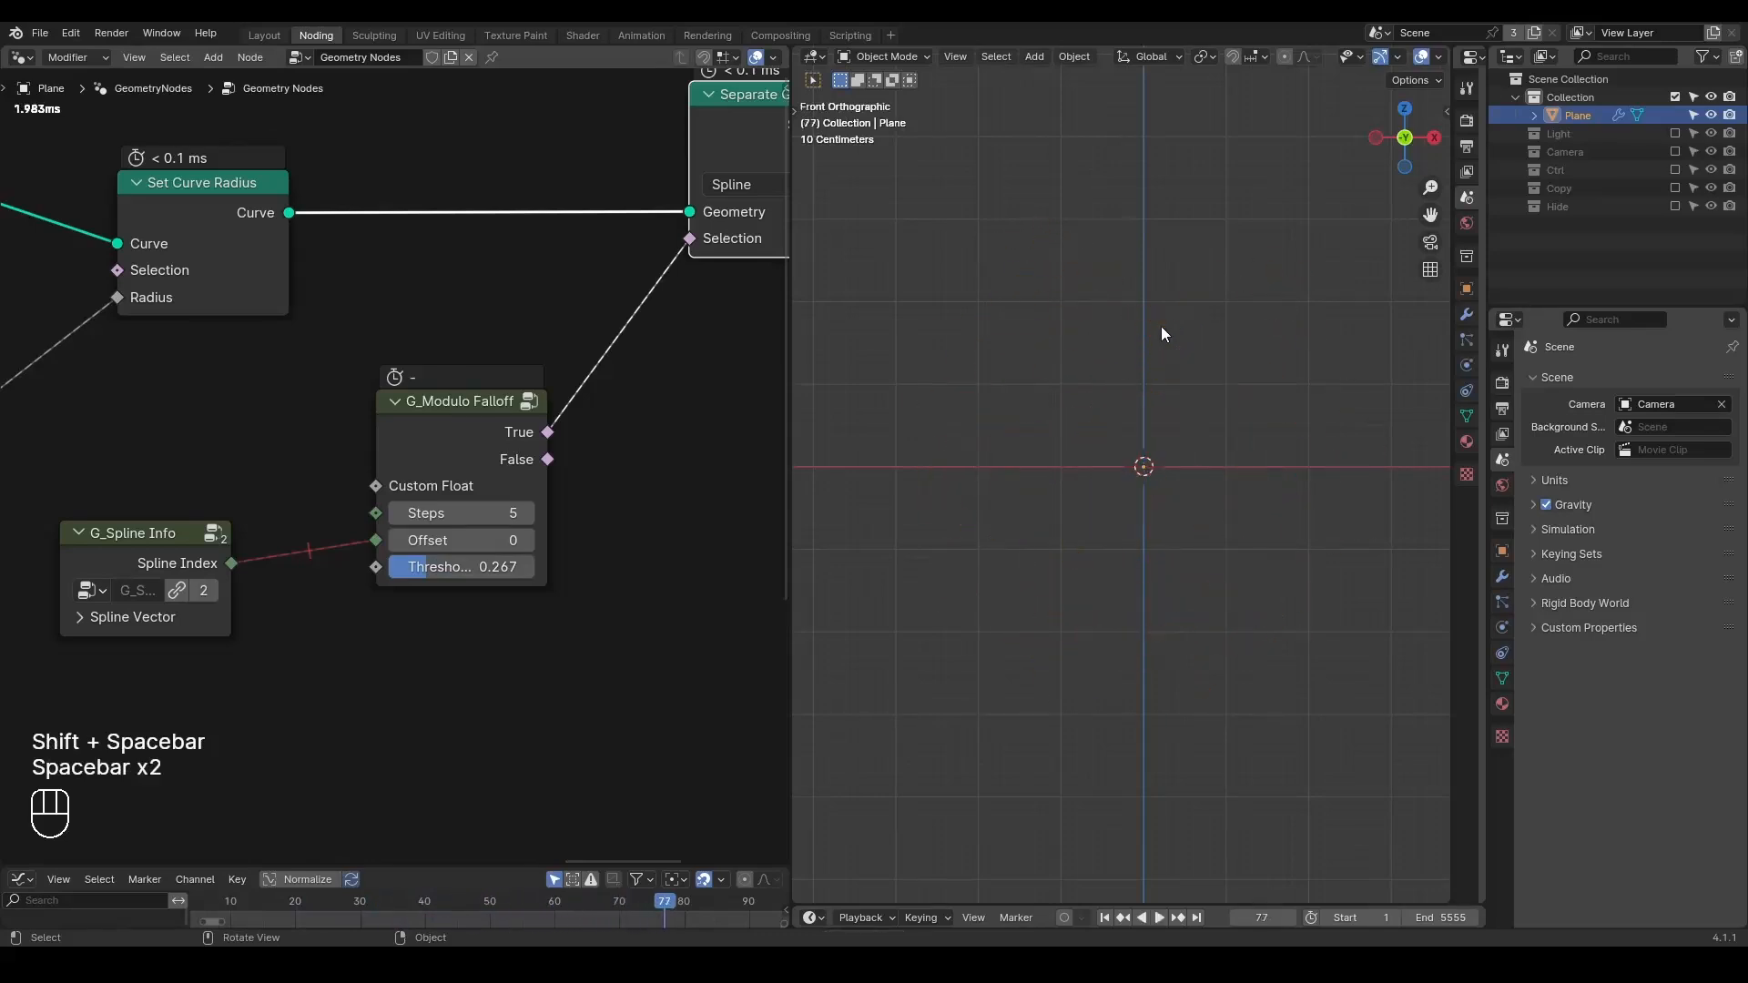
{"action": "key", "text": "shift+space"}
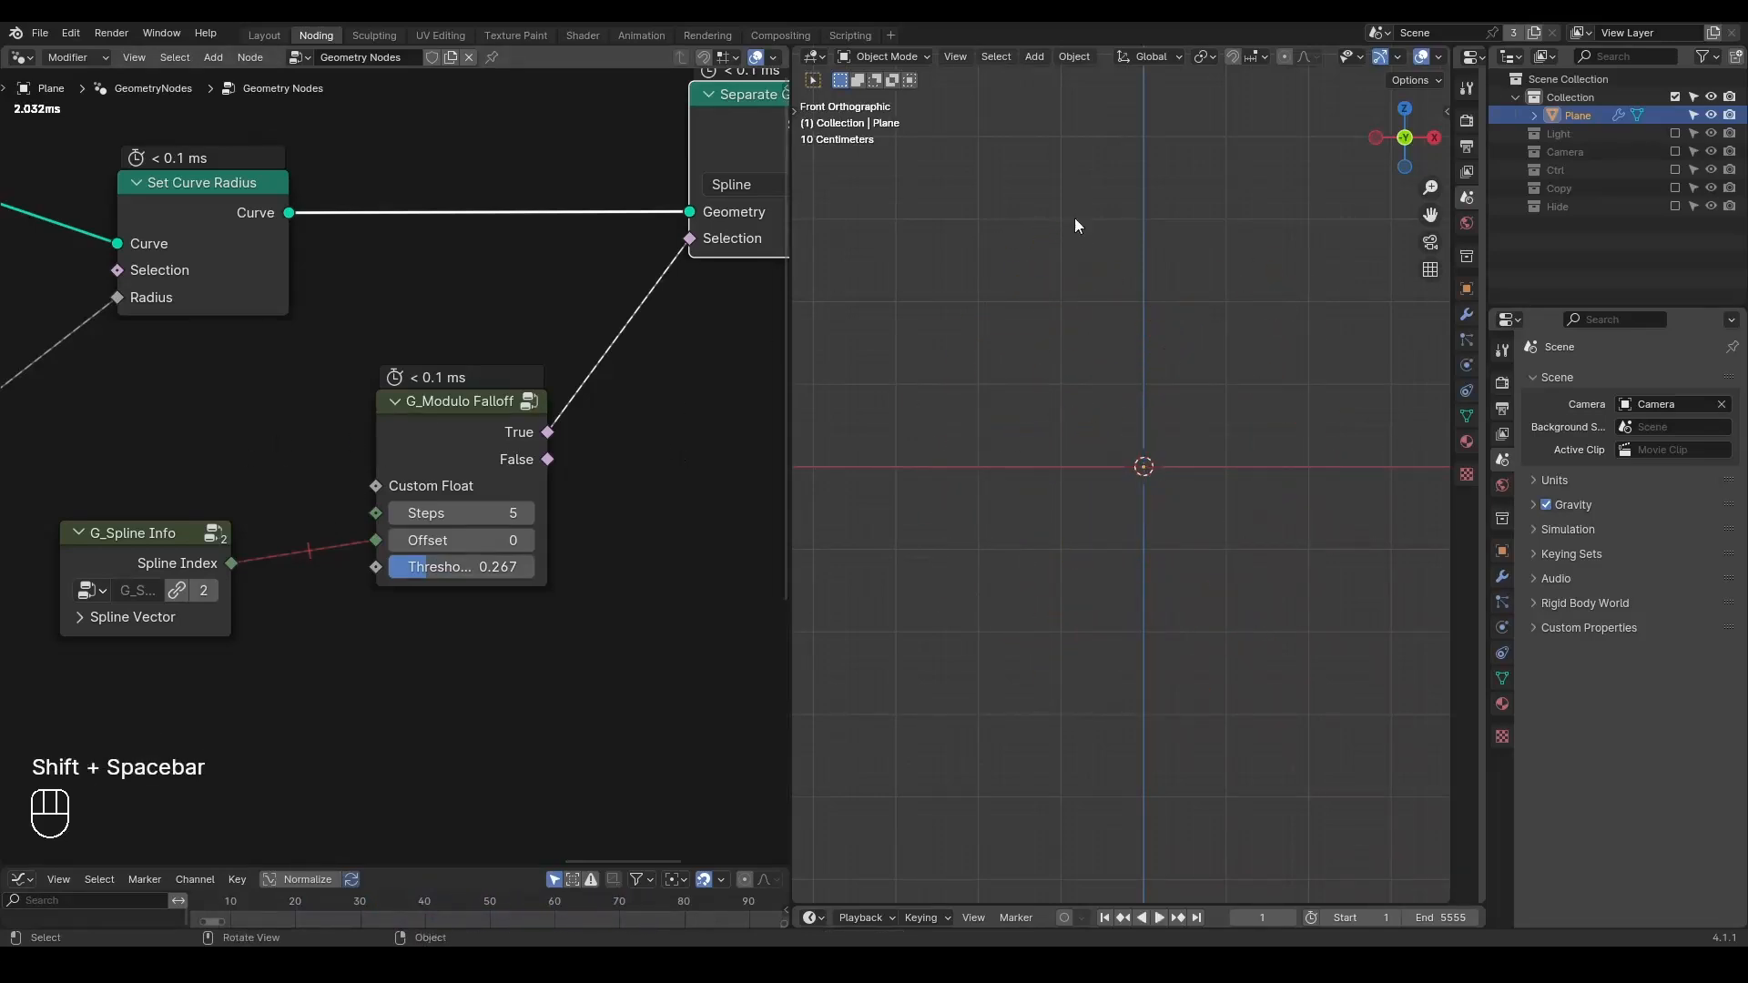
{"action": "middle_click_drag", "start_coordinate": [587, 447], "coordinate": [402, 555]}
{"action": "scroll", "coordinate": [402, 556], "scroll_direction": "down", "scroll_amount": 4}
{"action": "middle_click_drag", "start_coordinate": [505, 476], "coordinate": [510, 431]}
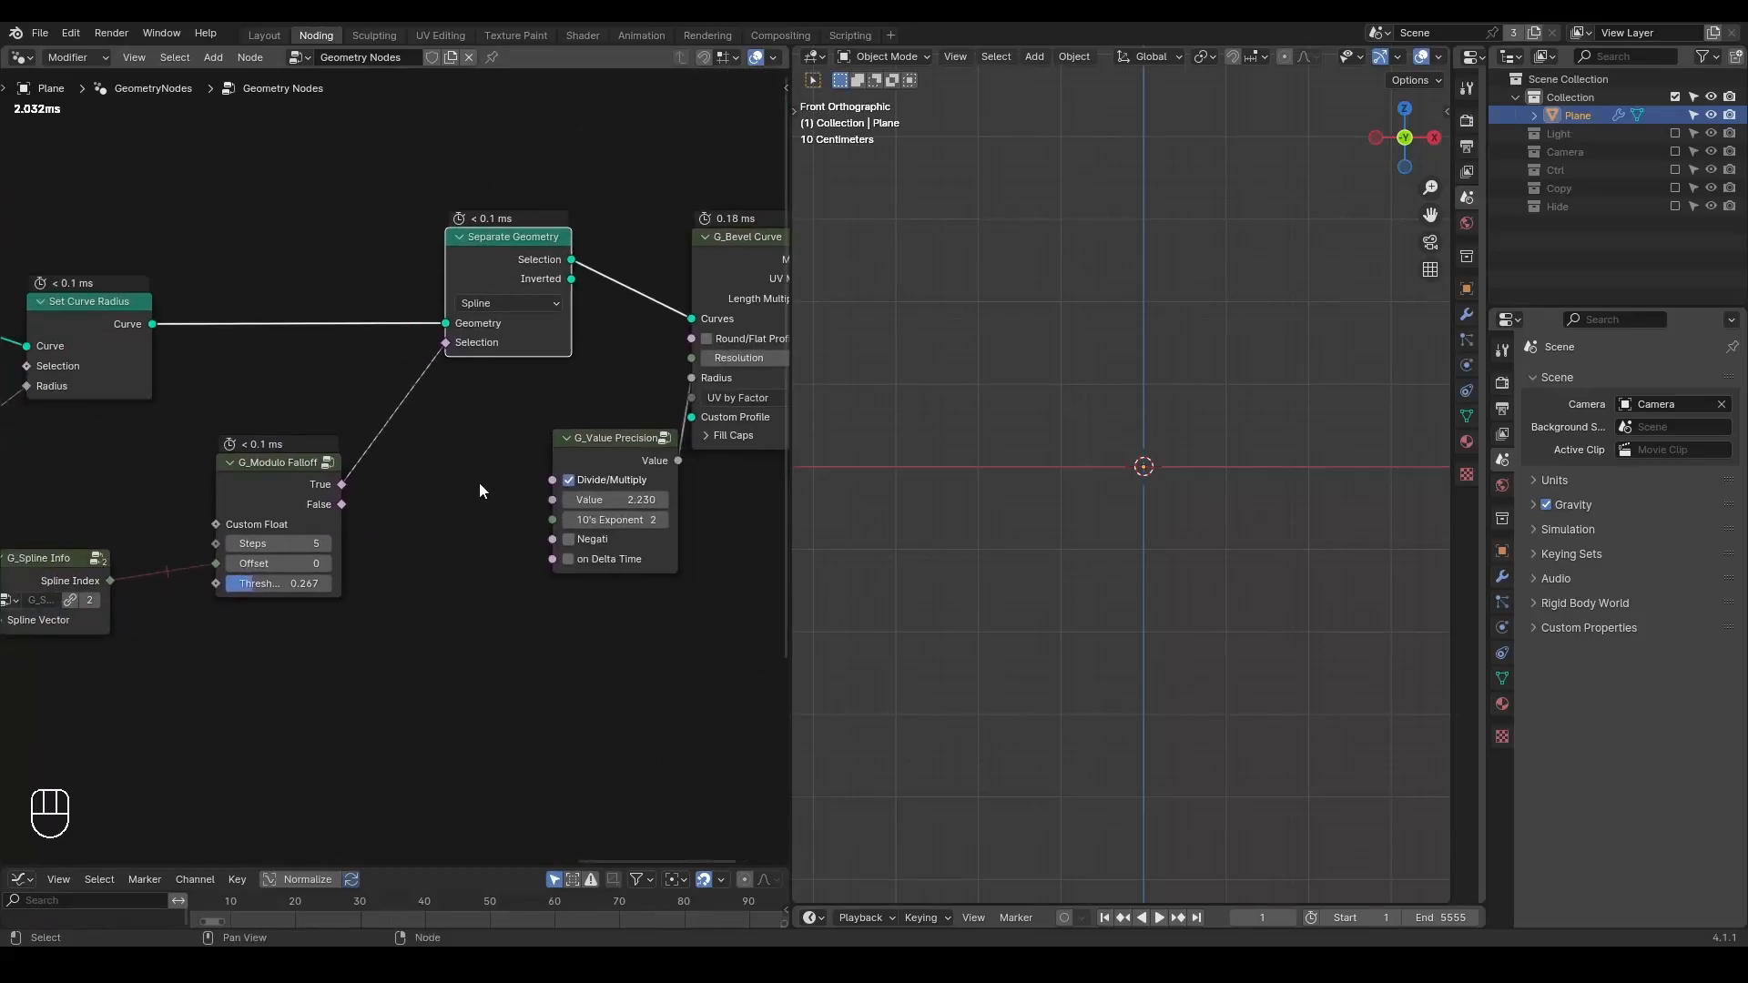
- Play the filtered strand animation and return to the first frame
{"action": "middle_click_drag", "start_coordinate": [391, 485], "coordinate": [440, 475]}
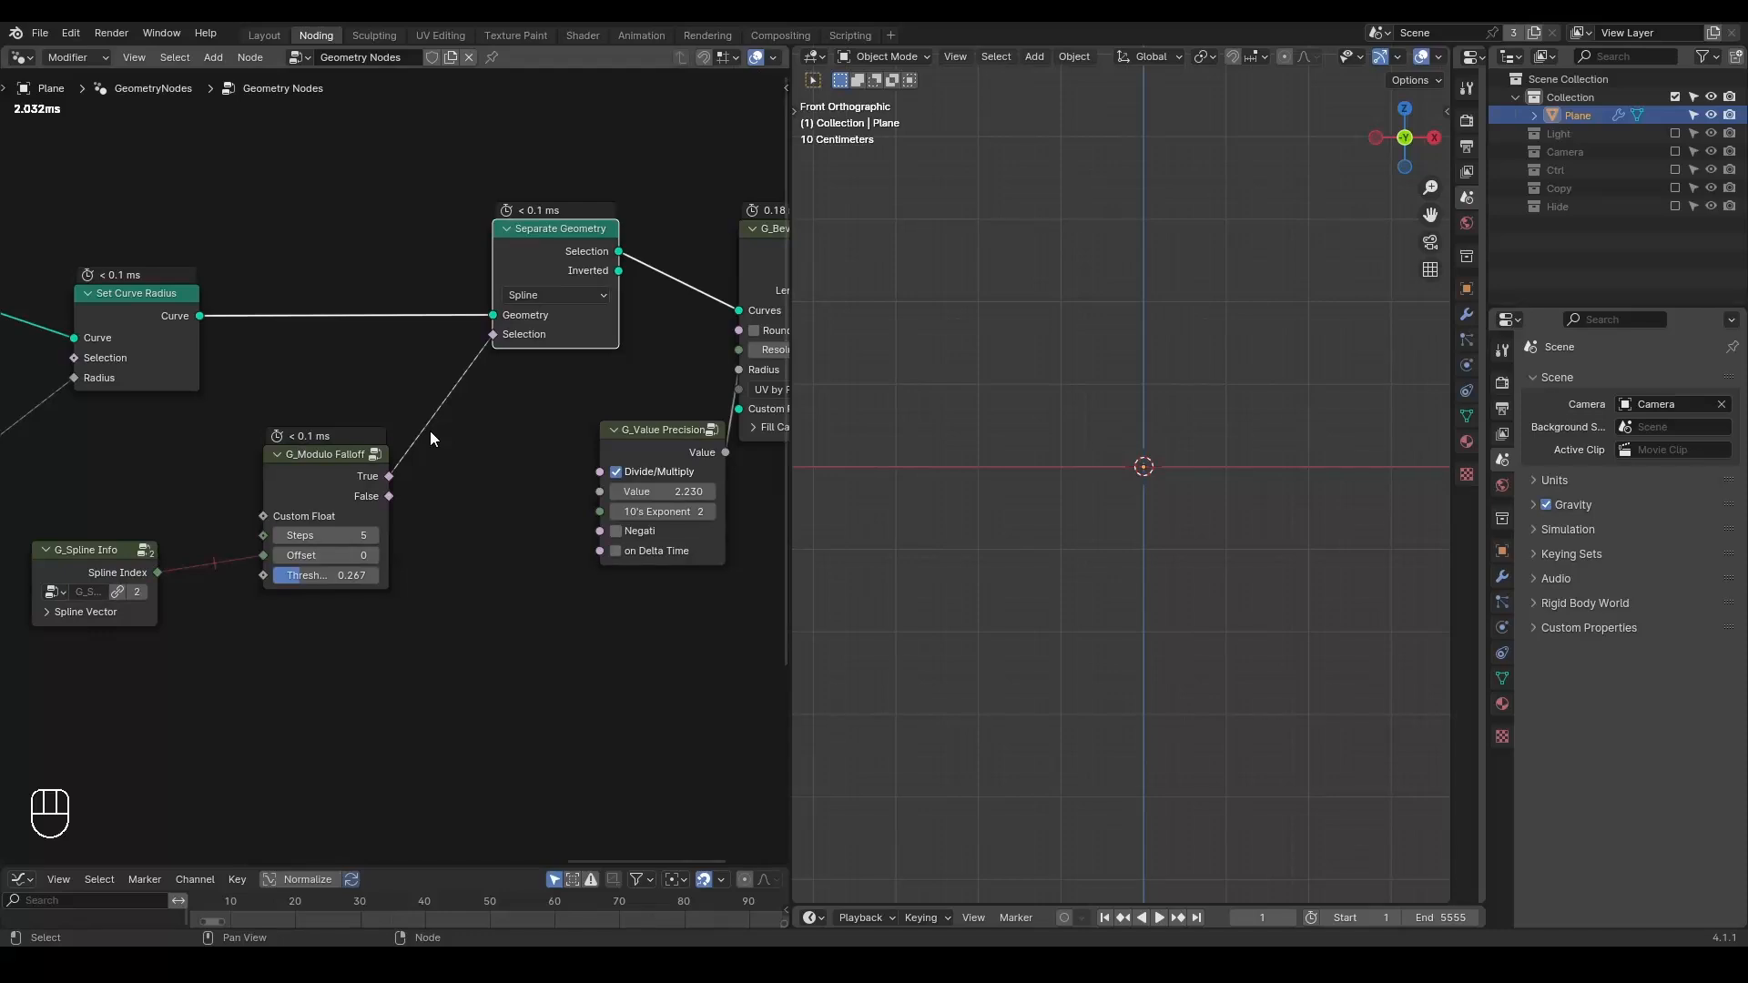
{"action": "key", "text": "shift+ctrl+alt+q"}
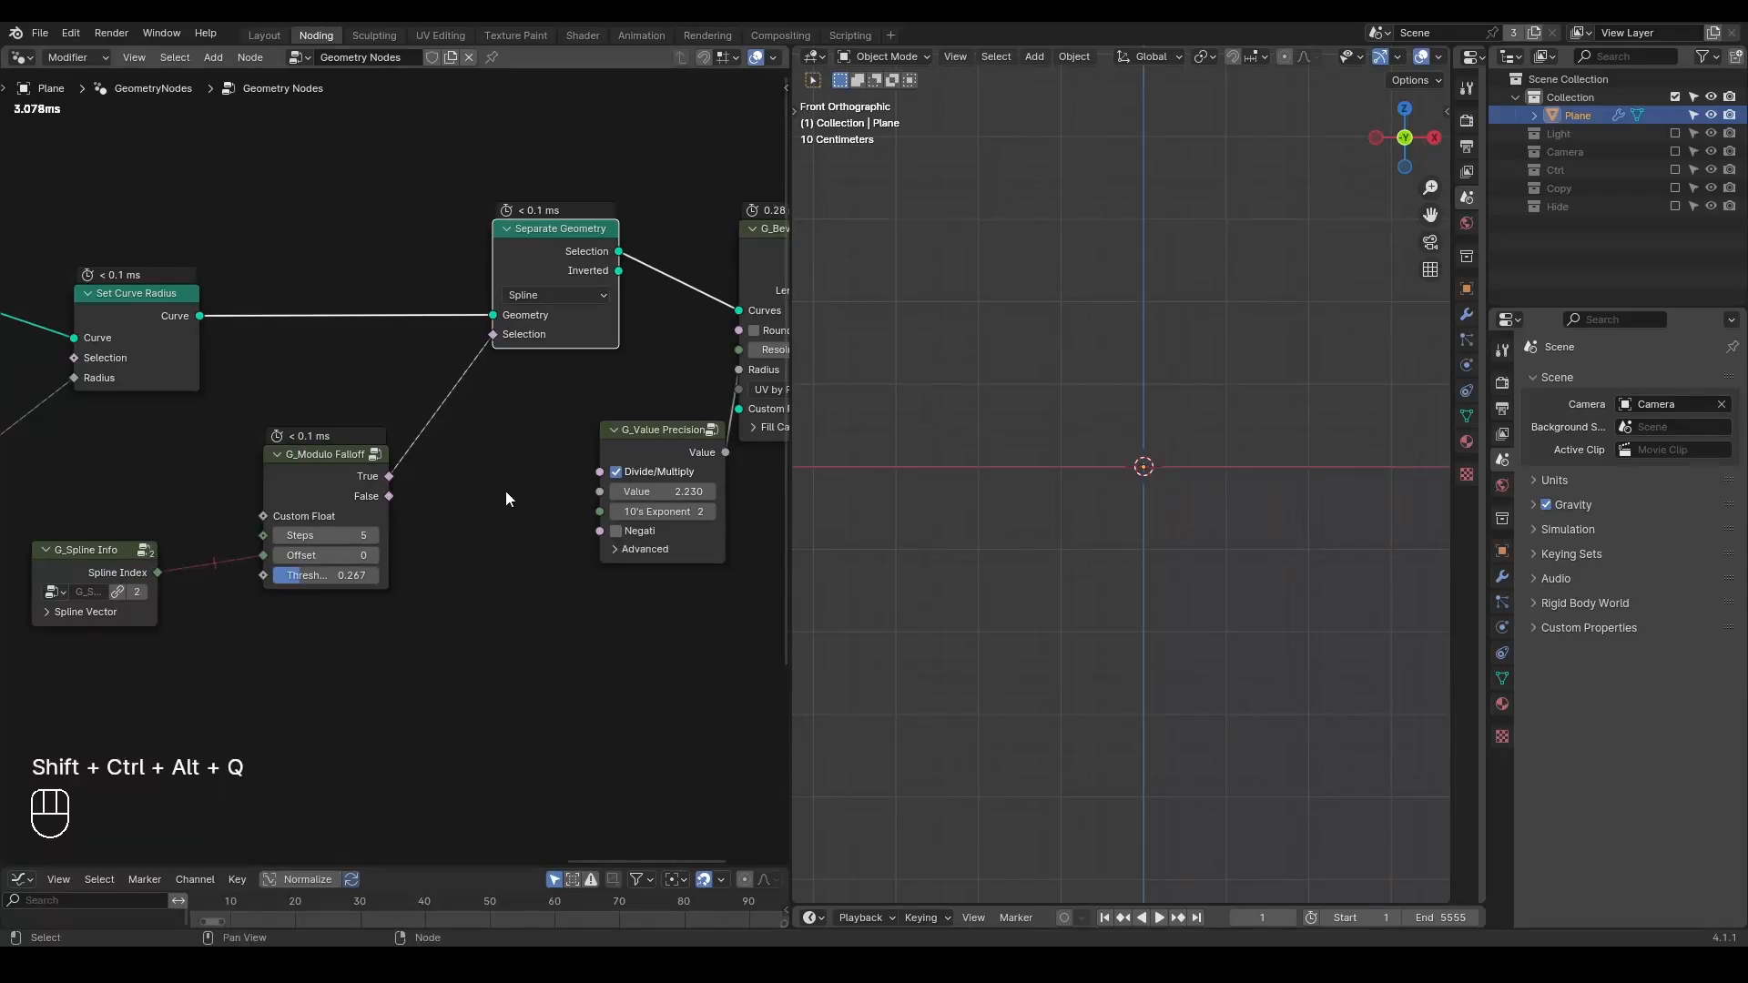
{"action": "middle_click_drag", "start_coordinate": [398, 348], "coordinate": [582, 601], "text": "ctrl"}
{"action": "scroll", "coordinate": [583, 601], "scroll_direction": "down", "scroll_amount": 1}
{"action": "left_click_drag", "start_coordinate": [685, 335], "coordinate": [74, 587]}
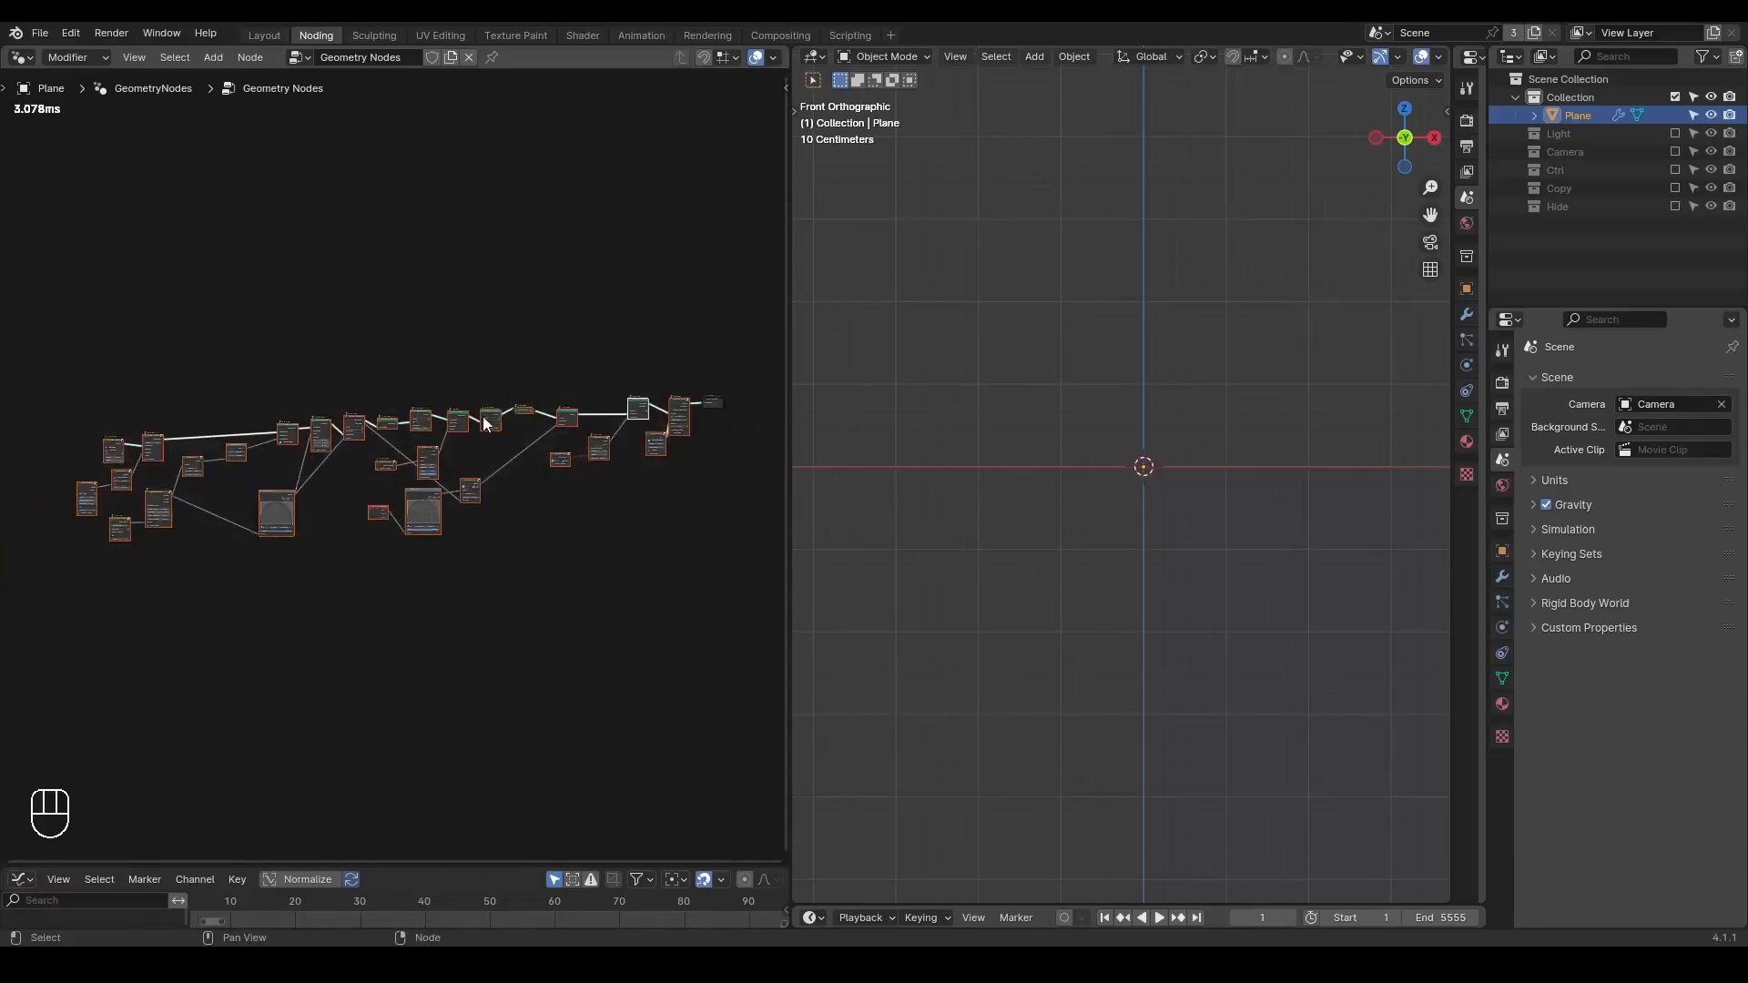
{"action": "left_click", "coordinate": [393, 370]}
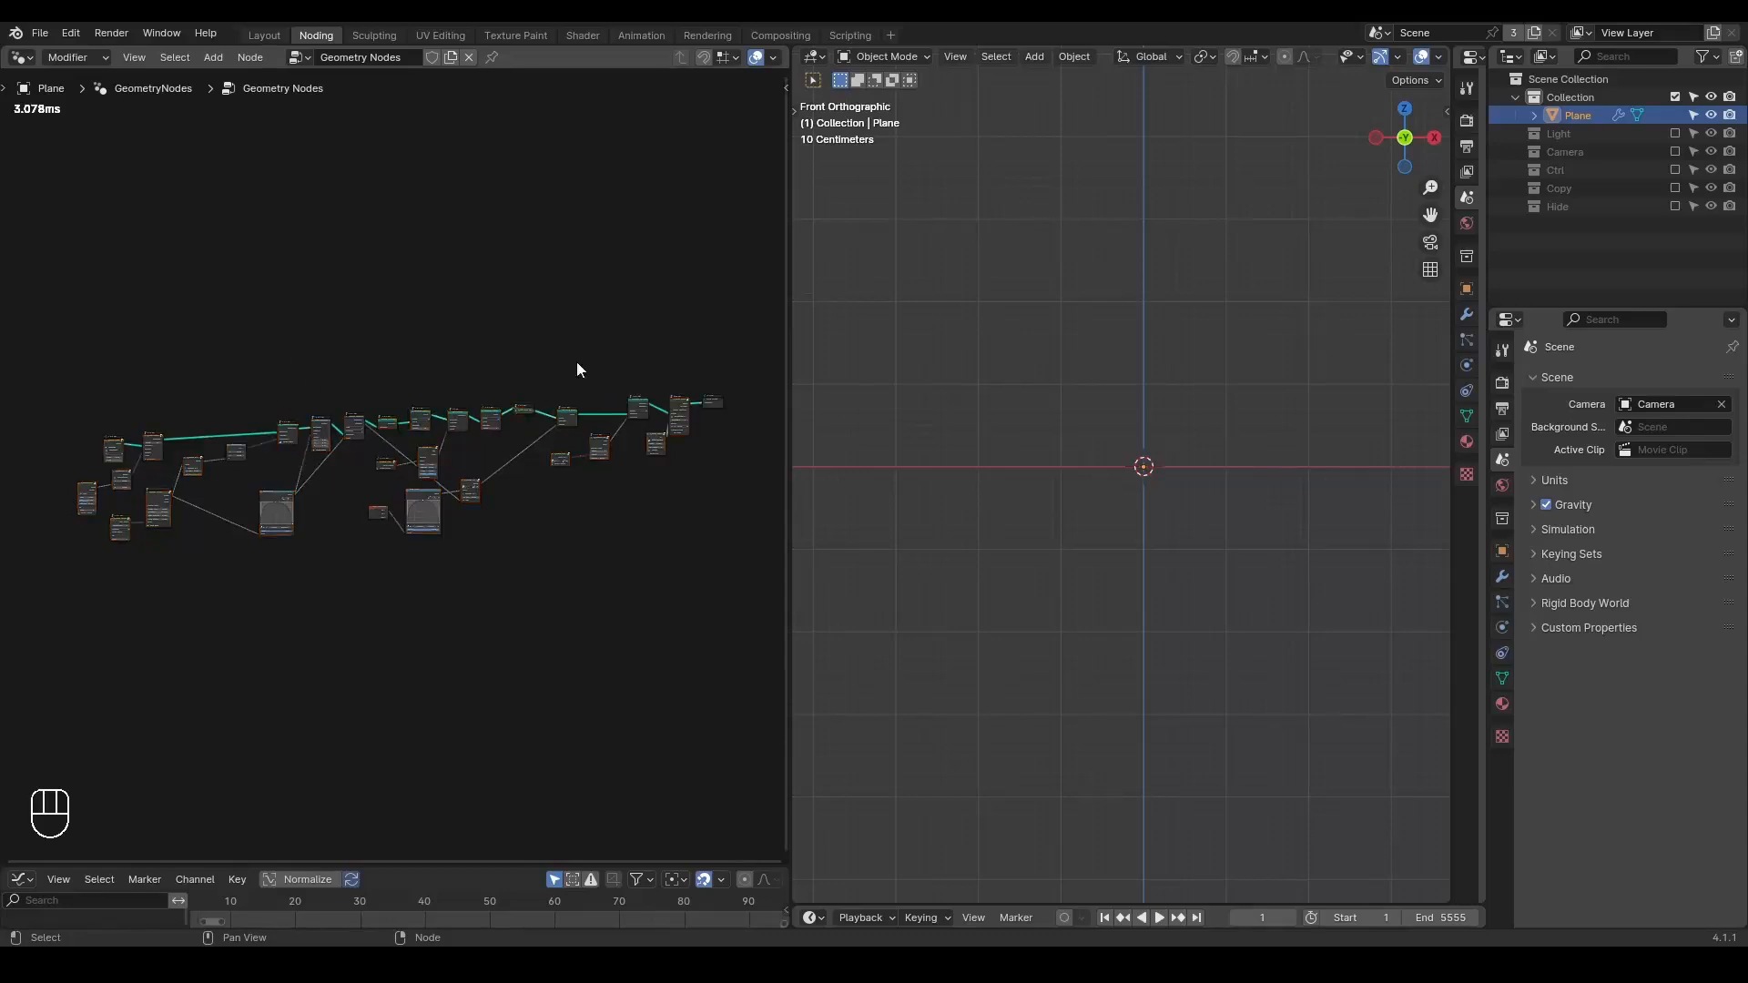
{"action": "key", "text": "space"}
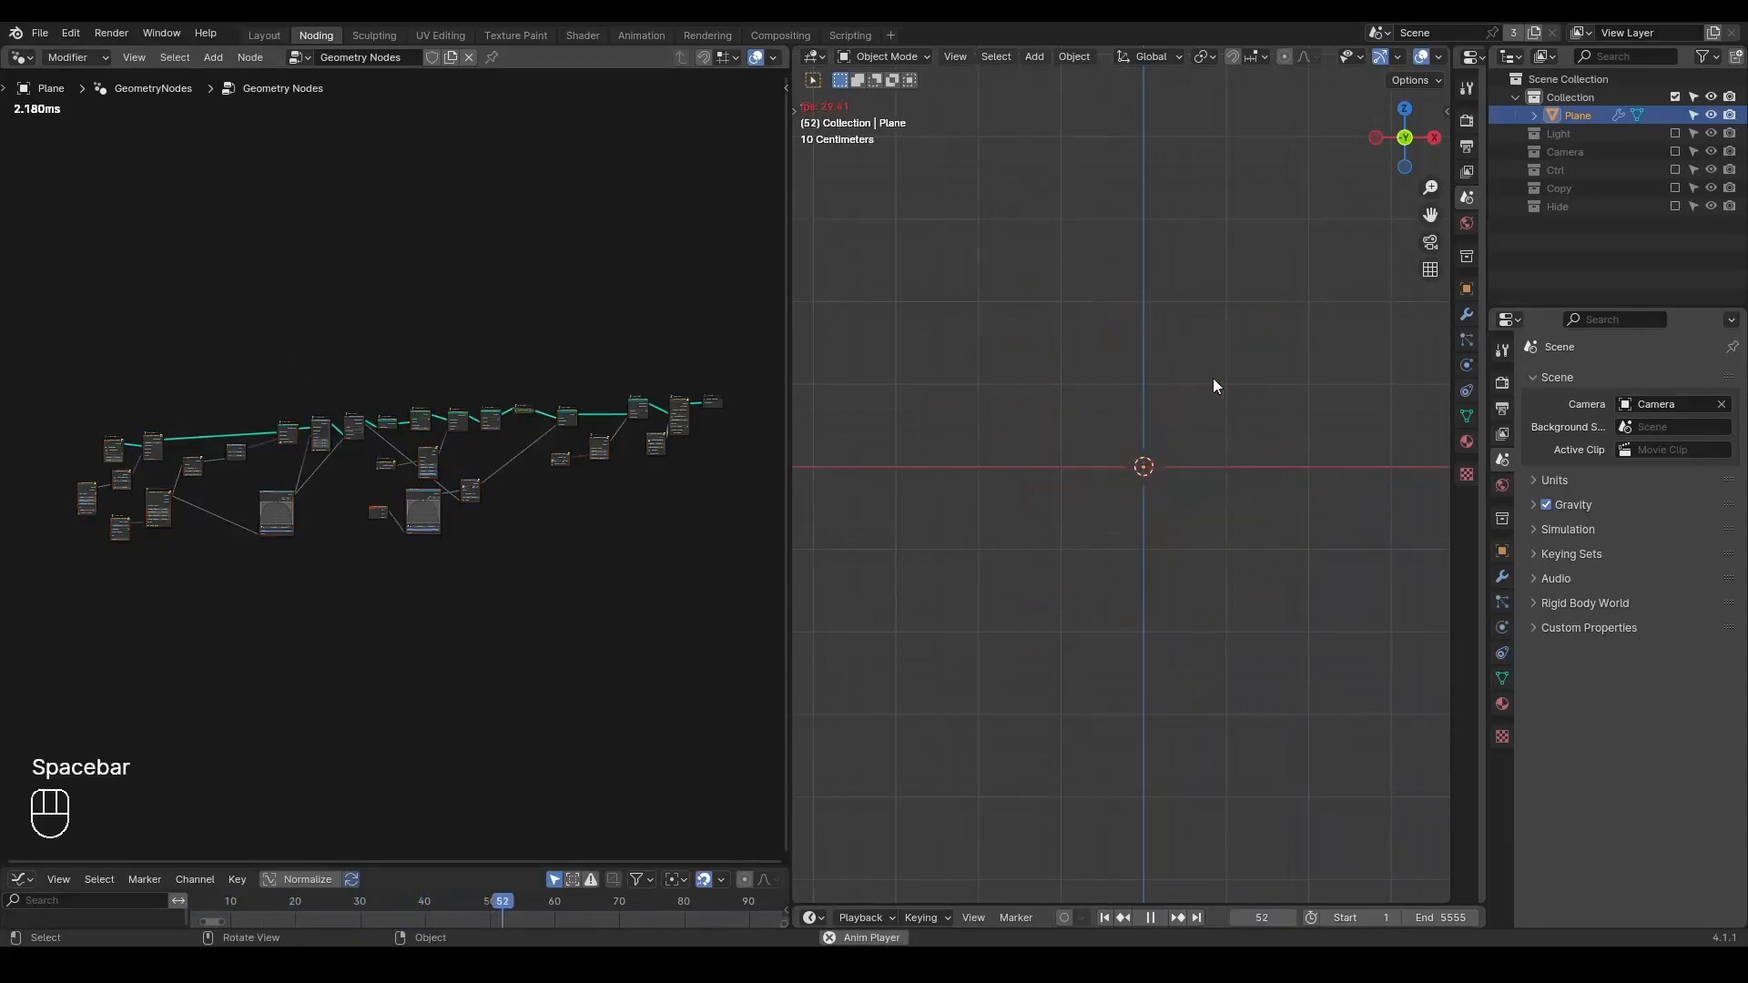
{"action": "key", "text": "space"}
{"action": "key", "text": "shift+space"}
- Duplicate the G_Point Instance node with its links above the original and cut the copy's Rotation link
{"action": "middle_click_drag", "start_coordinate": [235, 403], "coordinate": [421, 417]}
{"action": "middle_click_drag", "start_coordinate": [406, 515], "coordinate": [406, 270], "text": "ctrl"}
{"action": "middle_click_drag", "start_coordinate": [306, 383], "coordinate": [553, 391]}
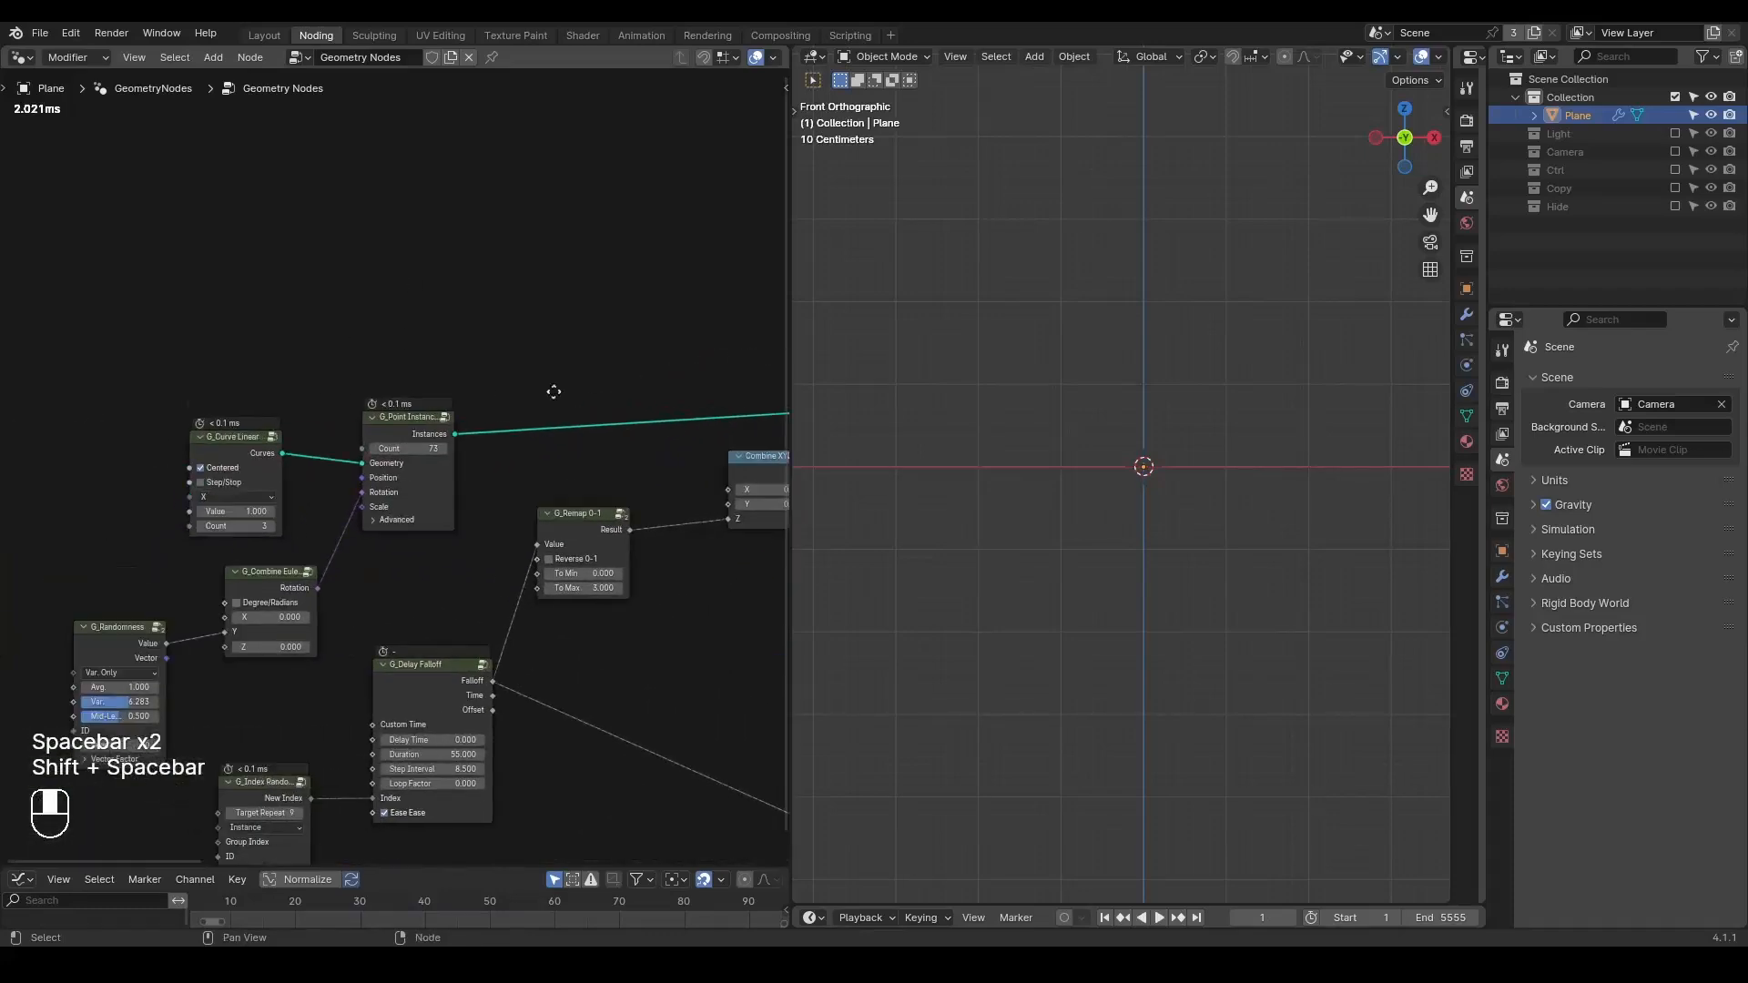
{"action": "scroll", "coordinate": [553, 391], "scroll_direction": "up", "scroll_amount": 1}
{"action": "left_click", "coordinate": [446, 412]}
{"action": "key", "text": "ctrl+shift+d"}
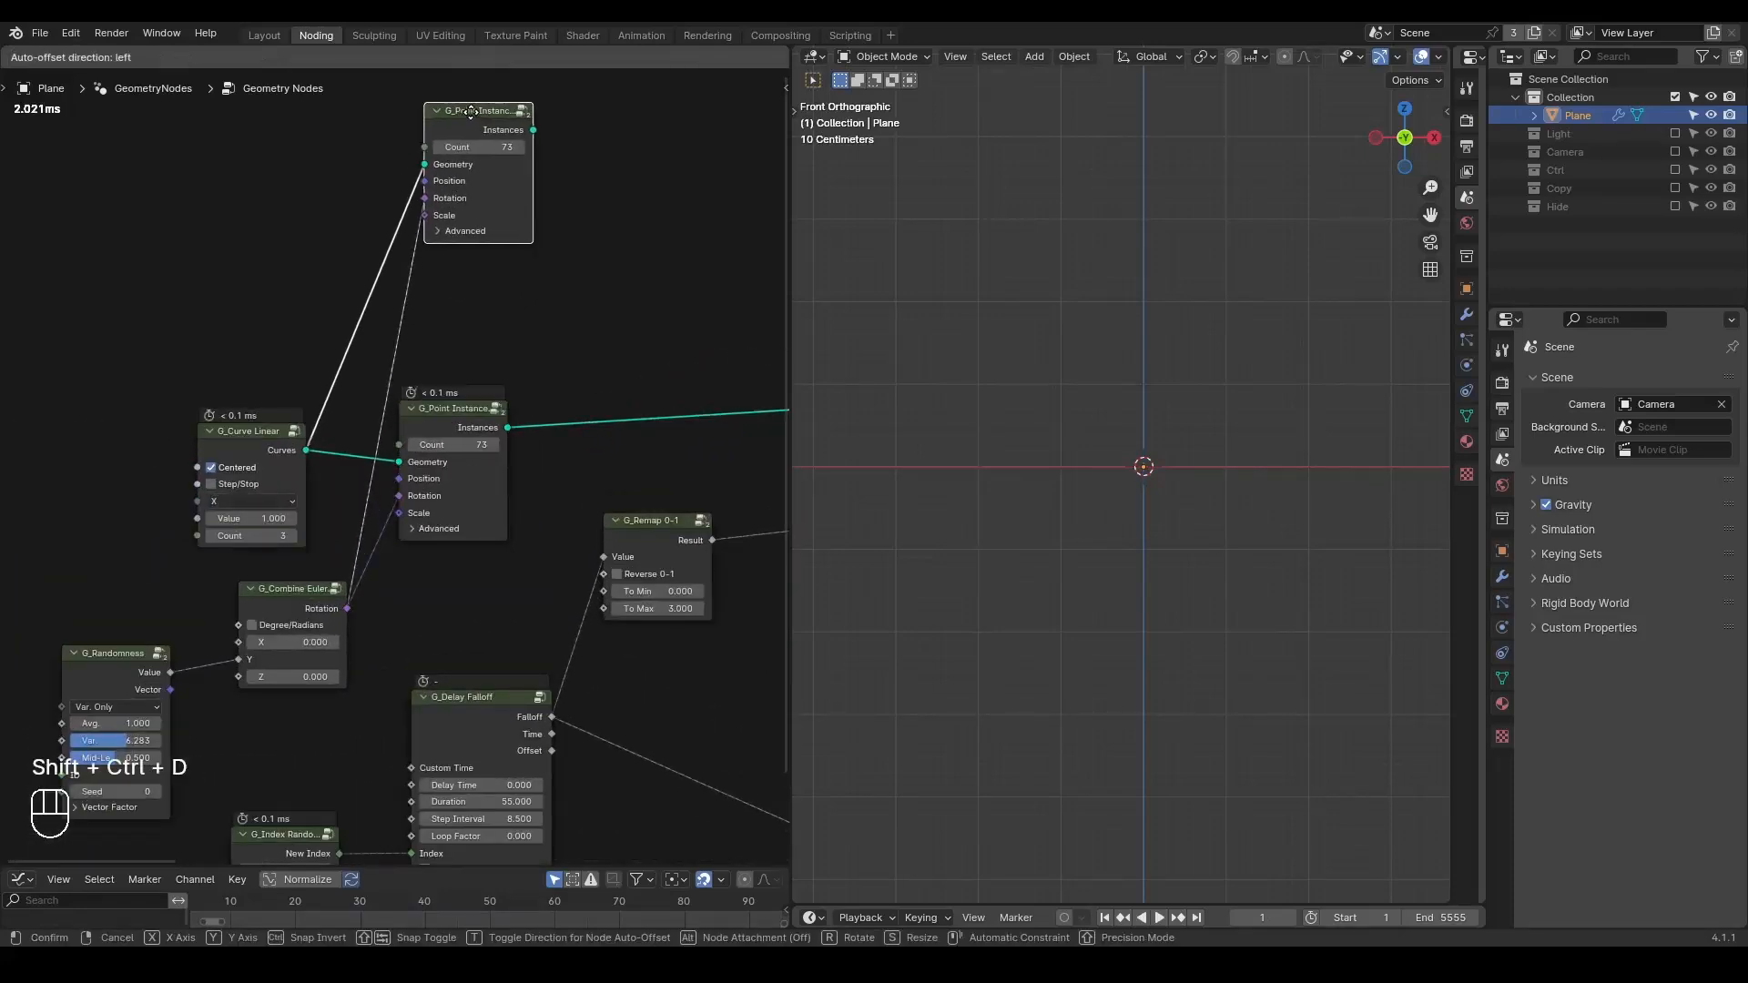
{"action": "left_click", "coordinate": [458, 112]}
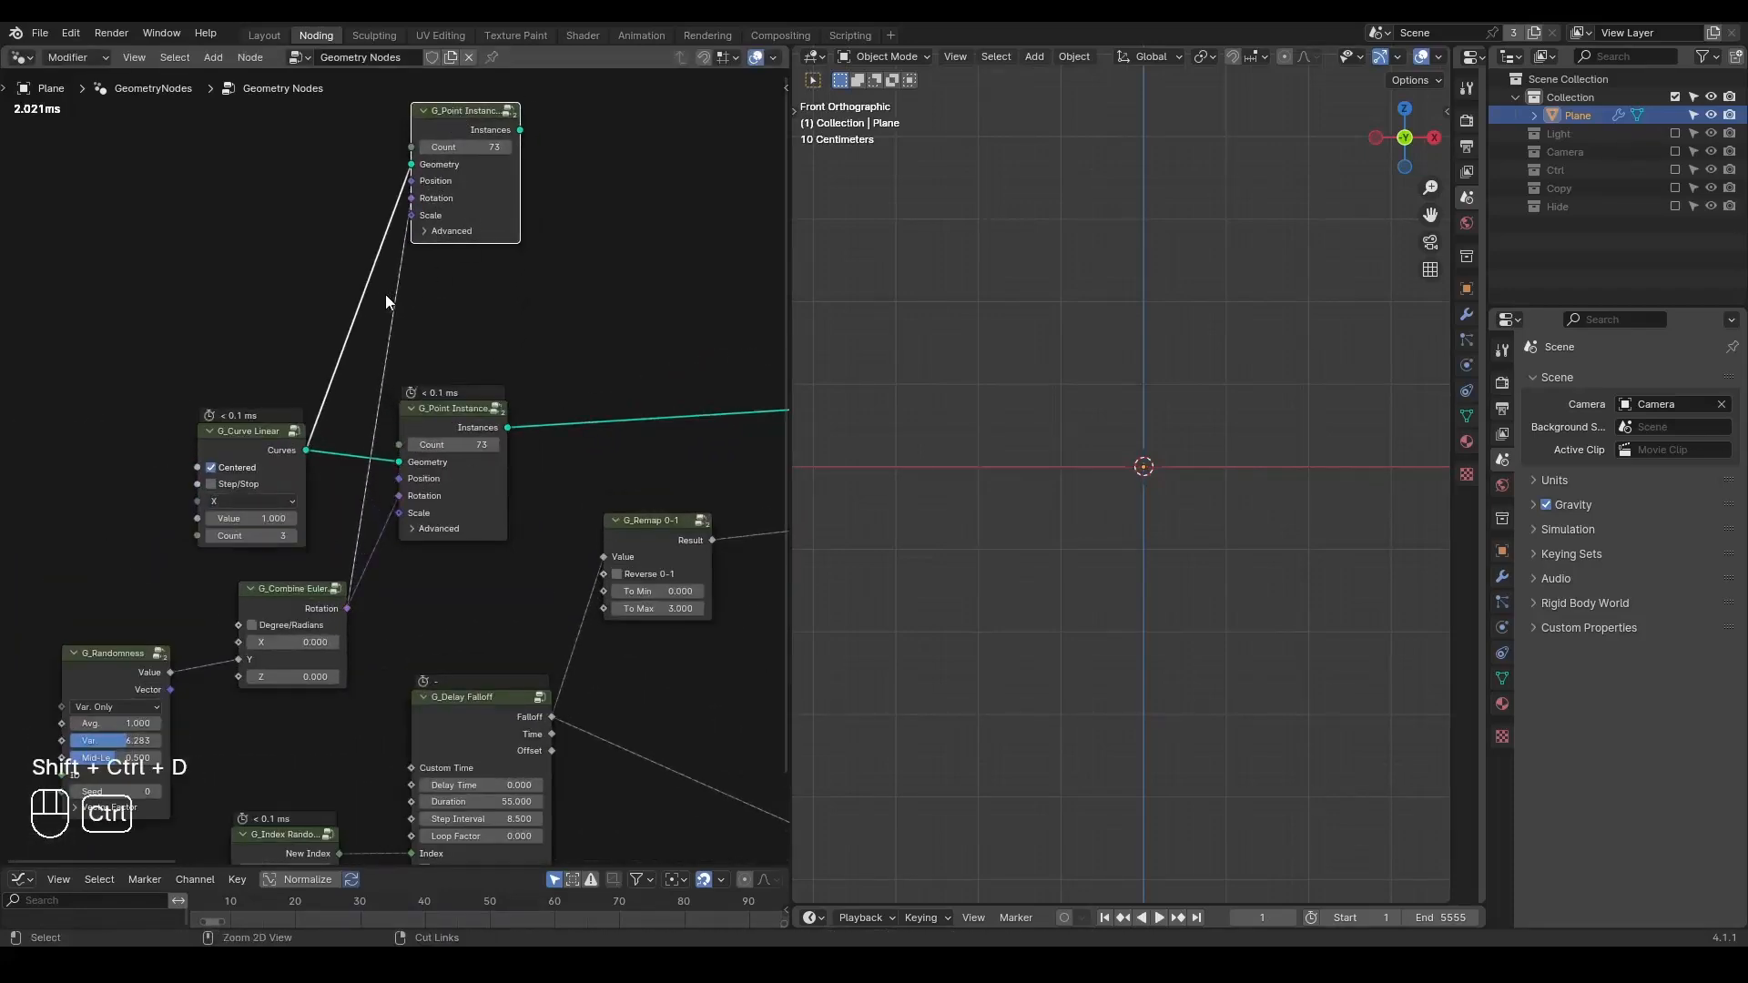
{"action": "right_click_drag", "start_coordinate": [386, 295], "coordinate": [452, 307], "text": "ctrl"}
- Play the strand animation in the framed viewport and return to the first frame
{"action": "key", "text": "Home"}
{"action": "middle_click_drag", "start_coordinate": [1124, 461], "coordinate": [1168, 457], "text": "shift"}
{"action": "key", "text": "space"}
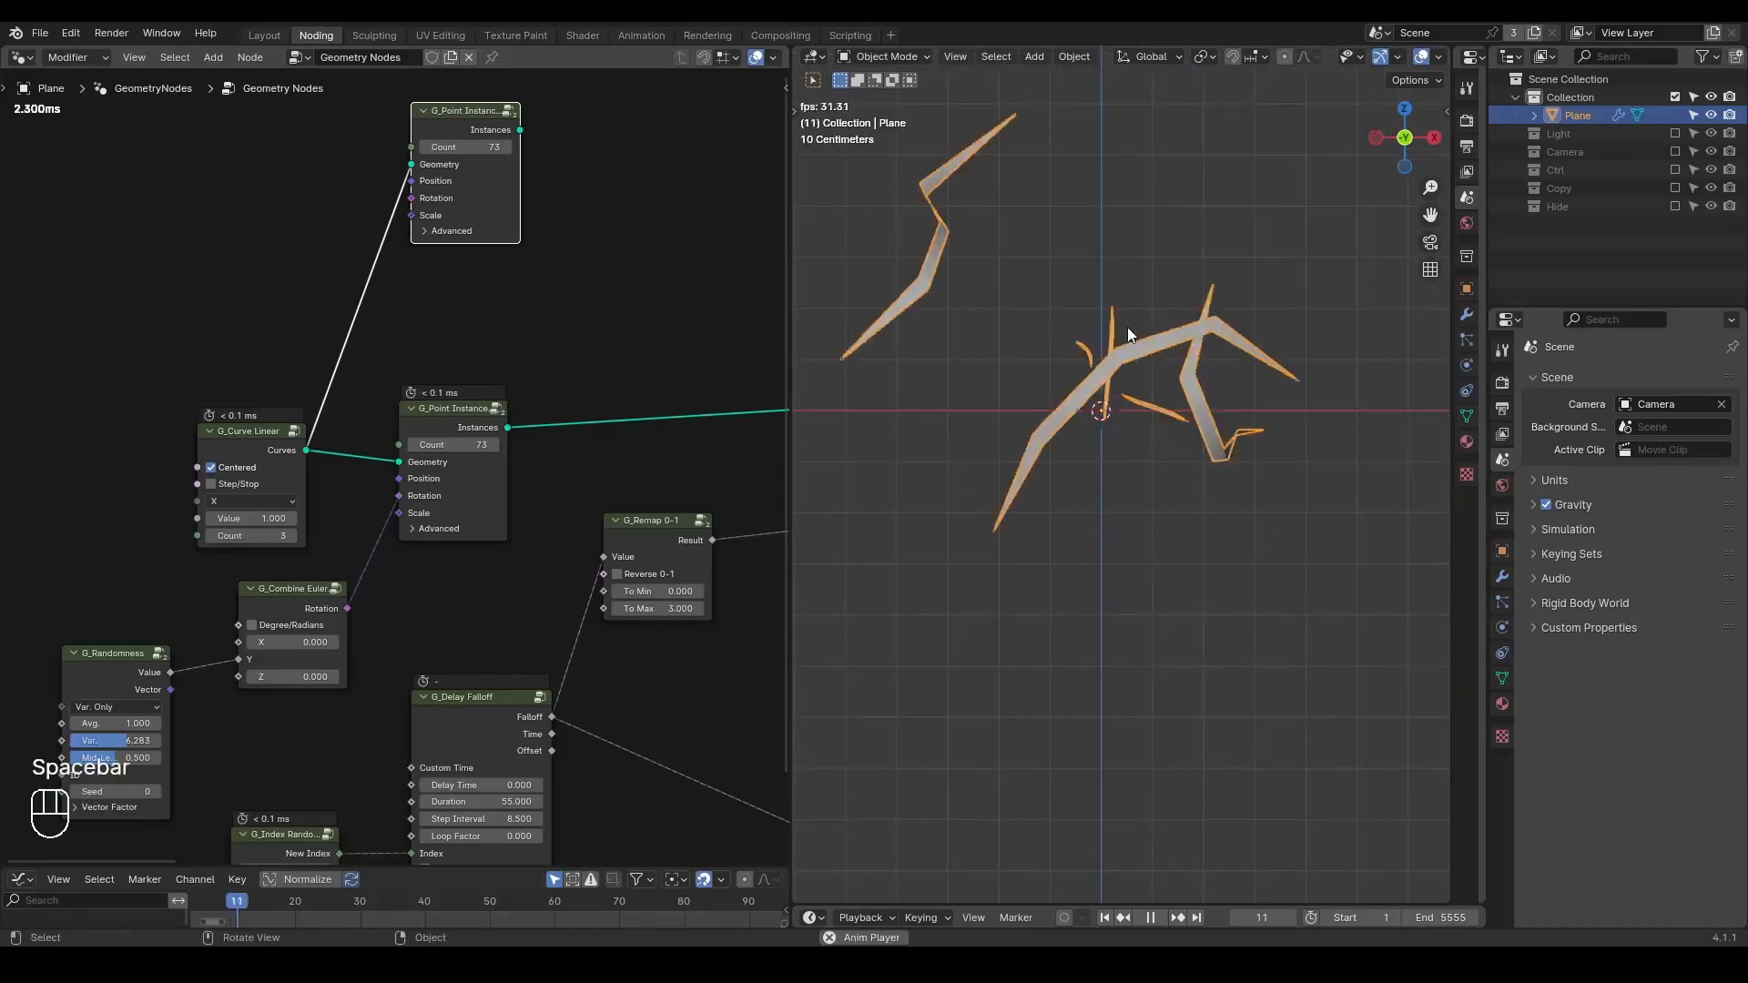
{"action": "key", "text": "space"}
{"action": "key", "text": "shift+space"}
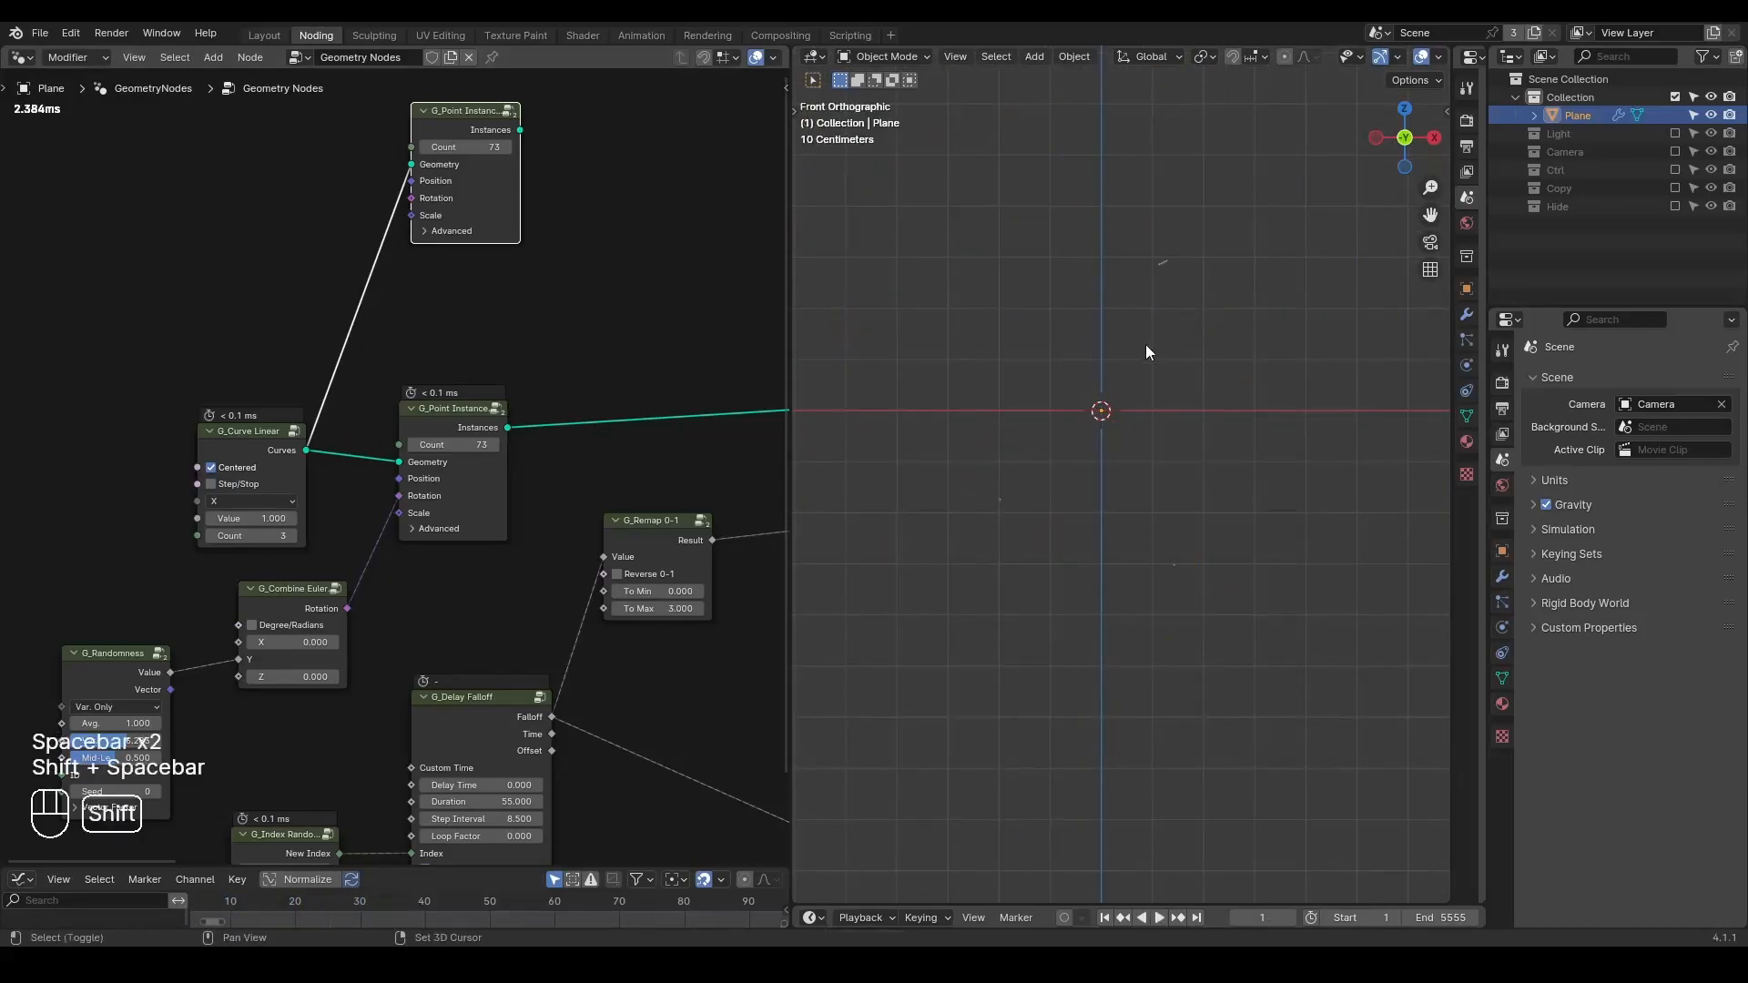
{"action": "mouse_move", "coordinate": [1145, 311]}
{"action": "left_mouse_down"}
{"action": "mouse_move", "coordinate": [1113, 416]}
{"action": "mouse_move", "coordinate": [1029, 506]}
{"action": "left_mouse_up"}
{"action": "mouse_move", "coordinate": [1007, 333]}
{"action": "left_mouse_down"}
{"action": "mouse_move", "coordinate": [1127, 512]}
{"action": "mouse_move", "coordinate": [1158, 525]}
{"action": "left_mouse_up"}
{"action": "mouse_move", "coordinate": [1182, 251]}
{"action": "right_mouse_down"}
{"action": "mouse_move", "coordinate": [1098, 559]}
{"action": "mouse_move", "coordinate": [1025, 561]}
{"action": "right_mouse_up"}
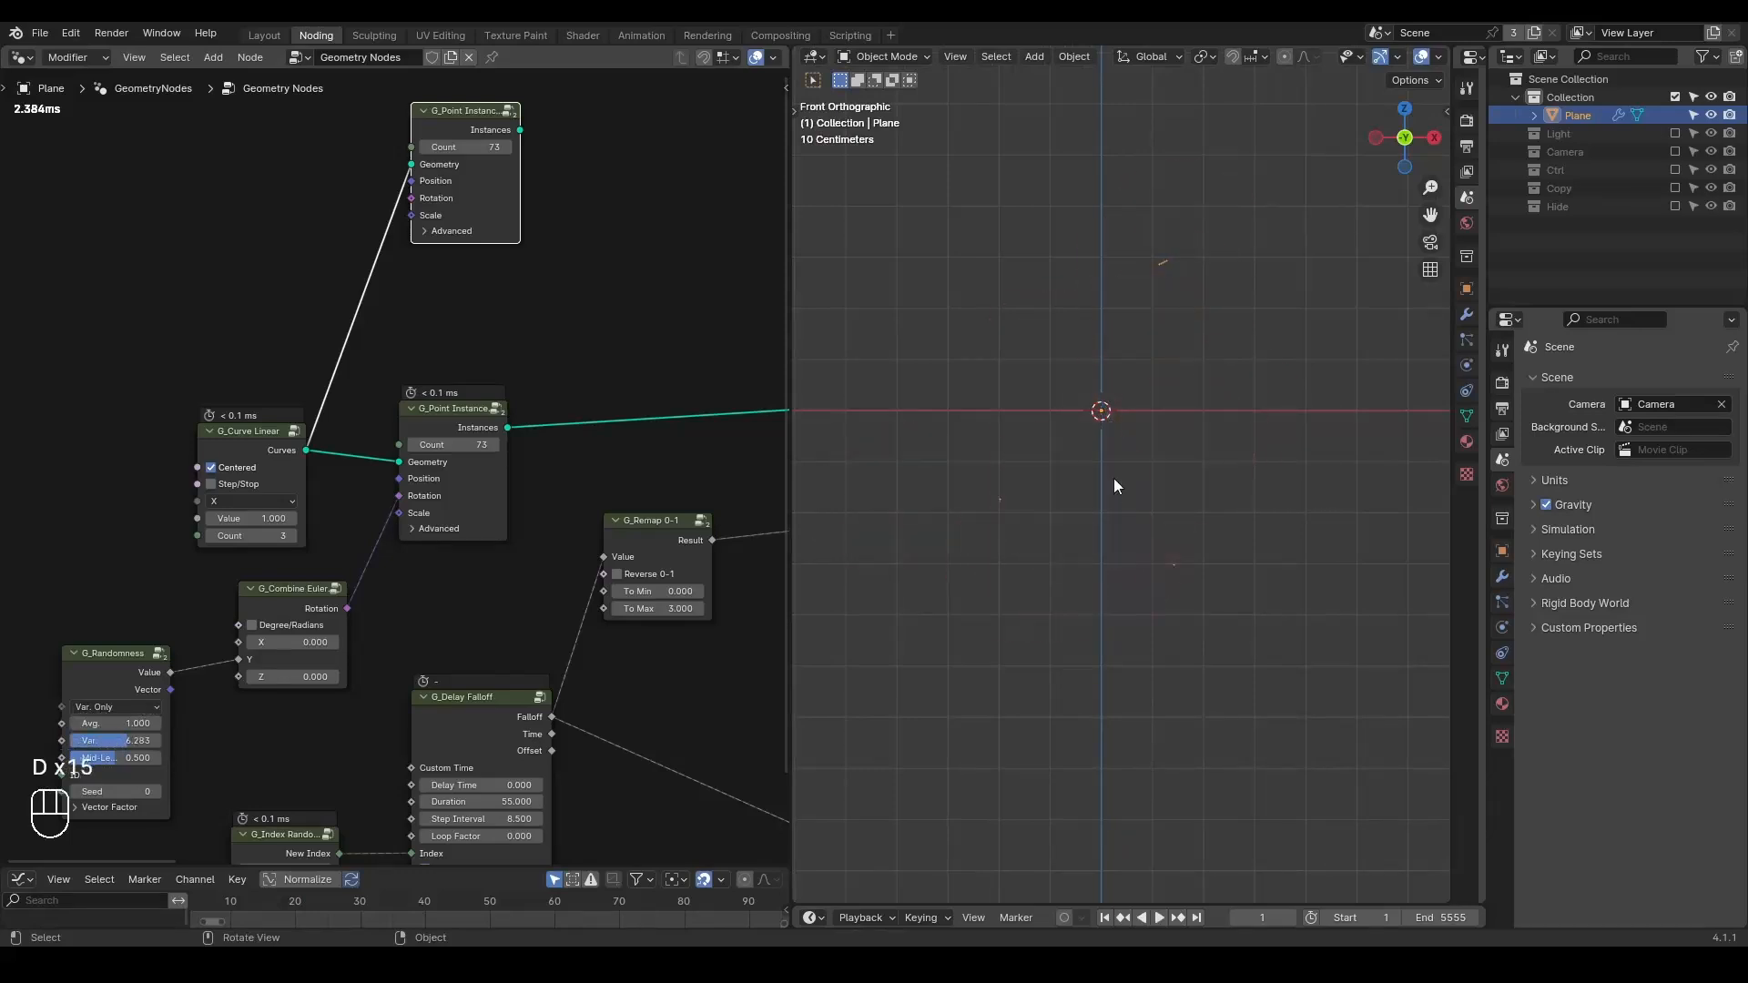
{"action": "middle_click_drag", "start_coordinate": [283, 208], "coordinate": [344, 337]}
{"action": "key", "text": "ctrl+a"}
{"action": "type", "text": "random rota"}
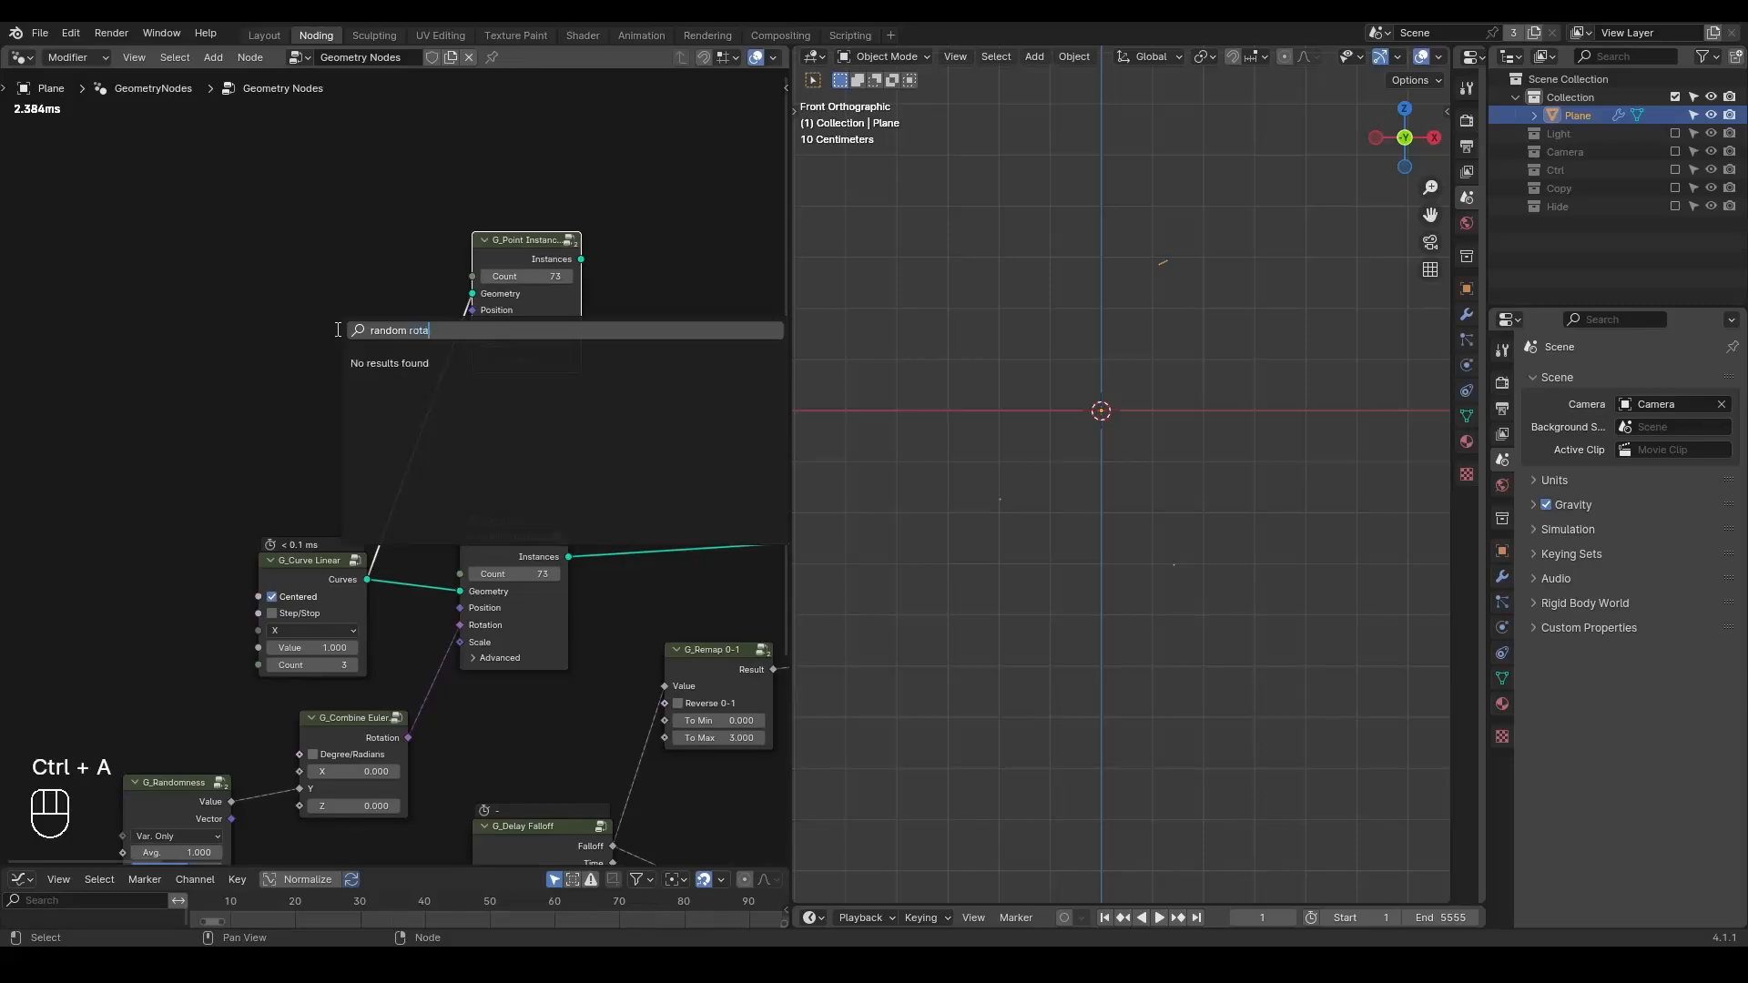
{"action": "key", "text": "Escape"}
- Add a G_Random Rotation node and connect it to the Rotation input of the duplicated G_Point Instance
{"action": "key", "text": "ctrl+a"}
{"action": "type", "text": "r"}
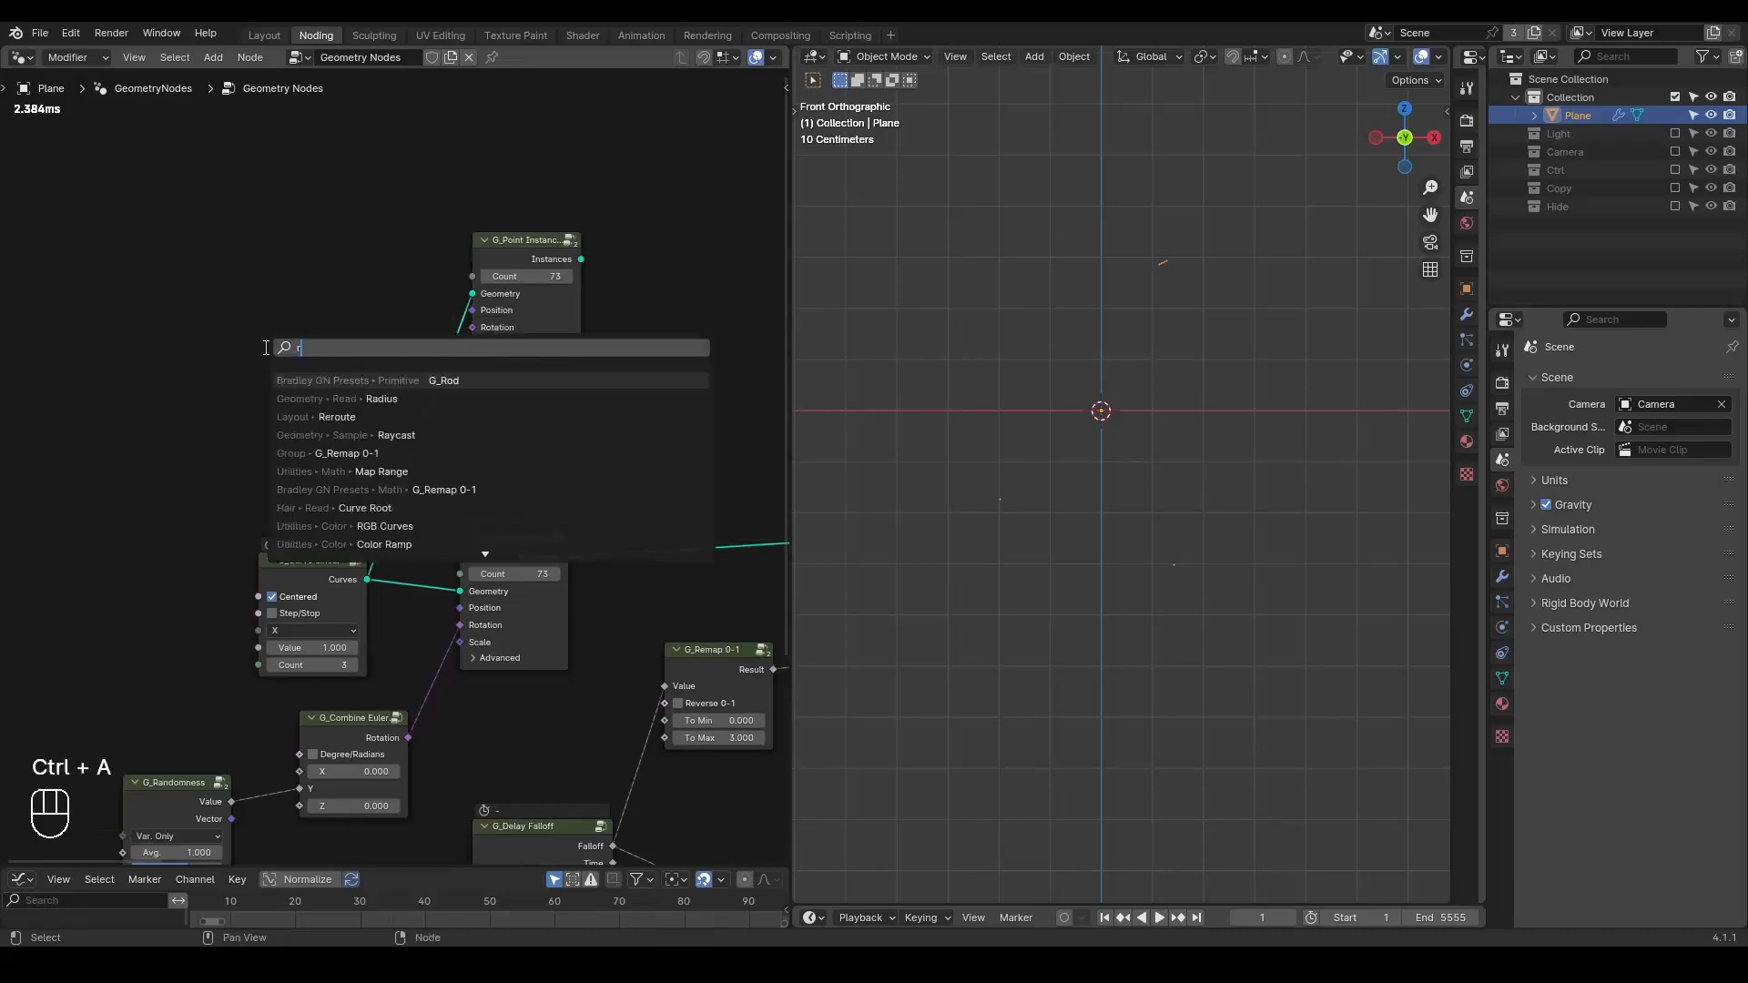
{"action": "type", "text": "andom rota"}
{"action": "key", "text": "Return"}
{"action": "left_click", "coordinate": [338, 368]}
{"action": "left_click_drag", "start_coordinate": [349, 366], "coordinate": [473, 327]}
- Preview the duplicated G_Point Instance through a Viewer node and move the Viewer farther right to make room
{"action": "middle_click_drag", "start_coordinate": [602, 341], "coordinate": [398, 366]}
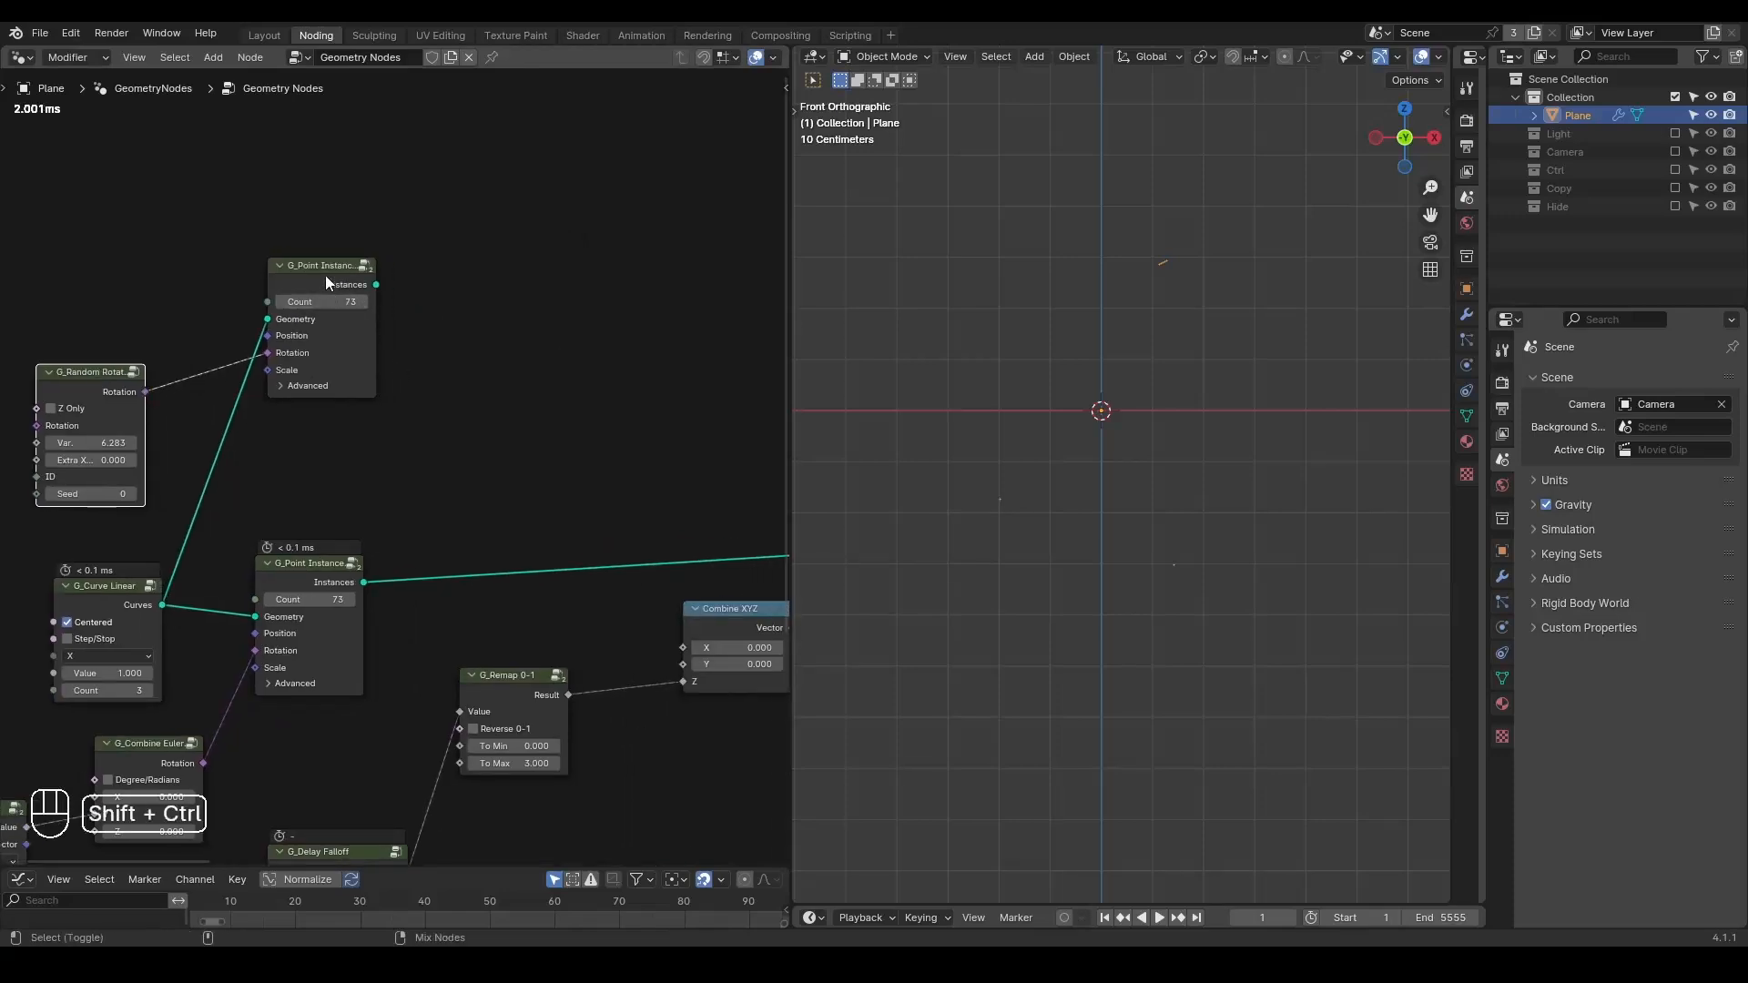
{"action": "left_click", "coordinate": [369, 288], "text": "ctrl+shift"}
{"action": "left_click_drag", "start_coordinate": [483, 284], "coordinate": [841, 244]}
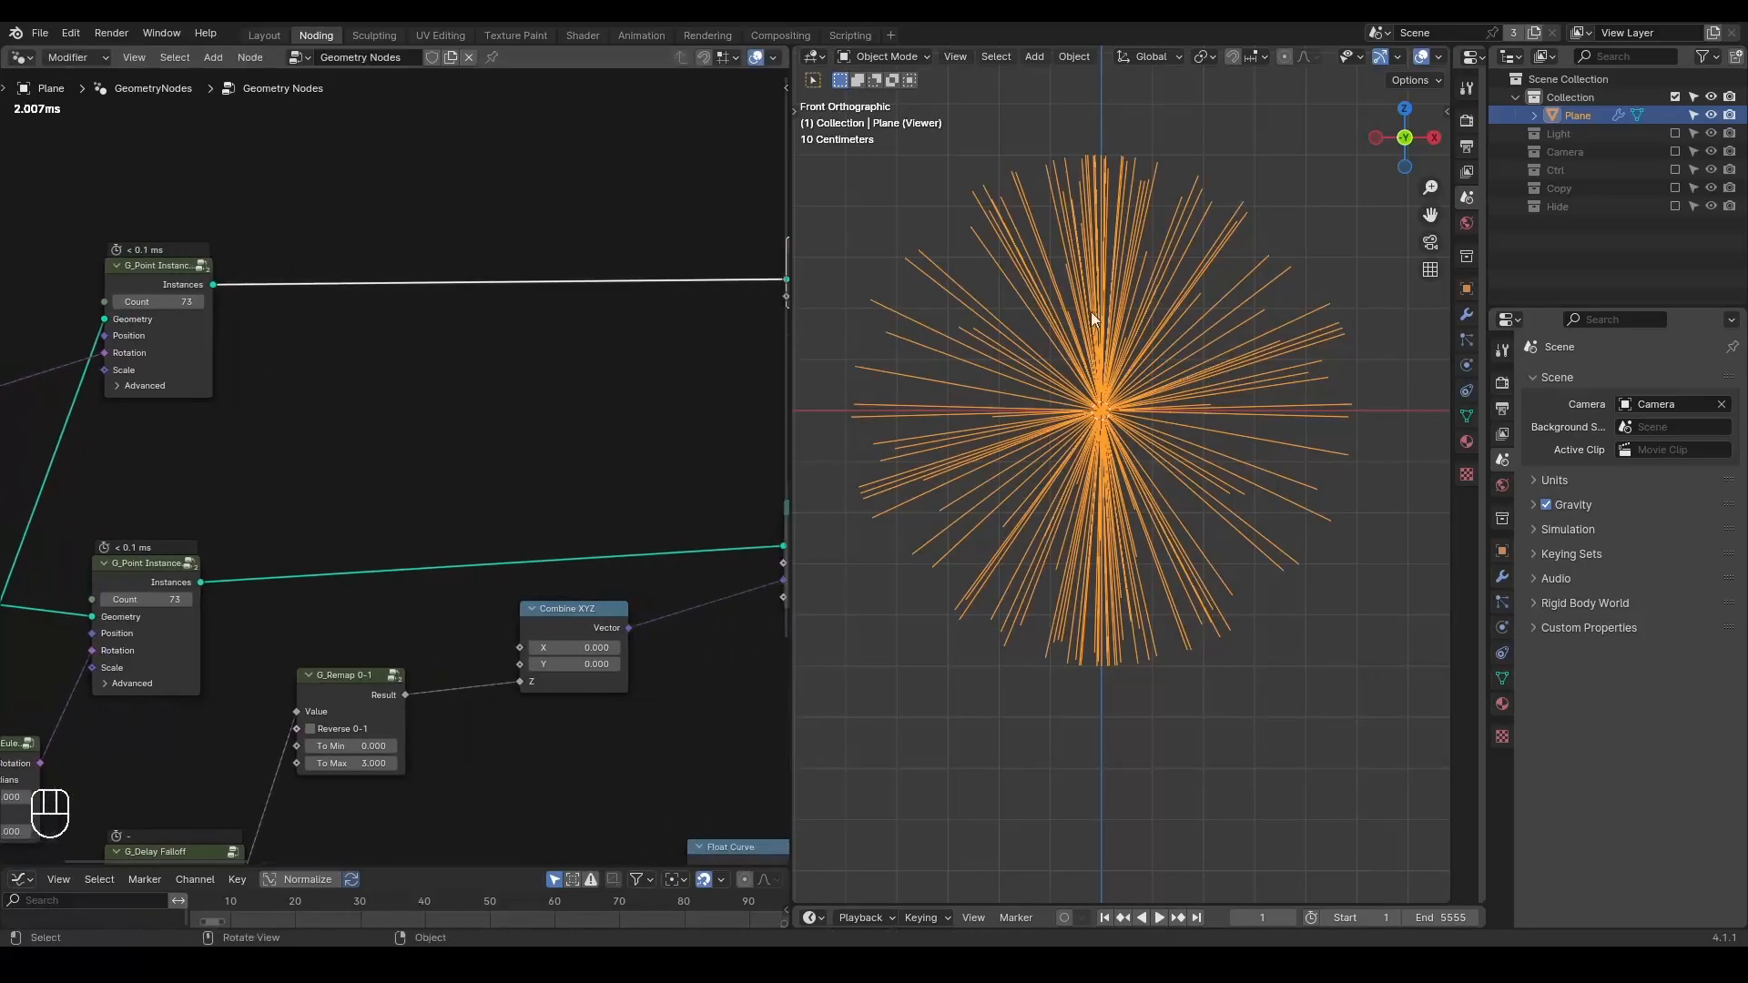
- Insert a Realize Instances node between the duplicated G_Point Instance and the Viewer
{"action": "middle_click_drag", "start_coordinate": [359, 307], "coordinate": [430, 283]}
{"action": "key", "text": "ctrl+a"}
{"action": "type", "text": "realiz"}
{"action": "key", "text": "Return"}
{"action": "left_click", "coordinate": [382, 222]}
- Insert a Set Position node between Realize Instances and the Viewer
{"action": "middle_click_drag", "start_coordinate": [579, 302], "coordinate": [444, 329]}
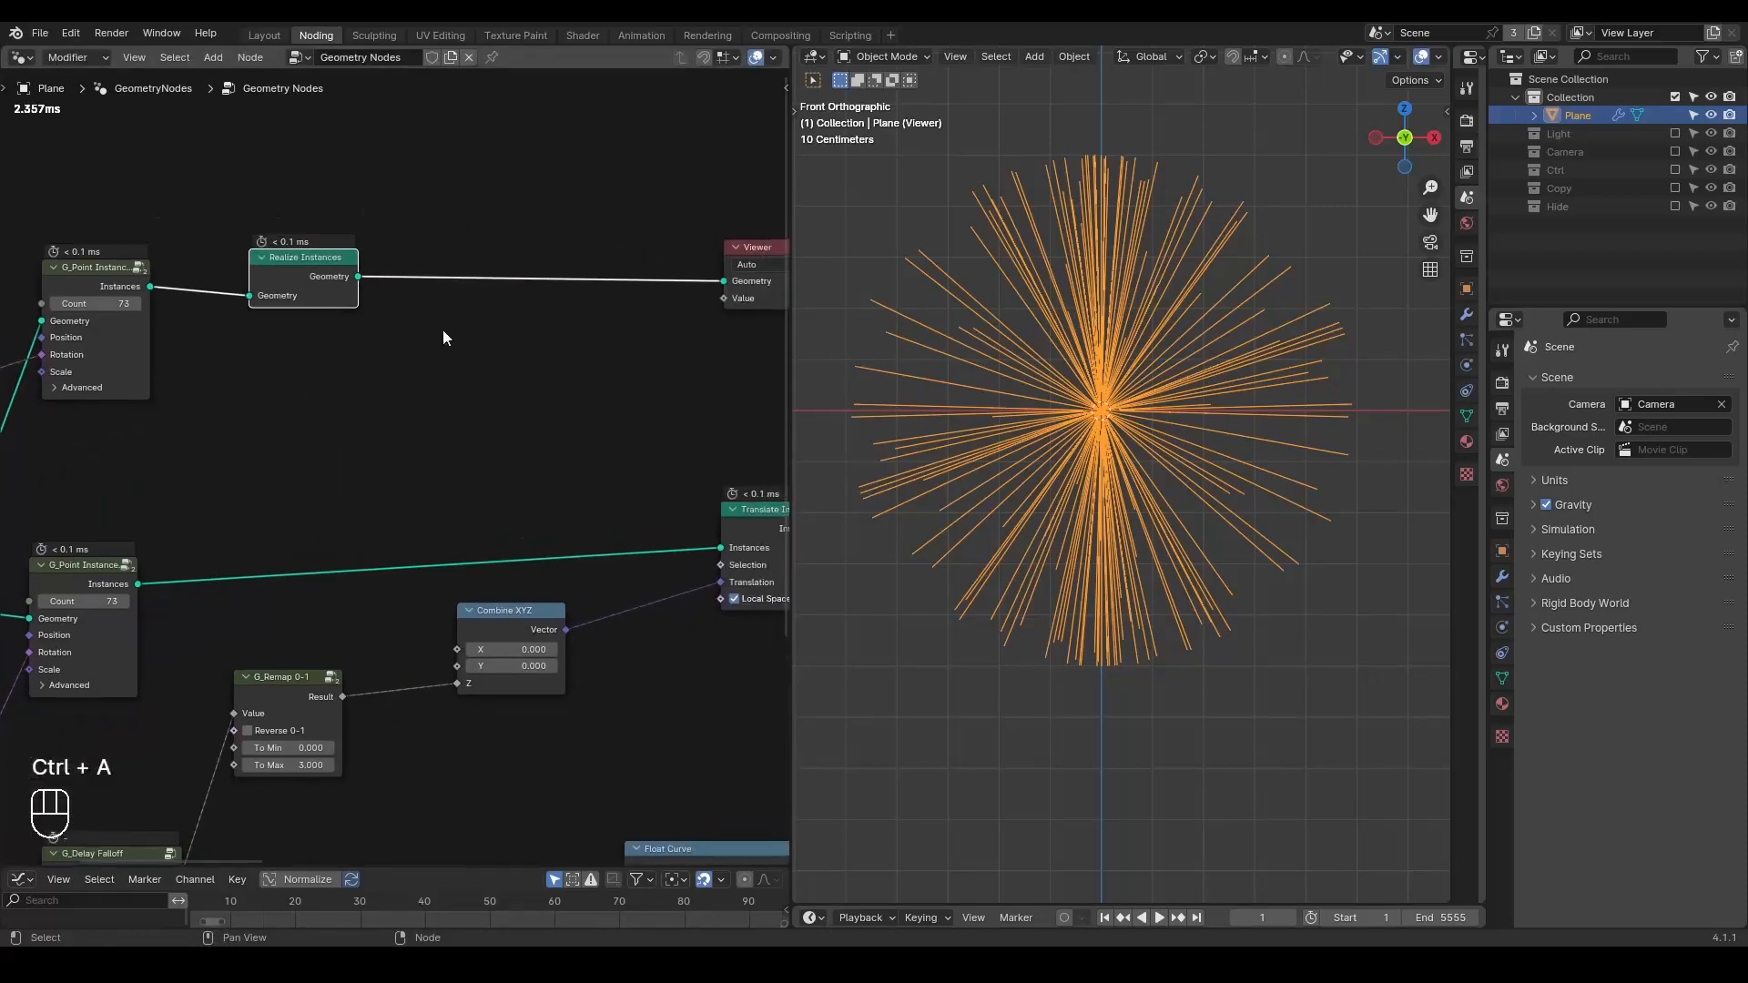
{"action": "key", "text": "ctrl+a"}
{"action": "type", "text": "set pos"}
{"action": "key", "text": "Return"}
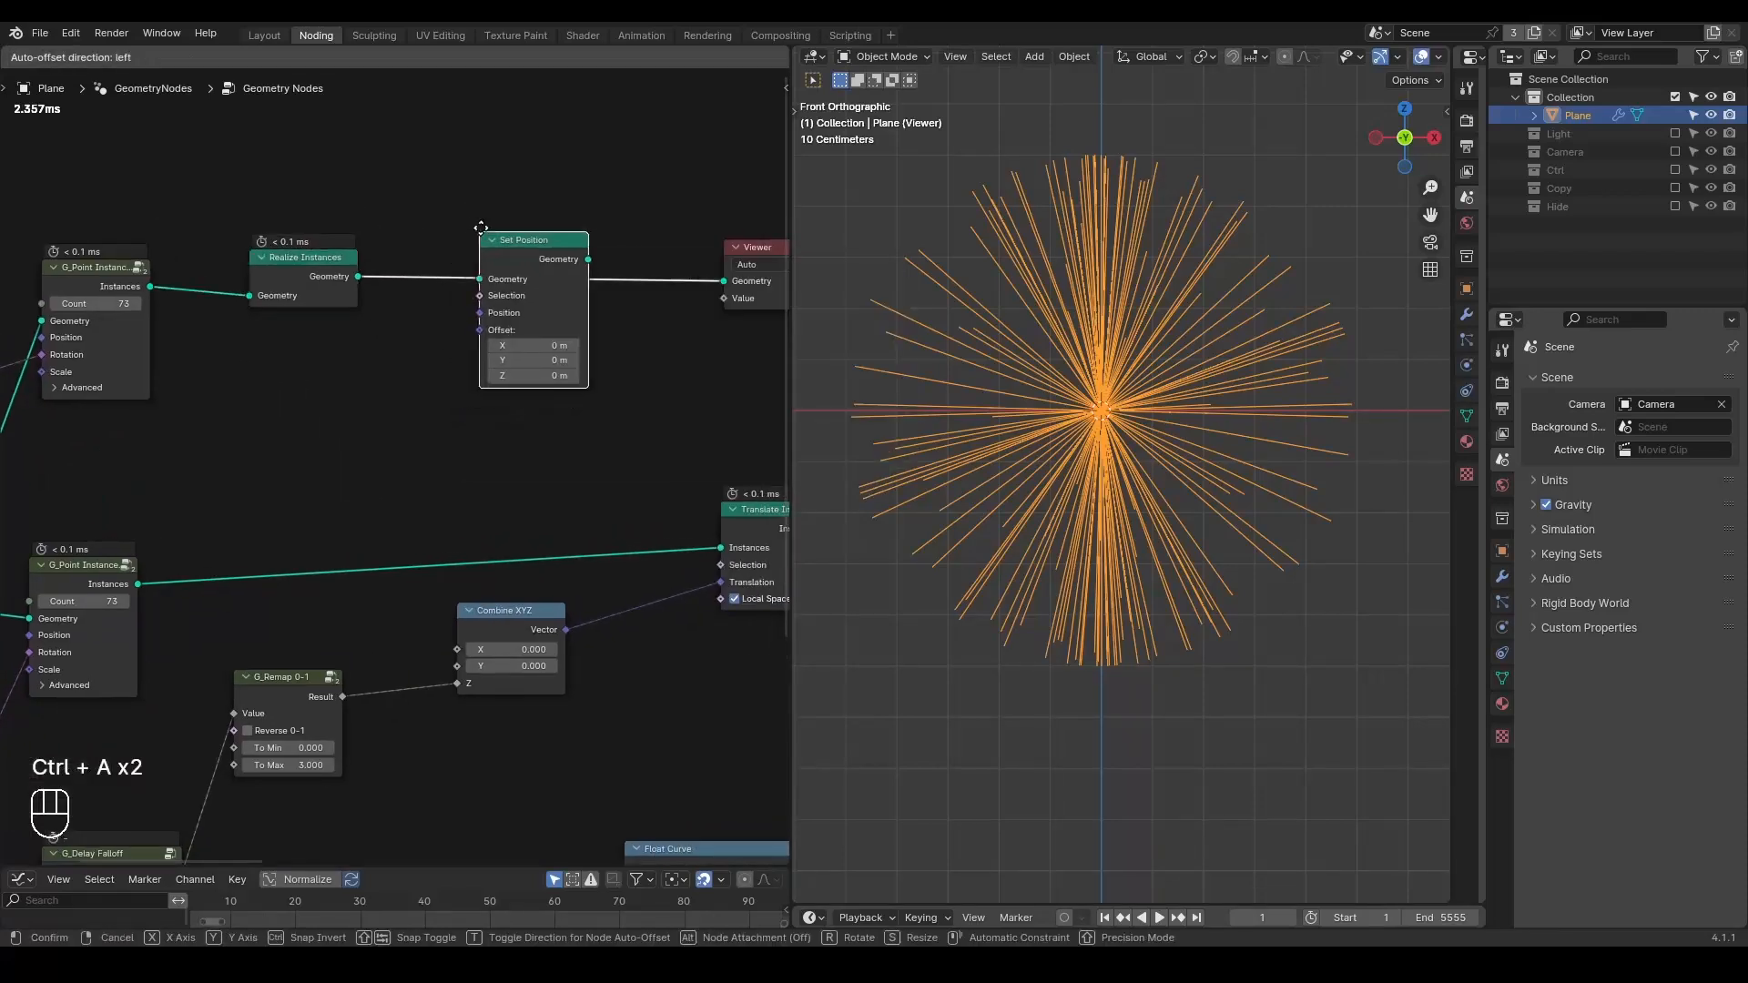
{"action": "left_click", "coordinate": [487, 227]}
- Add a G_Noise 3D node and connect its Color output to the Offset of Set Position
{"action": "key", "text": "ctrl+a"}
{"action": "type", "text": "g_noise"}
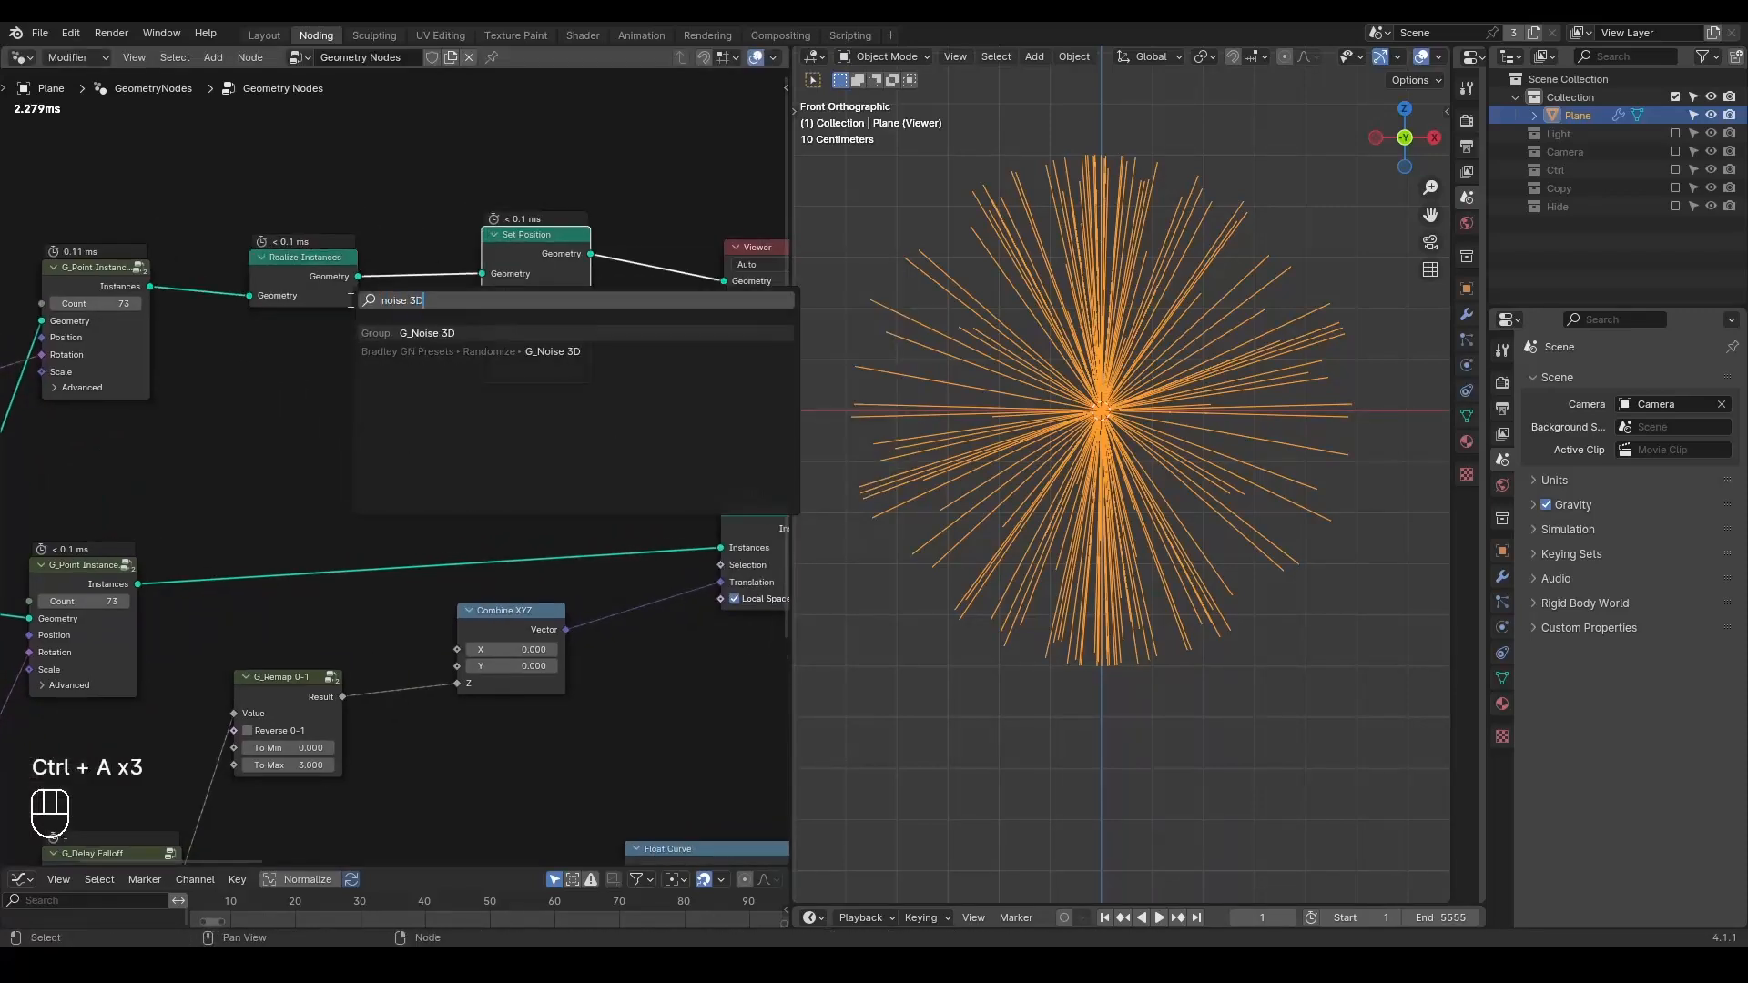
{"action": "key", "text": "Return"}
{"action": "left_click", "coordinate": [323, 330]}
{"action": "left_click_drag", "start_coordinate": [431, 372], "coordinate": [482, 324]}
{"action": "left_click_drag", "start_coordinate": [384, 346], "coordinate": [420, 349]}
- Add a G_Spline Info node and connect its Spline Index to the Seed of G_Noise 3D
{"action": "key", "text": "ctrl+a"}
{"action": "type", "text": "spline info"}
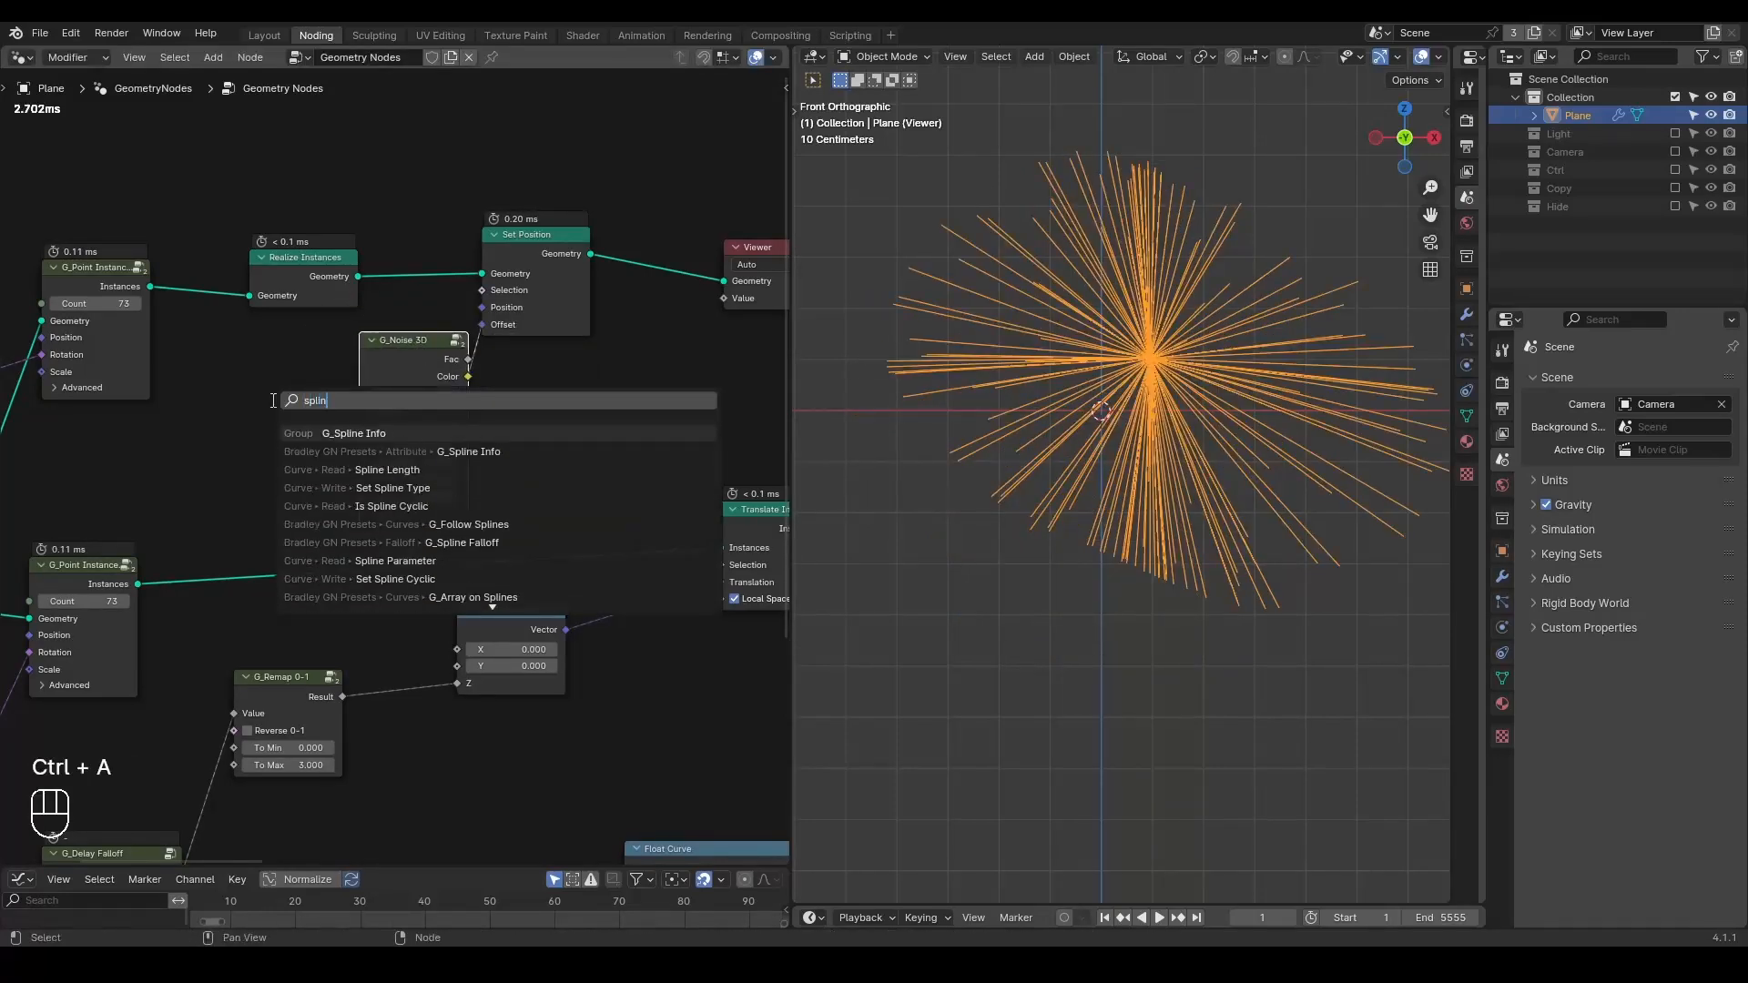
{"action": "key", "text": "Return"}
{"action": "left_click", "coordinate": [186, 412]}
{"action": "left_click_drag", "start_coordinate": [287, 427], "coordinate": [360, 429]}
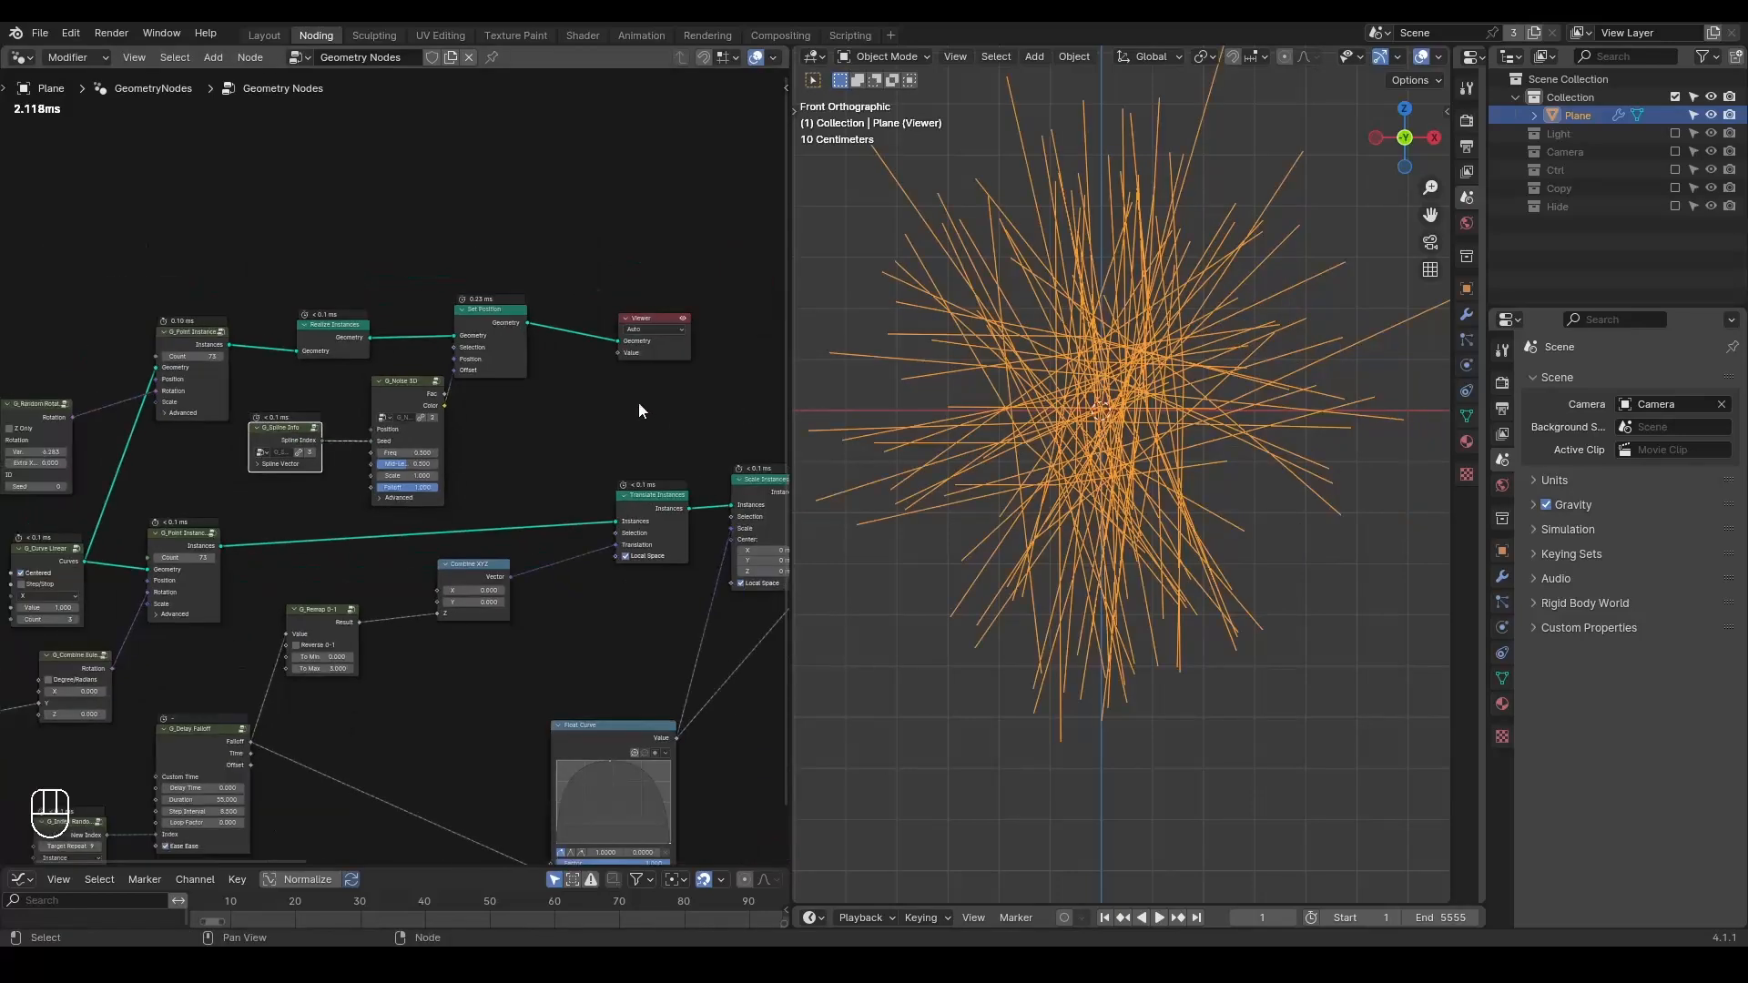
- Spread out the new branch, moving the noise and Set Position group right and Realize Instances back toward the duplicated G_Point Instance
{"action": "scroll", "coordinate": [637, 401], "scroll_direction": "down", "scroll_amount": 3}
{"action": "left_click_drag", "start_coordinate": [566, 226], "coordinate": [134, 422]}
{"action": "key", "text": "g"}
{"action": "left_click", "coordinate": [371, 379]}
{"action": "left_click", "coordinate": [313, 337]}
{"action": "left_click_drag", "start_coordinate": [423, 292], "coordinate": [187, 309]}
{"action": "scroll", "coordinate": [226, 352], "scroll_direction": "up", "scroll_amount": 3}
{"action": "middle_click_drag", "start_coordinate": [242, 381], "coordinate": [522, 309]}
{"action": "scroll", "coordinate": [523, 309], "scroll_direction": "down", "scroll_amount": 3}
{"action": "key", "text": "d"}
{"action": "left_click_drag", "start_coordinate": [85, 530], "coordinate": [173, 532]}
{"action": "mouse_move", "coordinate": [173, 533]}
{"action": "right_mouse_down"}
{"action": "mouse_move", "coordinate": [14, 642]}
{"action": "mouse_move", "coordinate": [537, 474]}
{"action": "right_mouse_up"}
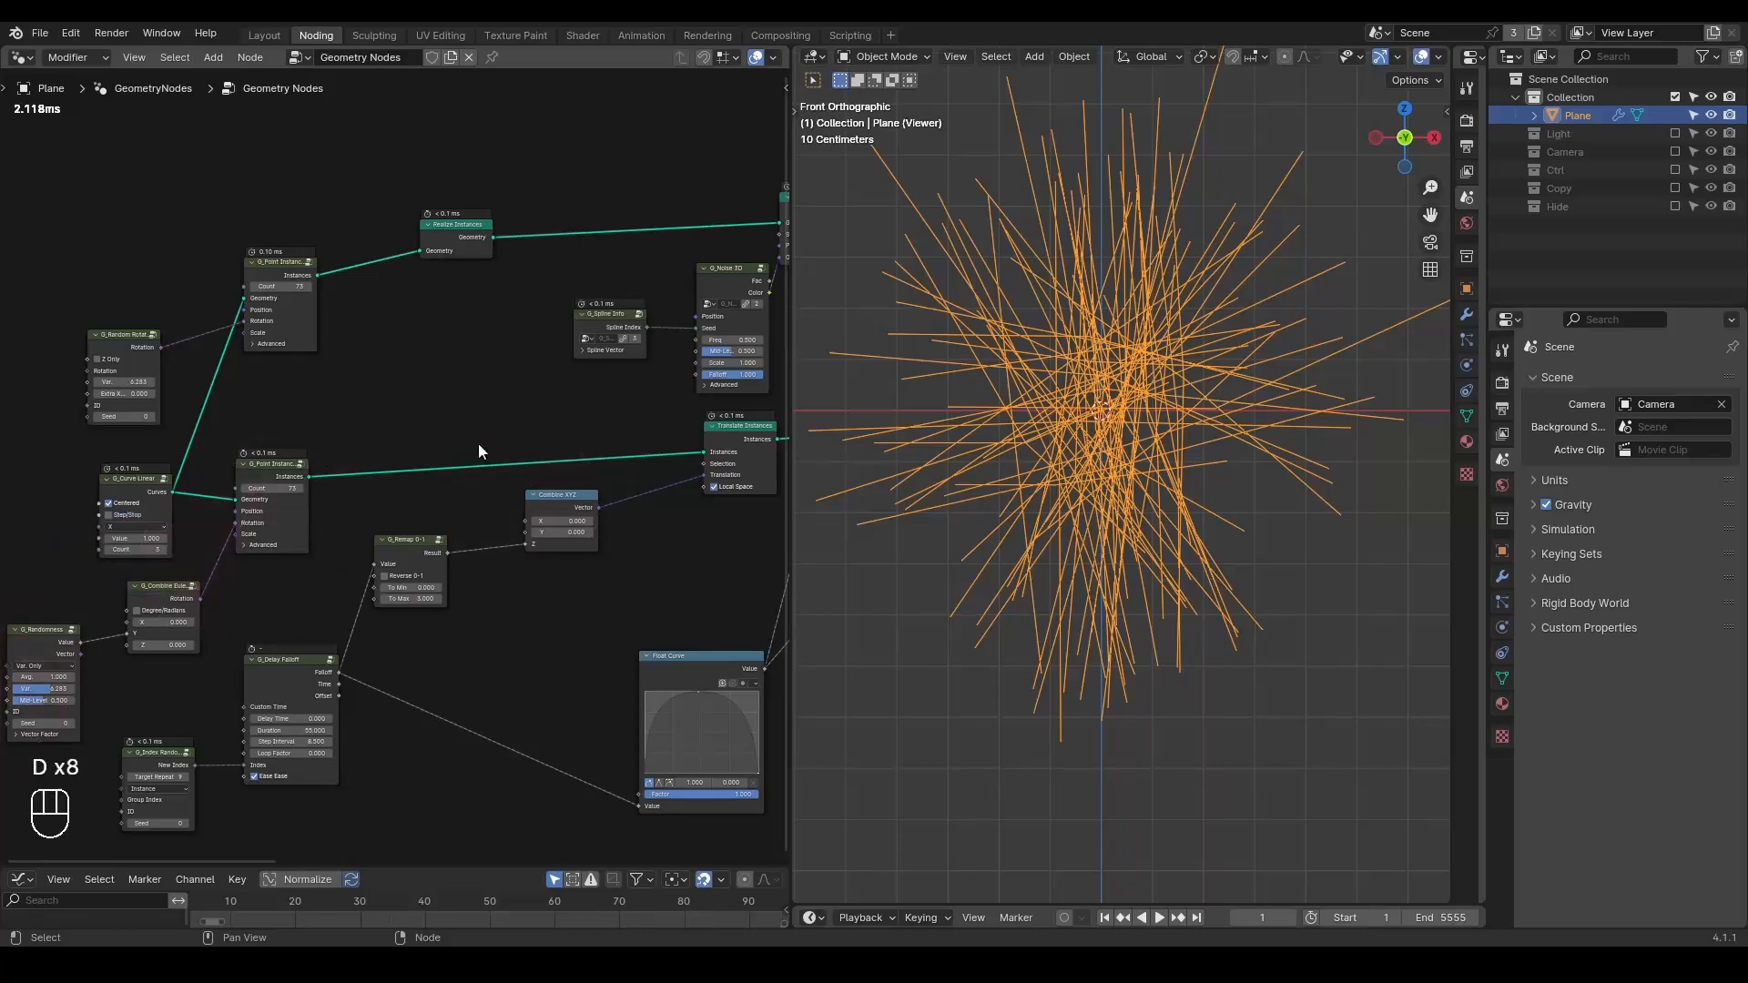
- Insert a Resample Curve with Count 20 before Set Position and set the G_Noise 3D Freq to 1.900
{"action": "middle_click_drag", "start_coordinate": [560, 406], "coordinate": [292, 577]}
{"action": "scroll", "coordinate": [292, 578], "scroll_direction": "up", "scroll_amount": 3}
{"action": "key", "text": "ctrl+a"}
{"action": "type", "text": "res"}
{"action": "key", "text": "Return"}
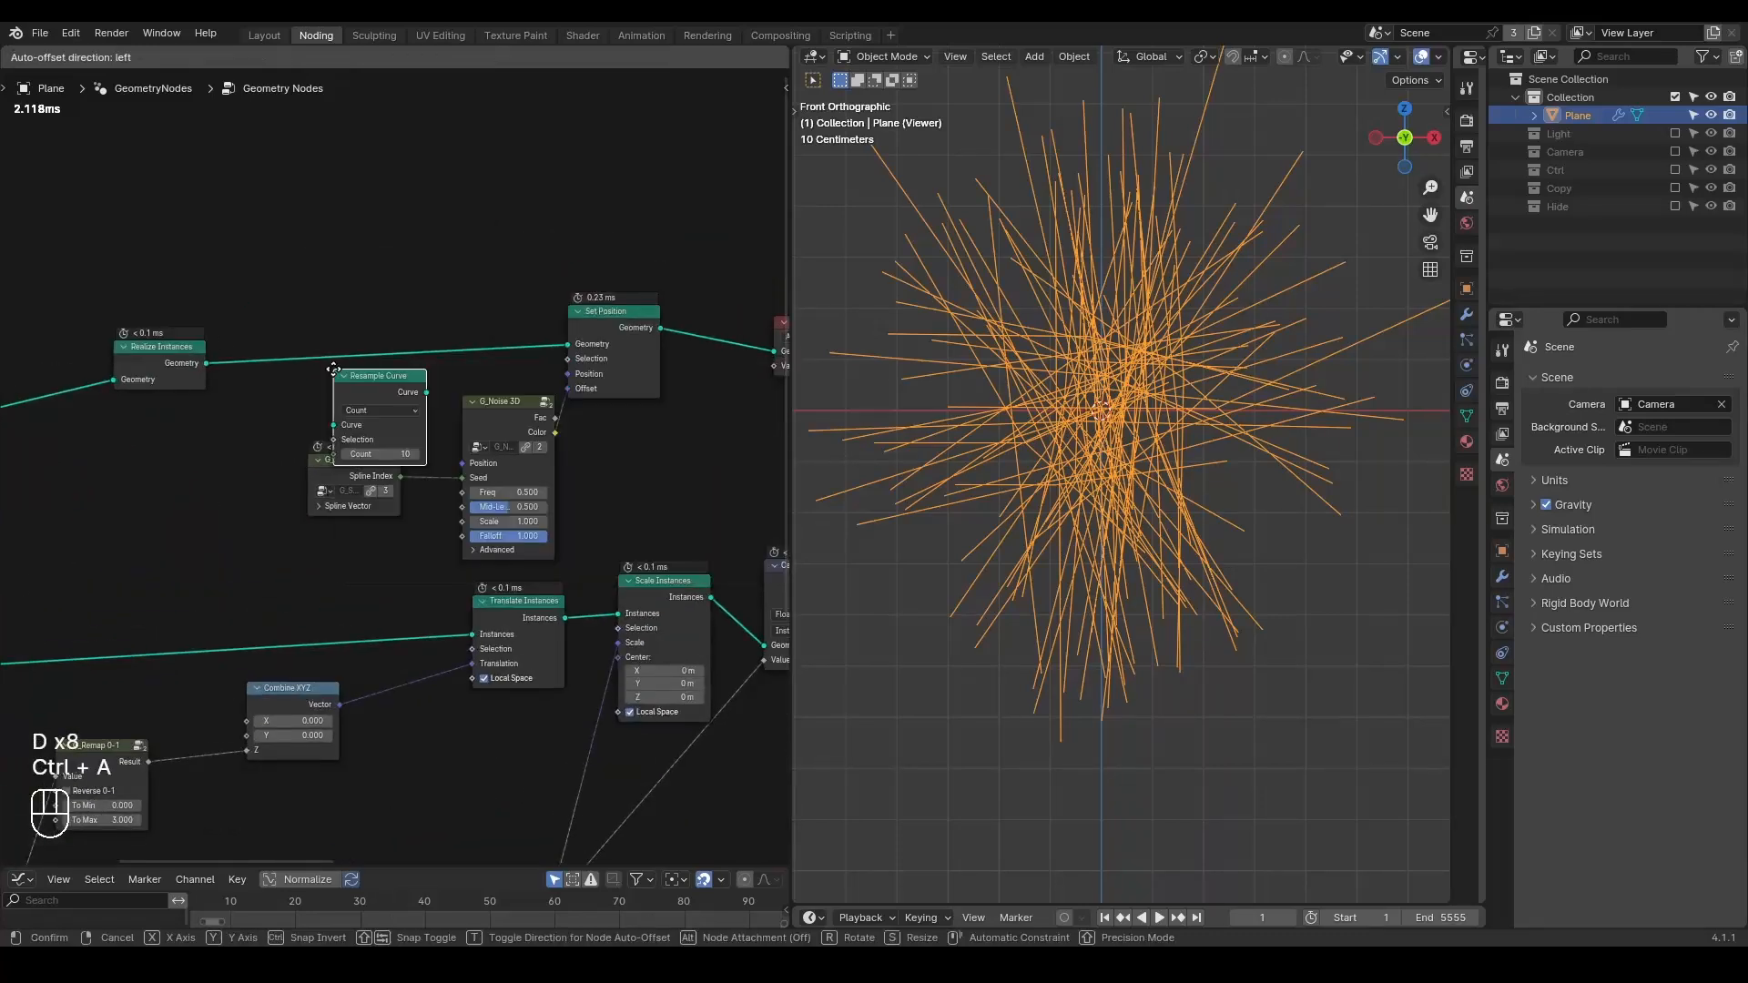
{"action": "left_click", "coordinate": [302, 309]}
{"action": "mouse_move", "coordinate": [354, 394]}
{"action": "left_mouse_down"}
{"action": "mouse_move", "coordinate": [391, 394]}
{"action": "mouse_move", "coordinate": [369, 395]}
{"action": "left_mouse_up"}
{"action": "scroll", "coordinate": [395, 466], "scroll_direction": "up", "scroll_amount": 3}
{"action": "mouse_move", "coordinate": [537, 499]}
{"action": "left_mouse_down"}
{"action": "mouse_move", "coordinate": [592, 499]}
{"action": "mouse_move", "coordinate": [569, 499]}
{"action": "left_mouse_up"}
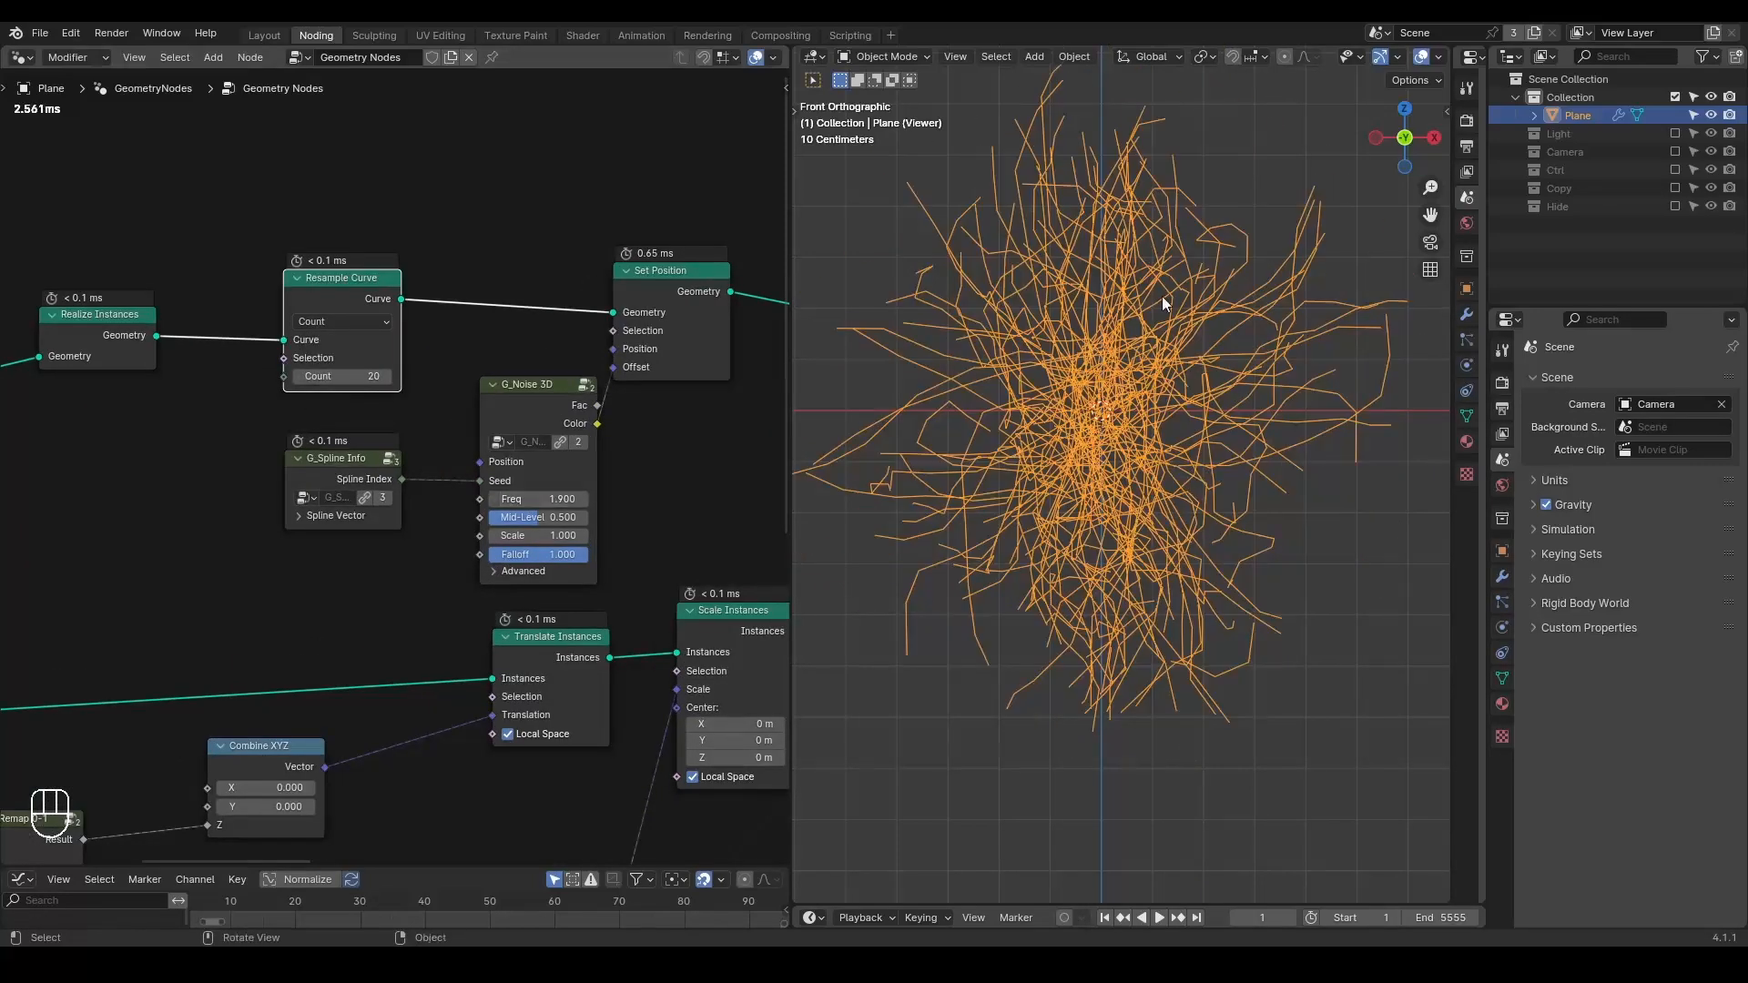
- Insert a Set Curve Radius node between Set Position and the Viewer
{"action": "middle_click_drag", "start_coordinate": [538, 426], "coordinate": [325, 422]}
{"action": "scroll", "coordinate": [364, 409], "scroll_direction": "down", "scroll_amount": 2}
{"action": "key", "text": "ctrl+a"}
{"action": "type", "text": "set"}
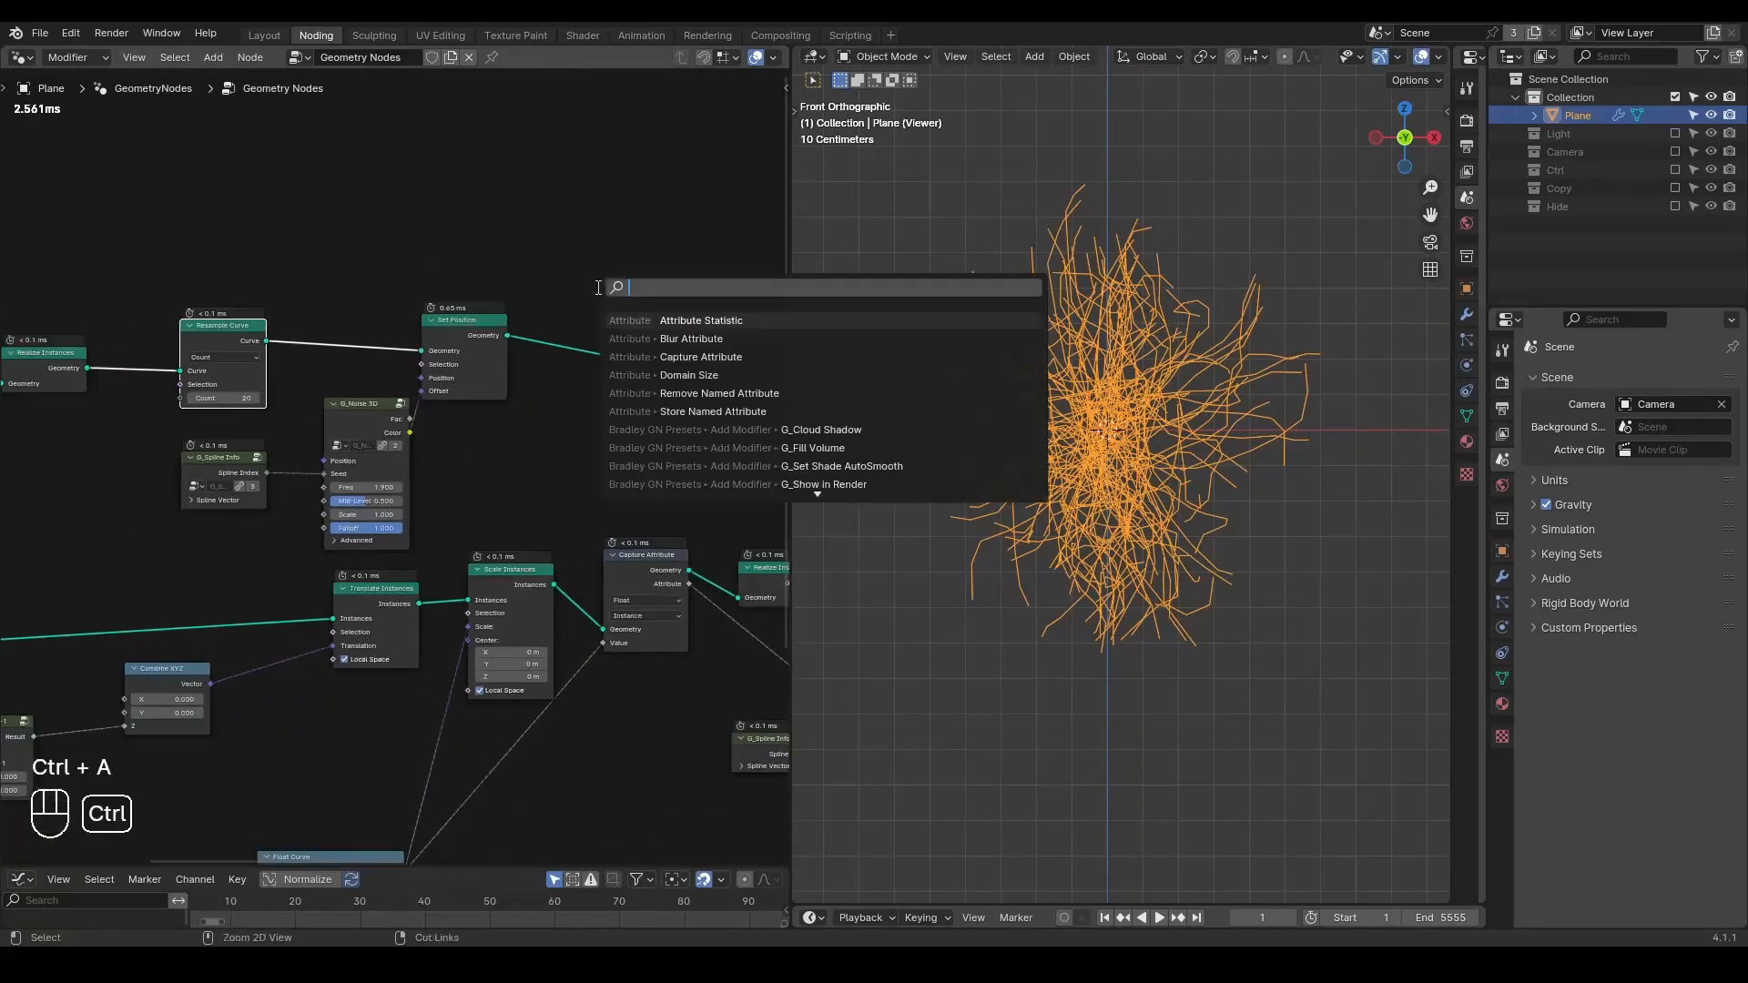
{"action": "type", "text": " curve ra"}
{"action": "key", "text": "Return"}
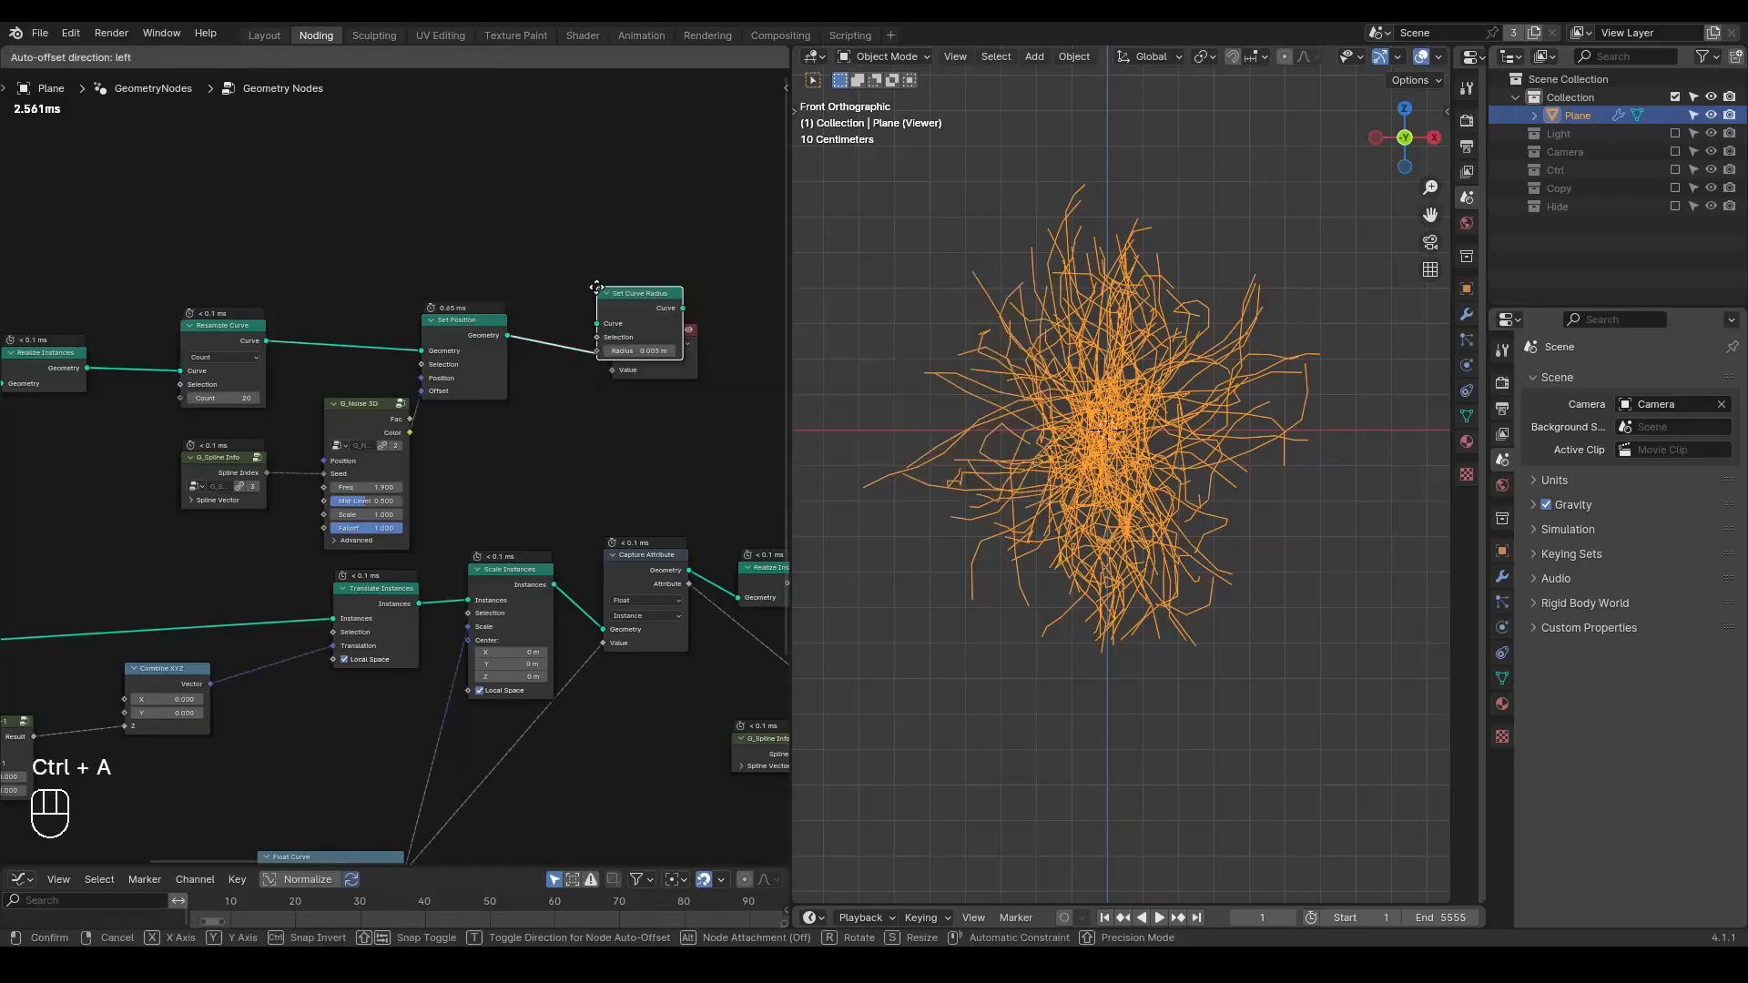
{"action": "left_click", "coordinate": [593, 308]}
- Move Set Curve Radius and the Viewer up and to the right, leaving space for more nodes
{"action": "middle_click_drag", "start_coordinate": [779, 237], "coordinate": [608, 256]}
{"action": "left_click_drag", "start_coordinate": [608, 257], "coordinate": [315, 462]}
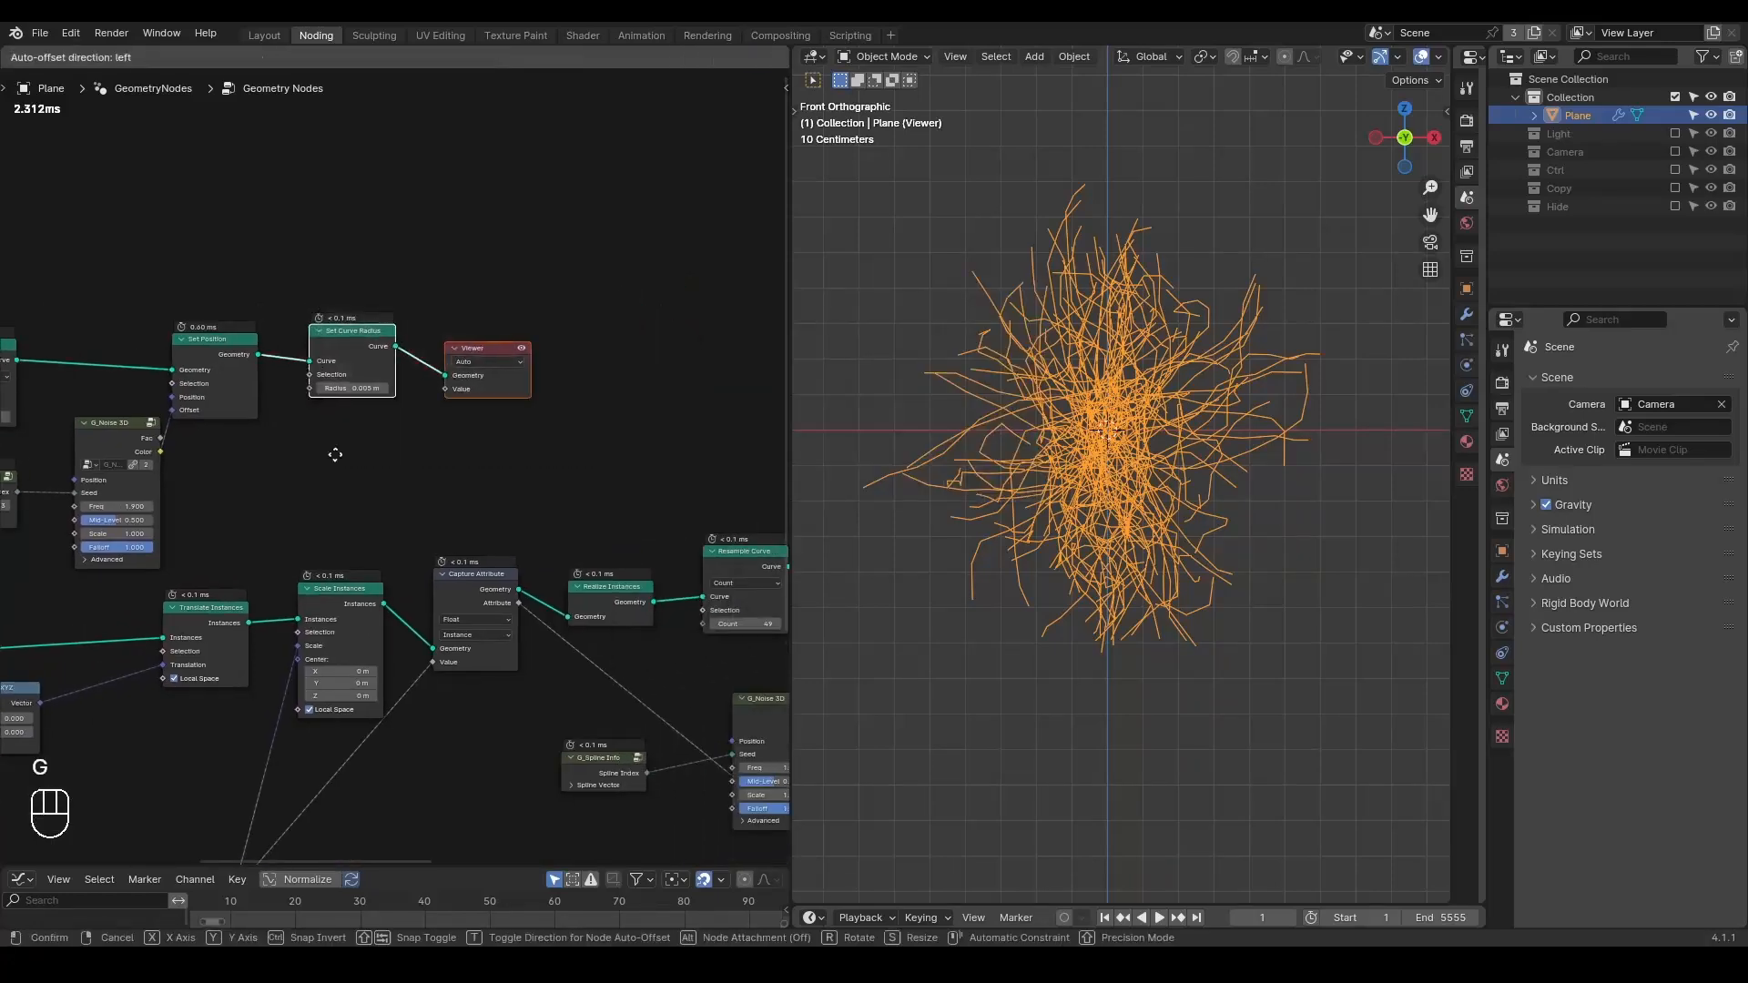
{"action": "key", "text": "g"}
{"action": "left_click", "coordinate": [594, 362]}
{"action": "left_click_drag", "start_coordinate": [624, 232], "coordinate": [510, 262]}
- Insert a G_Bevel Curve node between Set Curve Radius and the Viewer
{"action": "key", "text": "ctrl+a"}
{"action": "type", "text": "bev"}
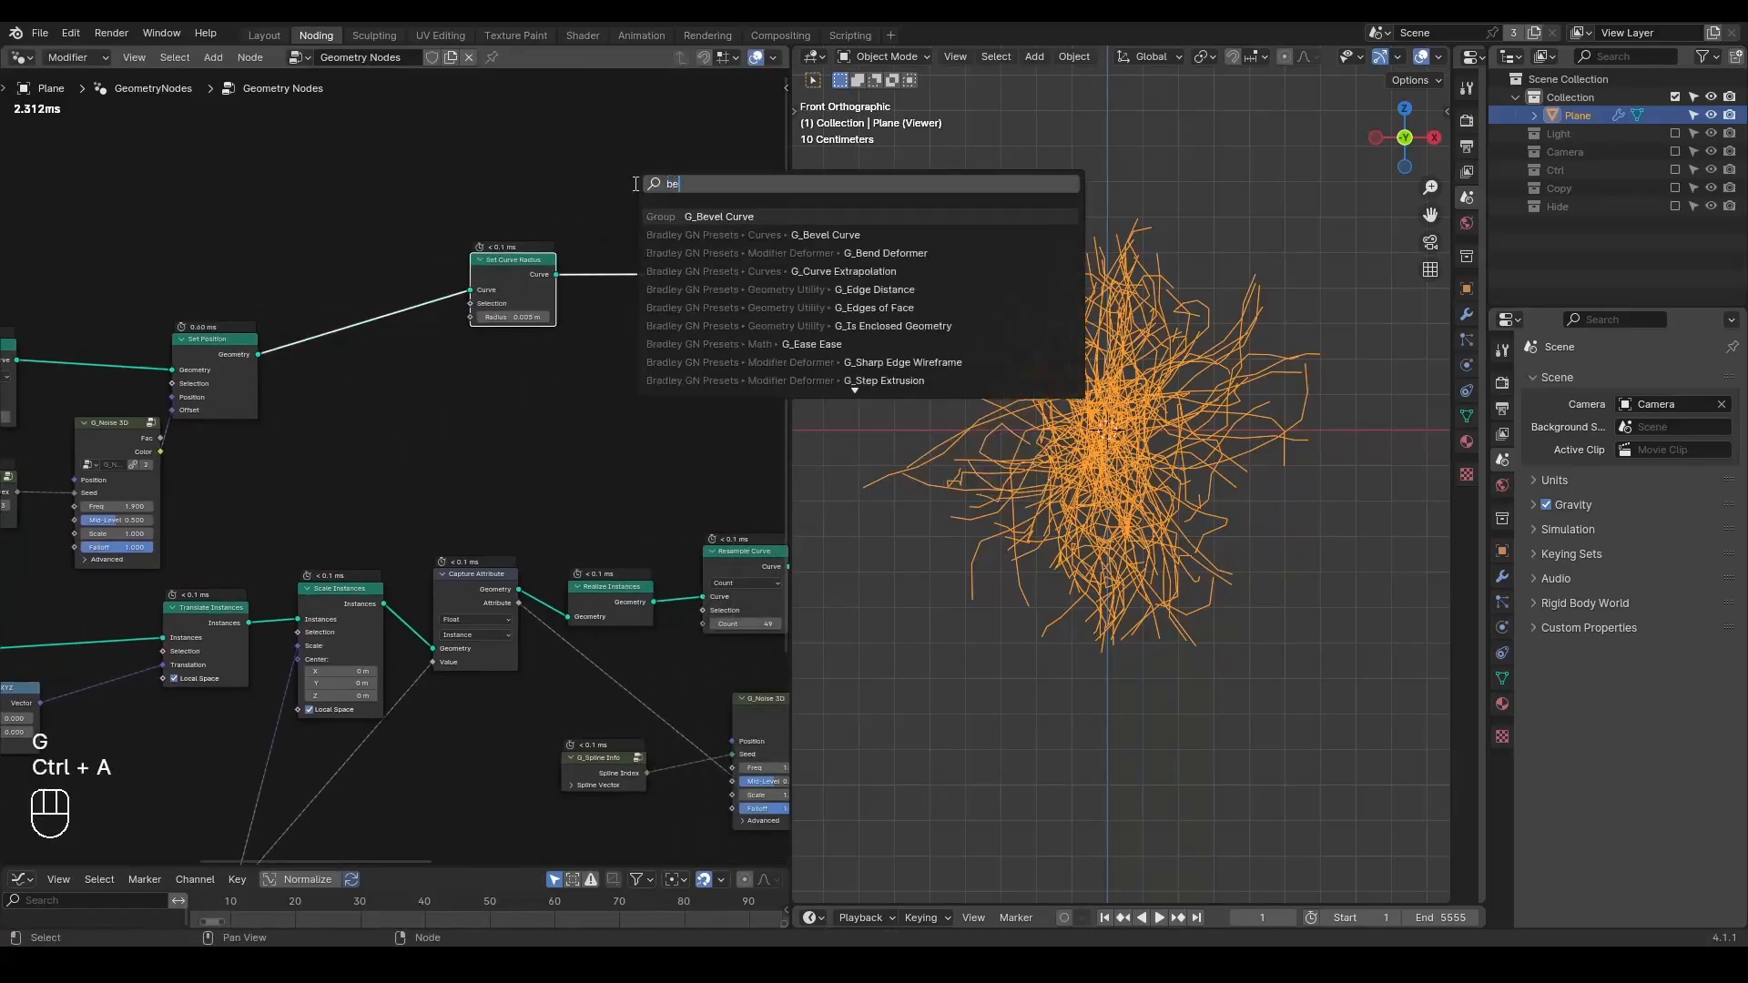
{"action": "key", "text": "Return"}
{"action": "left_click", "coordinate": [592, 196]}
{"action": "scroll", "coordinate": [483, 379], "scroll_direction": "up", "scroll_amount": 3}
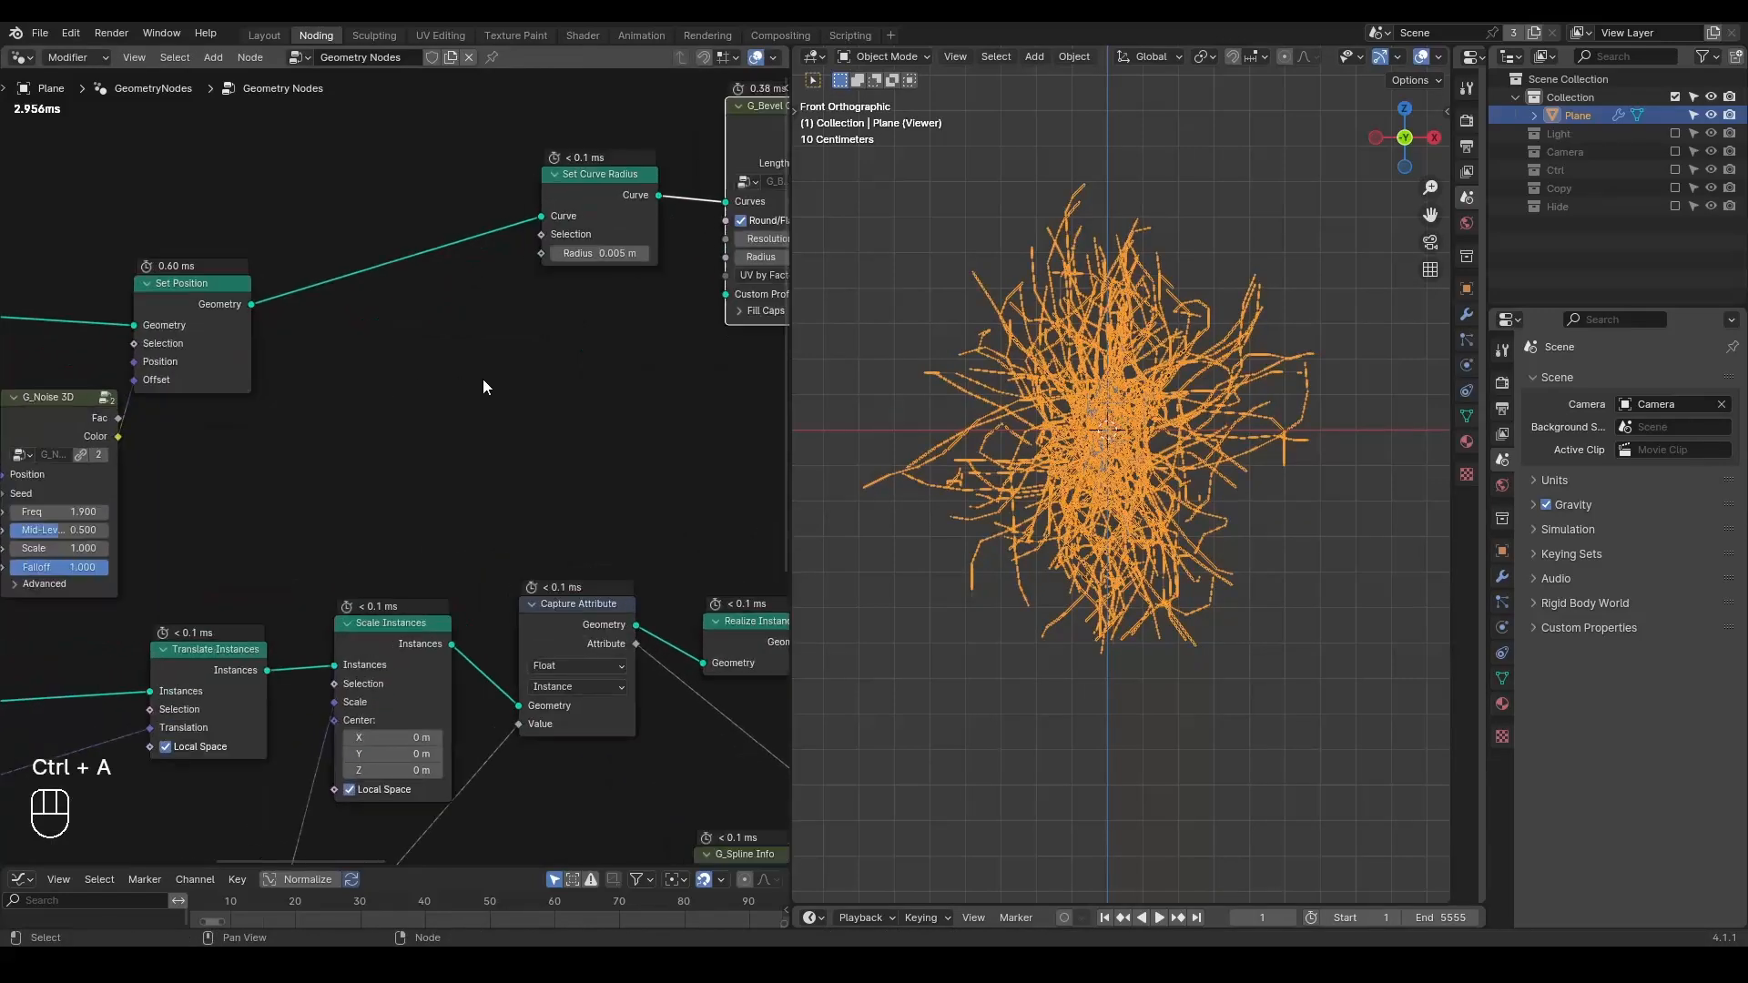
- Duplicate G_Noise 3D with its Seed link and connect the copy's Fac output to the Radius of Set Curve Radius
{"action": "mouse_move", "coordinate": [638, 309]}
{"action": "middle_mouse_down"}
{"action": "mouse_move", "coordinate": [593, 324]}
{"action": "mouse_move", "coordinate": [642, 308]}
{"action": "middle_mouse_up"}
{"action": "middle_click_drag", "start_coordinate": [271, 408], "coordinate": [337, 380]}
{"action": "key", "text": "shift+ctrl+d"}
{"action": "left_click", "coordinate": [483, 304]}
{"action": "left_click_drag", "start_coordinate": [553, 299], "coordinate": [634, 190]}
{"action": "middle_click_drag", "start_coordinate": [630, 324], "coordinate": [701, 305]}
{"action": "left_click", "coordinate": [687, 335]}
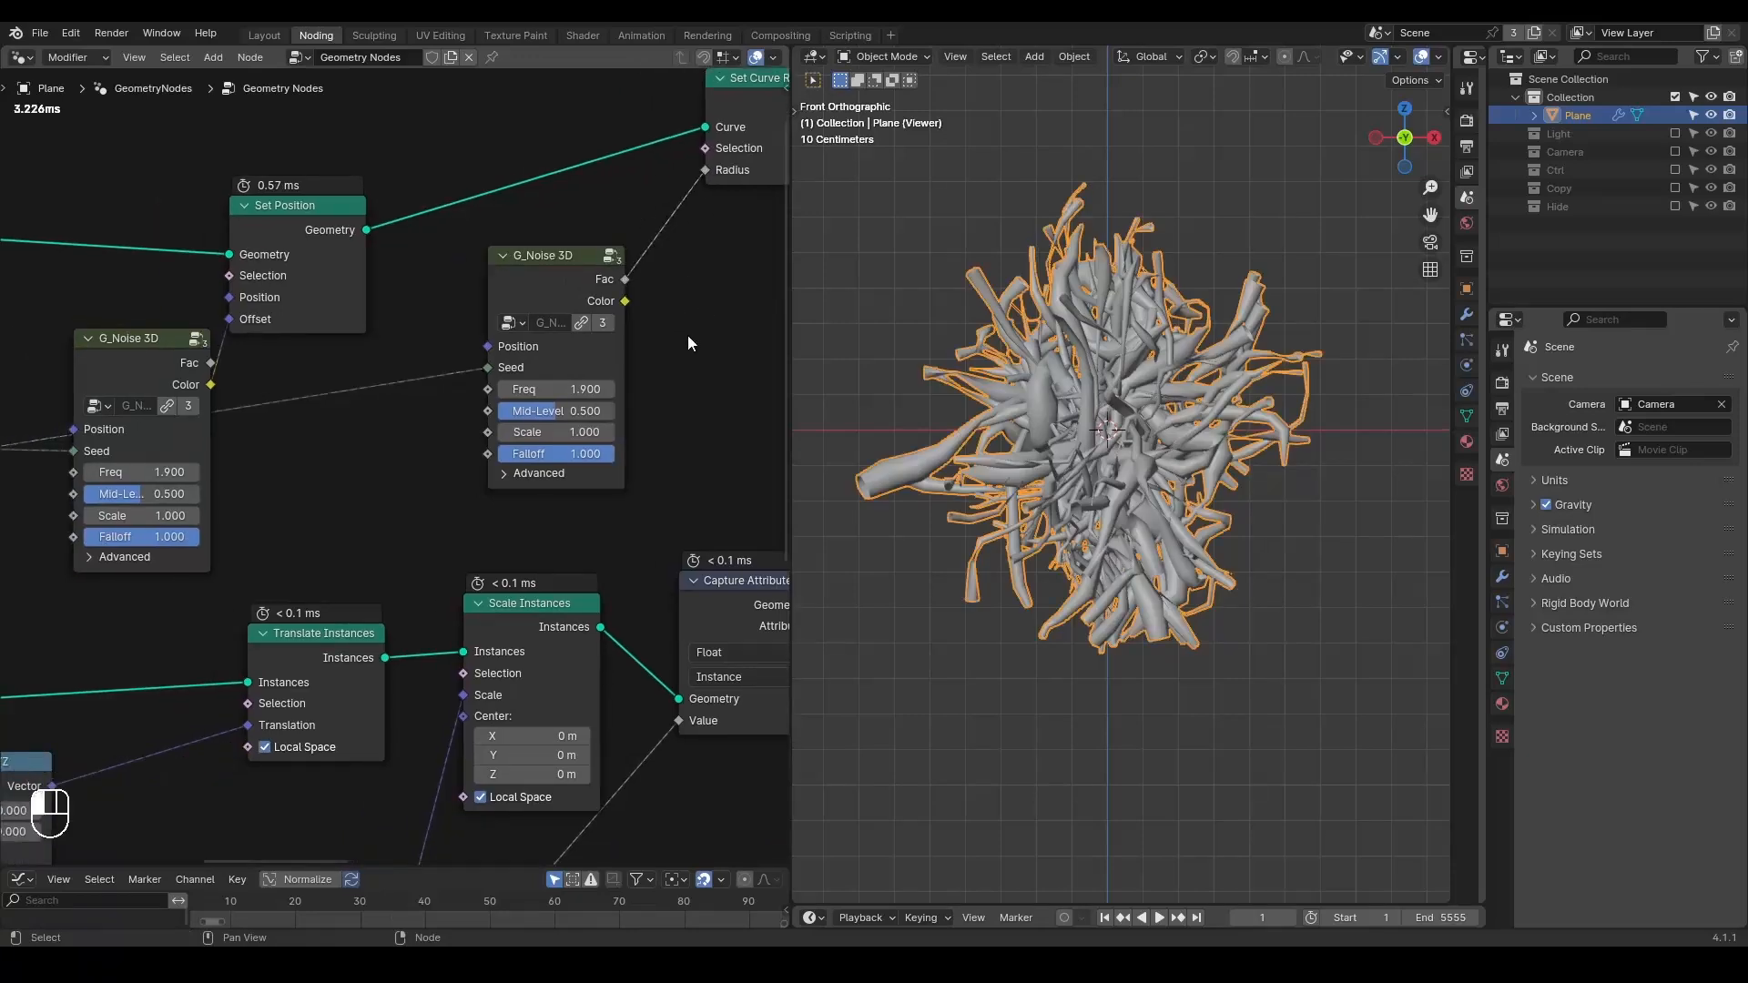
- Set the Freq of the radius-driving G_Noise 3D to 2.480 and lower its Scale to thin the strands
{"action": "scroll", "coordinate": [472, 461], "scroll_direction": "down", "scroll_amount": 2}
{"action": "left_click_drag", "start_coordinate": [550, 406], "coordinate": [637, 405]}
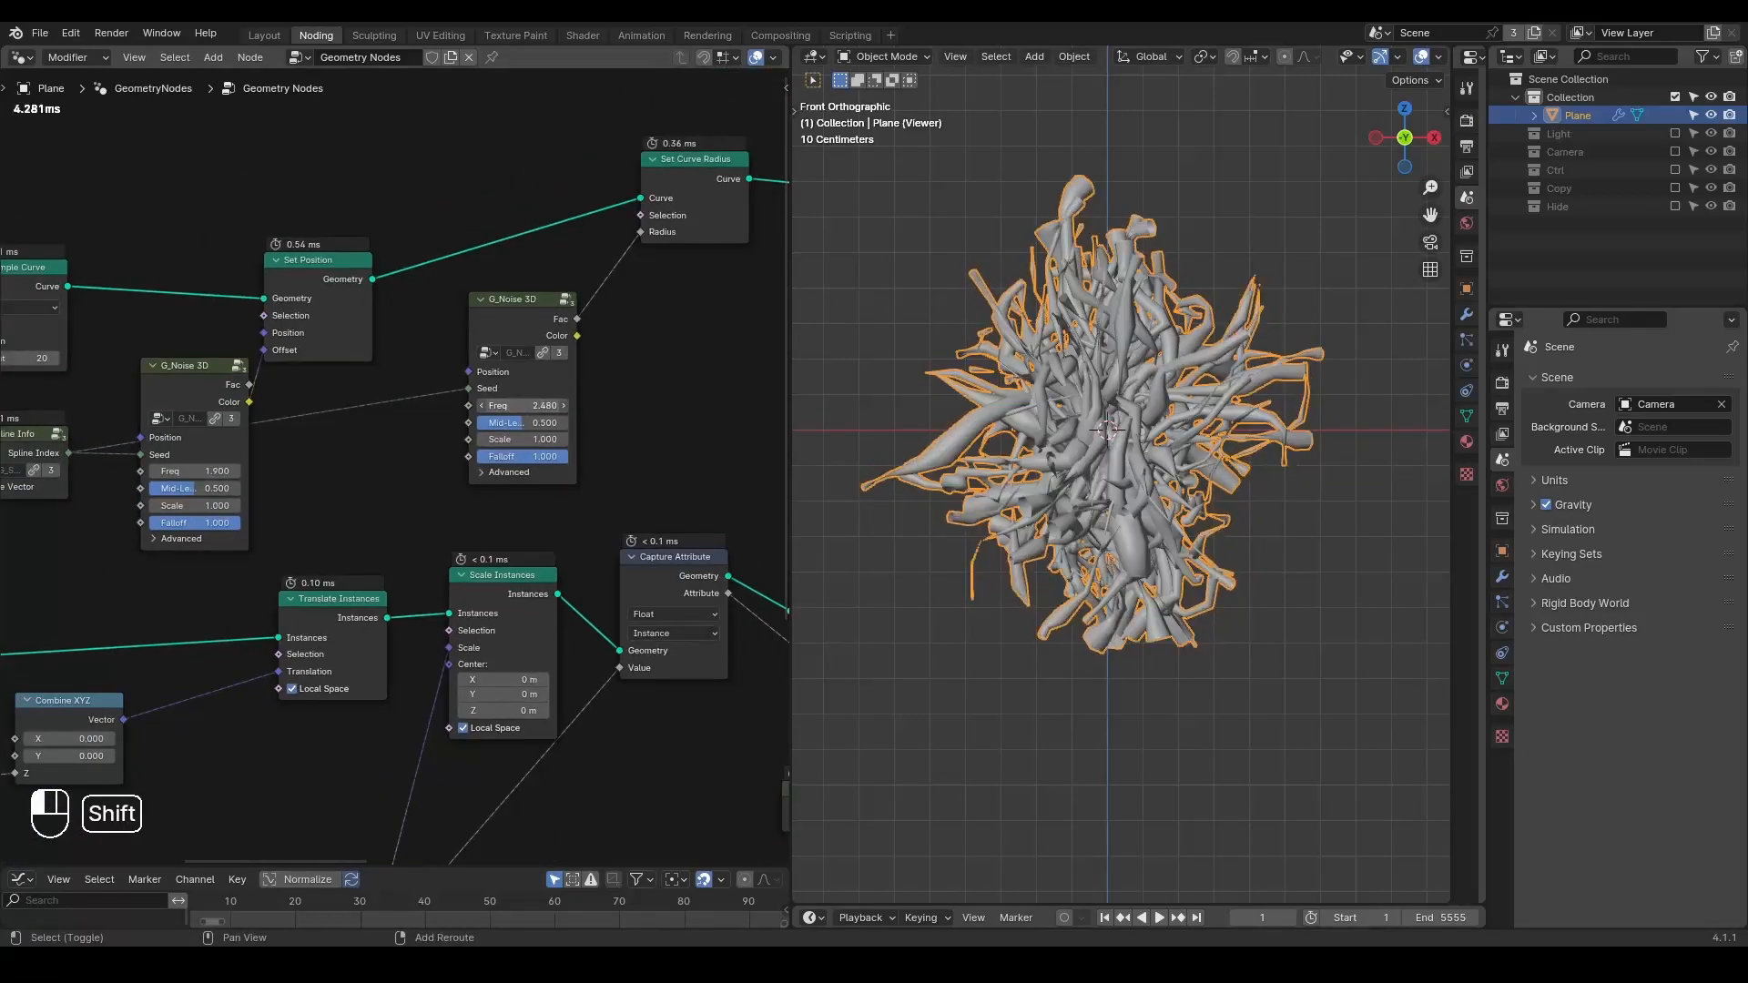
{"action": "left_click_drag", "start_coordinate": [539, 436], "coordinate": [506, 437], "text": "shift"}
- Move the new branch from Resample Curve to the Viewer up and away from the original node chain
{"action": "middle_click_drag", "start_coordinate": [681, 350], "coordinate": [667, 352]}
{"action": "scroll", "coordinate": [452, 380], "scroll_direction": "down", "scroll_amount": 3}
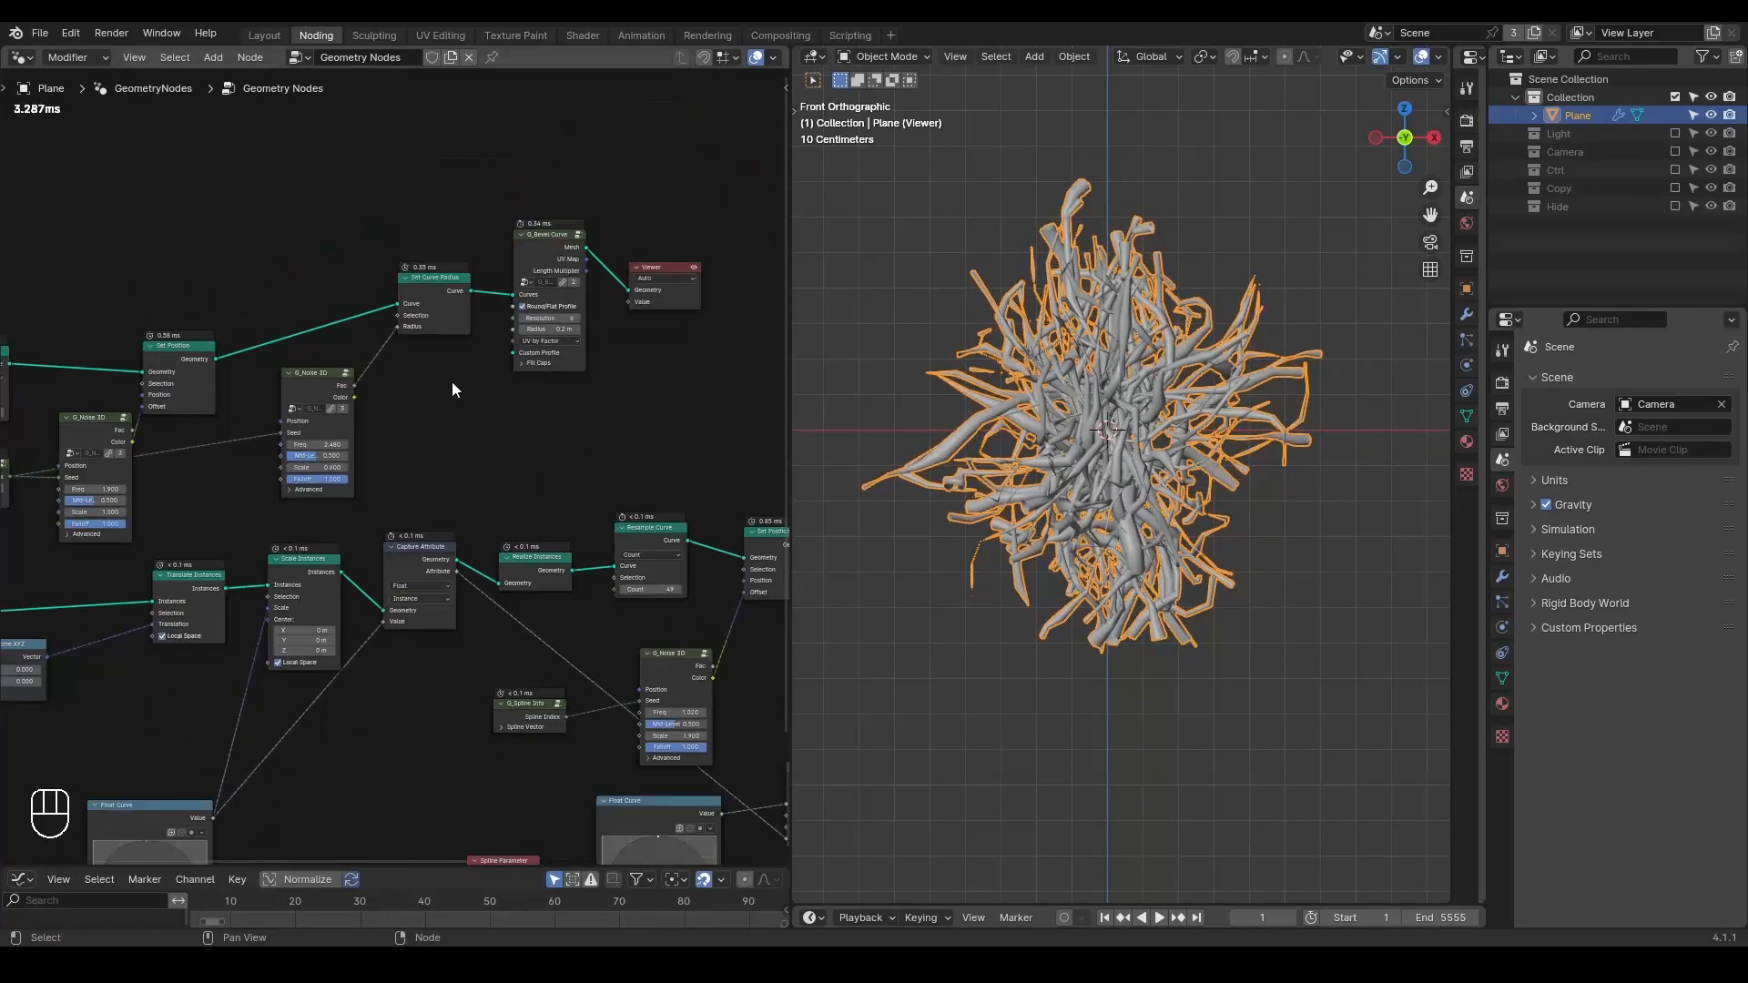
{"action": "left_click_drag", "start_coordinate": [657, 206], "coordinate": [74, 454]}
{"action": "key", "text": "g"}
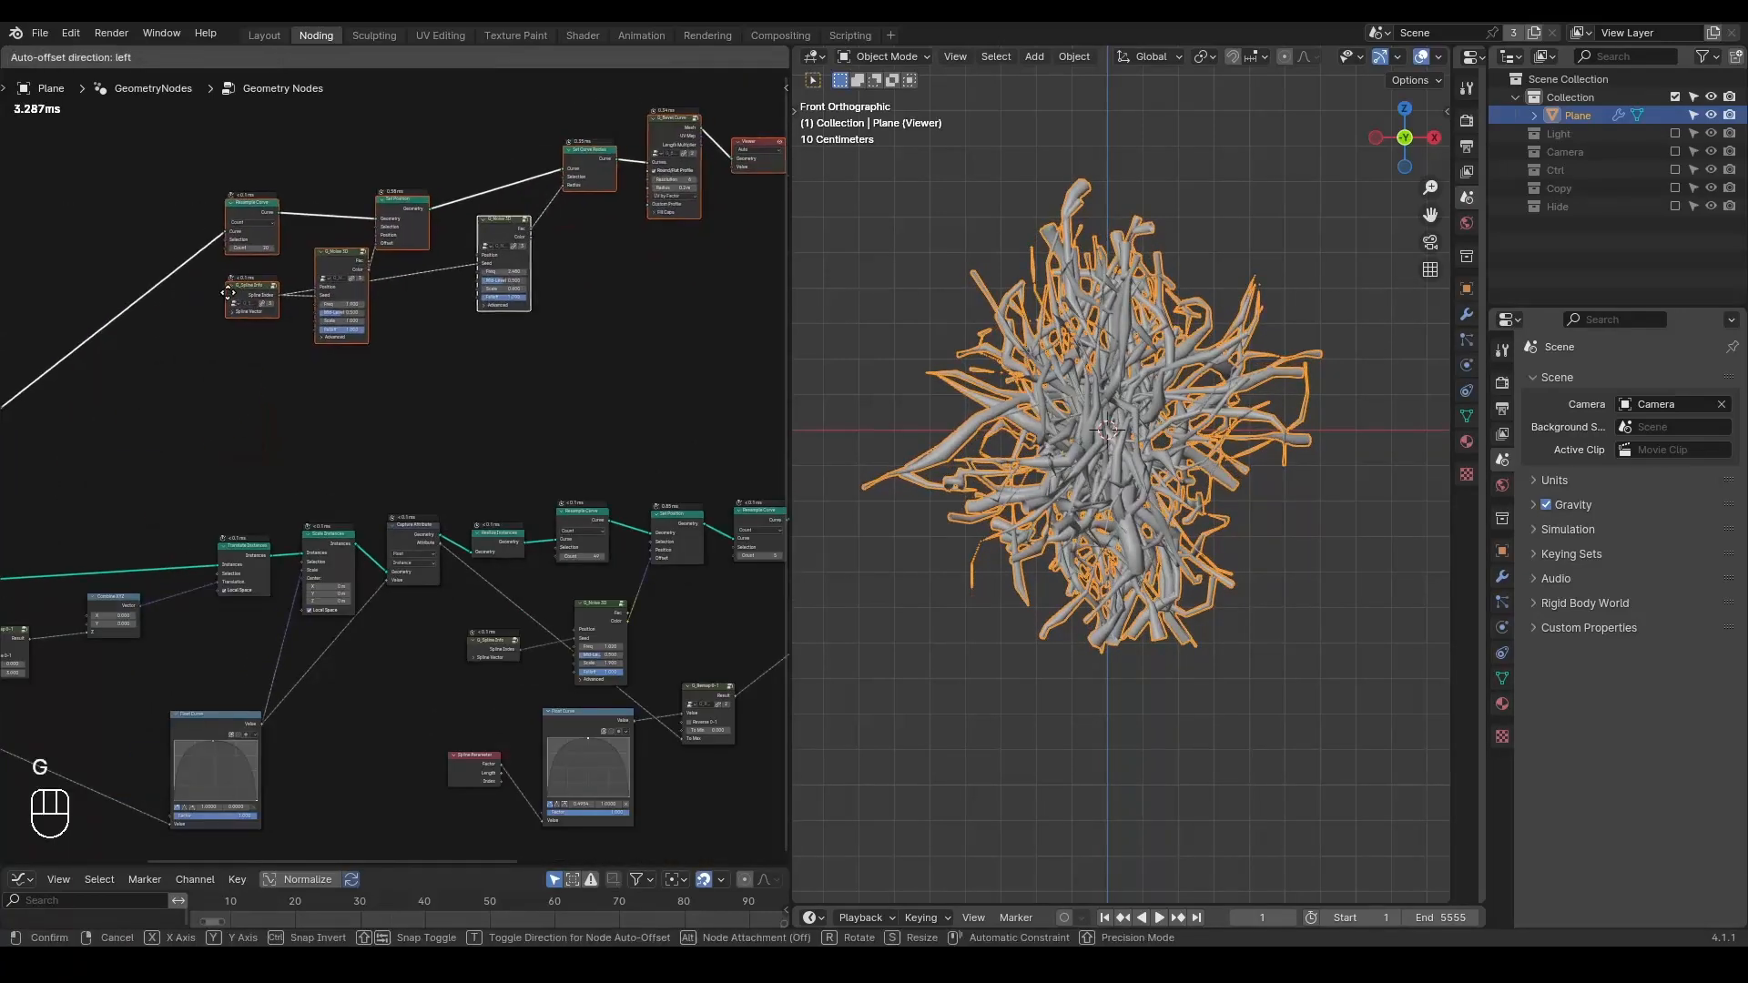
{"action": "left_click", "coordinate": [237, 278]}
- Draw annotation circles around two outer strand tips on opposite sides of the cluster in the viewport
{"action": "left_click_drag", "start_coordinate": [858, 453], "coordinate": [876, 466]}
{"action": "mouse_move", "coordinate": [1291, 441]}
{"action": "left_mouse_down"}
{"action": "mouse_move", "coordinate": [1279, 460]}
{"action": "mouse_move", "coordinate": [1285, 444]}
{"action": "left_mouse_up"}
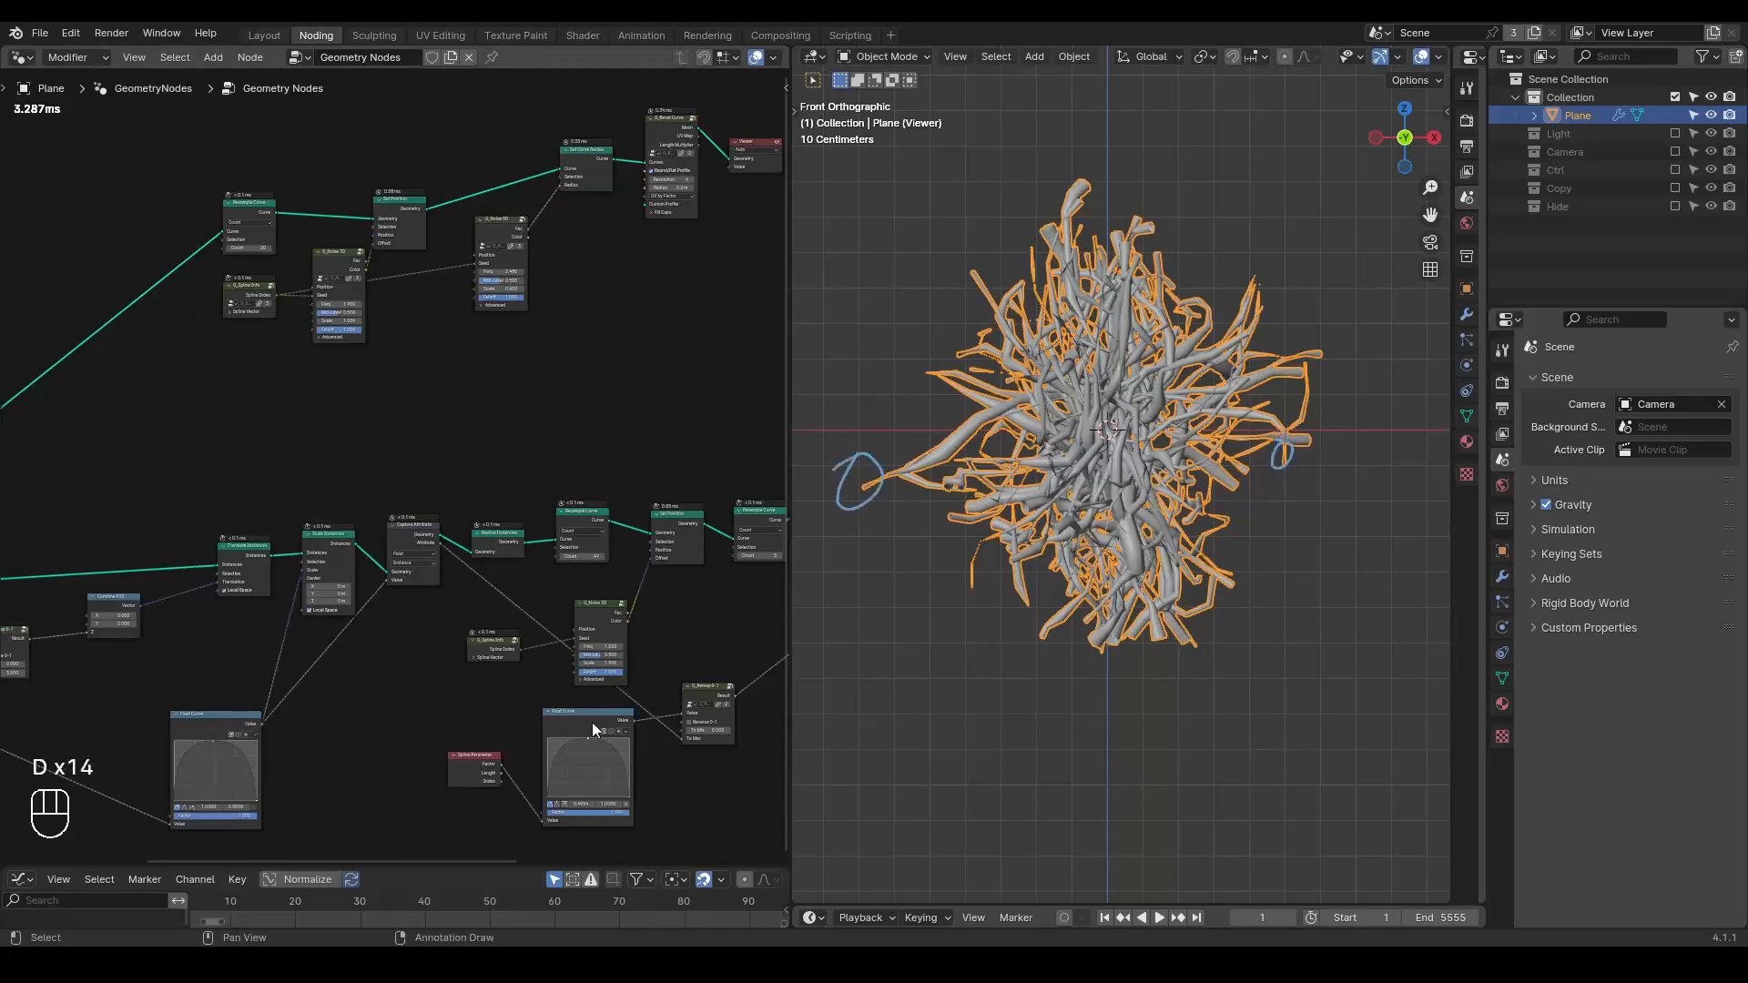
- Reposition the Spline Parameter and its Float Curve, and connect the curve's Value to the Falloff of both new G_Noise 3D nodes
{"action": "left_click_drag", "start_coordinate": [467, 752], "coordinate": [321, 748]}
{"action": "left_click_drag", "start_coordinate": [572, 722], "coordinate": [317, 340]}
{"action": "left_click_drag", "start_coordinate": [478, 707], "coordinate": [477, 298]}
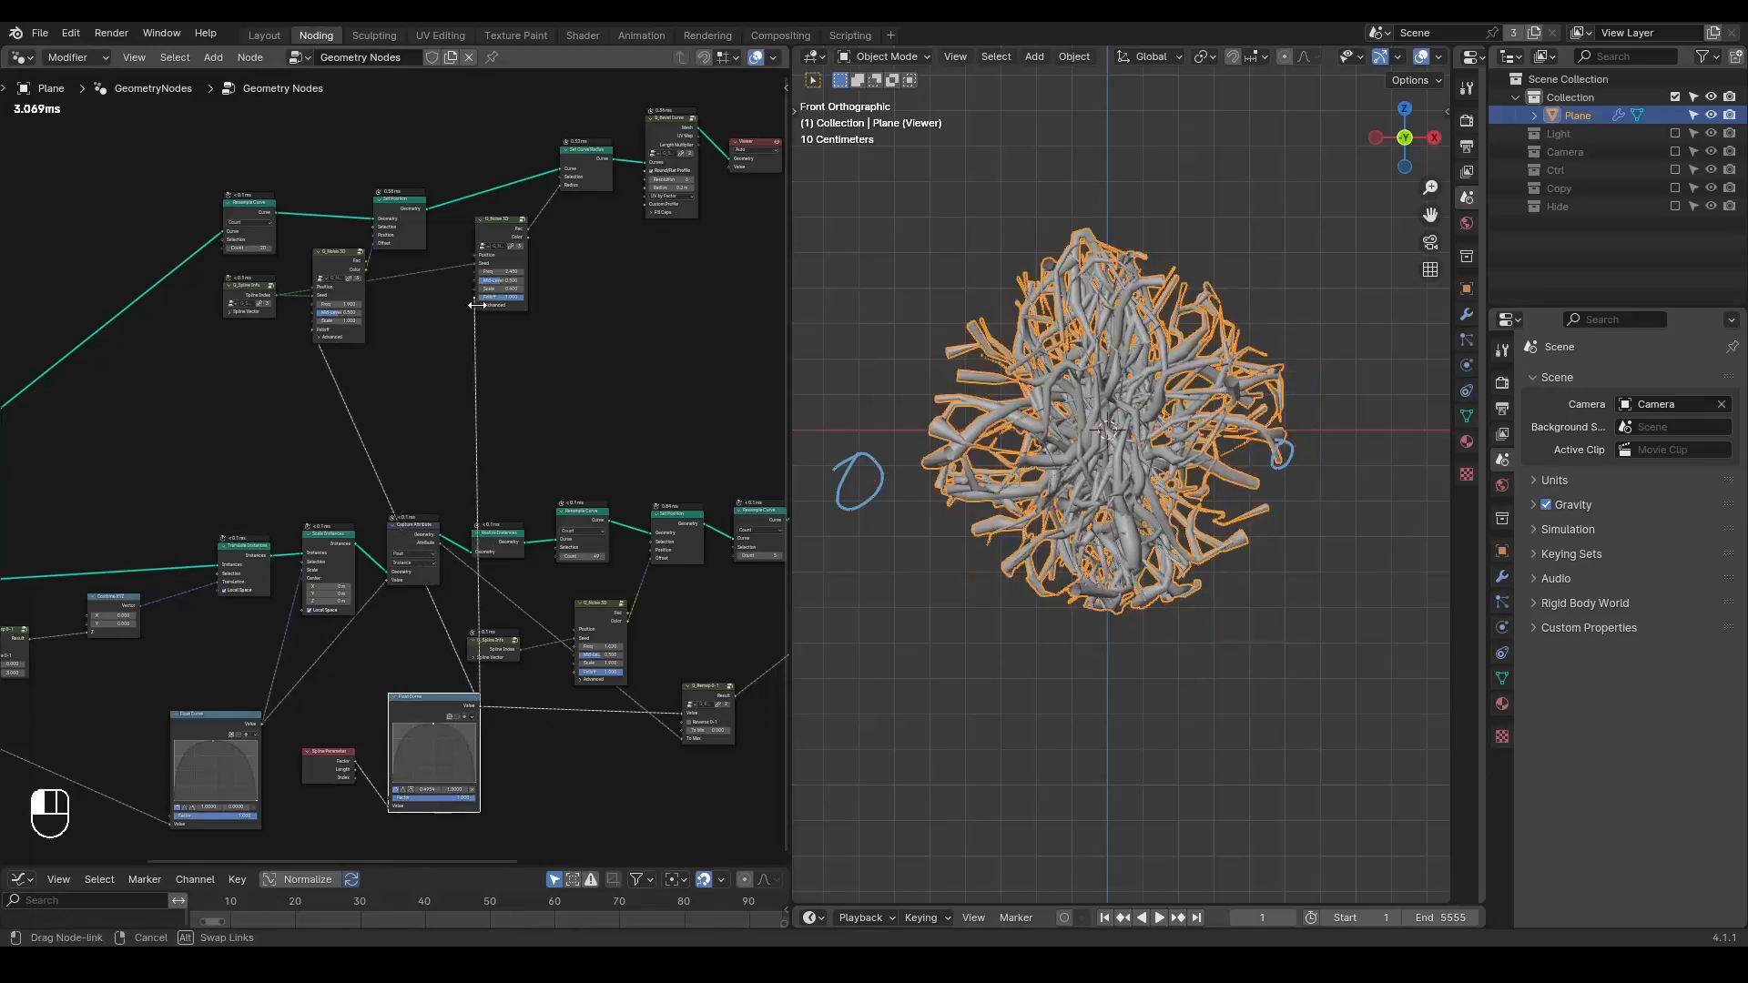
- Deselect the Plane and draw a tapered, triangular annotation beside the strand cluster in the viewport
{"action": "scroll", "coordinate": [1161, 457], "scroll_direction": "up", "scroll_amount": 1}
{"action": "left_click", "coordinate": [914, 328]}
{"action": "key", "text": "d"}
{"action": "mouse_move", "coordinate": [907, 313]}
{"action": "left_mouse_down"}
{"action": "mouse_move", "coordinate": [900, 365]}
{"action": "mouse_move", "coordinate": [909, 301]}
{"action": "left_mouse_up"}
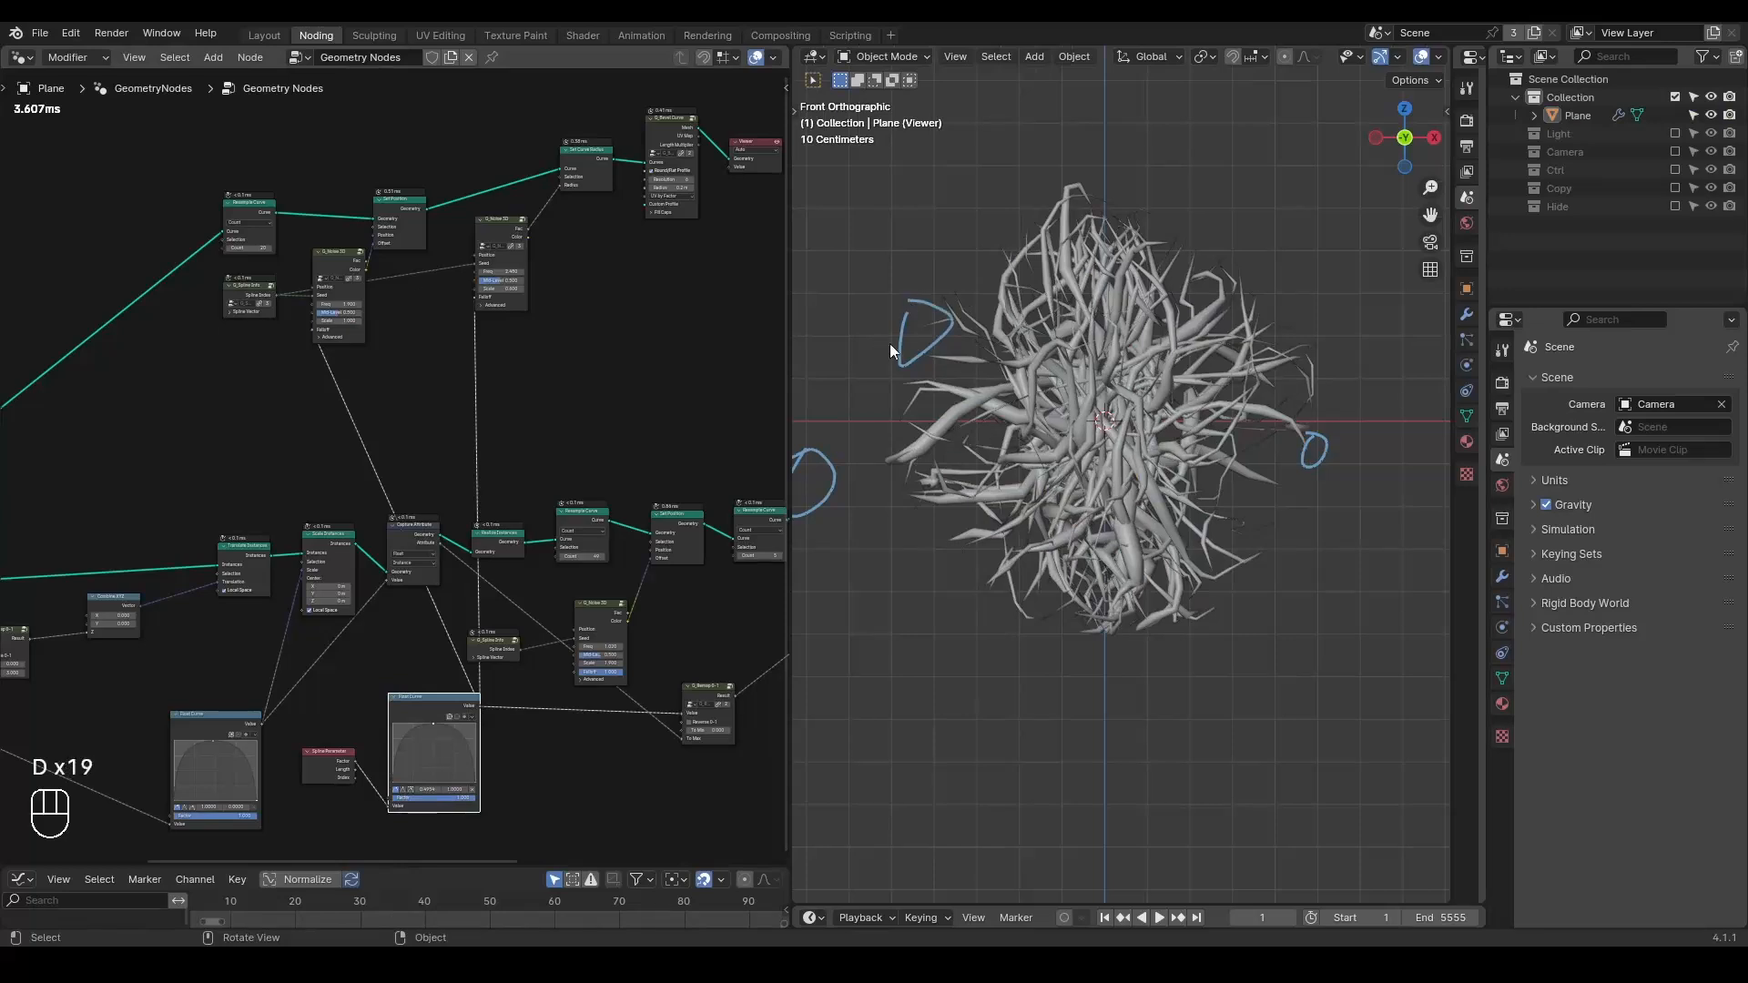
- Duplicate the original G_Delay Falloff node with its incoming Index link for use in the new branch
{"action": "scroll", "coordinate": [507, 363], "scroll_direction": "up", "scroll_amount": 3}
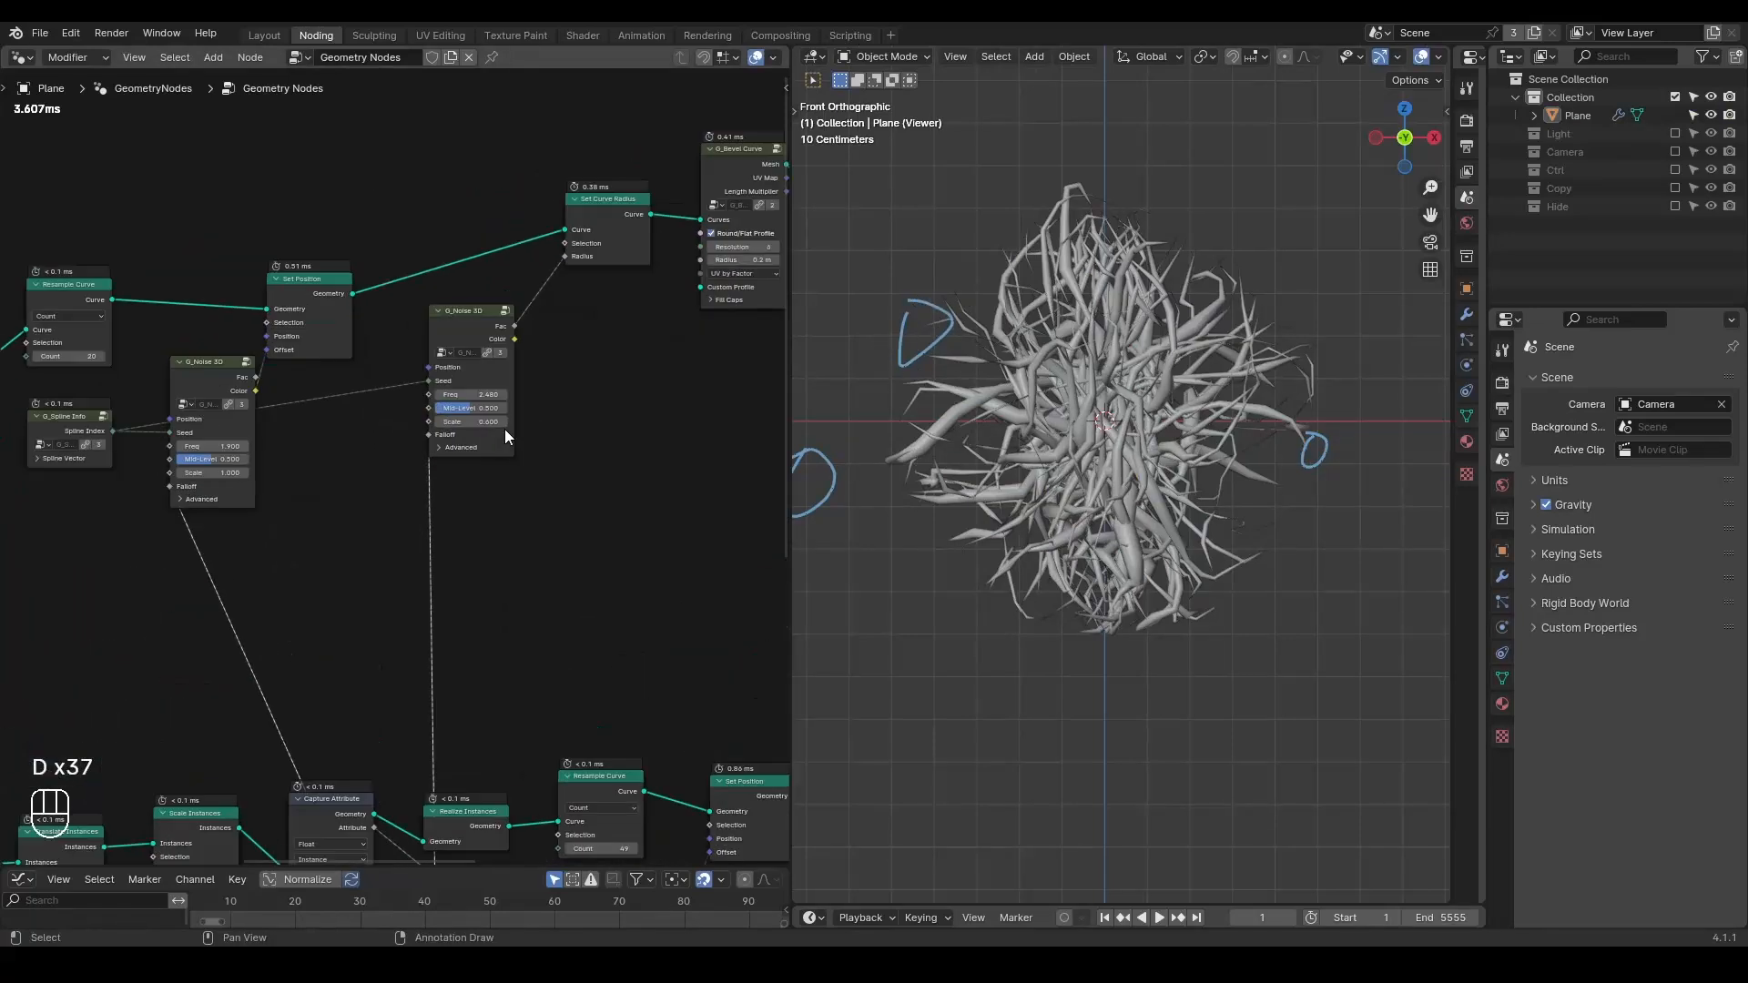
{"action": "left_click_drag", "start_coordinate": [466, 328], "coordinate": [503, 346]}
{"action": "scroll", "coordinate": [510, 397], "scroll_direction": "down", "scroll_amount": 1}
{"action": "middle_click_drag", "start_coordinate": [593, 449], "coordinate": [701, 380]}
{"action": "middle_click_drag", "start_coordinate": [282, 642], "coordinate": [514, 444]}
{"action": "scroll", "coordinate": [437, 464], "scroll_direction": "down", "scroll_amount": 3}
{"action": "middle_click_drag", "start_coordinate": [245, 519], "coordinate": [388, 423]}
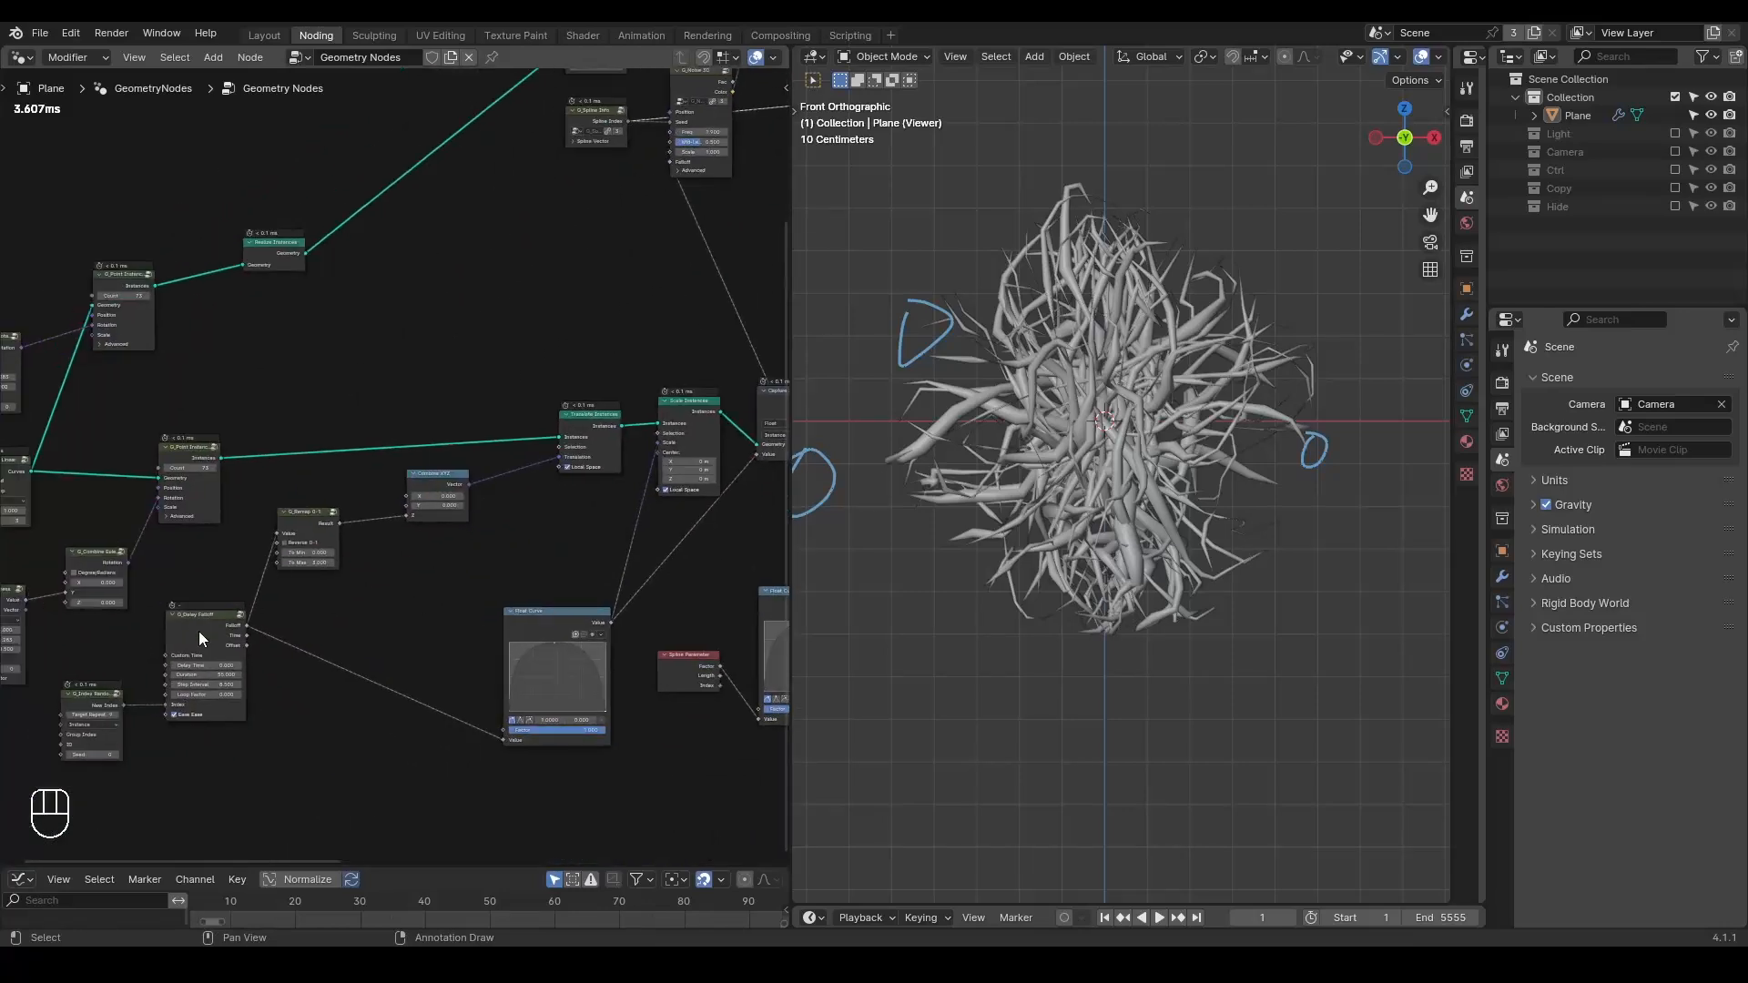
{"action": "key", "text": "ctrl+shift+d"}
{"action": "middle_click_drag", "start_coordinate": [349, 488], "coordinate": [516, 340]}
- Draw an annotation beside the original G_Index Random node and erase it
{"action": "scroll", "coordinate": [493, 364], "scroll_direction": "up", "scroll_amount": 3}
{"action": "scroll", "coordinate": [352, 523], "scroll_direction": "up", "scroll_amount": 3}
{"action": "middle_click_drag", "start_coordinate": [351, 523], "coordinate": [433, 466]}
{"action": "key", "text": "d"}
{"action": "mouse_move", "coordinate": [179, 569]}
{"action": "left_mouse_down"}
{"action": "mouse_move", "coordinate": [194, 626]}
{"action": "mouse_move", "coordinate": [130, 603]}
{"action": "left_mouse_up"}
{"action": "mouse_move", "coordinate": [232, 587]}
{"action": "right_mouse_down"}
{"action": "mouse_move", "coordinate": [64, 673]}
{"action": "mouse_move", "coordinate": [287, 557]}
{"action": "right_mouse_up"}
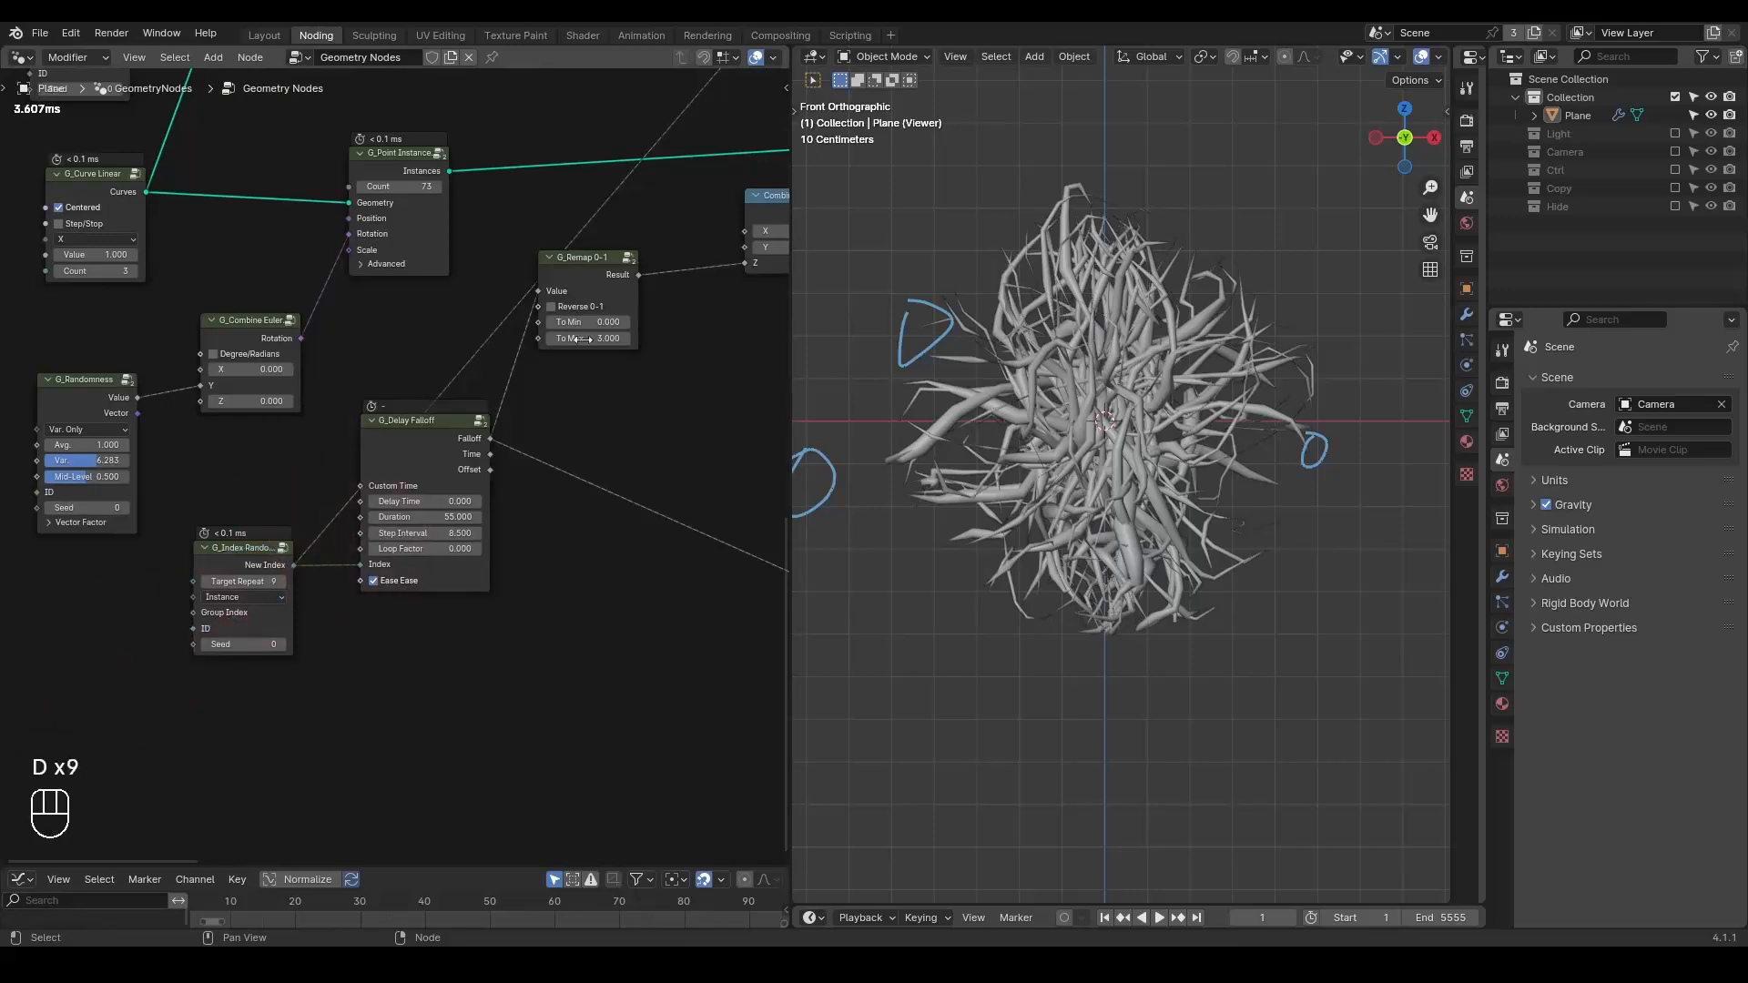
- Position the duplicated G_Delay Falloff between the new branch's G_Point Instance and Realize Instances nodes, below their link
{"action": "scroll", "coordinate": [610, 276], "scroll_direction": "down", "scroll_amount": 7}
{"action": "middle_click_drag", "start_coordinate": [655, 197], "coordinate": [476, 445]}
{"action": "scroll", "coordinate": [476, 446], "scroll_direction": "up", "scroll_amount": 2}
{"action": "left_click_drag", "start_coordinate": [283, 346], "coordinate": [327, 366]}
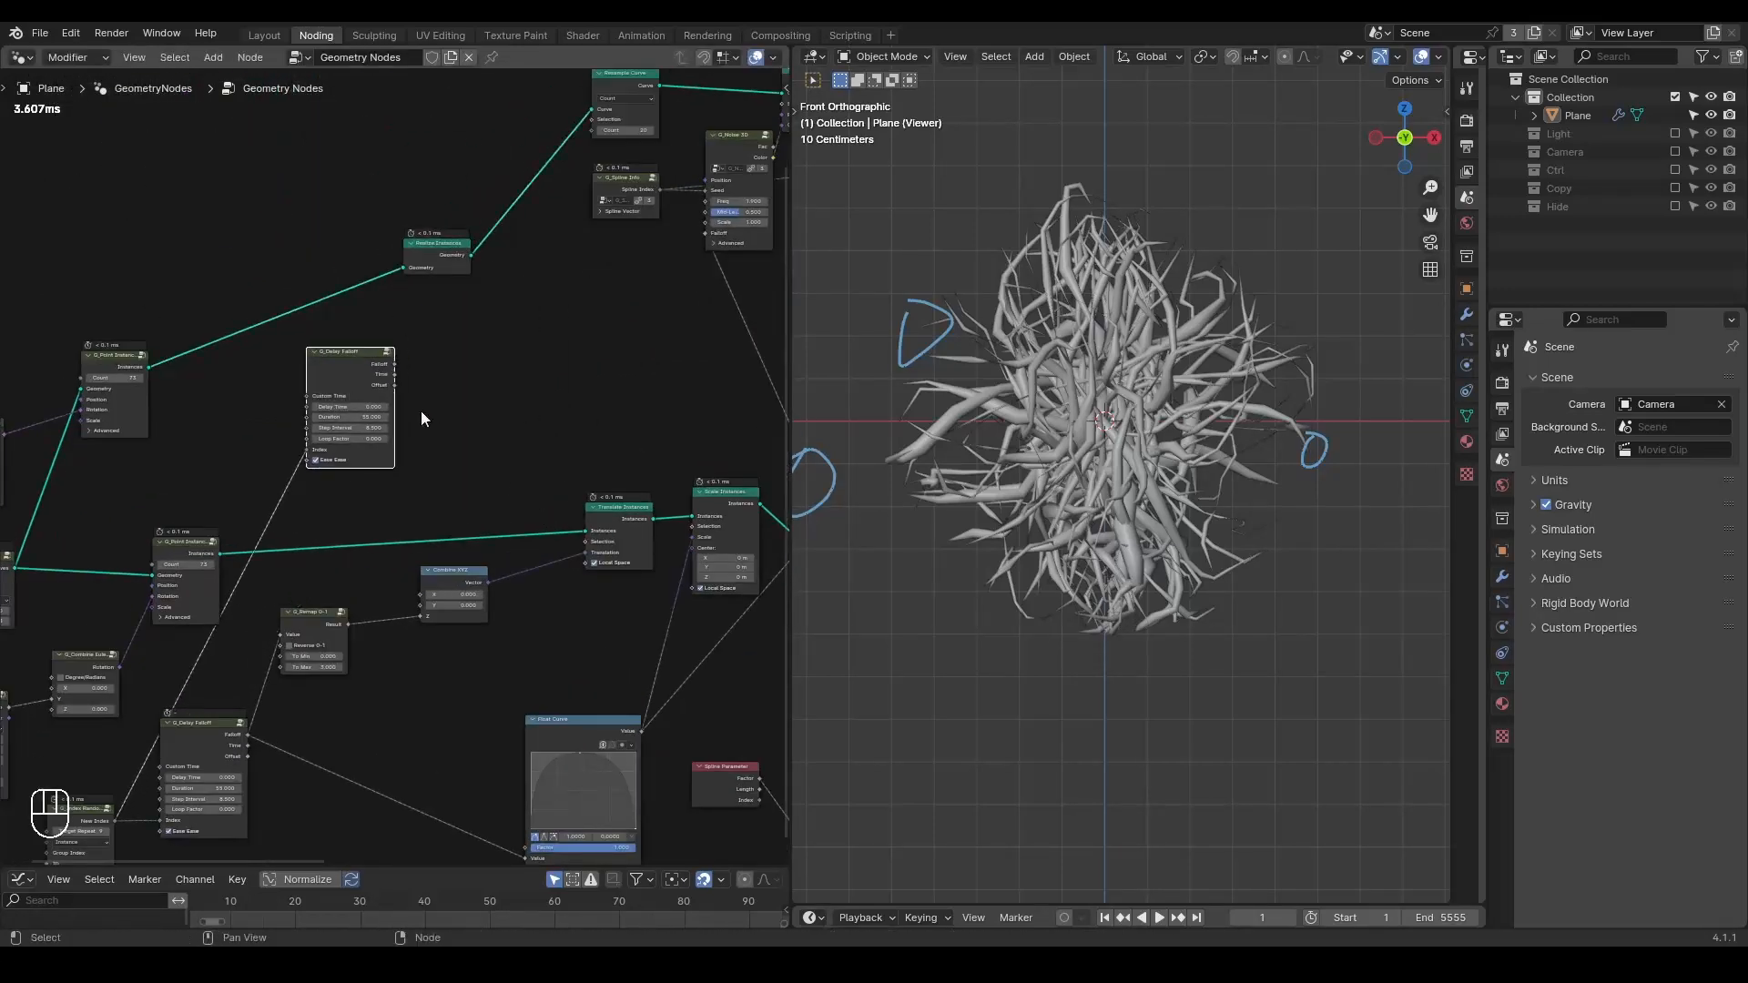
- Duplicate the Capture Attribute node and insert the copy before the new branch's Realize Instances
{"action": "middle_click_drag", "start_coordinate": [505, 495], "coordinate": [368, 473]}
{"action": "left_click", "coordinate": [692, 466]}
{"action": "key", "text": "shift+d"}
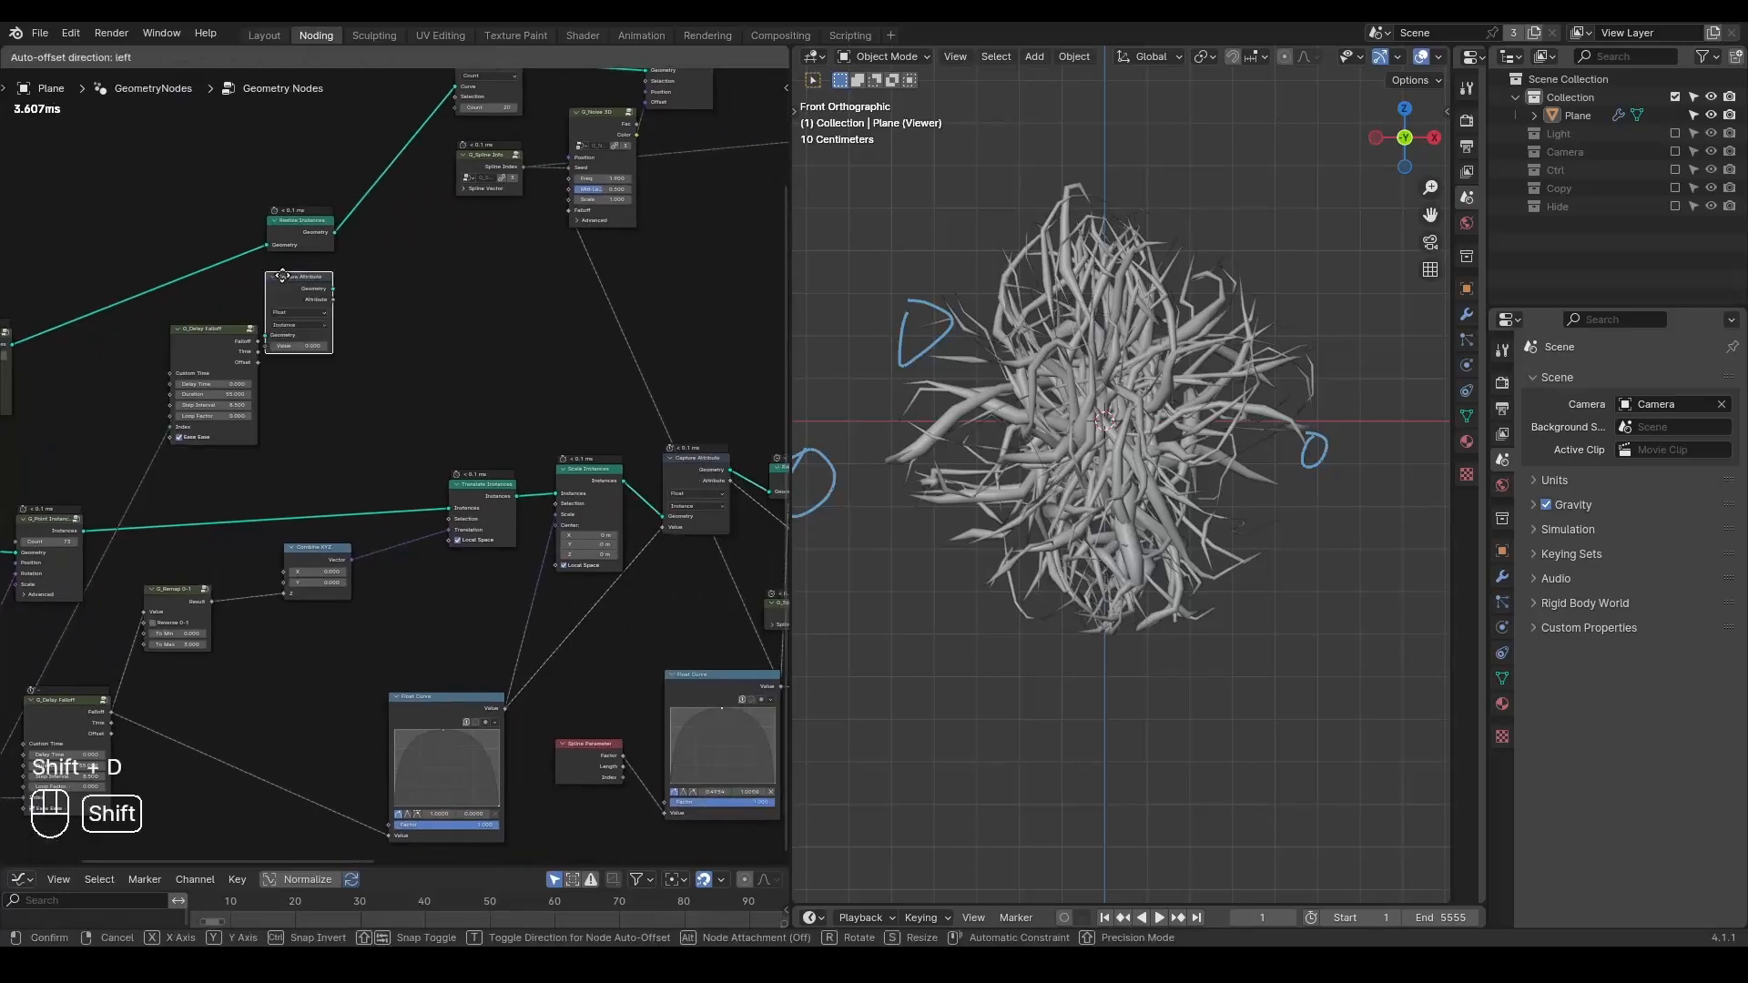
{"action": "middle_click_drag", "start_coordinate": [232, 268], "coordinate": [391, 302]}
{"action": "scroll", "coordinate": [391, 302], "scroll_direction": "up", "scroll_amount": 6}
{"action": "mouse_move", "coordinate": [430, 390]}
{"action": "middle_mouse_down"}
{"action": "mouse_move", "coordinate": [424, 299]}
{"action": "mouse_move", "coordinate": [439, 395]}
{"action": "middle_mouse_up"}
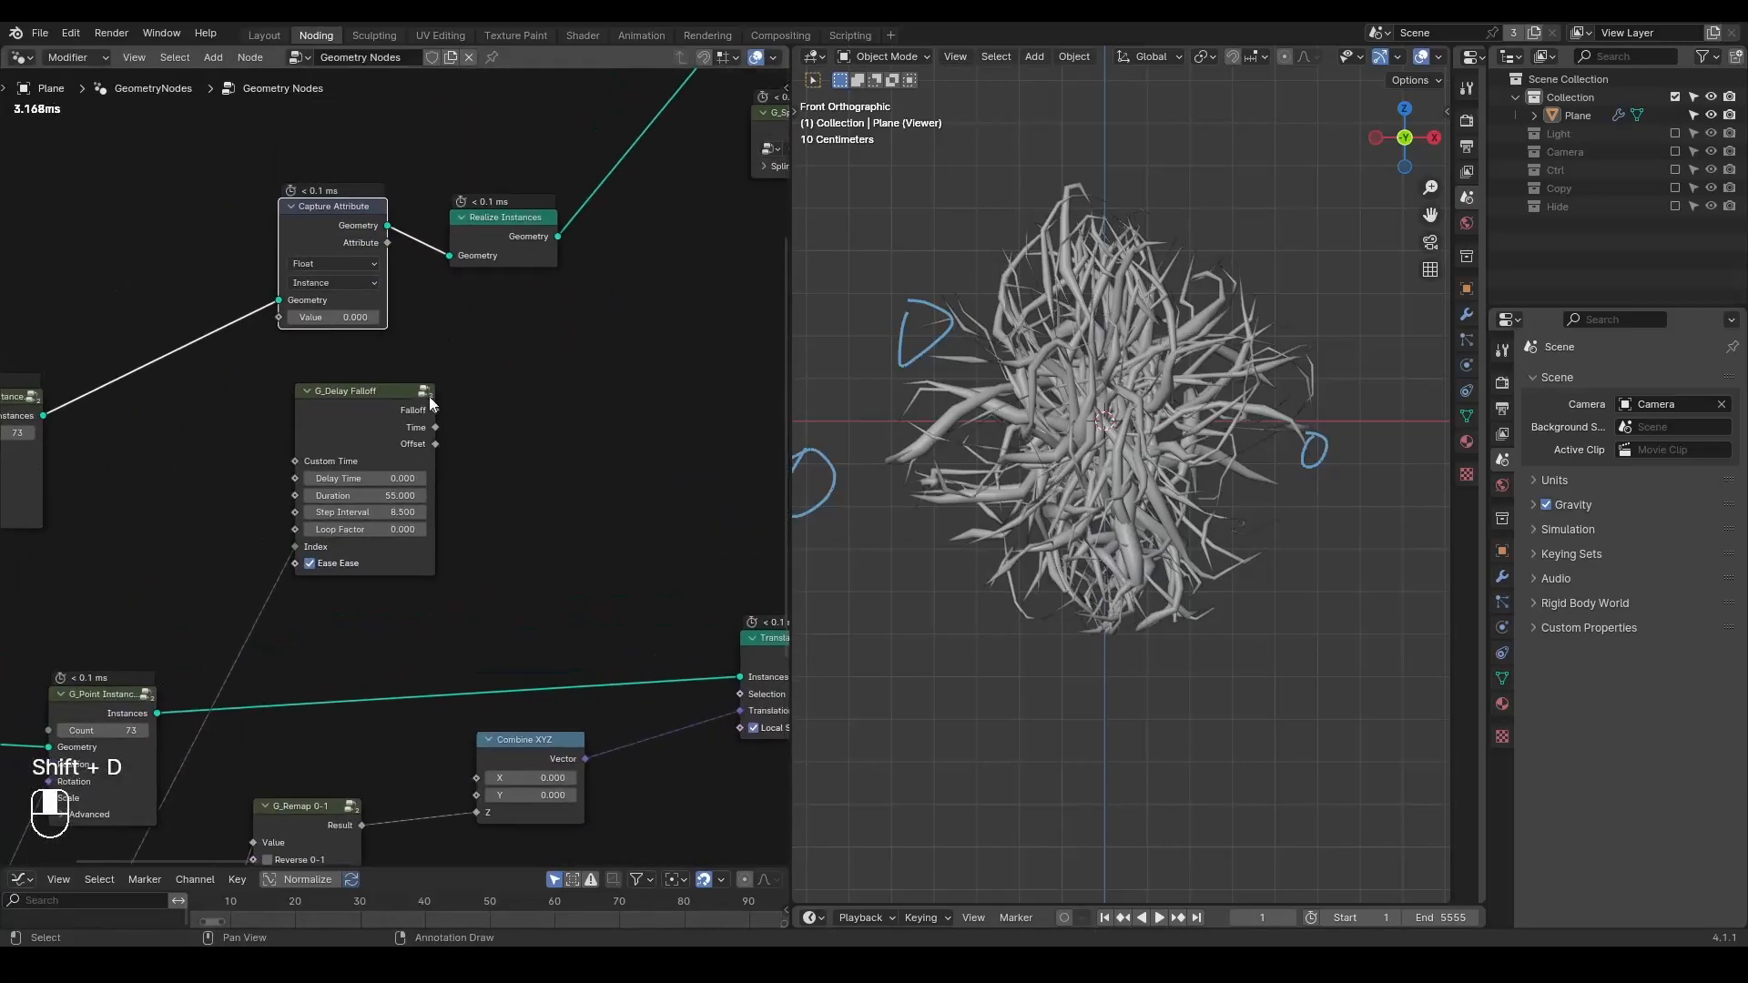
- Connect the duplicated G_Delay Falloff's Falloff to the new Capture Attribute's Value, and shift Capture Attribute and Realize Instances further along the branch
{"action": "mouse_move", "coordinate": [435, 427]}
{"action": "left_mouse_down"}
{"action": "mouse_move", "coordinate": [324, 330]}
{"action": "mouse_move", "coordinate": [280, 317]}
{"action": "left_mouse_up"}
{"action": "mouse_move", "coordinate": [495, 182]}
{"action": "left_mouse_down"}
{"action": "mouse_move", "coordinate": [523, 236]}
{"action": "mouse_move", "coordinate": [499, 204]}
{"action": "left_mouse_up"}
{"action": "left_click_drag", "start_coordinate": [273, 289], "coordinate": [216, 298]}
{"action": "mouse_move", "coordinate": [216, 299]}
{"action": "right_mouse_down"}
{"action": "mouse_move", "coordinate": [100, 332]}
{"action": "mouse_move", "coordinate": [566, 228]}
{"action": "right_mouse_up"}
{"action": "scroll", "coordinate": [565, 209], "scroll_direction": "down", "scroll_amount": 4}
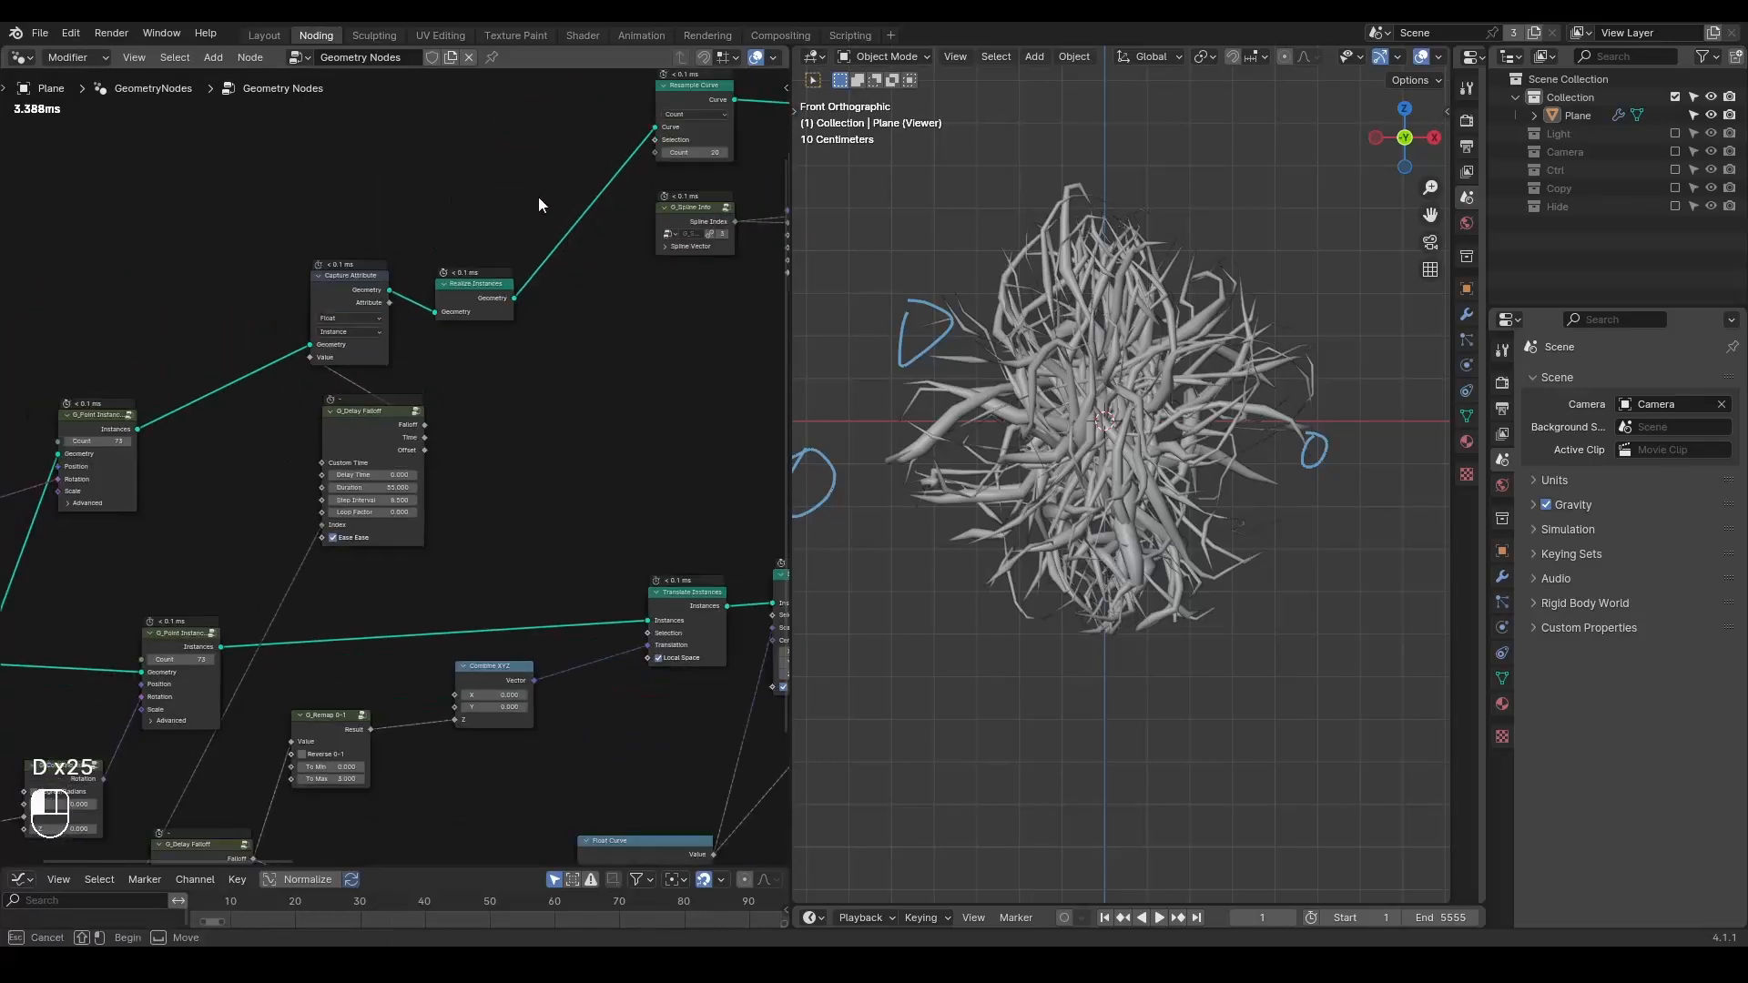
{"action": "left_click_drag", "start_coordinate": [560, 181], "coordinate": [332, 342]}
{"action": "key", "text": "g"}
{"action": "left_click", "coordinate": [486, 327]}
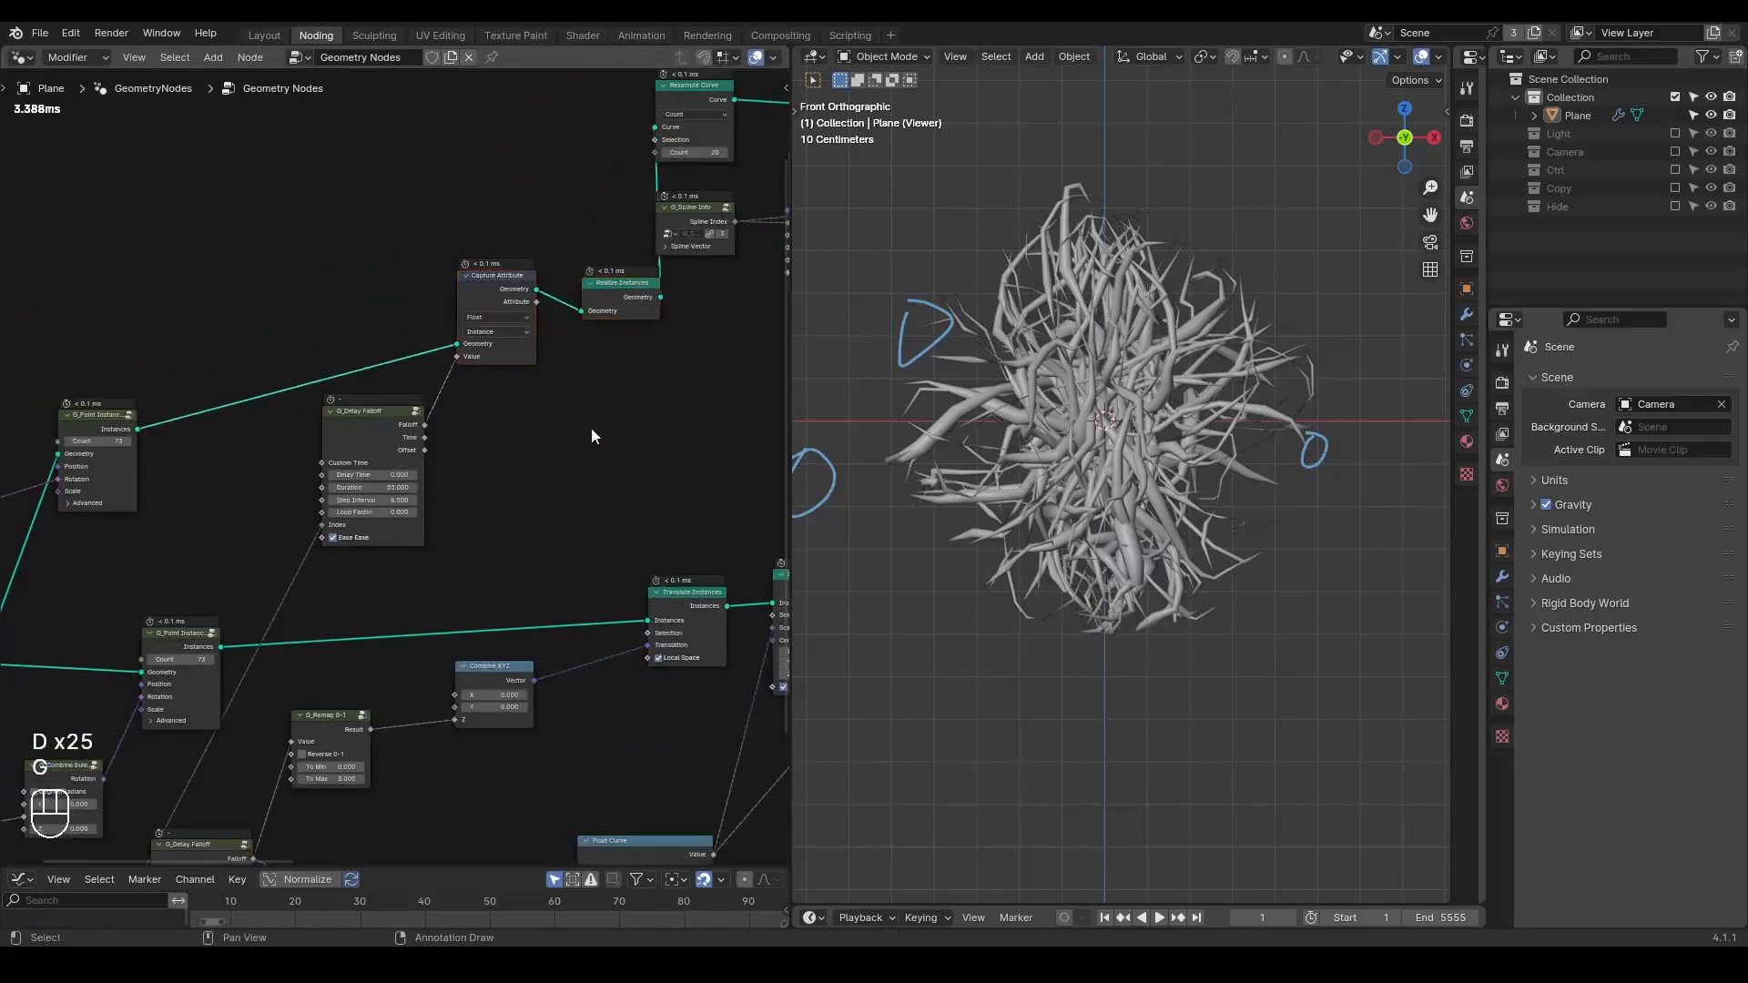
- Add a Multiply math node fed by the new Capture Attribute's Attribute output and place it below the radius G_Noise 3D
{"action": "middle_click_drag", "start_coordinate": [591, 428], "coordinate": [280, 396]}
{"action": "scroll", "coordinate": [184, 414], "scroll_direction": "down", "scroll_amount": 1}
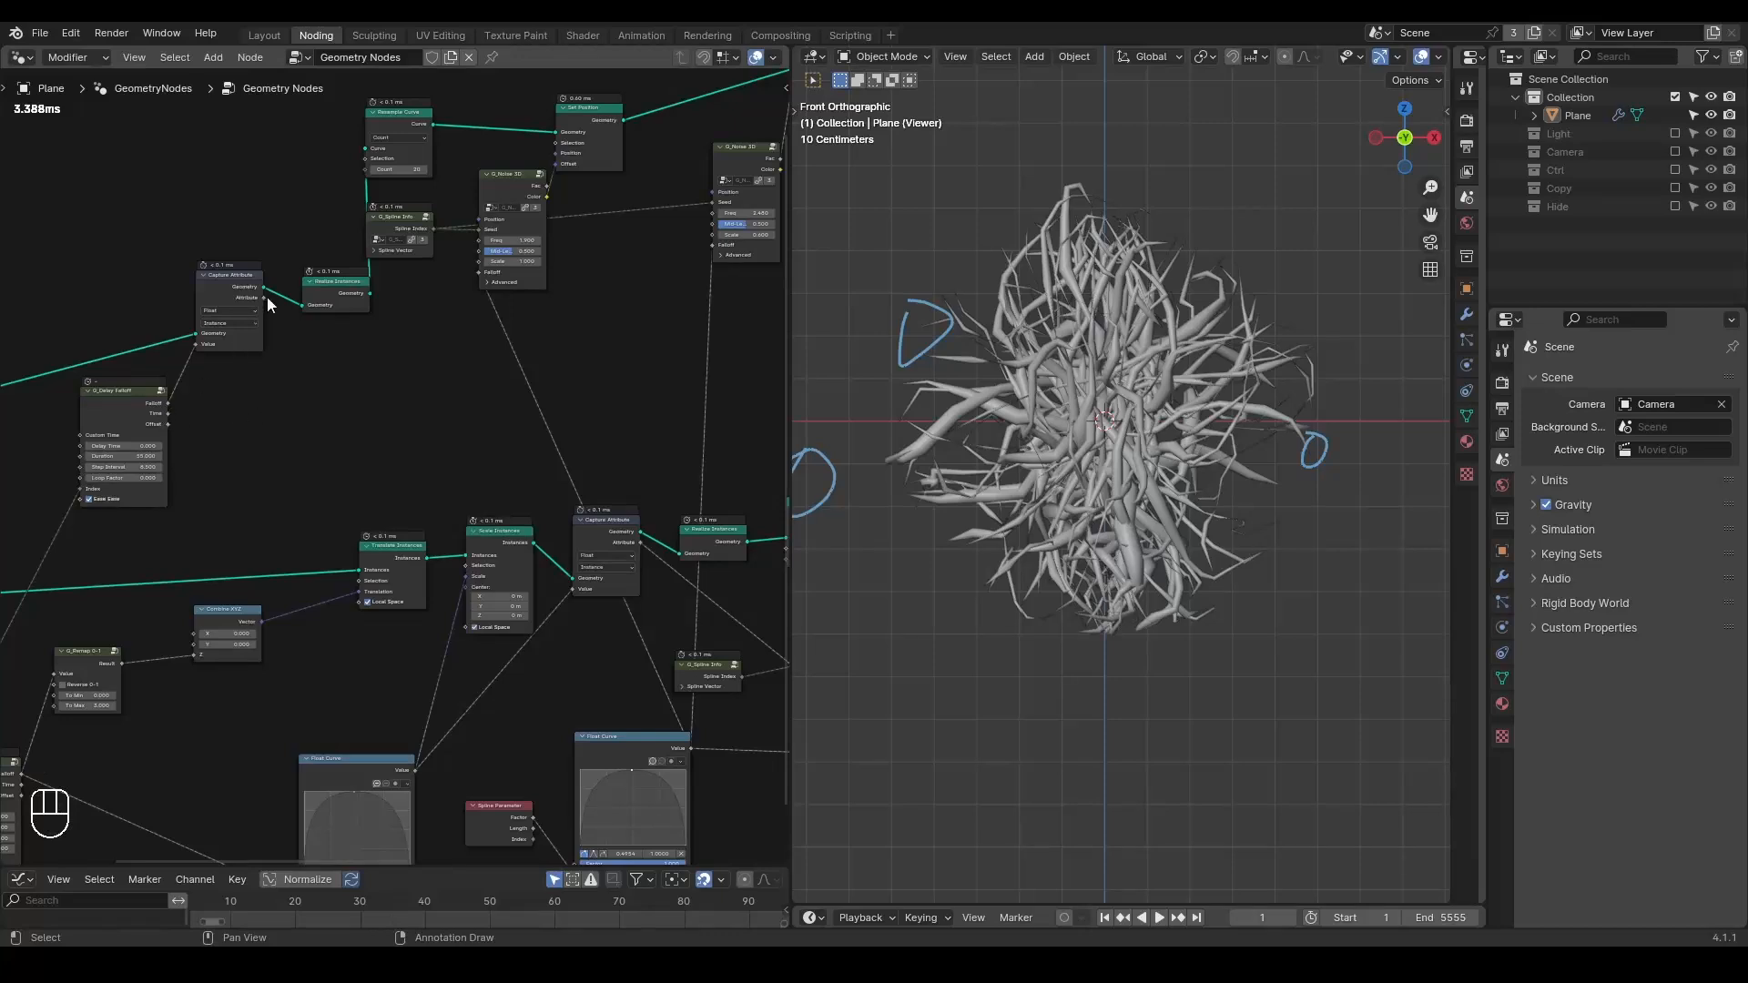
{"action": "key", "text": "shift+a"}
{"action": "type", "text": "mult"}
{"action": "key", "text": "Return"}
{"action": "left_click", "coordinate": [665, 355]}
{"action": "middle_click_drag", "start_coordinate": [536, 340], "coordinate": [420, 324]}
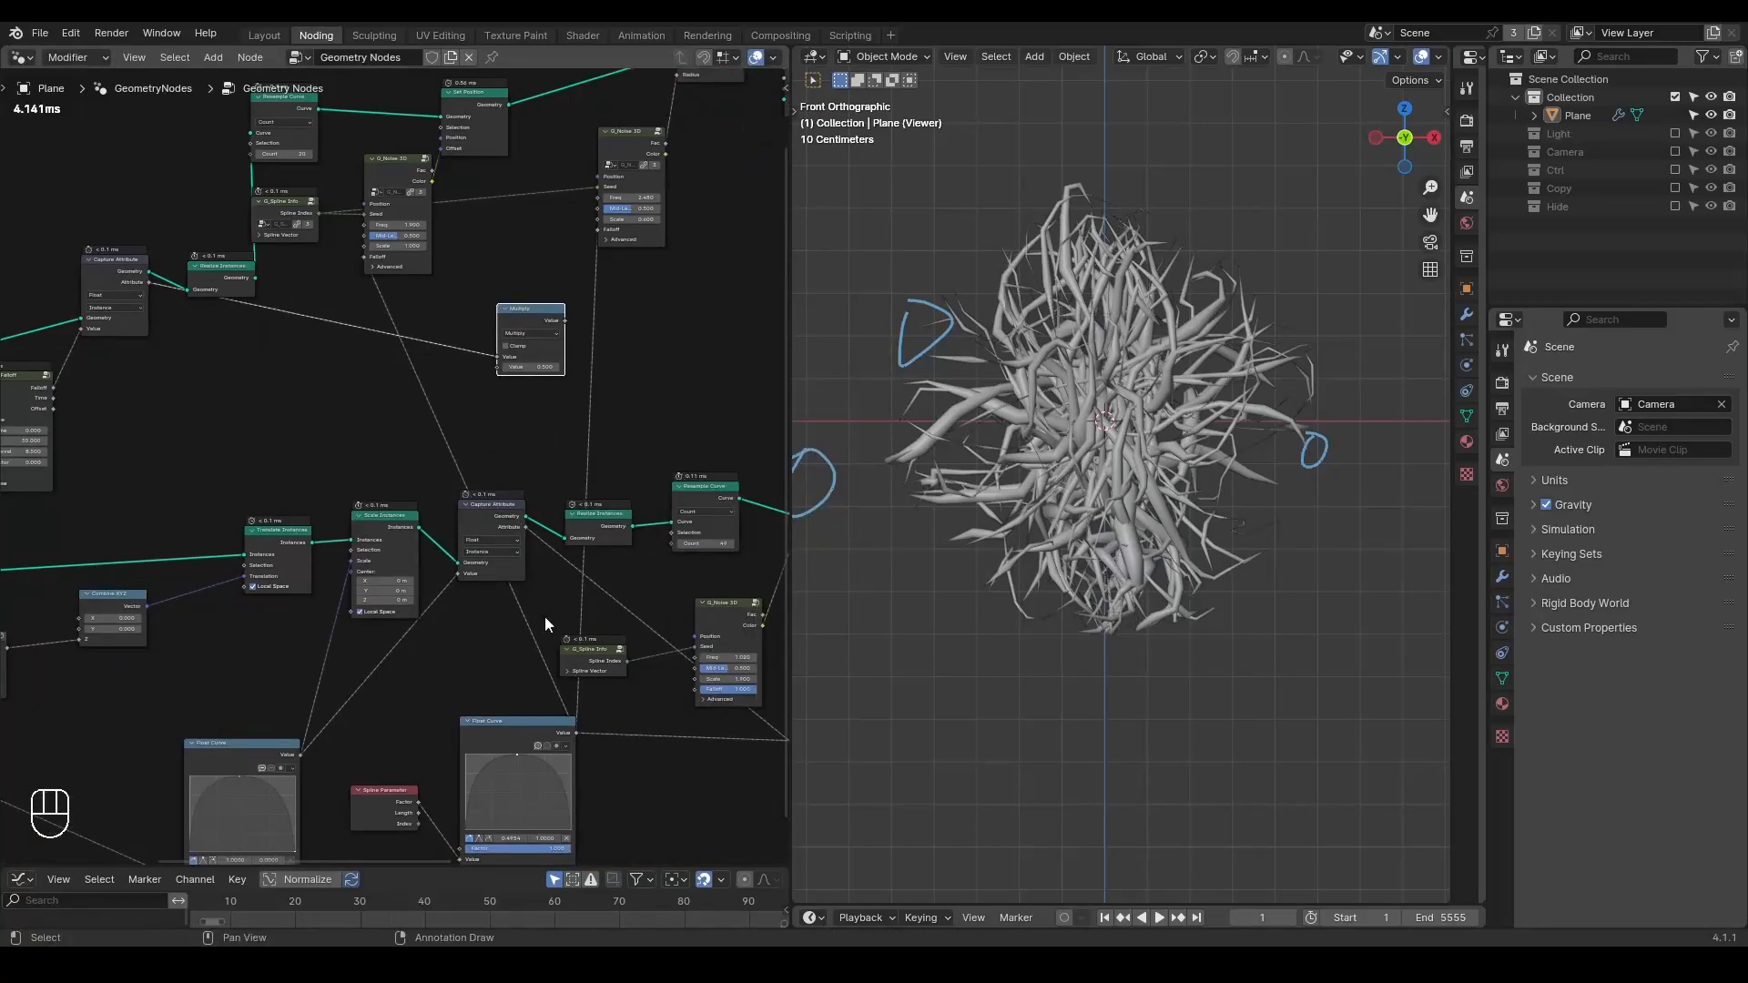
{"action": "left_click_drag", "start_coordinate": [521, 309], "coordinate": [614, 316]}
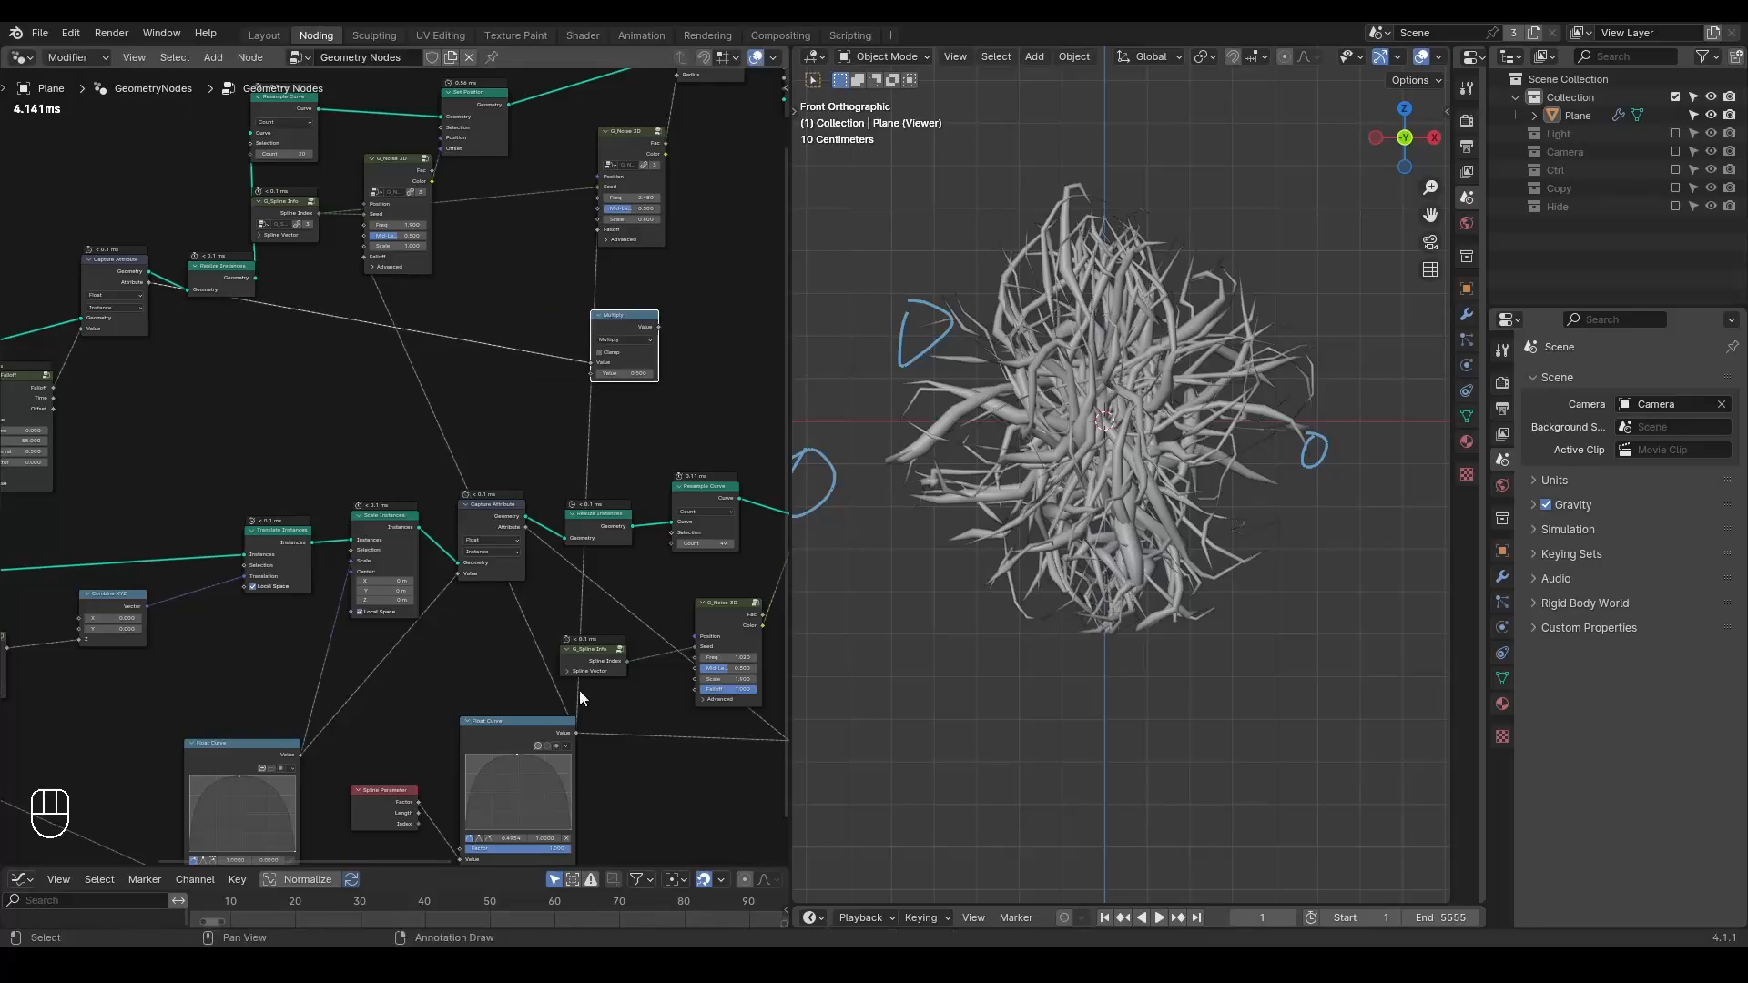
- Connect the spline Float Curve's Value to the Multiply's second input, and the Multiply result to the radius G_Noise 3D's Falloff
{"action": "left_click_drag", "start_coordinate": [573, 733], "coordinate": [593, 374]}
{"action": "middle_click_drag", "start_coordinate": [624, 386], "coordinate": [384, 523]}
{"action": "scroll", "coordinate": [384, 523], "scroll_direction": "up", "scroll_amount": 3}
{"action": "left_click_drag", "start_coordinate": [395, 452], "coordinate": [427, 458]}
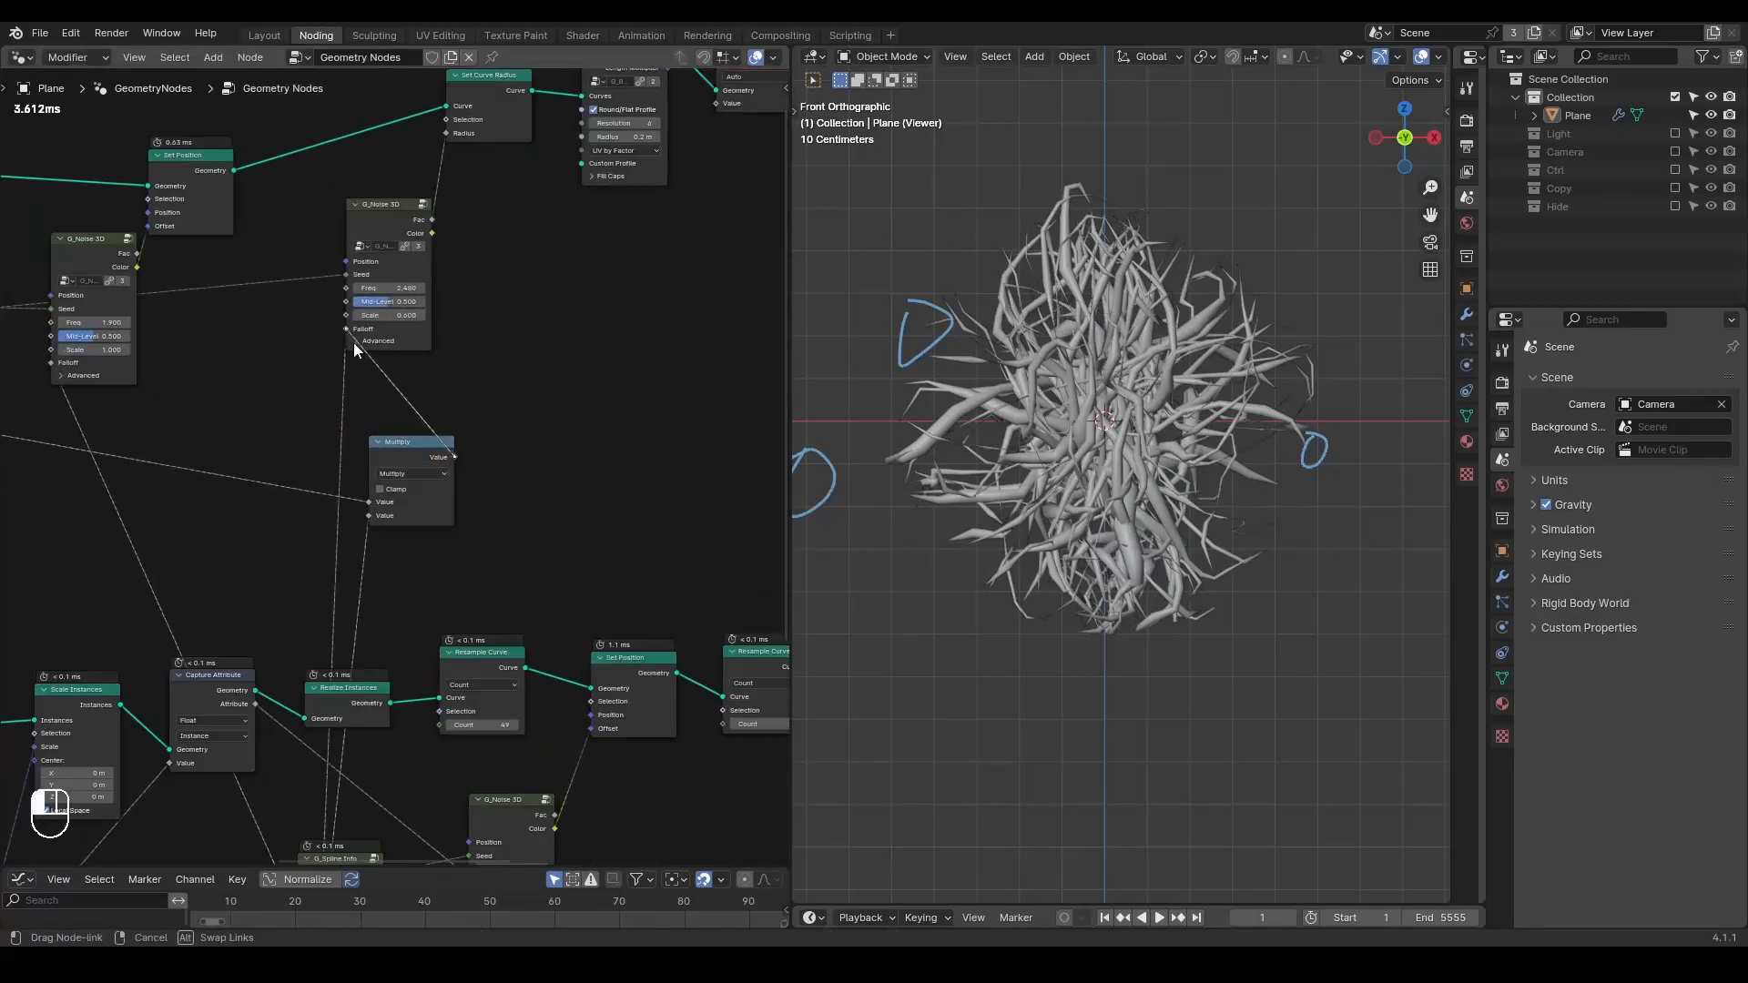
- Spread out the radius noise, Set Curve Radius, G_Bevel Curve and Viewer nodes, and play the animation to preview the growth
{"action": "scroll", "coordinate": [453, 356], "scroll_direction": "down", "scroll_amount": 4}
{"action": "left_click_drag", "start_coordinate": [620, 187], "coordinate": [303, 417]}
{"action": "key", "text": "g"}
{"action": "left_click", "coordinate": [524, 441]}
{"action": "left_click", "coordinate": [505, 392]}
{"action": "key", "text": "g"}
{"action": "left_click", "coordinate": [399, 403]}
{"action": "key", "text": "space"}
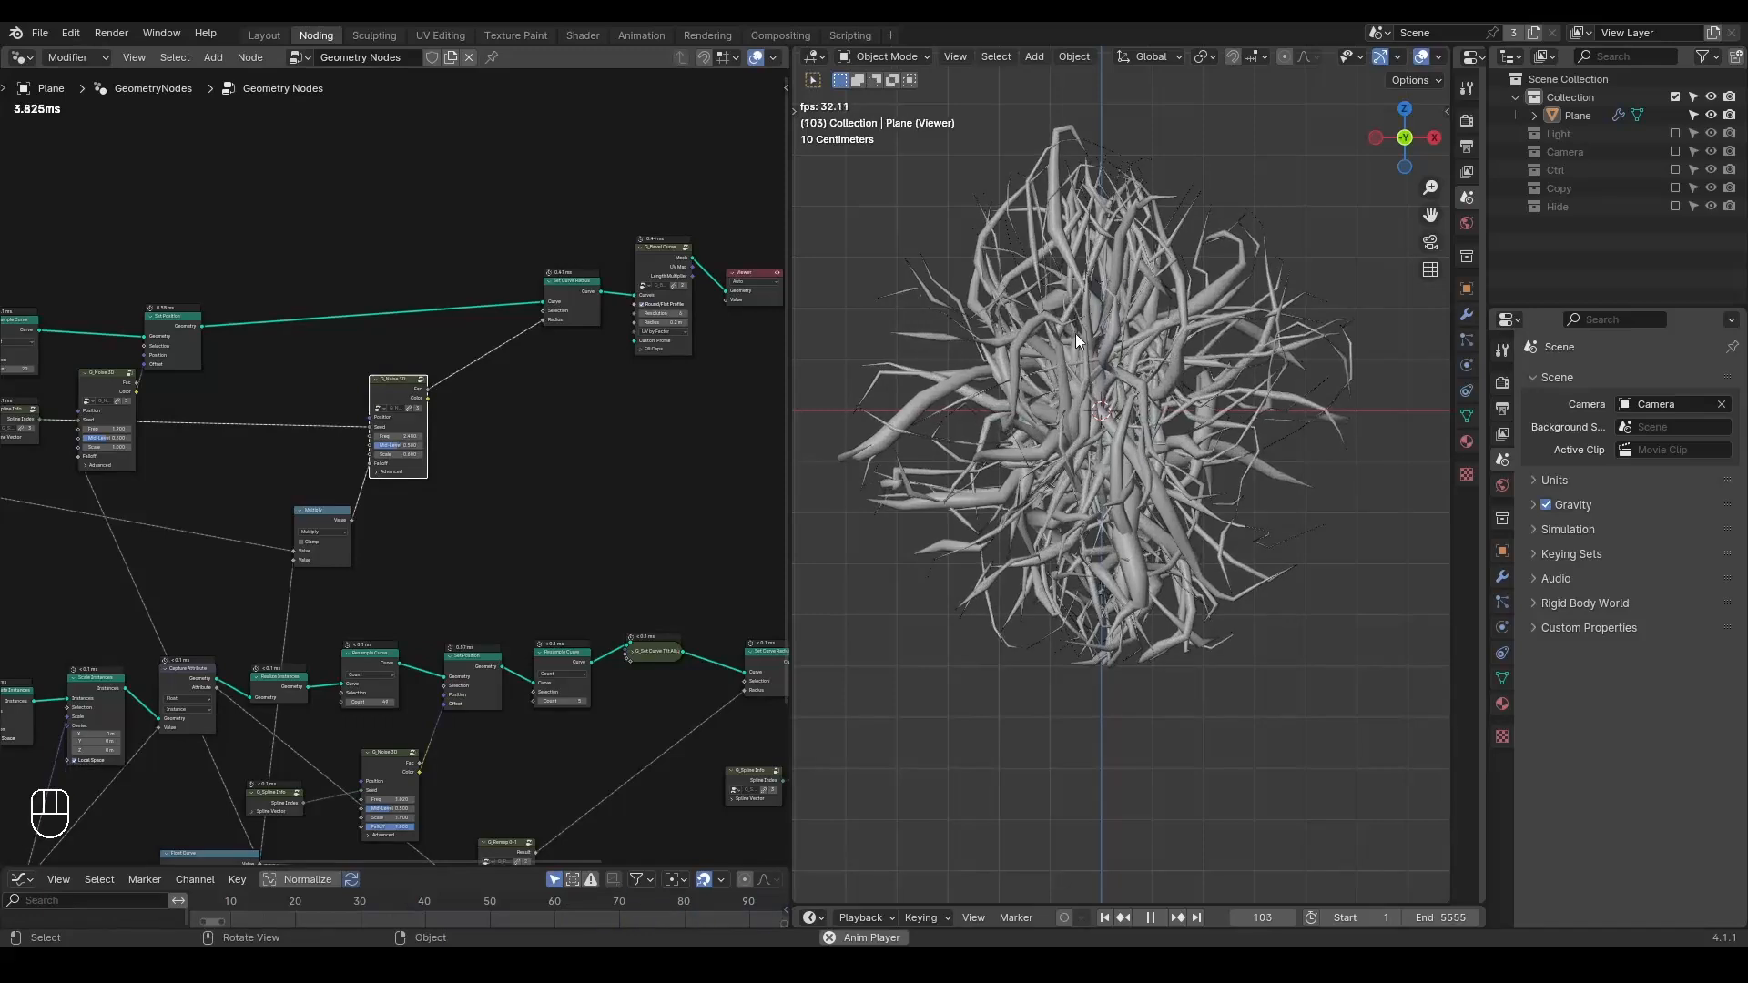
{"action": "key", "text": "space"}
- Insert a collapsed copy of the spline Float Curve between the new Capture Attribute and Multiply, and play the animation from the start
{"action": "middle_click_drag", "start_coordinate": [370, 577], "coordinate": [601, 373]}
{"action": "middle_click_drag", "start_coordinate": [417, 470], "coordinate": [473, 475]}
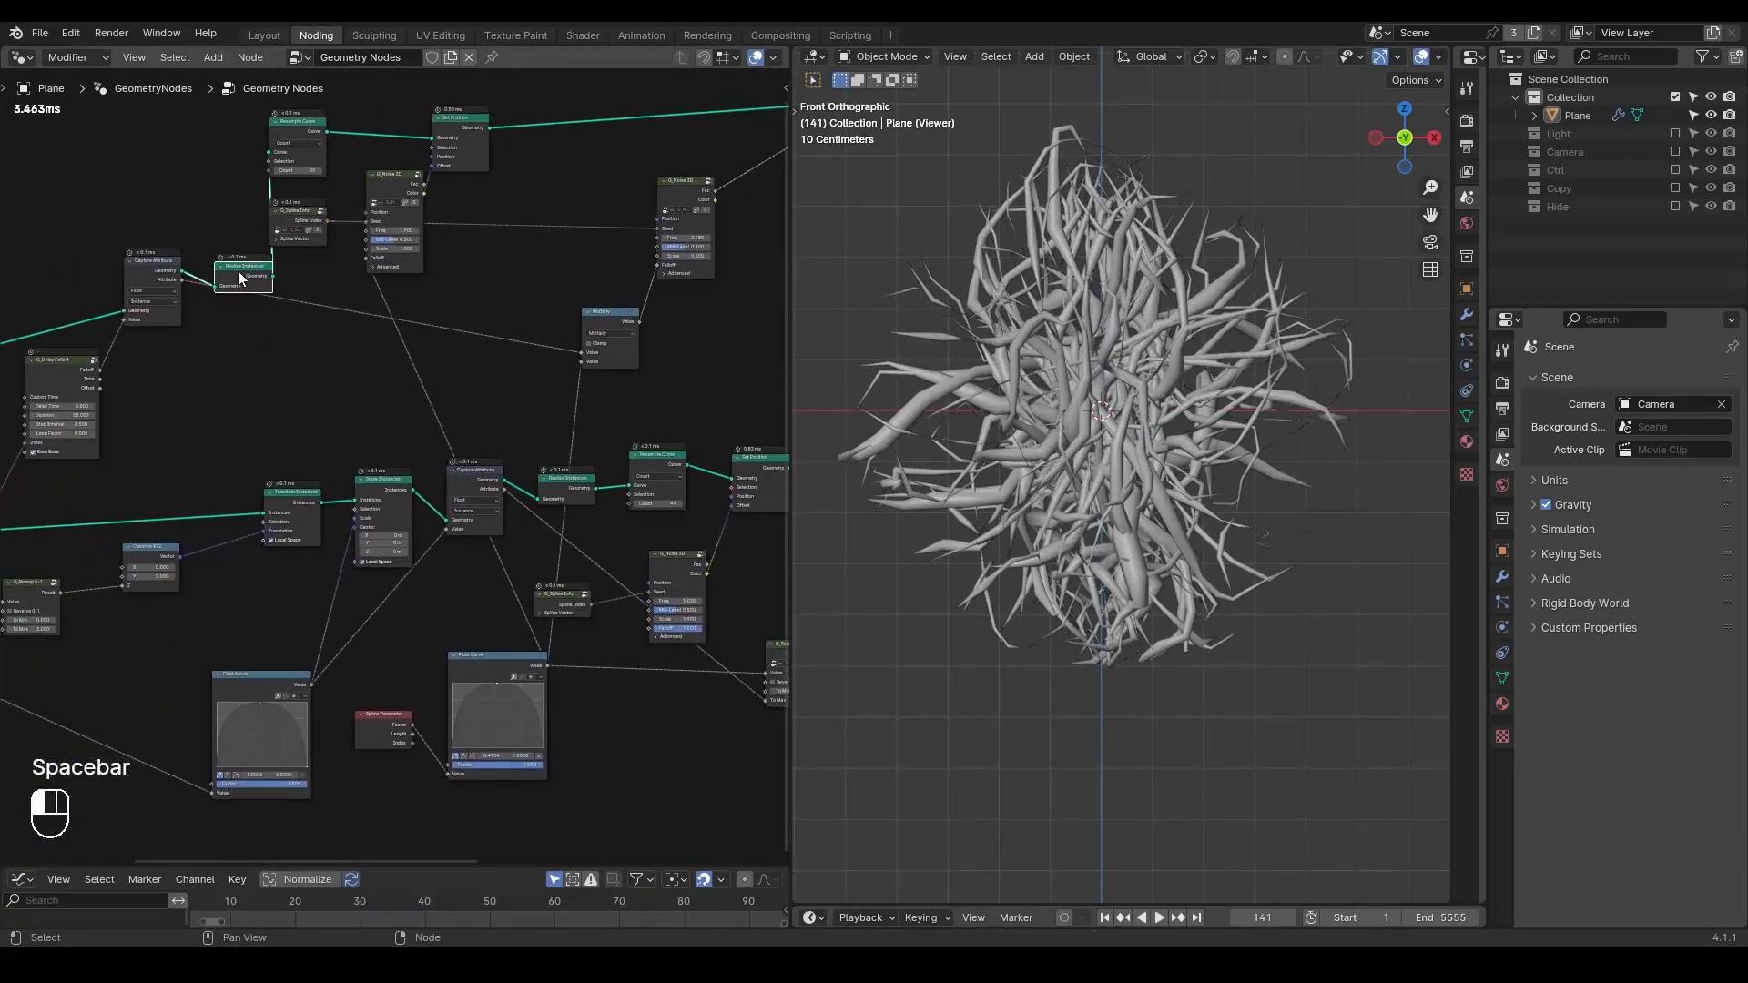
{"action": "left_click_drag", "start_coordinate": [239, 272], "coordinate": [221, 245]}
{"action": "left_click", "coordinate": [504, 670]}
{"action": "key", "text": "shift+d"}
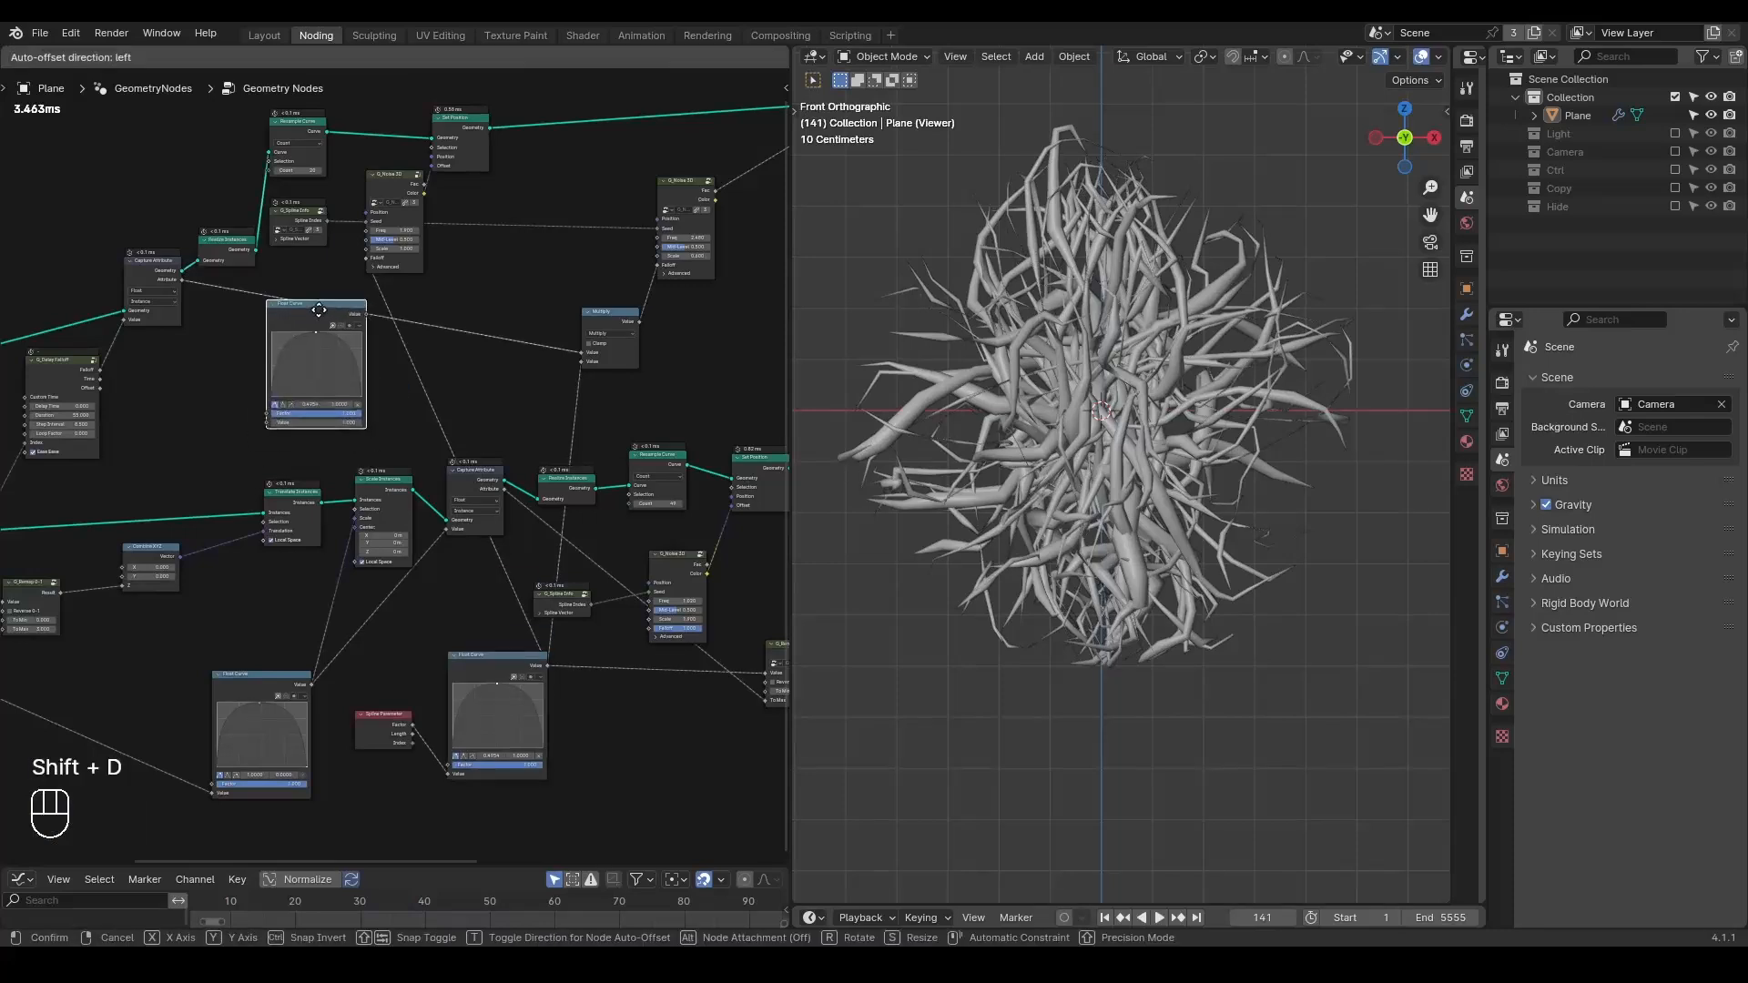
{"action": "left_click", "coordinate": [307, 306]}
{"action": "middle_click_drag", "start_coordinate": [326, 388], "coordinate": [408, 402]}
{"action": "left_click", "coordinate": [349, 307]}
{"action": "key", "text": "shift+space"}
{"action": "key", "text": "space"}
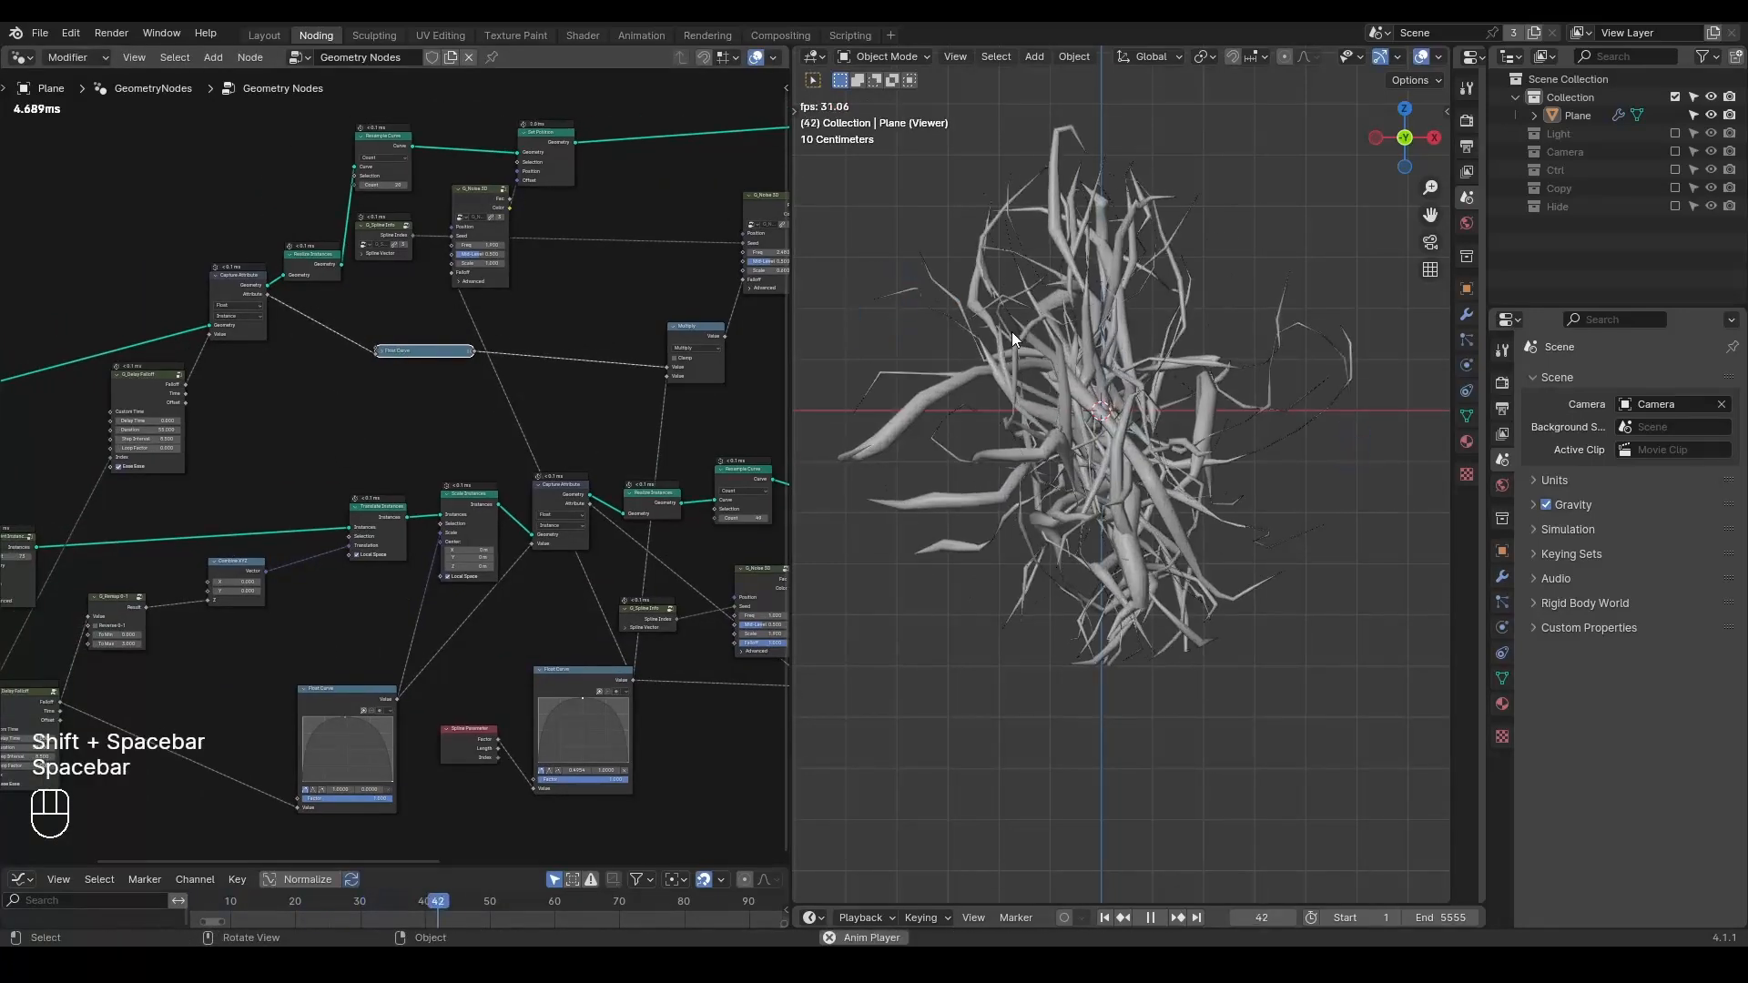
{"action": "key", "text": "space"}
- Duplicate the G_Index Random node and place the copy beside the new G_Delay Falloff to feed its Index
{"action": "middle_click_drag", "start_coordinate": [392, 355], "coordinate": [552, 400]}
{"action": "middle_click_drag", "start_coordinate": [386, 483], "coordinate": [667, 293]}
{"action": "scroll", "coordinate": [667, 294], "scroll_direction": "up", "scroll_amount": 1}
{"action": "left_click", "coordinate": [300, 677]}
{"action": "key", "text": "shift+d"}
{"action": "left_click", "coordinate": [455, 283]}
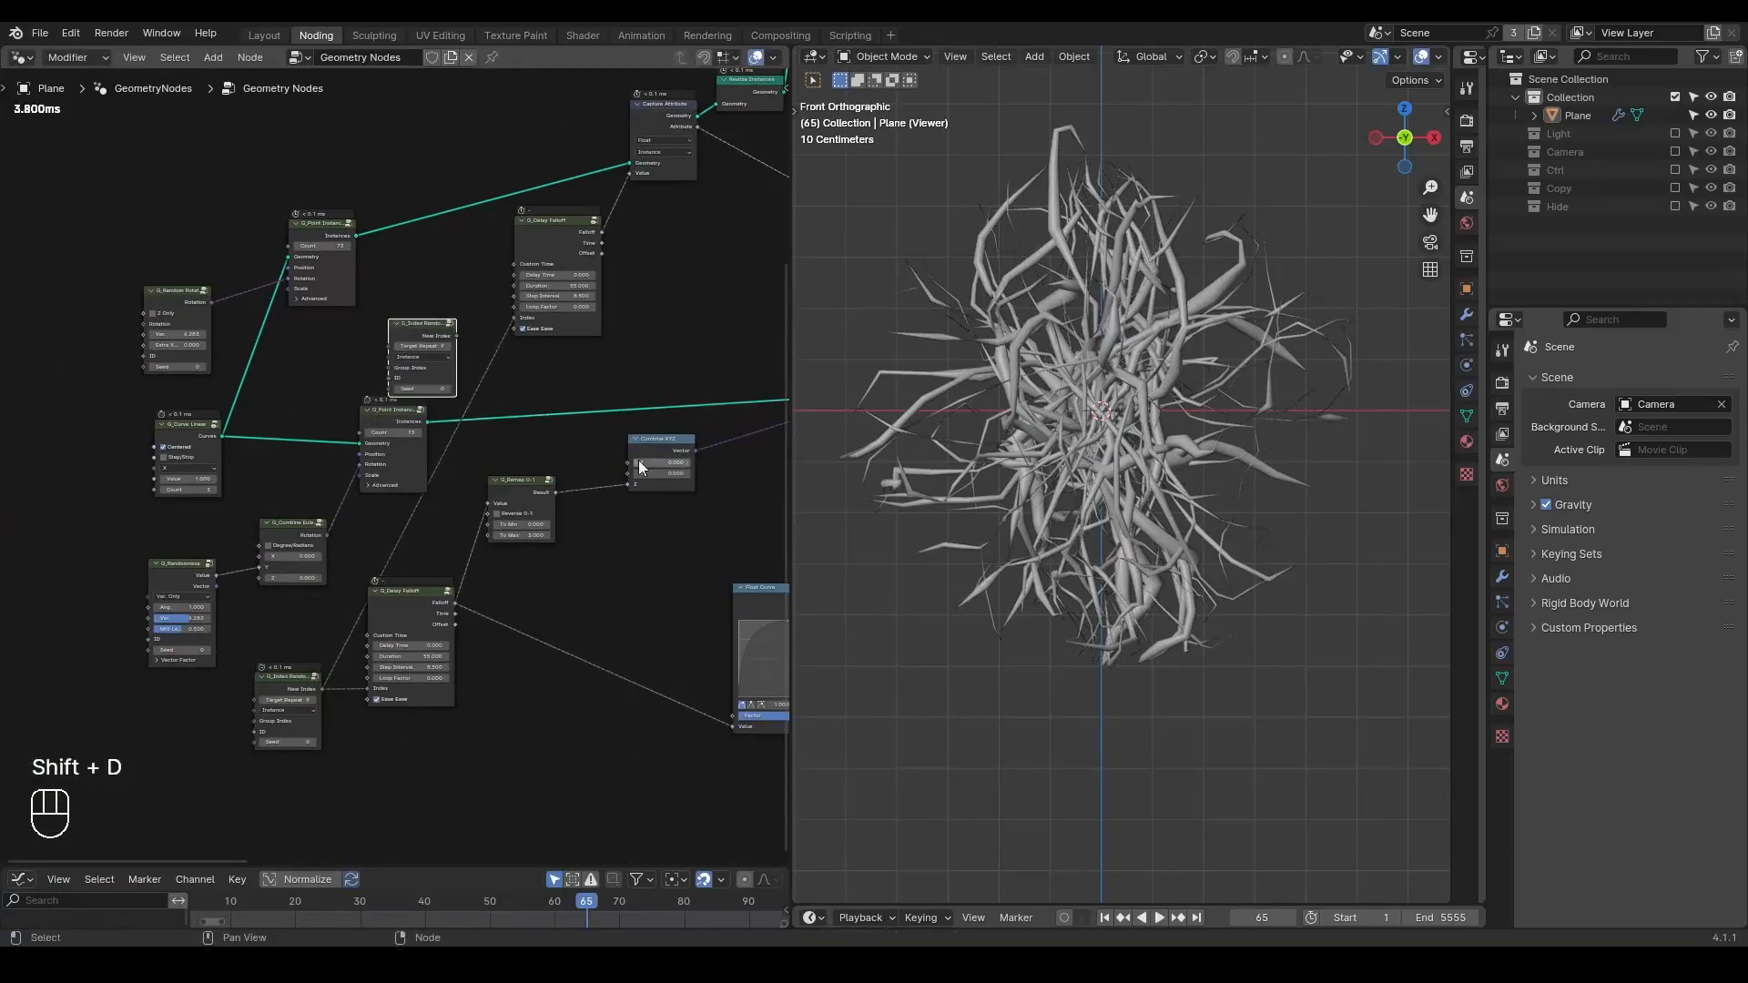
{"action": "middle_click_drag", "start_coordinate": [599, 412], "coordinate": [556, 594]}
{"action": "scroll", "coordinate": [556, 594], "scroll_direction": "up", "scroll_amount": 8}
- Set the new G_Index Random node's Target Repeat to 1 and Seed to 191, and preview the animation
{"action": "left_click_drag", "start_coordinate": [355, 474], "coordinate": [315, 424]}
{"action": "left_click_drag", "start_coordinate": [367, 507], "coordinate": [419, 508]}
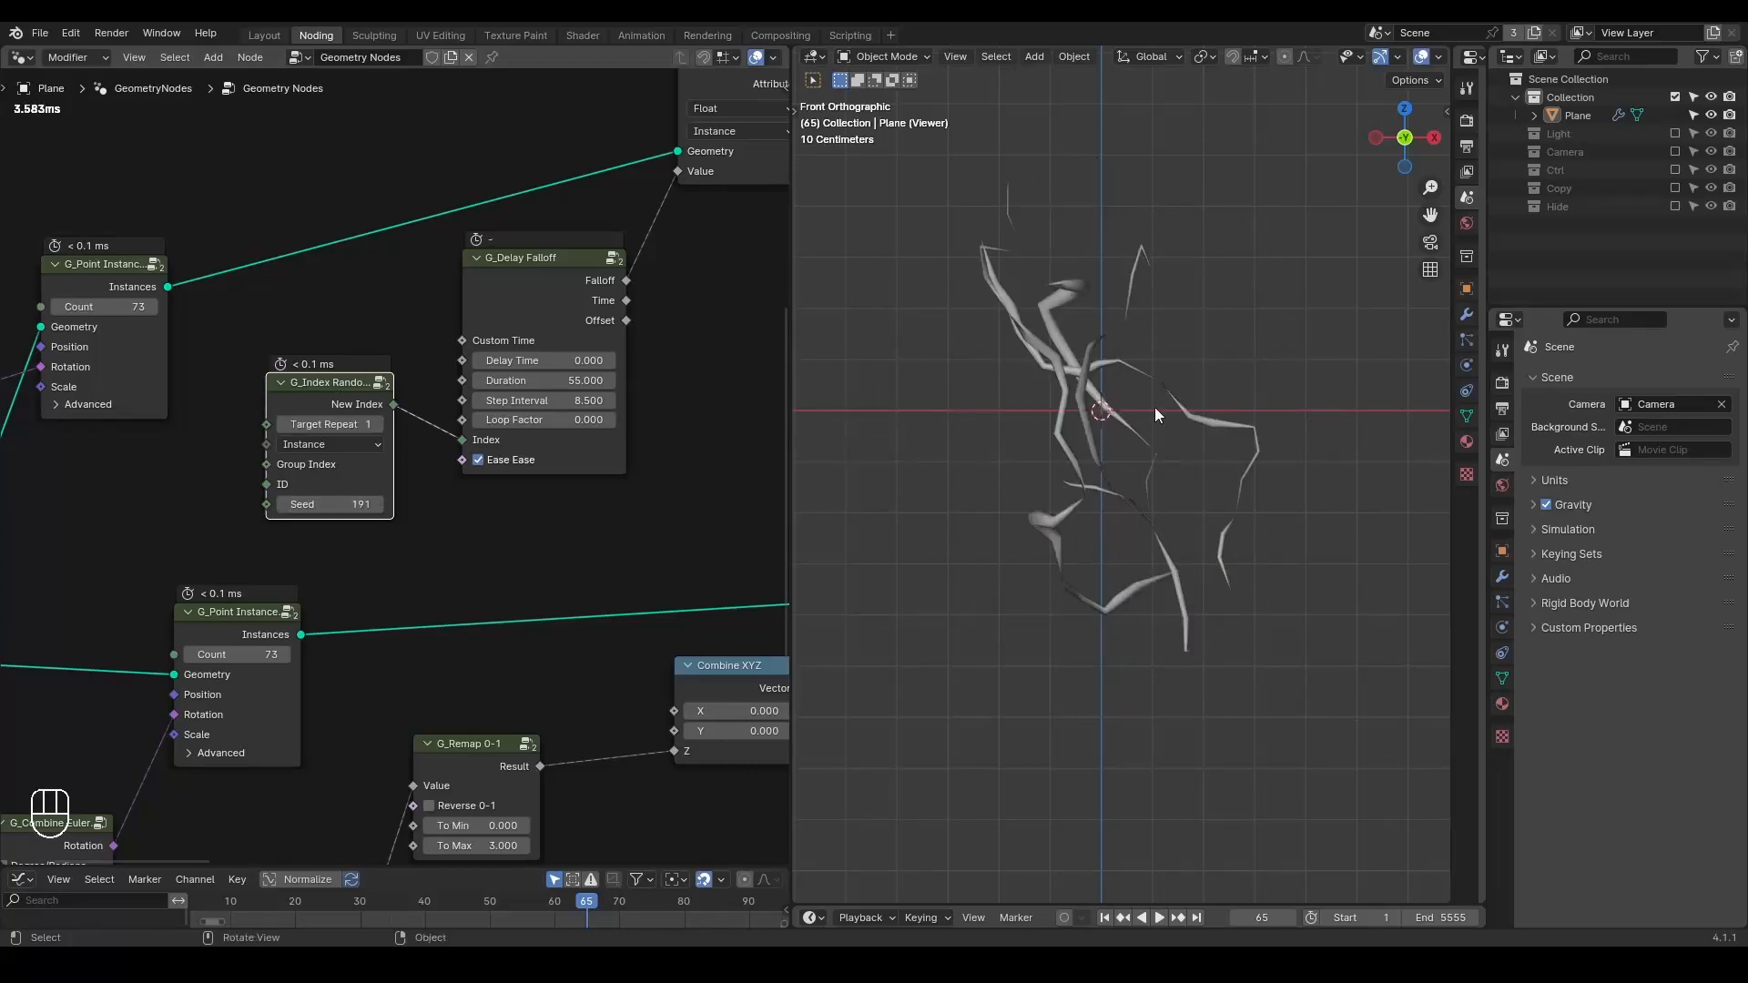
{"action": "key", "text": "space"}
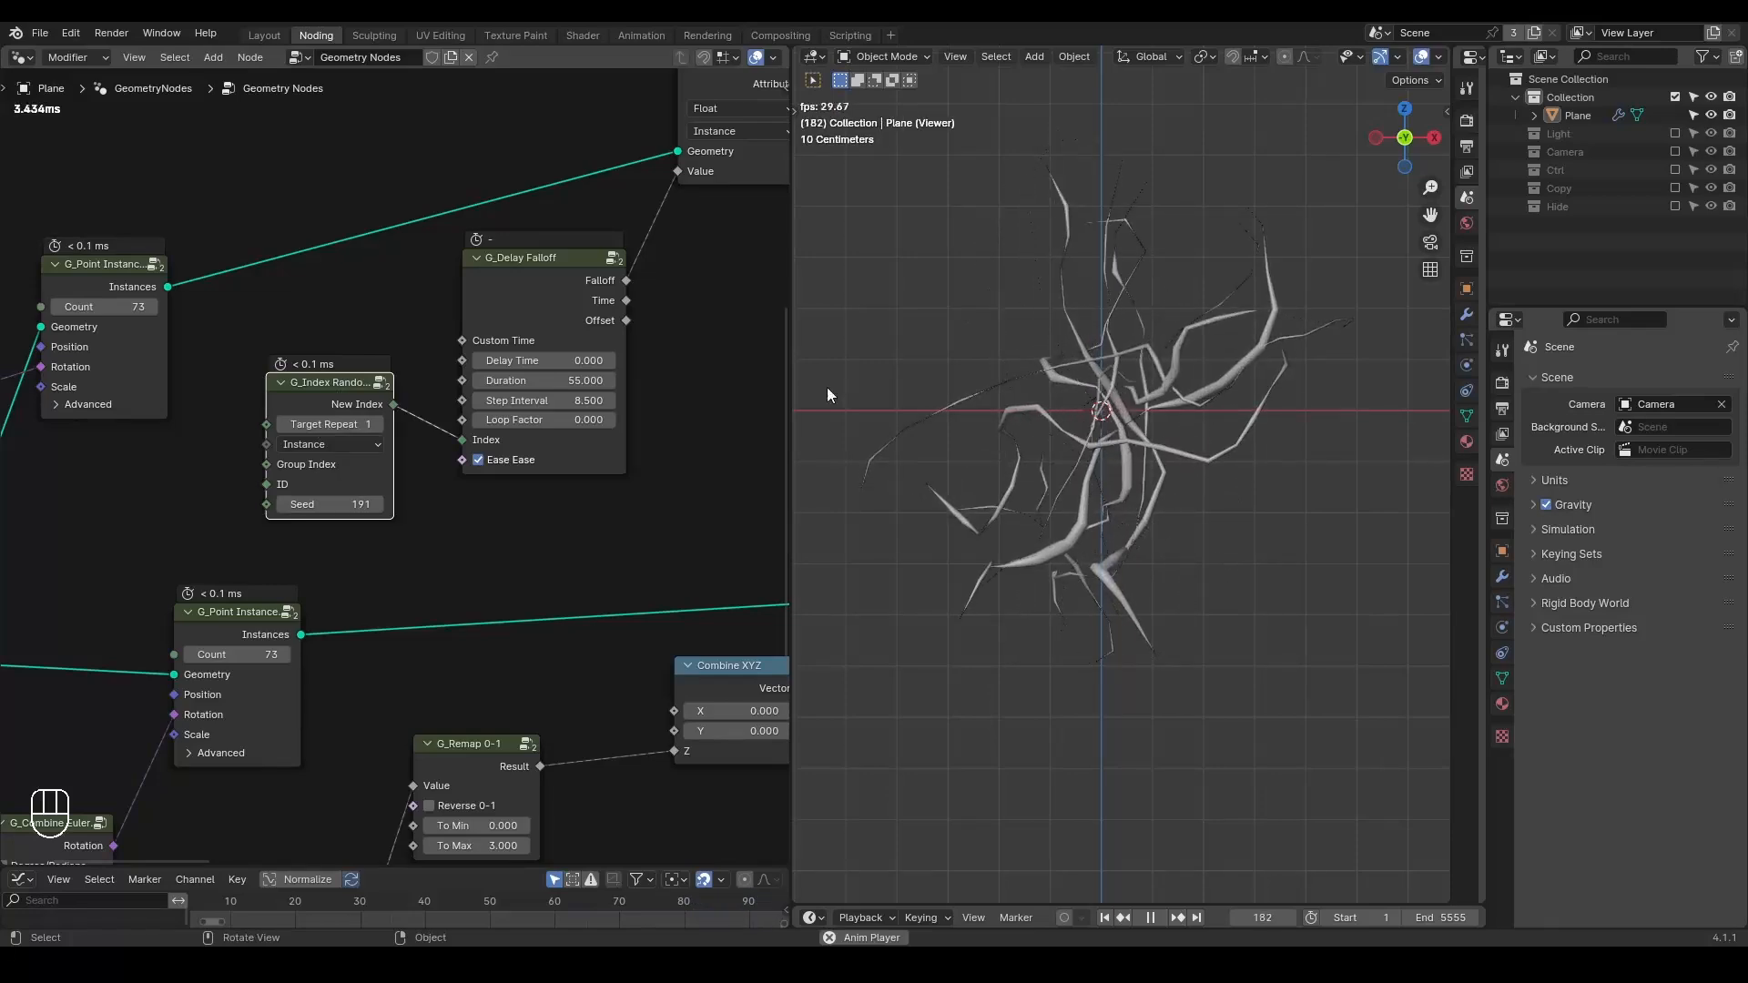
{"action": "key", "text": "space"}
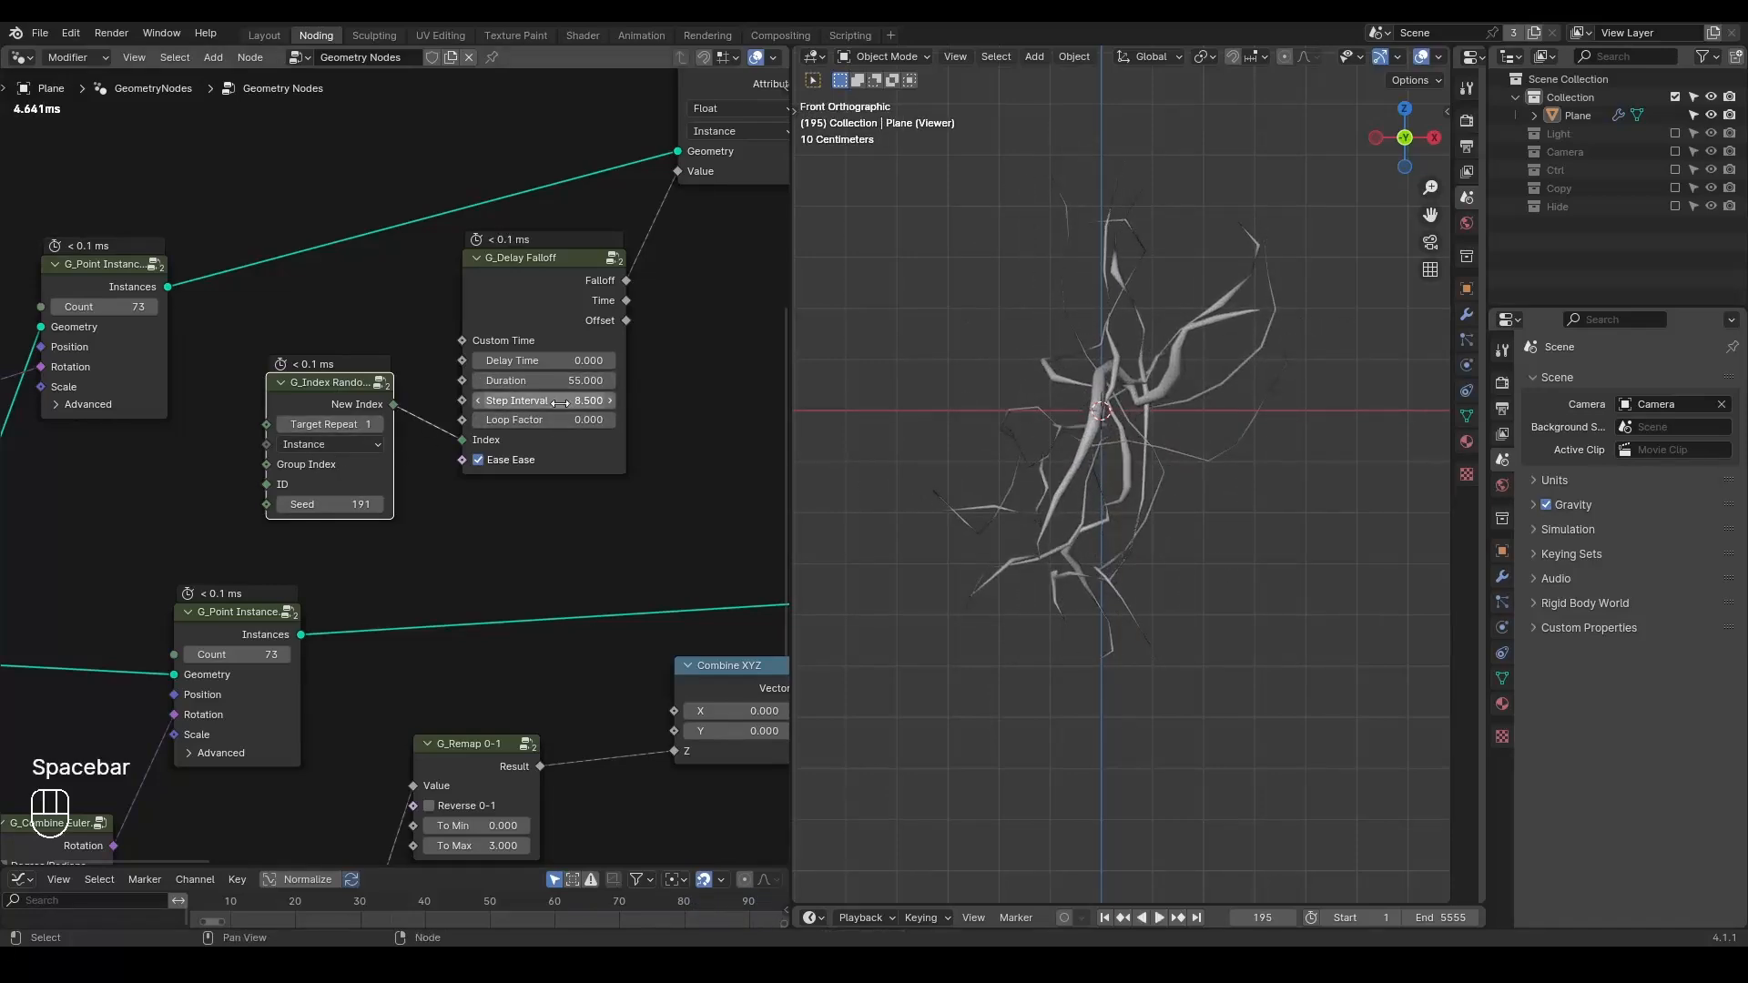
- Set the new G_Index Random node's Seed to 202 and play the animation
{"action": "left_click_drag", "start_coordinate": [328, 505], "coordinate": [365, 505]}
{"action": "key", "text": "space"}
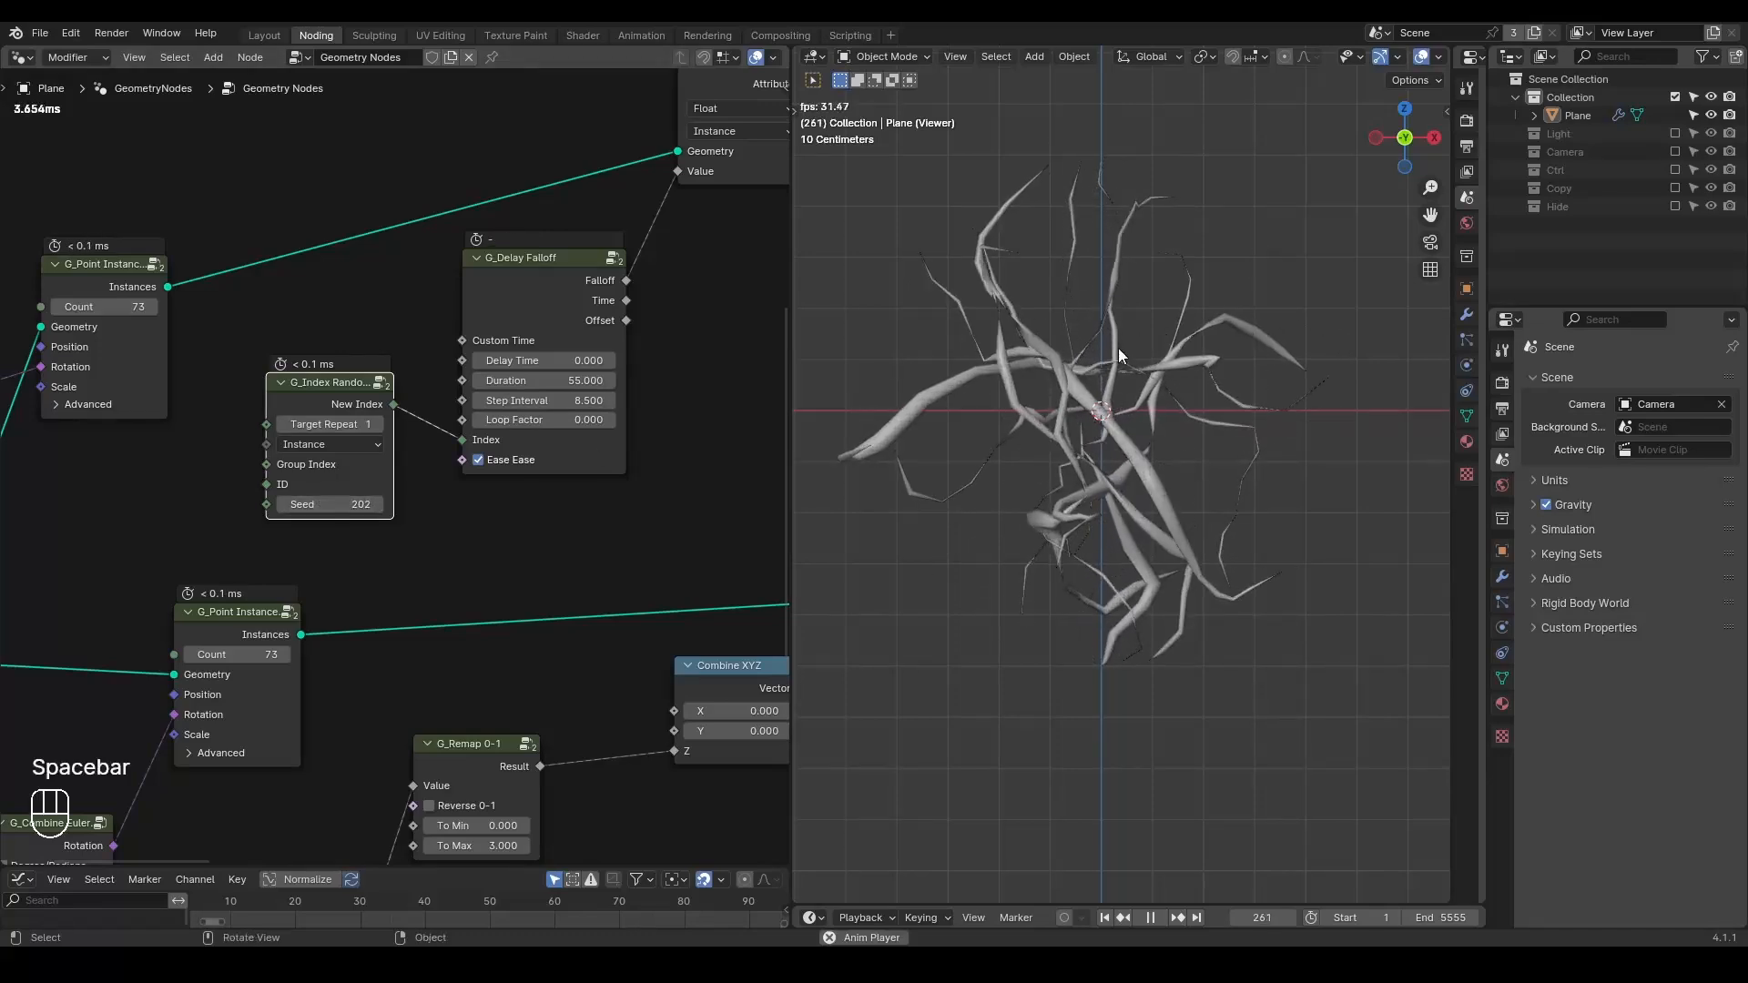
{"action": "key", "text": "space"}
- Set the new G_Delay Falloff's Duration to 15 and play the animation from the start
{"action": "left_click", "coordinate": [548, 380]}
{"action": "key", "text": "shift+space"}
{"action": "key", "text": "space"}
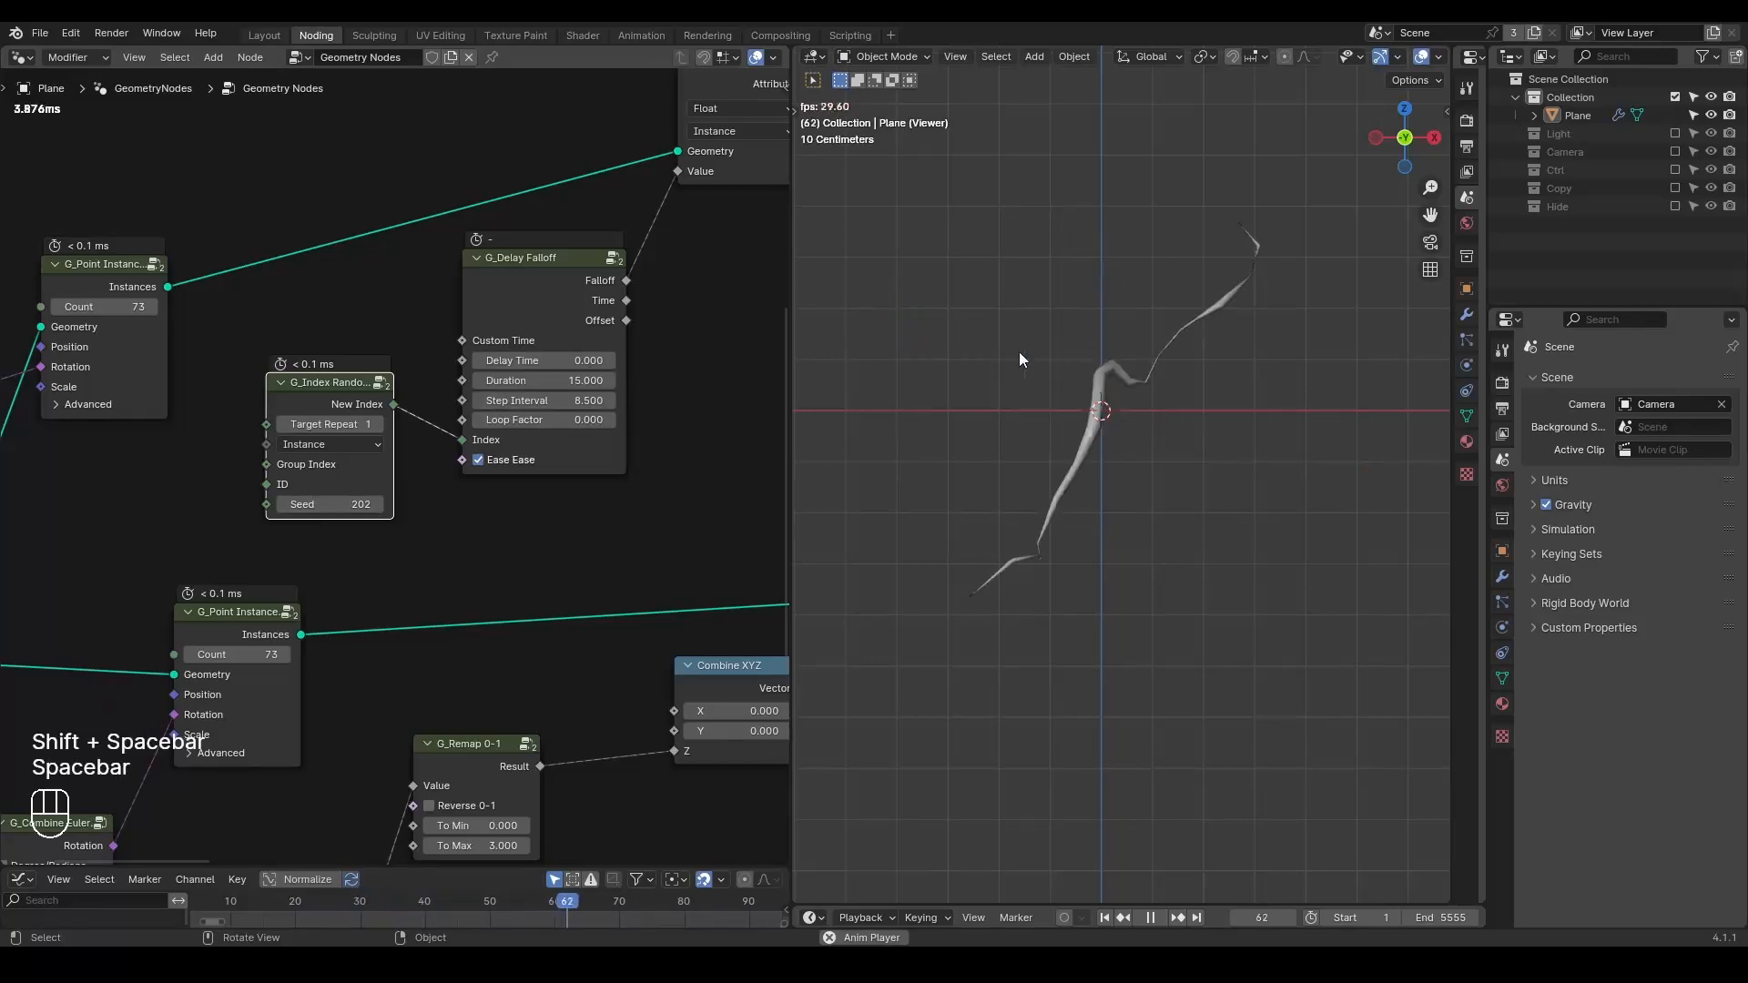
{"action": "key", "text": "space"}
- Set the new G_Index Random node's Target Repeat to 3 and preview the animation
{"action": "left_click", "coordinate": [376, 423]}
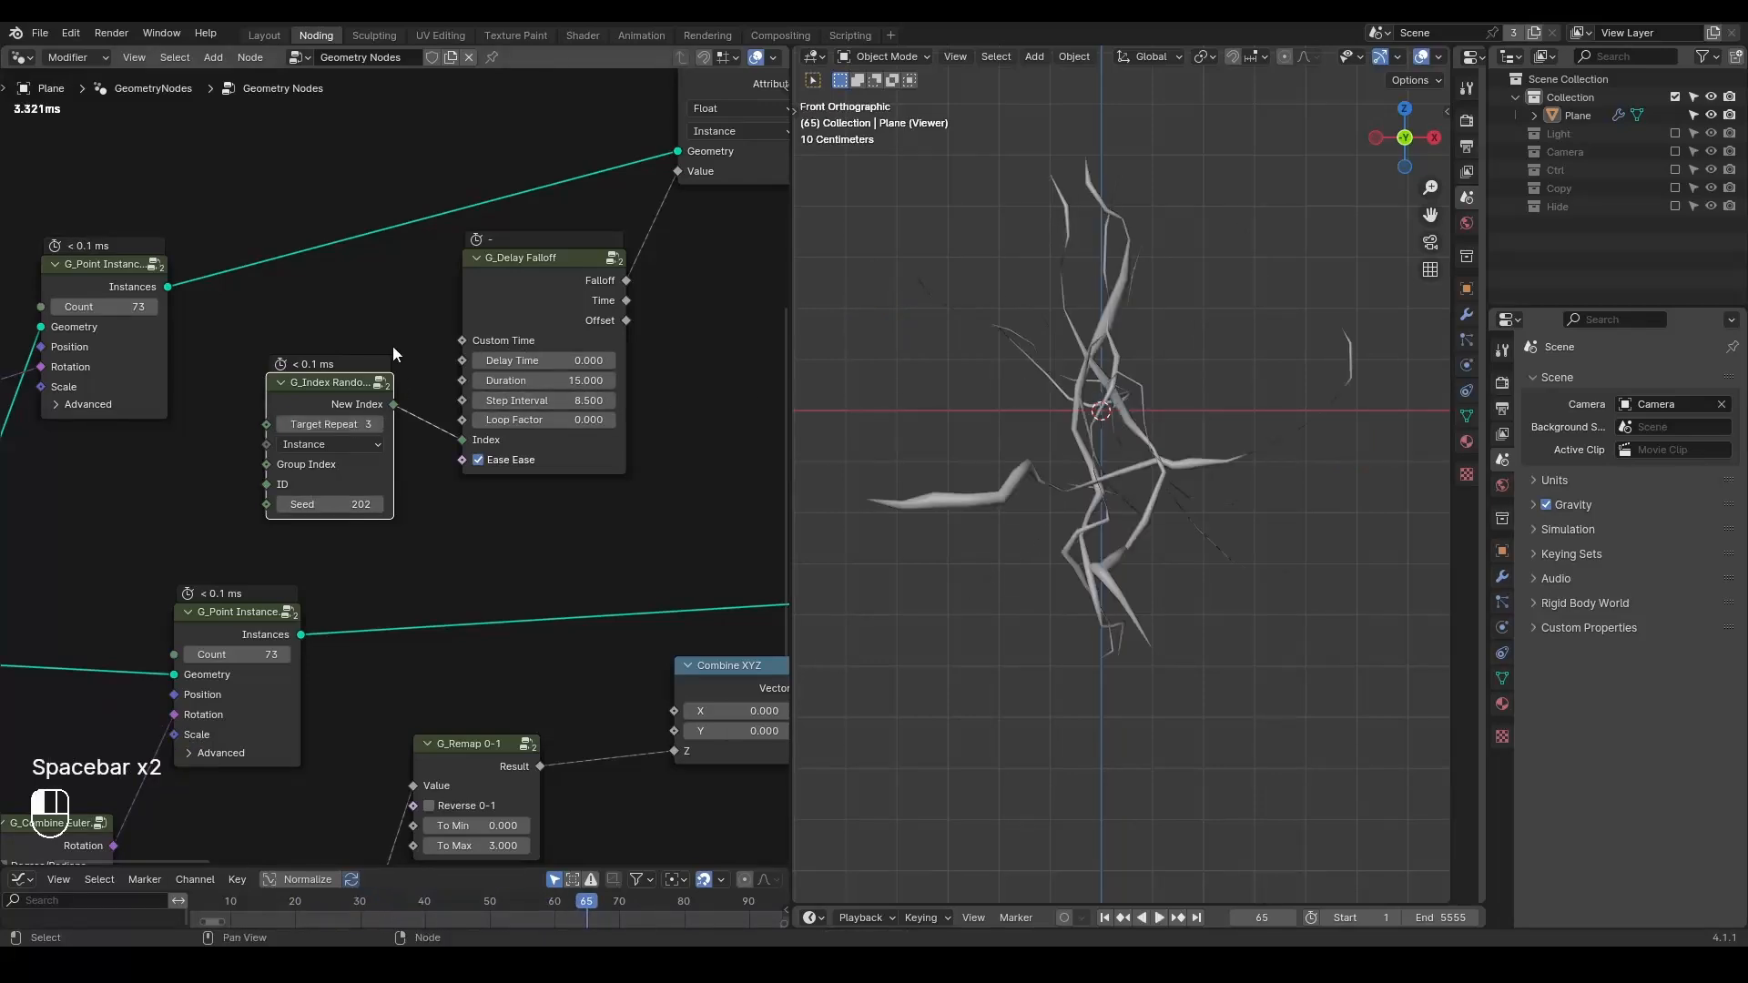
{"action": "key", "text": "space"}
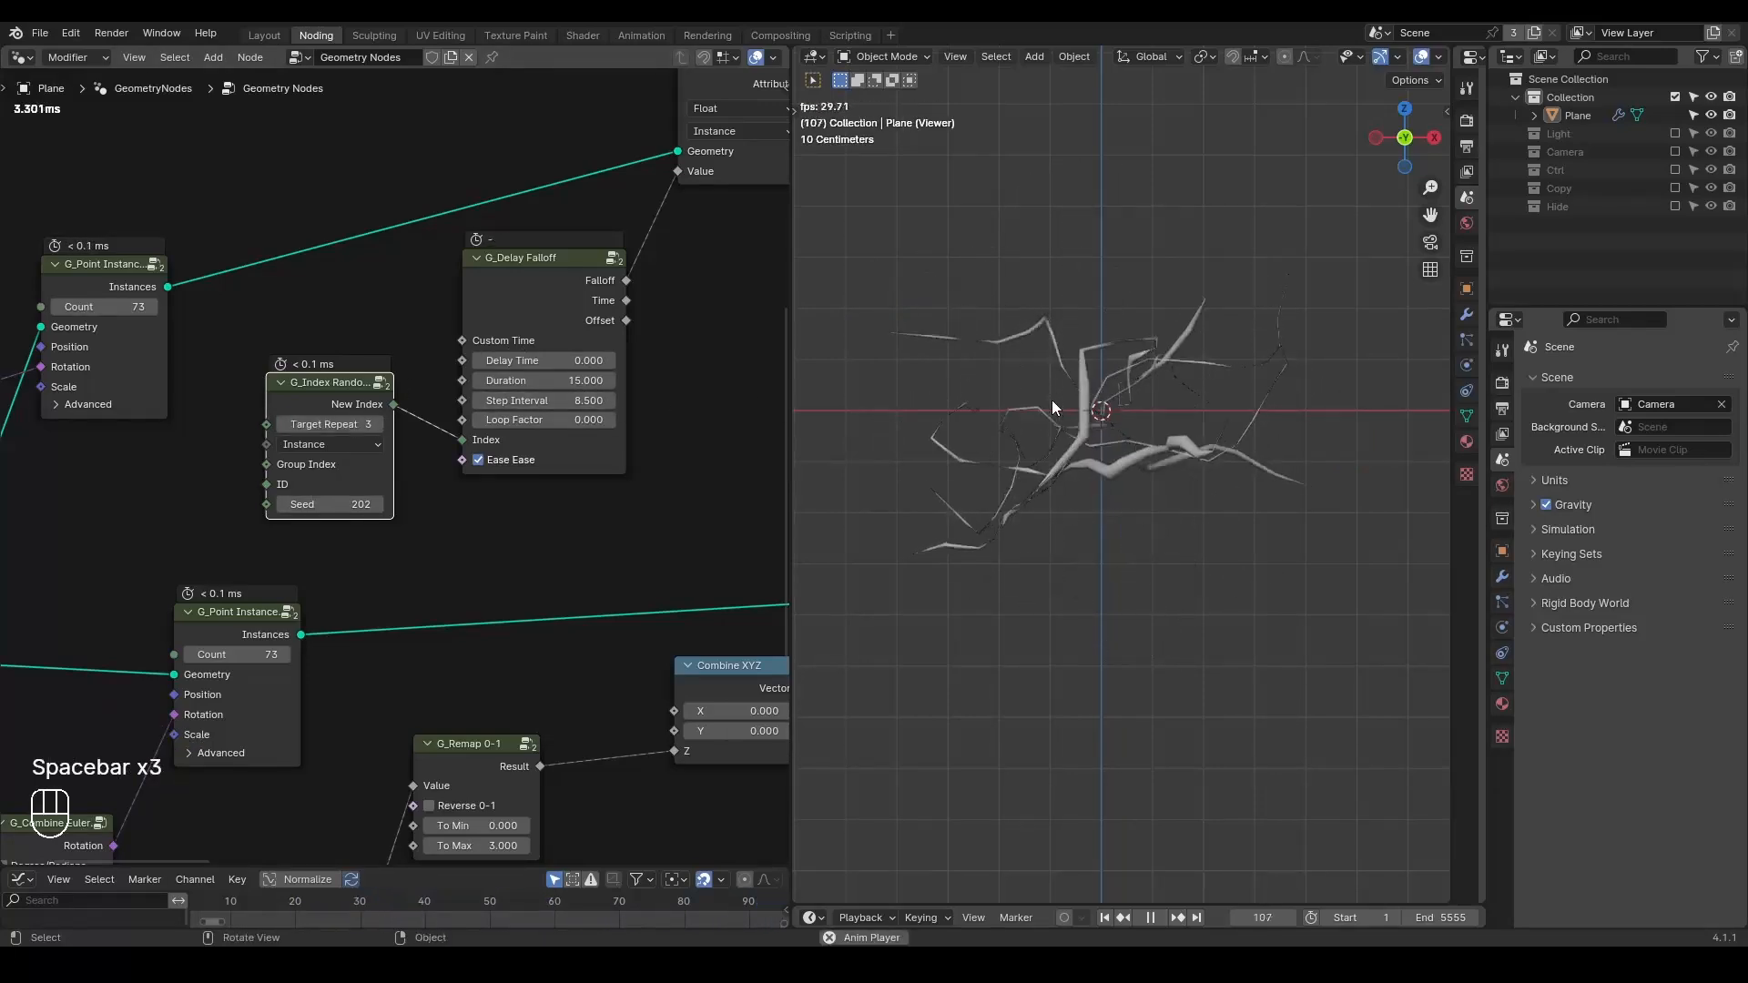
{"action": "key", "text": "space"}
- Move the new branch's G_Bevel Curve node away from Set Curve Radius, toward the end of the original node chain
{"action": "scroll", "coordinate": [602, 419], "scroll_direction": "down", "scroll_amount": 20}
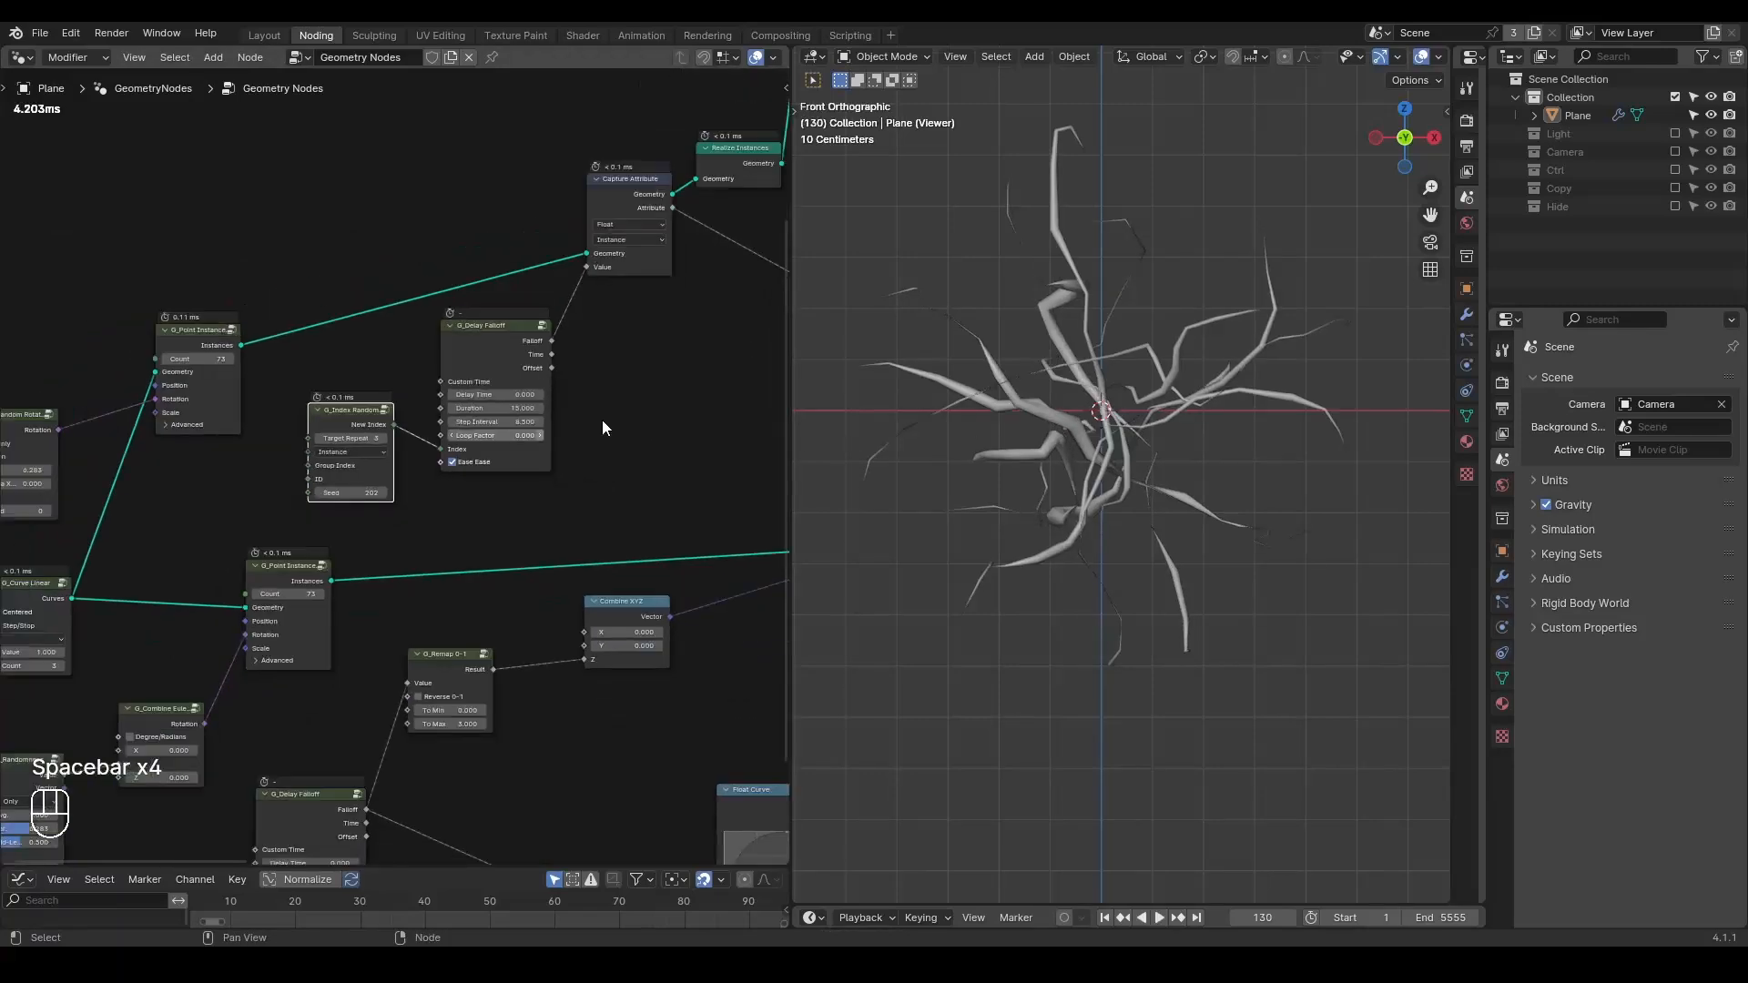
{"action": "middle_click_drag", "start_coordinate": [603, 419], "coordinate": [193, 435]}
{"action": "left_click_drag", "start_coordinate": [498, 319], "coordinate": [661, 336]}
{"action": "middle_click_drag", "start_coordinate": [584, 386], "coordinate": [529, 415]}
{"action": "scroll", "coordinate": [496, 424], "scroll_direction": "up", "scroll_amount": 6}
{"action": "left_click_drag", "start_coordinate": [336, 253], "coordinate": [476, 365]}
{"action": "scroll", "coordinate": [540, 419], "scroll_direction": "up", "scroll_amount": 5}
{"action": "middle_click_drag", "start_coordinate": [541, 419], "coordinate": [336, 349]}
{"action": "left_click", "coordinate": [262, 267]}
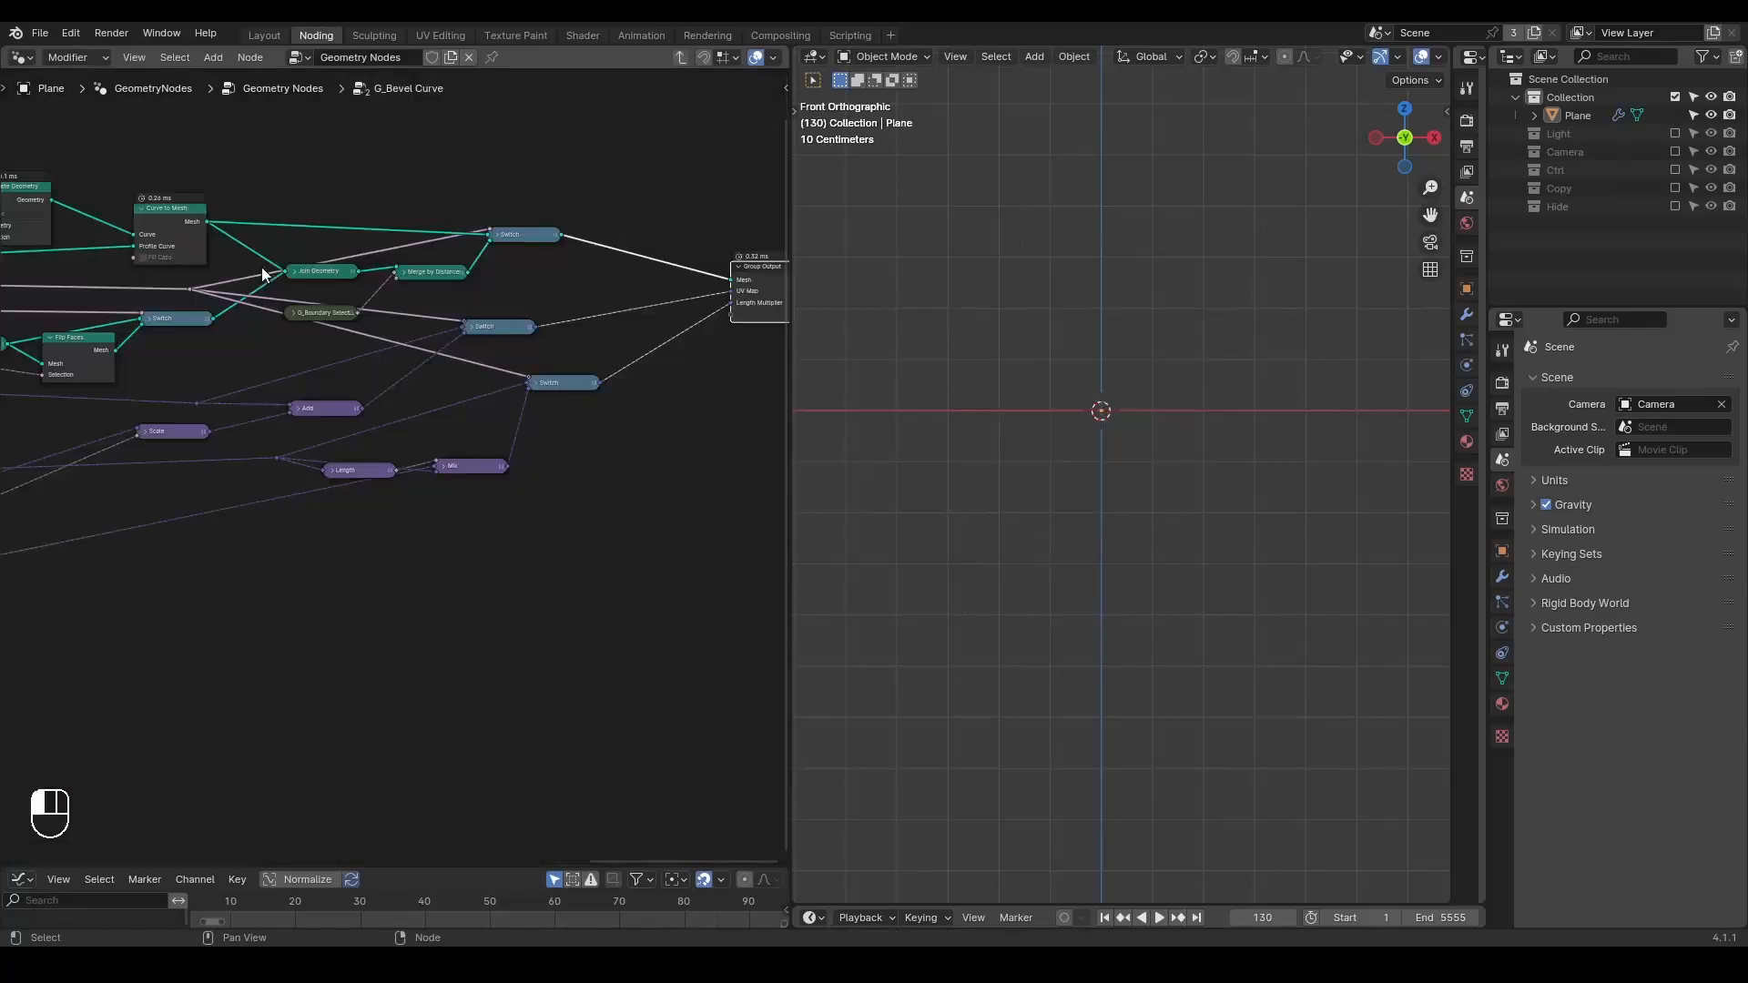
{"action": "left_click", "coordinate": [680, 57]}
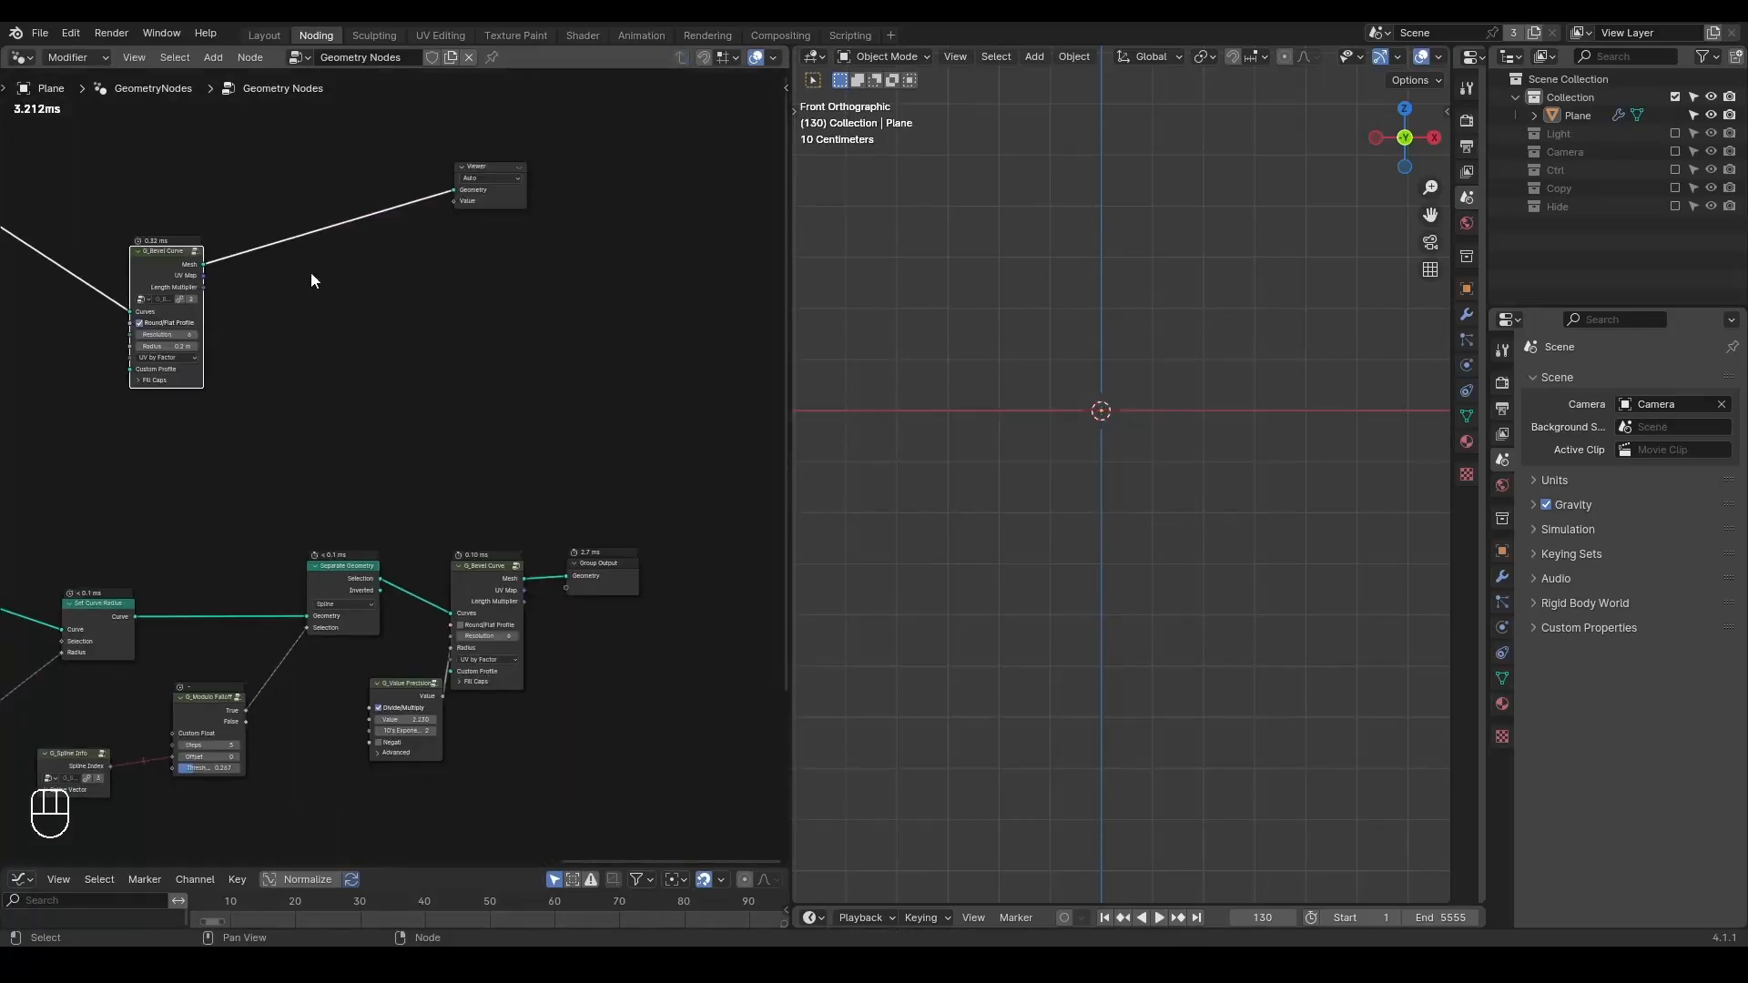
- Add a Join Geometry node fed by the new branch's G_Bevel Curve mesh
{"action": "left_click_drag", "start_coordinate": [490, 354], "coordinate": [500, 354]}
{"action": "type", "text": "join"}
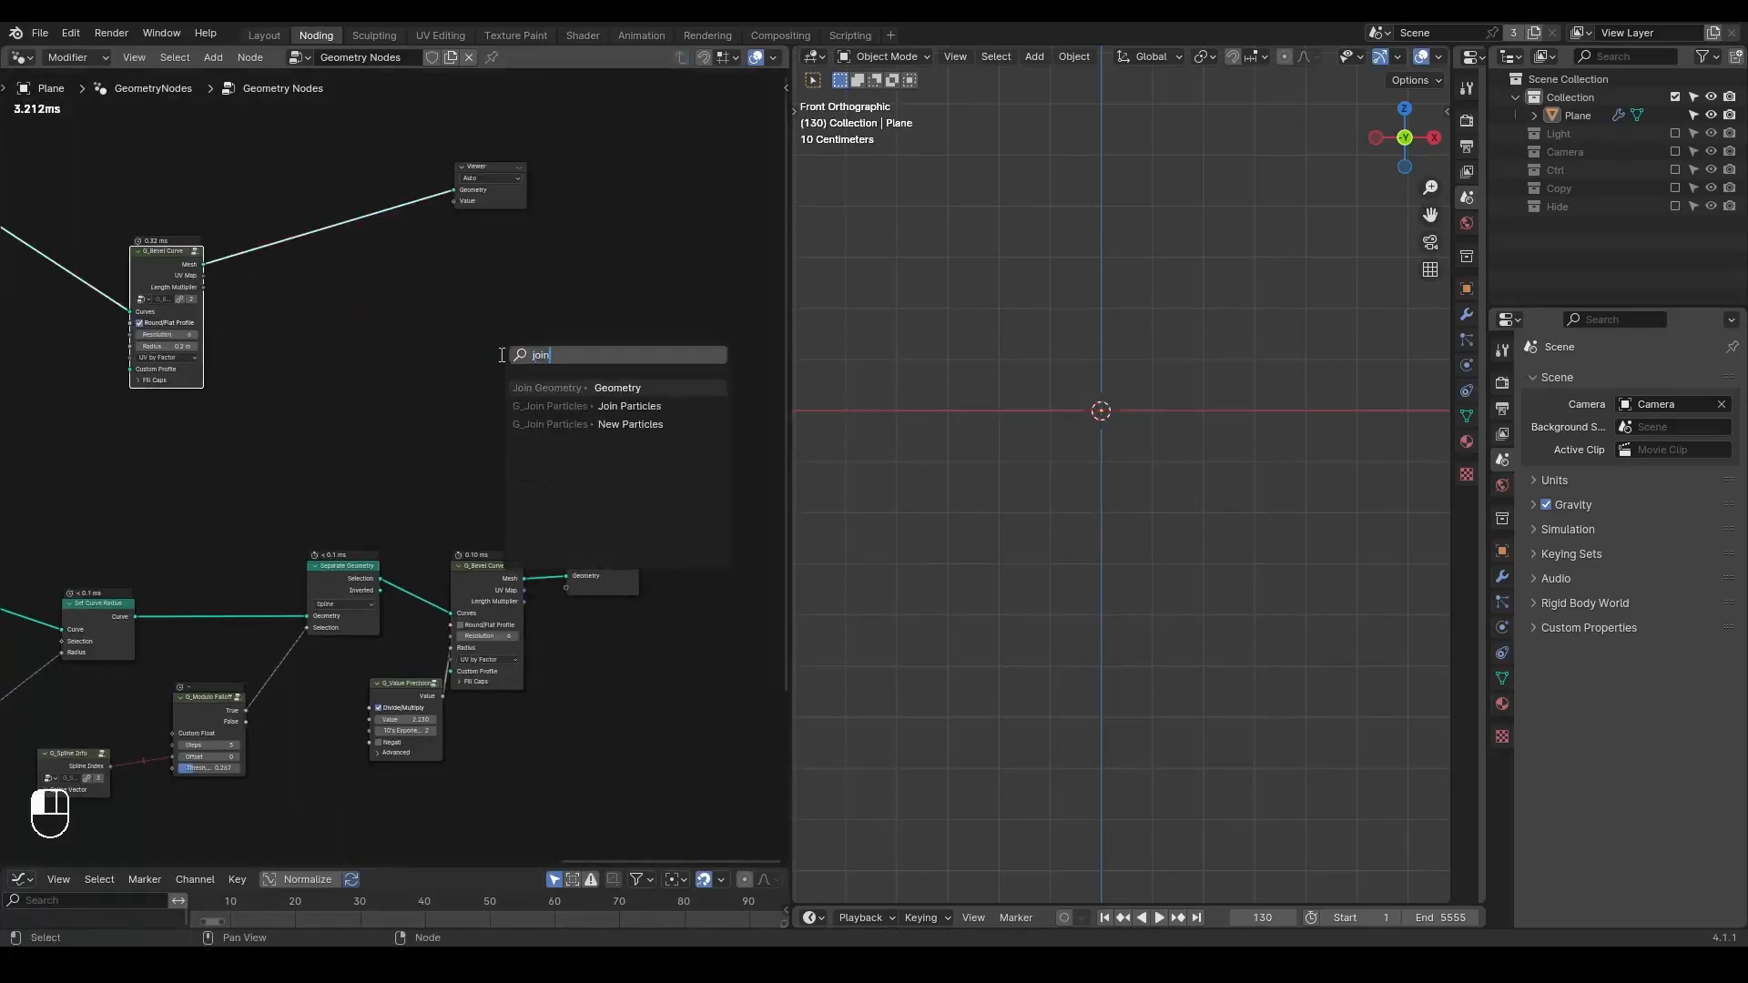
{"action": "key", "text": "Return"}
{"action": "left_click", "coordinate": [525, 338]}
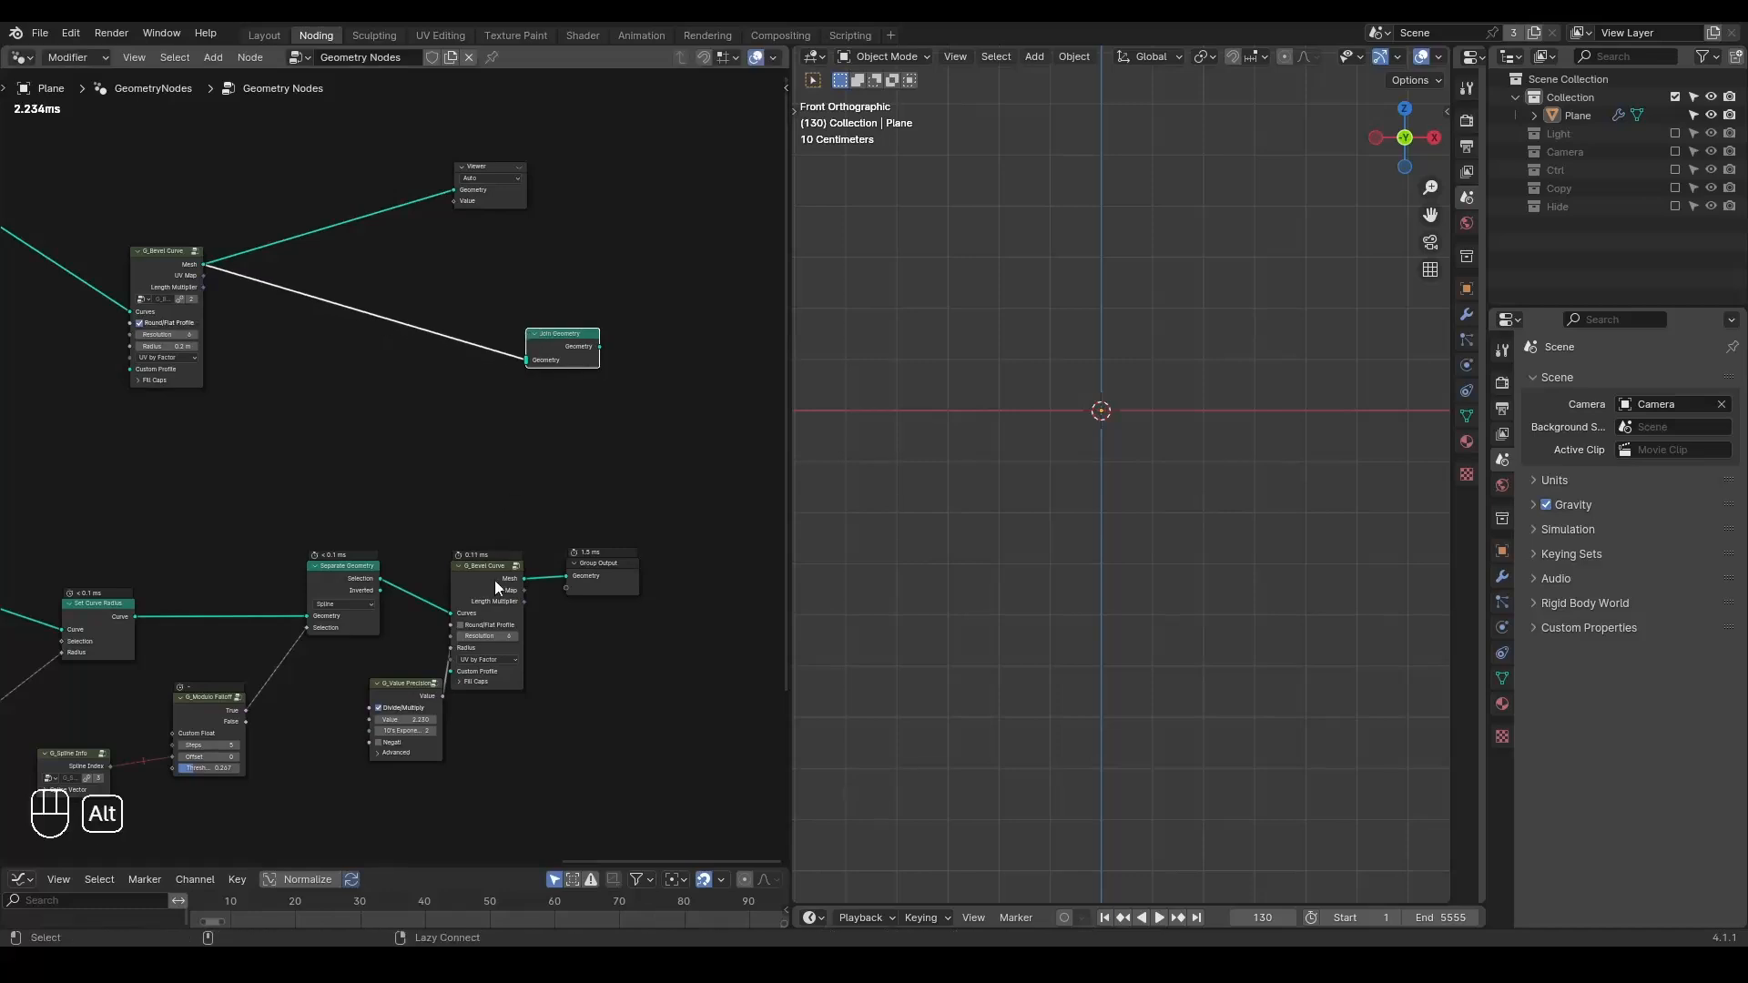
- Connect the original G_Bevel Curve to Join Geometry, route the join into the Group Output, and move the Group Output beside it
{"action": "right_click_drag", "start_coordinate": [555, 336], "coordinate": [563, 345], "text": "alt"}
{"action": "left_click", "coordinate": [565, 347], "text": "alt+shift"}
{"action": "left_click_drag", "start_coordinate": [609, 575], "coordinate": [704, 488]}
- Play the animation from the start to review both strand branches together
{"action": "scroll", "coordinate": [1093, 441], "scroll_direction": "down", "scroll_amount": 4}
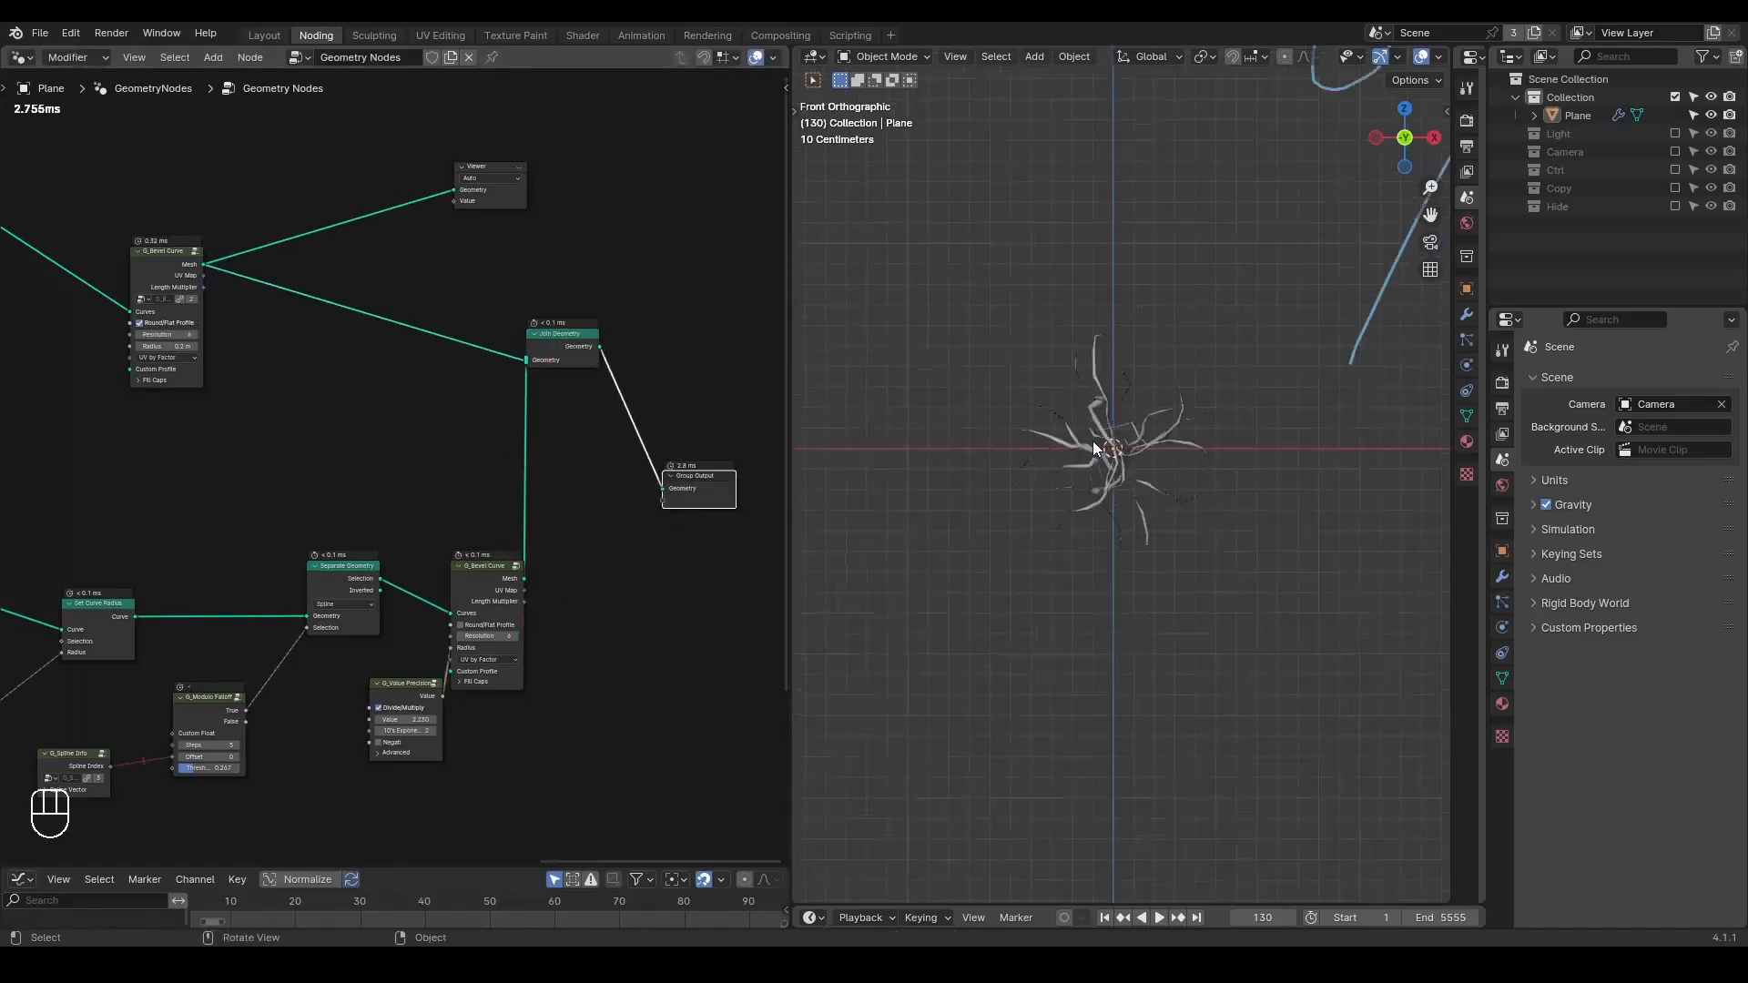
{"action": "key", "text": "shift+space"}
{"action": "key", "text": "space"}
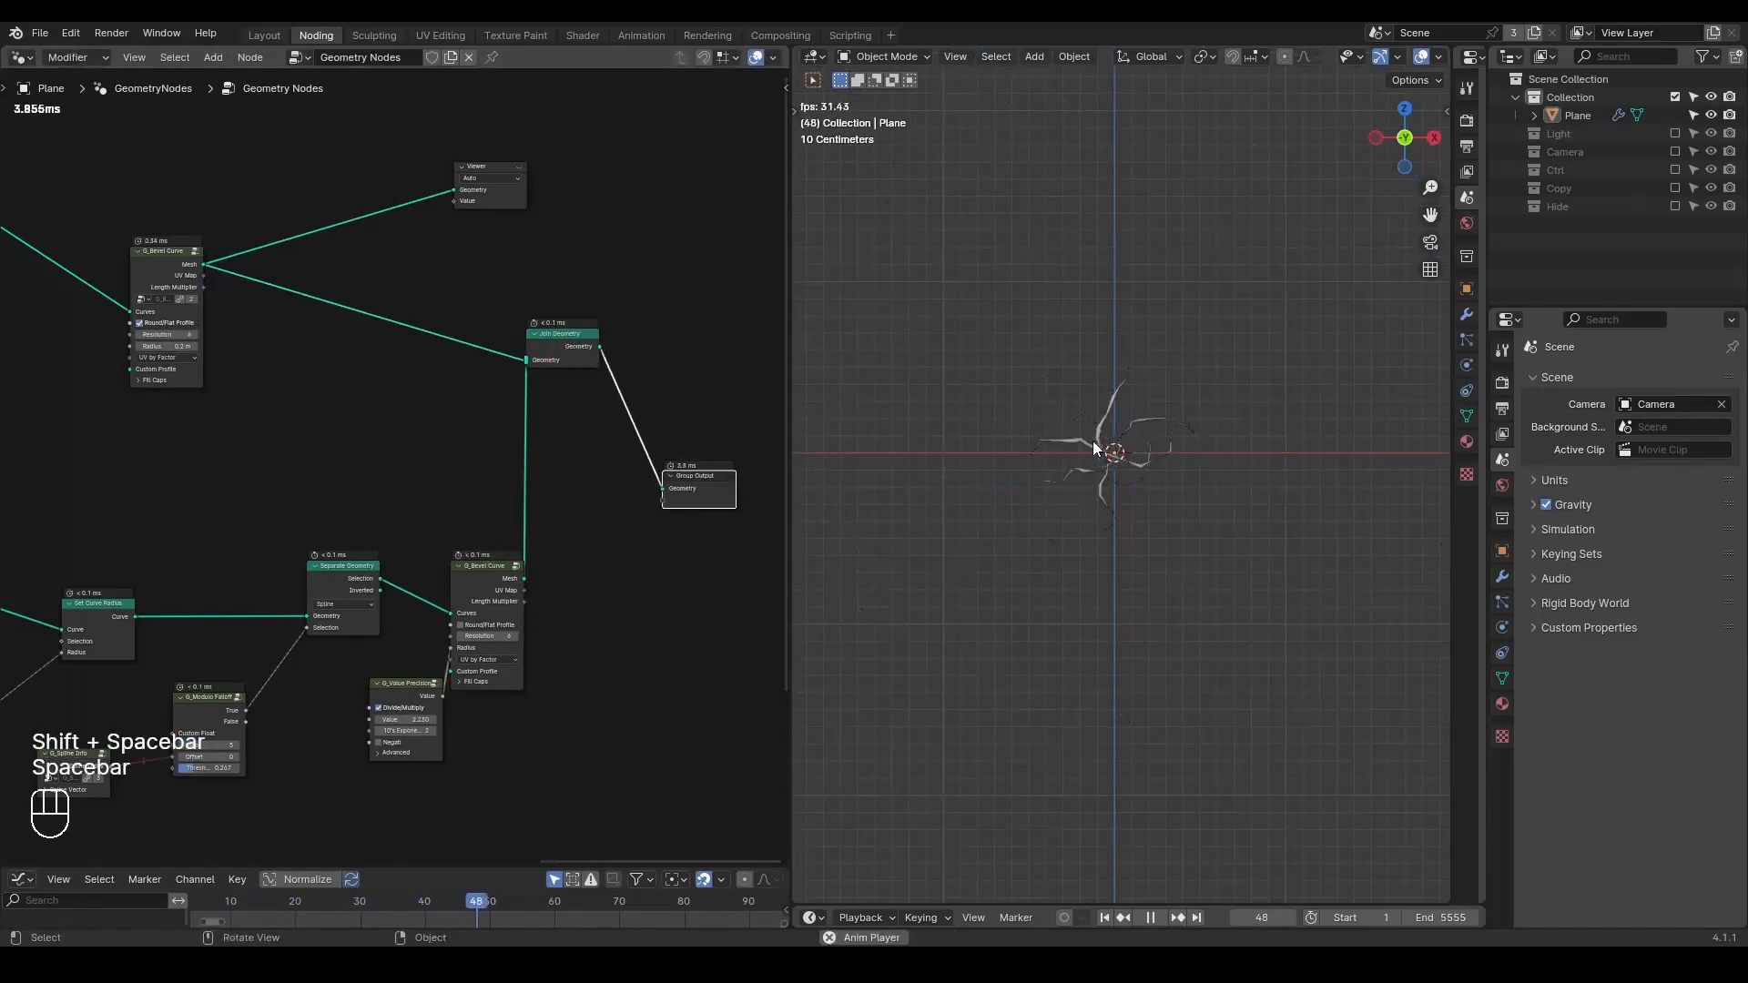
{"action": "key", "text": "space"}
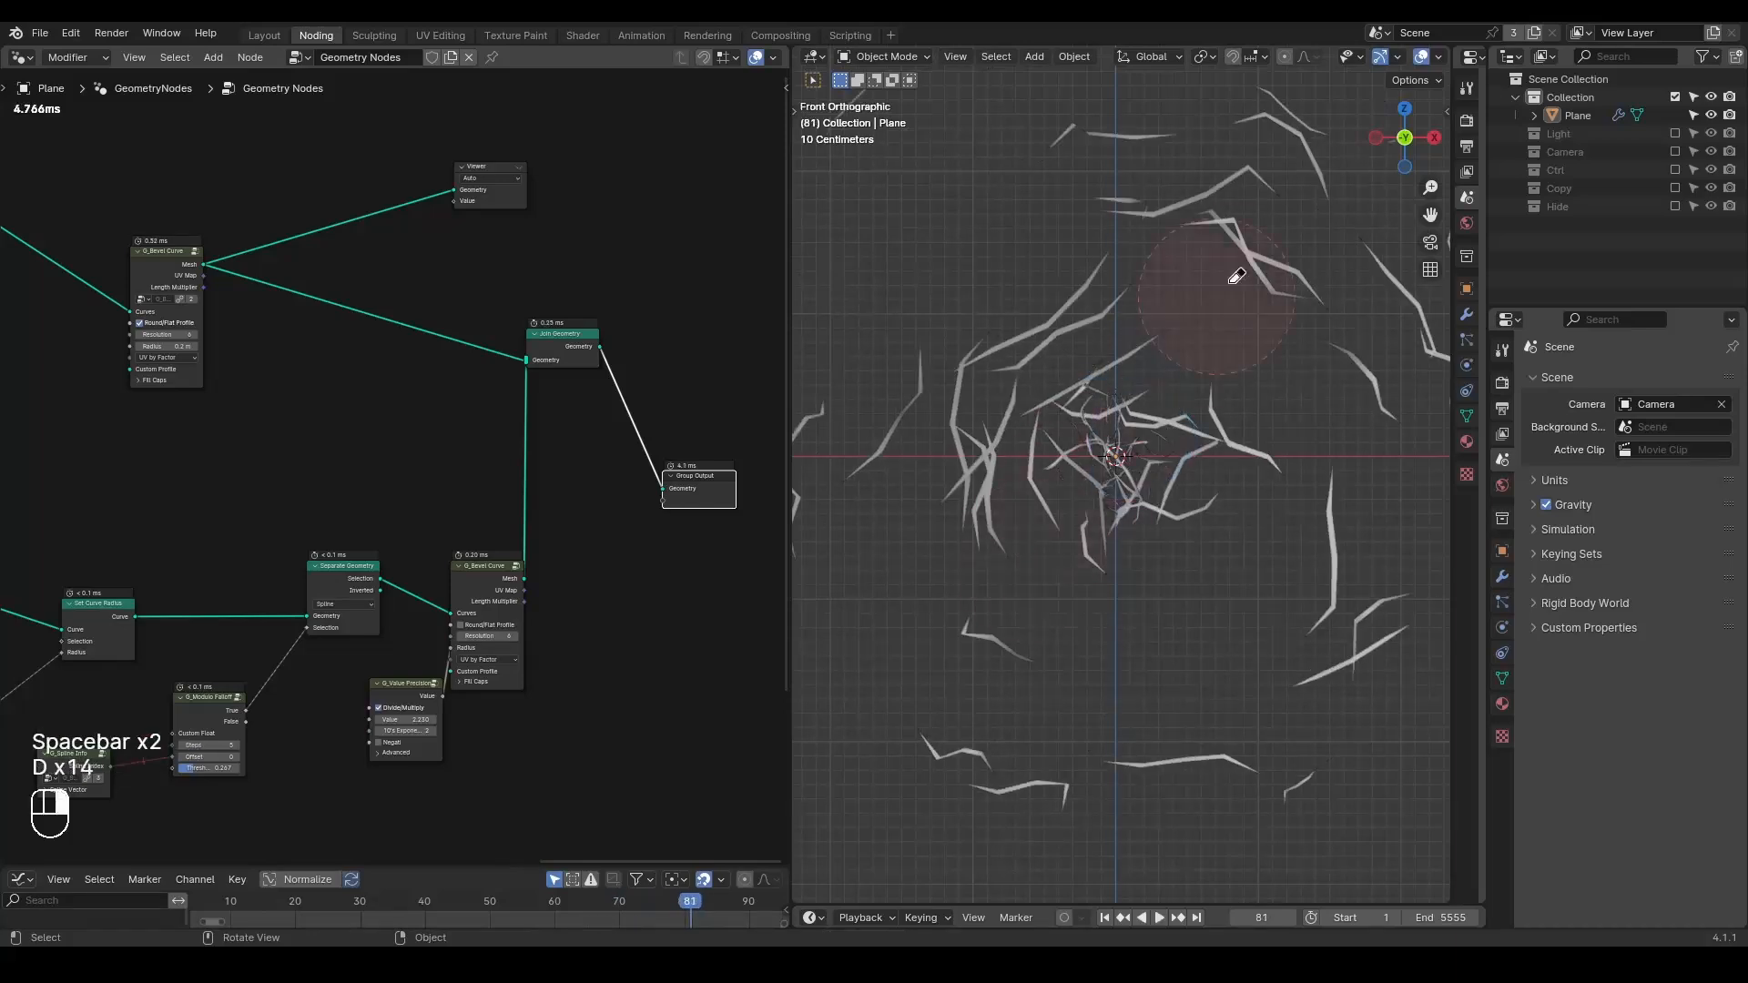
- Set the G_Remap 0-1 node's To Min to 0.75, preview the animation, and return to the first frame
{"action": "middle_click_drag", "start_coordinate": [141, 675], "coordinate": [800, 316]}
{"action": "middle_click_drag", "start_coordinate": [91, 478], "coordinate": [733, 421]}
{"action": "middle_click_drag", "start_coordinate": [253, 469], "coordinate": [592, 472]}
{"action": "scroll", "coordinate": [591, 472], "scroll_direction": "up", "scroll_amount": 6}
{"action": "left_click_drag", "start_coordinate": [447, 358], "coordinate": [532, 358], "text": "shift"}
{"action": "key", "text": "shift+space"}
{"action": "key", "text": "space"}
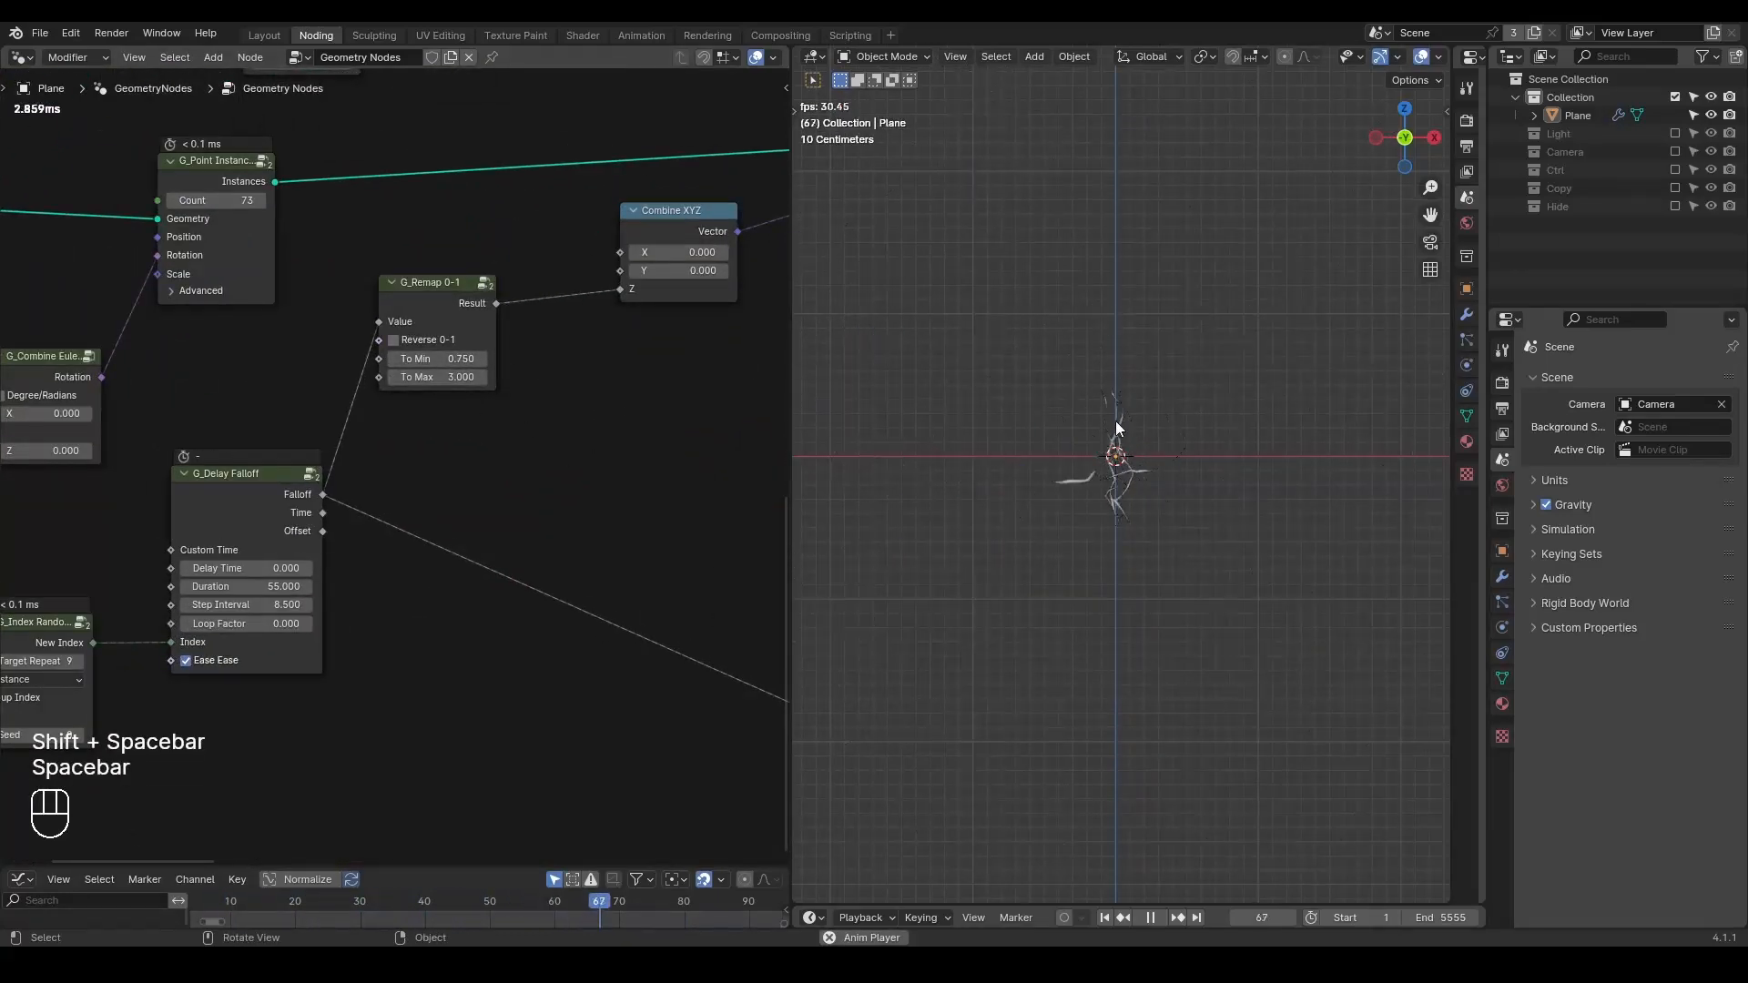
{"action": "key", "text": "space"}
{"action": "key", "text": "shift+space"}
{"action": "key", "text": "d"}
{"action": "key", "text": "d"}
{"action": "key", "text": "d"}
{"action": "key", "text": "d"}
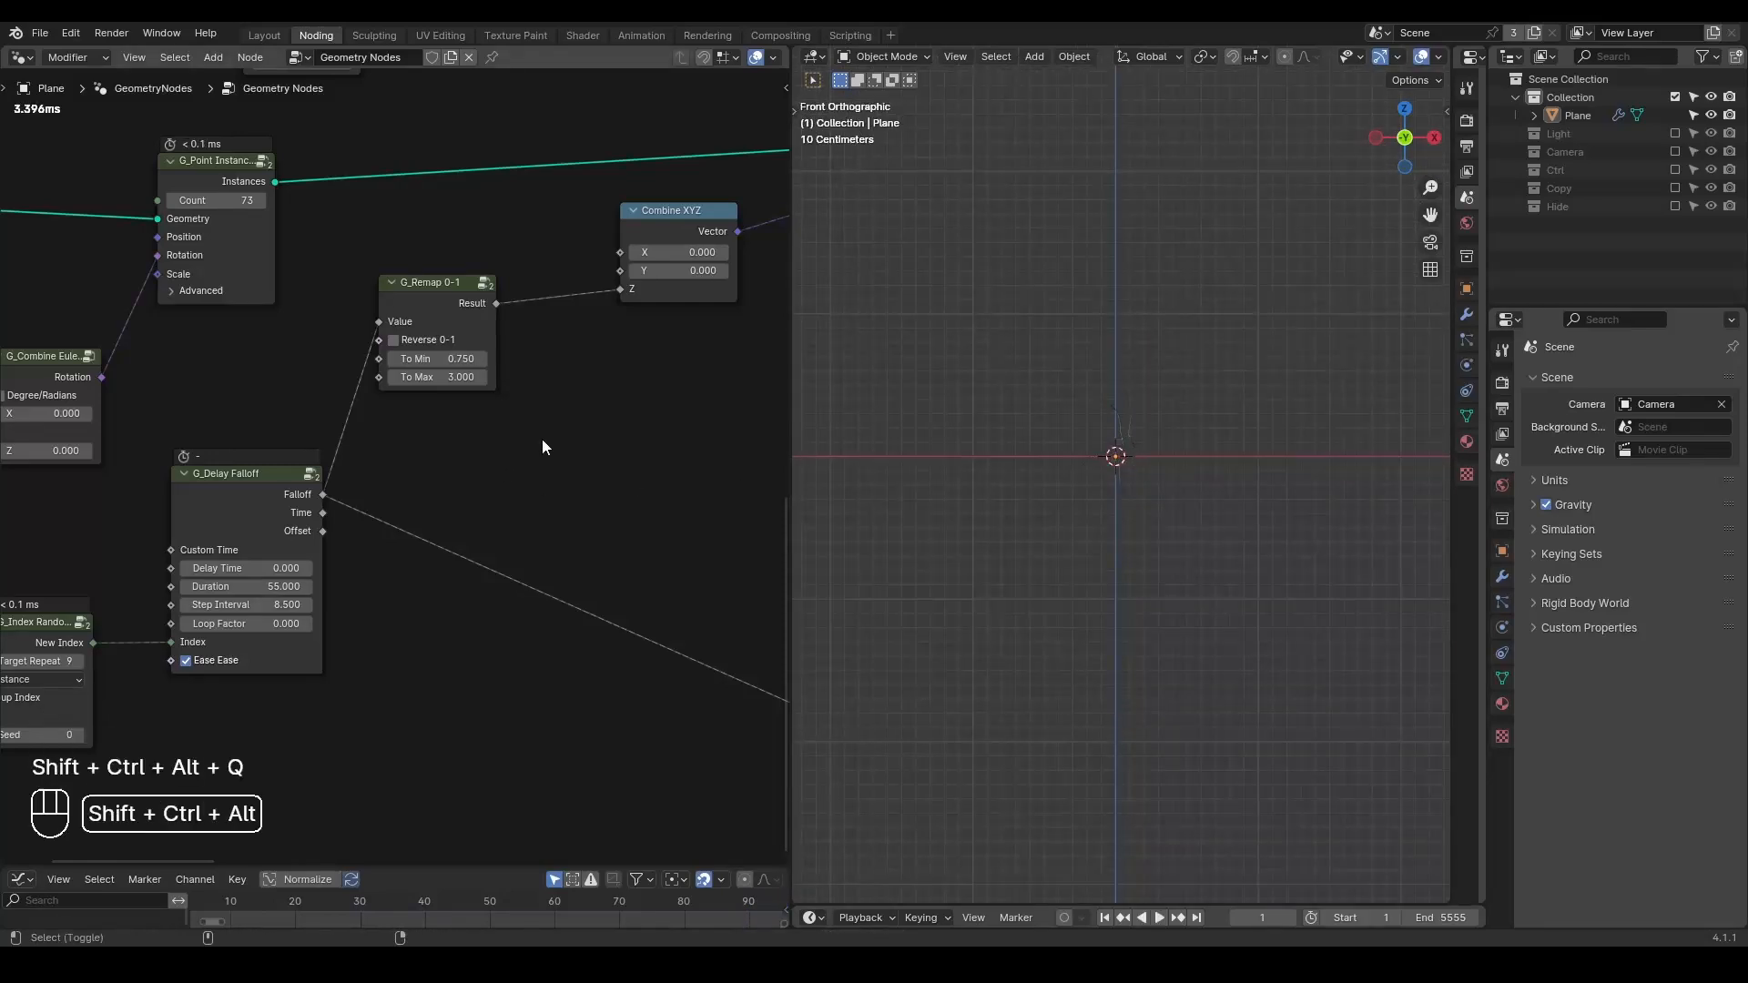
{"action": "middle_click_drag", "start_coordinate": [531, 203], "coordinate": [337, 411], "text": "ctrl"}
{"action": "scroll", "coordinate": [371, 510], "scroll_direction": "up", "scroll_amount": 6}
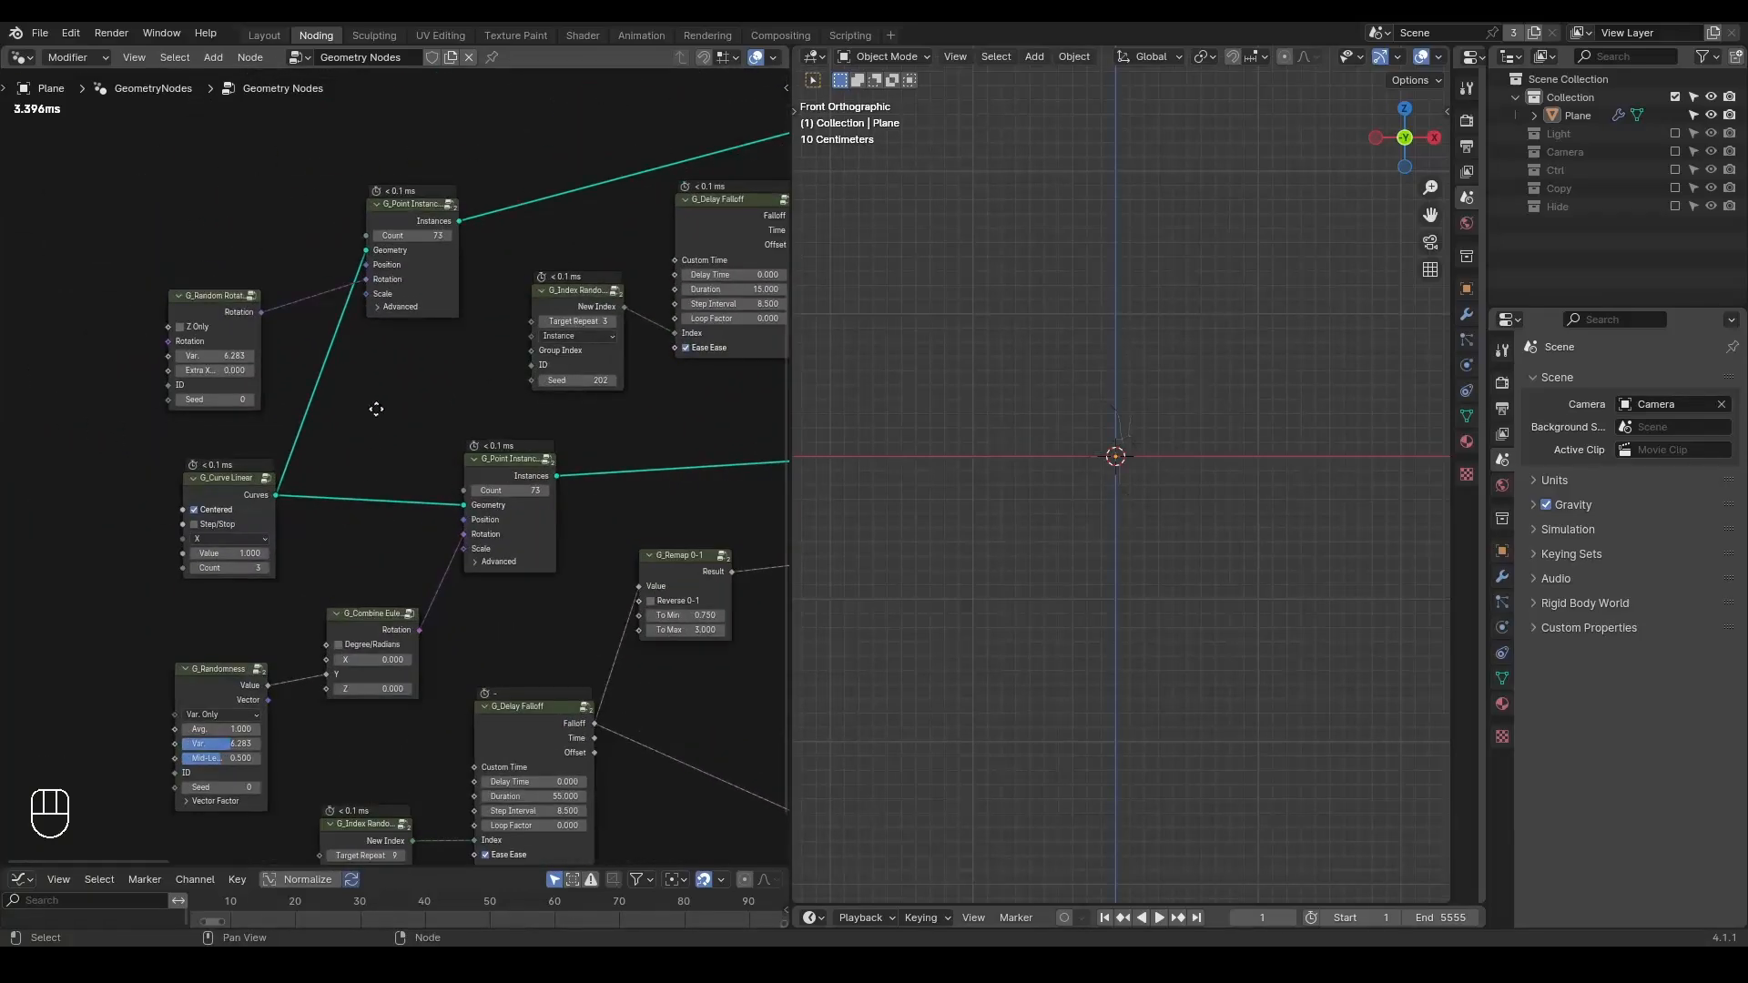
- Duplicate the upper G_Point Instance node with its input links, place the copy above it, and line up the original
{"action": "scroll", "coordinate": [376, 409], "scroll_direction": "up", "scroll_amount": 2}
{"action": "left_click", "coordinate": [446, 357]}
{"action": "key", "text": "shift+ctrl+d"}
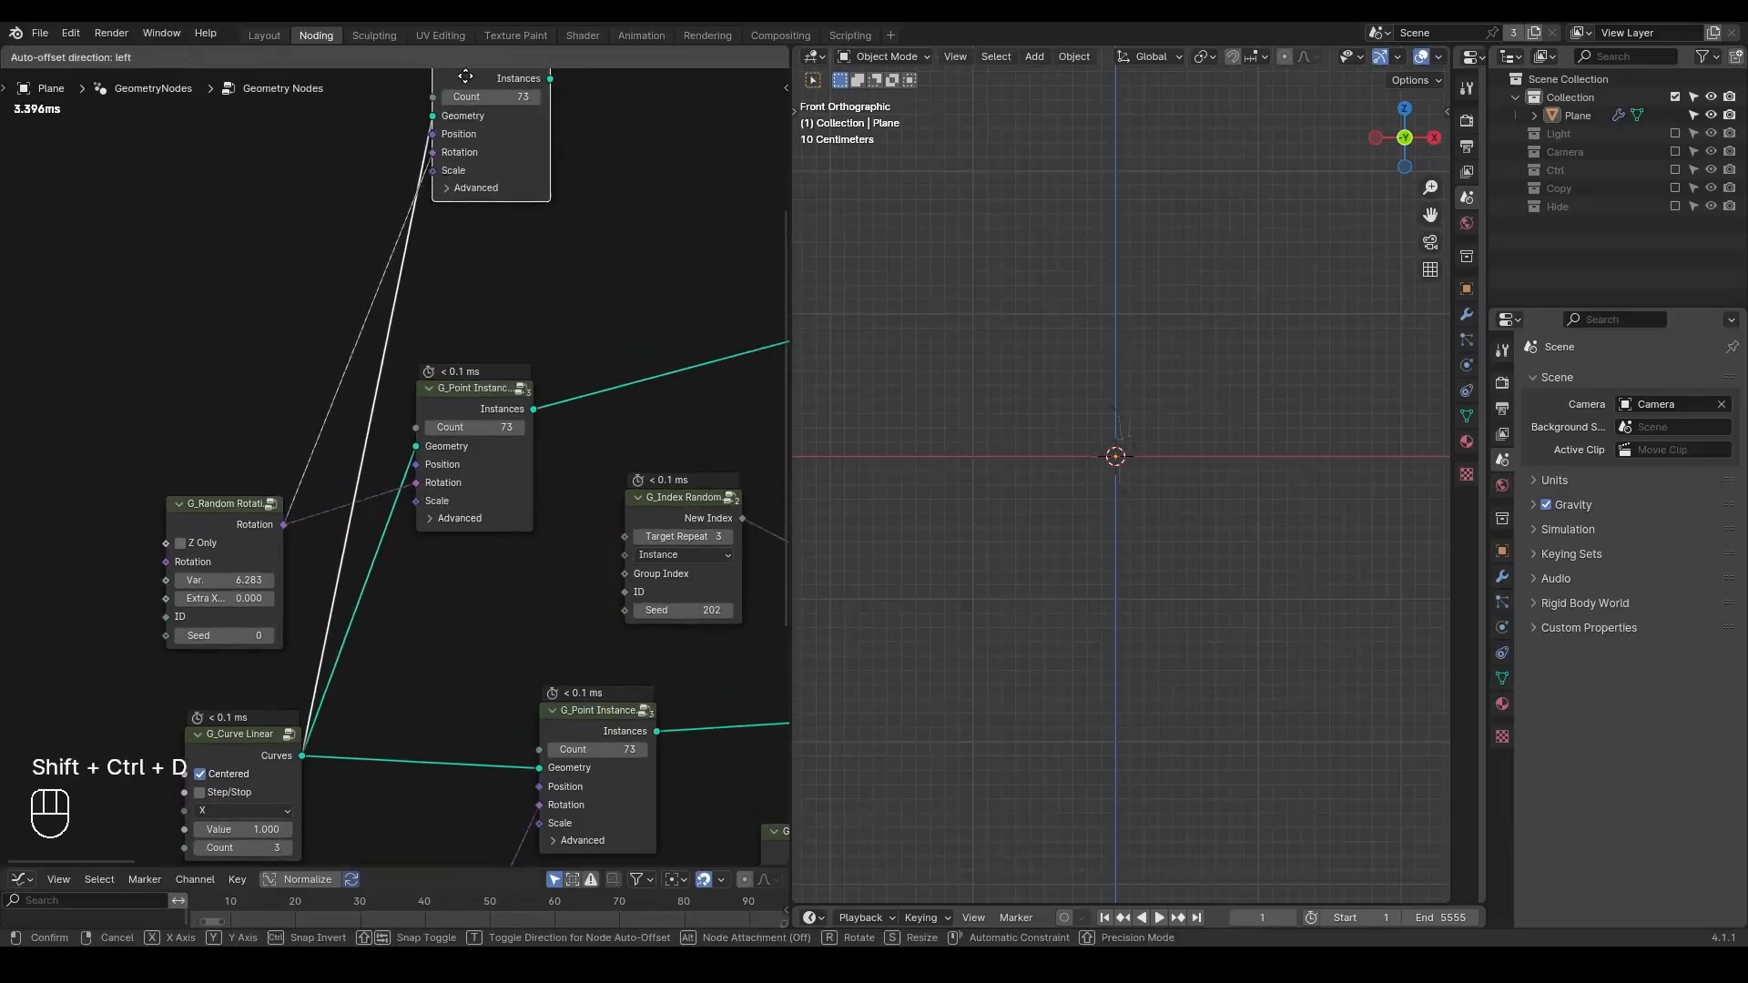
{"action": "left_click", "coordinate": [473, 145]}
{"action": "middle_click_drag", "start_coordinate": [410, 395], "coordinate": [510, 350]}
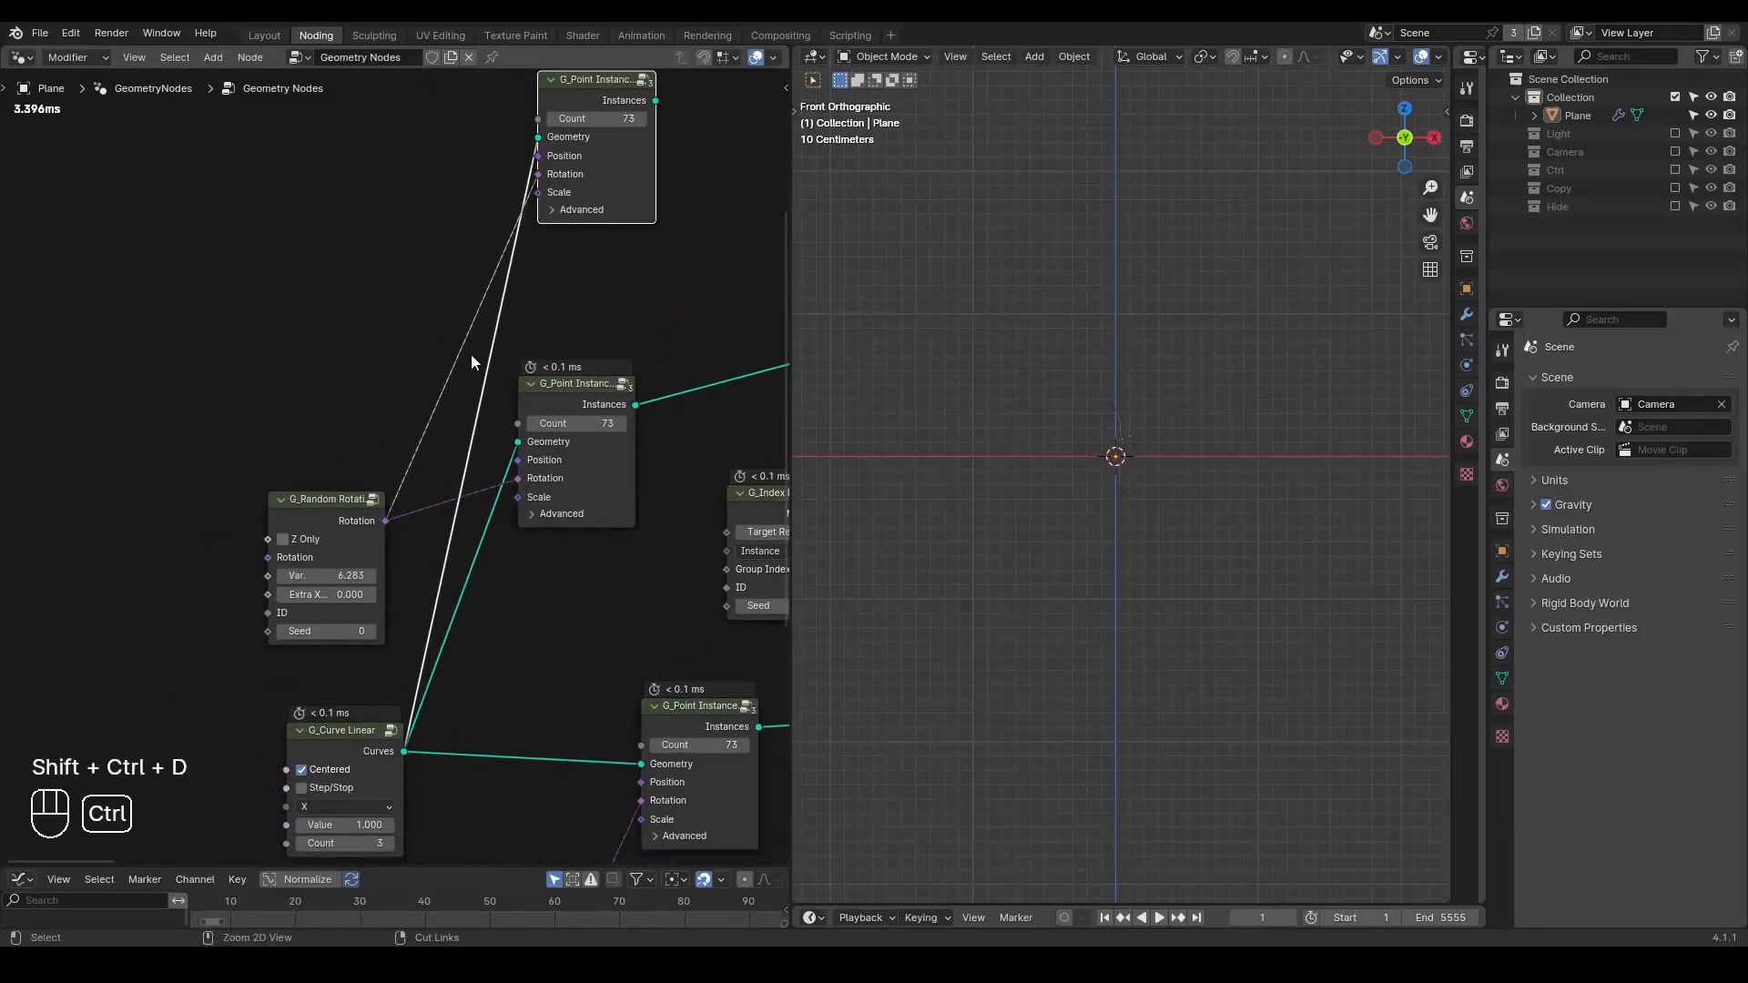
{"action": "middle_click_drag", "start_coordinate": [589, 304], "coordinate": [403, 381]}
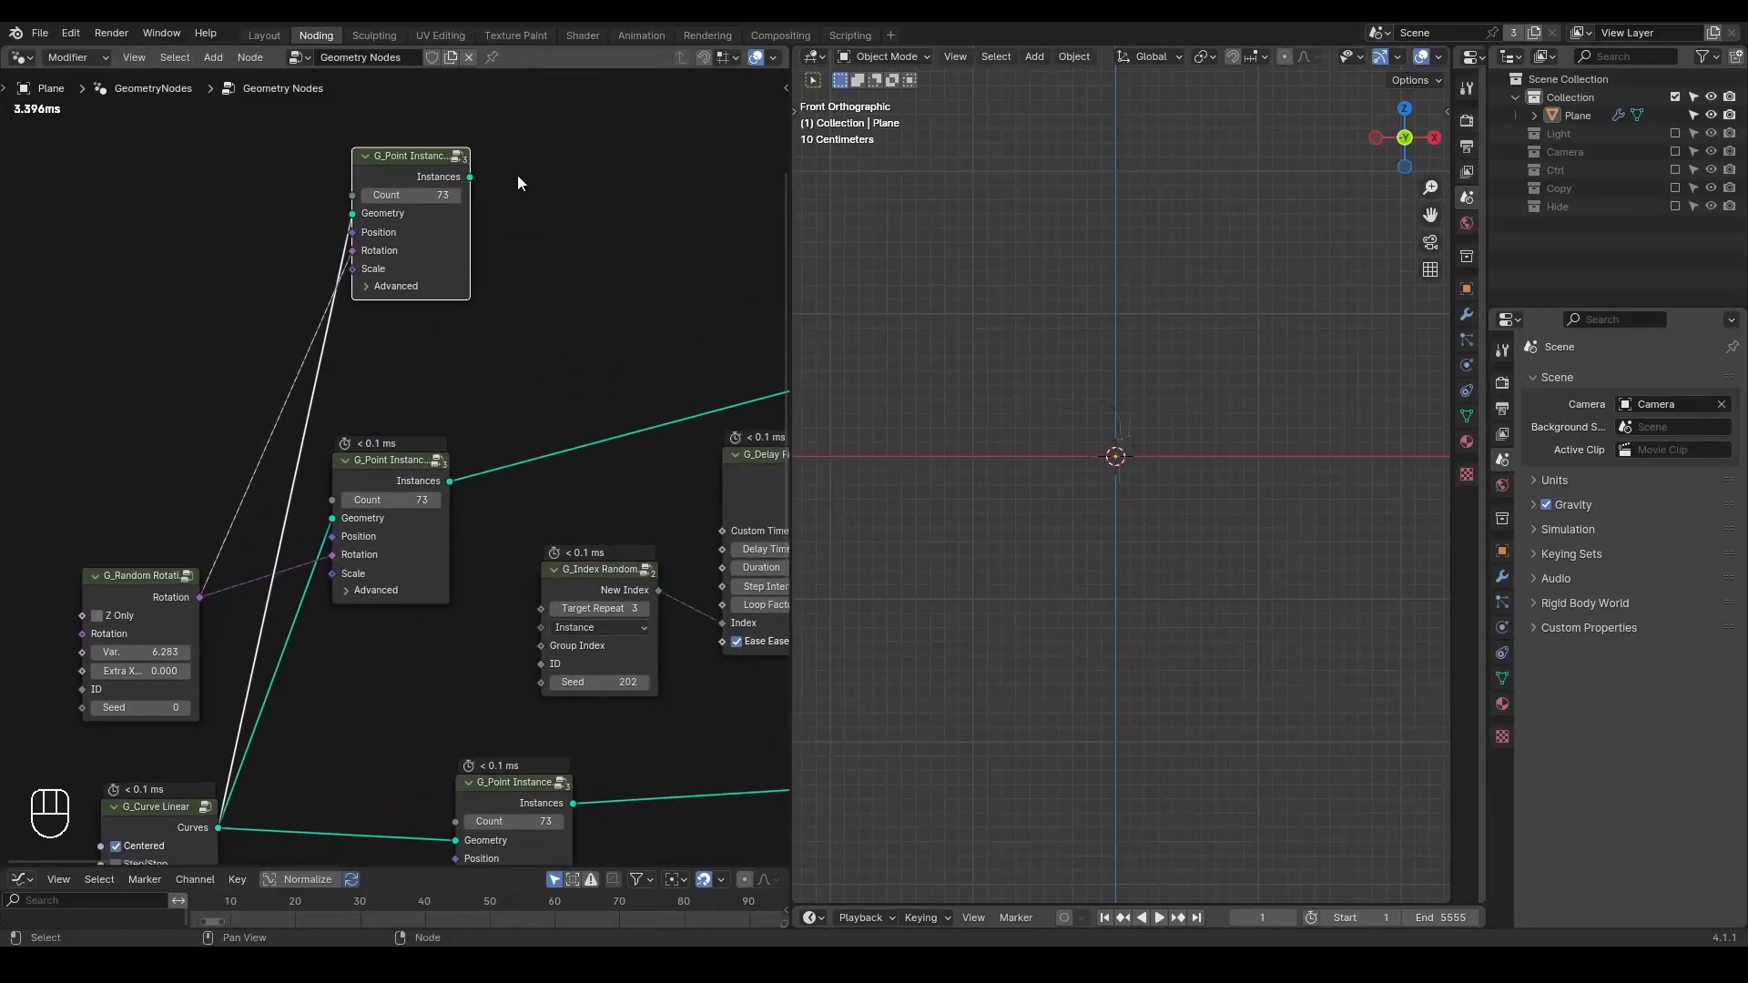
{"action": "left_click_drag", "start_coordinate": [418, 482], "coordinate": [435, 483]}
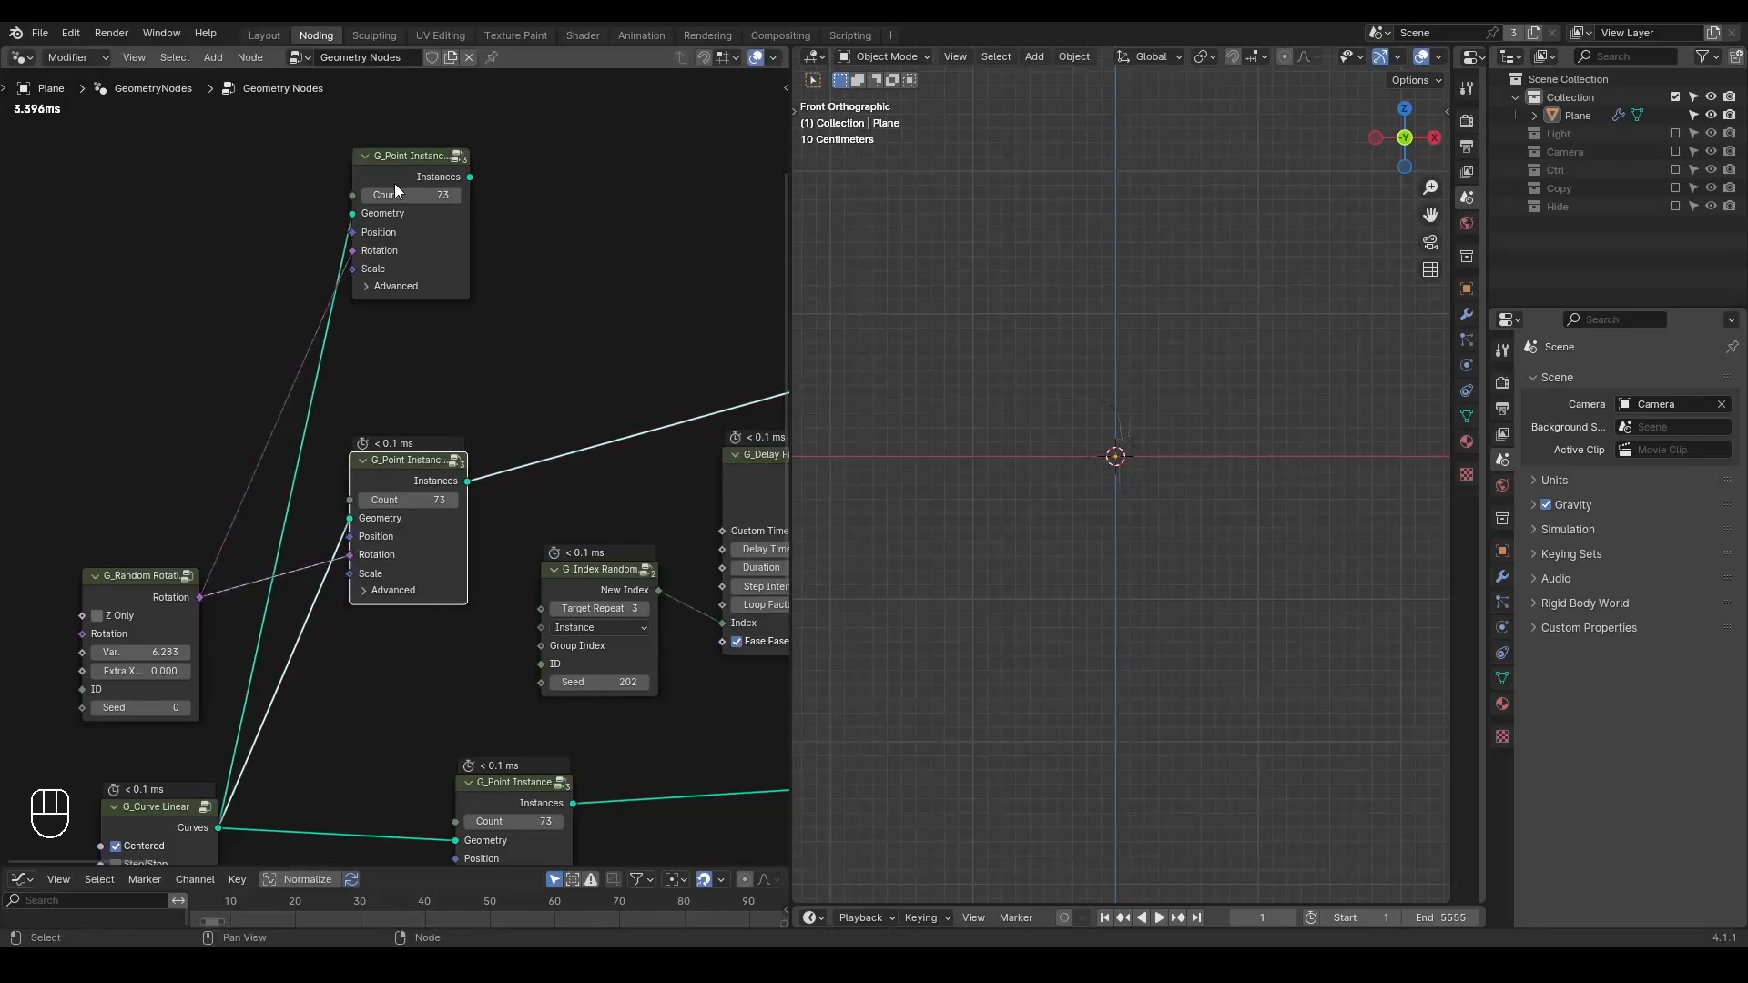
{"action": "middle_click_drag", "start_coordinate": [619, 312], "coordinate": [566, 337]}
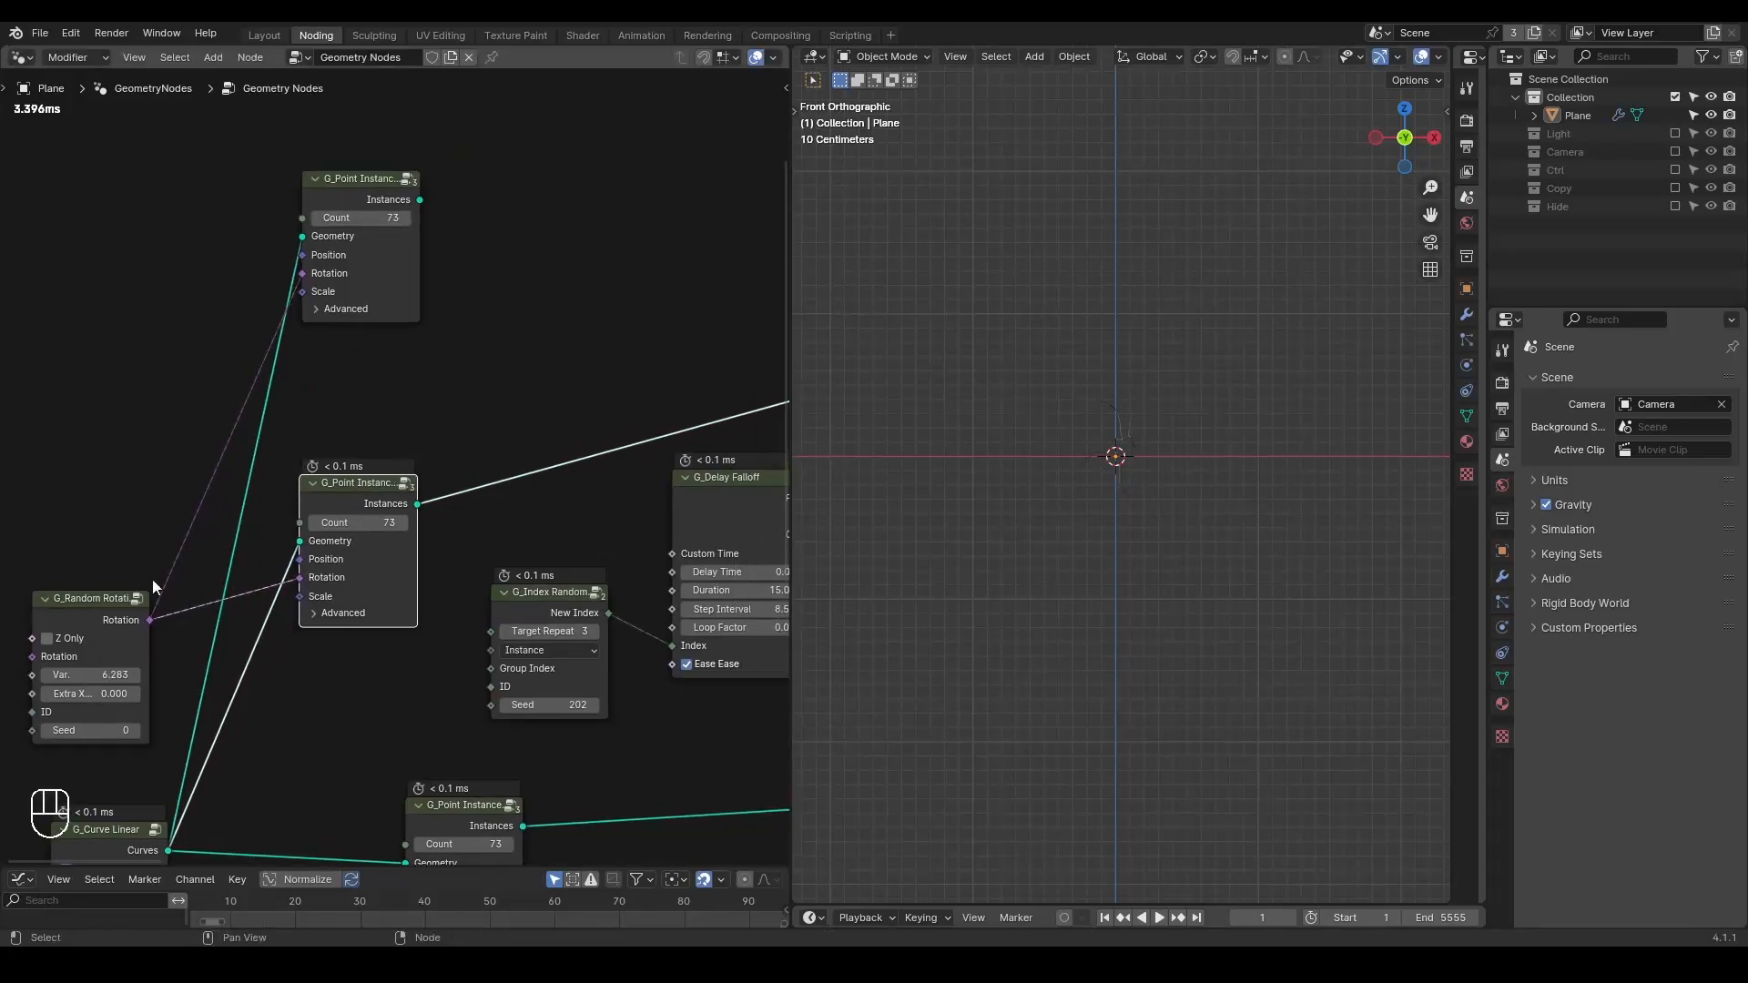
- Feed the new G_Point Instance's Rotation from a copied random rotation node with Seed 85, and preview the instances in the Viewer
{"action": "left_click_drag", "start_coordinate": [96, 614], "coordinate": [104, 630]}
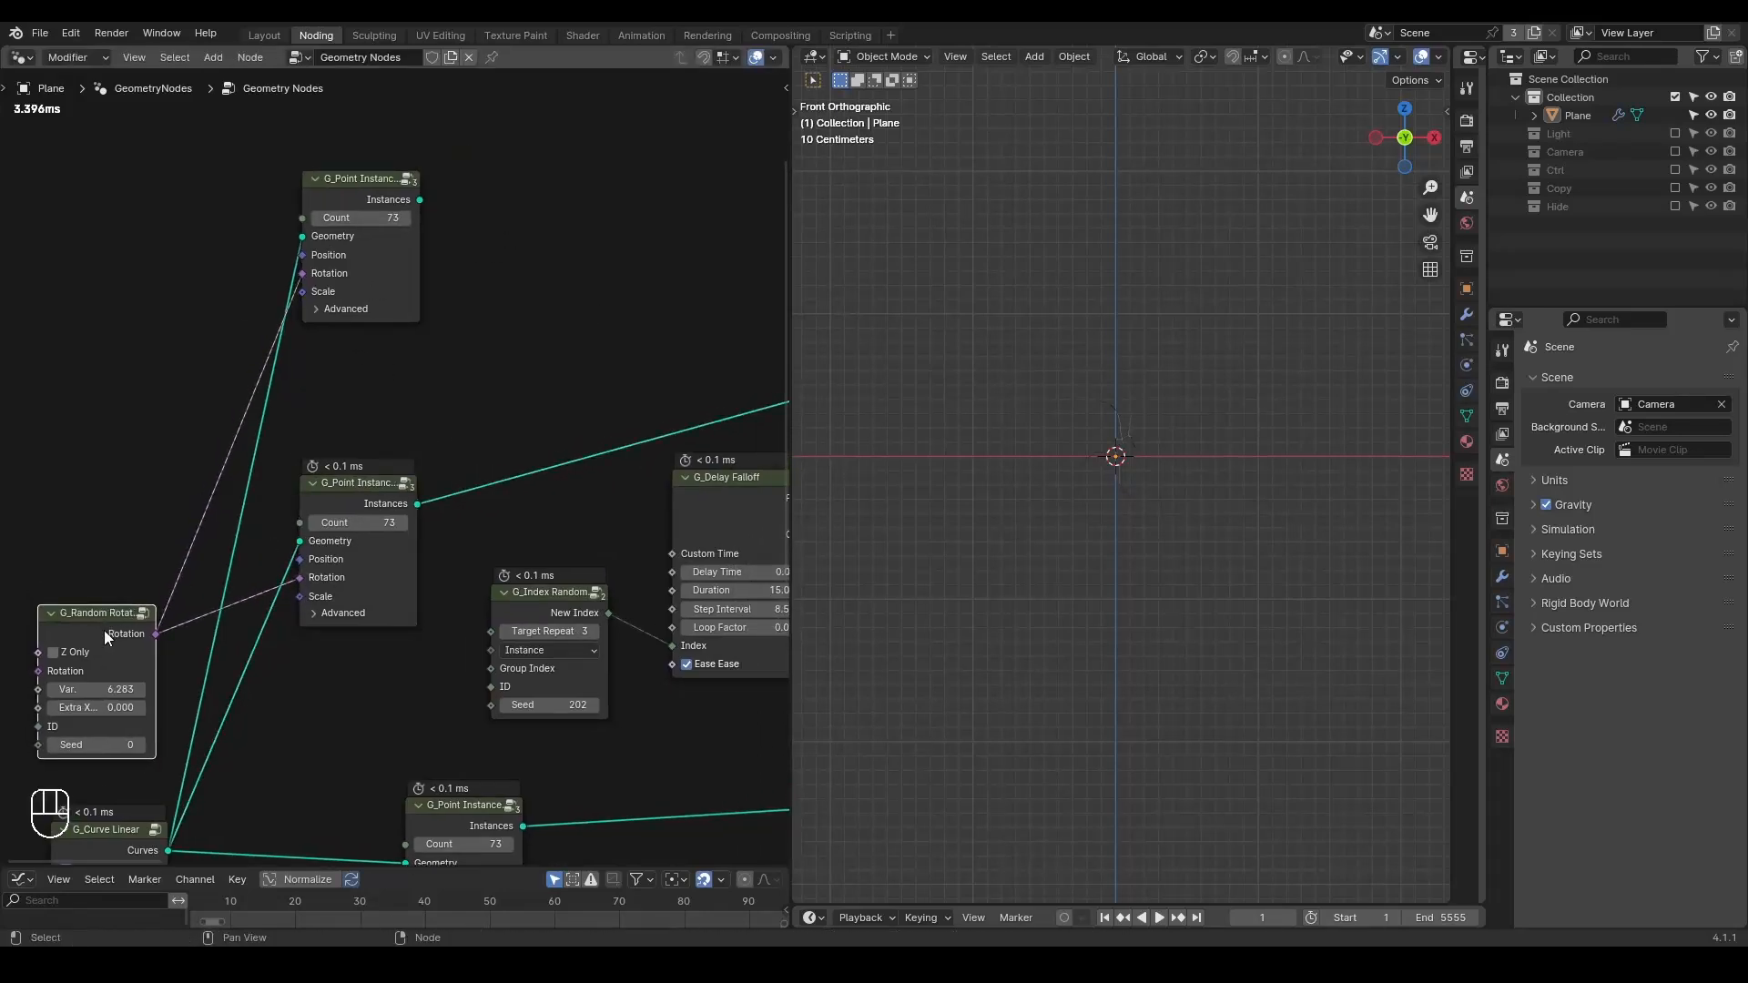
{"action": "key", "text": "shift+d"}
{"action": "left_click_drag", "start_coordinate": [276, 275], "coordinate": [292, 274]}
{"action": "middle_click_drag", "start_coordinate": [551, 381], "coordinate": [448, 450]}
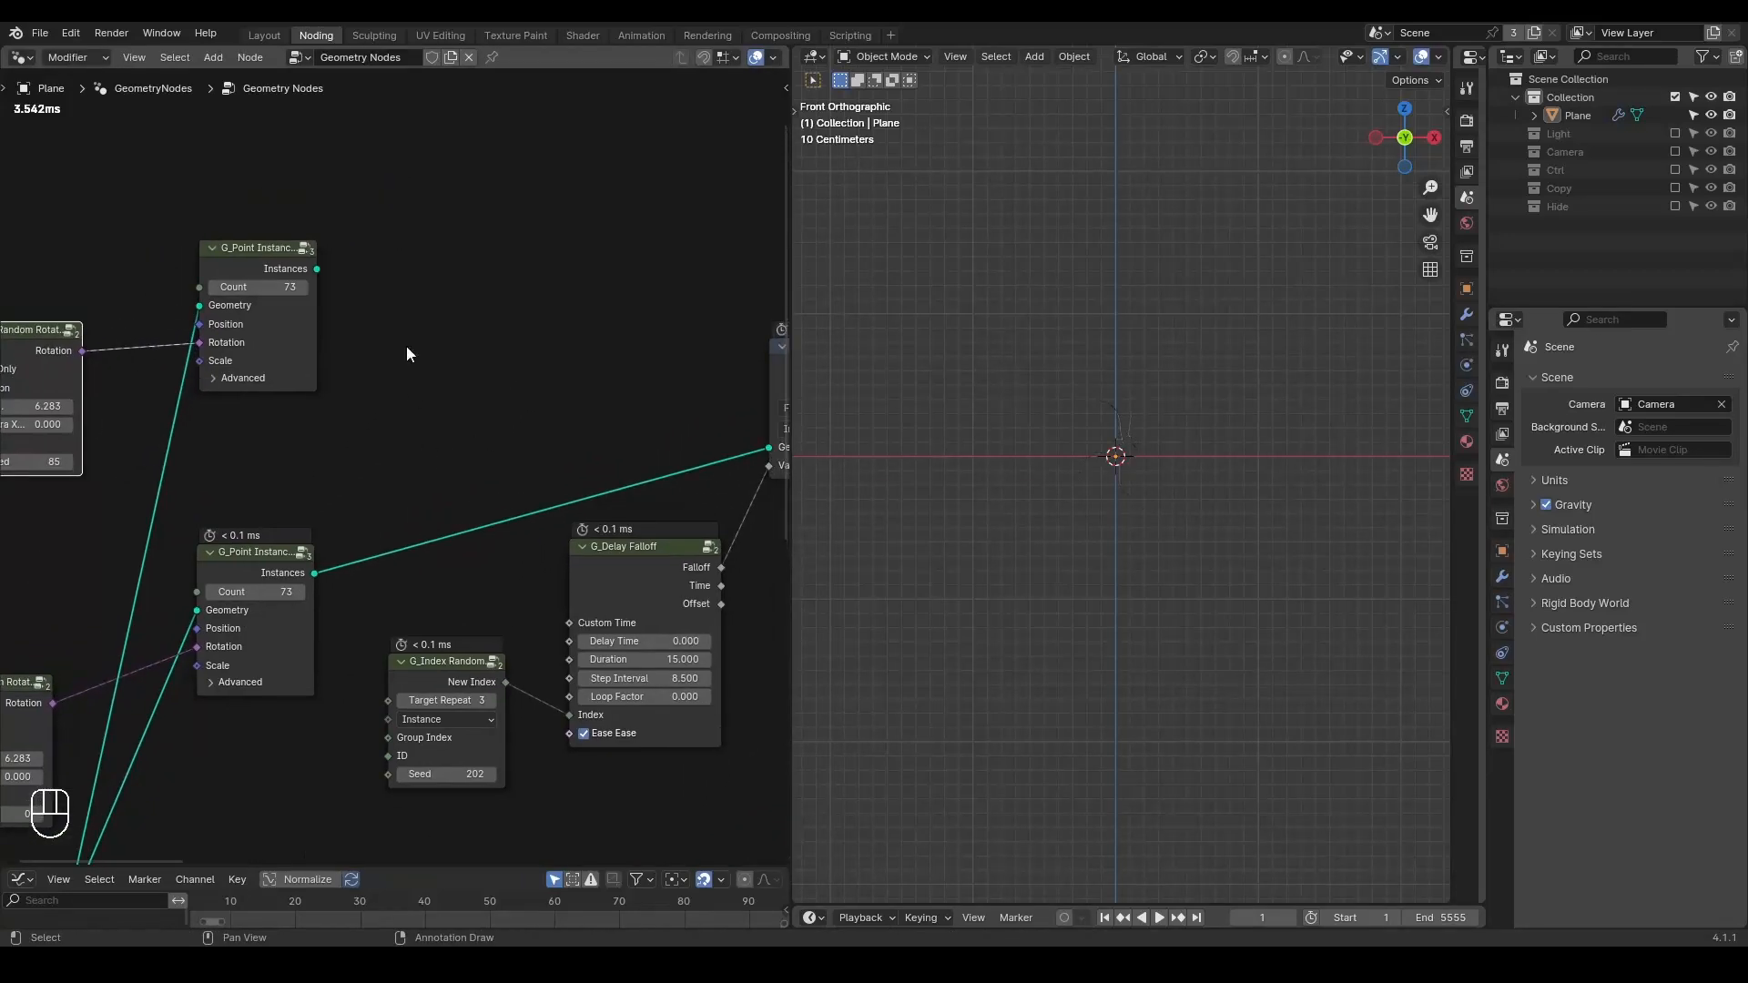
{"action": "left_click", "coordinate": [264, 267], "text": "ctrl+shift"}
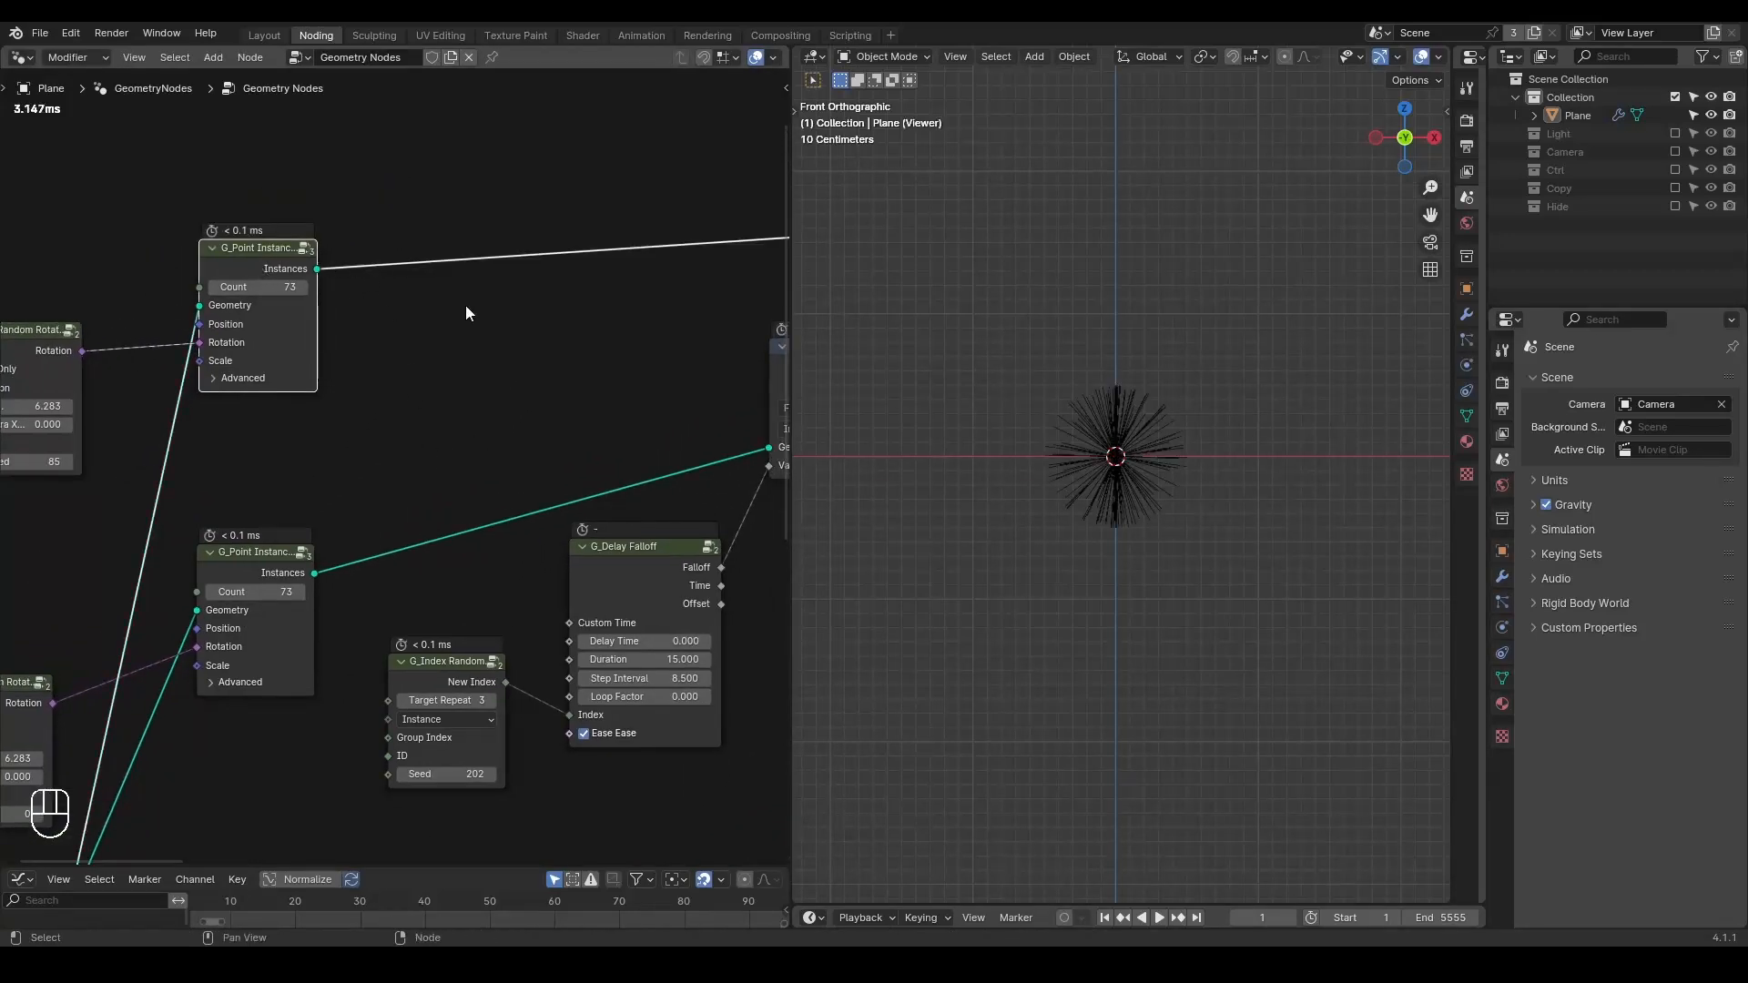
{"action": "scroll", "coordinate": [466, 304], "scroll_direction": "down", "scroll_amount": 1}
{"action": "middle_click_drag", "start_coordinate": [465, 304], "coordinate": [413, 297]}
- Duplicate the G_Curve Linear node, connect it to the new G_Point Instance's Geometry, and turn off Centered on the copy
{"action": "middle_click_drag", "start_coordinate": [271, 372], "coordinate": [572, 253]}
{"action": "left_click", "coordinate": [307, 719]}
{"action": "key", "text": "shift+d"}
{"action": "scroll", "coordinate": [319, 106], "scroll_direction": "up", "scroll_amount": 1}
{"action": "middle_click_drag", "start_coordinate": [415, 179], "coordinate": [361, 373]}
{"action": "scroll", "coordinate": [361, 373], "scroll_direction": "up", "scroll_amount": 2}
{"action": "left_click_drag", "start_coordinate": [324, 295], "coordinate": [460, 415]}
{"action": "left_click", "coordinate": [233, 314]}
{"action": "middle_click_drag", "start_coordinate": [1143, 428], "coordinate": [1077, 430], "text": "shift"}
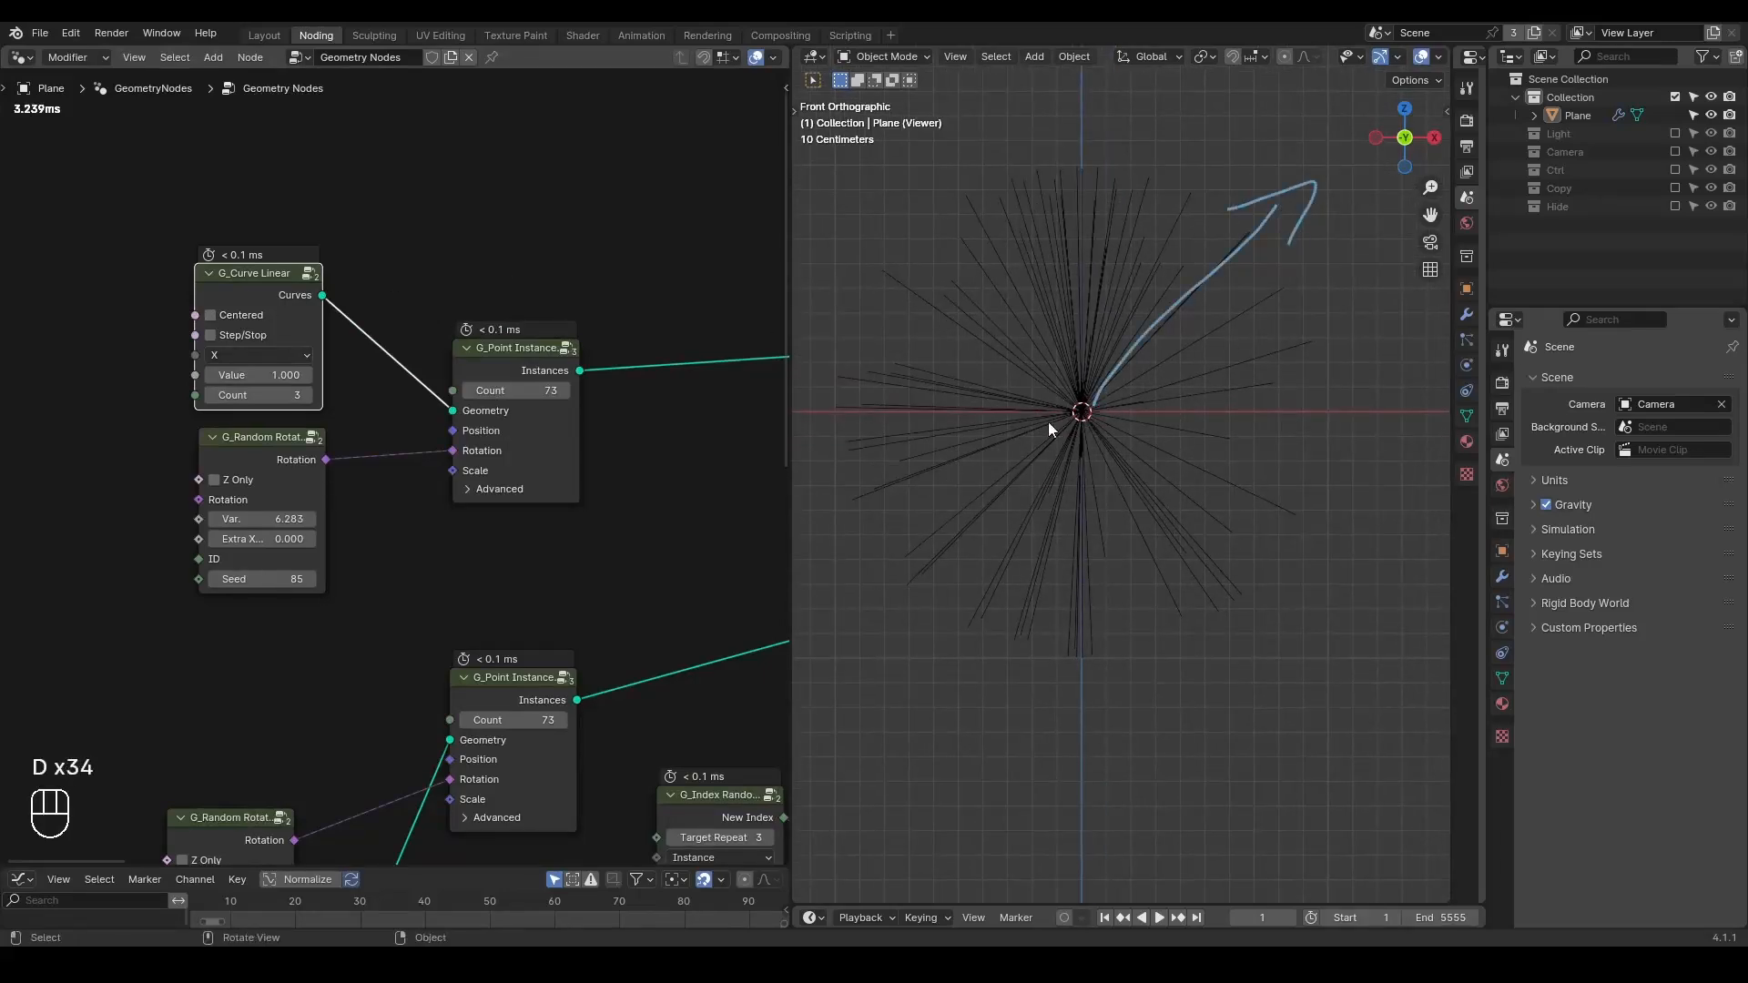
- Duplicate the Translate Instances node and insert the copy between the new G_Point Instance and the Viewer
{"action": "middle_click_drag", "start_coordinate": [448, 363], "coordinate": [191, 342]}
{"action": "scroll", "coordinate": [456, 302], "scroll_direction": "down", "scroll_amount": 8}
{"action": "middle_click_drag", "start_coordinate": [456, 303], "coordinate": [373, 138]}
{"action": "left_click", "coordinate": [693, 558]}
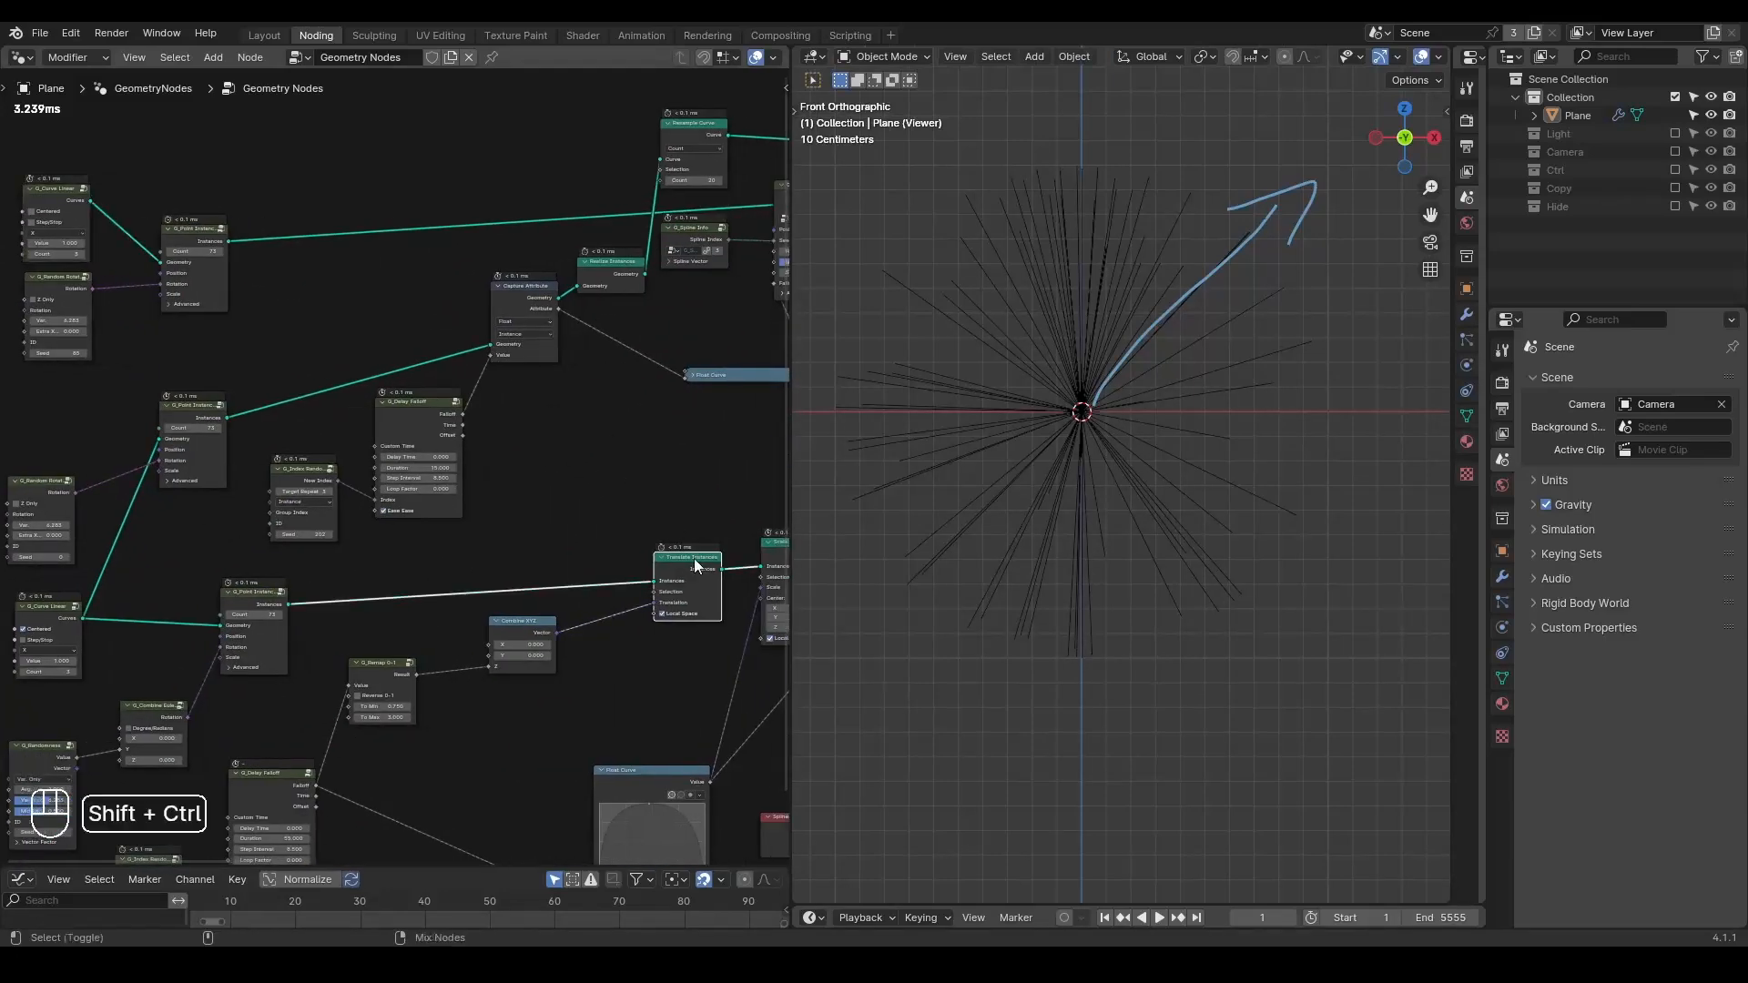
{"action": "key", "text": "ctrl+shift+d"}
{"action": "left_click", "coordinate": [543, 143]}
{"action": "scroll", "coordinate": [544, 178], "scroll_direction": "down", "scroll_amount": 4}
{"action": "middle_click_drag", "start_coordinate": [366, 247], "coordinate": [298, 261]}
{"action": "left_click_drag", "start_coordinate": [289, 221], "coordinate": [54, 376]}
{"action": "key", "text": "g"}
{"action": "left_click", "coordinate": [128, 121]}
{"action": "left_click_drag", "start_coordinate": [434, 236], "coordinate": [490, 94], "text": "alt"}
- Set the new Translate Instances node's Z translation to 0 m and try an X translation of about 0.69 m
{"action": "middle_click_drag", "start_coordinate": [481, 127], "coordinate": [415, 326]}
{"action": "scroll", "coordinate": [415, 326], "scroll_direction": "up", "scroll_amount": 4}
{"action": "scroll", "coordinate": [1010, 398], "scroll_direction": "down", "scroll_amount": 3}
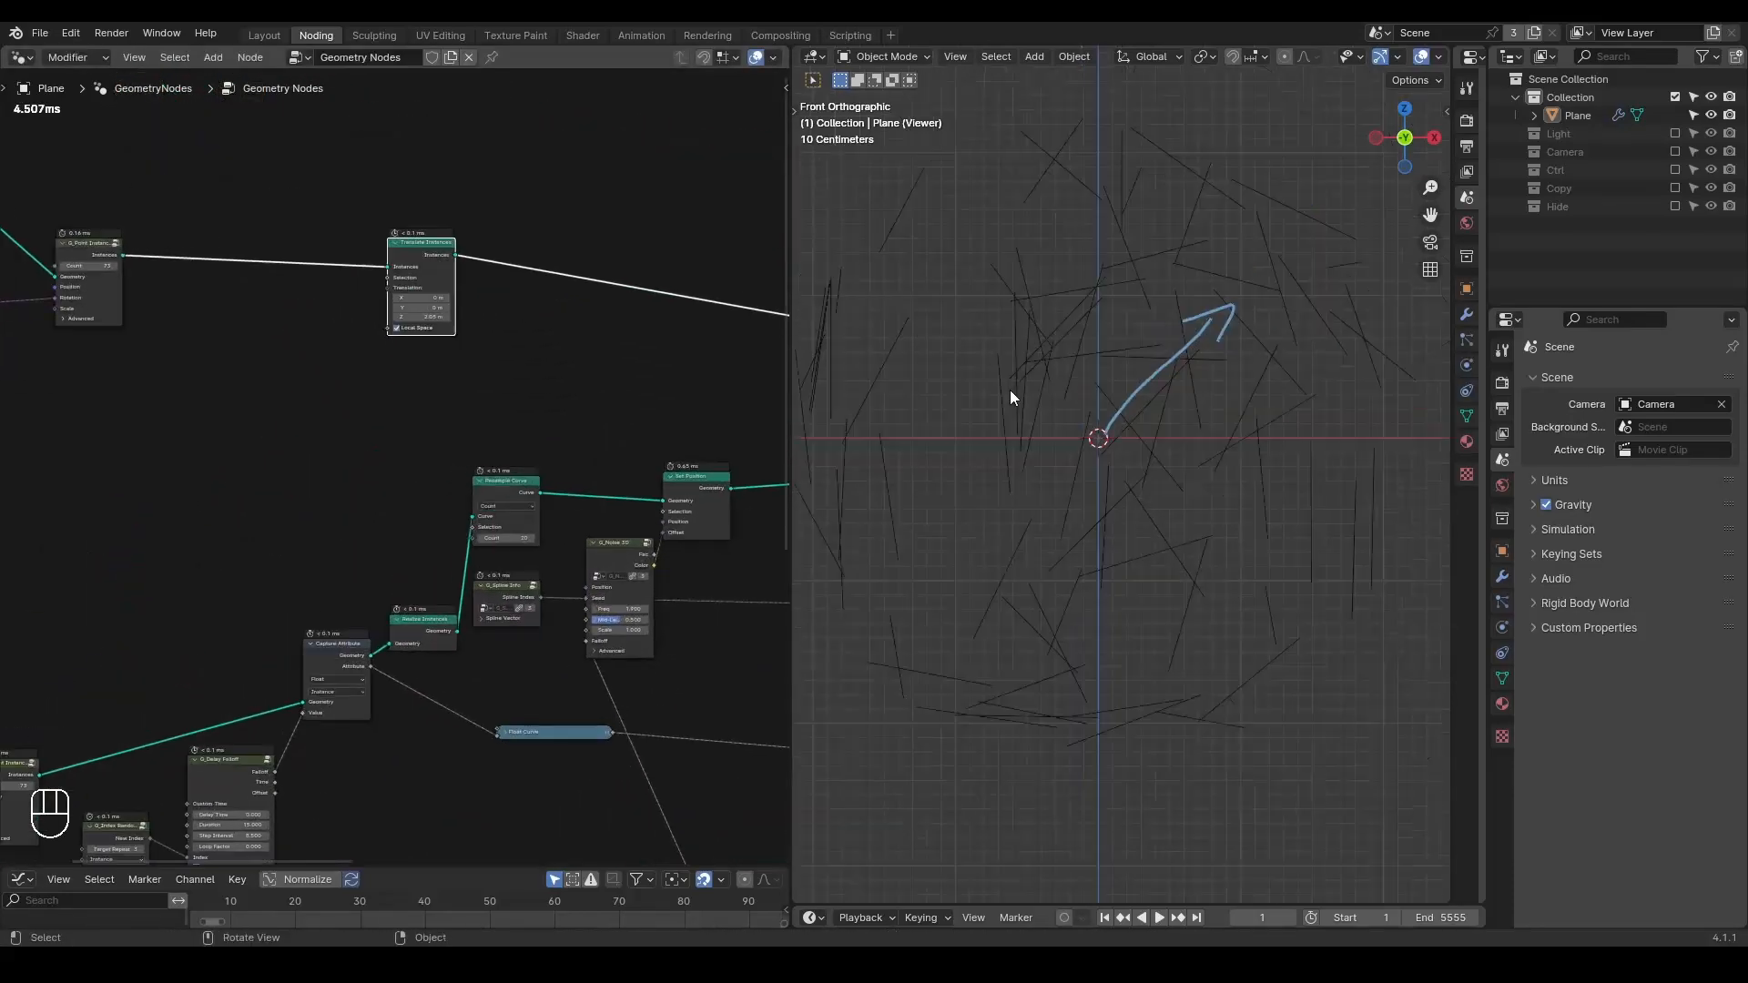
{"action": "left_click_drag", "start_coordinate": [432, 313], "coordinate": [438, 312], "text": "shift"}
{"action": "key", "text": "Return"}
{"action": "middle_click_drag", "start_coordinate": [408, 348], "coordinate": [612, 400]}
{"action": "scroll", "coordinate": [488, 381], "scroll_direction": "up", "scroll_amount": 3}
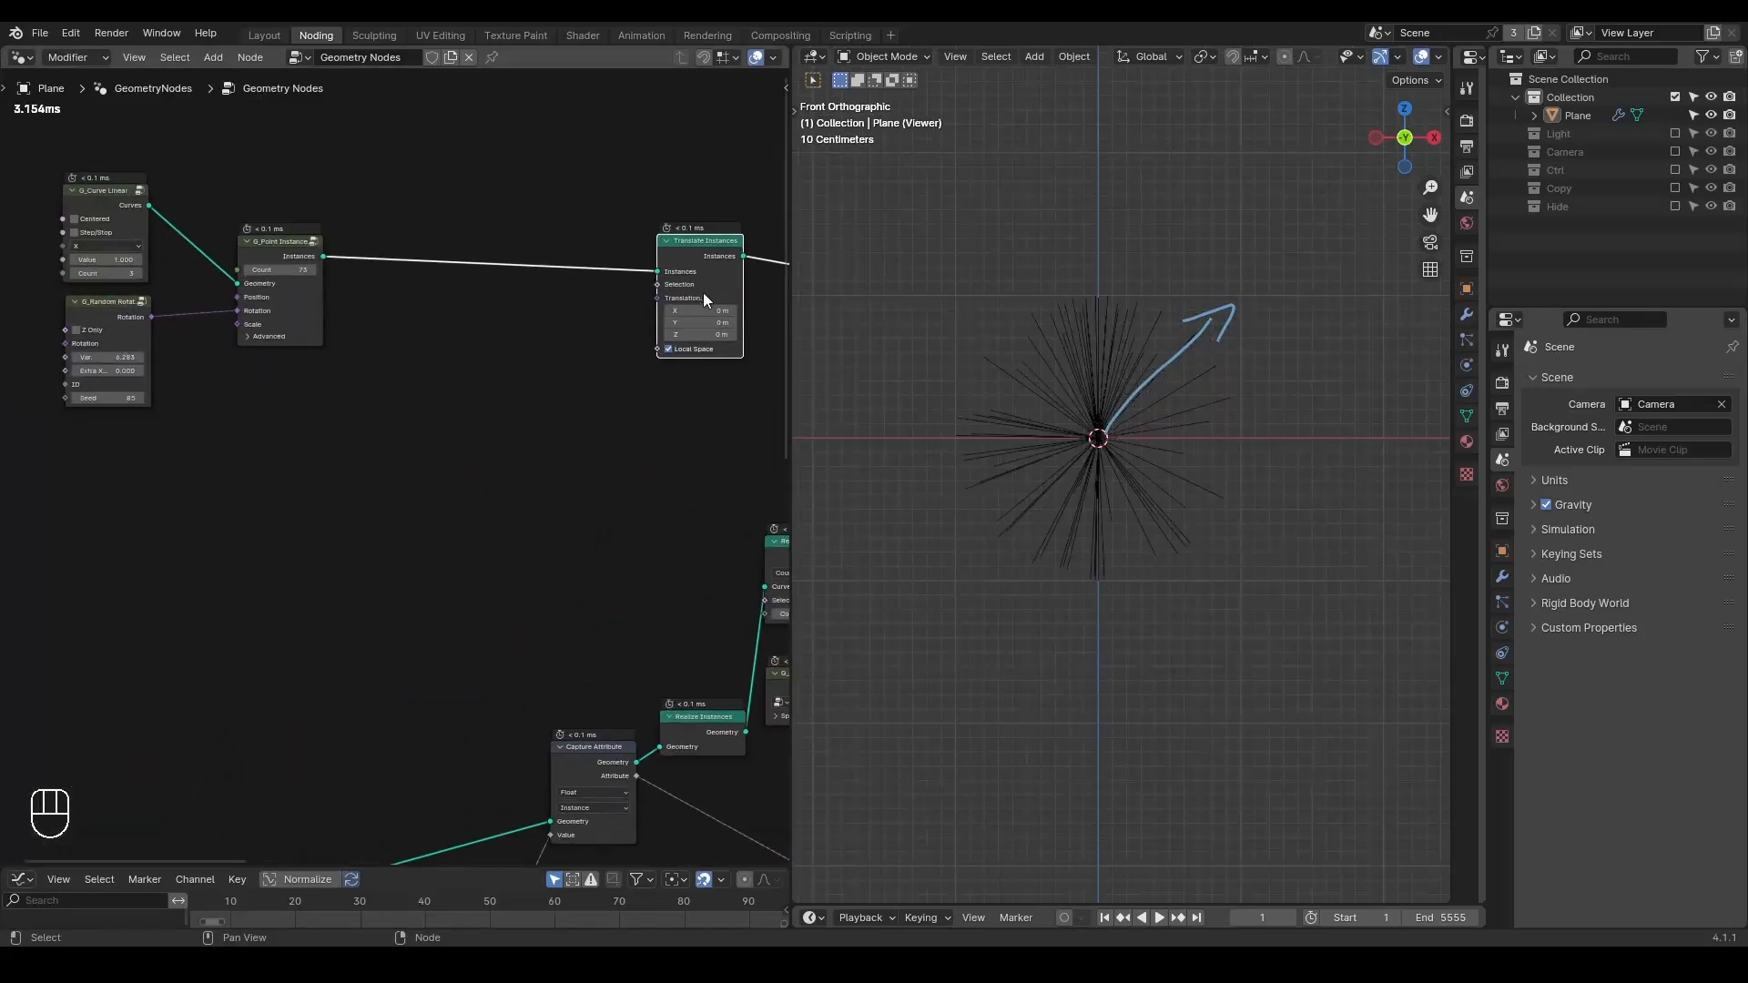
{"action": "left_click_drag", "start_coordinate": [701, 310], "coordinate": [704, 310], "text": "shift"}
- Add a G_Delay Falloff node to the new branch and drive its Index from an added G_Index Randomize node
{"action": "key", "text": "ctrl+a"}
{"action": "type", "text": "delay"}
{"action": "key", "text": "Return"}
{"action": "left_click", "coordinate": [478, 353]}
{"action": "scroll", "coordinate": [482, 380], "scroll_direction": "up", "scroll_amount": 6}
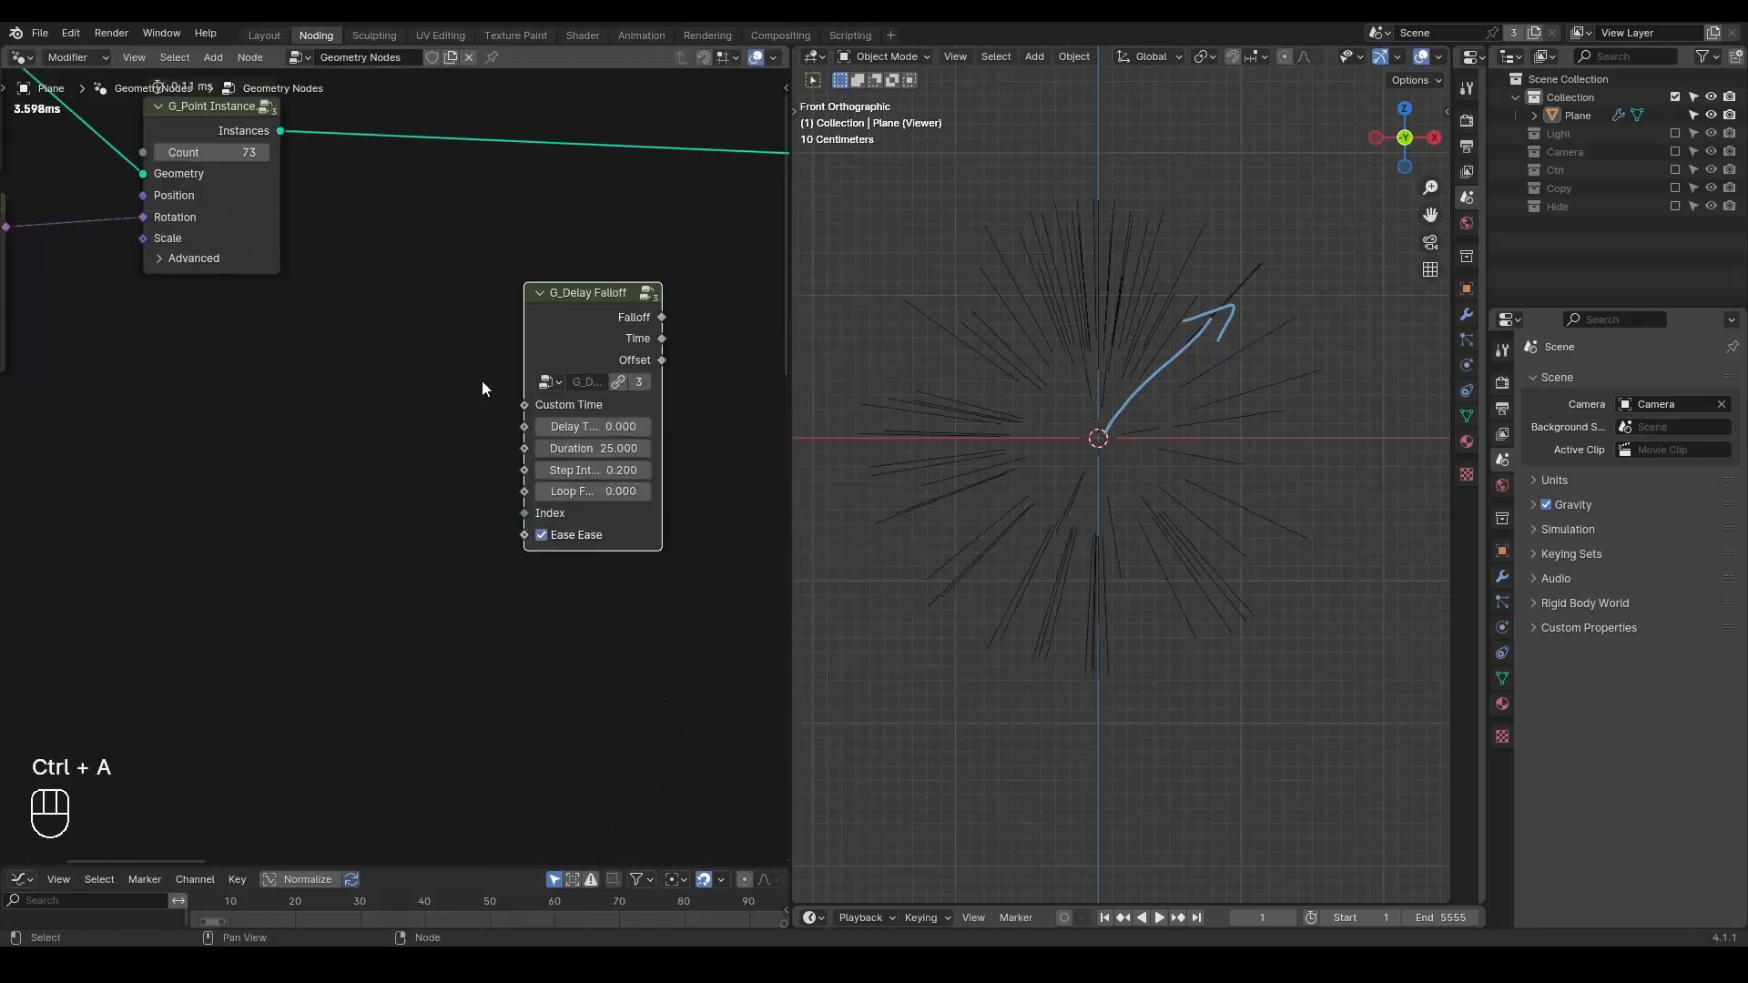
{"action": "key", "text": "ctrl+a"}
{"action": "type", "text": "index"}
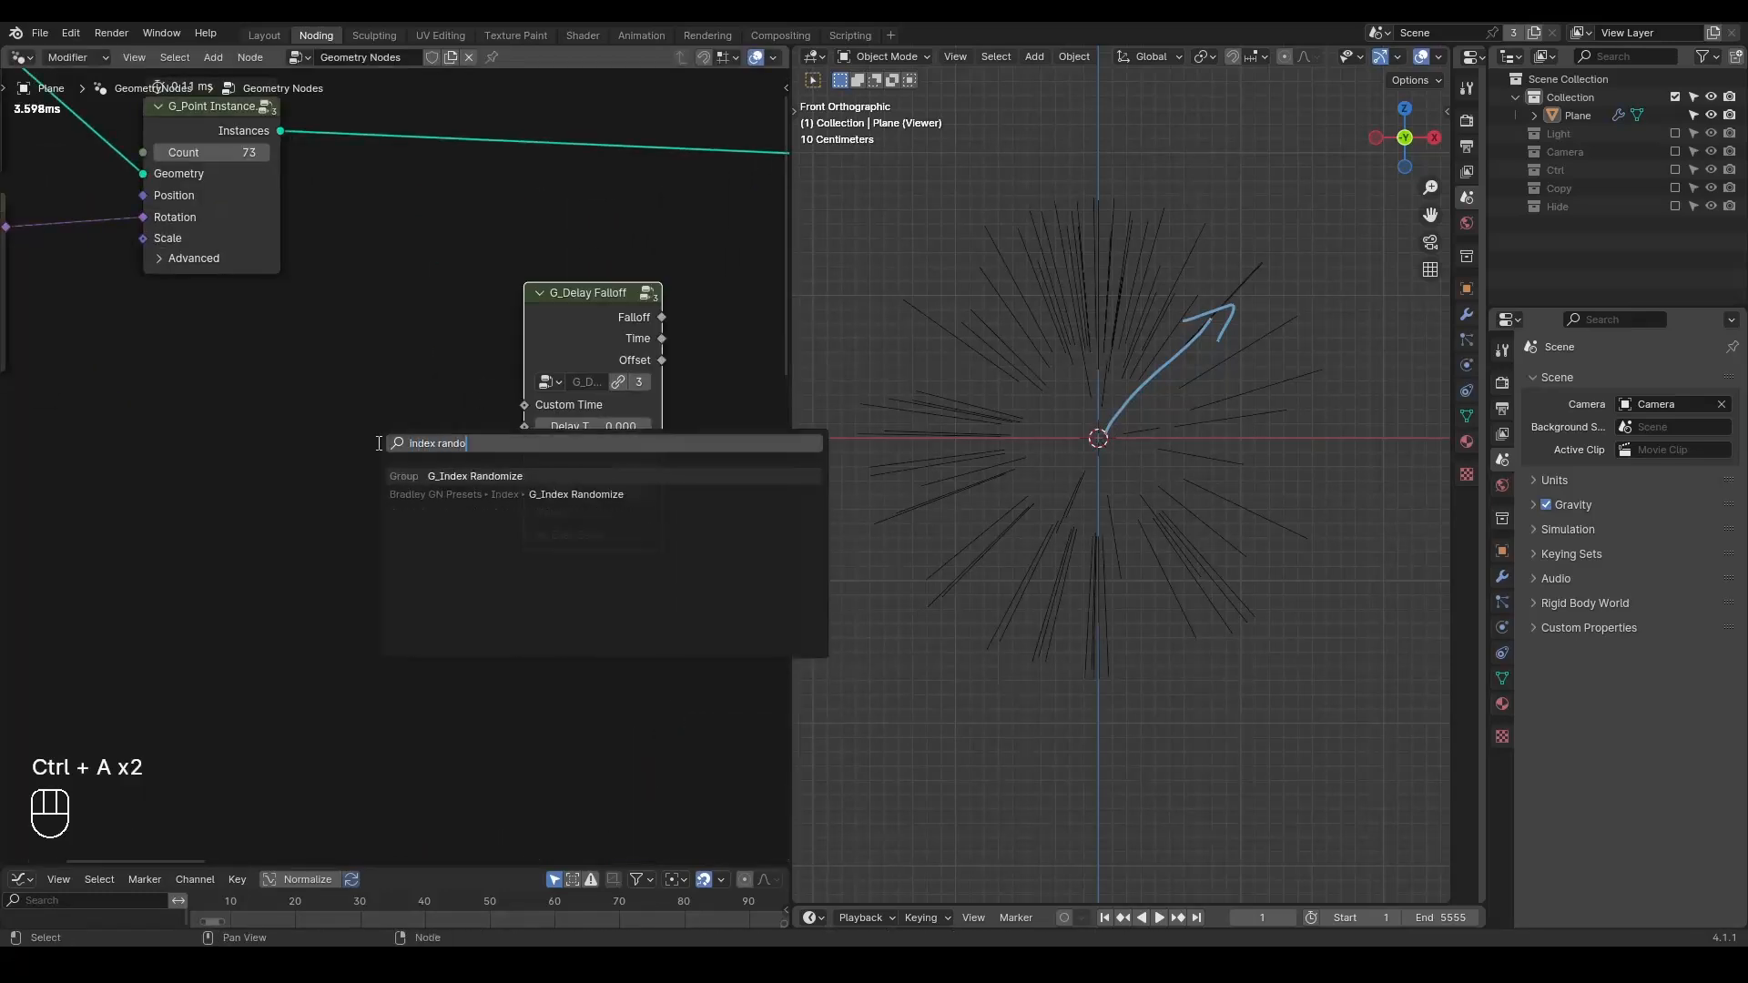
{"action": "key", "text": "Return"}
{"action": "left_click", "coordinate": [241, 430]}
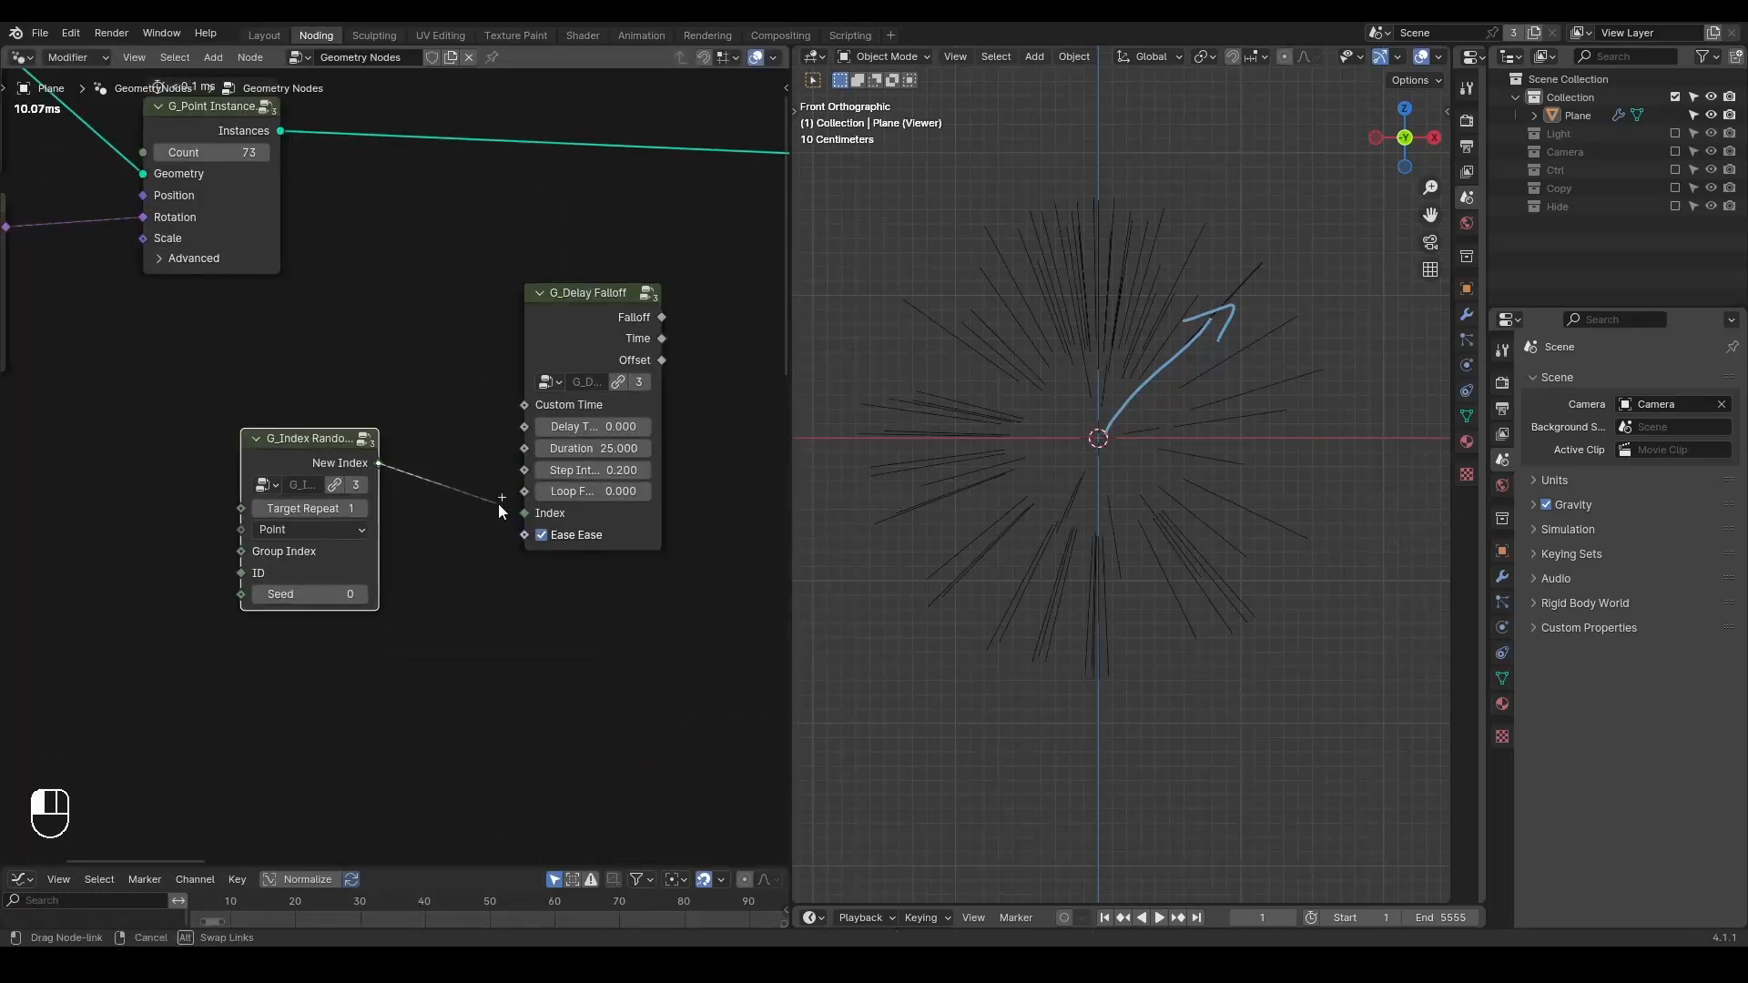
{"action": "middle_click_drag", "start_coordinate": [563, 339], "coordinate": [317, 430]}
- Add a Combine XYZ node that takes the Falloff as X and outputs its Vector to the new Translate Instances' Translation
{"action": "key", "text": "ctrl+a"}
{"action": "type", "text": "comb"}
{"action": "key", "text": "Return"}
{"action": "left_click", "coordinate": [470, 432]}
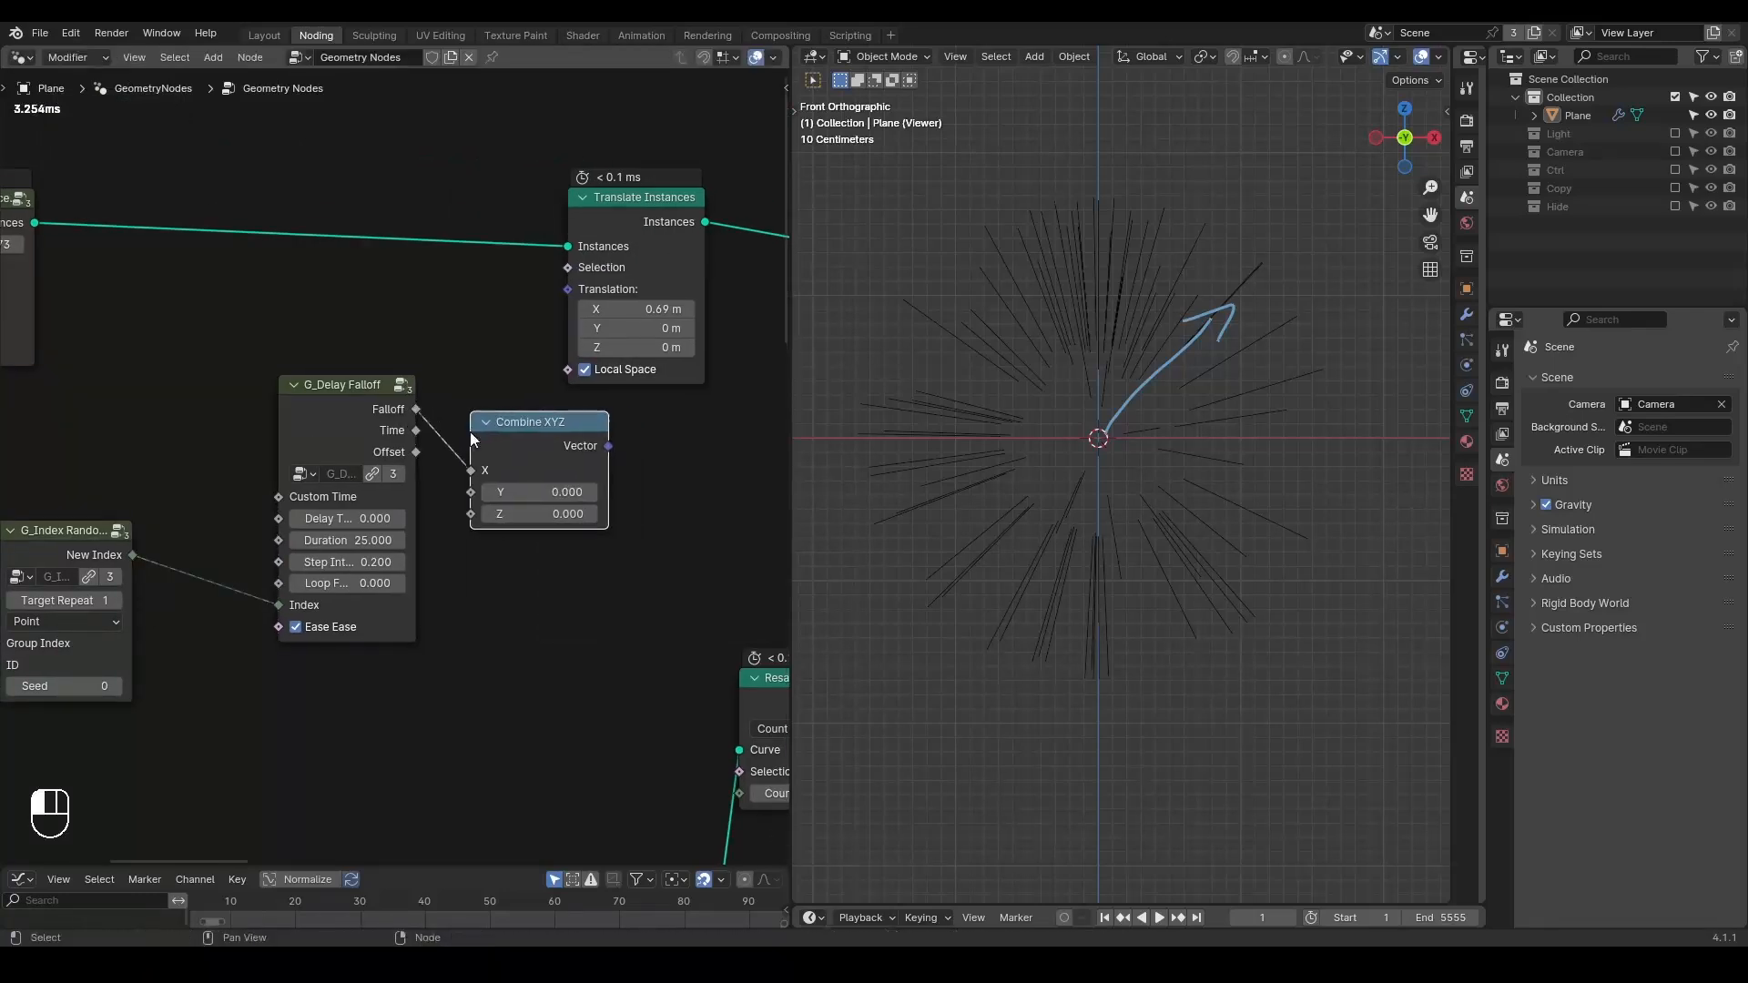
{"action": "left_click_drag", "start_coordinate": [596, 334], "coordinate": [570, 290]}
{"action": "left_click_drag", "start_coordinate": [651, 218], "coordinate": [809, 159]}
{"action": "left_click_drag", "start_coordinate": [559, 421], "coordinate": [685, 342]}
- Insert a G_Remap 0-1 node between the new G_Delay Falloff and Combine XYZ
{"action": "key", "text": "ctrl+a"}
{"action": "type", "text": "remap"}
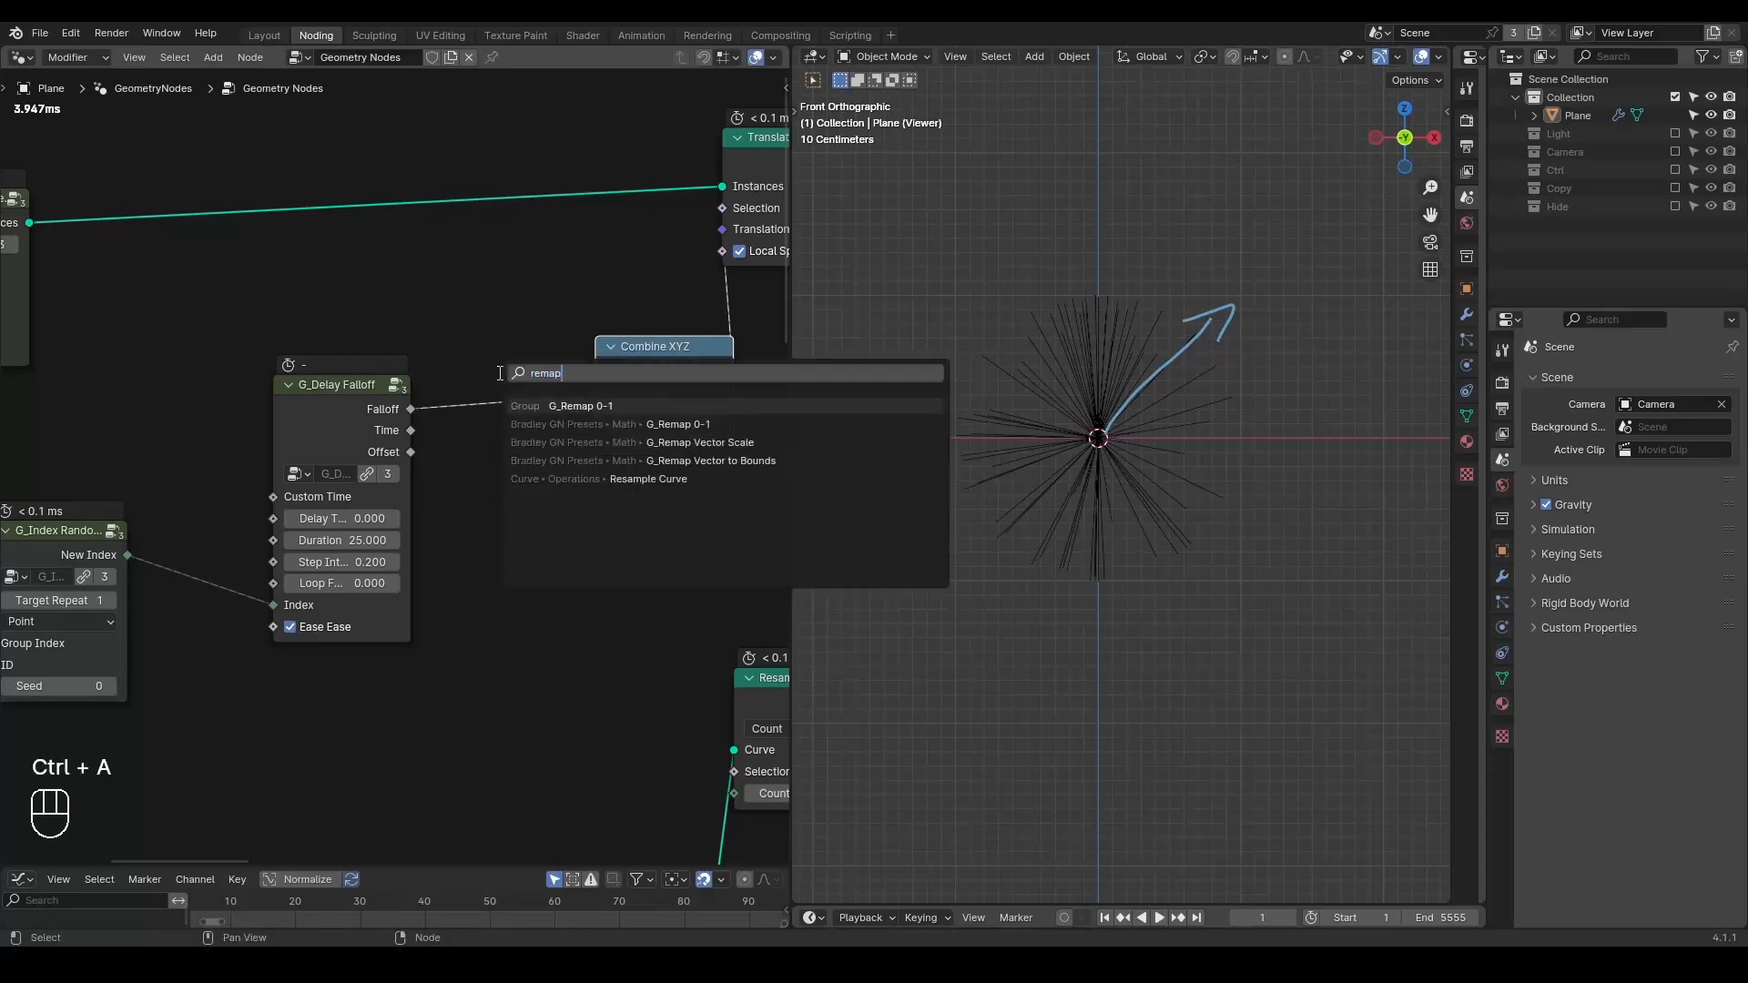
{"action": "key", "text": "Return"}
{"action": "left_click", "coordinate": [455, 355]}
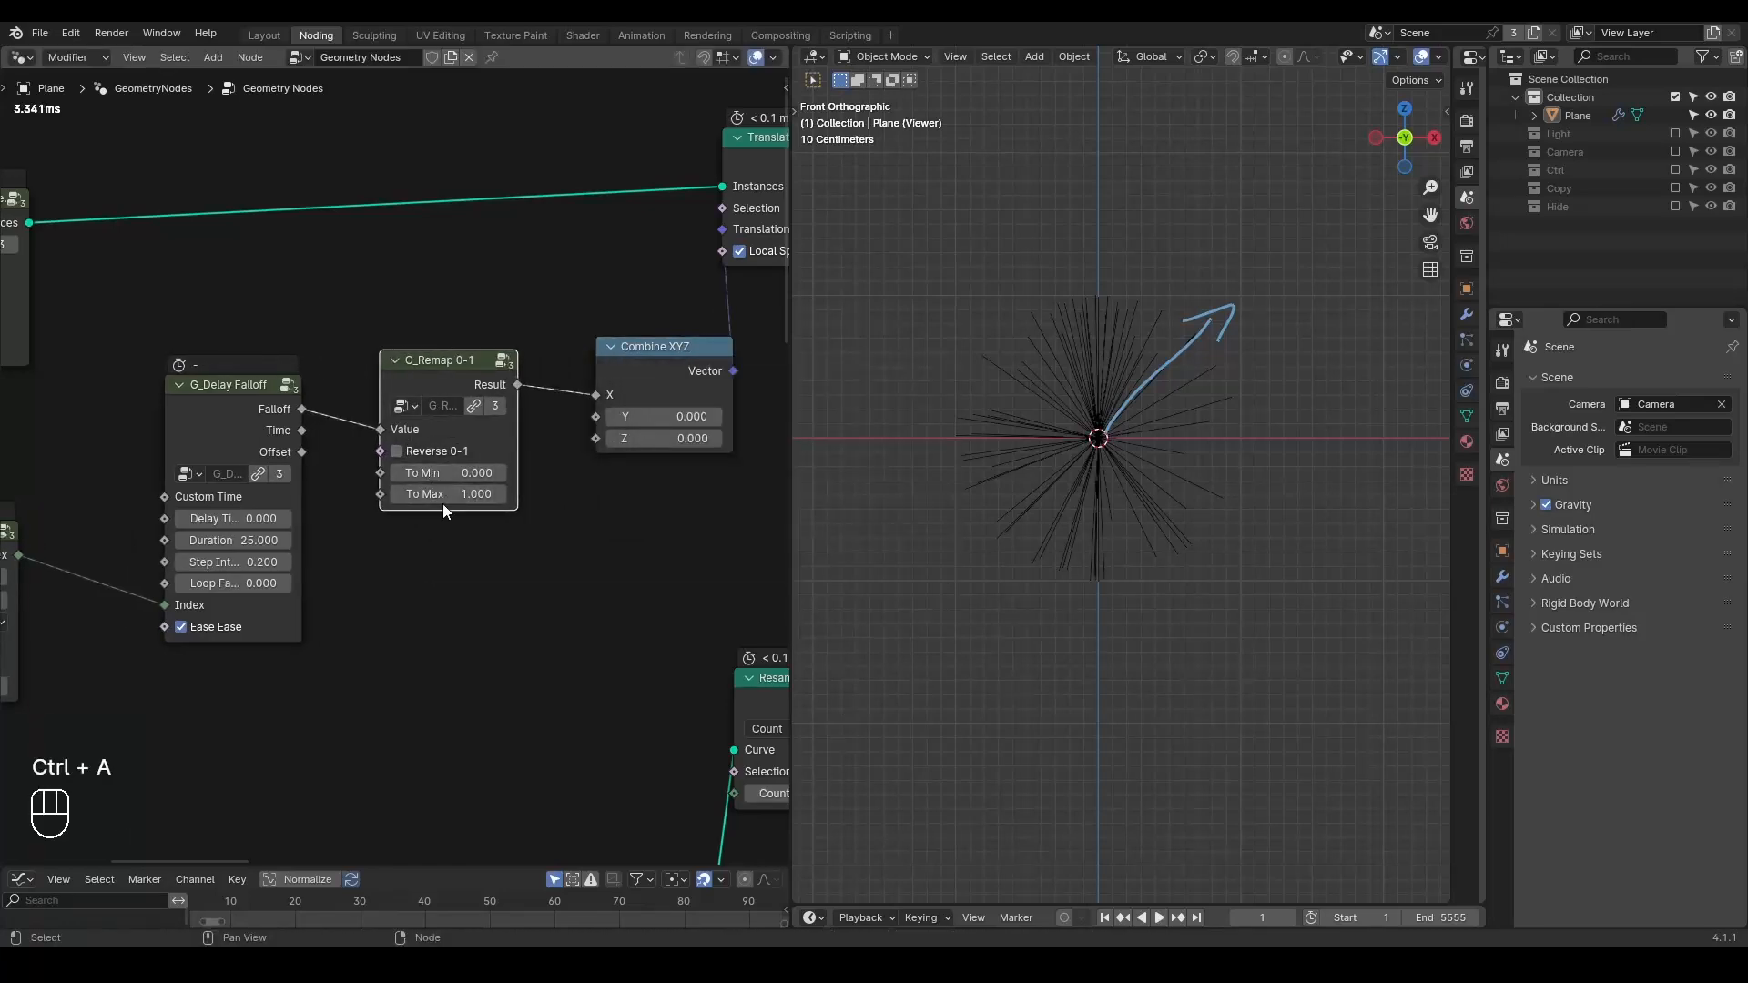
{"action": "scroll", "coordinate": [532, 549], "scroll_direction": "down", "scroll_amount": 4}
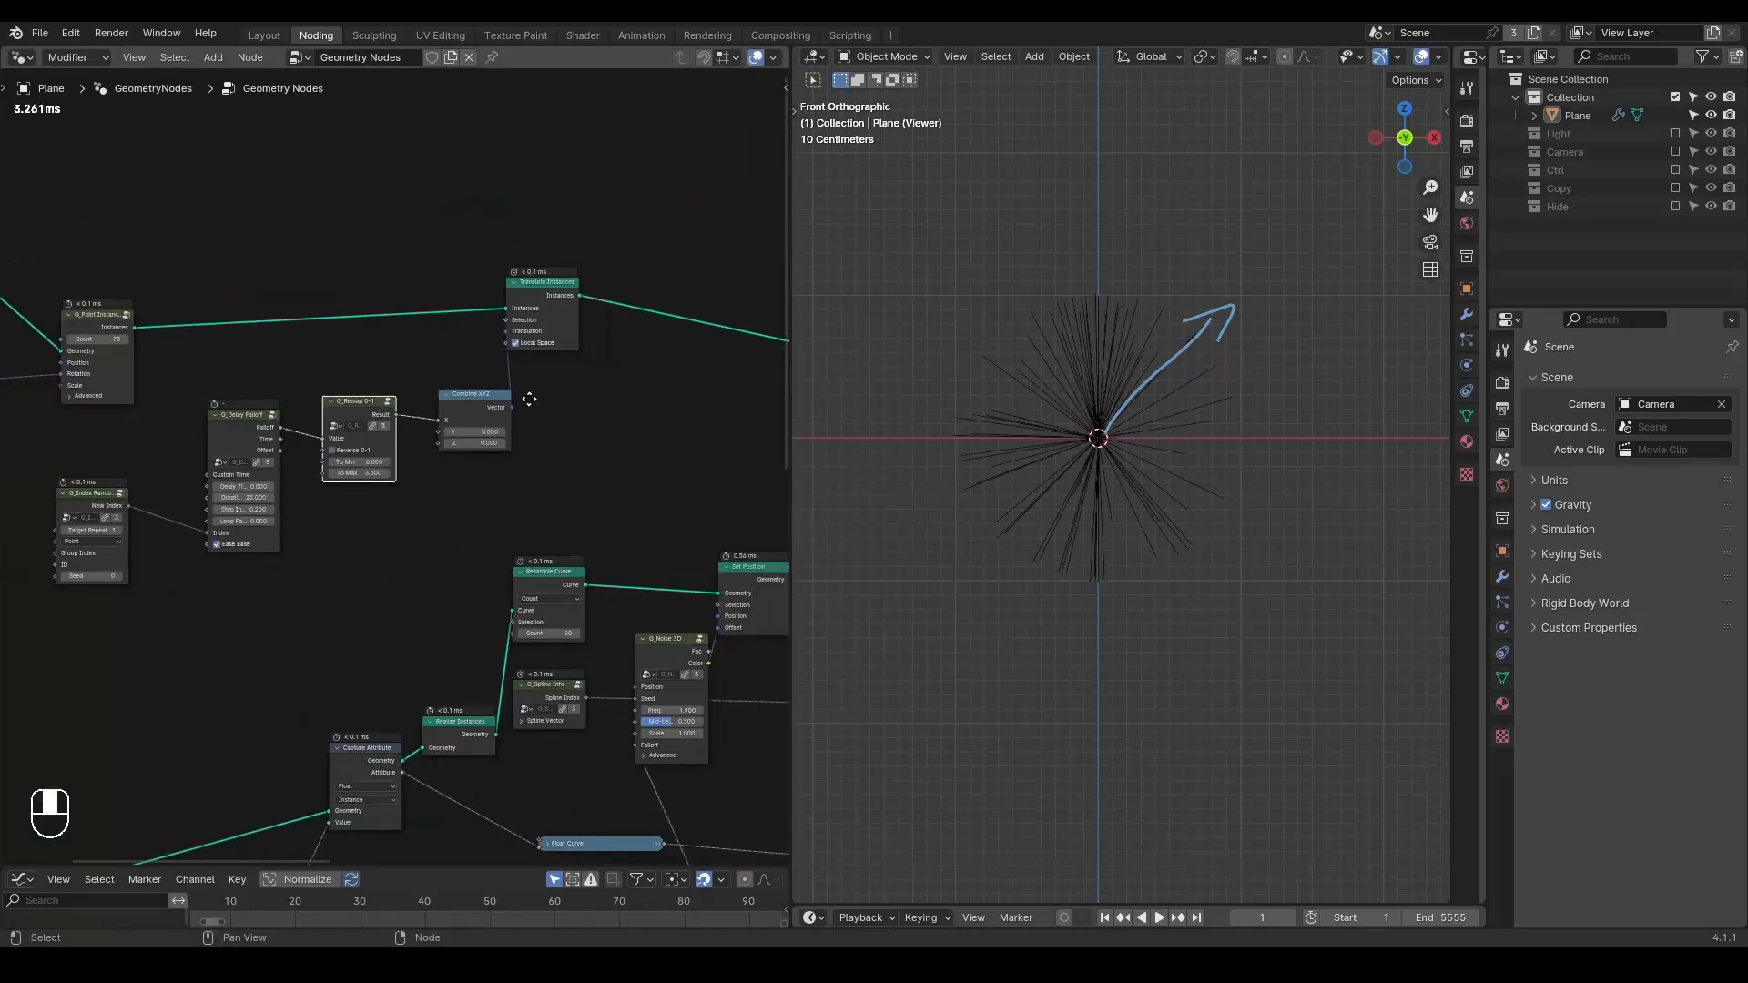
- Insert Realize Instances and Set Position nodes after the new Translate Instances node
{"action": "key", "text": "ctrl+a"}
{"action": "type", "text": "realize"}
{"action": "key", "text": "Return"}
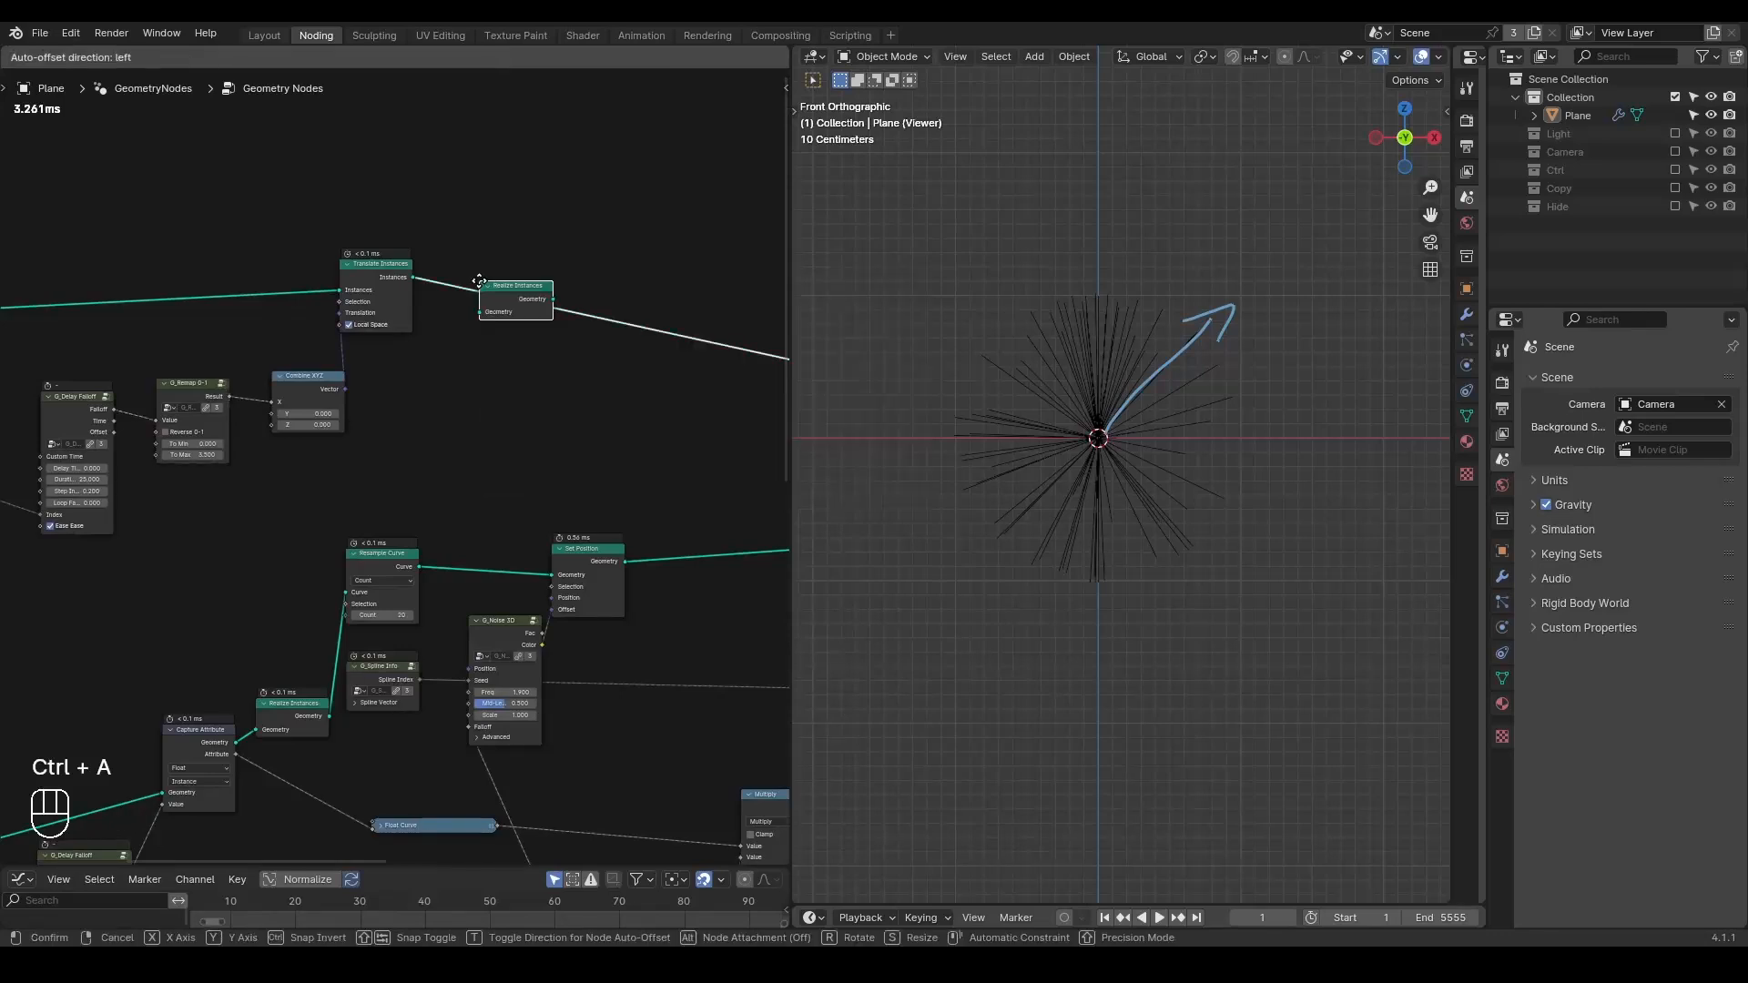
{"action": "left_click", "coordinate": [473, 276]}
{"action": "key", "text": "ctrl+a"}
{"action": "type", "text": "set pos"}
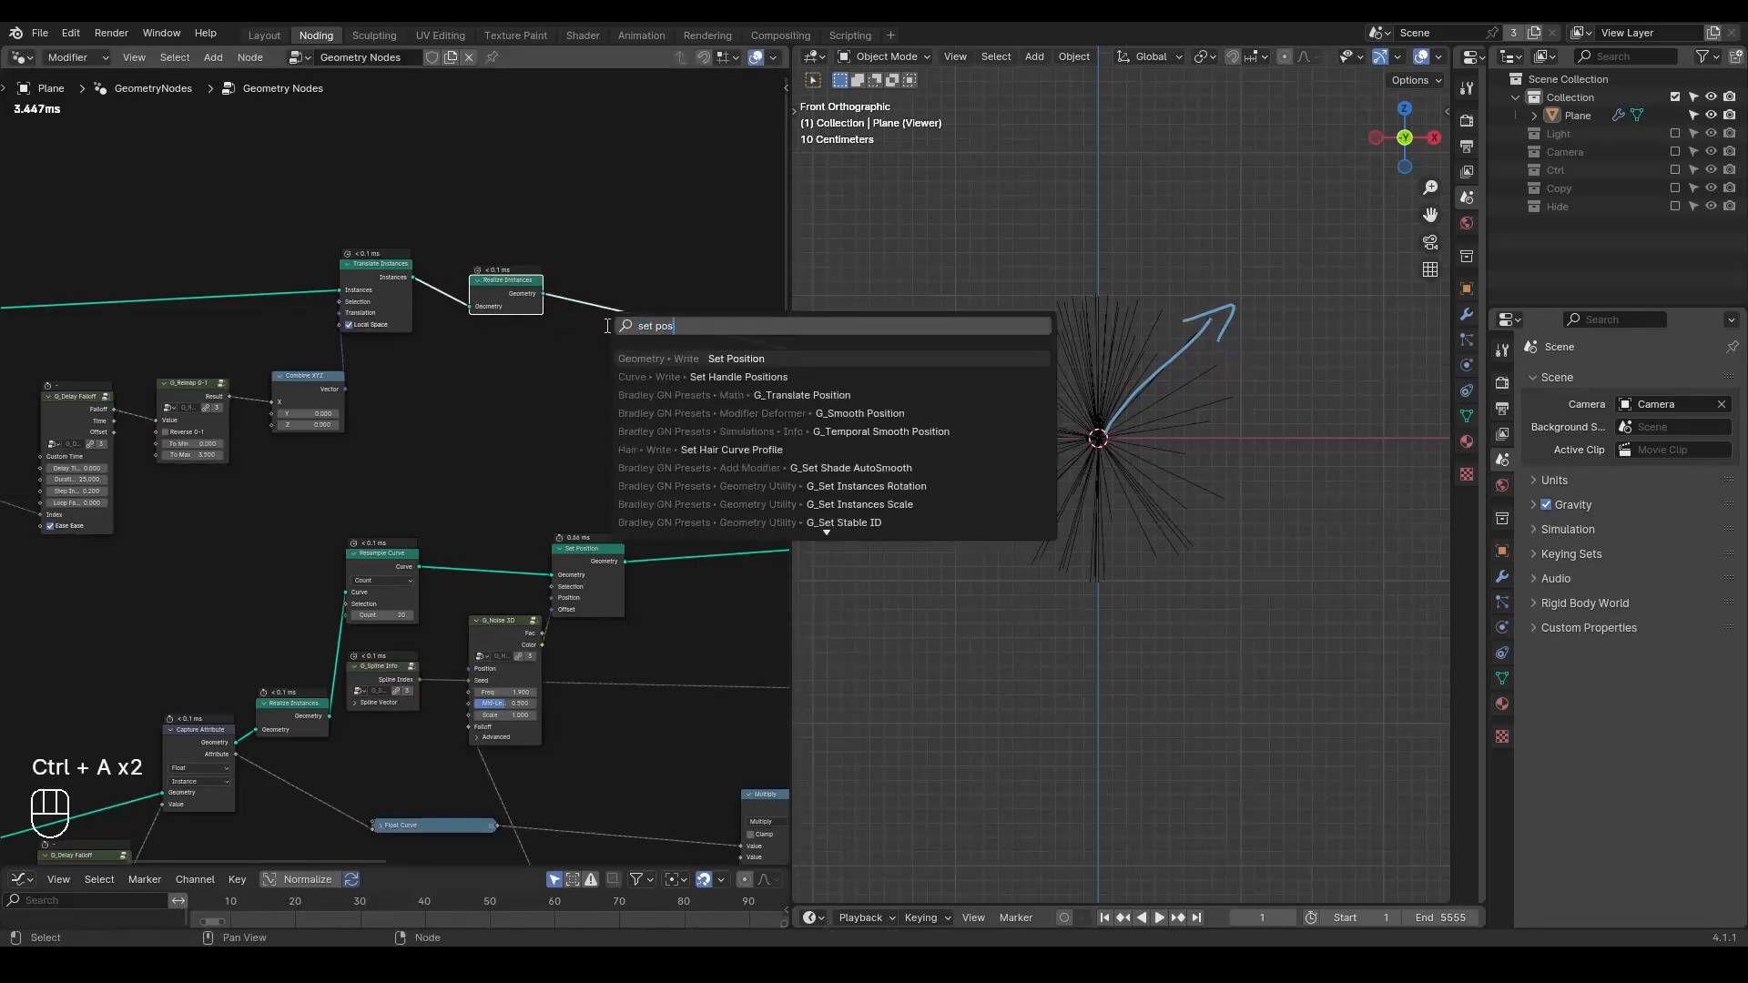
{"action": "key", "text": "Return"}
{"action": "left_click", "coordinate": [645, 270]}
{"action": "middle_click_drag", "start_coordinate": [675, 362], "coordinate": [327, 325]}
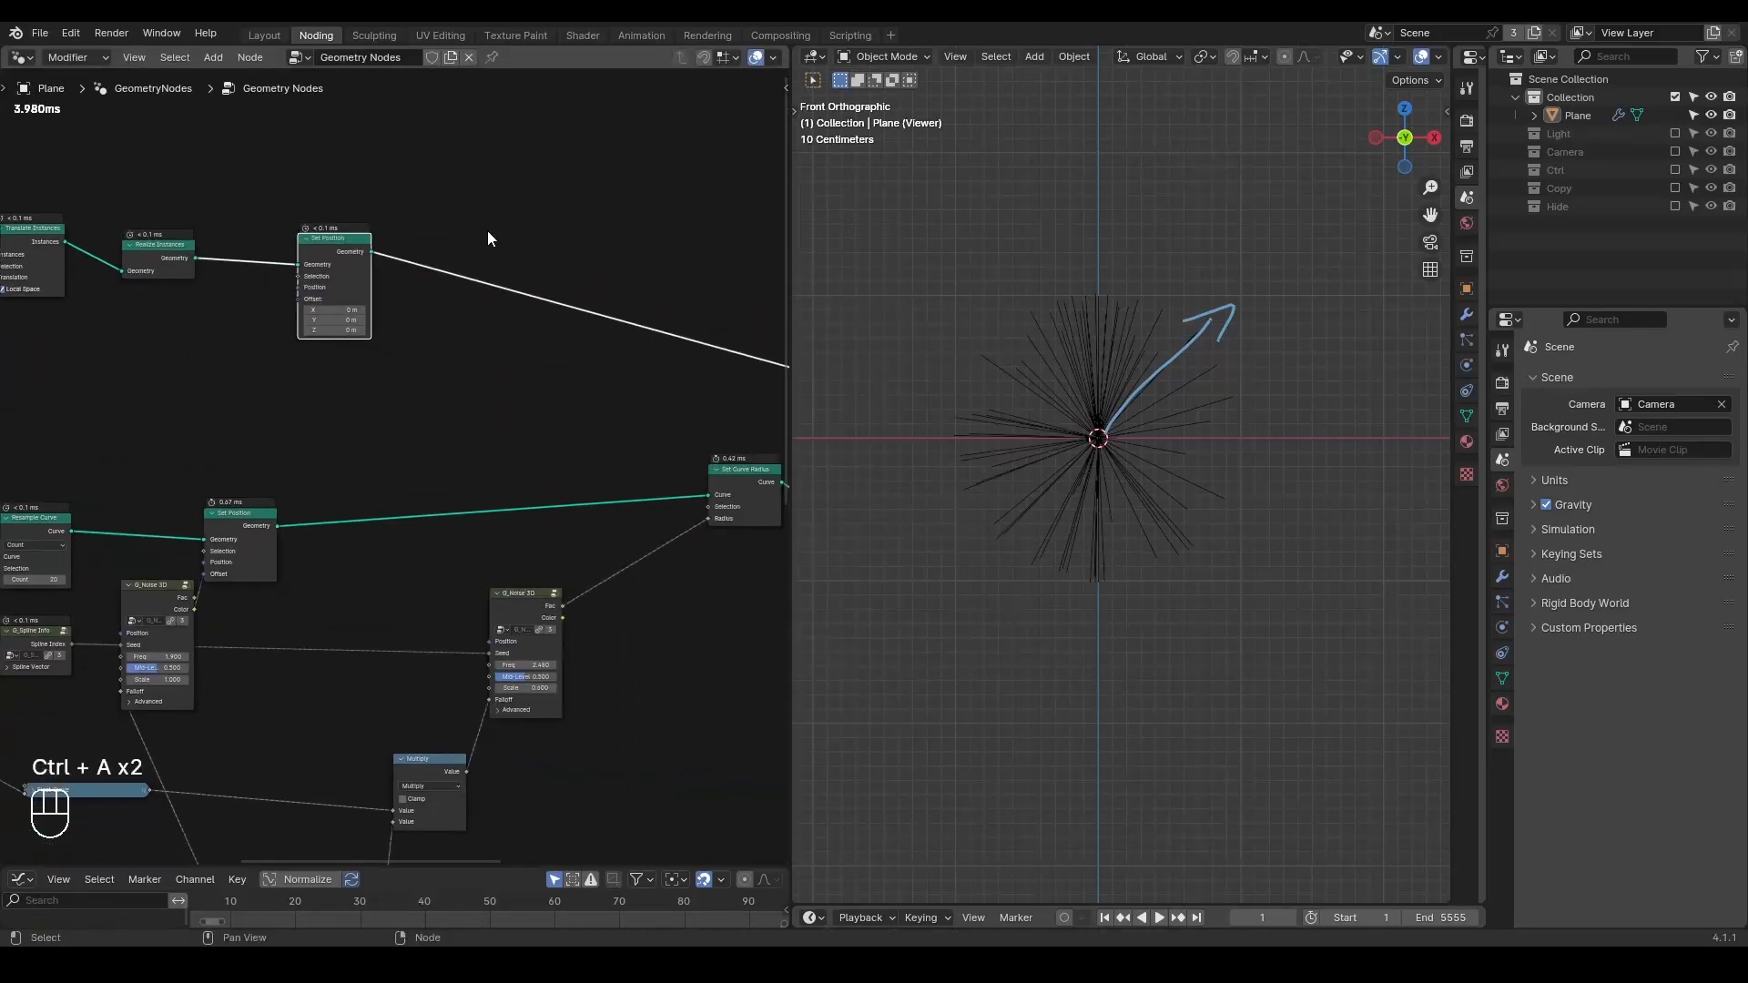
- Insert a Set Curve Radius node after the new branch's Set Position
{"action": "key", "text": "ctrl+a"}
{"action": "type", "text": "set curve ra"}
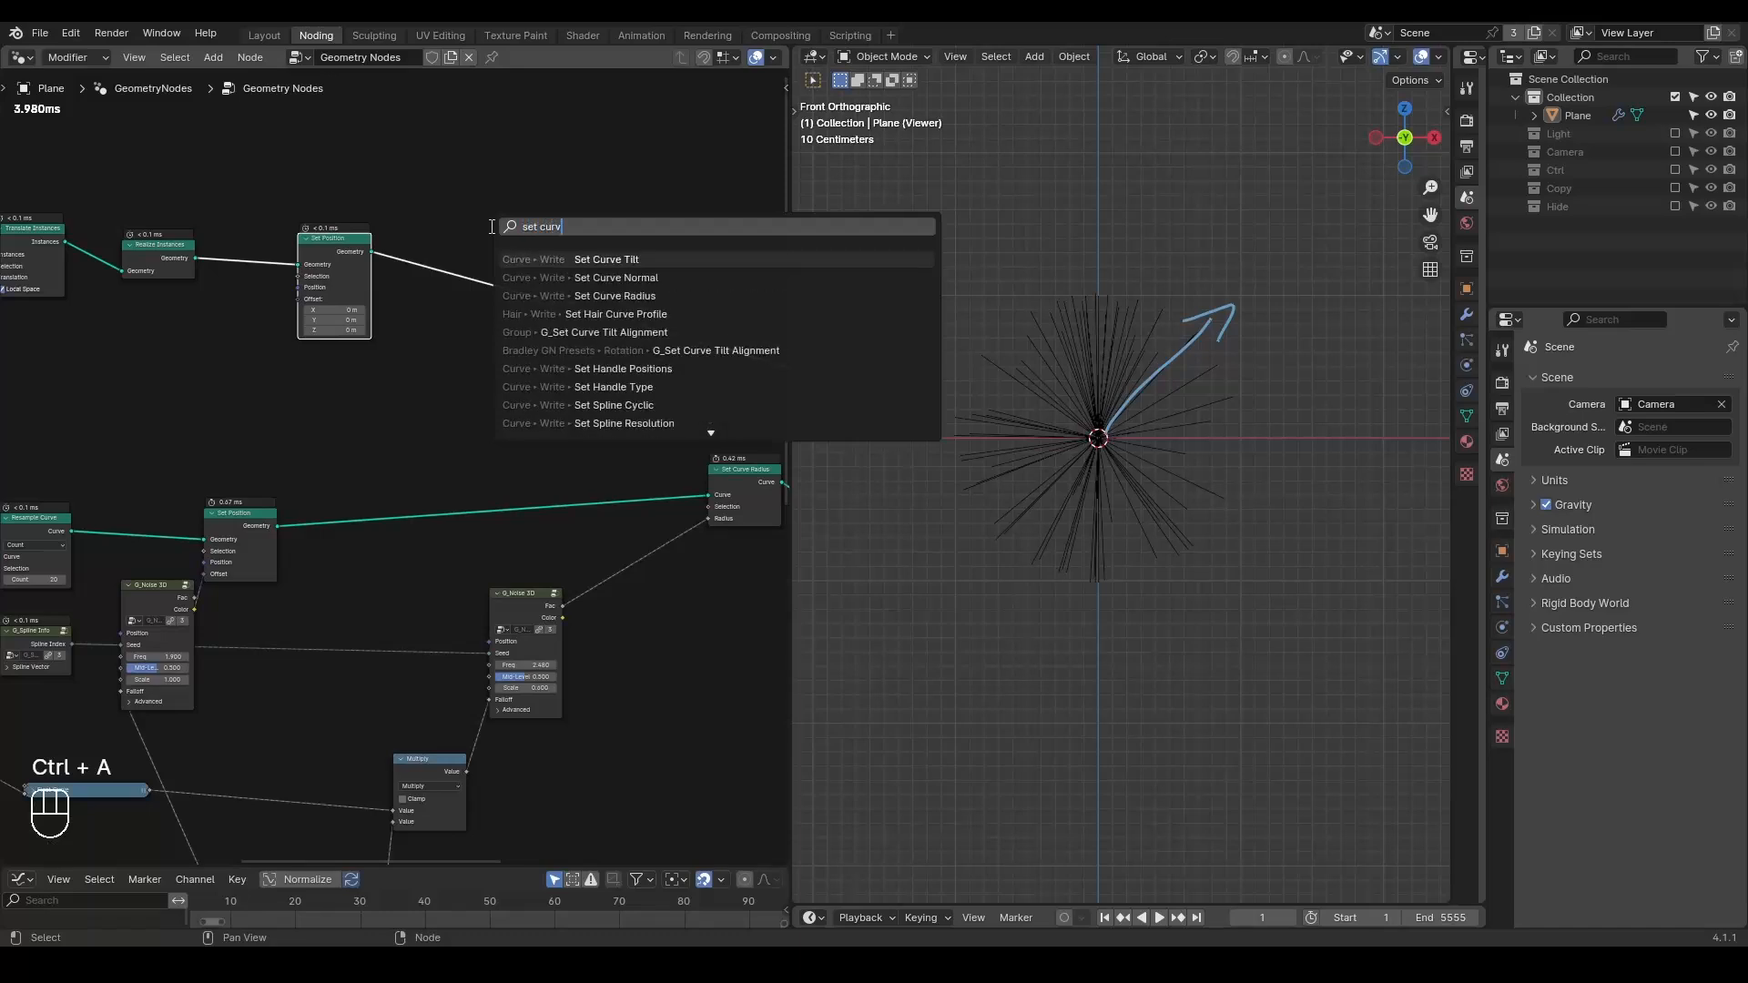
{"action": "key", "text": "Return"}
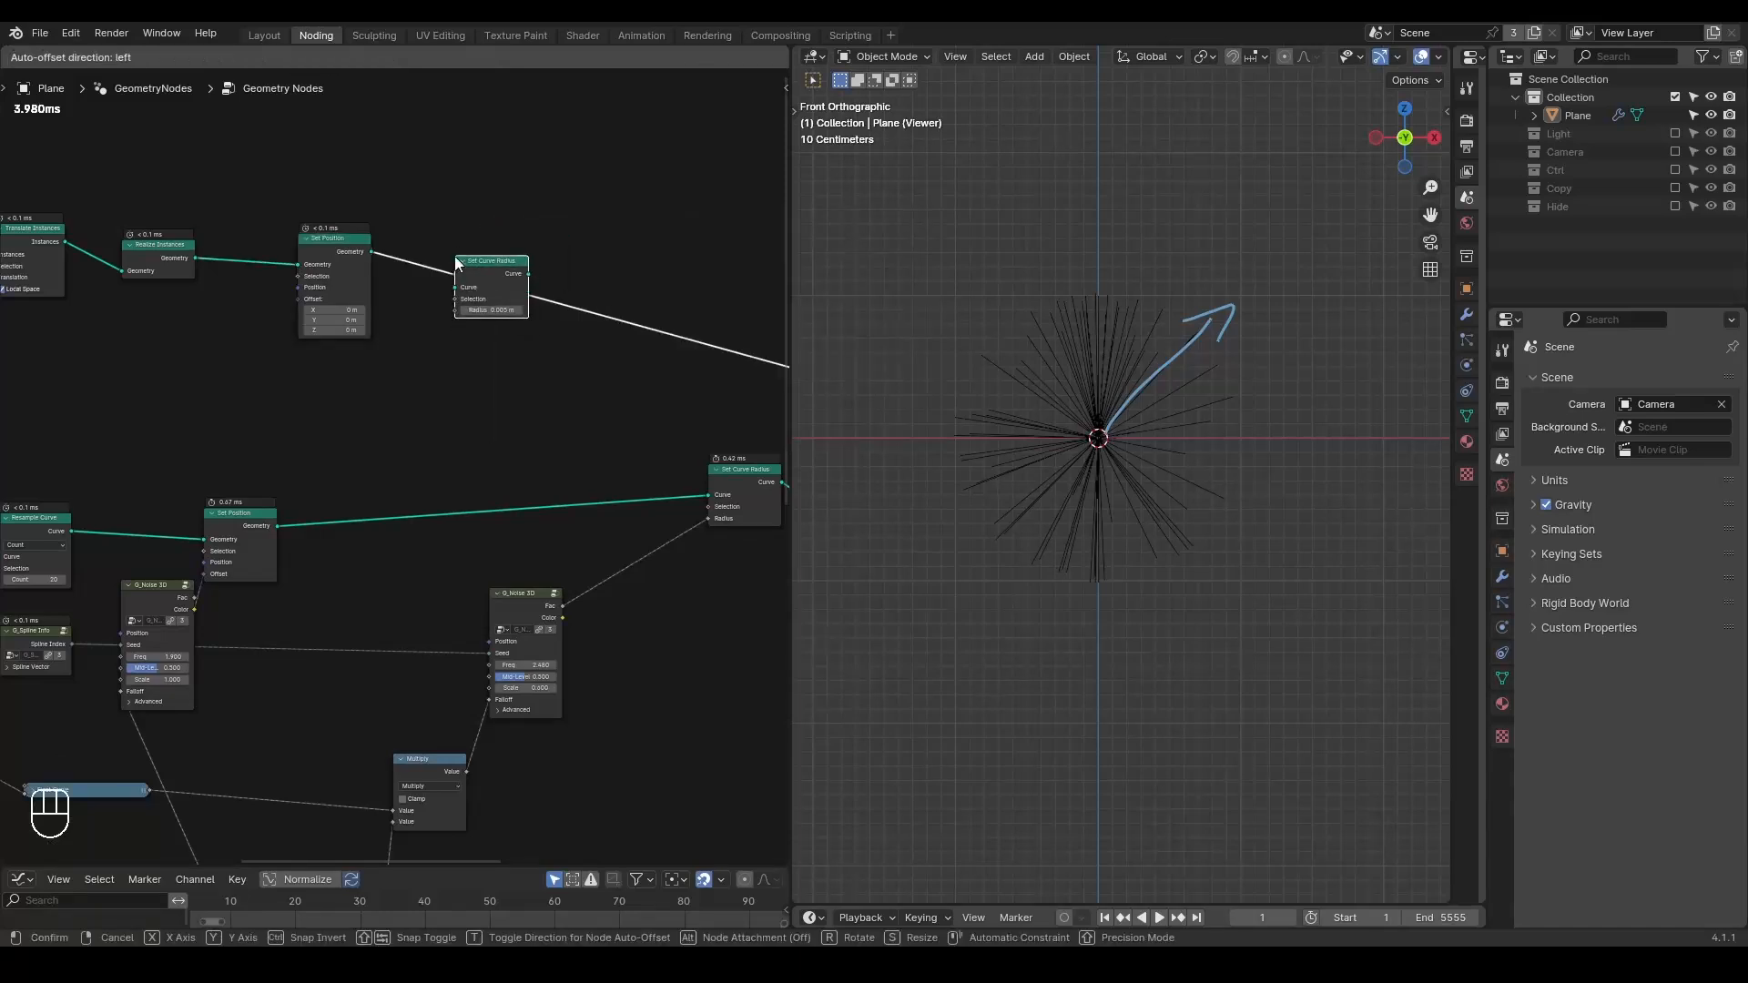
{"action": "left_click", "coordinate": [455, 255]}
- Space out the middle branch's nodes and duplicate its position G_Noise 3D with links below the new Set Position
{"action": "middle_click_drag", "start_coordinate": [253, 442], "coordinate": [534, 293]}
{"action": "scroll", "coordinate": [533, 293], "scroll_direction": "down", "scroll_amount": 4}
{"action": "middle_click_drag", "start_coordinate": [469, 496], "coordinate": [308, 451]}
{"action": "left_click_drag", "start_coordinate": [280, 401], "coordinate": [297, 442]}
{"action": "left_click_drag", "start_coordinate": [346, 343], "coordinate": [443, 351]}
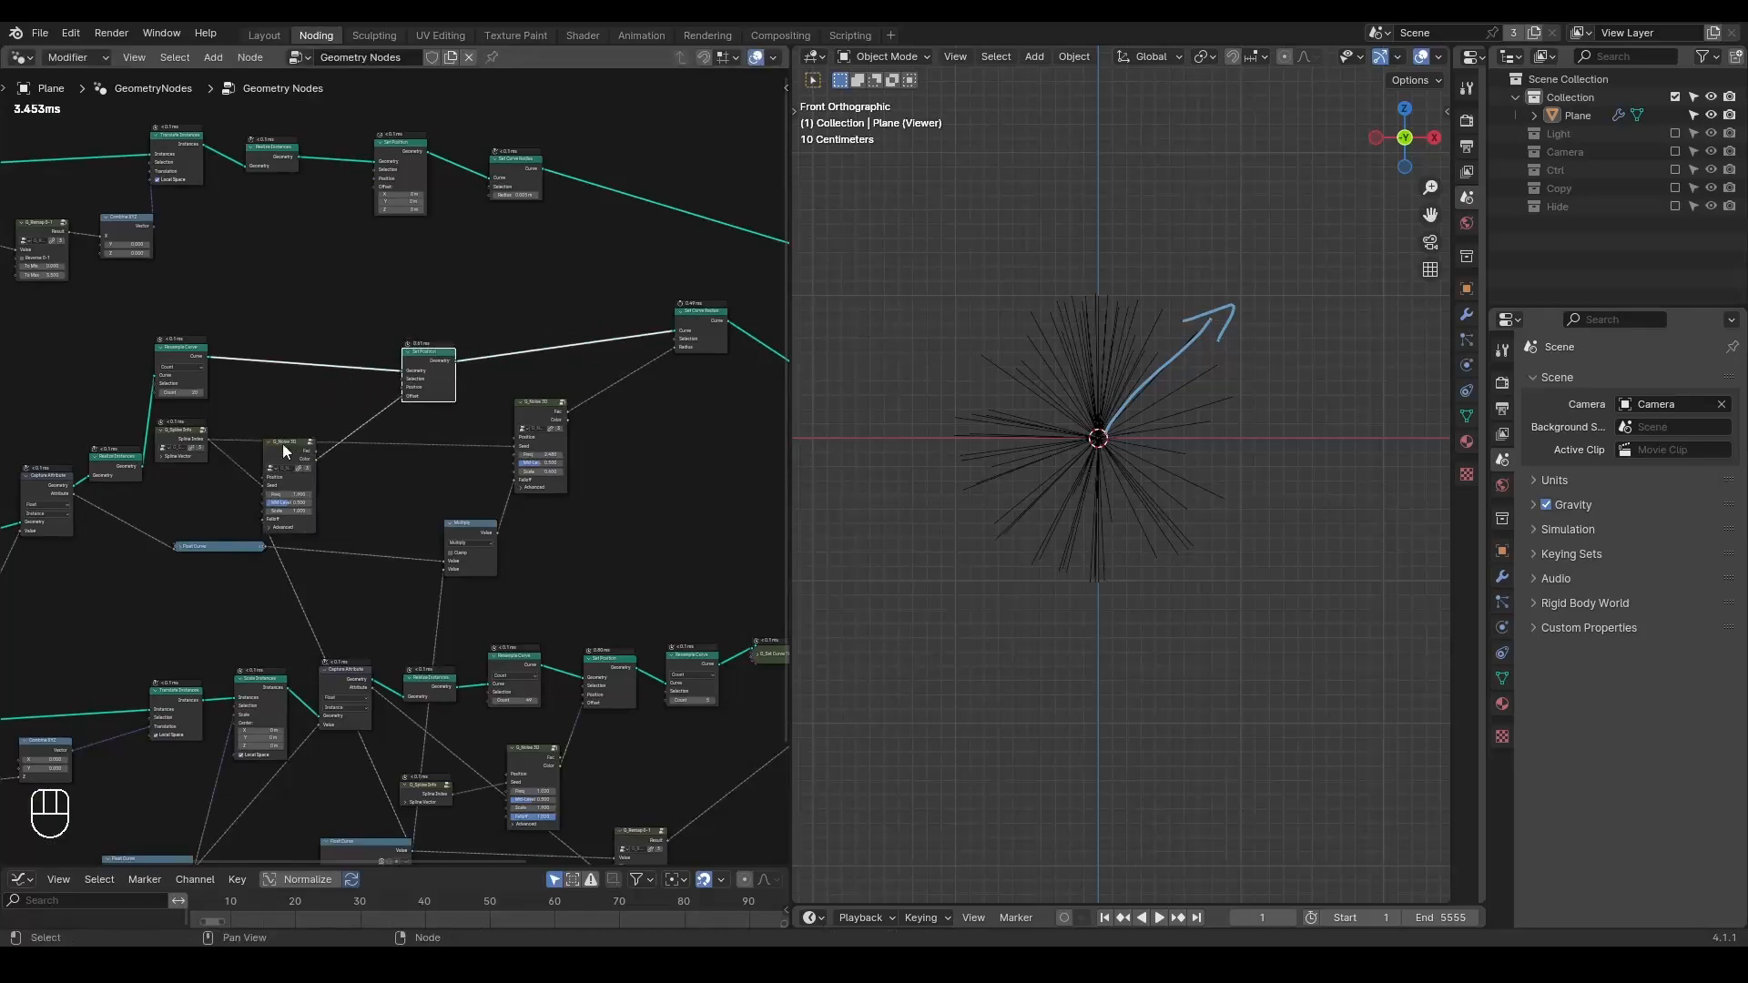
{"action": "left_click_drag", "start_coordinate": [282, 445], "coordinate": [348, 427]}
{"action": "key", "text": "shift+ctrl+d"}
{"action": "left_click", "coordinate": [354, 250]}
- Duplicate the middle branch's radius G_Noise 3D with its links and place it below the new Set Curve Radius
{"action": "left_click", "coordinate": [553, 407]}
{"action": "key", "text": "shift+ctrl+d"}
{"action": "left_click", "coordinate": [484, 229]}
{"action": "middle_click_drag", "start_coordinate": [545, 327], "coordinate": [576, 467]}
{"action": "scroll", "coordinate": [521, 472], "scroll_direction": "up", "scroll_amount": 5}
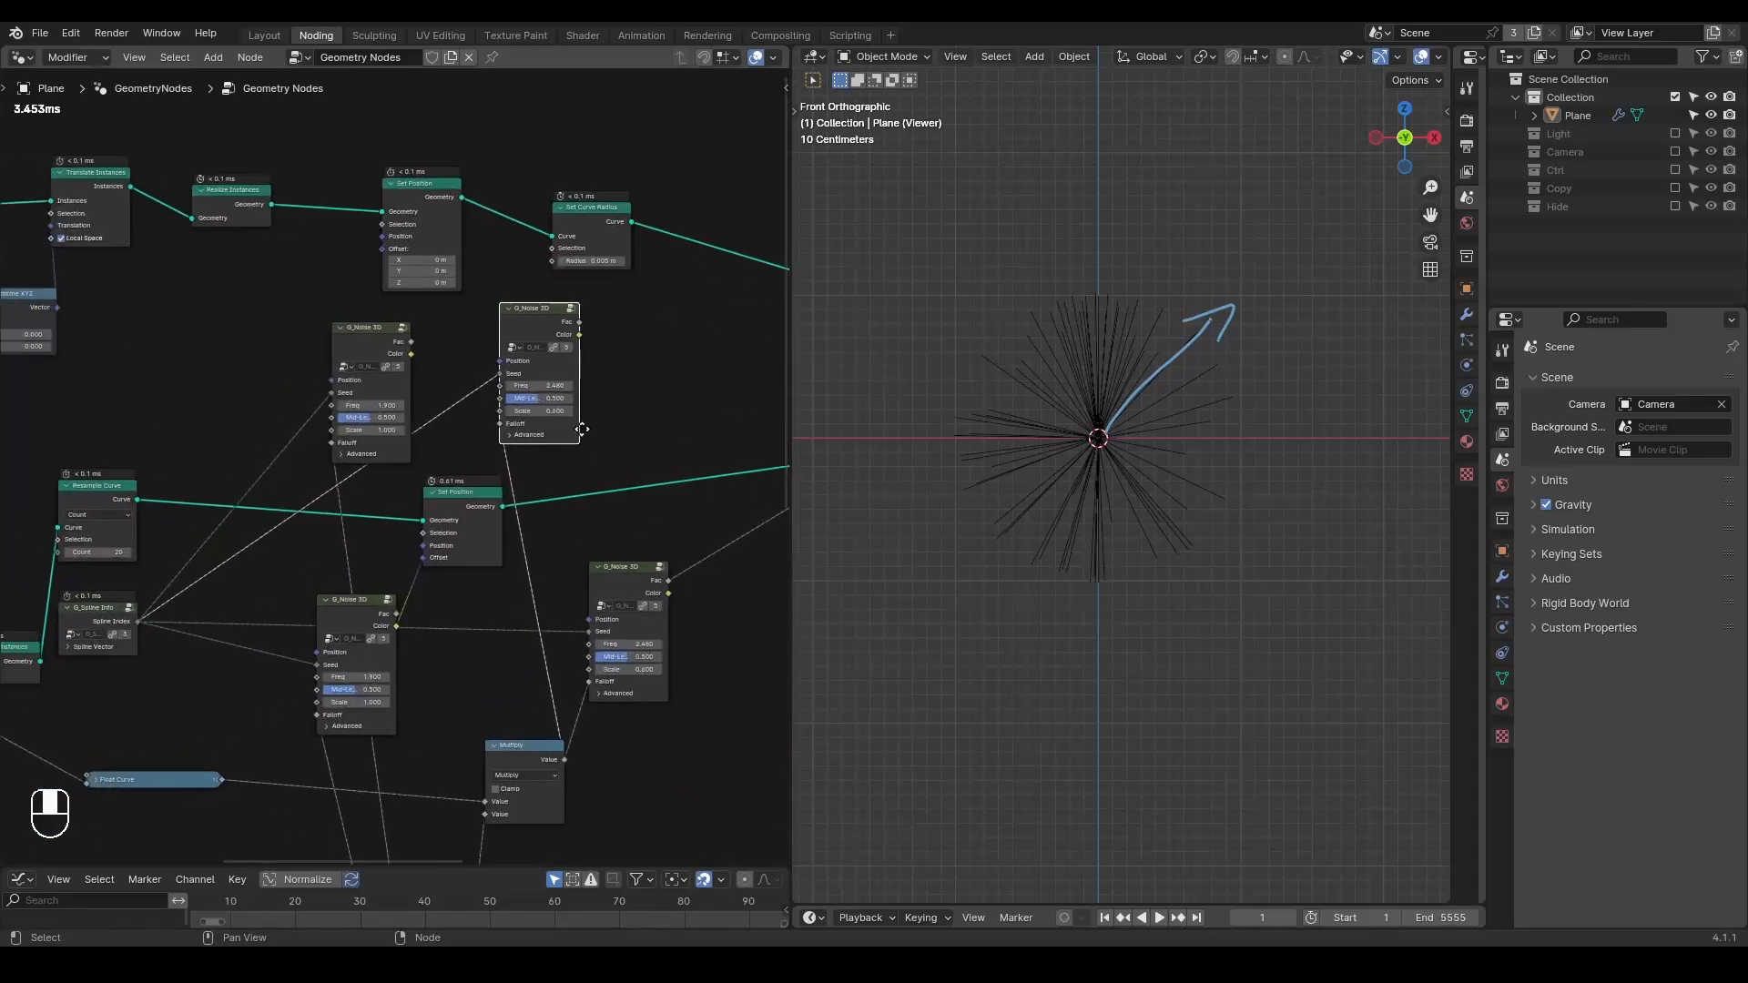
- Connect the copied noises to the new branch: Fac to Set Curve Radius' Radius, and Color to Set Position's Offset
{"action": "scroll", "coordinate": [632, 278], "scroll_direction": "up", "scroll_amount": 2}
{"action": "left_click_drag", "start_coordinate": [630, 164], "coordinate": [731, 152]}
{"action": "left_click_drag", "start_coordinate": [627, 283], "coordinate": [686, 219]}
{"action": "left_click_drag", "start_coordinate": [413, 309], "coordinate": [471, 333]}
{"action": "left_click", "coordinate": [454, 297]}
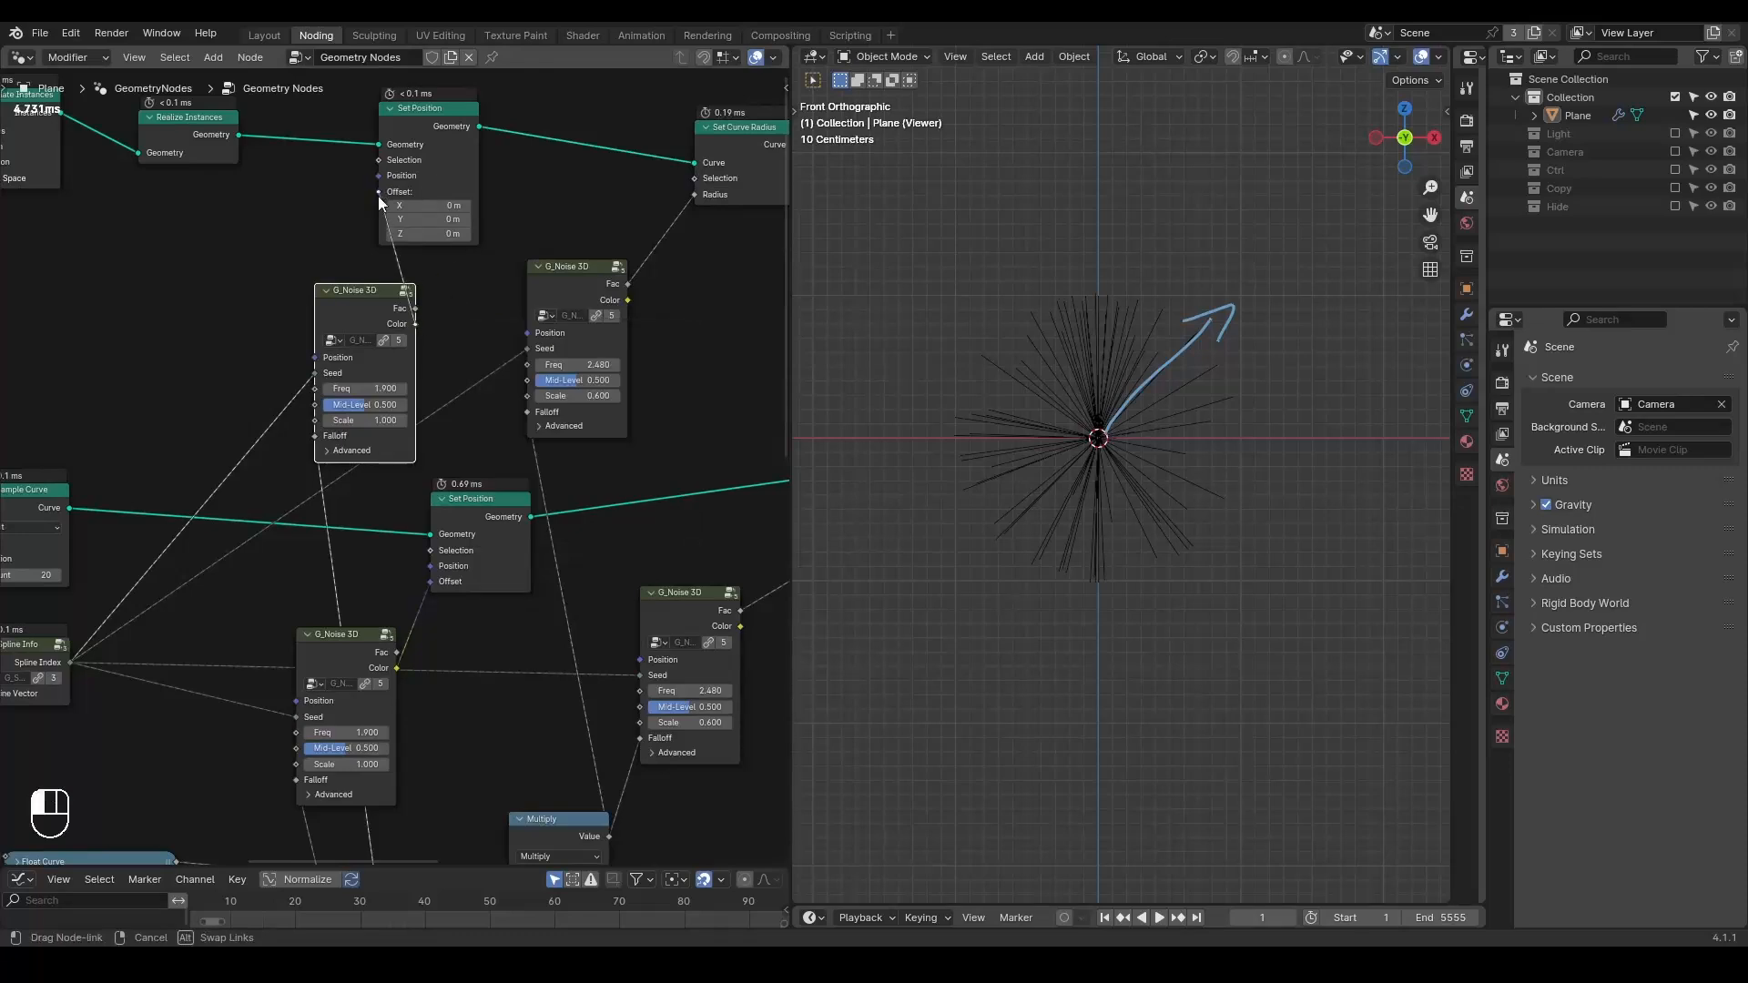
{"action": "left_click_drag", "start_coordinate": [379, 195], "coordinate": [379, 194]}
{"action": "scroll", "coordinate": [488, 271], "scroll_direction": "down", "scroll_amount": 2}
- Spread out the new branch's Set Position, Set Curve Radius, and G_Noise 3D nodes to free up space between them
{"action": "left_click_drag", "start_coordinate": [681, 70], "coordinate": [262, 315]}
{"action": "key", "text": "g"}
{"action": "left_click", "coordinate": [518, 310]}
{"action": "left_click", "coordinate": [456, 255]}
{"action": "left_click", "coordinate": [511, 335]}
{"action": "key", "text": "g"}
{"action": "left_click", "coordinate": [363, 322]}
- Circle the middle branch's Capture Attribute and radius G_Noise 3D nodes with freehand annotations
{"action": "scroll", "coordinate": [394, 460], "scroll_direction": "down", "scroll_amount": 1}
{"action": "middle_click_drag", "start_coordinate": [439, 506], "coordinate": [521, 351]}
{"action": "left_click_drag", "start_coordinate": [495, 544], "coordinate": [492, 538]}
{"action": "scroll", "coordinate": [410, 519], "scroll_direction": "down", "scroll_amount": 2}
{"action": "key", "text": "d"}
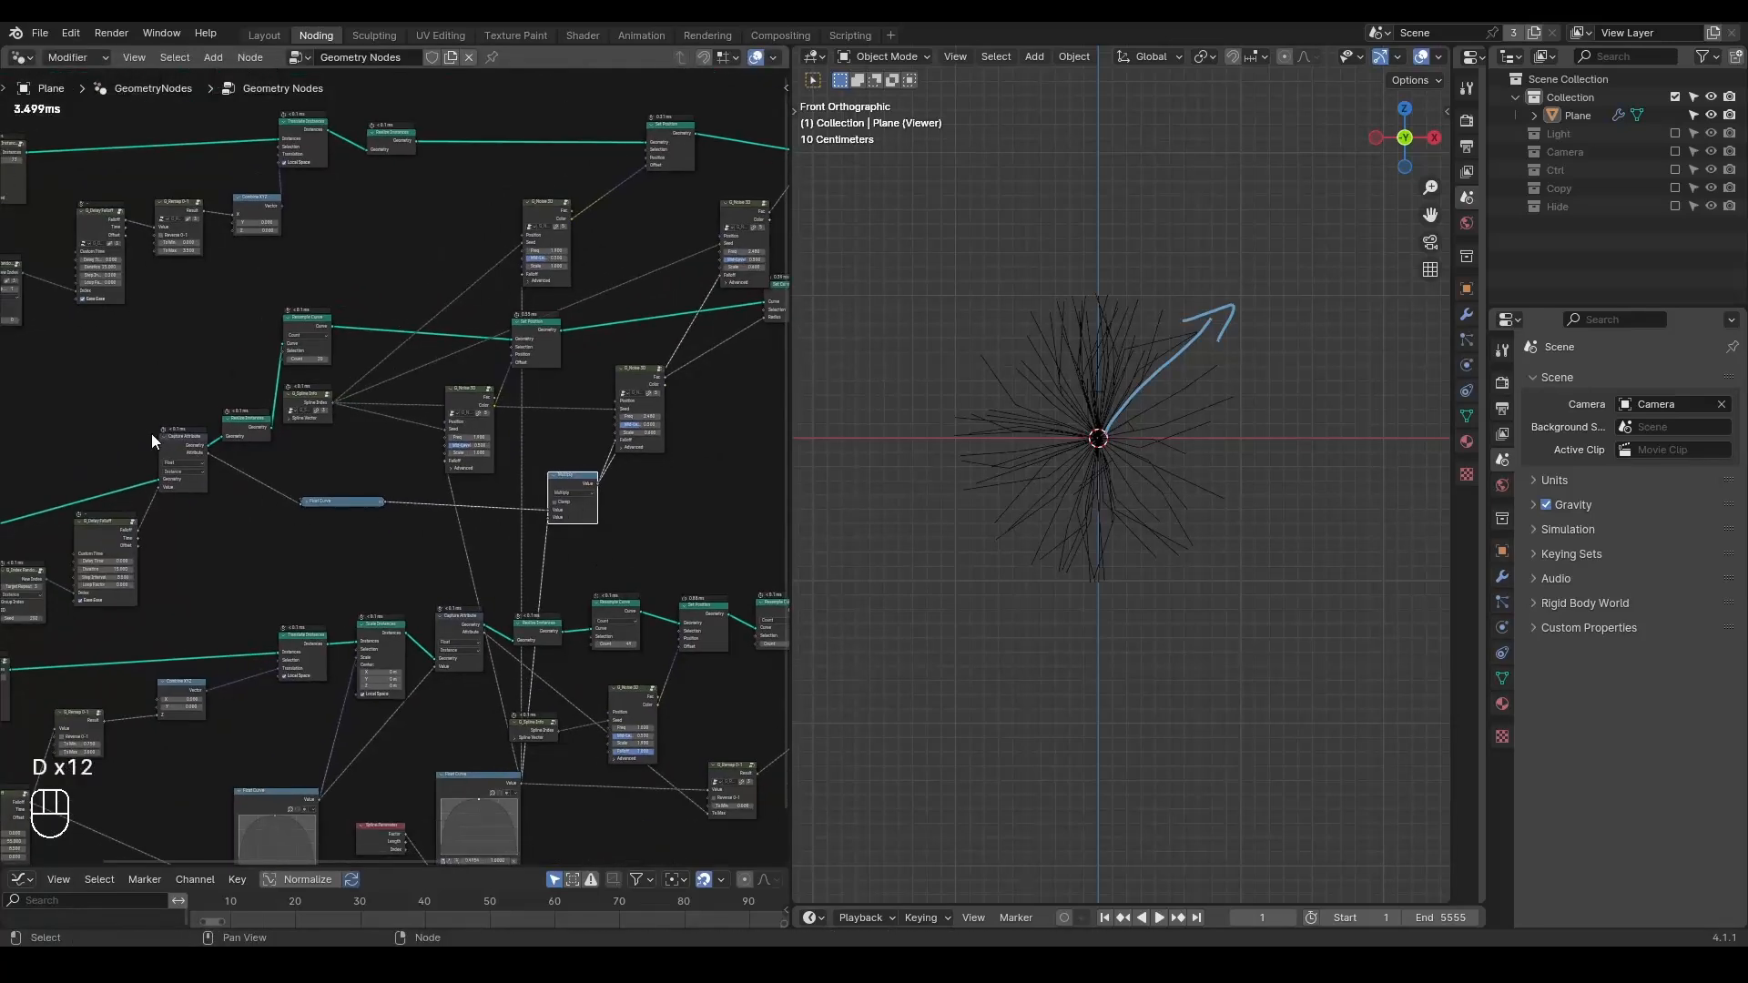
{"action": "mouse_move", "coordinate": [145, 428]}
{"action": "left_mouse_down"}
{"action": "mouse_move", "coordinate": [228, 437]}
{"action": "mouse_move", "coordinate": [154, 460]}
{"action": "left_mouse_up"}
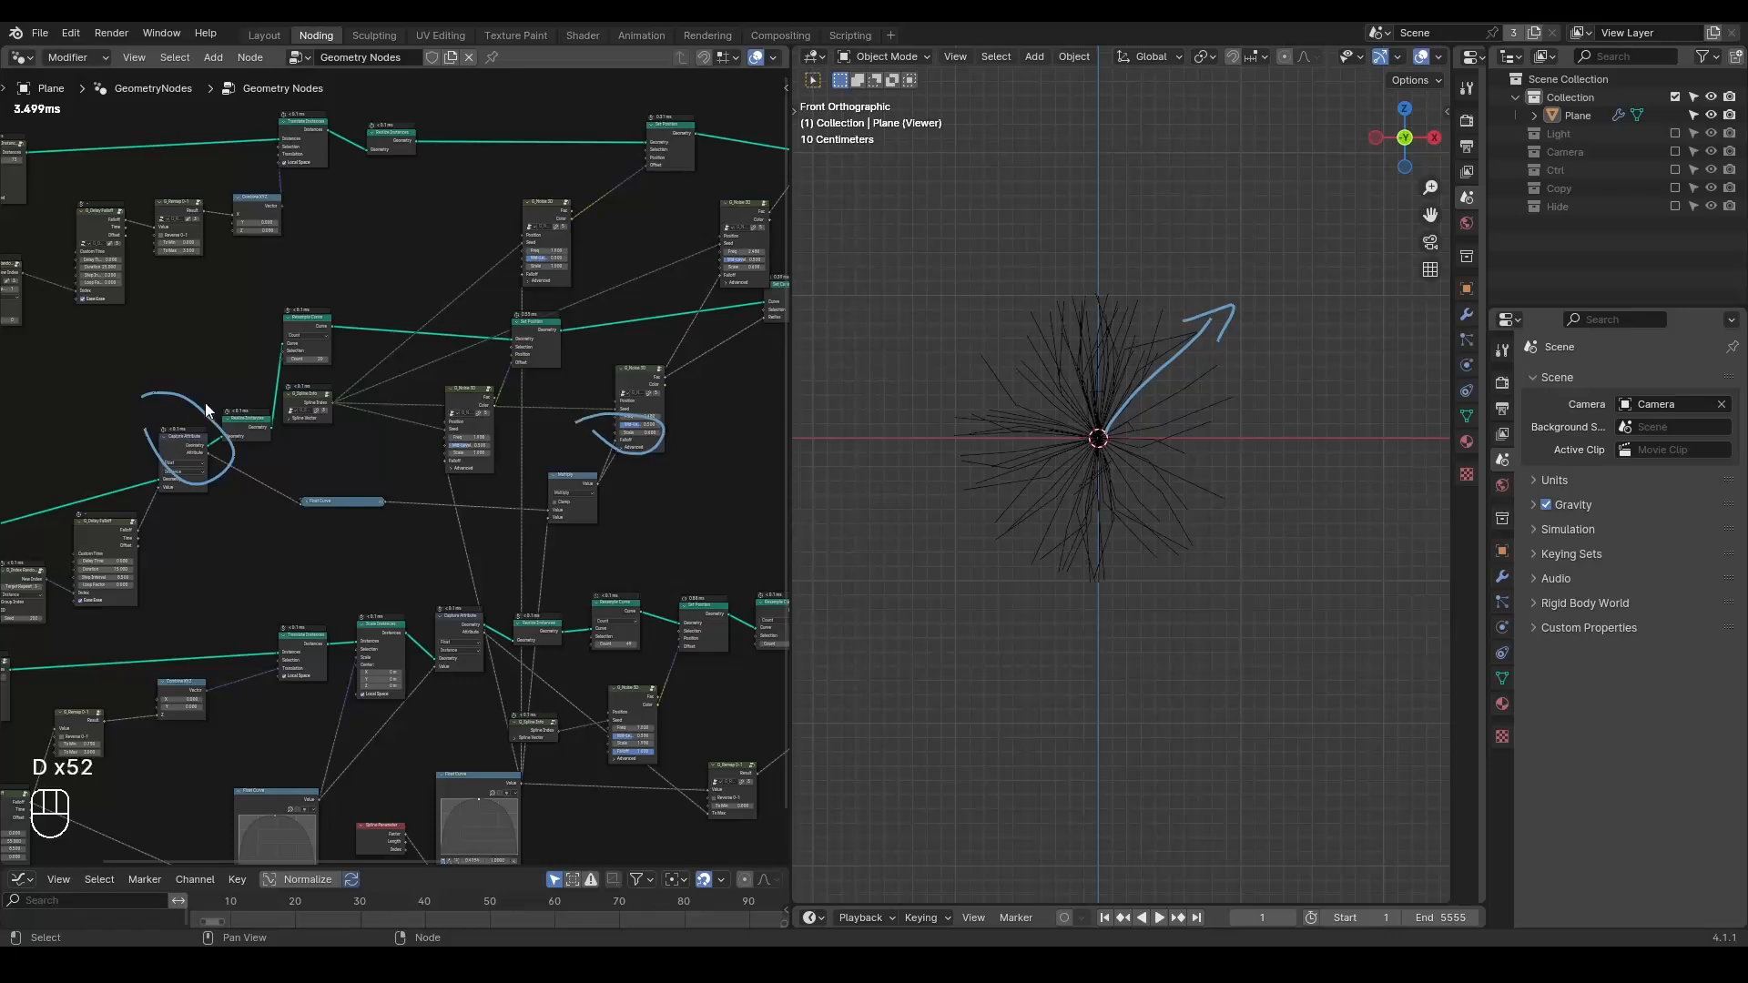
- Duplicate the Multiply node with its links beside the new radius noise, and cut the copy's link from the collapsed Float Curve
{"action": "middle_click_drag", "start_coordinate": [474, 205], "coordinate": [354, 223]}
{"action": "left_click_drag", "start_coordinate": [637, 289], "coordinate": [635, 258]}
{"action": "left_click", "coordinate": [448, 511]}
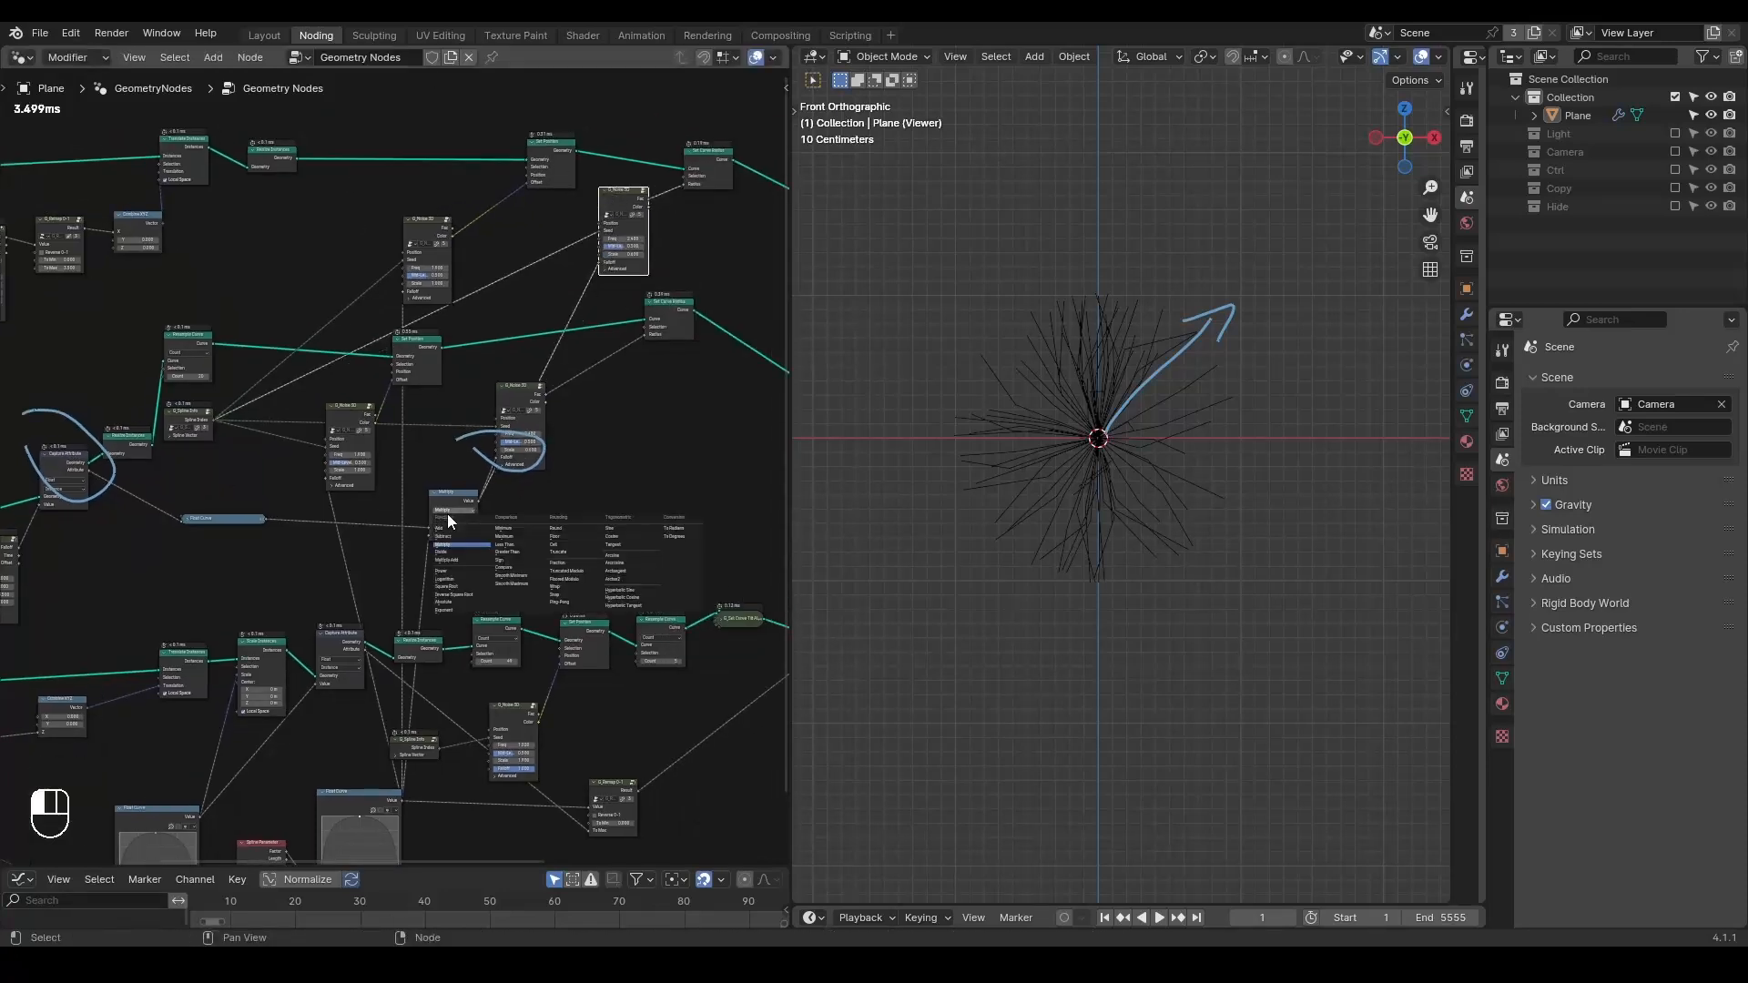
{"action": "left_click", "coordinate": [450, 500]}
{"action": "key", "text": "ctrl+shift+d"}
{"action": "left_click", "coordinate": [528, 262]}
{"action": "right_click_drag", "start_coordinate": [461, 308], "coordinate": [482, 330], "text": "ctrl"}
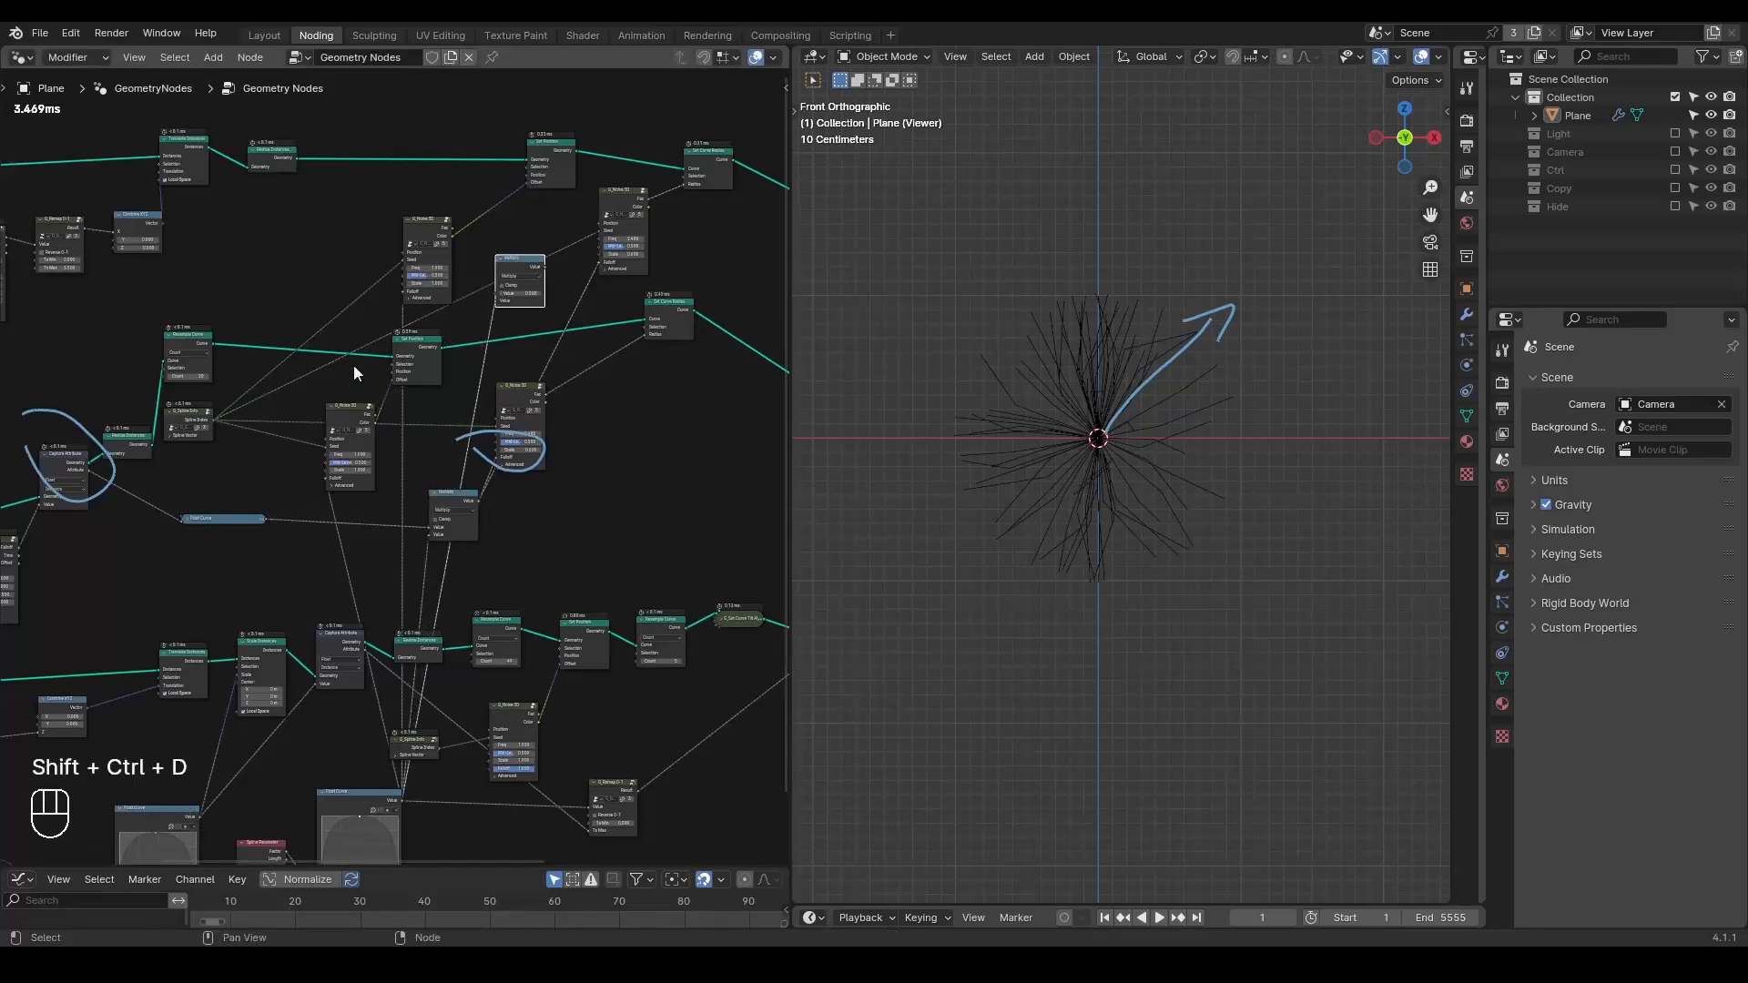
- Insert a copied Capture Attribute node between the new G_Point Instance and Translate Instances, with its Value driven by the new Falloff
{"action": "middle_click_drag", "start_coordinate": [250, 424], "coordinate": [494, 428]}
{"action": "left_click", "coordinate": [308, 461]}
{"action": "key", "text": "shift+d"}
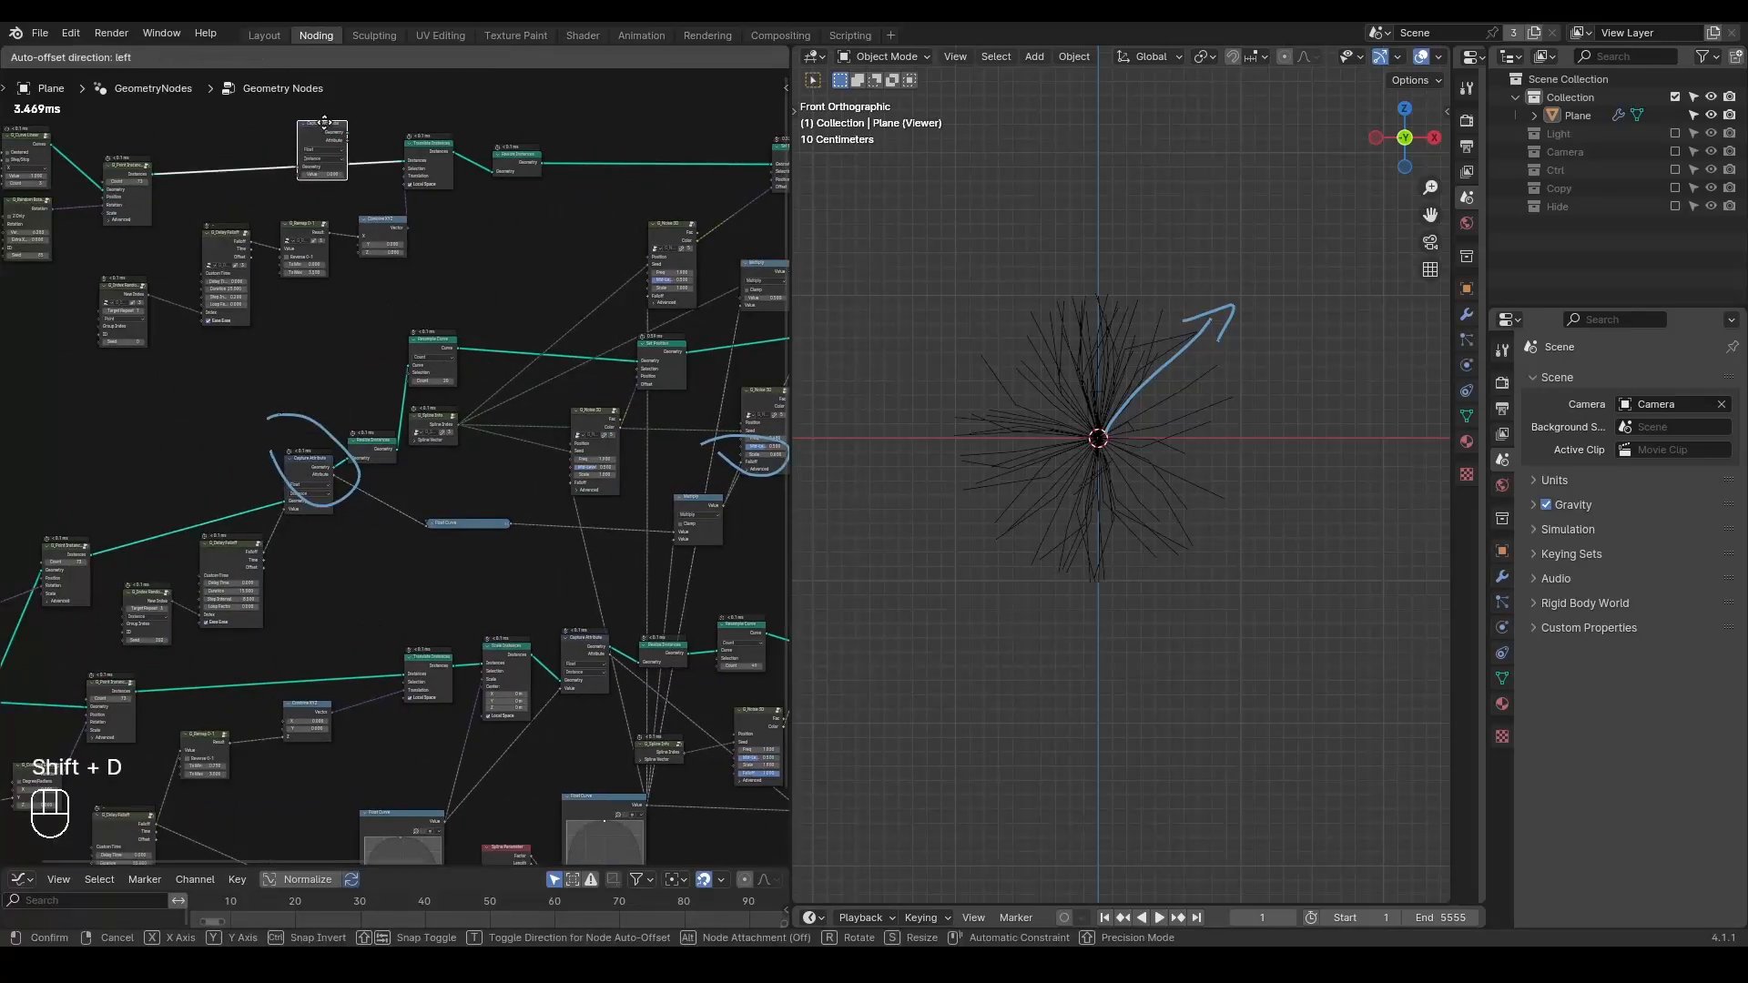
{"action": "left_click", "coordinate": [438, 125]}
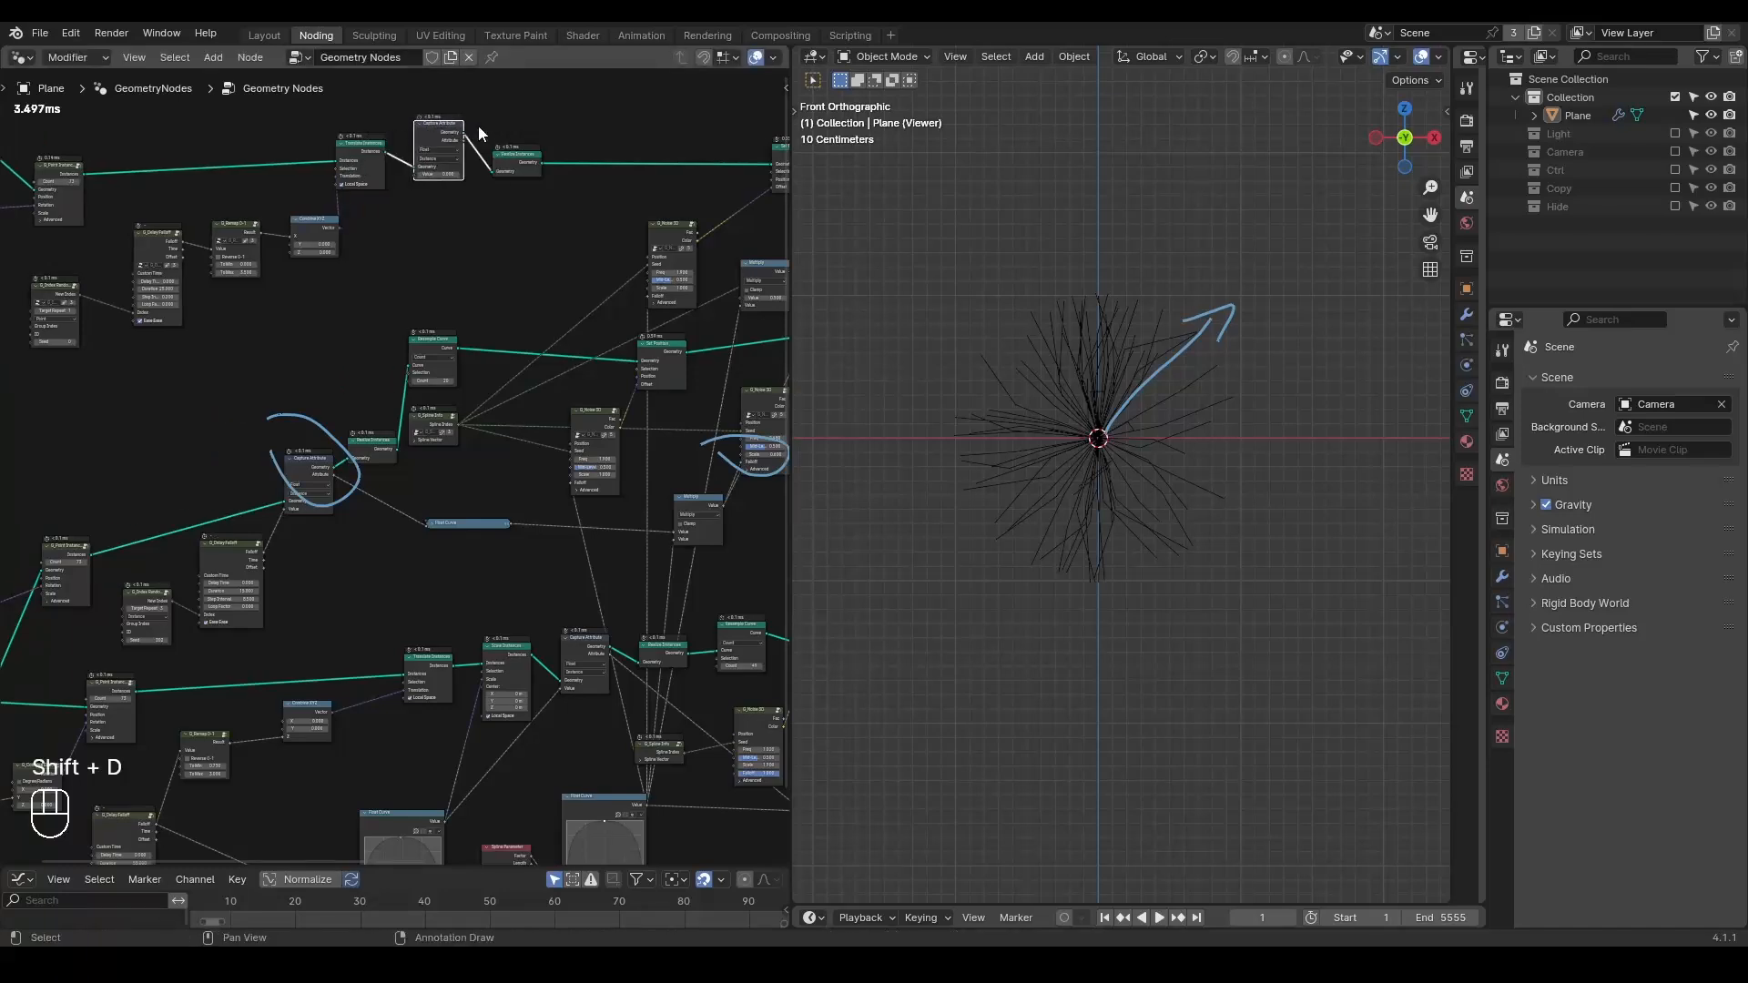
{"action": "left_click_drag", "start_coordinate": [441, 132], "coordinate": [269, 125], "text": "alt"}
{"action": "middle_click_drag", "start_coordinate": [168, 228], "coordinate": [260, 337]}
{"action": "scroll", "coordinate": [260, 338], "scroll_direction": "up", "scroll_amount": 3}
{"action": "left_click_drag", "start_coordinate": [319, 237], "coordinate": [319, 227]}
- Connect the captured Attribute to the copied Multiply node, link its Value to the new radius noise's Falloff, and reposition the nodes
{"action": "middle_click_drag", "start_coordinate": [582, 385], "coordinate": [335, 326]}
{"action": "scroll", "coordinate": [363, 337], "scroll_direction": "down", "scroll_amount": 3}
{"action": "left_click_drag", "start_coordinate": [148, 191], "coordinate": [599, 352]}
{"action": "middle_click_drag", "start_coordinate": [653, 384], "coordinate": [558, 380]}
{"action": "scroll", "coordinate": [558, 380], "scroll_direction": "up", "scroll_amount": 3}
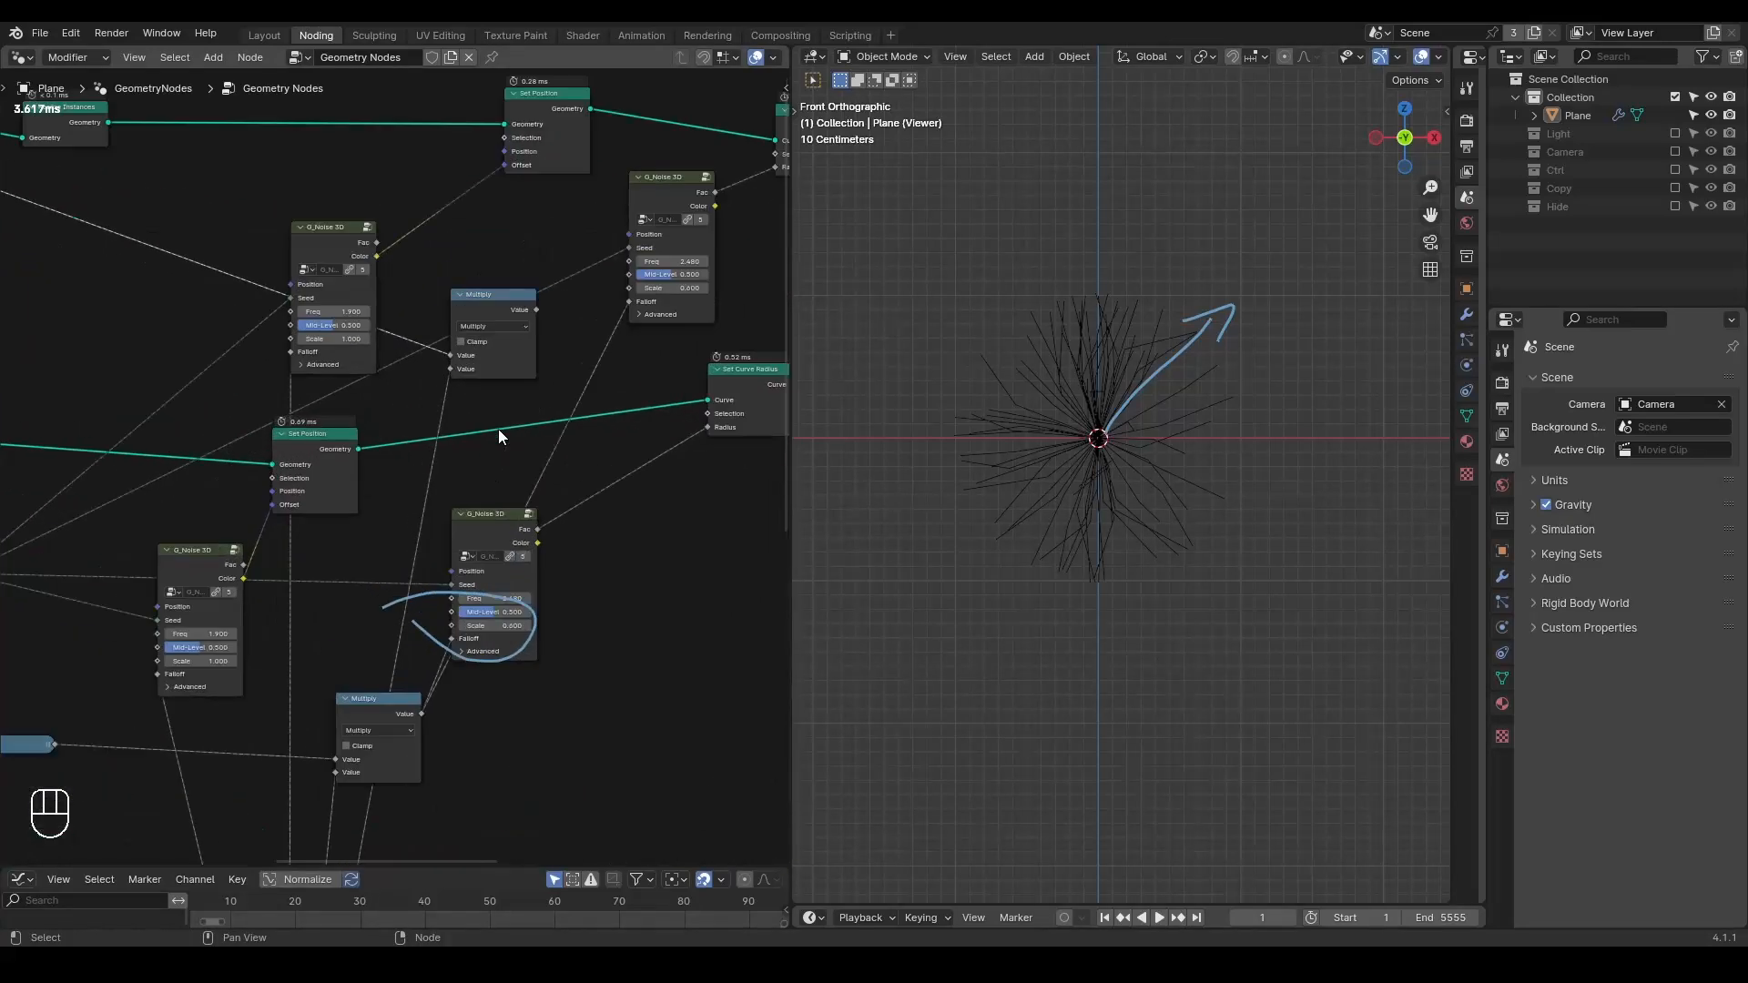
{"action": "left_click_drag", "start_coordinate": [536, 309], "coordinate": [628, 304]}
{"action": "key", "text": "h"}
{"action": "left_click_drag", "start_coordinate": [466, 302], "coordinate": [471, 379]}
- Select the Plane object's strands in the viewport
{"action": "scroll", "coordinate": [1109, 358], "scroll_direction": "up", "scroll_amount": 2}
{"action": "left_click", "coordinate": [1109, 358]}
{"action": "middle_click_drag", "start_coordinate": [692, 364], "coordinate": [380, 352]}
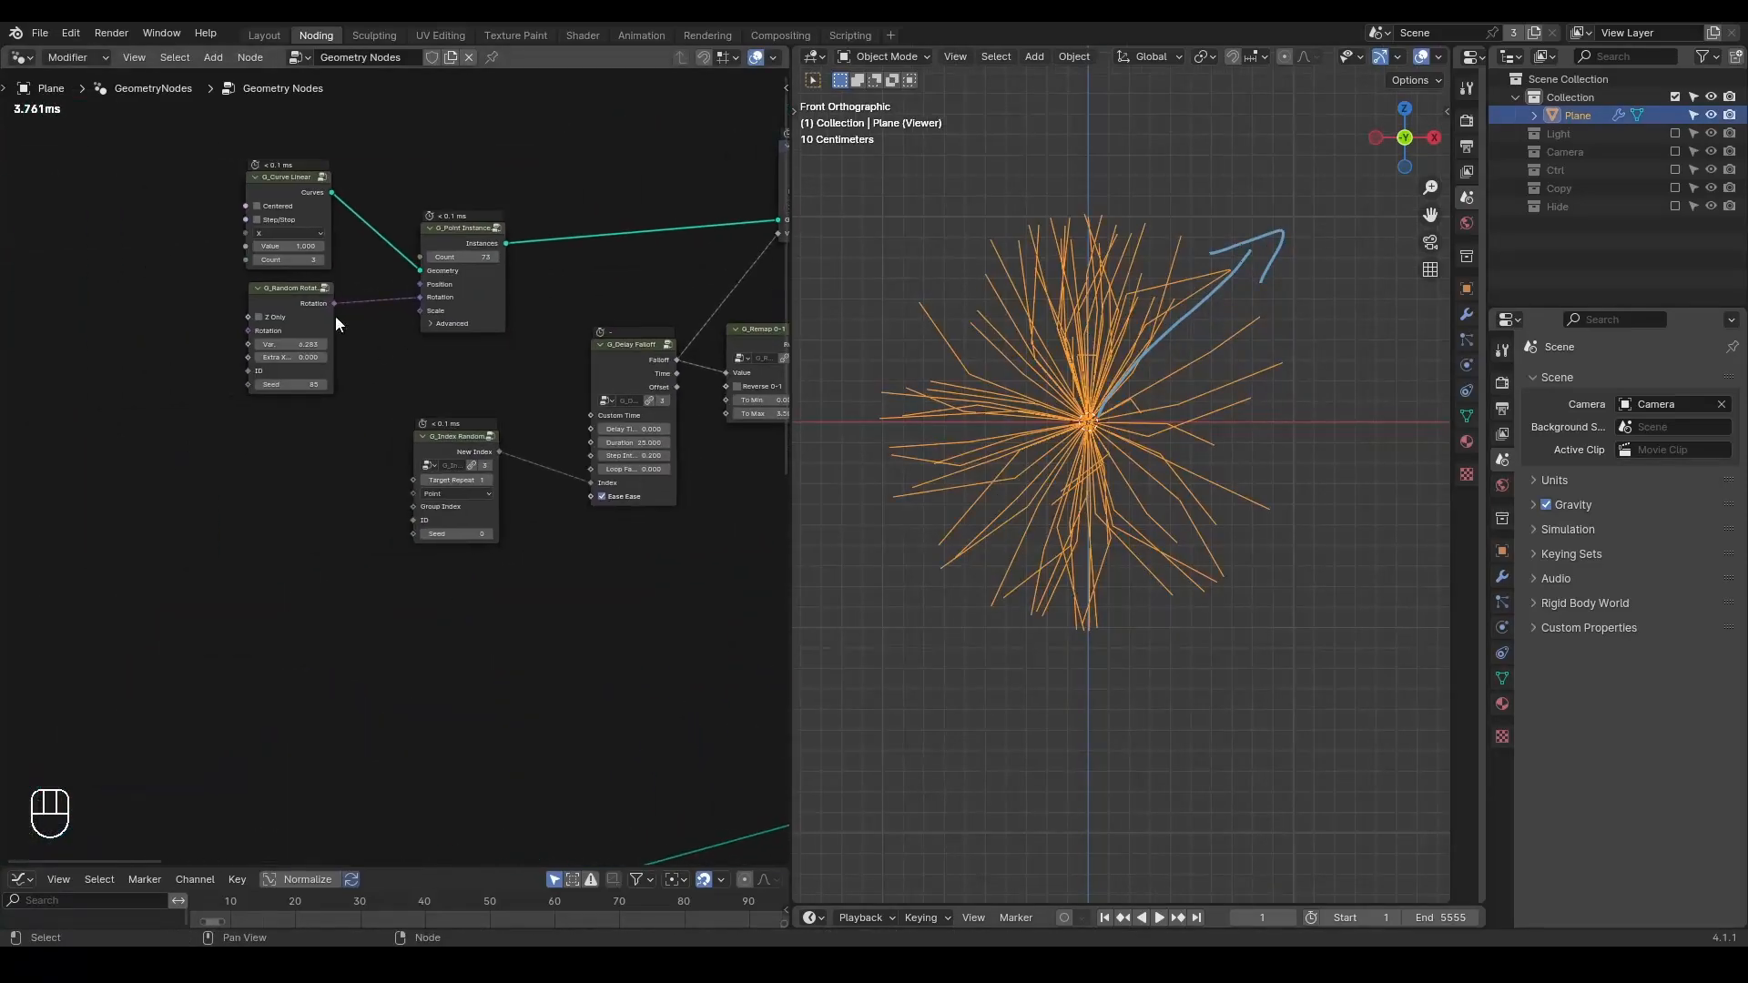
- Set the Count of the new branch's G_Curve Linear node to 8 and play the animation from the first frame
{"action": "mouse_move", "coordinate": [283, 261]}
{"action": "left_mouse_down"}
{"action": "mouse_move", "coordinate": [337, 261]}
{"action": "mouse_move", "coordinate": [269, 261]}
{"action": "mouse_move", "coordinate": [328, 262]}
{"action": "mouse_move", "coordinate": [300, 261]}
{"action": "left_mouse_up"}
{"action": "middle_click_drag", "start_coordinate": [357, 459], "coordinate": [82, 361]}
{"action": "key", "text": "shift+space"}
{"action": "key", "text": "space"}
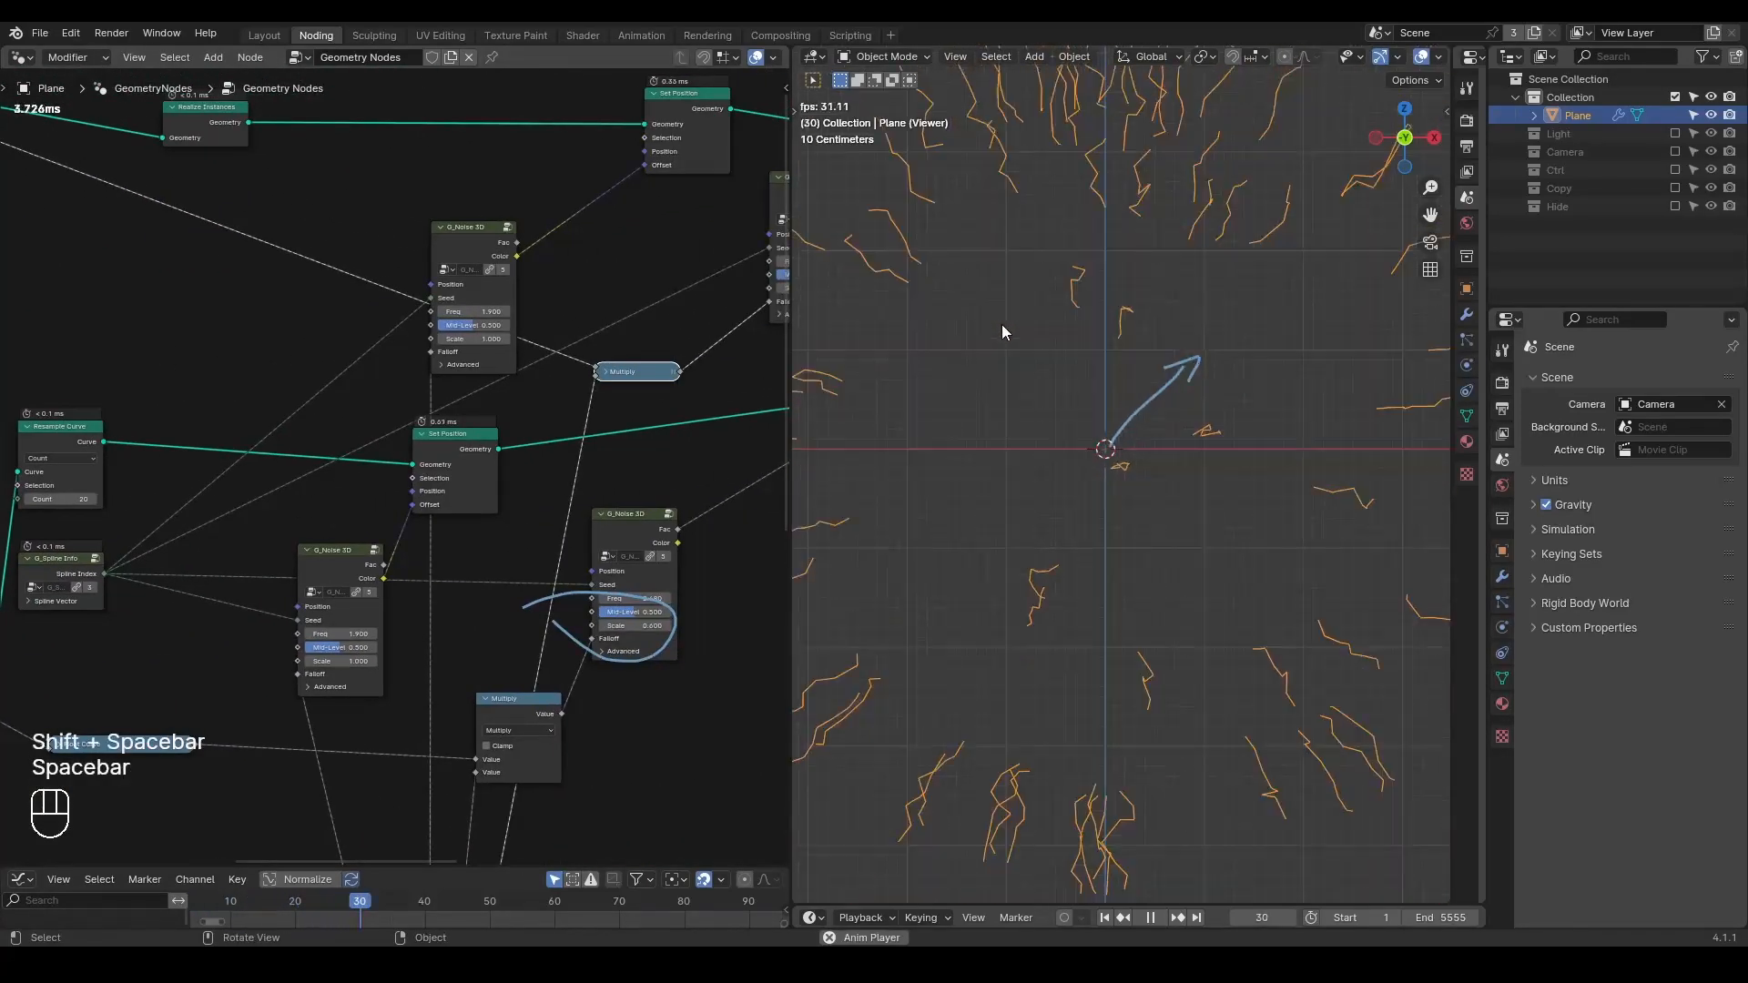
{"action": "key", "text": "shift+space"}
{"action": "key", "text": "space"}
- Set the G_Delay Falloff step interval to 6.6 and the G_Index Random node to the Instance domain with seed 45, previewing the animation
{"action": "middle_click_drag", "start_coordinate": [79, 398], "coordinate": [190, 421]}
{"action": "scroll", "coordinate": [401, 437], "scroll_direction": "up", "scroll_amount": 3}
{"action": "left_click_drag", "start_coordinate": [505, 342], "coordinate": [547, 342]}
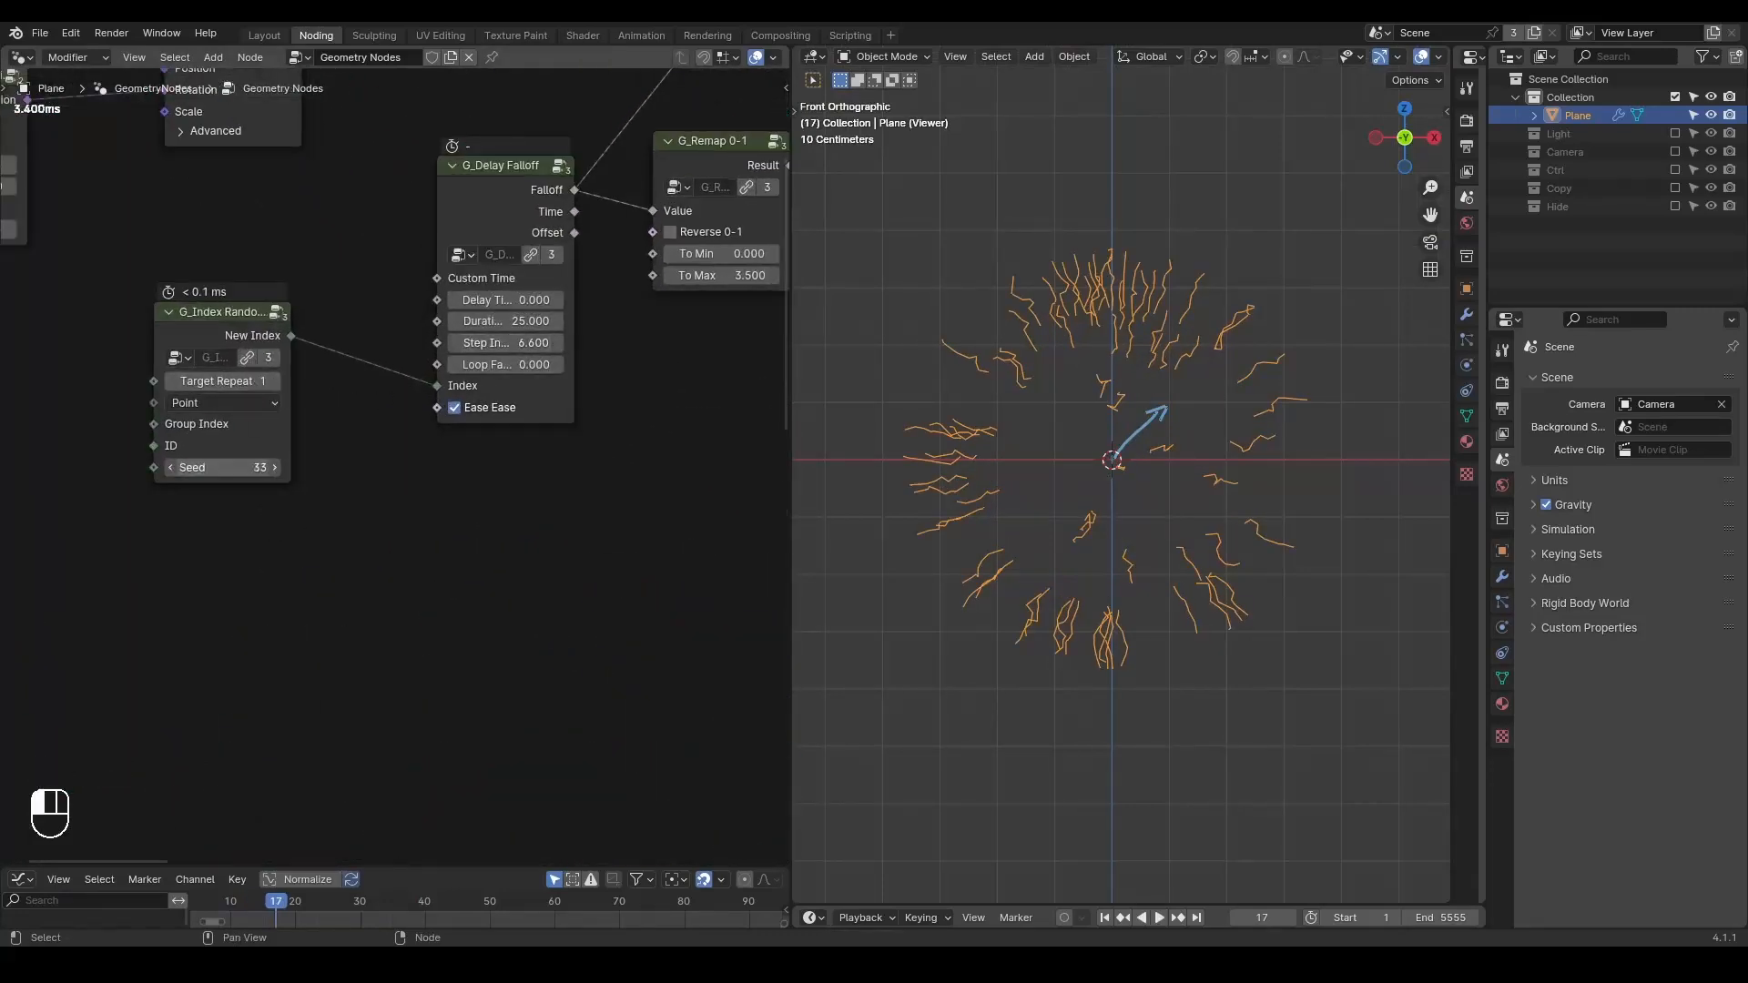
{"action": "left_click", "coordinate": [211, 401]}
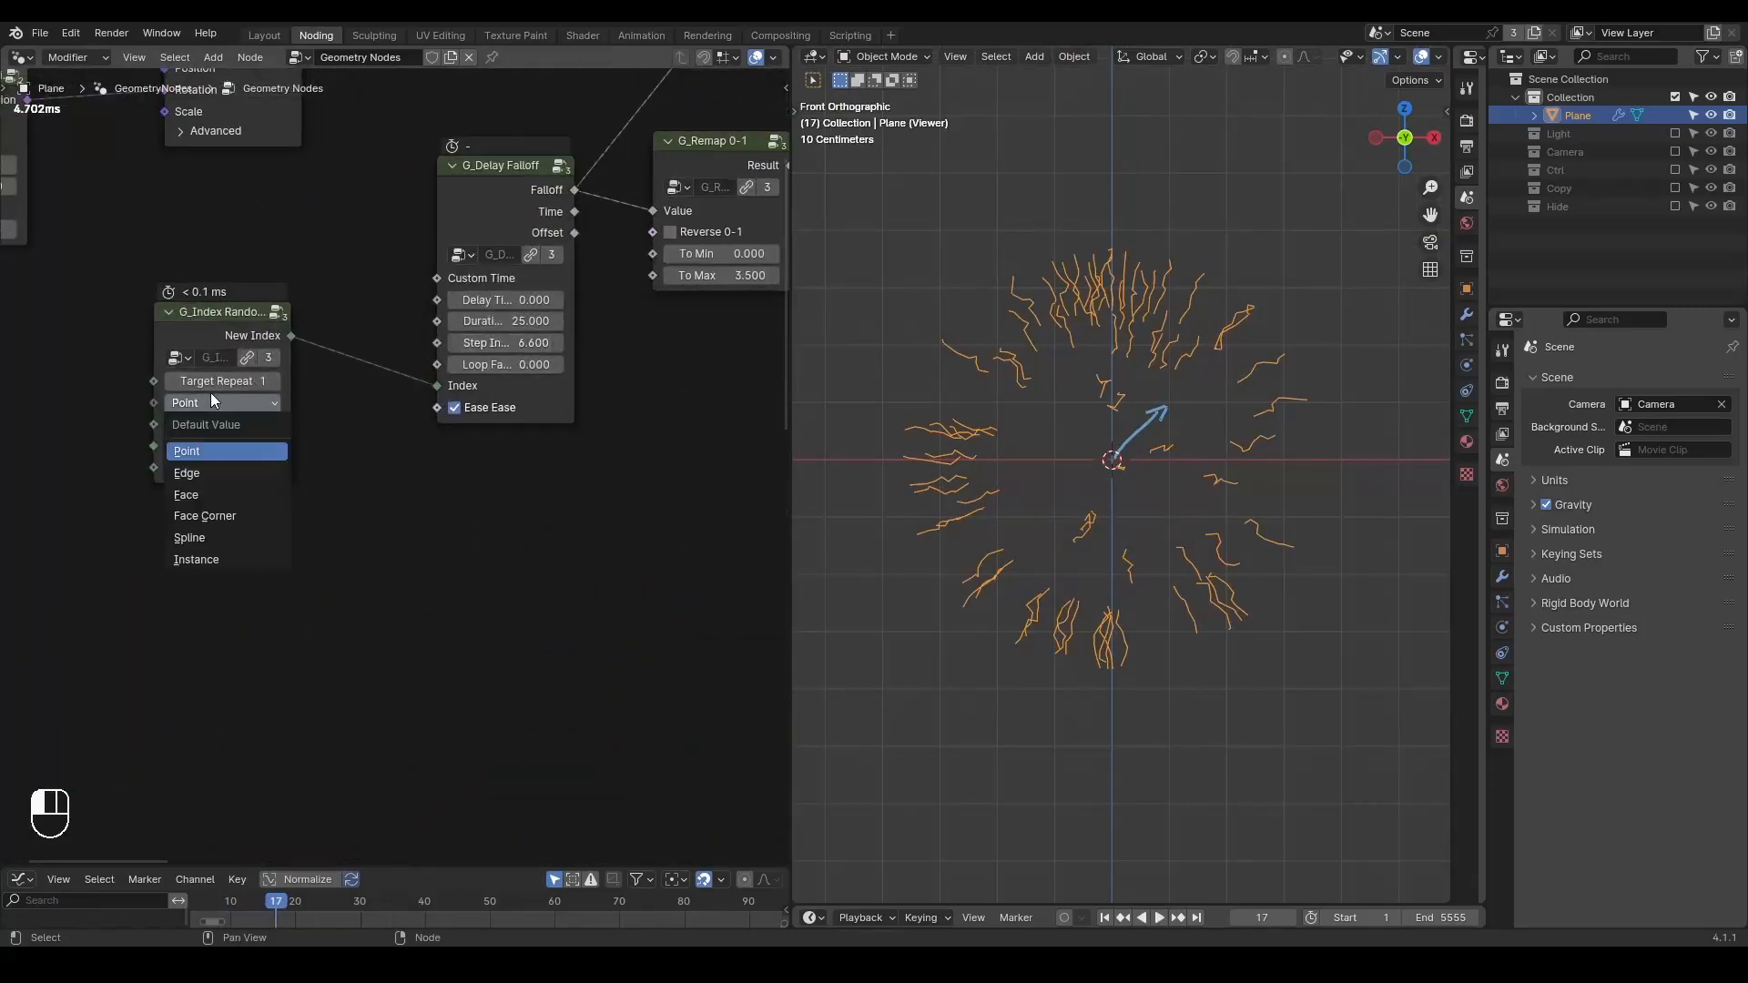
{"action": "left_click", "coordinate": [224, 556]}
{"action": "left_click_drag", "start_coordinate": [205, 344], "coordinate": [285, 348]}
{"action": "scroll", "coordinate": [286, 348], "scroll_direction": "up", "scroll_amount": 1}
{"action": "key", "text": "shift+space"}
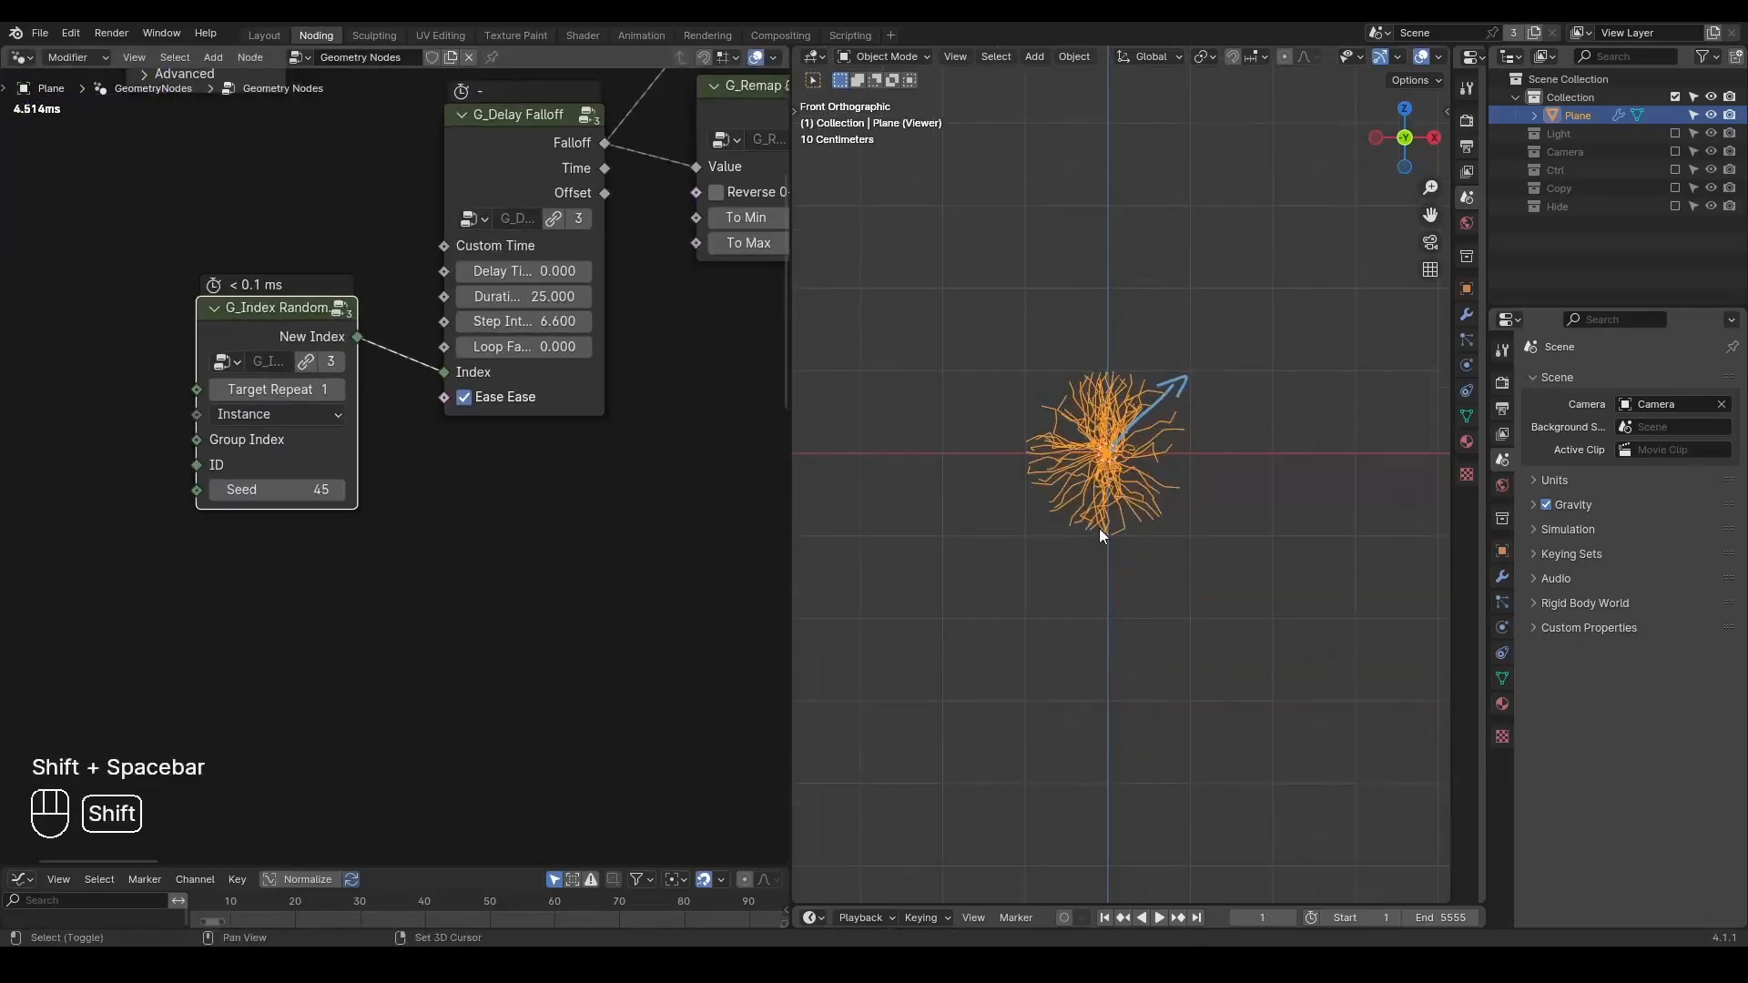
{"action": "key", "text": "space"}
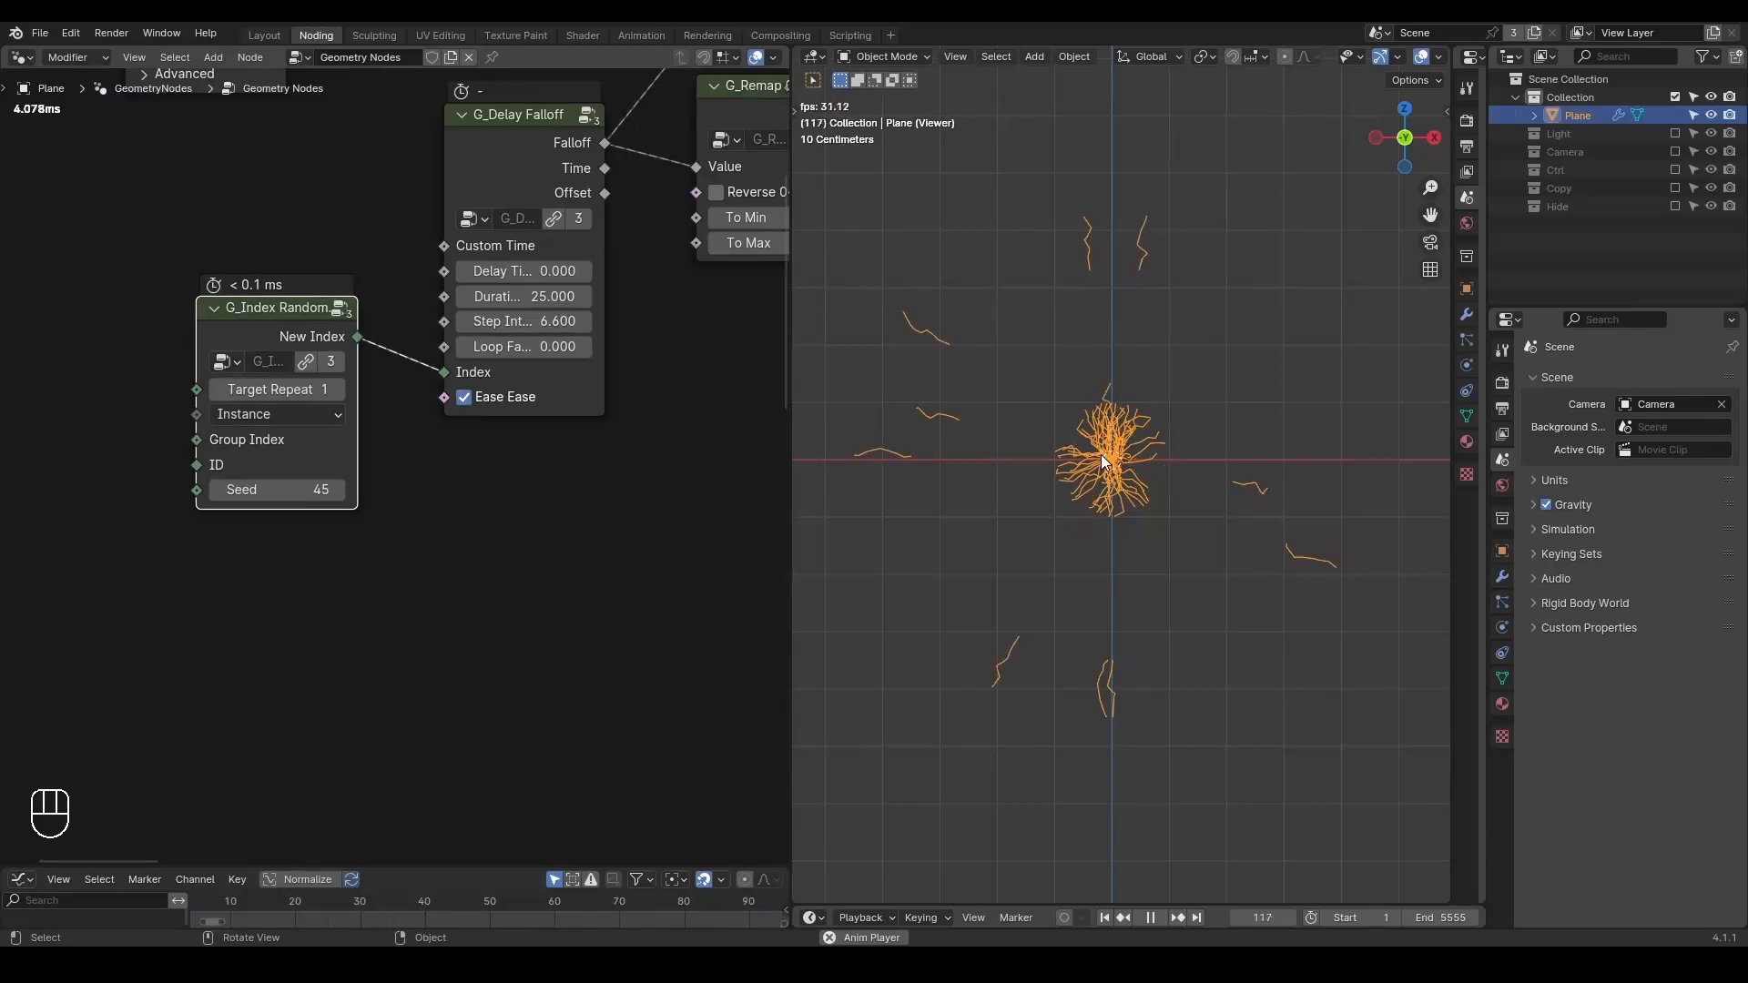
{"action": "key", "text": "space"}
- Set the Scale of the G_Noise 3D node driving the new branch's Set Position offset to 4.2 and preview the motion
{"action": "middle_click_drag", "start_coordinate": [722, 485], "coordinate": [350, 619]}
{"action": "scroll", "coordinate": [526, 382], "scroll_direction": "down", "scroll_amount": 9}
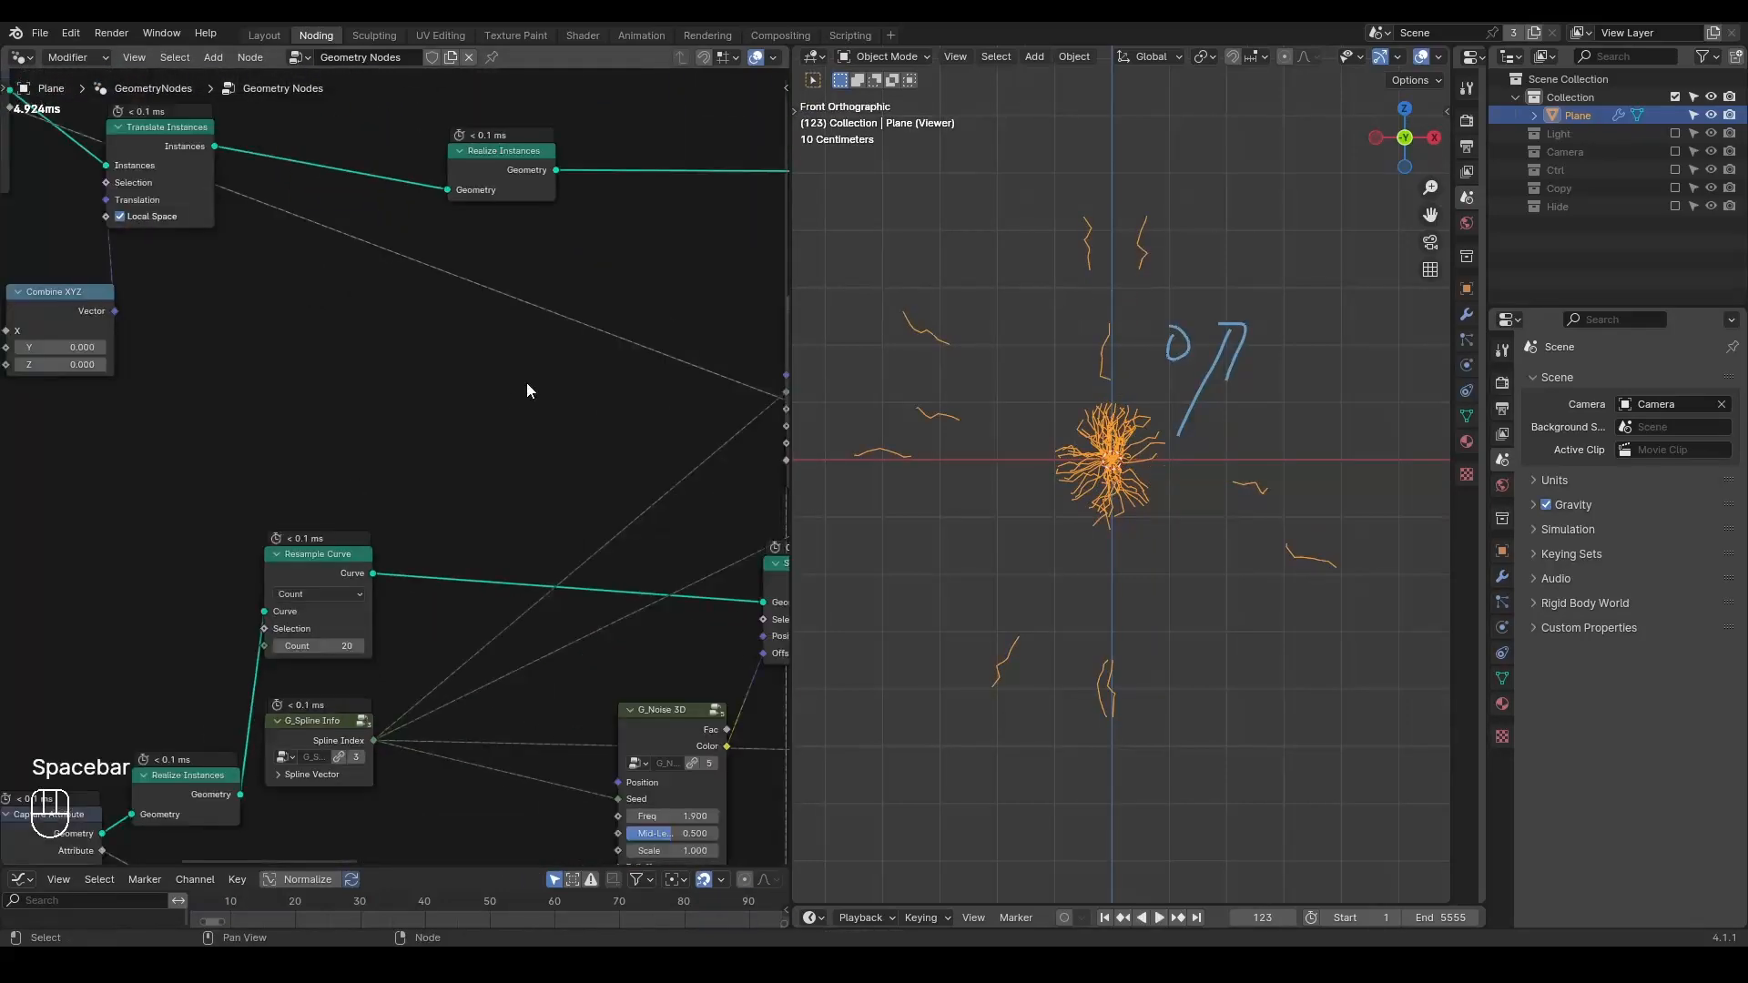
{"action": "middle_click_drag", "start_coordinate": [582, 377], "coordinate": [473, 359]}
{"action": "scroll", "coordinate": [601, 335], "scroll_direction": "up", "scroll_amount": 3}
{"action": "left_click_drag", "start_coordinate": [660, 309], "coordinate": [714, 256]}
{"action": "mouse_move", "coordinate": [703, 383]}
{"action": "left_mouse_down"}
{"action": "mouse_move", "coordinate": [756, 383]}
{"action": "mouse_move", "coordinate": [730, 383]}
{"action": "left_mouse_up"}
{"action": "key", "text": "space"}
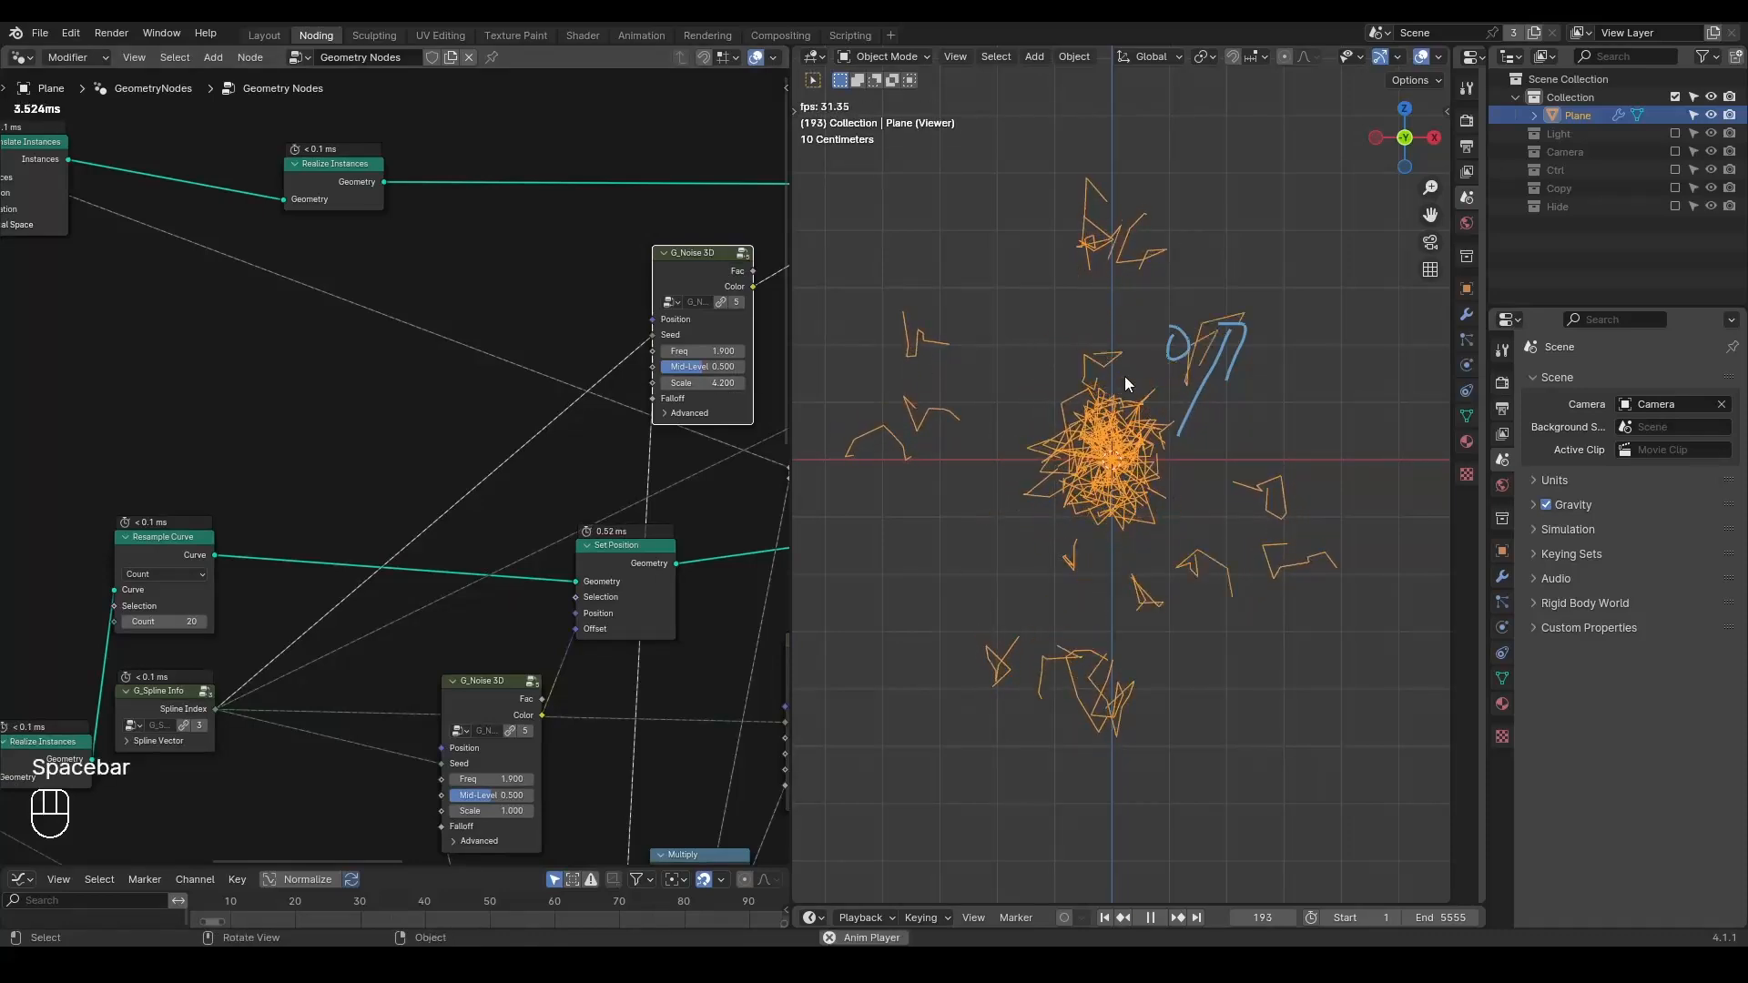
{"action": "key", "text": "space"}
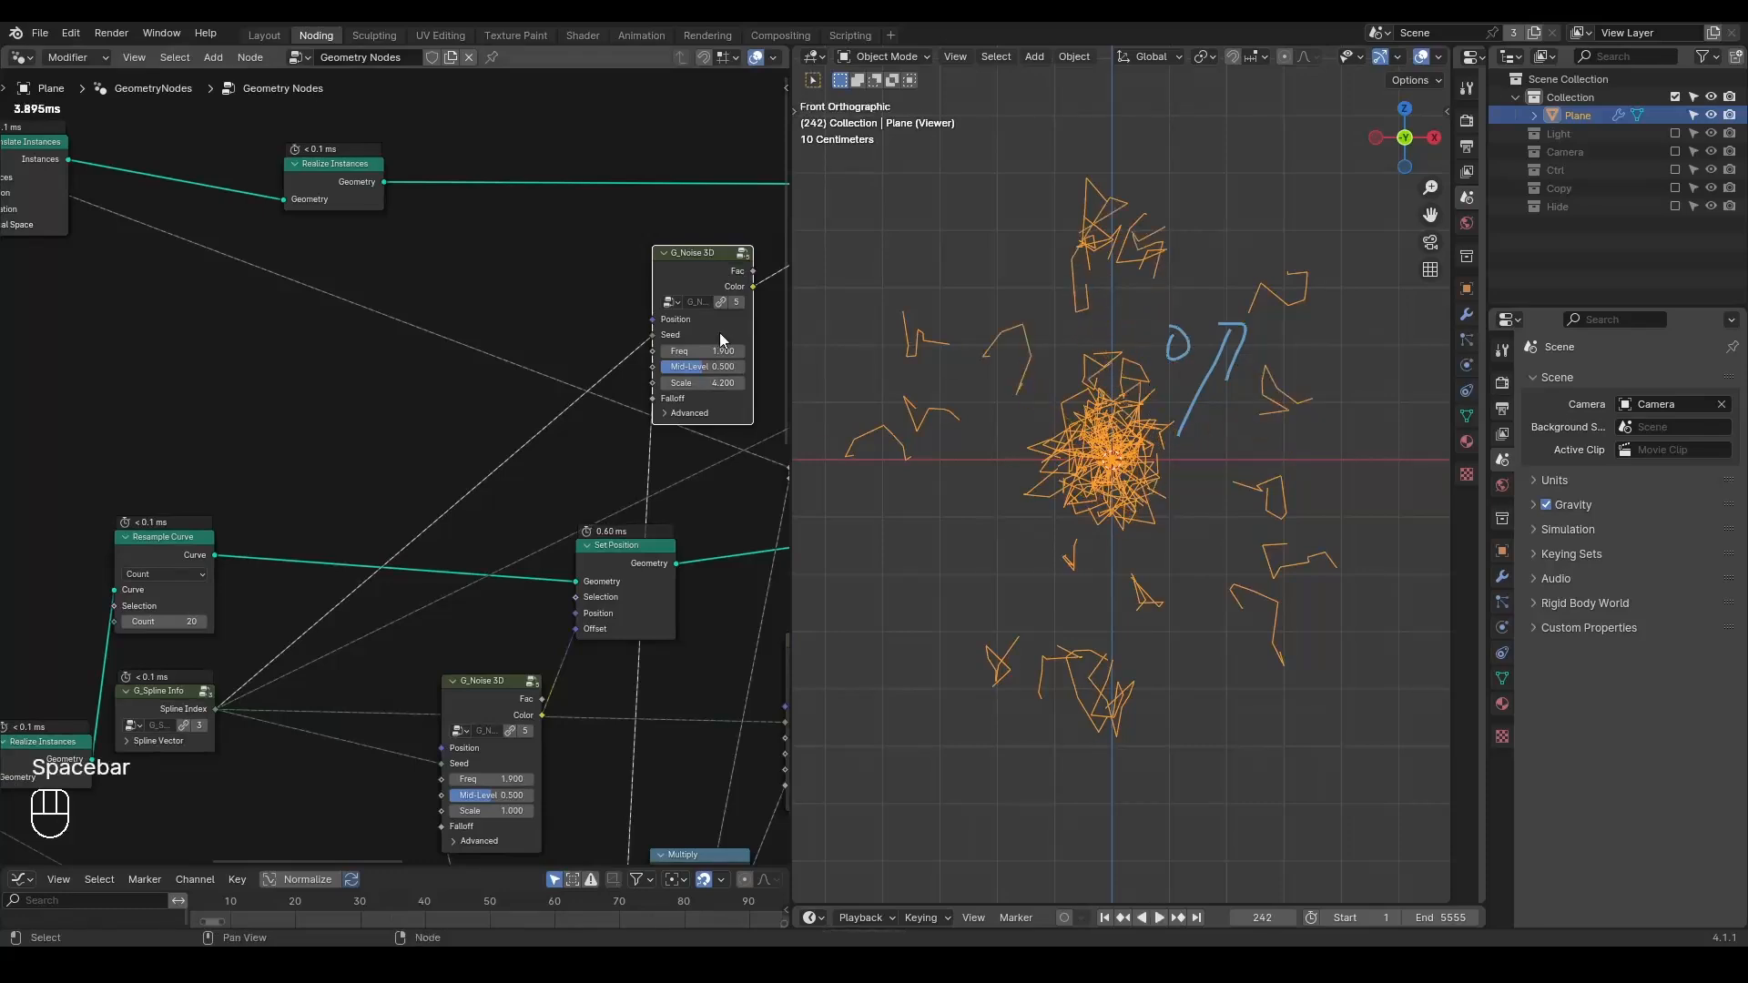
- Add a G_Translate Position node ahead of the new branch's G_Noise 3D node
{"action": "scroll", "coordinate": [635, 305], "scroll_direction": "down", "scroll_amount": 2}
{"action": "middle_click_drag", "start_coordinate": [634, 305], "coordinate": [542, 328]}
{"action": "key", "text": "shift+space"}
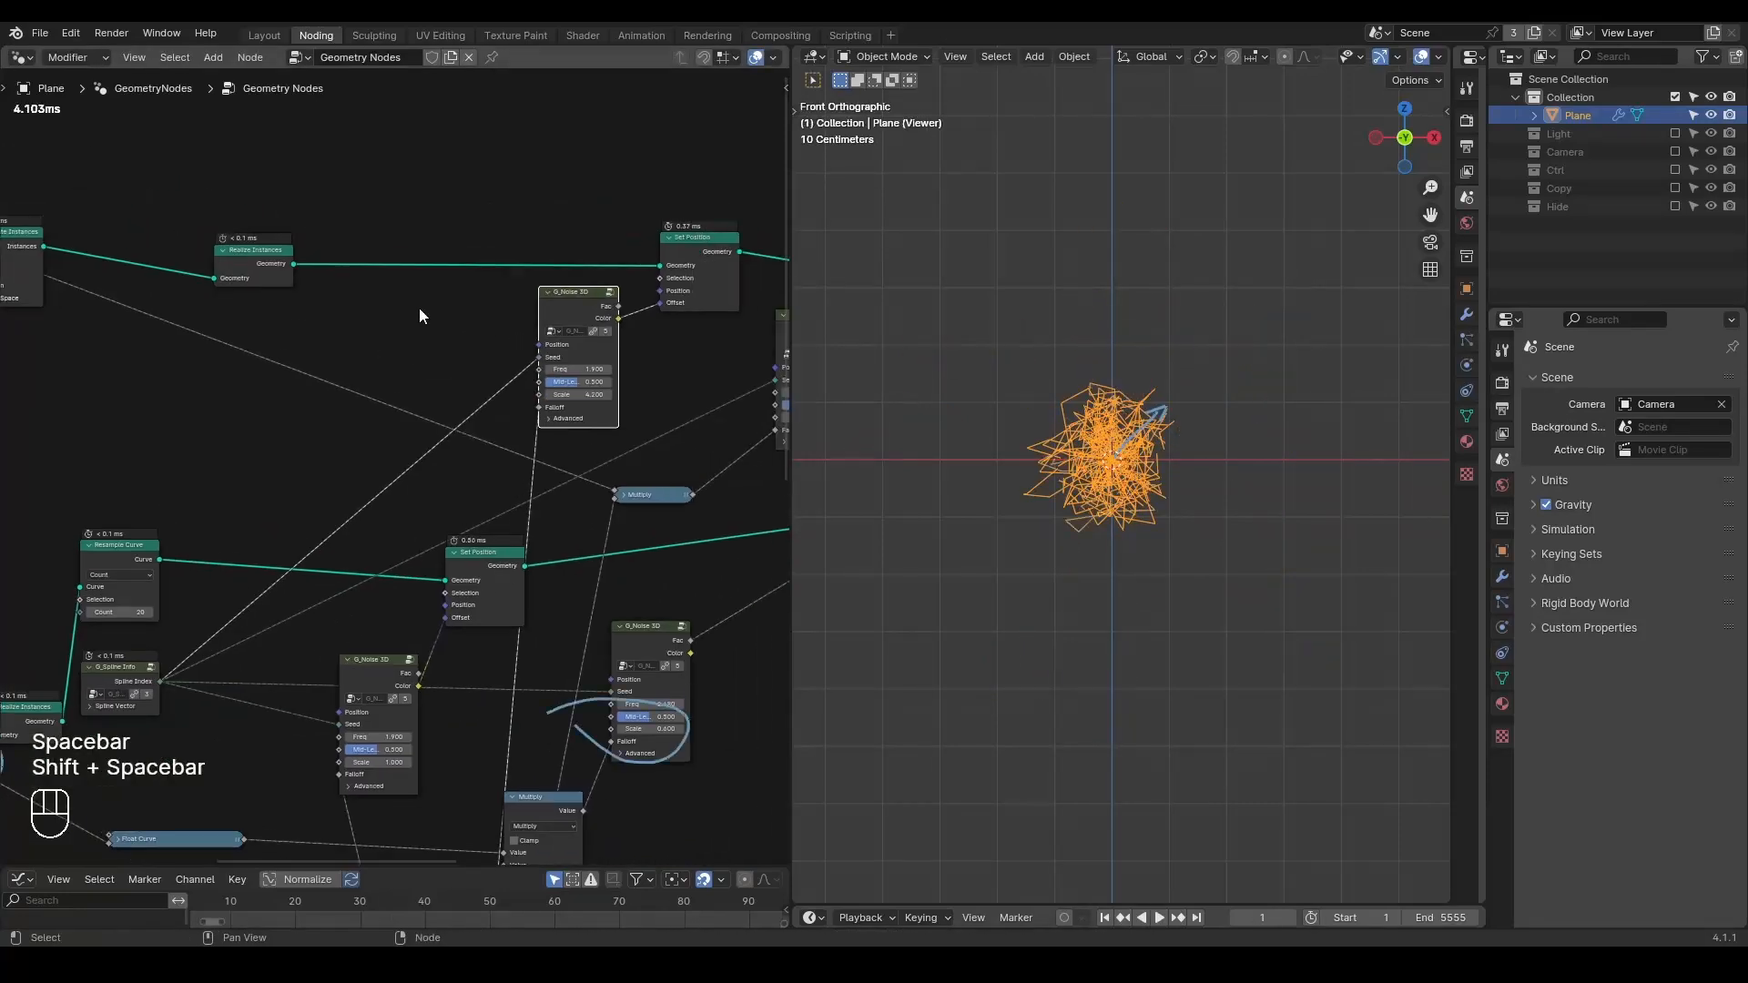
{"action": "key", "text": "ctrl+a"}
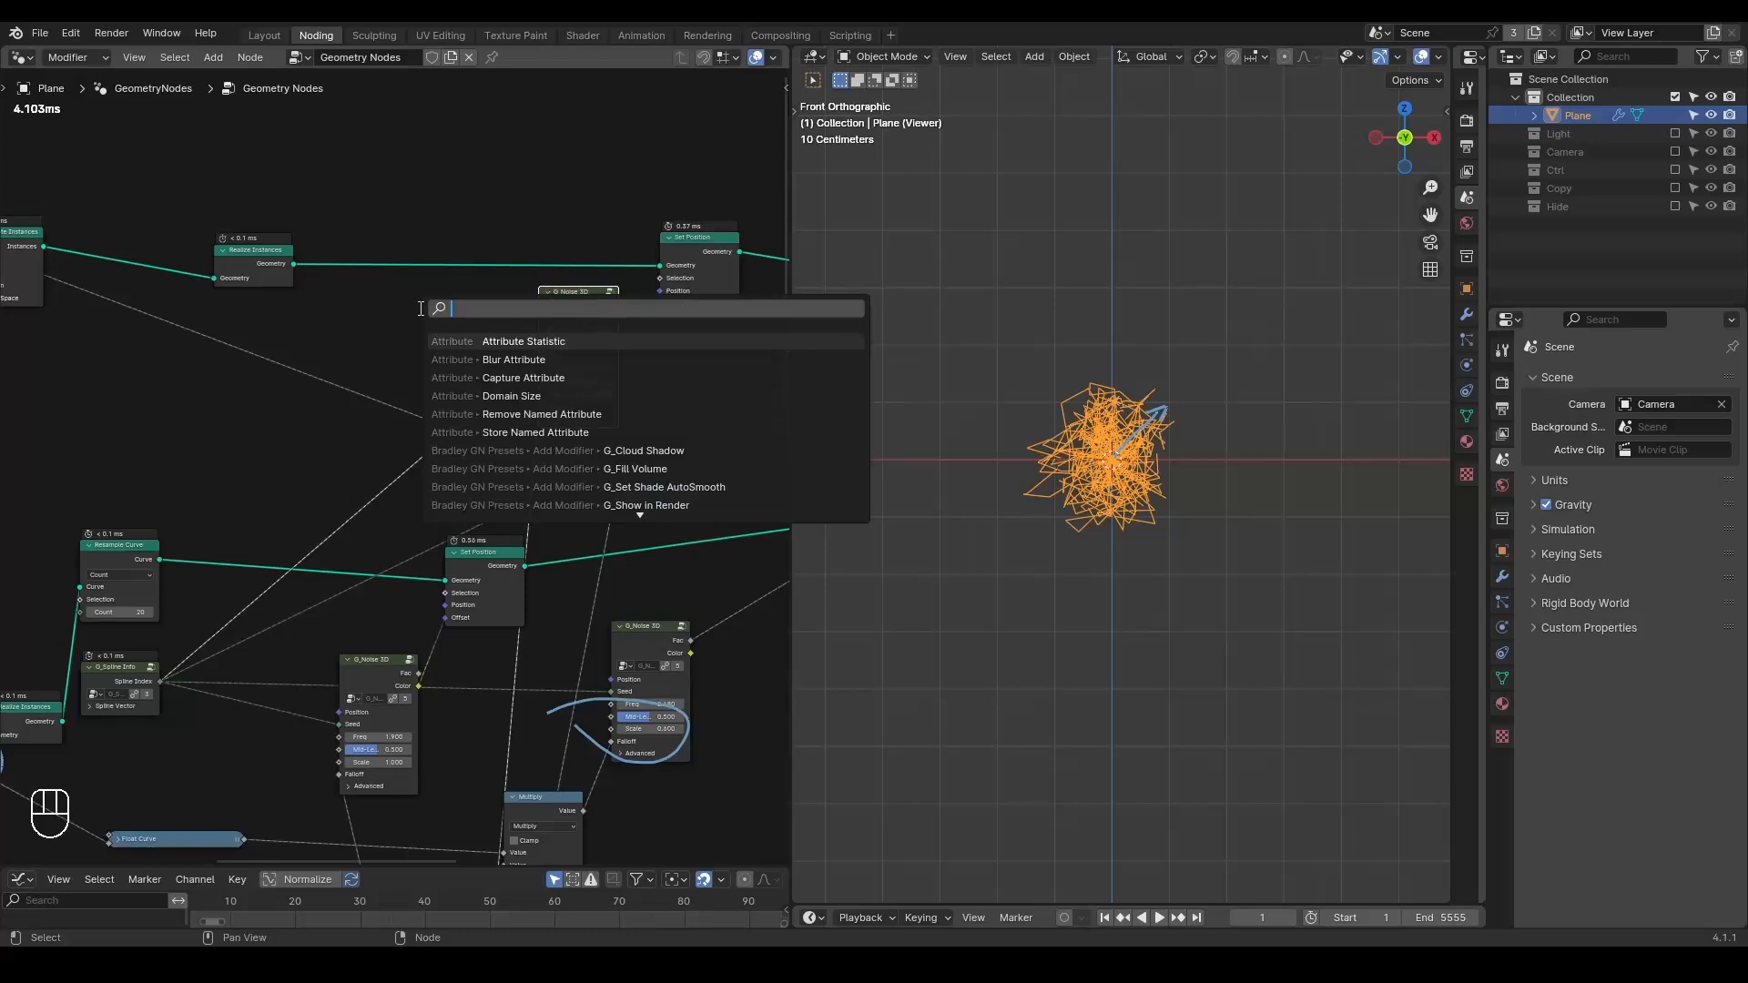
{"action": "type", "text": "transla"}
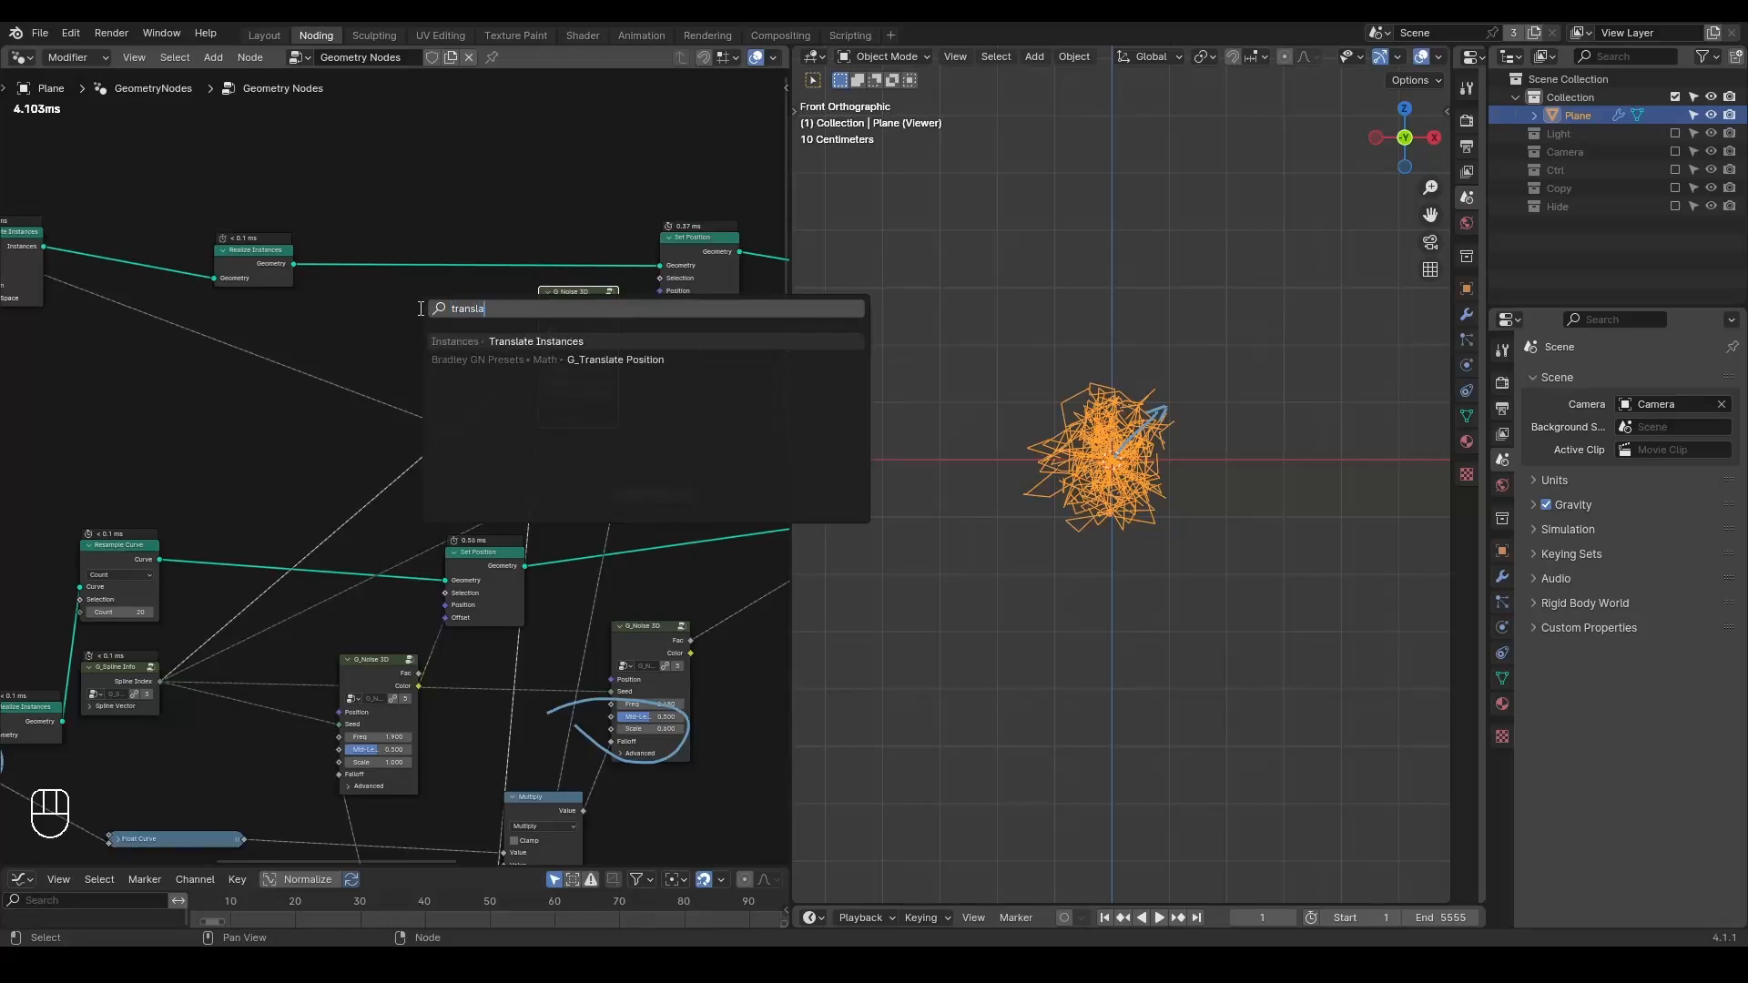
{"action": "type", "text": "te"}
{"action": "key", "text": "Down"}
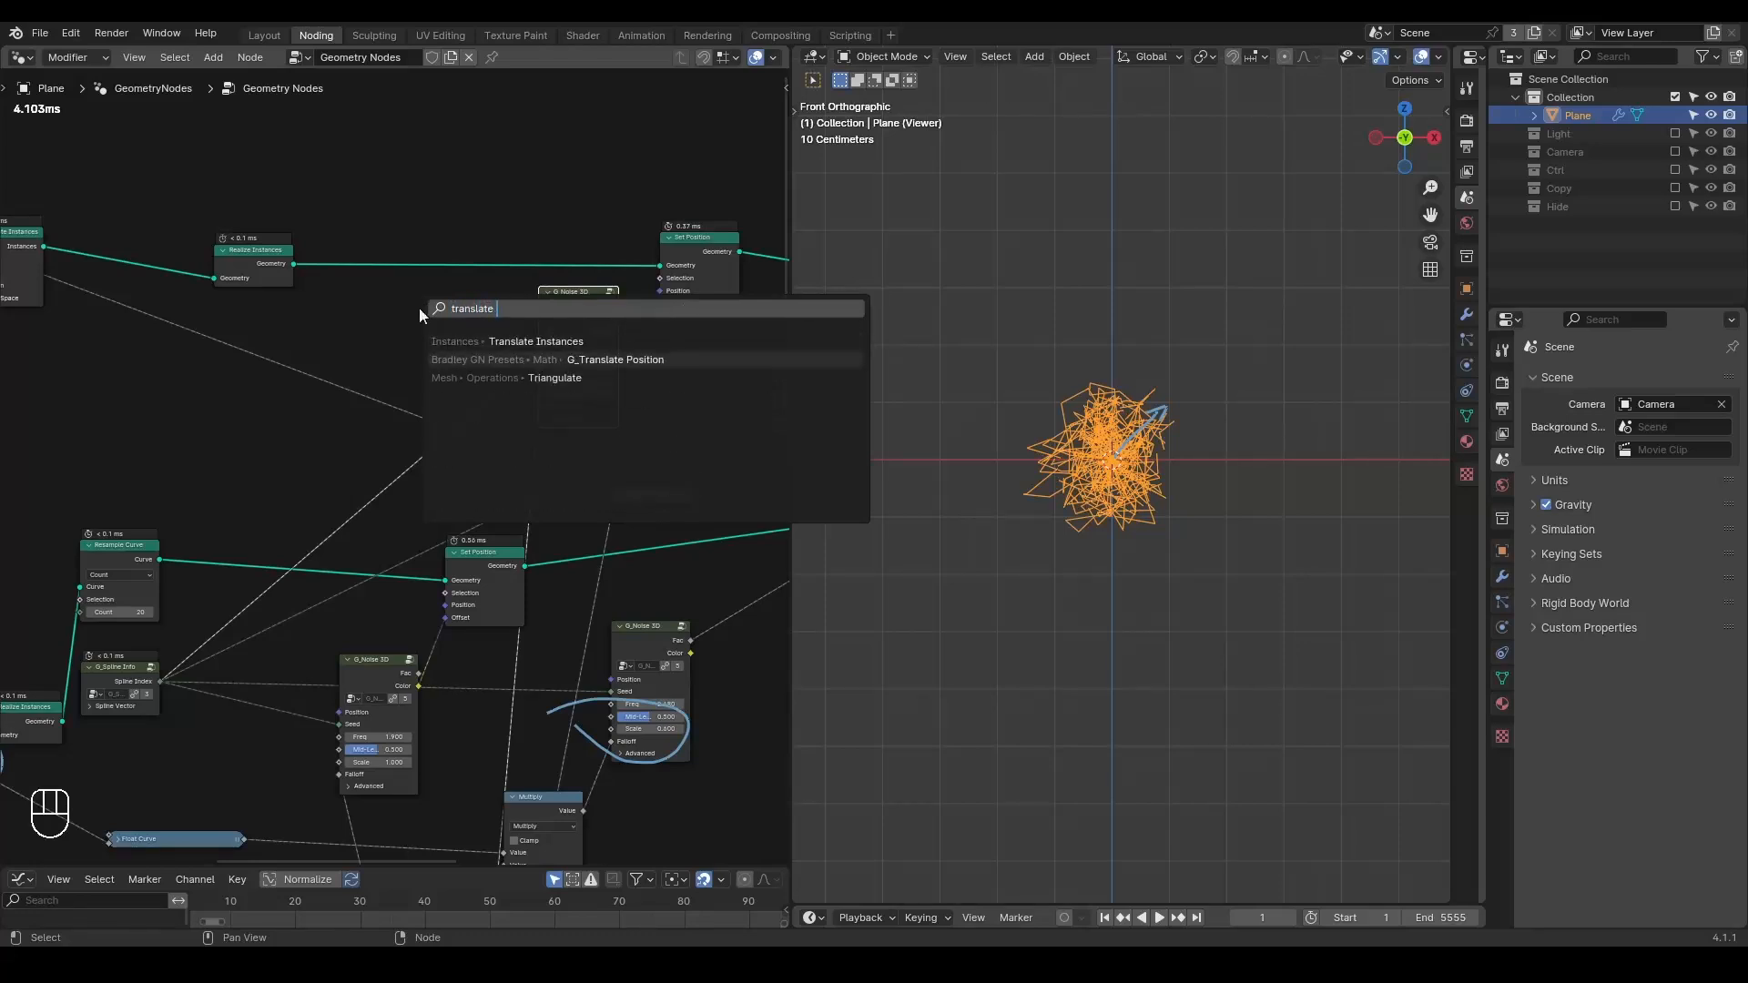
{"action": "key", "text": "Return"}
{"action": "left_click", "coordinate": [201, 395]}
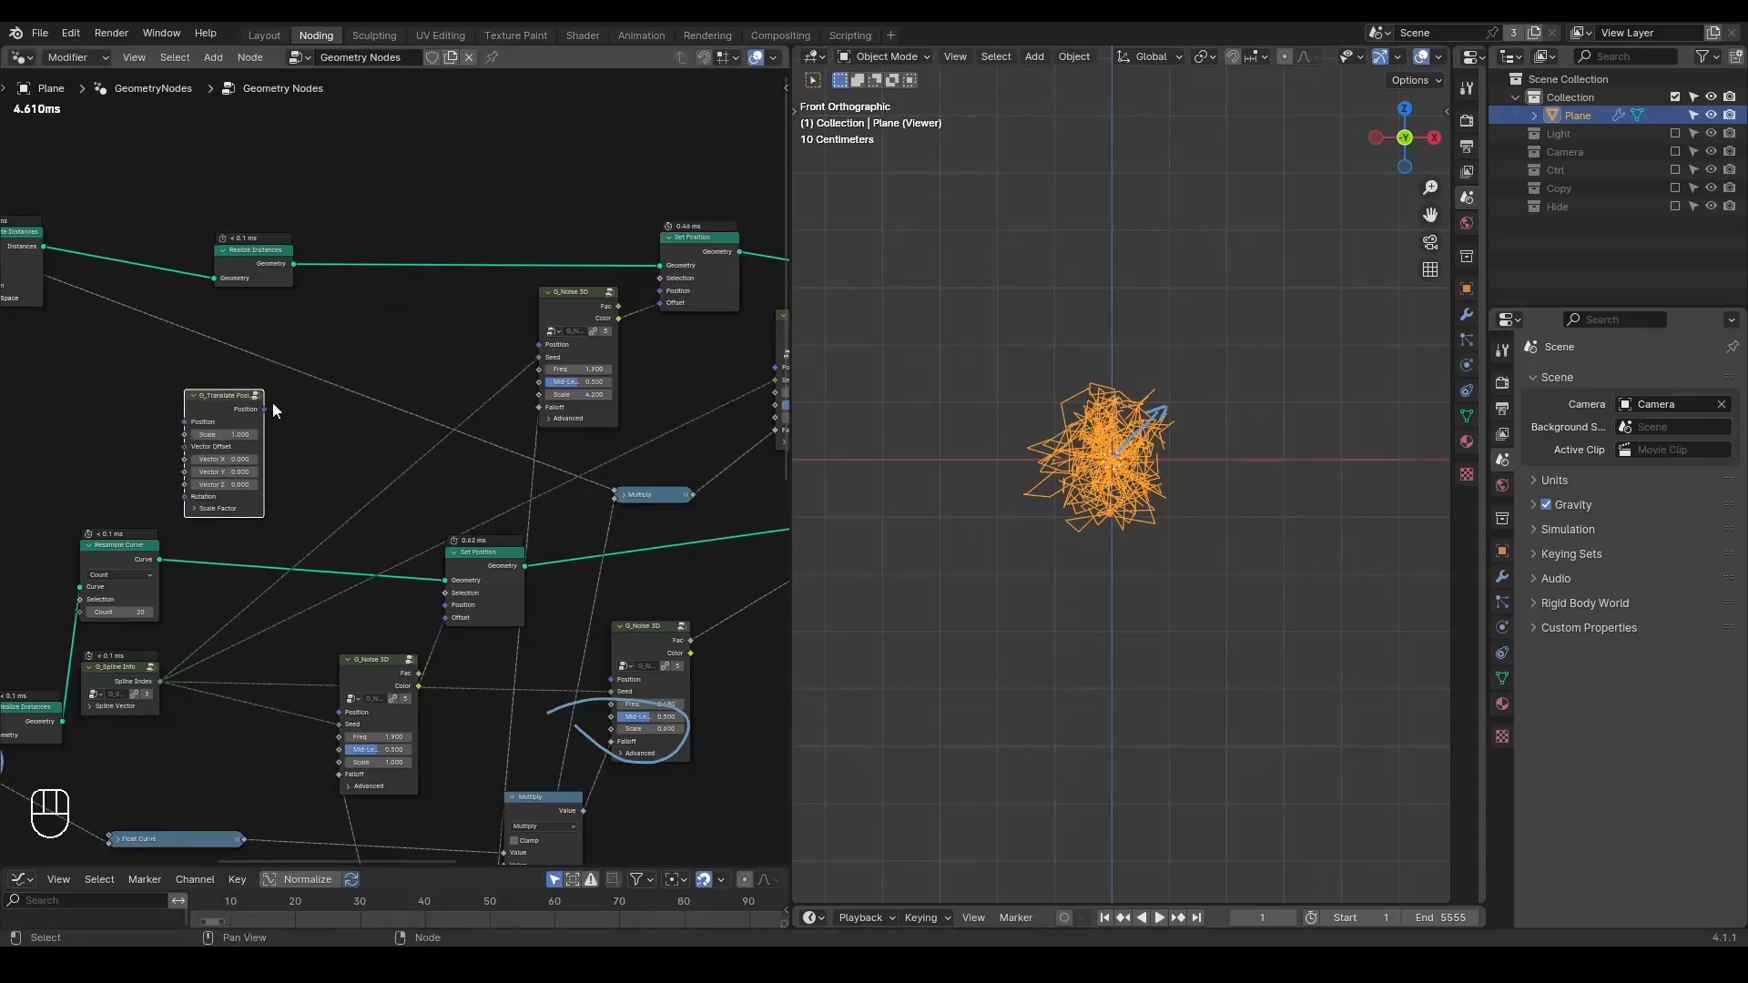
{"action": "left_click_drag", "start_coordinate": [526, 351], "coordinate": [532, 352]}
{"action": "left_click_drag", "start_coordinate": [220, 403], "coordinate": [288, 364]}
- Insert a Capture Attribute node between G_Curve Linear and G_Point Instance and set its data type to Vector
{"action": "middle_click_drag", "start_coordinate": [173, 447], "coordinate": [572, 424]}
{"action": "scroll", "coordinate": [555, 420], "scroll_direction": "down", "scroll_amount": 4}
{"action": "middle_click_drag", "start_coordinate": [464, 393], "coordinate": [561, 387]}
{"action": "left_click_drag", "start_coordinate": [144, 298], "coordinate": [244, 268]}
{"action": "key", "text": "ctrl+a"}
{"action": "type", "text": "capture"}
{"action": "key", "text": "Return"}
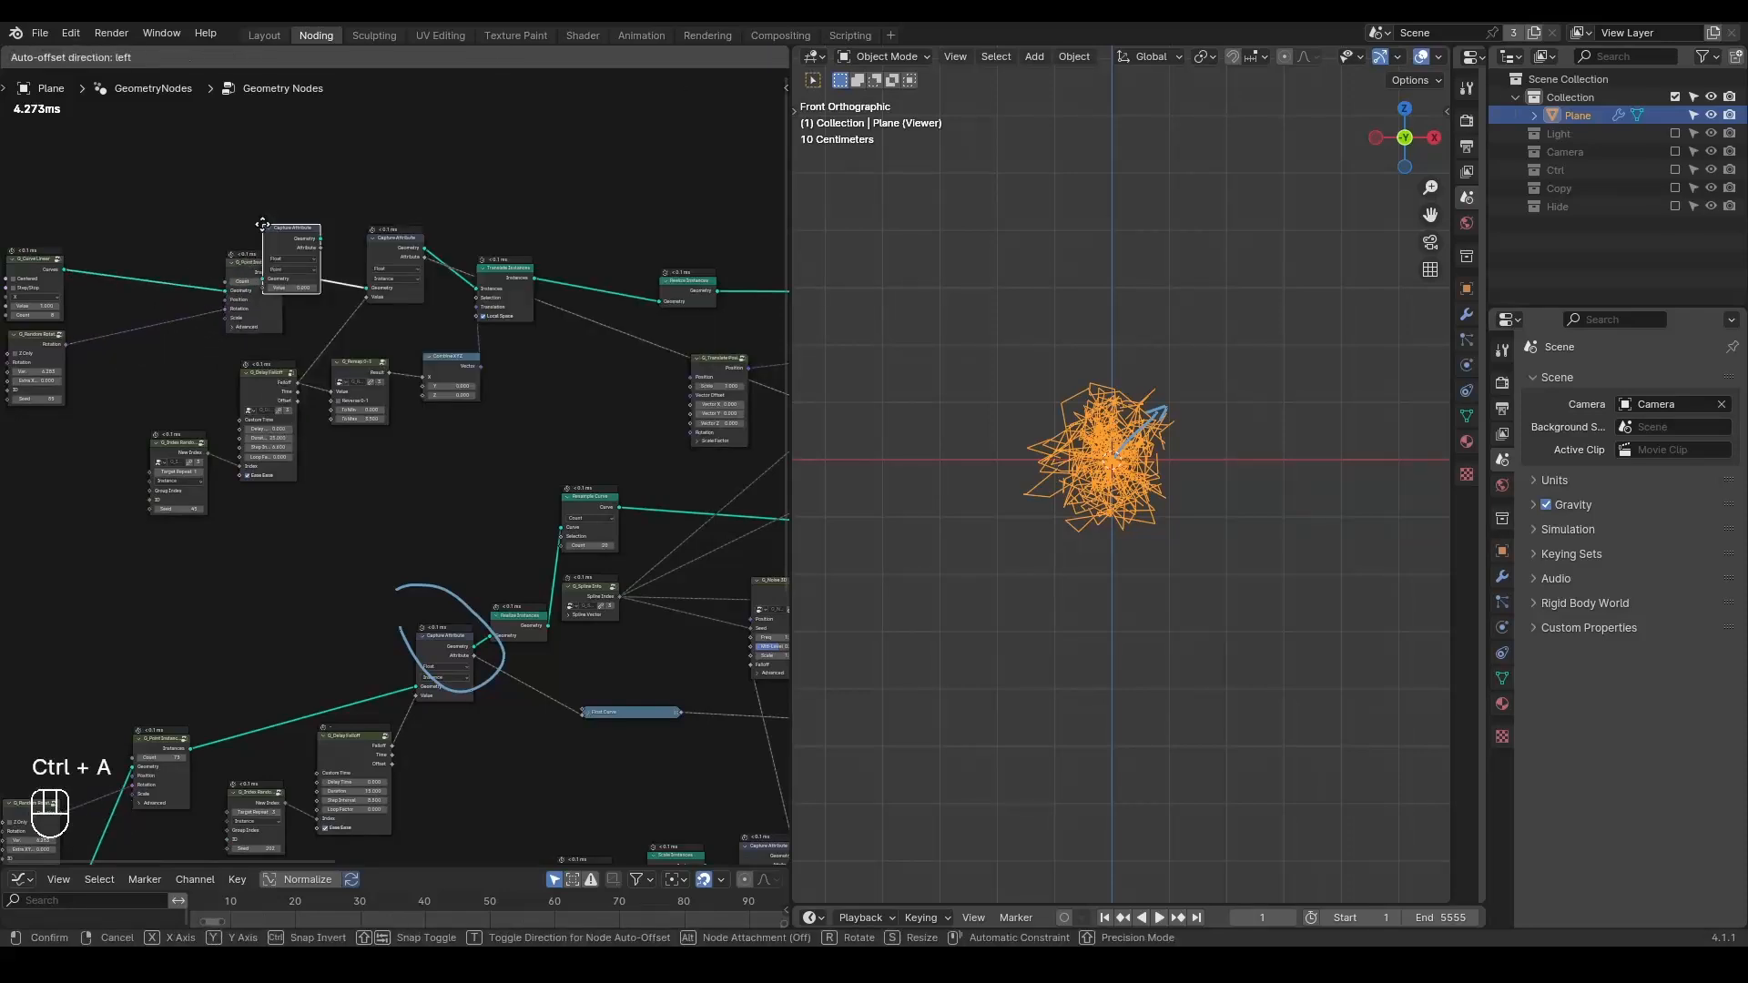
{"action": "left_click", "coordinate": [104, 224]}
{"action": "middle_click_drag", "start_coordinate": [103, 224], "coordinate": [315, 261]}
{"action": "scroll", "coordinate": [343, 227], "scroll_direction": "up", "scroll_amount": 7}
{"action": "left_click", "coordinate": [353, 173]}
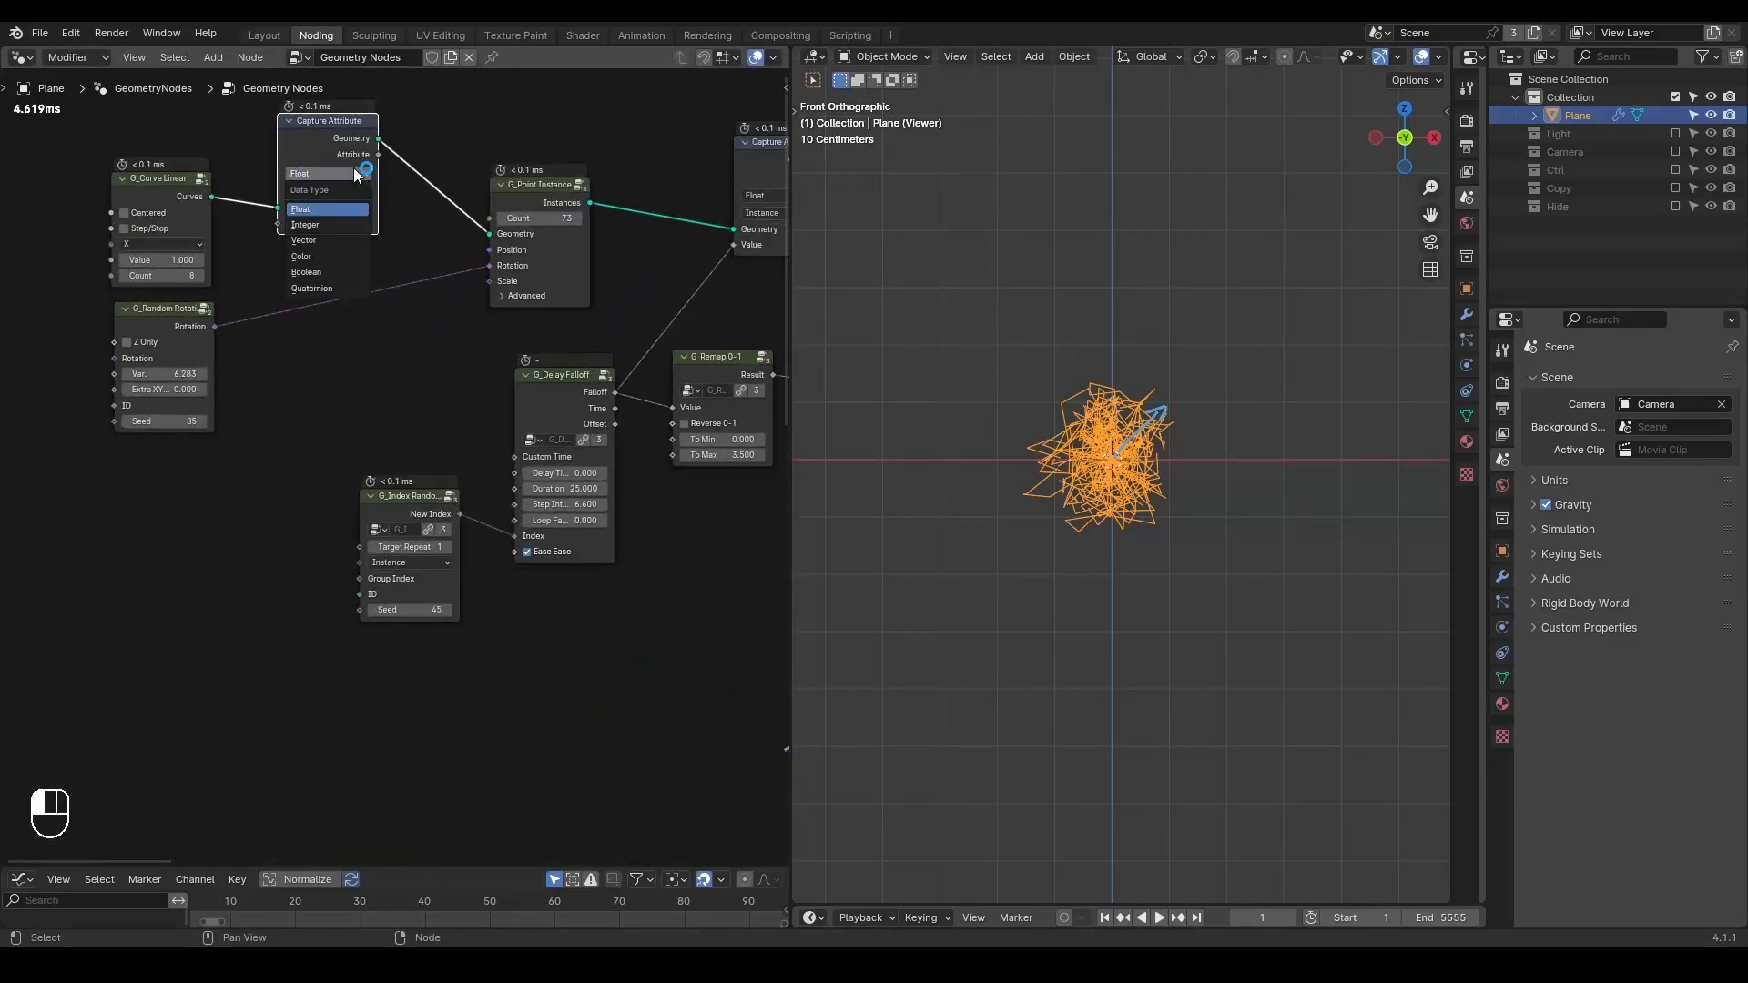
{"action": "left_click", "coordinate": [301, 204]}
- Add a Position node feeding the Value of the new Capture Attribute node
{"action": "left_click_drag", "start_coordinate": [278, 223], "coordinate": [210, 293]}
{"action": "left_click_drag", "start_coordinate": [62, 322], "coordinate": [60, 325]}
{"action": "type", "text": "pos"}
{"action": "key", "text": "Return"}
{"action": "left_click", "coordinate": [60, 324]}
- Link the captured Attribute to the Position input of the new branch's G_Noise 3D node and preview the animation
{"action": "scroll", "coordinate": [595, 380], "scroll_direction": "down", "scroll_amount": 6}
{"action": "middle_click_drag", "start_coordinate": [595, 380], "coordinate": [278, 312]}
{"action": "scroll", "coordinate": [154, 279], "scroll_direction": "down", "scroll_amount": 2}
{"action": "left_click_drag", "start_coordinate": [96, 230], "coordinate": [709, 336]}
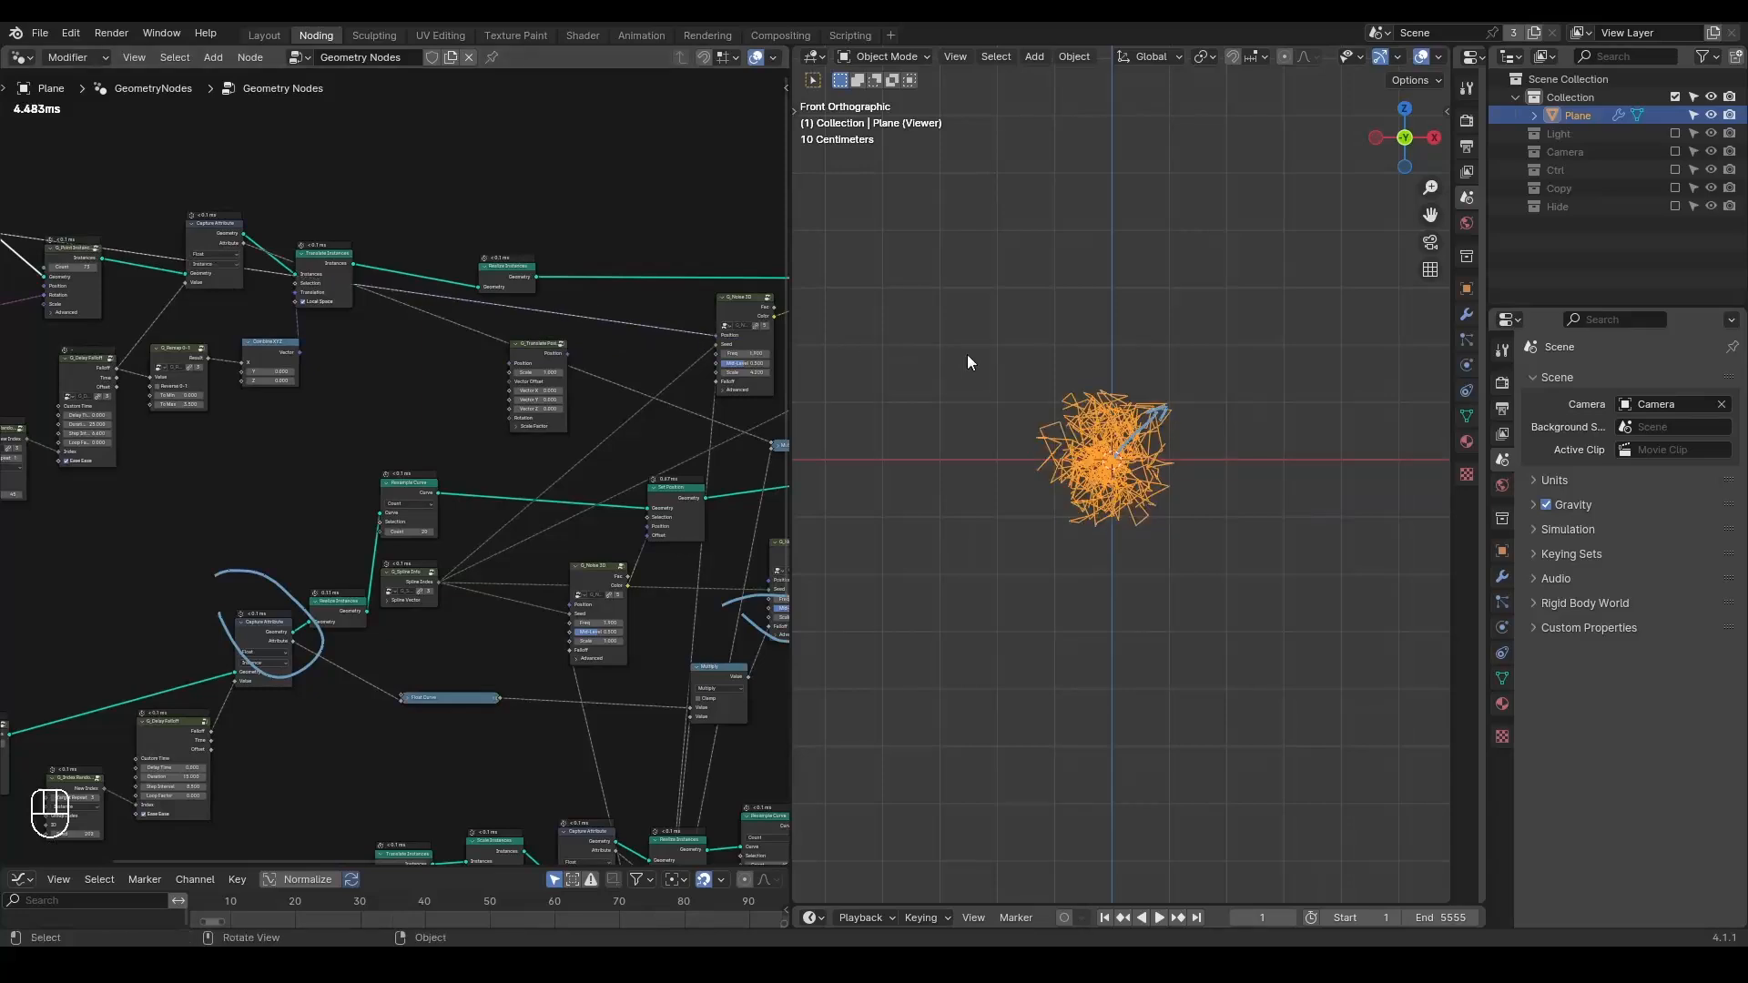
{"action": "key", "text": "space"}
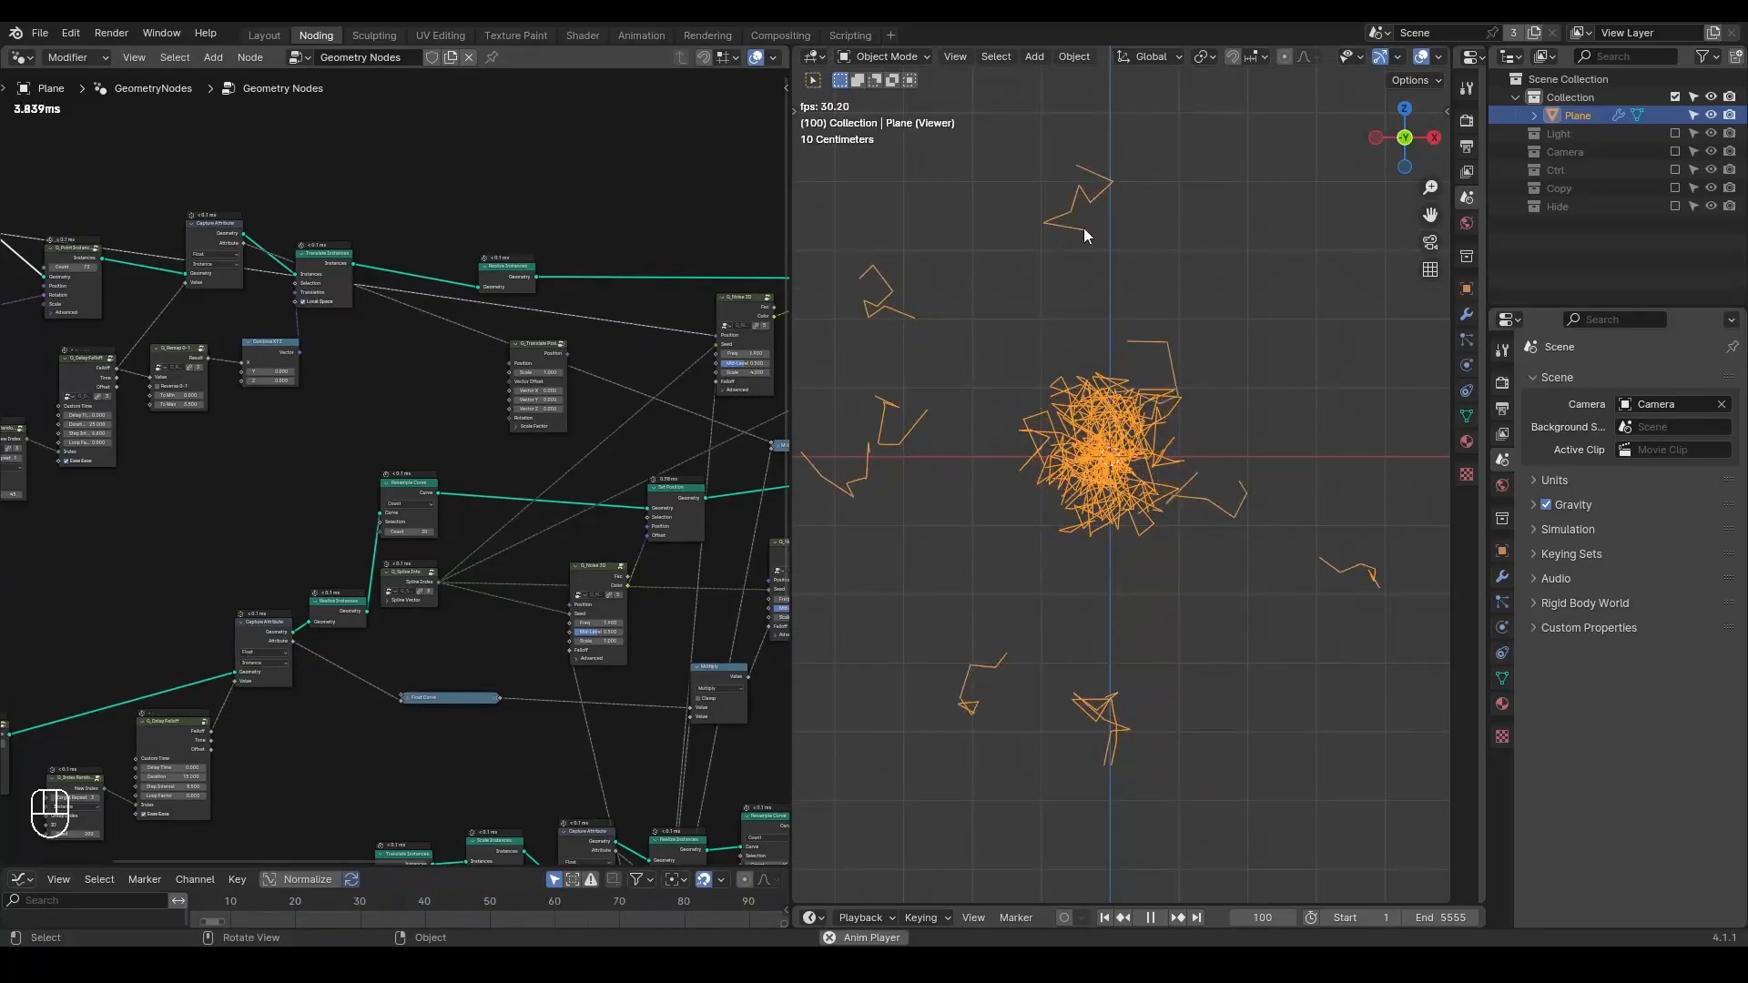
{"action": "key", "text": "space"}
- Mute the captured position link into the new branch's G_Noise 3D node and set that noise's Freq to 0.76
{"action": "middle_click_drag", "start_coordinate": [594, 320], "coordinate": [508, 294]}
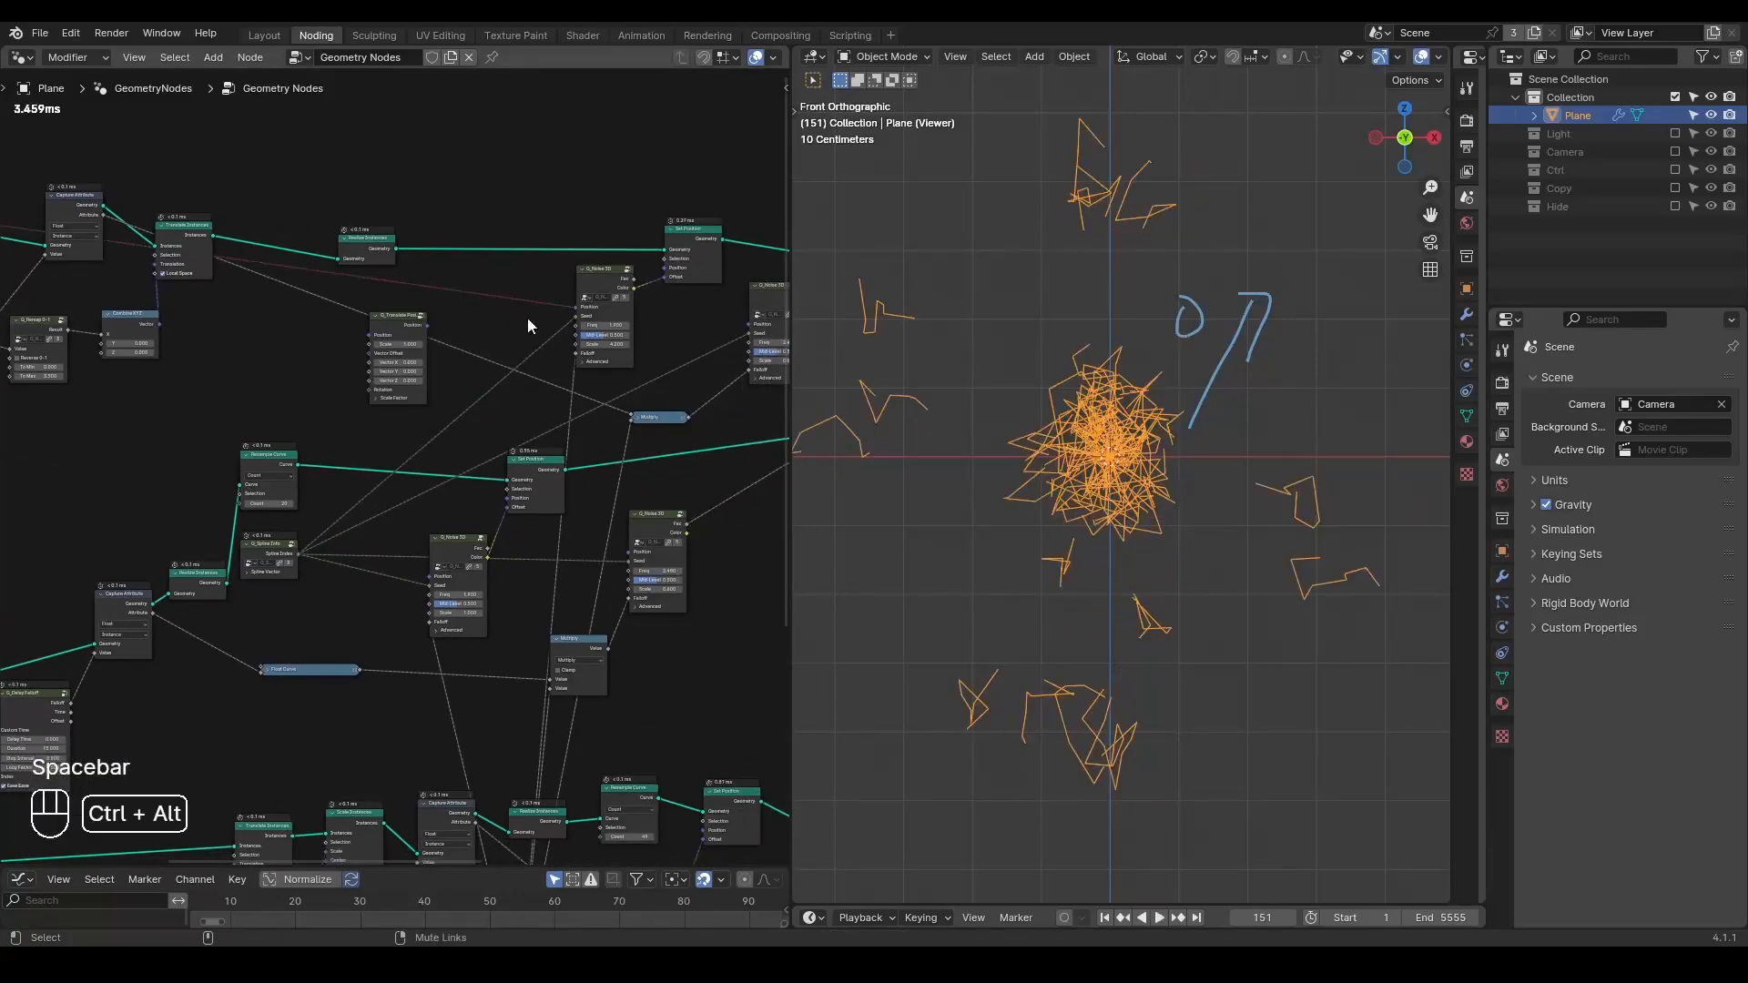
{"action": "key", "text": "shift+space"}
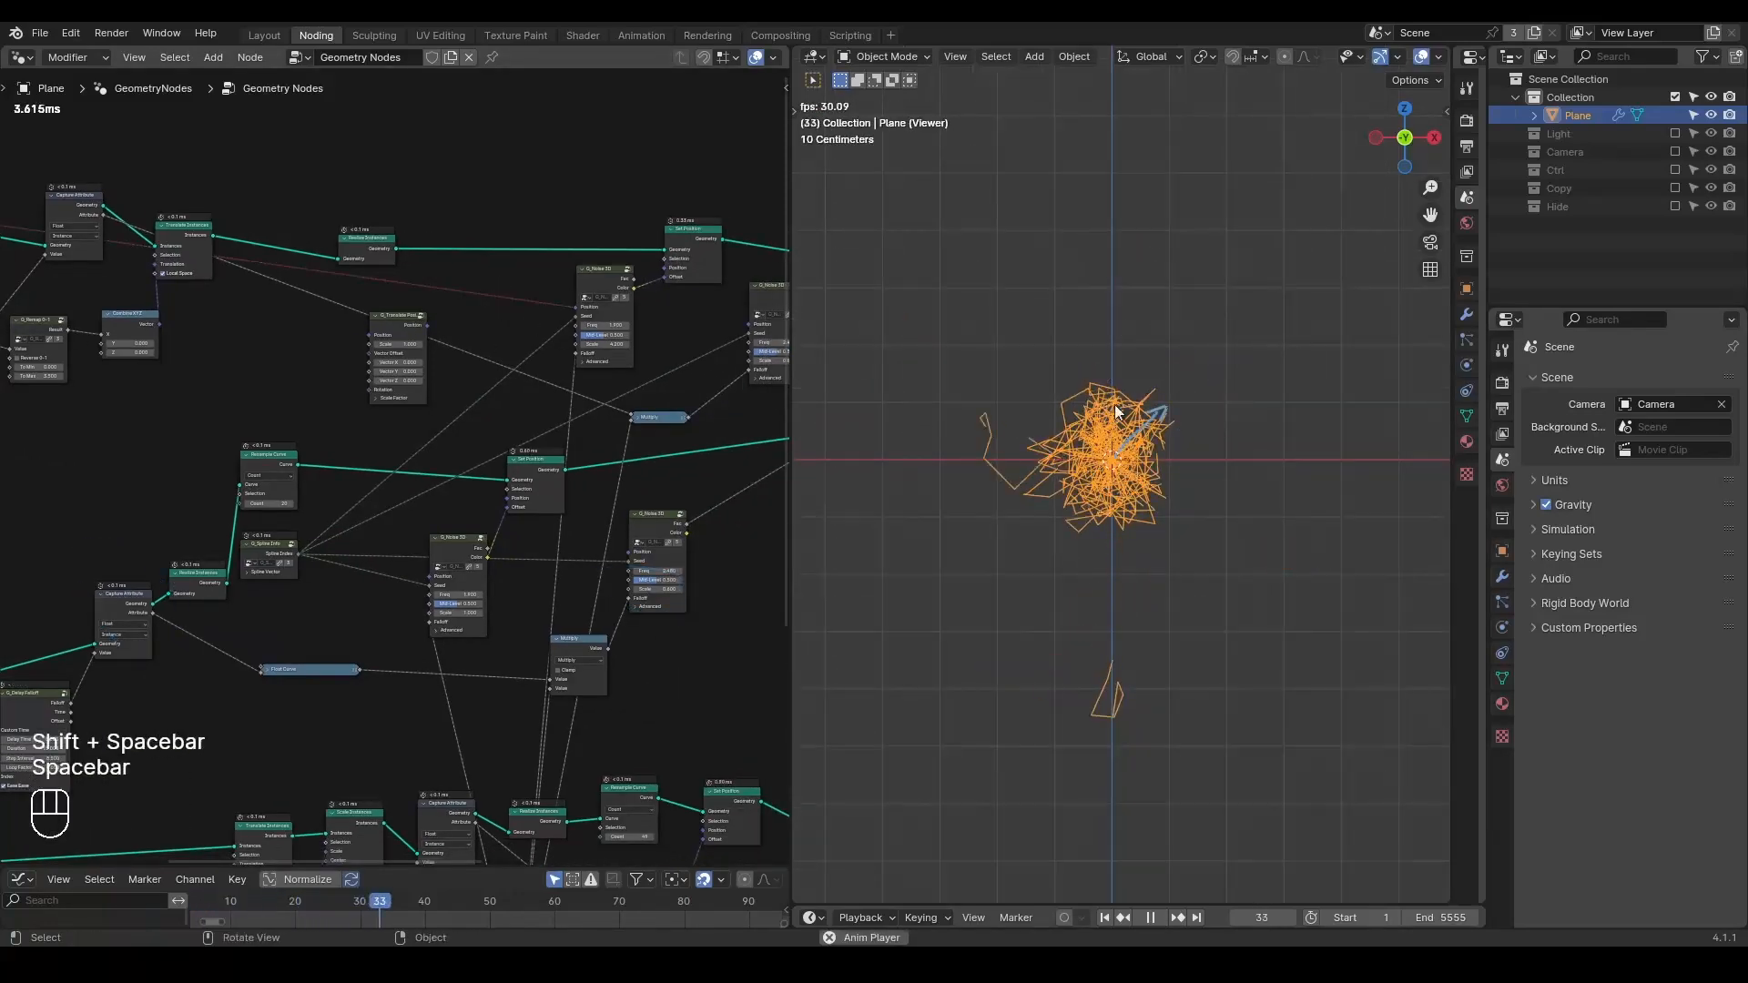
{"action": "key", "text": "space"}
{"action": "scroll", "coordinate": [533, 359], "scroll_direction": "up", "scroll_amount": 5}
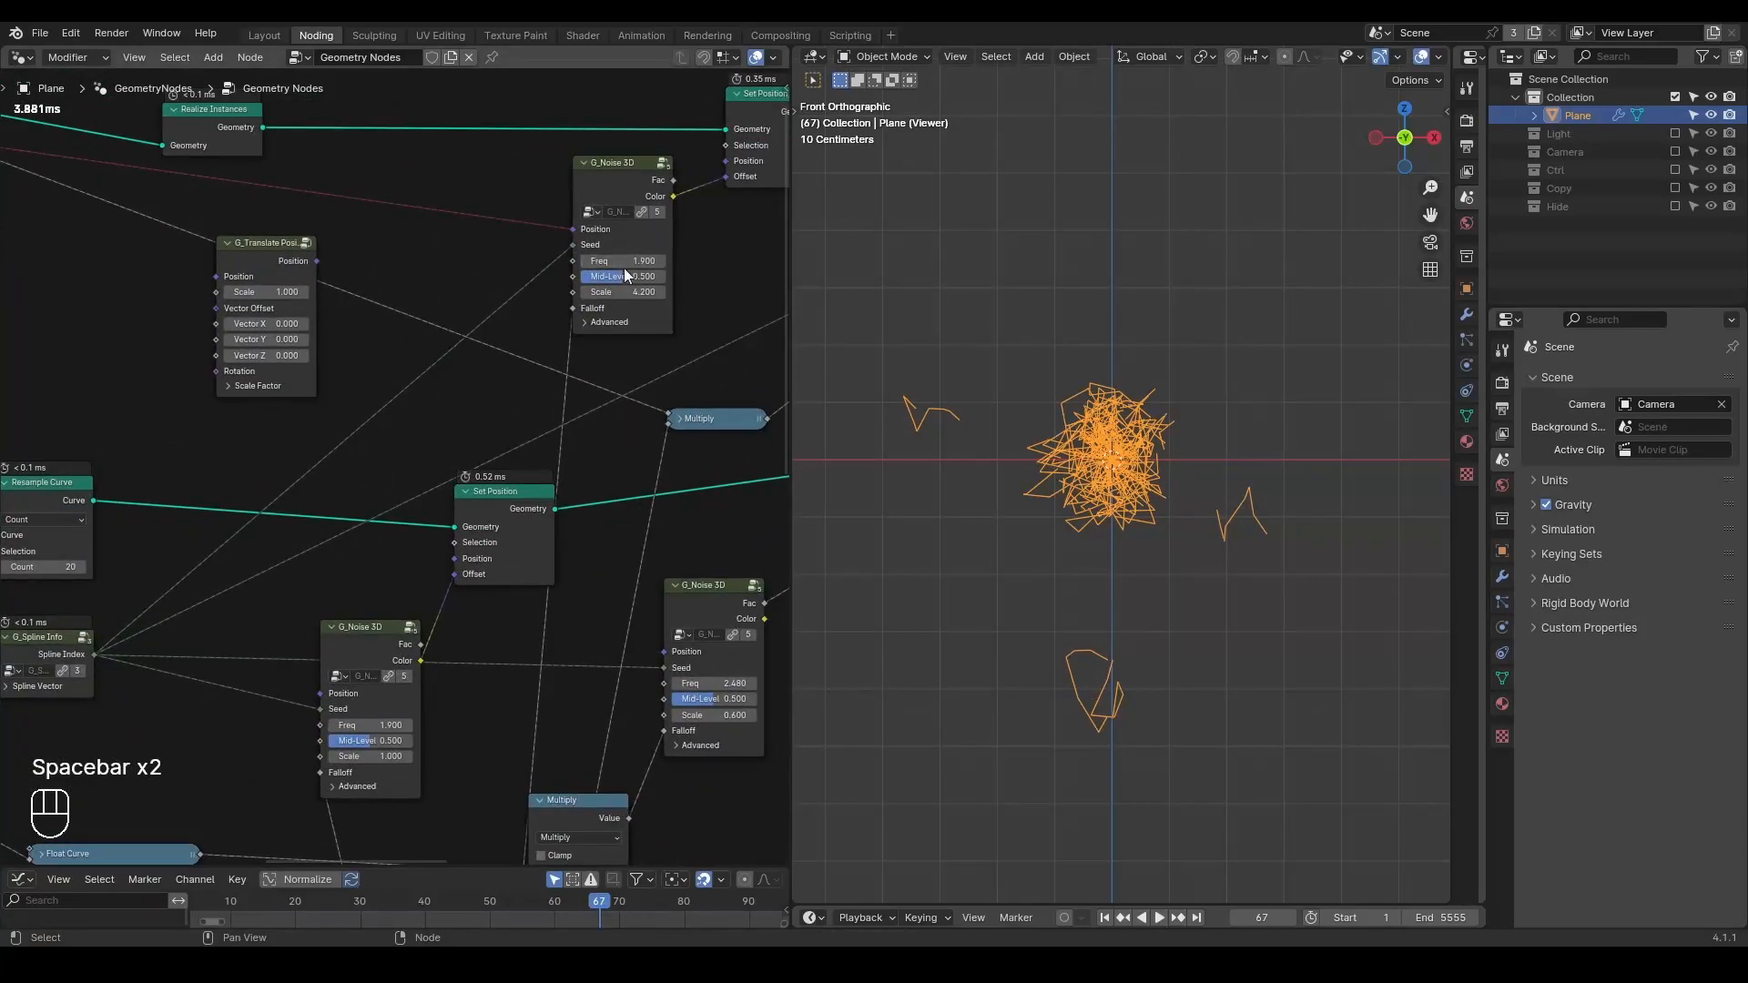
{"action": "mouse_move", "coordinate": [625, 260]}
{"action": "left_mouse_down", "text": "shift"}
{"action": "mouse_move", "coordinate": [566, 261]}
{"action": "mouse_move", "coordinate": [630, 262]}
{"action": "left_mouse_up", "text": "shift"}
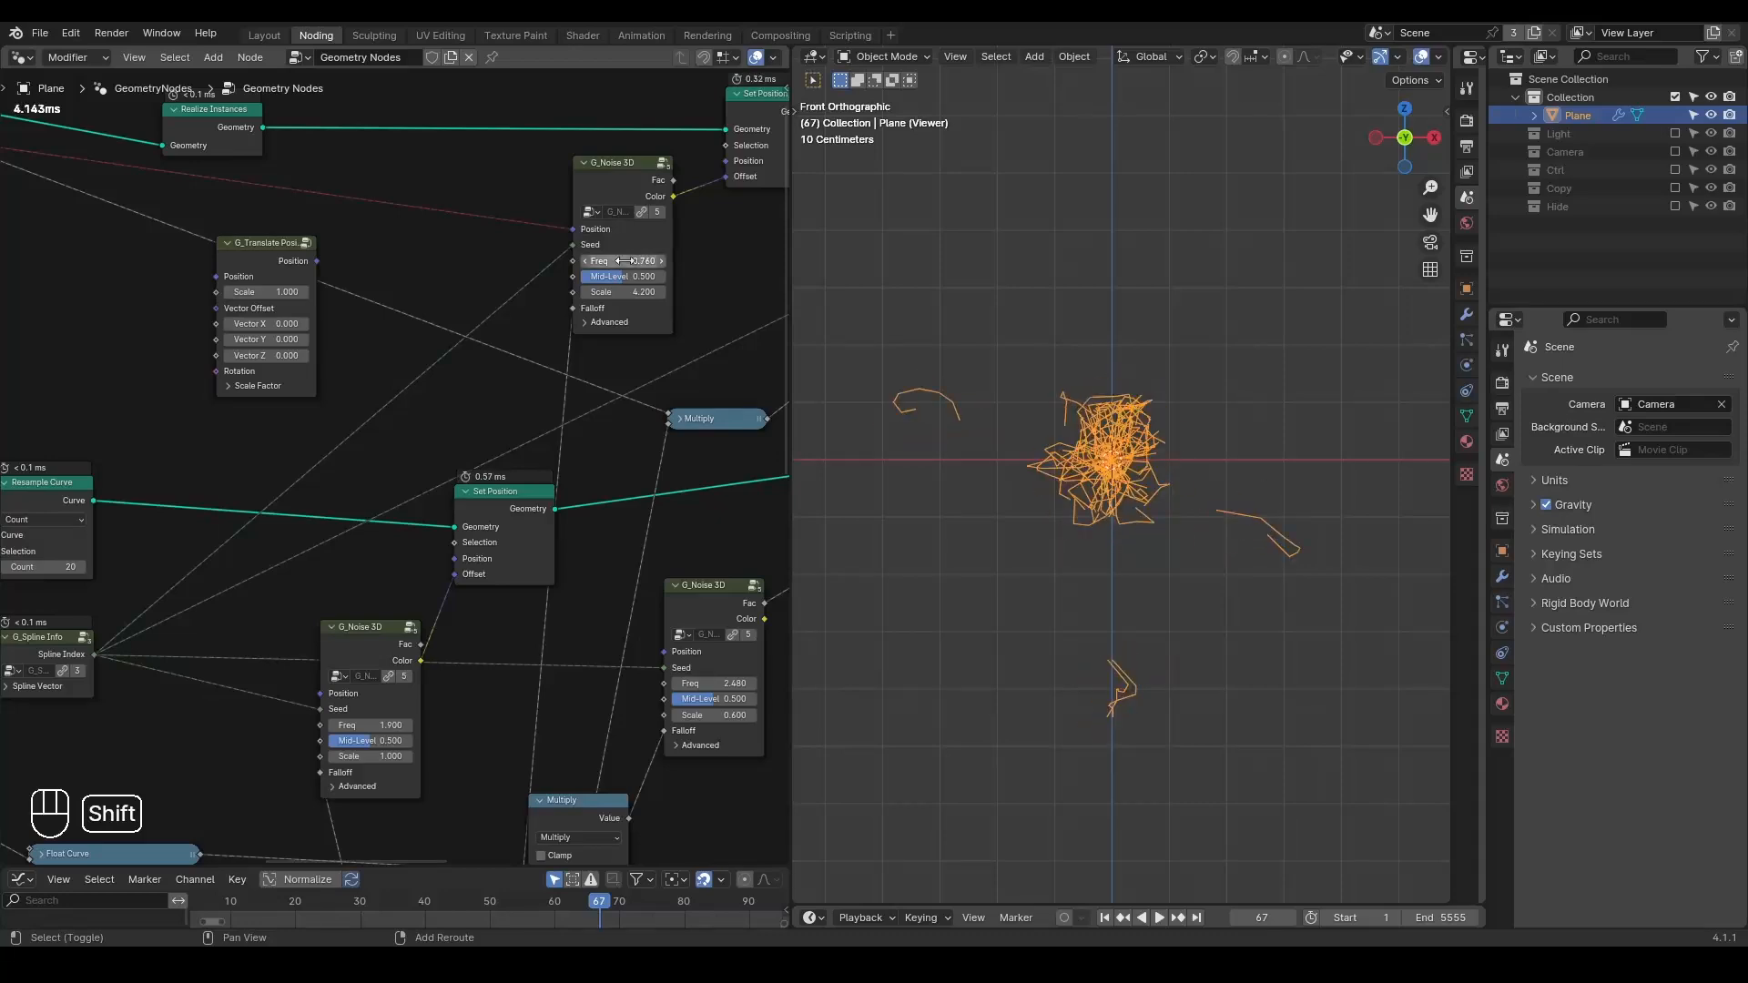
- Add a Noise Texture node above the Set Position node and feed its Vector from a Position node
{"action": "middle_click_drag", "start_coordinate": [553, 230], "coordinate": [451, 458]}
{"action": "key", "text": "ctrl+a"}
{"action": "type", "text": "noise"}
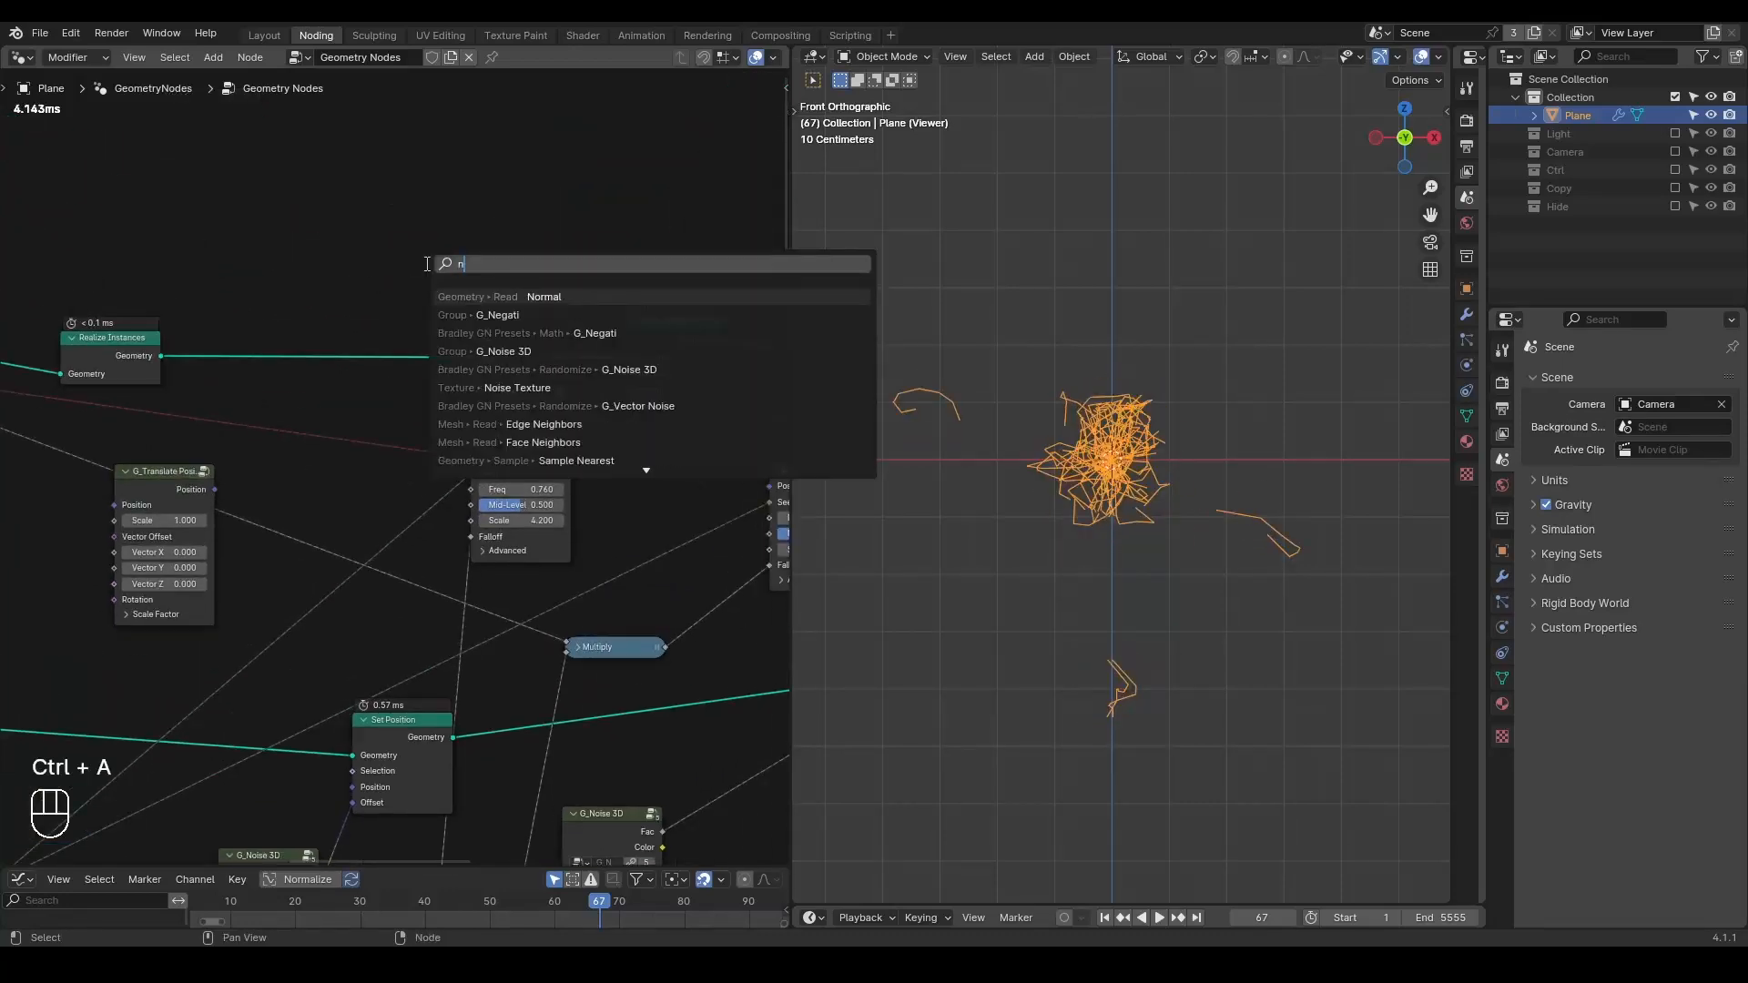
{"action": "key", "text": "Down"}
{"action": "key", "text": "Down"}
{"action": "key", "text": "Return"}
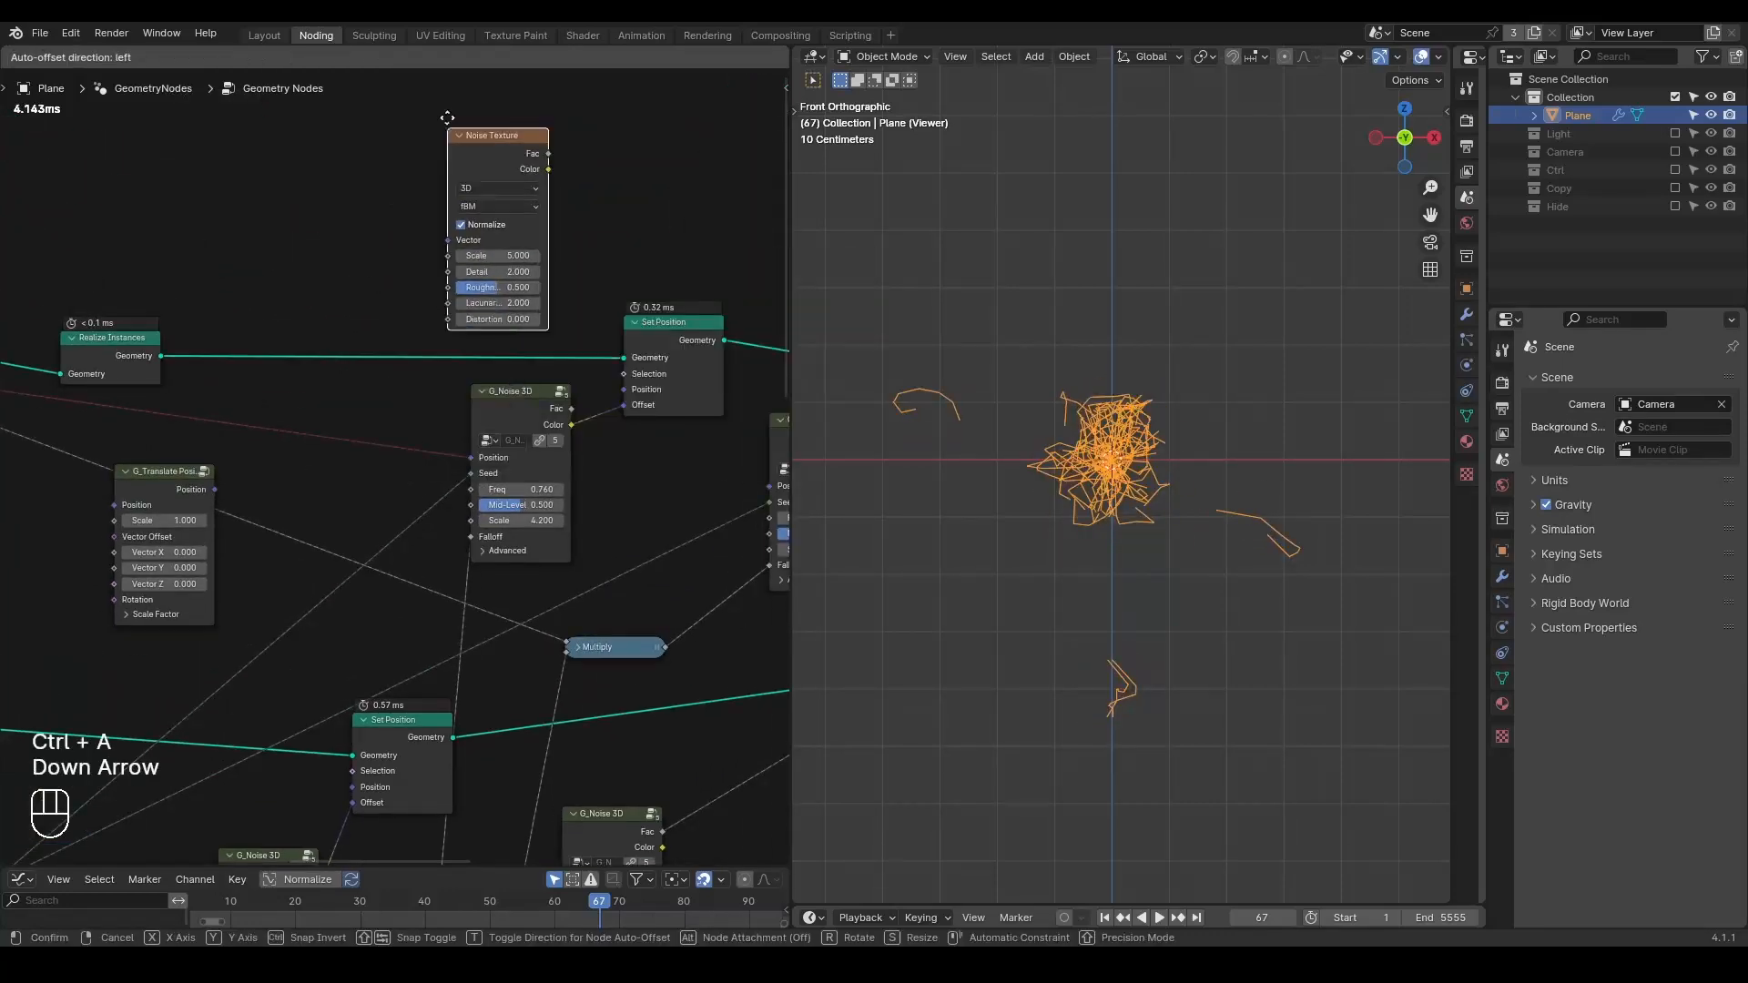
{"action": "left_click_drag", "start_coordinate": [442, 226], "coordinate": [312, 227]}
{"action": "type", "text": "pos"}
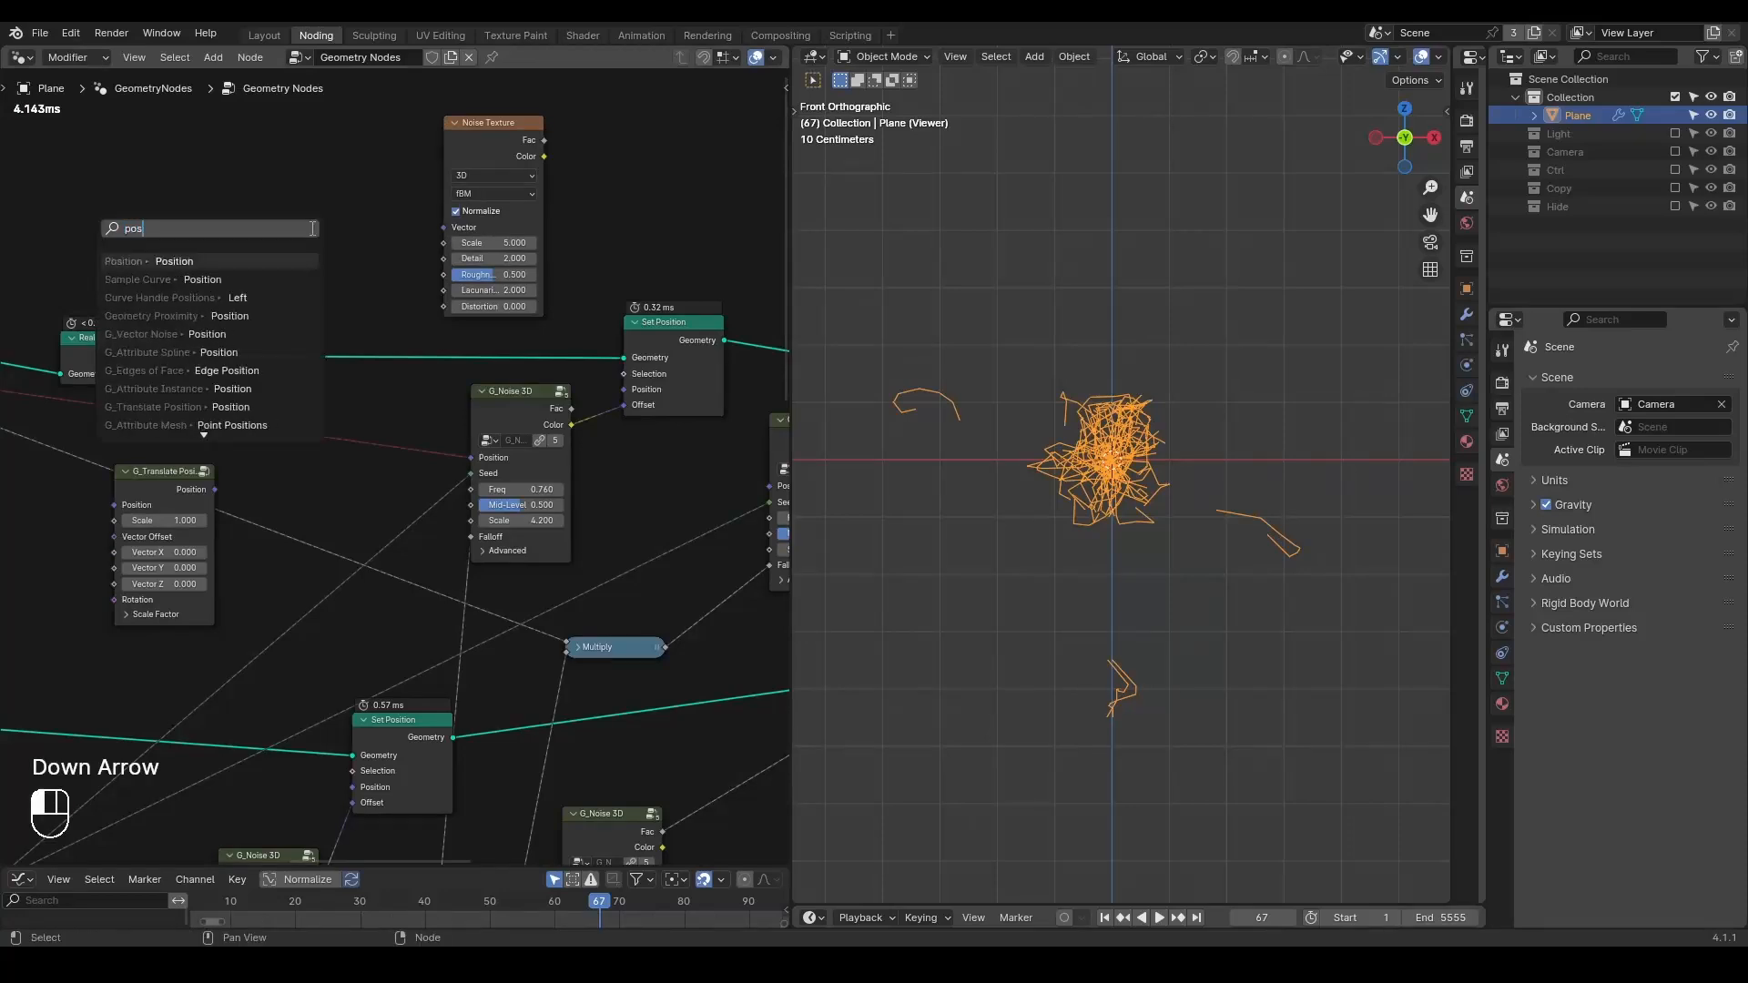
{"action": "key", "text": "Return"}
{"action": "left_click", "coordinate": [310, 228]}
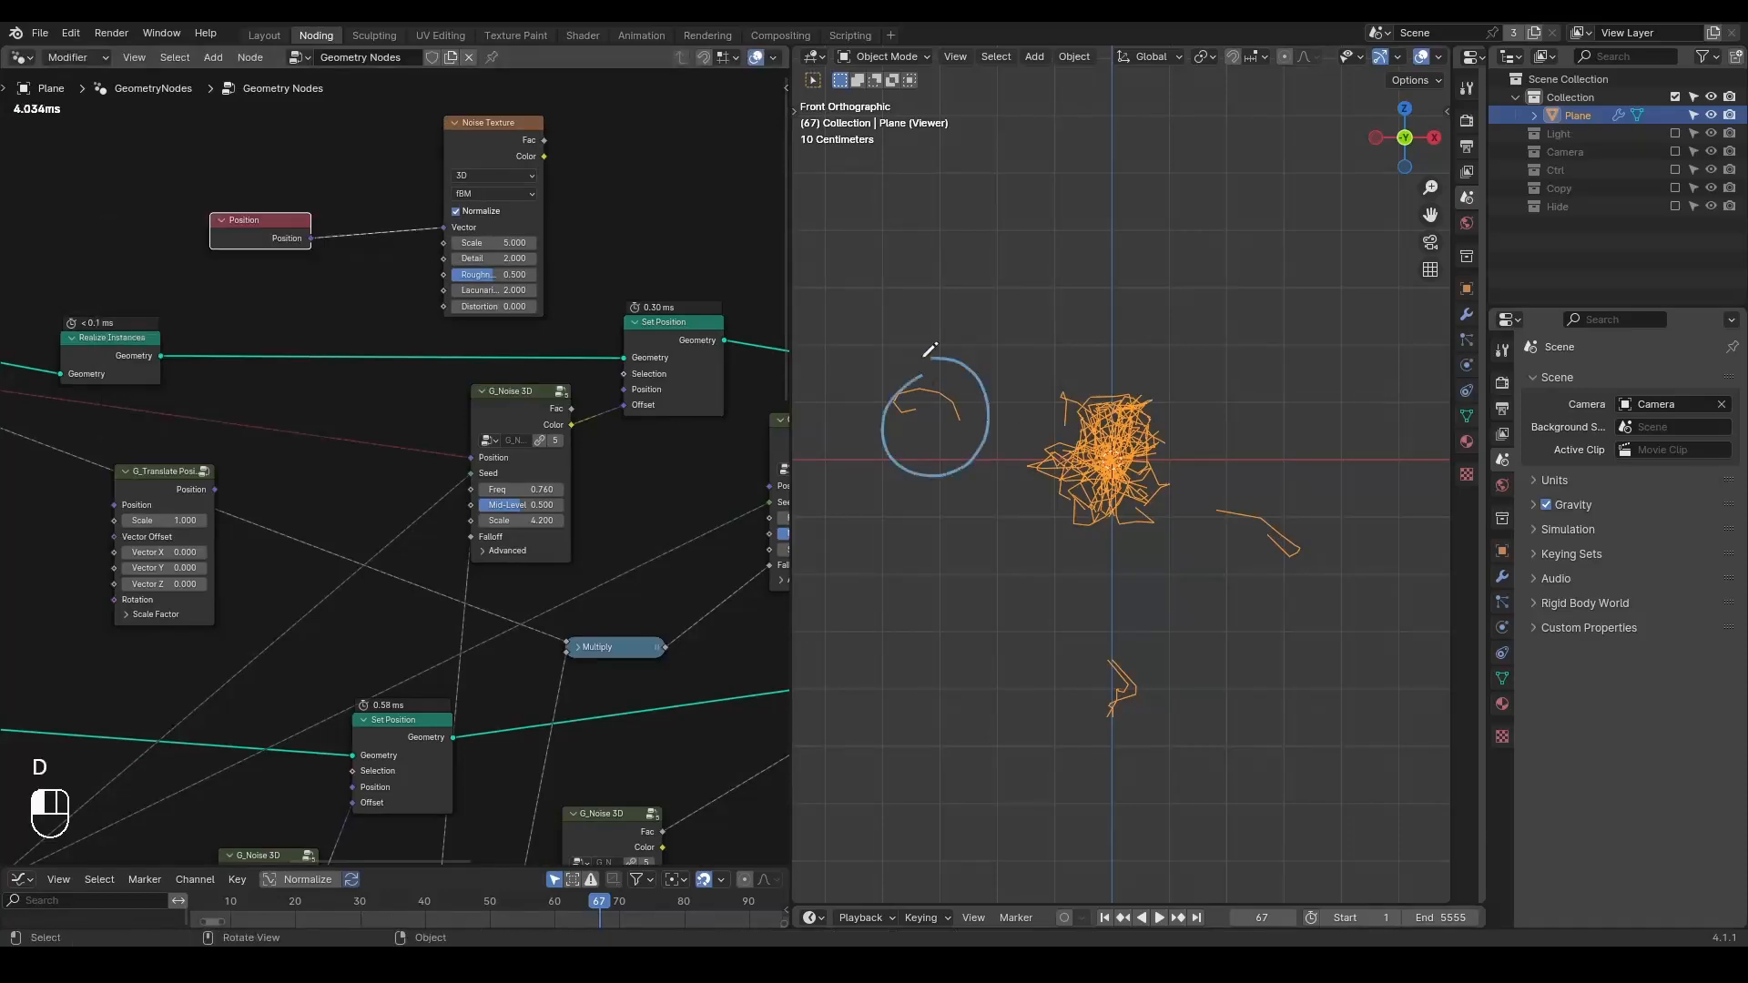
- Move Translate Instances closer to Realize Instances, and unmute the captured position link into the G_Noise 3D node
{"action": "scroll", "coordinate": [980, 505], "scroll_direction": "down", "scroll_amount": 1}
{"action": "middle_click_drag", "start_coordinate": [110, 465], "coordinate": [485, 414]}
{"action": "scroll", "coordinate": [486, 415], "scroll_direction": "down", "scroll_amount": 3}
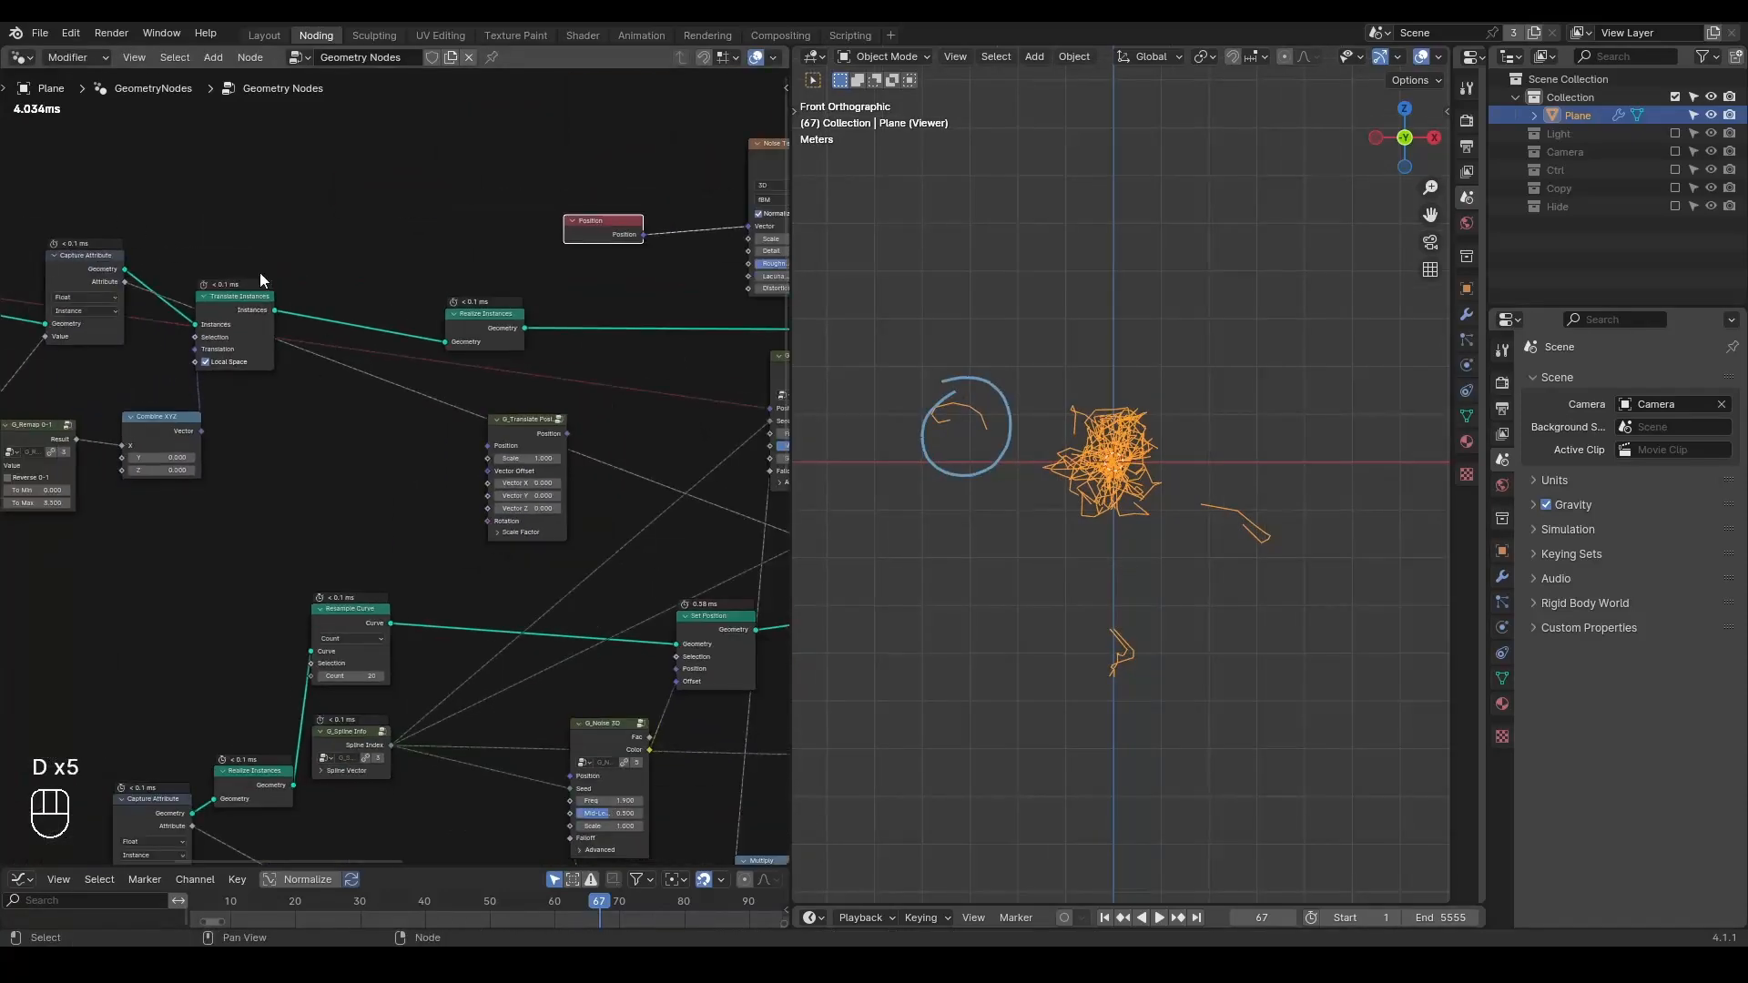
{"action": "right_click_drag", "start_coordinate": [221, 273], "coordinate": [279, 273]}
{"action": "left_click_drag", "start_coordinate": [237, 308], "coordinate": [332, 282]}
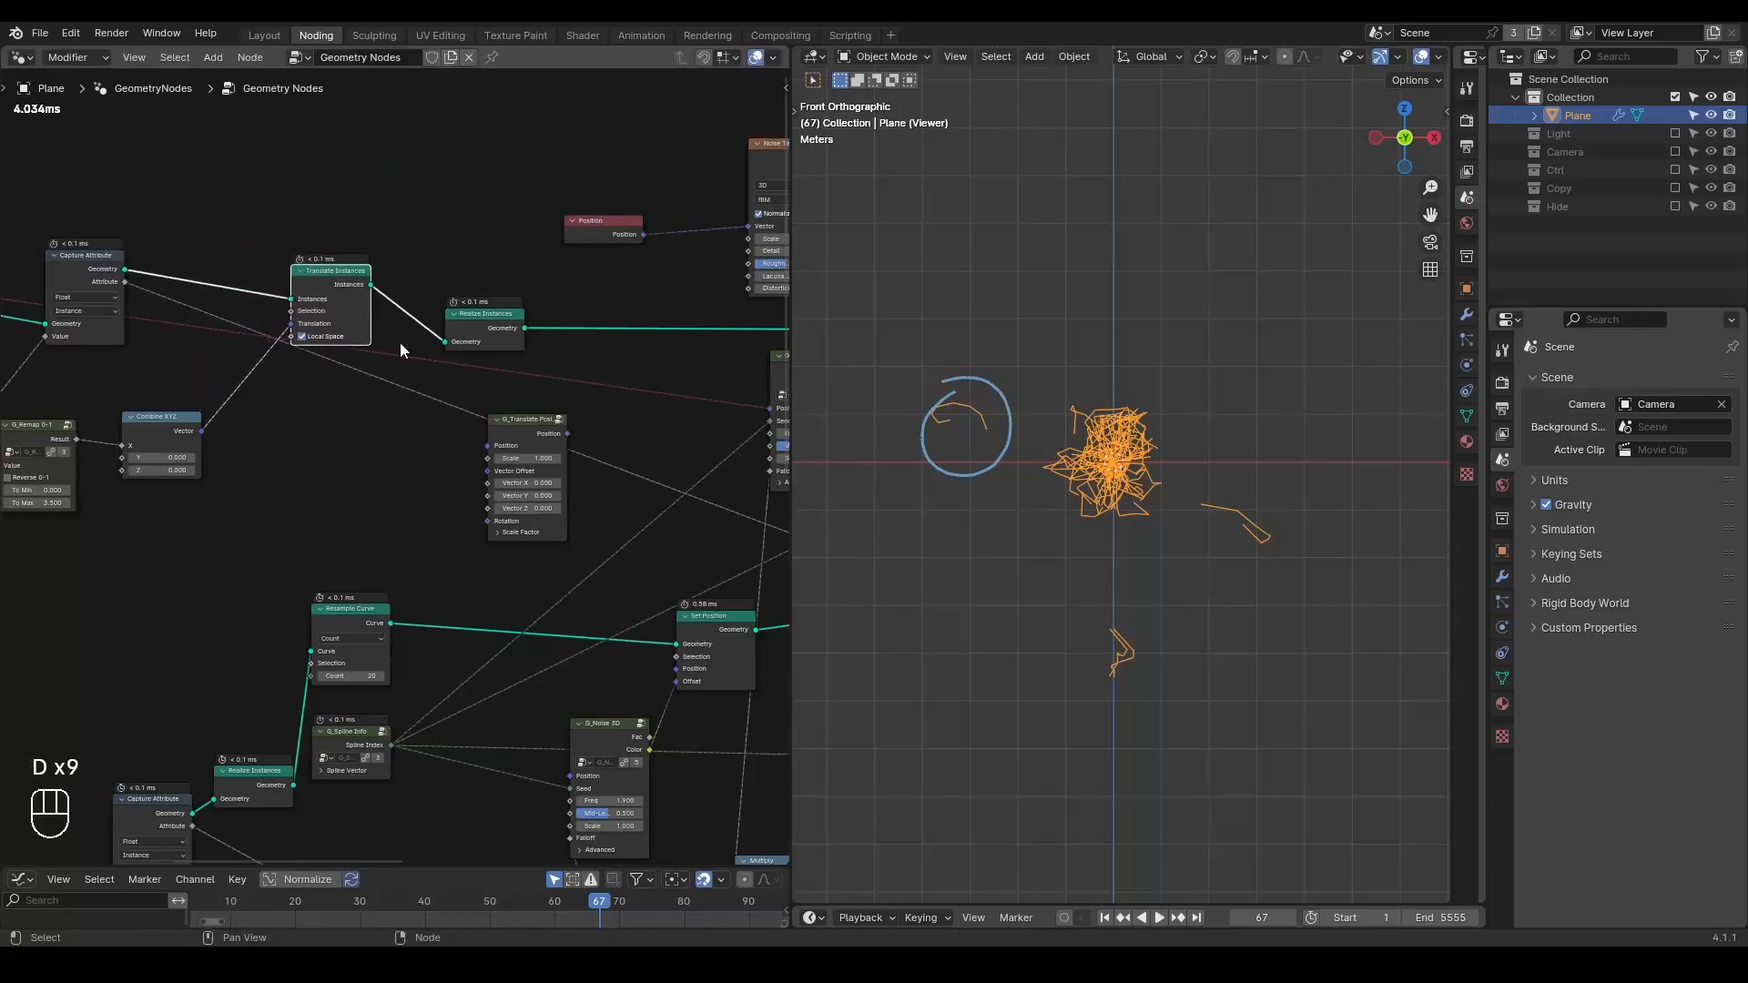
{"action": "middle_click_drag", "start_coordinate": [543, 423], "coordinate": [366, 358]}
{"action": "scroll", "coordinate": [366, 358], "scroll_direction": "up", "scroll_amount": 3}
{"action": "key", "text": "space"}
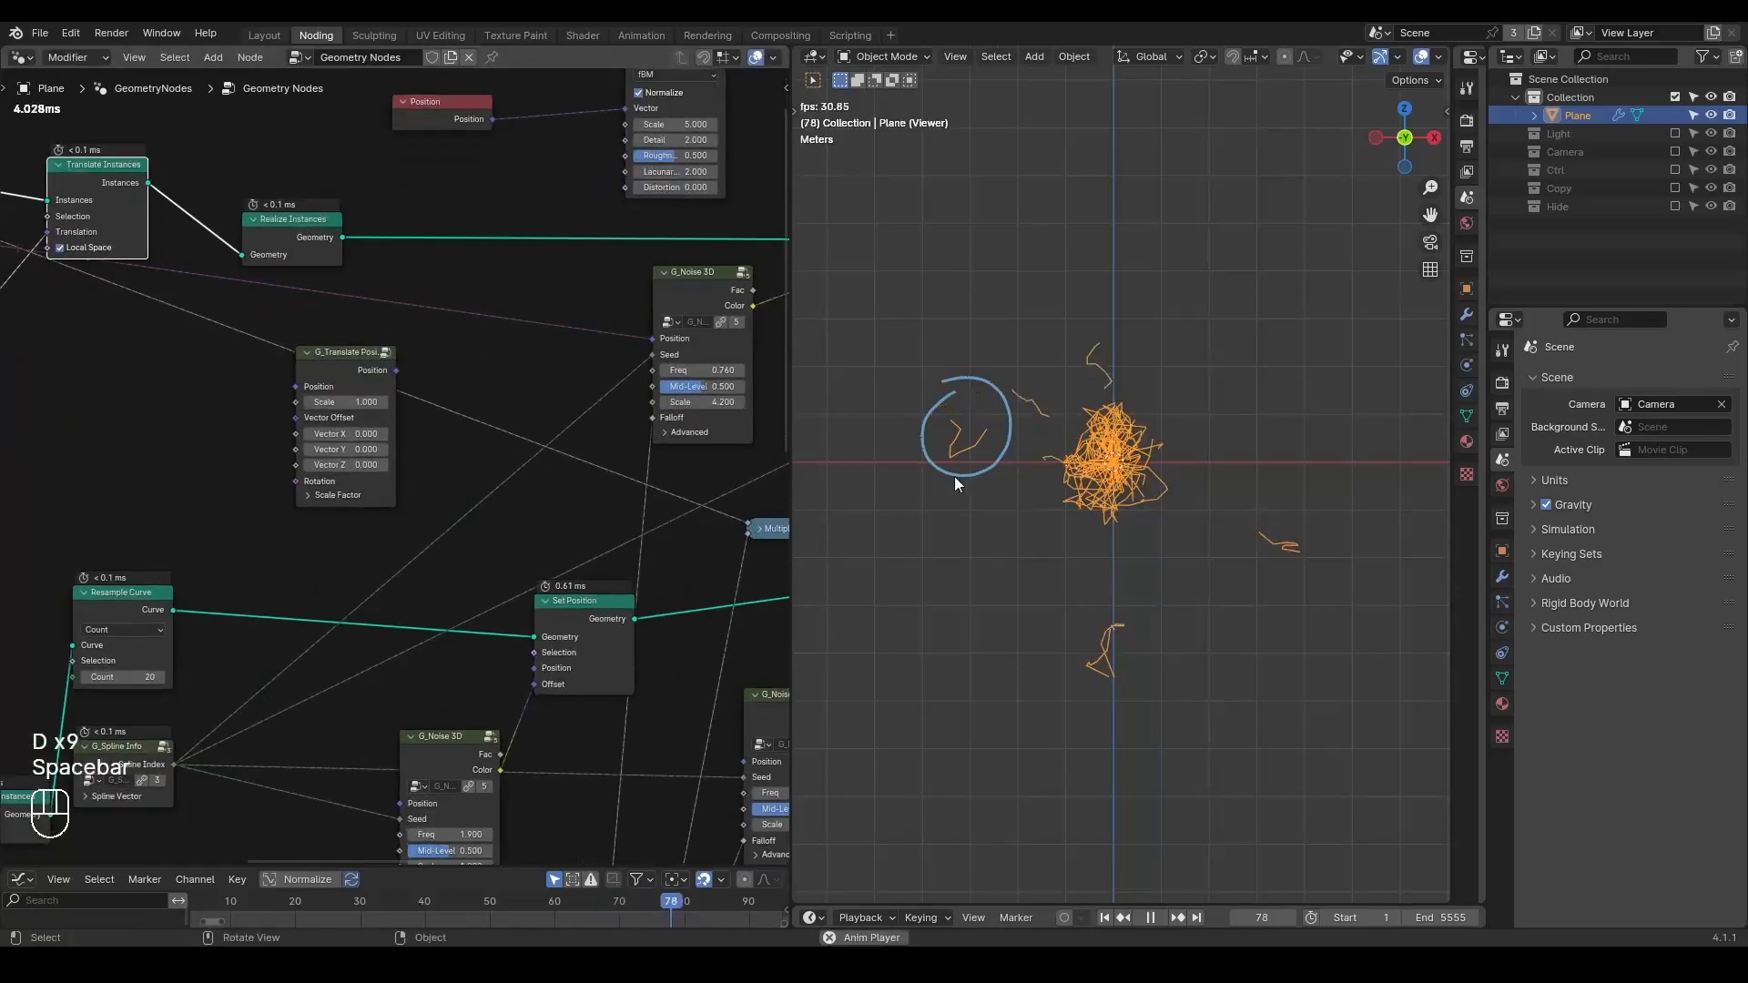
{"action": "key", "text": "space"}
- Insert G_Translate Position between the captured Attribute and the noise's Position, and try a Vector X offset of -16.29
{"action": "left_click_drag", "start_coordinate": [314, 369], "coordinate": [401, 296]}
{"action": "scroll", "coordinate": [439, 337], "scroll_direction": "up", "scroll_amount": 1}
{"action": "left_click_drag", "start_coordinate": [382, 408], "coordinate": [390, 293]}
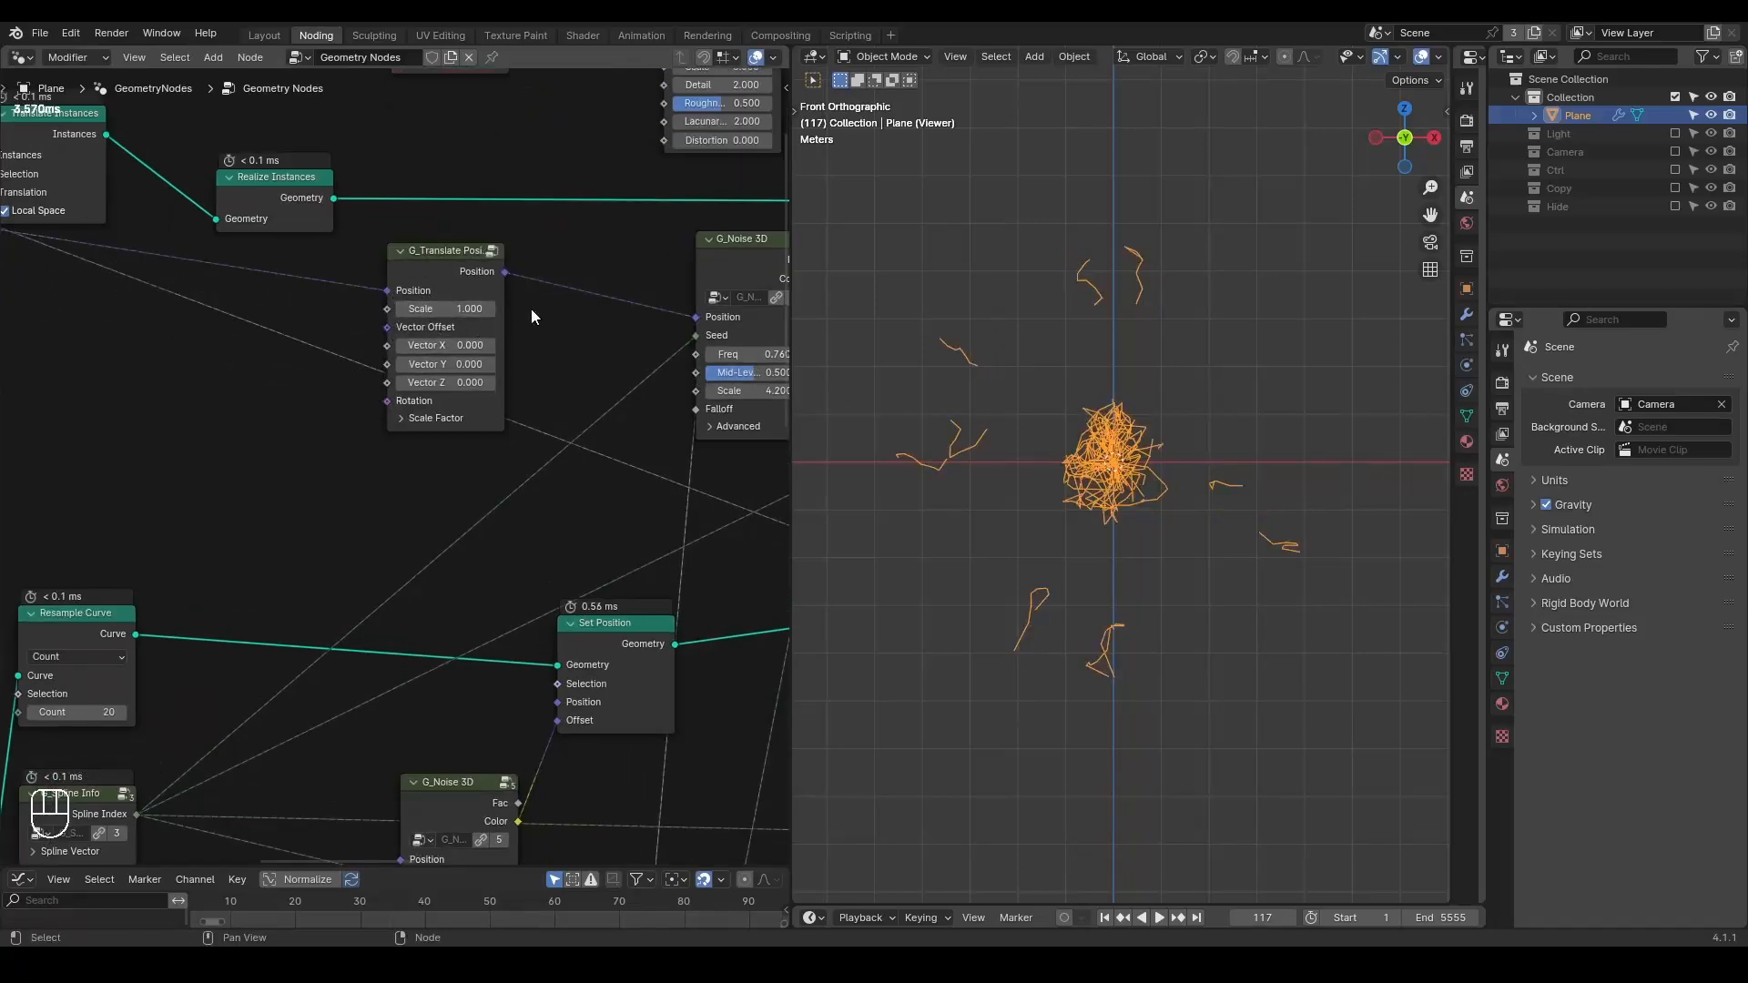
{"action": "left_click_drag", "start_coordinate": [445, 345], "coordinate": [59, 345], "text": "shift"}
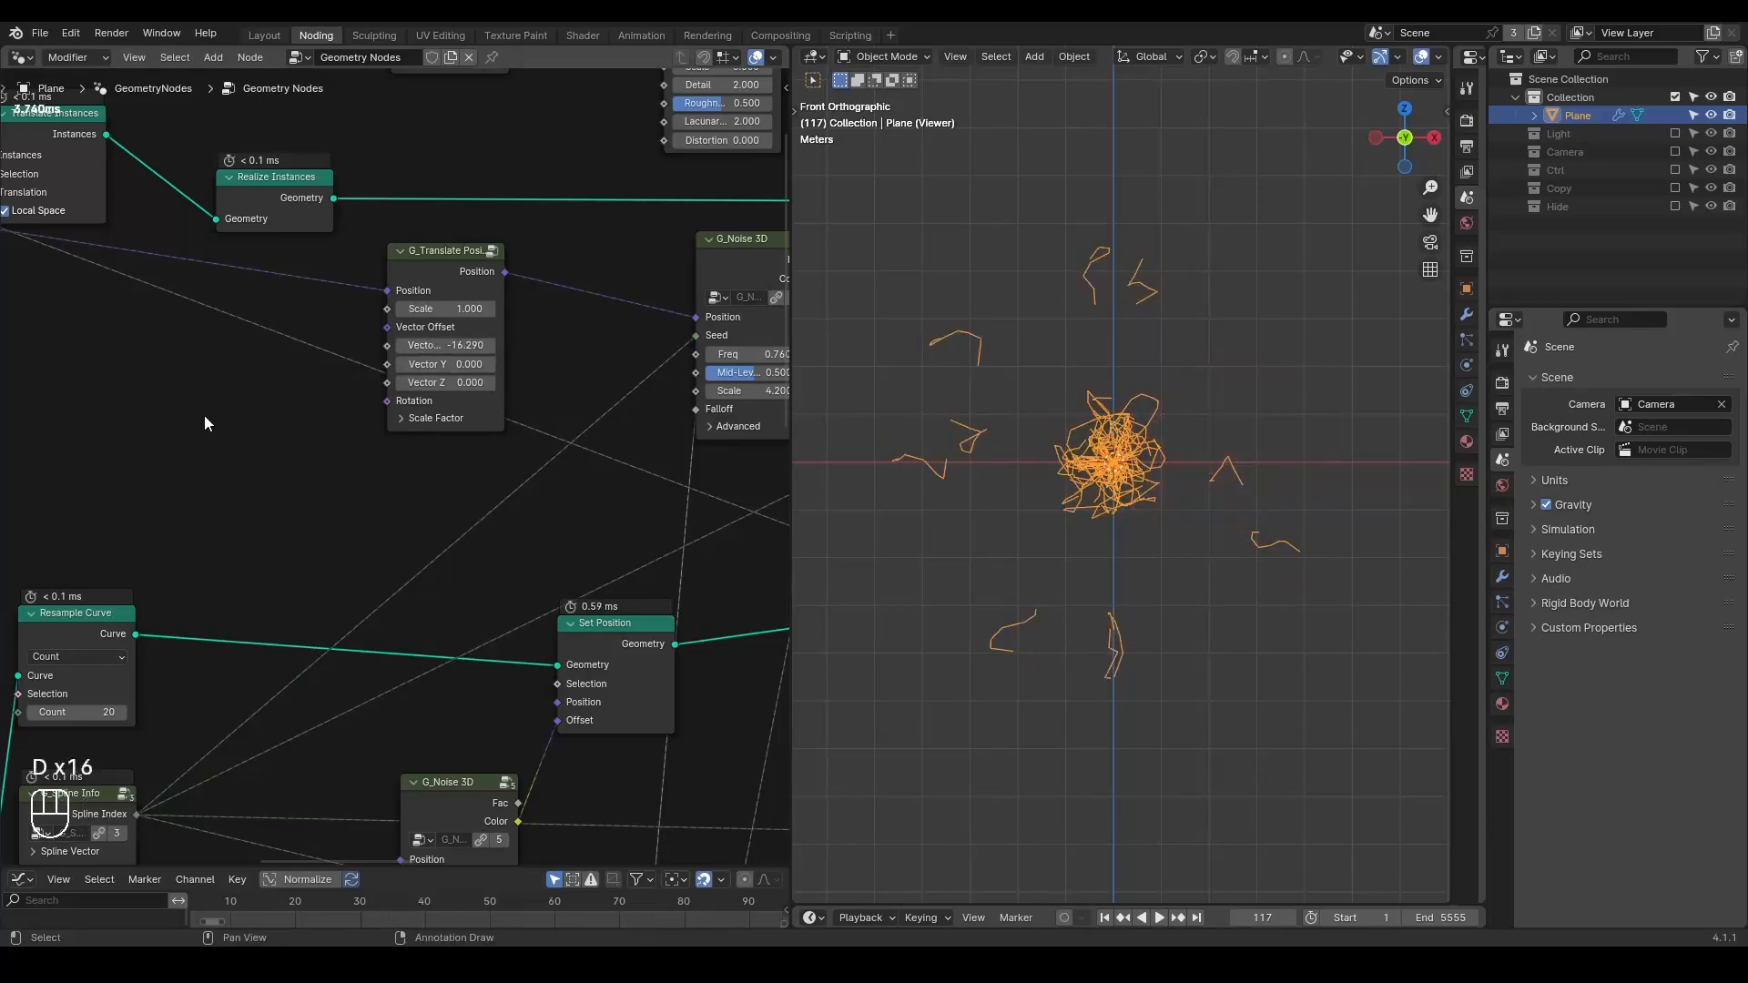
- Add a G_Time Info node with Negative enabled, connect its Time to Vector X of G_Translate Position, and preview the motion
{"action": "middle_click_drag", "start_coordinate": [204, 422], "coordinate": [248, 411]}
{"action": "key", "text": "ctrl+a"}
{"action": "type", "text": "time info"}
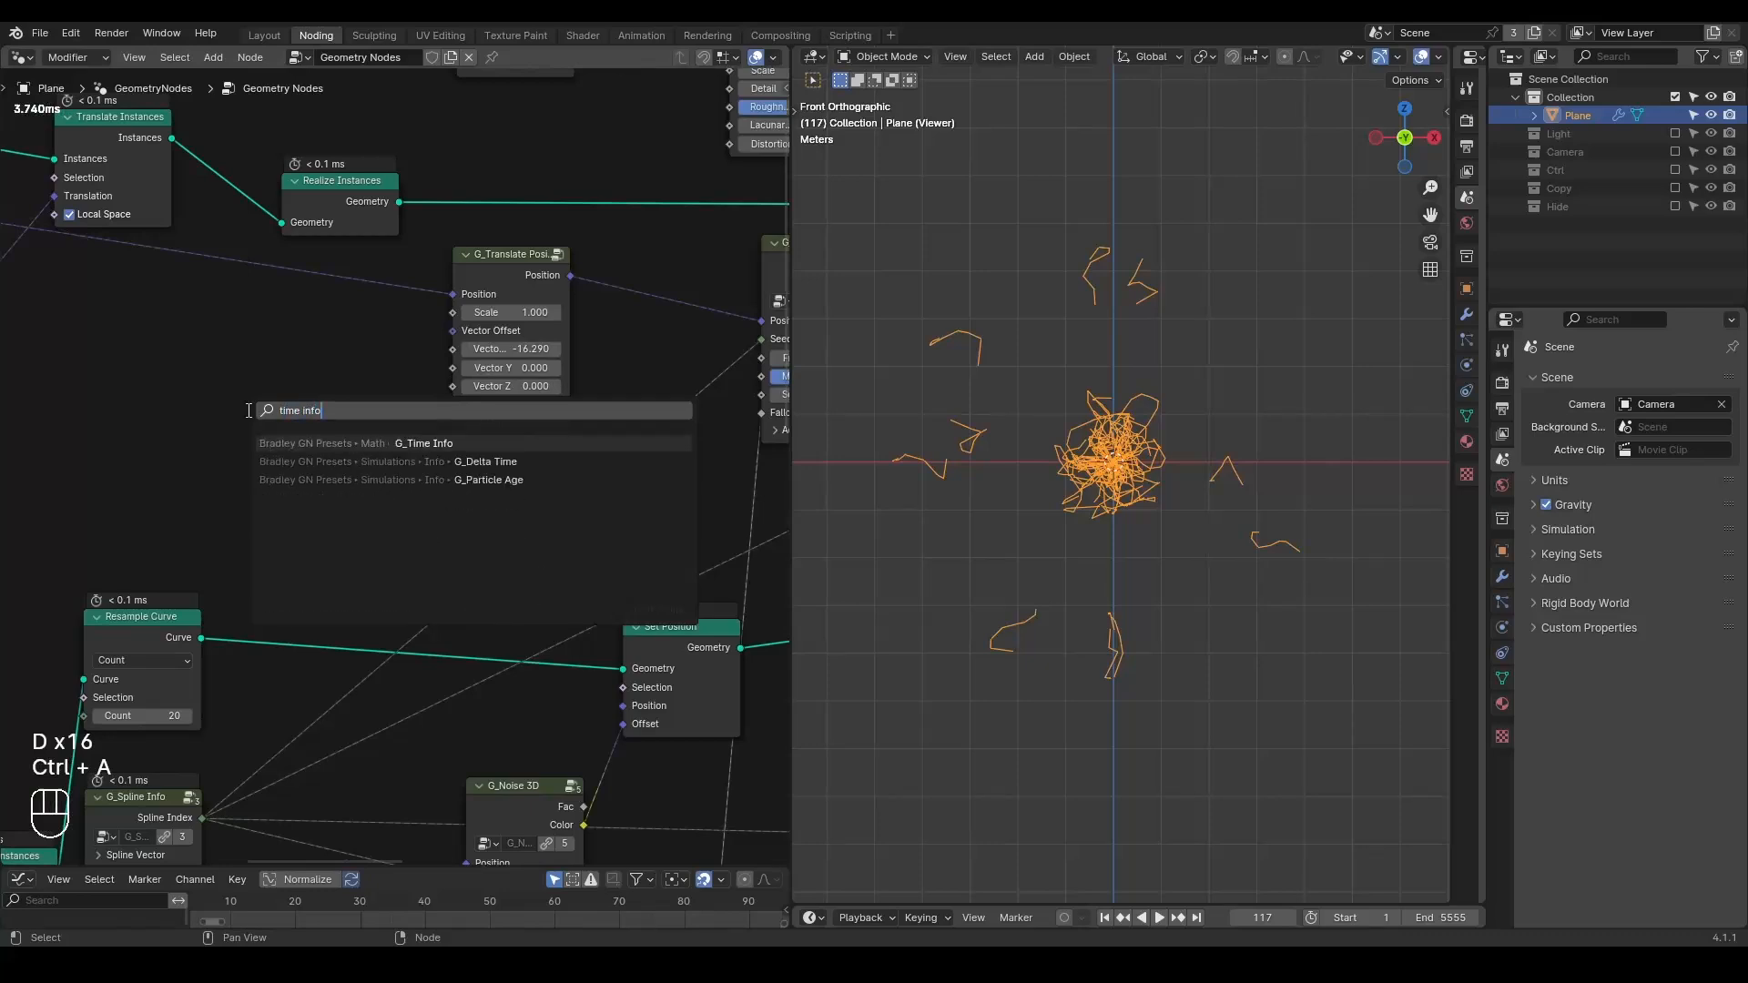
{"action": "key", "text": "Return"}
{"action": "left_click", "coordinate": [235, 401]}
{"action": "left_click_drag", "start_coordinate": [234, 401], "coordinate": [460, 342]}
{"action": "left_click", "coordinate": [164, 441]}
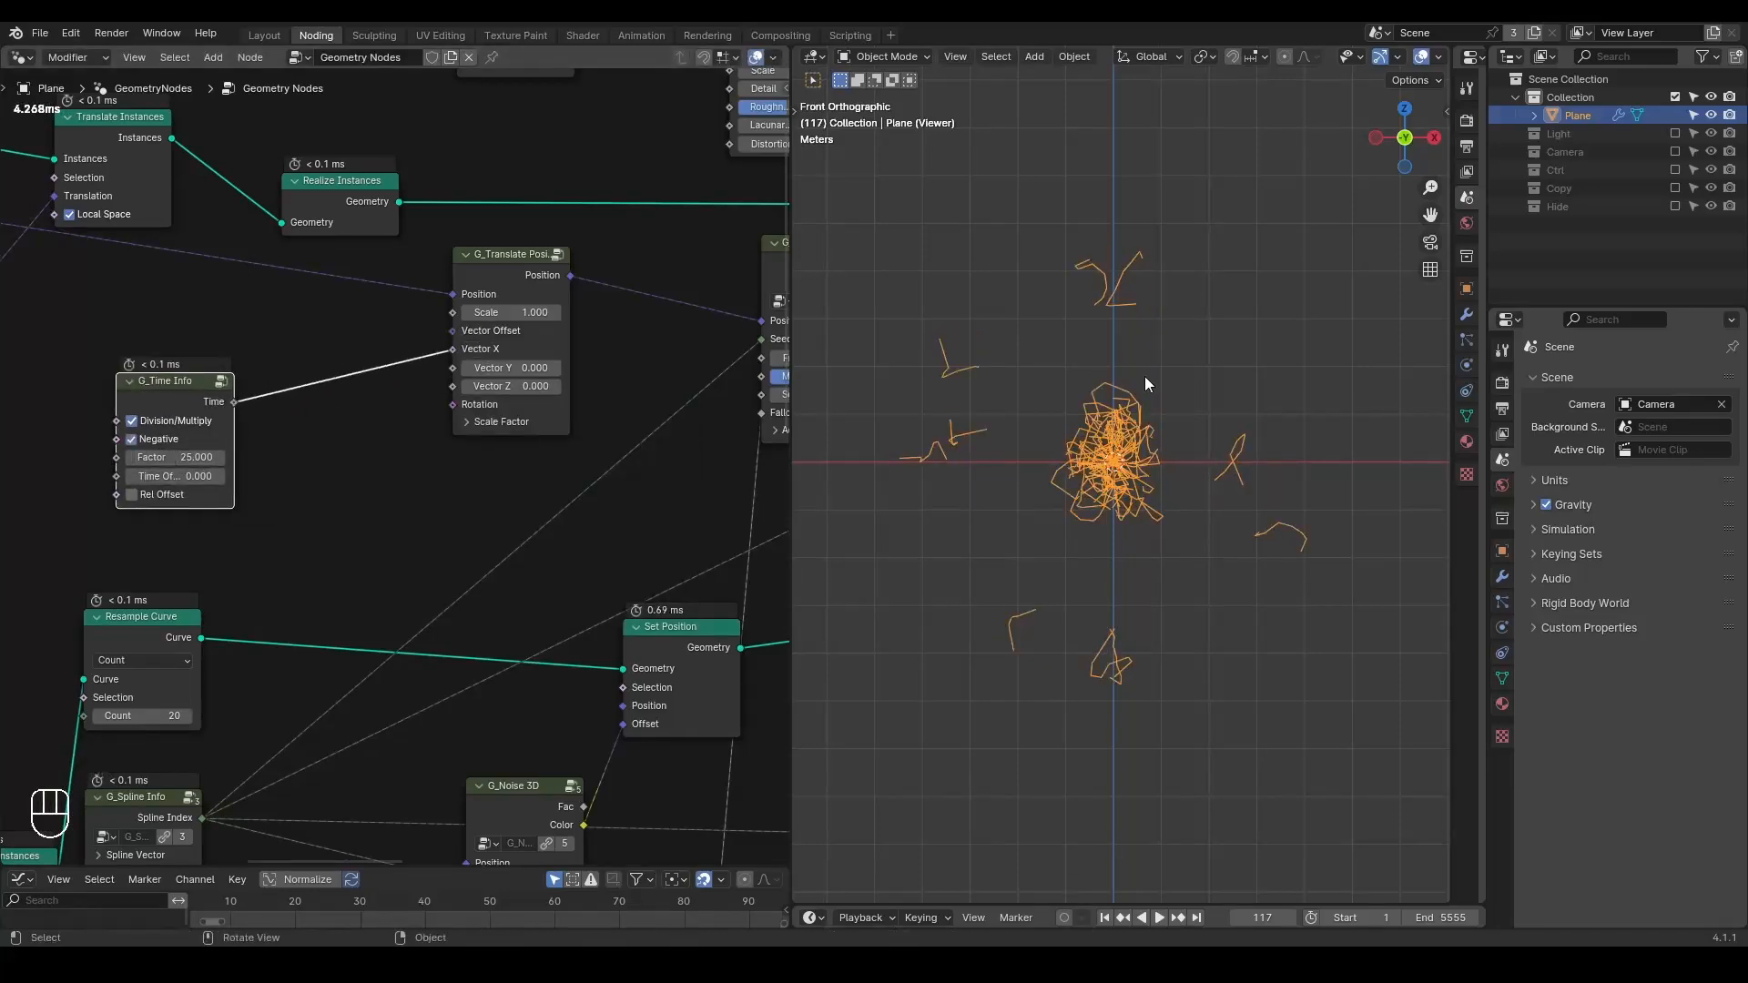
{"action": "key", "text": "space"}
{"action": "key", "text": "space"}
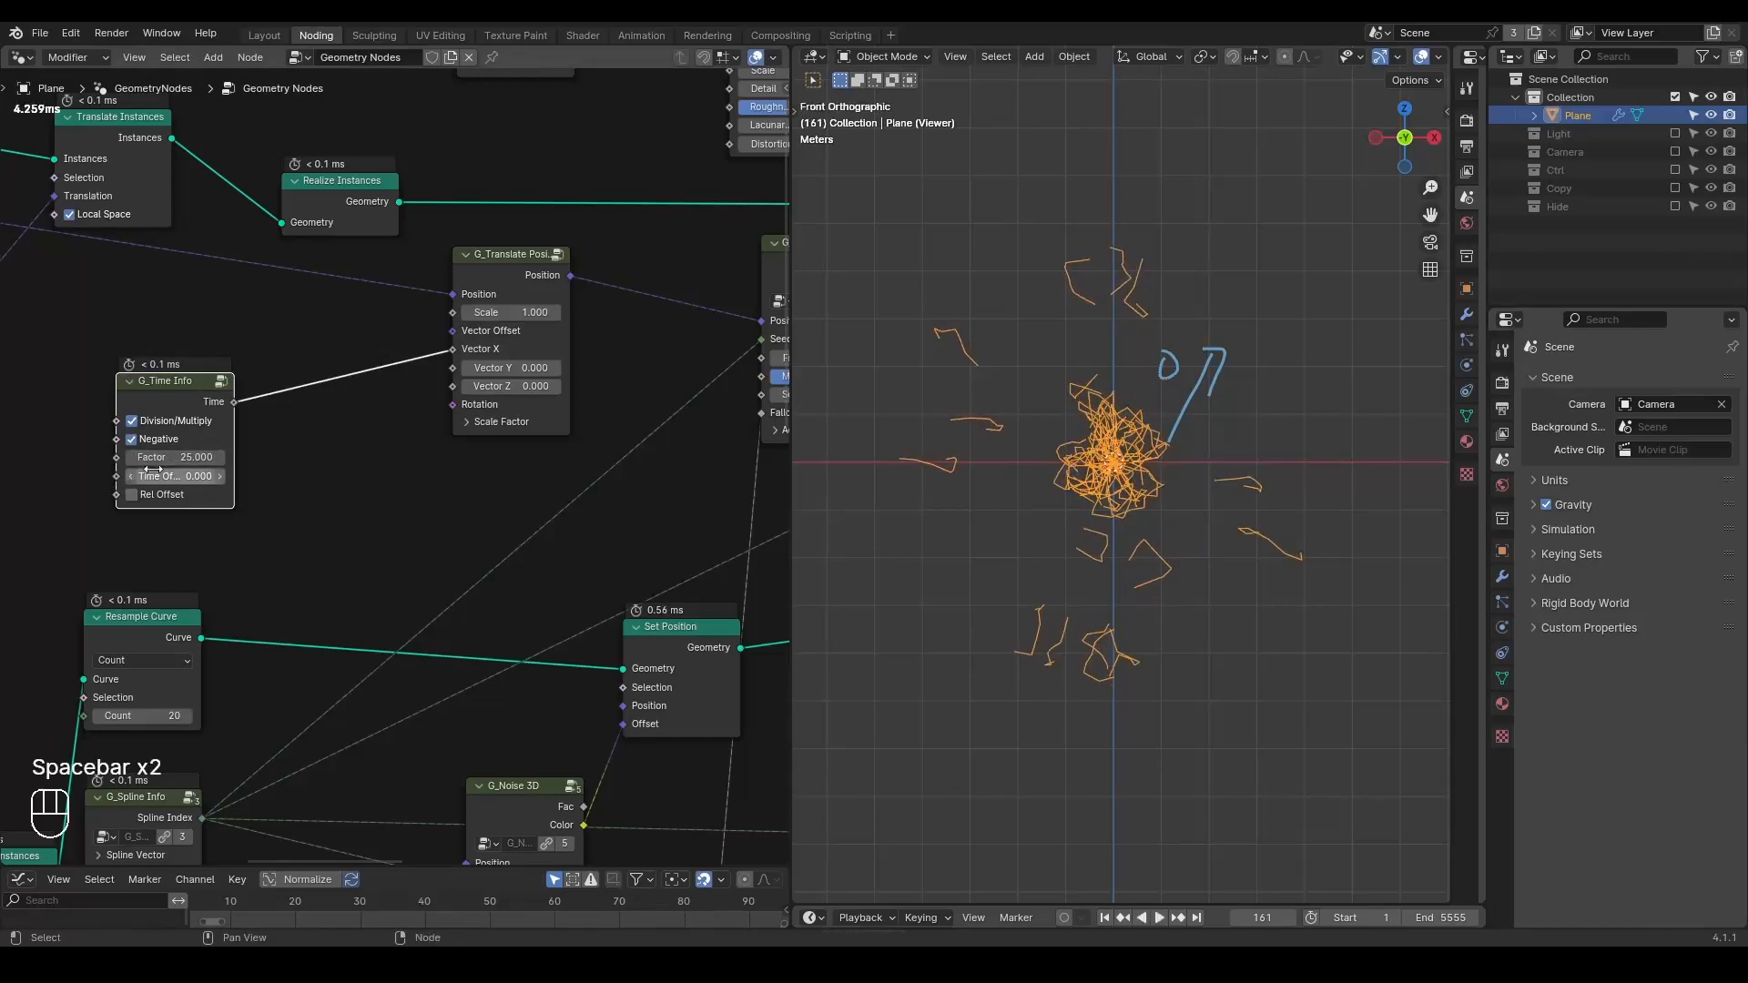
- Set the G_Time Info Factor to 5 and preview the animation
{"action": "left_click", "coordinate": [164, 458]}
{"action": "type", "text": "5"}
{"action": "key", "text": "Return"}
{"action": "key", "text": "space"}
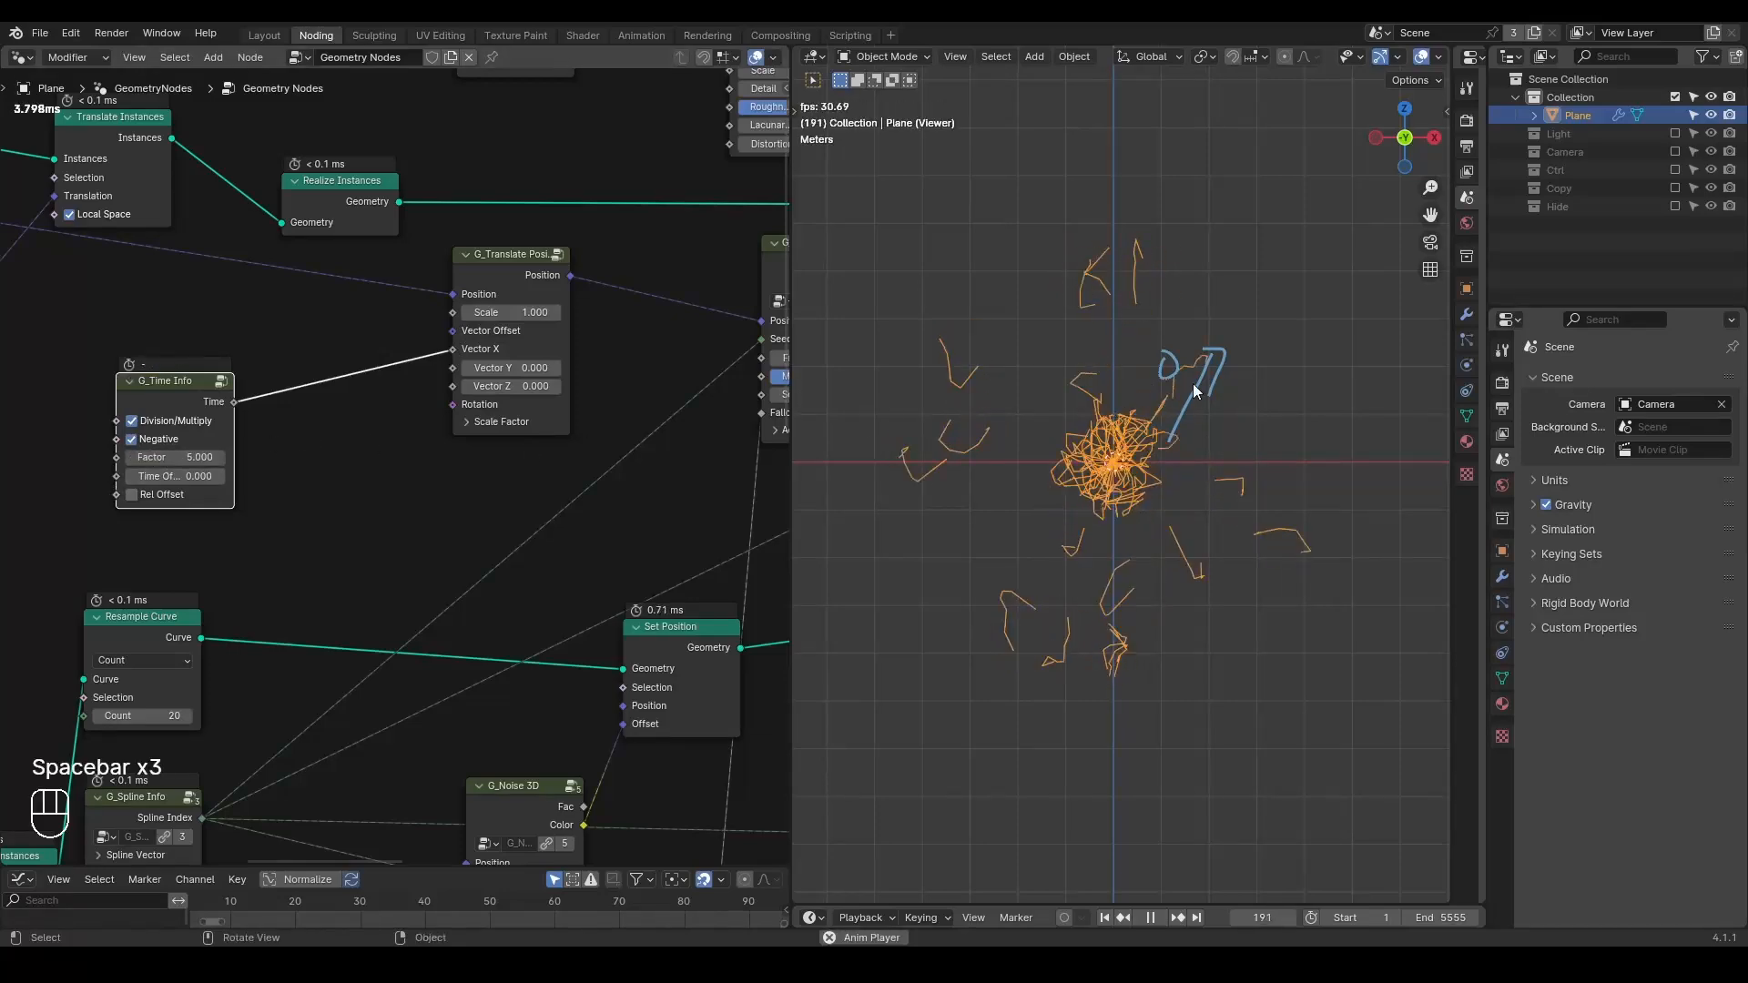
{"action": "key", "text": "space"}
- Delete the unused Noise Texture node and the Position node feeding it
{"action": "scroll", "coordinate": [588, 313], "scroll_direction": "down", "scroll_amount": 4}
{"action": "middle_click_drag", "start_coordinate": [678, 137], "coordinate": [505, 280]}
{"action": "left_click_drag", "start_coordinate": [543, 165], "coordinate": [305, 342]}
{"action": "key", "text": "x"}
{"action": "middle_click_drag", "start_coordinate": [671, 516], "coordinate": [28, 378]}
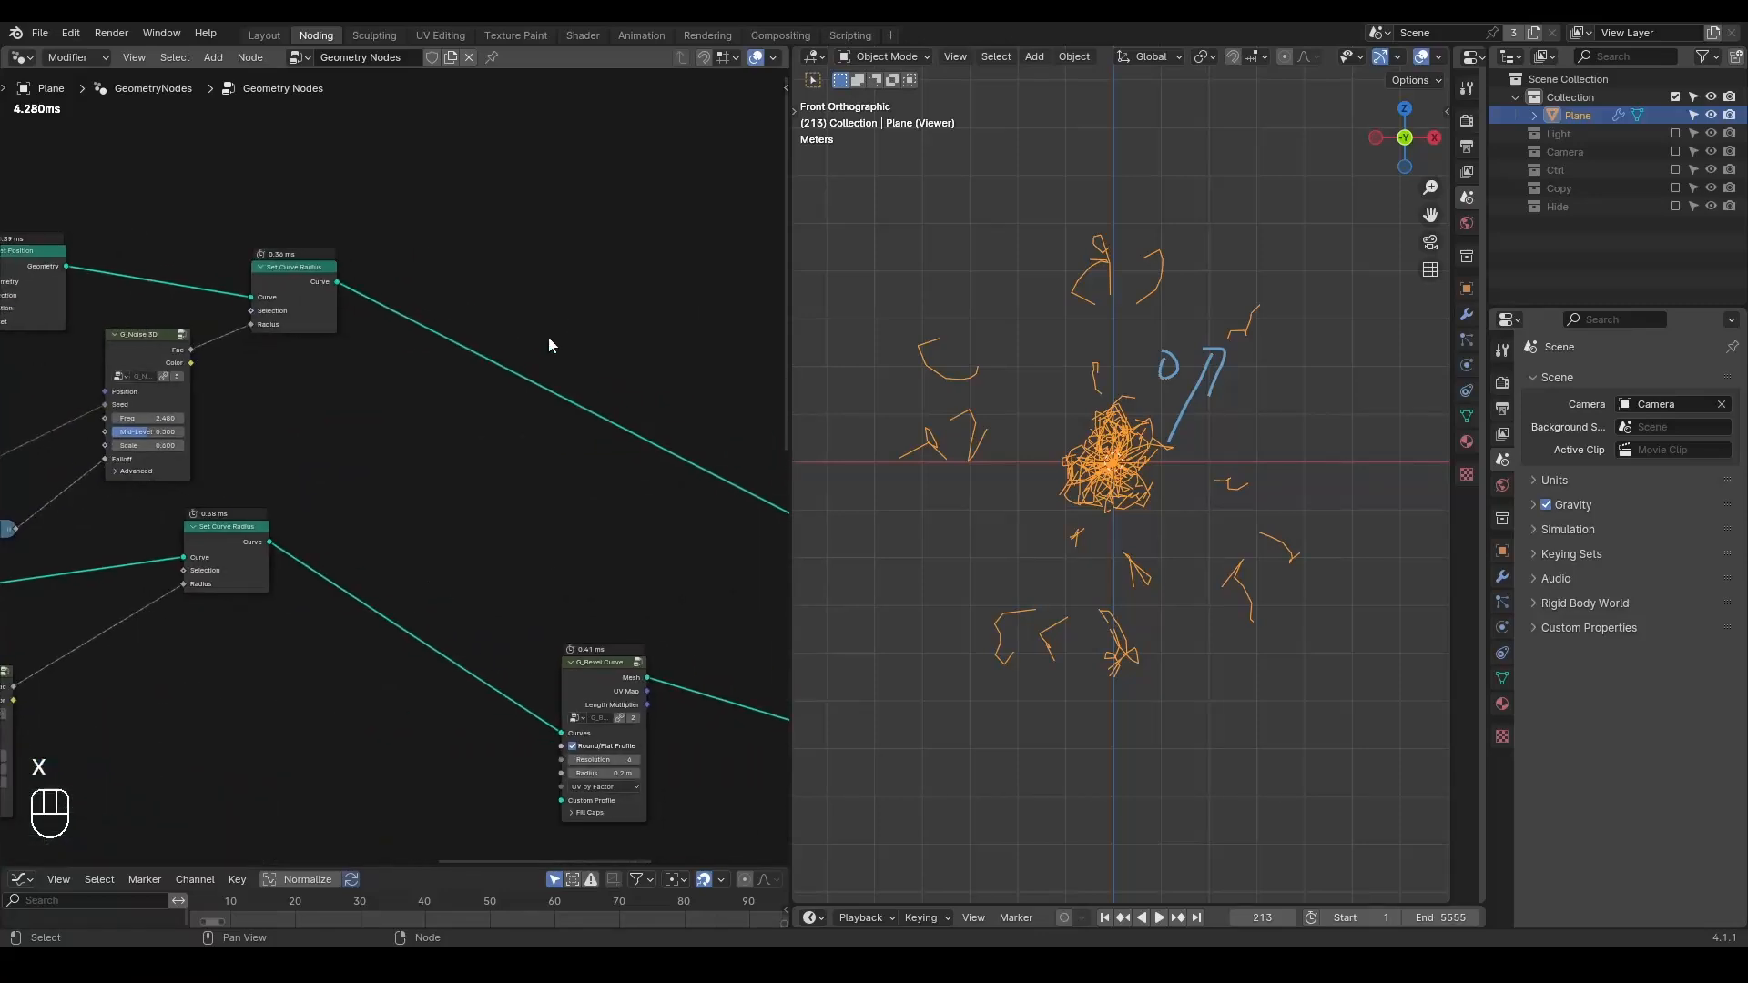
- Insert a copy of the G_Bevel Curve node after the third branch's Set Curve Radius and preview the animation from the start
{"action": "left_click", "coordinate": [591, 673]}
{"action": "key", "text": "shift+d"}
{"action": "left_click", "coordinate": [566, 273]}
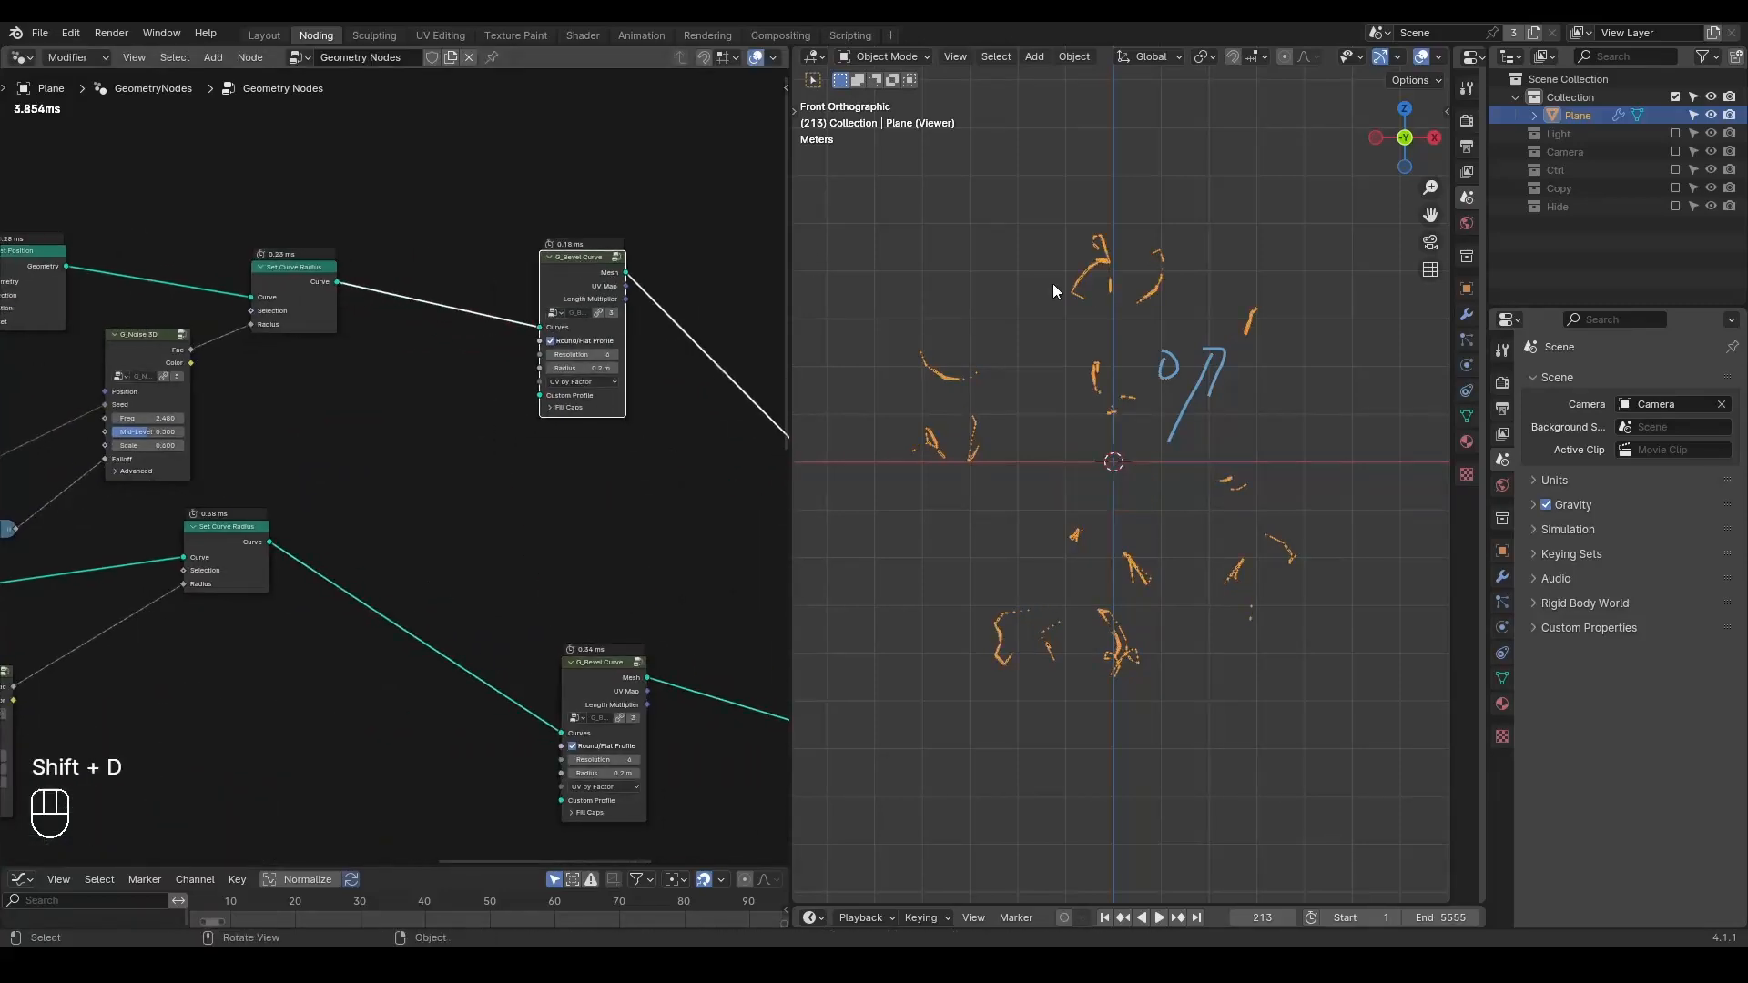
{"action": "key", "text": "shift+space"}
{"action": "key", "text": "alt+q"}
{"action": "key", "text": "alt+q"}
{"action": "key", "text": "space"}
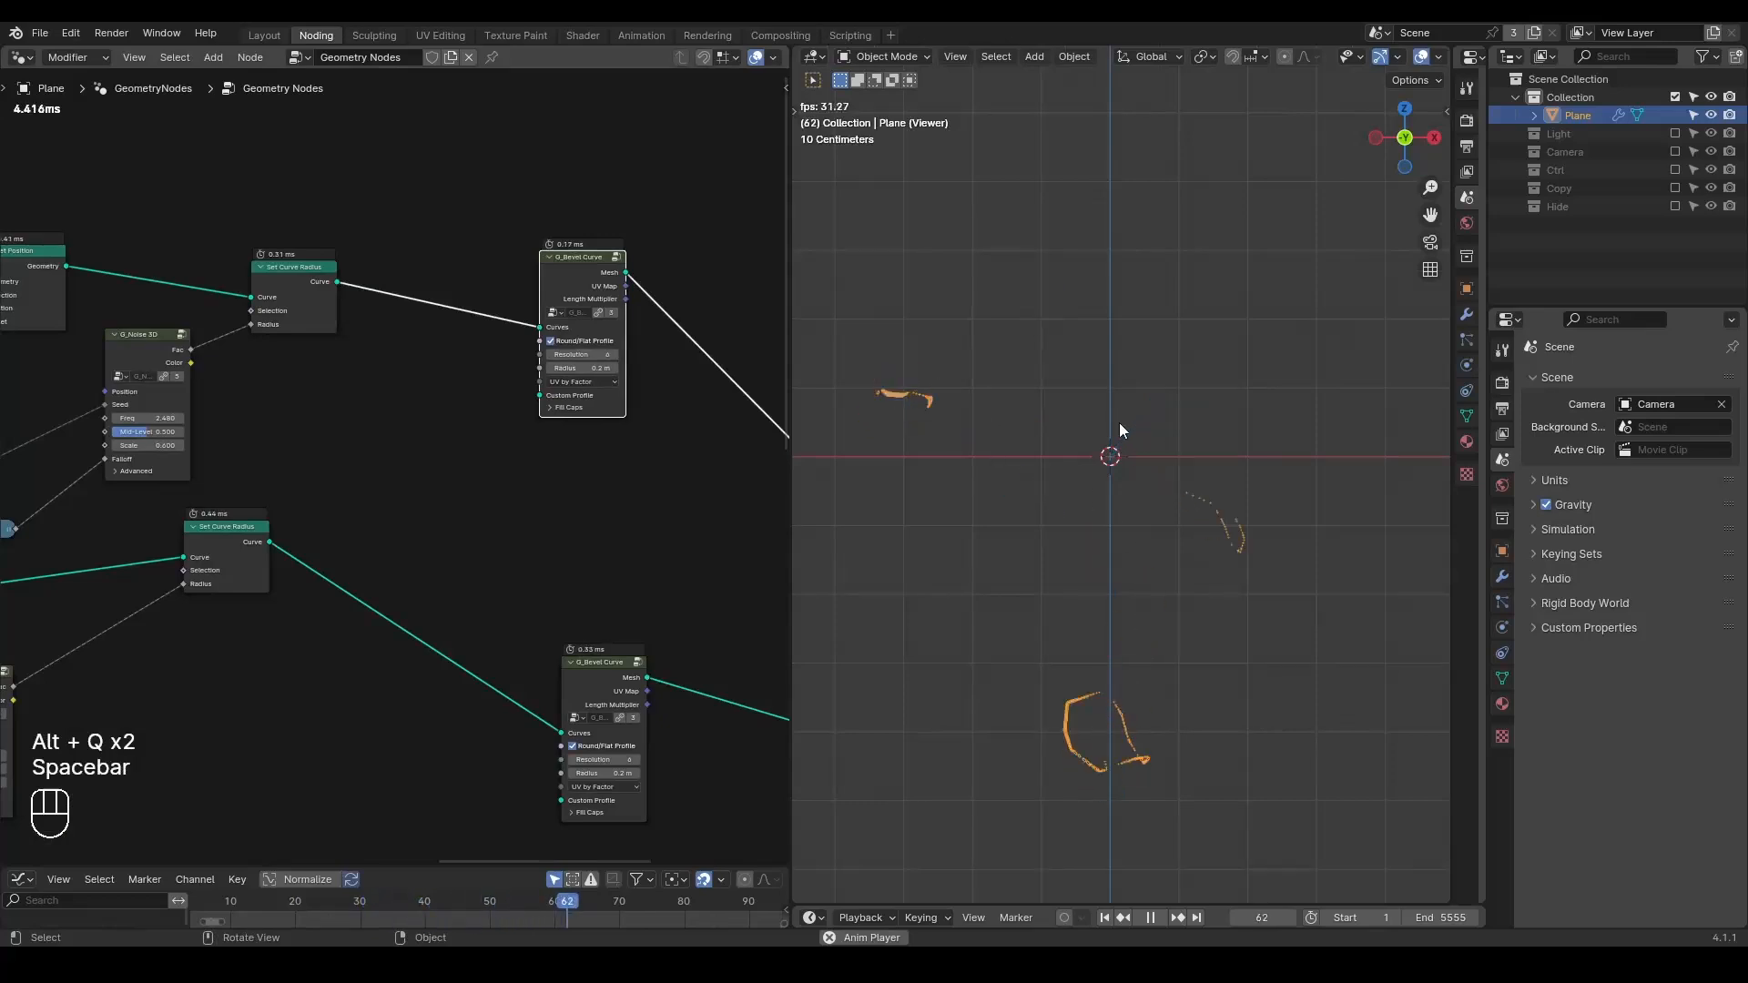
{"action": "key", "text": "space"}
- Place a collapsed copy of the Float Curve node between the third branch's captured Attribute and its Multiply node, and preview the animation
{"action": "middle_click_drag", "start_coordinate": [198, 462], "coordinate": [518, 377]}
{"action": "scroll", "coordinate": [518, 377], "scroll_direction": "down", "scroll_amount": 2}
{"action": "middle_click_drag", "start_coordinate": [284, 423], "coordinate": [622, 379]}
{"action": "middle_click_drag", "start_coordinate": [243, 382], "coordinate": [219, 351]}
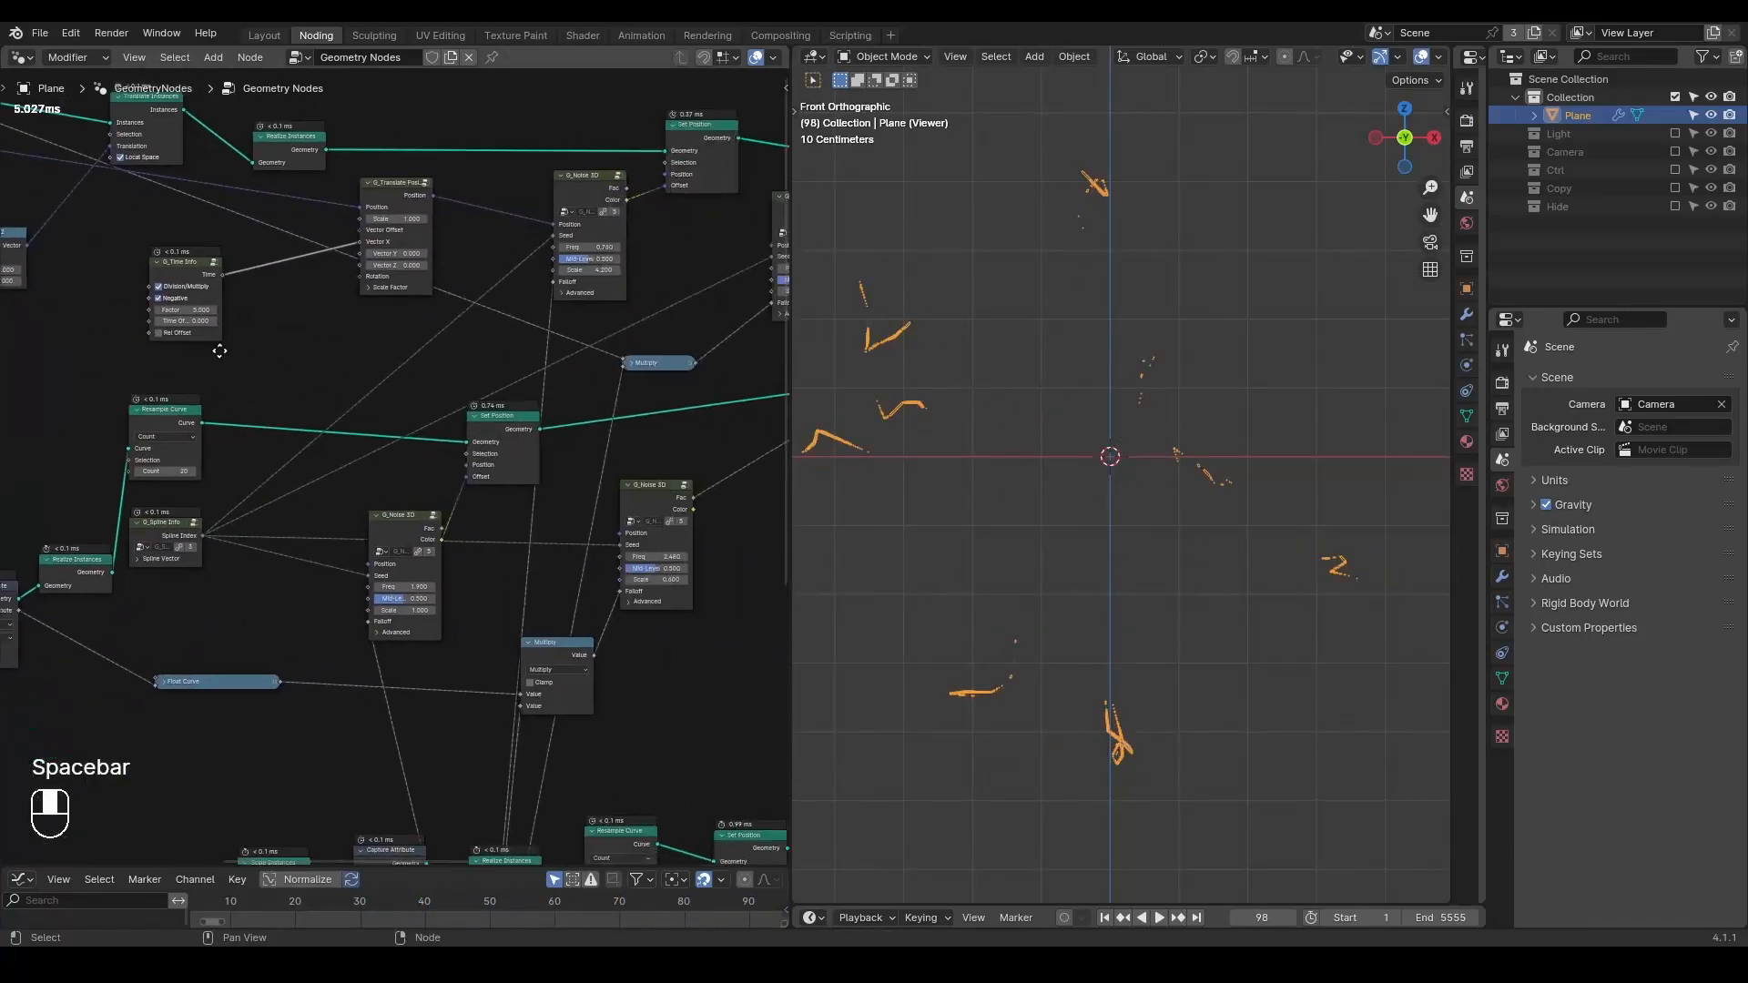
{"action": "scroll", "coordinate": [281, 421], "scroll_direction": "down", "scroll_amount": 3}
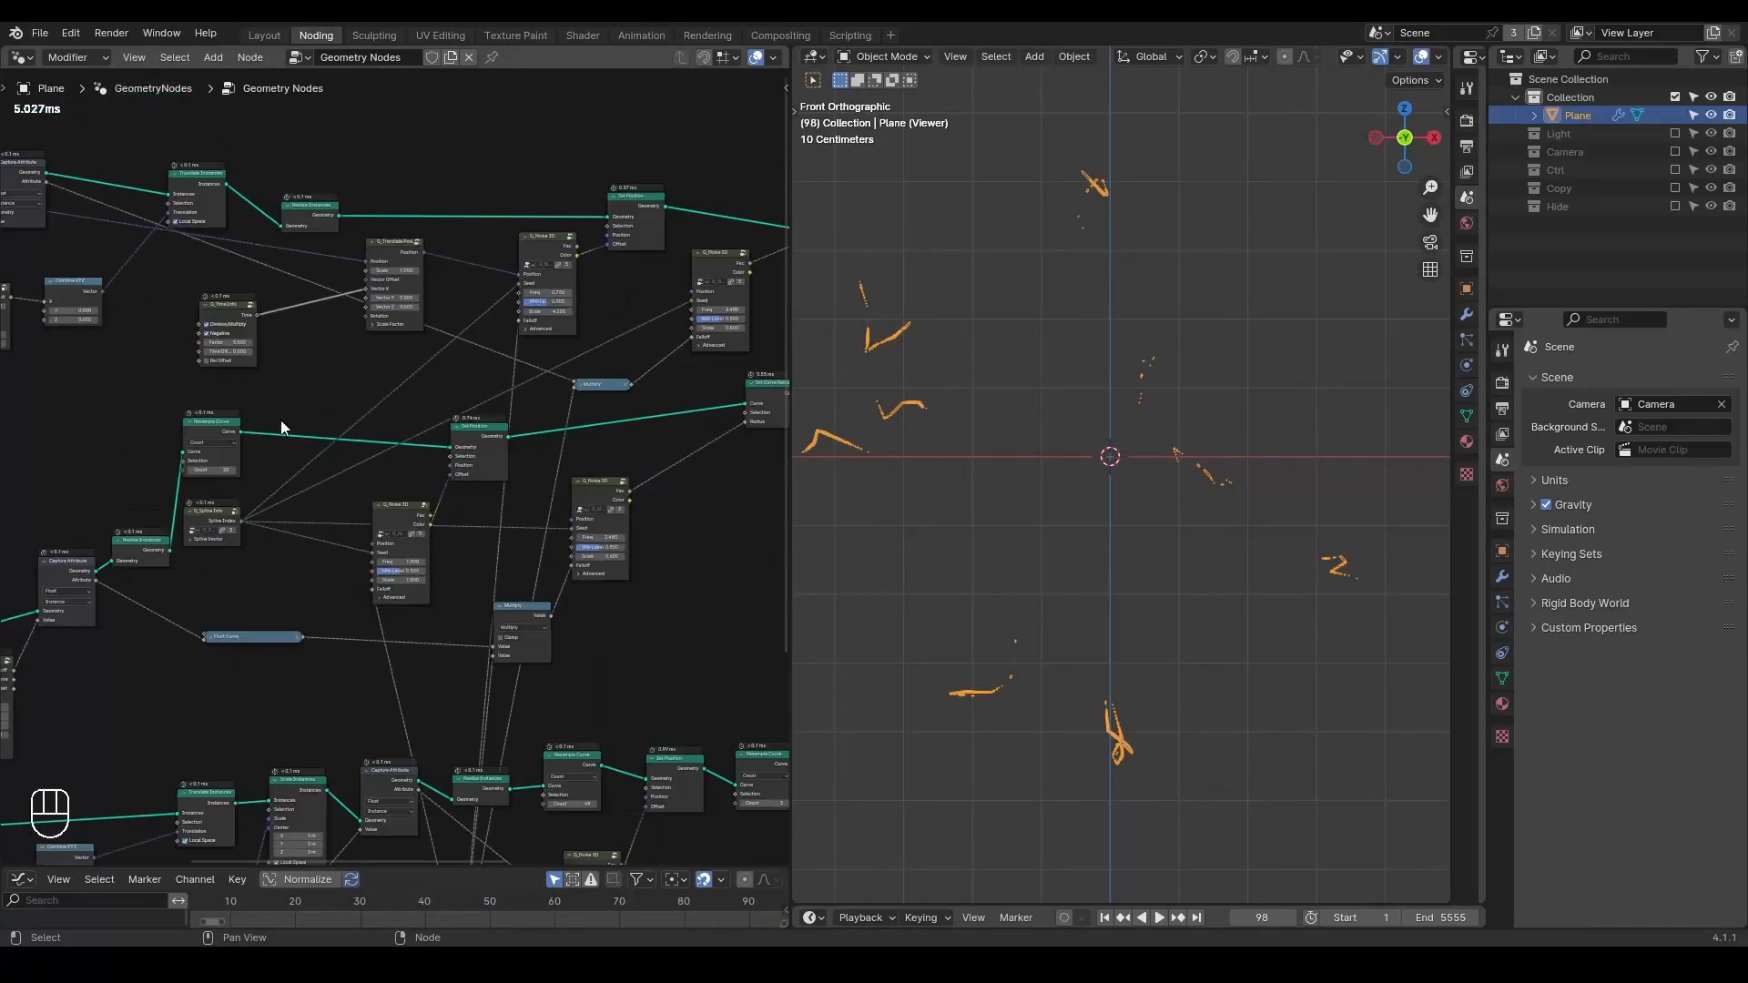
{"action": "left_click", "coordinate": [211, 636]}
{"action": "key", "text": "shift+d"}
{"action": "left_click", "coordinate": [298, 262]}
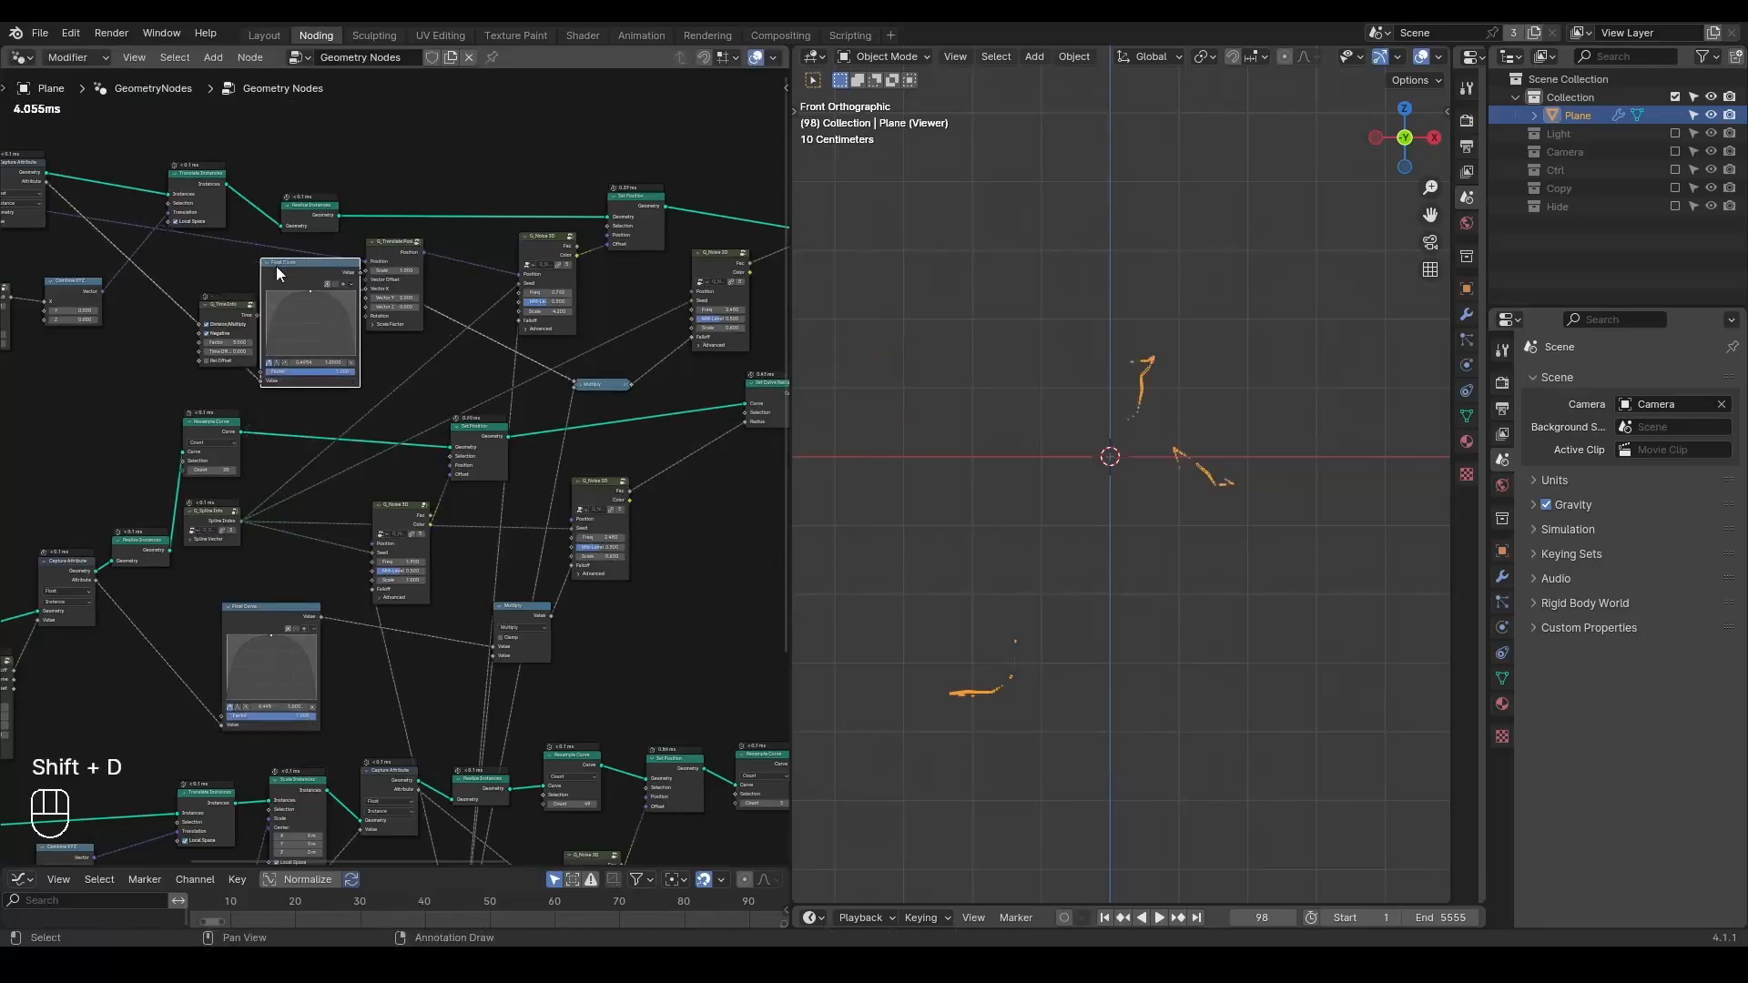
{"action": "left_click", "coordinate": [268, 263]}
{"action": "left_click_drag", "start_coordinate": [295, 266], "coordinate": [321, 392]}
{"action": "key", "text": "shift+space"}
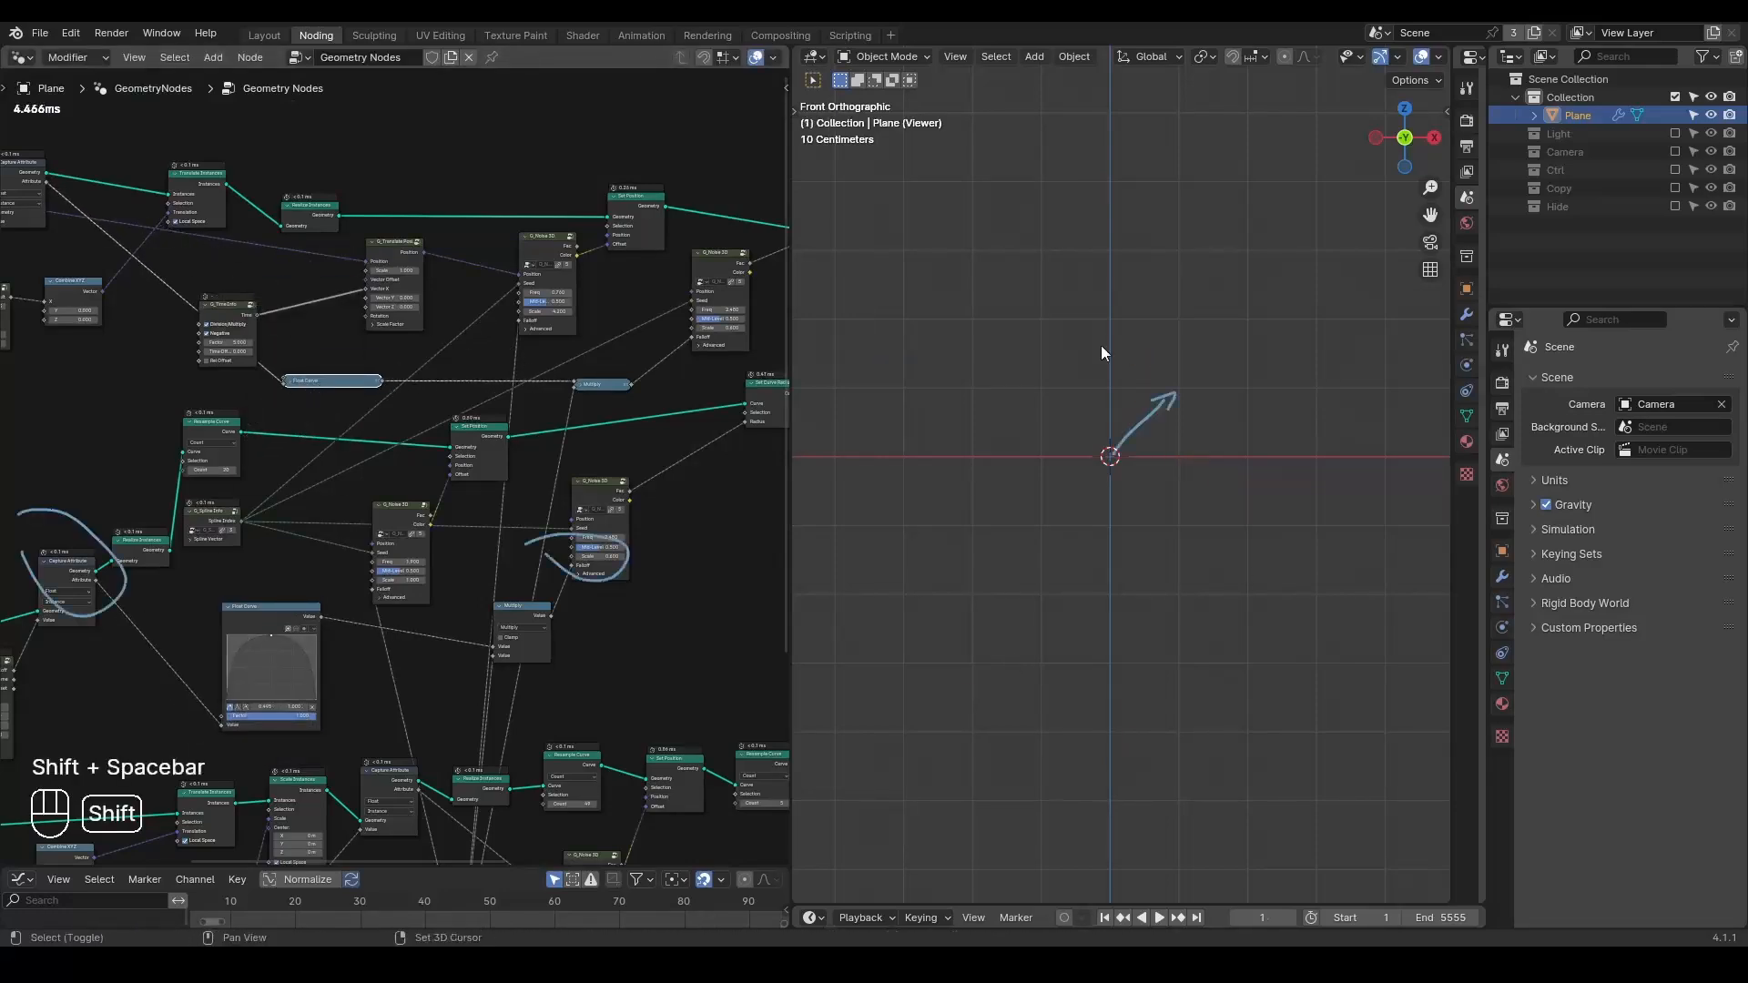
{"action": "key", "text": "space"}
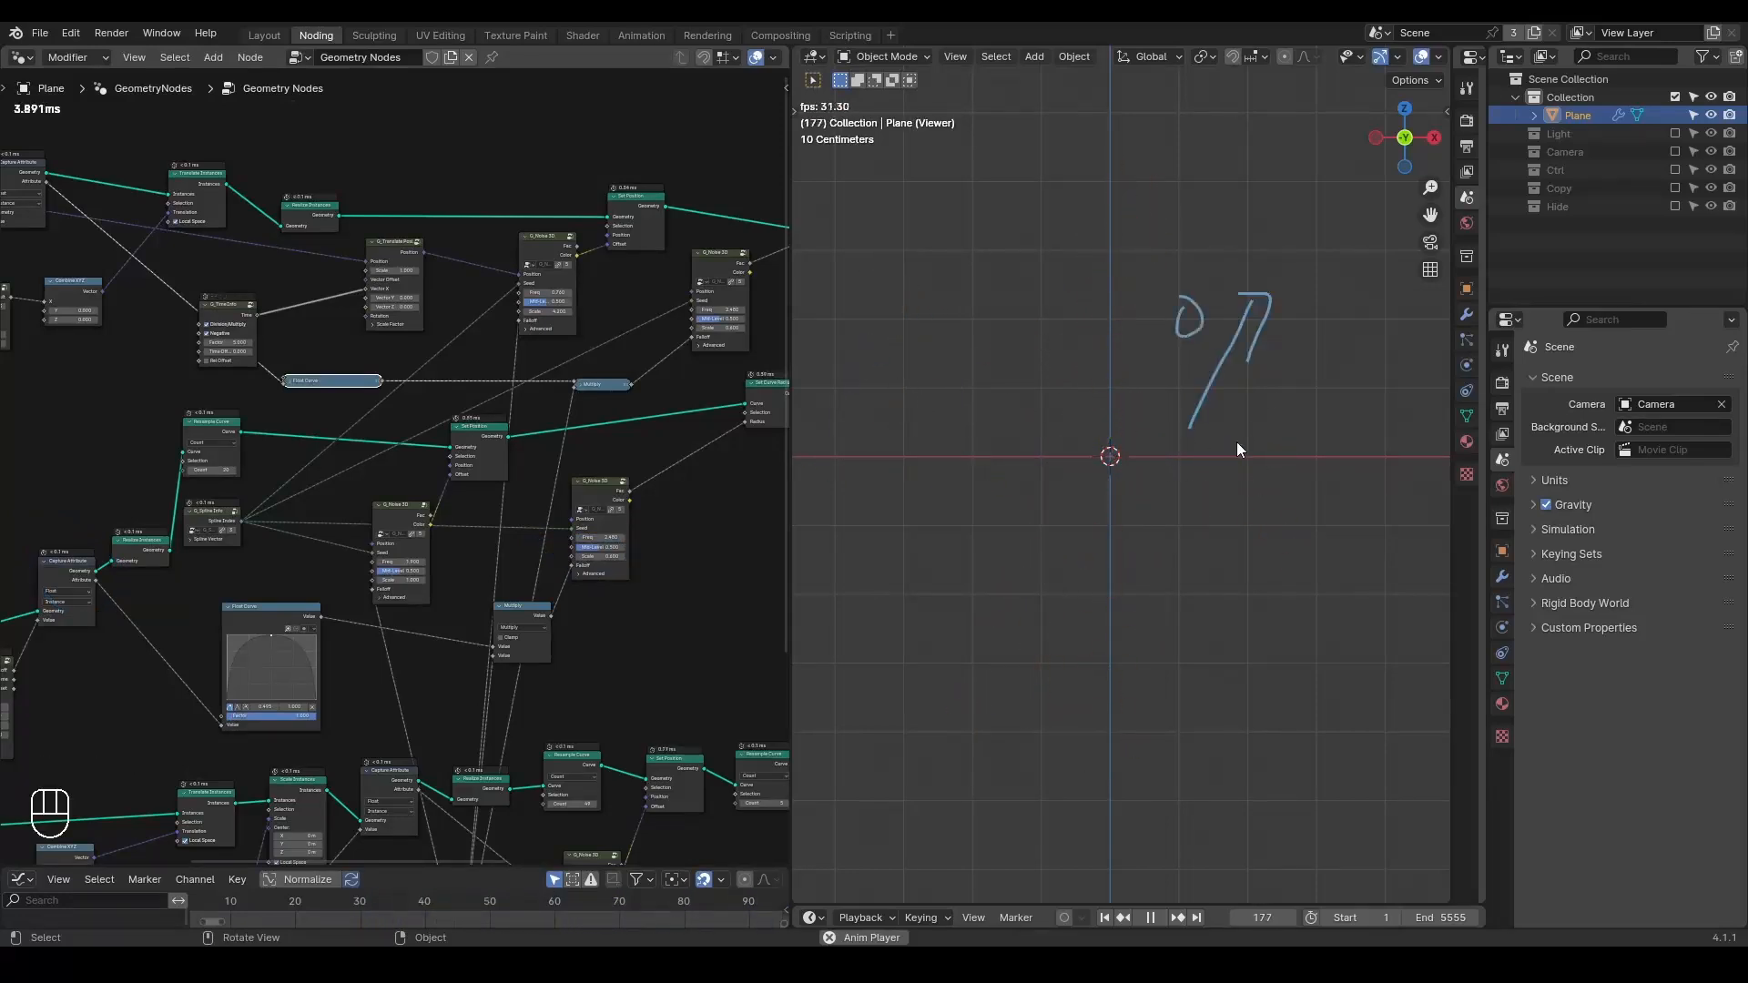
{"action": "key", "text": "space"}
- Set the Value of the third branch's G_Curve Linear node to 3
{"action": "scroll", "coordinate": [128, 468], "scroll_direction": "up", "scroll_amount": 3}
{"action": "scroll", "coordinate": [444, 433], "scroll_direction": "up", "scroll_amount": 3}
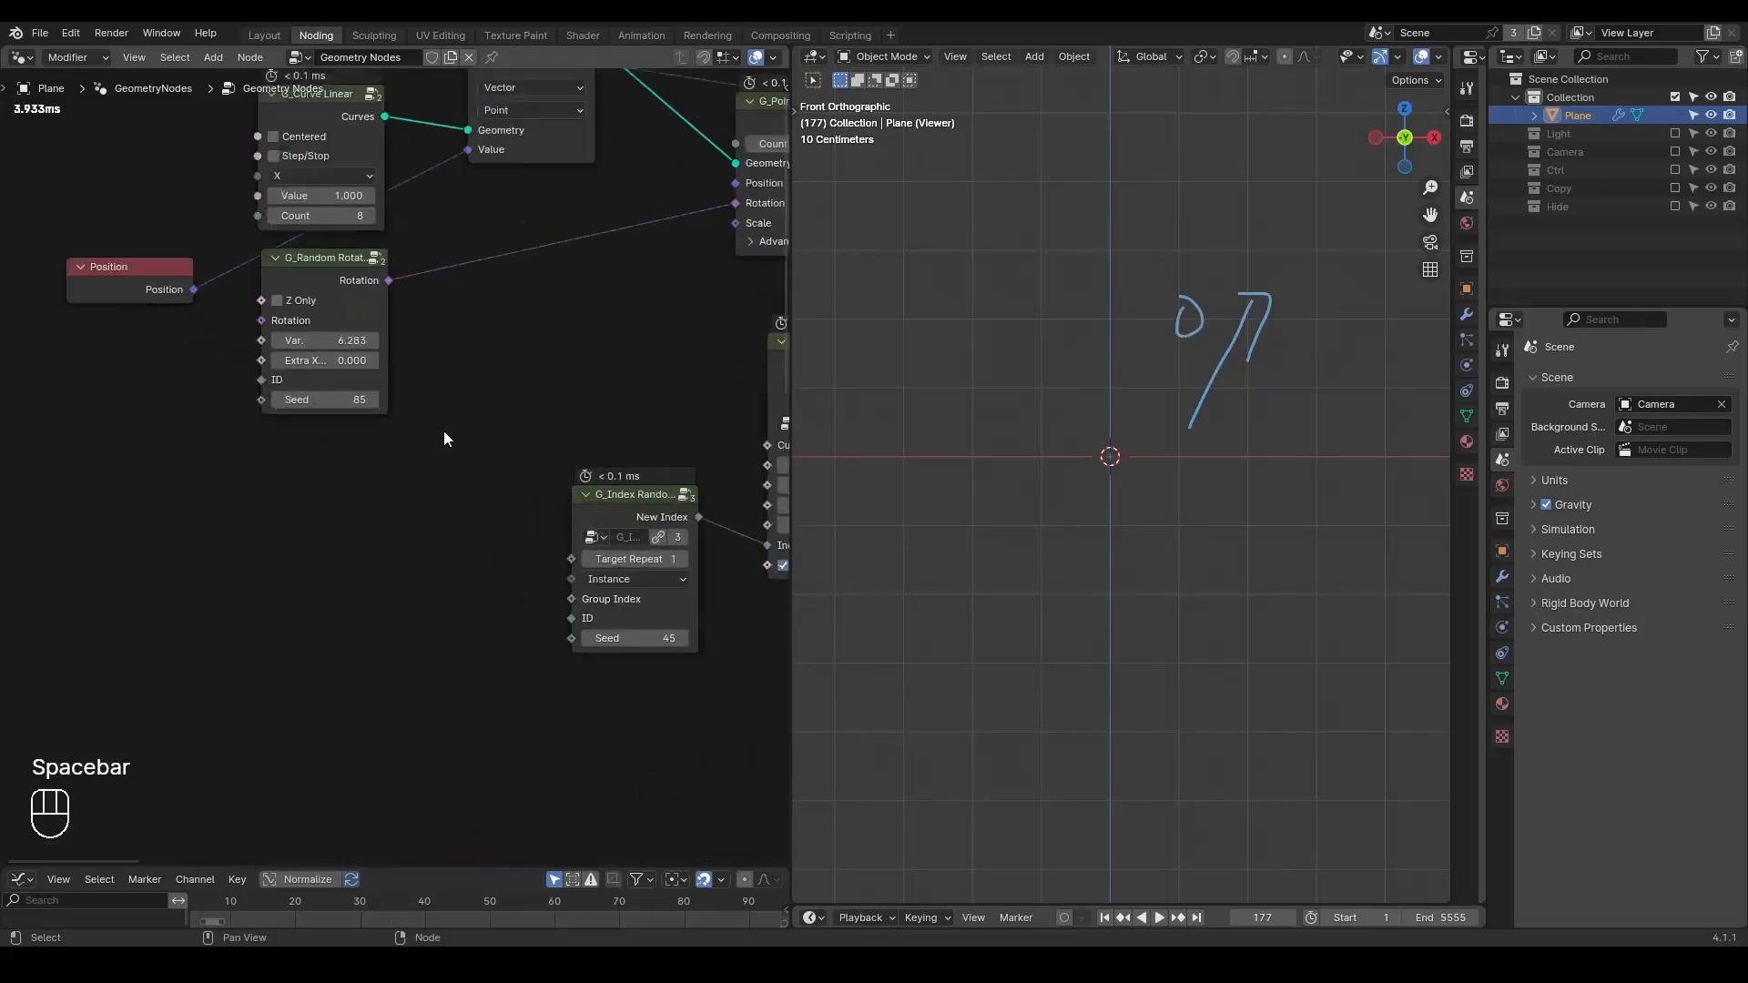
{"action": "scroll", "coordinate": [444, 430], "scroll_direction": "up", "scroll_amount": 1}
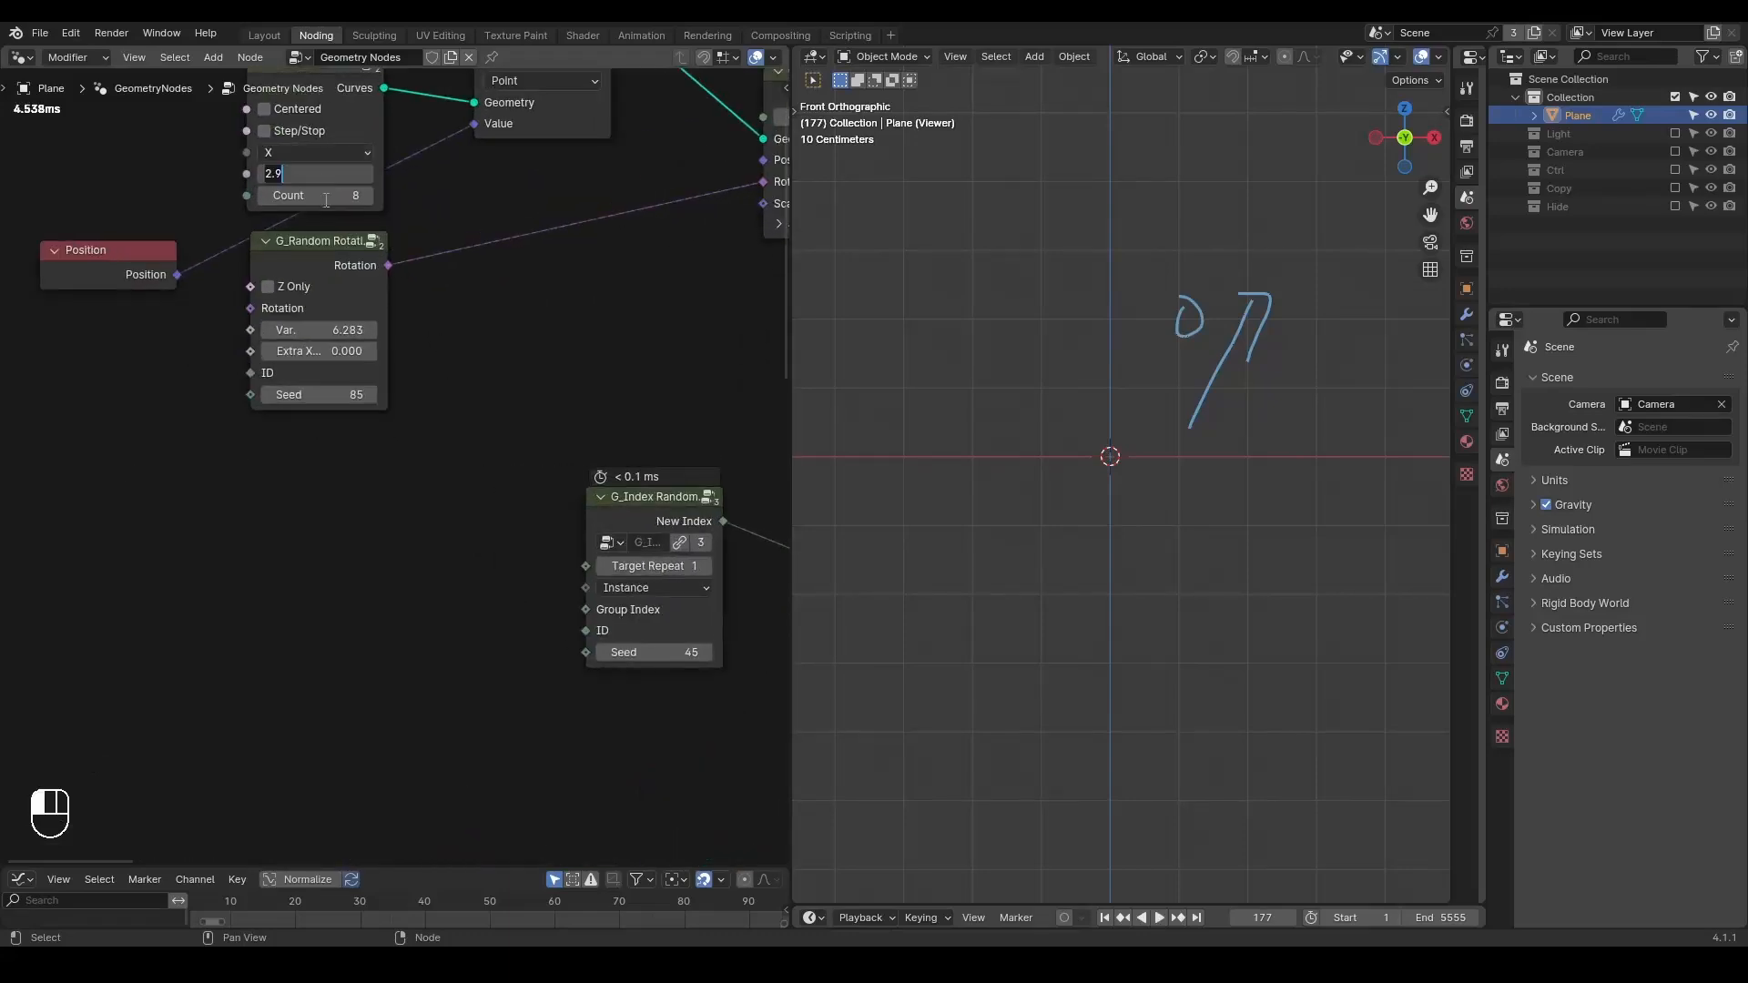
{"action": "scroll", "coordinate": [537, 393], "scroll_direction": "down", "scroll_amount": 8}
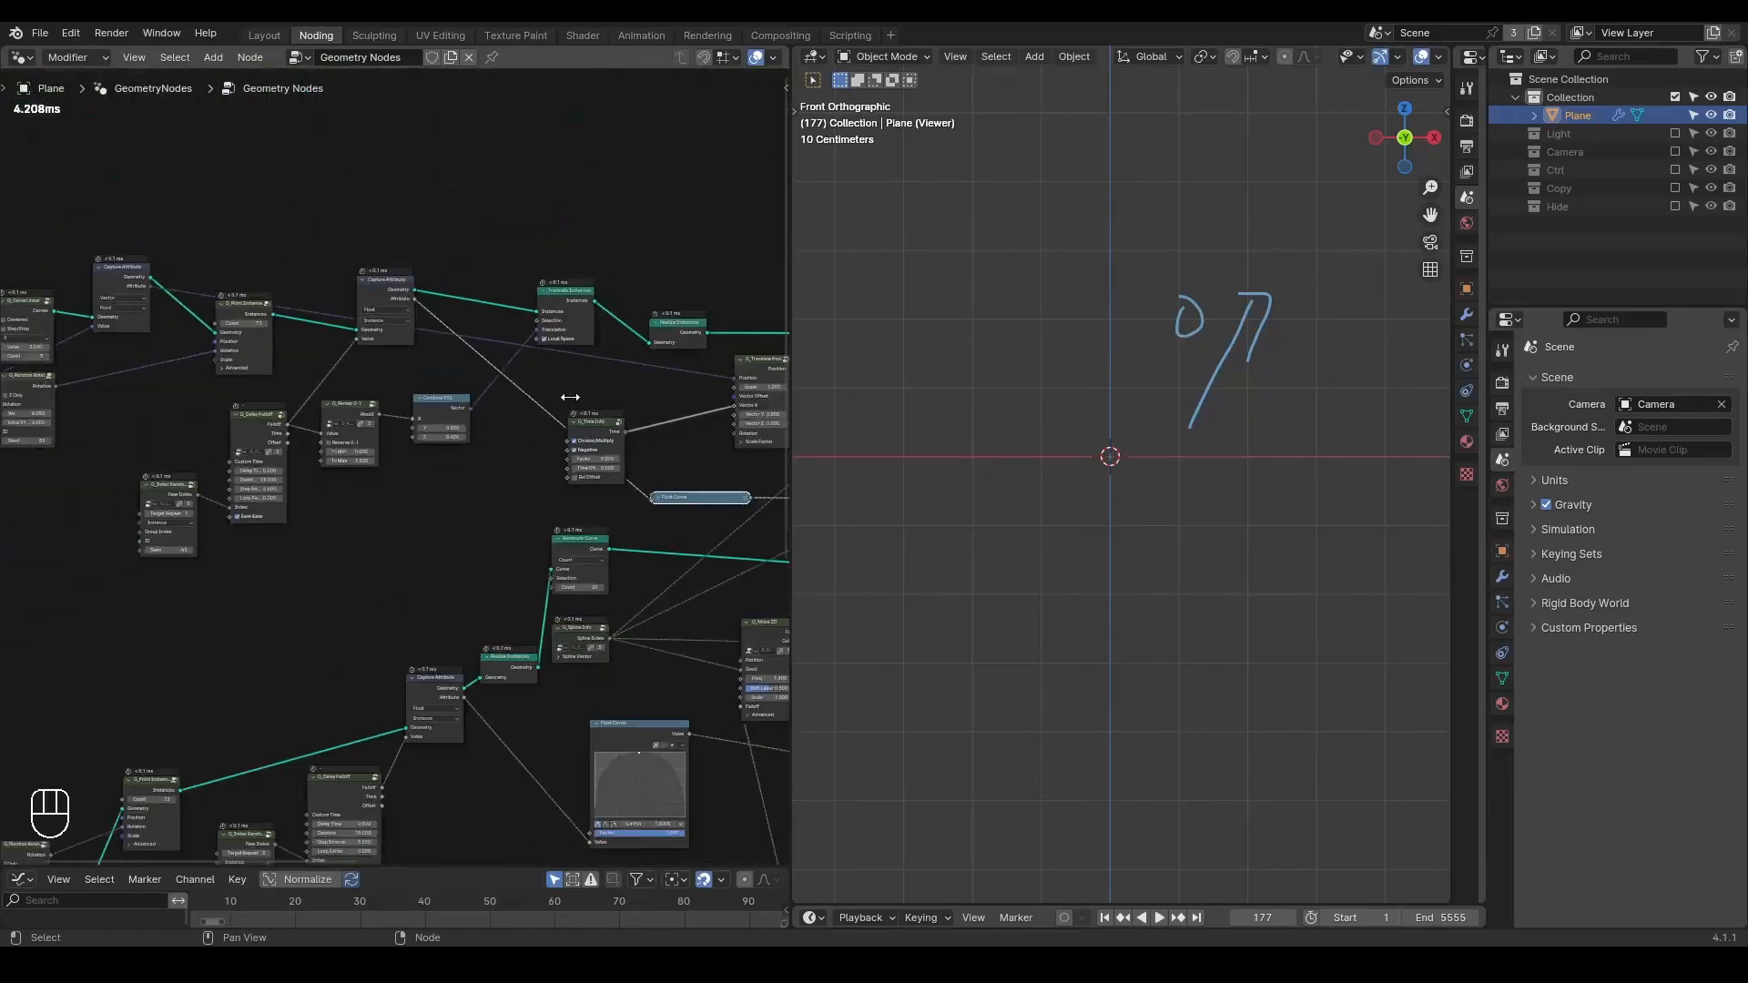
- Connect the third branch's G_Bevel Curve mesh to Join Geometry and delete the Viewer node
{"action": "scroll", "coordinate": [522, 488], "scroll_direction": "up", "scroll_amount": 3}
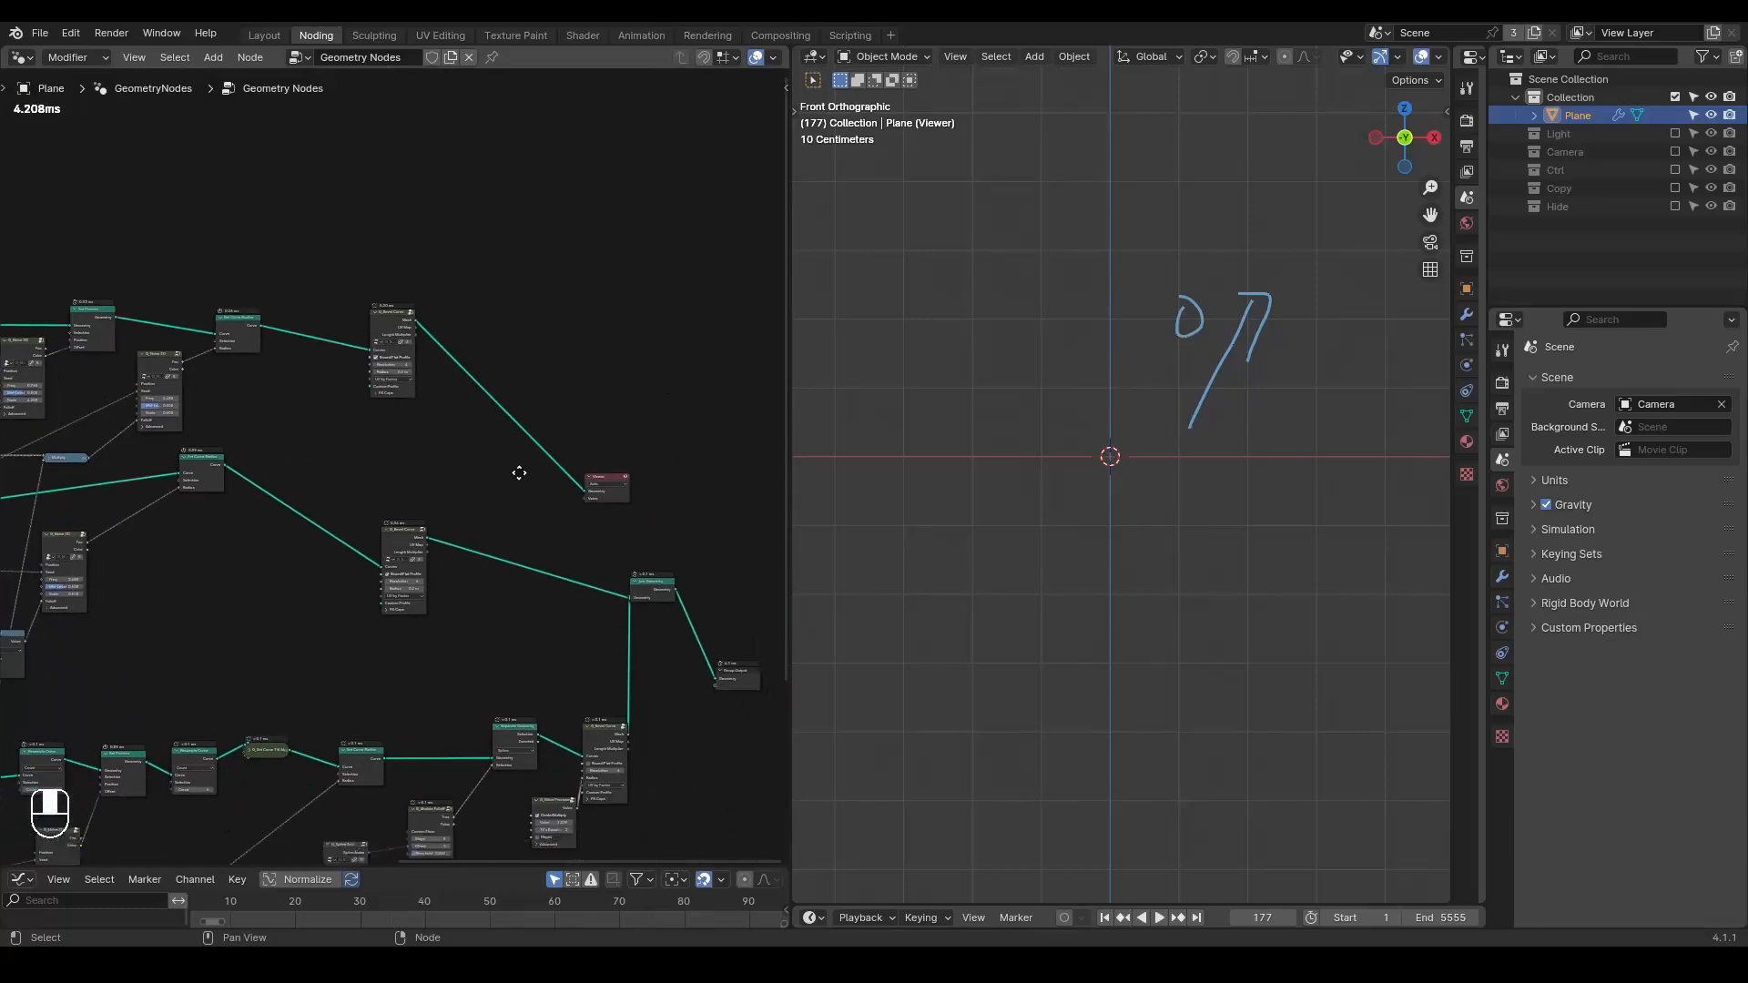
{"action": "right_click_drag", "start_coordinate": [423, 275], "coordinate": [710, 609], "text": "alt"}
{"action": "key", "text": "x"}
- Insert a copy of the Separate Geometry node between the third branch's G_Bevel Curve and Join Geometry
{"action": "middle_click_drag", "start_coordinate": [257, 584], "coordinate": [626, 399]}
{"action": "scroll", "coordinate": [576, 482], "scroll_direction": "down", "scroll_amount": 4}
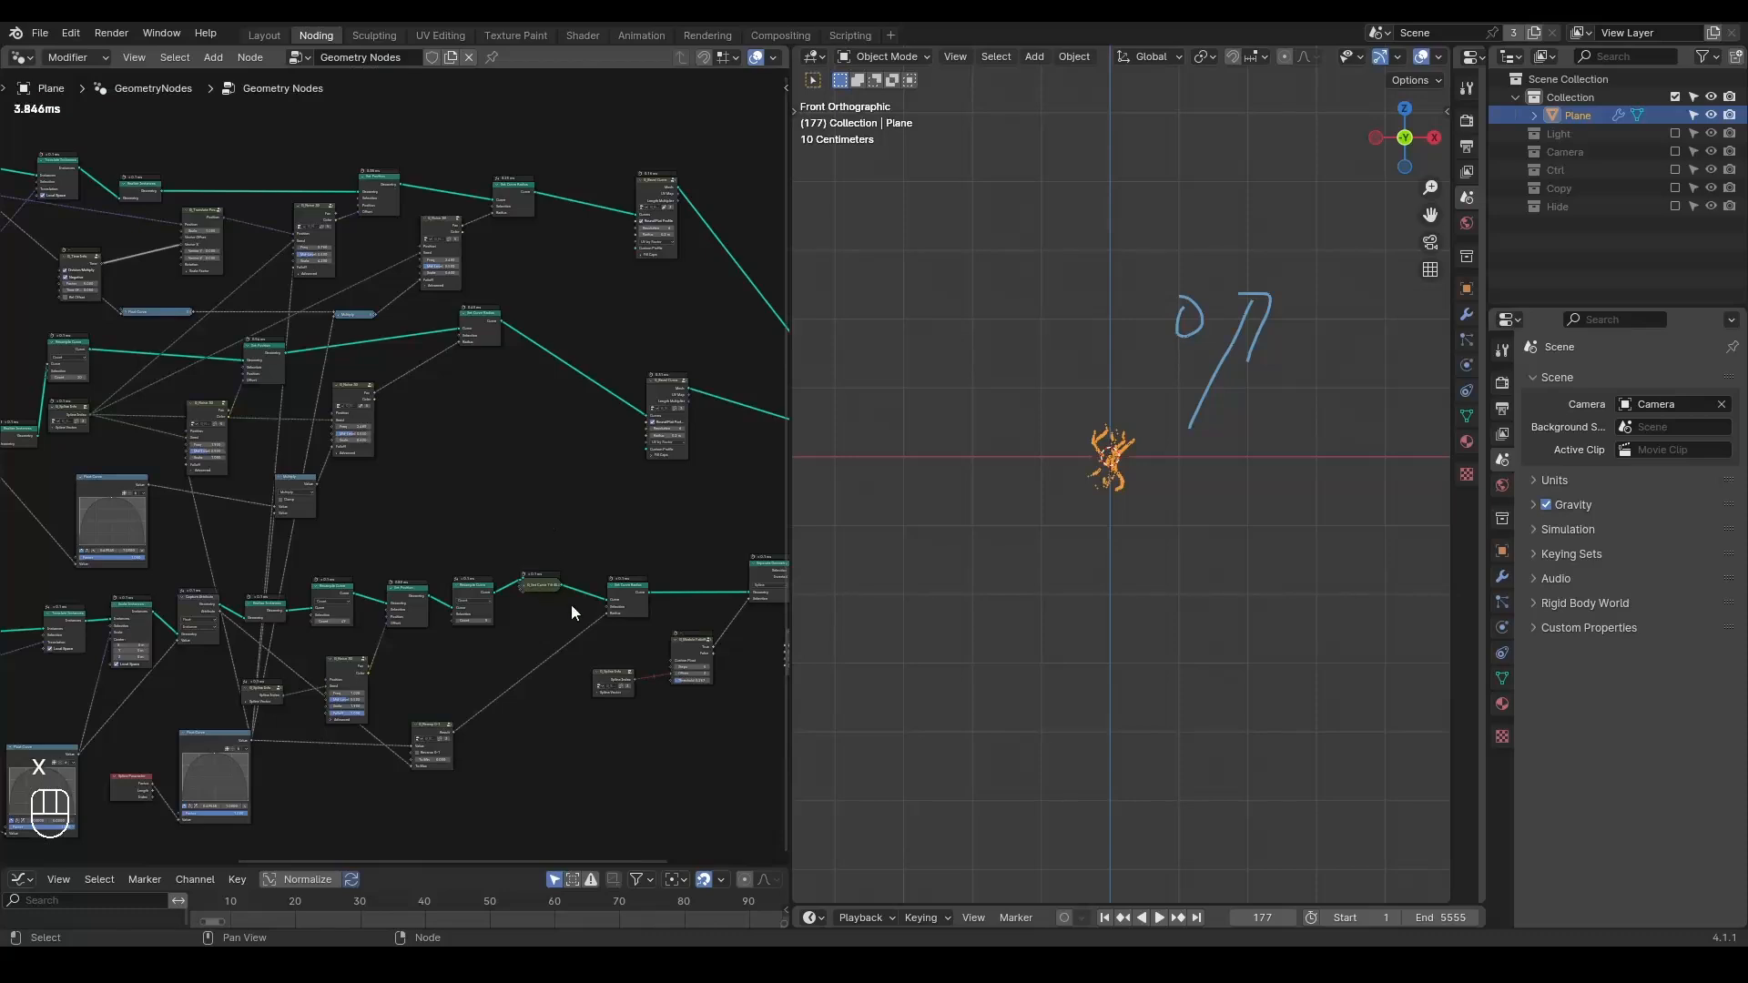
{"action": "middle_click_drag", "start_coordinate": [572, 606], "coordinate": [558, 528]}
{"action": "middle_click_drag", "start_coordinate": [415, 575], "coordinate": [394, 464]}
{"action": "scroll", "coordinate": [513, 455], "scroll_direction": "up", "scroll_amount": 8}
{"action": "scroll", "coordinate": [393, 418], "scroll_direction": "up", "scroll_amount": 2}
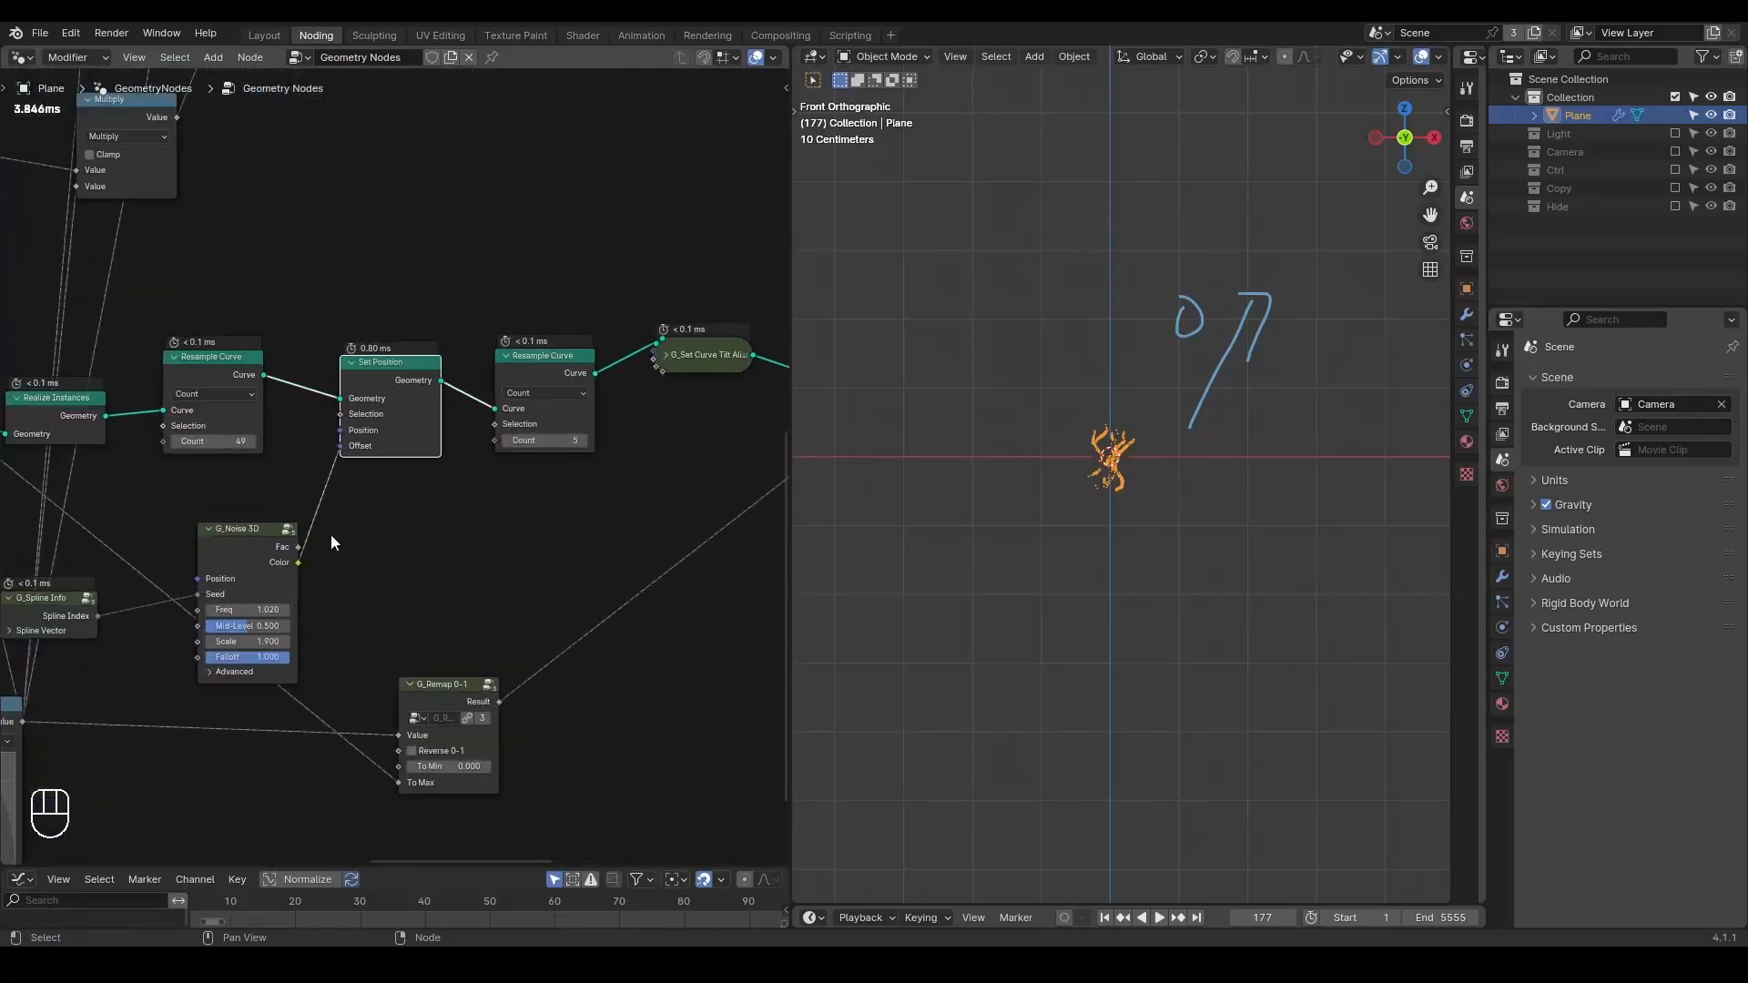
{"action": "middle_click_drag", "start_coordinate": [601, 444], "coordinate": [86, 645]}
{"action": "scroll", "coordinate": [357, 539], "scroll_direction": "down", "scroll_amount": 3}
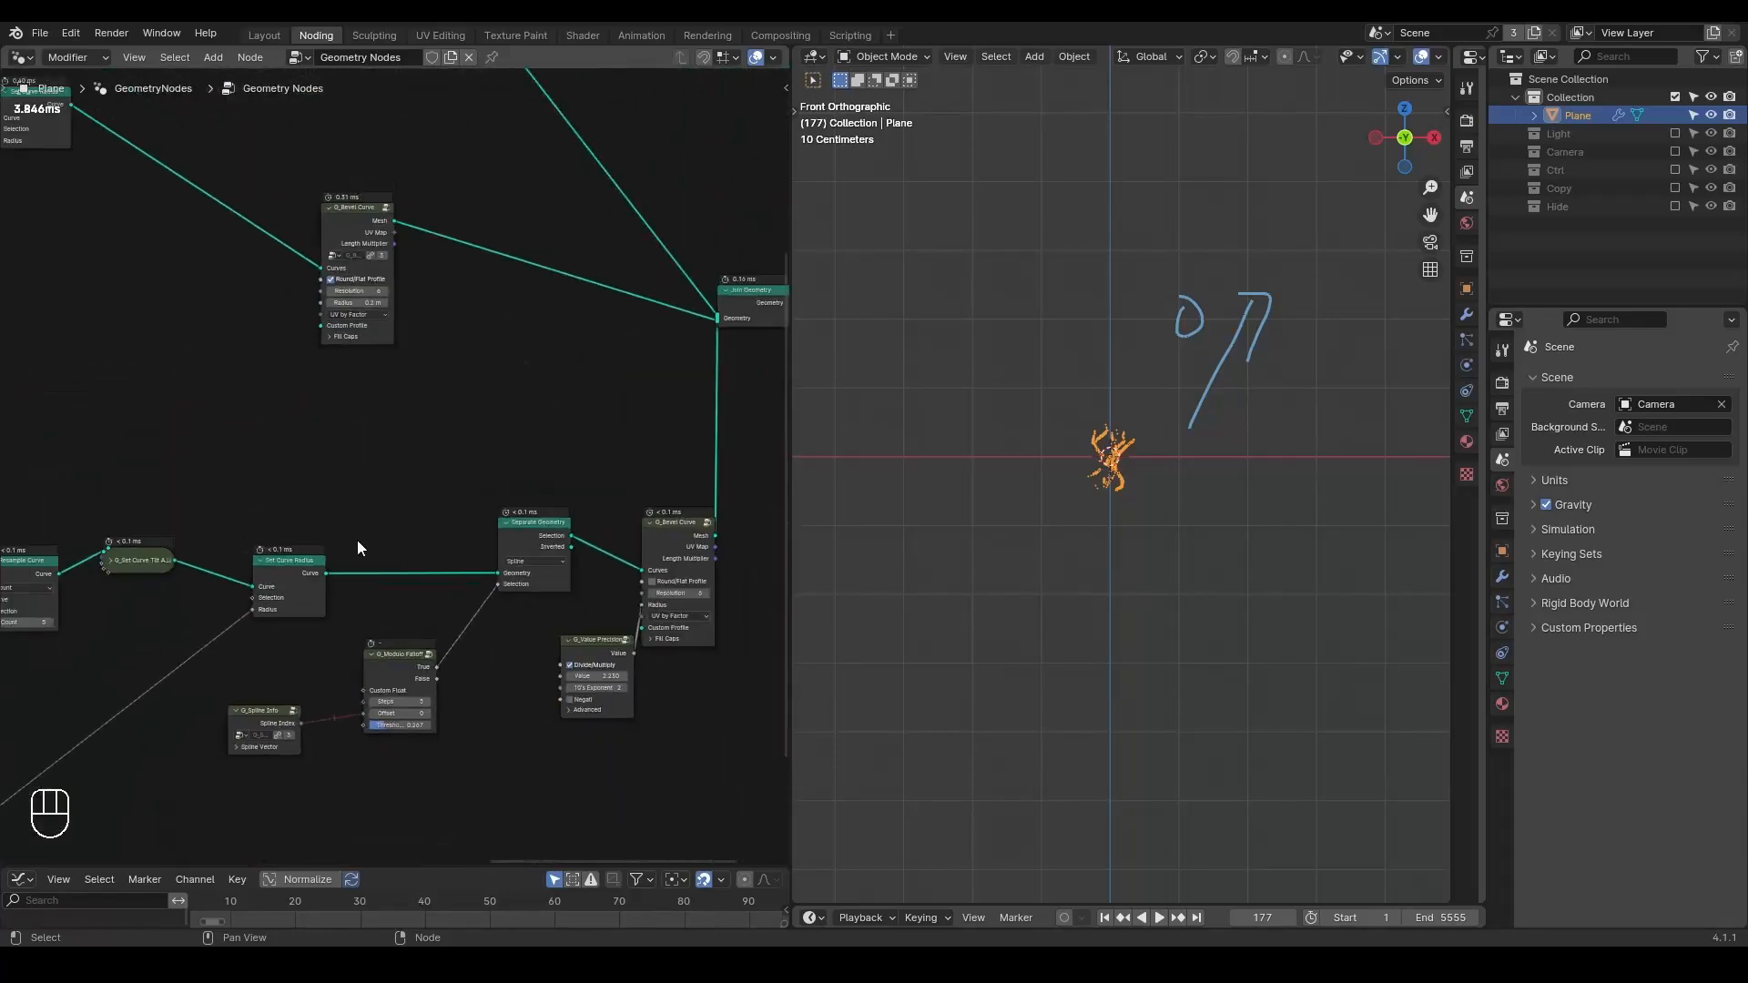
{"action": "left_click", "coordinate": [500, 511]}
{"action": "key", "text": "shift+d"}
{"action": "left_click", "coordinate": [563, 155]}
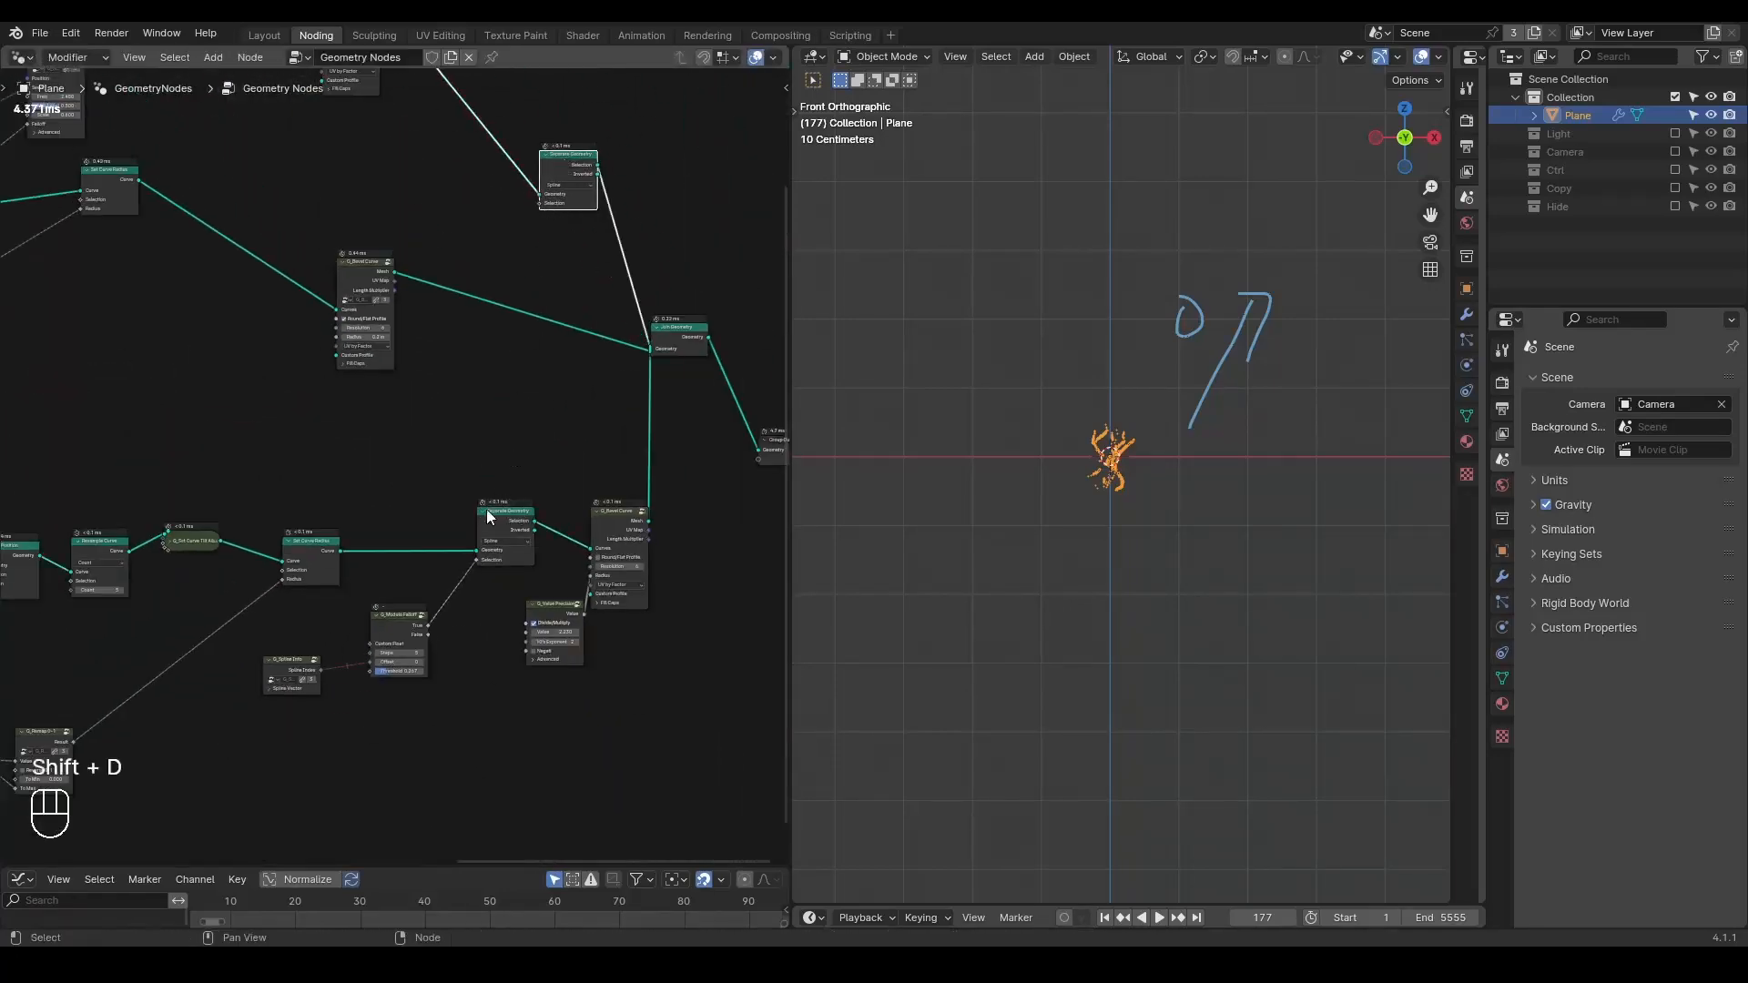
- Connect the True output of the existing falloff node to the new Separate Geometry's Selection and preview the animation from the start
{"action": "left_click_drag", "start_coordinate": [426, 624], "coordinate": [543, 205]}
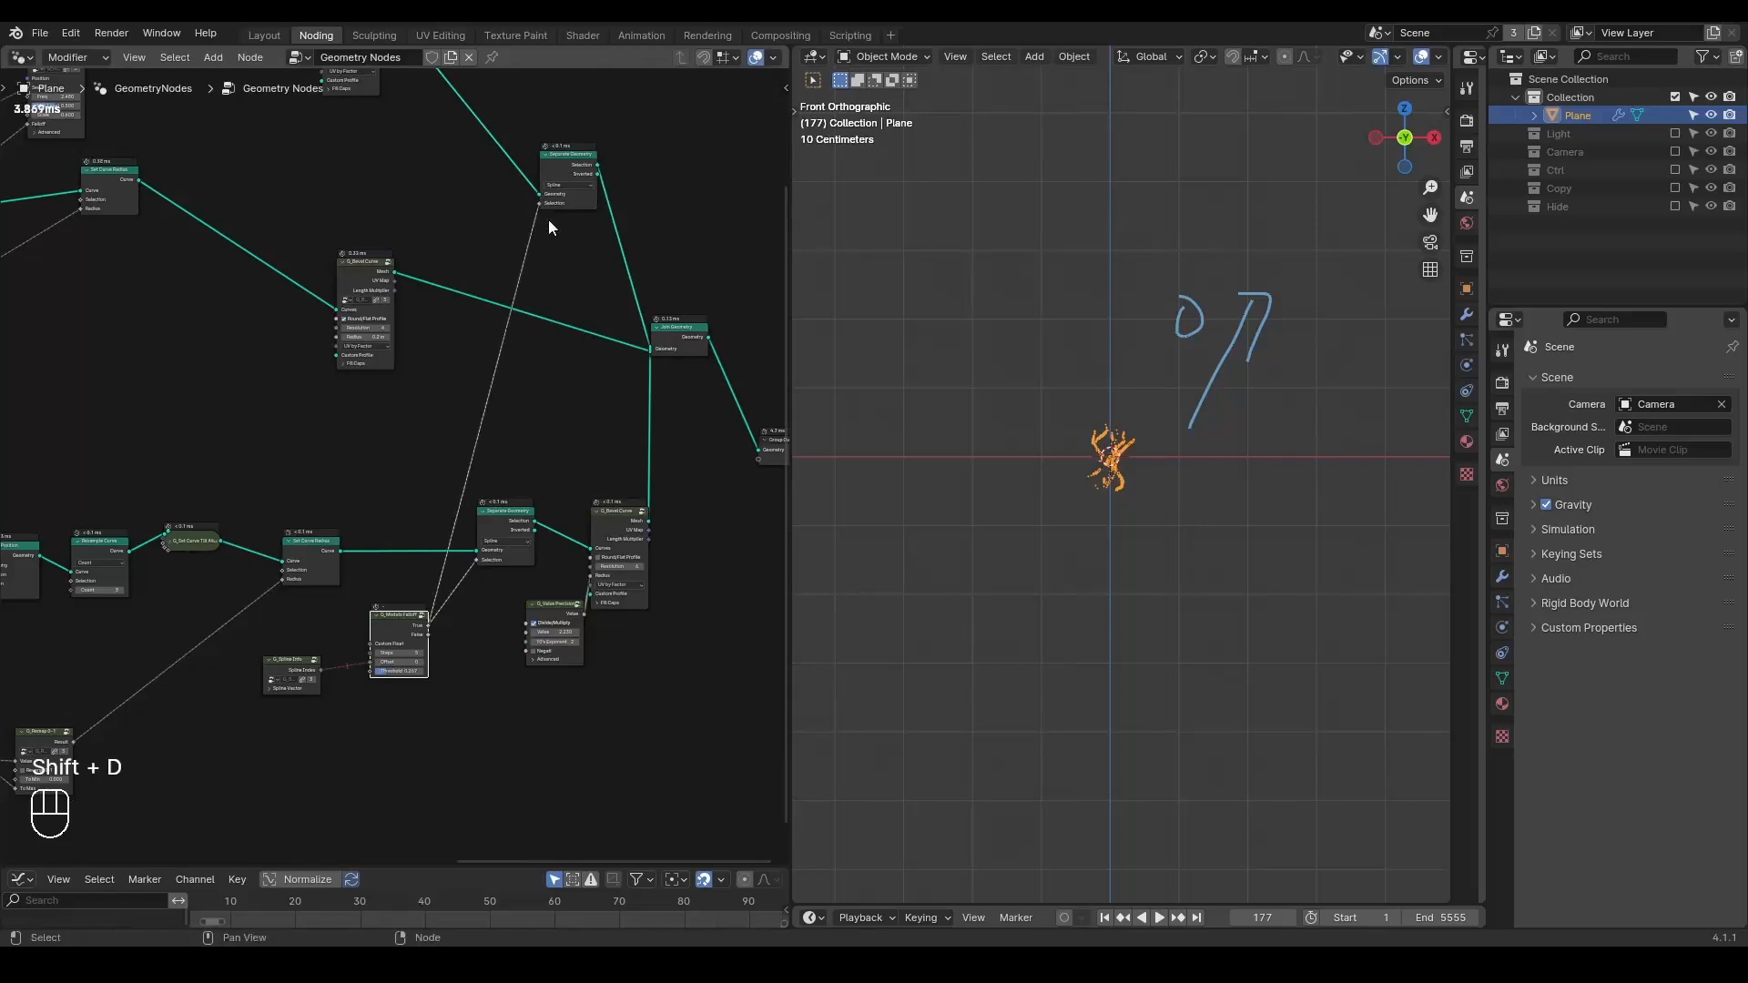
{"action": "middle_click_drag", "start_coordinate": [581, 247], "coordinate": [612, 299]}
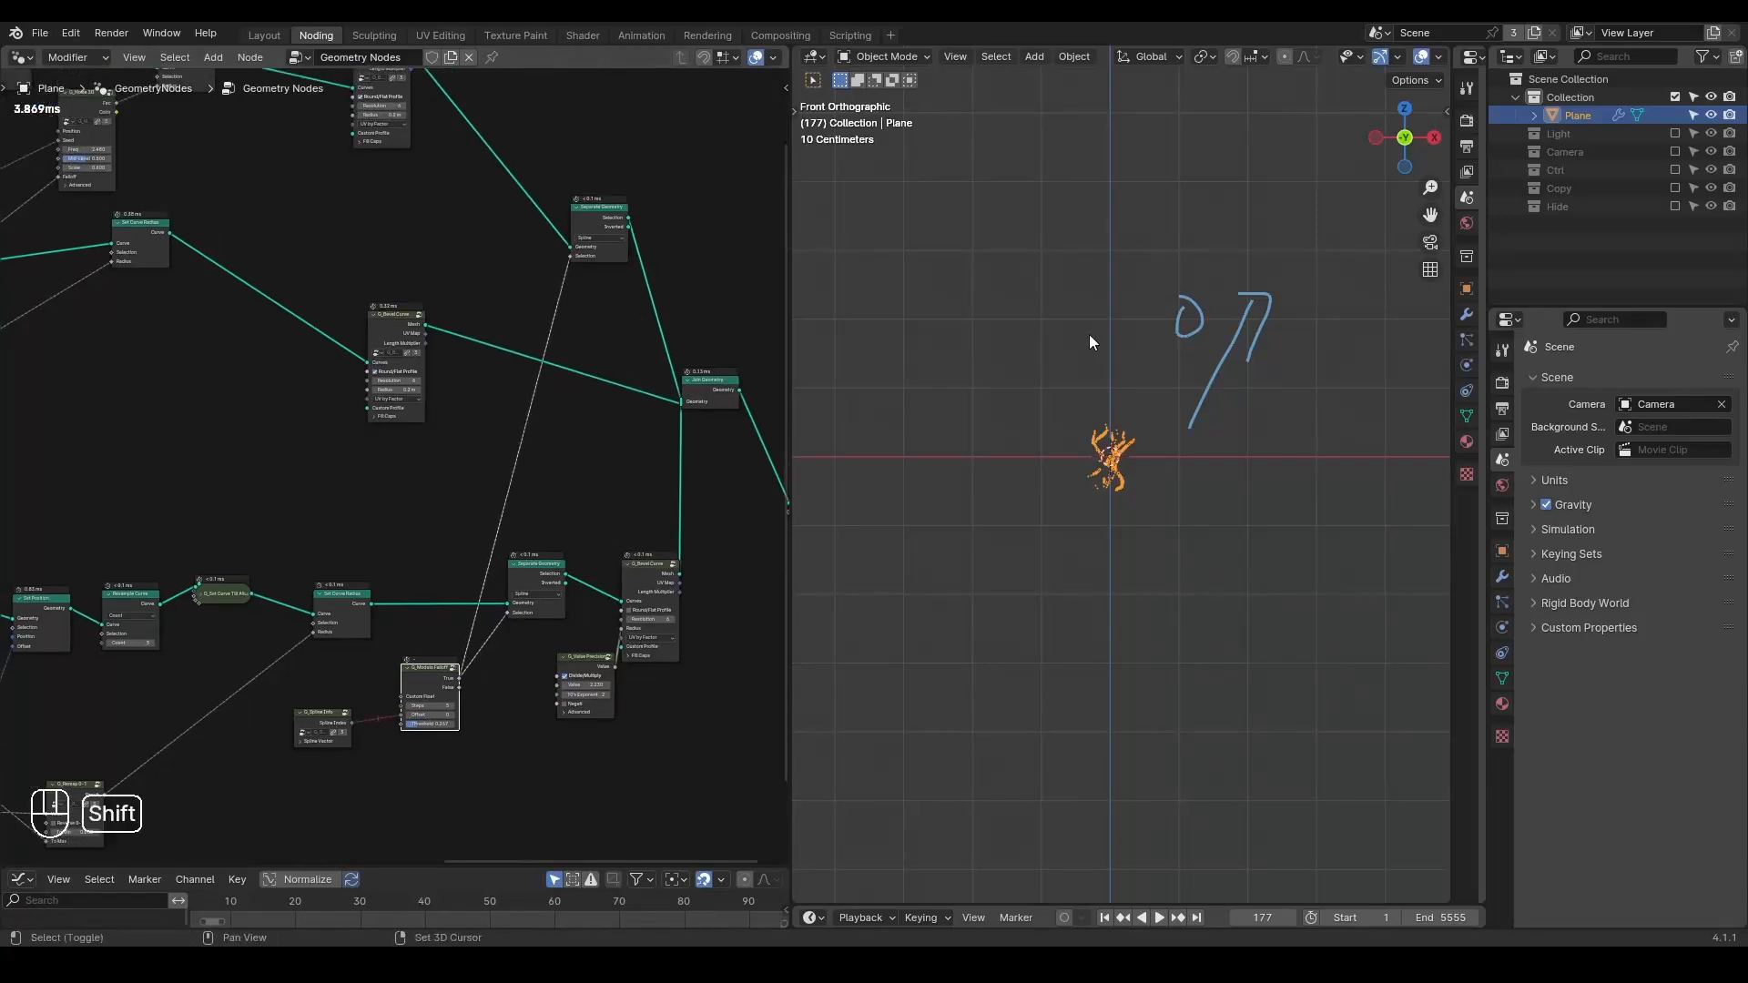
{"action": "key", "text": "shift+space"}
{"action": "key", "text": "space"}
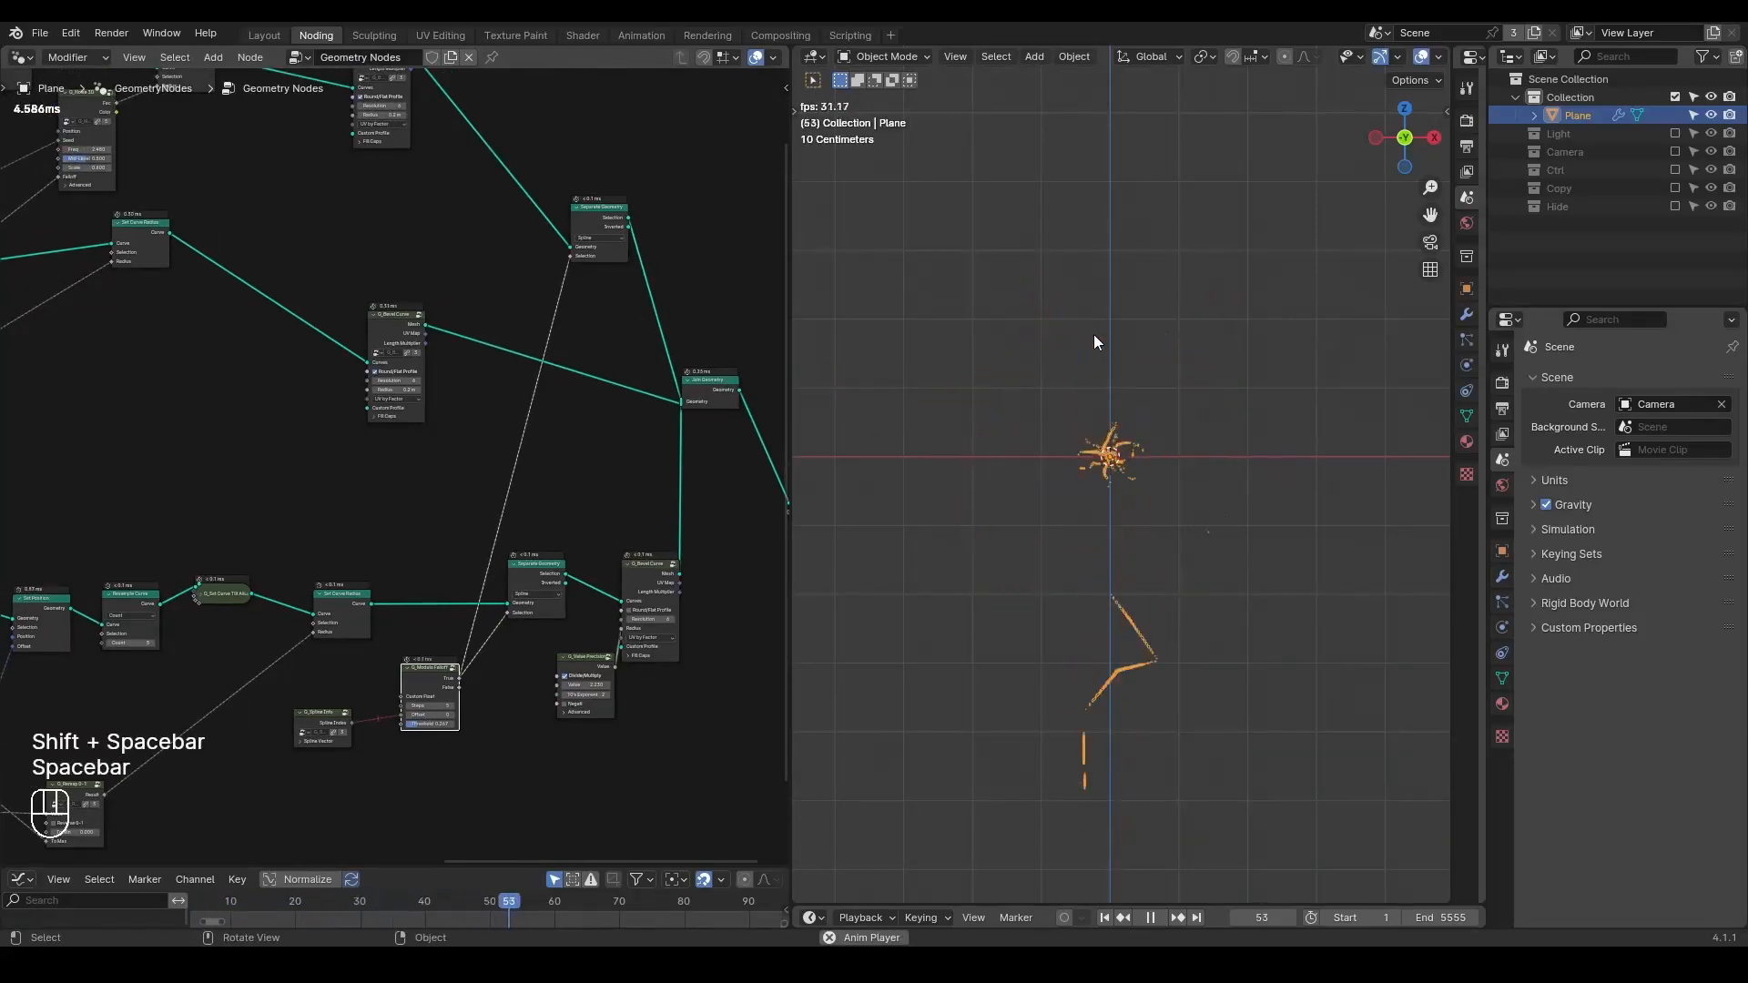
{"action": "key", "text": "space"}
- Insert a G_Remap 0-1 node before the Falloff input of the third branch's position G_Noise 3D and raise its To Max
{"action": "middle_click_drag", "start_coordinate": [188, 257], "coordinate": [238, 497]}
{"action": "scroll", "coordinate": [460, 441], "scroll_direction": "up", "scroll_amount": 4}
{"action": "middle_click_drag", "start_coordinate": [503, 402], "coordinate": [301, 367]}
{"action": "scroll", "coordinate": [364, 377], "scroll_direction": "up", "scroll_amount": 2}
{"action": "middle_click_drag", "start_coordinate": [579, 380], "coordinate": [472, 383]}
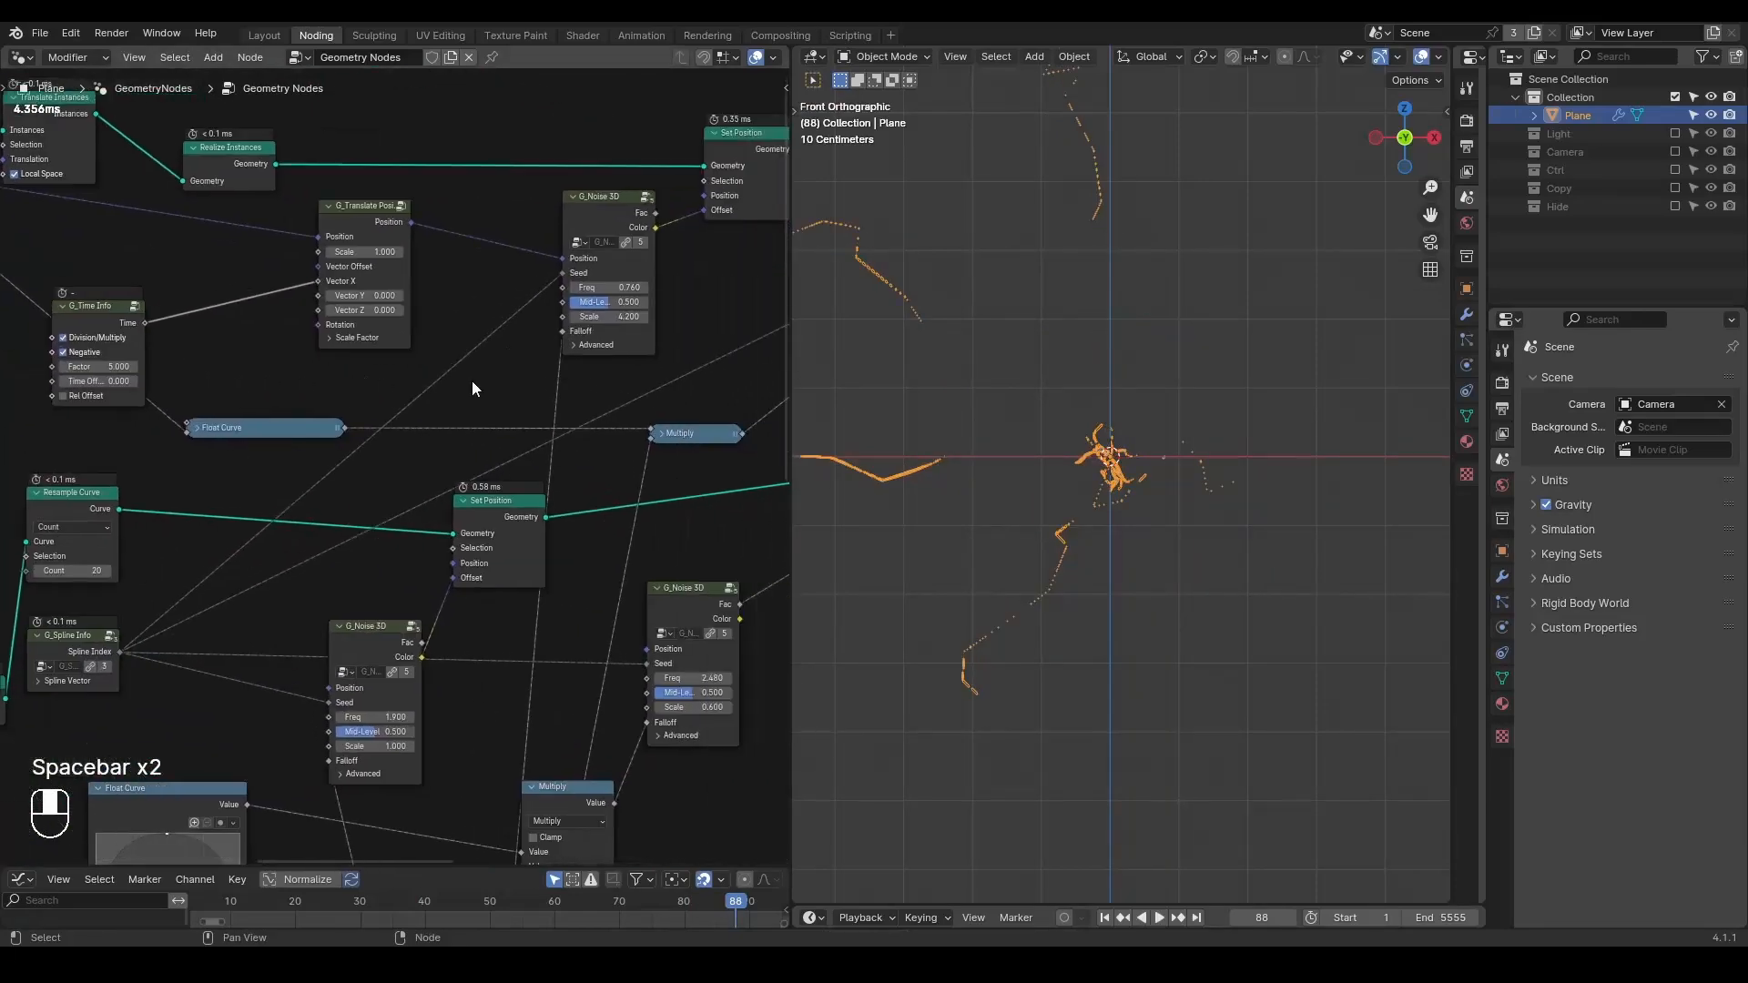
{"action": "left_click_drag", "start_coordinate": [510, 506], "coordinate": [493, 506]}
{"action": "middle_click_drag", "start_coordinate": [582, 266], "coordinate": [506, 317]}
{"action": "left_click_drag", "start_coordinate": [520, 263], "coordinate": [555, 252]}
{"action": "middle_click_drag", "start_coordinate": [490, 477], "coordinate": [522, 361]}
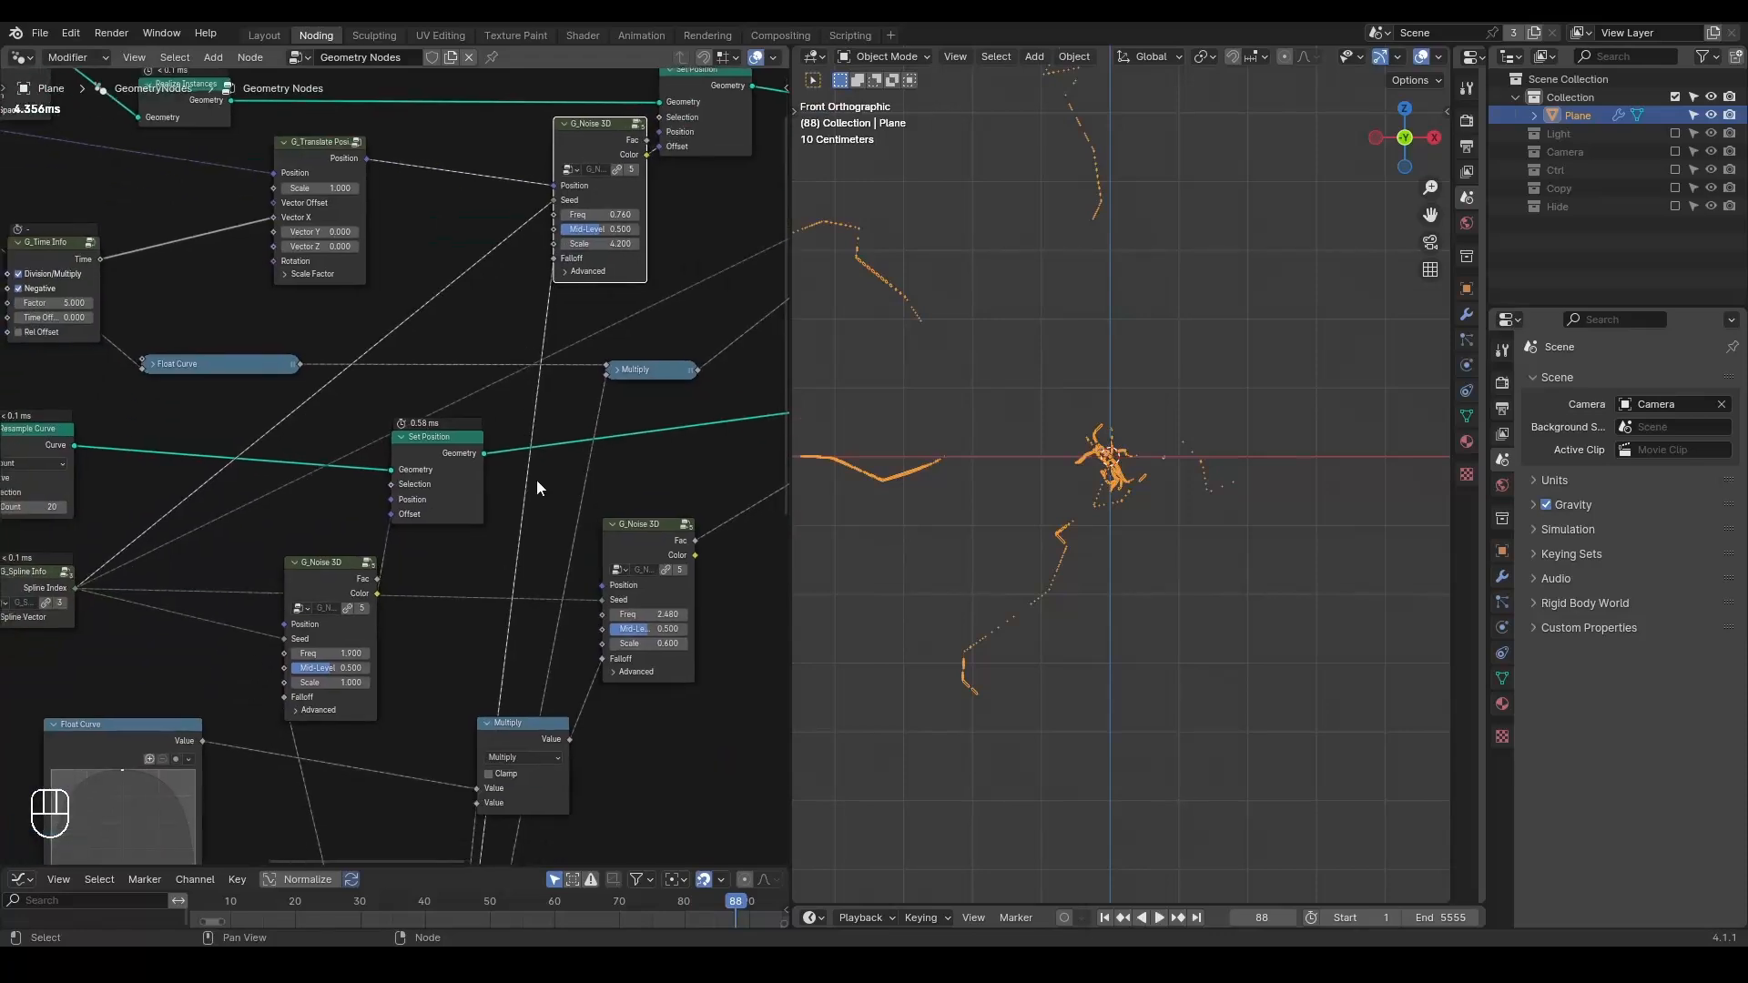
{"action": "key", "text": "ctrl+a"}
{"action": "type", "text": "remap"}
{"action": "key", "text": "Return"}
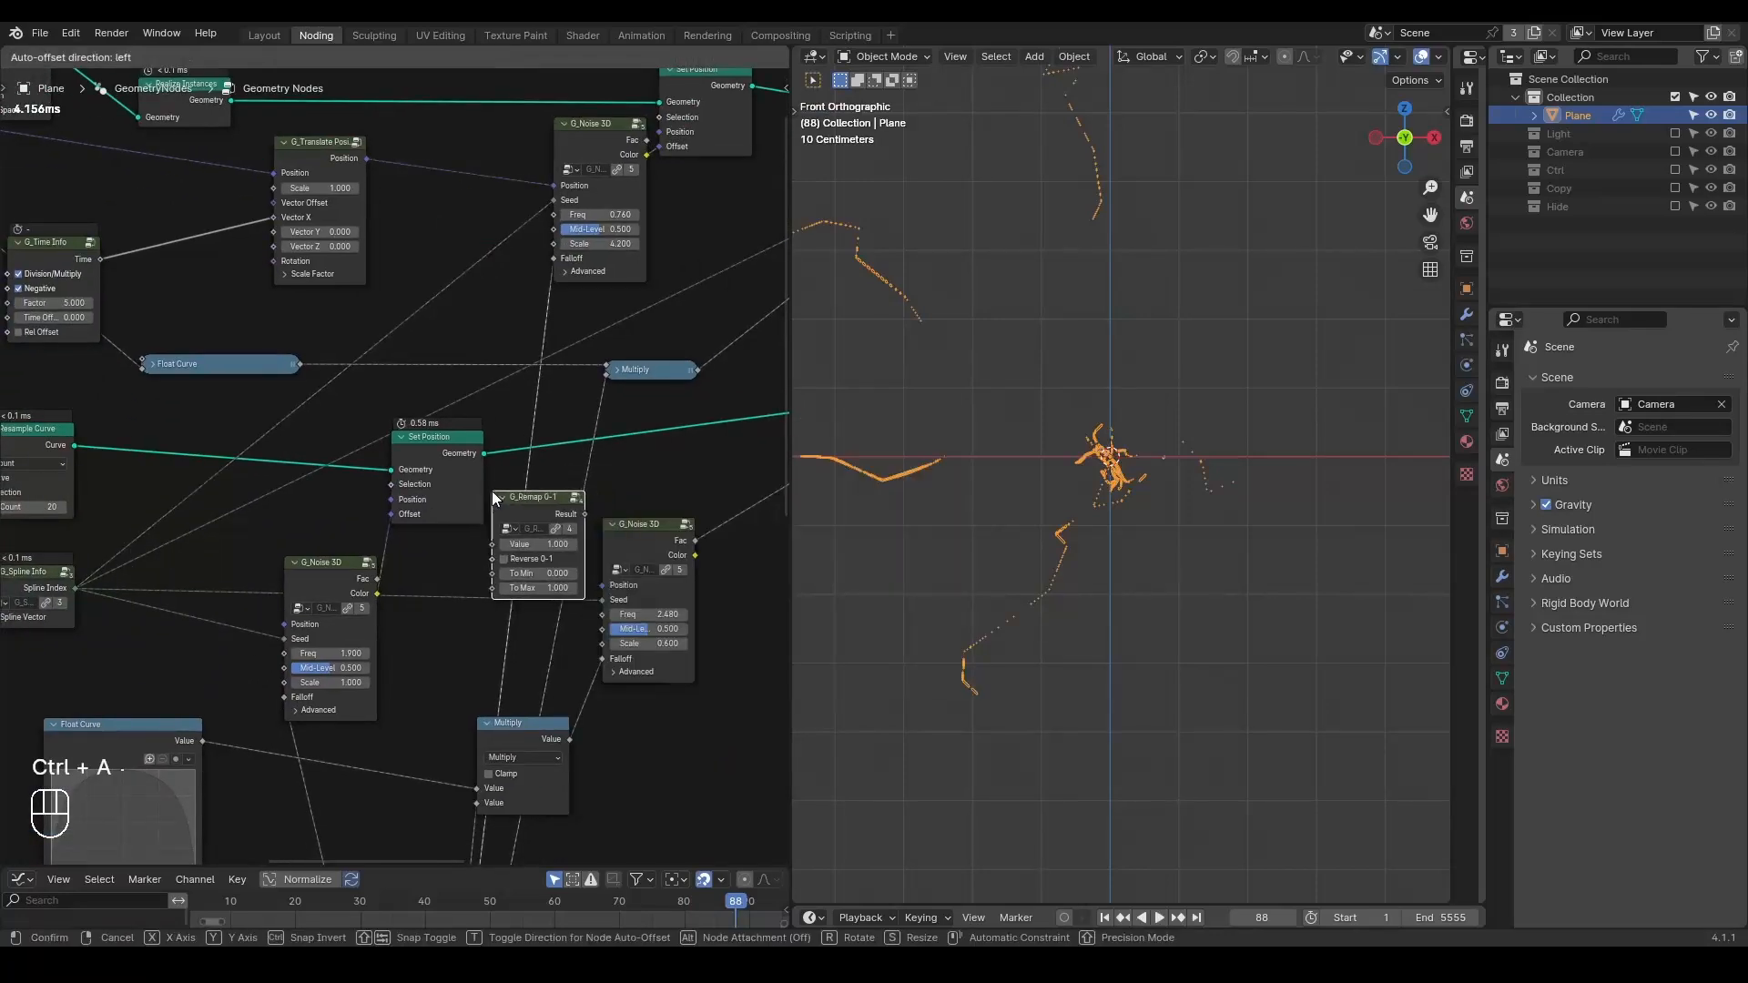
{"action": "left_click", "coordinate": [421, 252]}
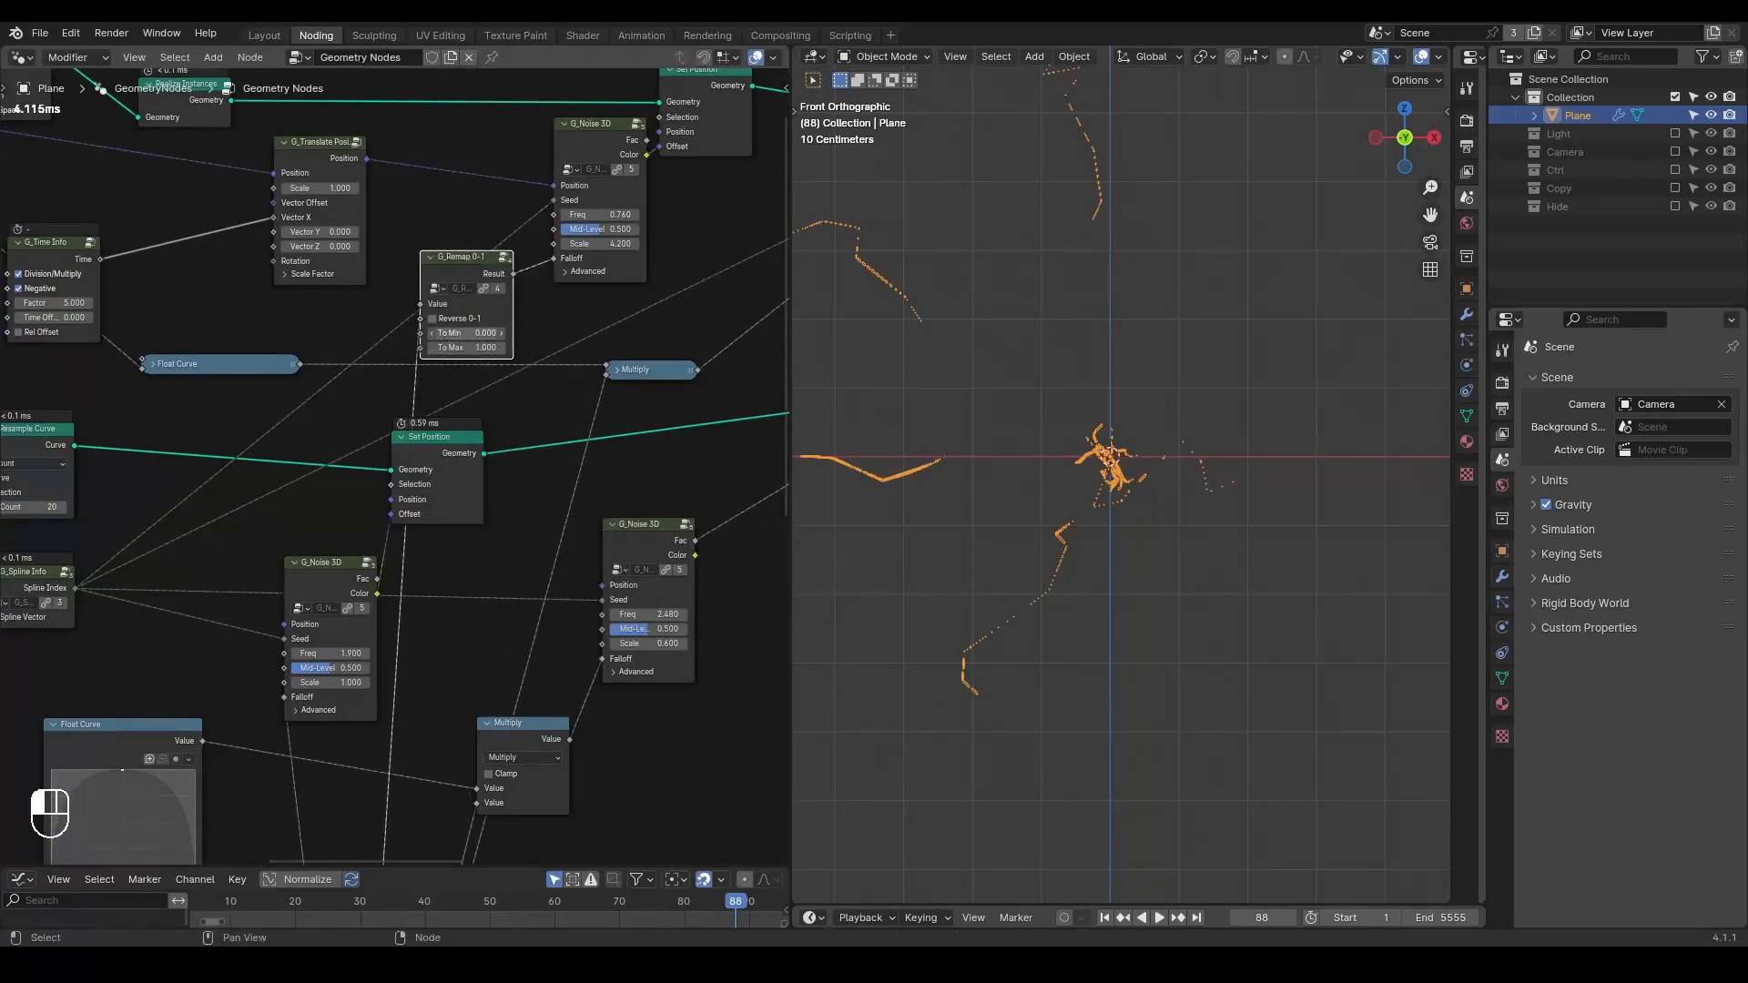
{"action": "left_click_drag", "start_coordinate": [465, 348], "coordinate": [647, 348]}
- Set the Count of the third branch's G_Curve Linear to 37 and preview the animation from the start
{"action": "middle_click_drag", "start_coordinate": [334, 271], "coordinate": [444, 366]}
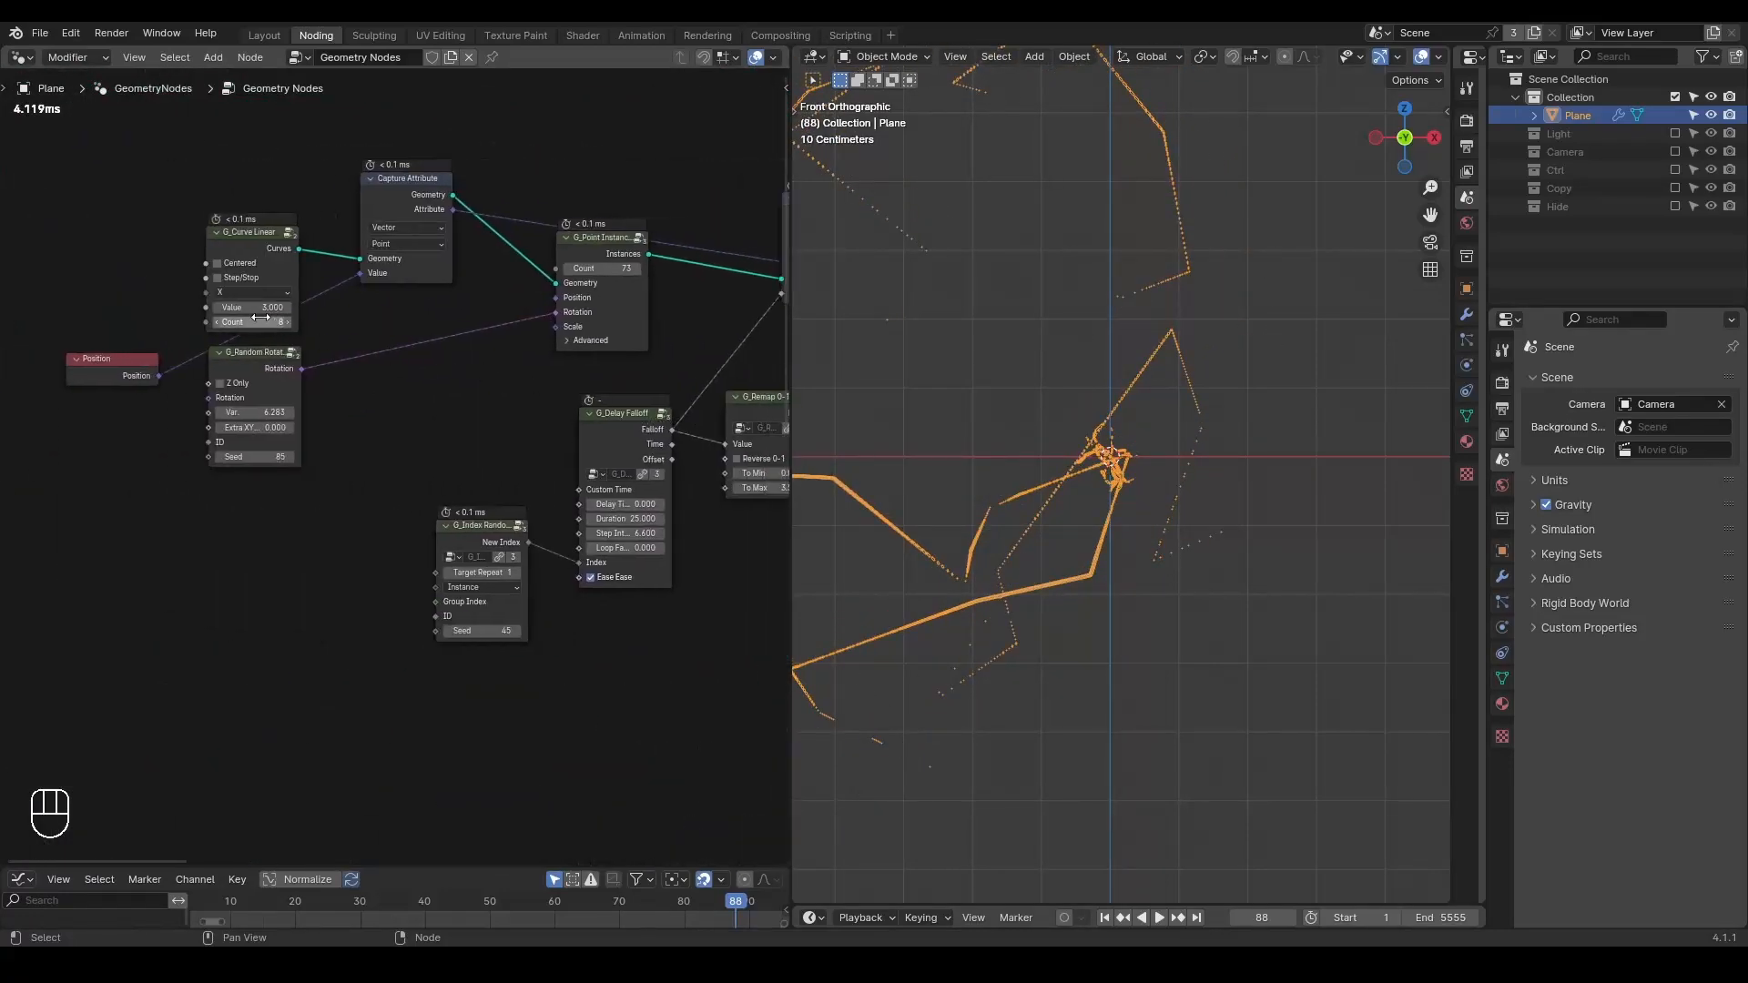
{"action": "left_click_drag", "start_coordinate": [261, 321], "coordinate": [405, 321]}
{"action": "key", "text": "space"}
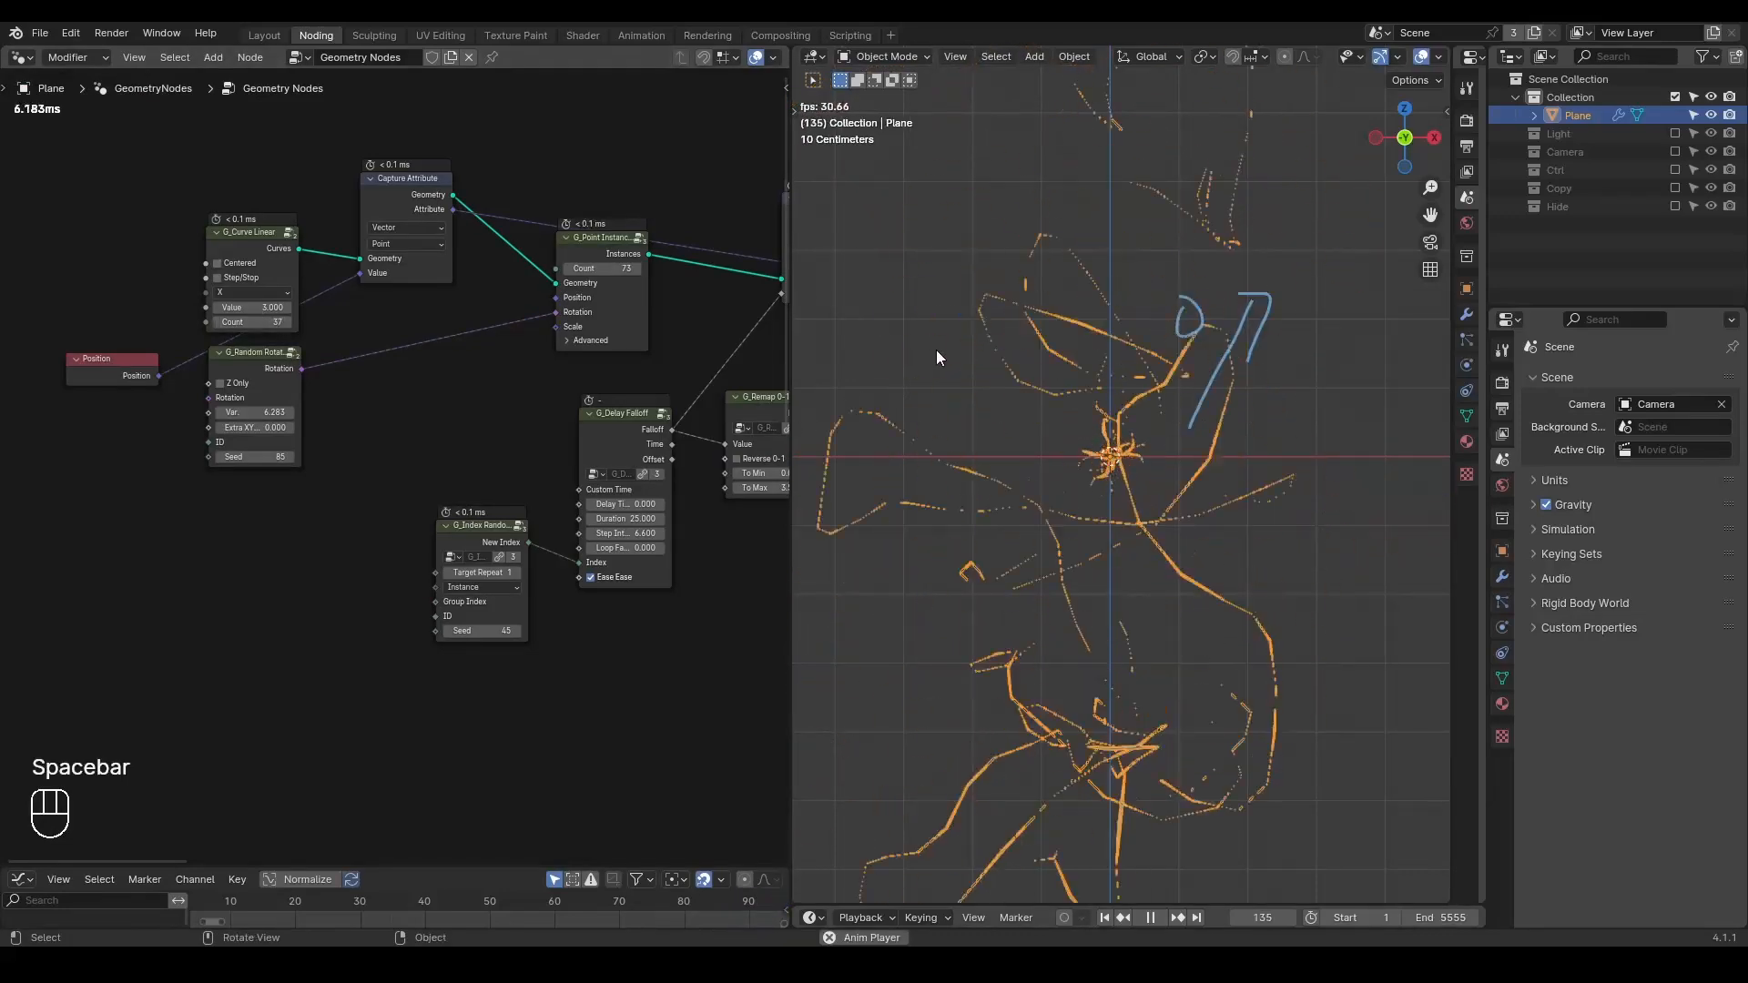
{"action": "key", "text": "space"}
{"action": "scroll", "coordinate": [1093, 482], "scroll_direction": "up", "scroll_amount": 3}
{"action": "scroll", "coordinate": [1090, 477], "scroll_direction": "down", "scroll_amount": 3}
{"action": "key", "text": "shift+space"}
{"action": "key", "text": "space"}
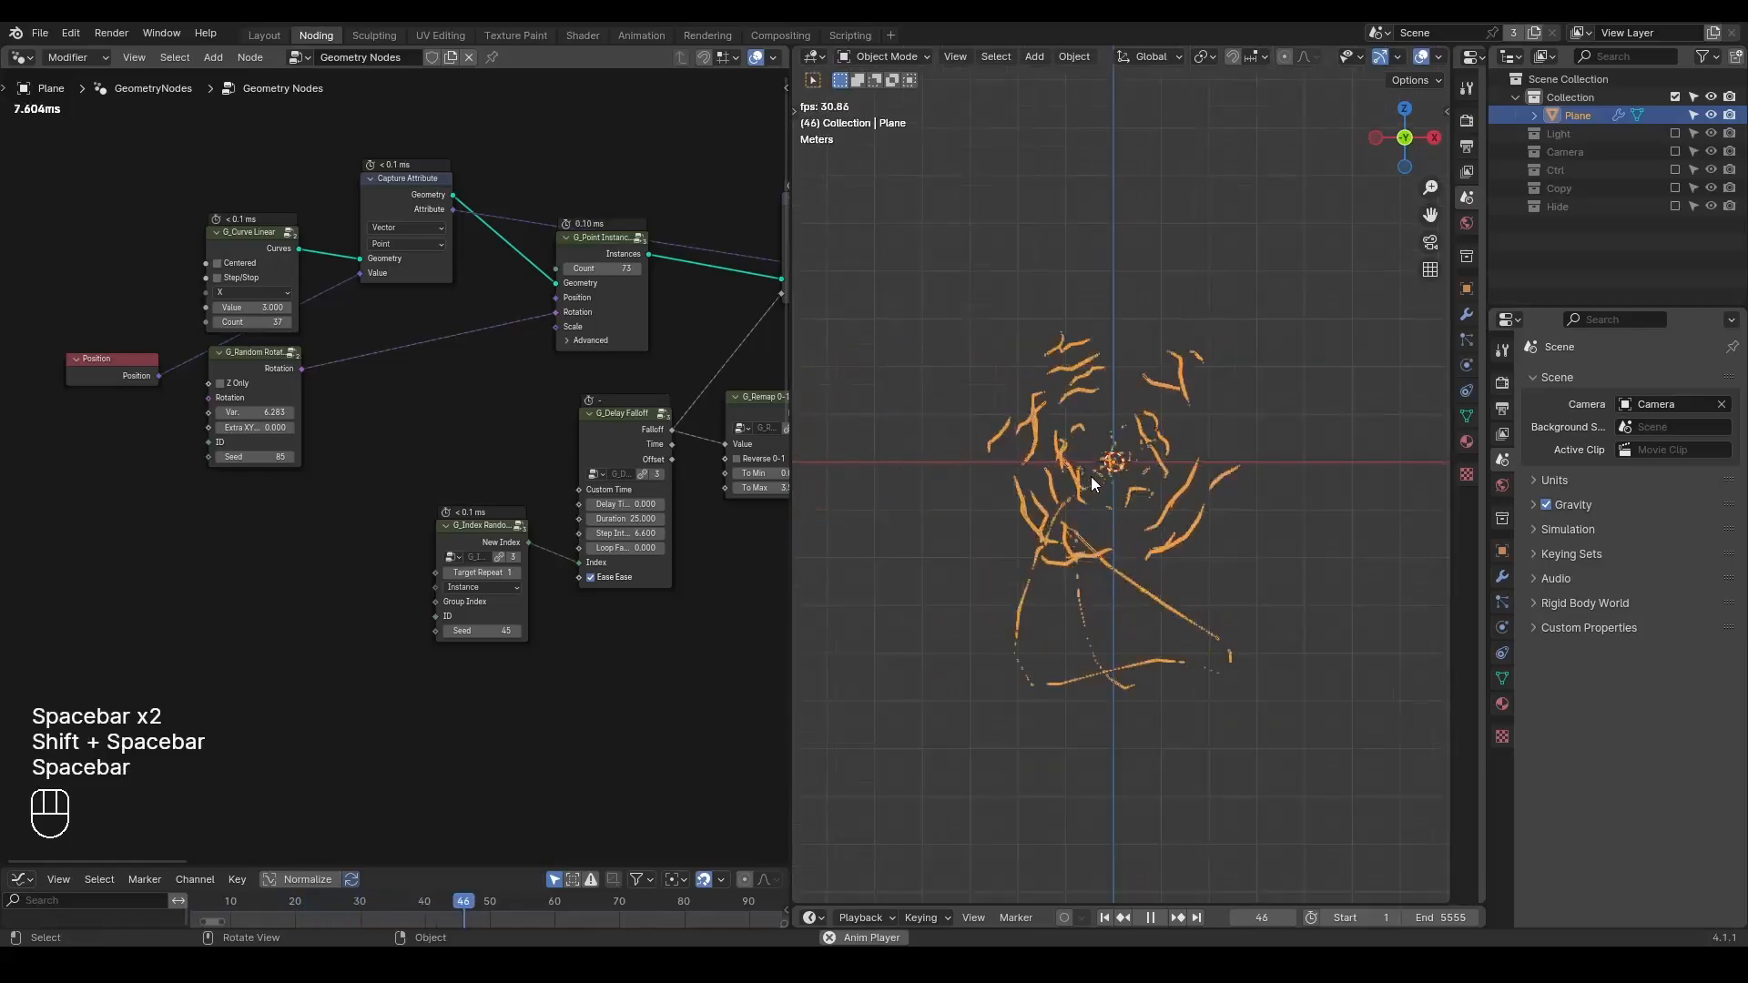
{"action": "key", "text": "space"}
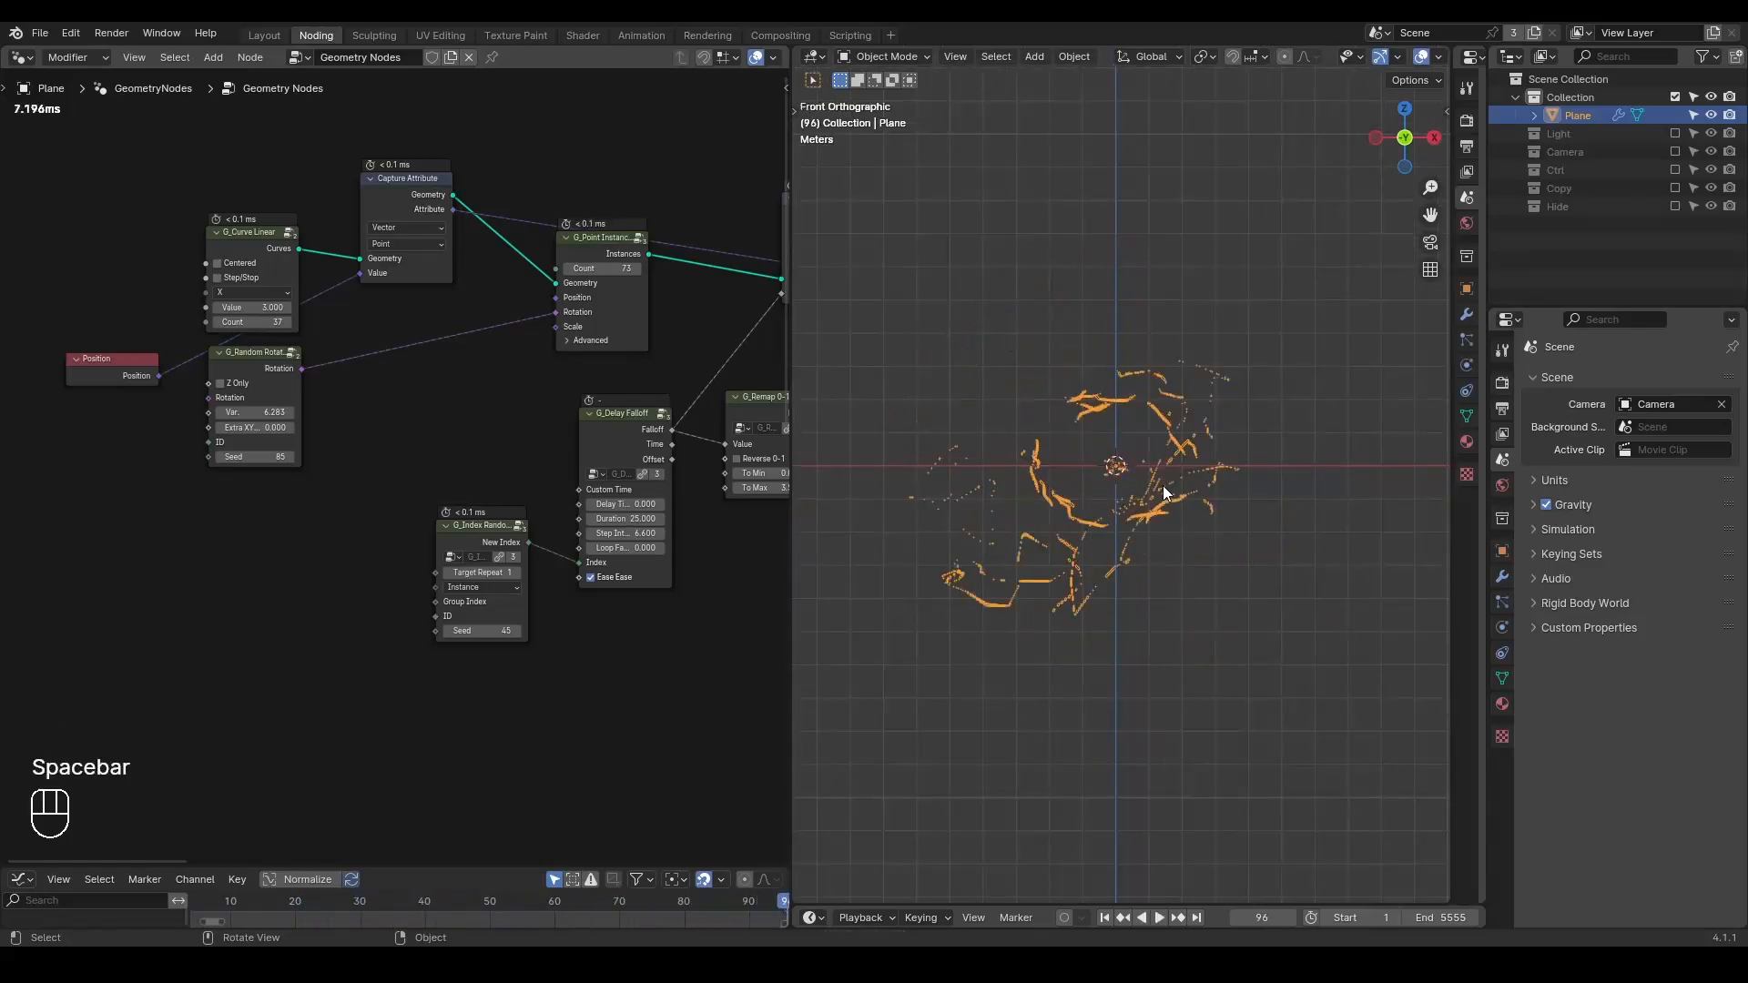
{"action": "middle_click_drag", "start_coordinate": [590, 488], "coordinate": [342, 508]}
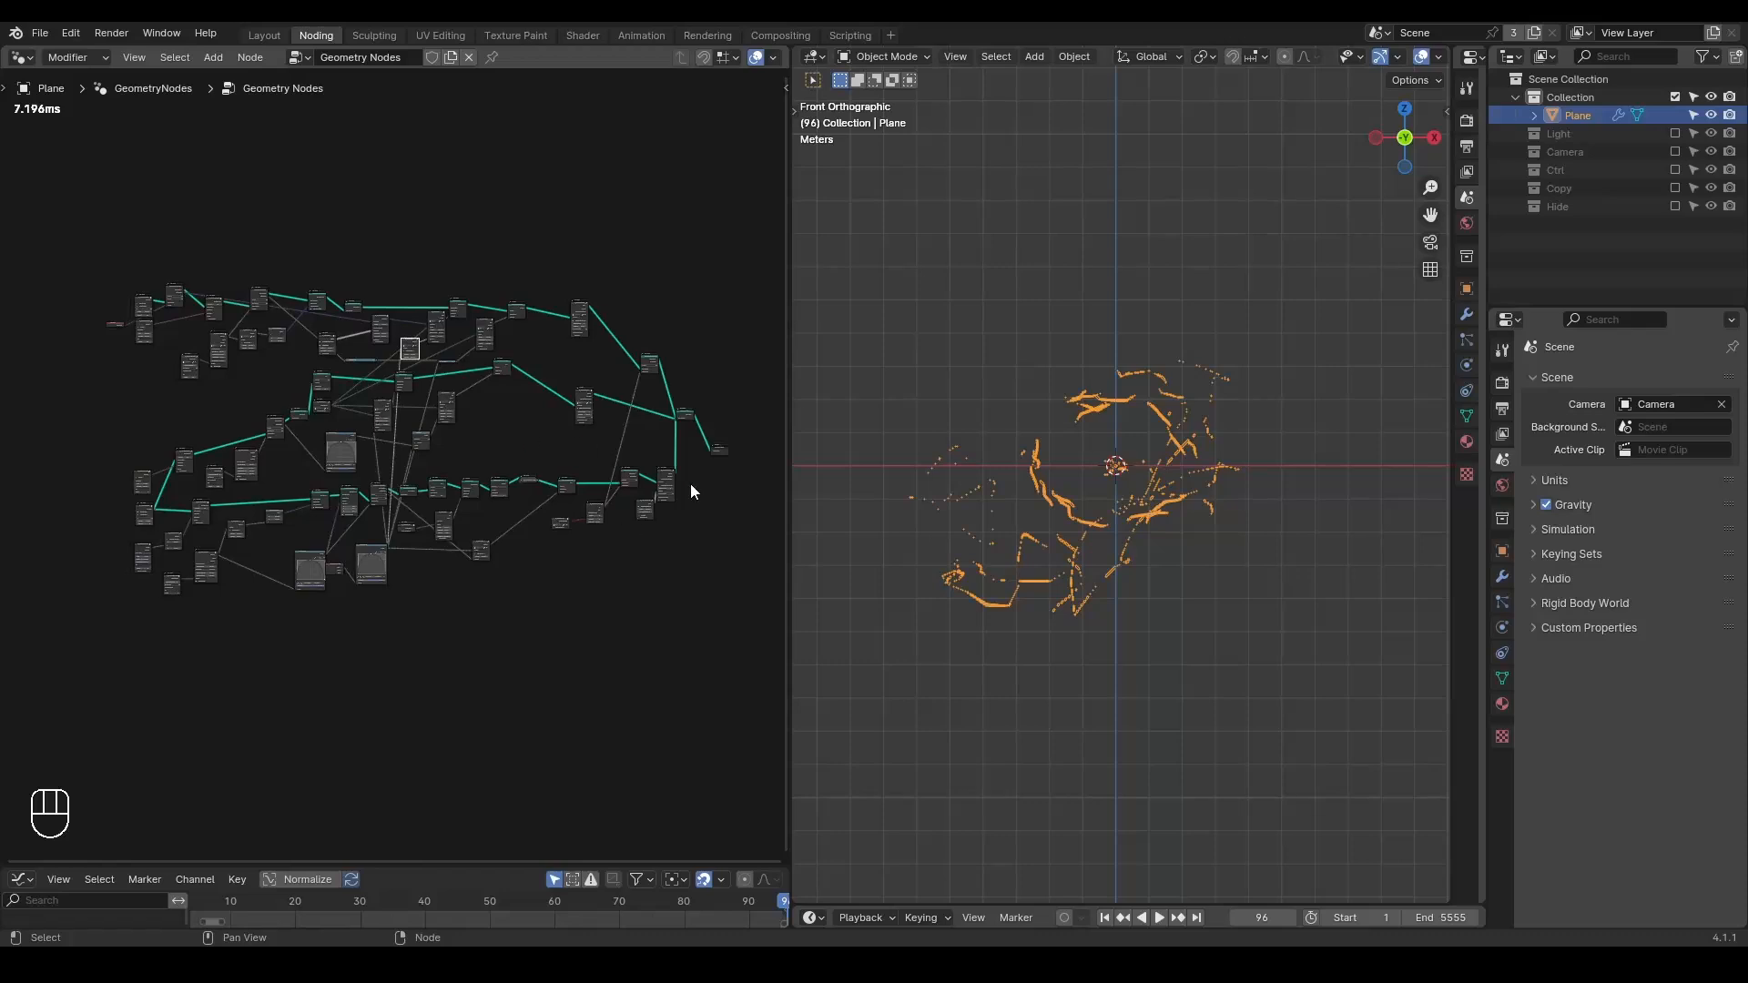
{"action": "left_click_drag", "start_coordinate": [700, 483], "coordinate": [92, 691]}
{"action": "key", "text": "g"}
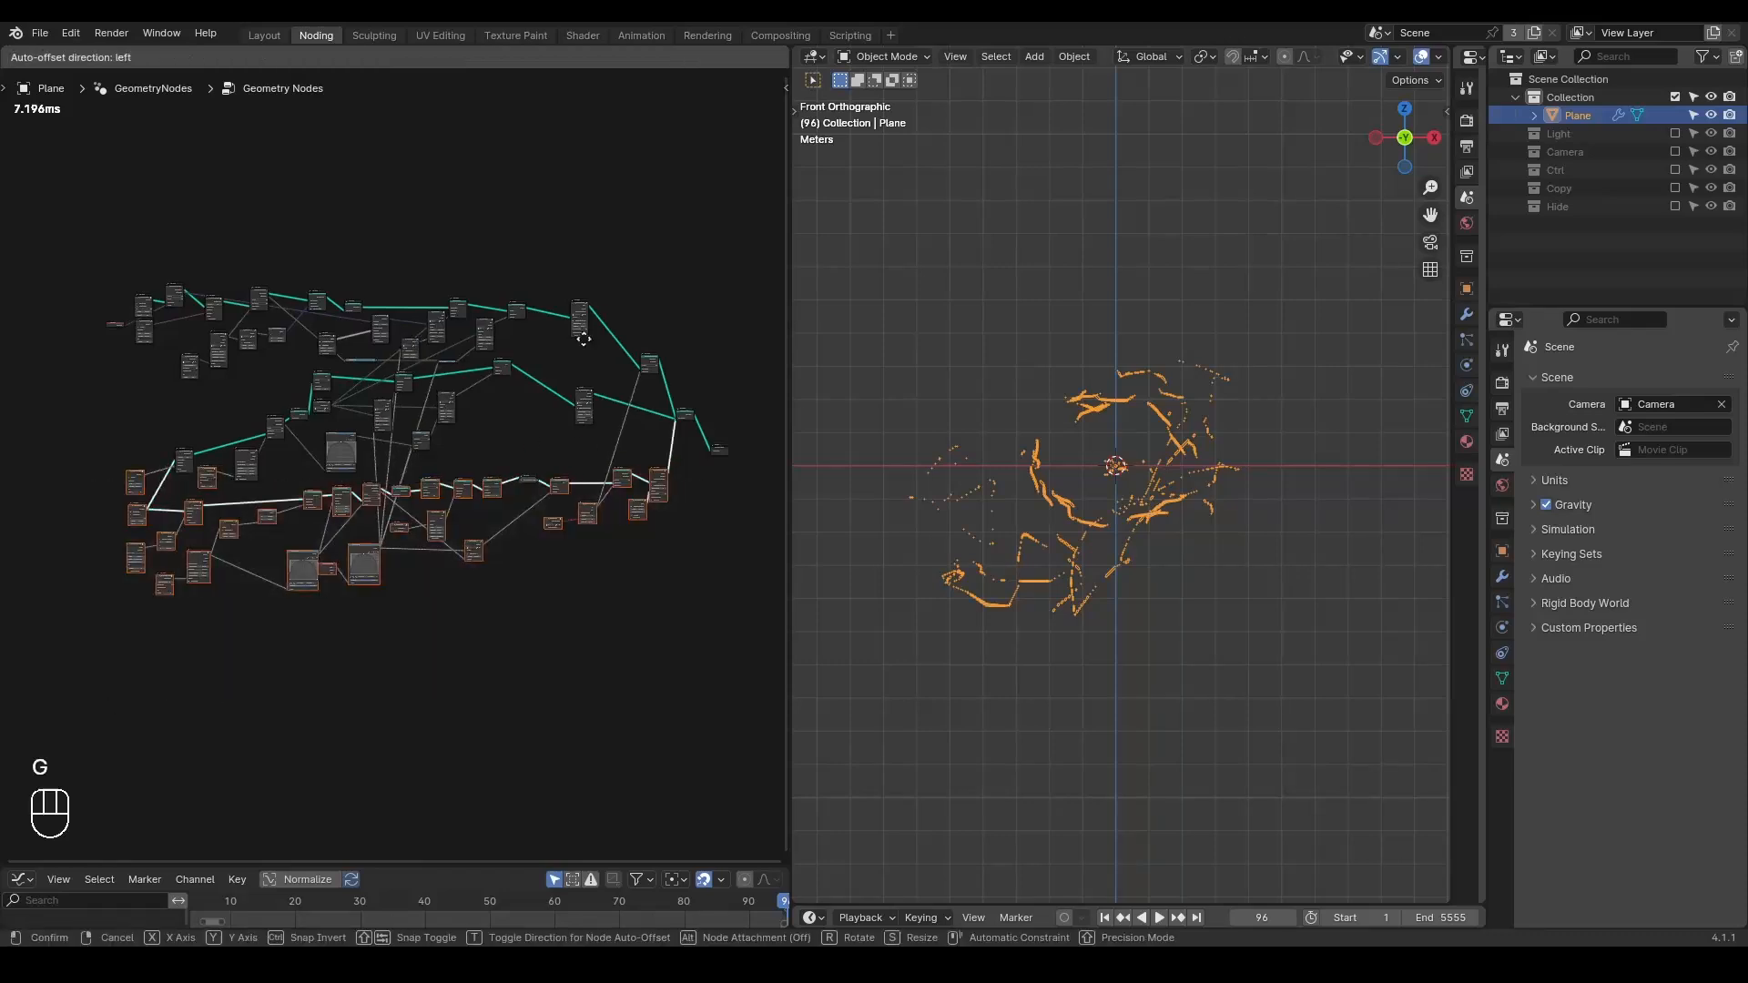
{"action": "right_click", "coordinate": [419, 402]}
{"action": "left_click", "coordinate": [193, 419]}
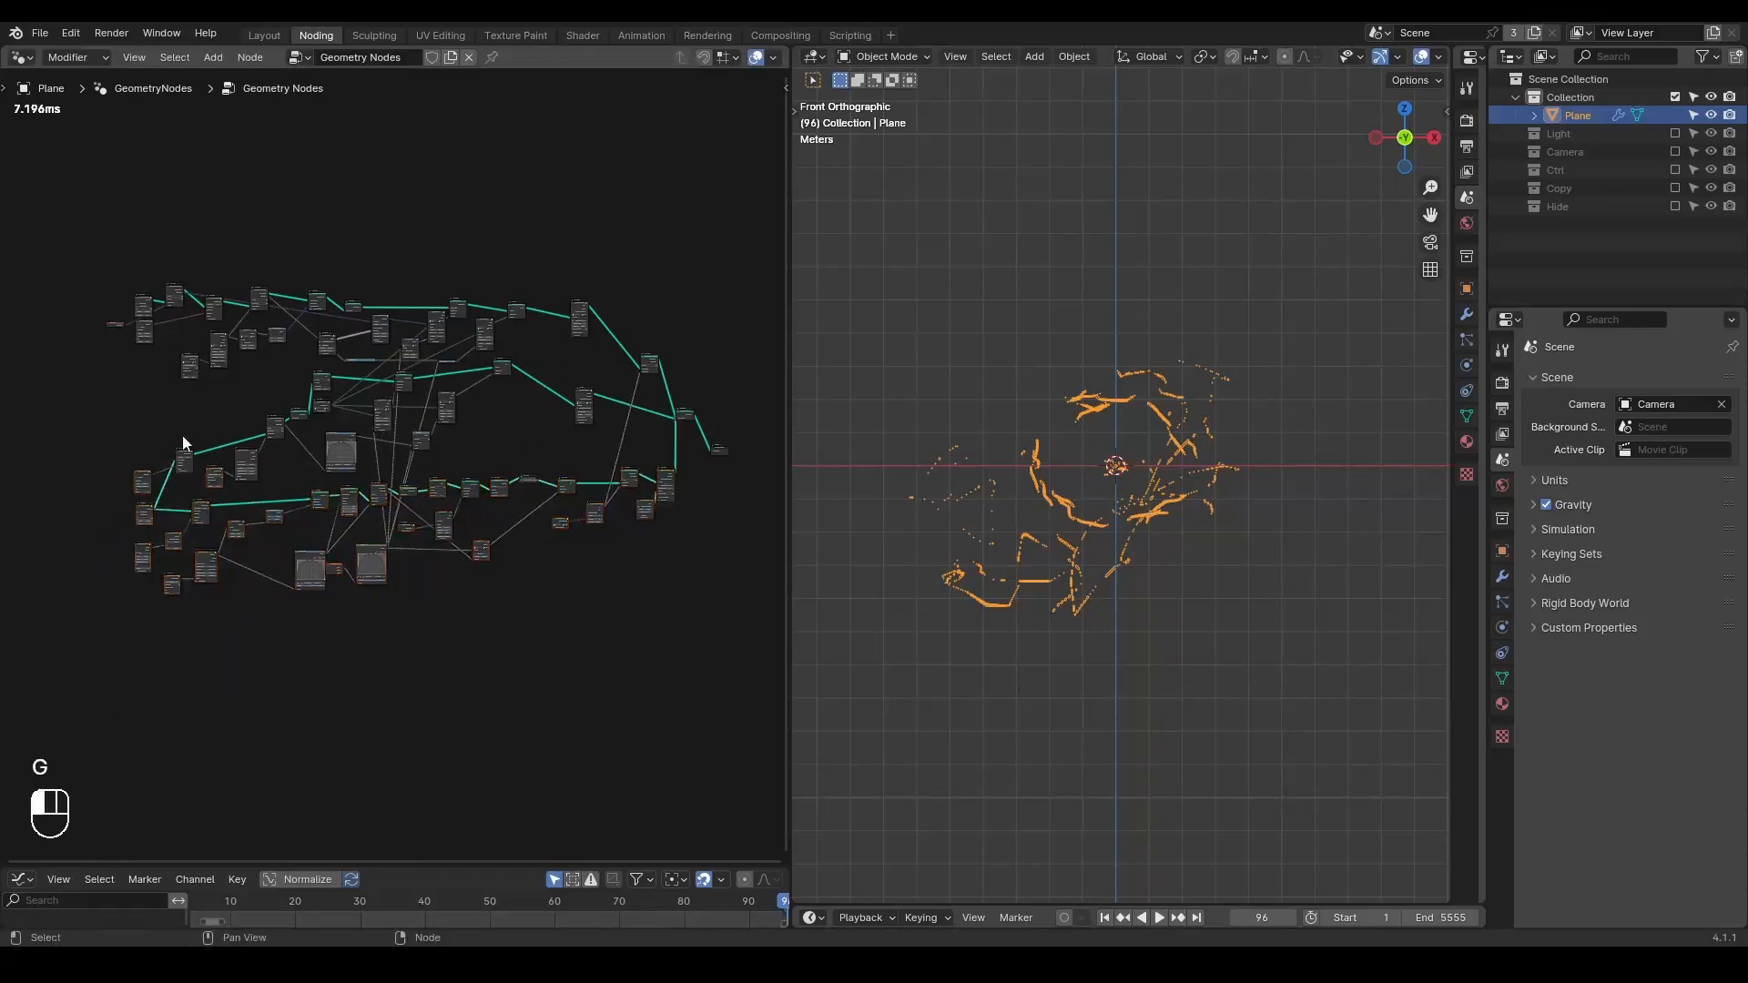
- Tidy the lowest branch's layout by shifting a node at its start and its first Float Curve node
{"action": "left_click", "coordinate": [140, 476]}
{"action": "key", "text": "g"}
{"action": "left_click", "coordinate": [143, 470]}
{"action": "left_click_drag", "start_coordinate": [717, 476], "coordinate": [283, 632]}
{"action": "left_click", "coordinate": [530, 522]}
{"action": "left_click", "coordinate": [312, 551]}
{"action": "key", "text": "g"}
{"action": "left_click", "coordinate": [276, 540]}
{"action": "scroll", "coordinate": [301, 654], "scroll_direction": "up", "scroll_amount": 4}
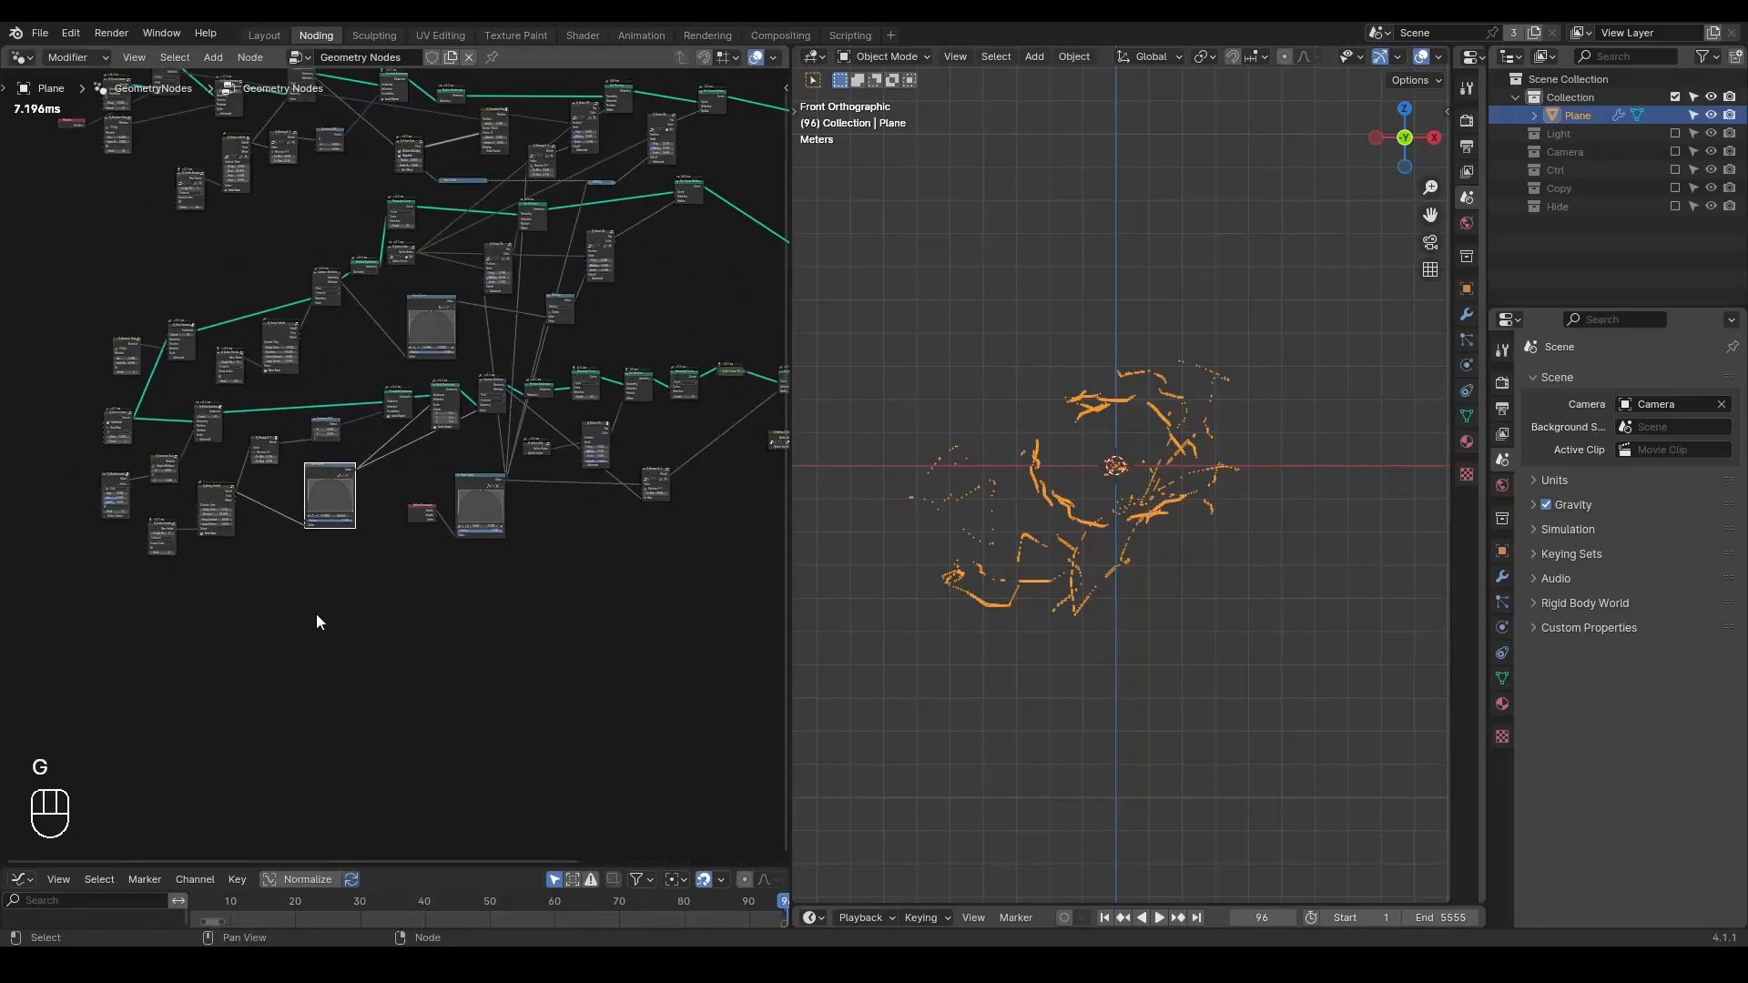
- Annotate the start of the node branches with freehand lines and erase them
{"action": "middle_click_drag", "start_coordinate": [315, 614], "coordinate": [238, 592]}
{"action": "scroll", "coordinate": [239, 592], "scroll_direction": "down", "scroll_amount": 1}
{"action": "key", "text": "d"}
{"action": "left_click_drag", "start_coordinate": [36, 115], "coordinate": [20, 774]}
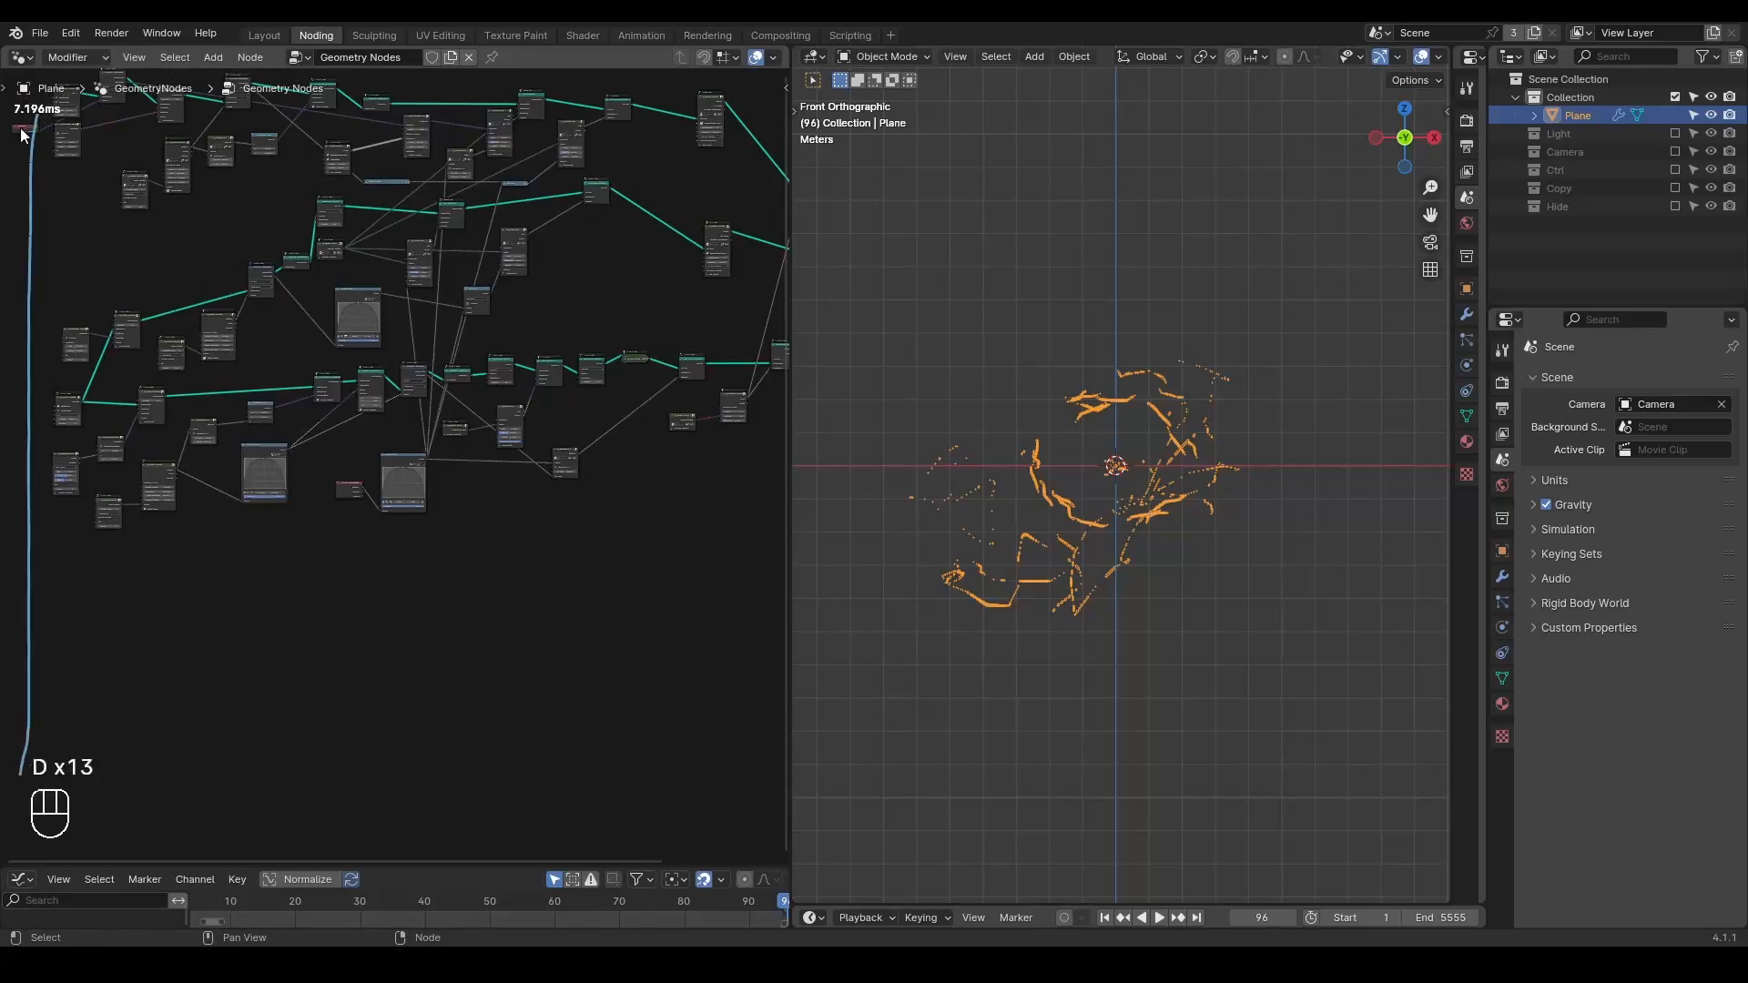
{"action": "mouse_move", "coordinate": [34, 115]}
{"action": "left_mouse_down"}
{"action": "mouse_move", "coordinate": [138, 410]}
{"action": "mouse_move", "coordinate": [106, 860]}
{"action": "left_mouse_up"}
{"action": "mouse_move", "coordinate": [30, 766]}
{"action": "left_mouse_down"}
{"action": "mouse_move", "coordinate": [82, 813]}
{"action": "mouse_move", "coordinate": [115, 813]}
{"action": "left_mouse_up"}
{"action": "mouse_move", "coordinate": [155, 182]}
{"action": "right_mouse_down"}
{"action": "mouse_move", "coordinate": [51, 647]}
{"action": "mouse_move", "coordinate": [145, 592]}
{"action": "right_mouse_up"}
- Preview the animation of all joined branches and set the viewport shading to Solid
{"action": "middle_click_drag", "start_coordinate": [607, 448], "coordinate": [420, 562]}
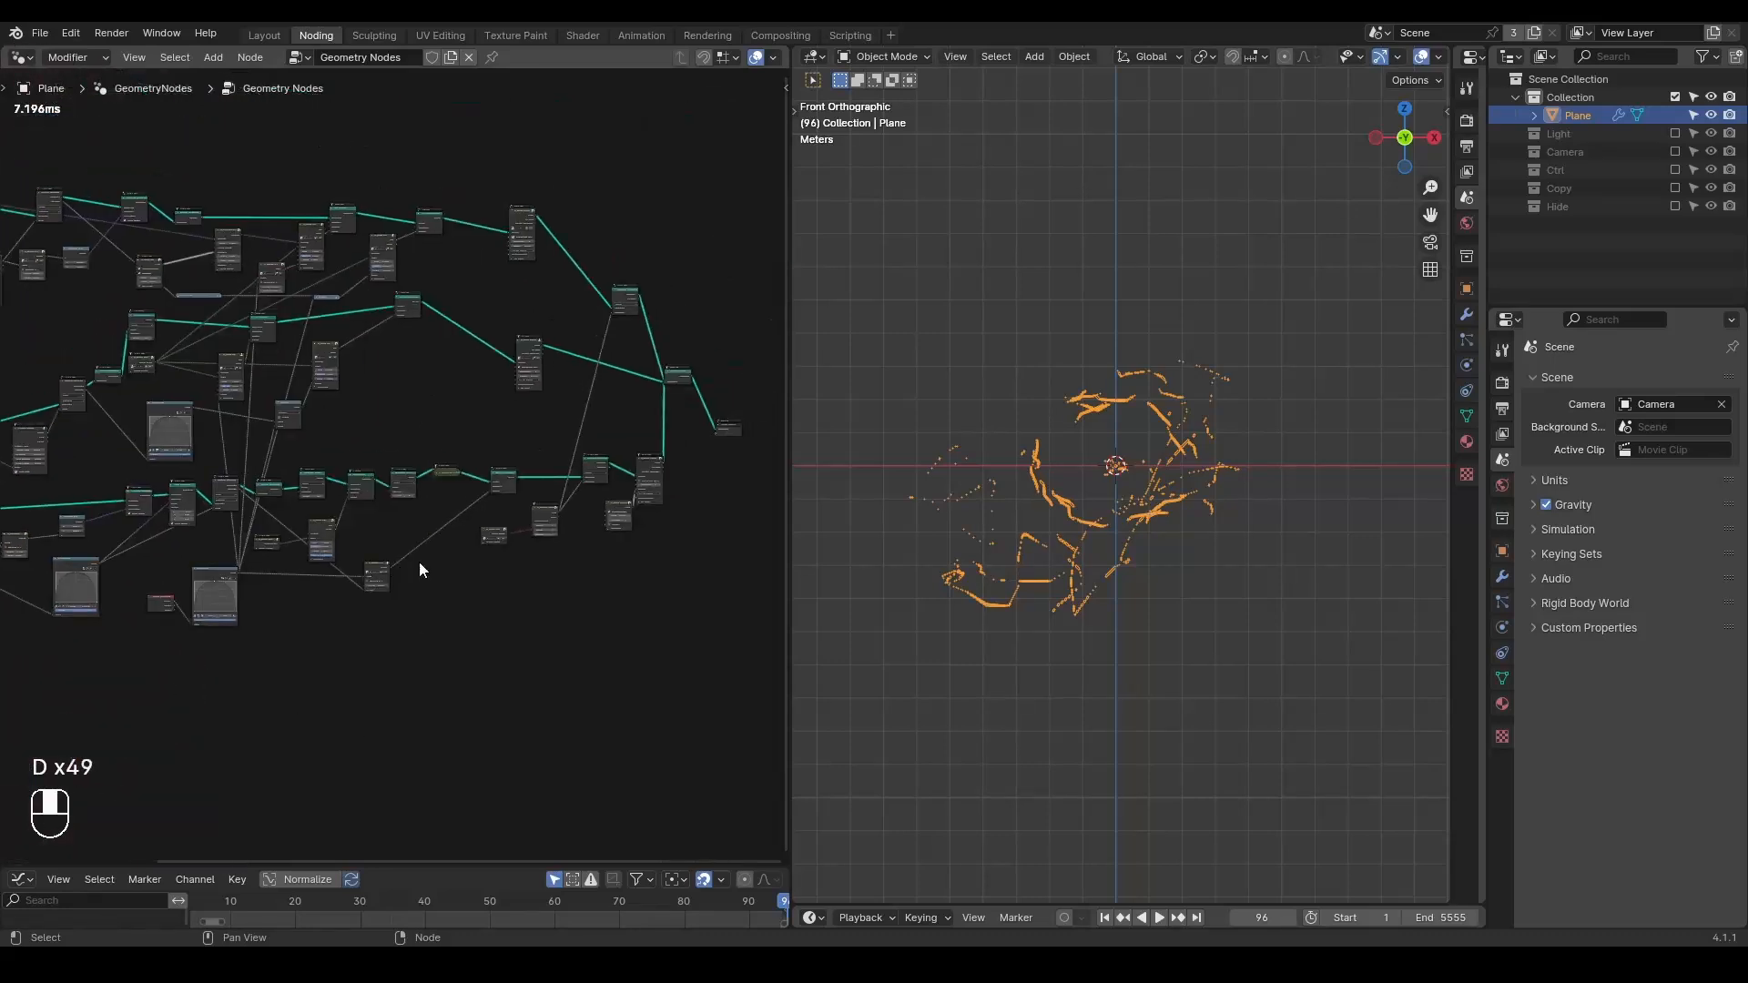
{"action": "scroll", "coordinate": [418, 570], "scroll_direction": "down", "scroll_amount": 2}
{"action": "key", "text": "space"}
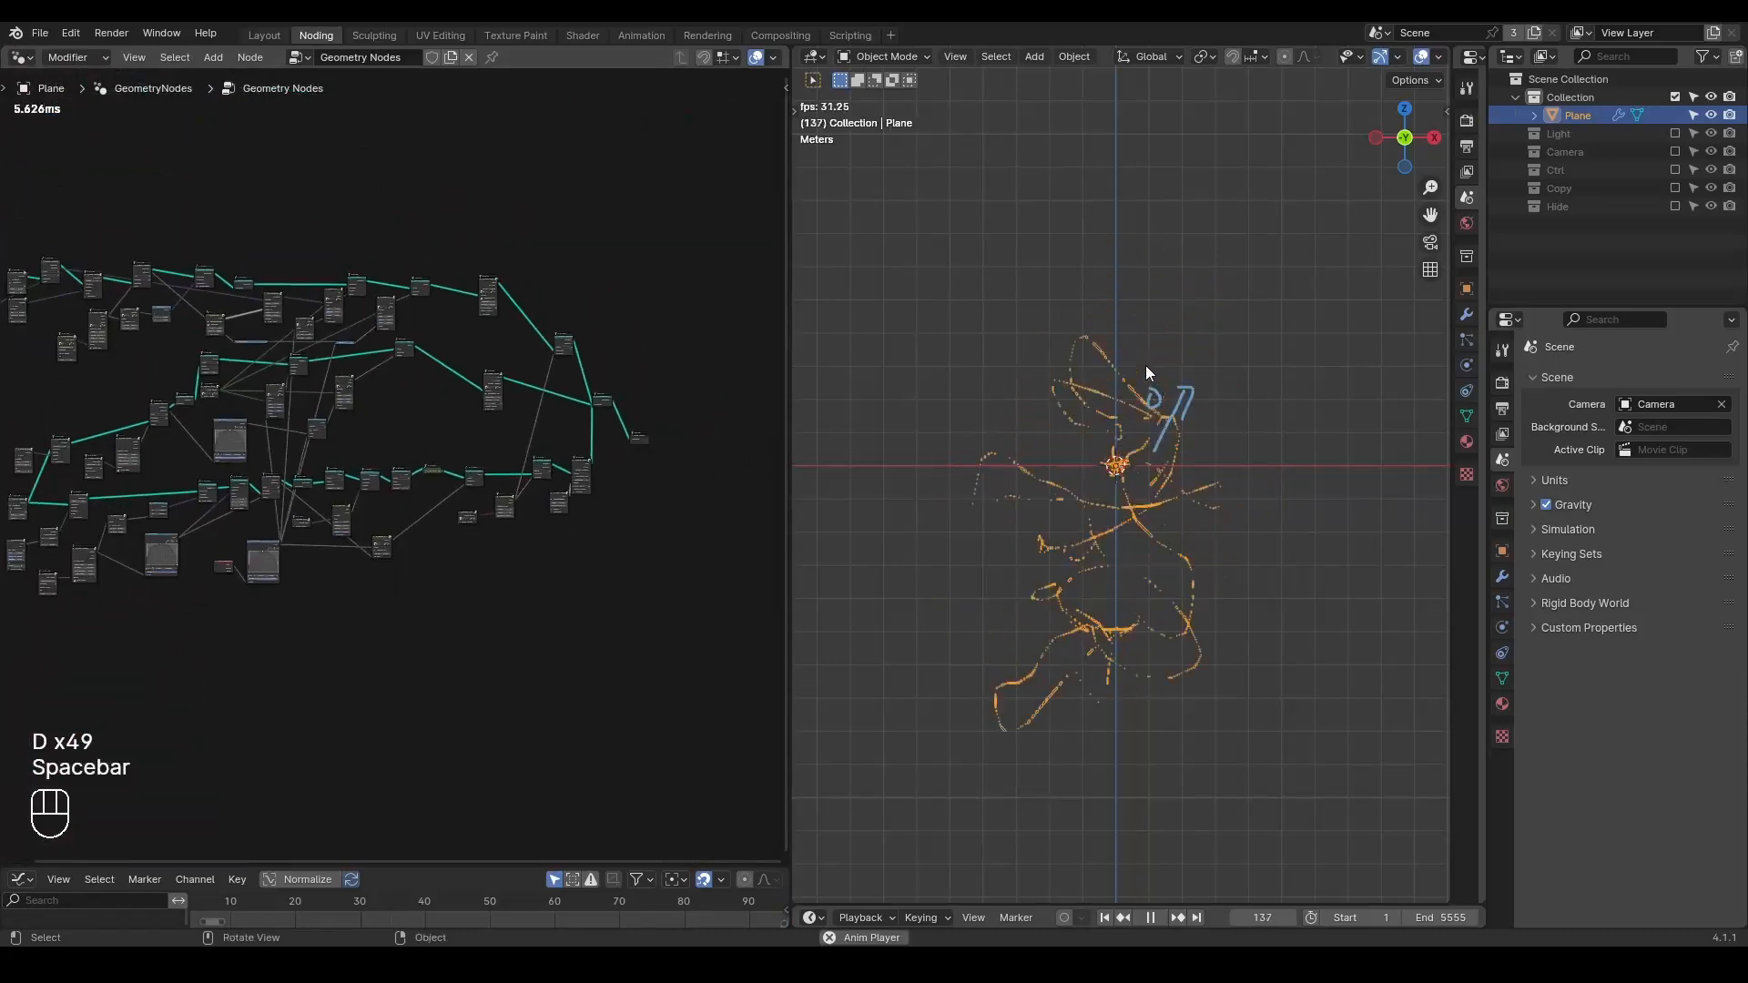
{"action": "scroll", "coordinate": [1158, 441], "scroll_direction": "up", "scroll_amount": 5}
{"action": "key", "text": "space"}
{"action": "key", "text": "z"}
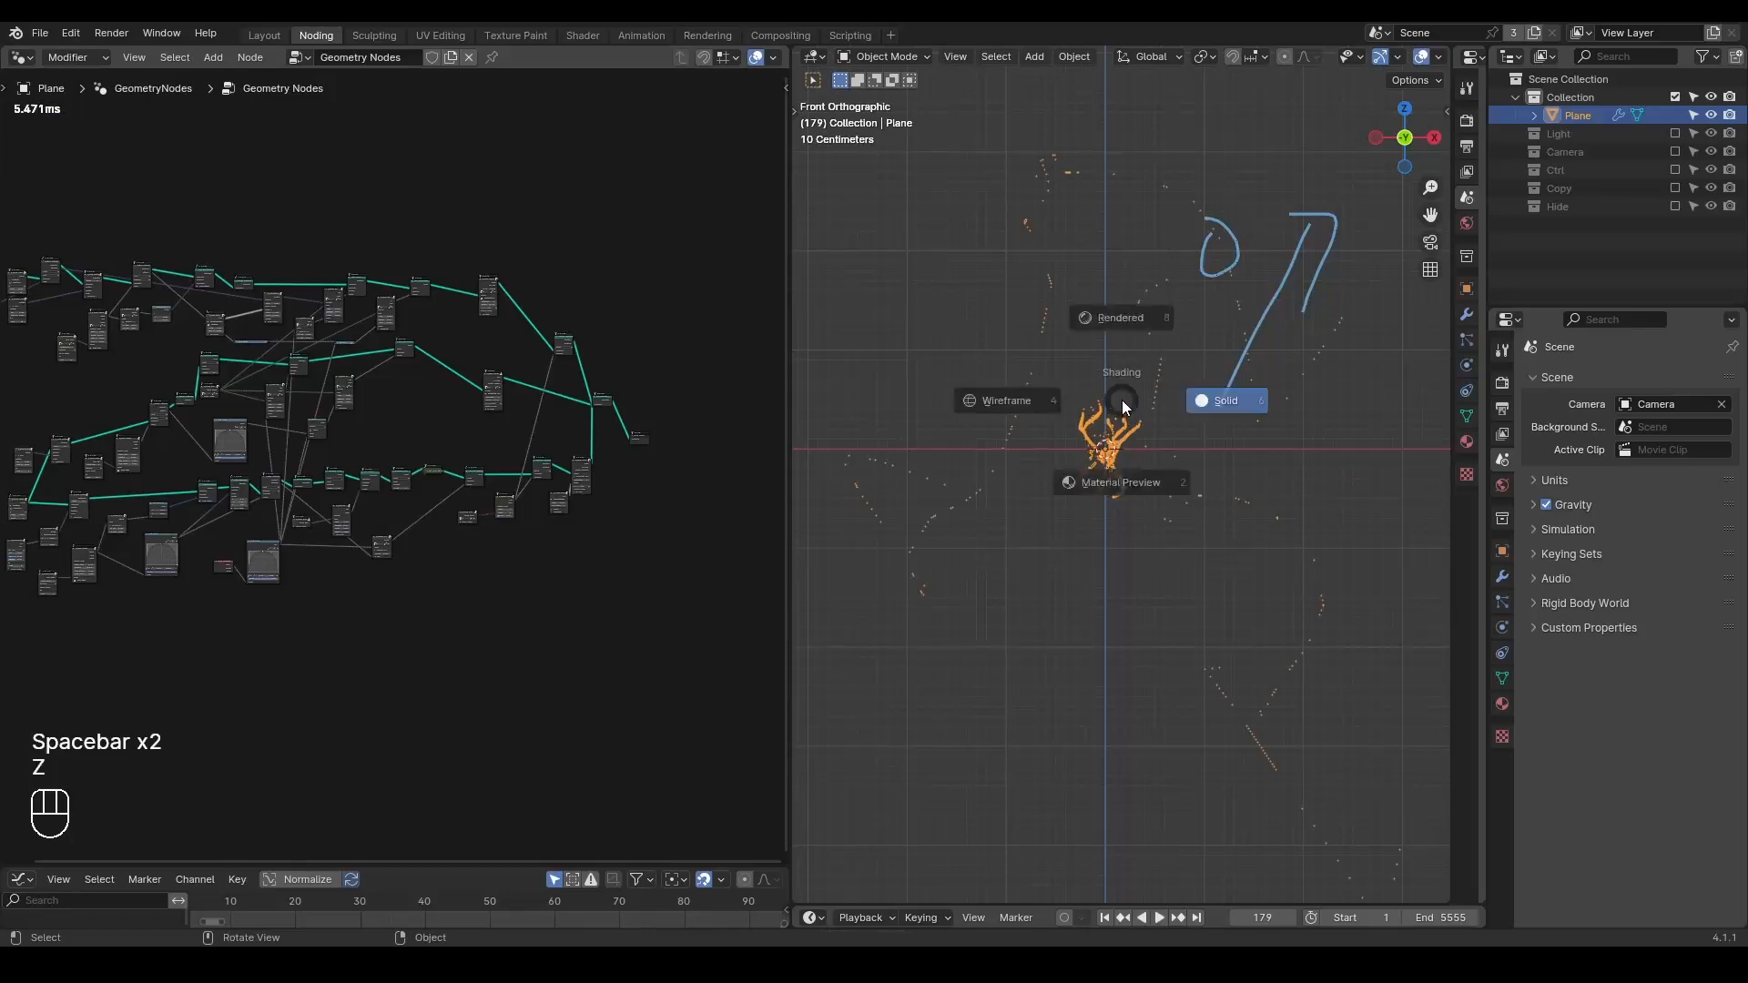
{"action": "left_click", "coordinate": [1194, 397]}
{"action": "mouse_move", "coordinate": [451, 381]}
{"action": "middle_mouse_down"}
{"action": "mouse_move", "coordinate": [586, 507]}
{"action": "mouse_move", "coordinate": [475, 500]}
{"action": "middle_mouse_up"}
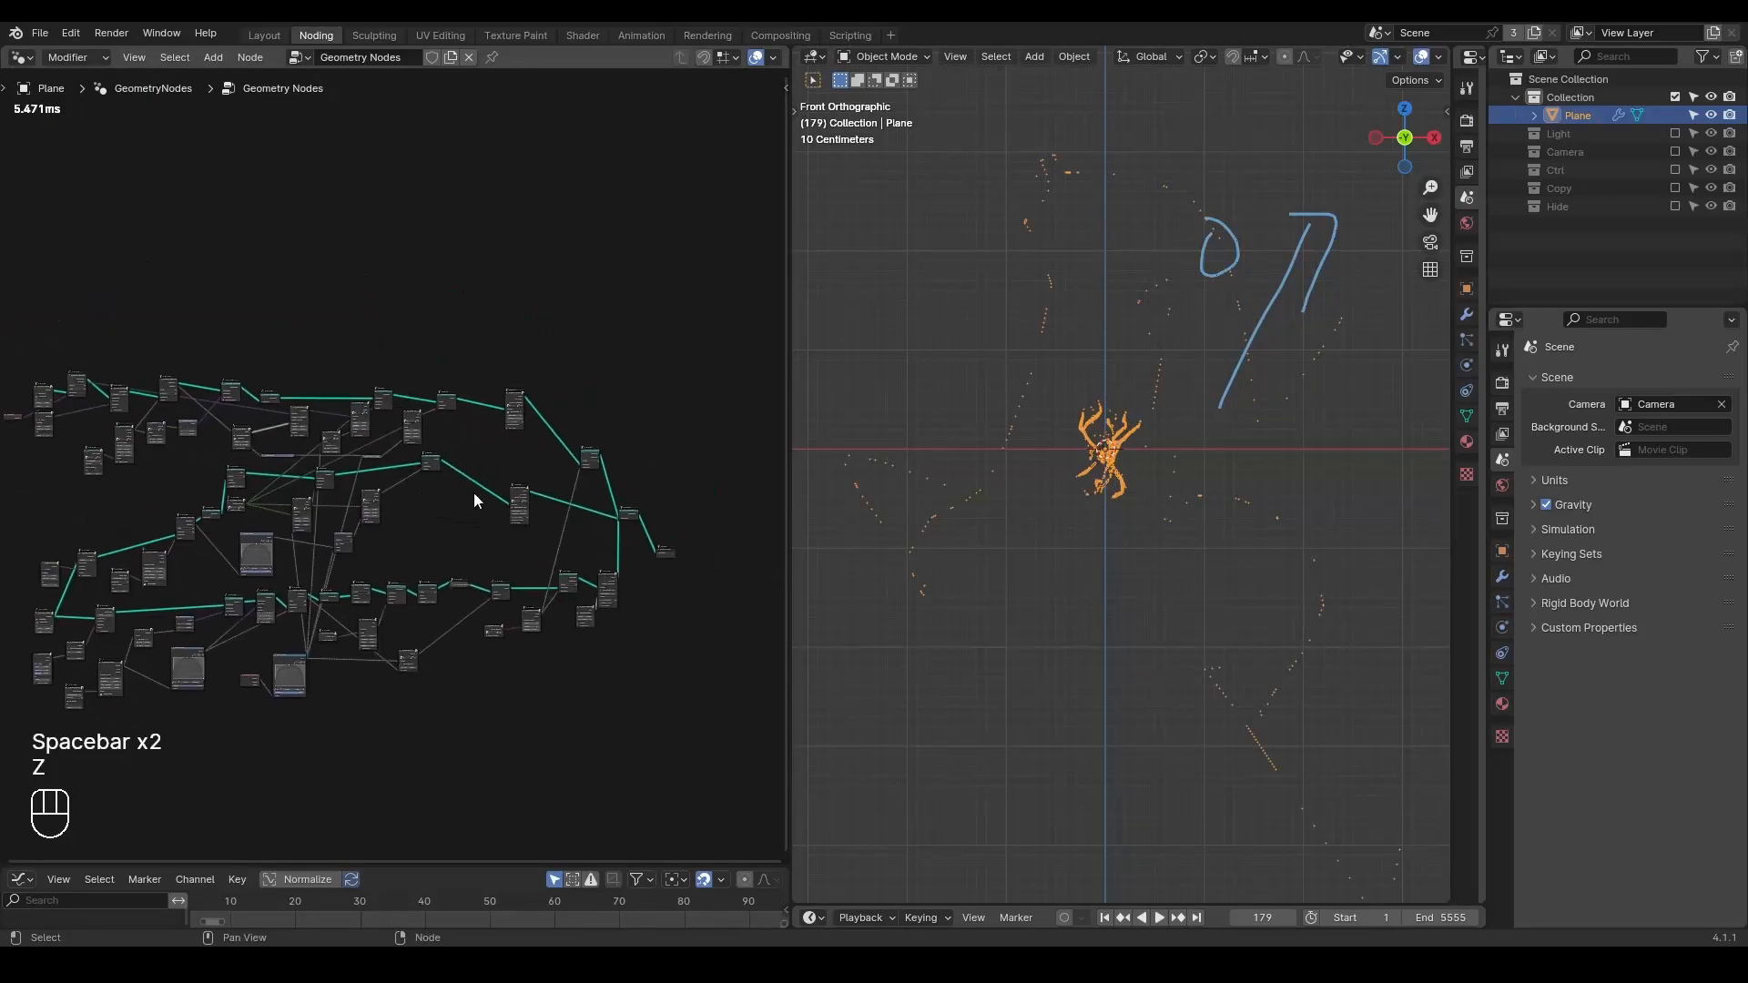
- Shift the upper branch's collapsed Multiply node, raise the Scale of the G_Noise 3D node driving its curve radius to about 9.25, and preview
{"action": "middle_click_drag", "start_coordinate": [484, 565], "coordinate": [411, 425], "text": "ctrl"}
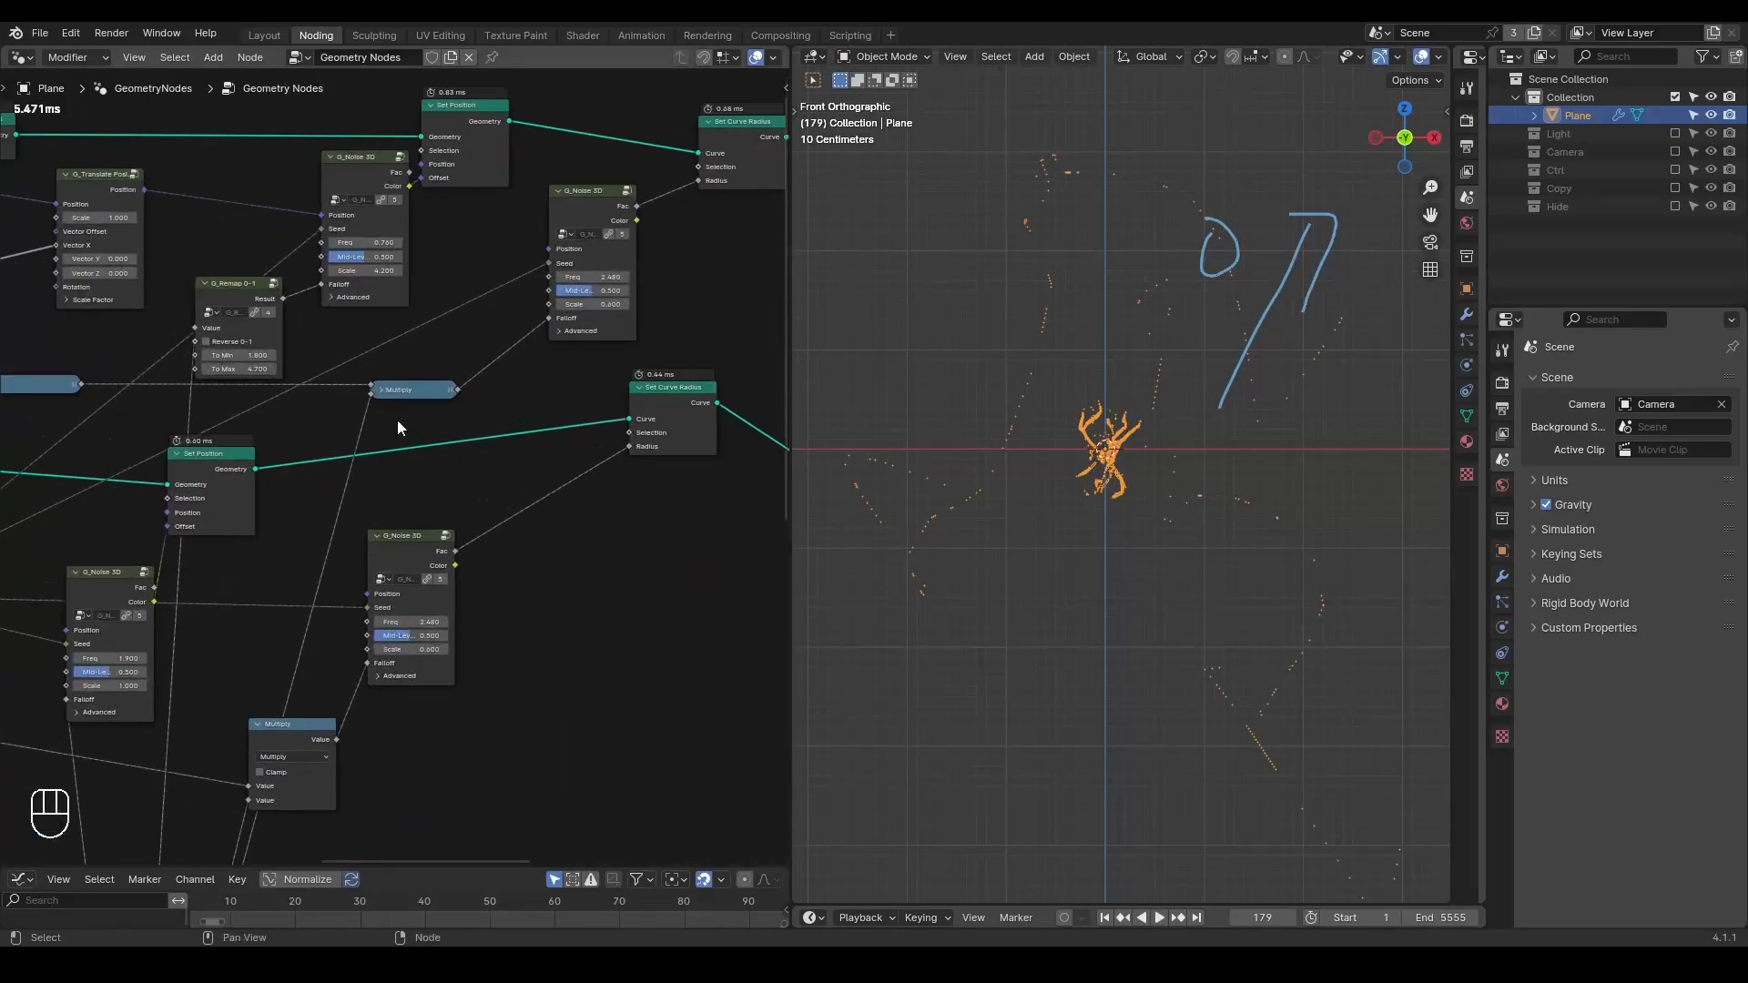
{"action": "left_click", "coordinate": [383, 389]}
{"action": "left_click", "coordinate": [380, 390]}
{"action": "left_click_drag", "start_coordinate": [400, 390], "coordinate": [432, 366]}
{"action": "left_click_drag", "start_coordinate": [606, 307], "coordinate": [679, 307], "text": "shift"}
{"action": "key", "text": "space"}
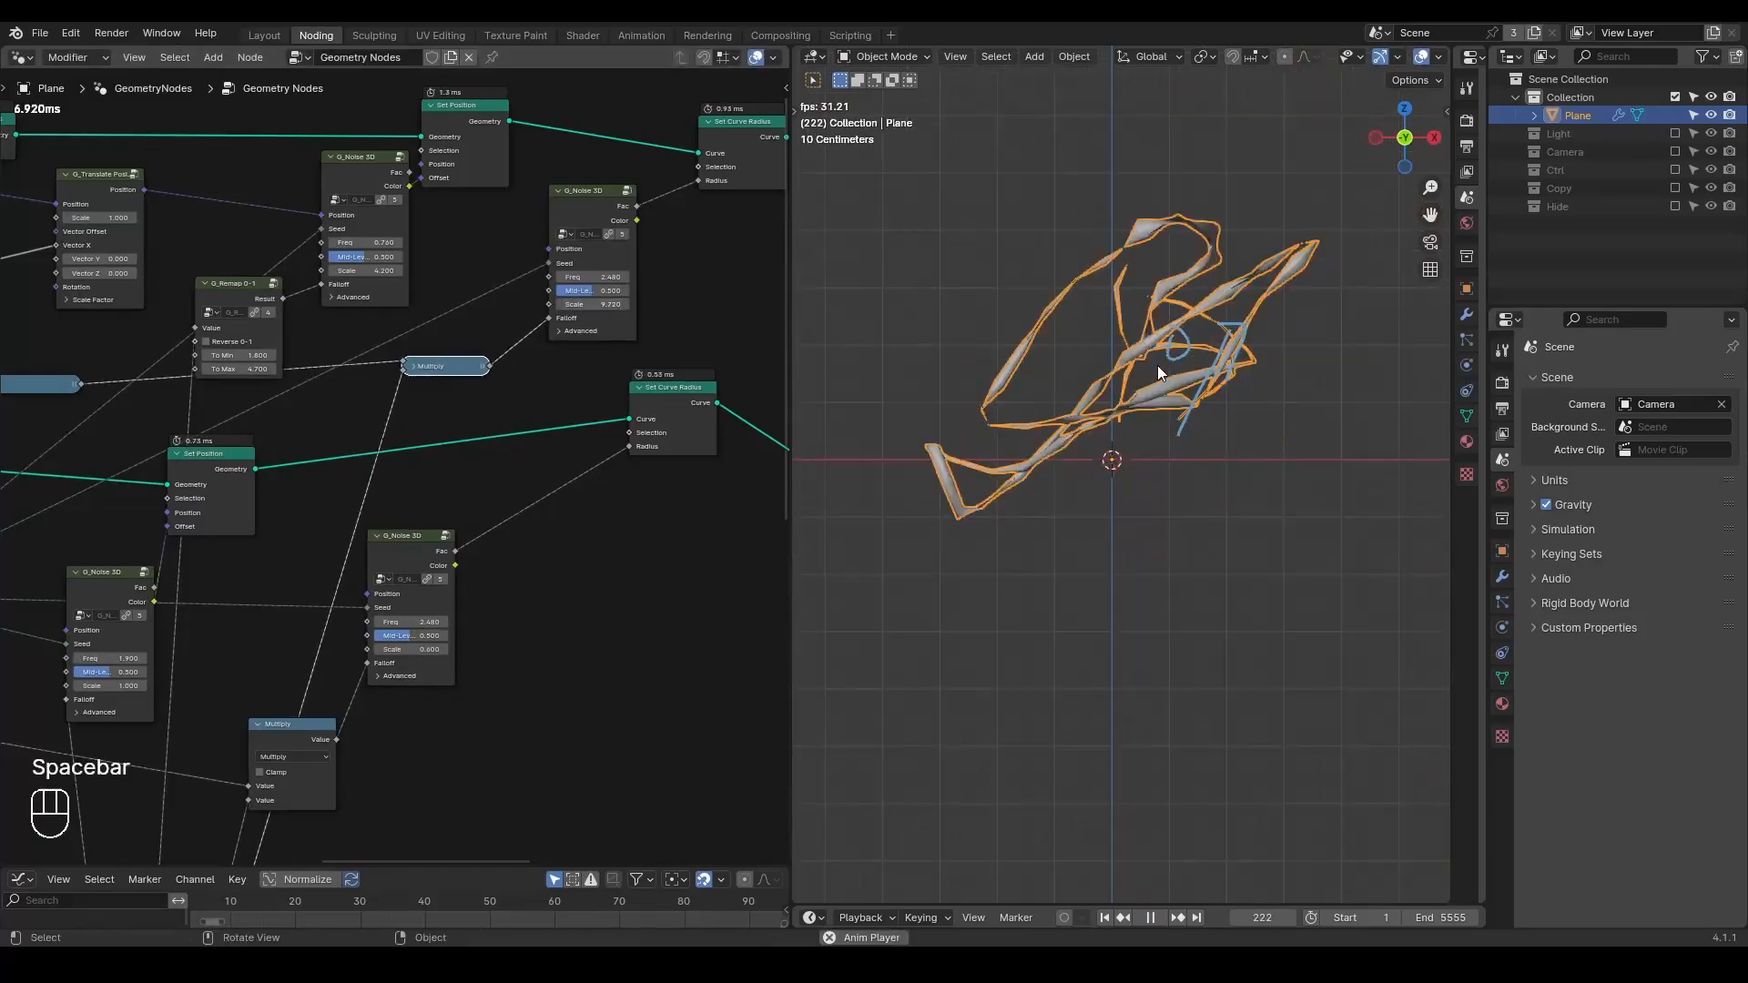
{"action": "key", "text": "space"}
- Turn off Round/Flat Profile on the upper branch's G_Bevel Curve node and move the node further along the branch
{"action": "middle_click_drag", "start_coordinate": [544, 337], "coordinate": [706, 482]}
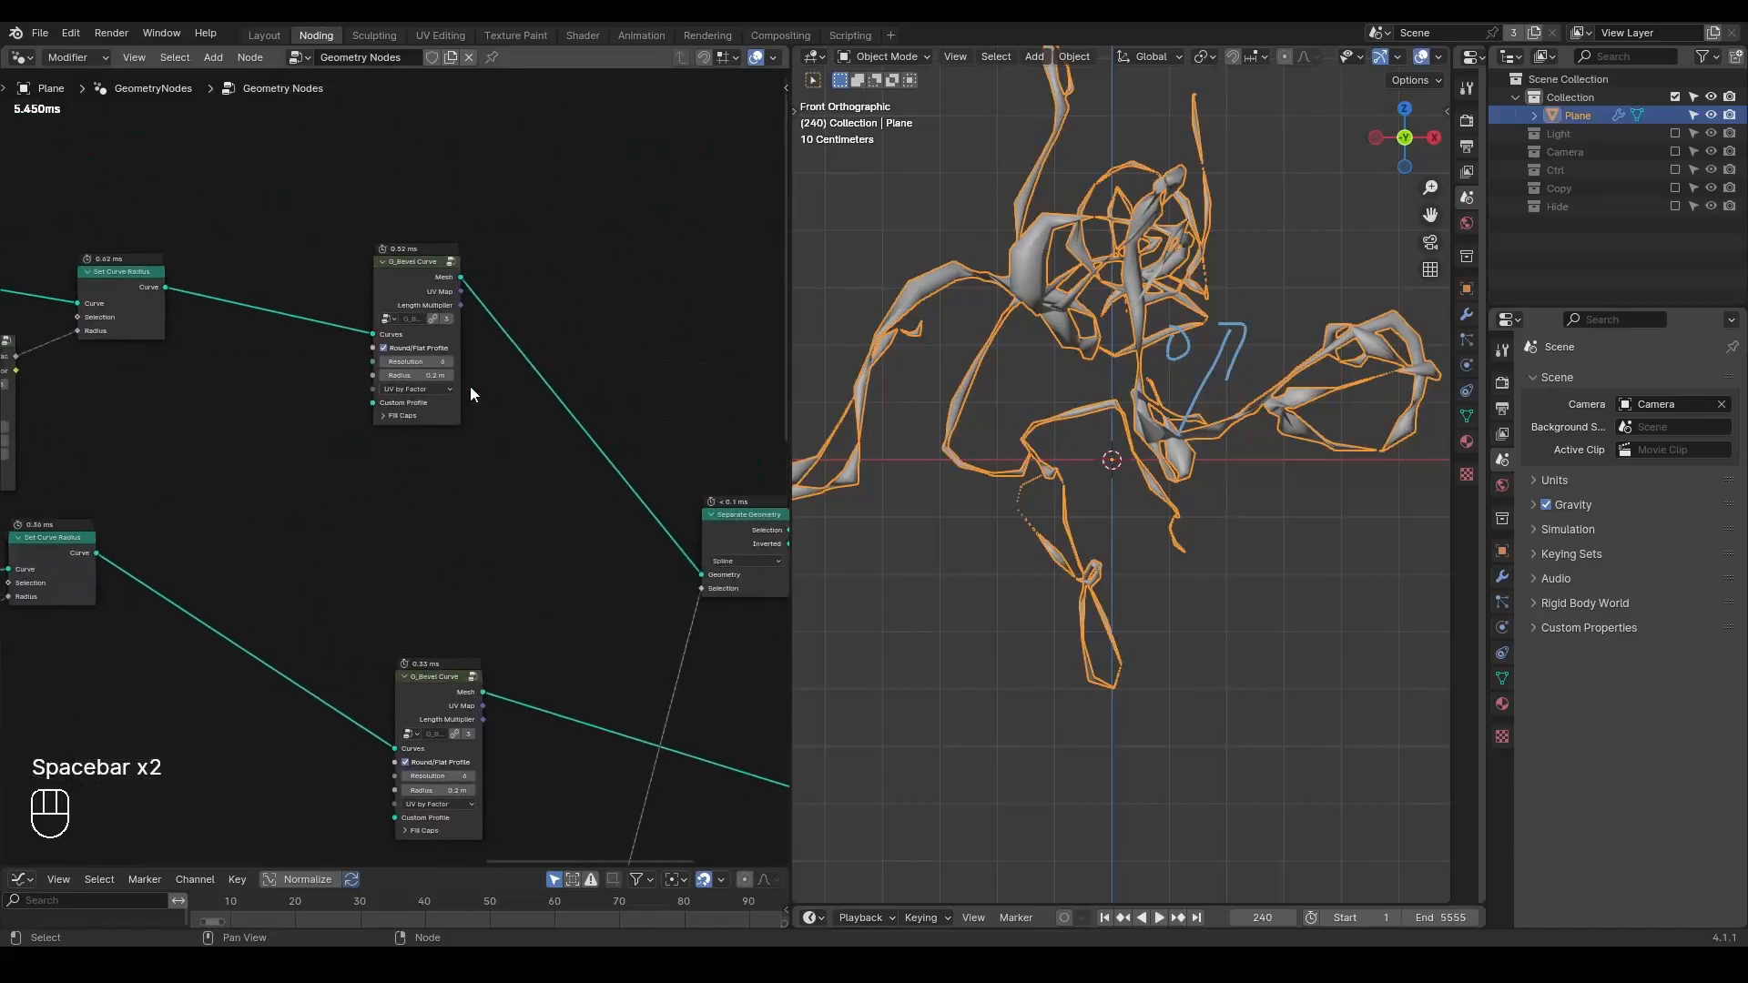
{"action": "scroll", "coordinate": [483, 391], "scroll_direction": "up", "scroll_amount": 4}
{"action": "left_click", "coordinate": [411, 299]}
{"action": "left_click_drag", "start_coordinate": [432, 208], "coordinate": [555, 199]}
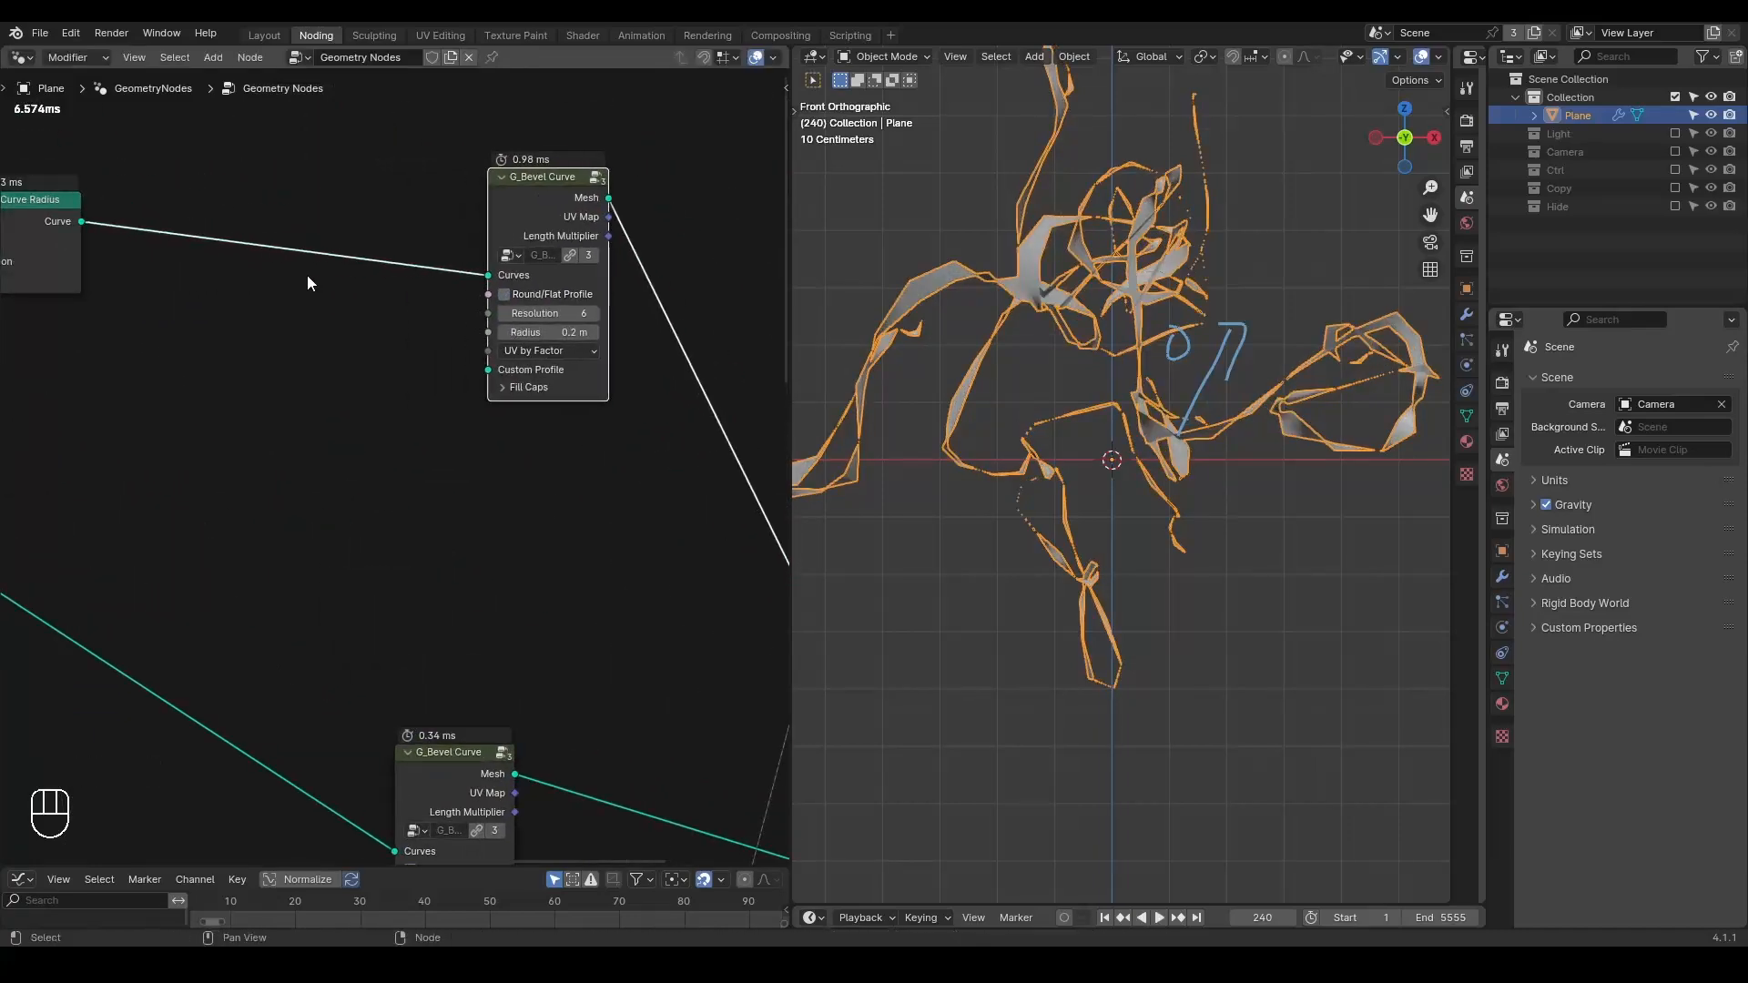
- Insert a G_Set Curve Tilt align node between the upper branch's Set Curve Radius and G_Bevel Curve, collapse it and preview the animation
{"action": "key", "text": "ctrl+a"}
{"action": "type", "text": "tilt al"}
{"action": "key", "text": "Return"}
{"action": "left_click", "coordinate": [305, 310]}
{"action": "left_click", "coordinate": [304, 314]}
{"action": "left_click_drag", "start_coordinate": [307, 220], "coordinate": [320, 239]}
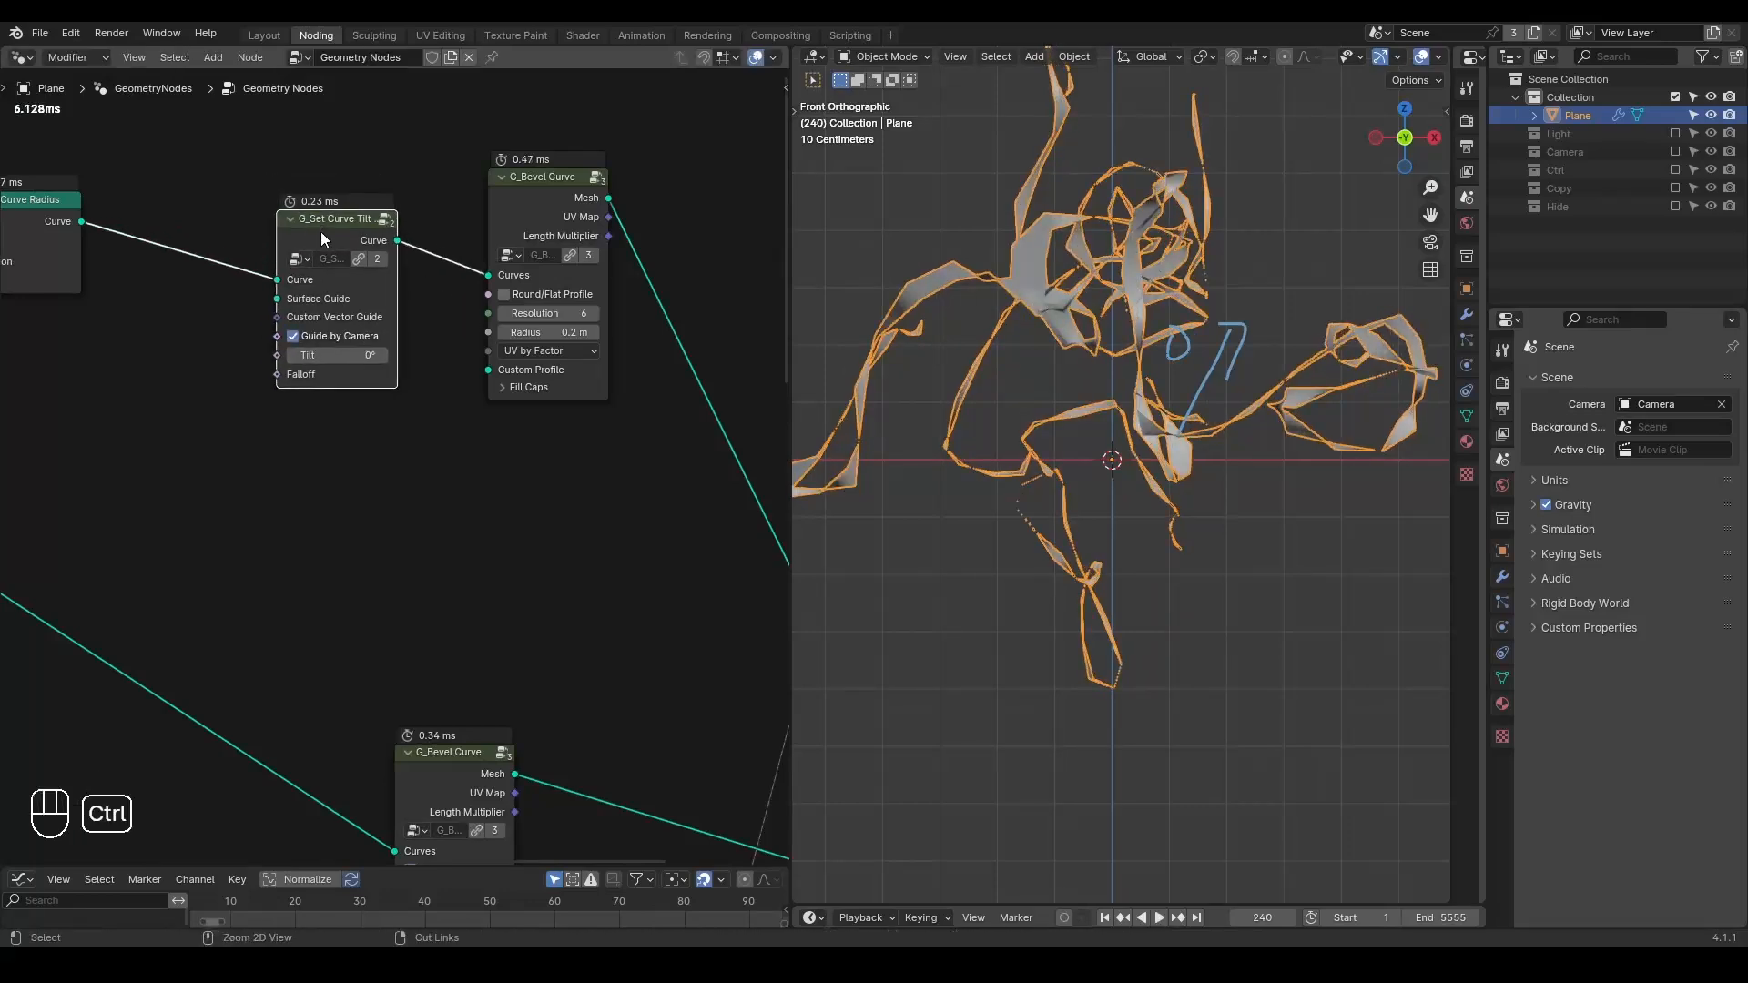
{"action": "key", "text": "ctrl+h"}
{"action": "key", "text": "space"}
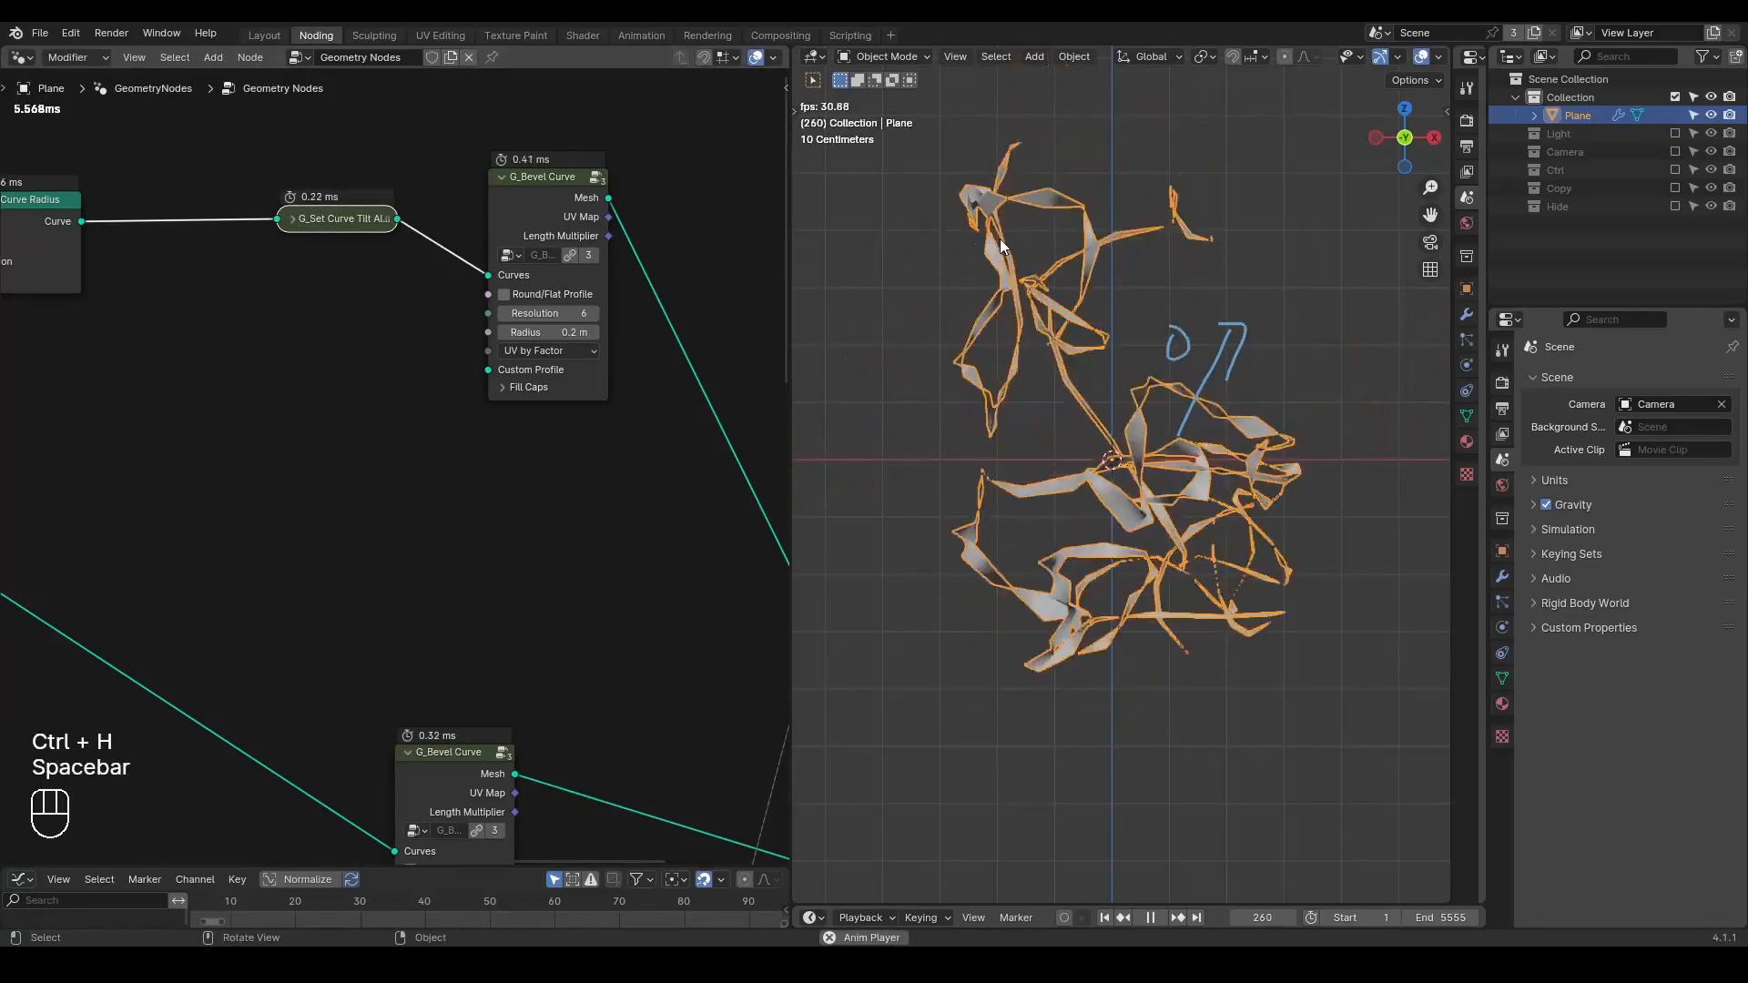
{"action": "key", "text": "space"}
- Set Steps to 2 on the lowest branch's G_Modolo Falloff node and preview the animation
{"action": "scroll", "coordinate": [571, 421], "scroll_direction": "down", "scroll_amount": 3}
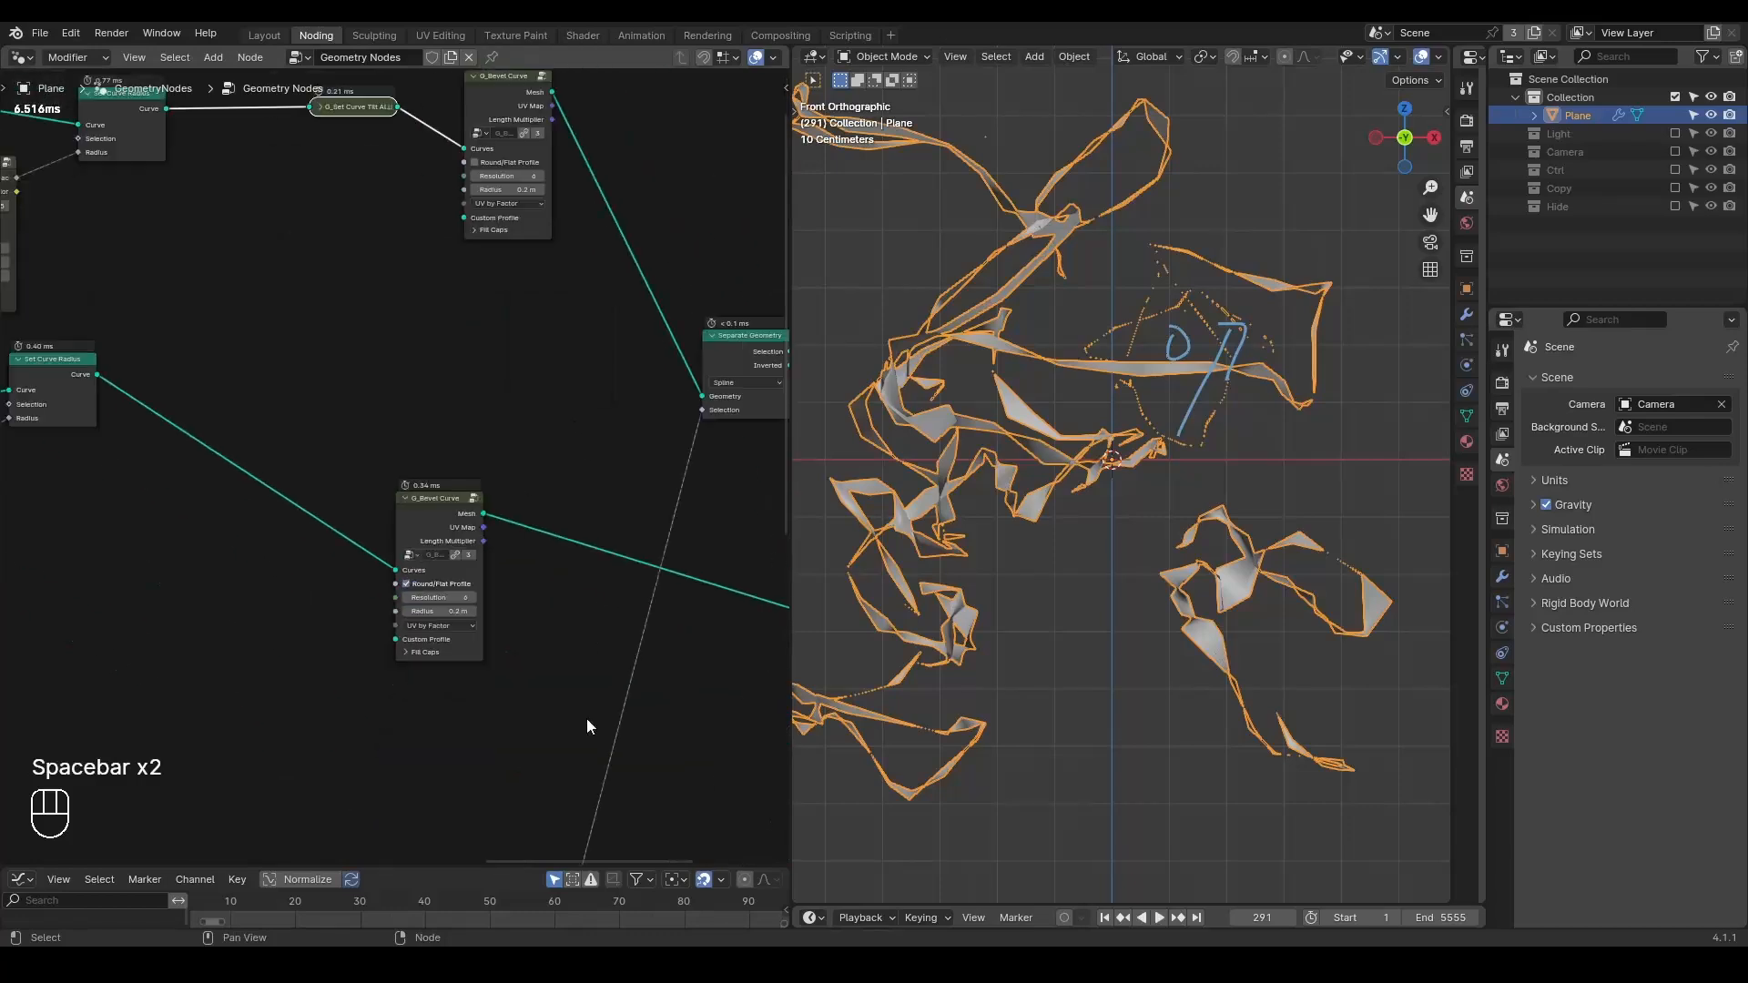
{"action": "middle_click_drag", "start_coordinate": [586, 718], "coordinate": [605, 362]}
{"action": "middle_click_drag", "start_coordinate": [578, 632], "coordinate": [574, 555]}
{"action": "scroll", "coordinate": [571, 555], "scroll_direction": "up", "scroll_amount": 2}
{"action": "left_click", "coordinate": [546, 669]}
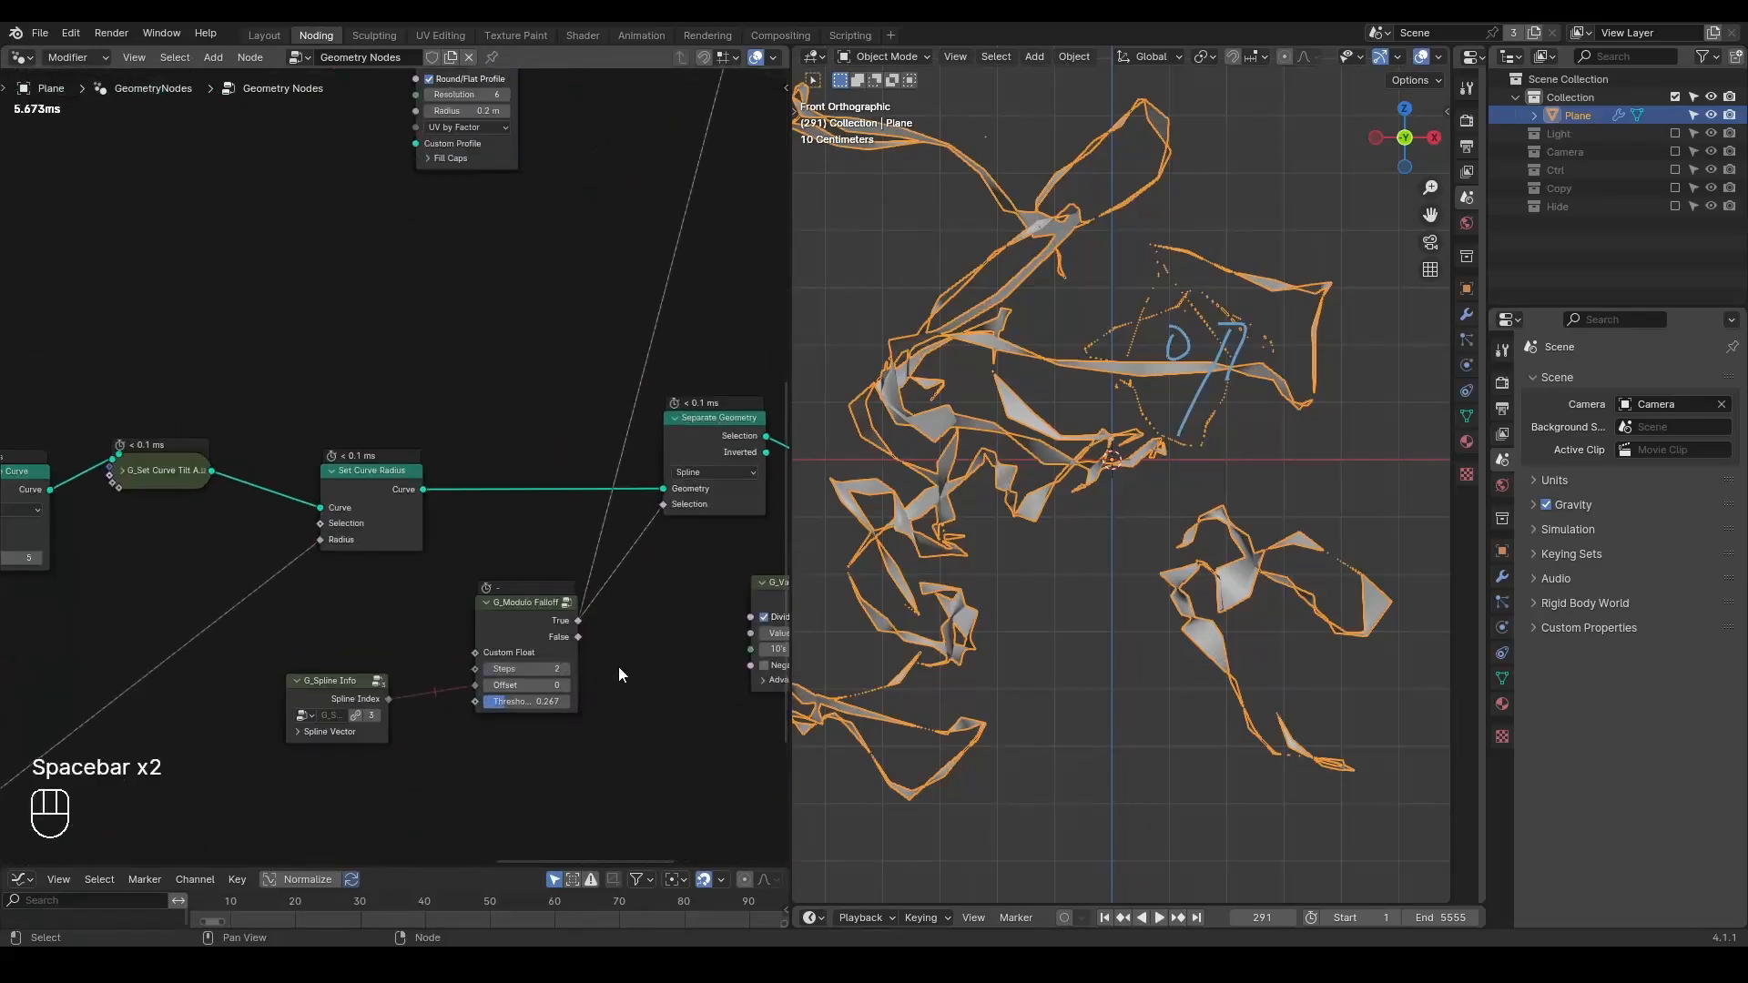
{"action": "key", "text": "space"}
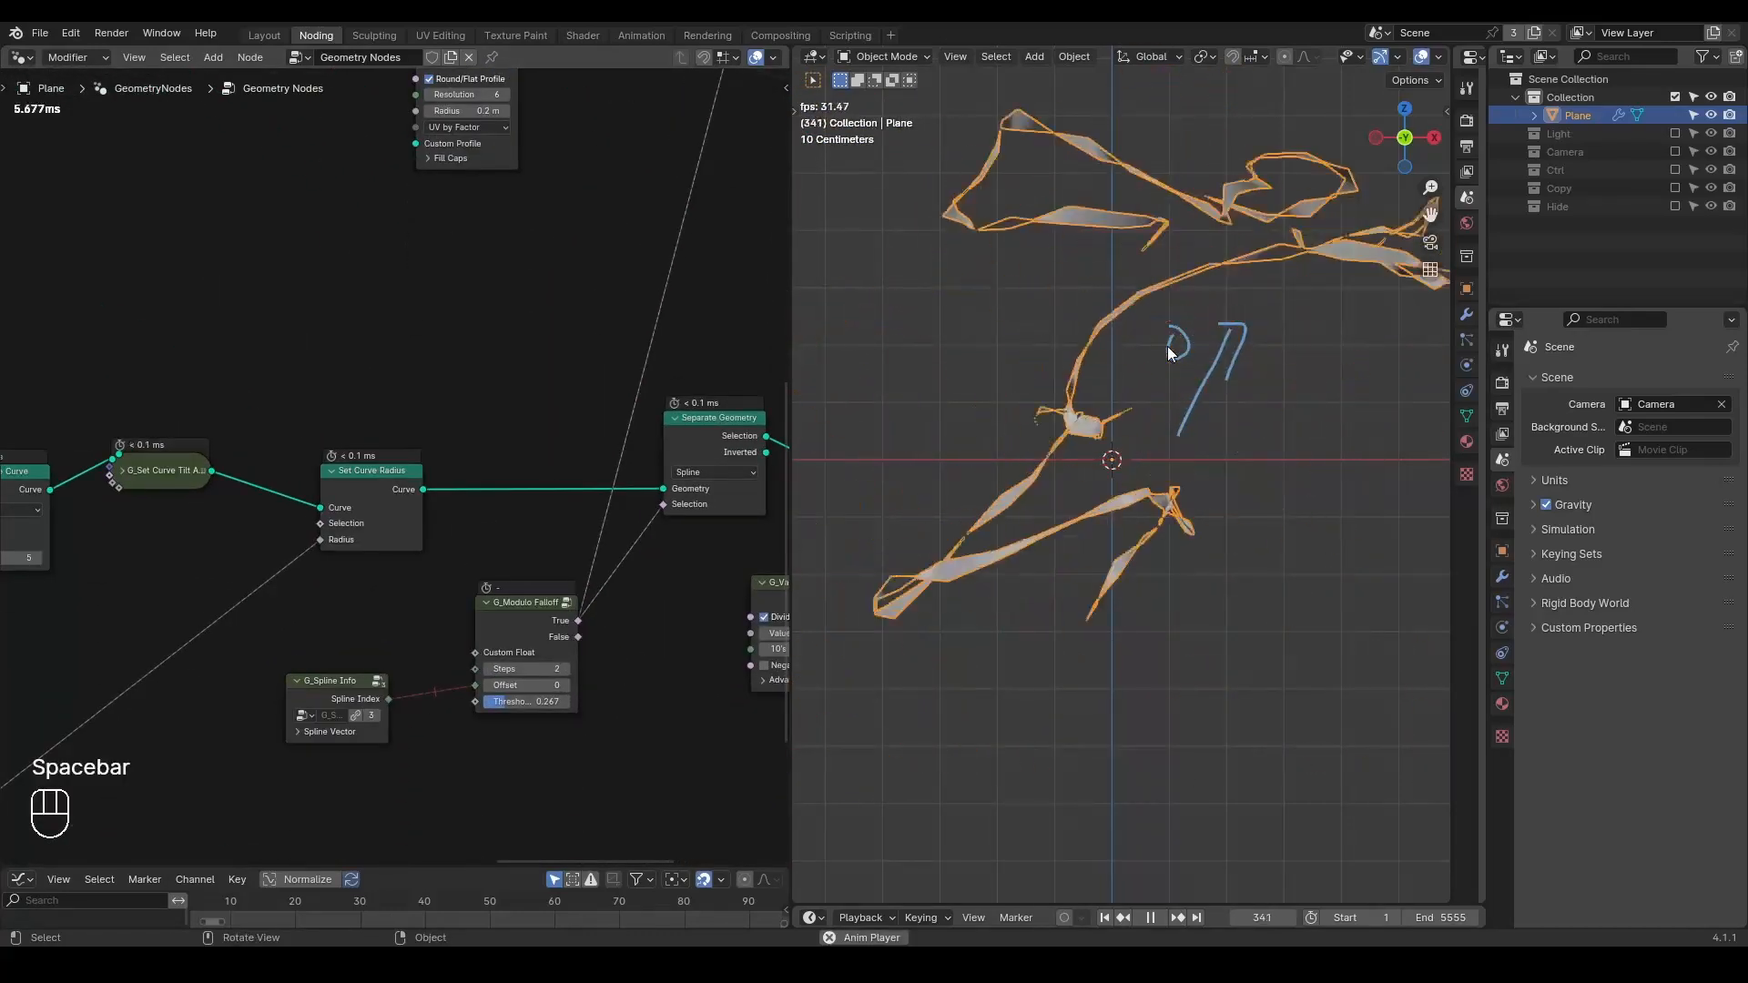
{"action": "key", "text": "space"}
- Detach the upper branch's G_Bevel Curve node and reinsert it between that branch's Separate Geometry node and Join Geometry
{"action": "middle_click_drag", "start_coordinate": [671, 382], "coordinate": [383, 657]}
{"action": "scroll", "coordinate": [382, 657], "scroll_direction": "down", "scroll_amount": 4}
{"action": "middle_click_drag", "start_coordinate": [397, 328], "coordinate": [455, 489]}
{"action": "left_click_drag", "start_coordinate": [374, 199], "coordinate": [657, 417], "text": "alt"}
{"action": "middle_click_drag", "start_coordinate": [535, 550], "coordinate": [538, 264]}
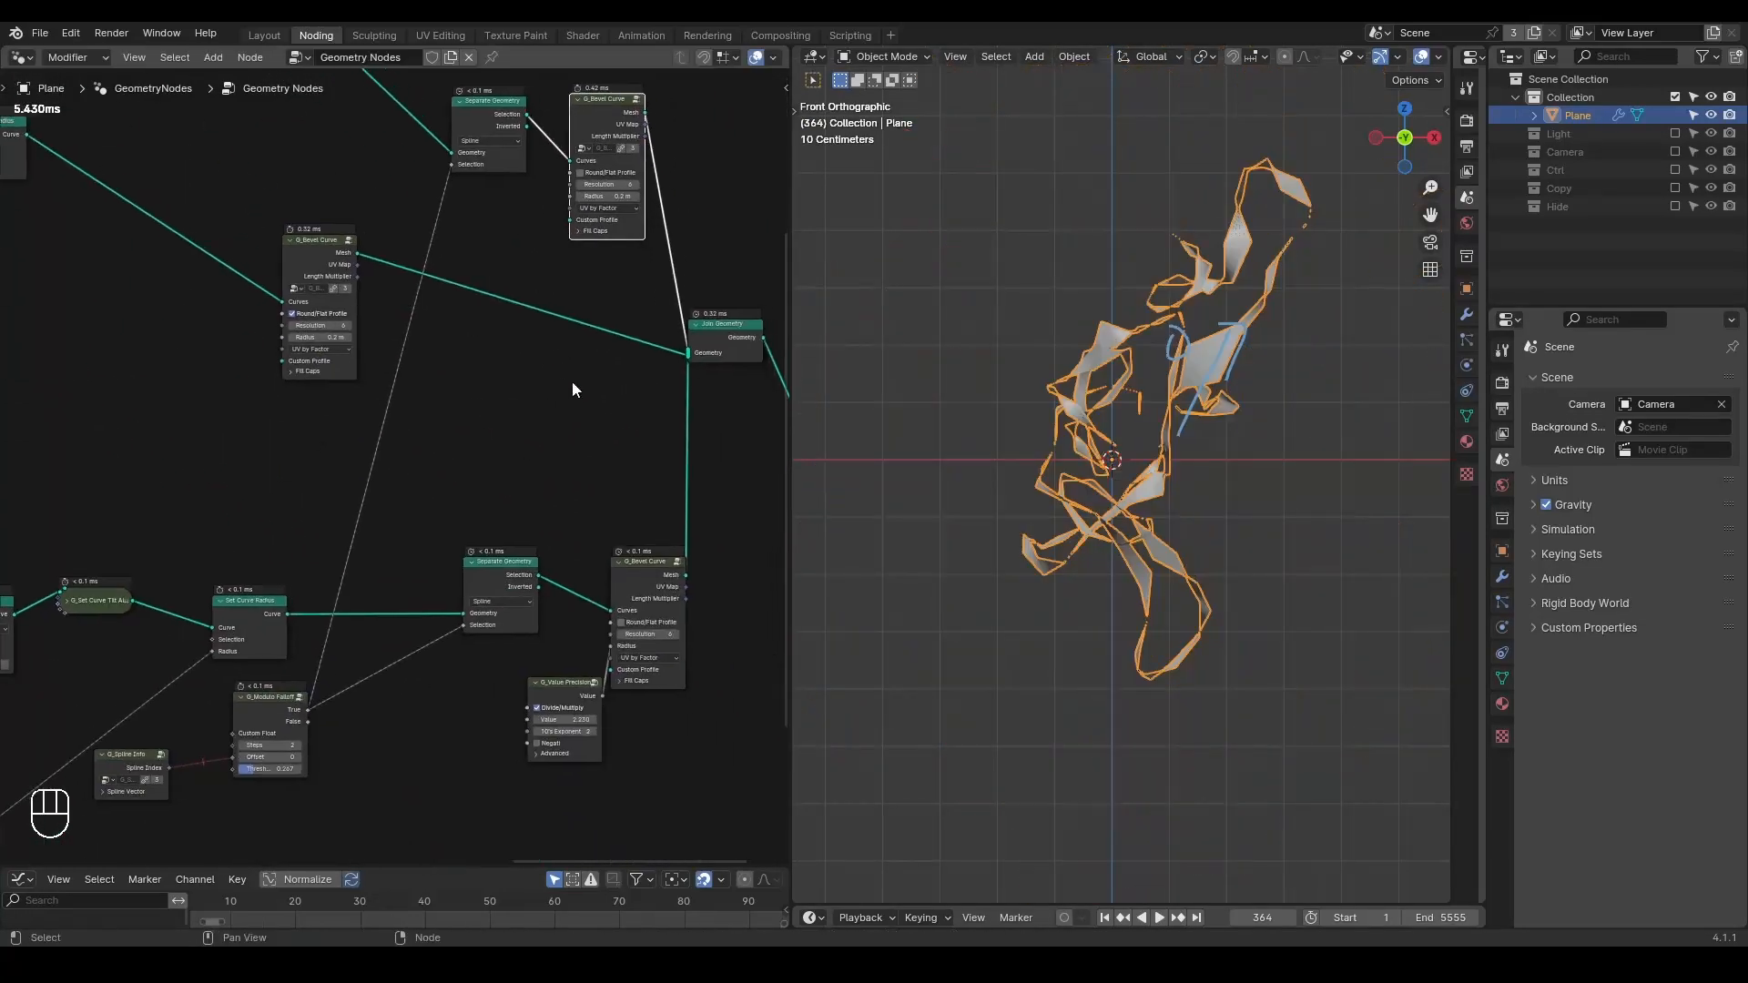
{"action": "middle_click_drag", "start_coordinate": [571, 389], "coordinate": [523, 434]}
{"action": "scroll", "coordinate": [523, 434], "scroll_direction": "up", "scroll_amount": 1}
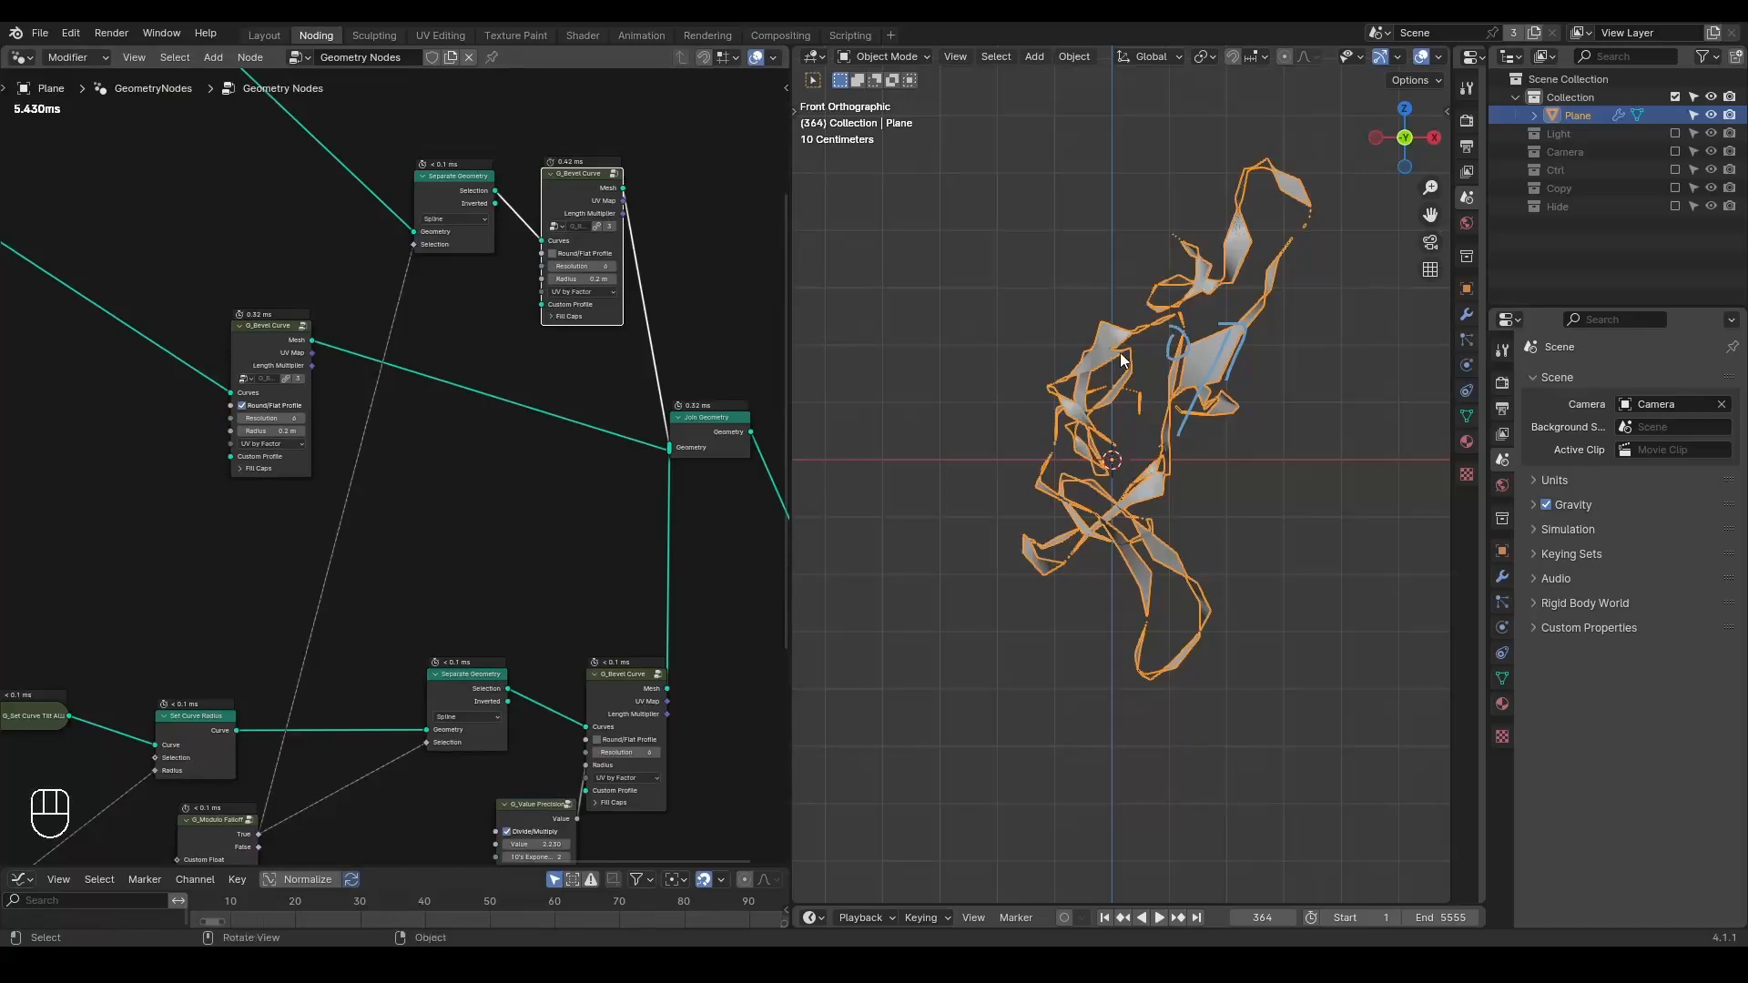
- Play the animation from the start and set Steps to 4 on the G_Modolo Falloff node during playback
{"action": "key", "text": "shift+space"}
{"action": "key", "text": "space"}
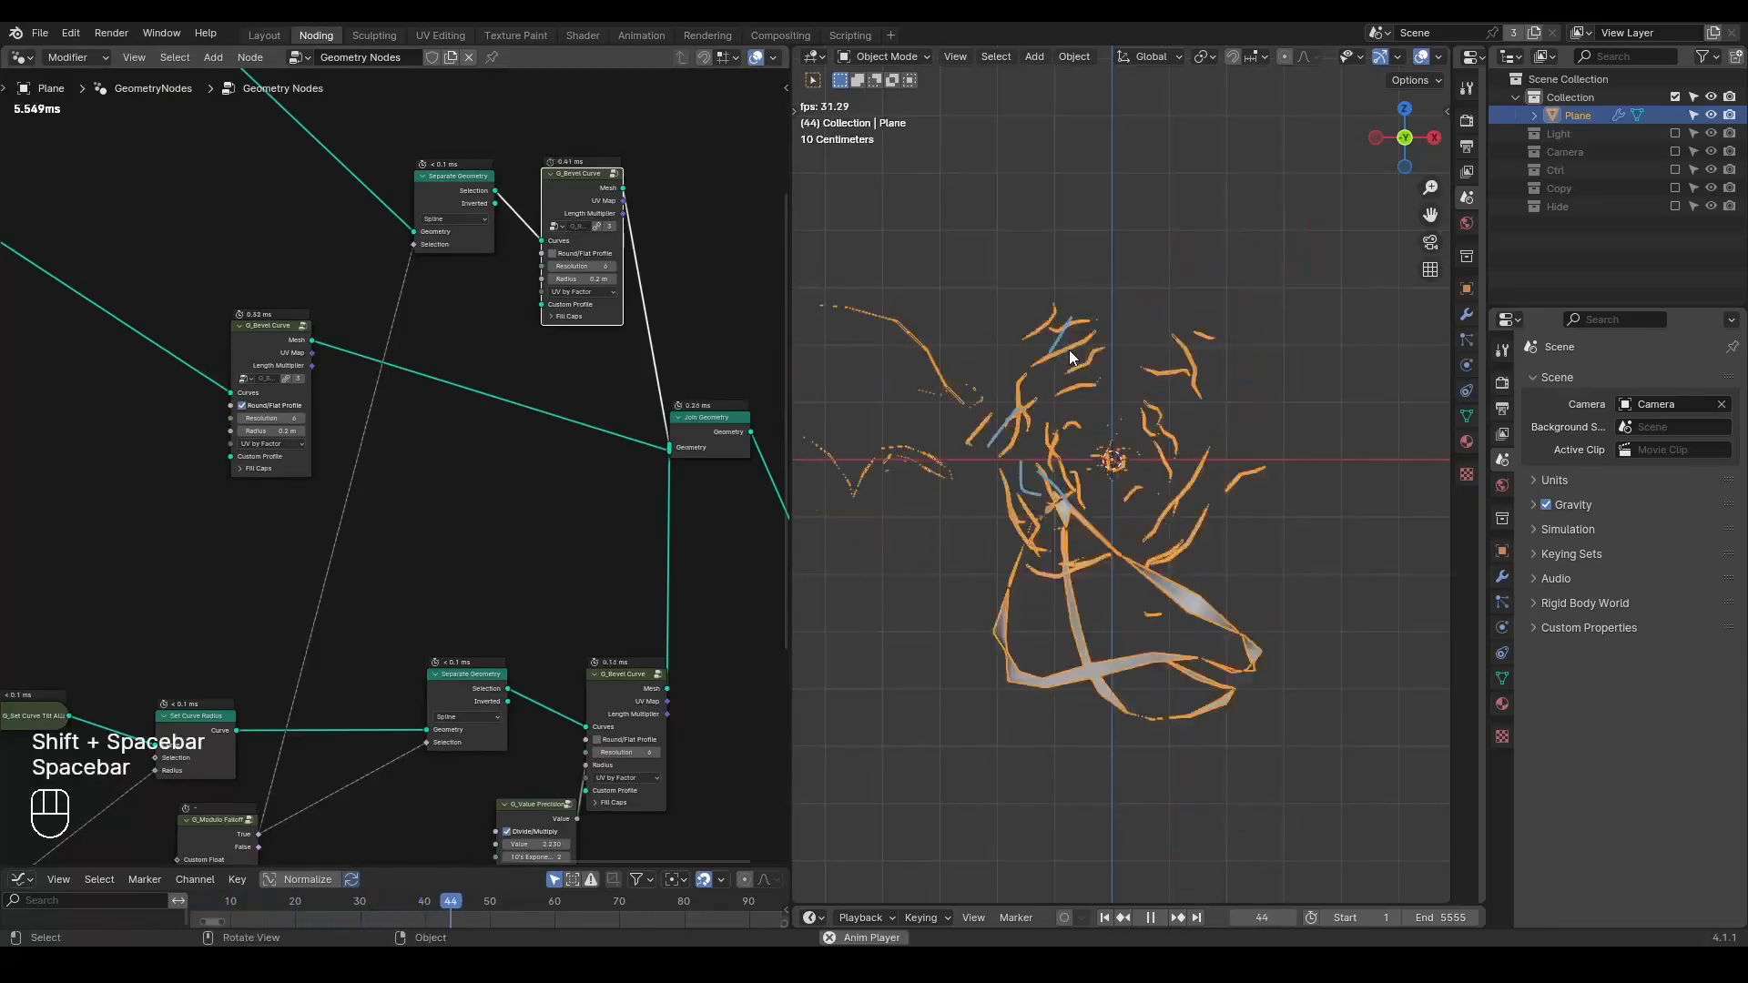
{"action": "middle_click_drag", "start_coordinate": [382, 605], "coordinate": [527, 386]}
{"action": "left_click", "coordinate": [397, 655]}
{"action": "left_click", "coordinate": [396, 654]}
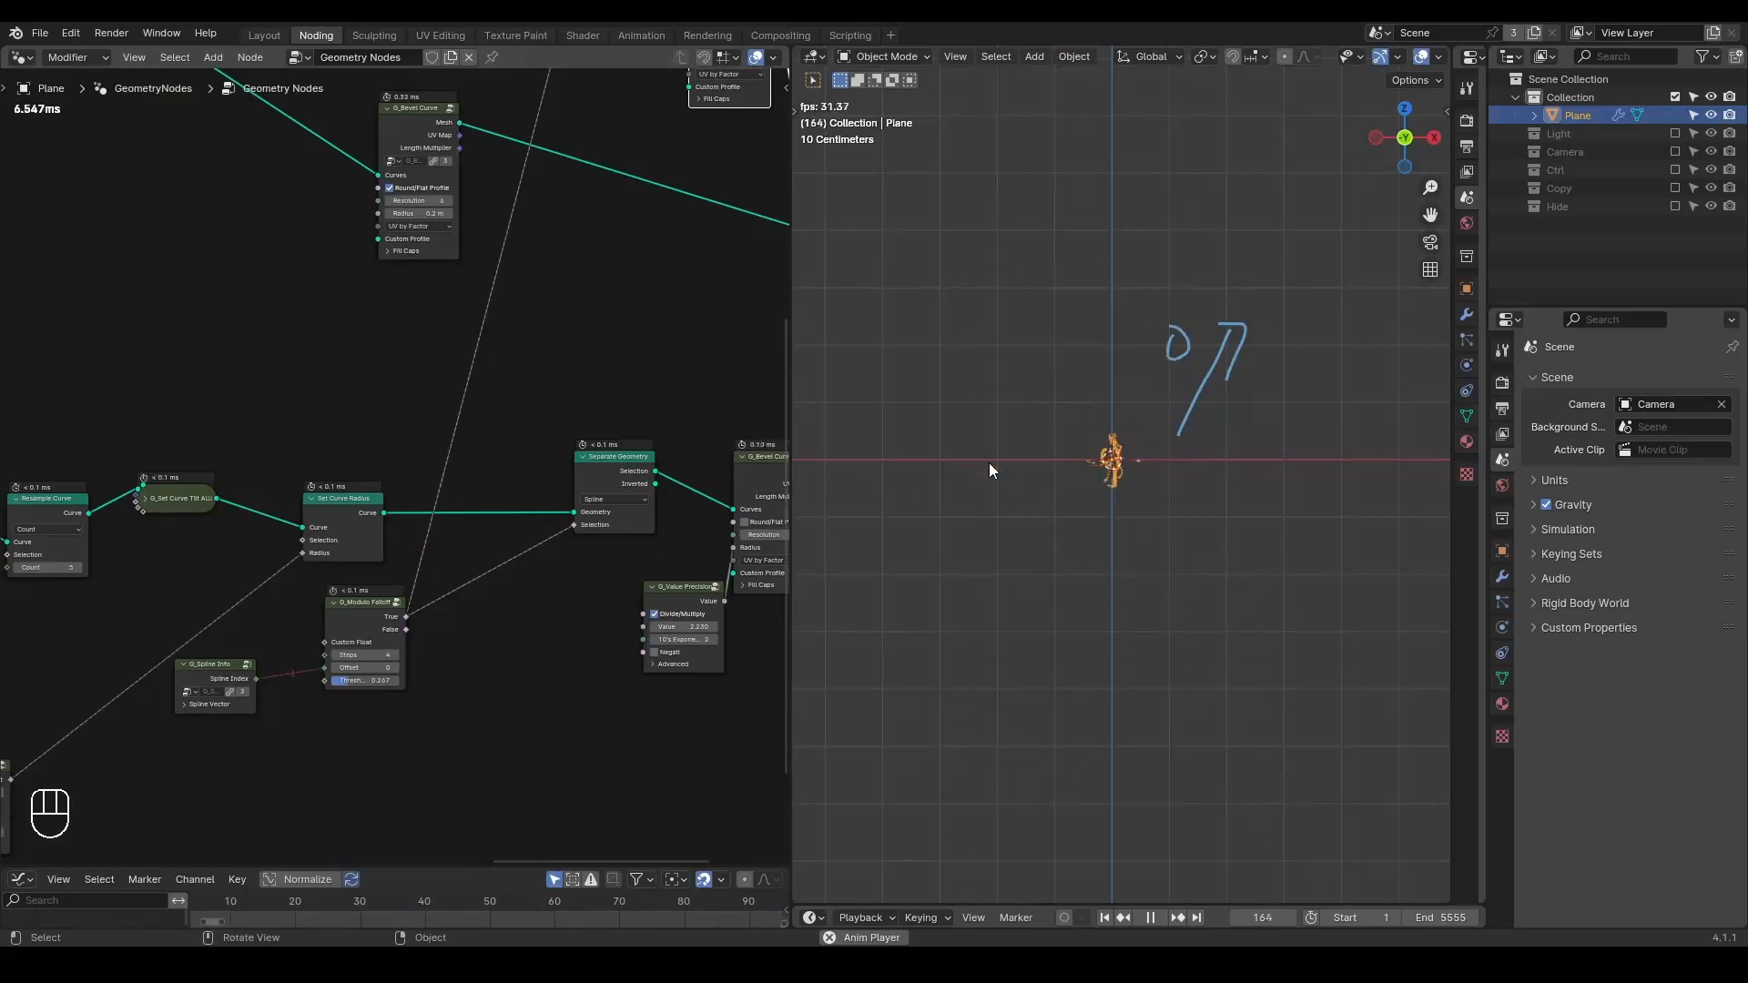
{"action": "key", "text": "space"}
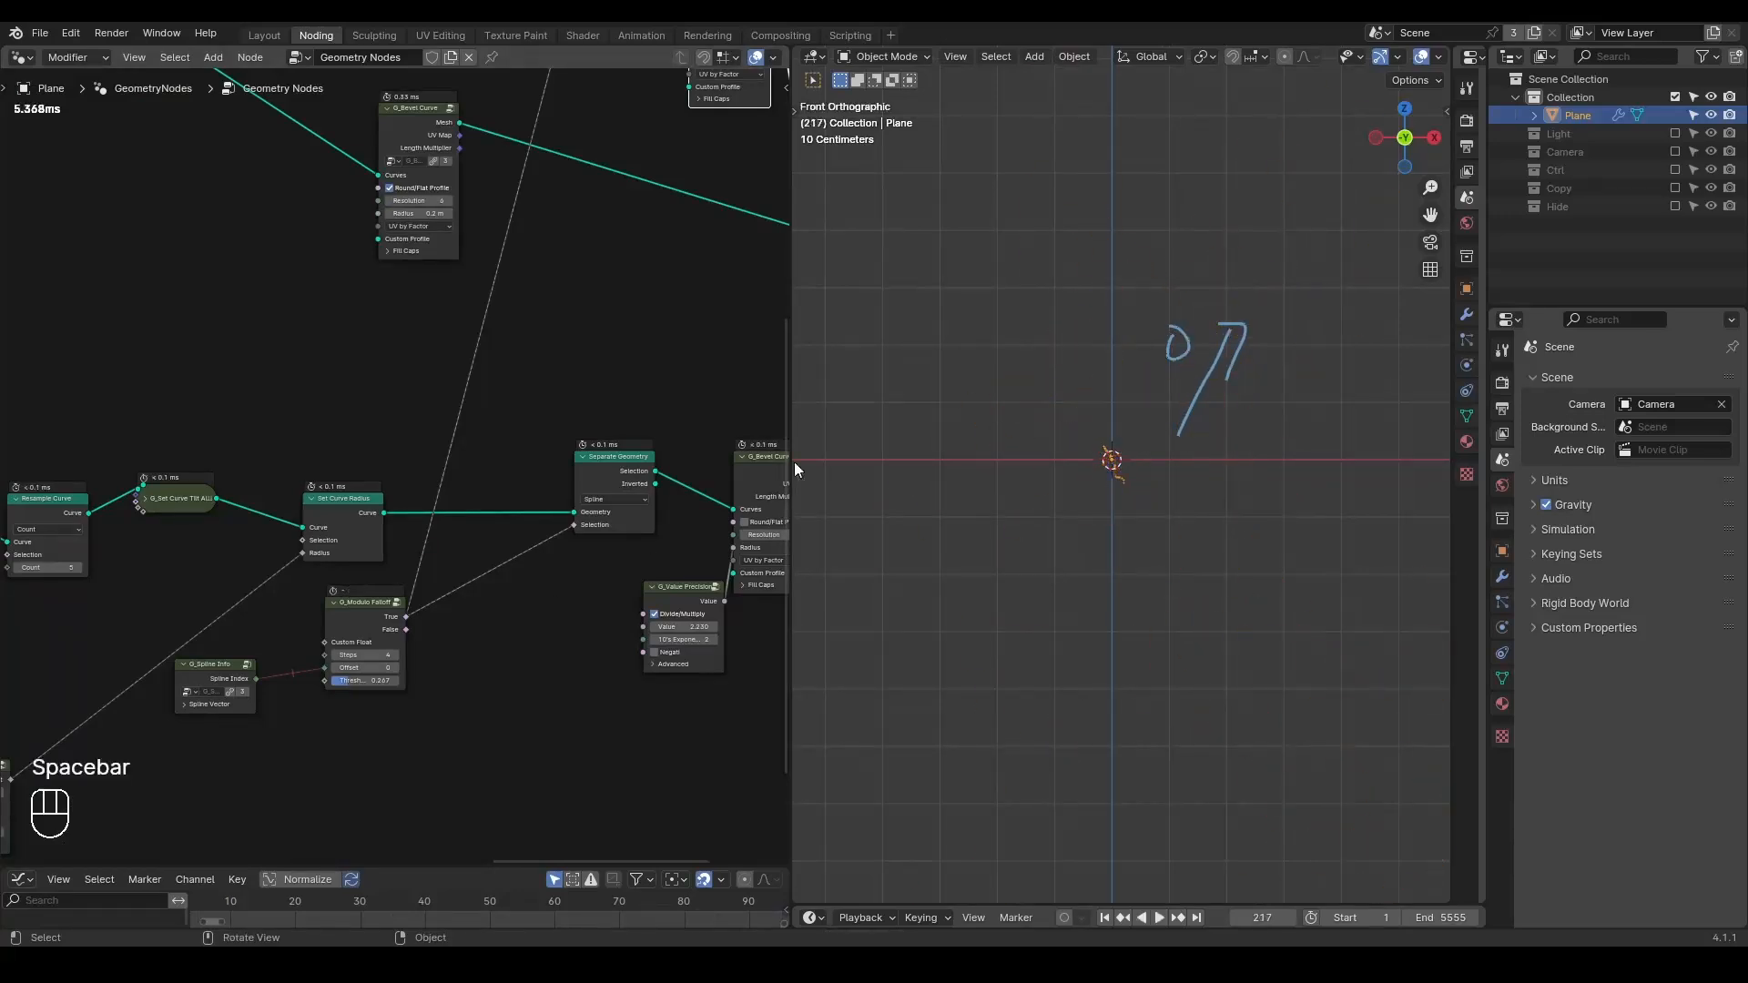
- Return the animation to frame 1 and erase the freehand annotation marks over the node branches
{"action": "scroll", "coordinate": [440, 430], "scroll_direction": "down", "scroll_amount": 6}
{"action": "key", "text": "shift+space"}
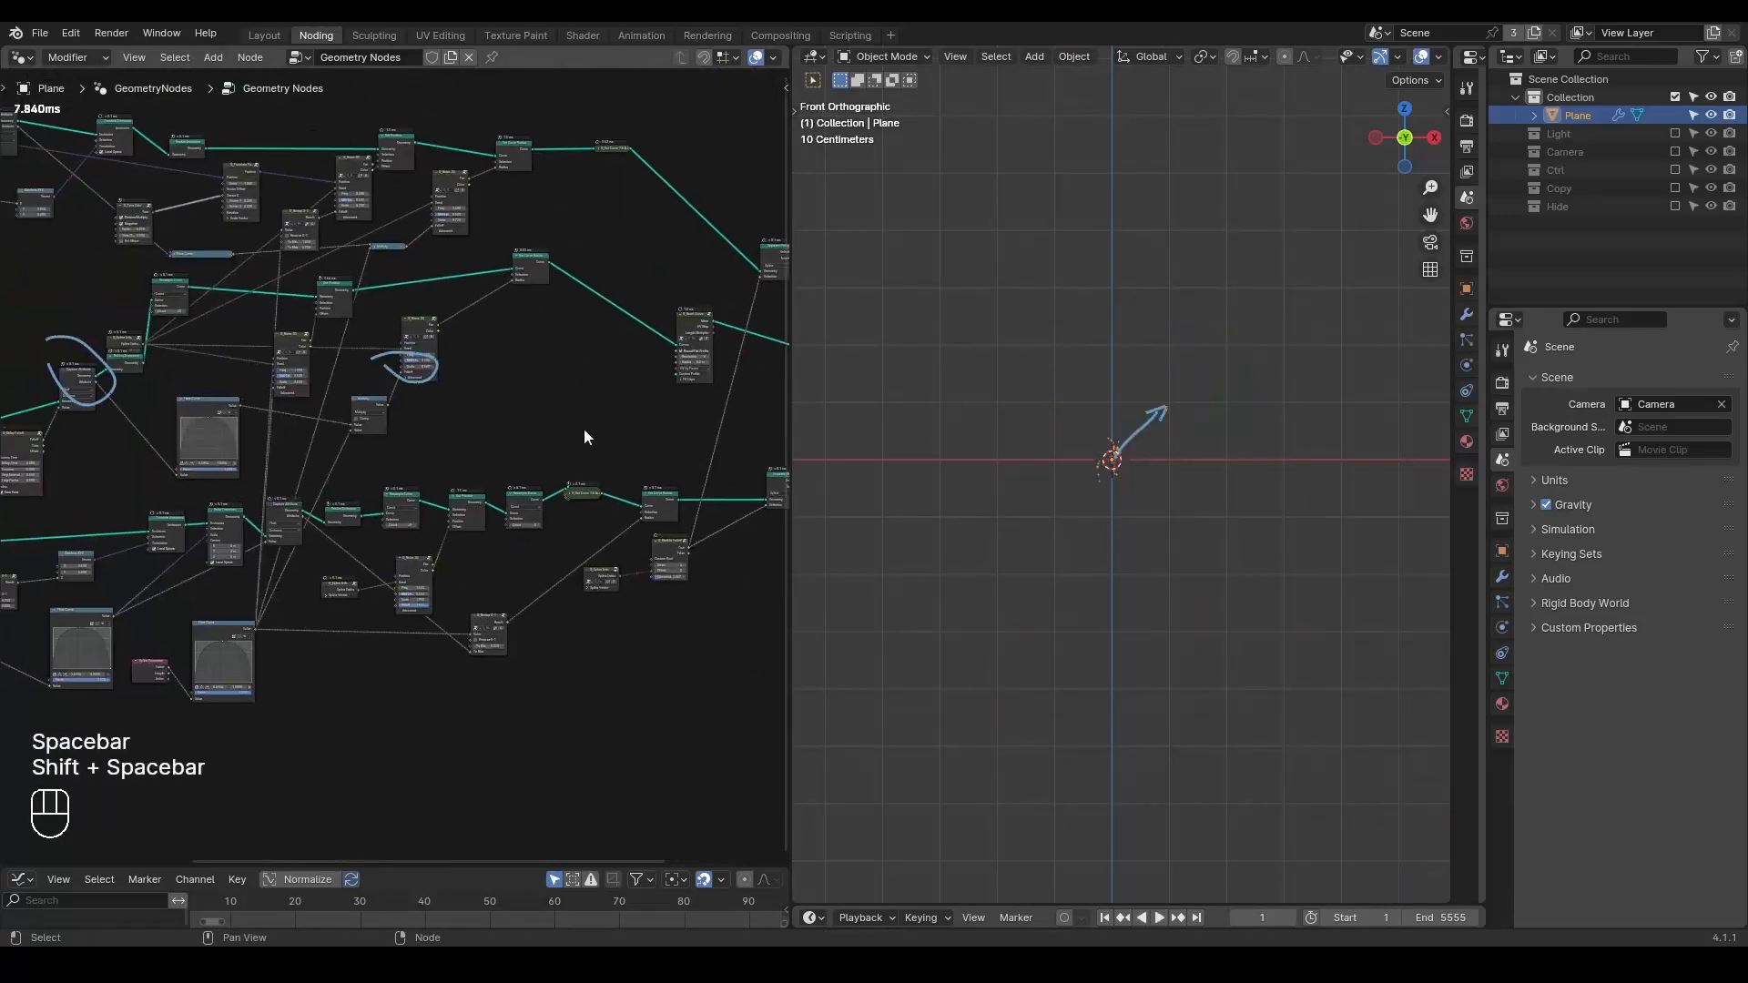
{"action": "key", "text": "d"}
{"action": "mouse_move", "coordinate": [505, 369]}
{"action": "right_mouse_down"}
{"action": "mouse_move", "coordinate": [671, 374]}
{"action": "mouse_move", "coordinate": [510, 386]}
{"action": "right_mouse_up"}
{"action": "scroll", "coordinate": [510, 386], "scroll_direction": "down", "scroll_amount": 4}
{"action": "middle_click_drag", "start_coordinate": [485, 423], "coordinate": [546, 470]}
{"action": "scroll", "coordinate": [641, 367], "scroll_direction": "down", "scroll_amount": 3}
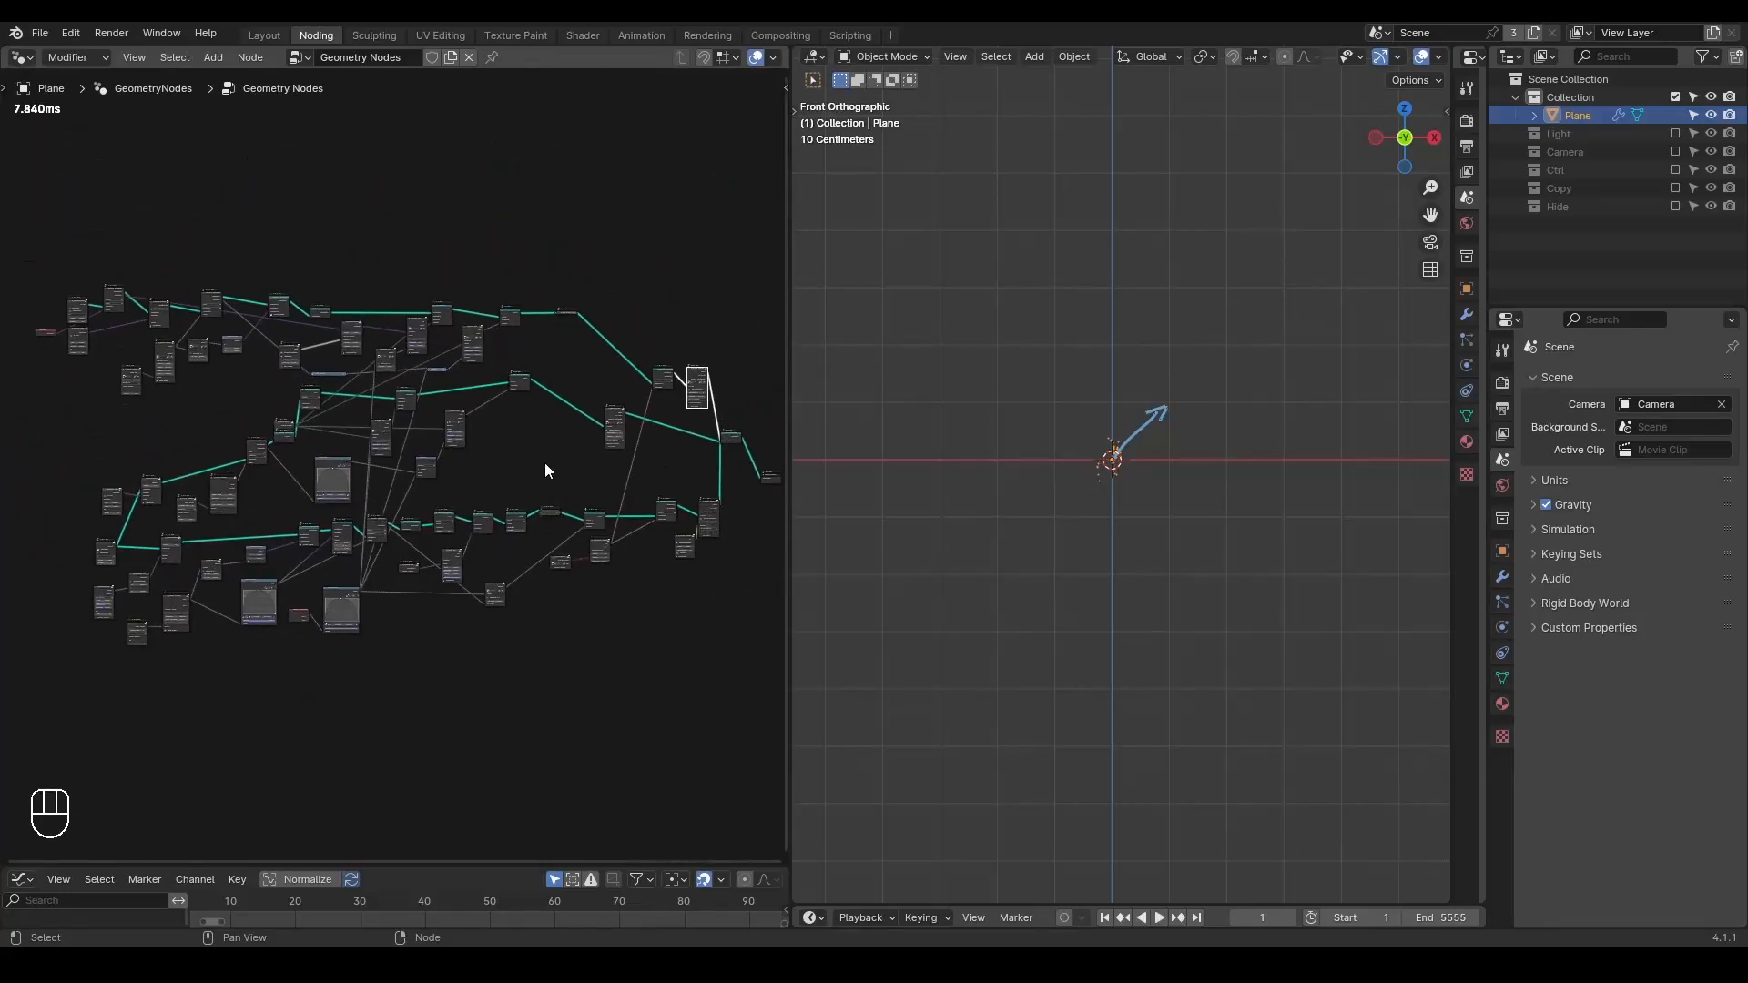
{"action": "key", "text": "shift+ctrl+alt"}
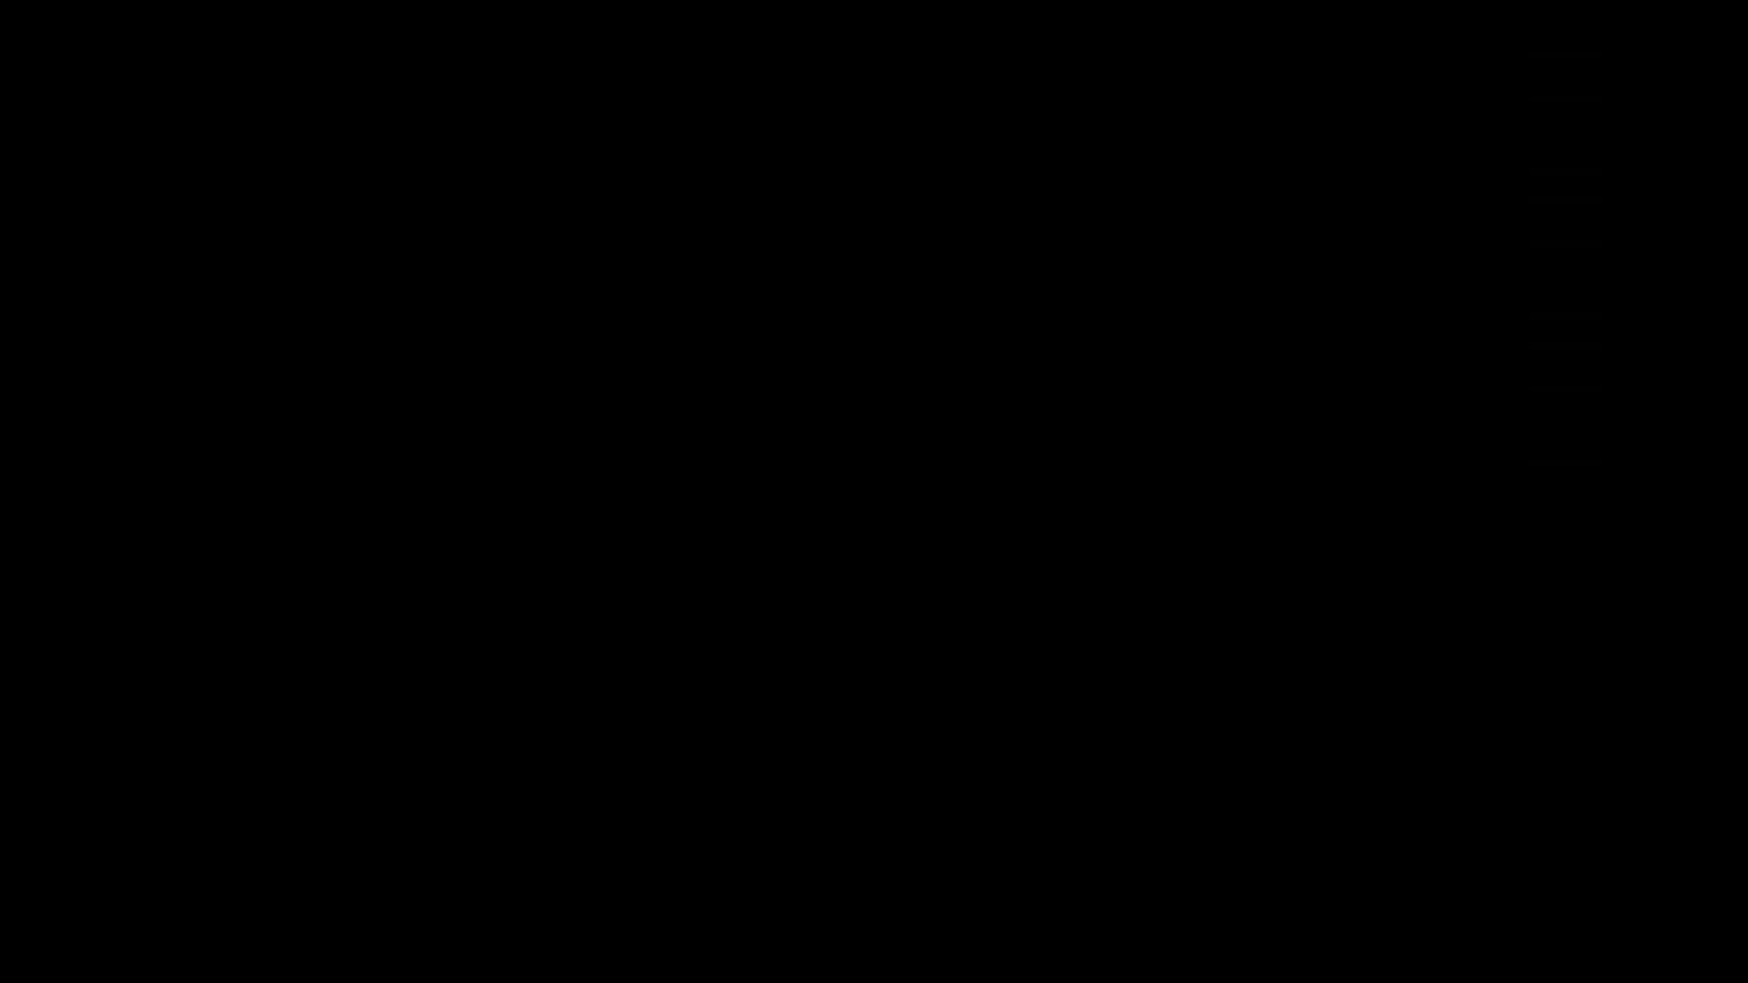